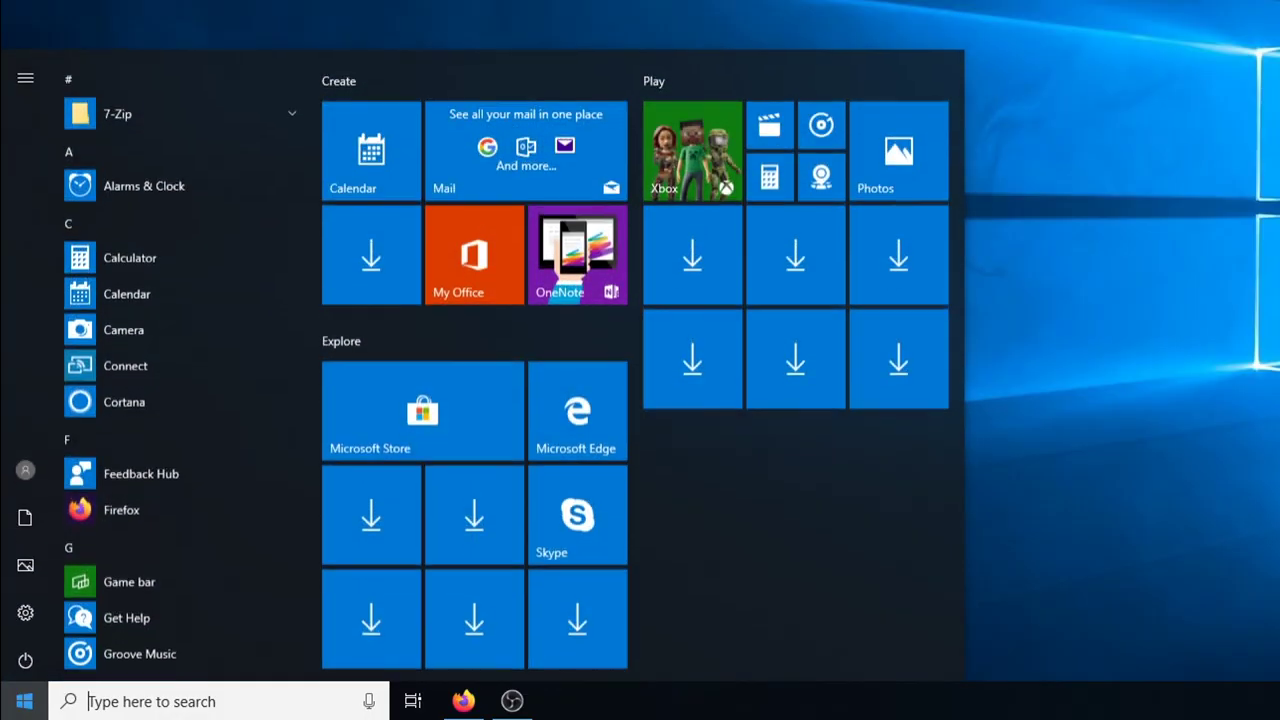
- Open the advanced system settings and set the device installation settings to No for automatically downloading manufacturers' apps and icons, saving the choice
type("advanced system settin")
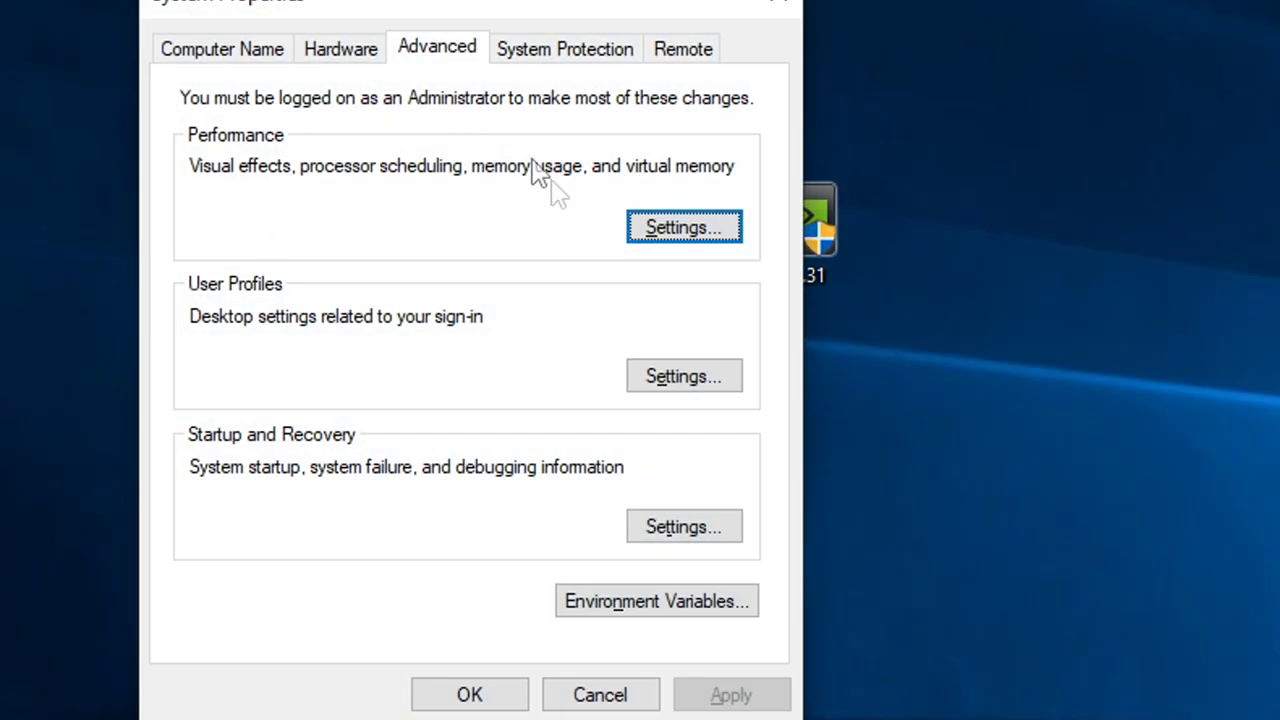
left_click(323, 53)
left_click(651, 417)
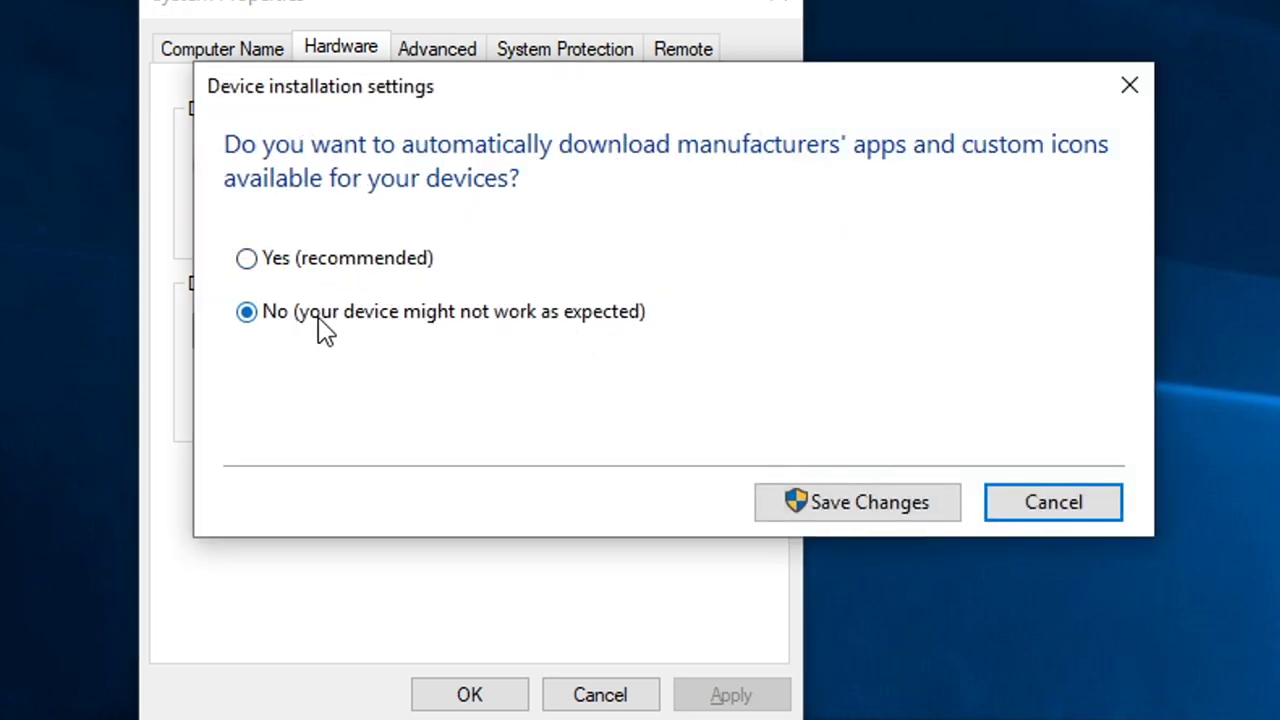
left_click(908, 513)
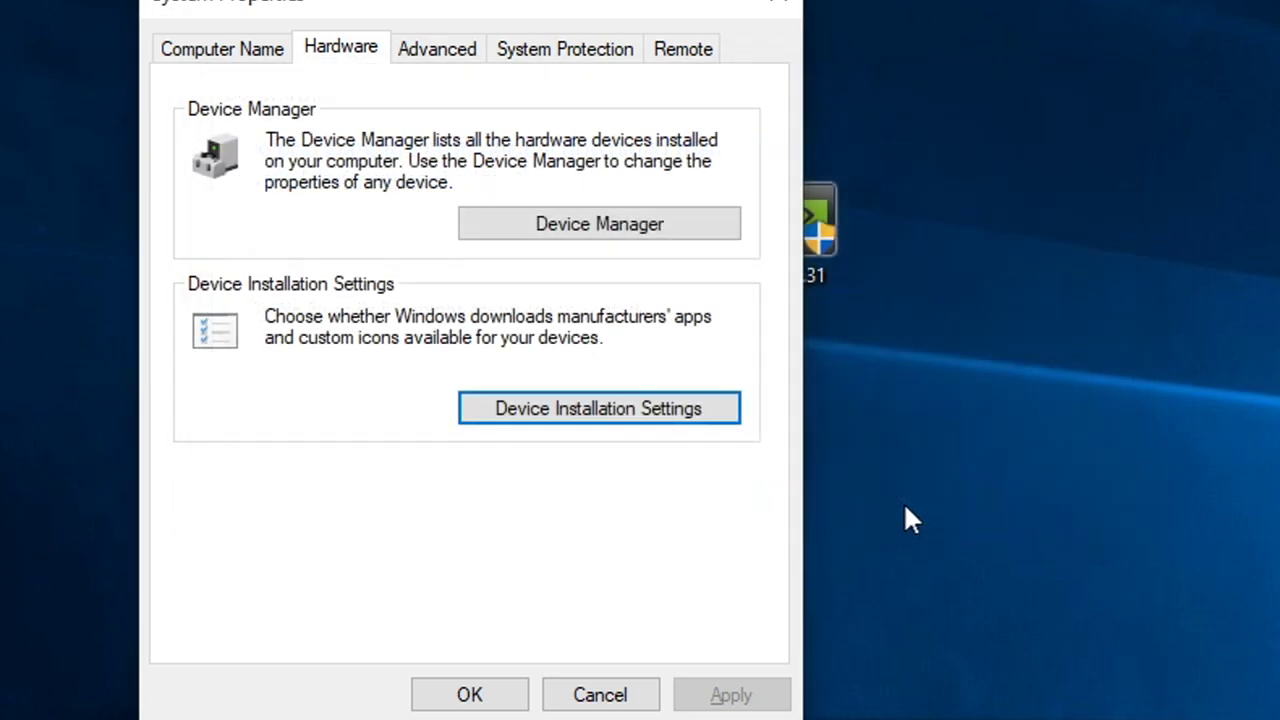
left_click(472, 697)
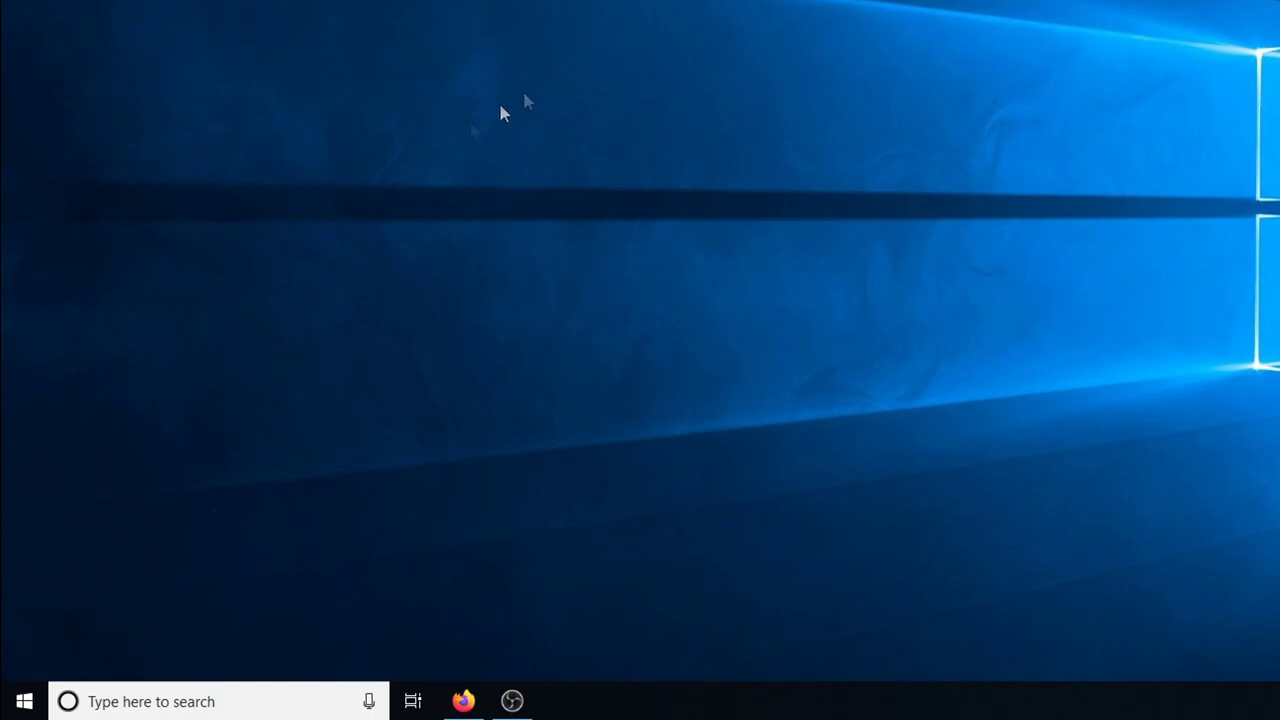
- Open gpedit.msc and go to the Windows Update policies under Computer Configuration, Administrative Templates, Windows Components
key("super")
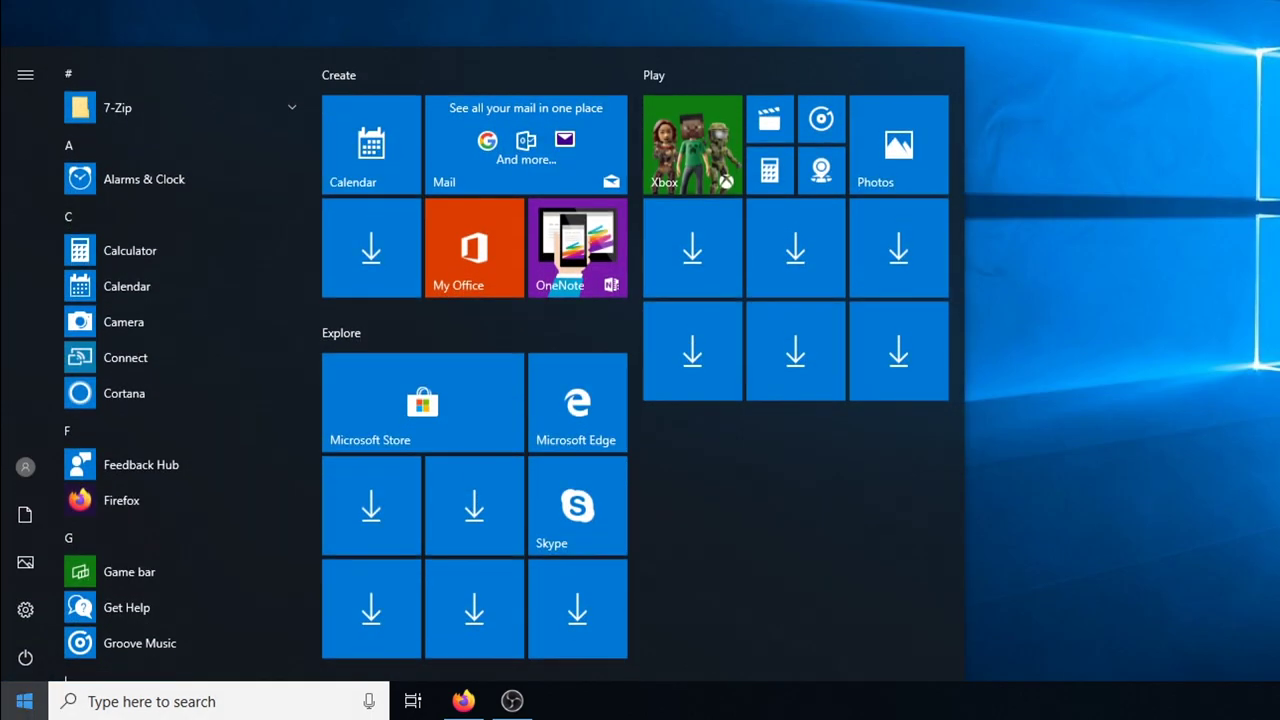
type("gpedit.msc")
key("Return")
left_click(48, 184)
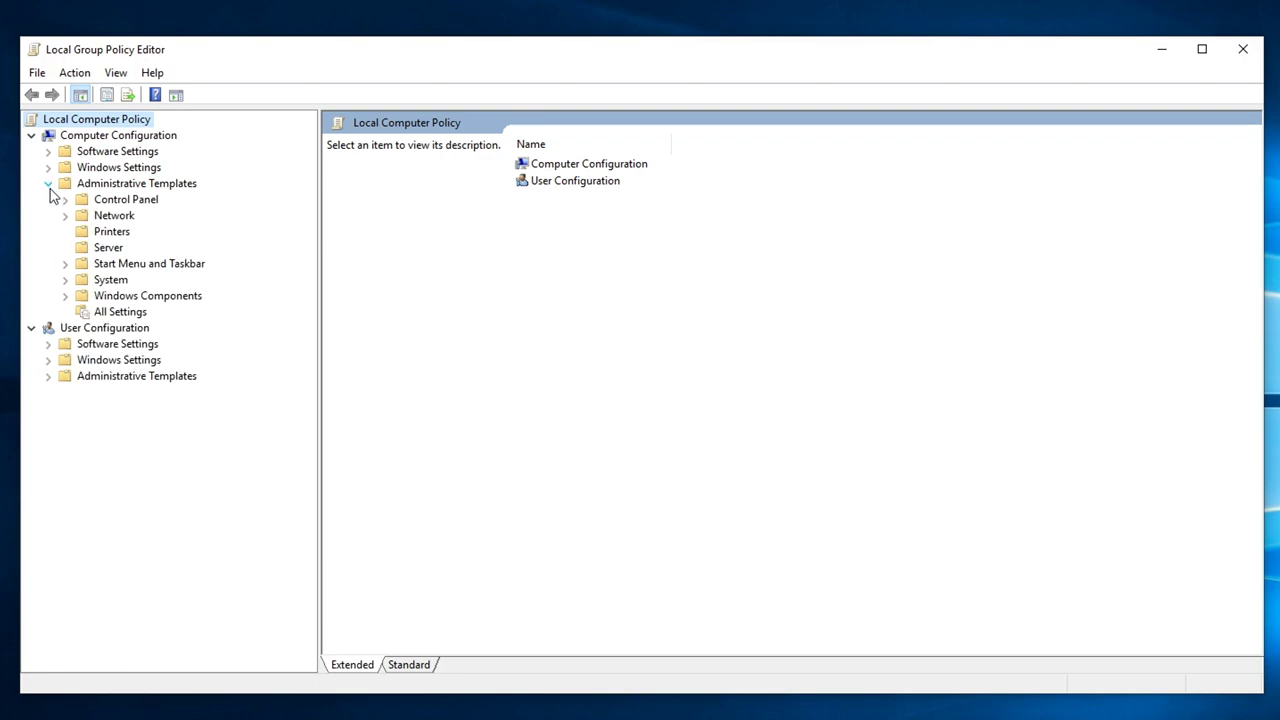
left_click(130, 296)
left_click(65, 296)
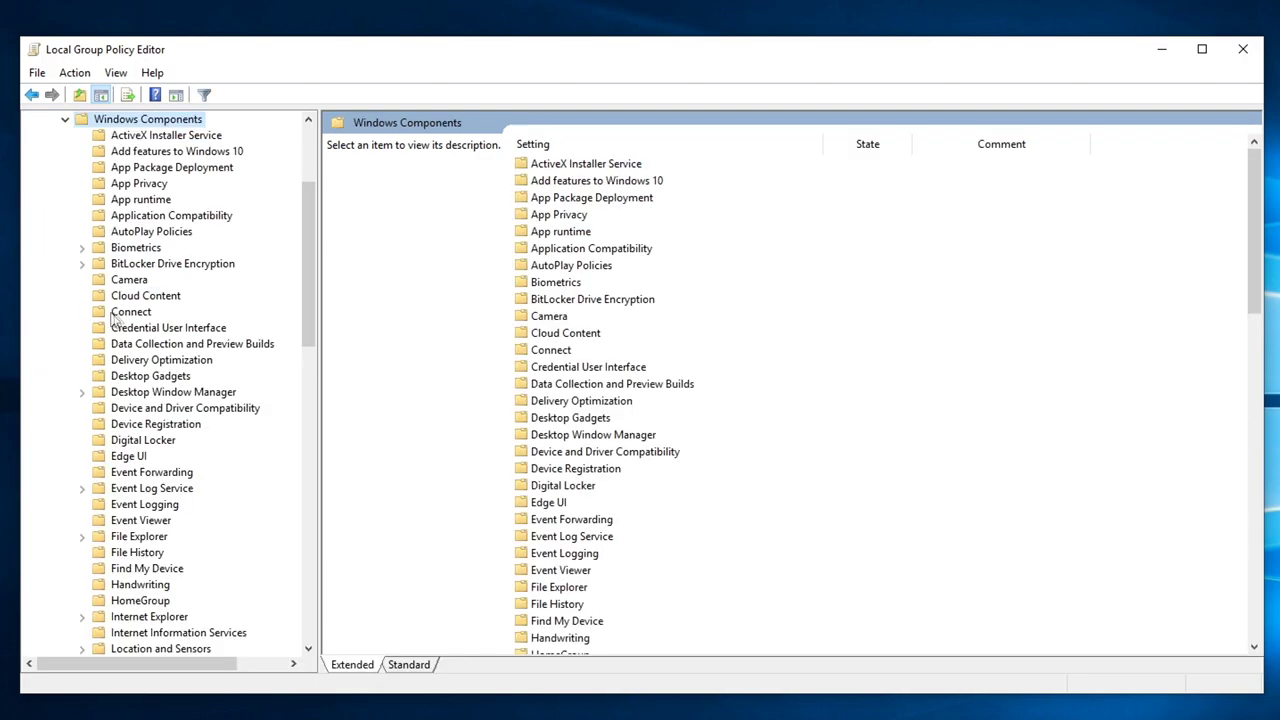
scroll(150, 525, "down", 20)
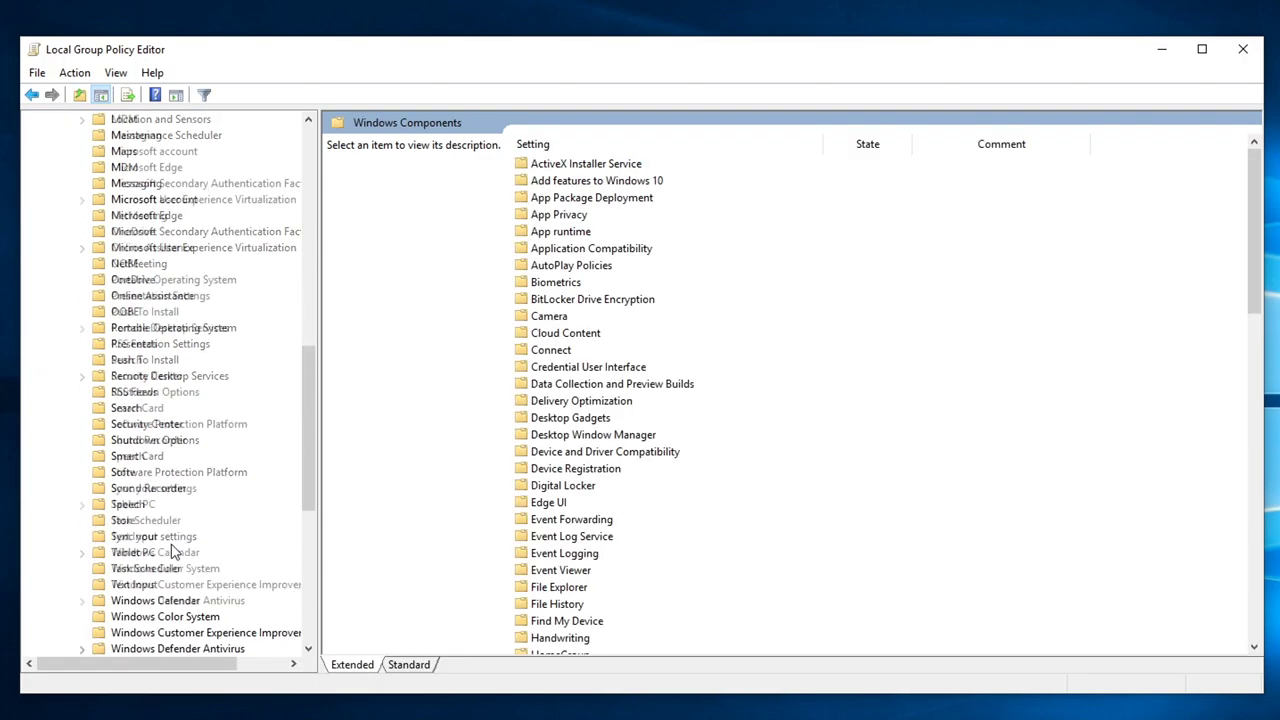
left_click(170, 537)
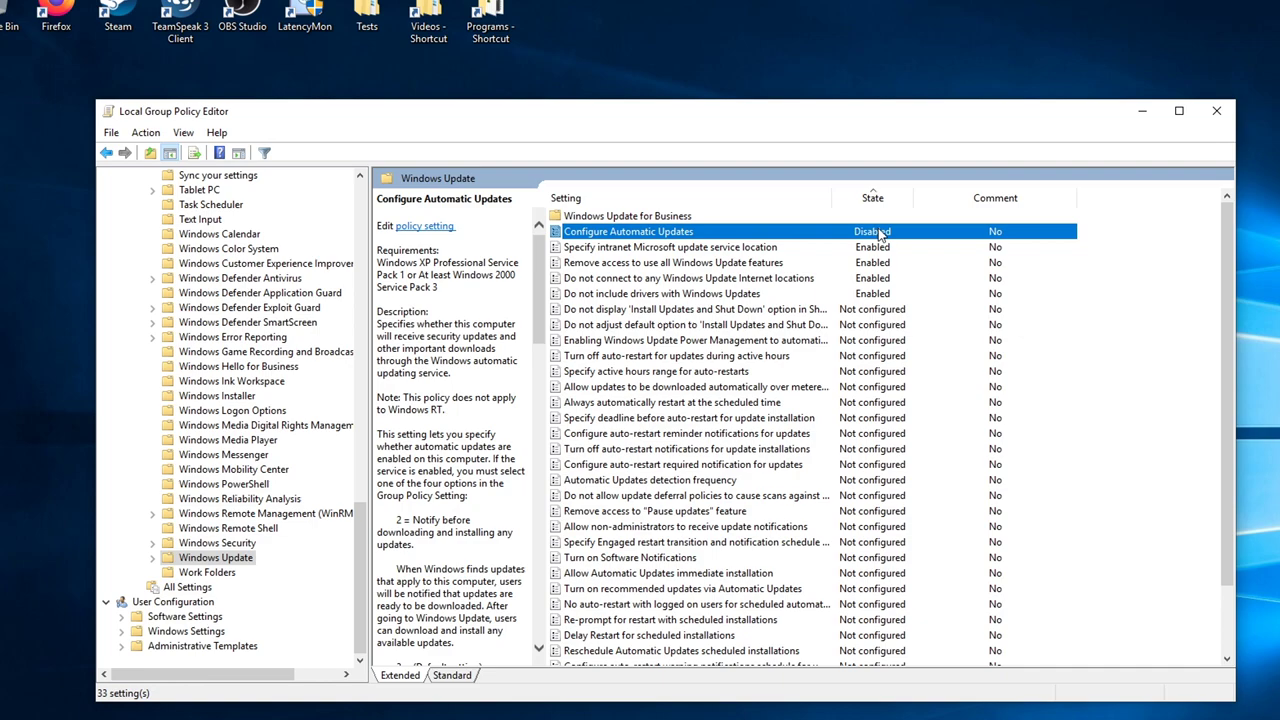
- Confirm Configure Automatic Updates as Disabled and set all three servers of the enabled intranet update service policy to http:\\neverupdatewindows10.com
double_click(743, 236)
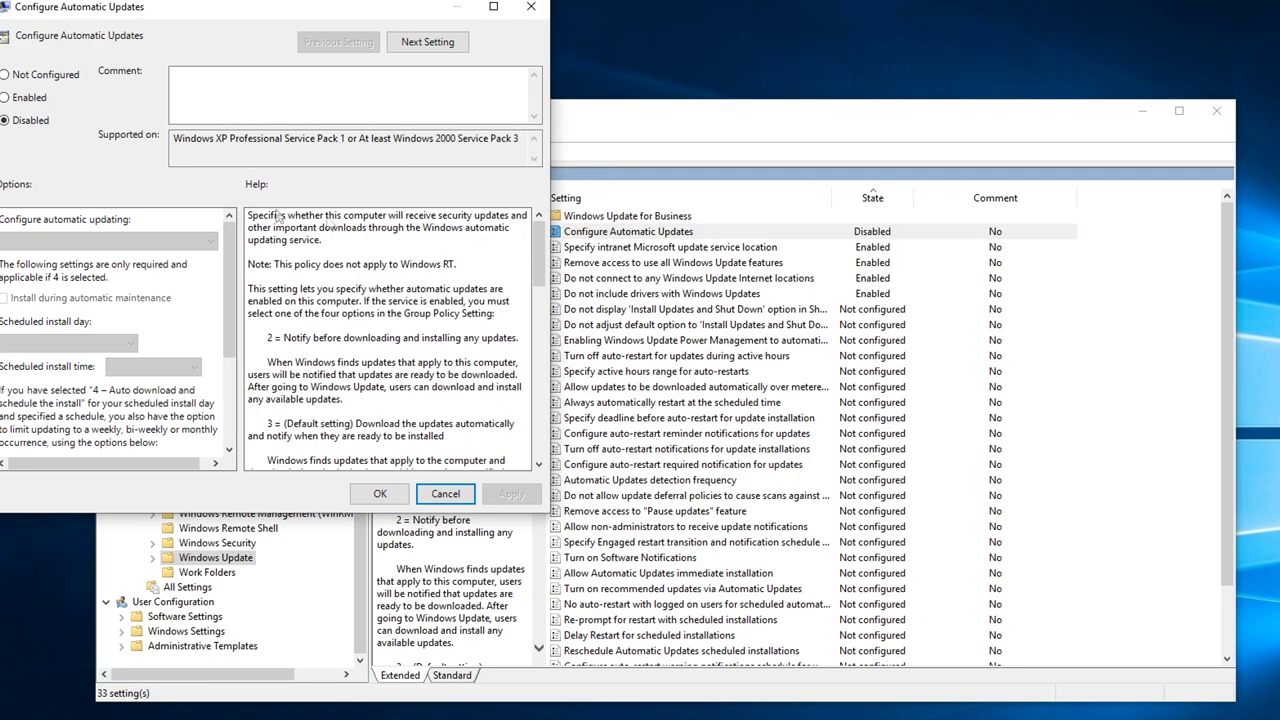
left_click(370, 494)
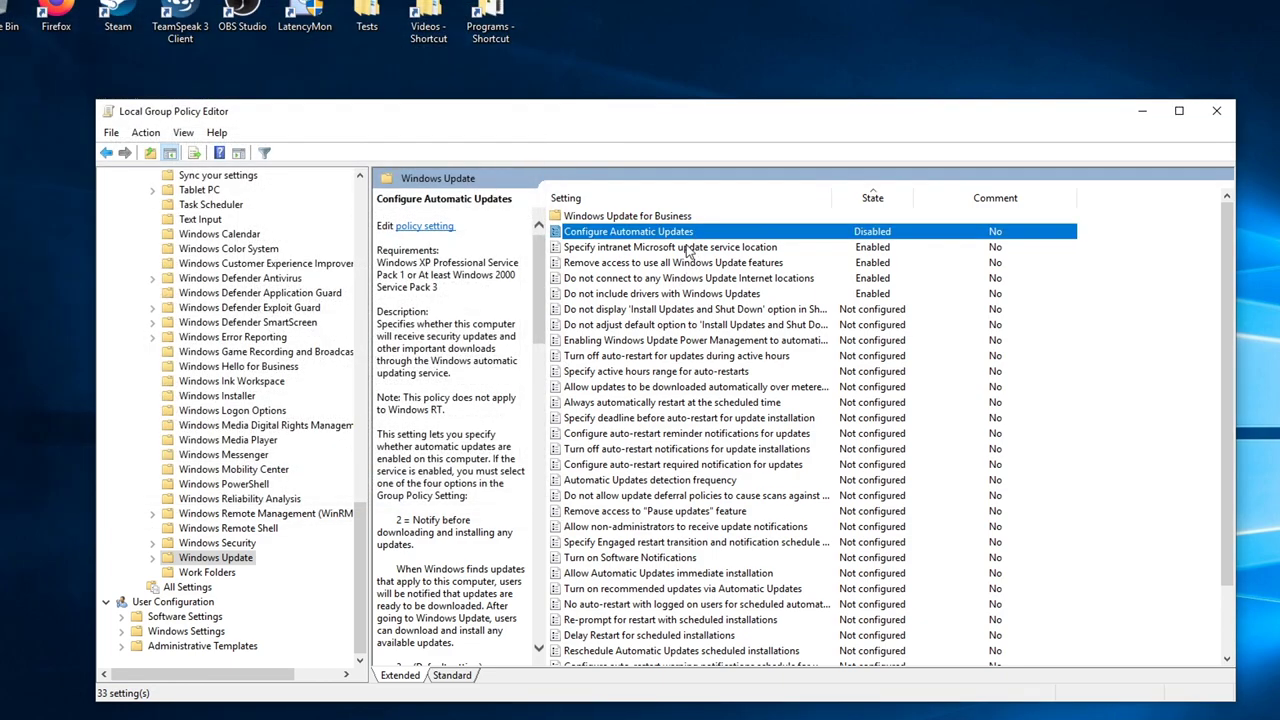
double_click(688, 248)
double_click(178, 275)
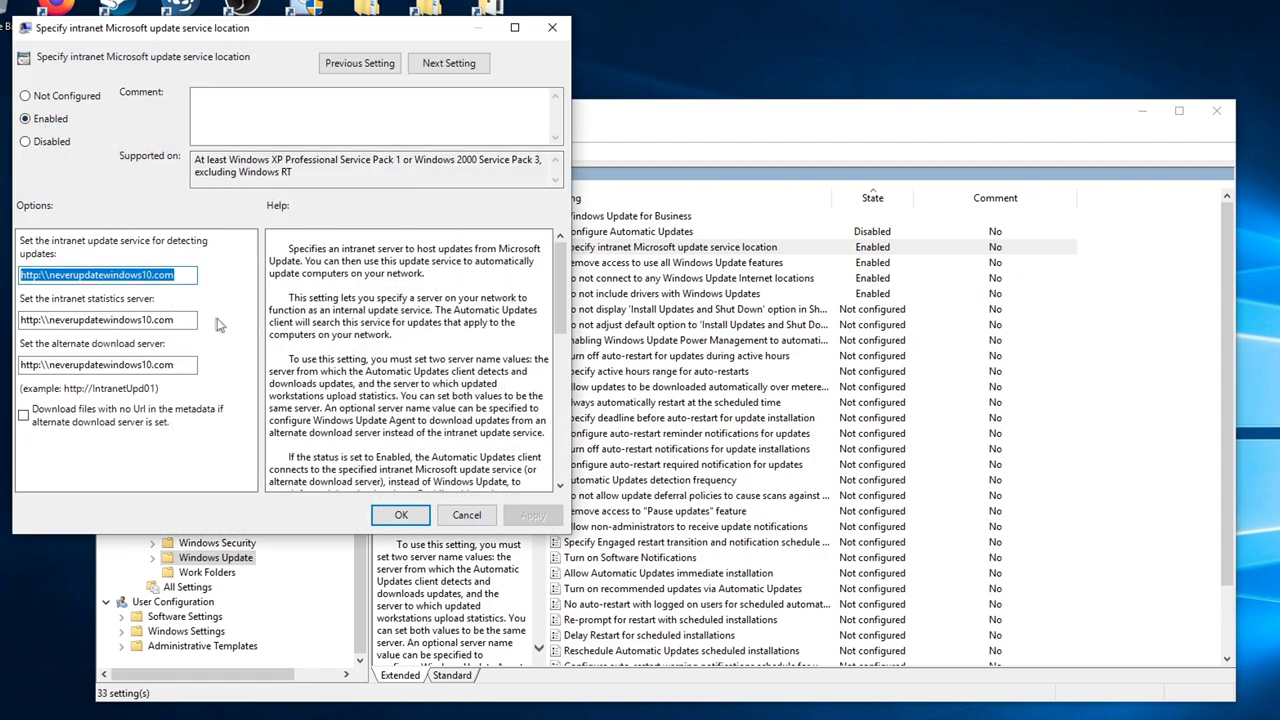
type("http:\\\\neverupdatewindows10.com")
key("Tab")
type("http:\\\\neverupdatewindows10.com")
key("Tab")
type("http:\\\\neverupdatewindows10.com")
left_click(533, 515)
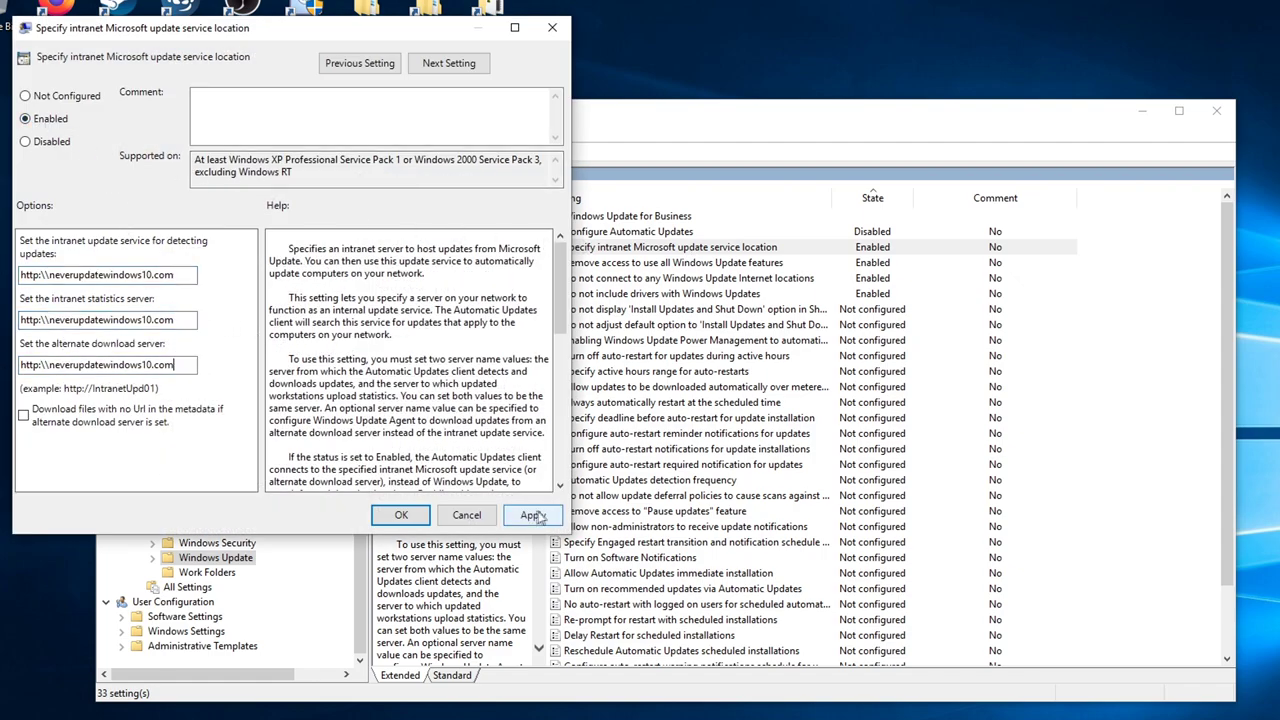
left_click(401, 515)
- Confirm as Enabled the policies removing Windows Update feature access, blocking Windows Update Internet locations and excluding drivers from Windows Updates
double_click(724, 267)
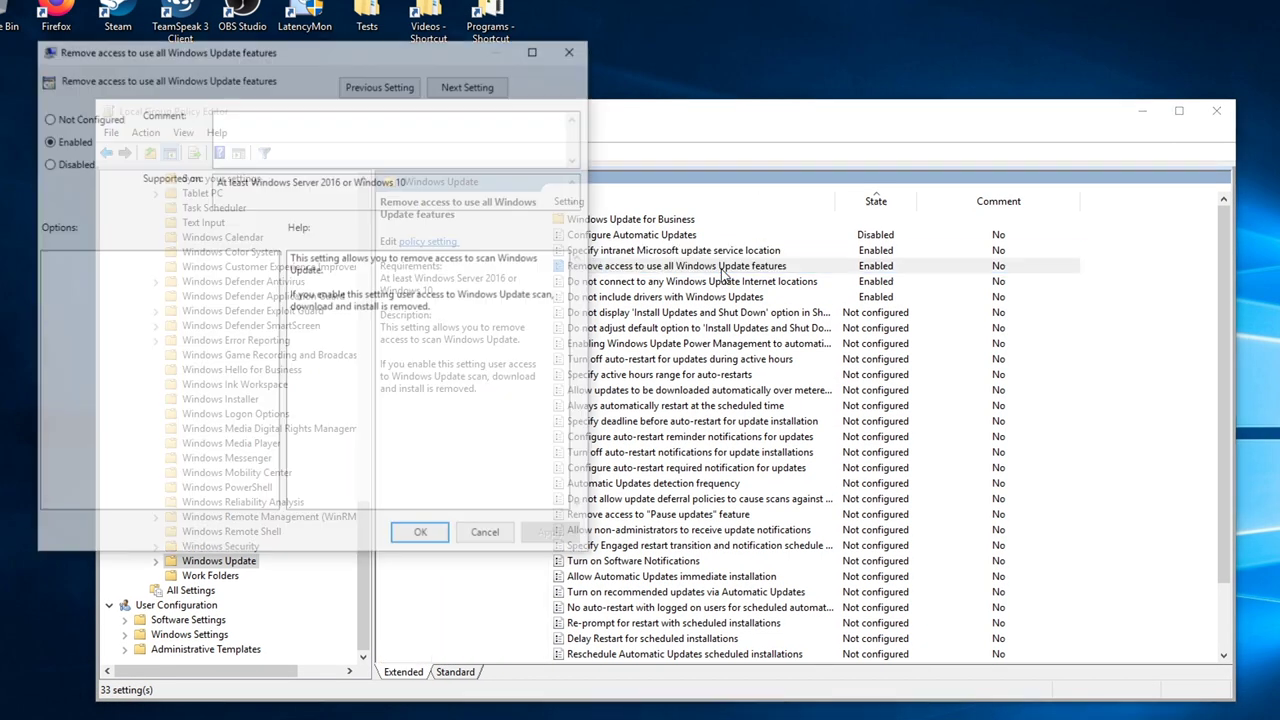
left_click(422, 536)
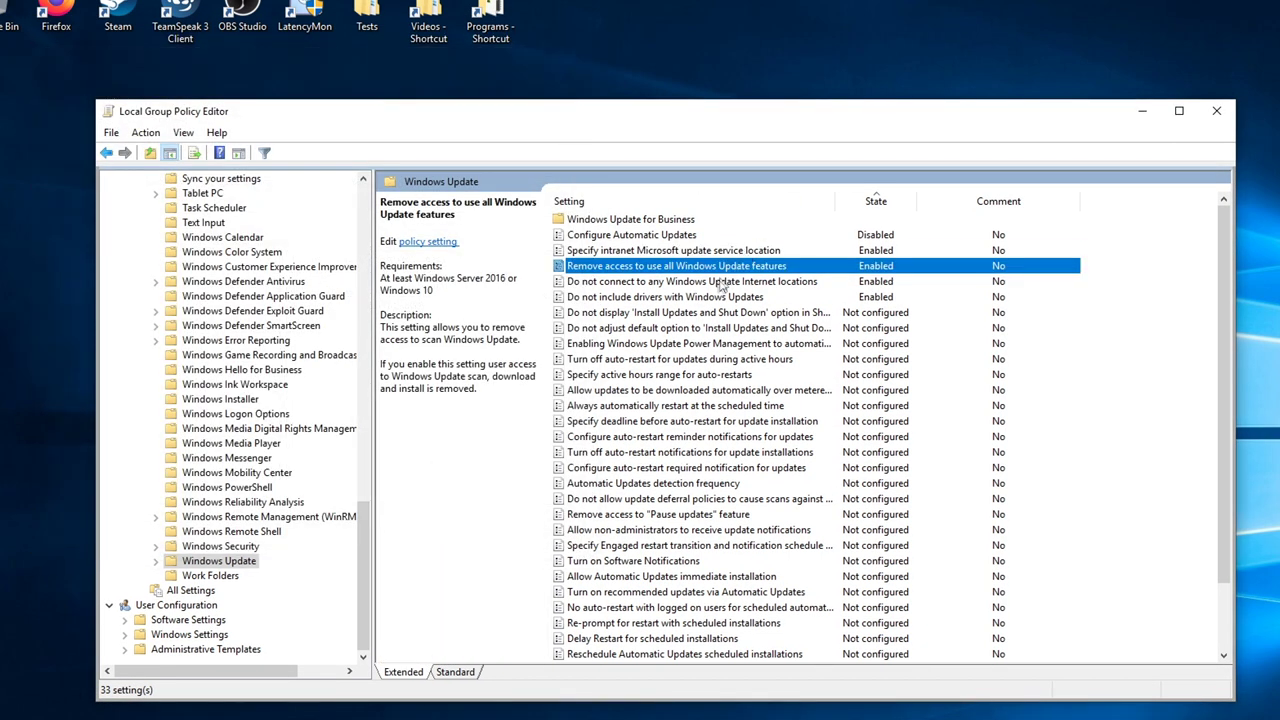
double_click(716, 283)
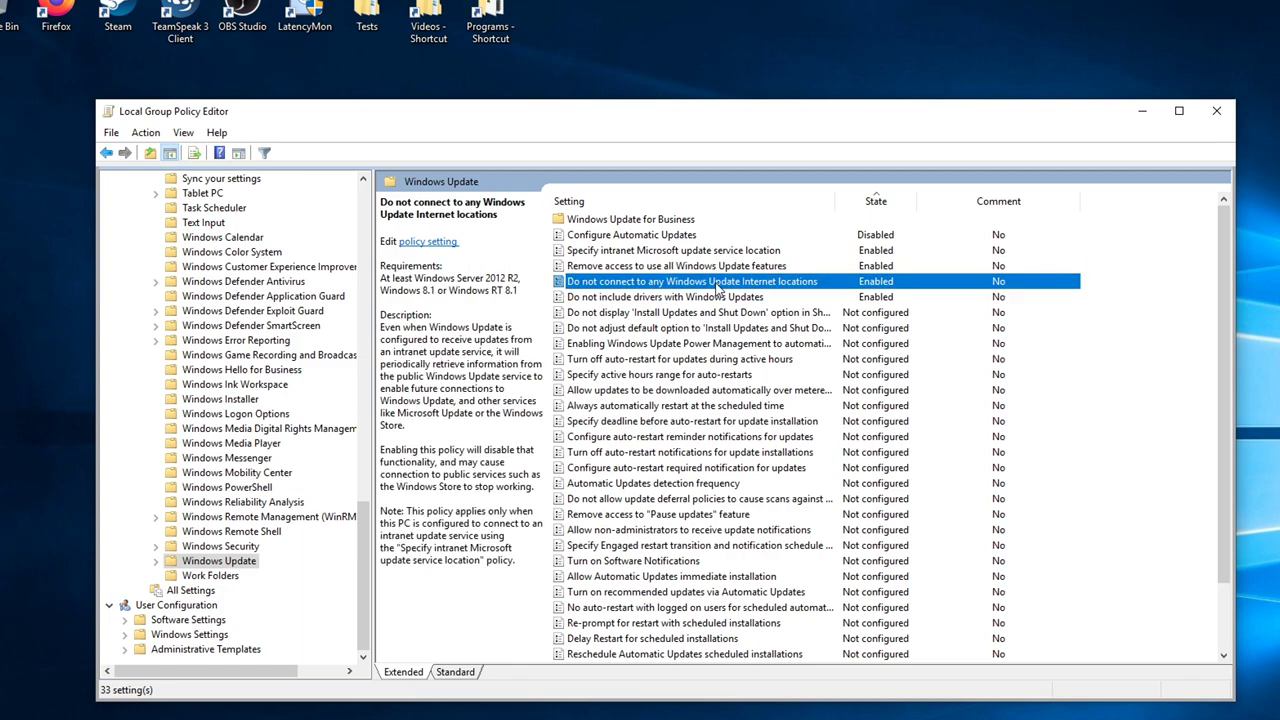
left_click(442, 556)
double_click(730, 298)
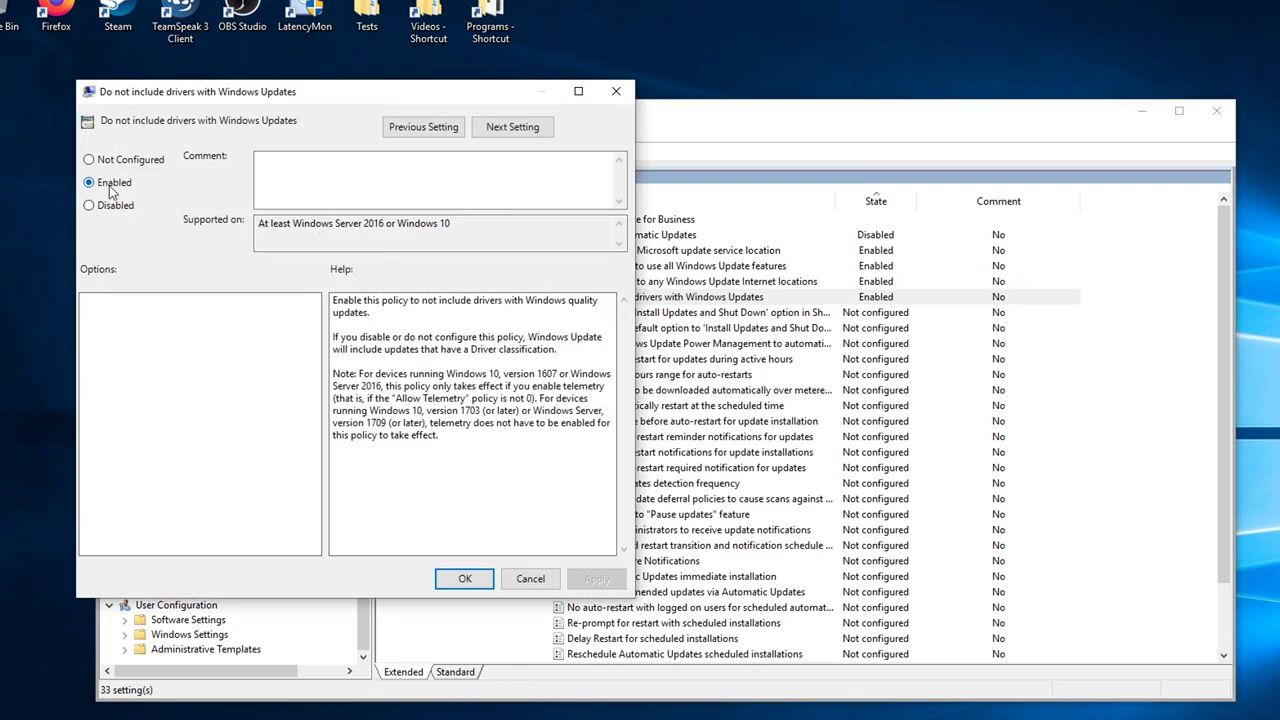
left_click(464, 582)
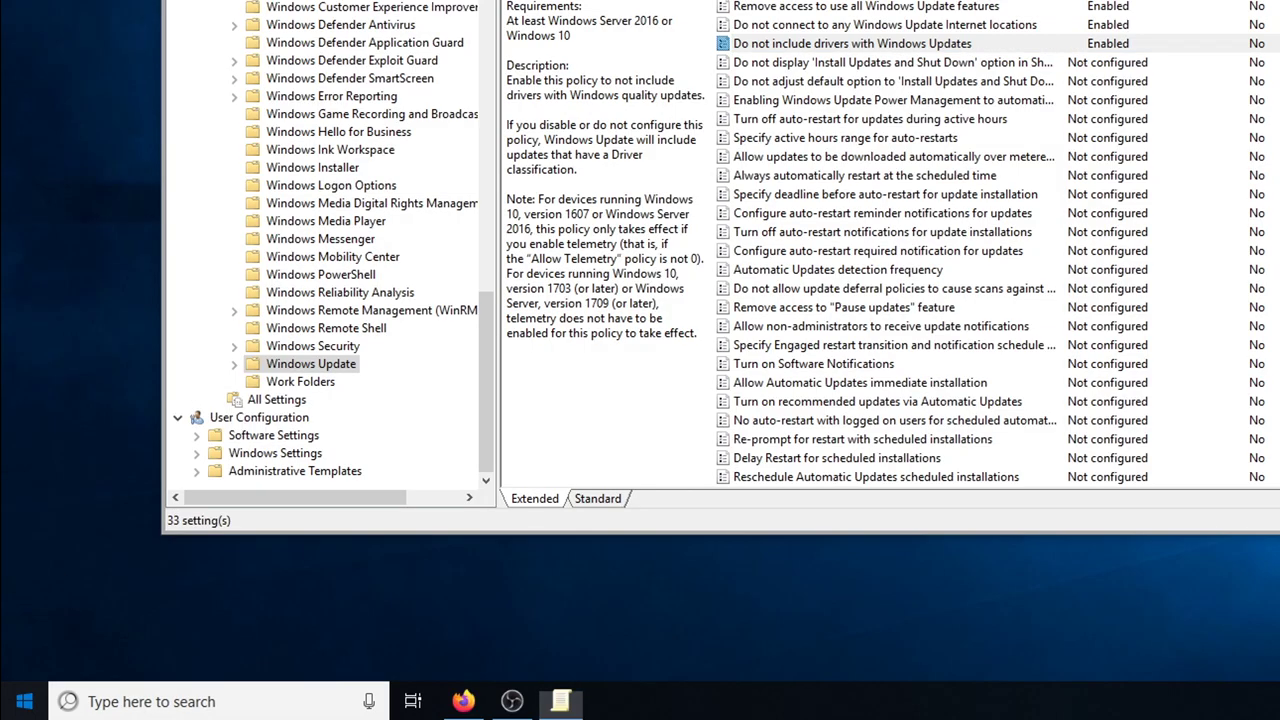
- Open services.msc and stop the Windows Update service
key("super")
type("services.msc")
key("Return")
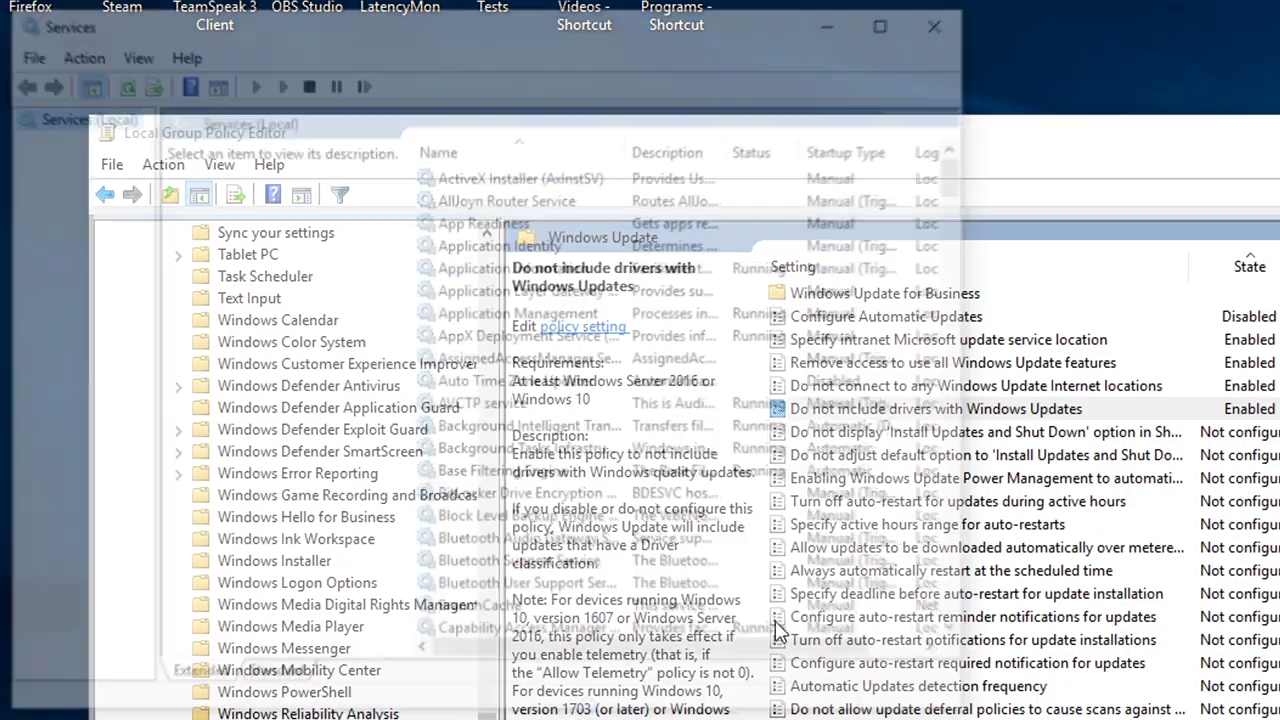
key("w")
key("Down")
scroll(605, 490, "down", 2)
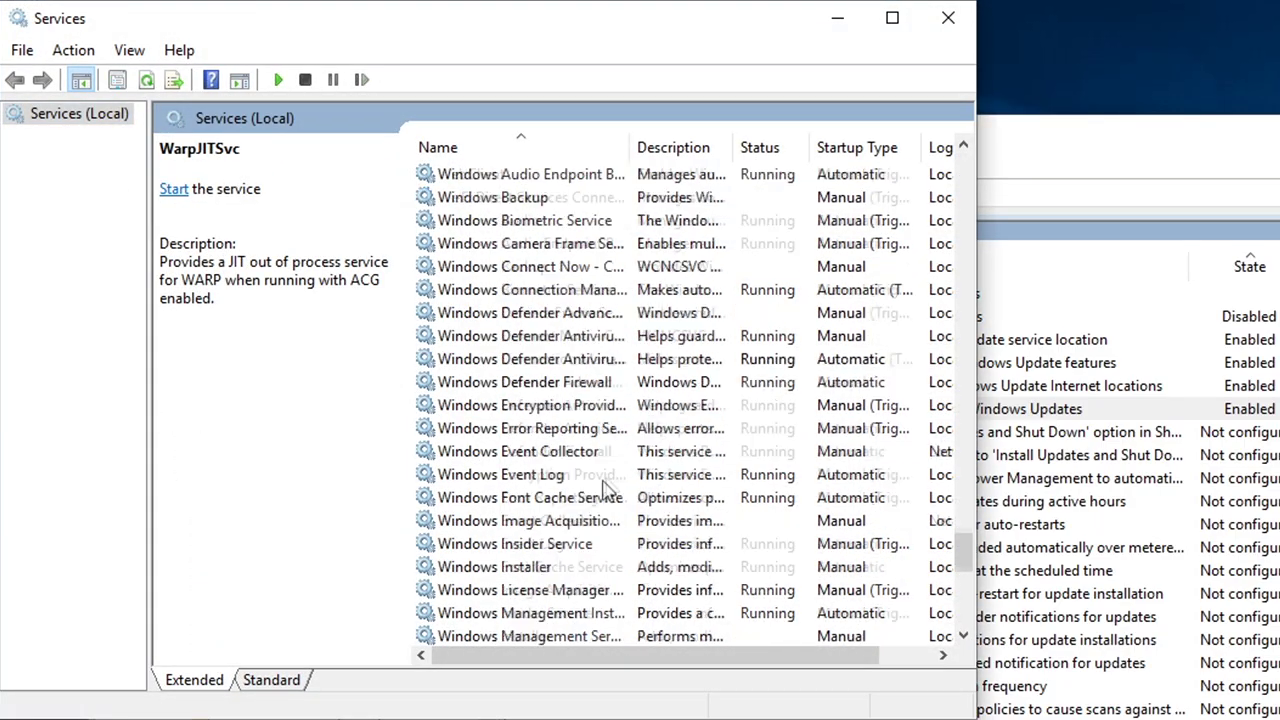
scroll(605, 490, "down", 10)
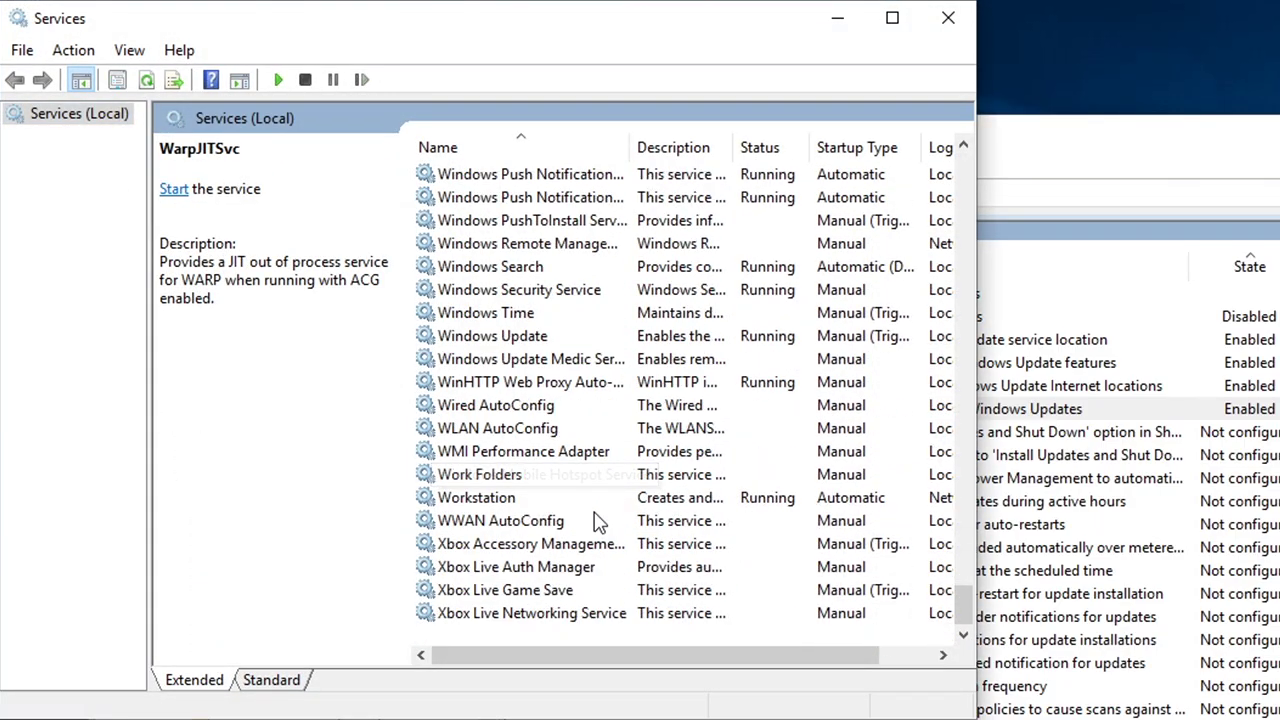
left_click(553, 336)
right_click(550, 336)
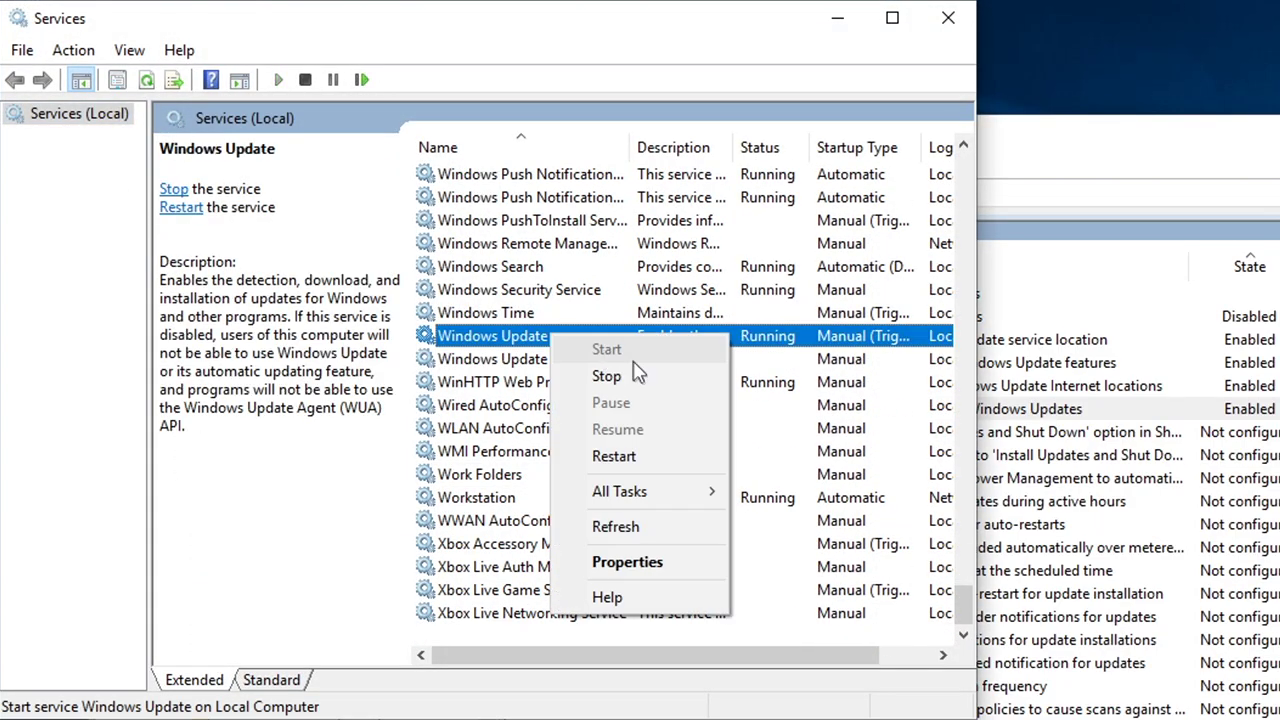
left_click(625, 369)
- Set the Windows Update service's startup type to Disabled, then close the Services and Local Group Policy Editor windows
right_click(680, 340)
left_click(757, 563)
left_click(458, 348)
left_click(405, 414)
left_click(483, 621)
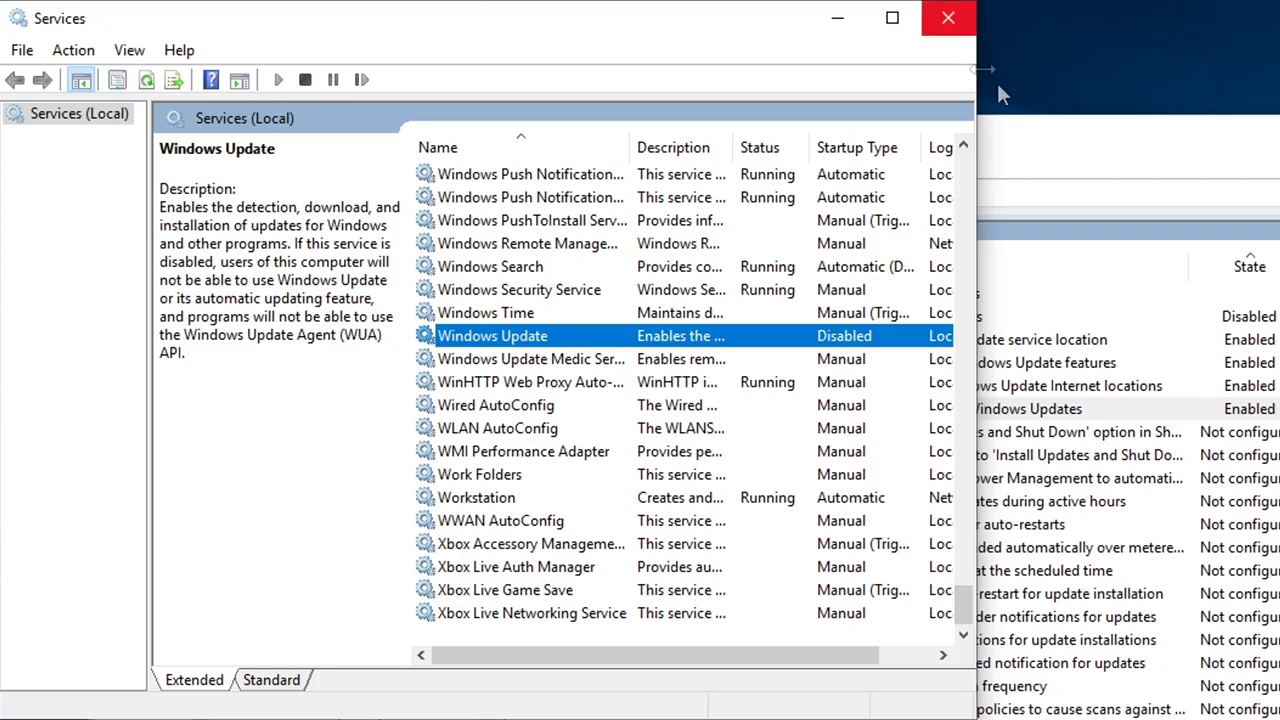
left_click(950, 24)
left_click(1030, 114)
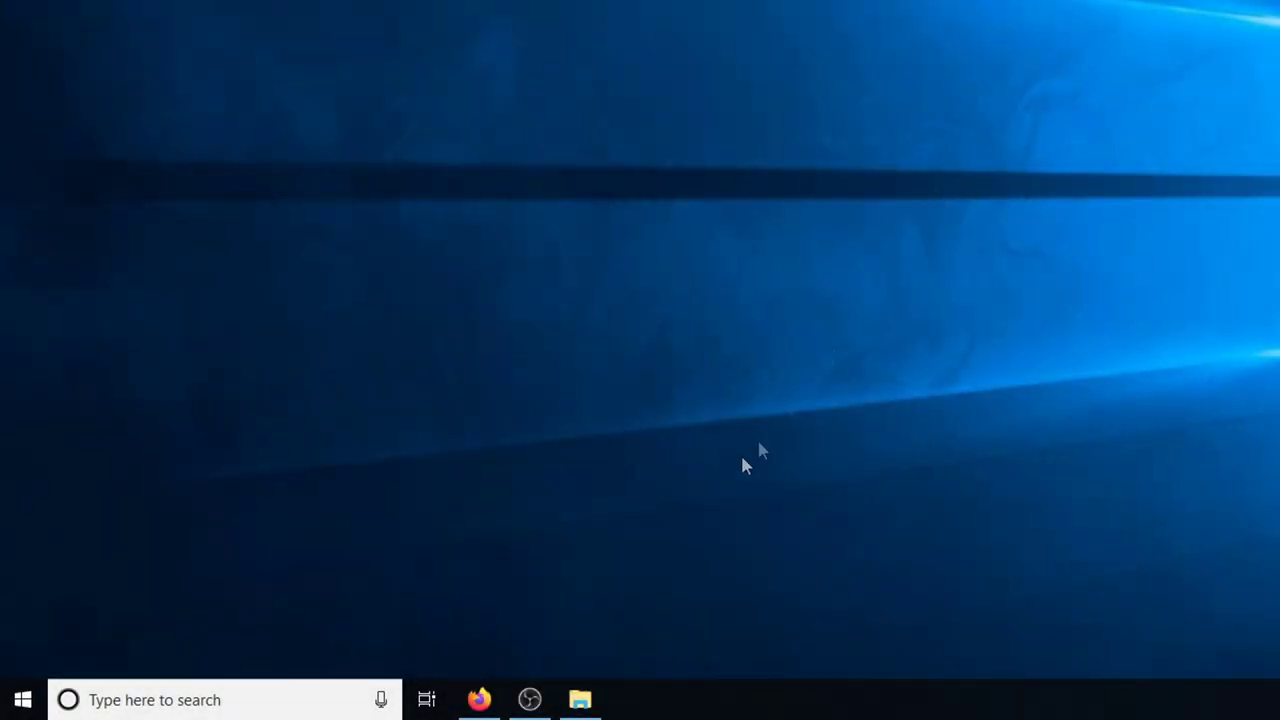
- Hide the People button, the Task View button and the Cortana search box from the taskbar
right_click(670, 700)
left_click(766, 366)
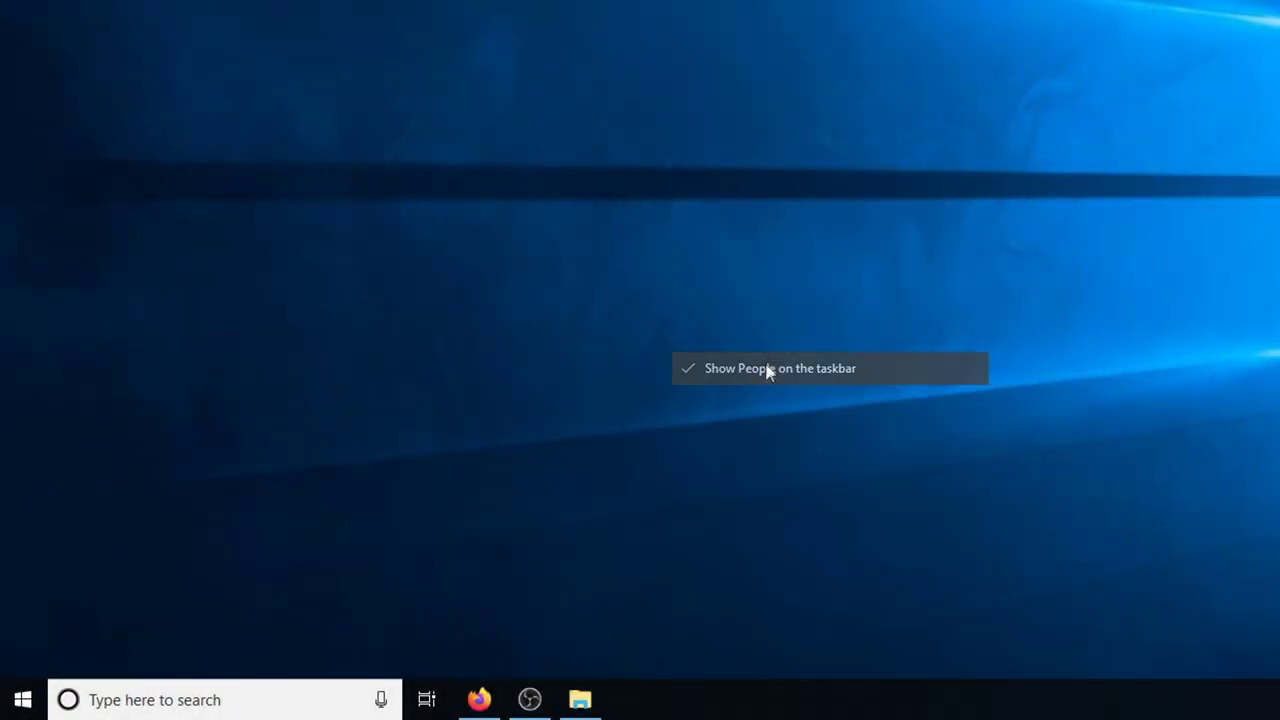
right_click(710, 700)
left_click(794, 331)
right_click(706, 700)
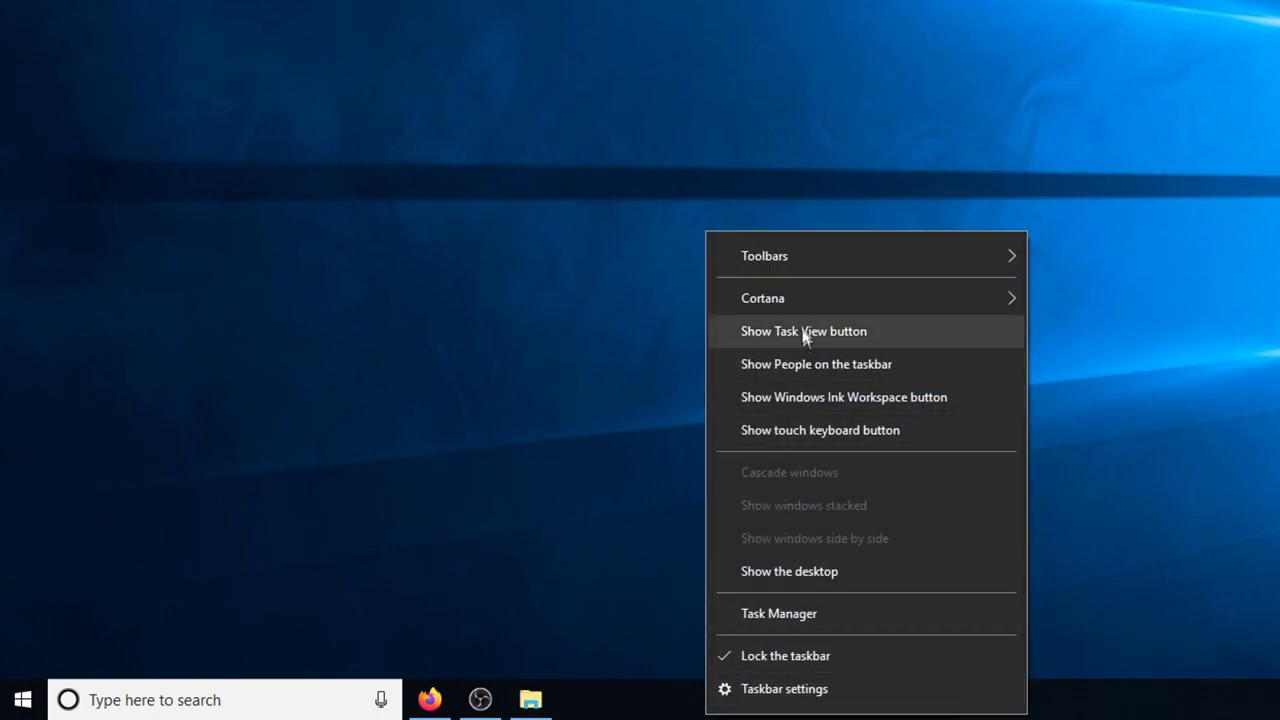
mouse_move(799, 299)
left_click(1077, 306)
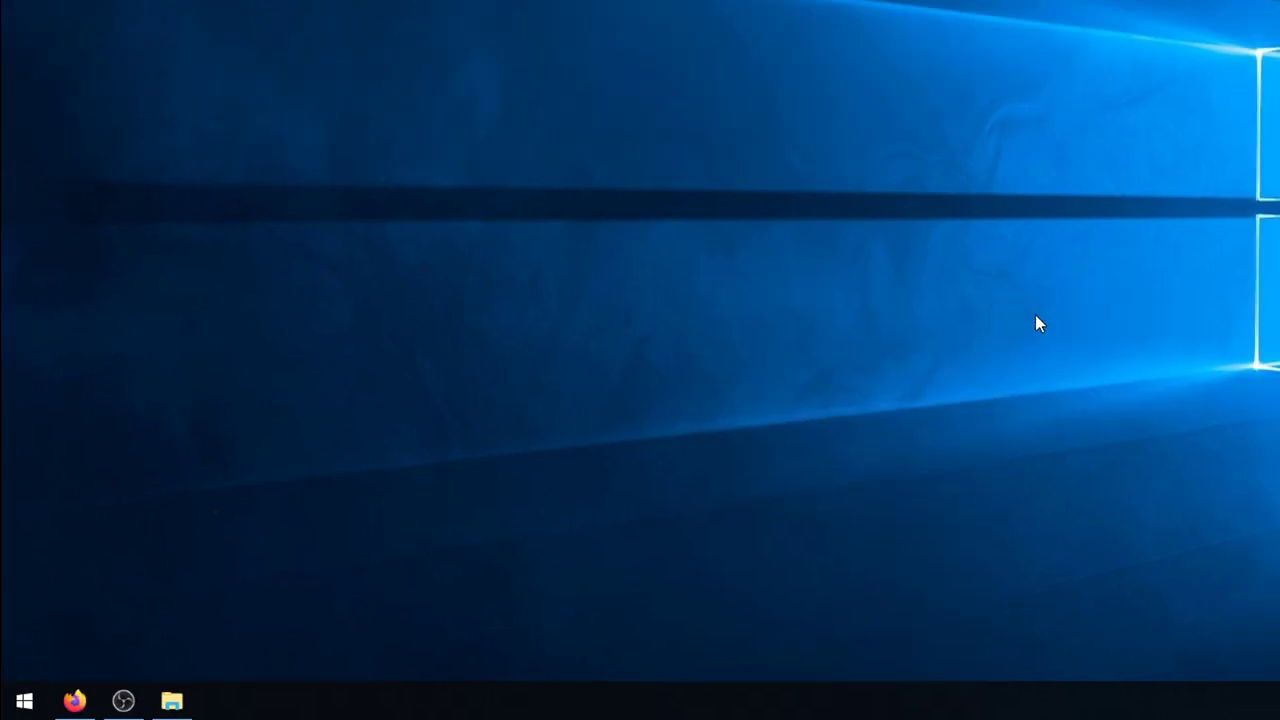
- Open the User Account Control settings, lower the notification level to the bottom of the scale and confirm
left_click(24, 700)
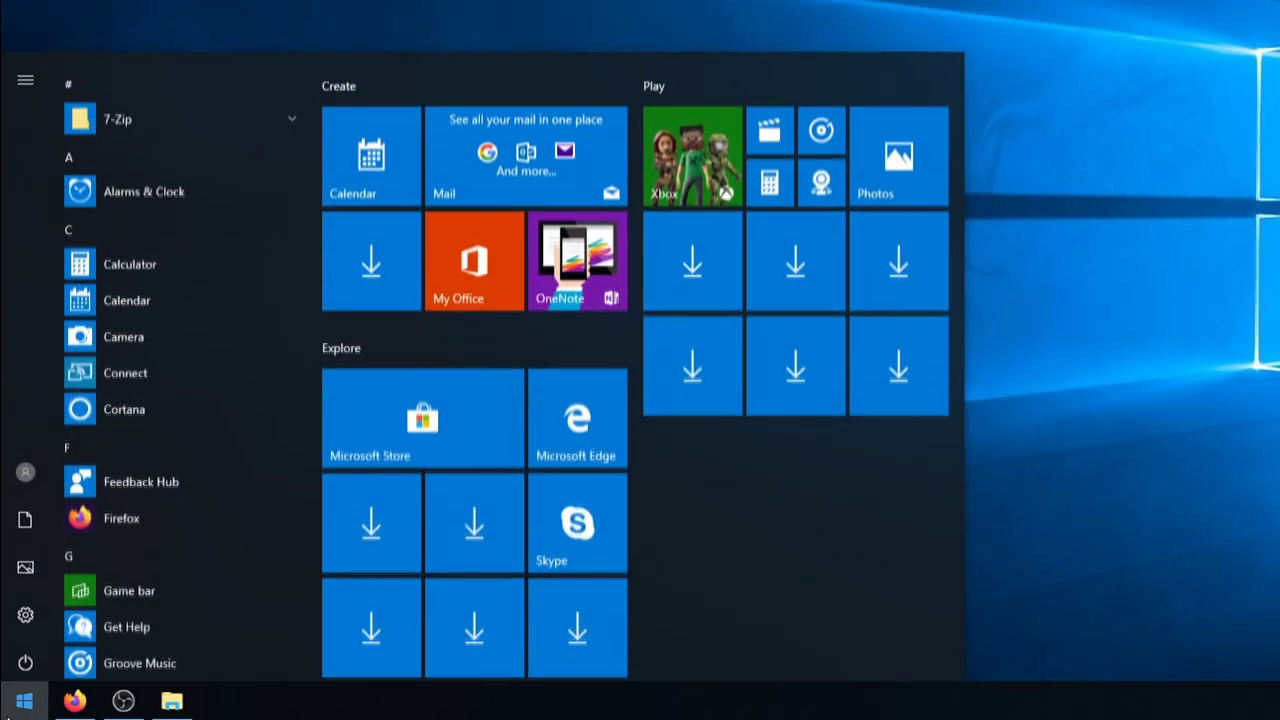
type("user account control")
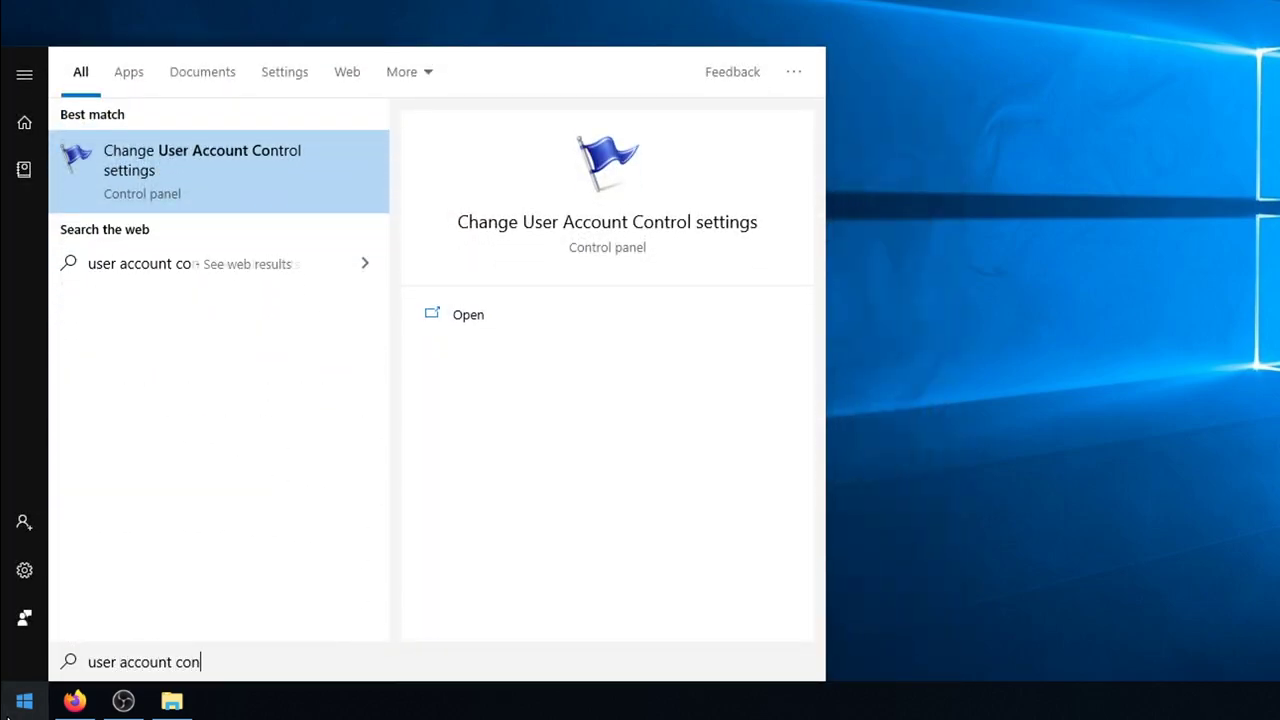
key("Return")
left_click_drag(390, 298, 390, 436)
left_click(843, 590)
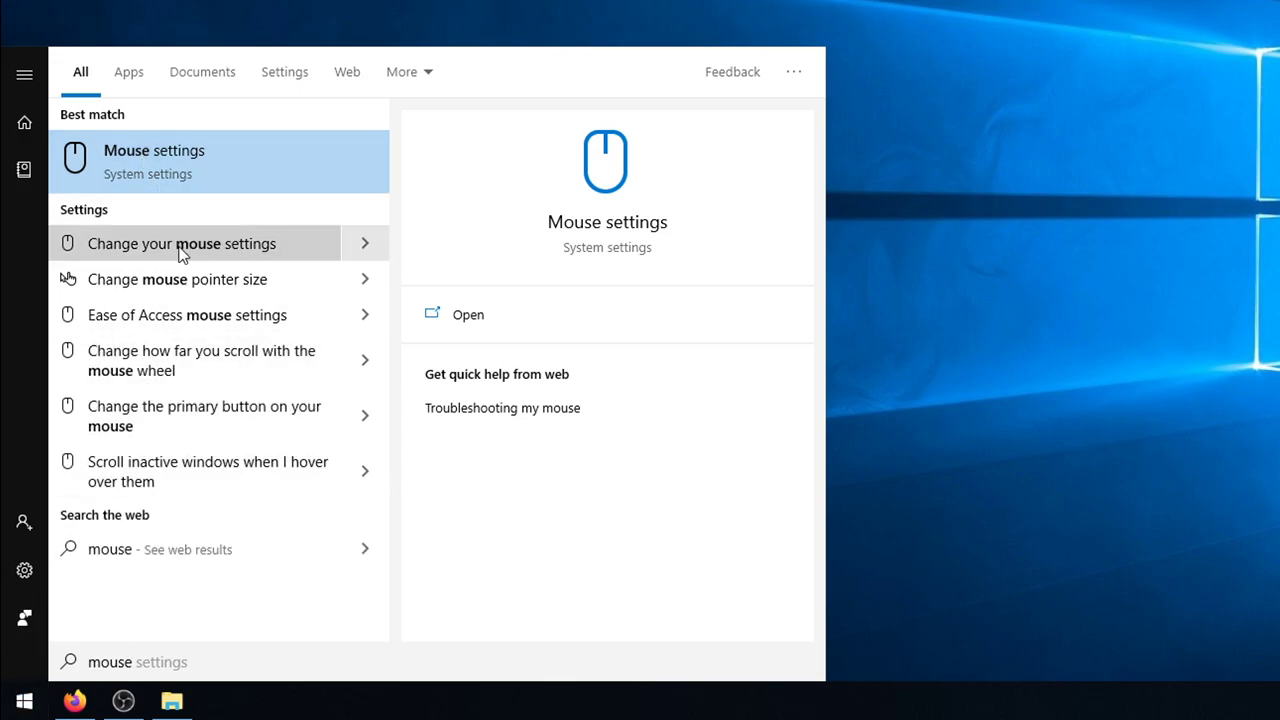
- In the additional mouse options, leave Enhance pointer precision turned off, apply the pointer options and close the mouse settings
left_click(181, 244)
left_click(731, 486)
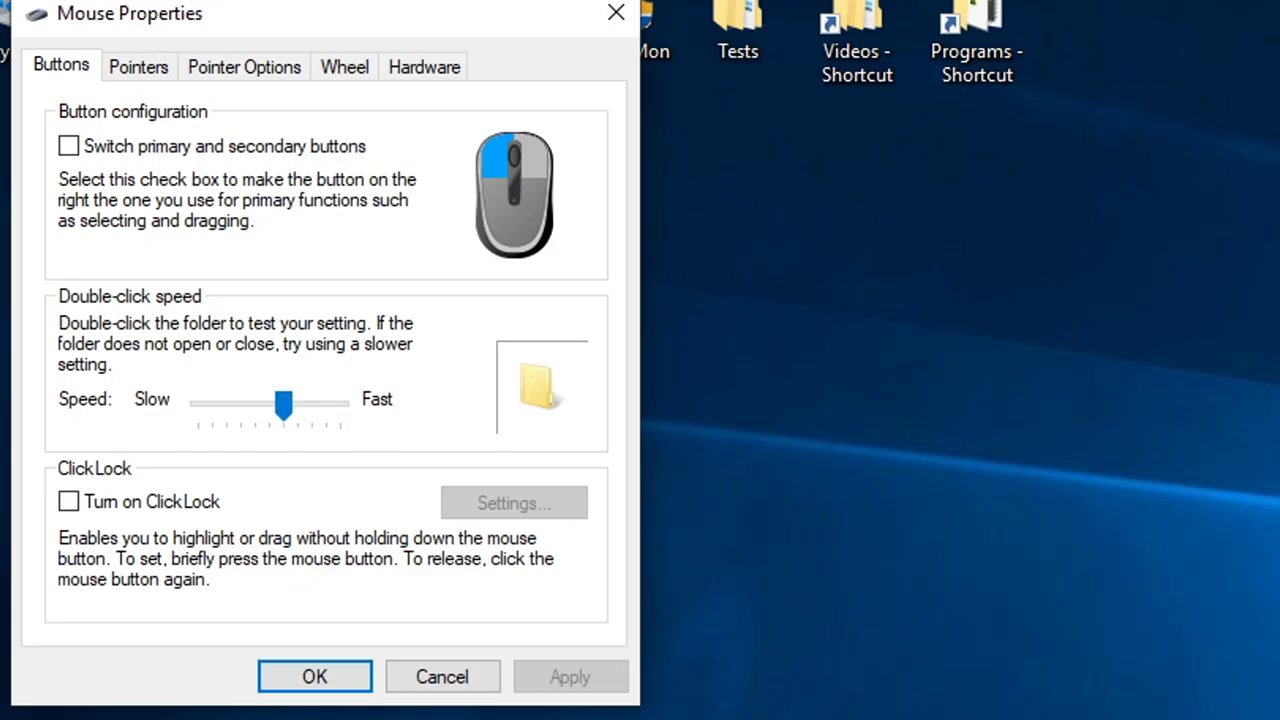
left_click(222, 70)
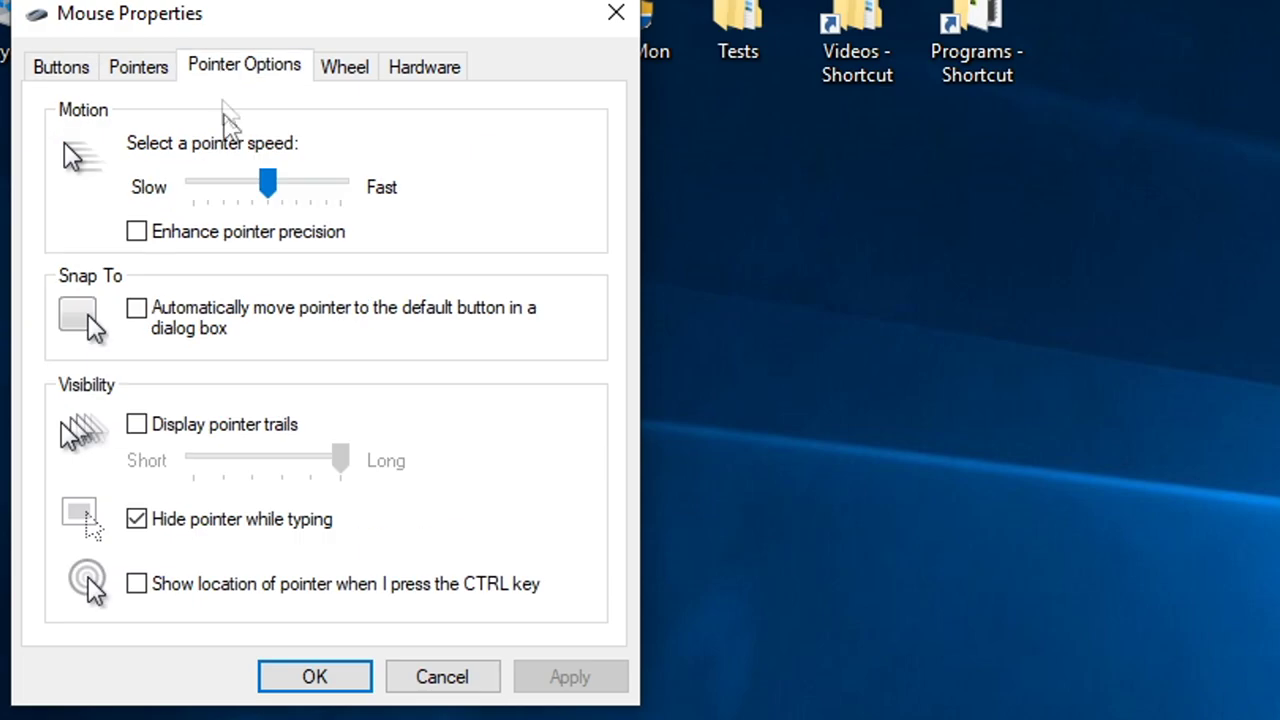
left_click(210, 247)
left_click(208, 248)
left_click(560, 676)
left_click(330, 677)
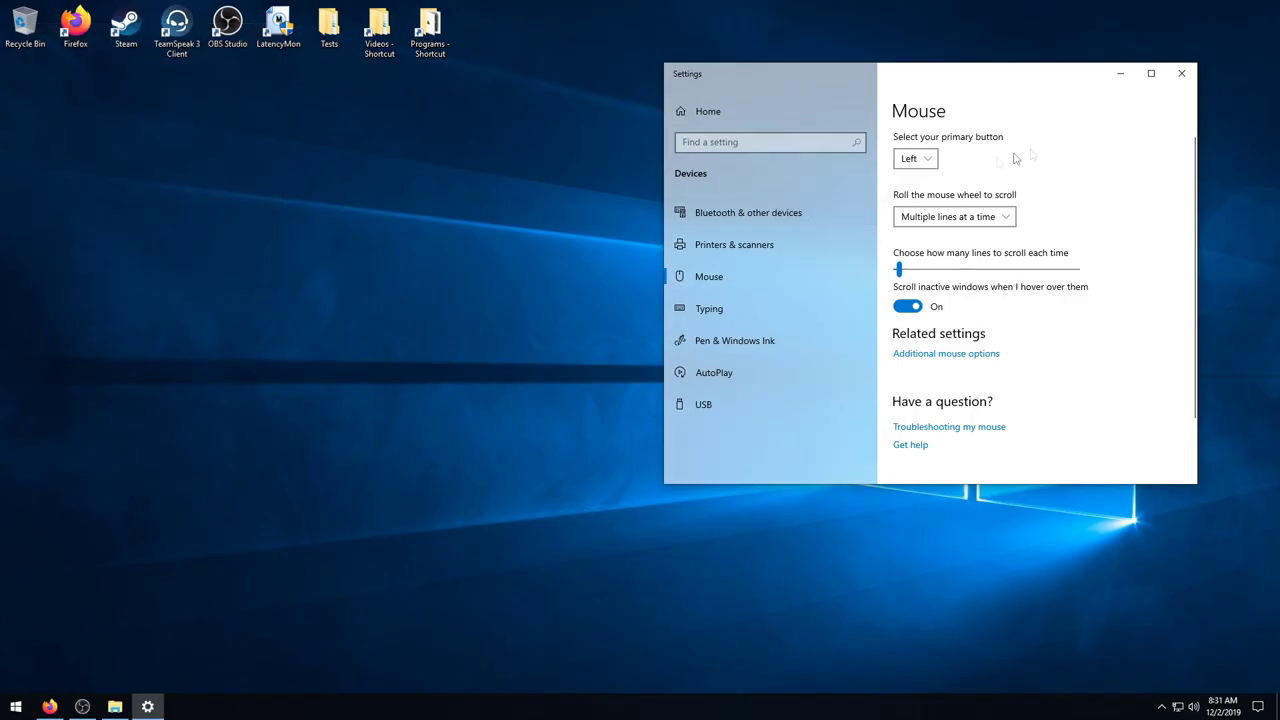
left_click(1182, 76)
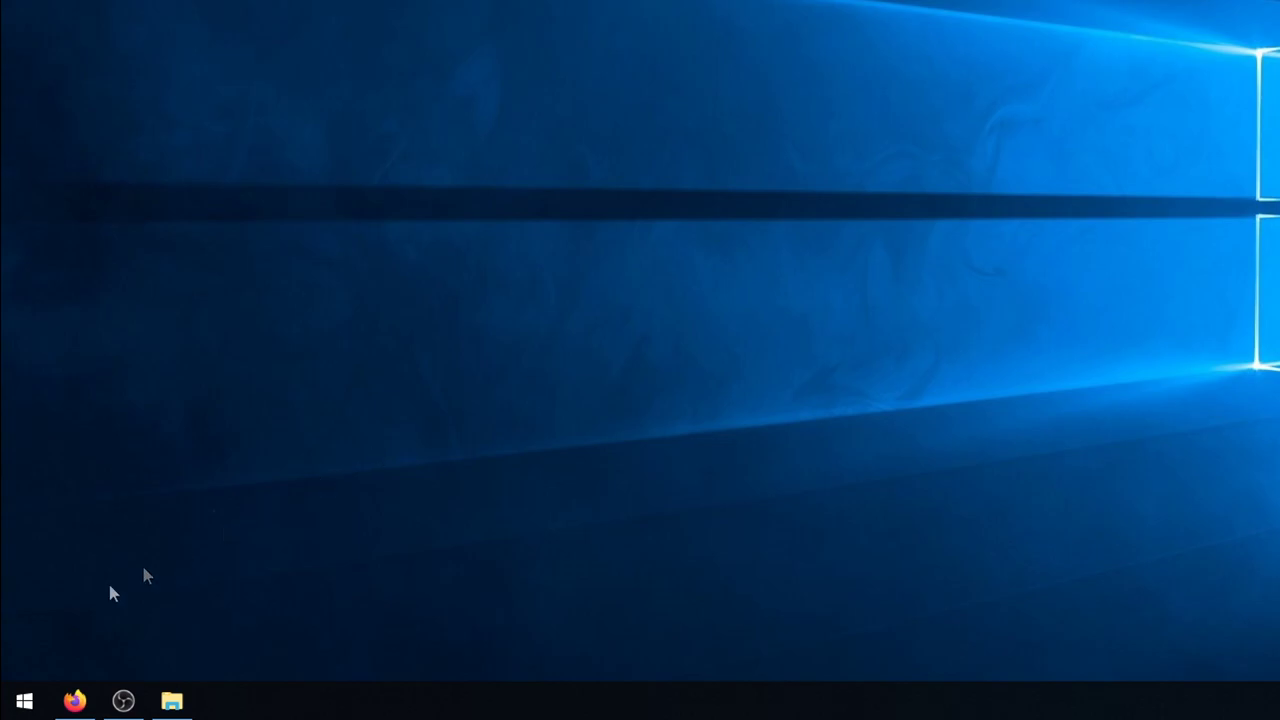
- Open File Explorer at This PC and bring up the properties of Local Disk (C:)
right_click(24, 700)
left_click(86, 559)
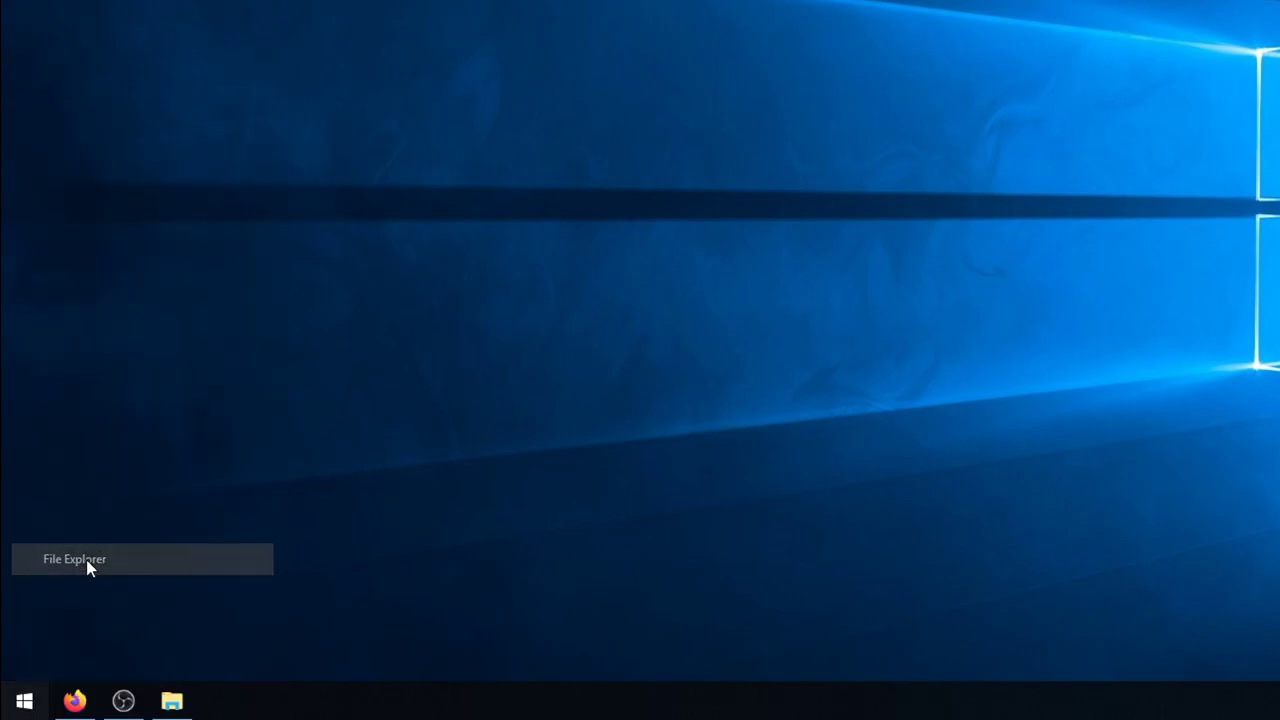
left_click(306, 441)
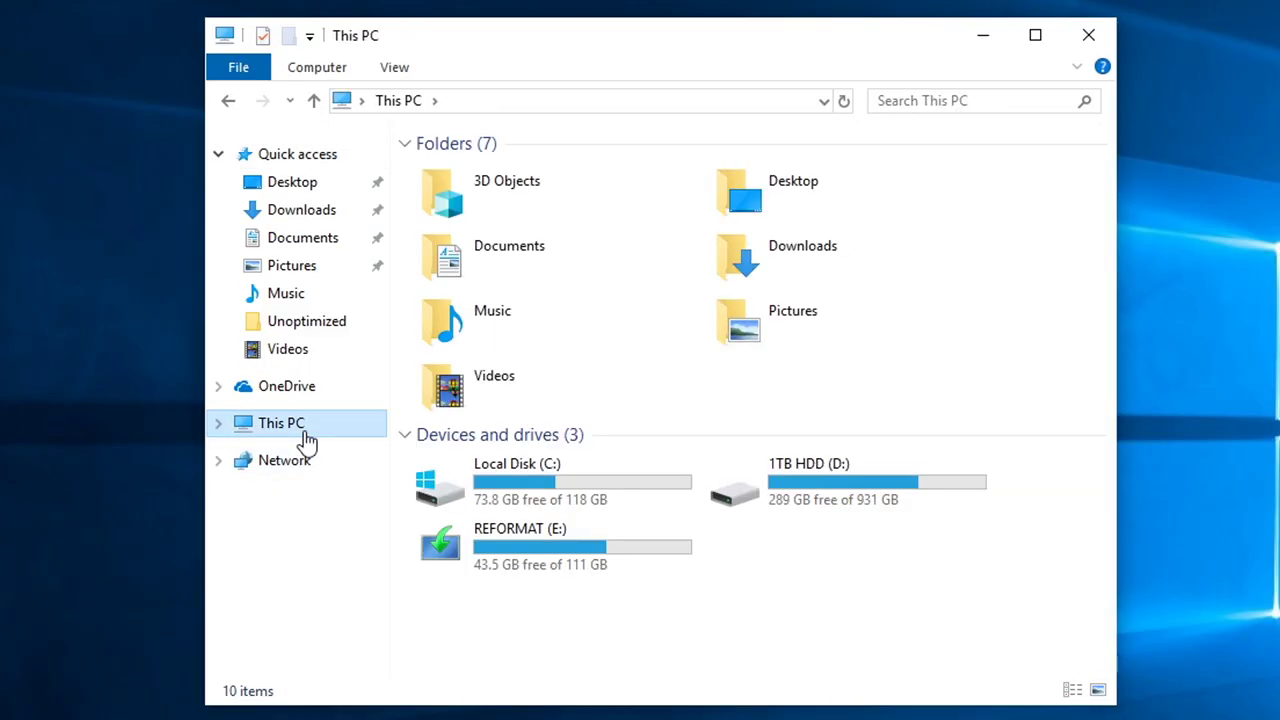
left_click(471, 491)
right_click(556, 491)
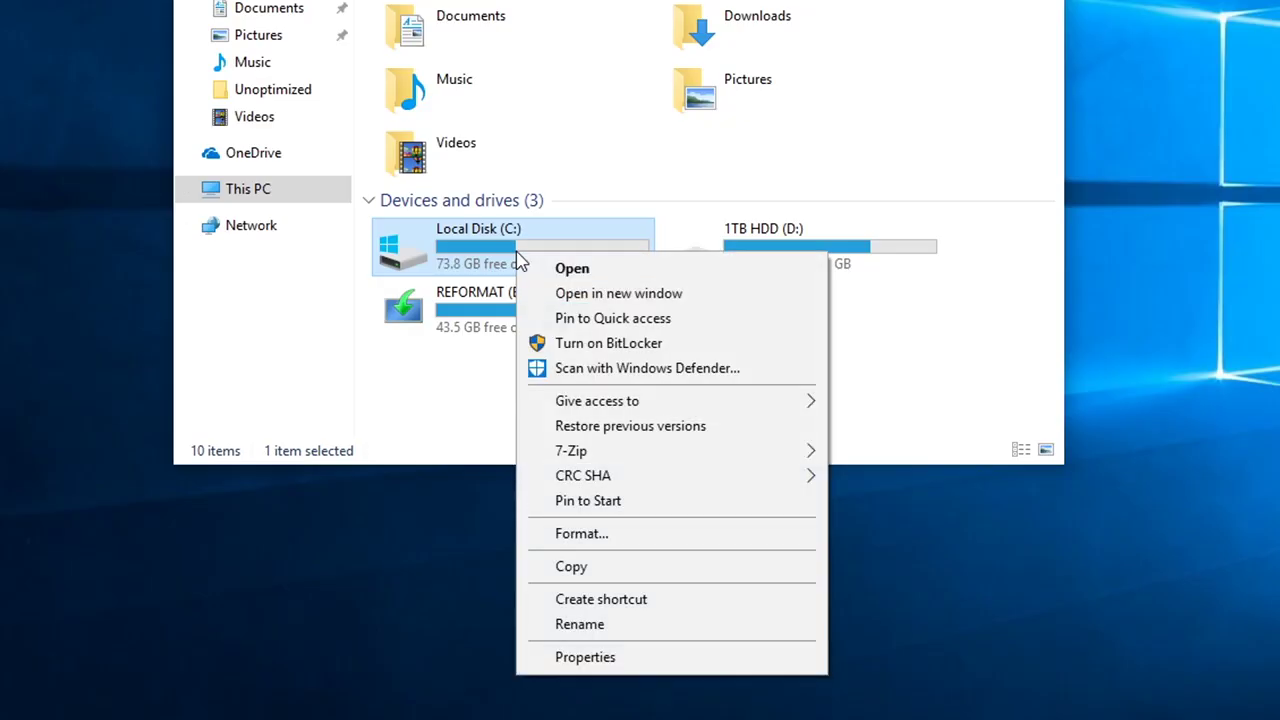
left_click(605, 660)
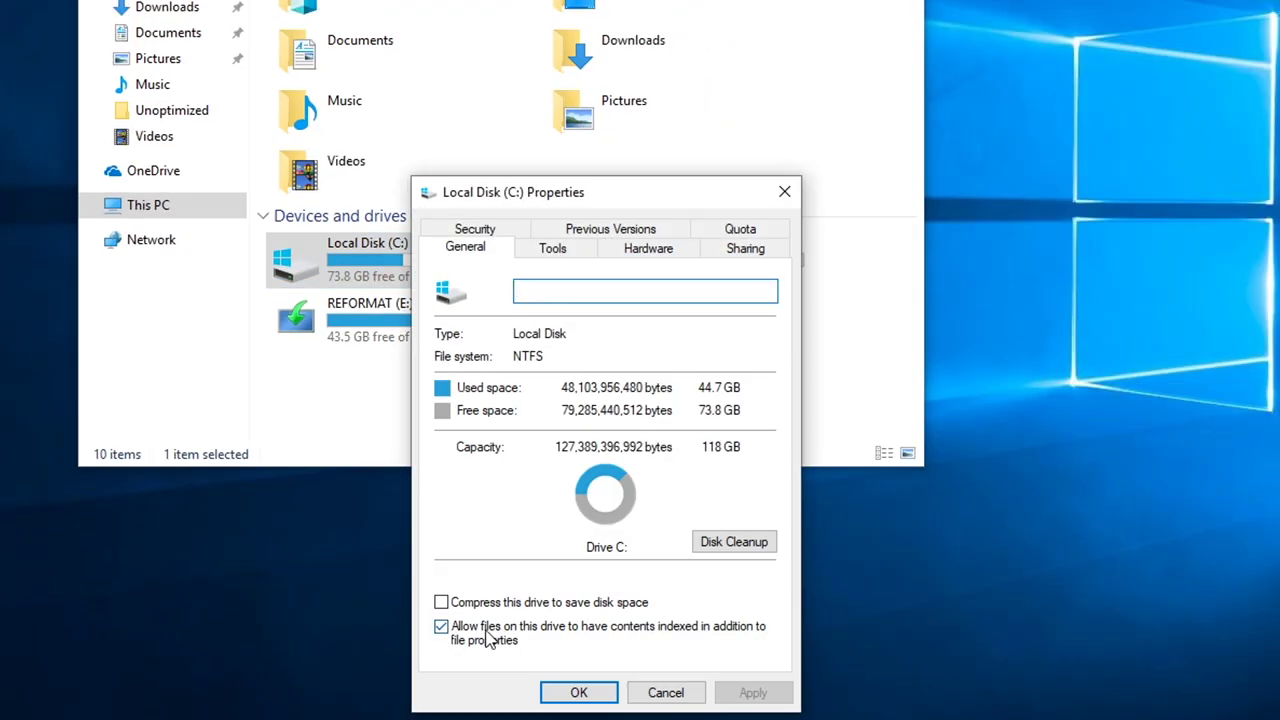
- Disable content indexing on drive C:, including subfolders and files, ignore all attribute errors and confirm the properties
left_click(488, 640)
left_click(760, 692)
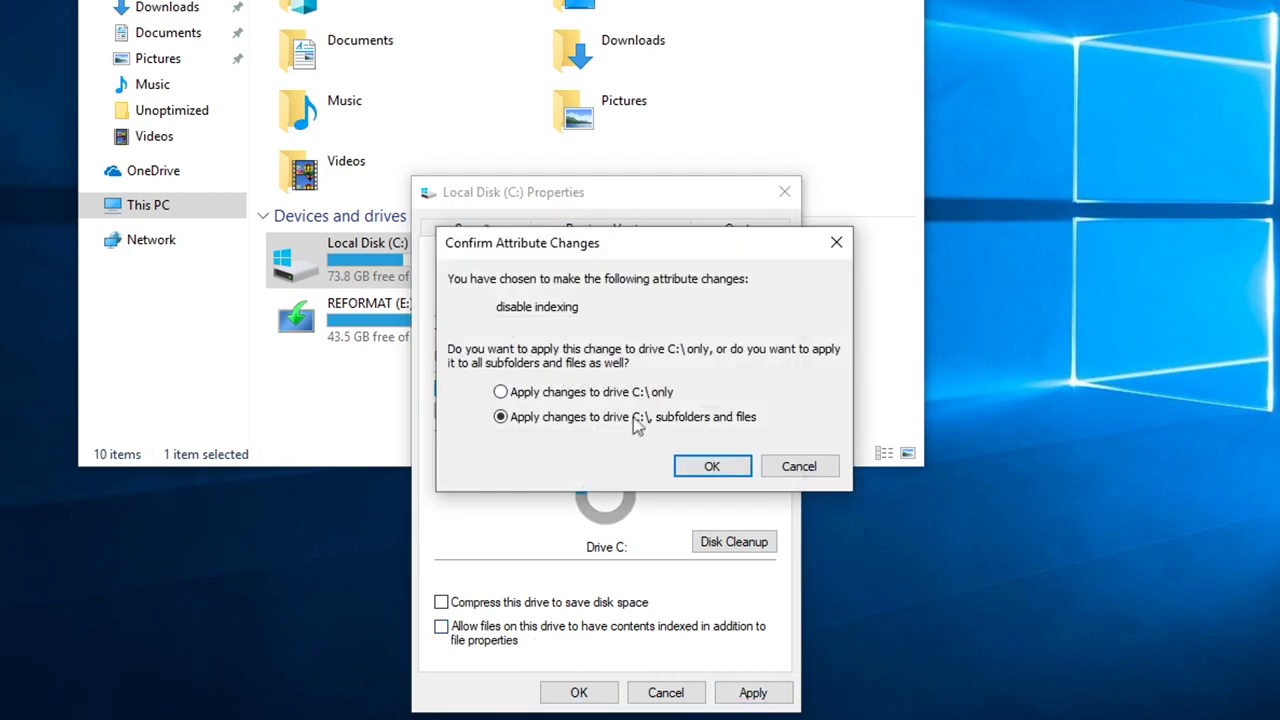
left_click(712, 466)
left_click(780, 208)
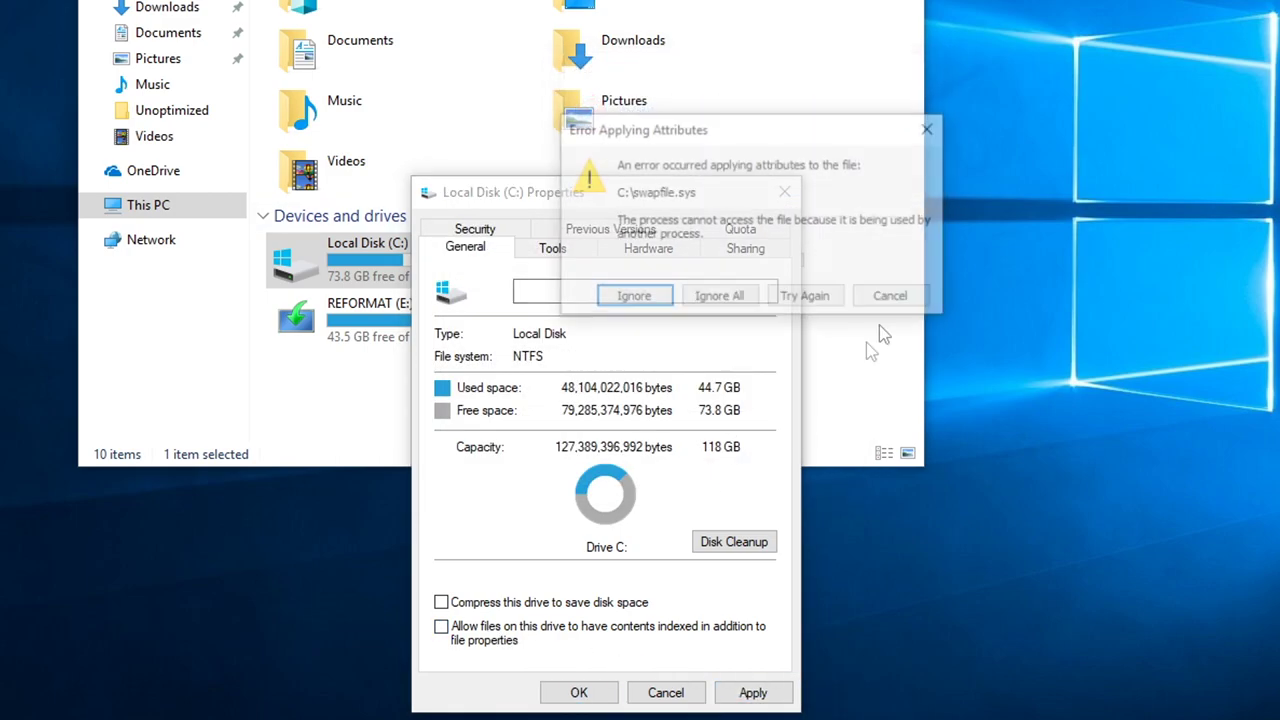
left_click(719, 296)
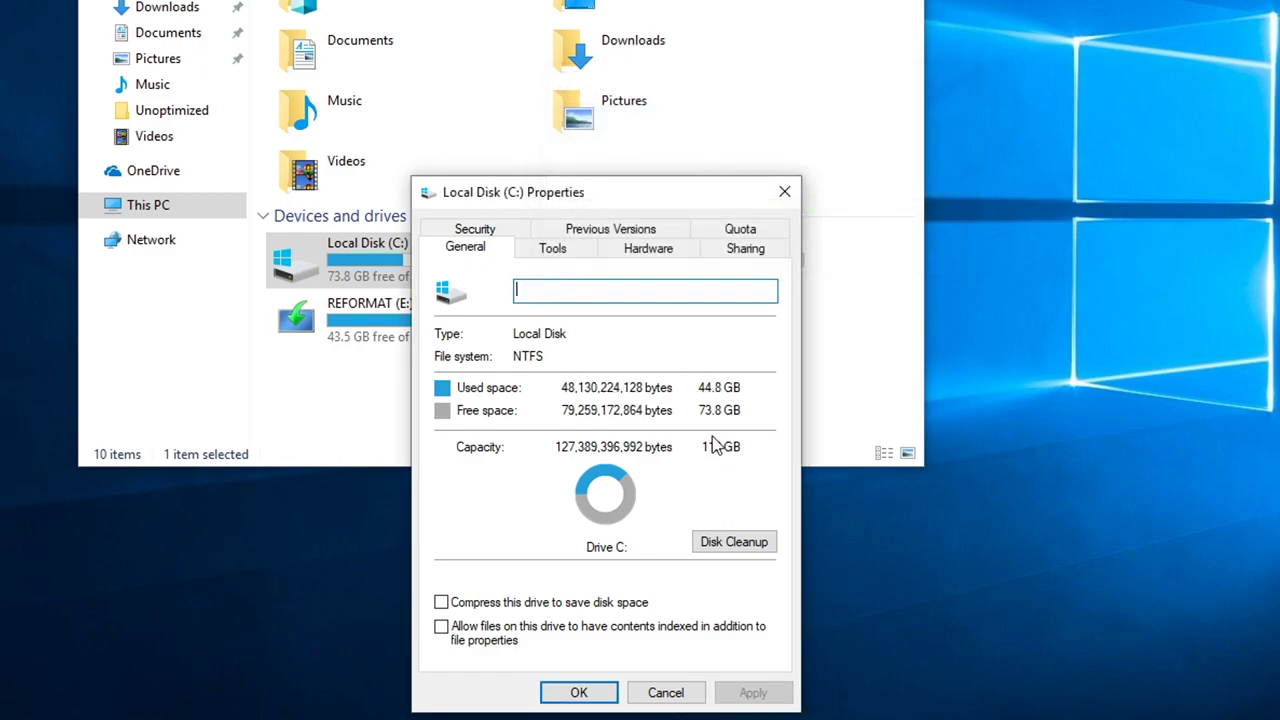
left_click(549, 693)
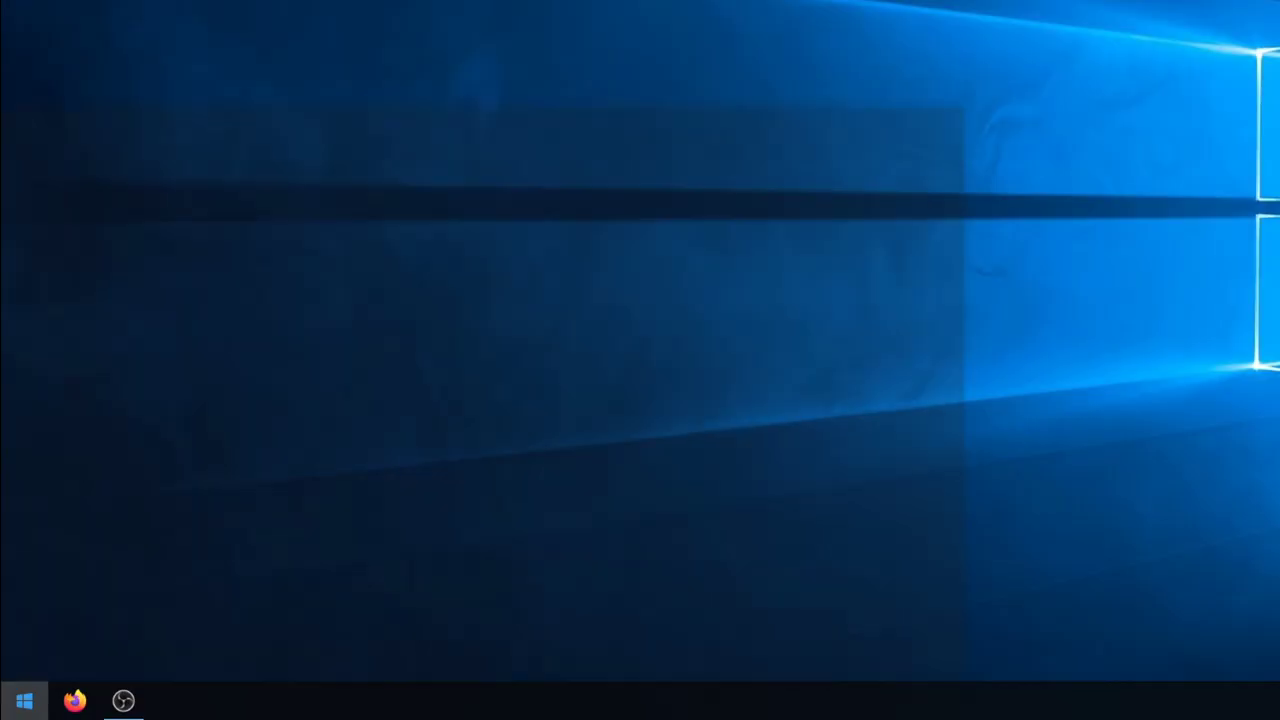
- Launch msconfig, enable Safe boot with the Minimal option in the boot settings, apply it, and clear Safe boot again
key("super")
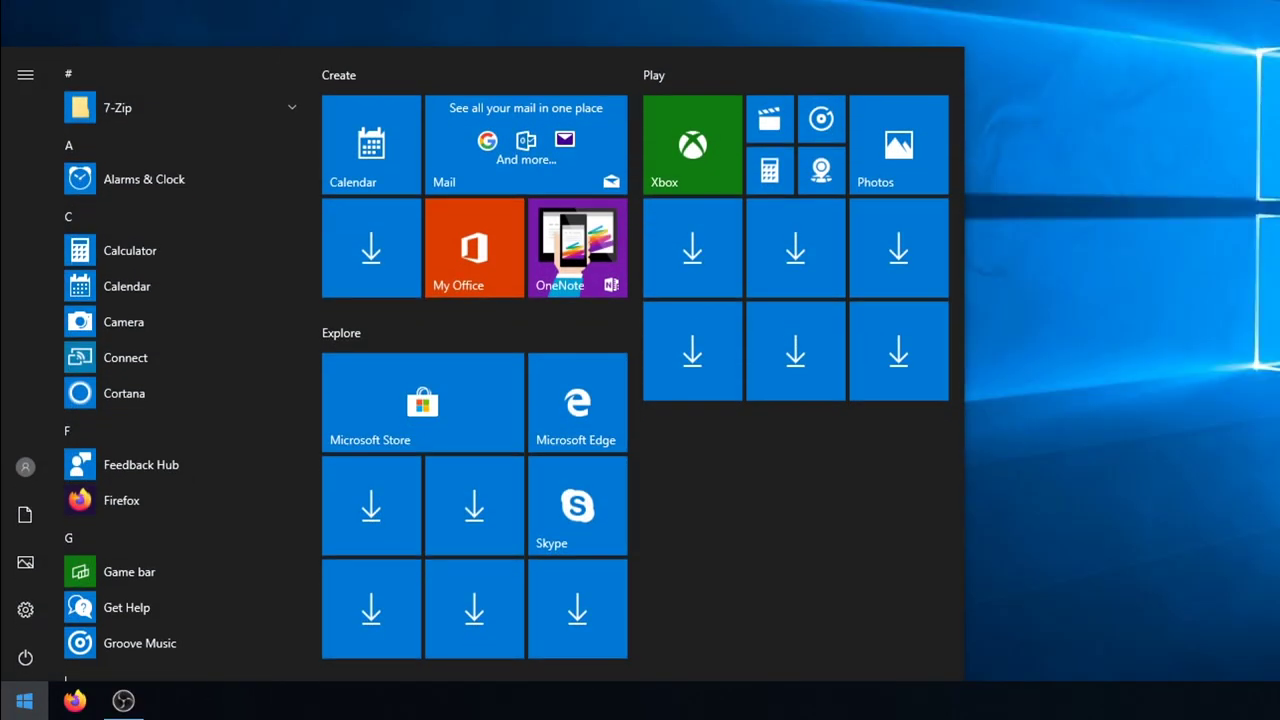
type("msconfig")
key("Return")
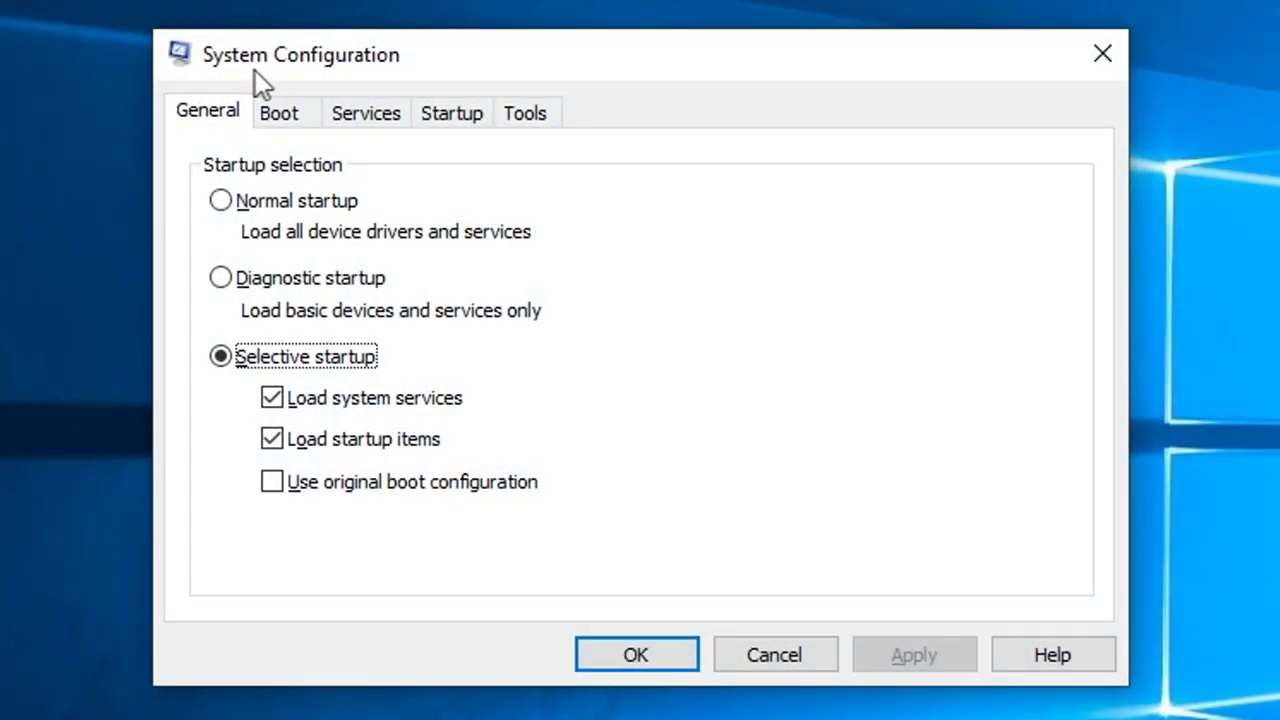
left_click(278, 115)
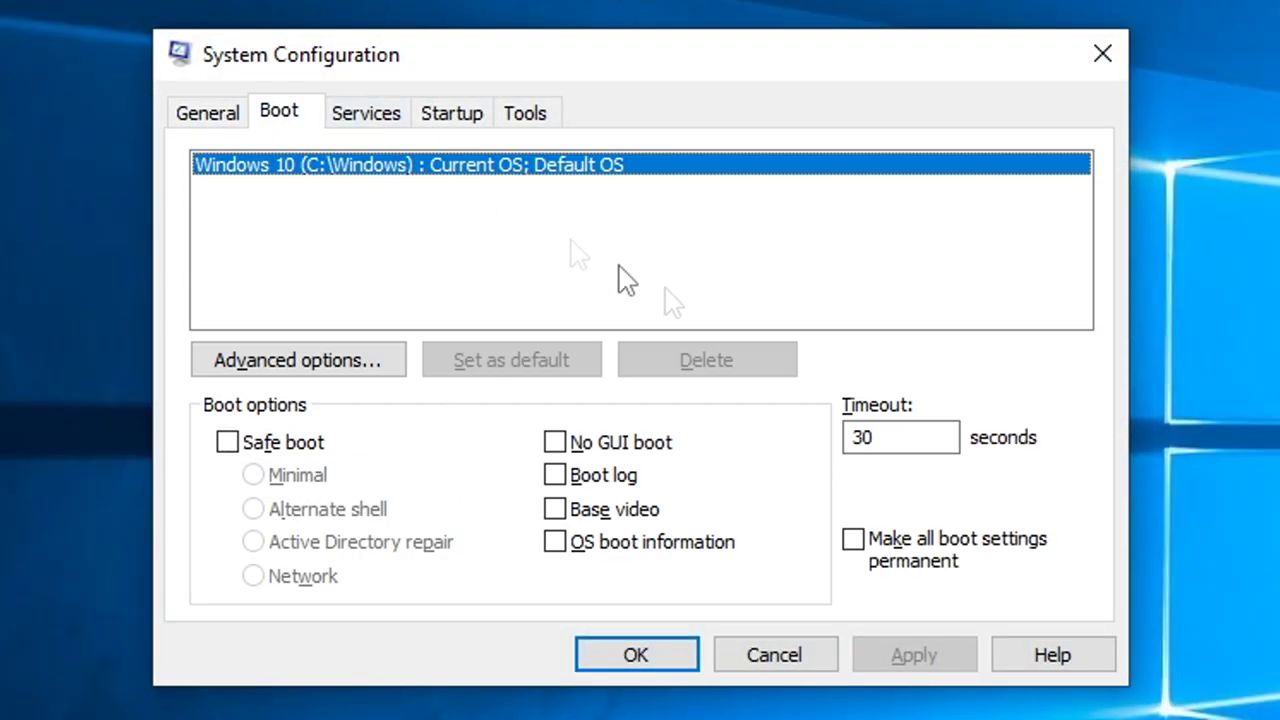
left_click(266, 447)
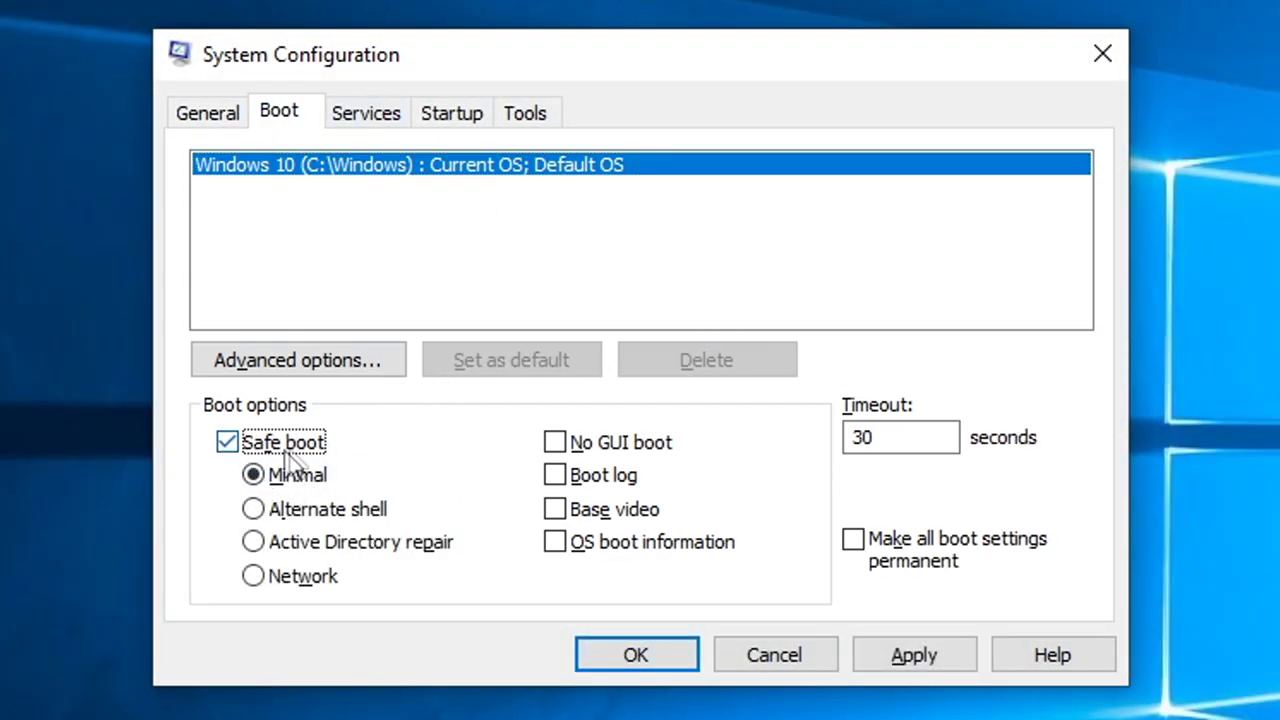
left_click(894, 664)
left_click(227, 442)
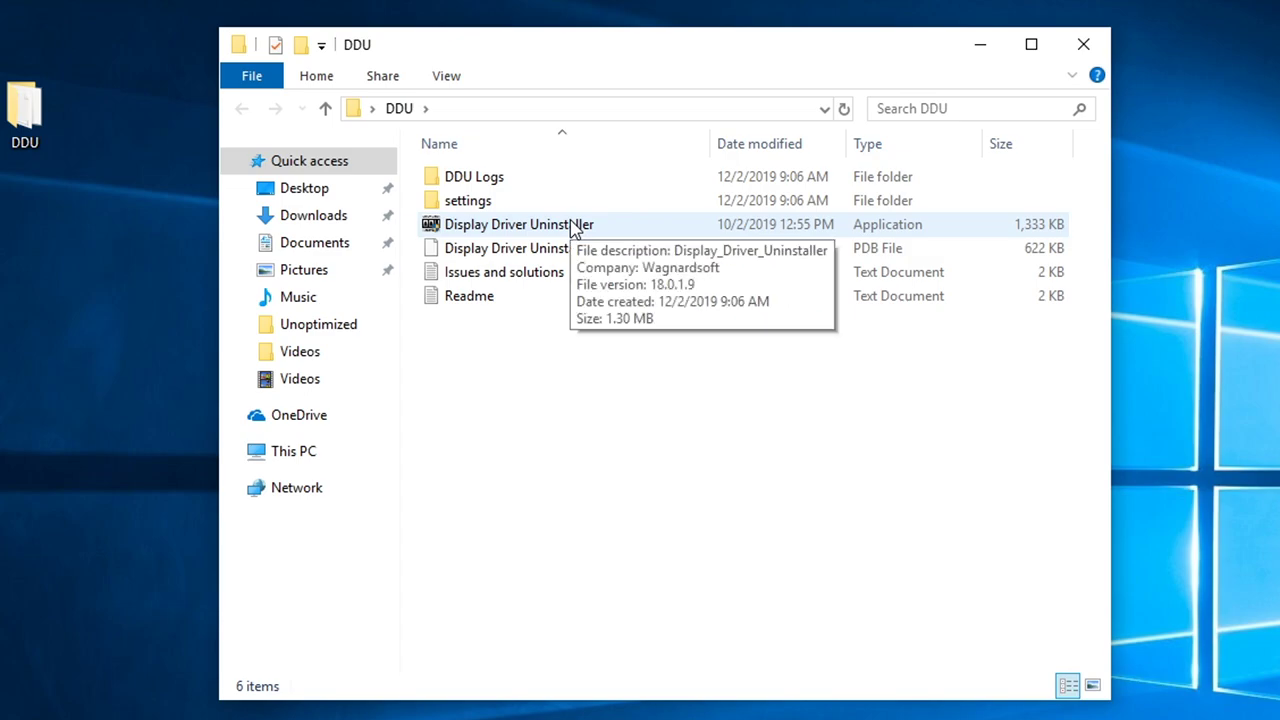
- Launch Display Driver Uninstaller from the DDU folder and dismiss the Safe Mode notice
left_click(572, 226)
double_click(575, 228)
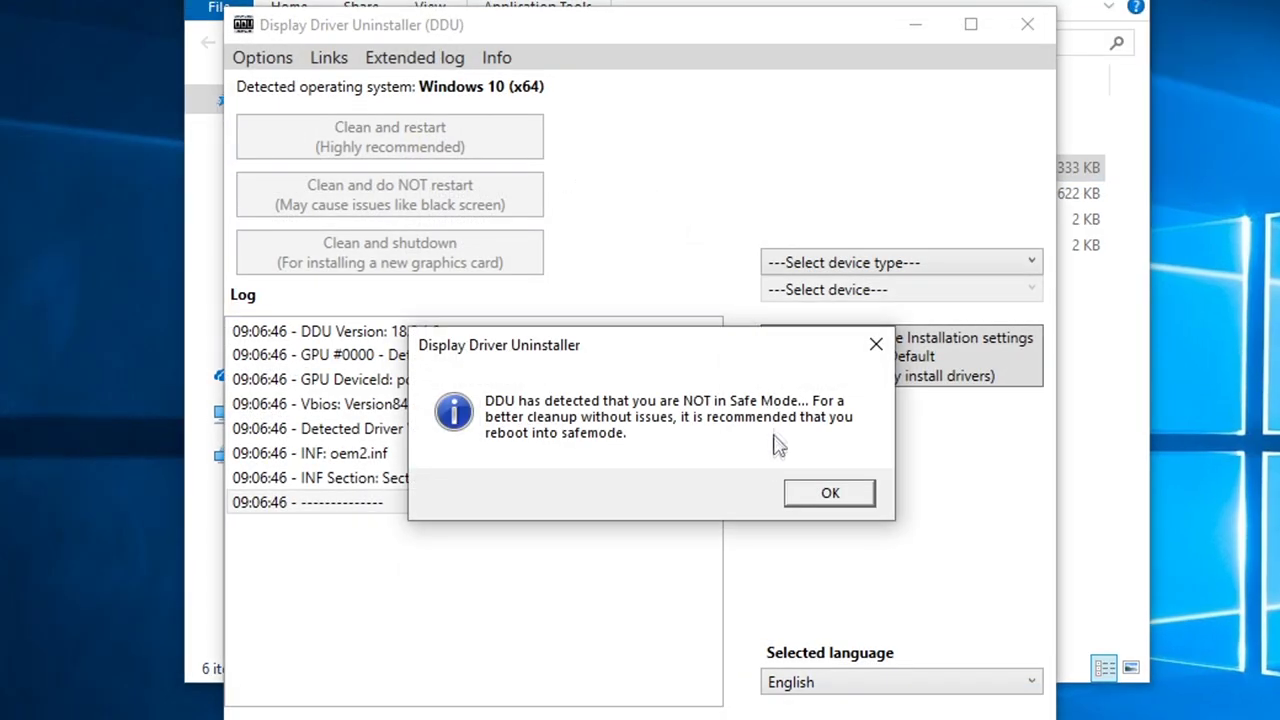
left_click(828, 493)
- Set the device type to Audio and select SOUNDBLASTER (WIP), followed by REALTEK (WIP), as the device
left_click(825, 262)
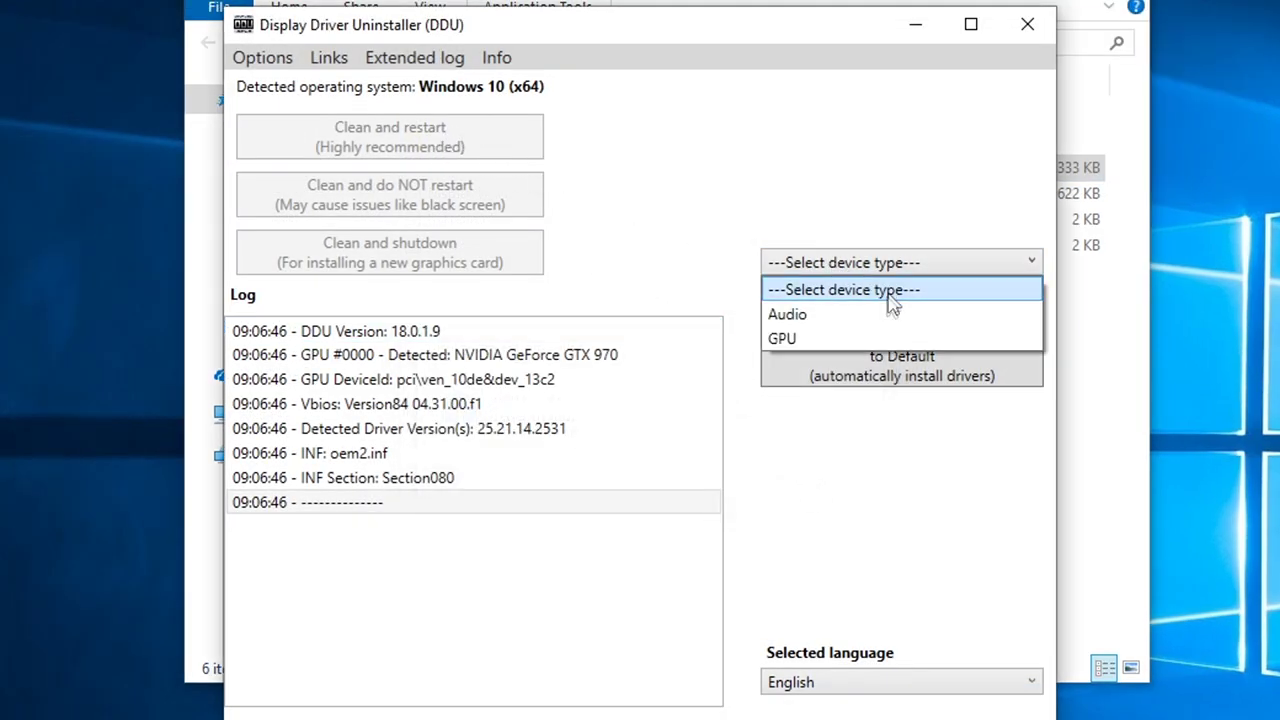
left_click(804, 338)
left_click(790, 313)
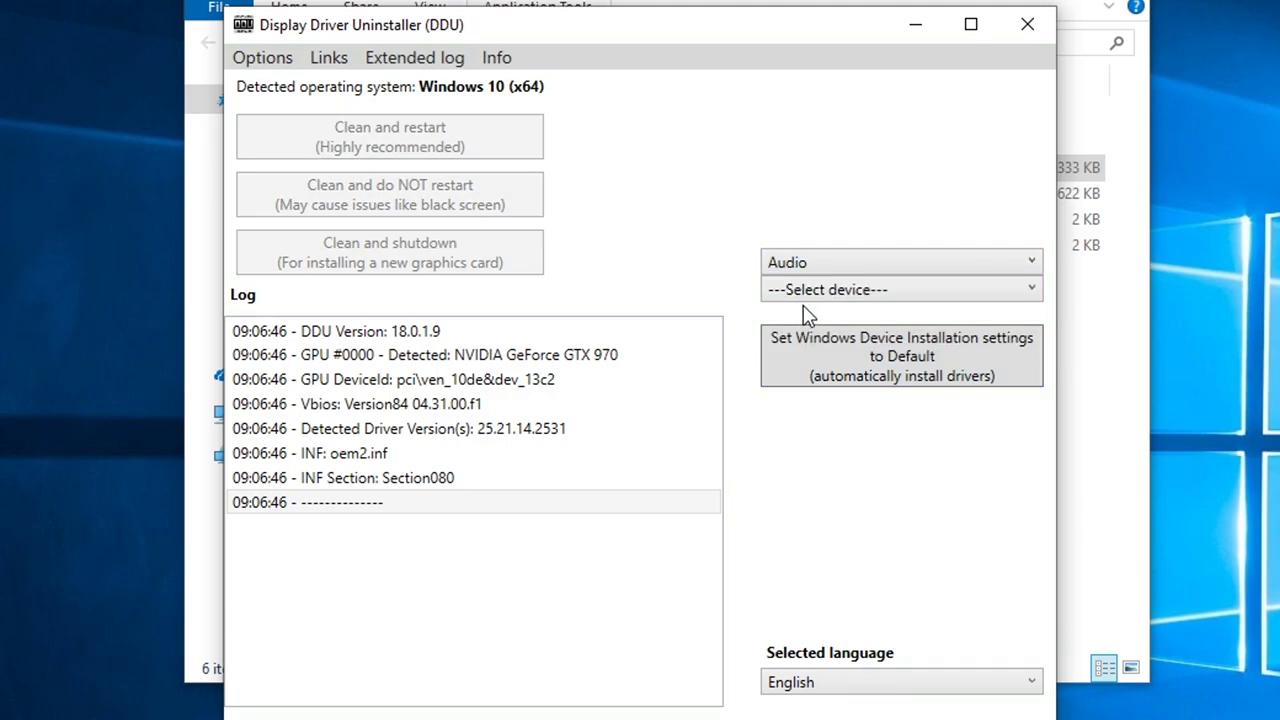
left_click(810, 290)
left_click(815, 363)
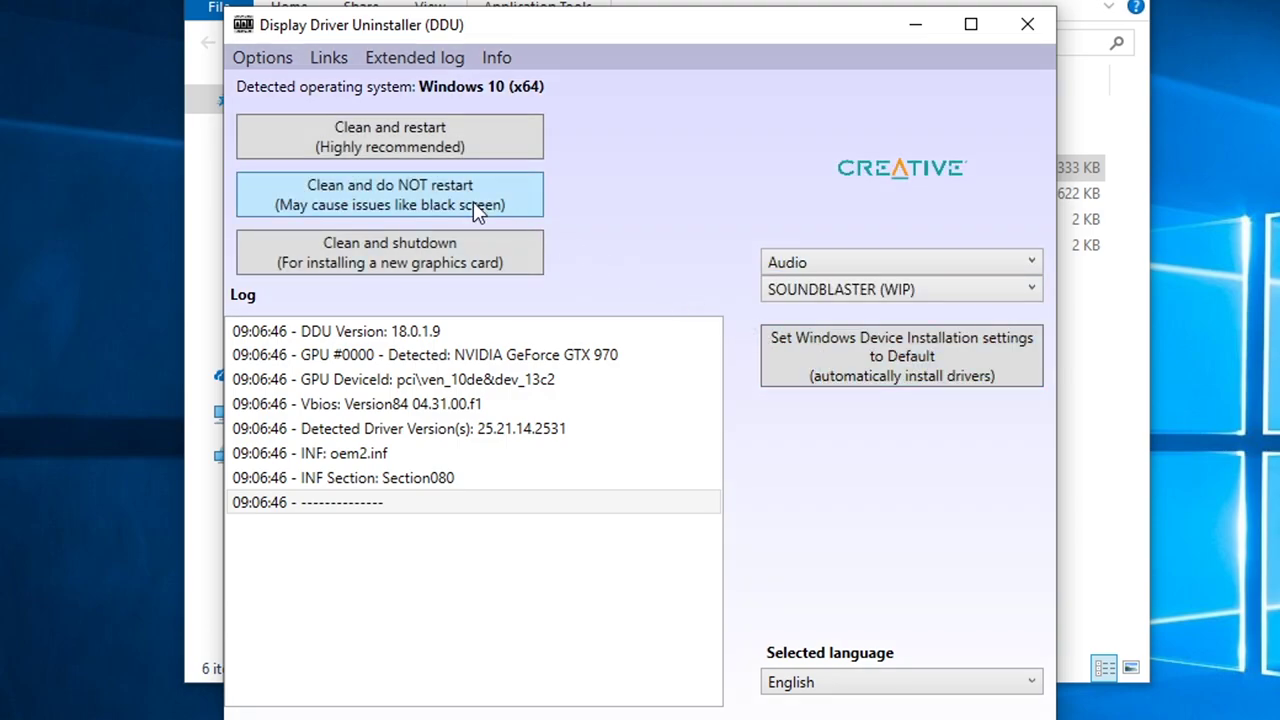
left_click(795, 290)
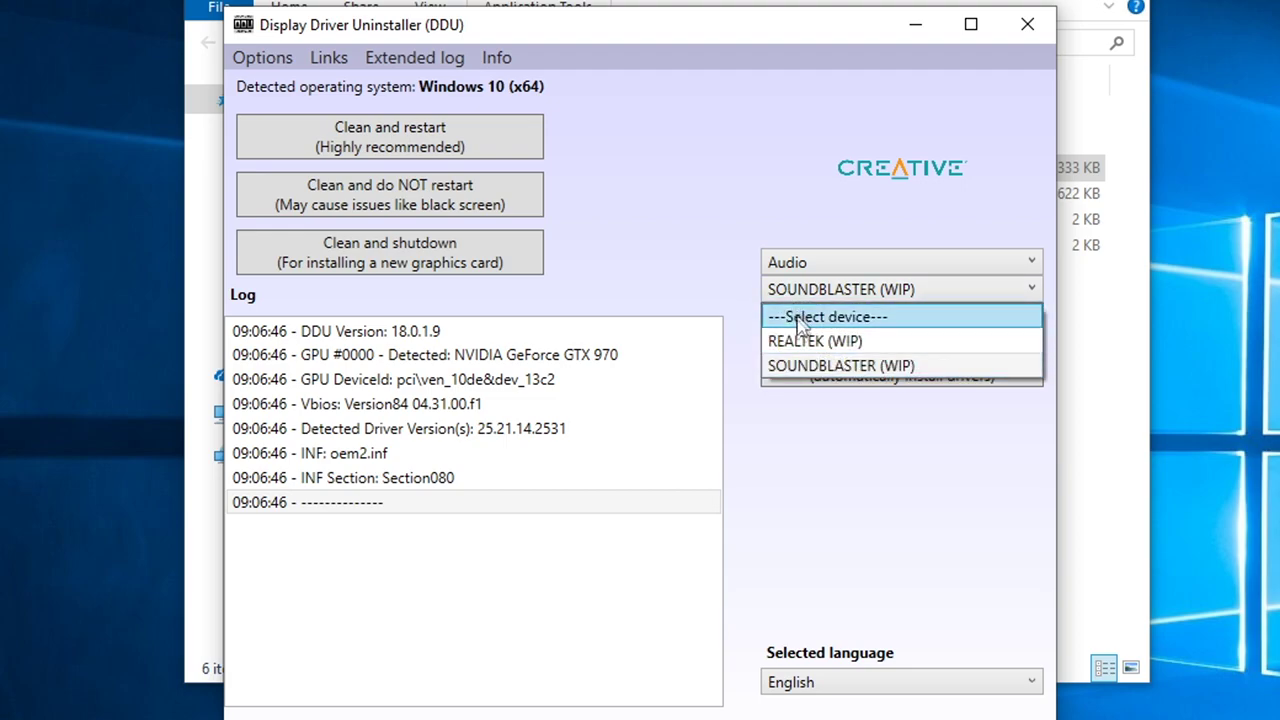
left_click(798, 340)
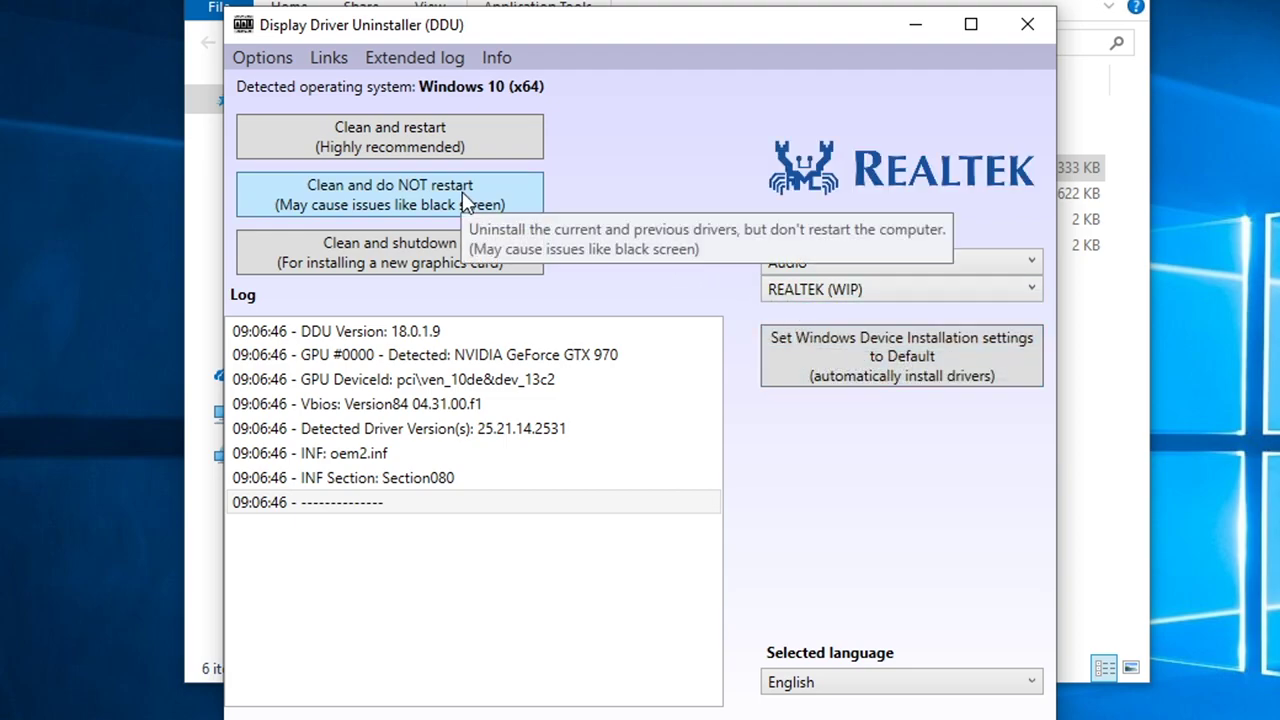
- Set the device type to GPU, select INTEL, AMD and NVIDIA in turn, and close Display Driver Uninstaller
left_click(805, 263)
left_click(812, 337)
left_click(800, 290)
left_click(800, 390)
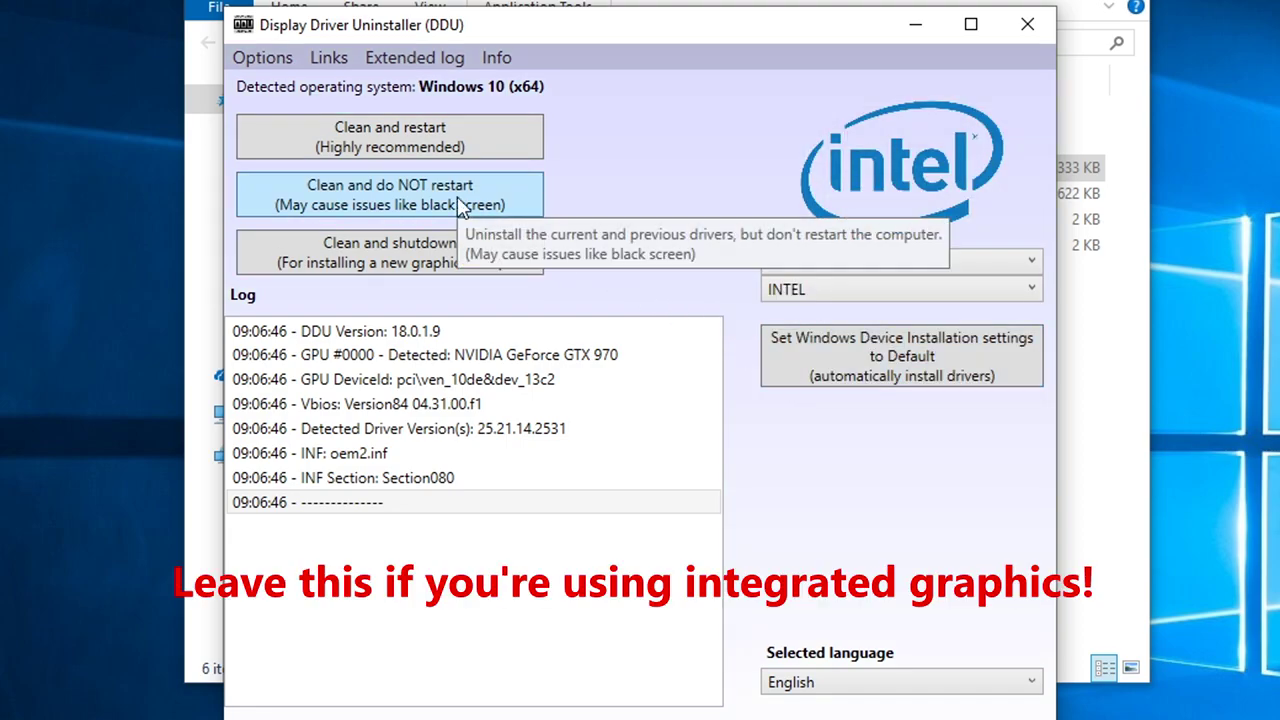
left_click(800, 289)
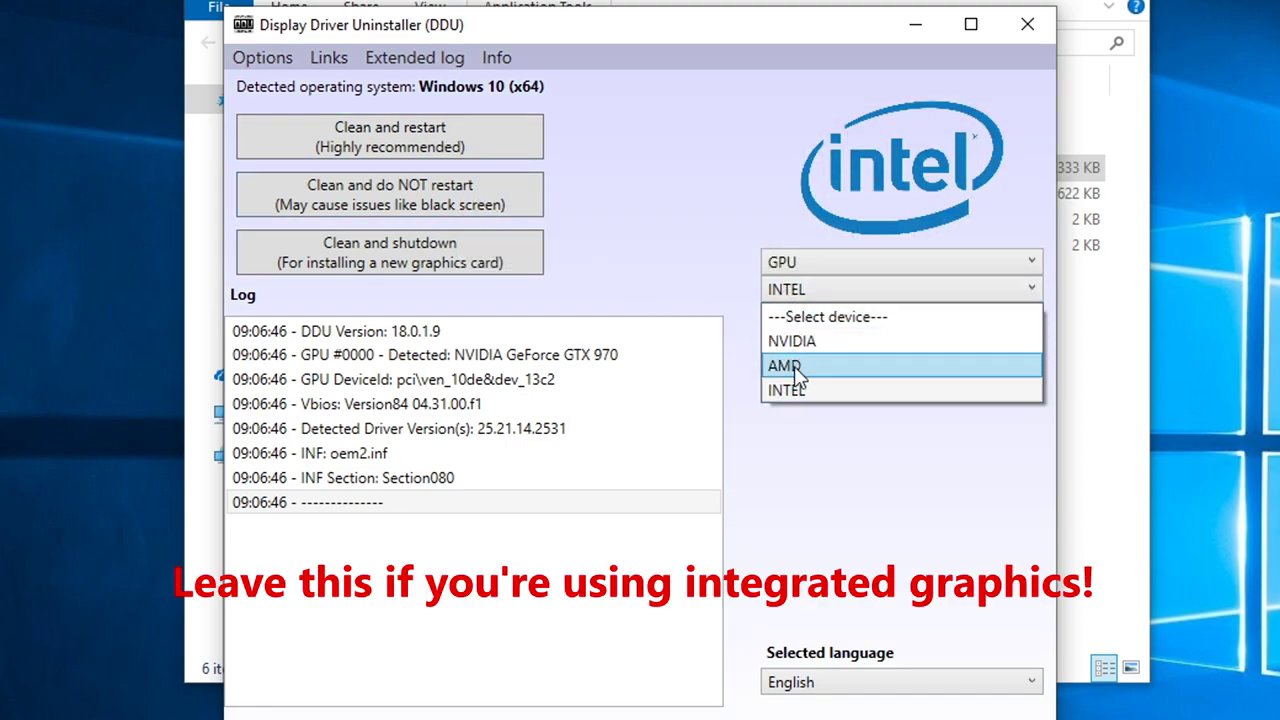
left_click(800, 364)
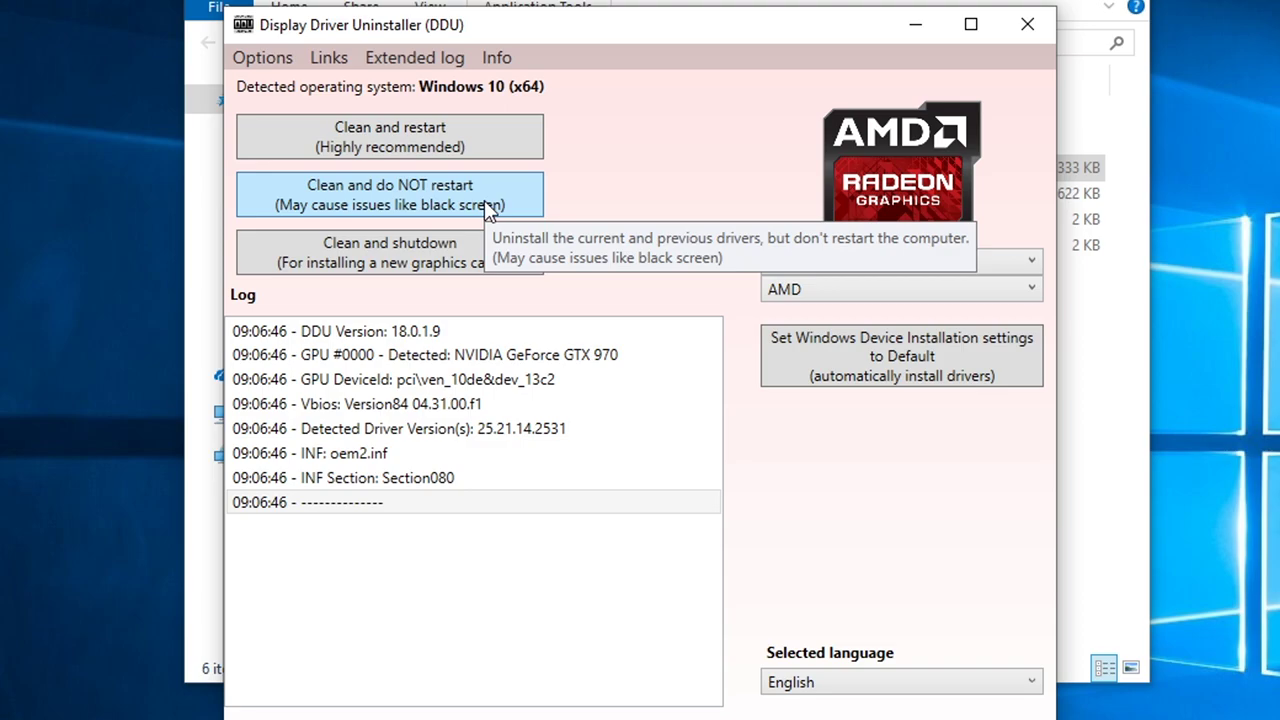
left_click(800, 289)
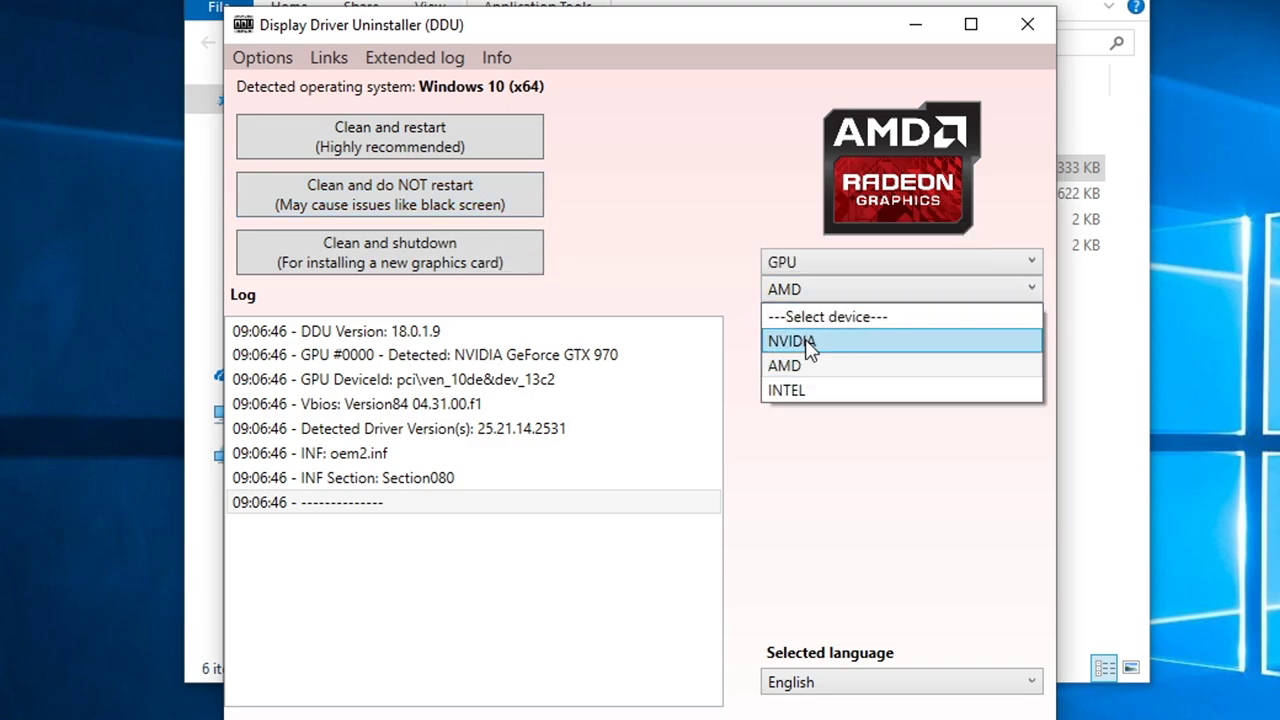
left_click(802, 338)
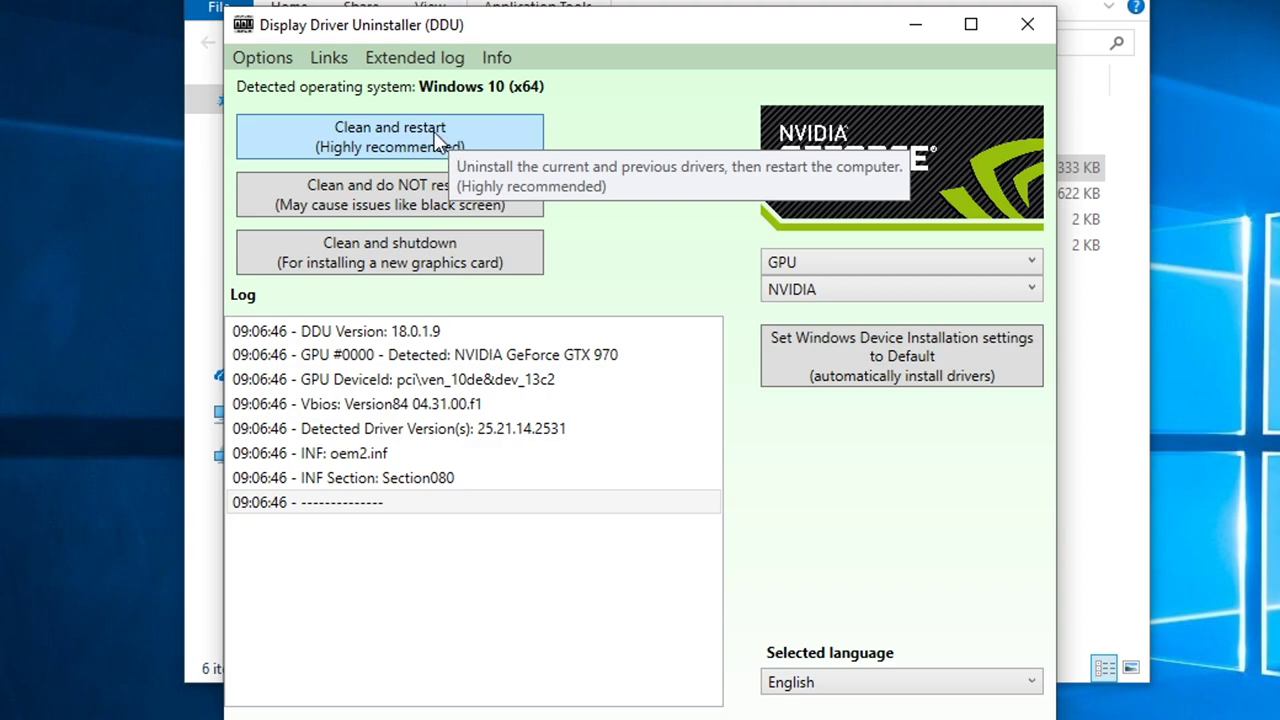
left_click(1030, 24)
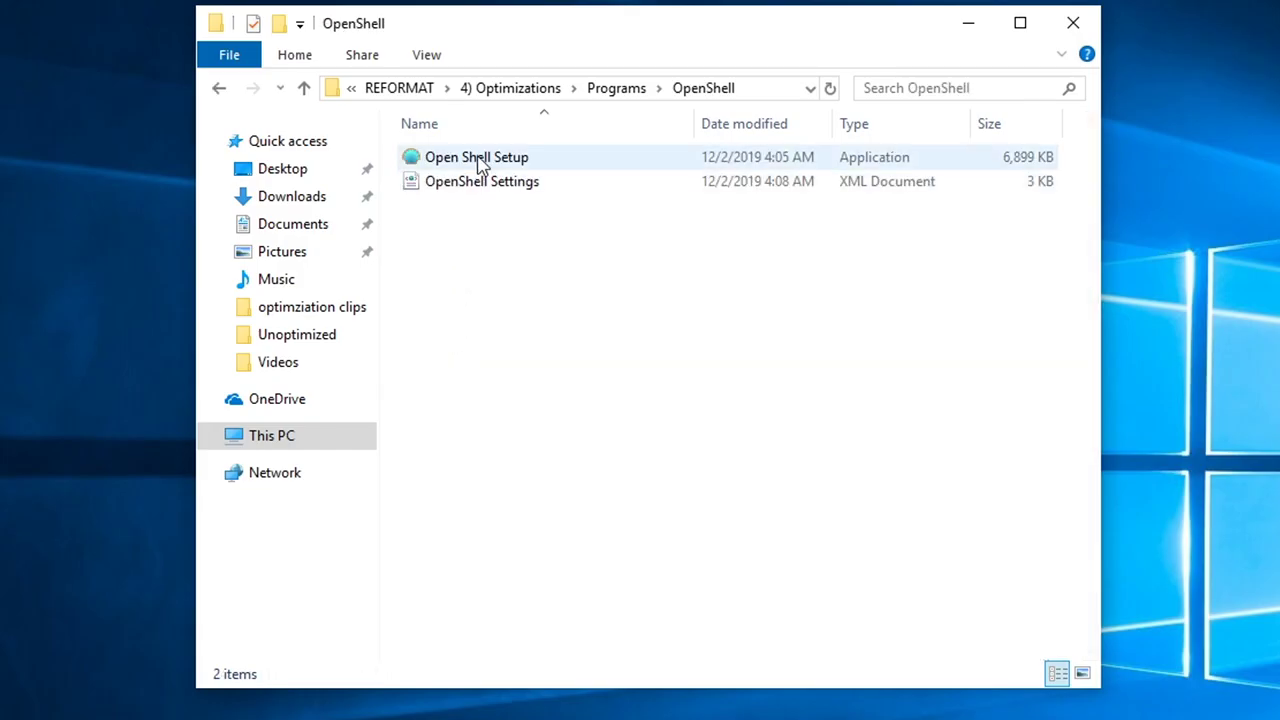
- Run Open Shell Setup from the OpenShell folder, accept the licence agreement and continue to the Custom Setup page
double_click(478, 160)
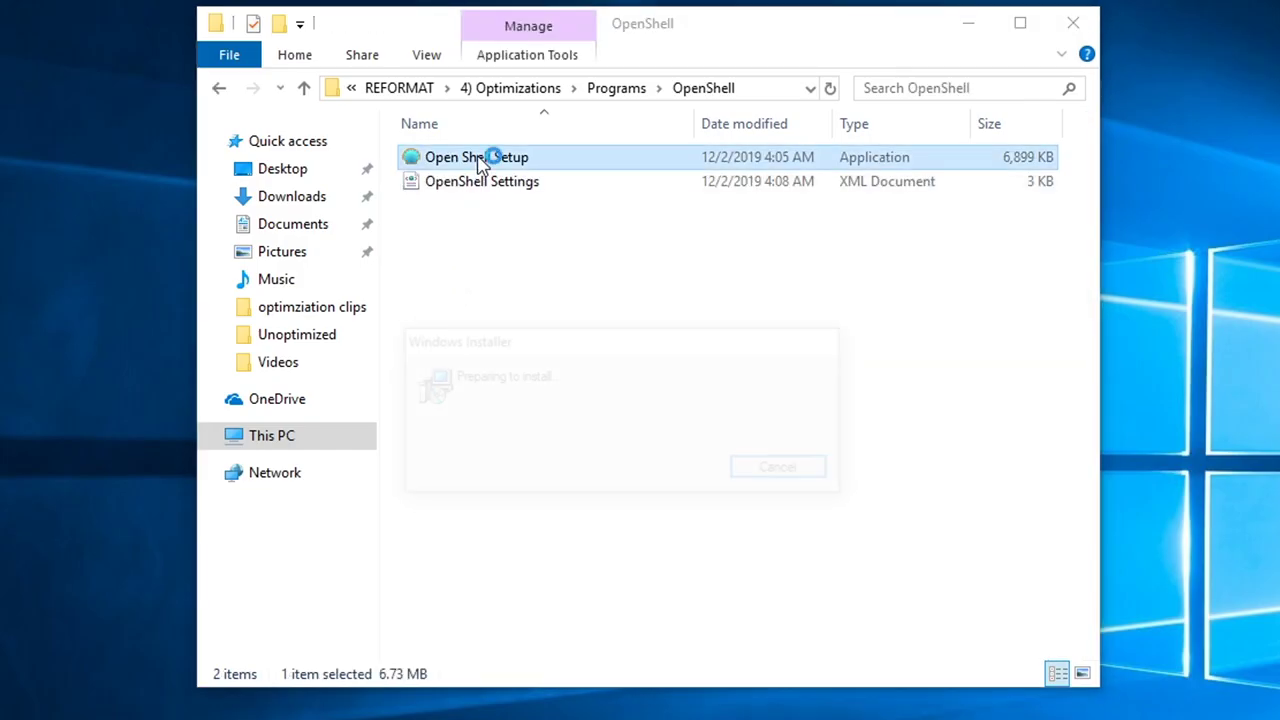
left_click(748, 602)
left_click(550, 552)
left_click(740, 604)
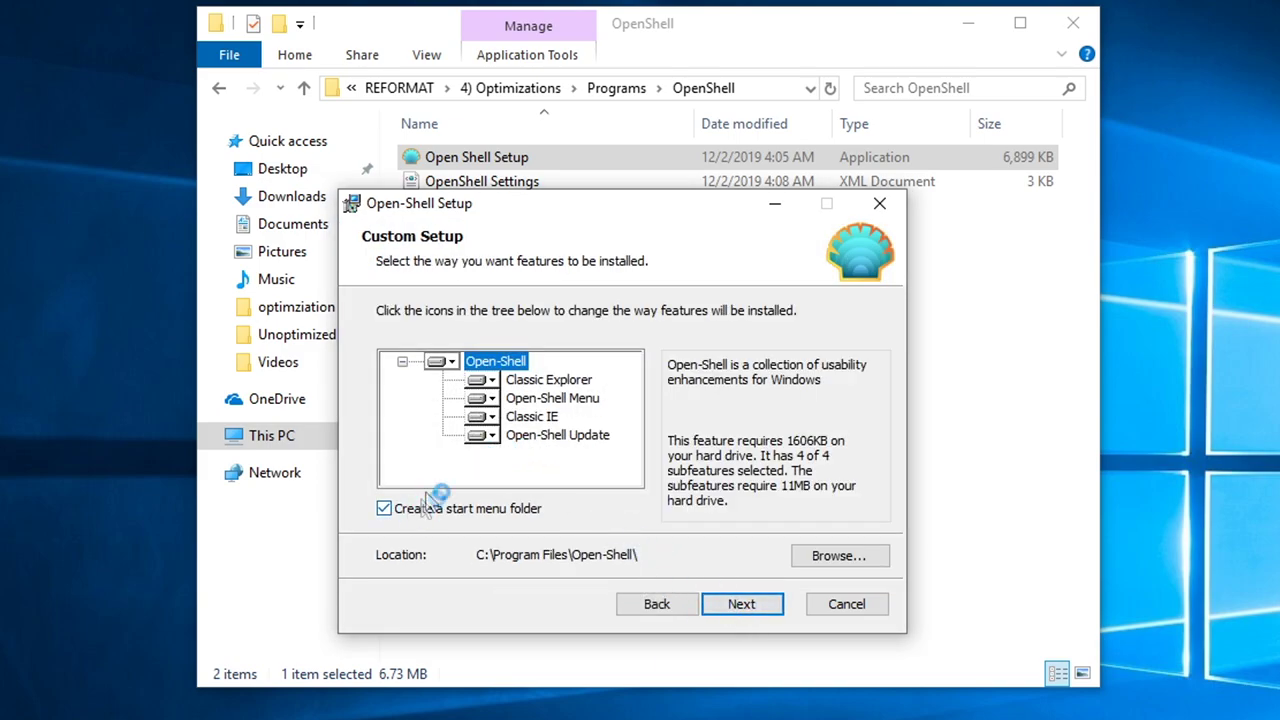
- Exclude the Open-Shell Update, Classic IE and Classic Explorer features from the installation, keeping only Open-Shell Menu
left_click(482, 435)
left_click(560, 518)
left_click(481, 416)
left_click(495, 496)
left_click(482, 380)
left_click(496, 470)
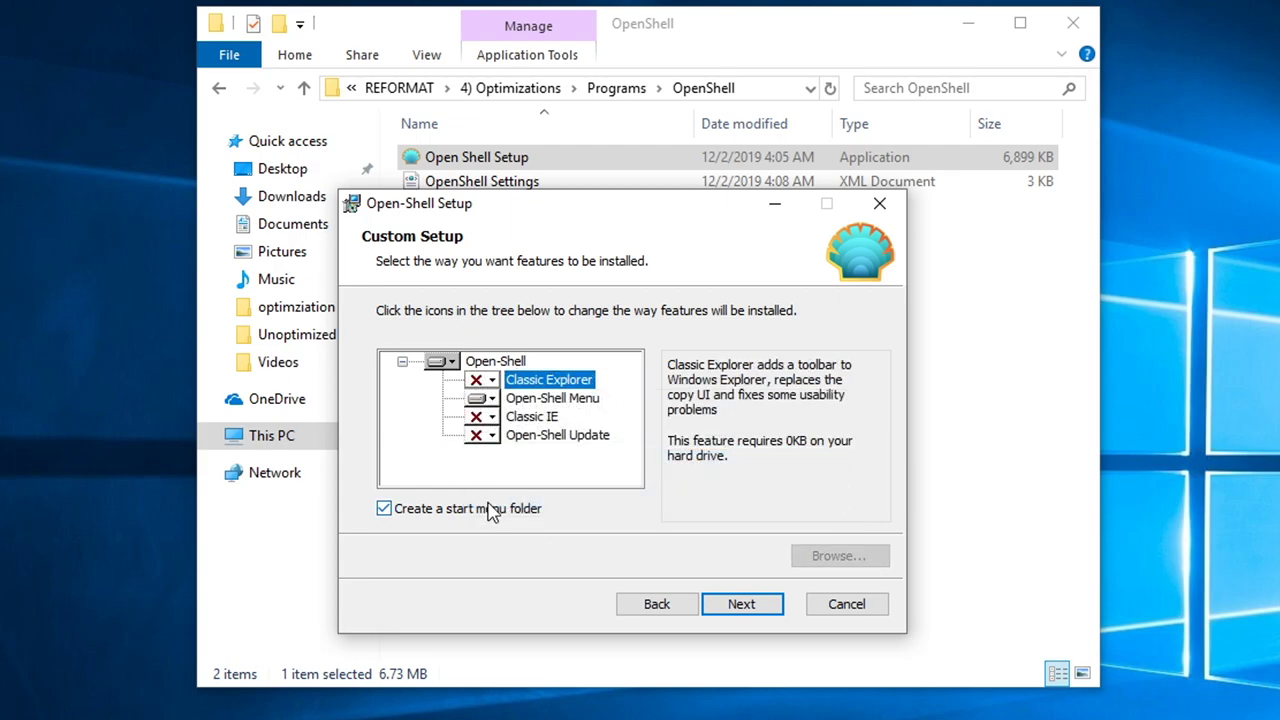
- Install Open-Shell with the selected features and finish the setup wizard
left_click(749, 610)
left_click(750, 605)
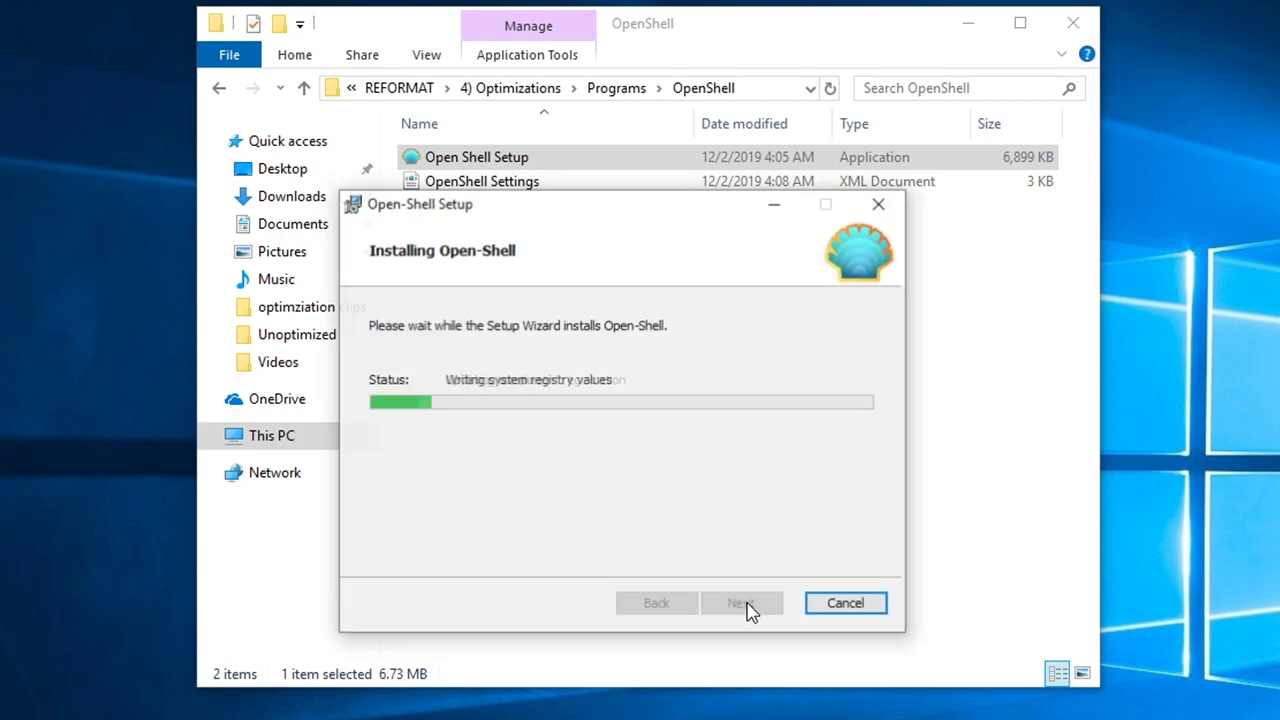
left_click(750, 603)
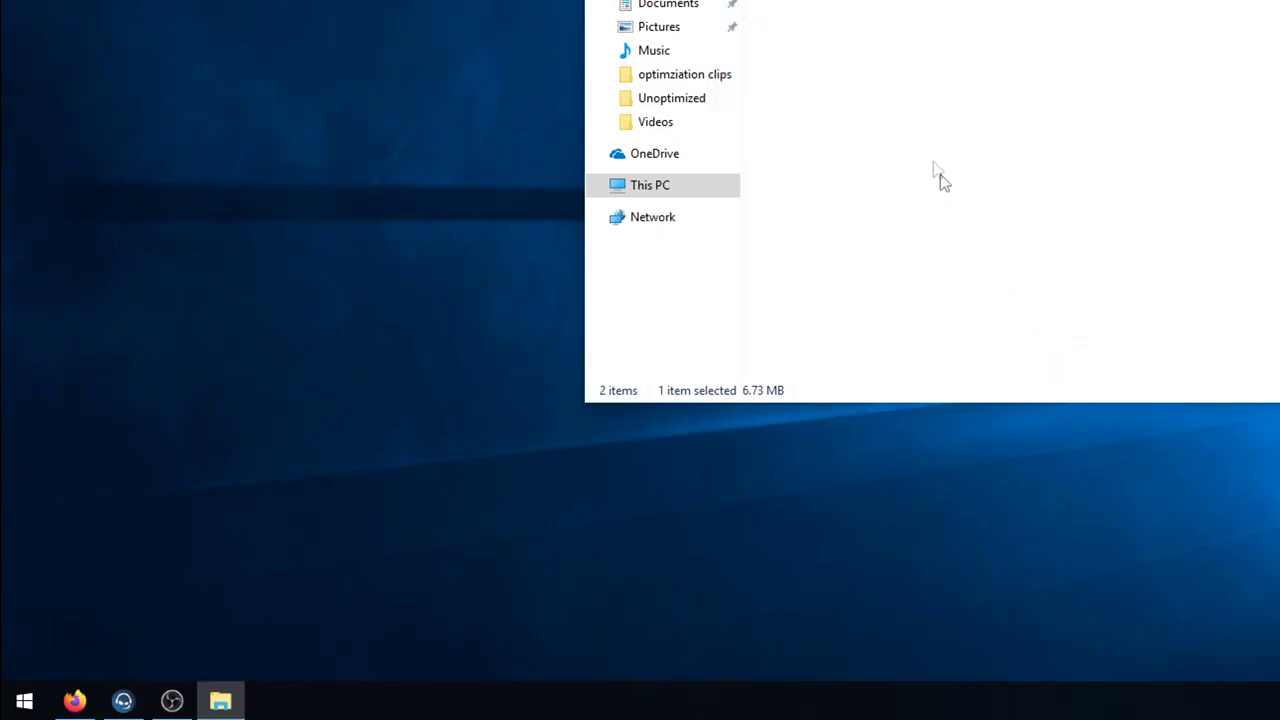
- Open the Open-Shell Menu settings and bring up the dialog for loading a settings backup from an XML file
left_click(24, 700)
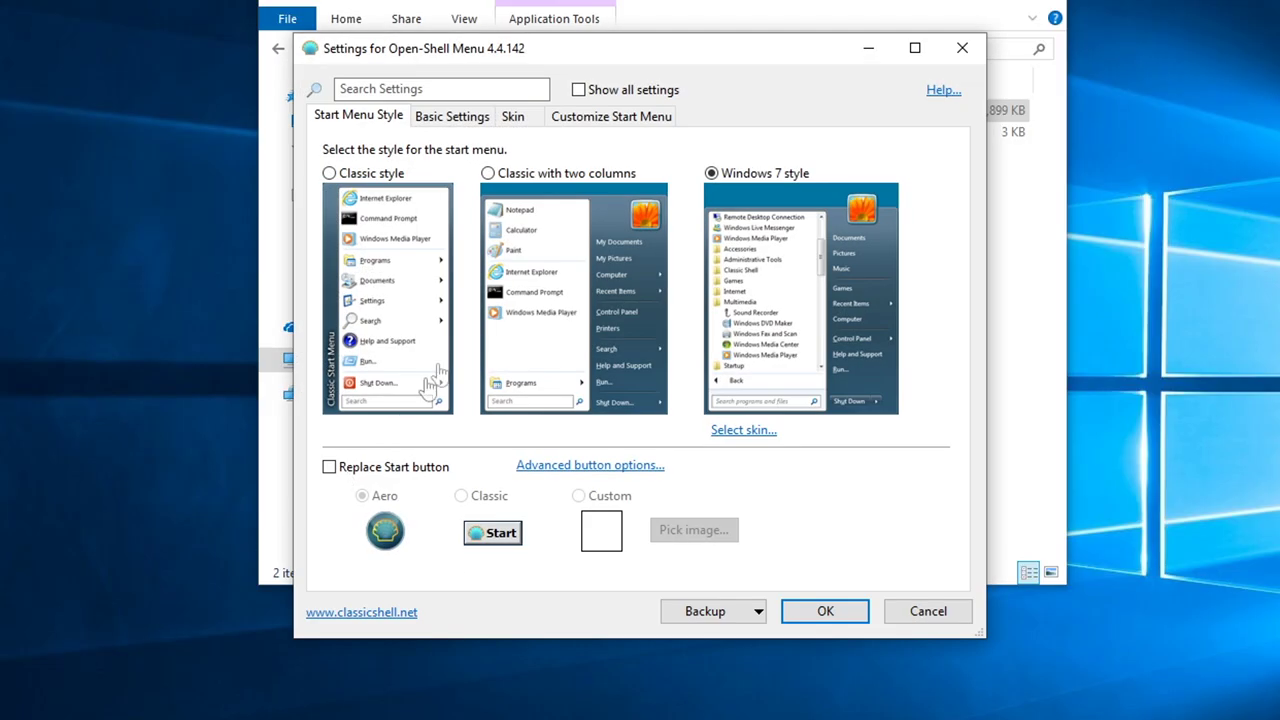
left_click(668, 611)
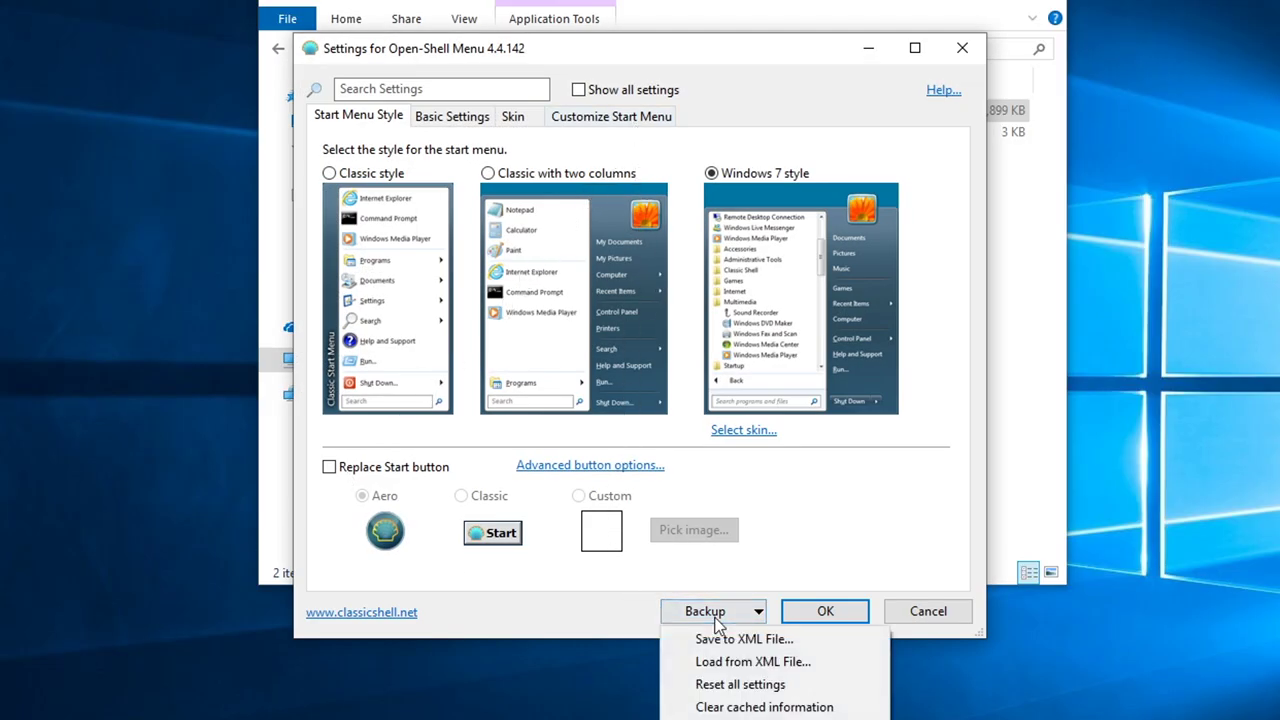
left_click(725, 665)
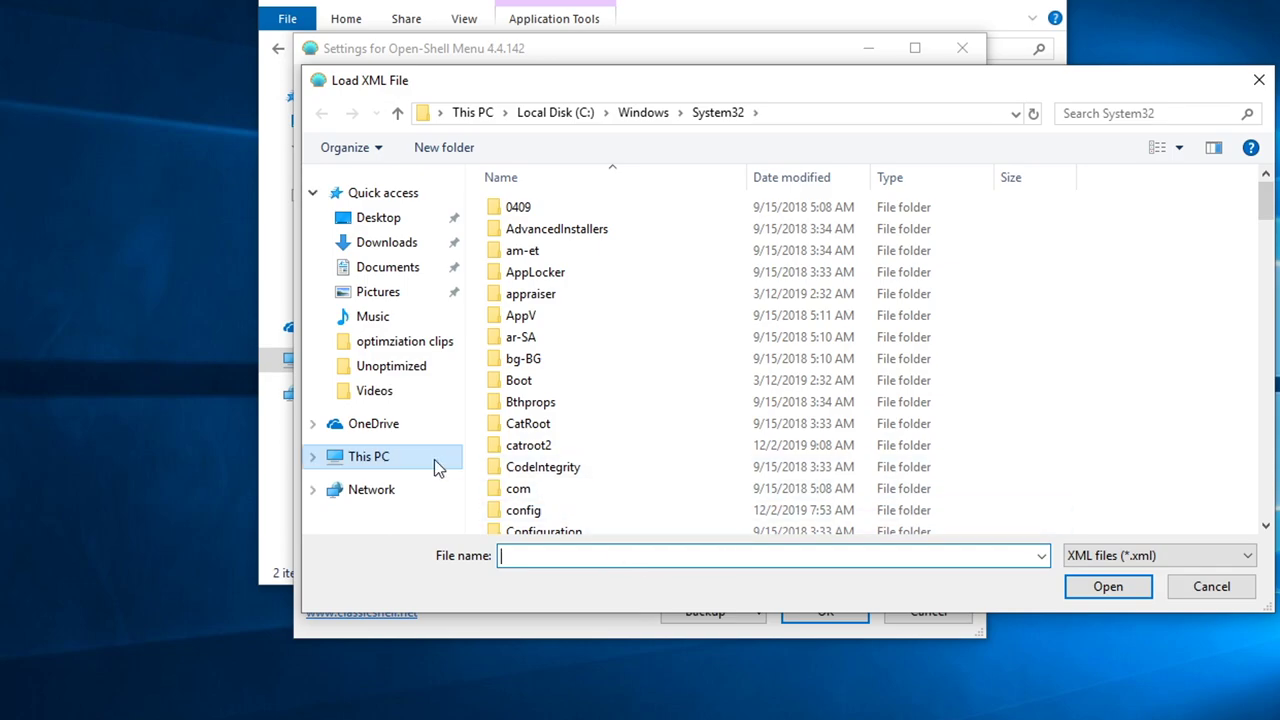
- Copy the OpenShell Settings XML file from the OpenShell folder to the desktop
left_click(690, 7)
left_click_drag(537, 129, 69, 157)
left_click(1129, 429)
- Load the OpenShell Settings XML file from the desktop and confirm the Open-Shell Menu settings
left_click(410, 219)
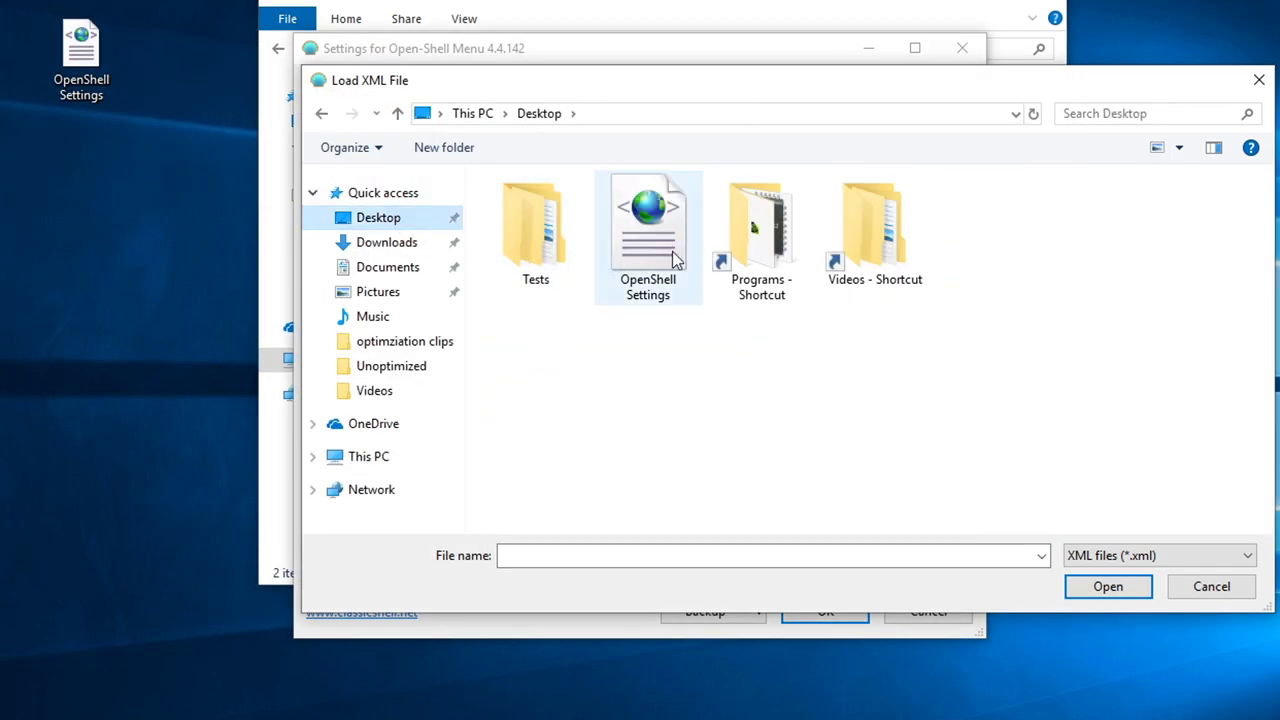
double_click(672, 251)
left_click(826, 611)
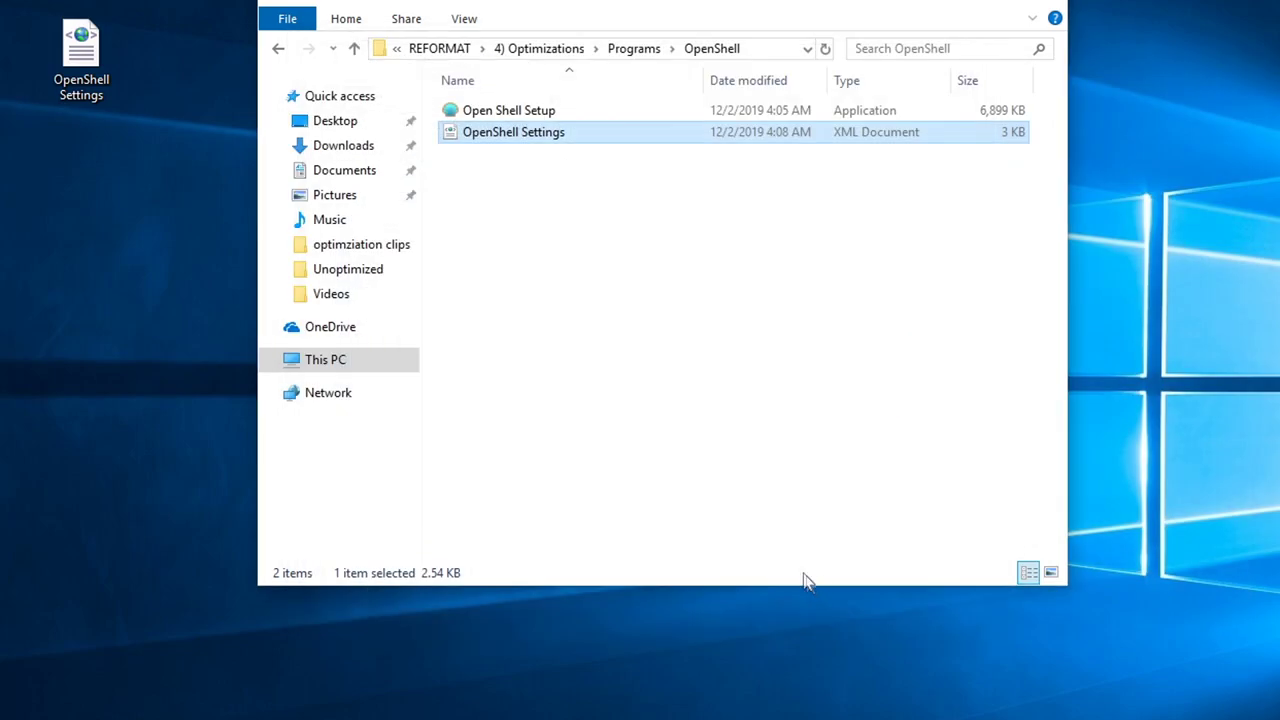
- Change the Open-Shell start menu skin to Windows Aero and save the settings
left_click(24, 700)
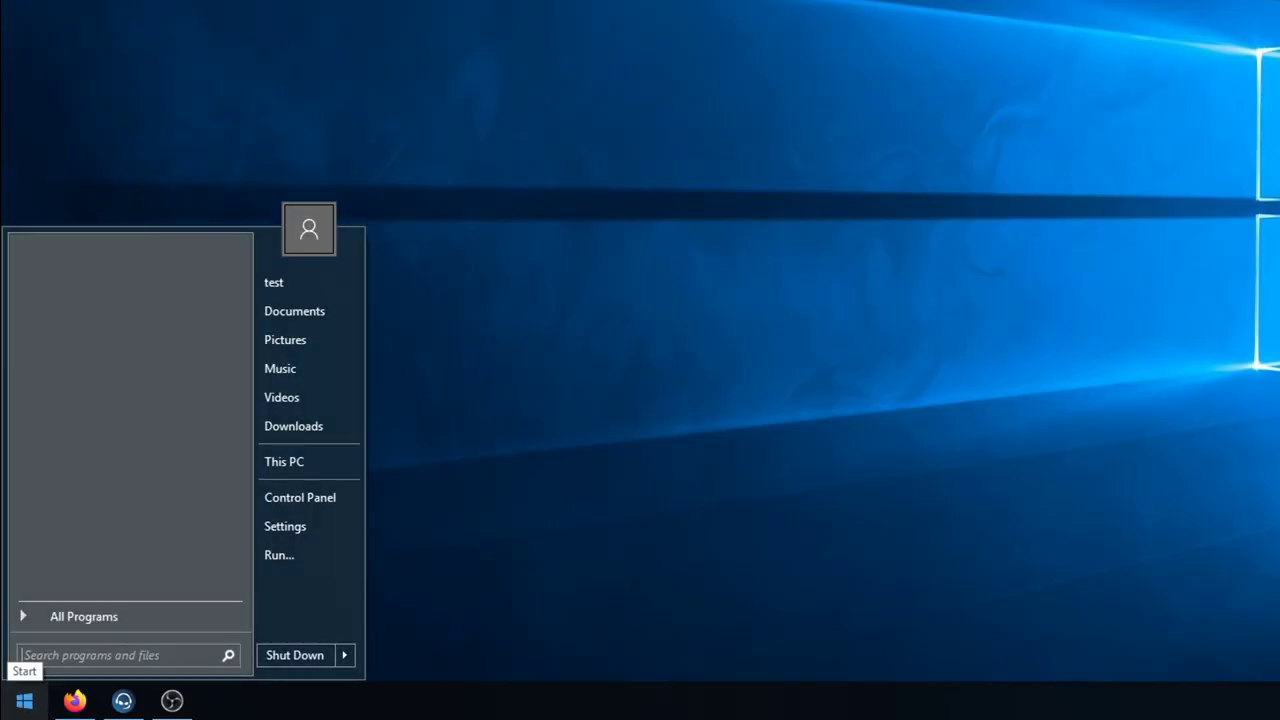
right_click(24, 700)
left_click(40, 683)
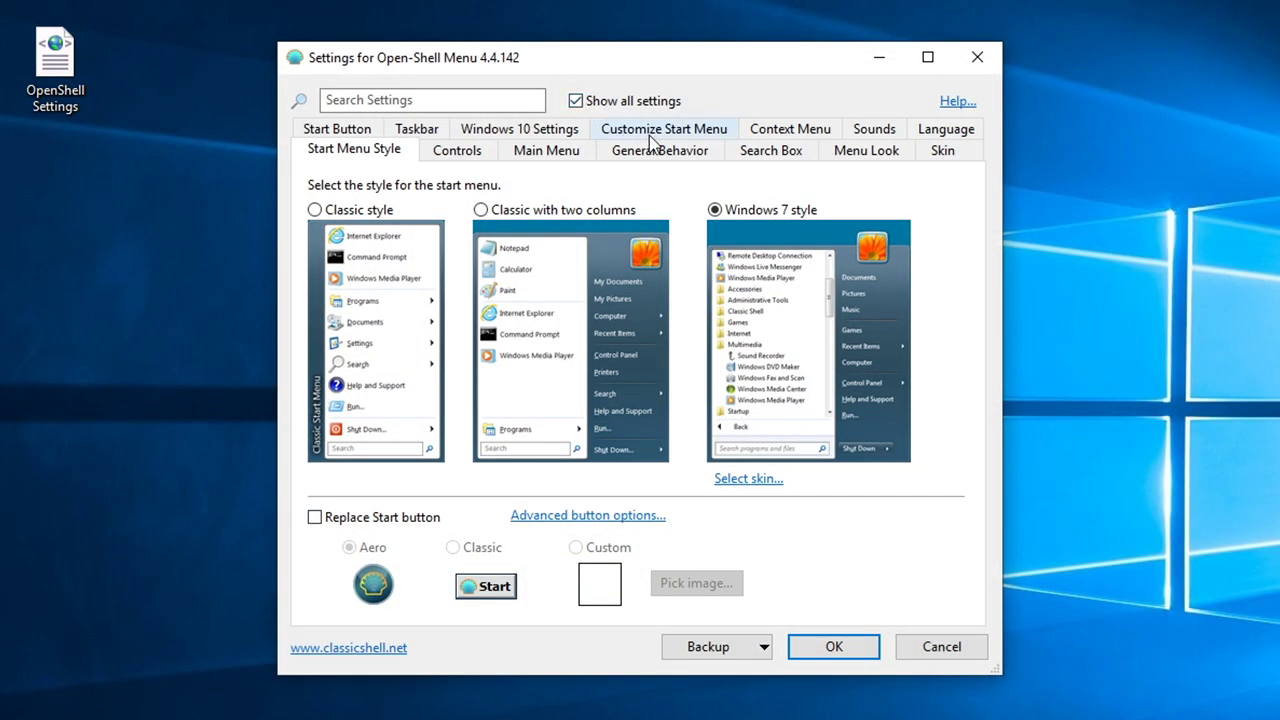
left_click(943, 150)
left_click(441, 188)
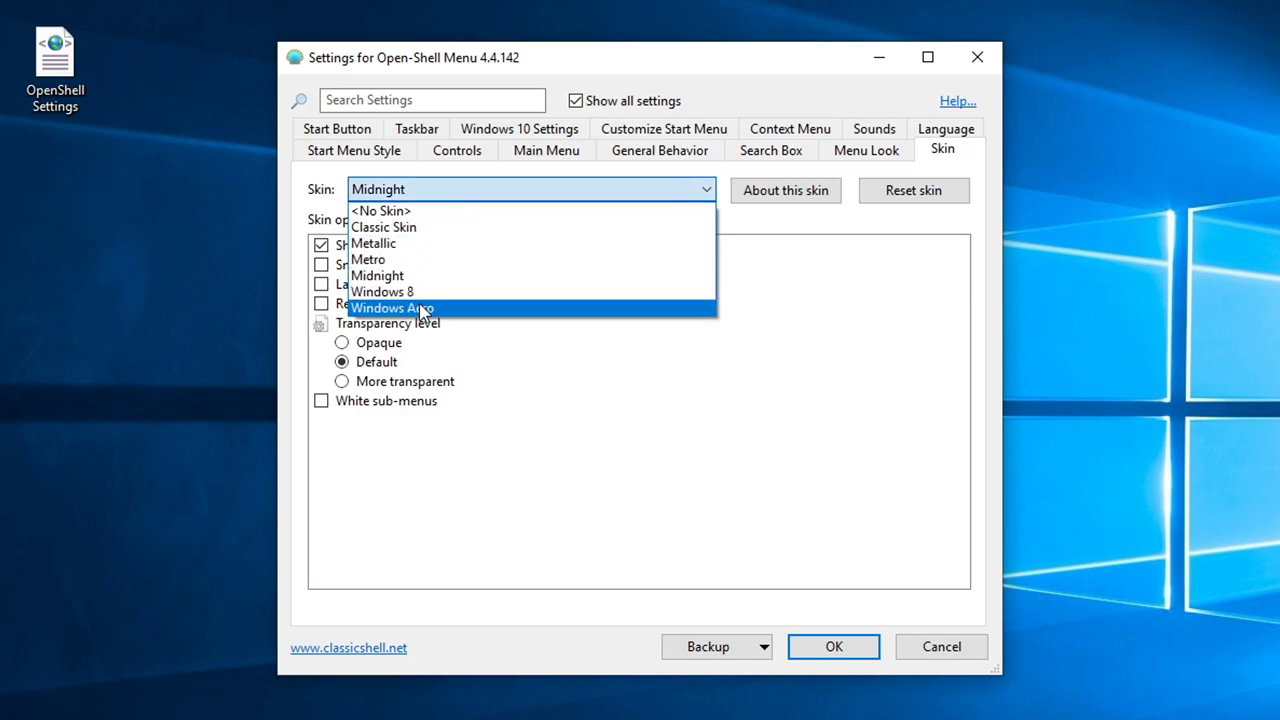
left_click(417, 308)
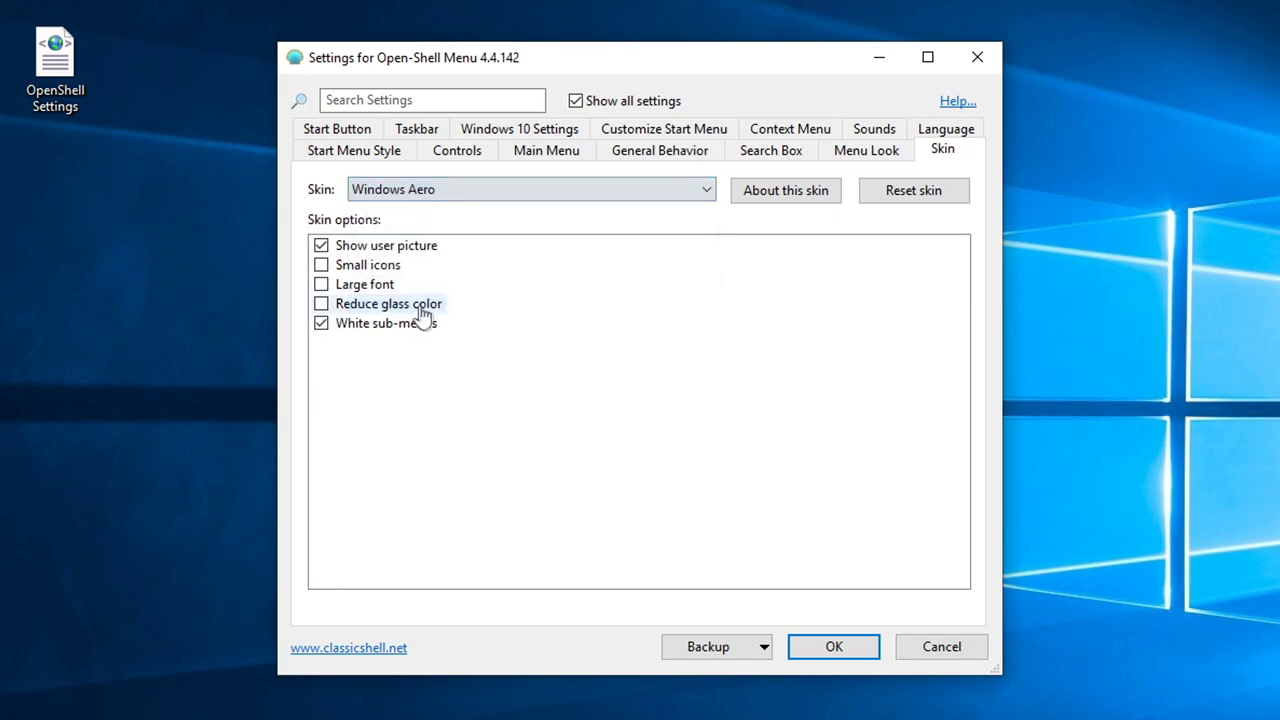
left_click(871, 649)
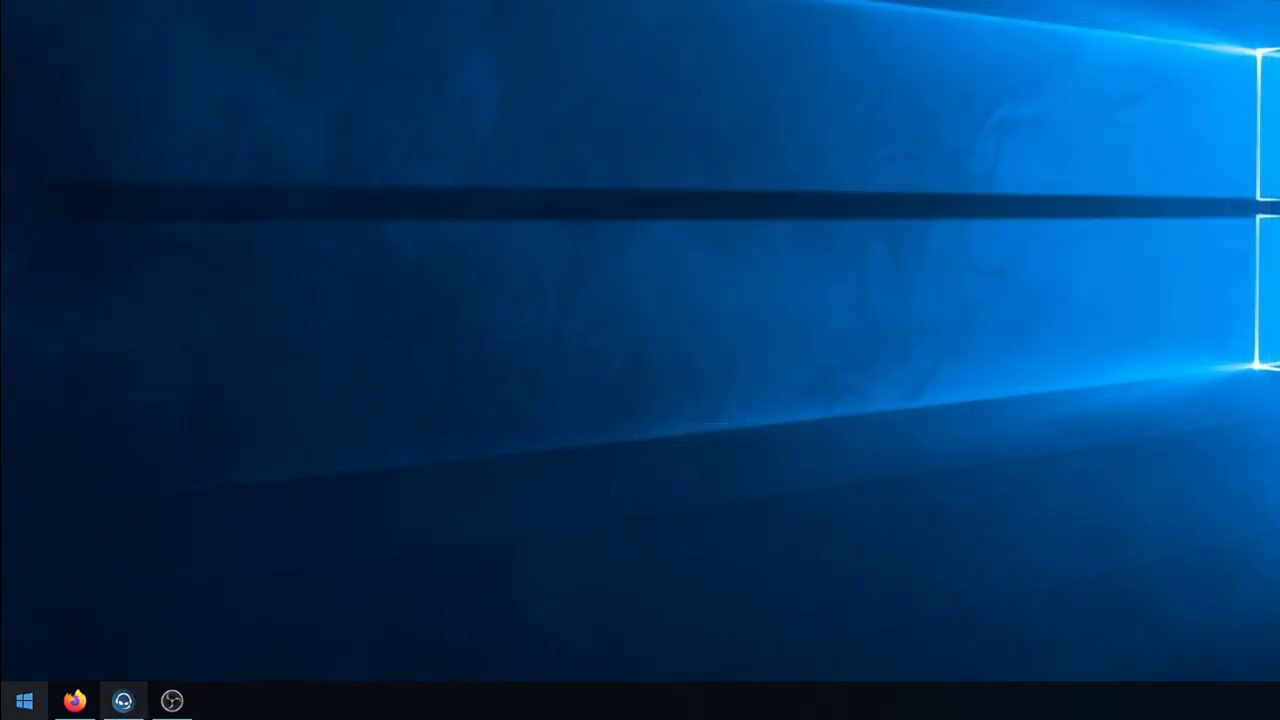
left_click(24, 700)
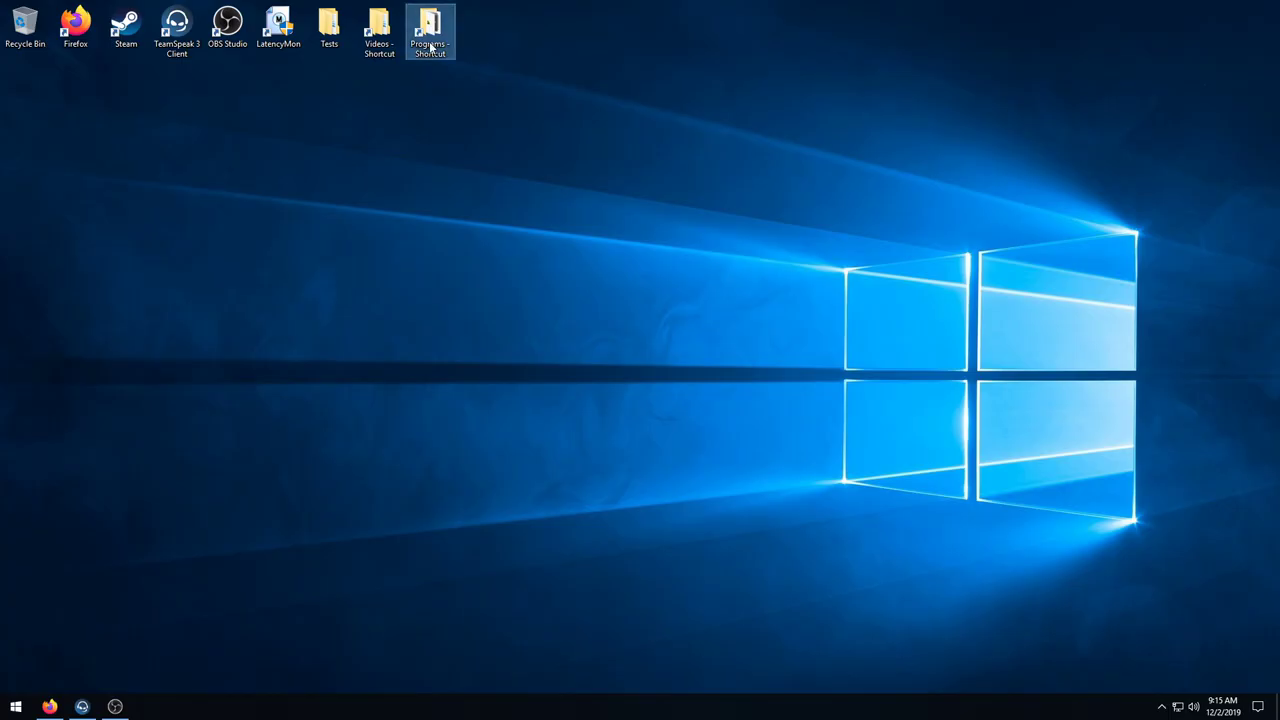
- Open the DirectX (sort by file type) folder inside Programs and sort its files by type
double_click(429, 30)
double_click(503, 240)
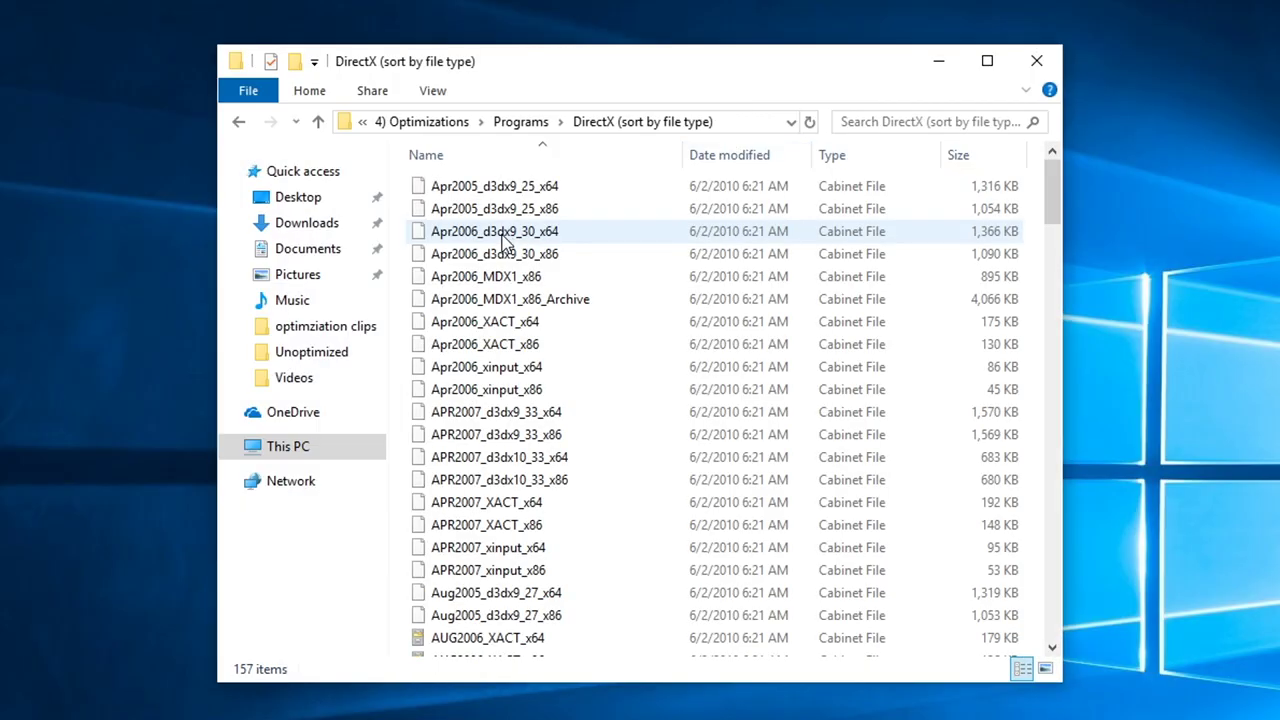
left_click(833, 158)
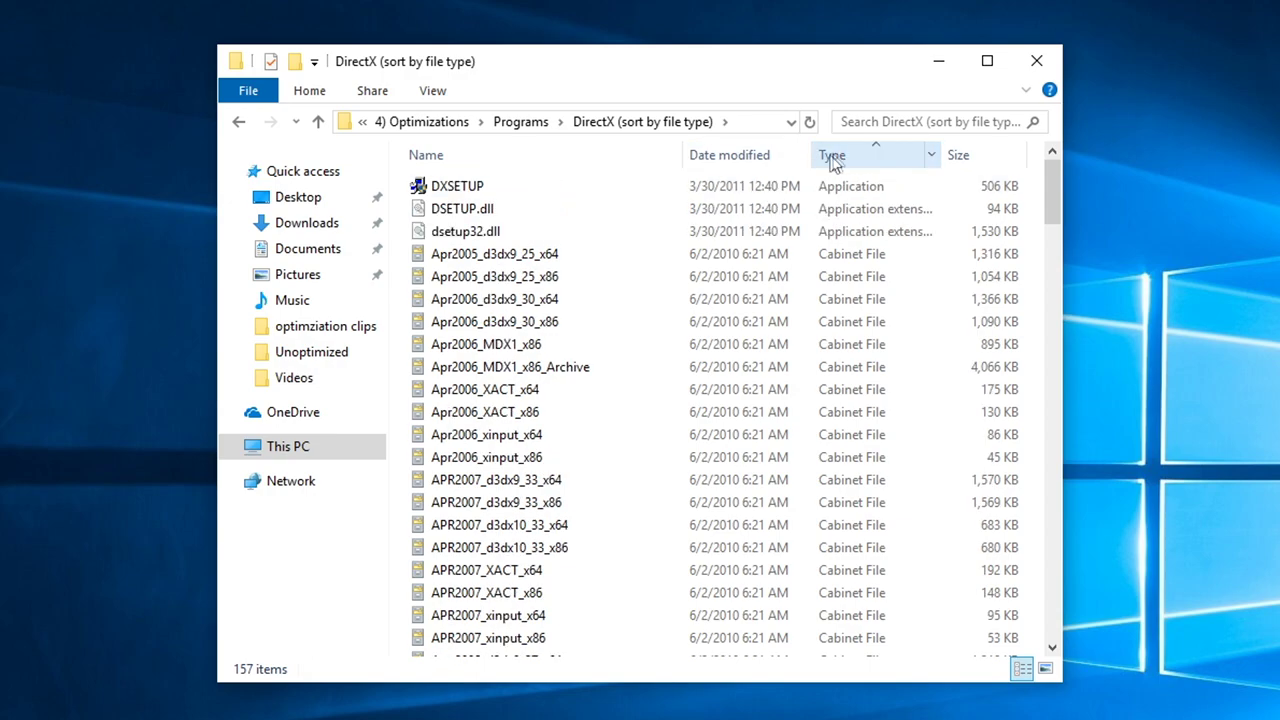
- Run DXSETUP, accept the license agreement, complete the DirectX installation and close the DirectX folder
double_click(543, 191)
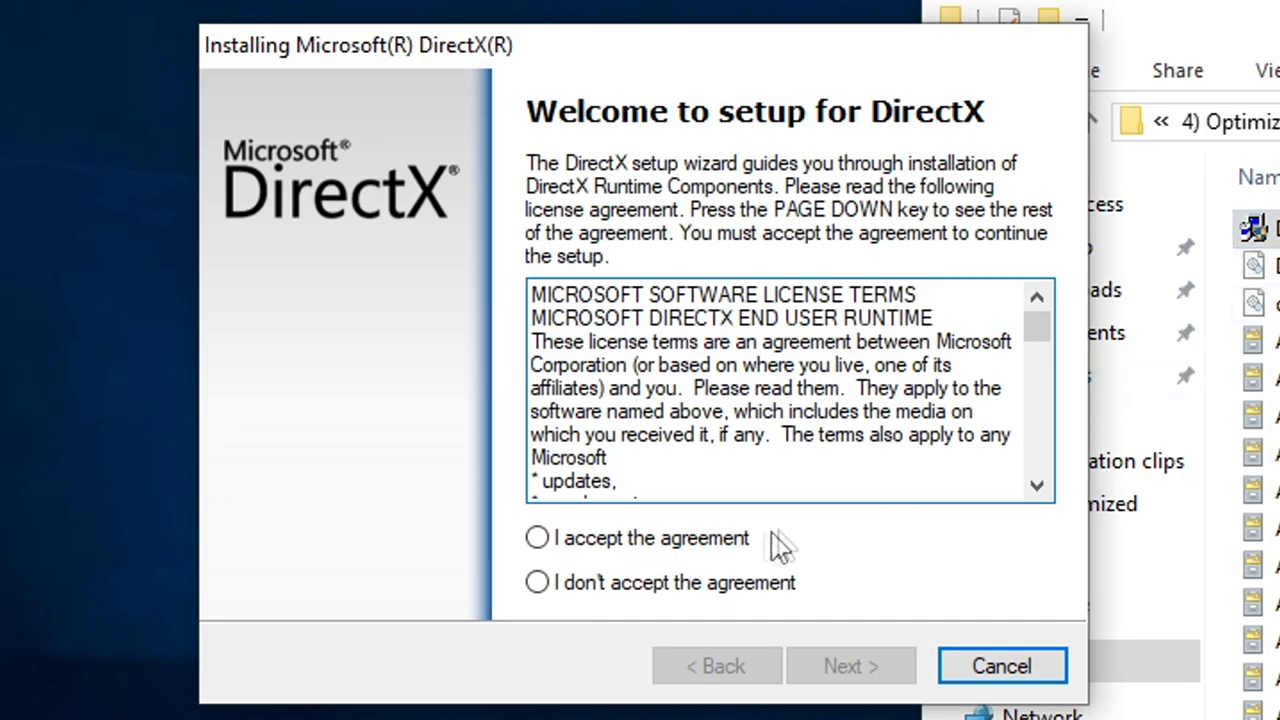
left_click(778, 541)
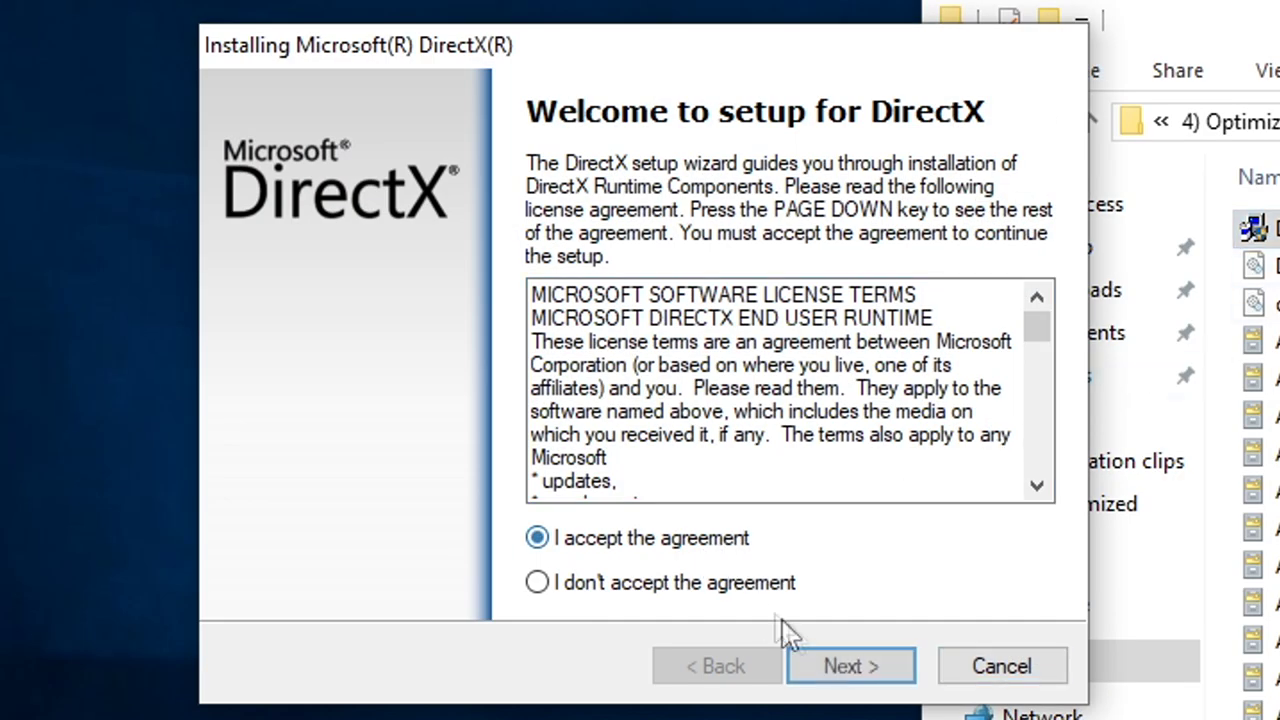
left_click(845, 670)
left_click(845, 670)
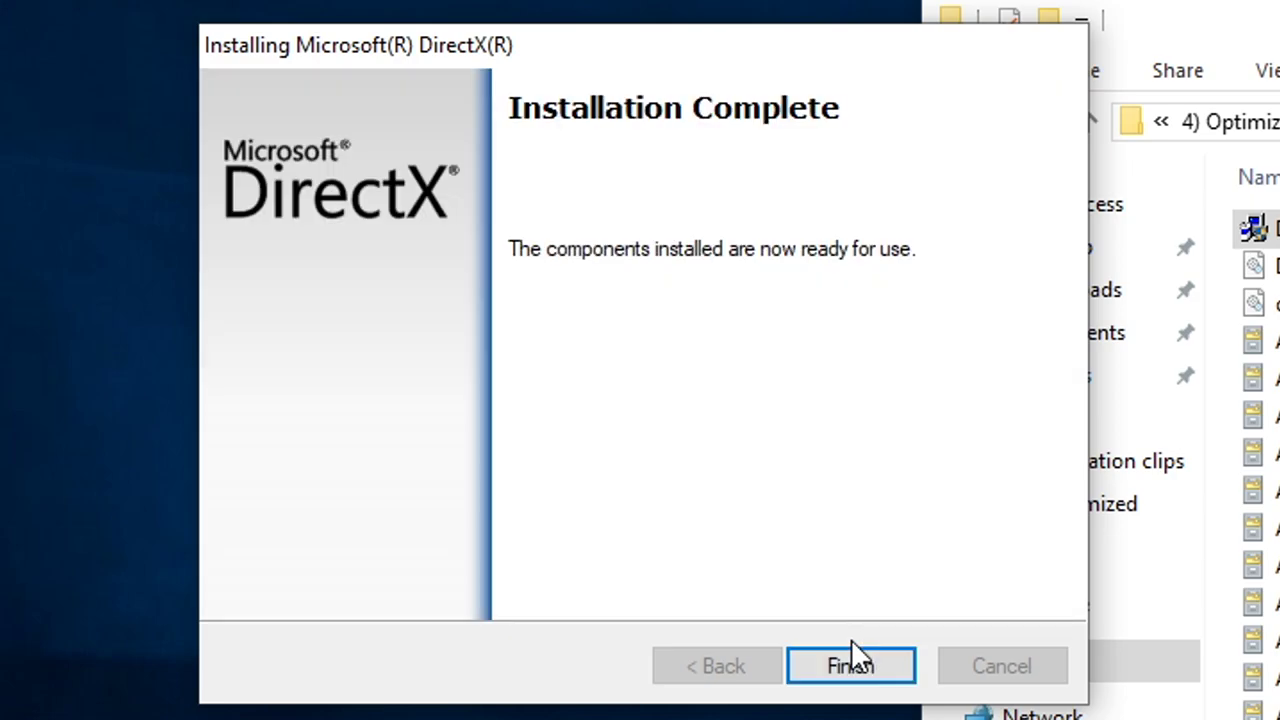
left_click(851, 641)
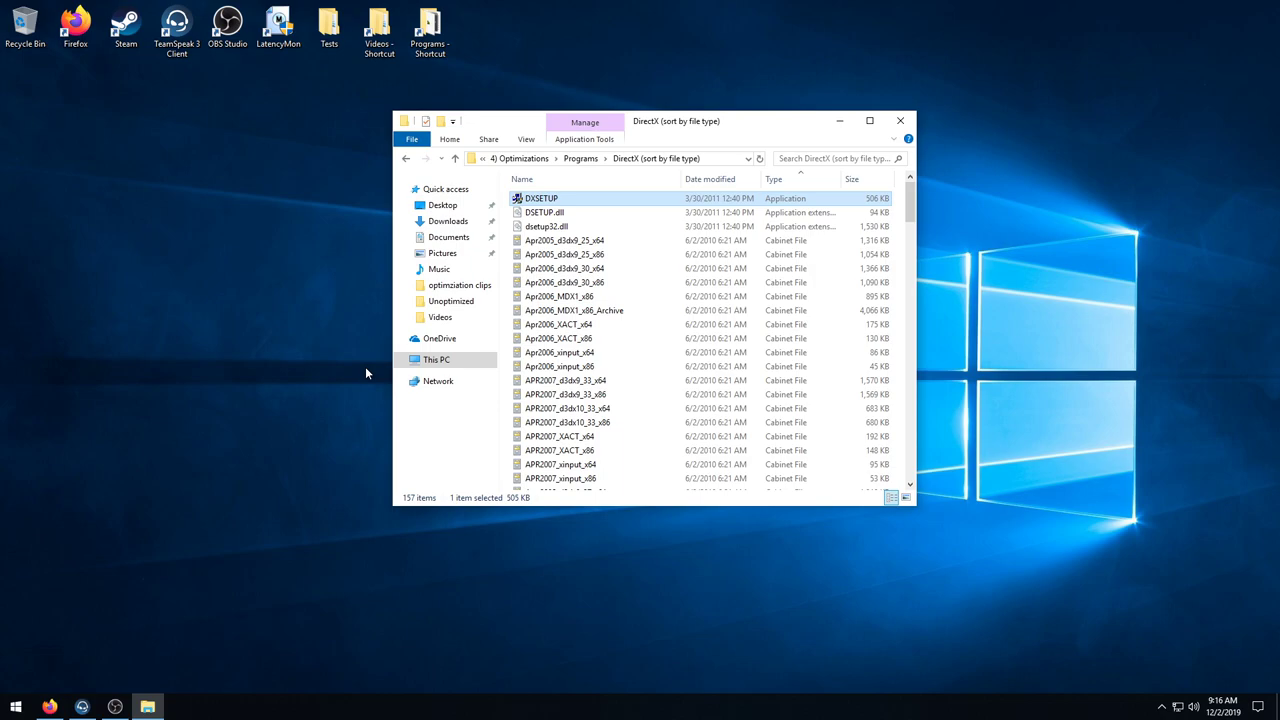
left_click(900, 121)
- Search for cmd from the start menu and open the Command Prompt as administrator
left_click(16, 707)
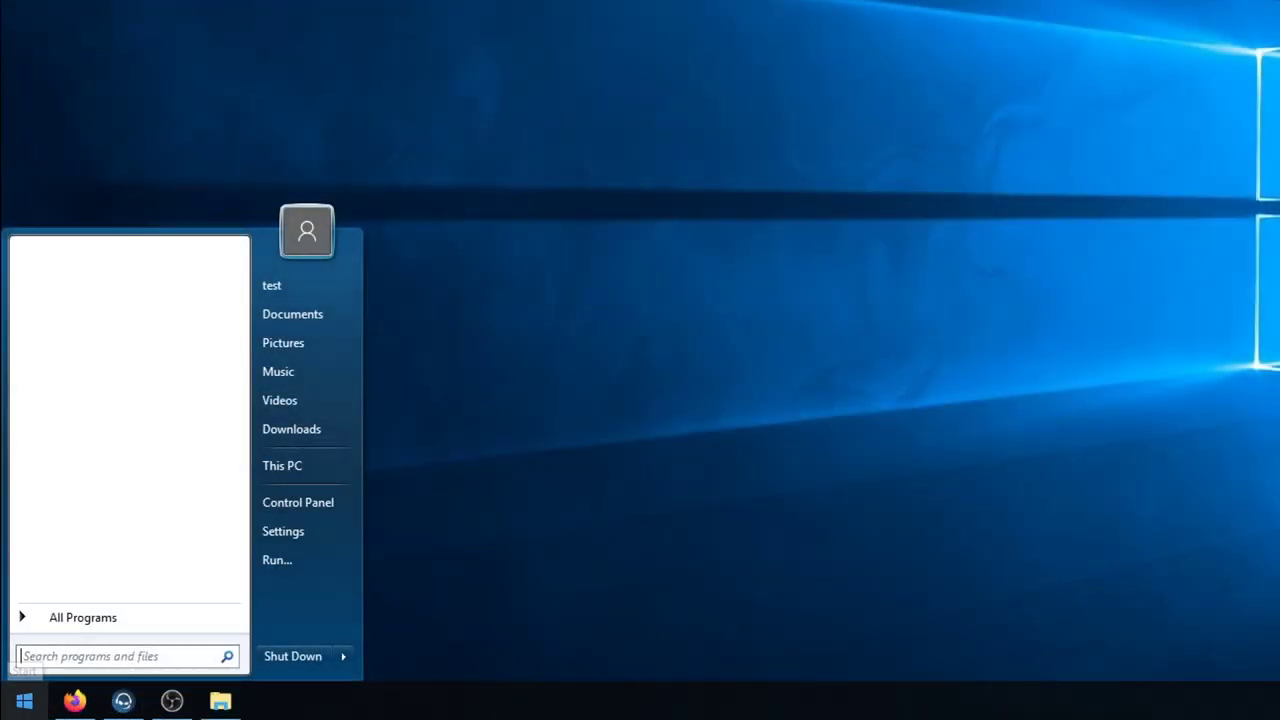
type("cmd")
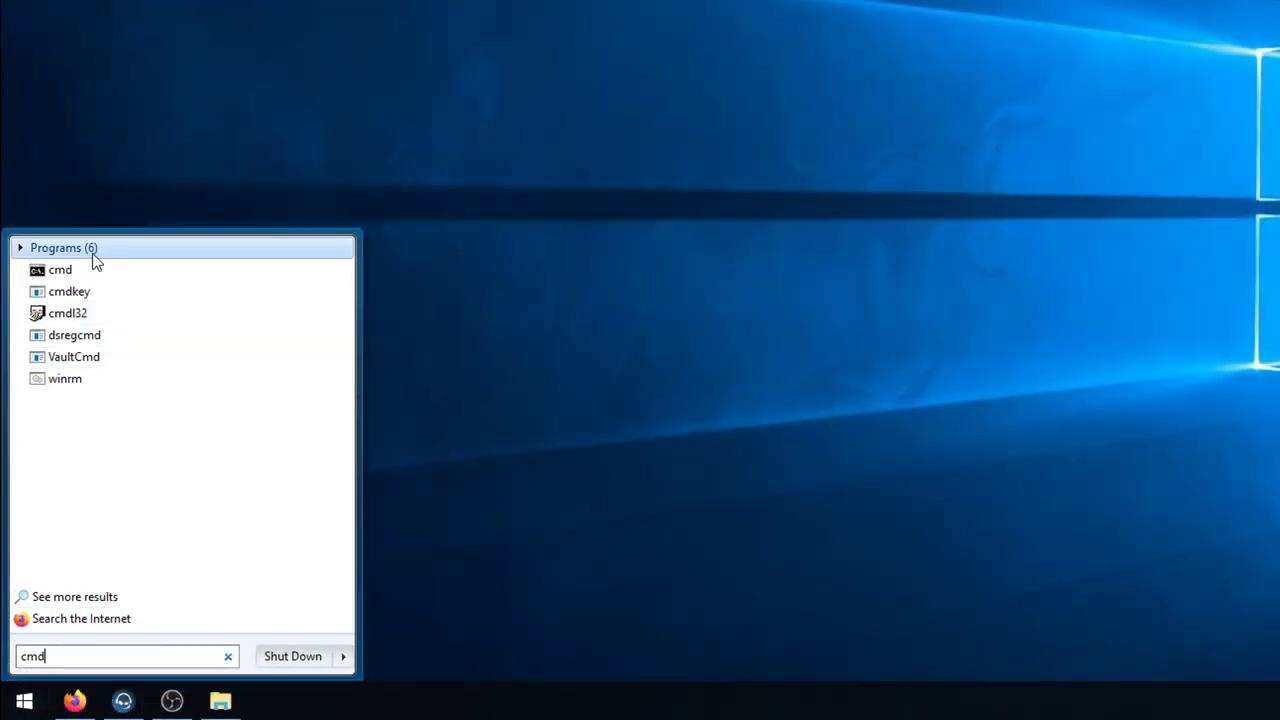
right_click(87, 266)
left_click(167, 300)
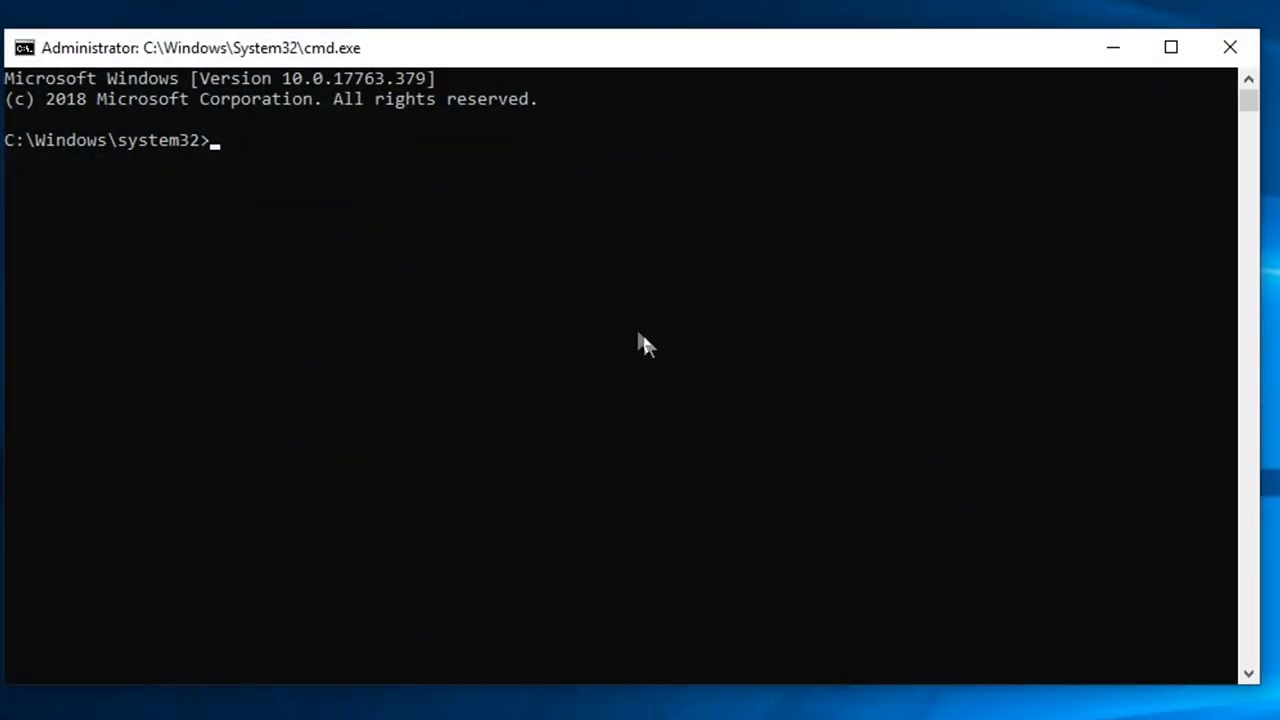
- Run "Dism /online /enable-feature /featurename:NetFx3 /All /Source:E:\sources\sxs /LimitAccess" and close the Command Prompt
type("Dism /online /enable-feature /featurename:NetFx3 /All /Source:E:\\sources\\sxs /LimitAccess")
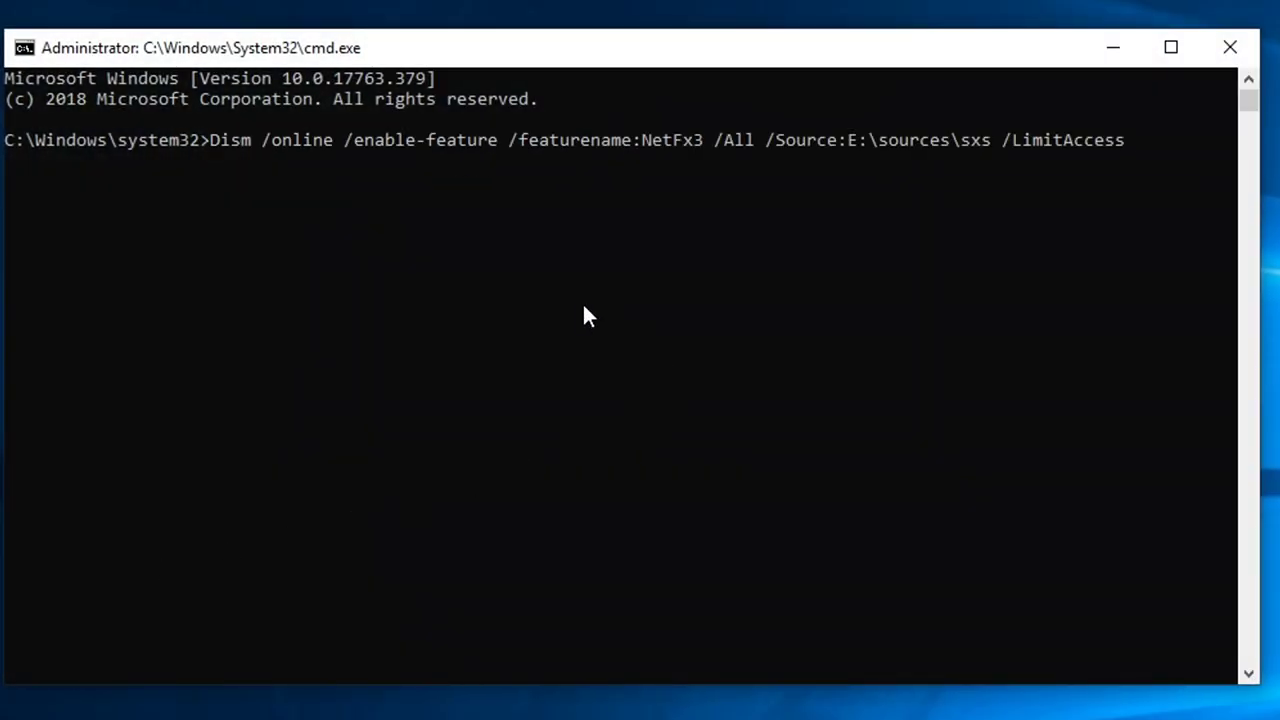
left_click(853, 141)
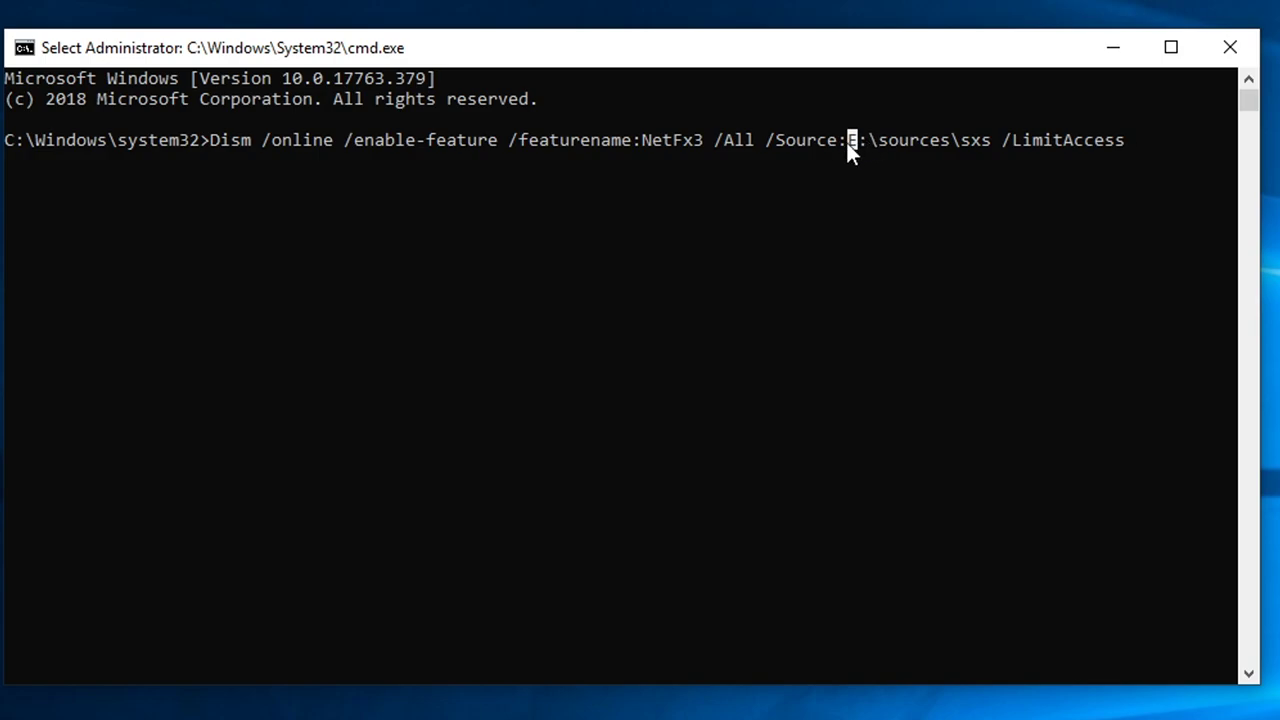
type("D")
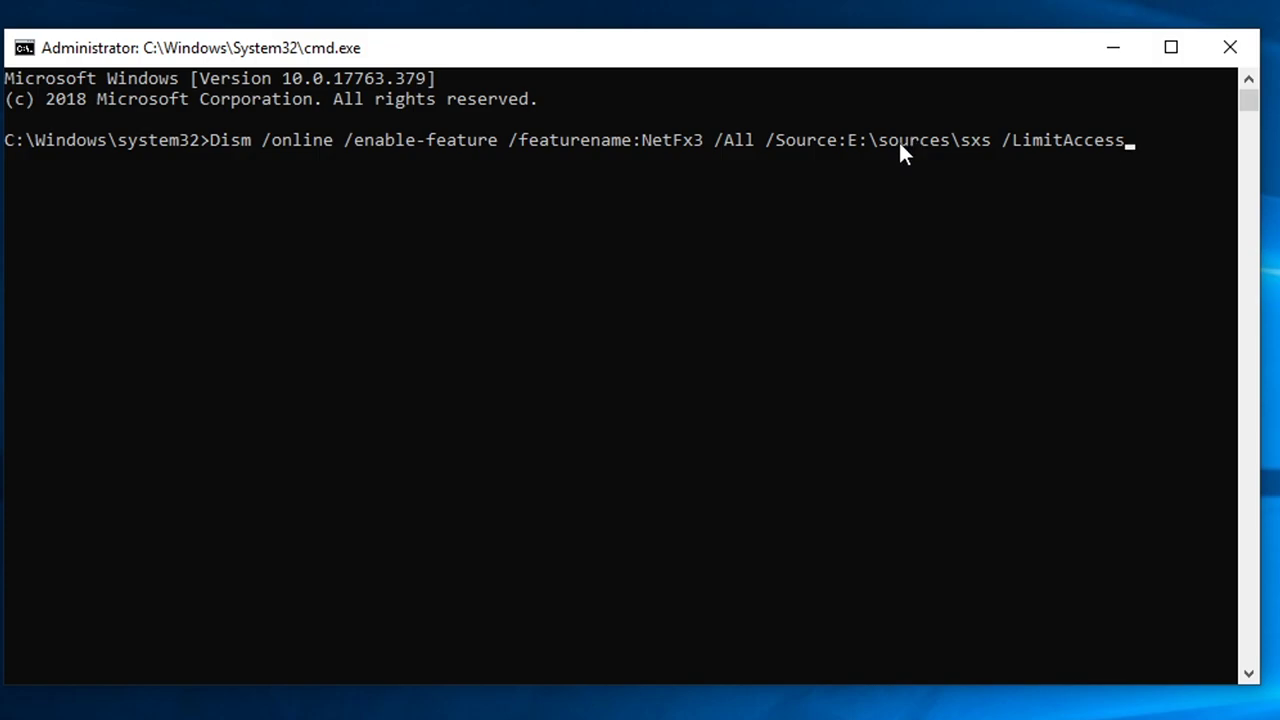
key("Return")
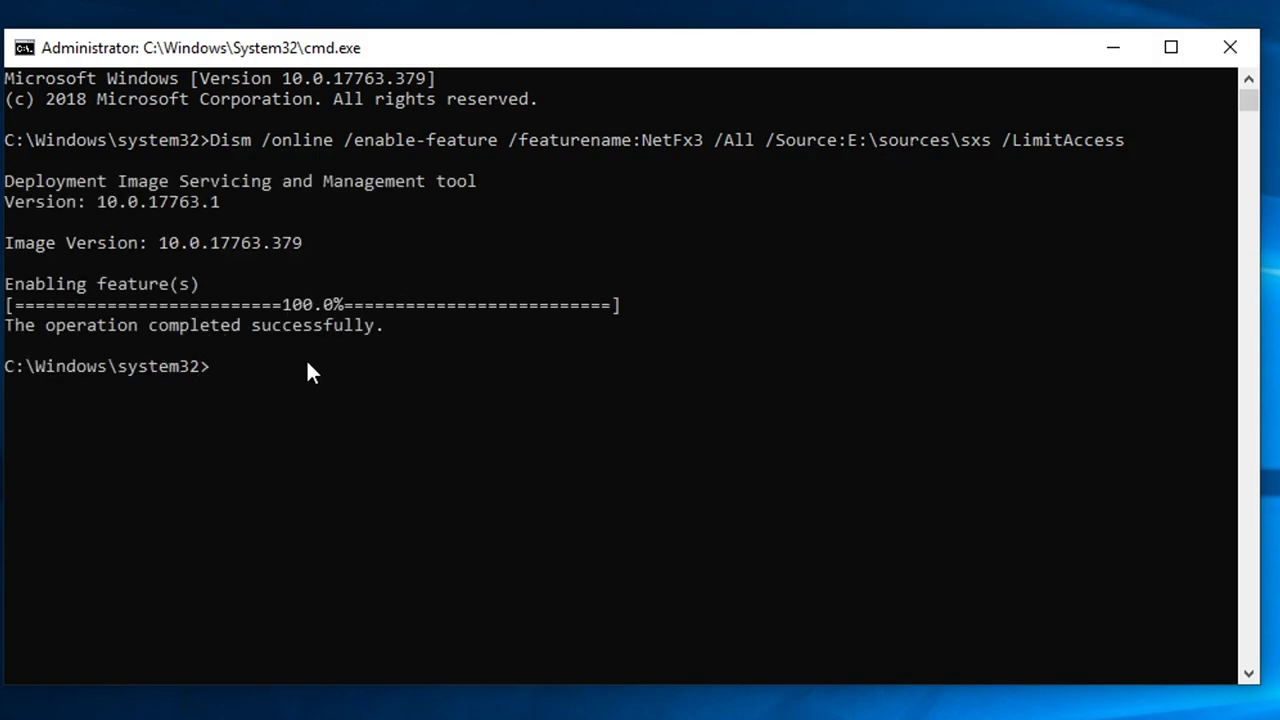
left_click(1222, 47)
- Open Turn Windows features on or off, check the .NET Framework 3.5 entry and close the dialog
left_click(5, 707)
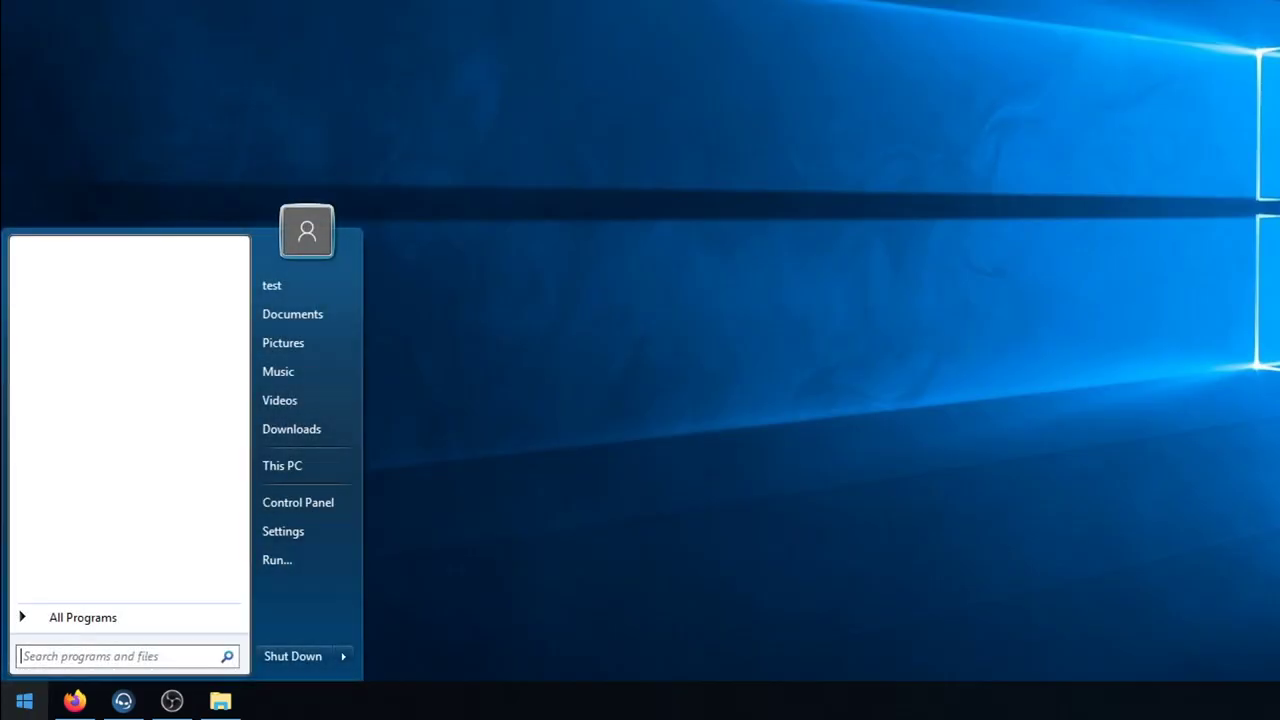
type("turn windows featu")
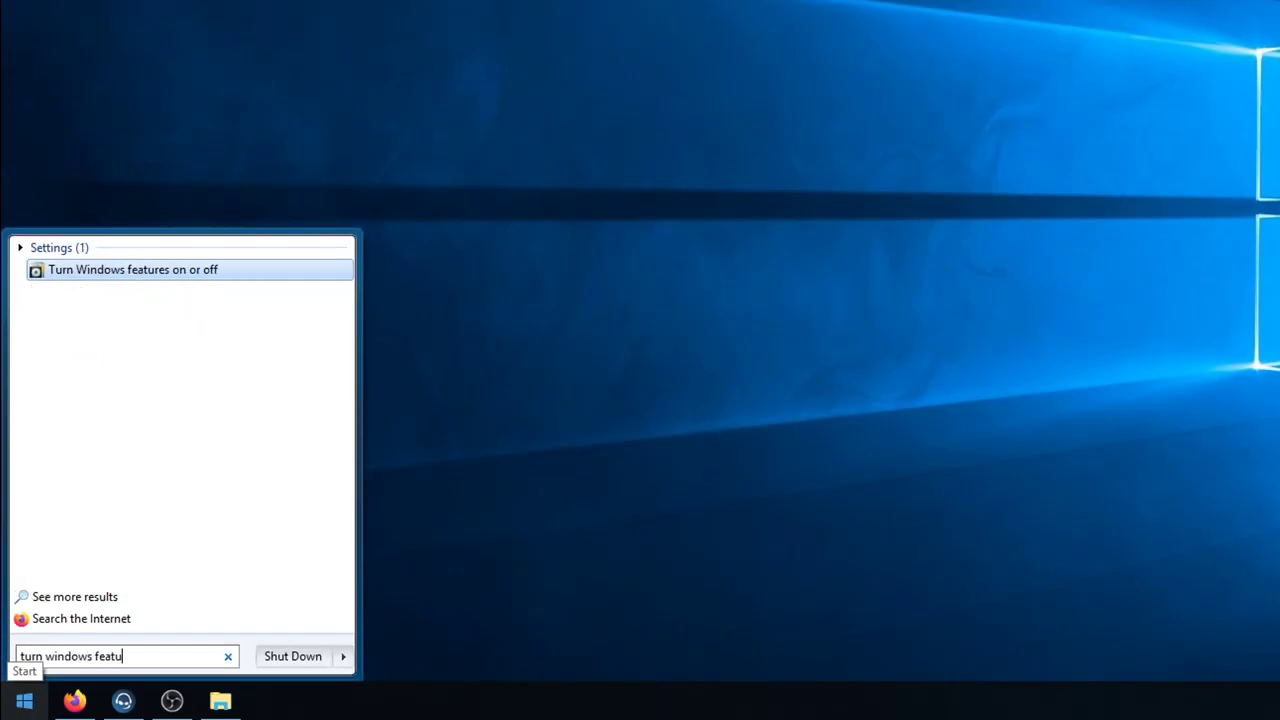
key("Return")
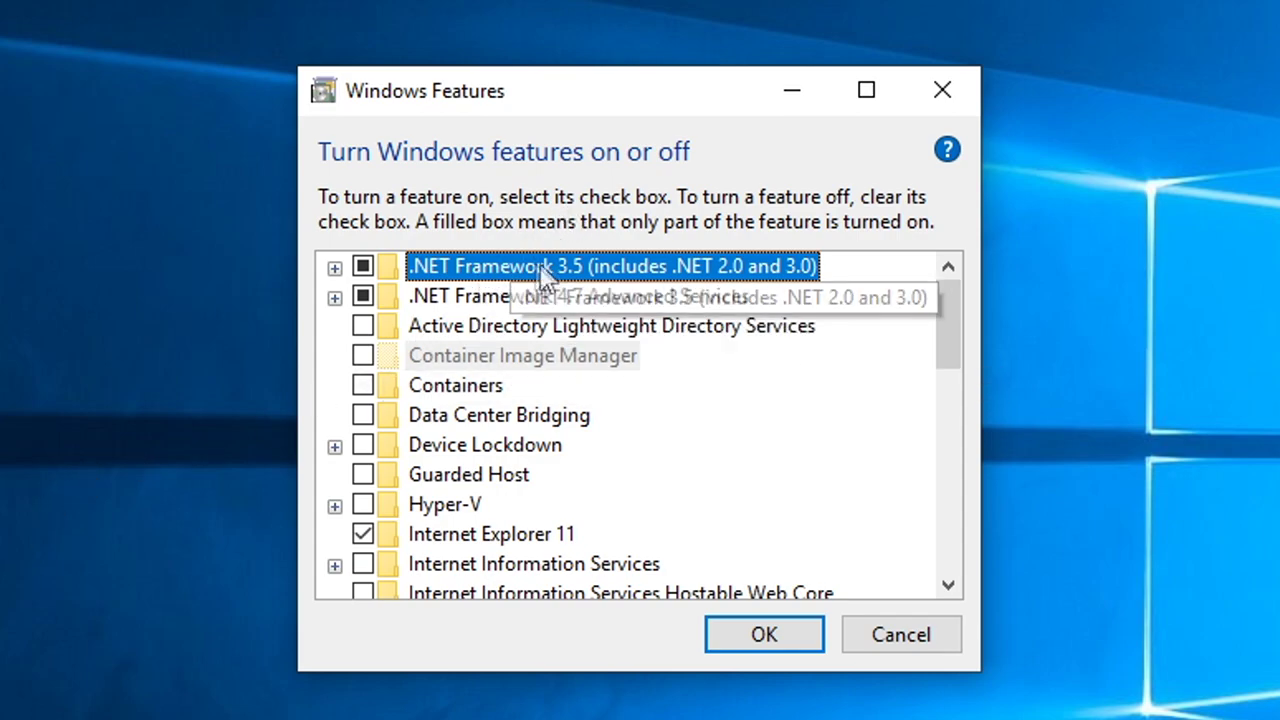
left_click(801, 644)
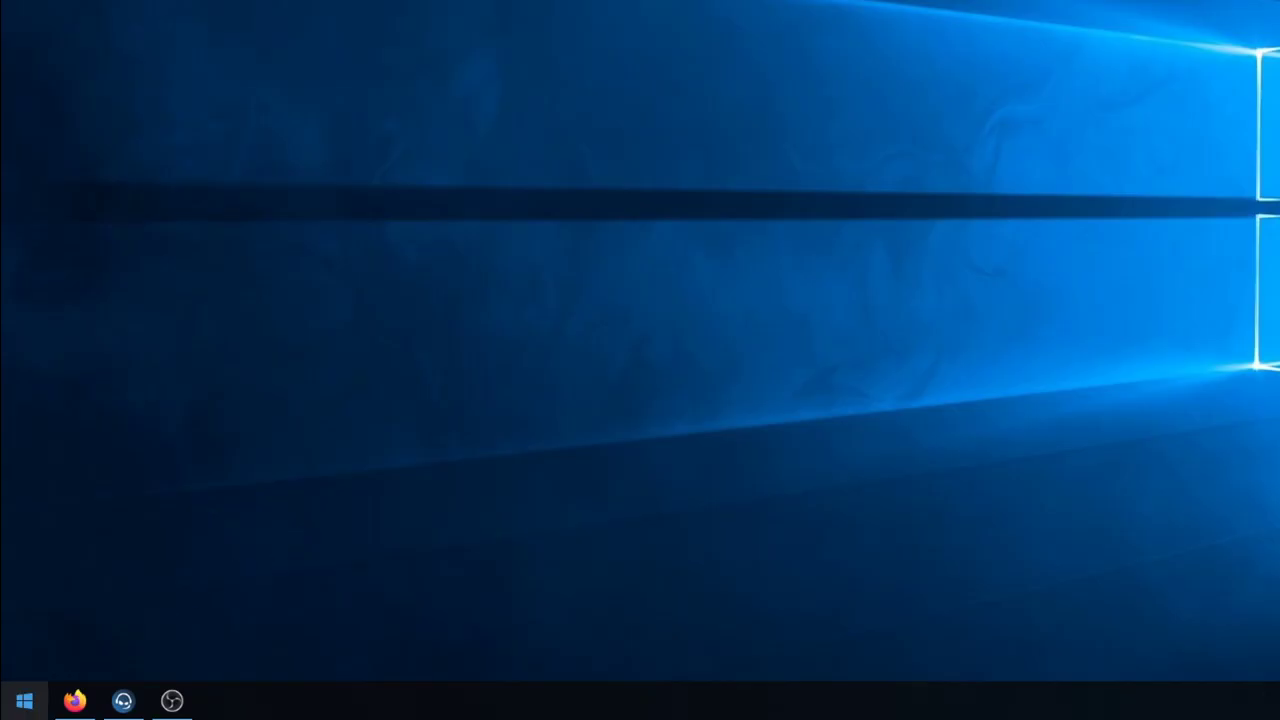
- Open the sound card settings and disable all four Digital Audio (HDMI) playback devices
left_click(22, 700)
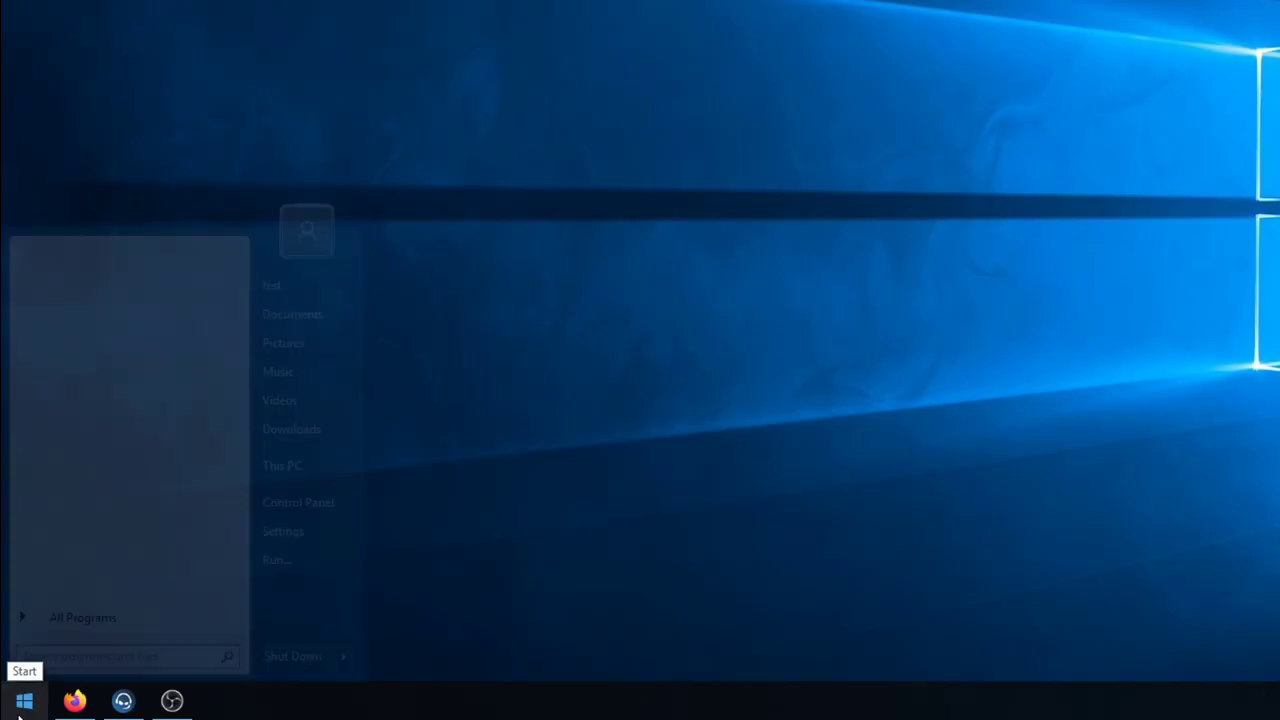
type("sound")
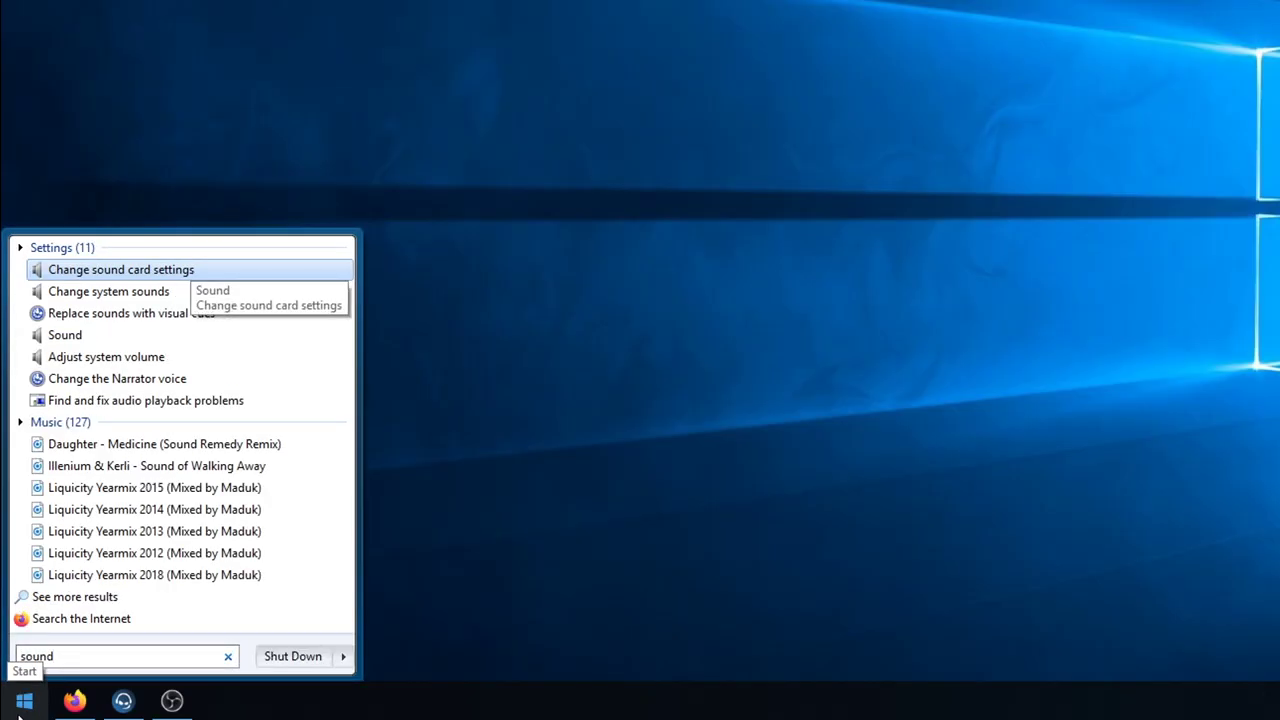
left_click(310, 266)
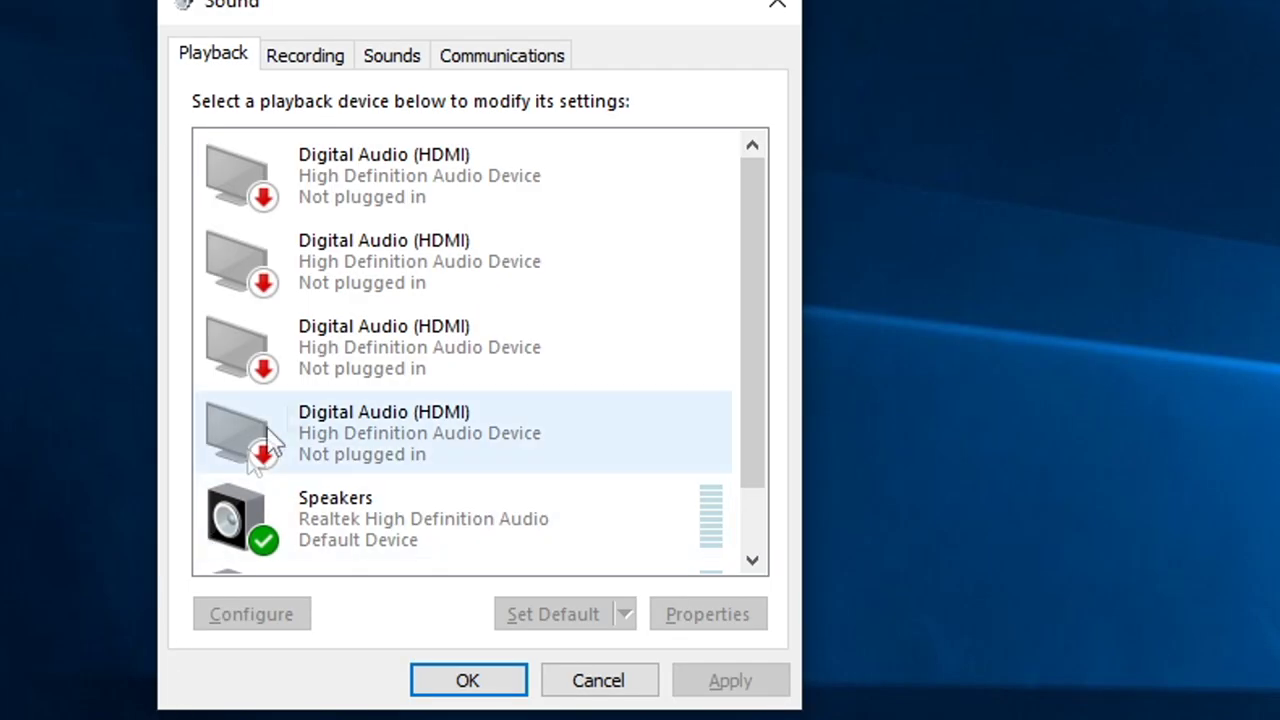
right_click(437, 195)
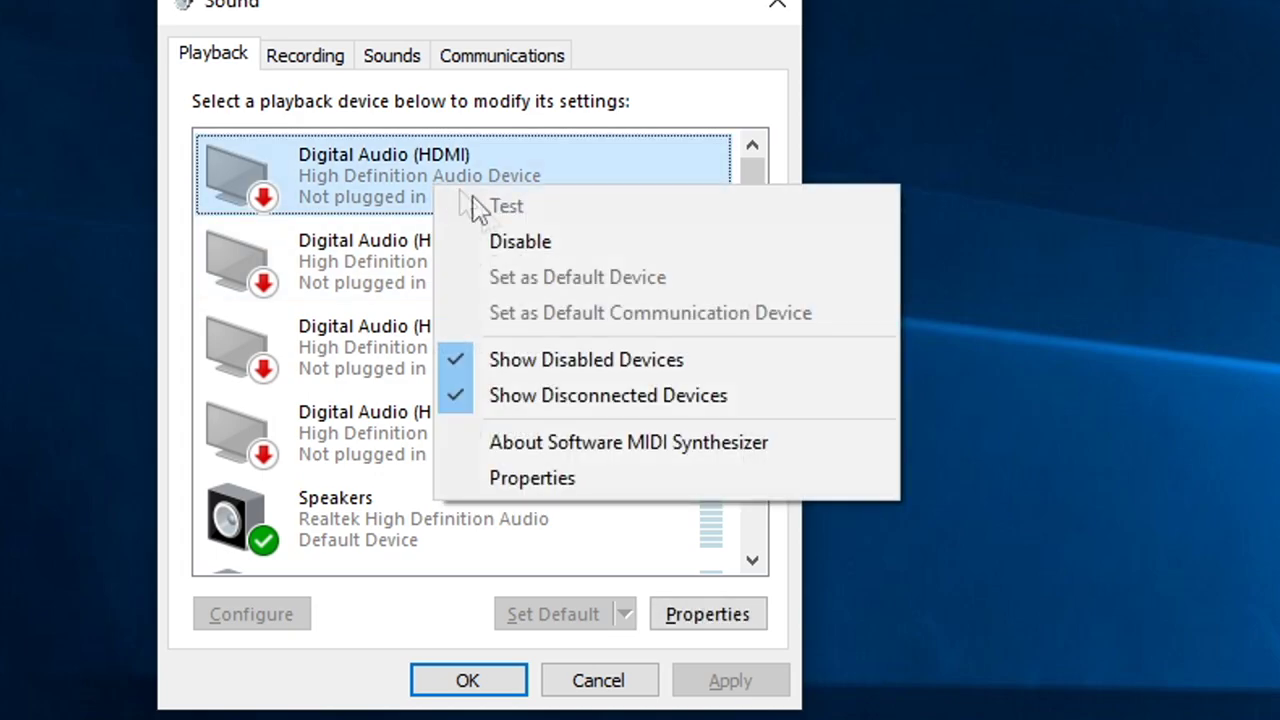
left_click(508, 245)
right_click(447, 262)
left_click(503, 316)
right_click(430, 328)
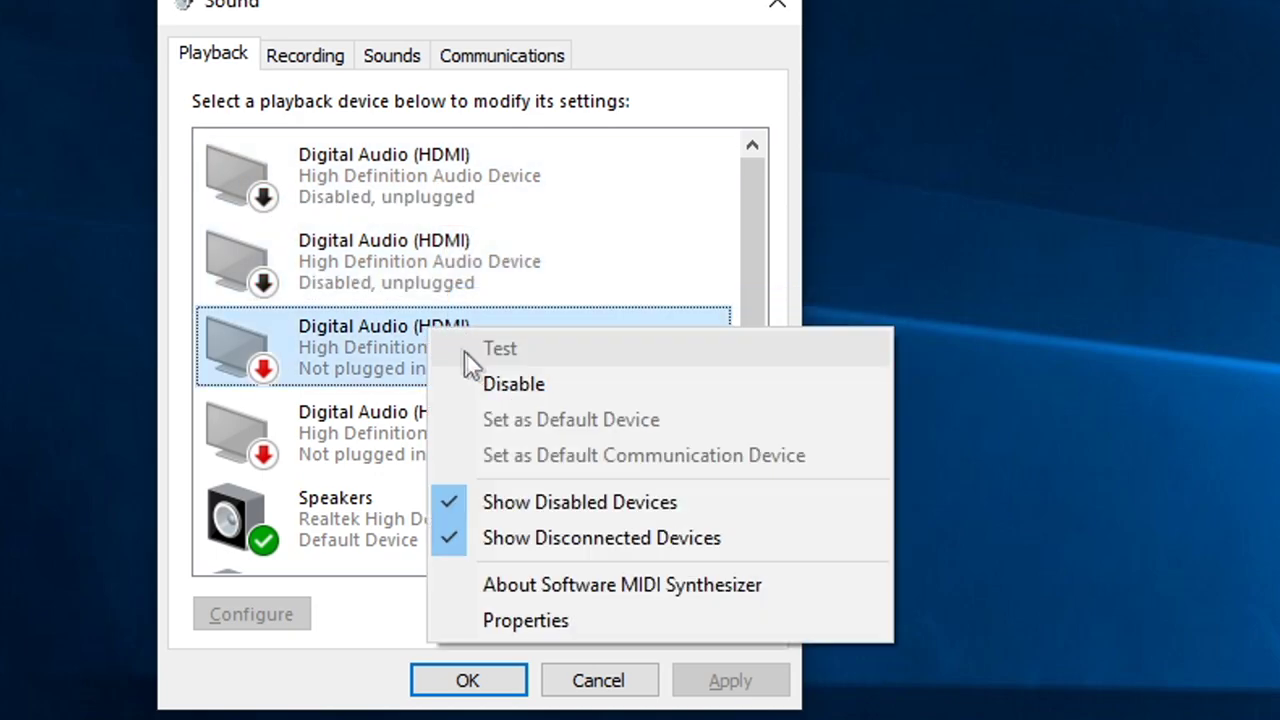
left_click(460, 383)
right_click(369, 410)
left_click(440, 465)
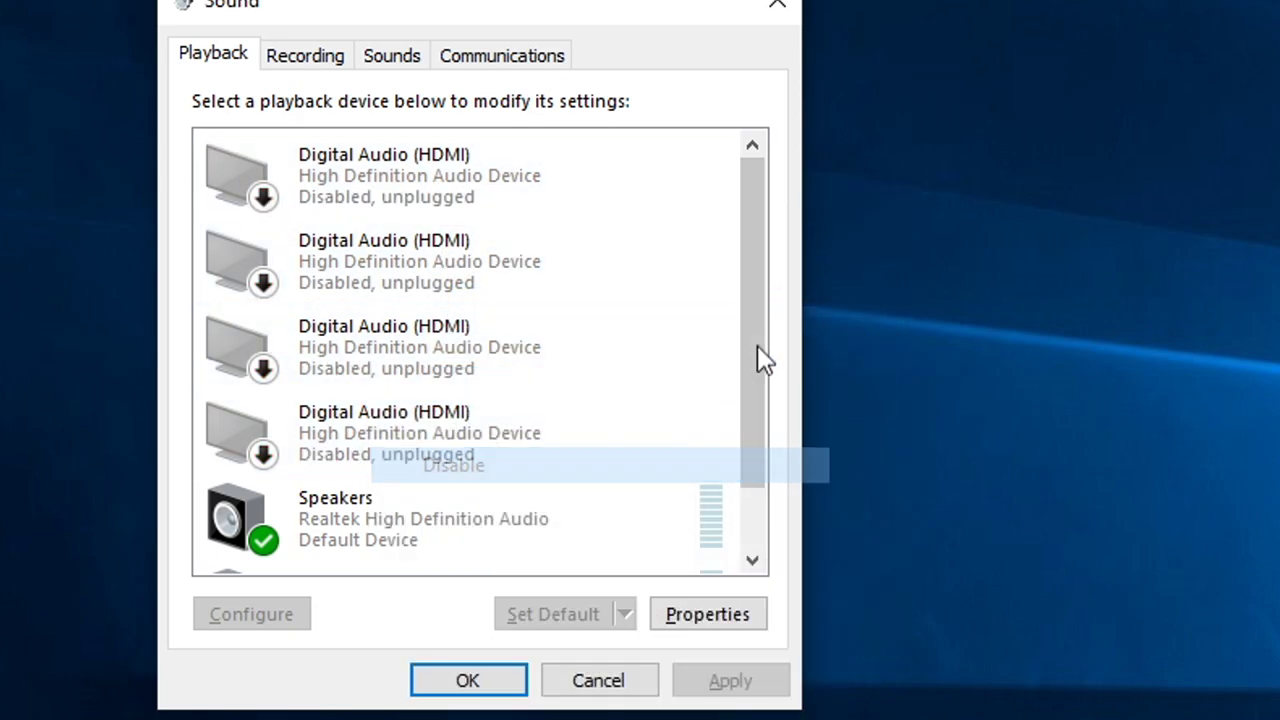
- Disable the Yeti Stereo Microphone speakers in the playback devices
scroll(757, 363, "down", 2)
right_click(390, 520)
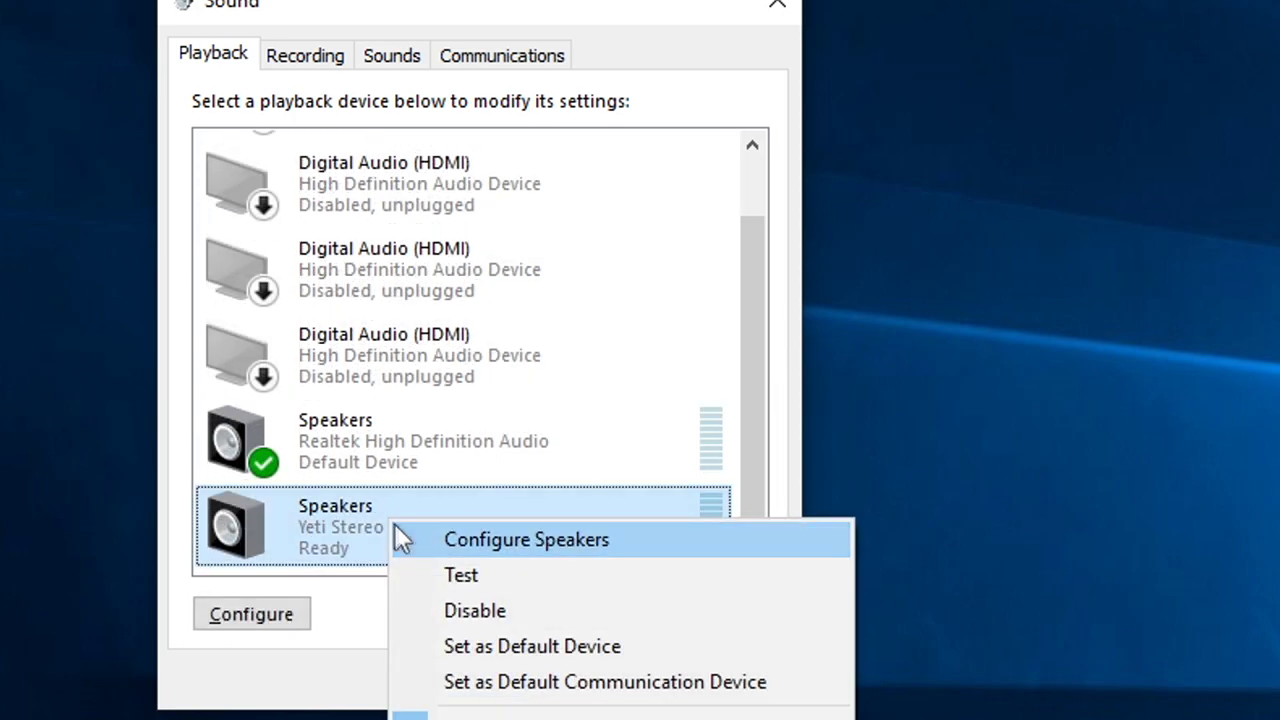
left_click(487, 608)
- Disable the Realtek Microphone and Line In recording devices
left_click(325, 60)
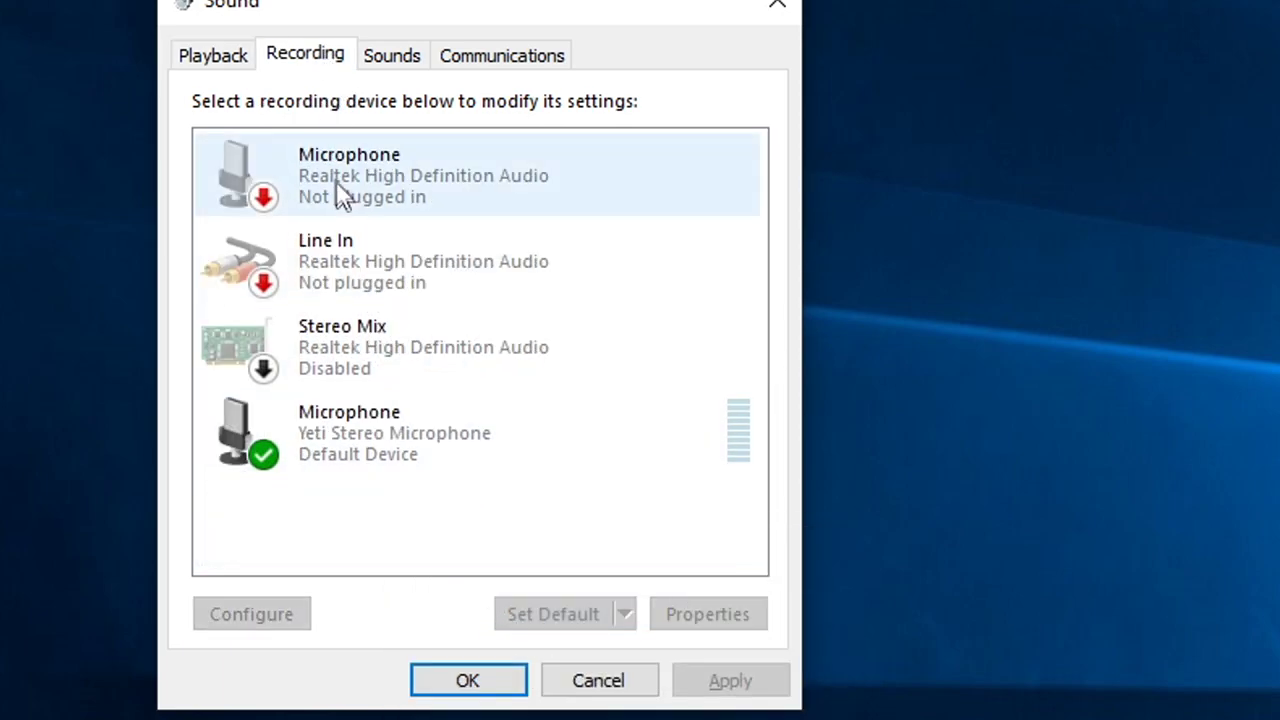
right_click(338, 187)
left_click(404, 206)
right_click(358, 266)
left_click(403, 281)
right_click(377, 352)
left_click(283, 503)
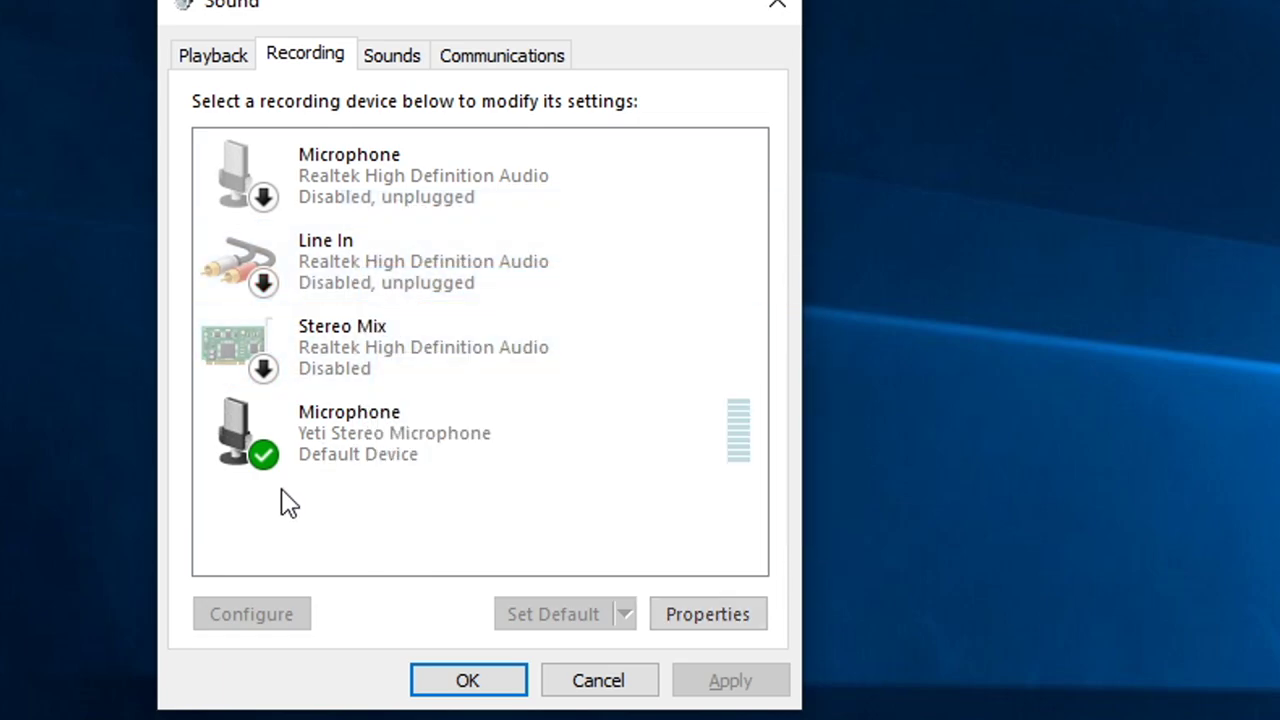
- Change the Windows sound scheme, check the communications activity option and apply the sound changes
left_click(392, 58)
left_click(335, 212)
left_click(316, 244)
left_click(474, 60)
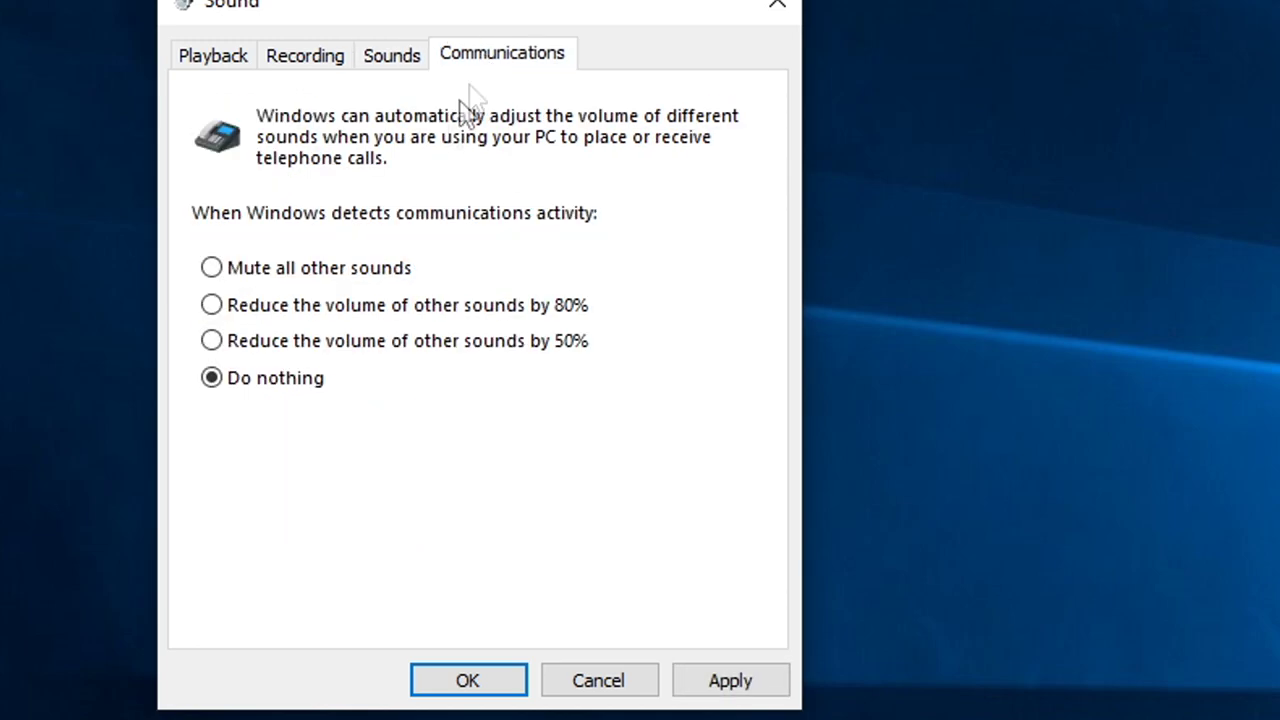
left_click(730, 680)
- Hide disabled and disconnected devices from the list of playback devices
left_click(240, 58)
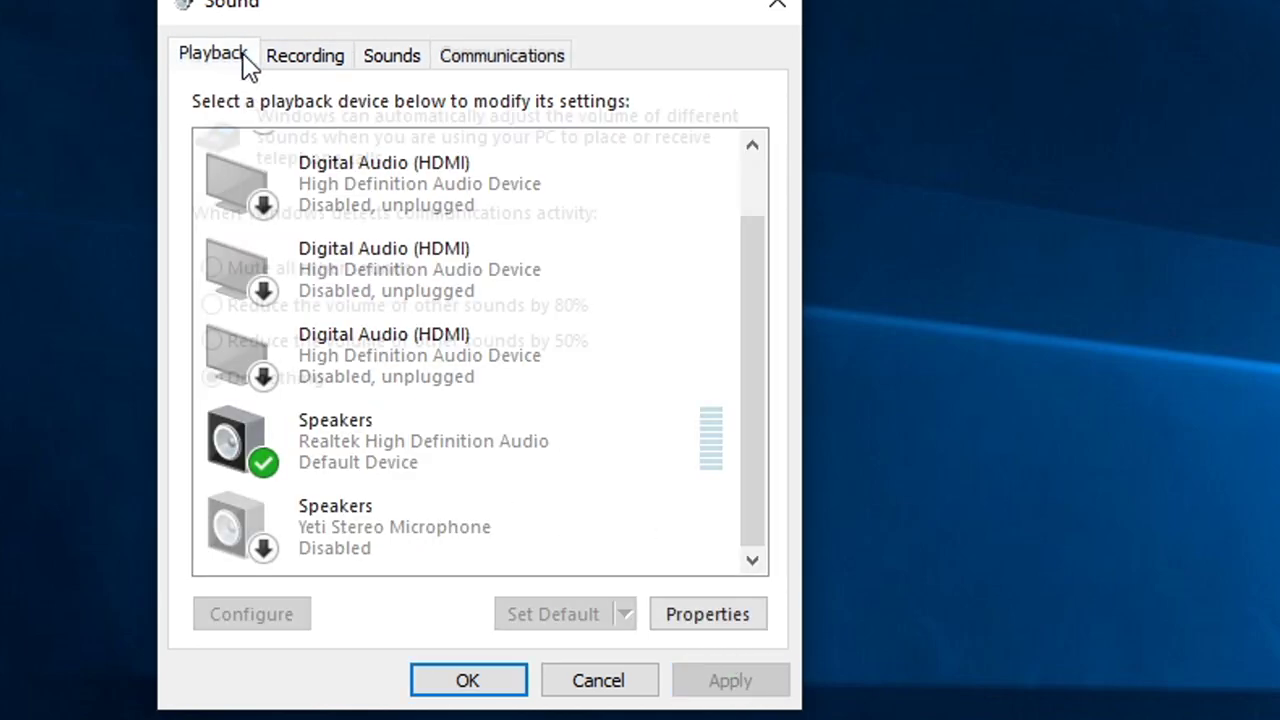
right_click(402, 183)
left_click(515, 358)
right_click(492, 280)
left_click(560, 337)
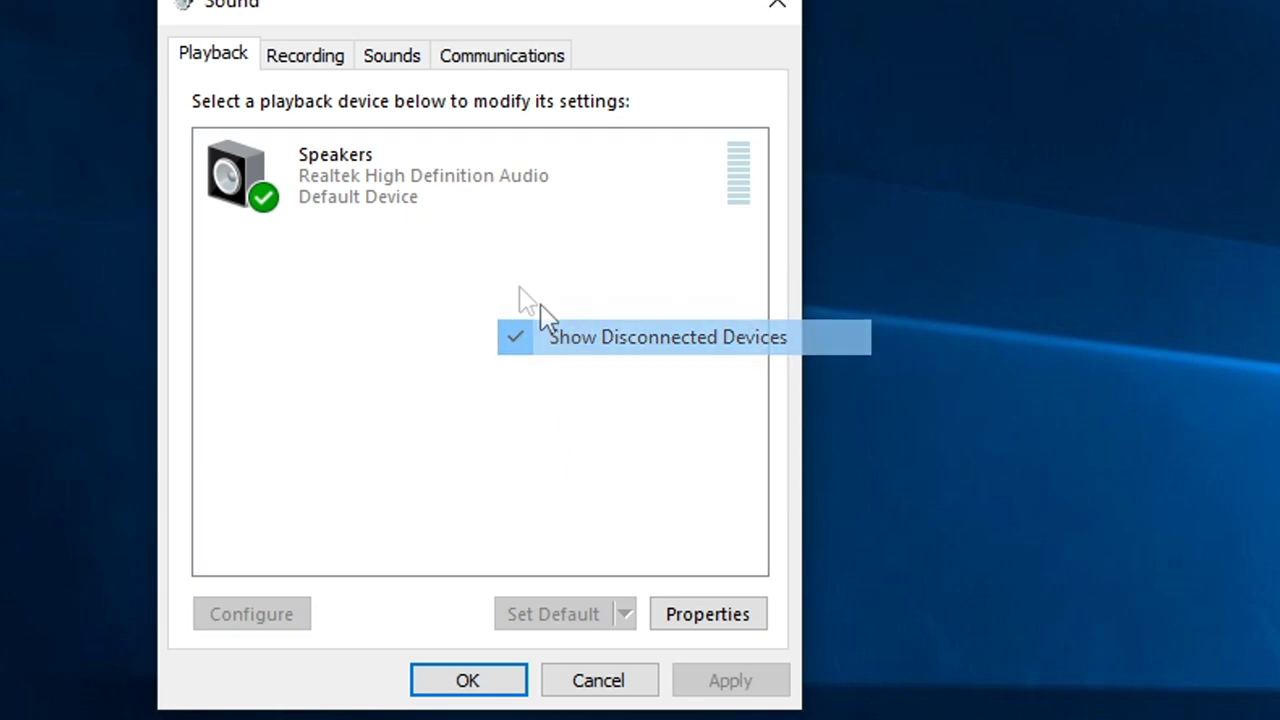
- Open the Realtek speakers' properties and enable only the Loudness Equalization enhancement, leaving sound effects on
left_click(306, 60)
left_click(213, 56)
left_click(400, 175)
left_click(707, 614)
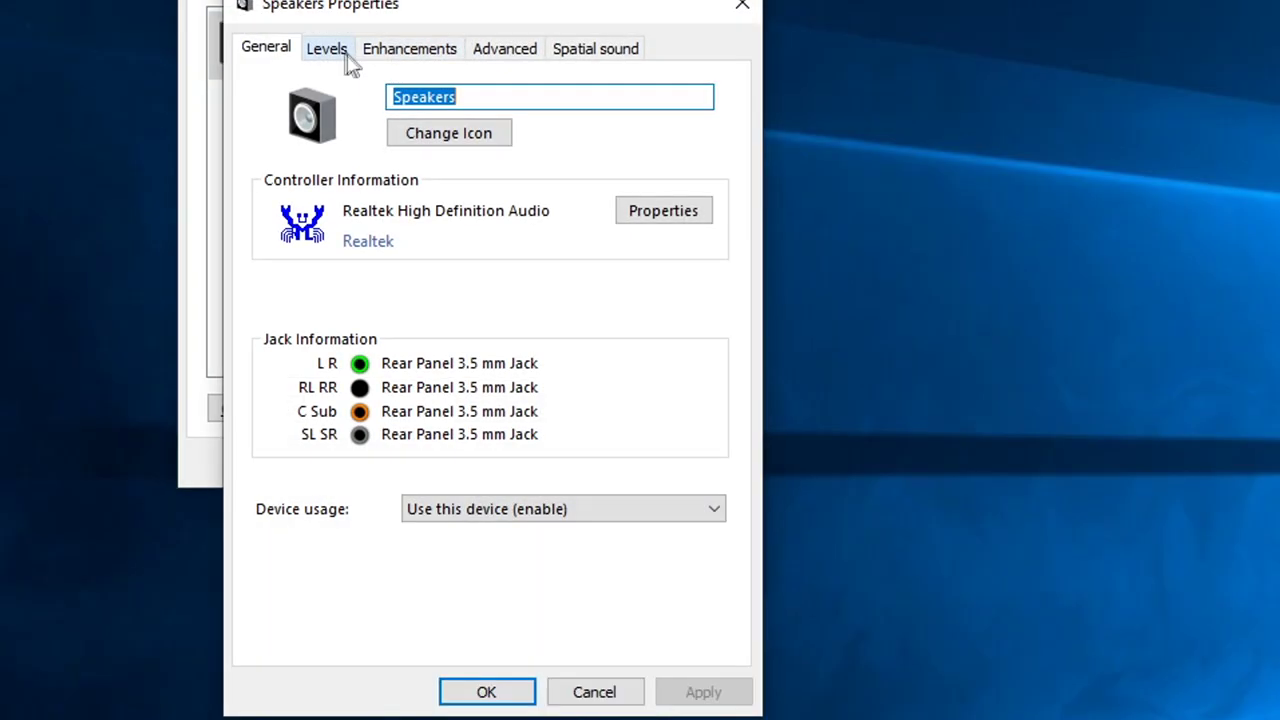
left_click(335, 56)
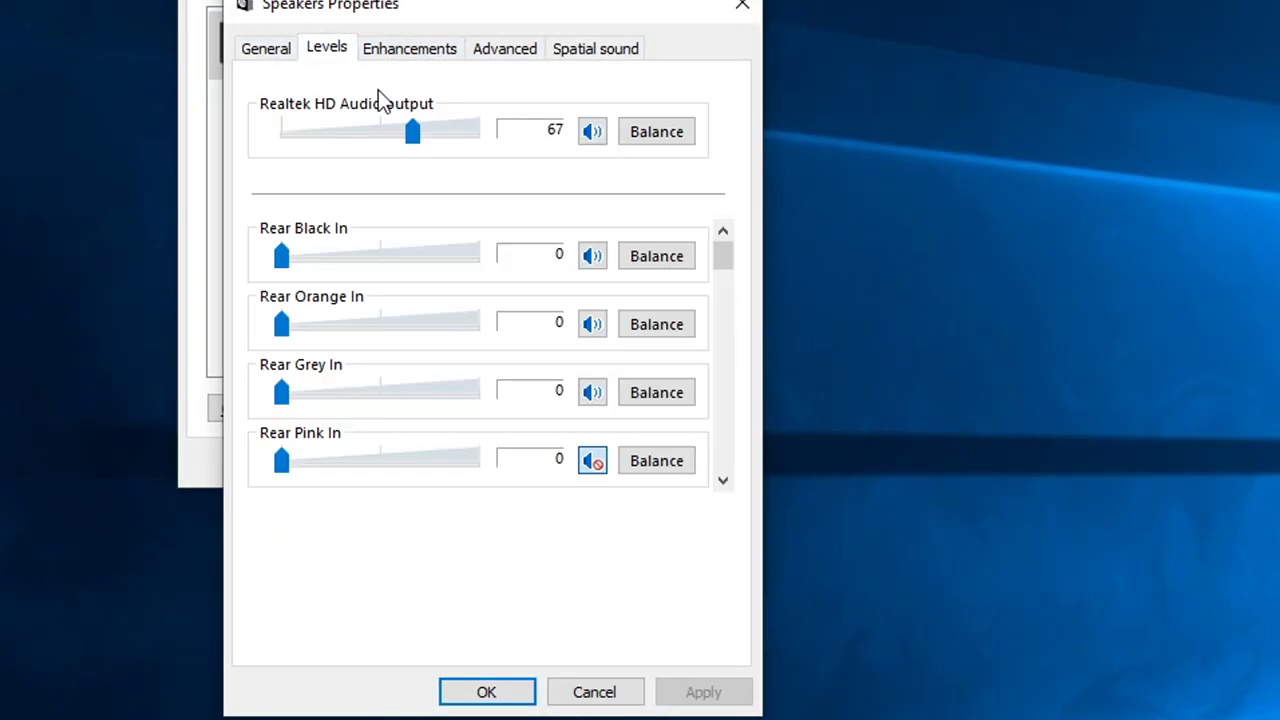
left_click(406, 55)
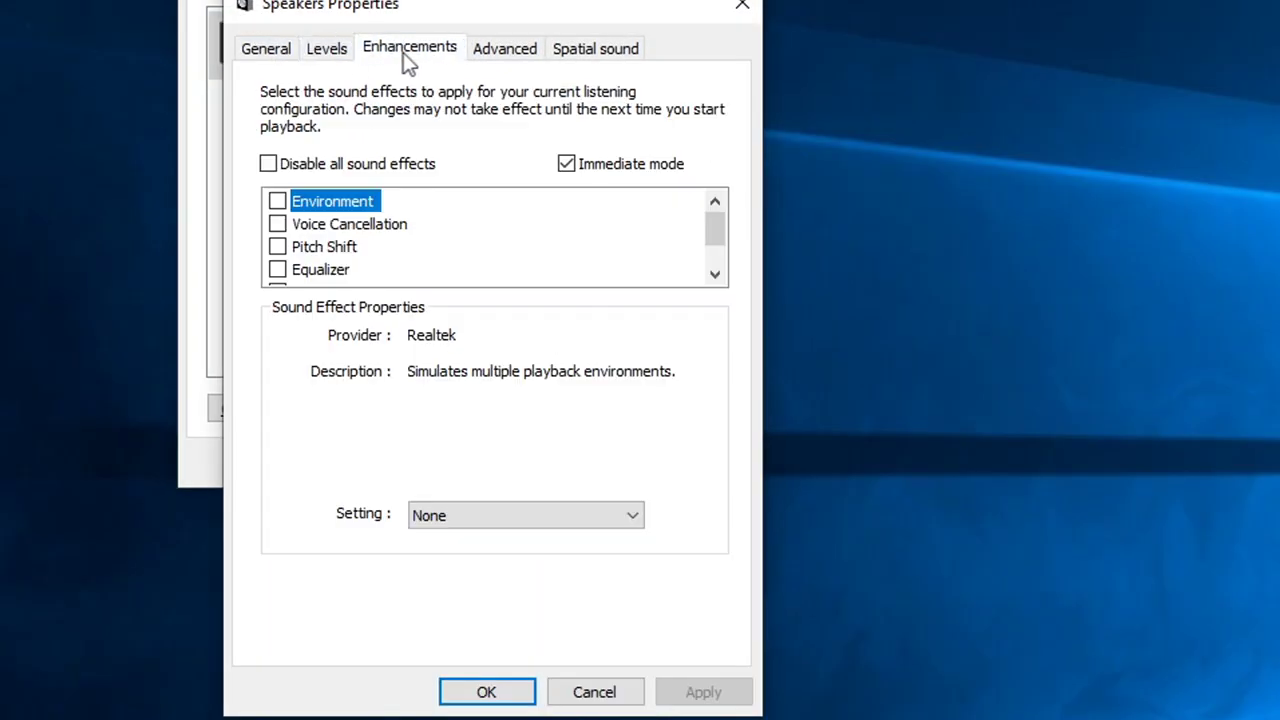
left_click(295, 166)
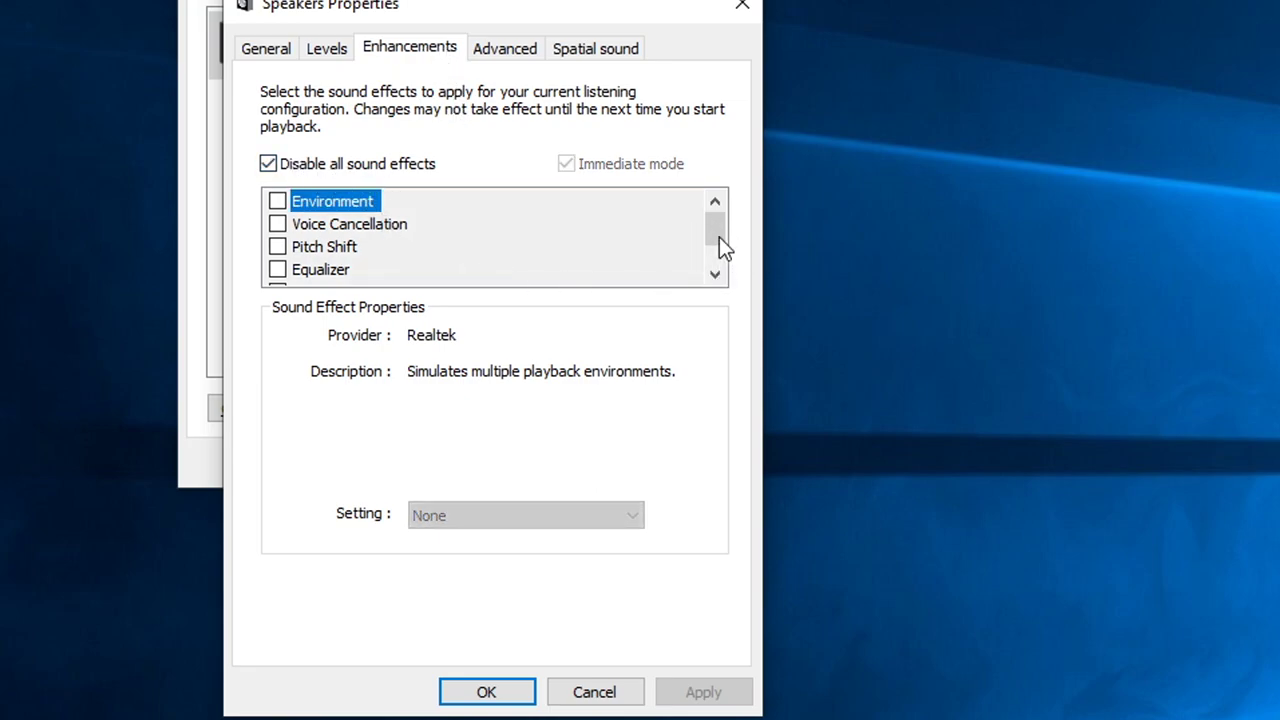
left_click(354, 170)
left_click_drag(715, 240, 717, 283)
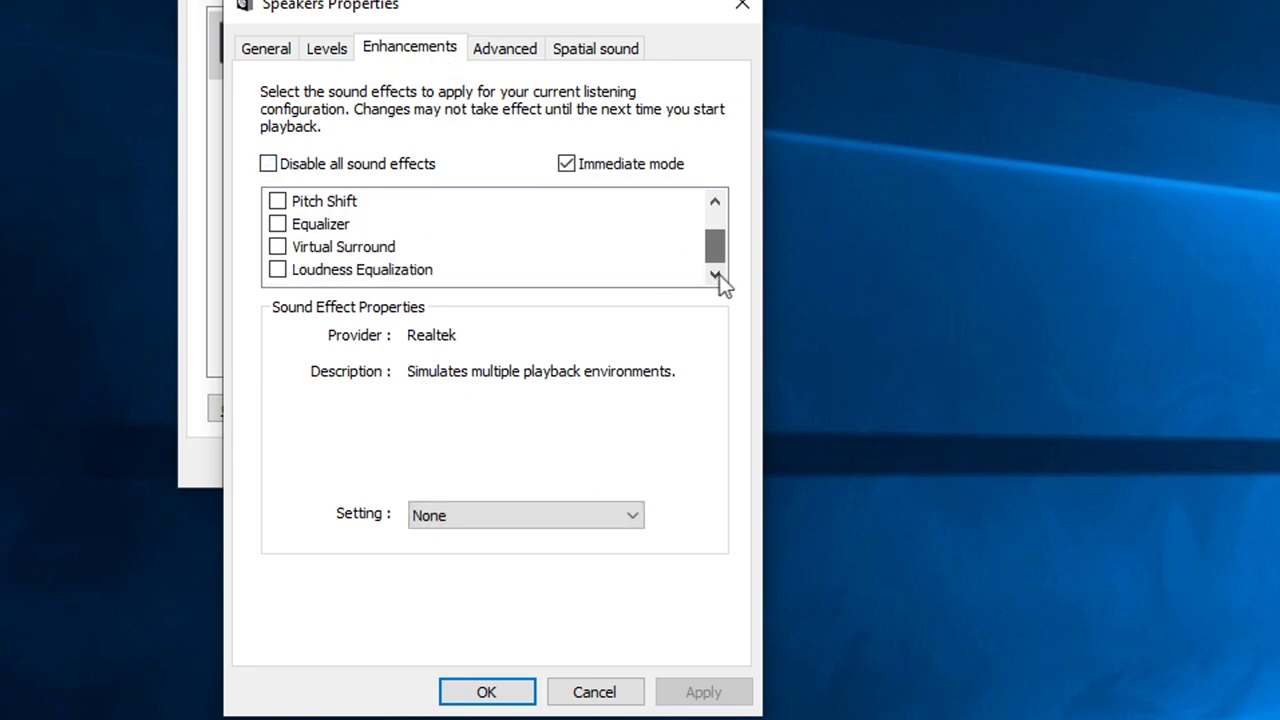
left_click(280, 271)
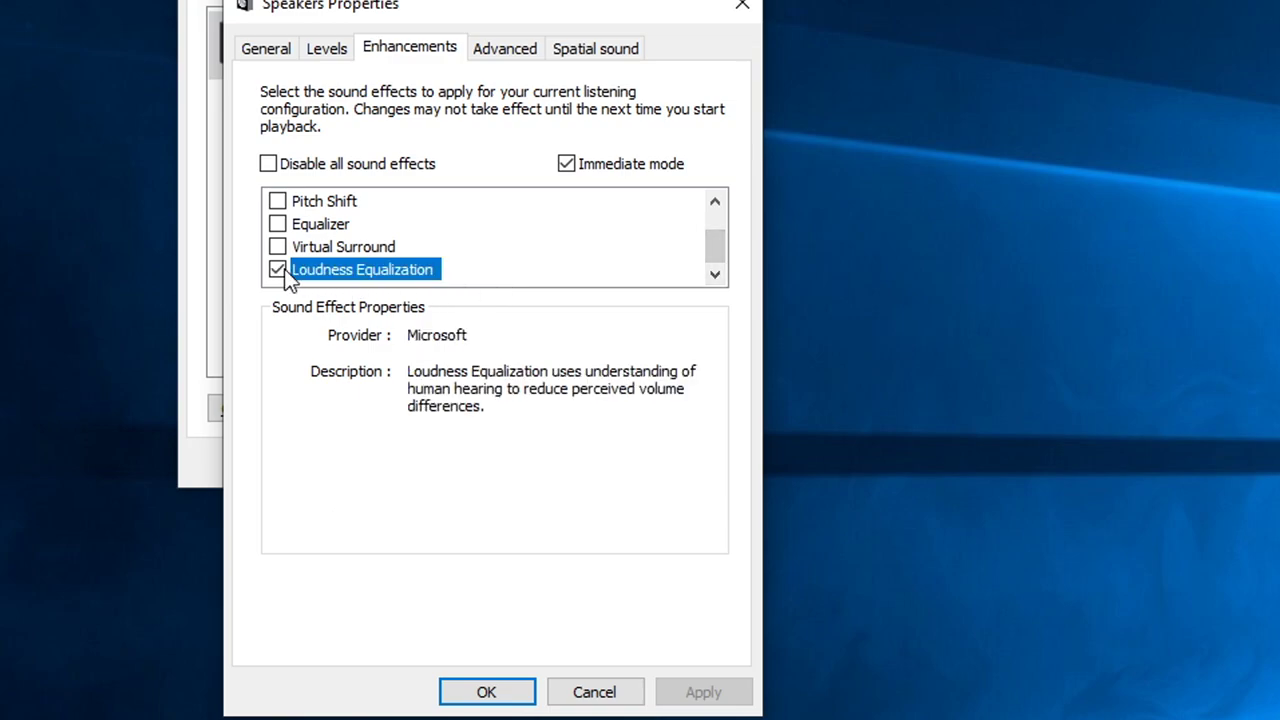
- Disallow exclusive application control of the speakers, set the default format to 16 bit, 44100 Hz (CD Quality), and apply despite the device being in use
left_click(502, 52)
left_click(340, 268)
left_click(366, 178)
left_click(360, 190)
left_click(683, 693)
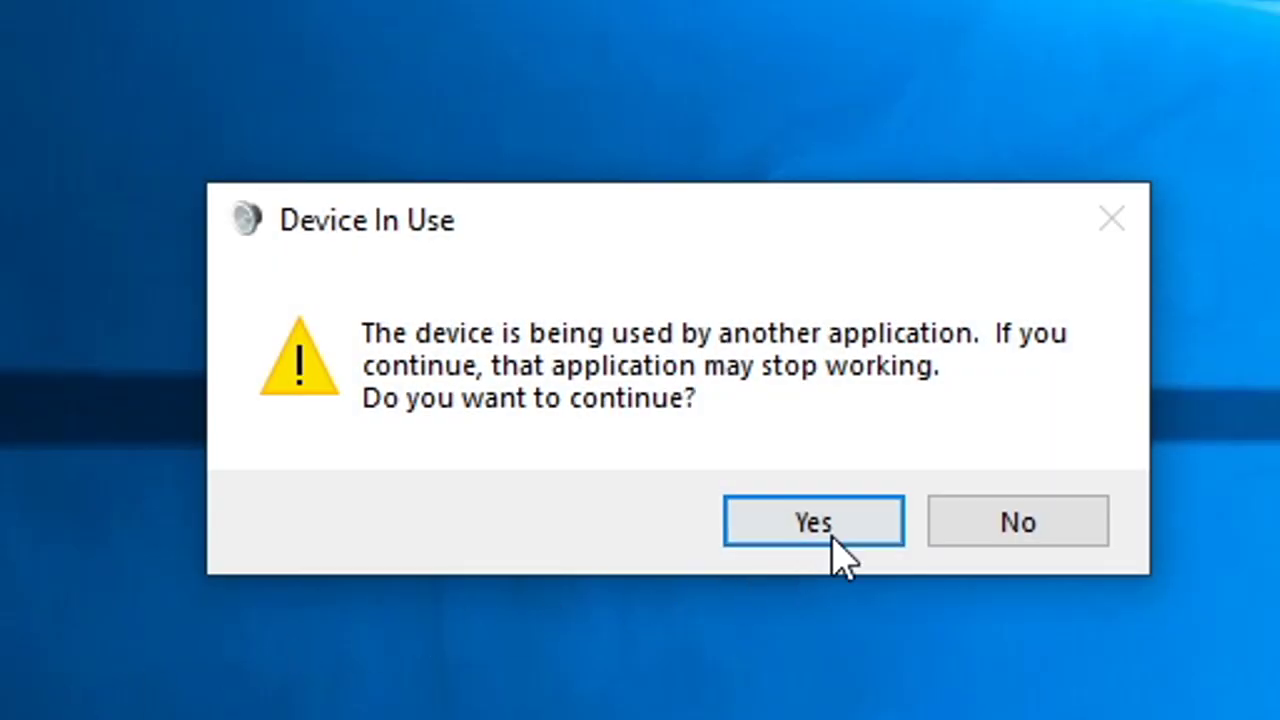
left_click(834, 540)
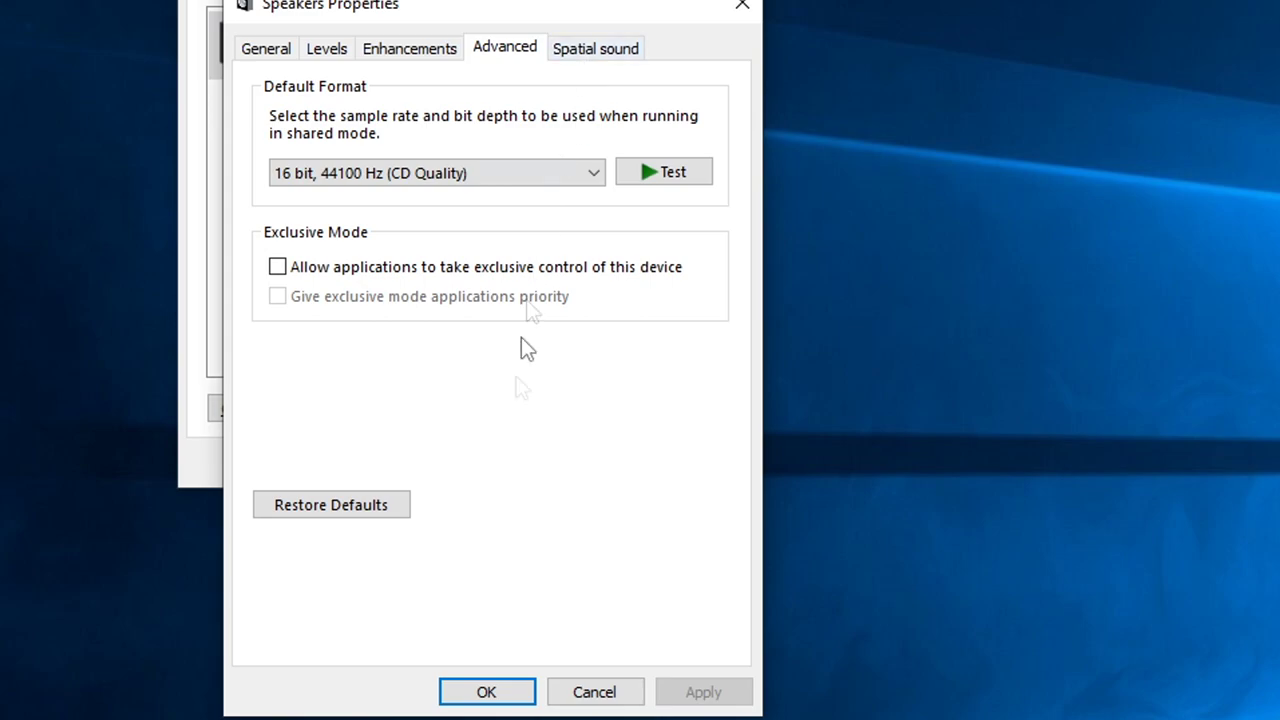
left_click(486, 692)
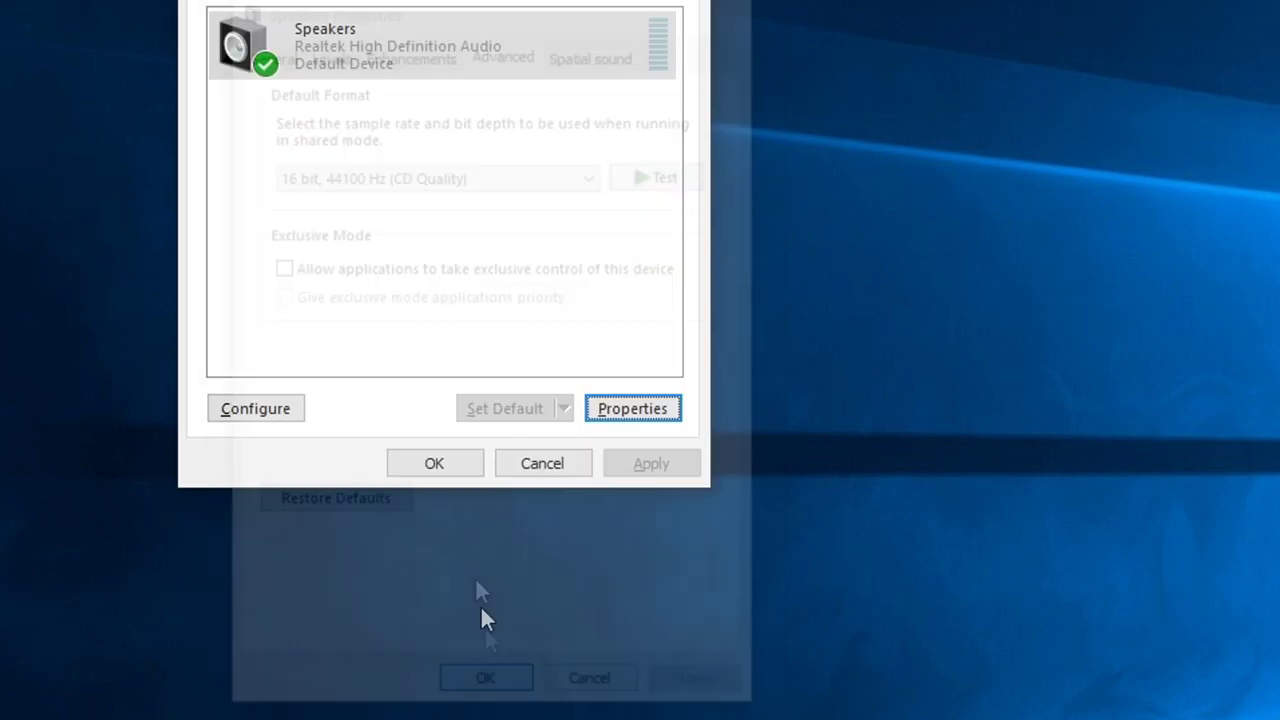
- Check the Yeti microphone's listen and level settings, choose its default format and save its properties
left_click(632, 408)
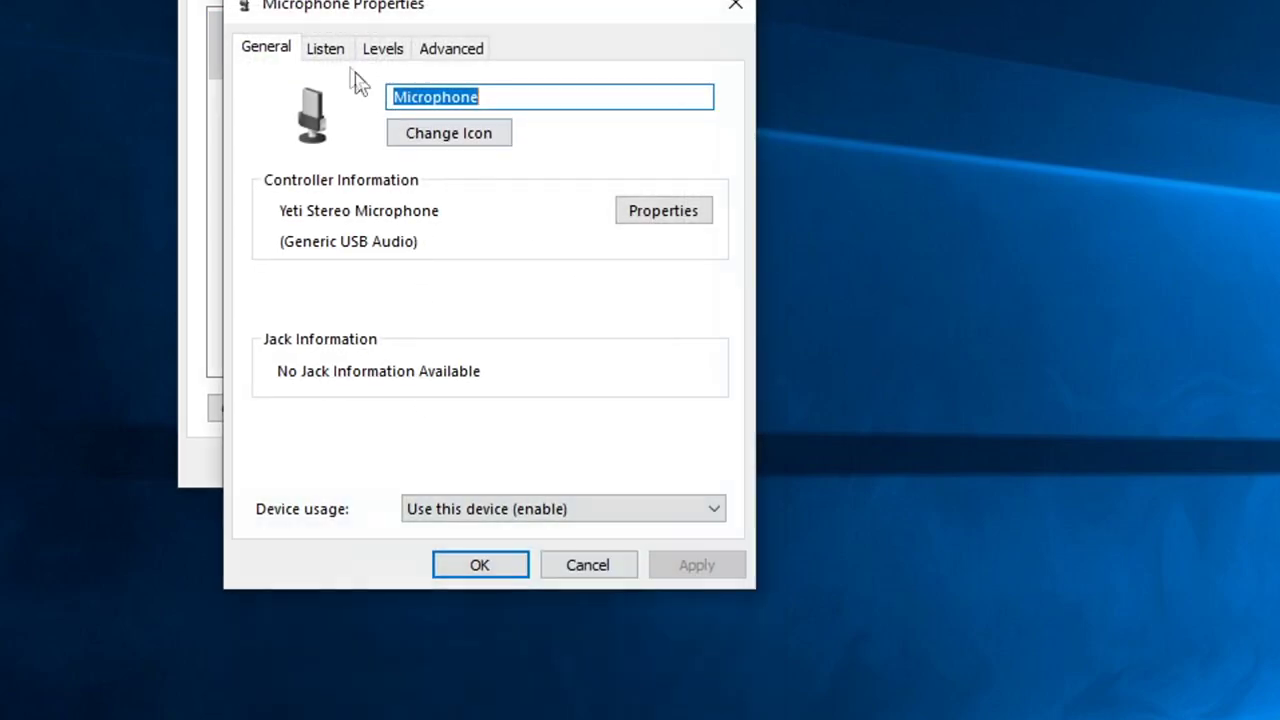
left_click(326, 52)
left_click(395, 52)
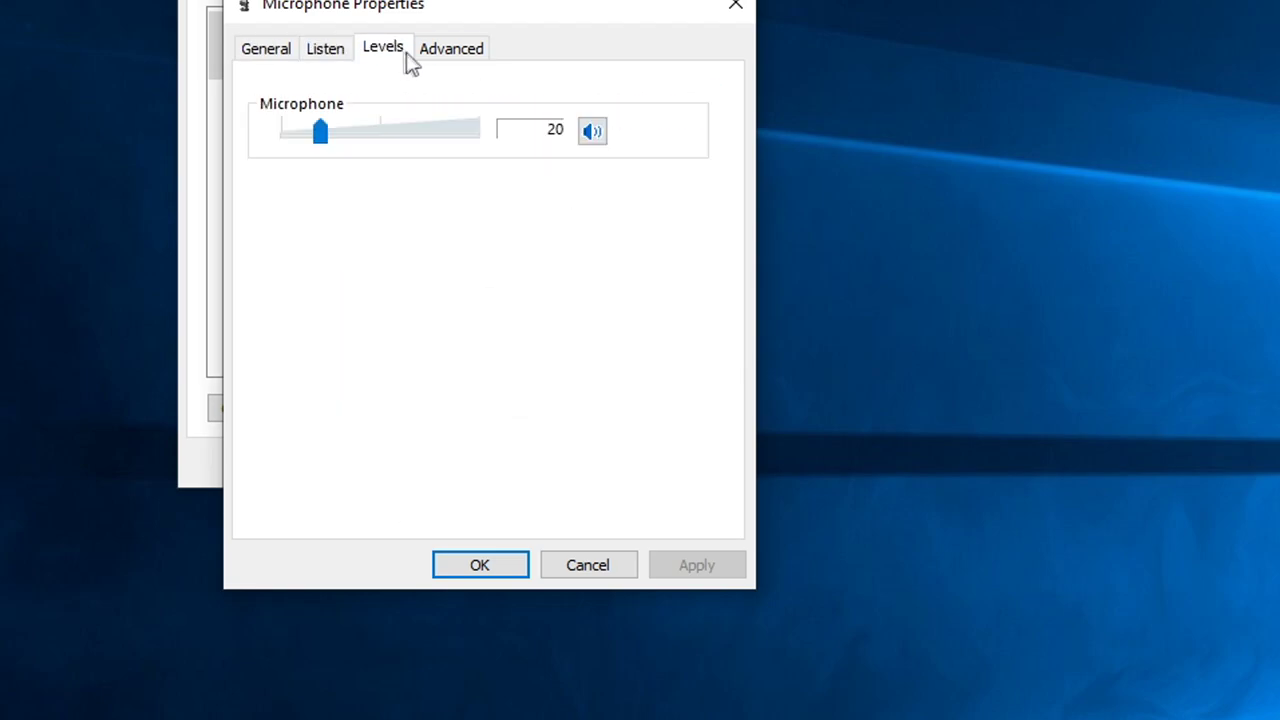
left_click(460, 46)
left_click(402, 175)
left_click(399, 197)
left_click(497, 570)
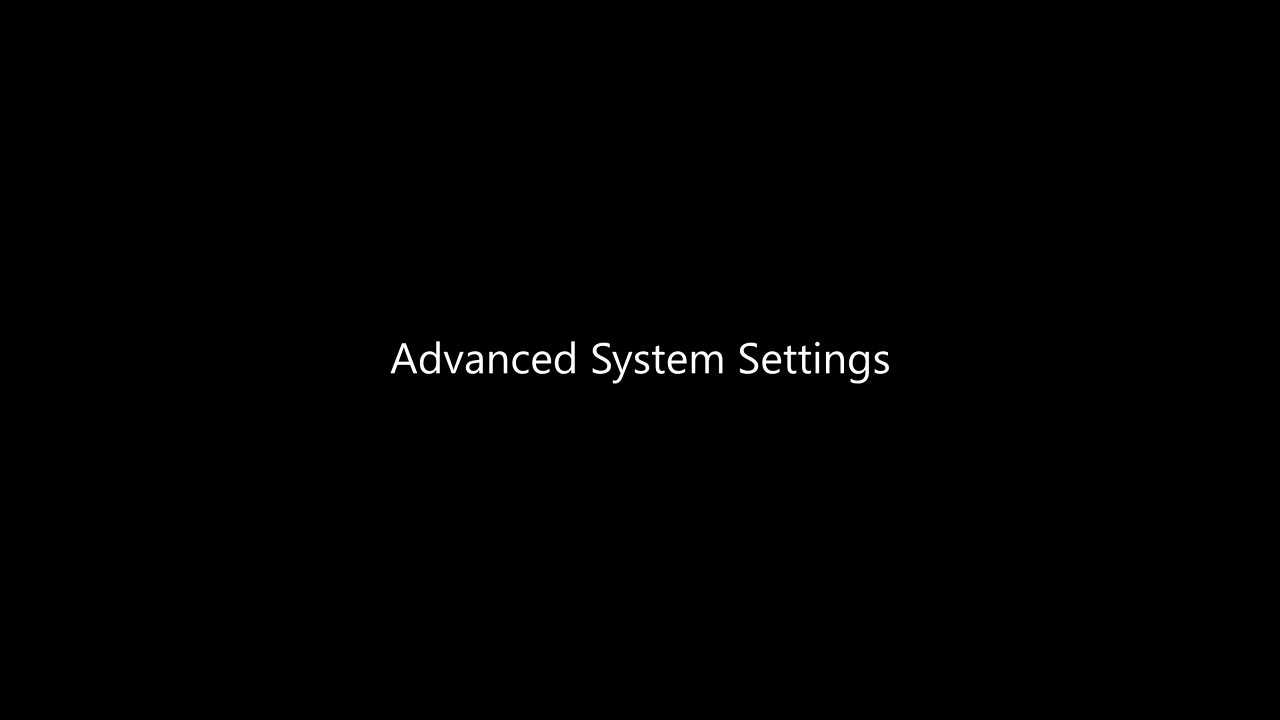
- Search for "advanced system settings", open System Properties and bring up the performance options
left_click(24, 700)
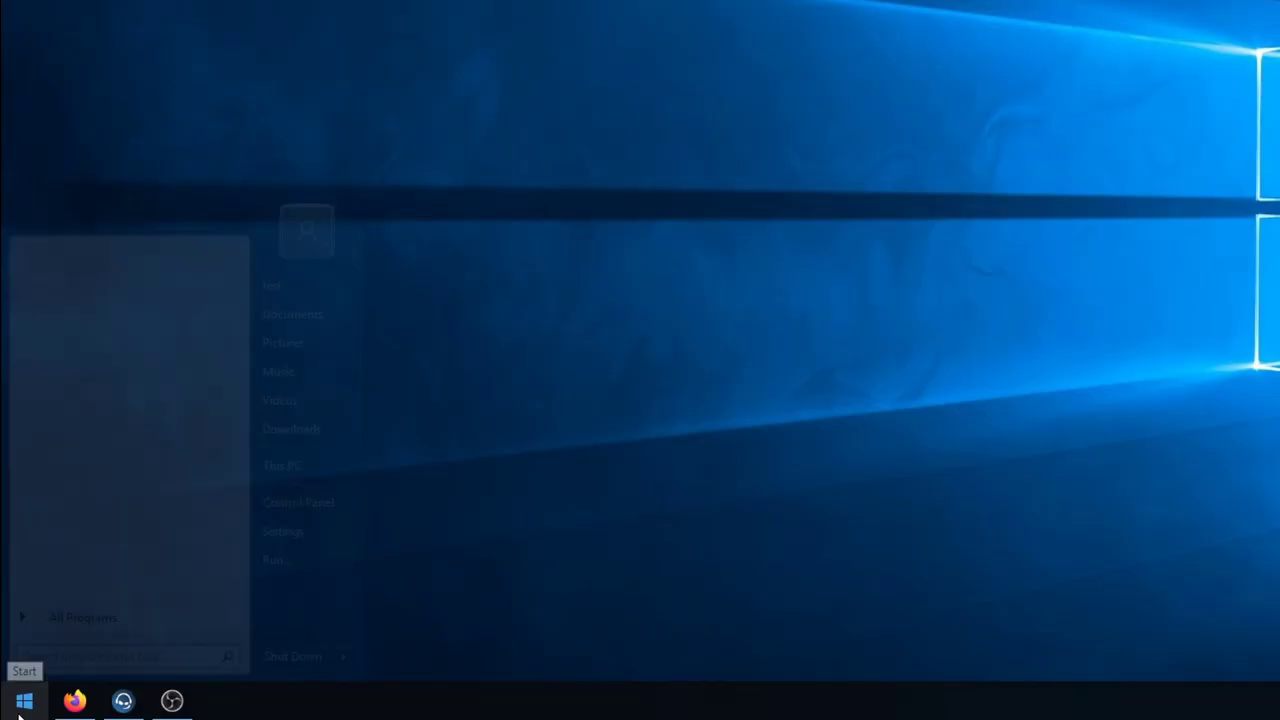
type("advanced system settings")
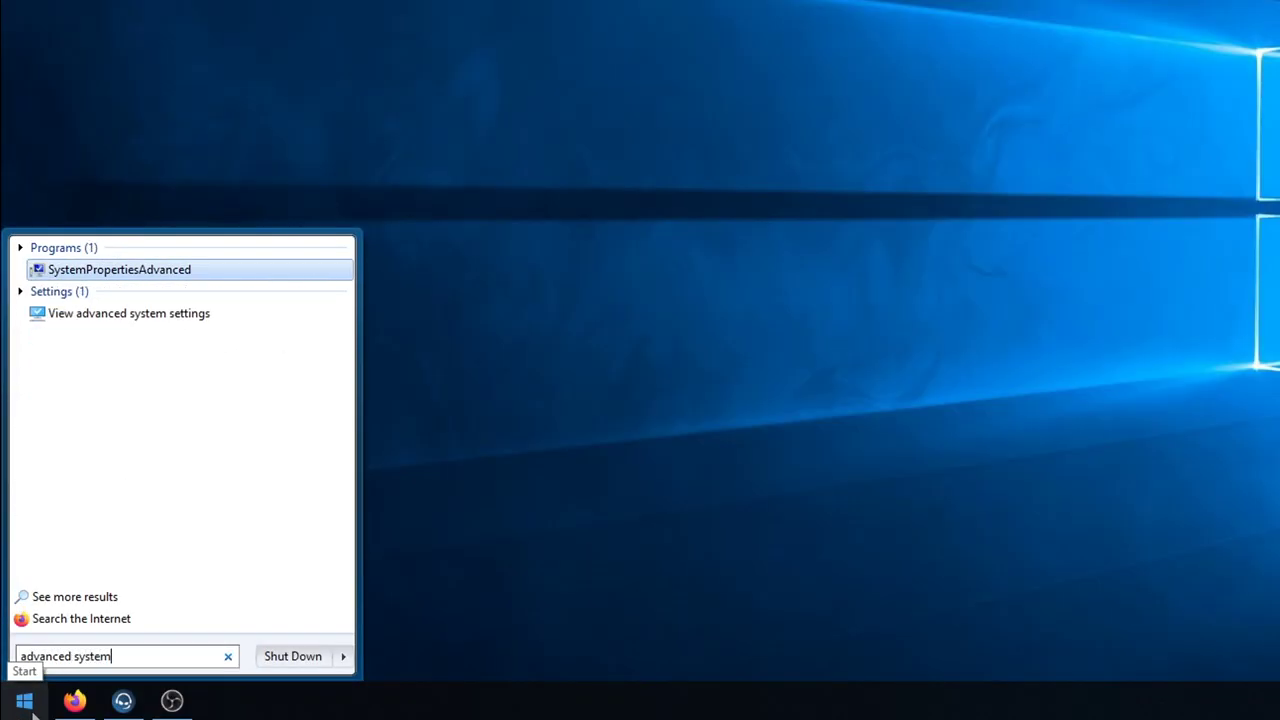
key("Return")
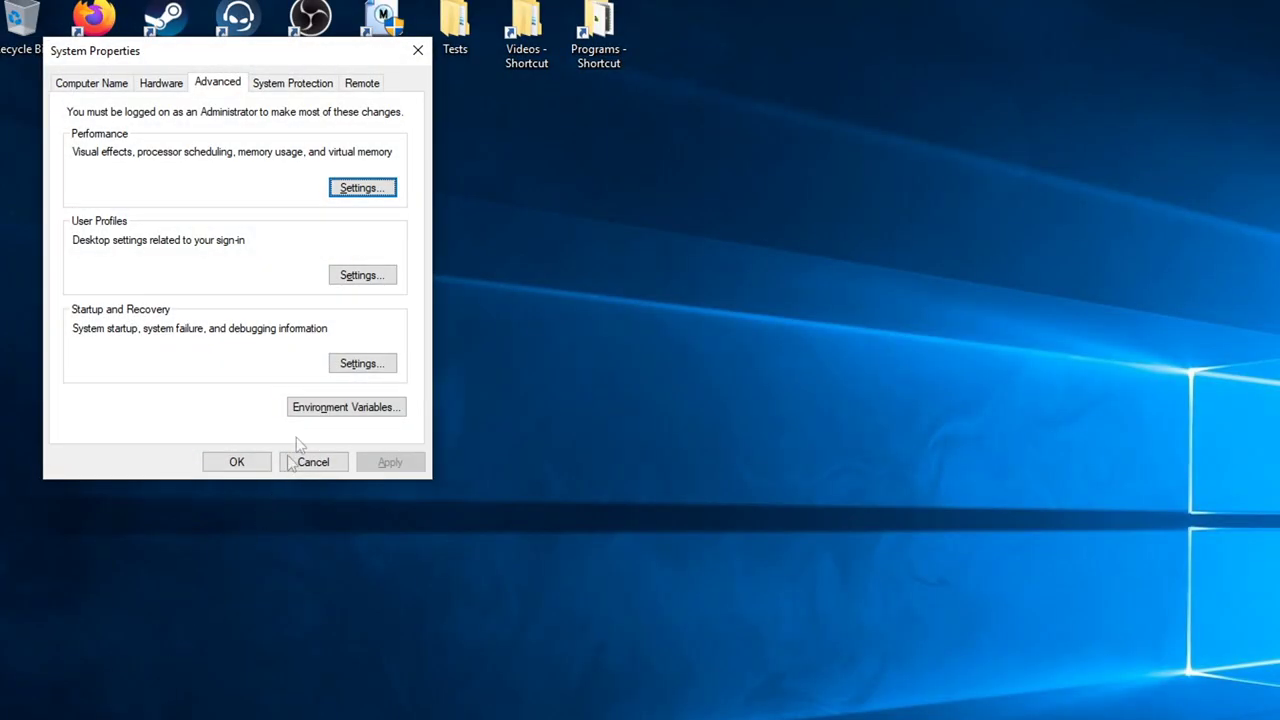
left_click(366, 186)
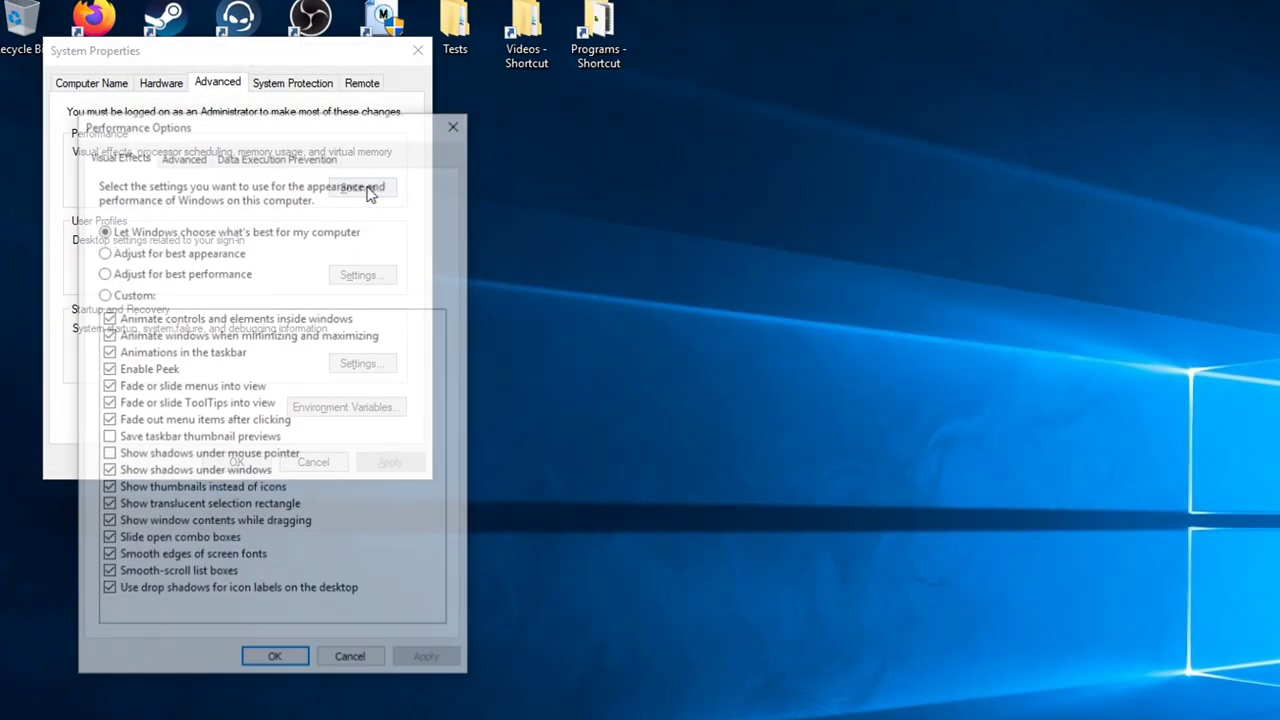
- Adjust visual effects for best performance, keeping only thumbnails instead of icons and window contents while dragging, and apply
left_click(145, 274)
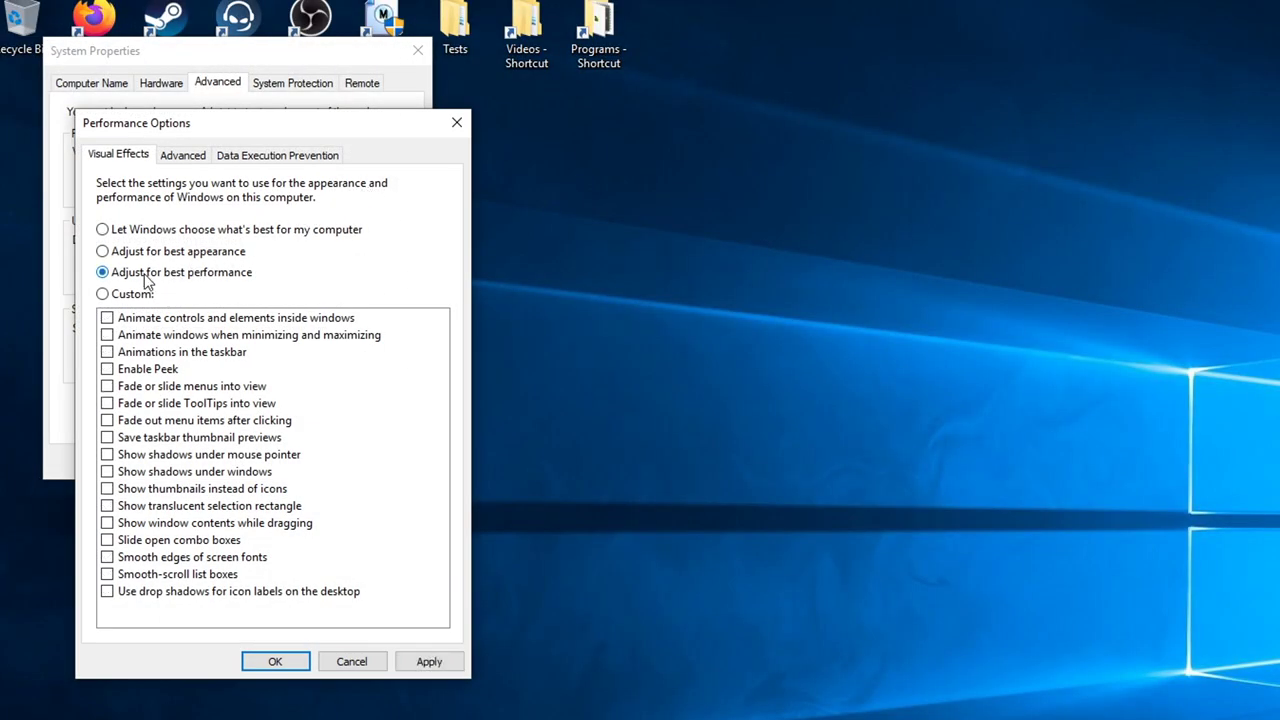
left_click(166, 489)
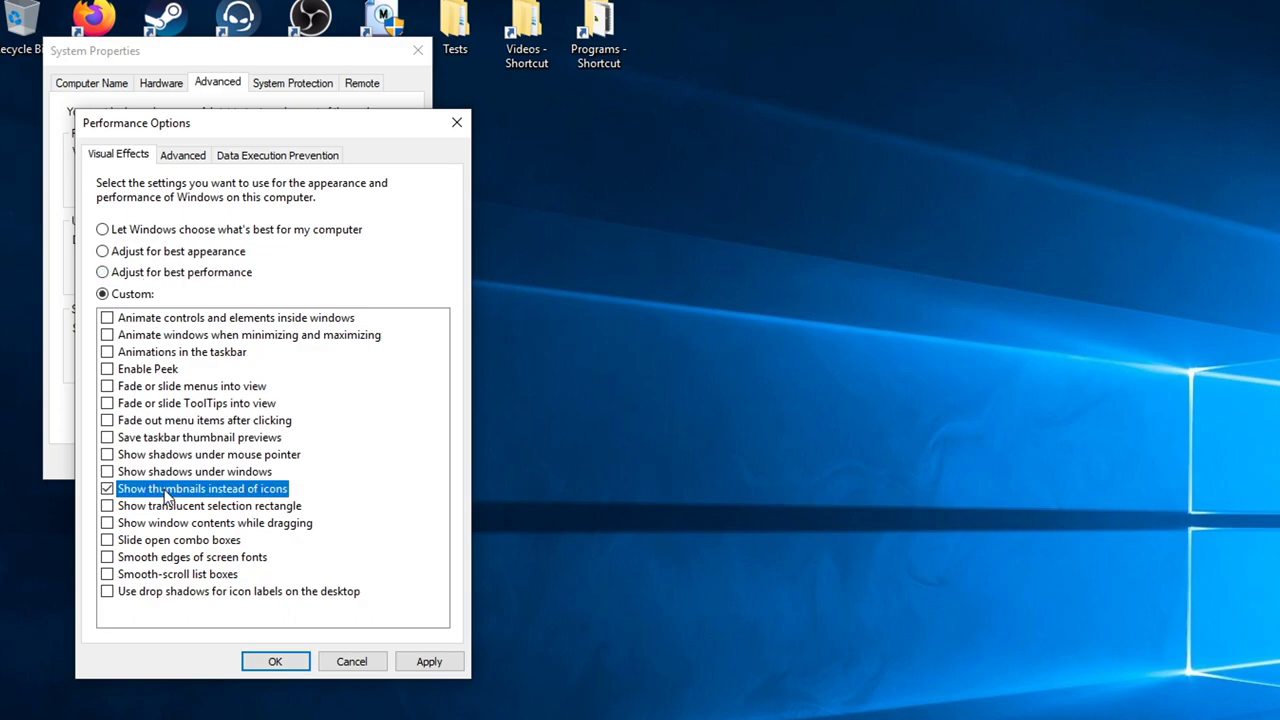
left_click(161, 526)
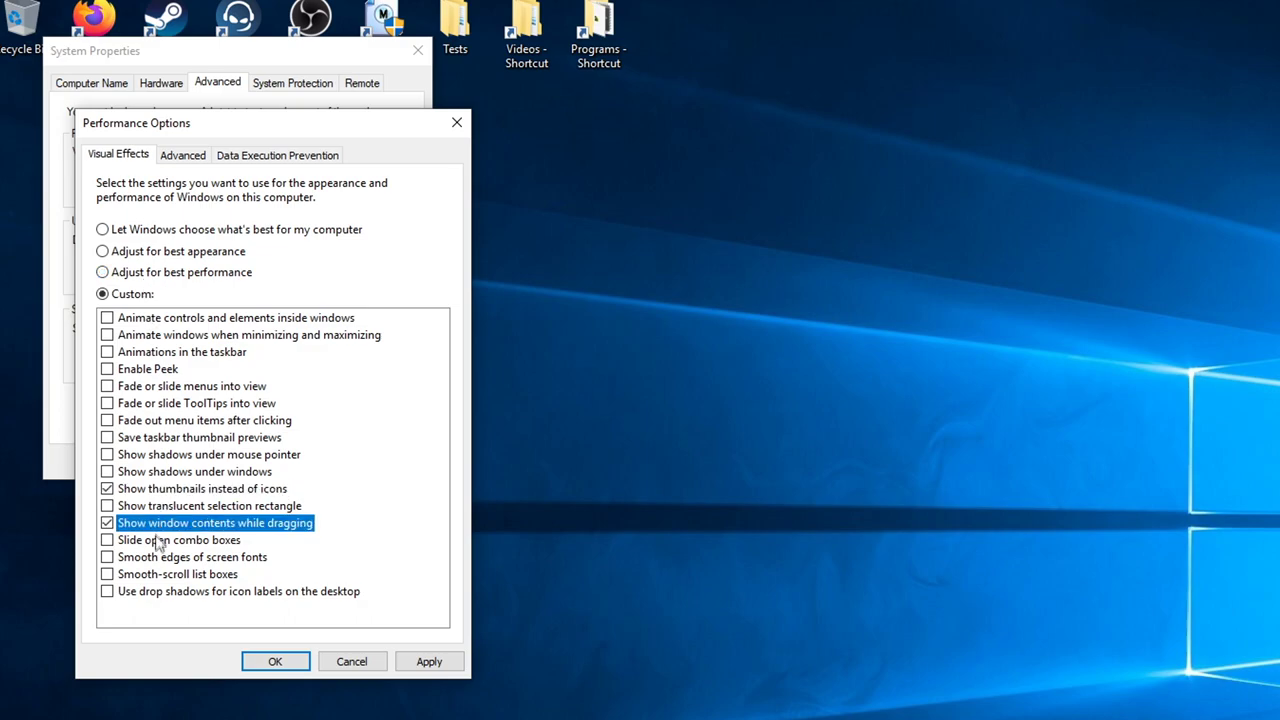
left_click(158, 560)
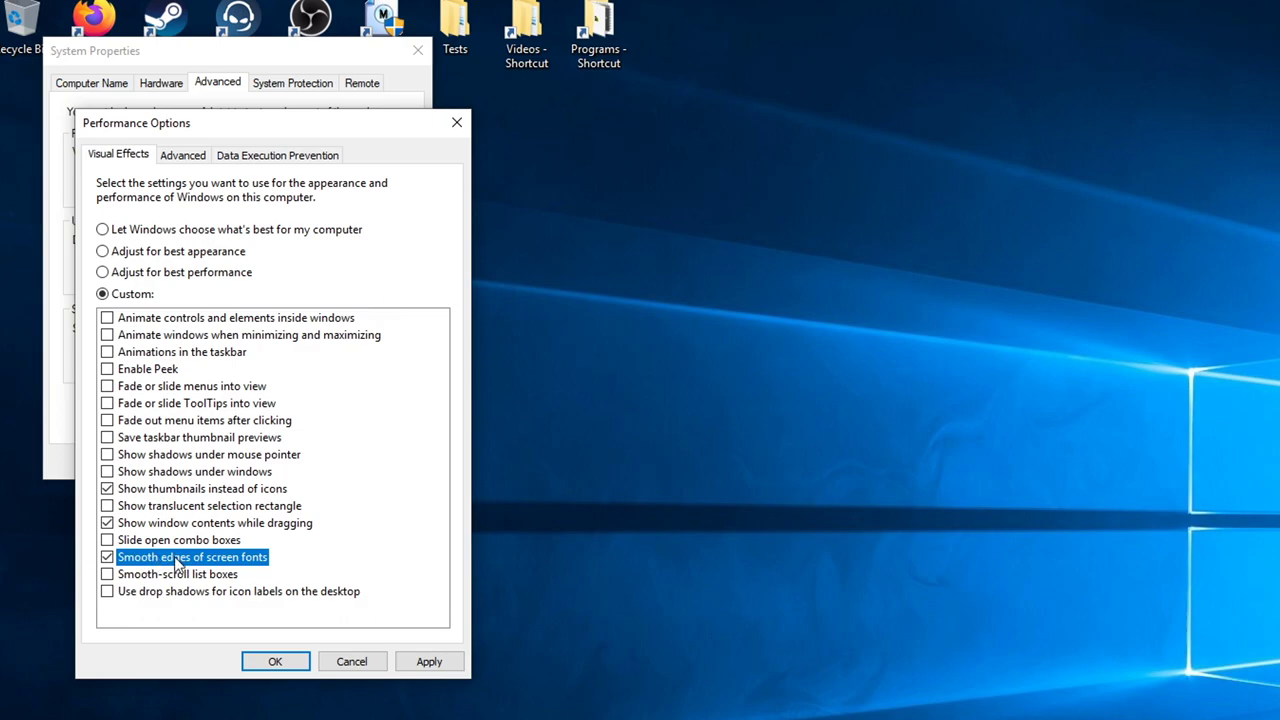
left_click(431, 661)
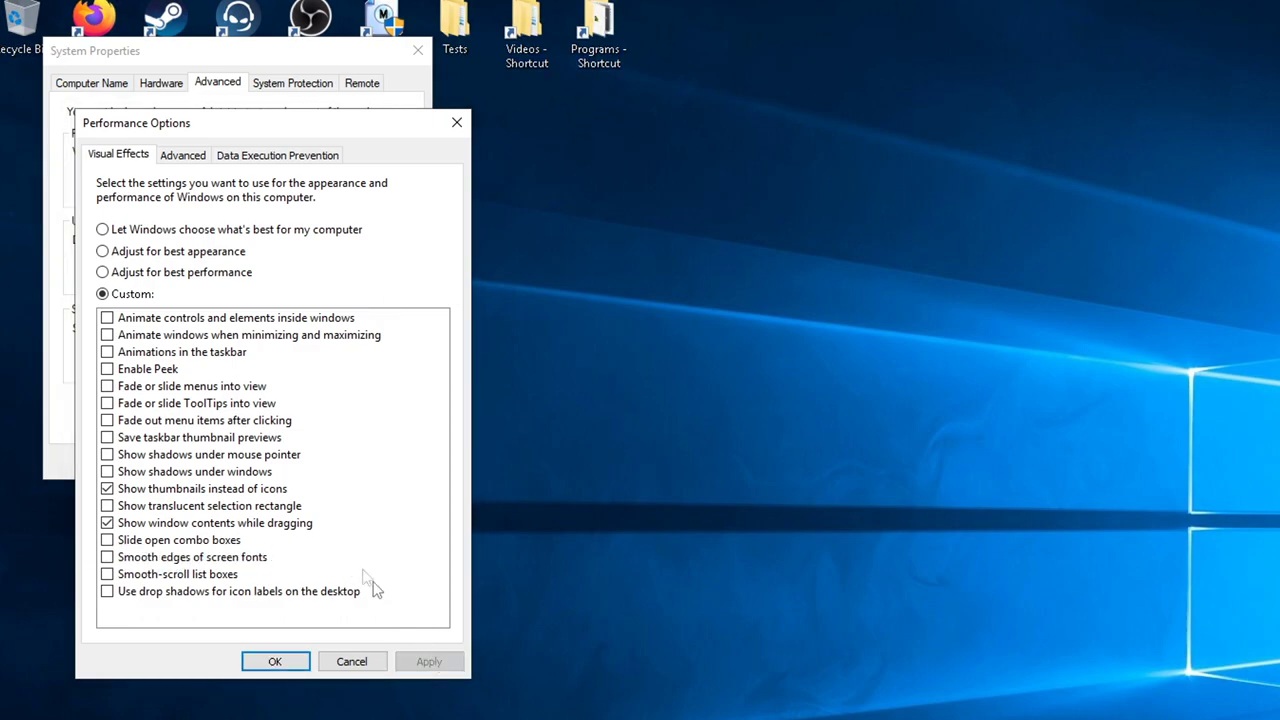
- Turn off automatic paging file management in the virtual memory settings and set drive C: to no paging file
left_click(190, 158)
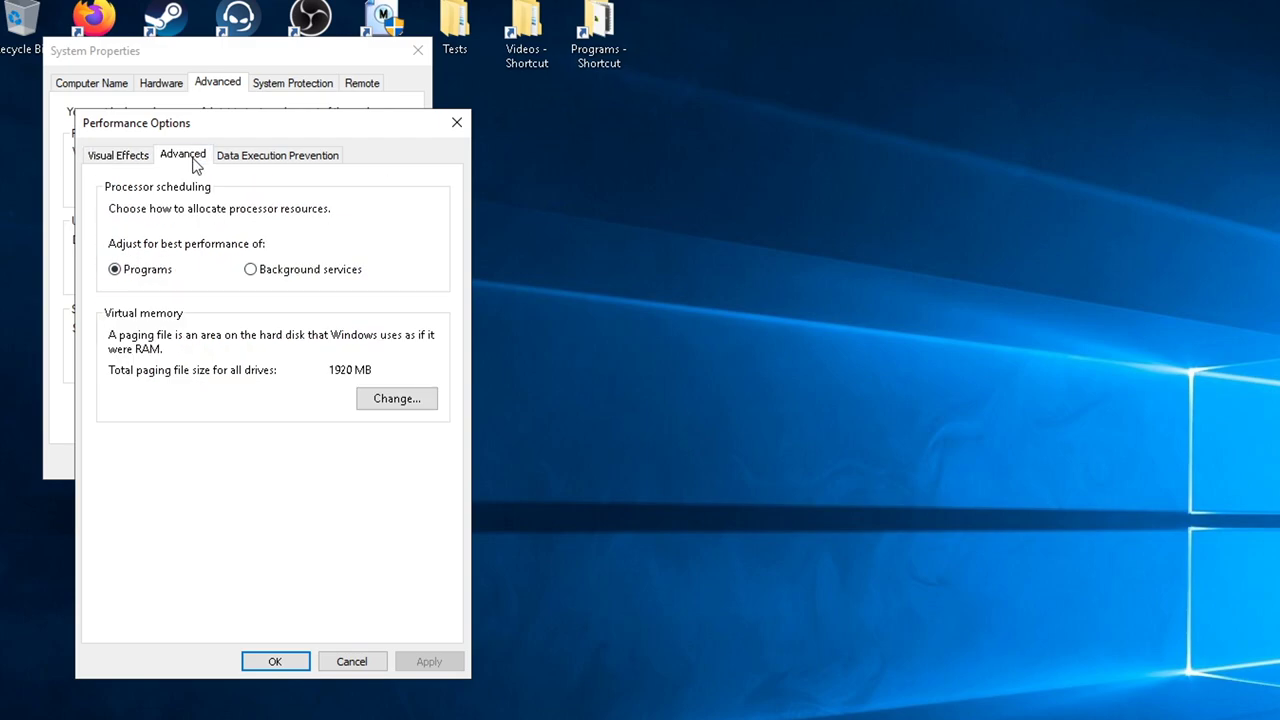
left_click(381, 403)
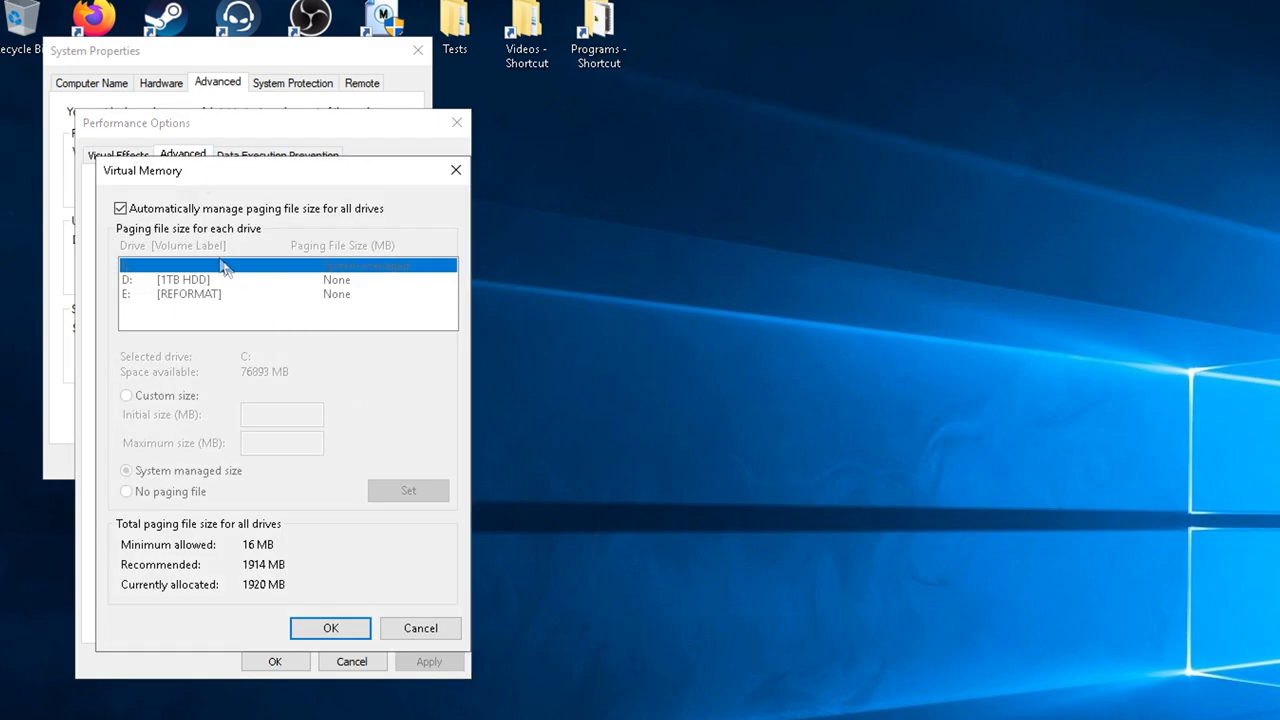
left_click(145, 212)
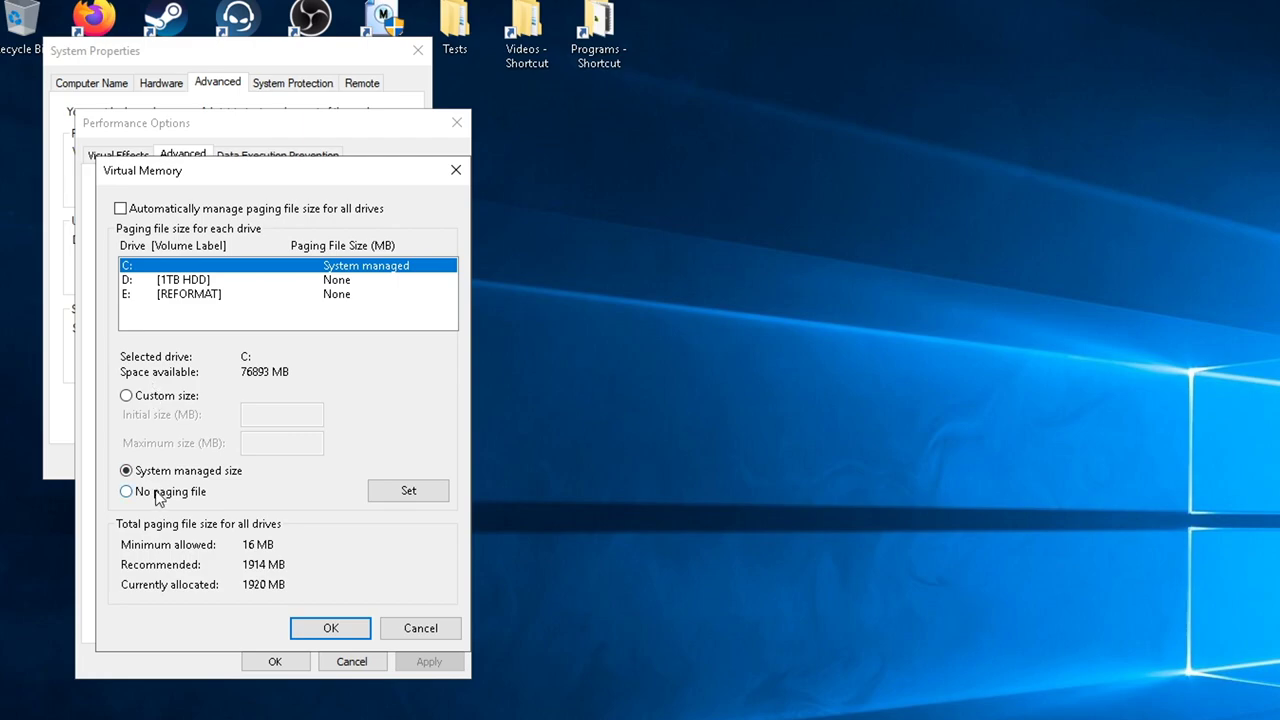
left_click(405, 490)
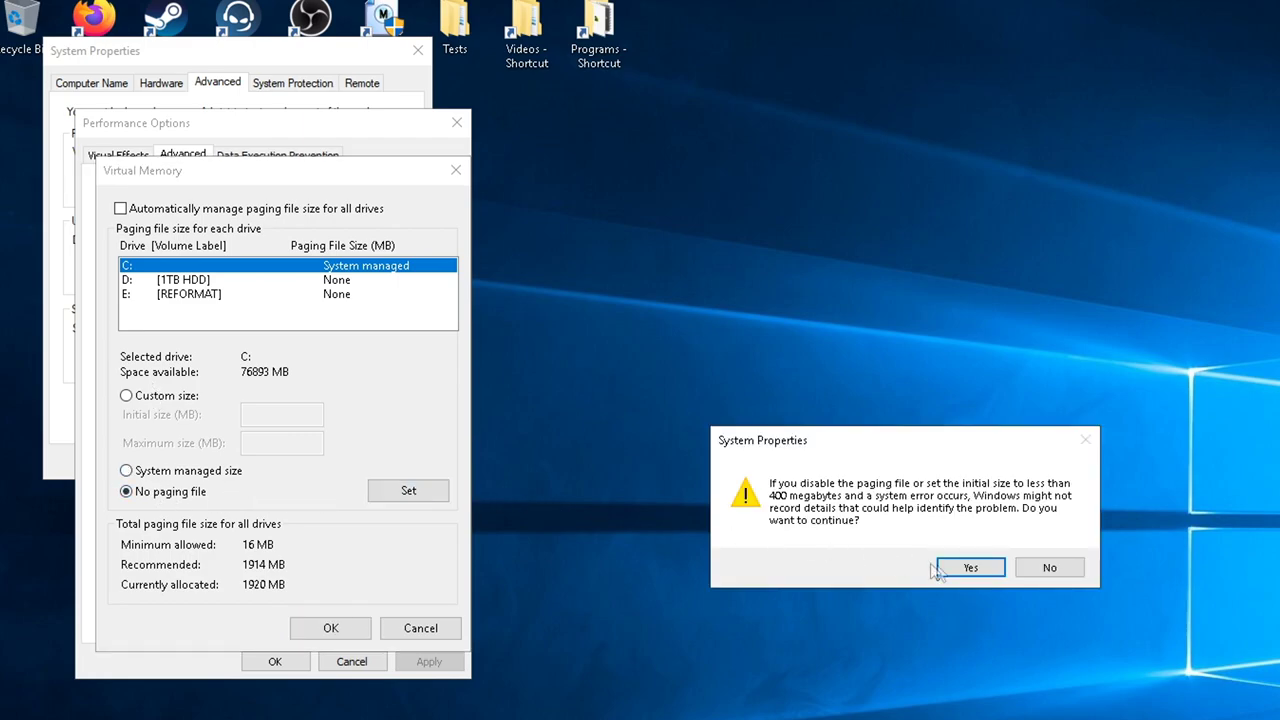
left_click(968, 568)
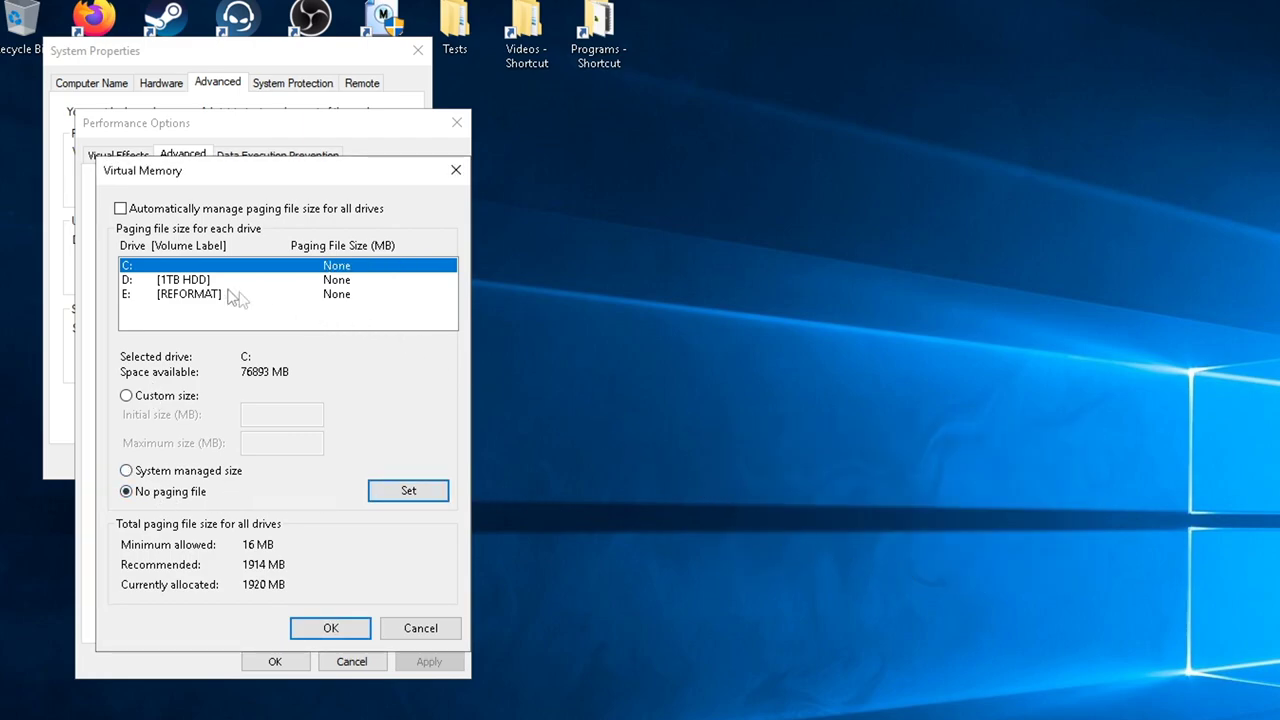
- Set the paging file on drive D: [1TB HDD] to system managed size and confirm the virtual memory and performance settings
left_click(195, 281)
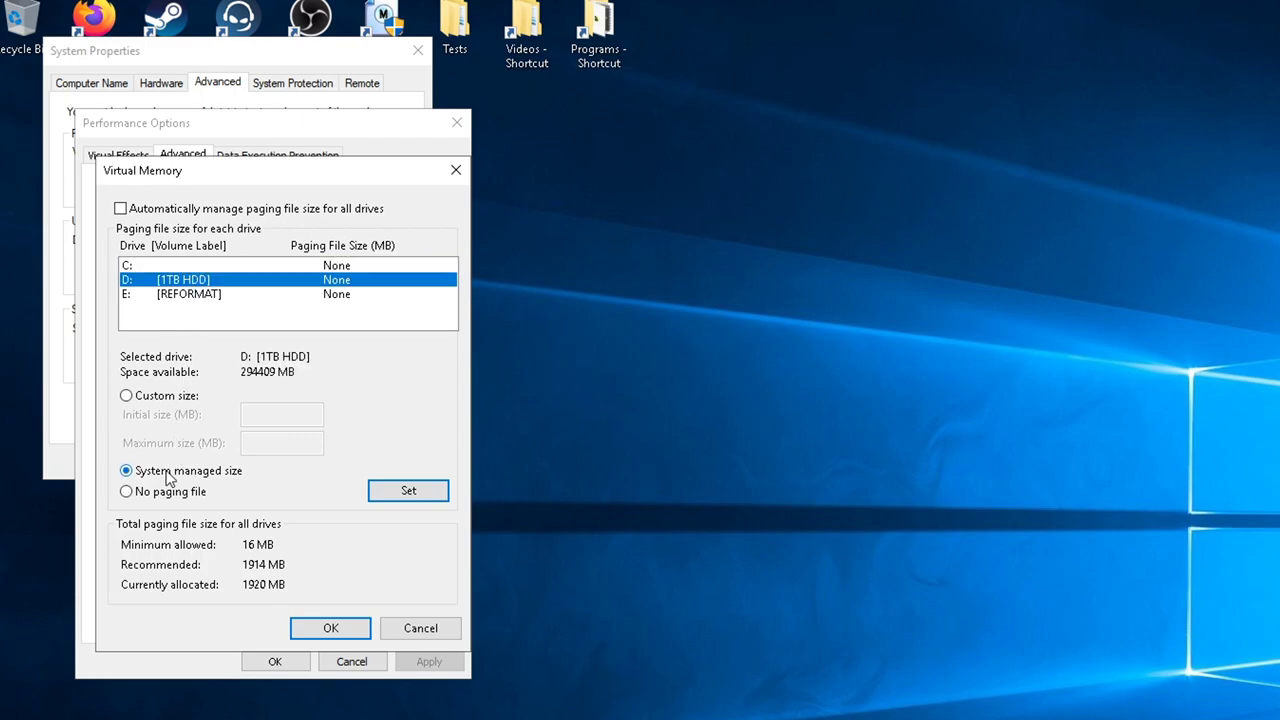
left_click(406, 494)
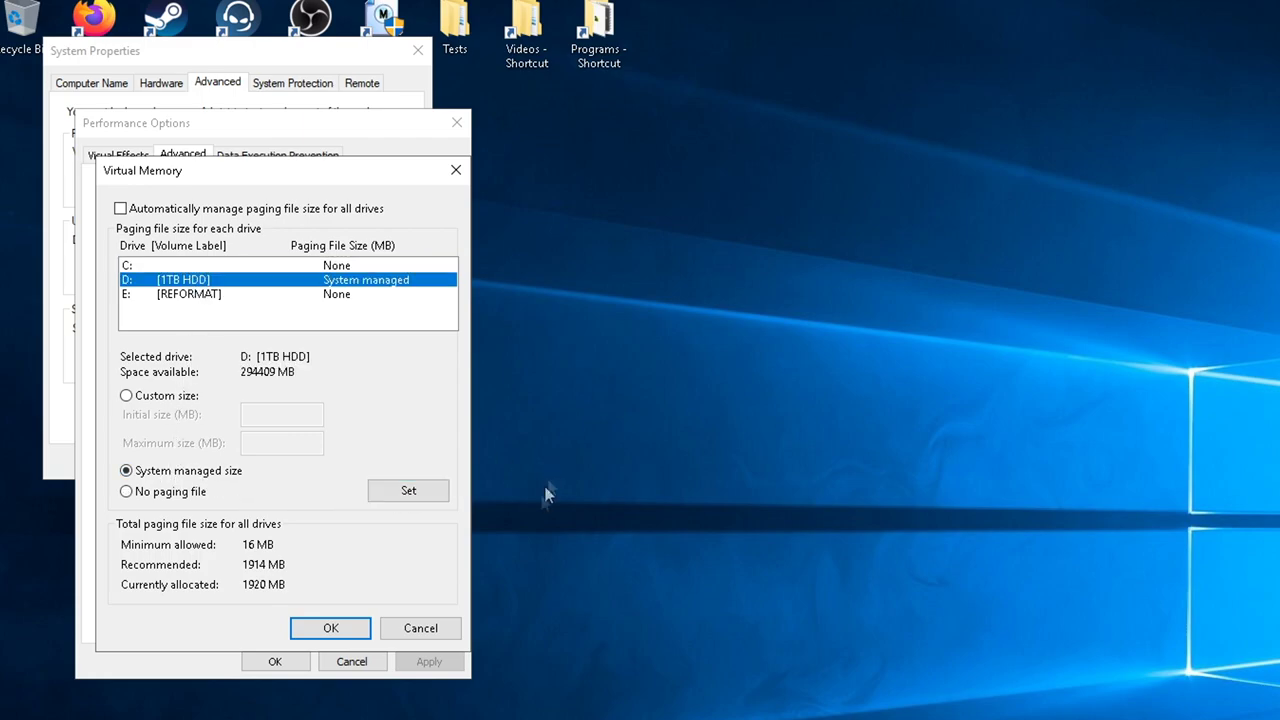
left_click(331, 630)
left_click(965, 558)
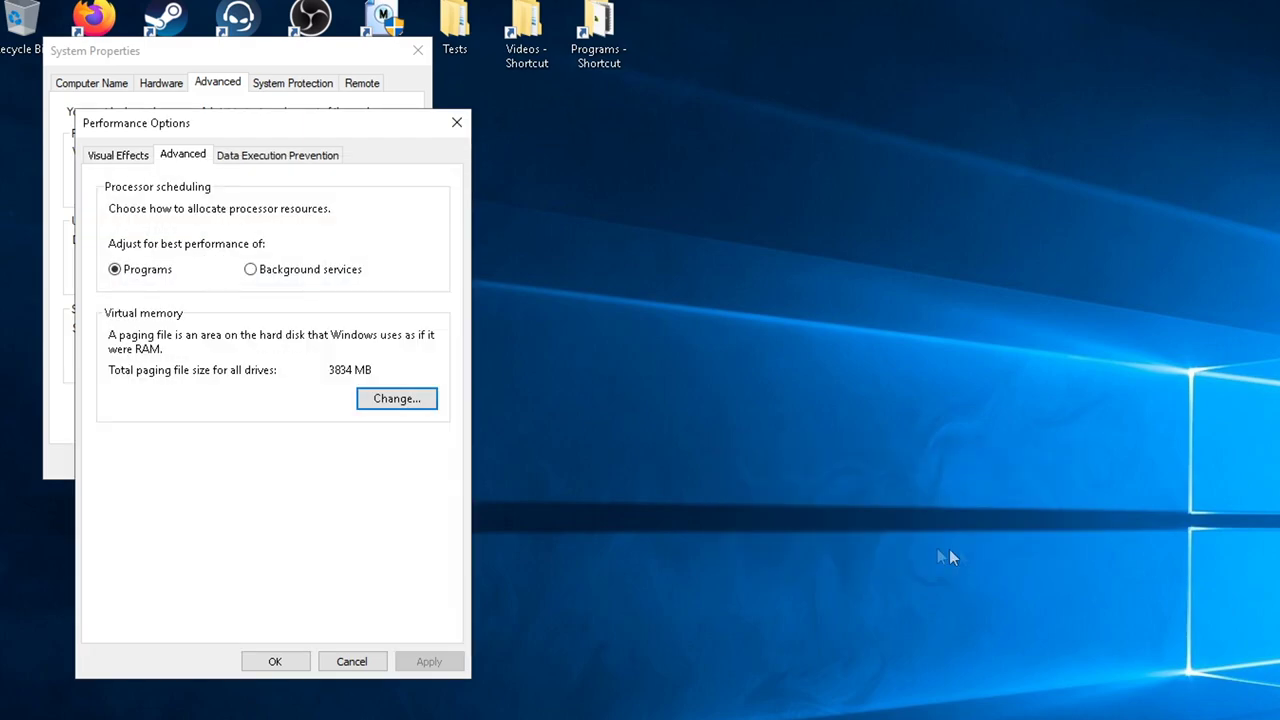
left_click(275, 652)
- Disable system protection for Local Disk (C:), delete all its restore points and apply the change
left_click(290, 88)
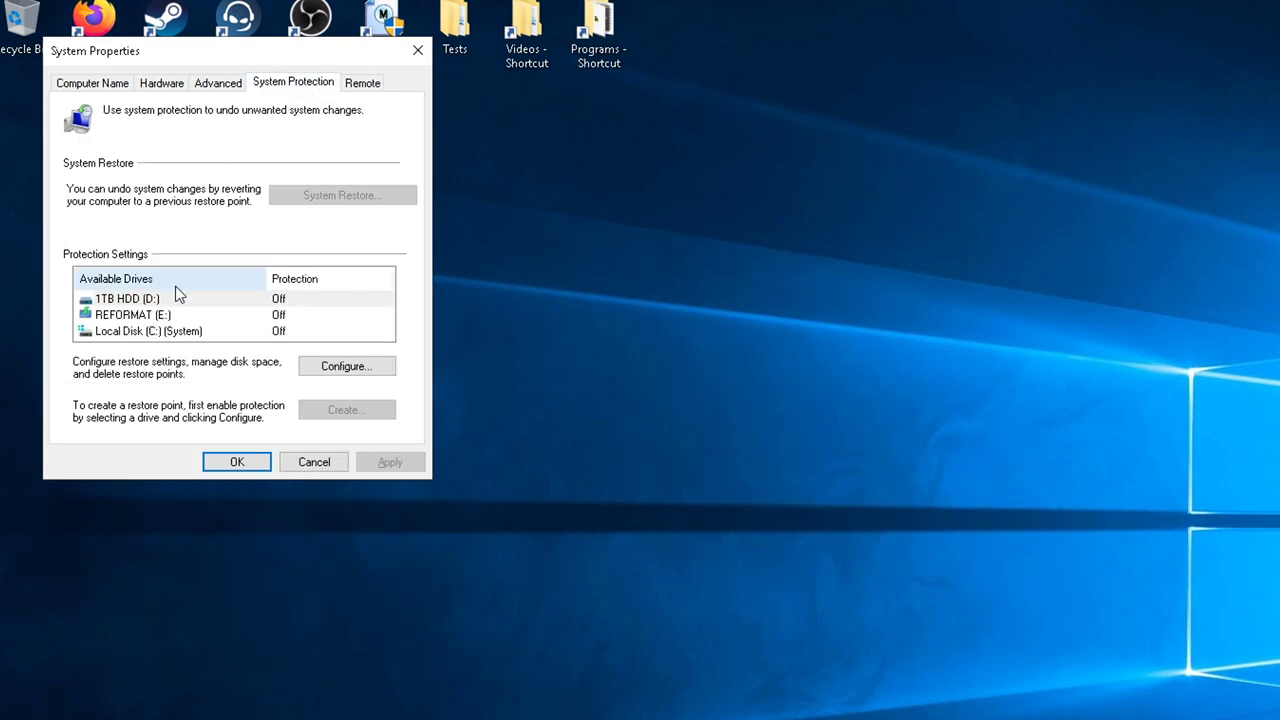
left_click(150, 333)
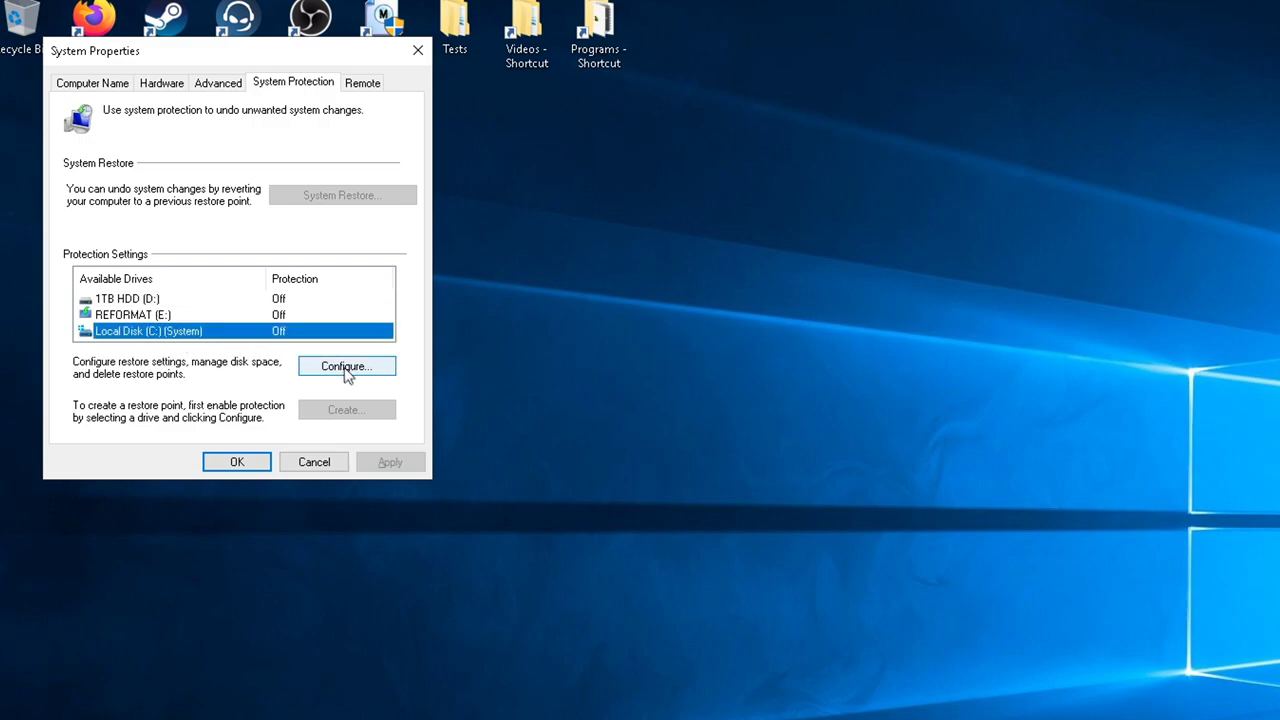
left_click(346, 368)
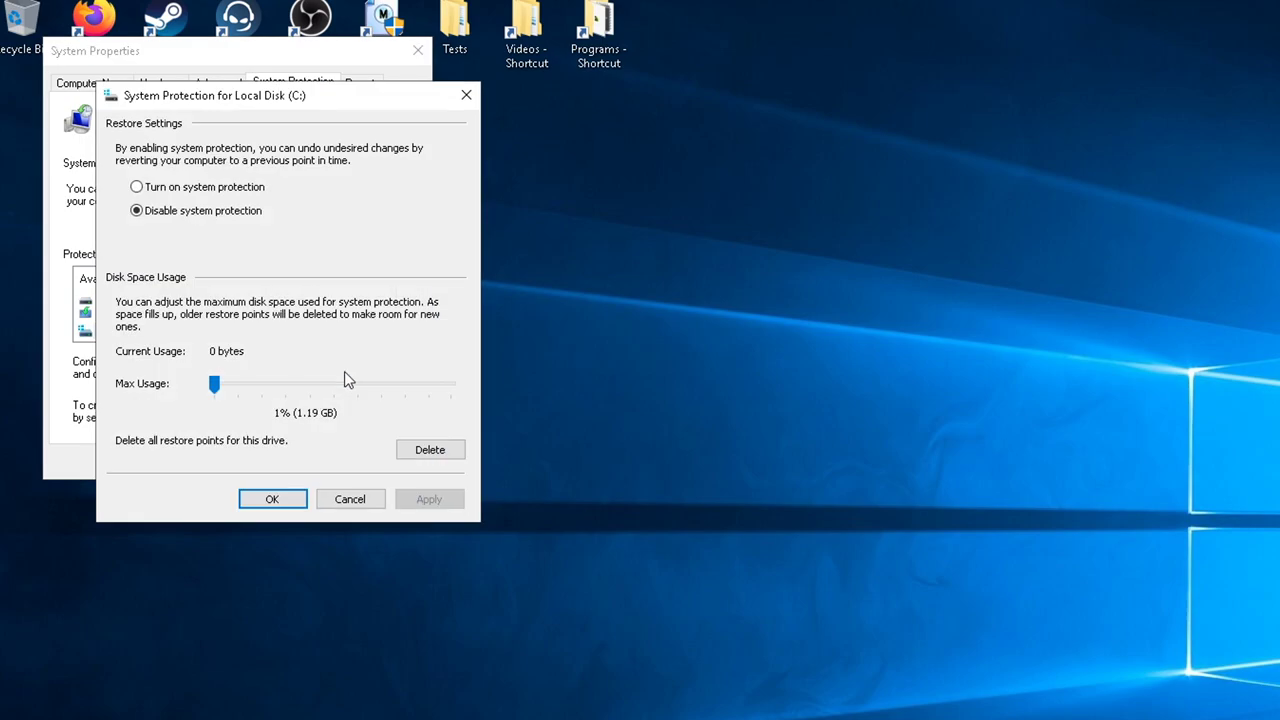
left_click(174, 214)
left_click(416, 446)
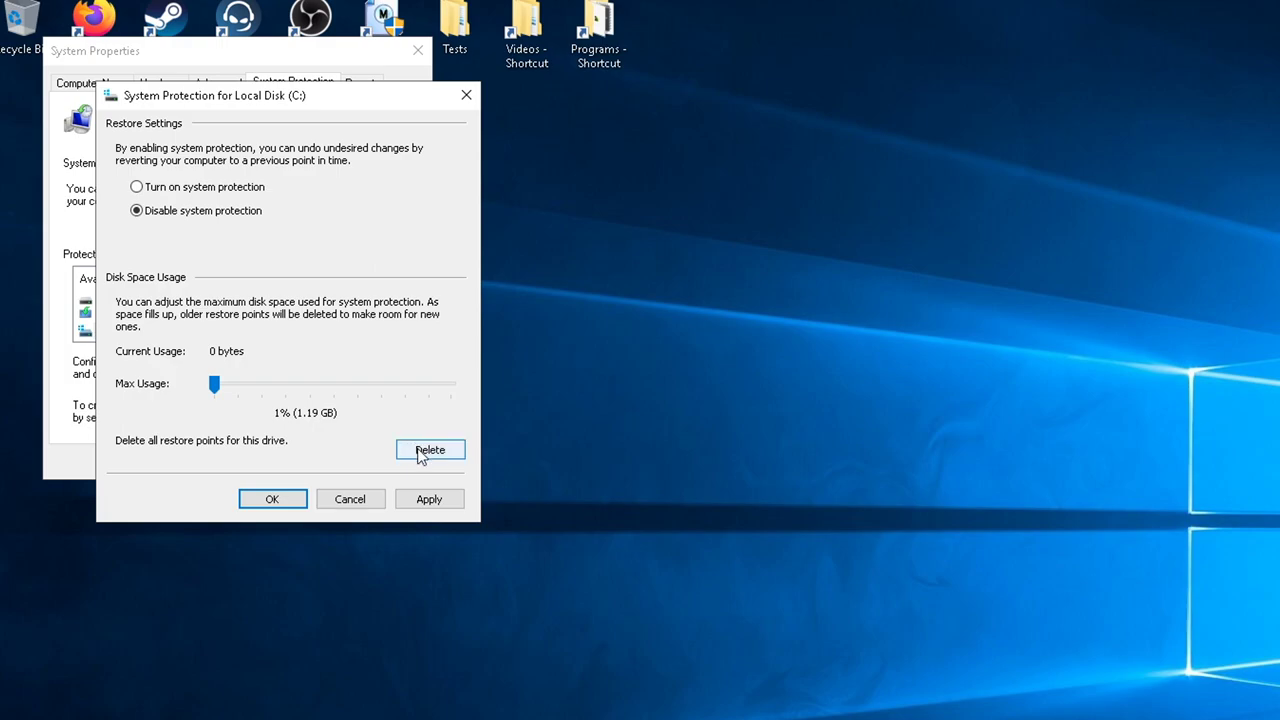
left_click(391, 338)
left_click(408, 311)
left_click(445, 500)
left_click(290, 497)
- Disallow Remote Assistance connections and remote desktop connections to this computer, apply the changes and close System Properties
left_click(362, 86)
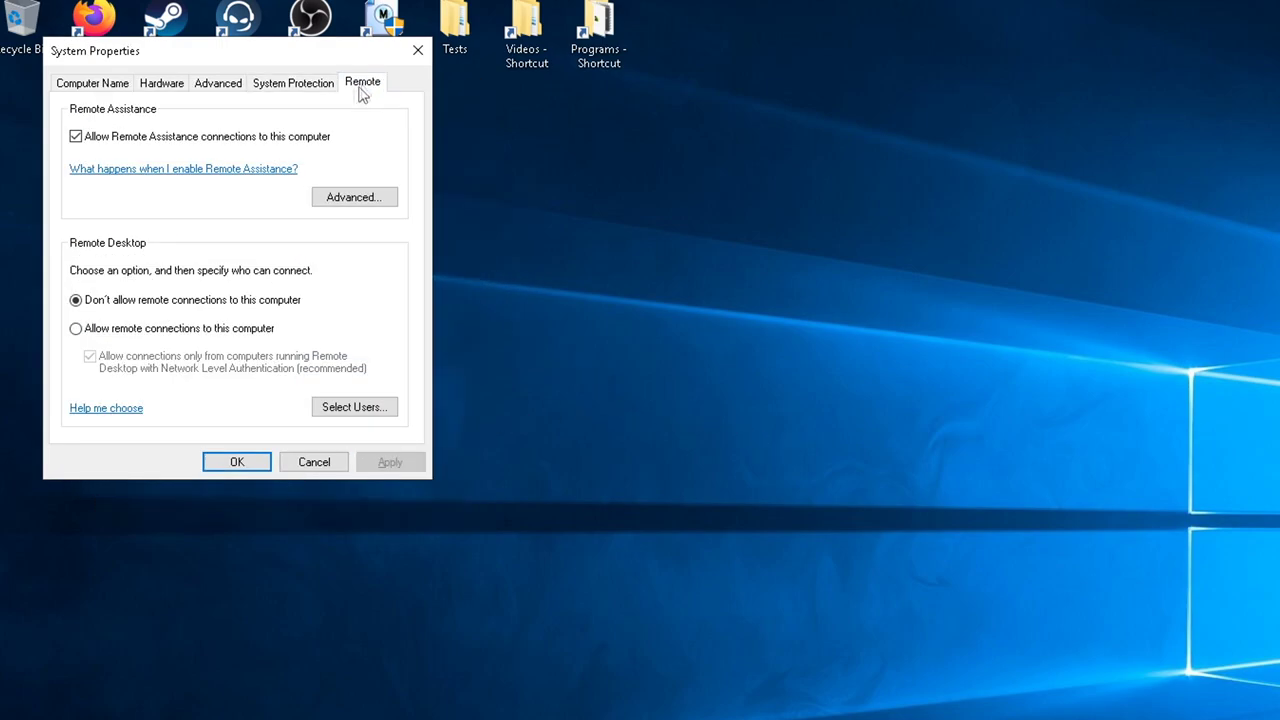
left_click(185, 140)
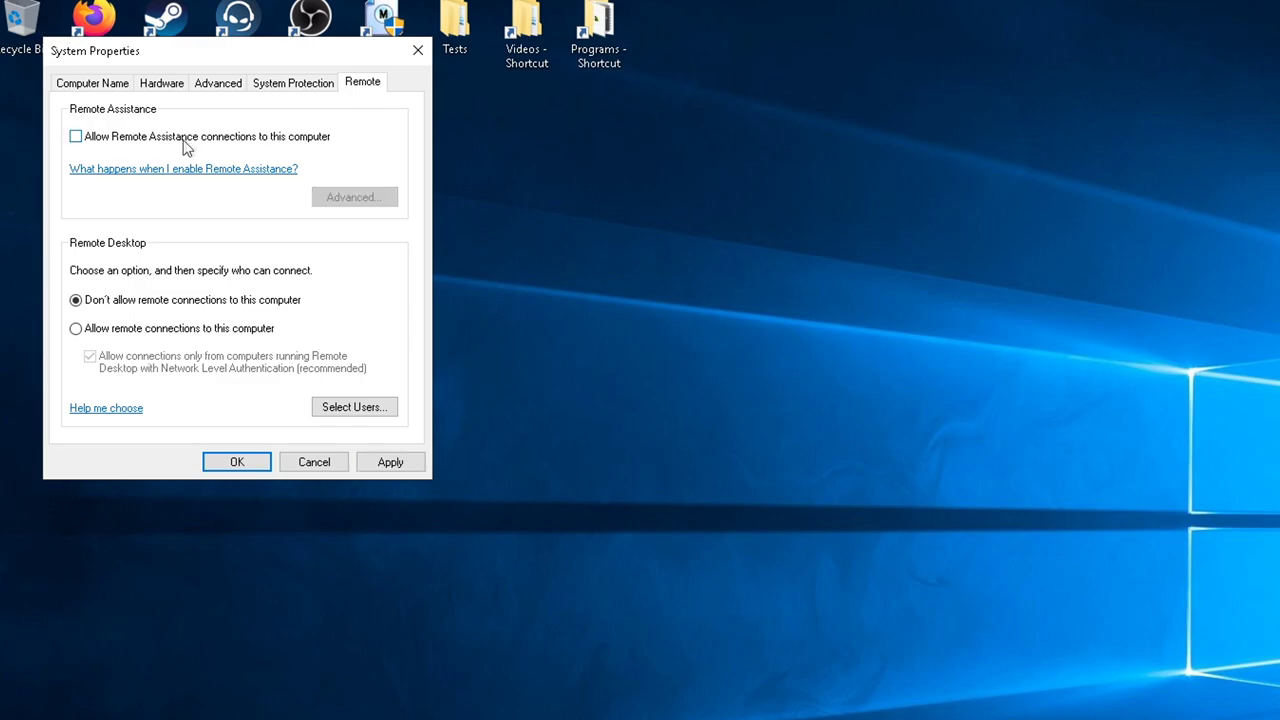
left_click(97, 332)
left_click(373, 464)
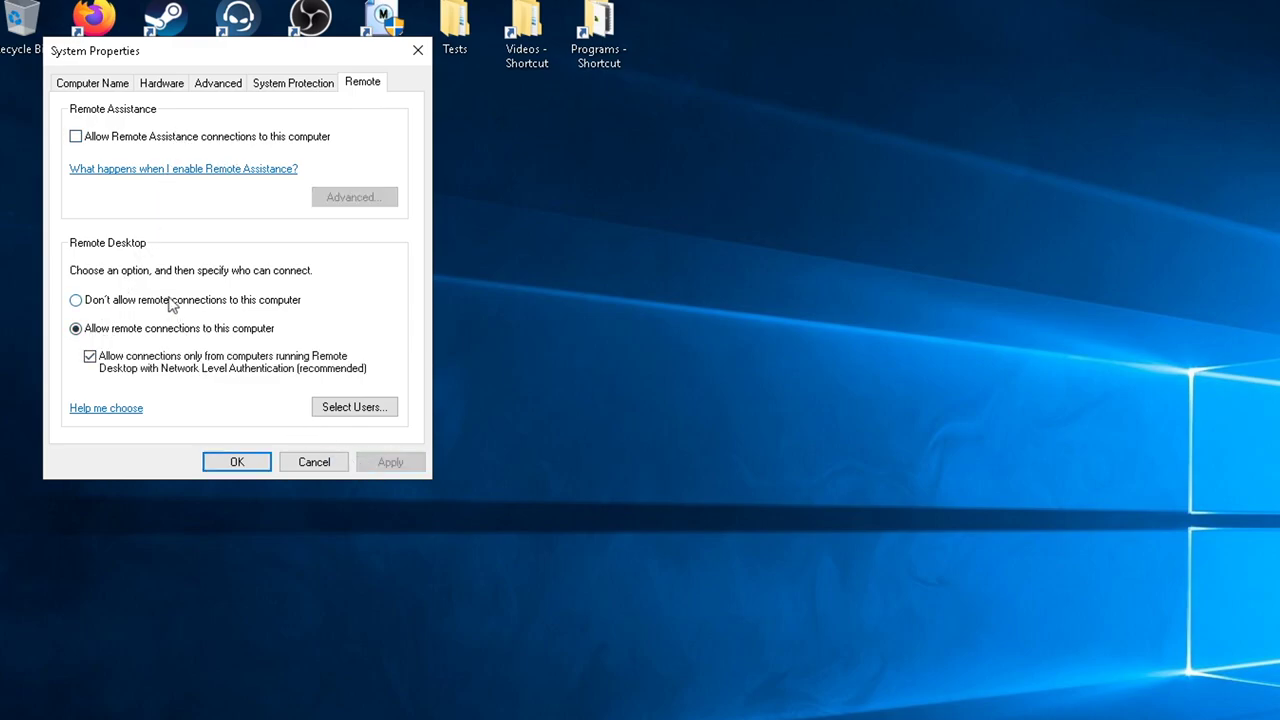
left_click(172, 303)
left_click(403, 461)
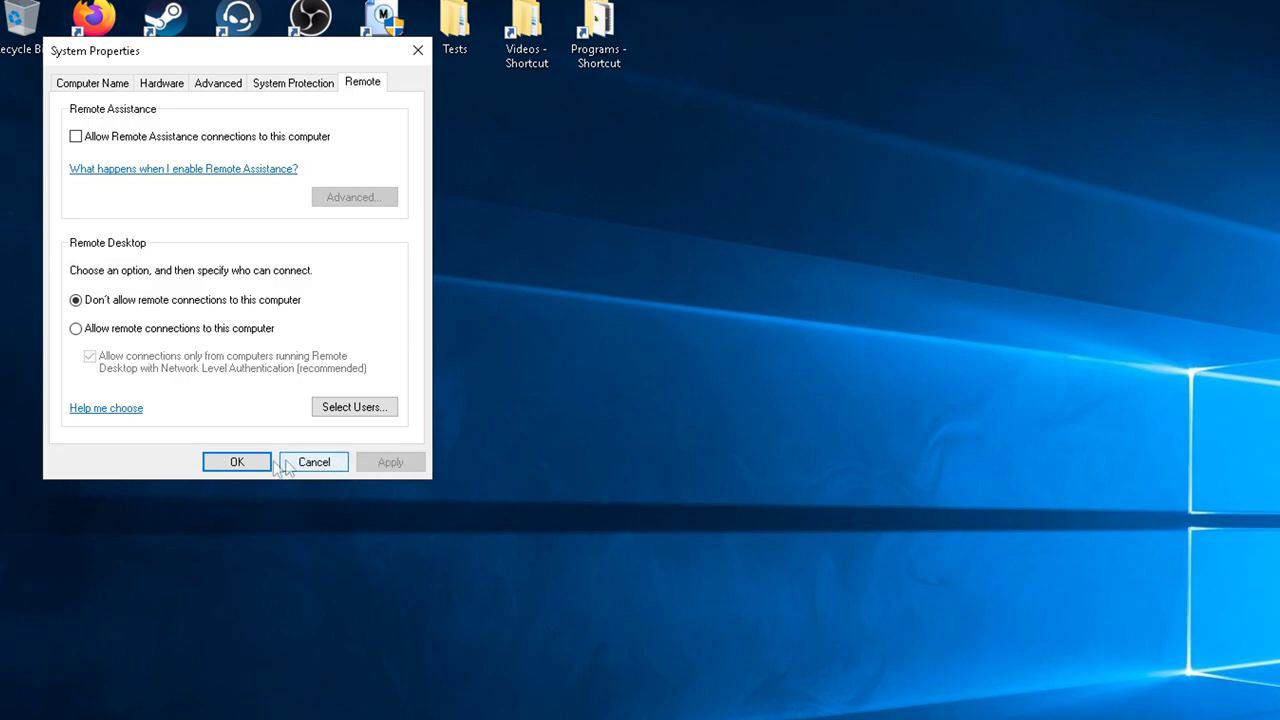
left_click(237, 462)
left_click_drag(594, 293, 549, 336)
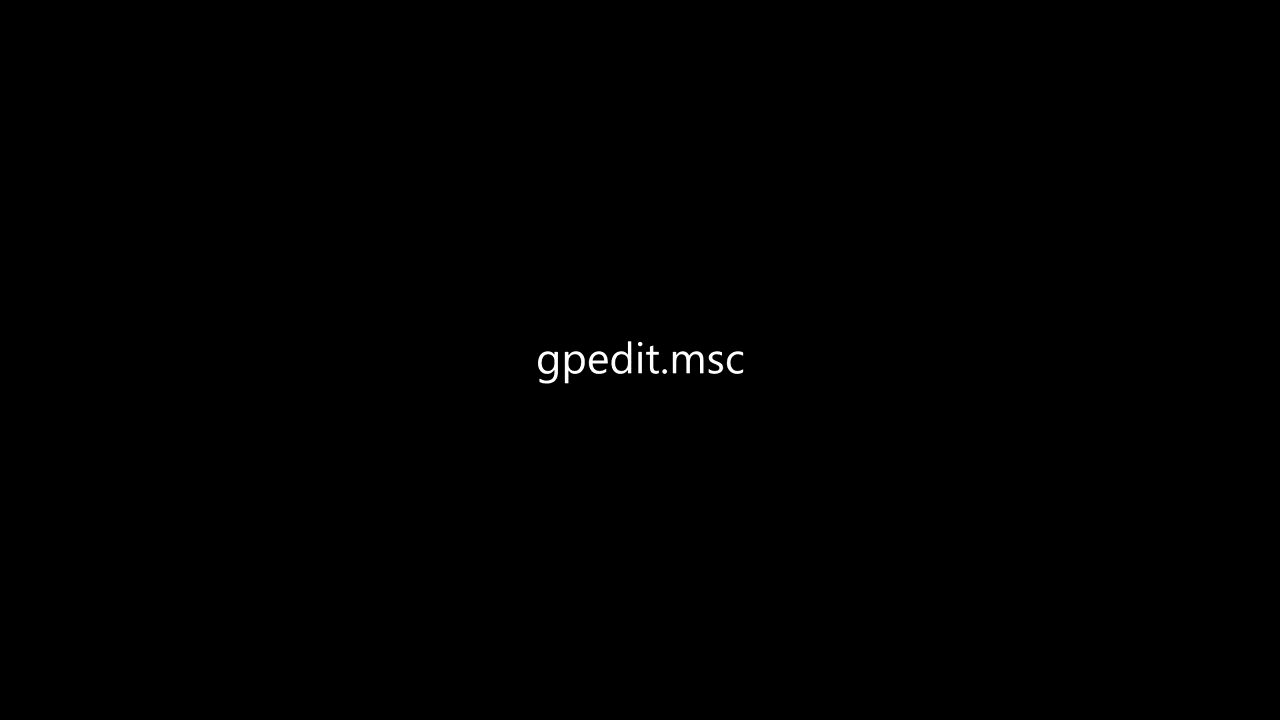
- Search for gpedit.msc and open the Local Group Policy Editor
left_click(30, 698)
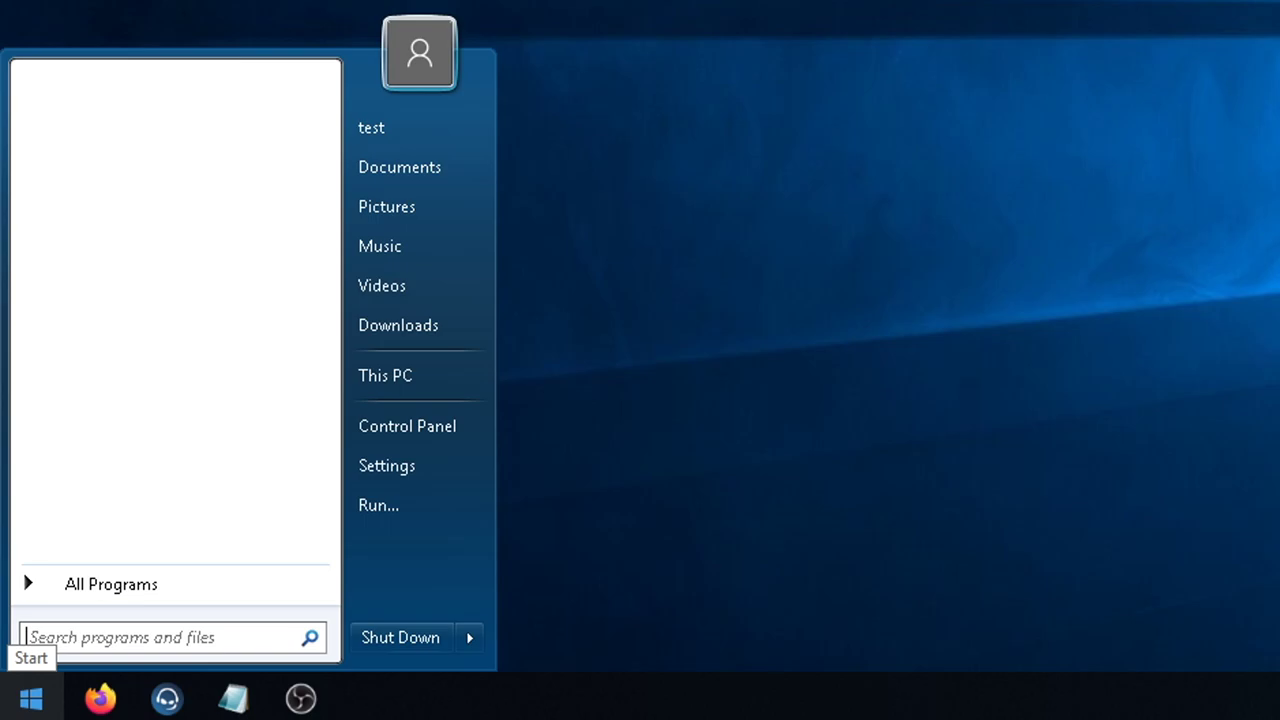
type("gpedit.msc")
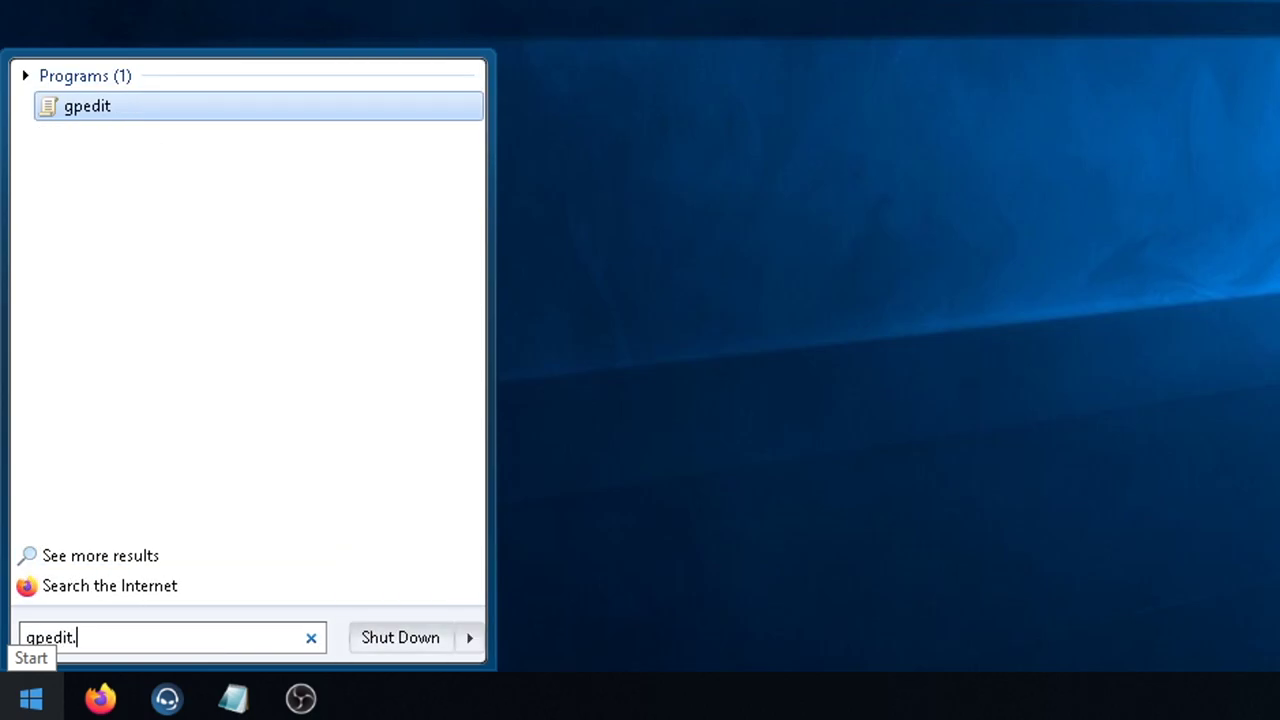
right_click(70, 103)
left_click(136, 119)
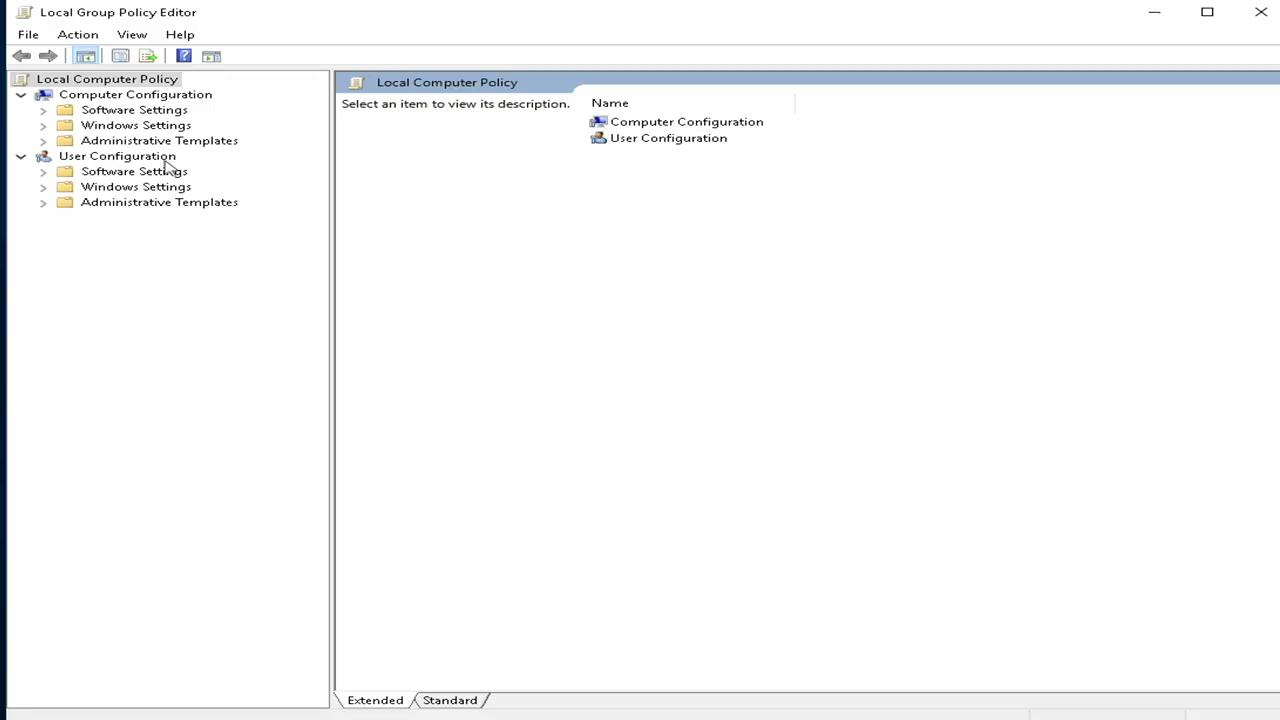
- Disable the "Continue experiences on this device" policy under Computer Configuration > Administrative Templates > System > Group Policy
left_click(44, 141)
left_click(65, 236)
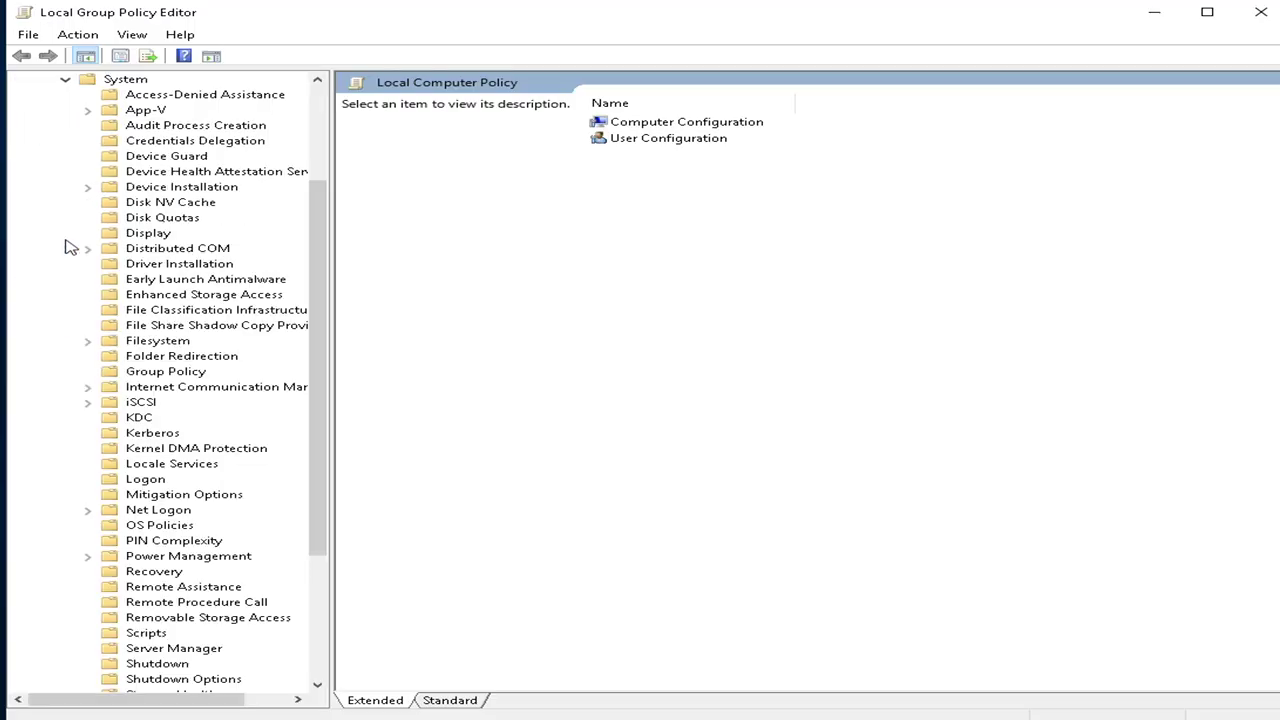
left_click(204, 294)
left_click(166, 371)
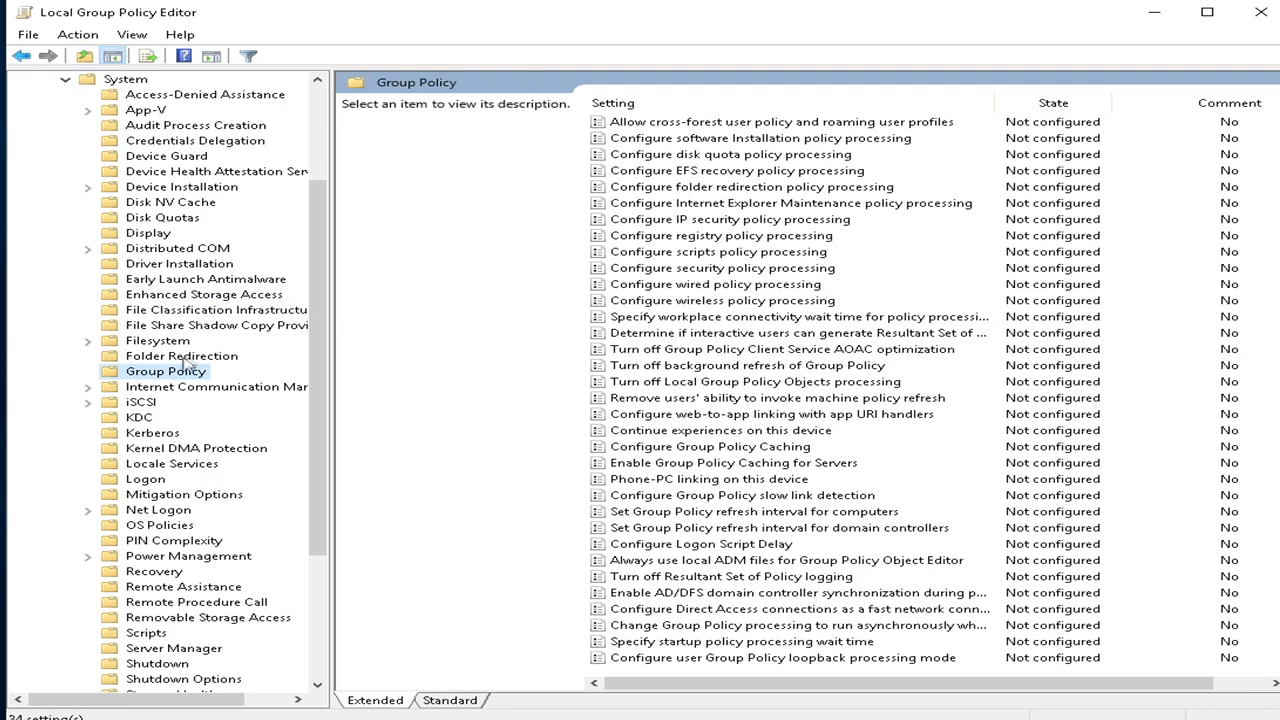
left_click(740, 170)
left_click(758, 429)
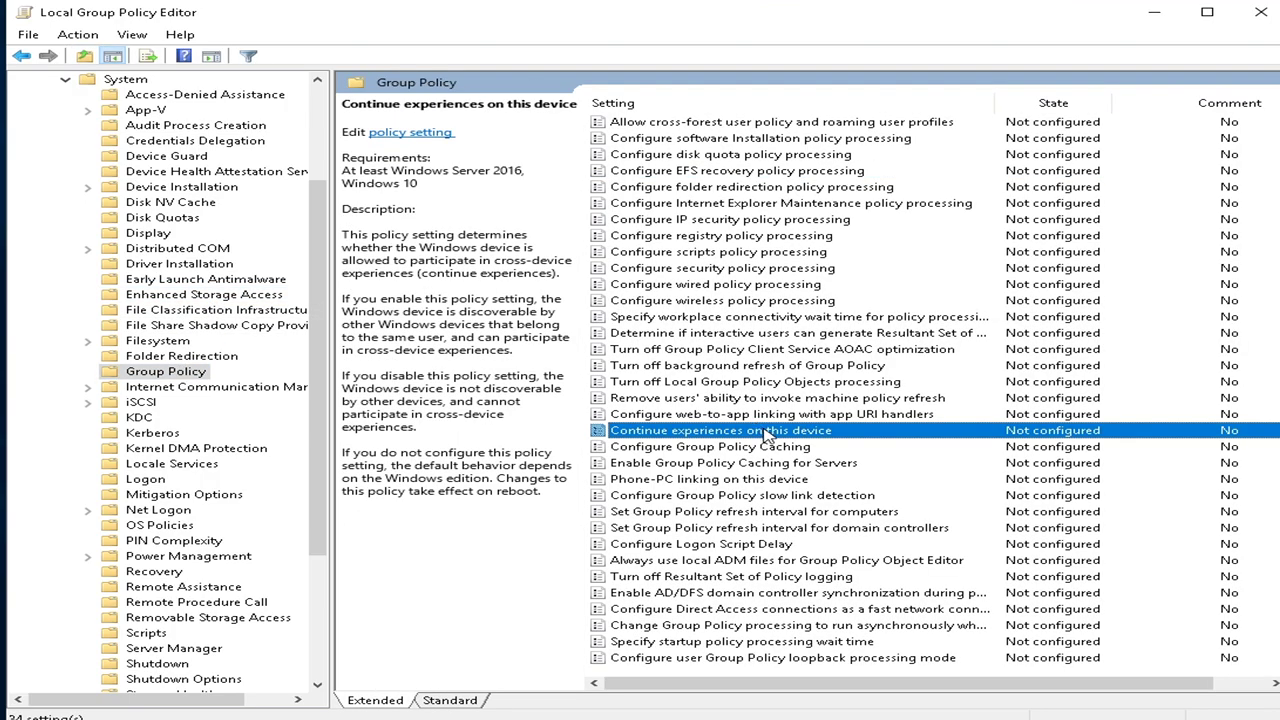
double_click(765, 431)
left_click(145, 120)
left_click(830, 510)
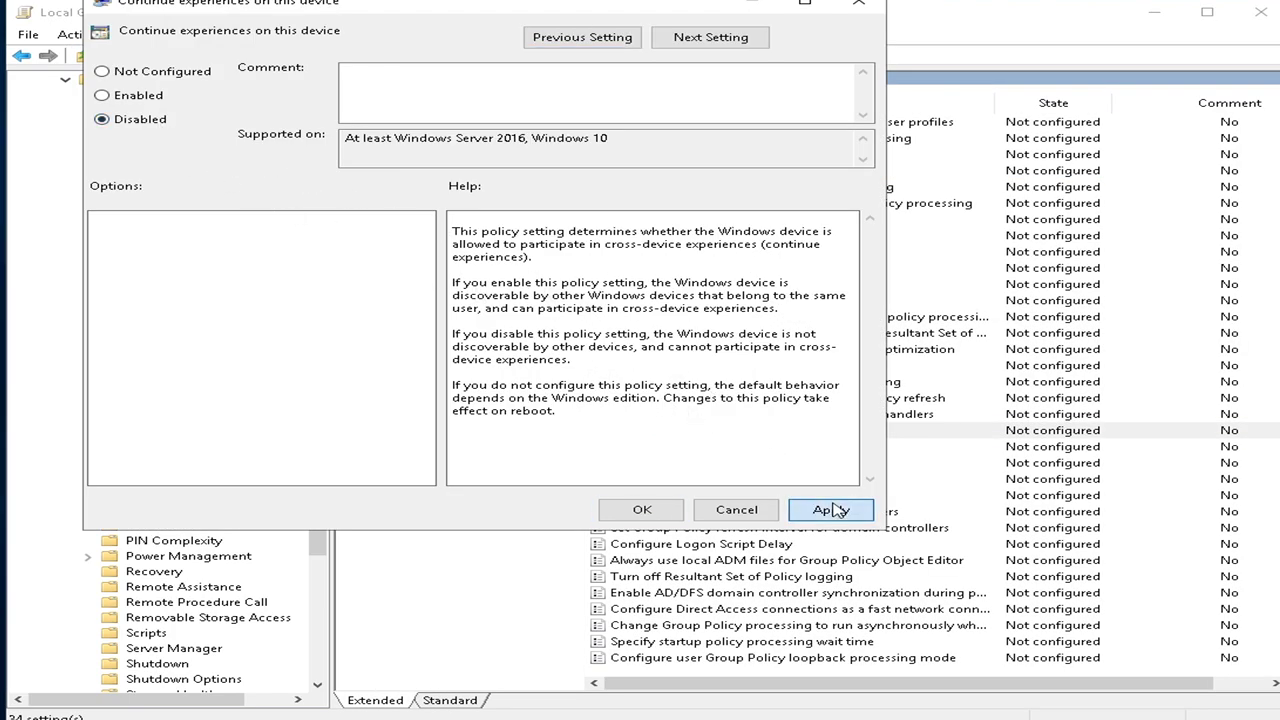
left_click(642, 510)
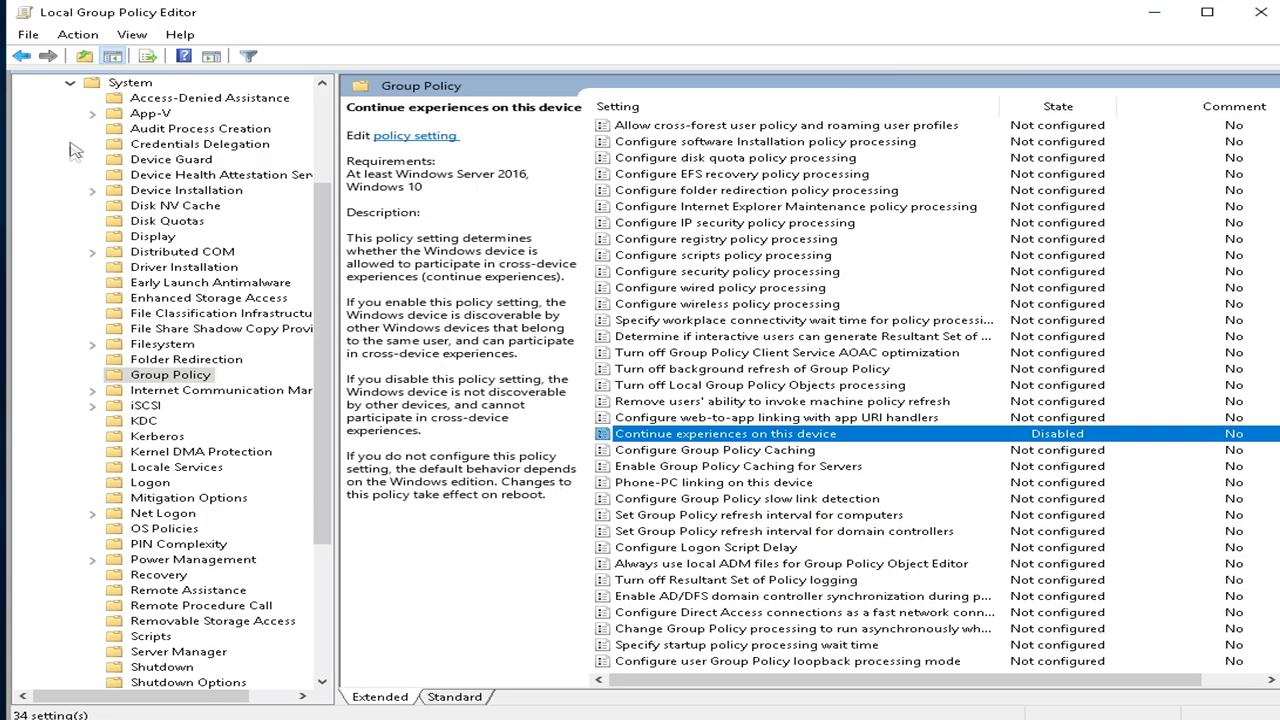
- Enable the "Turn off notifications network usage" policy under Start Menu and Taskbar > Notifications in the computer's Administrative Templates
scroll(72, 150, "up", 3)
left_click(71, 233)
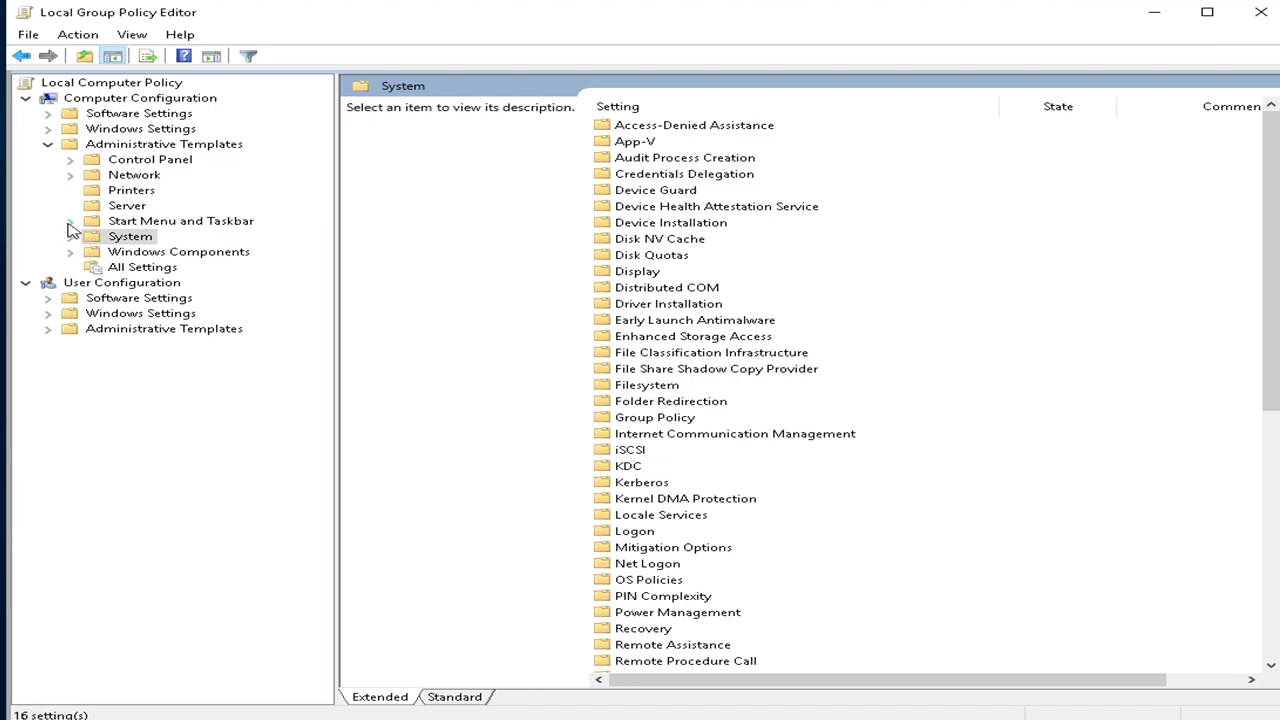
left_click(70, 222)
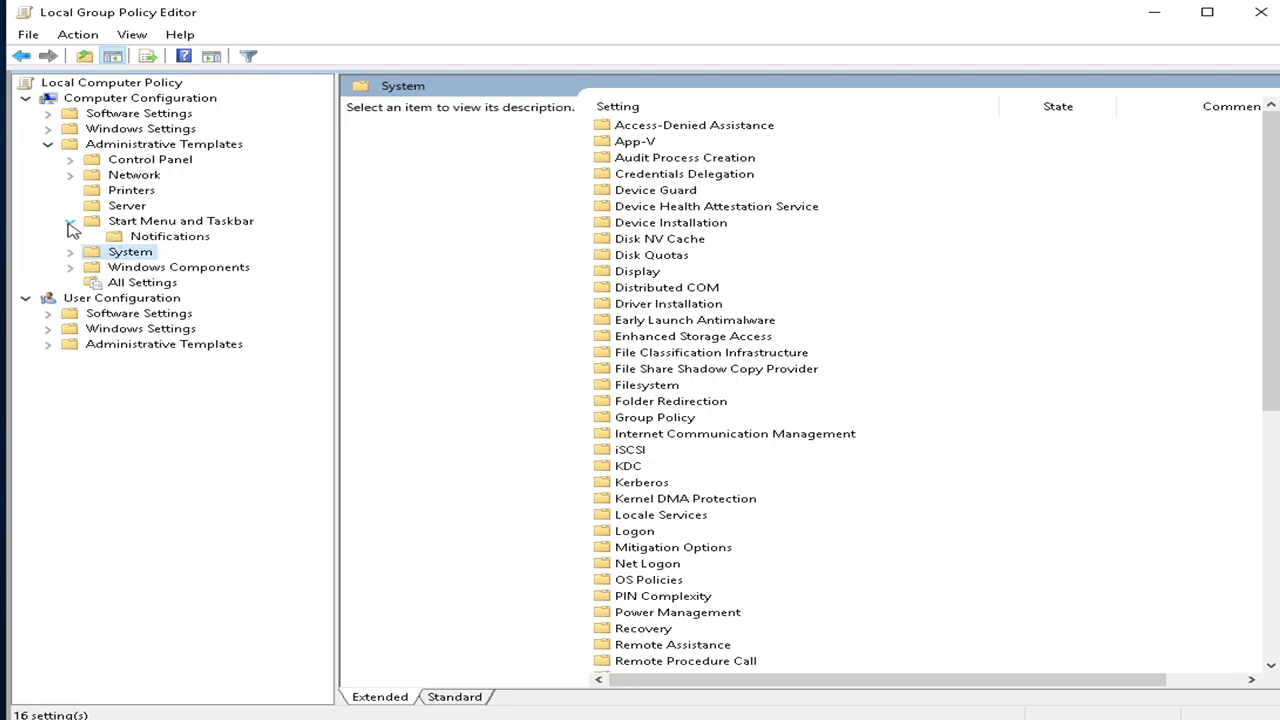
left_click(152, 238)
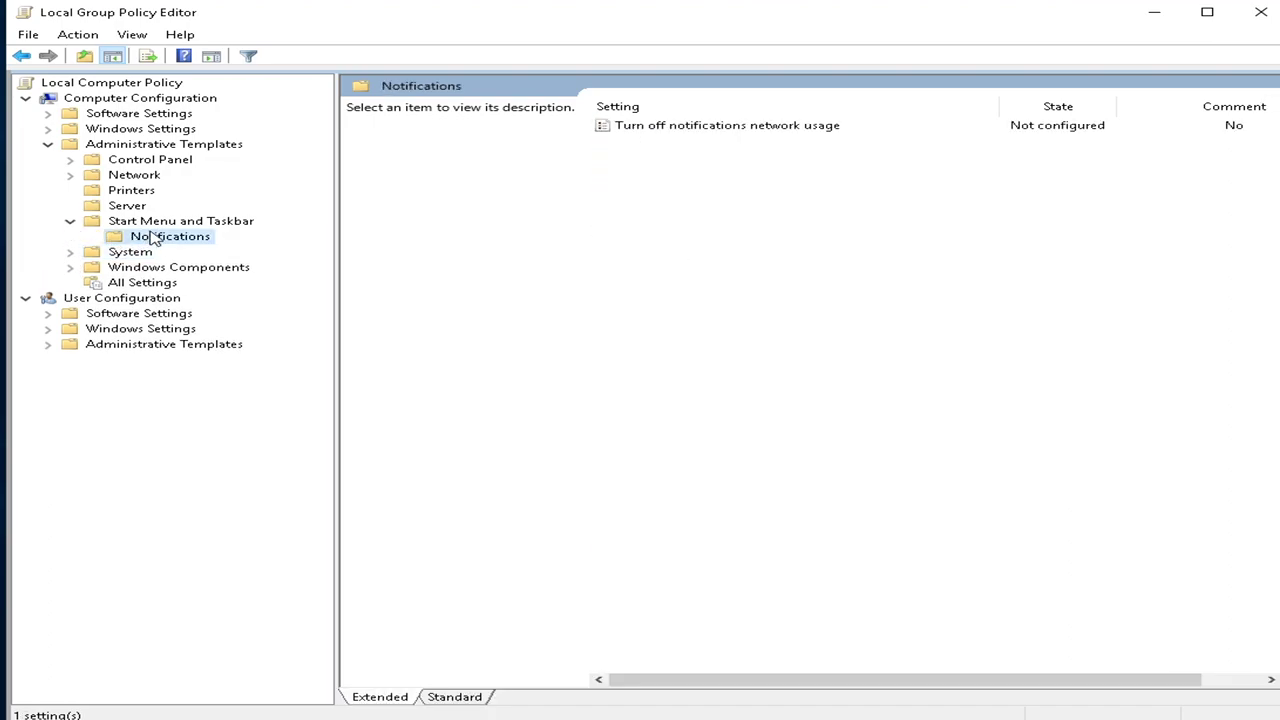
double_click(820, 128)
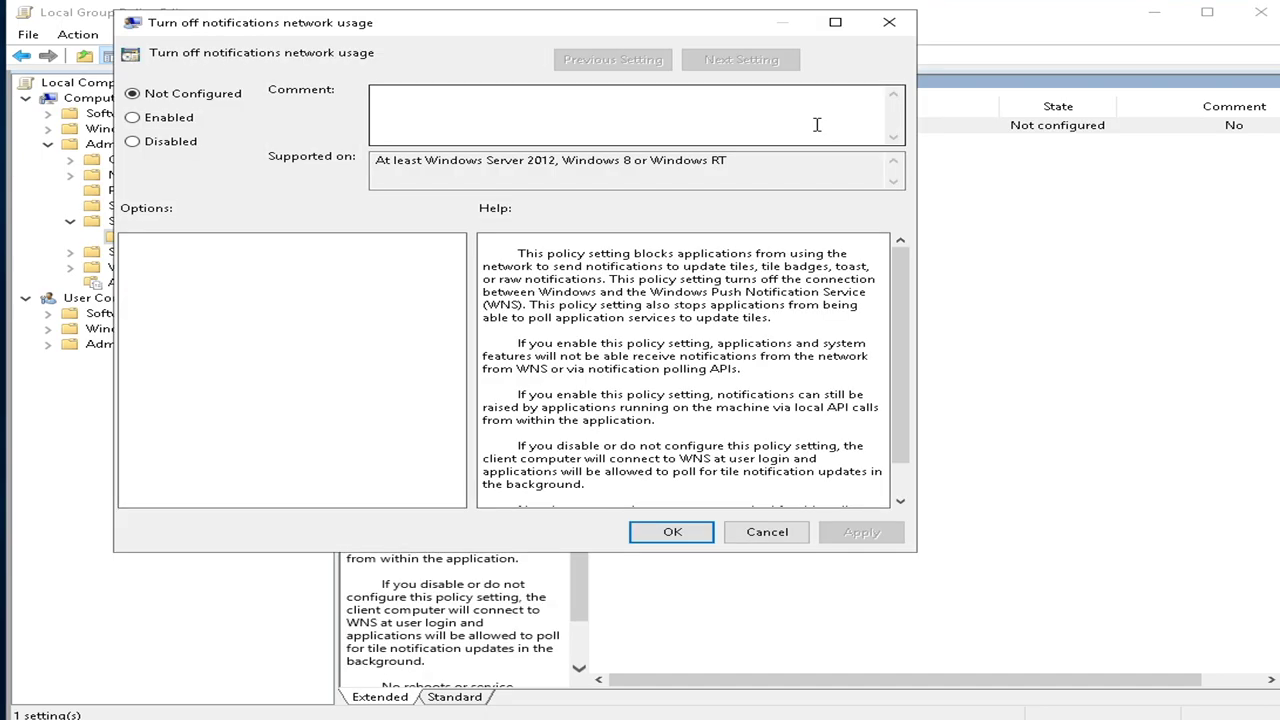
left_click(172, 118)
left_click(848, 534)
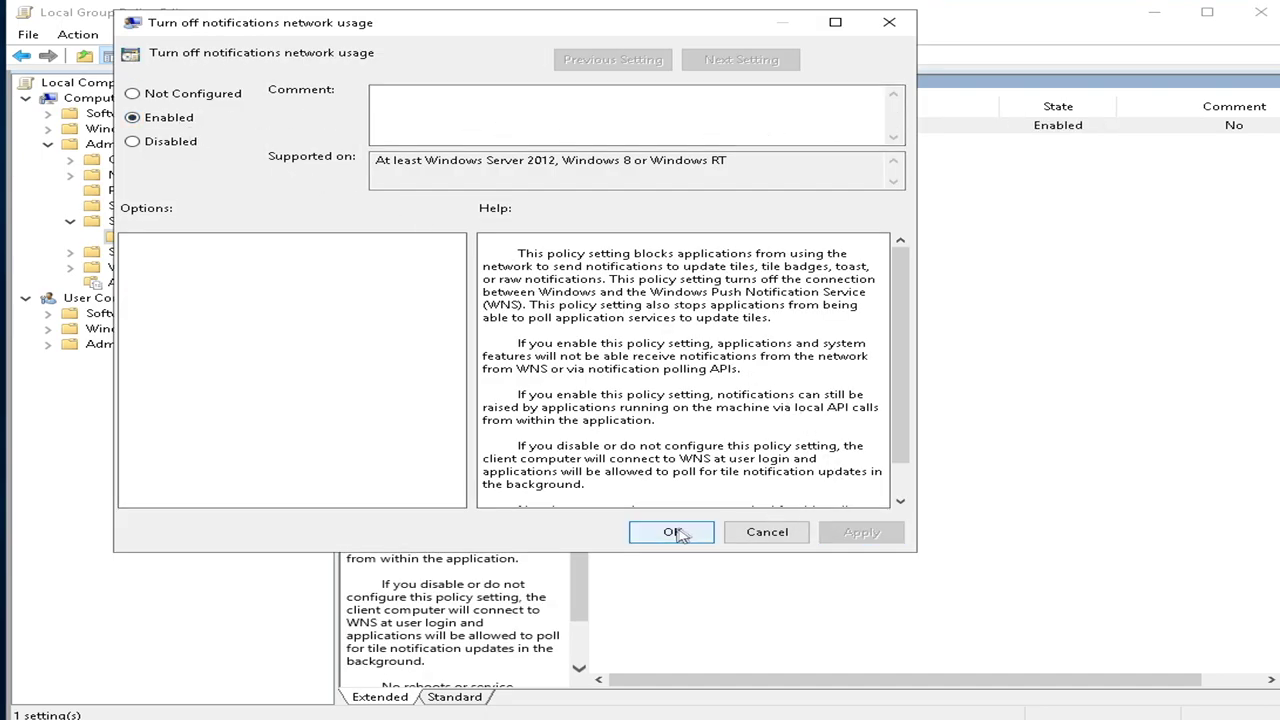
left_click(672, 532)
- Enable the "Disable Windows Error Reporting" policy under Windows Components > Windows Error Reporting in Computer Configuration
left_click(70, 221)
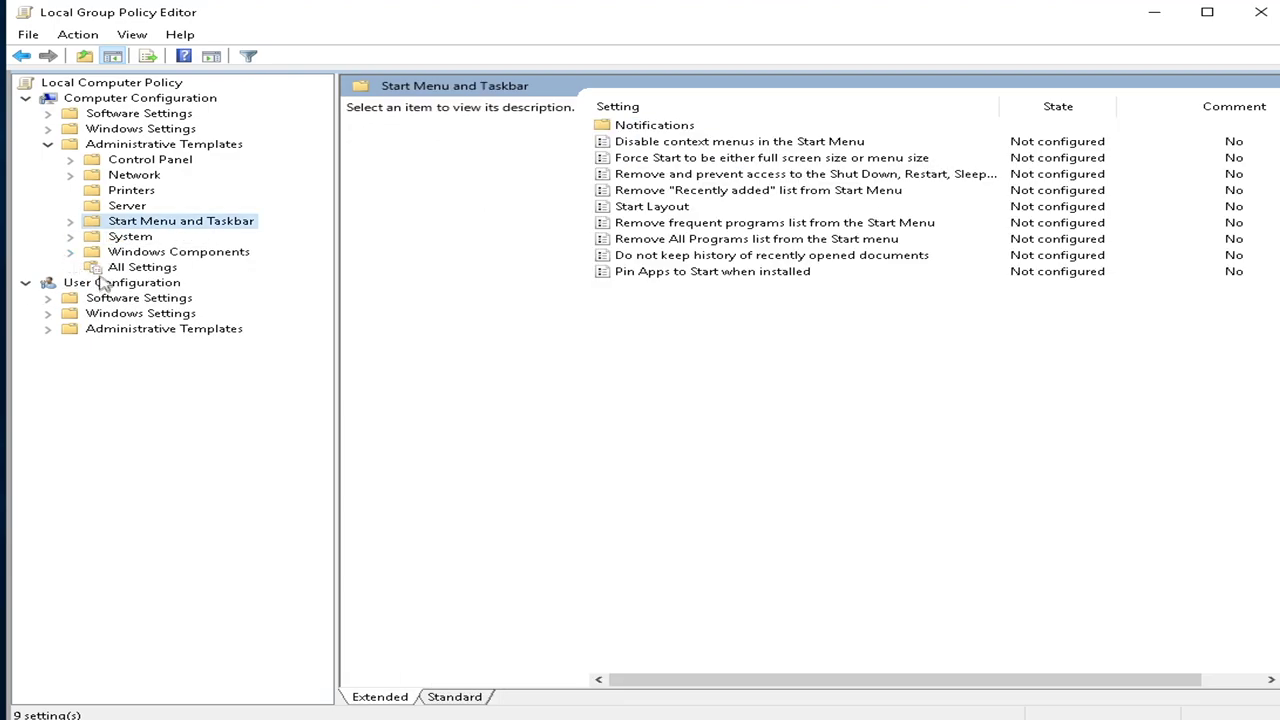
left_click(71, 253)
left_click(190, 328)
key("w")
scroll(251, 478, "down", 8)
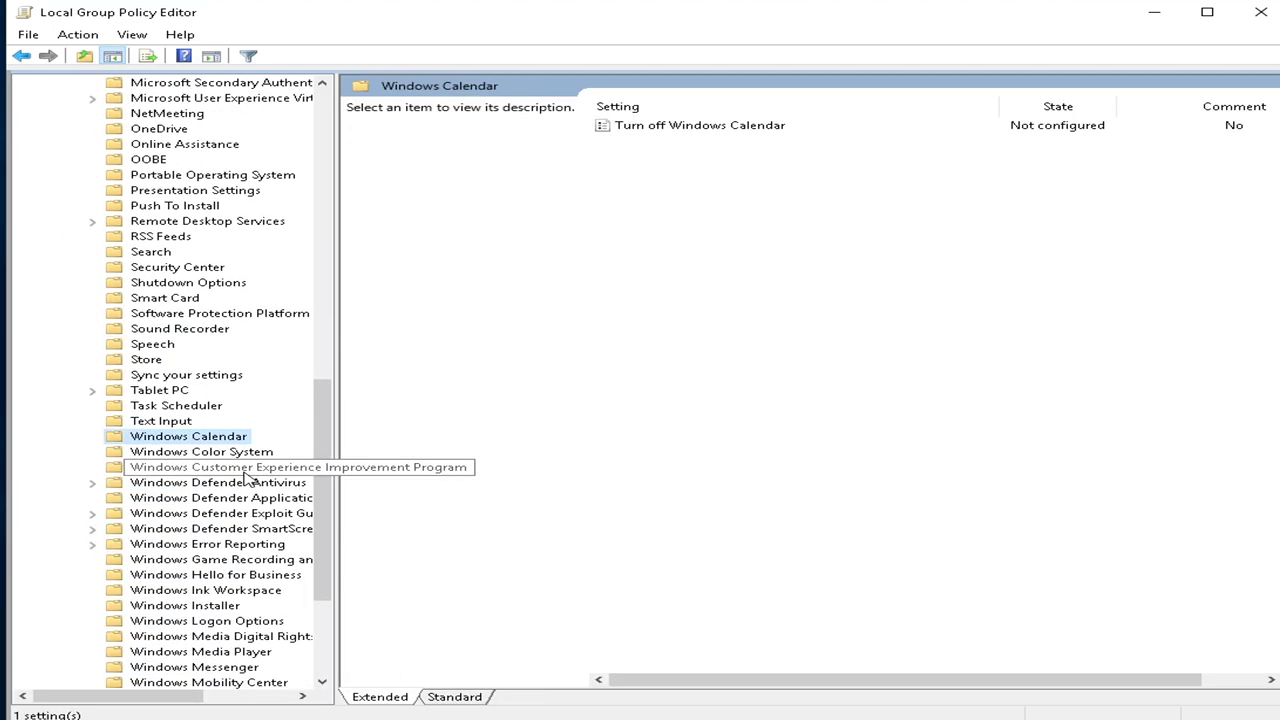
left_click(240, 405)
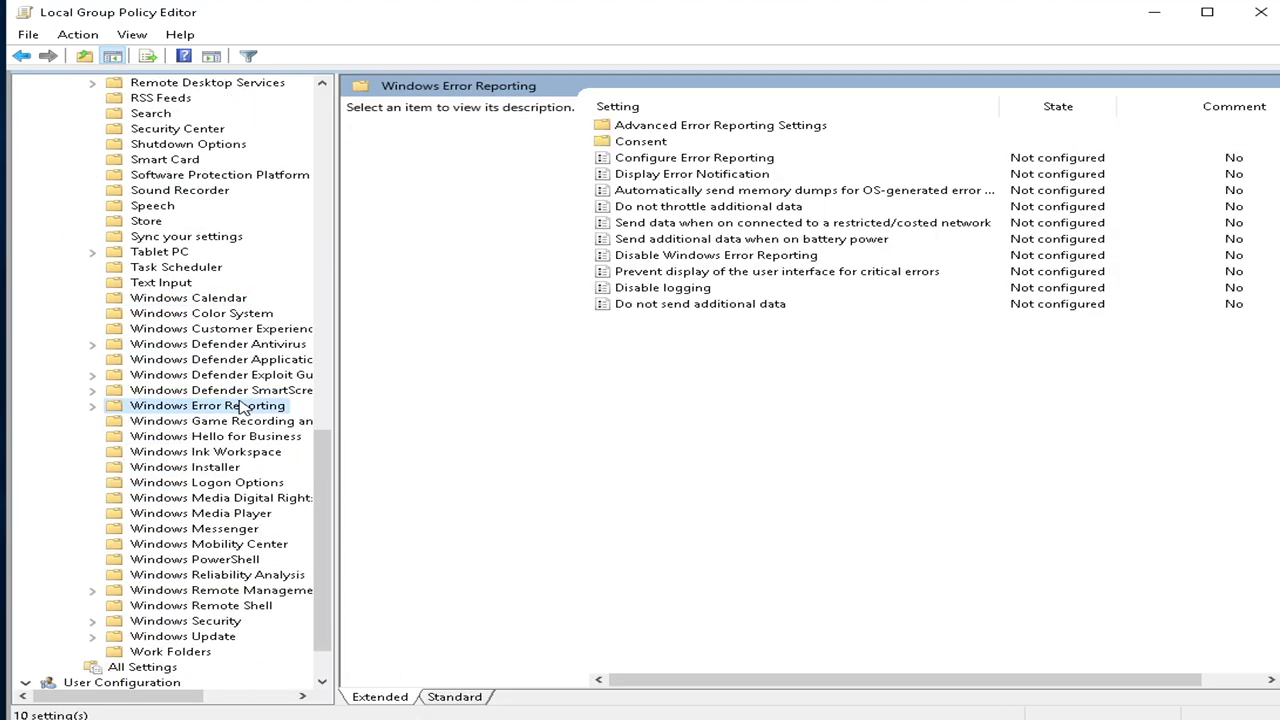
double_click(682, 256)
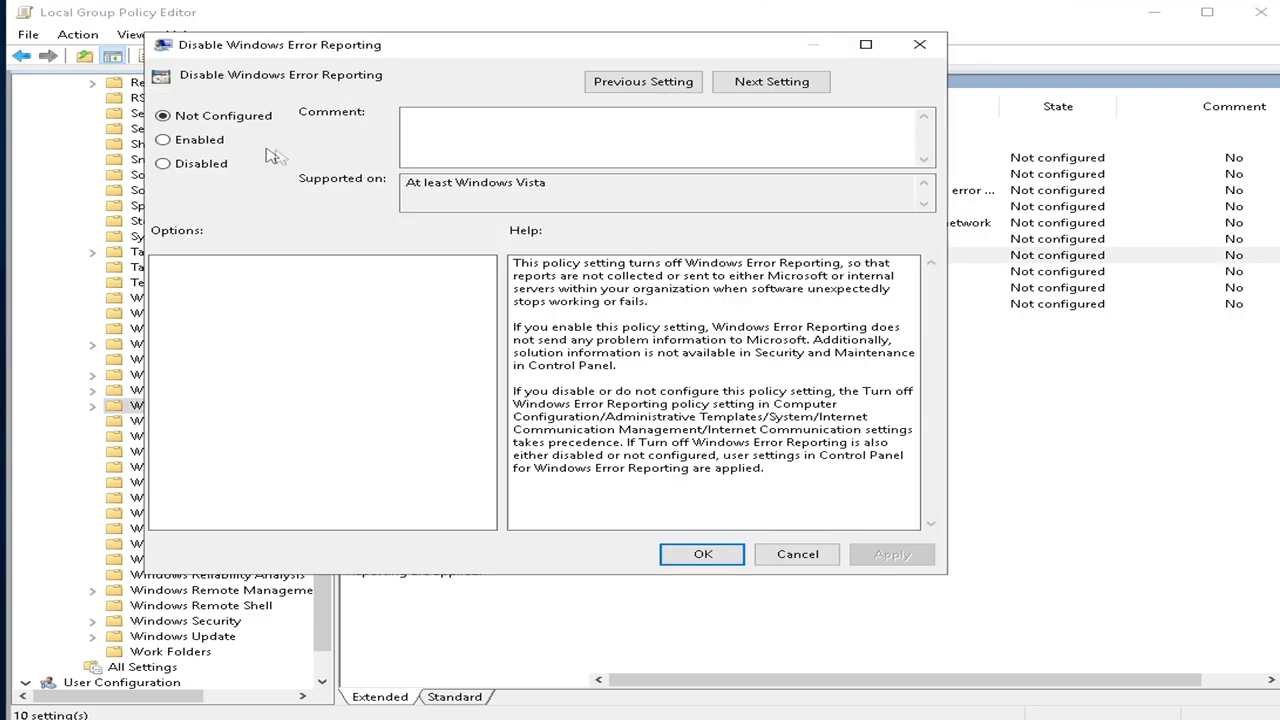
left_click(163, 139)
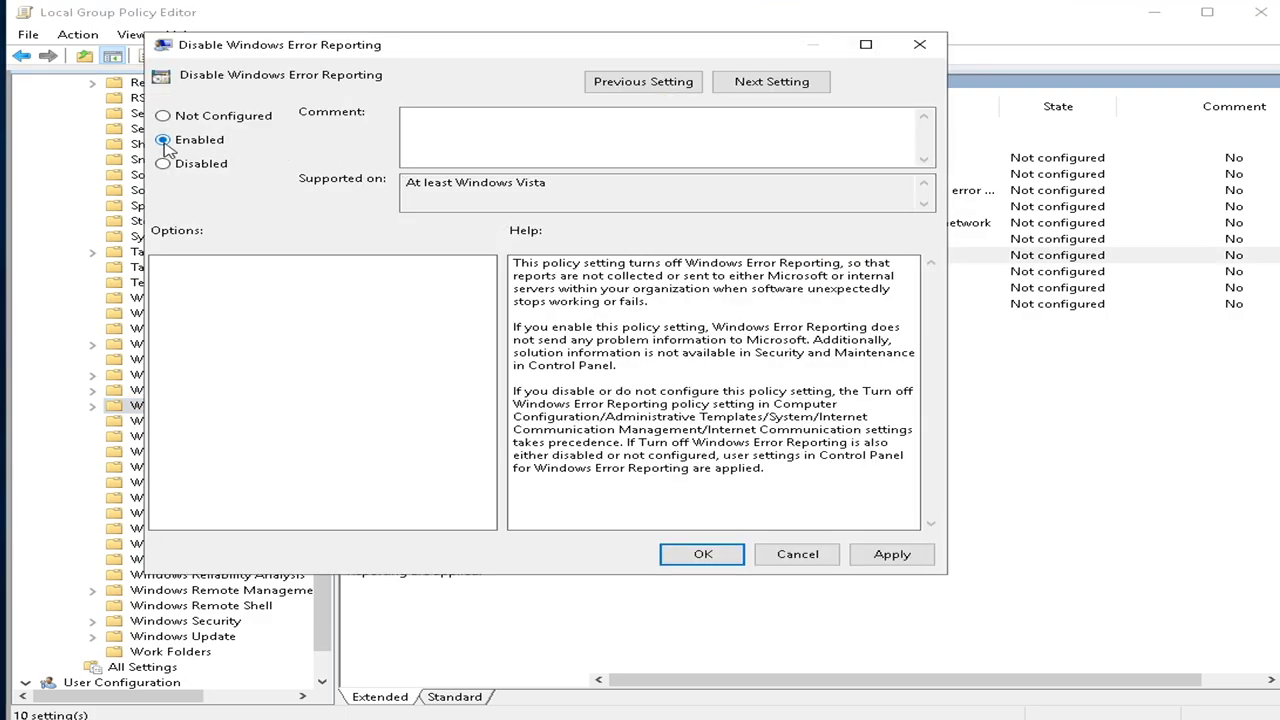
left_click(903, 555)
left_click(701, 554)
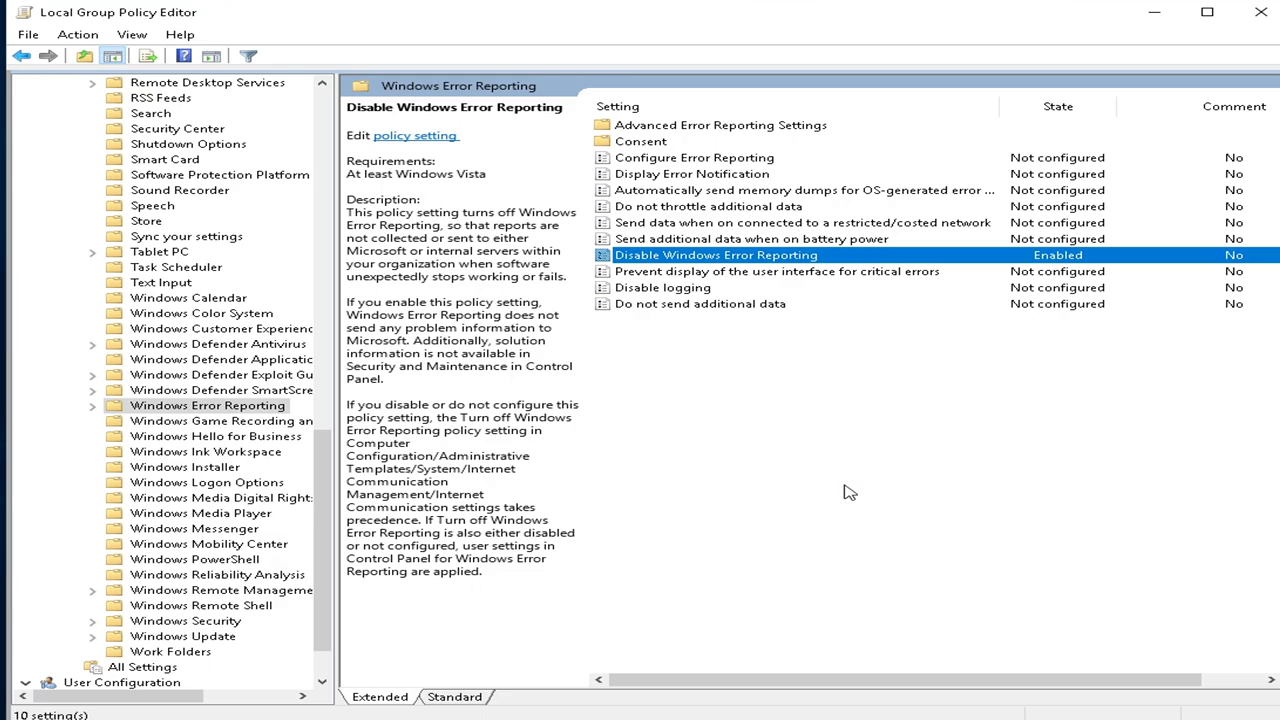
- Disable the "Allow Telemetry" policy under Windows Components > Data Collection and Preview Builds in Computer Configuration
left_click(207, 300)
scroll(168, 188, "up", 10)
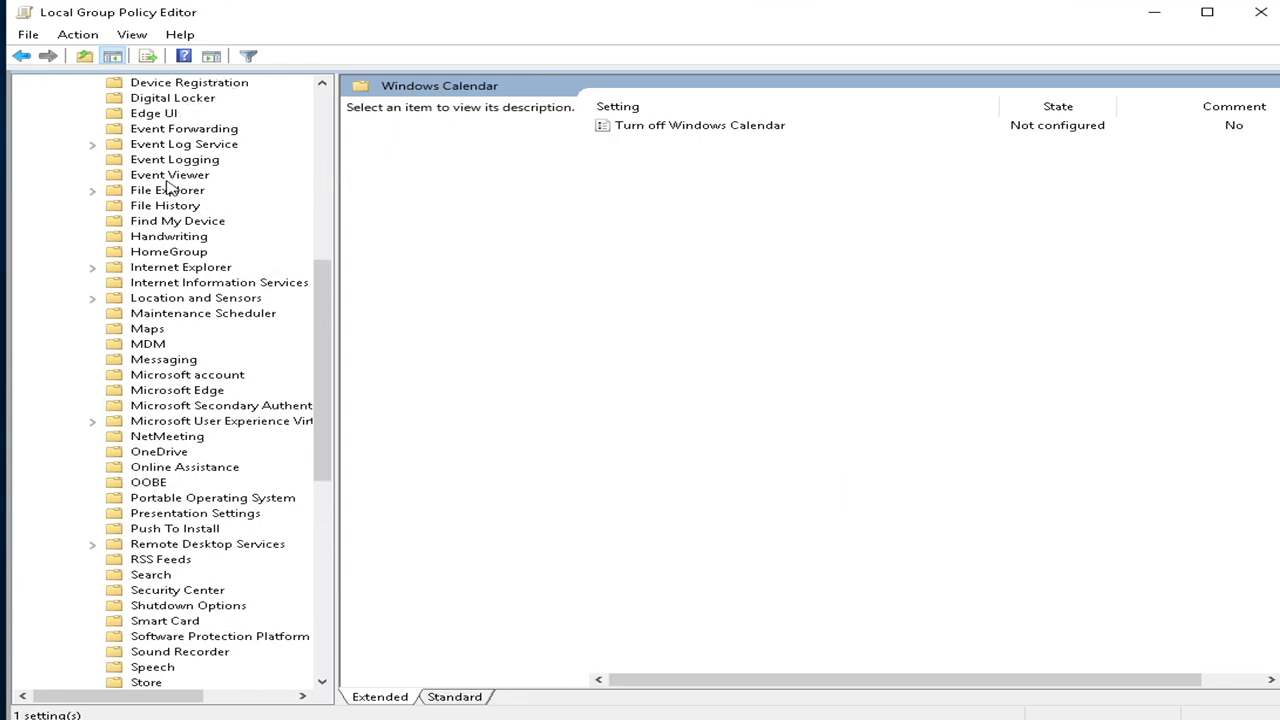
scroll(168, 188, "up", 4)
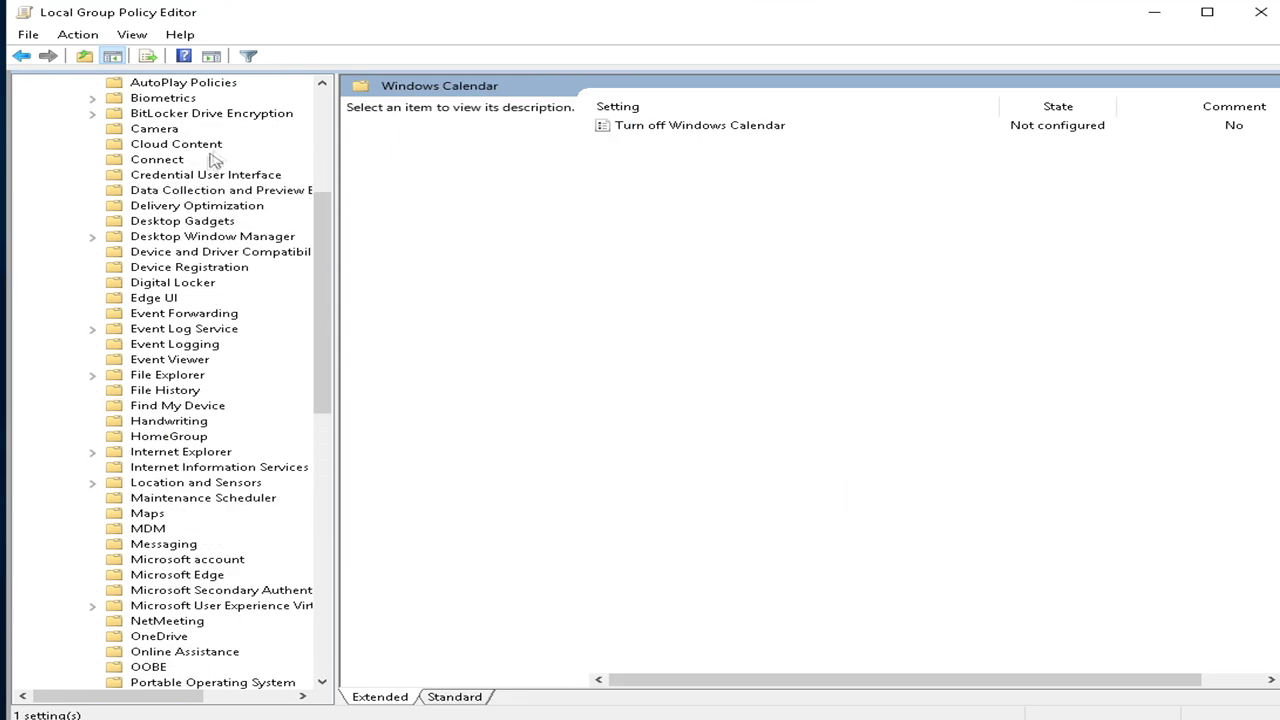
left_click(191, 253)
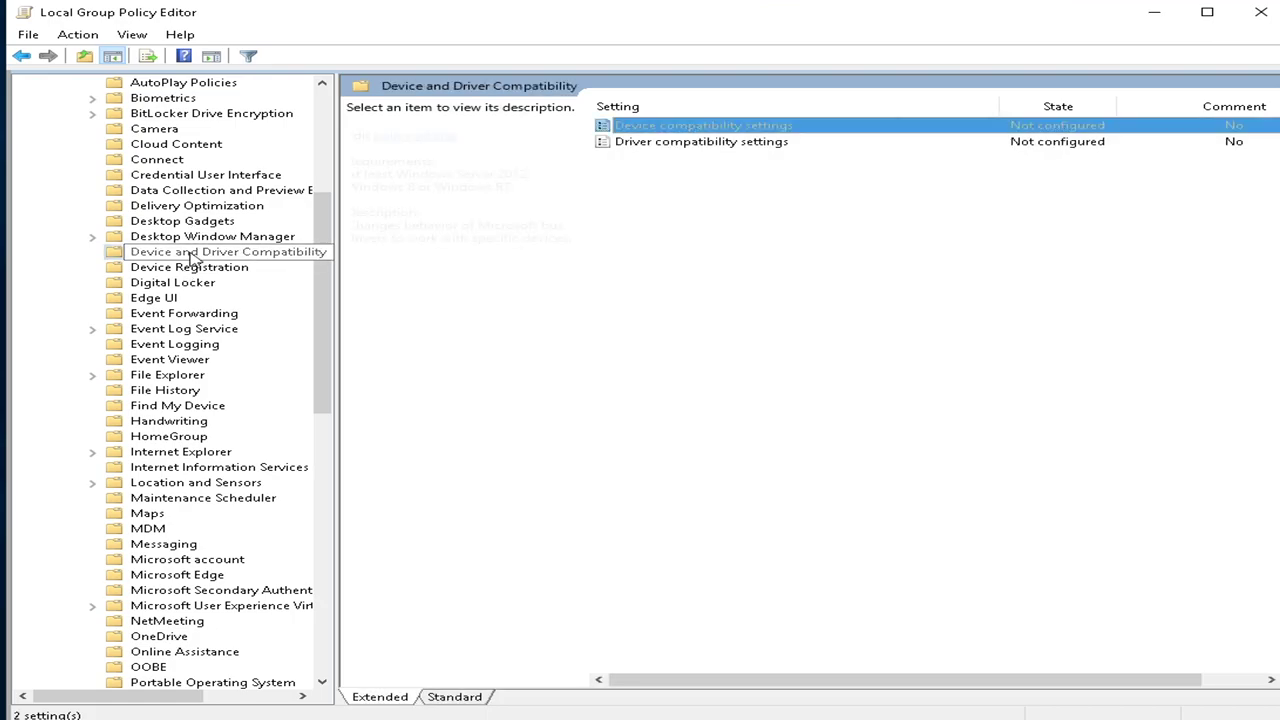
left_click(191, 267)
left_click(211, 145)
left_click(180, 189)
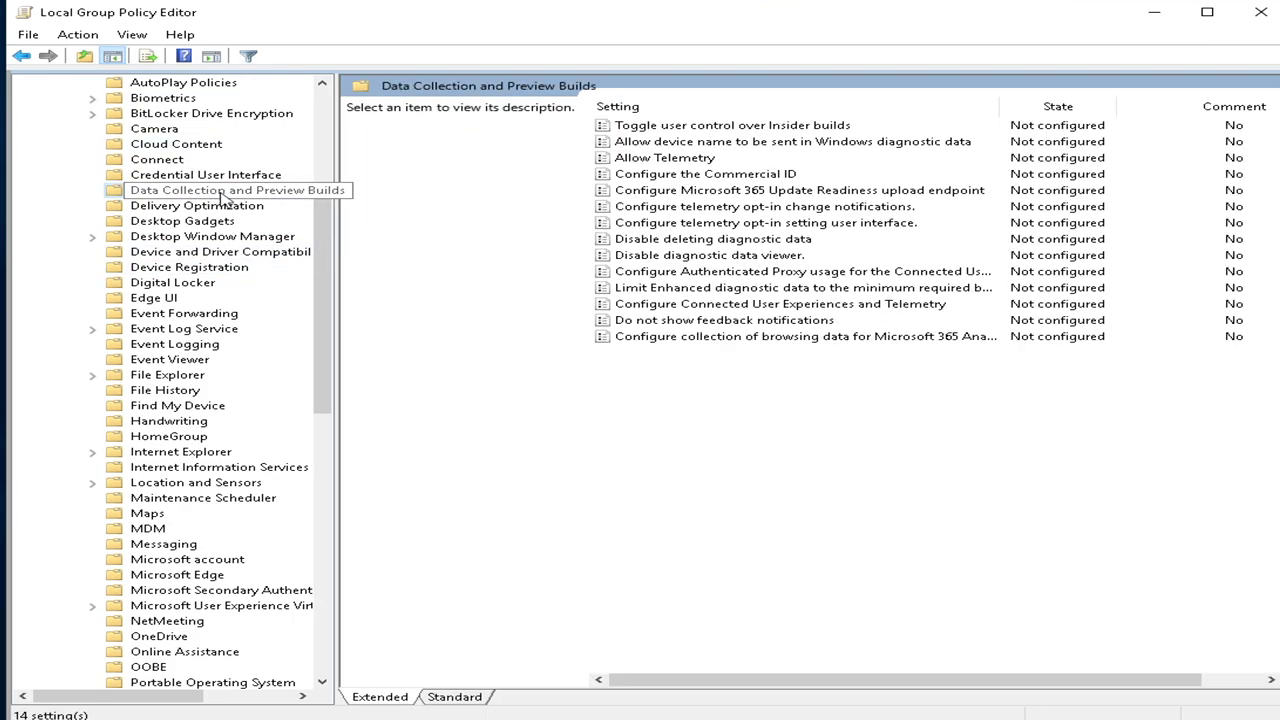
double_click(705, 159)
left_click(193, 186)
left_click(914, 577)
left_click(733, 577)
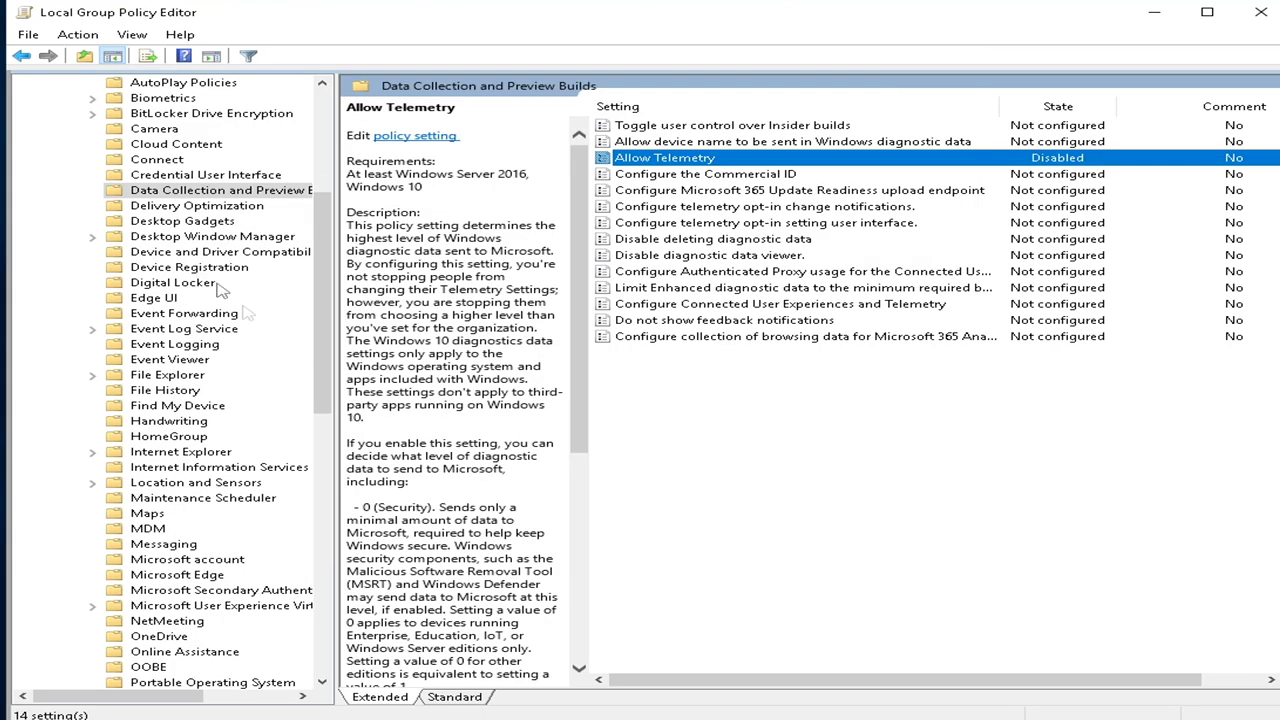
- Disable the "Allow Telemetry" policy under Administrative Templates > Windows Components > Data Collection and Preview Builds in User Configuration
scroll(220, 288, "up", 5)
left_click(70, 160)
left_click(48, 144)
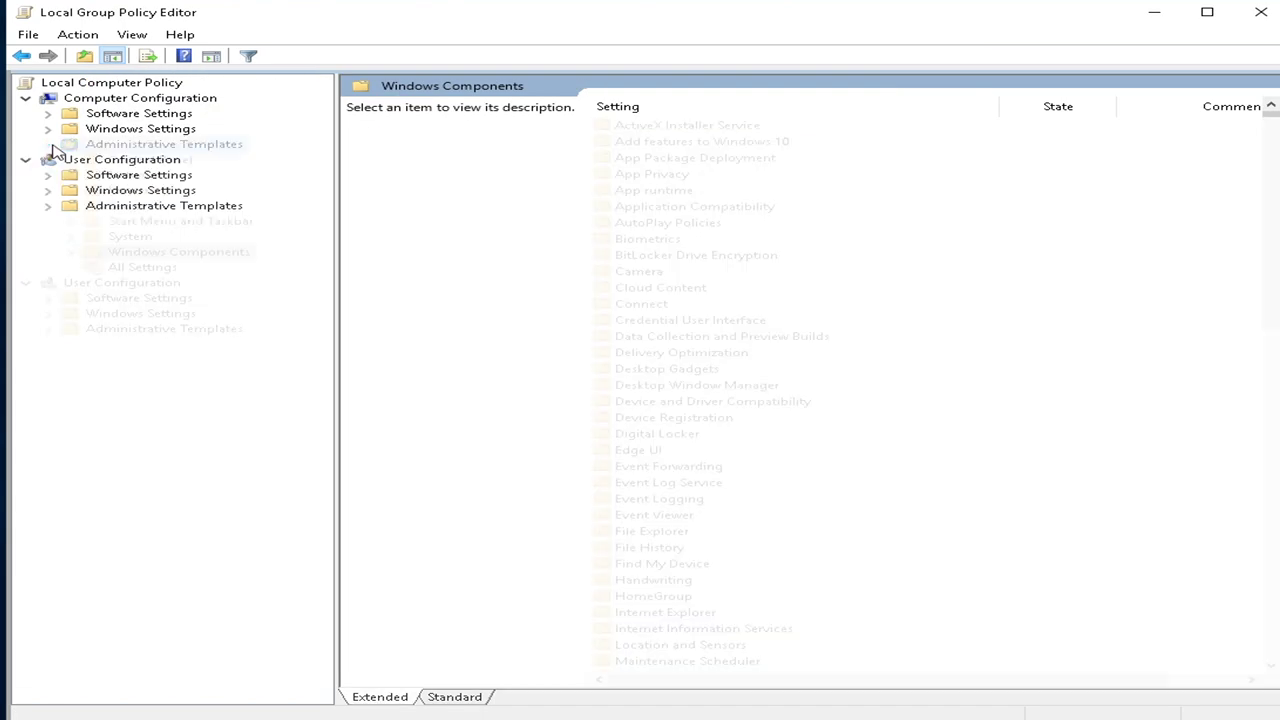
left_click(48, 205)
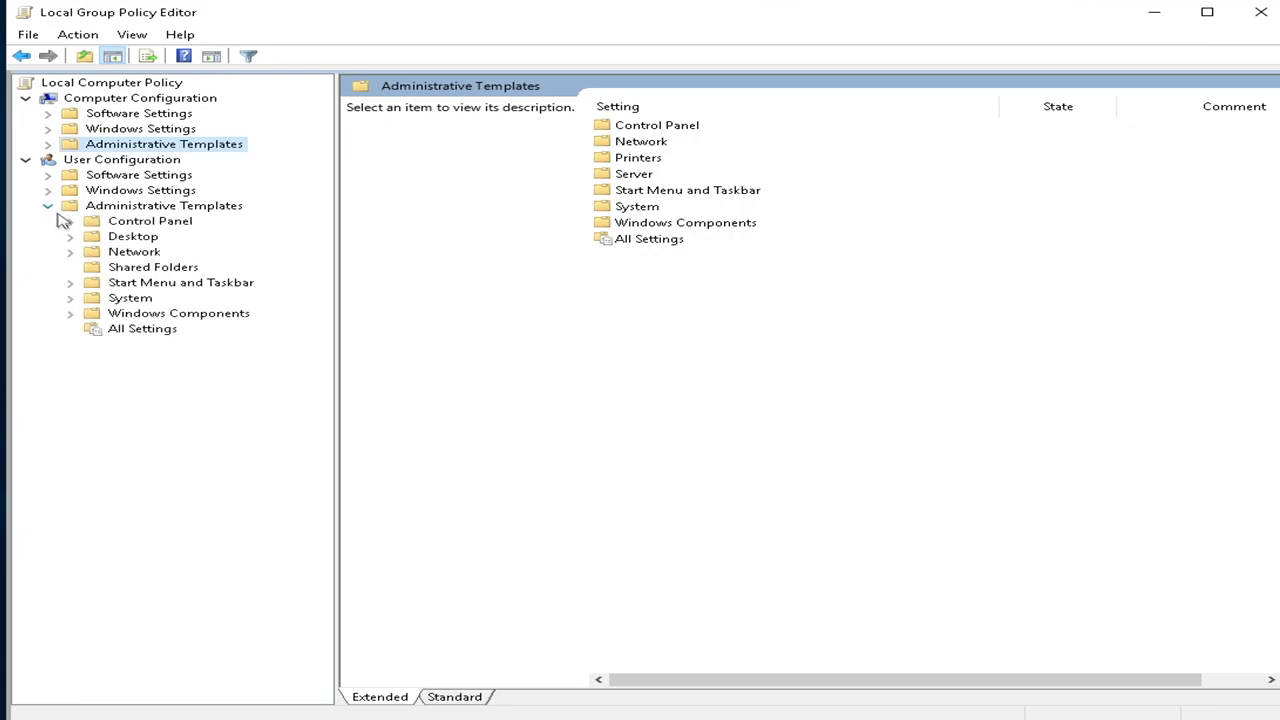
left_click(72, 313)
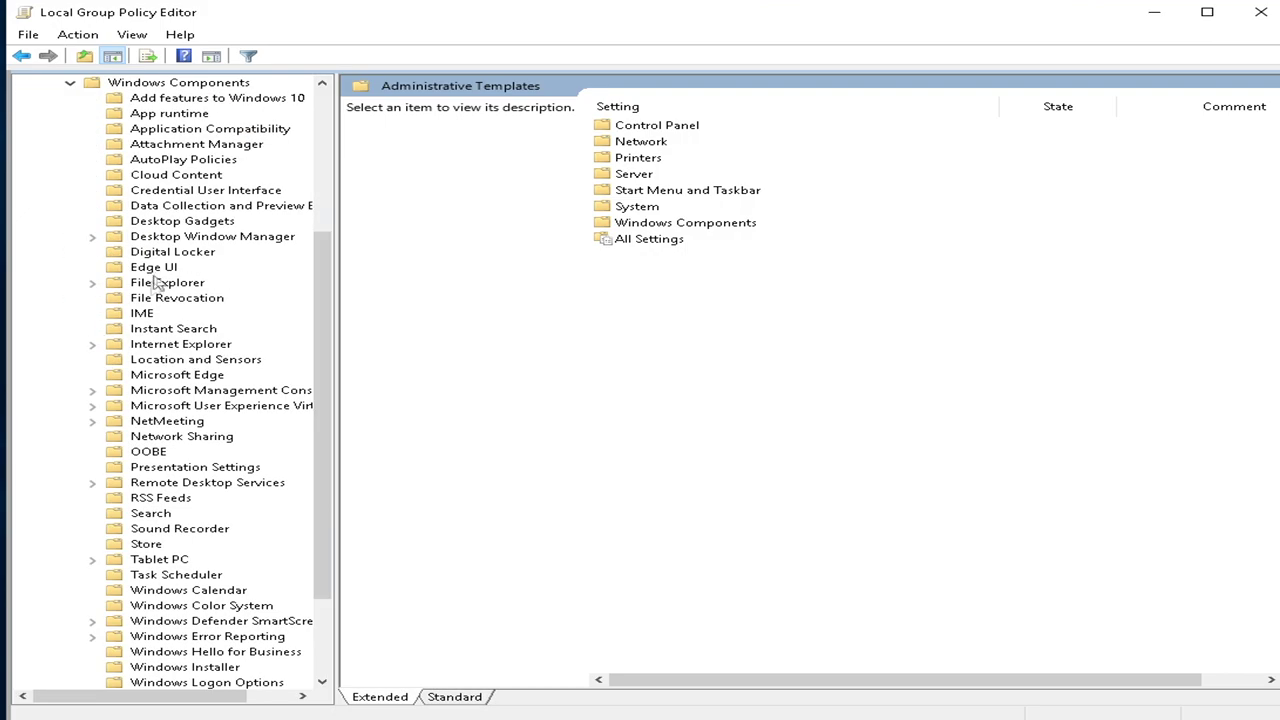
left_click(183, 210)
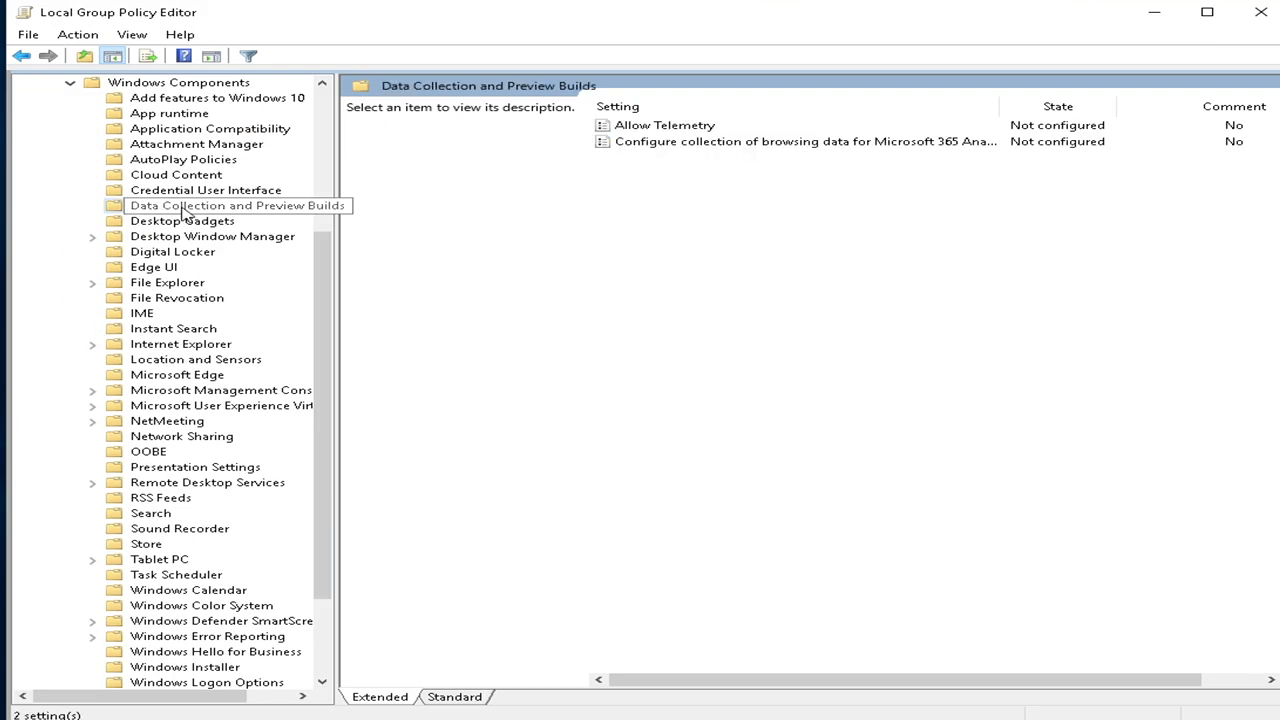
double_click(715, 130)
left_click(242, 211)
left_click(953, 599)
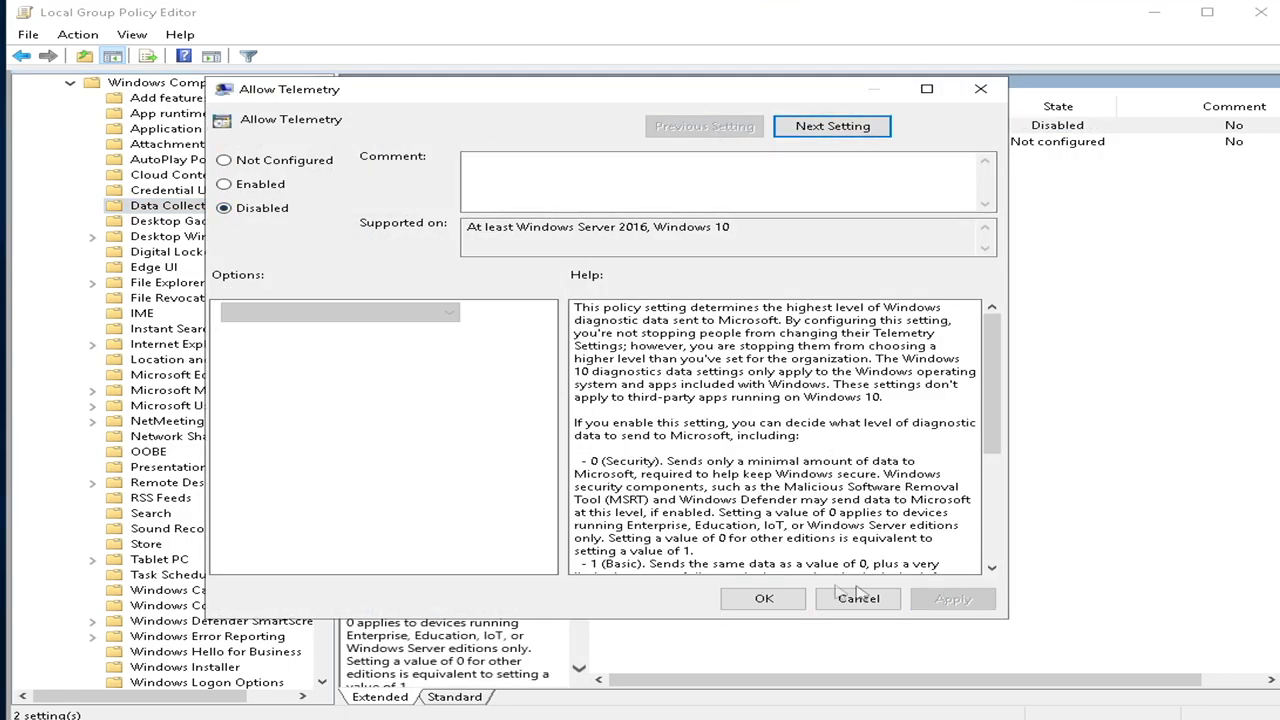
left_click(764, 600)
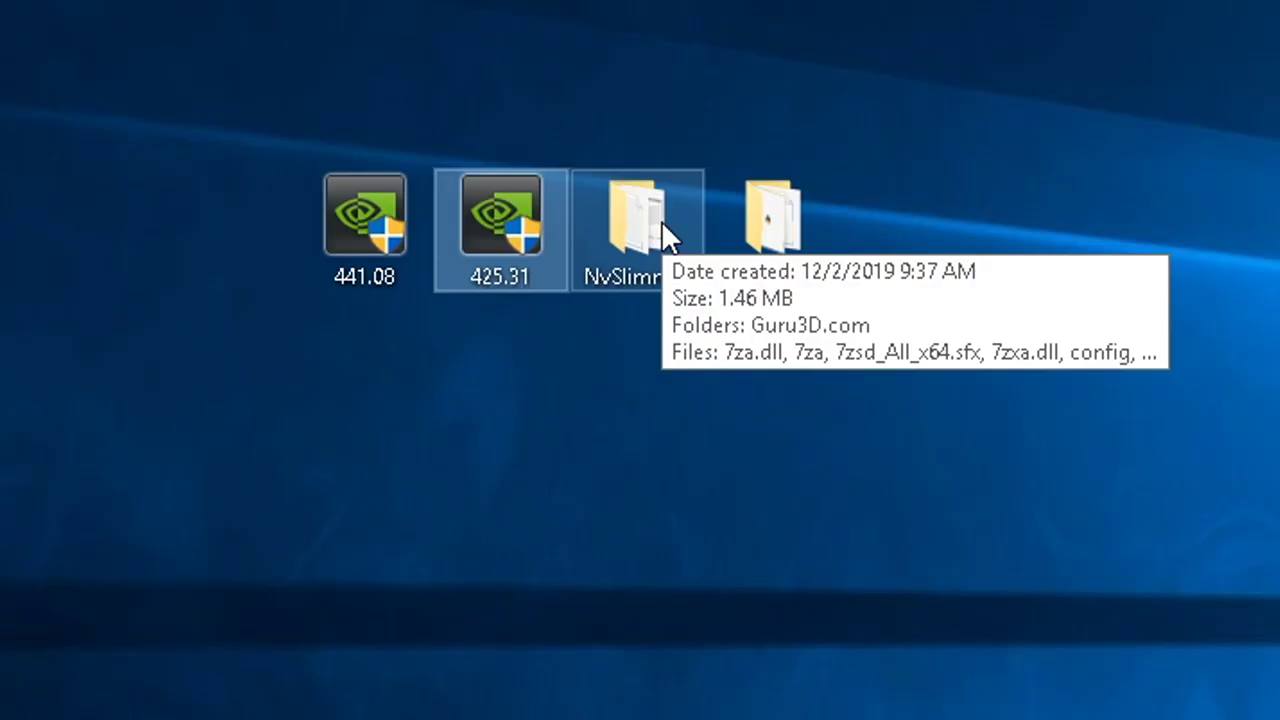
- Launch NVSlimmer from the NvSlimmer desktop folder and load the 425.31 NVIDIA driver package from the desktop
left_click(662, 222)
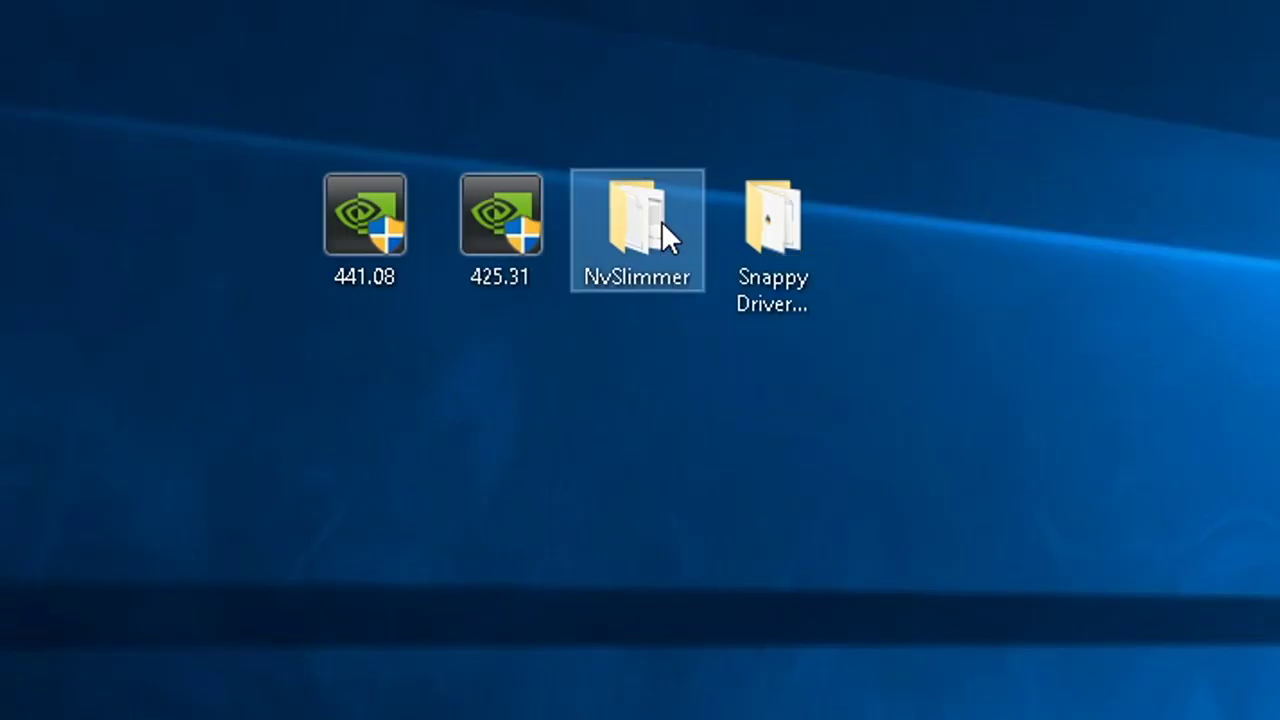
left_click(815, 226)
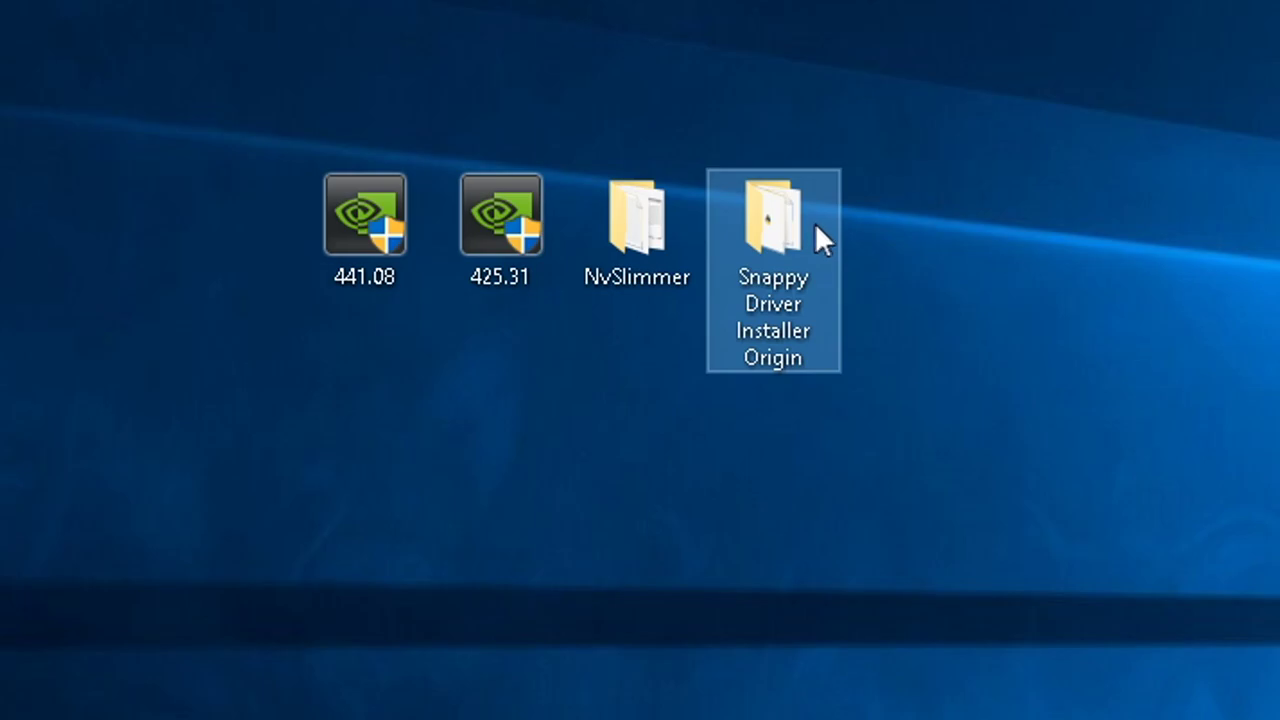
double_click(640, 240)
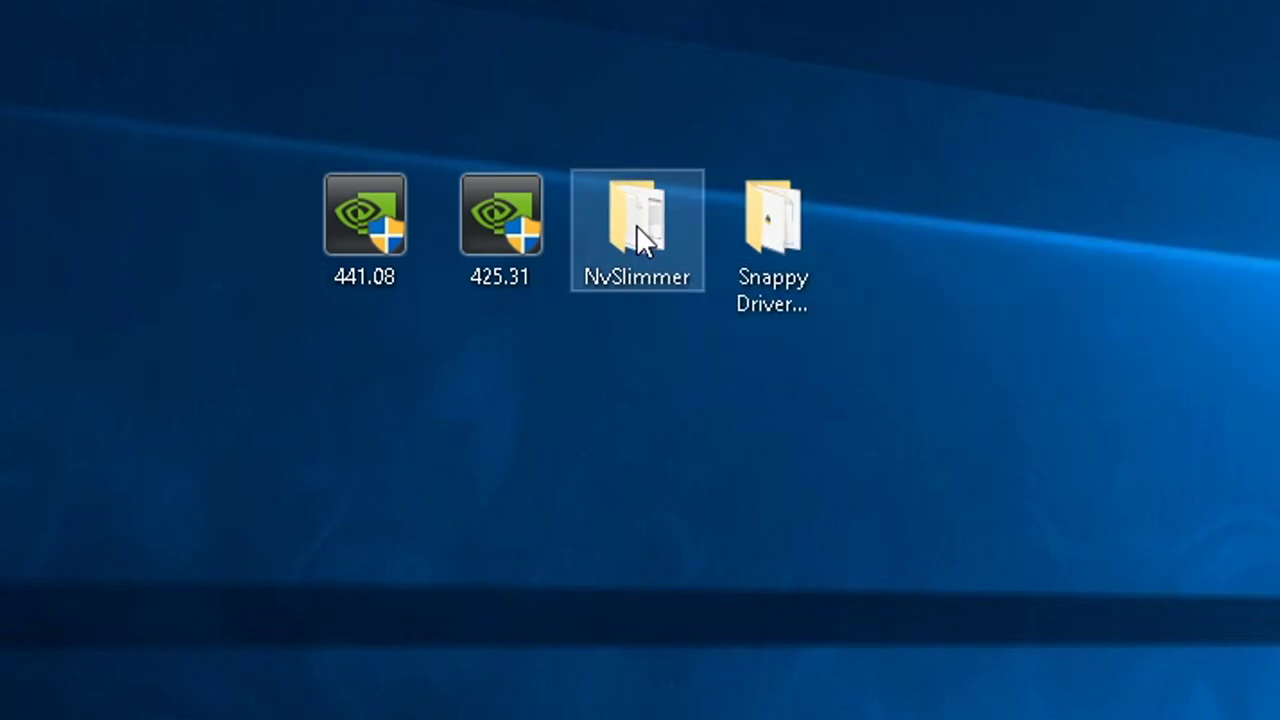
double_click(482, 290)
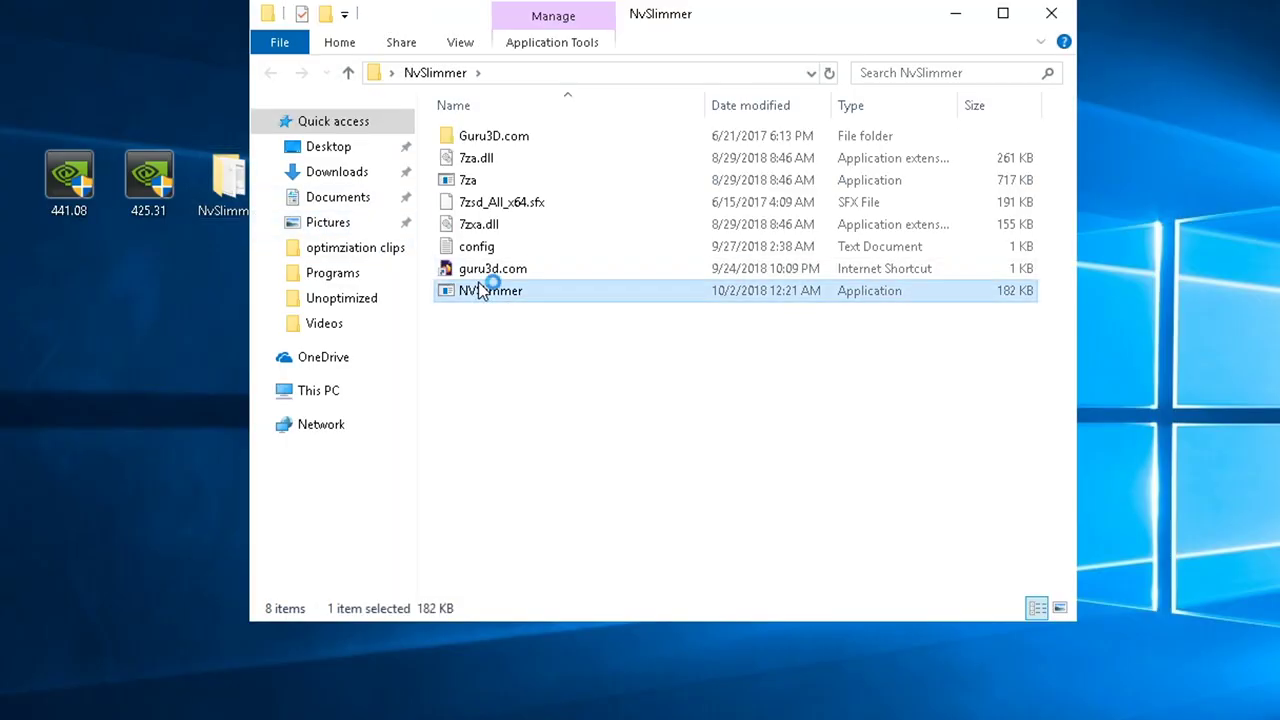
left_click(645, 355)
left_click(800, 372)
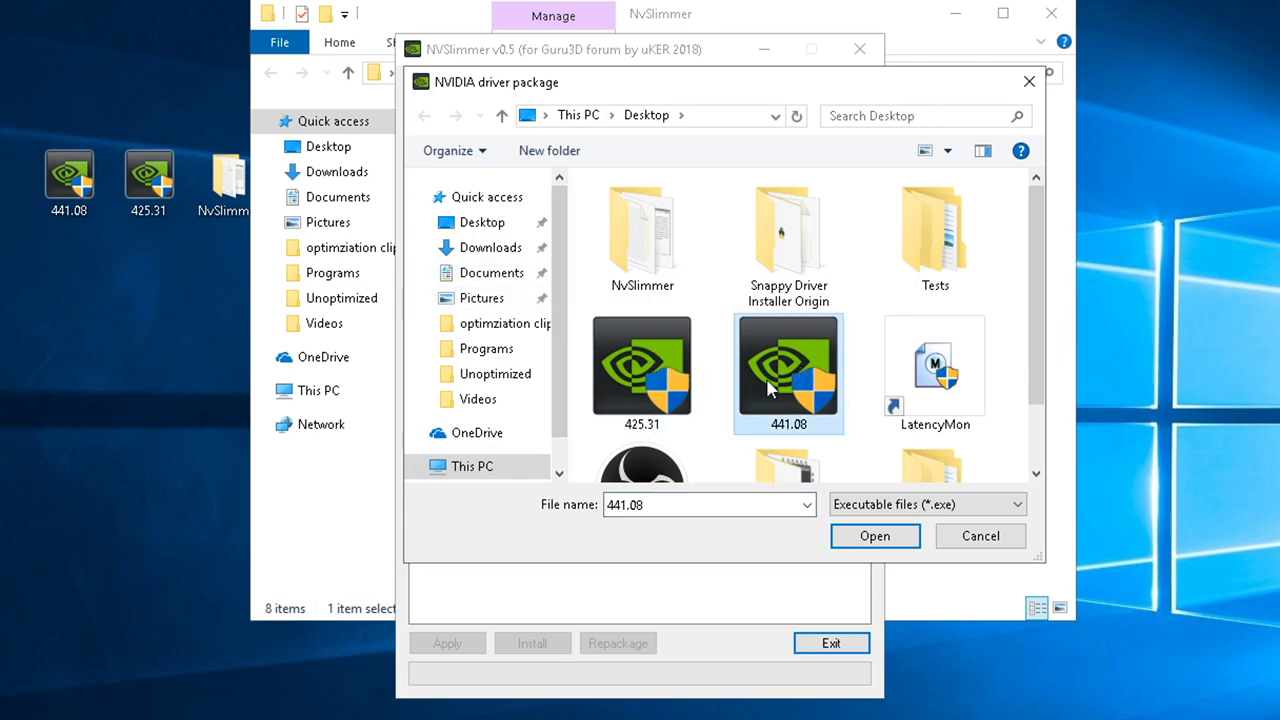
double_click(636, 375)
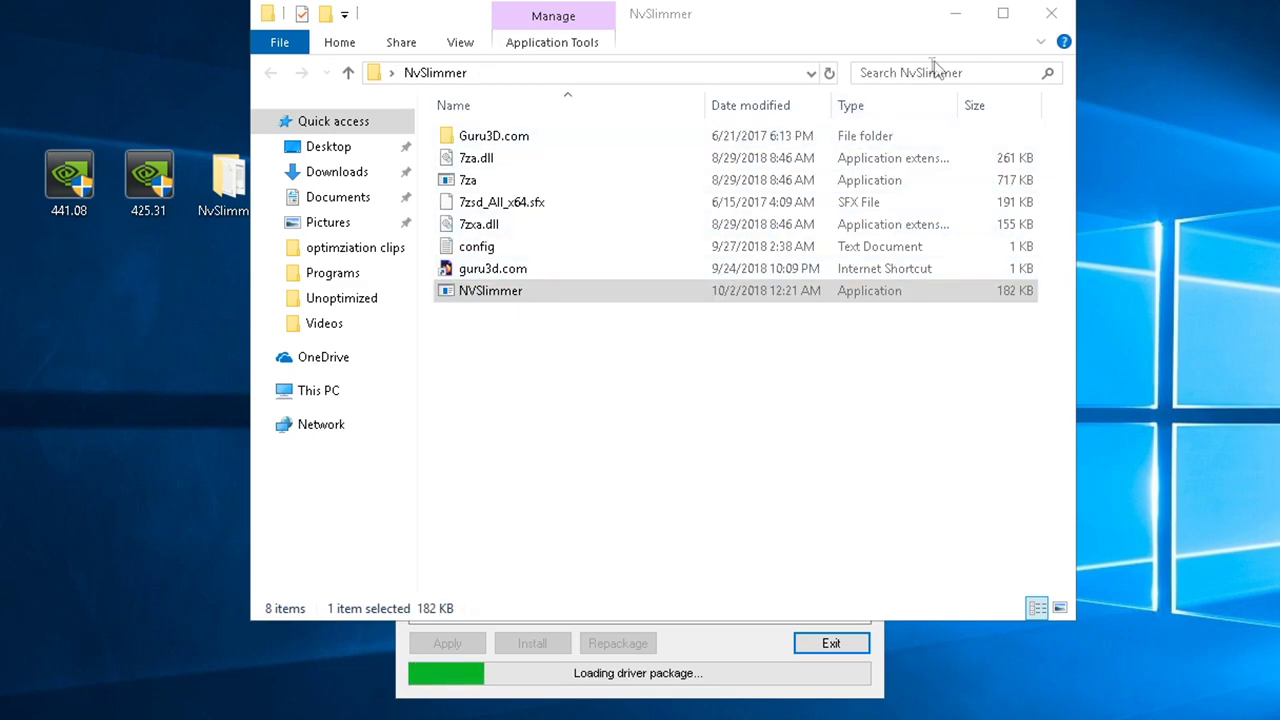
left_click(955, 13)
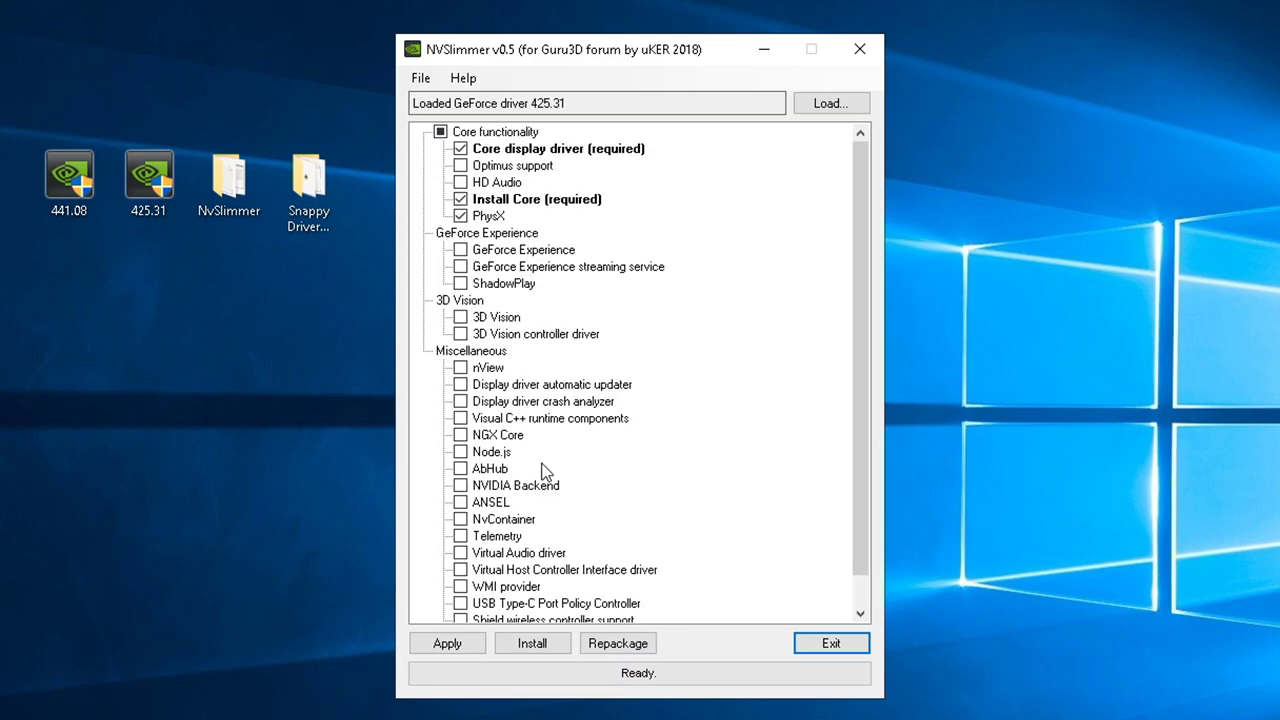
- Exclude PhysX, strip the package to the core display driver and Install Core, and install the slimmed driver
left_click(461, 217)
scroll(518, 392, "down", 1)
left_click(466, 648)
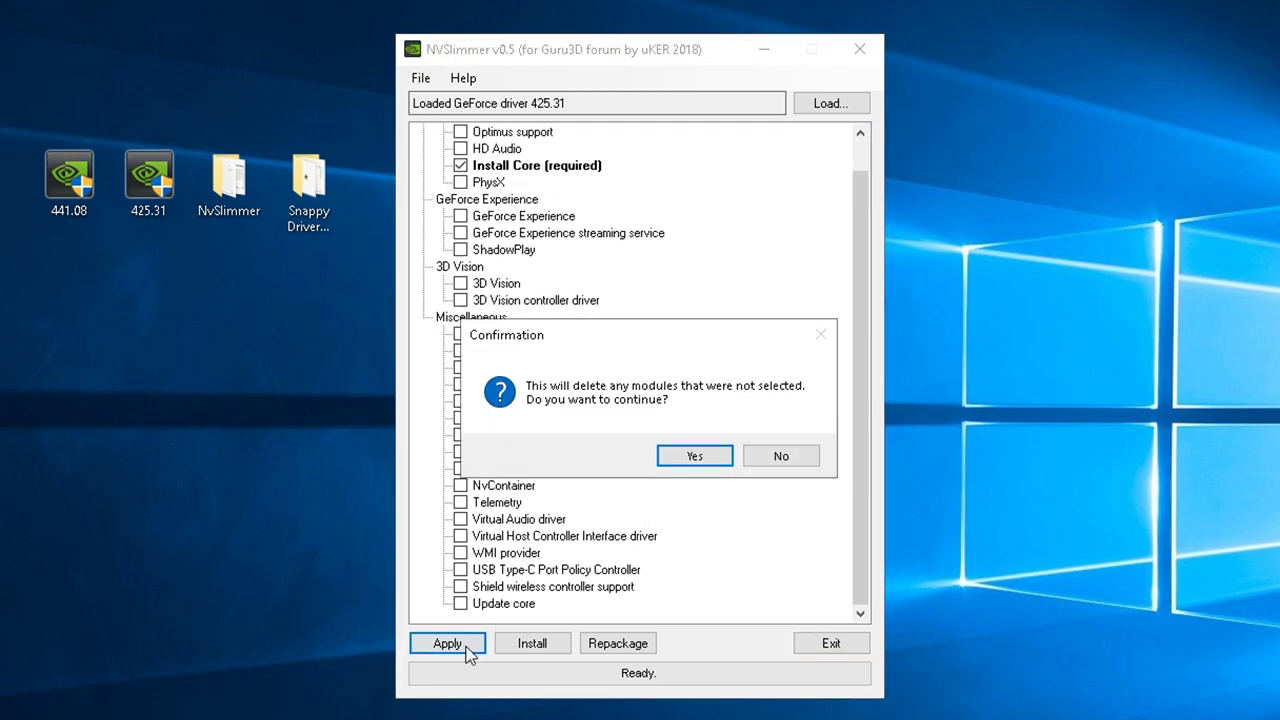
left_click(698, 455)
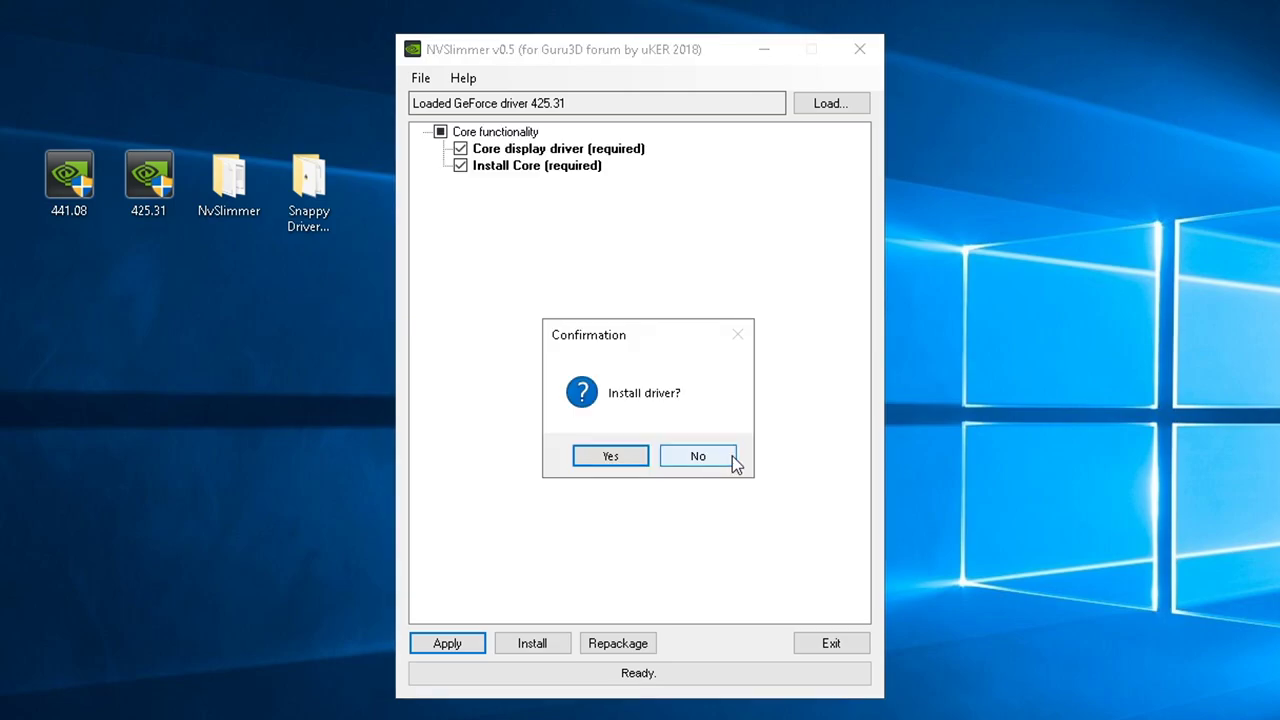
left_click(613, 458)
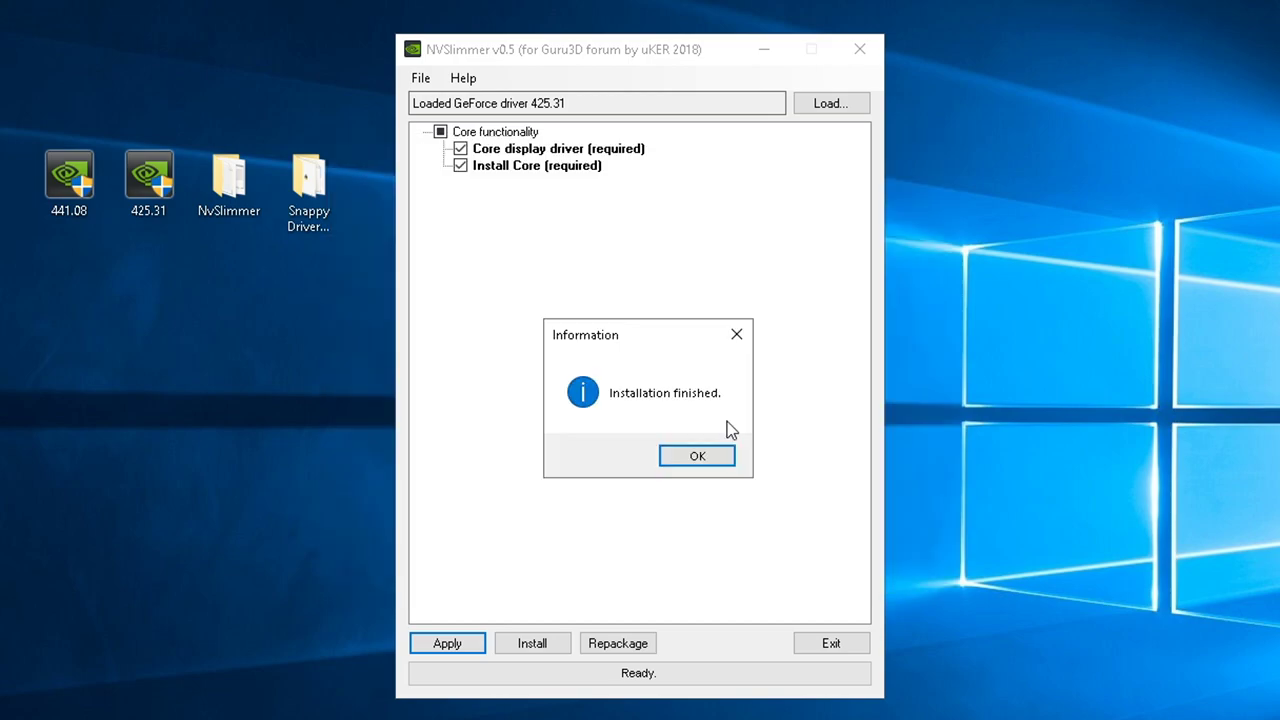
left_click(706, 458)
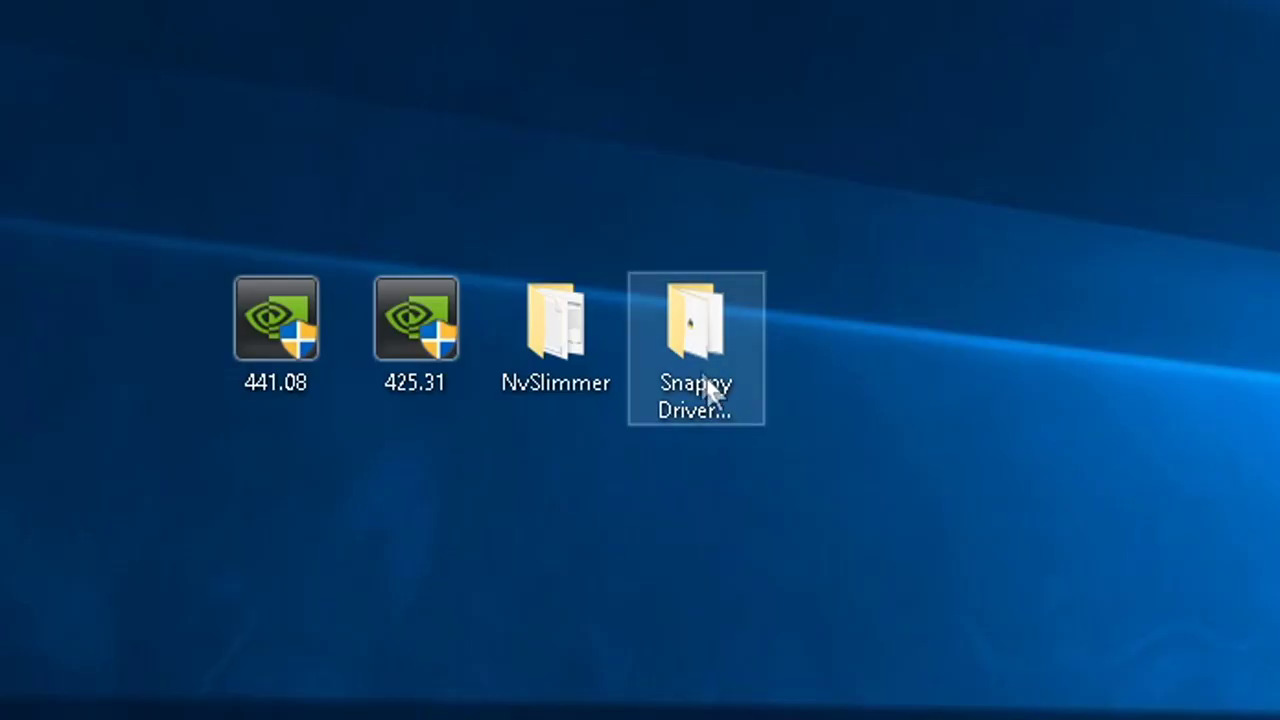
- Launch SDIO_x64_R706 from the Snappy Driver Installer Origin folder, accept its license, and download only the driver indexes
double_click(688, 324)
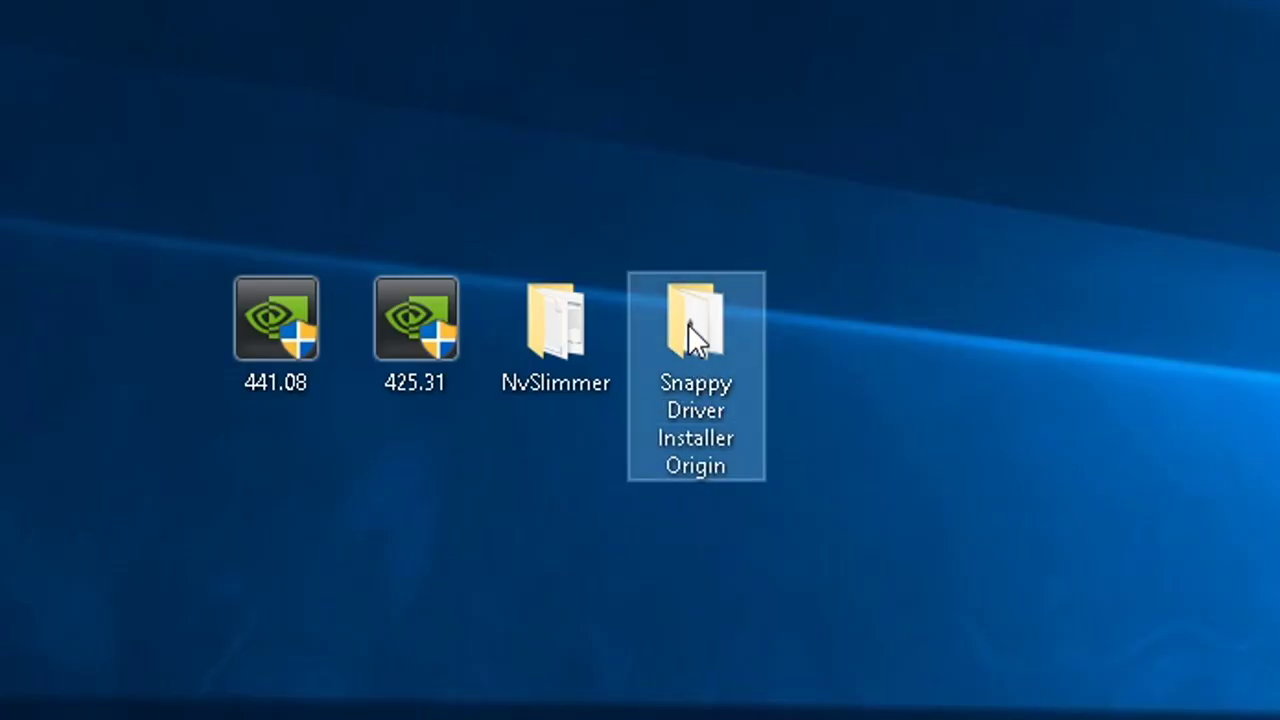
left_click(568, 325)
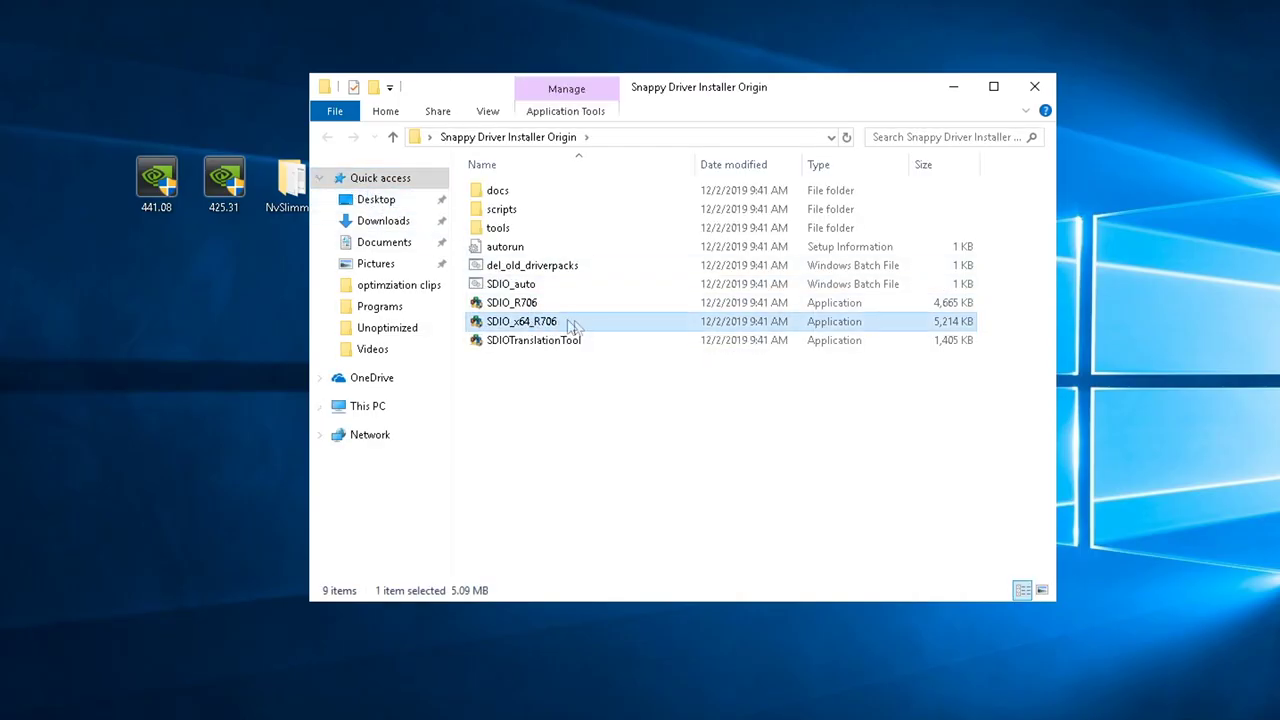
right_click(565, 325)
left_click(640, 354)
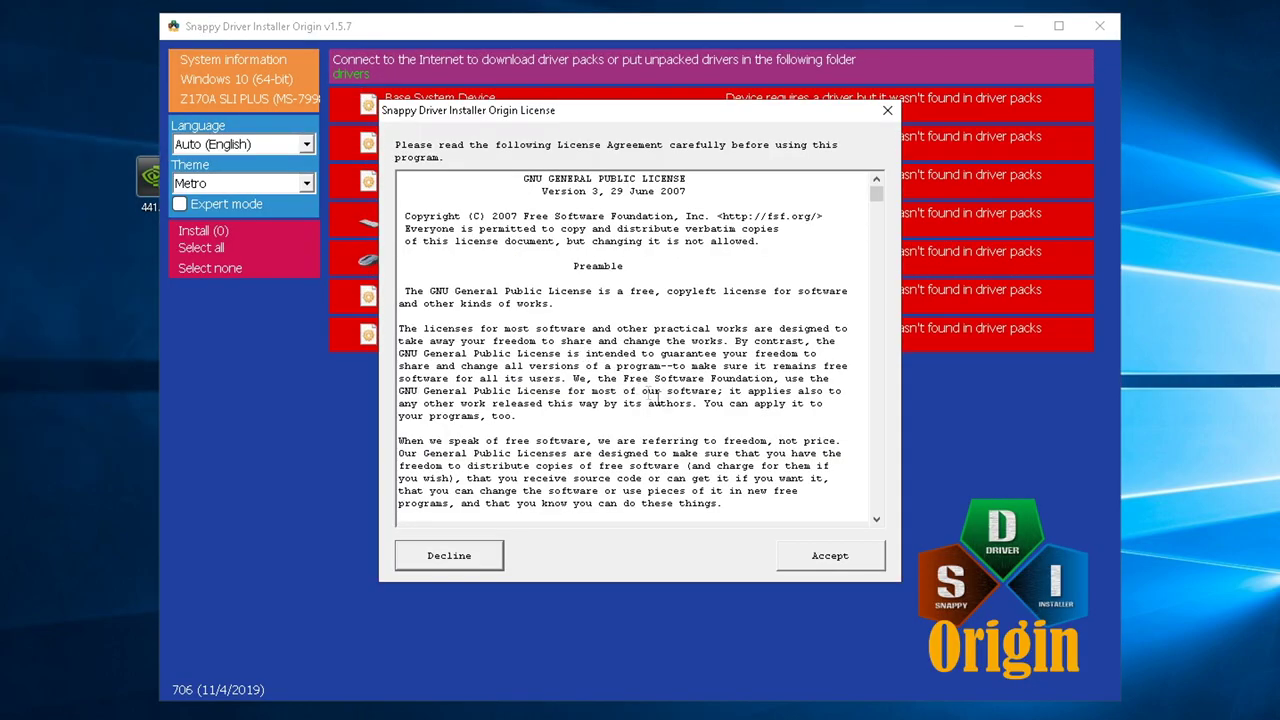
left_click(803, 553)
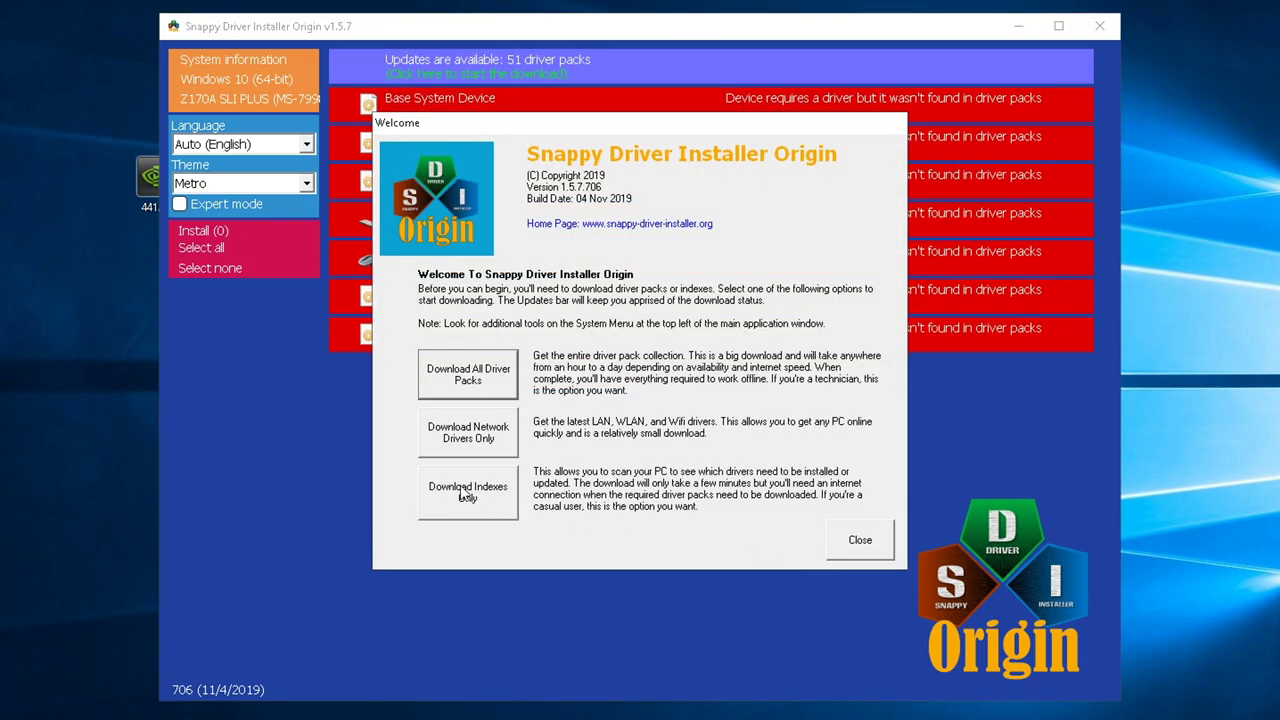
left_click(467, 494)
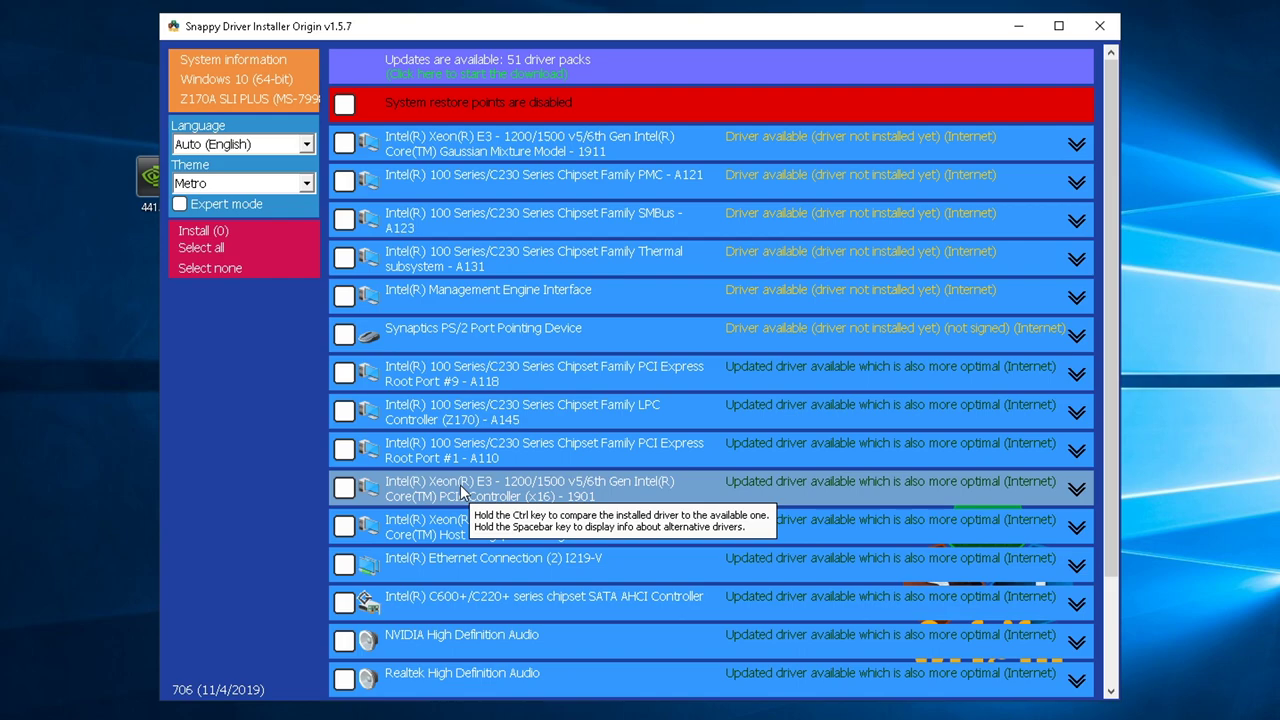
- Install the ASMedia USB3.1, Realtek High Definition Audio, Intel Ethernet I219-V, Xeon Host Bridge 191F and Xeon PCIe Controller 1901 driver updates
left_click_drag(1108, 192, 1099, 352)
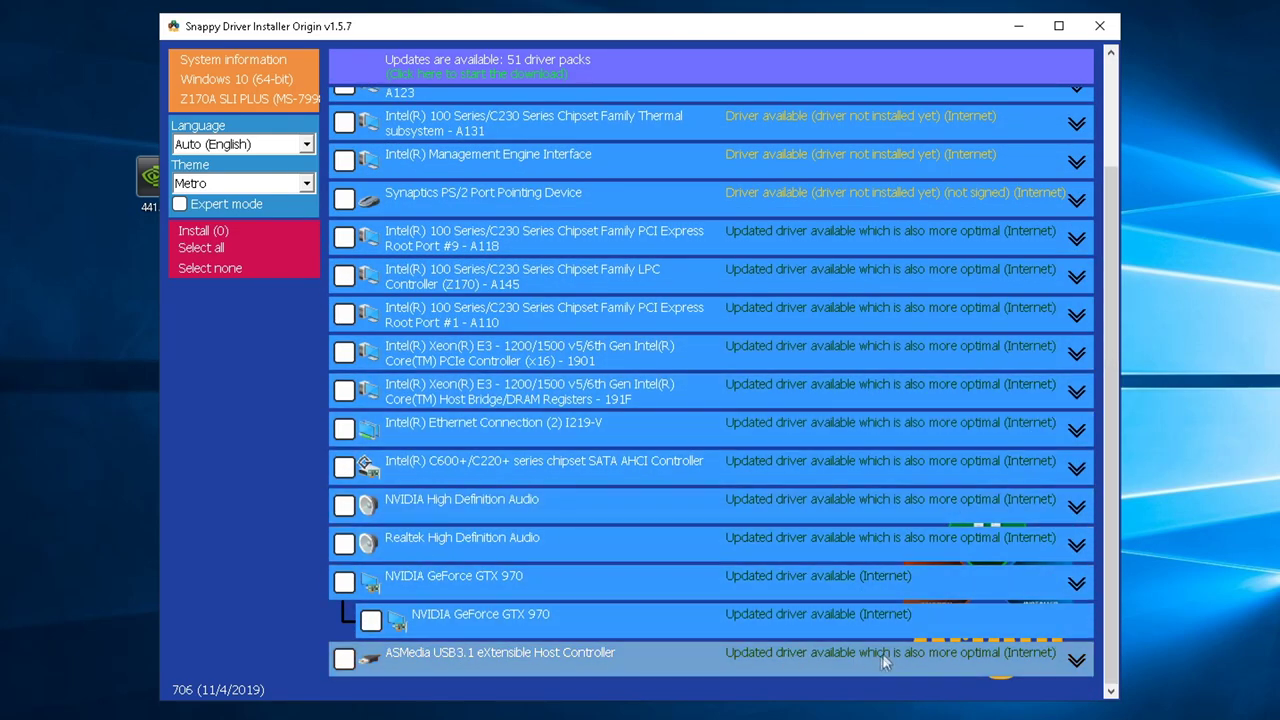
left_click(344, 658)
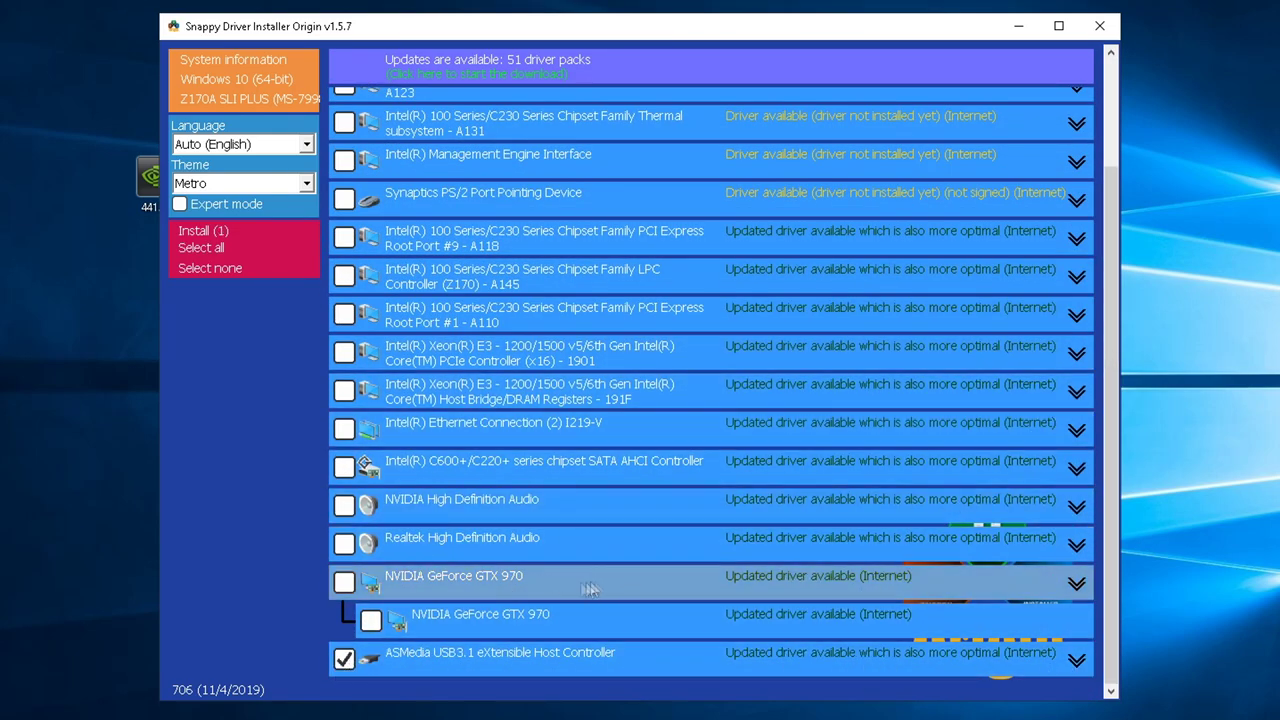
left_click(478, 541)
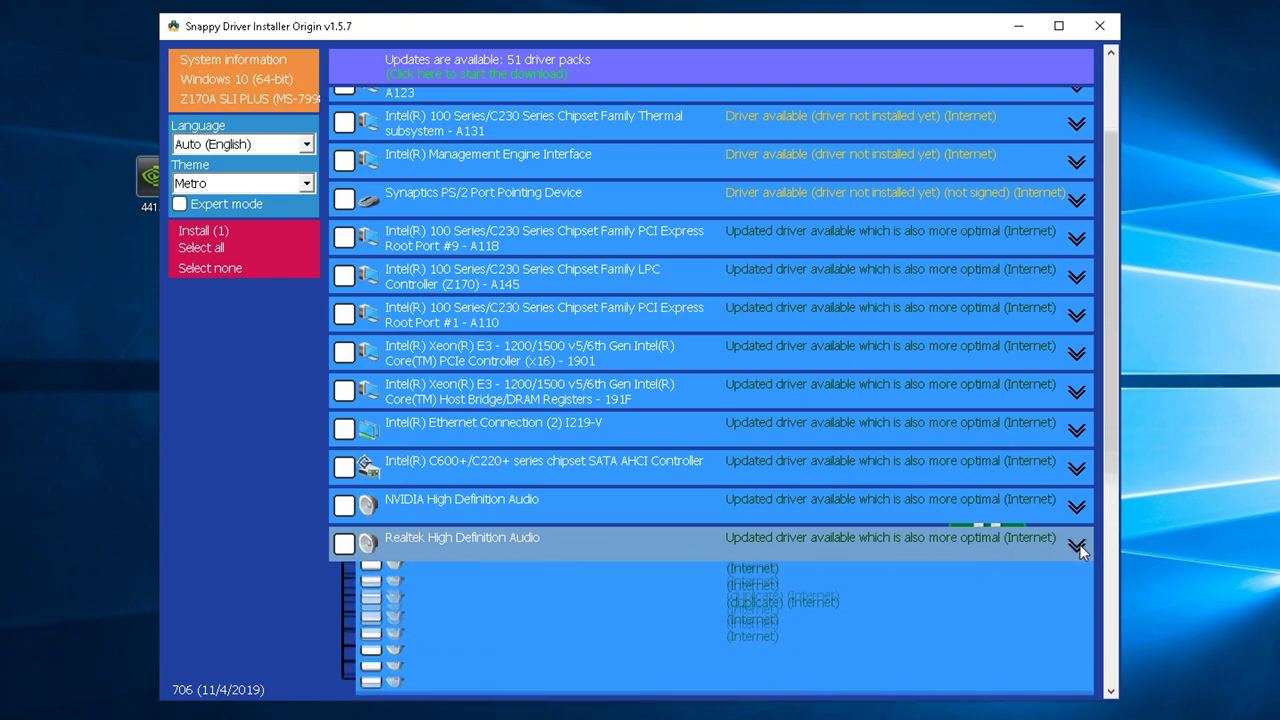
left_click(600, 553)
left_click(344, 543)
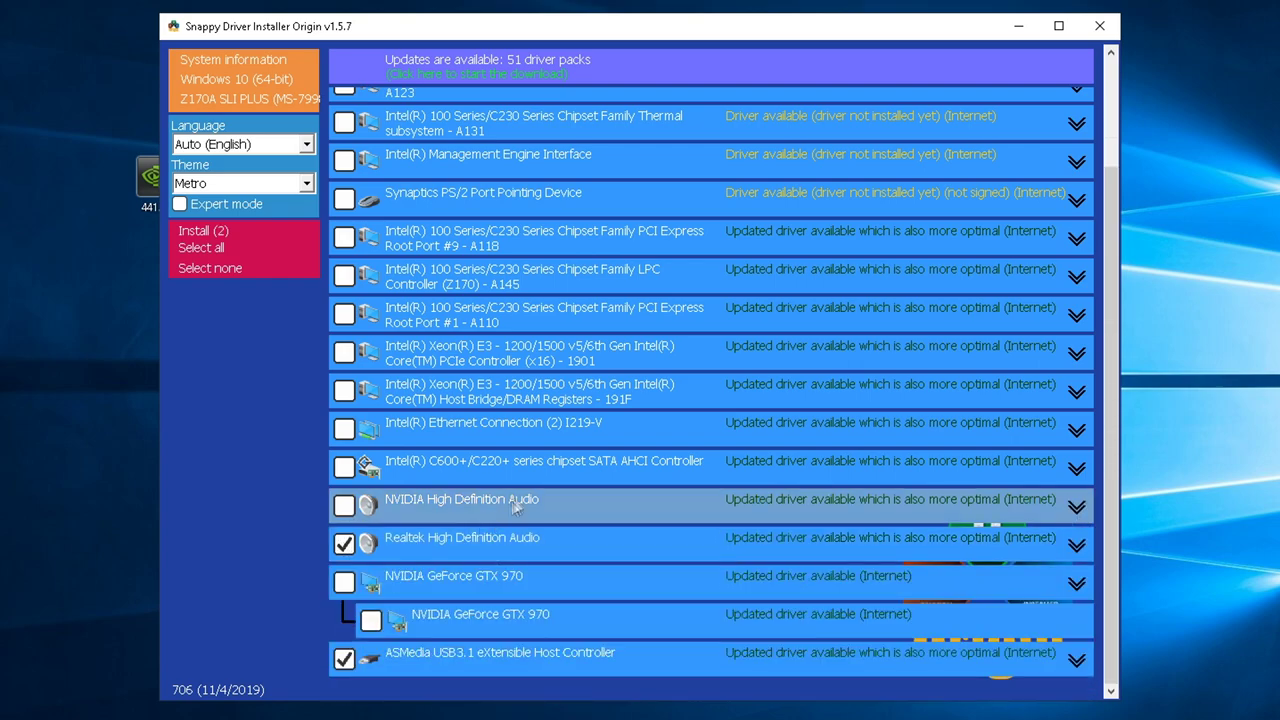
left_click(344, 429)
left_click(345, 392)
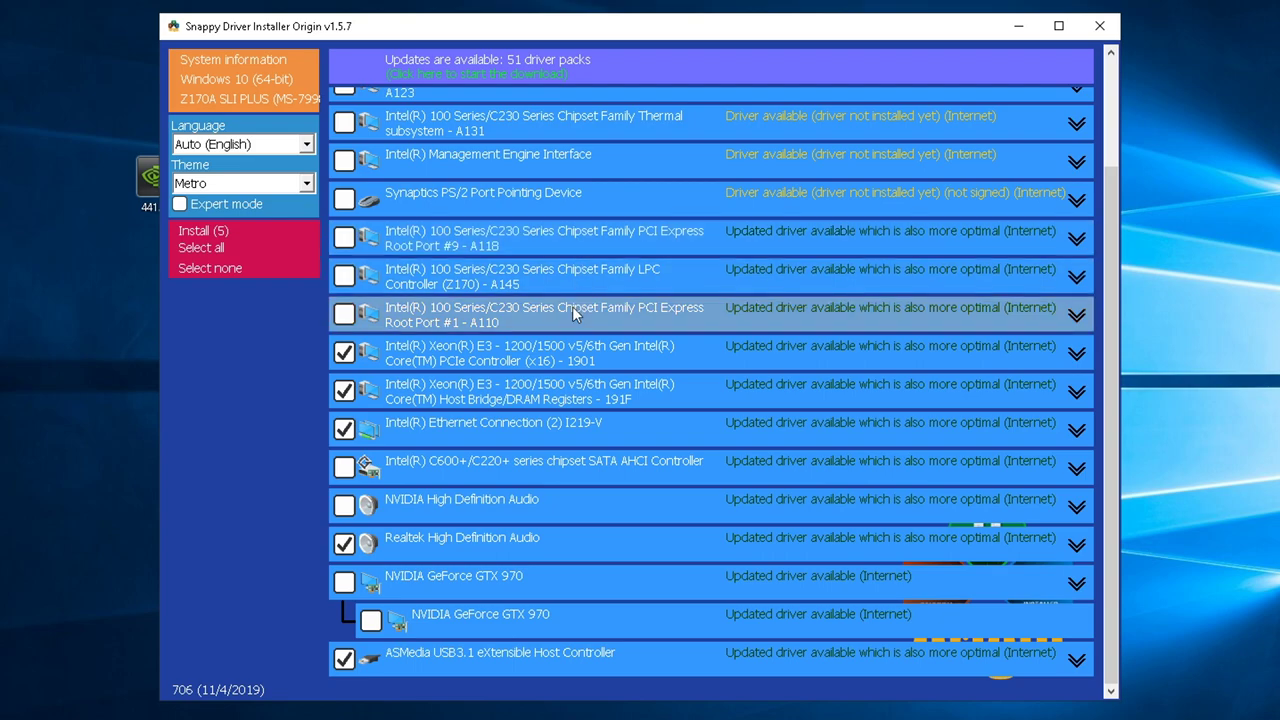
scroll(572, 306, "up", 3)
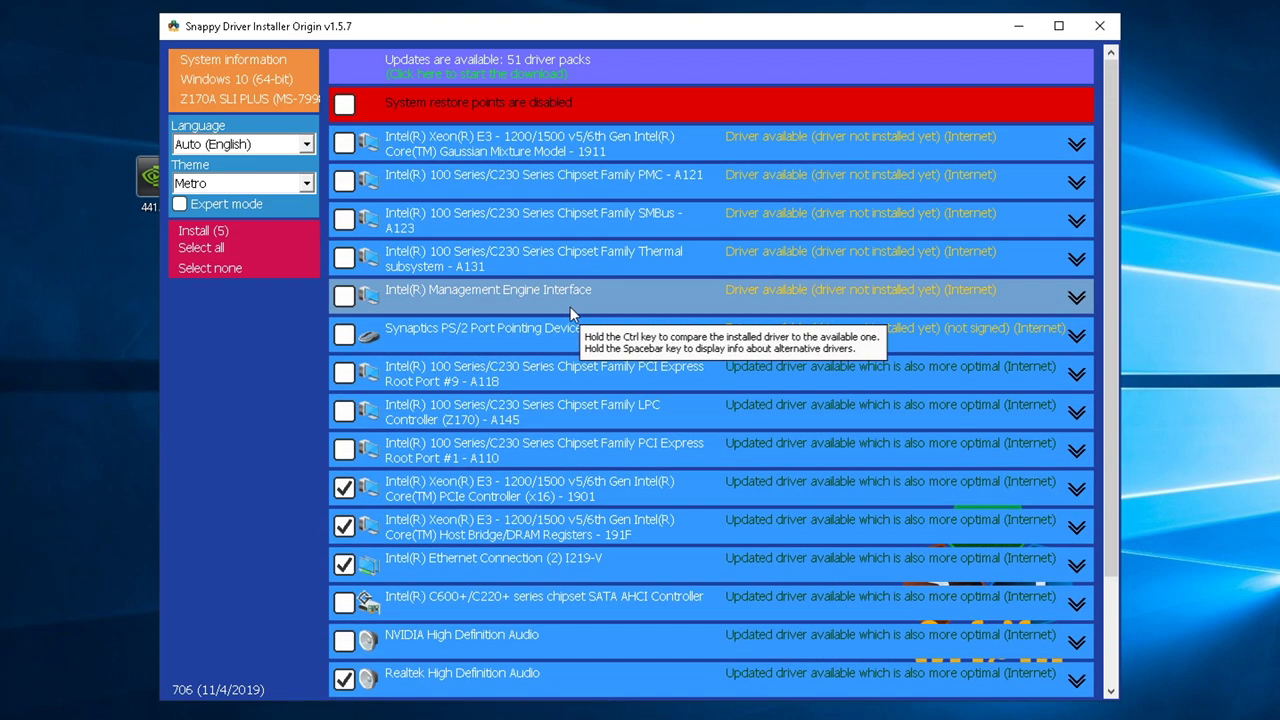
left_click(217, 235)
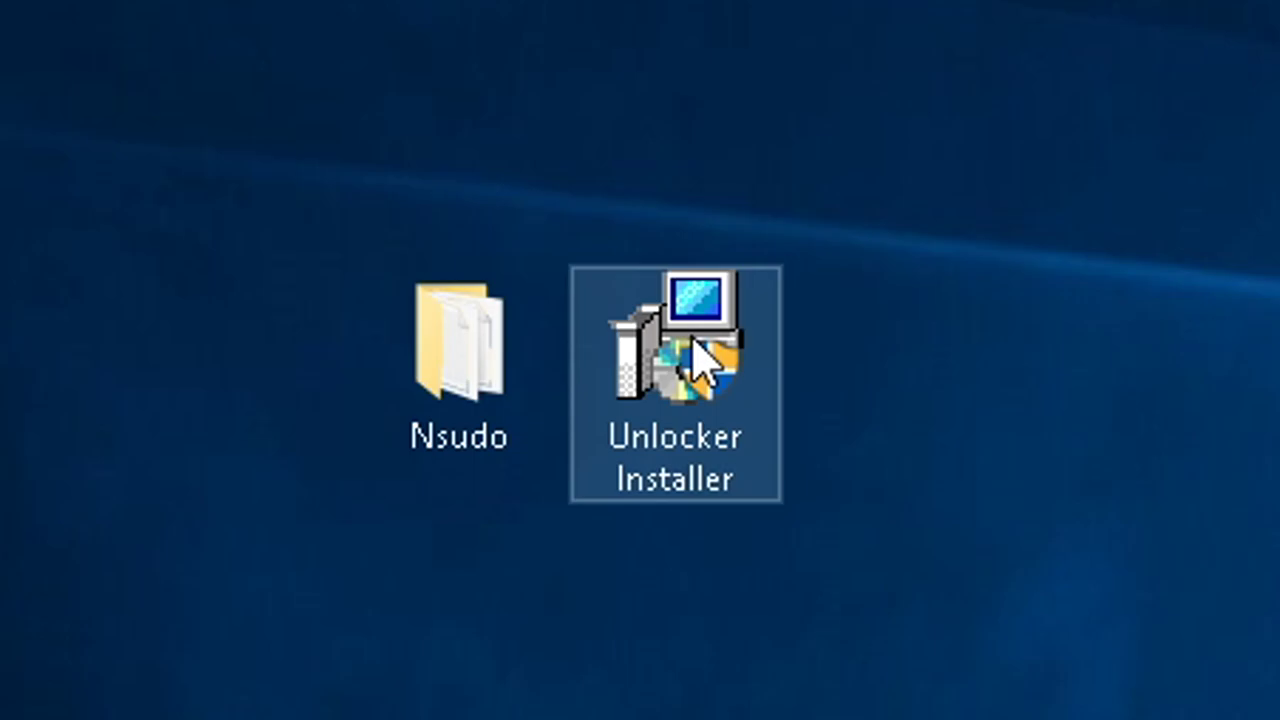
- Install Unlocker 1.9.2 in English to C:\Program Files\Unlocker, using the Advanced option to exclude the Delta toolbar
double_click(691, 341)
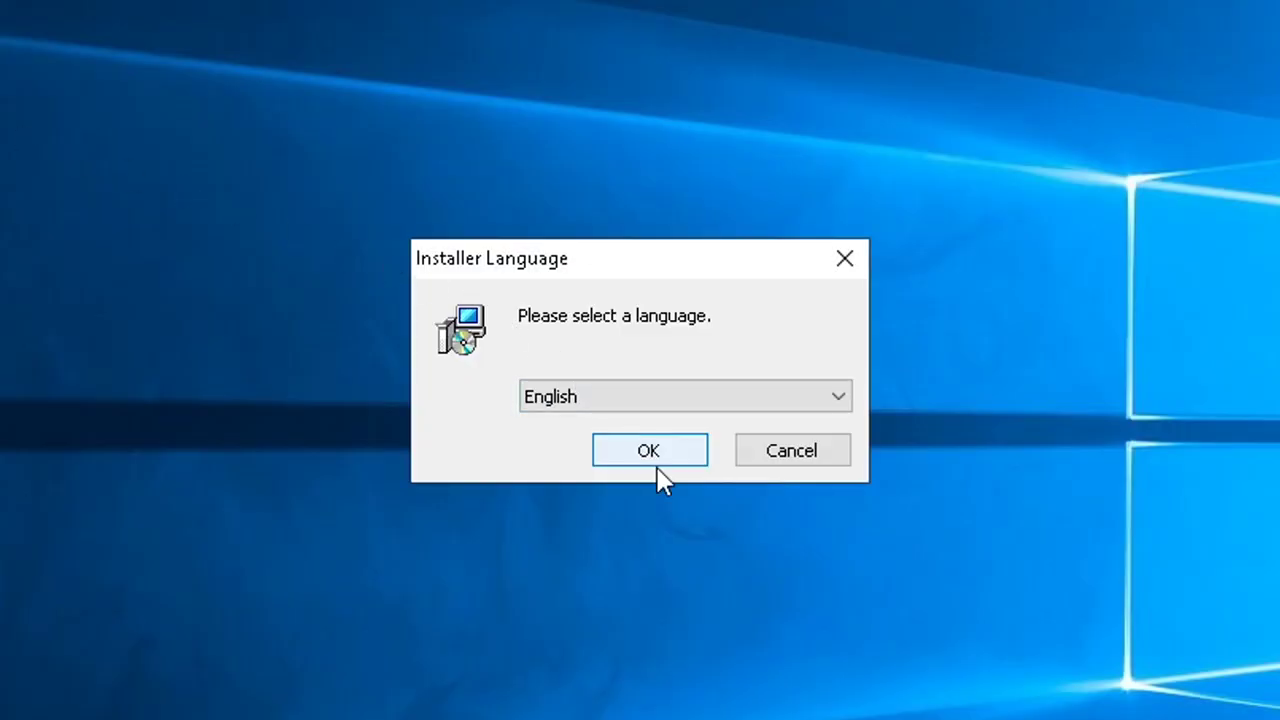
left_click(648, 462)
left_click(830, 634)
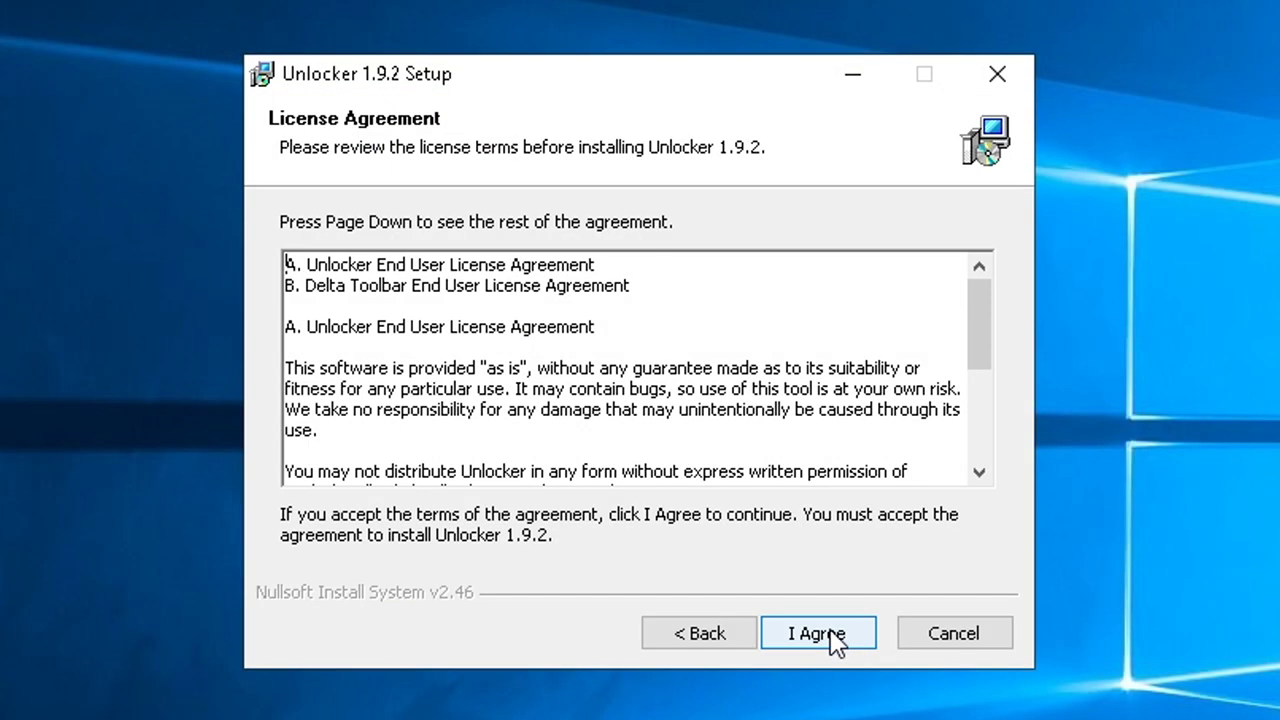
left_click(825, 637)
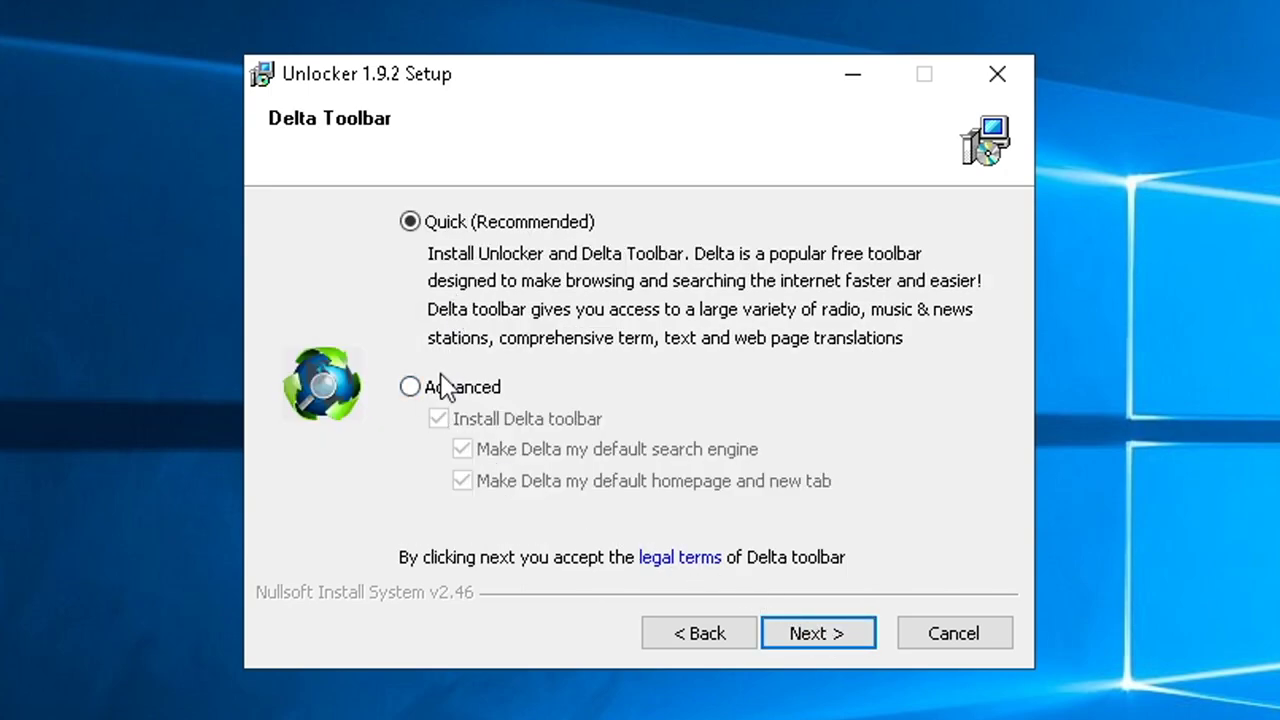
left_click(438, 386)
left_click(439, 419)
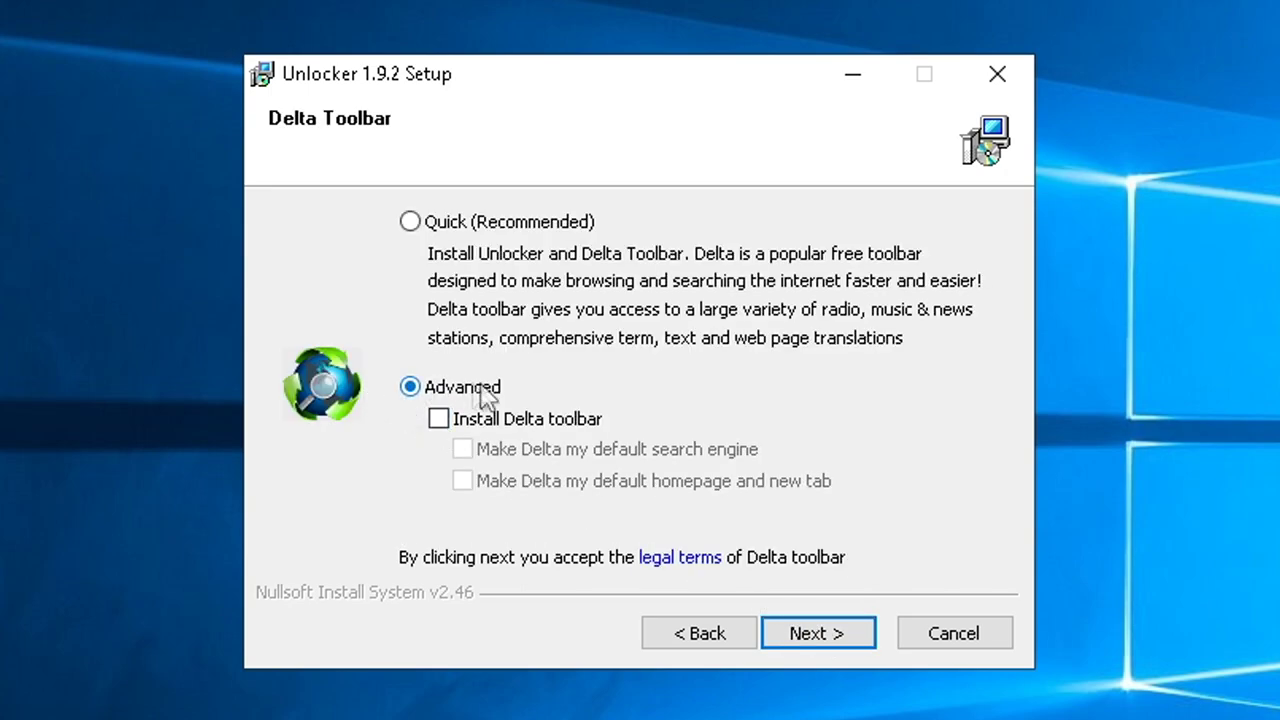
left_click(820, 640)
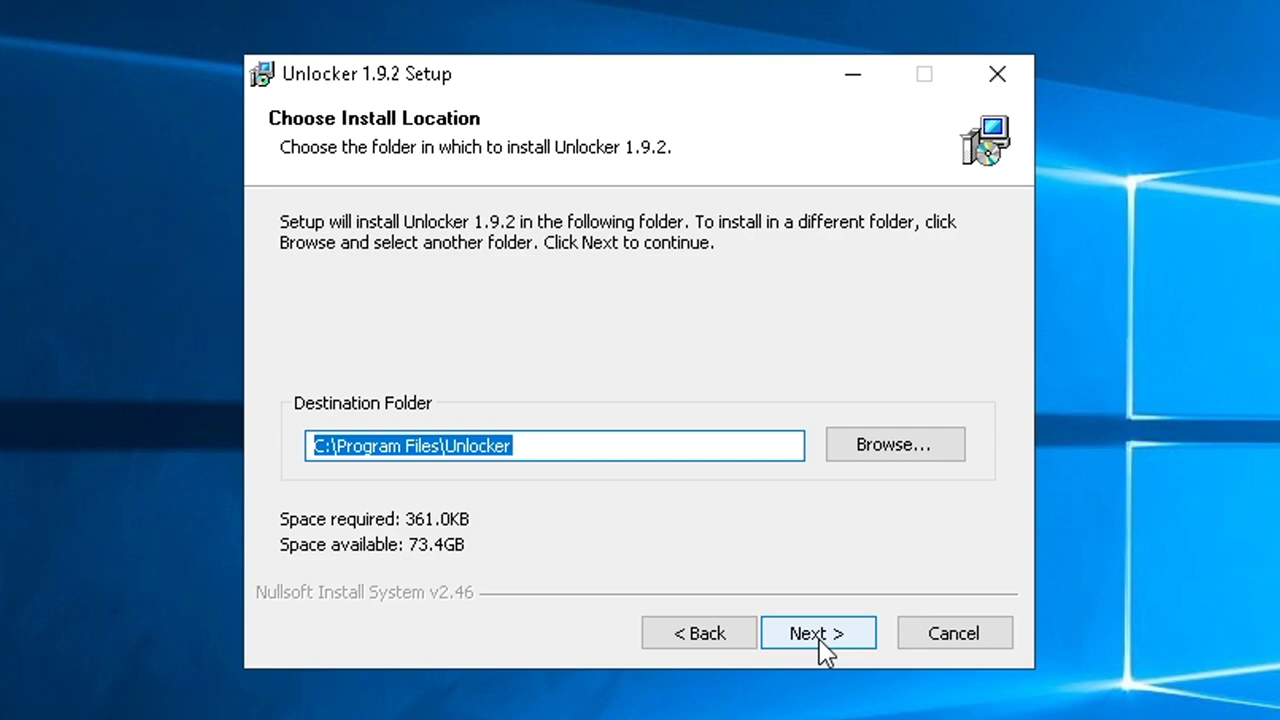
left_click(819, 636)
left_click(543, 330)
left_click(797, 638)
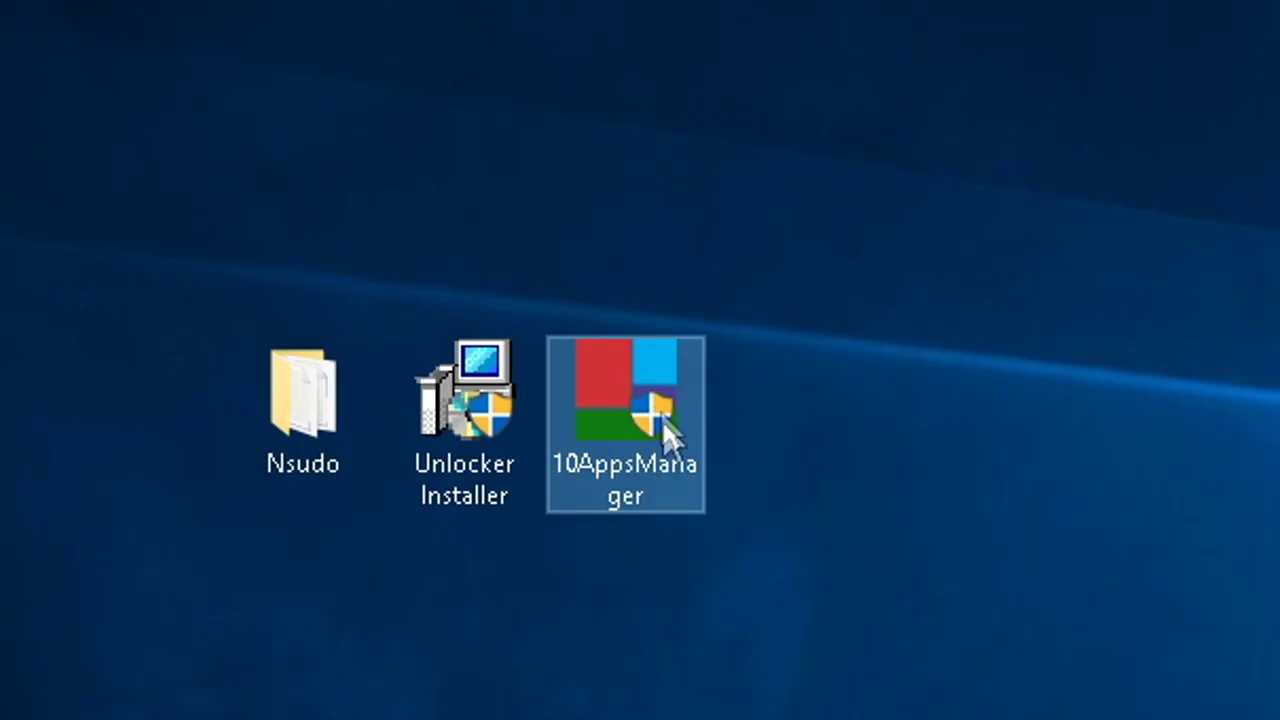
- Run 10AppsManager from the desktop and uninstall all the listed Windows apps at once
right_click(668, 430)
left_click(760, 490)
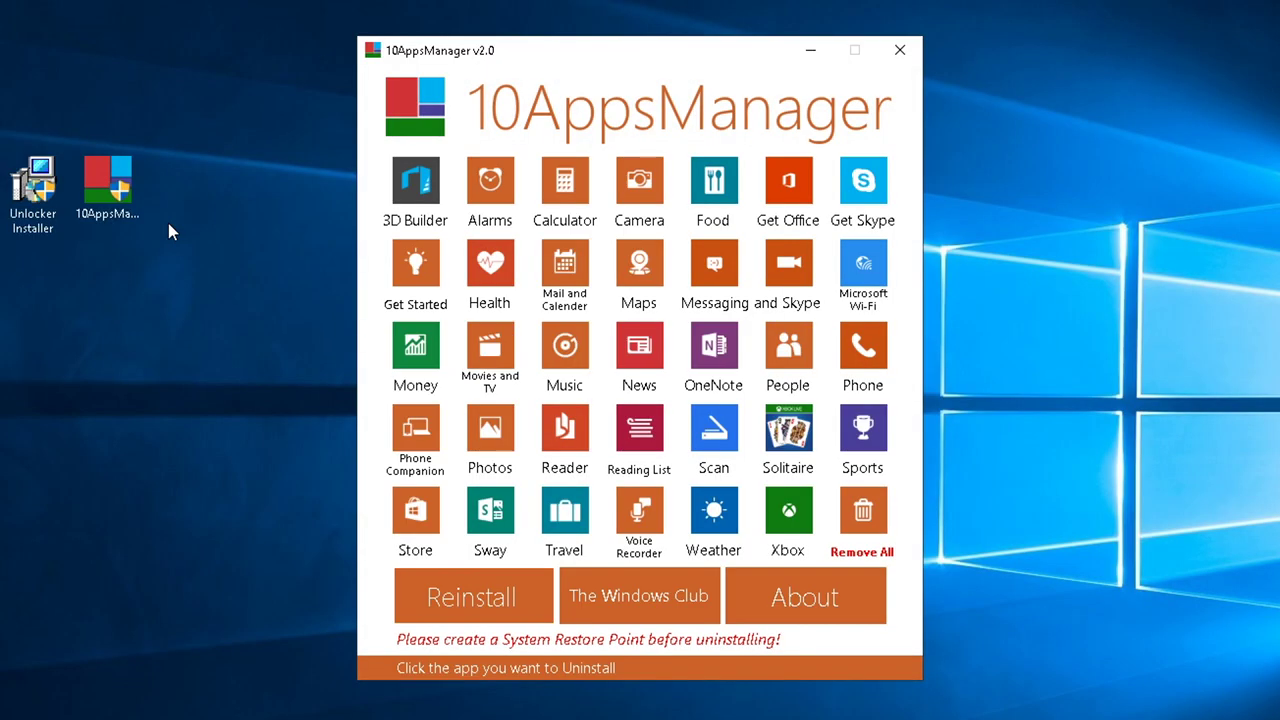
left_click(864, 515)
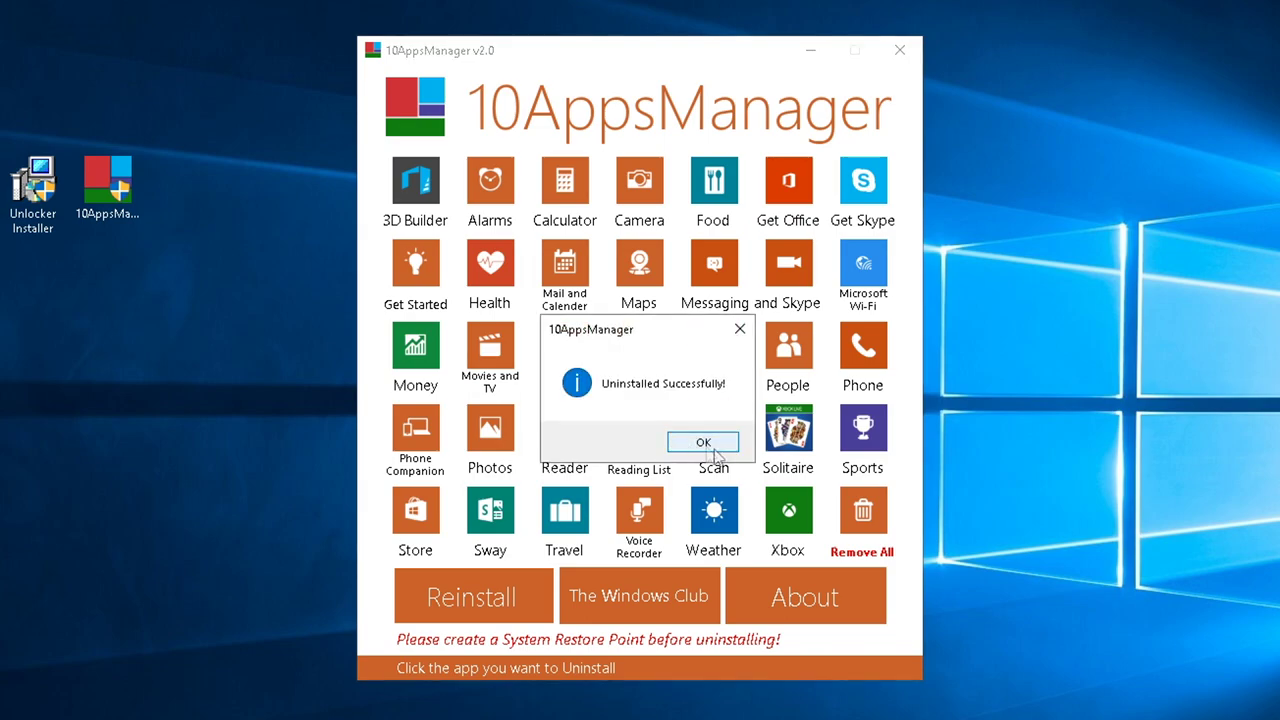
left_click(716, 447)
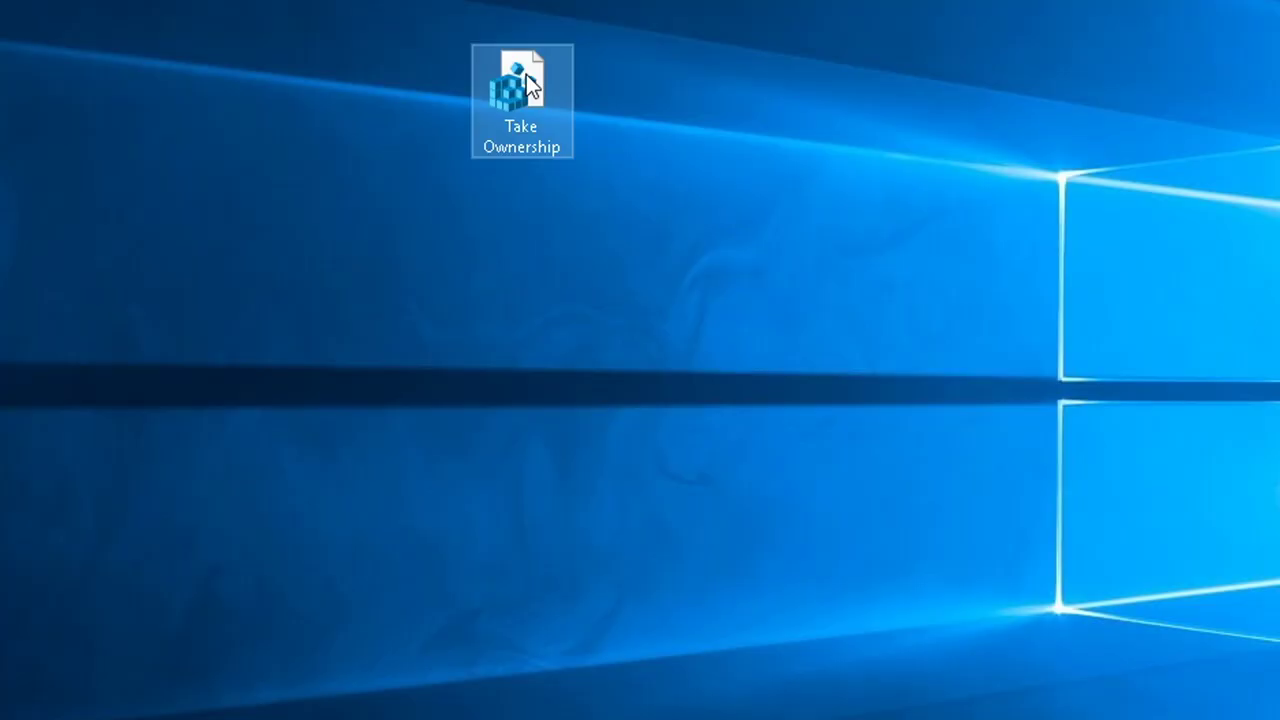
- Merge the Take Ownership registry file on the desktop into the registry
right_click(526, 76)
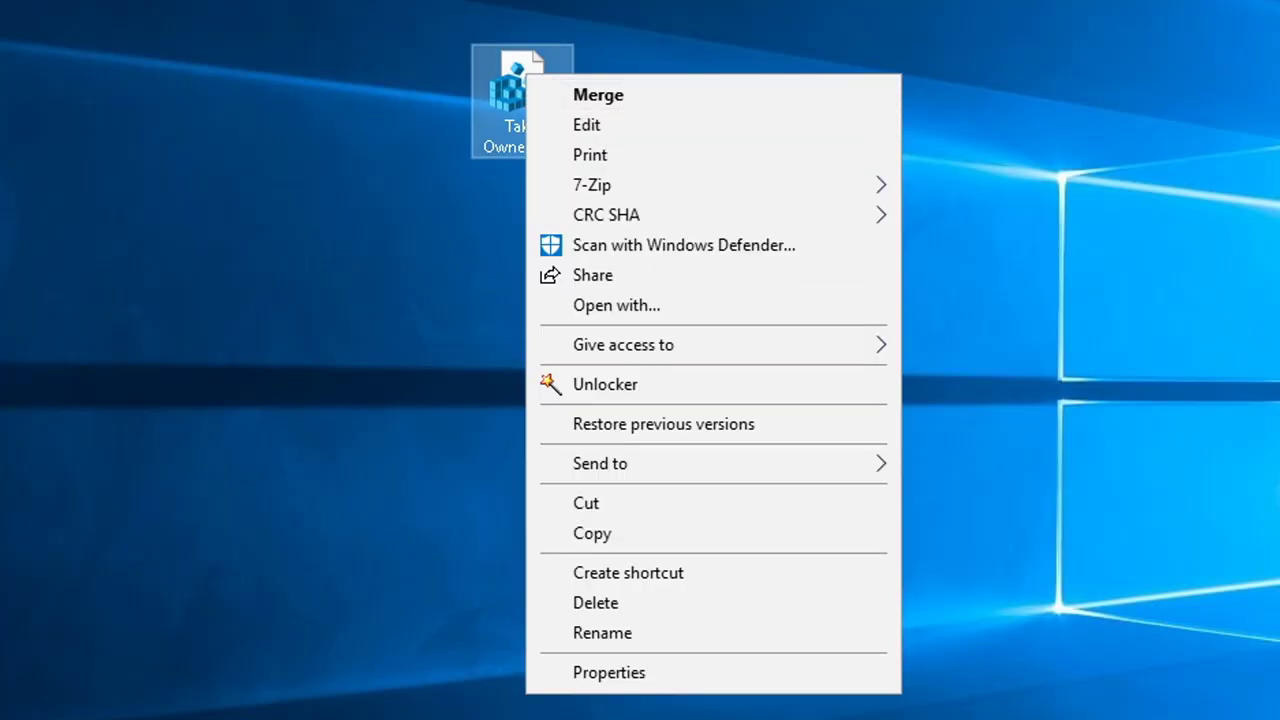
left_click(586, 95)
left_click(850, 386)
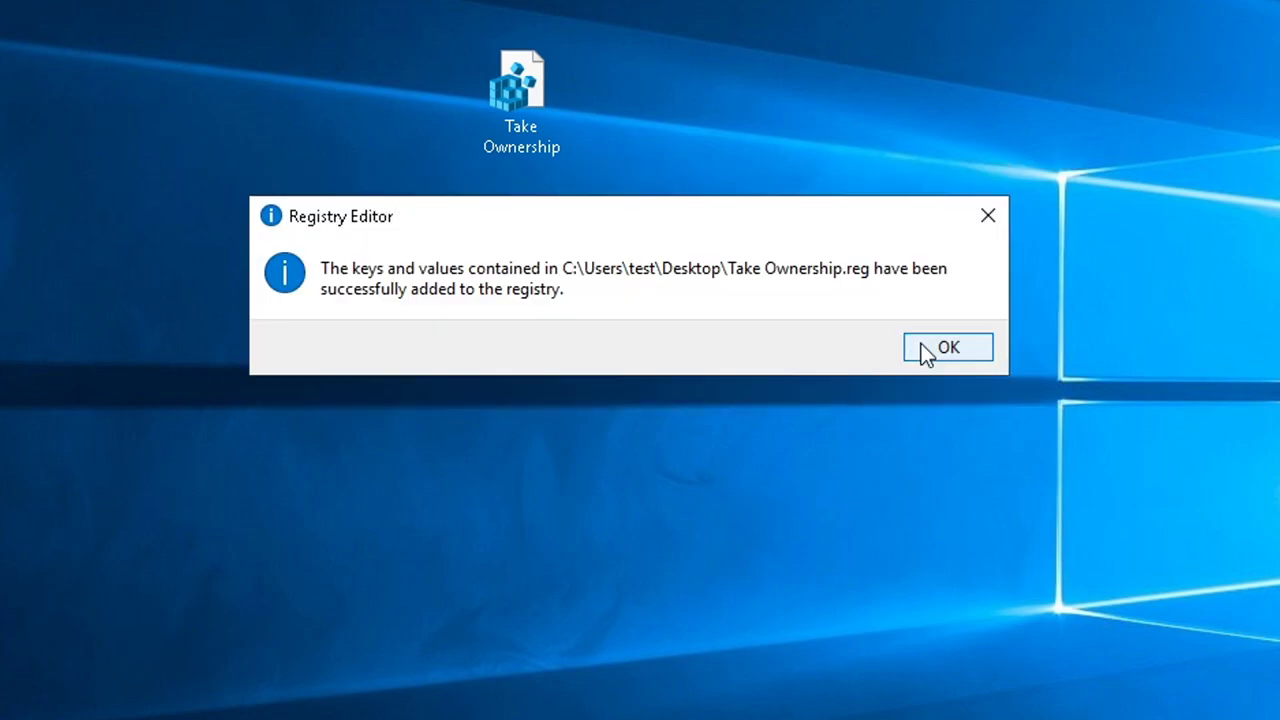
left_click(926, 354)
- Open C:\Program Files in File Explorer and turn on the display of hidden items
left_click(25, 700)
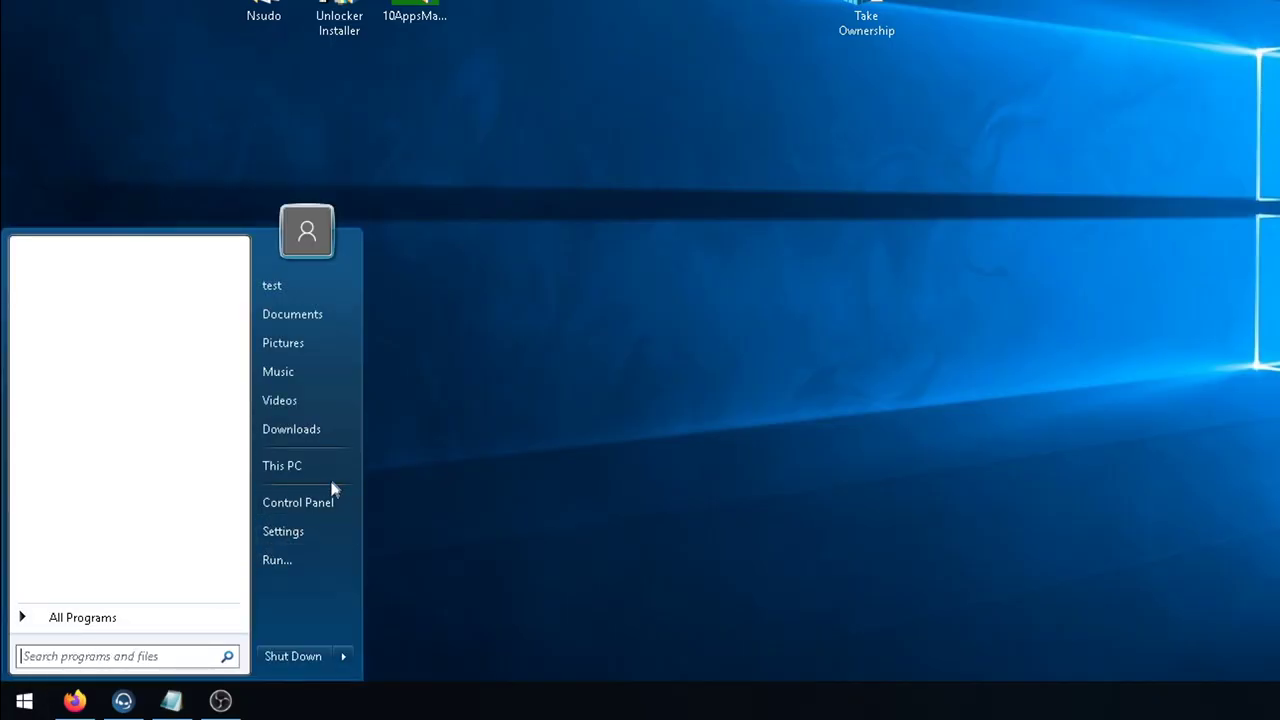
left_click(326, 466)
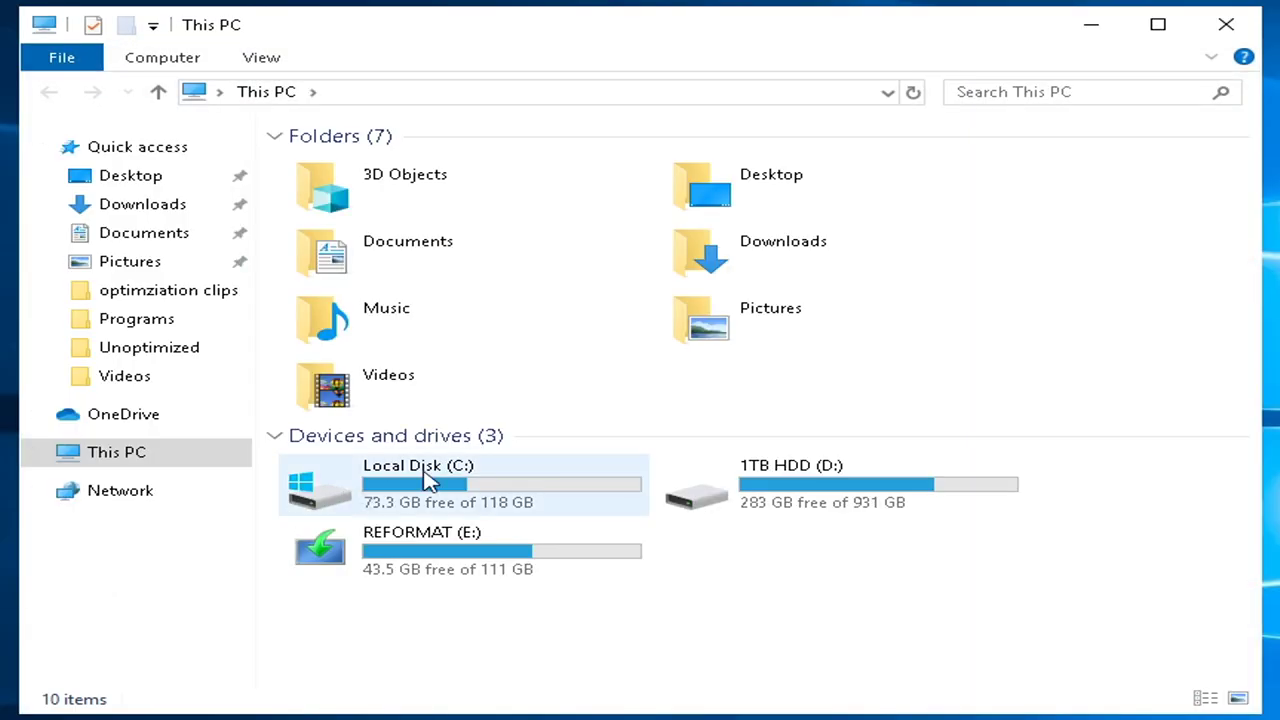
double_click(428, 481)
double_click(423, 194)
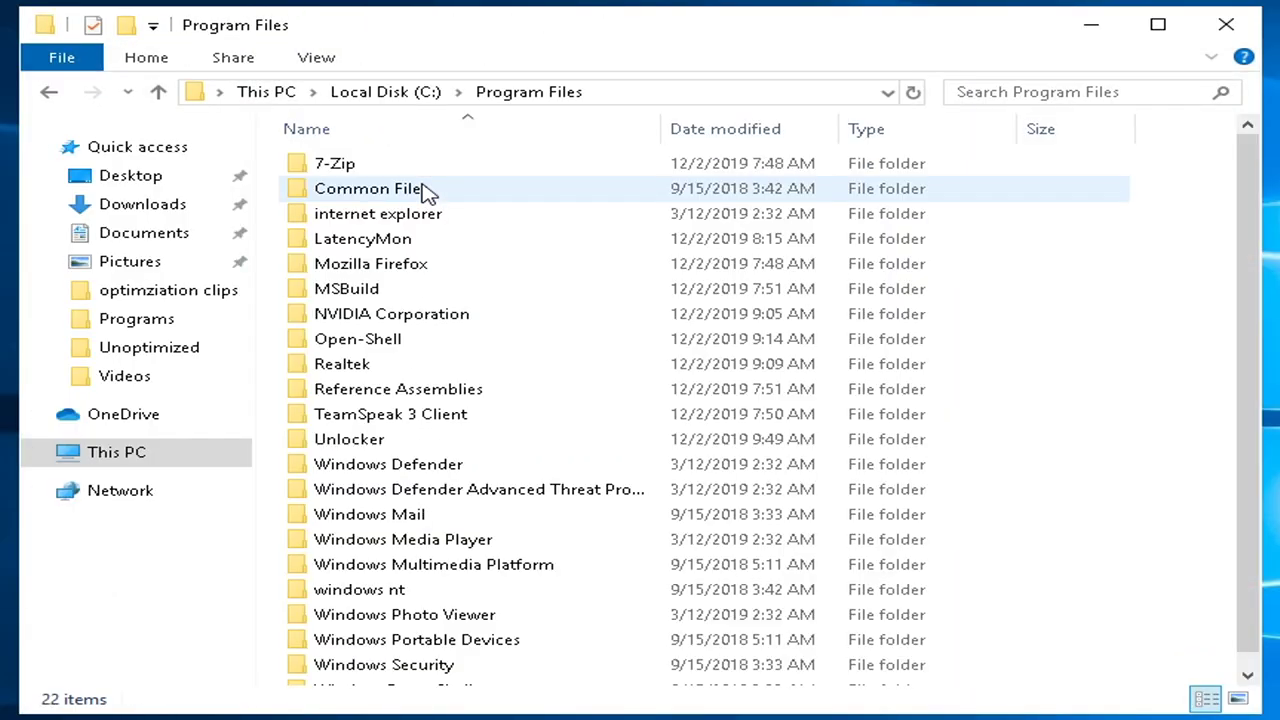
scroll(405, 550, "down", 1)
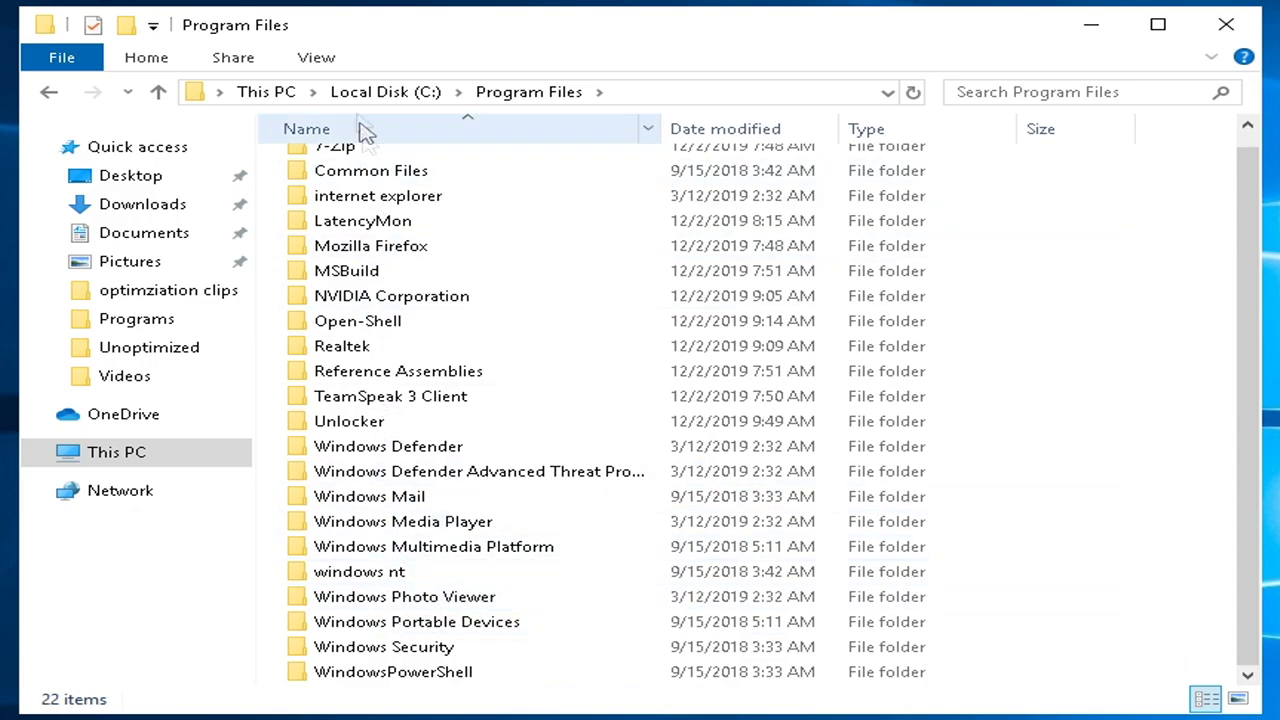
left_click(316, 58)
left_click(789, 145)
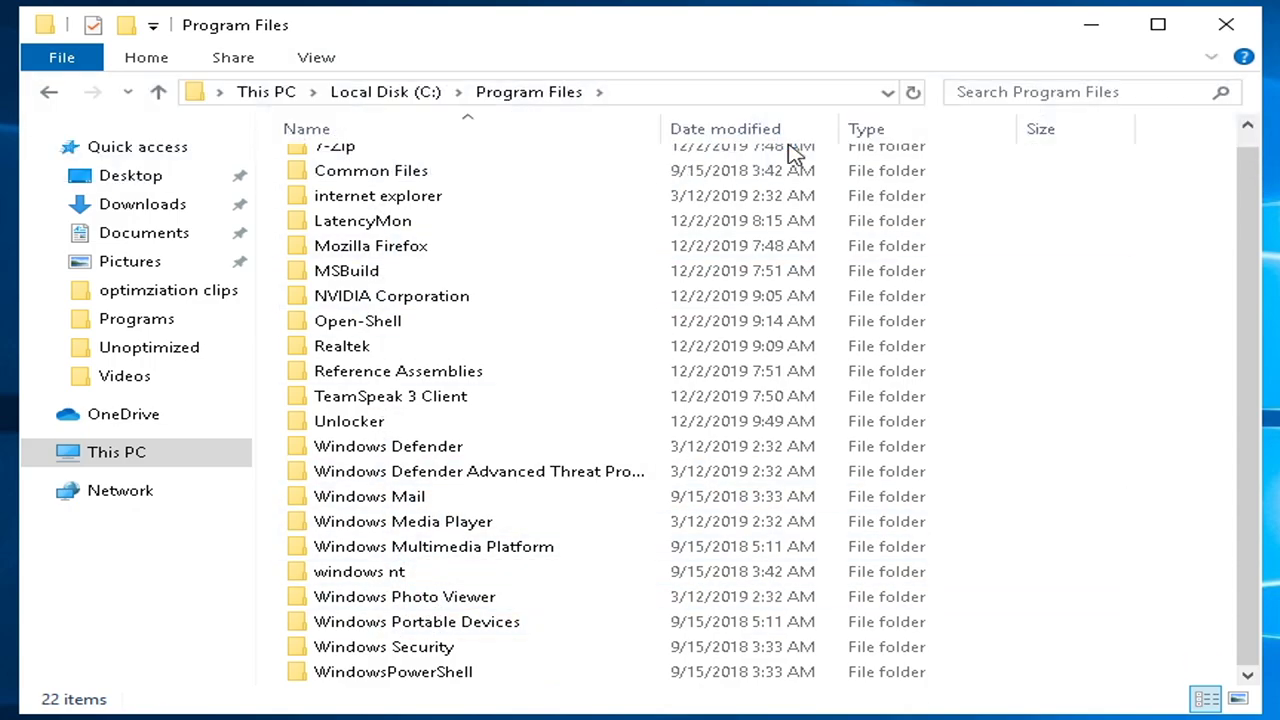
scroll(527, 470, "down", 1)
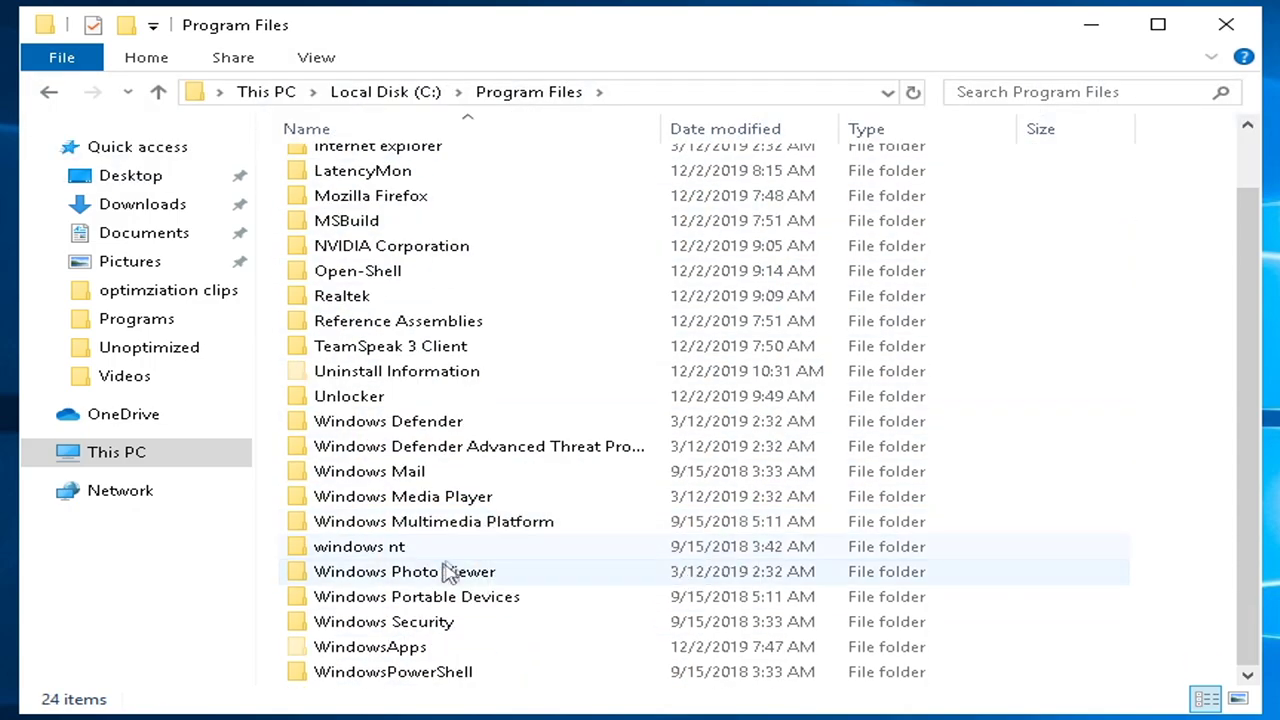
- Take ownership of the WindowsApps folder in Program Files and open it with permanent access granted
right_click(375, 655)
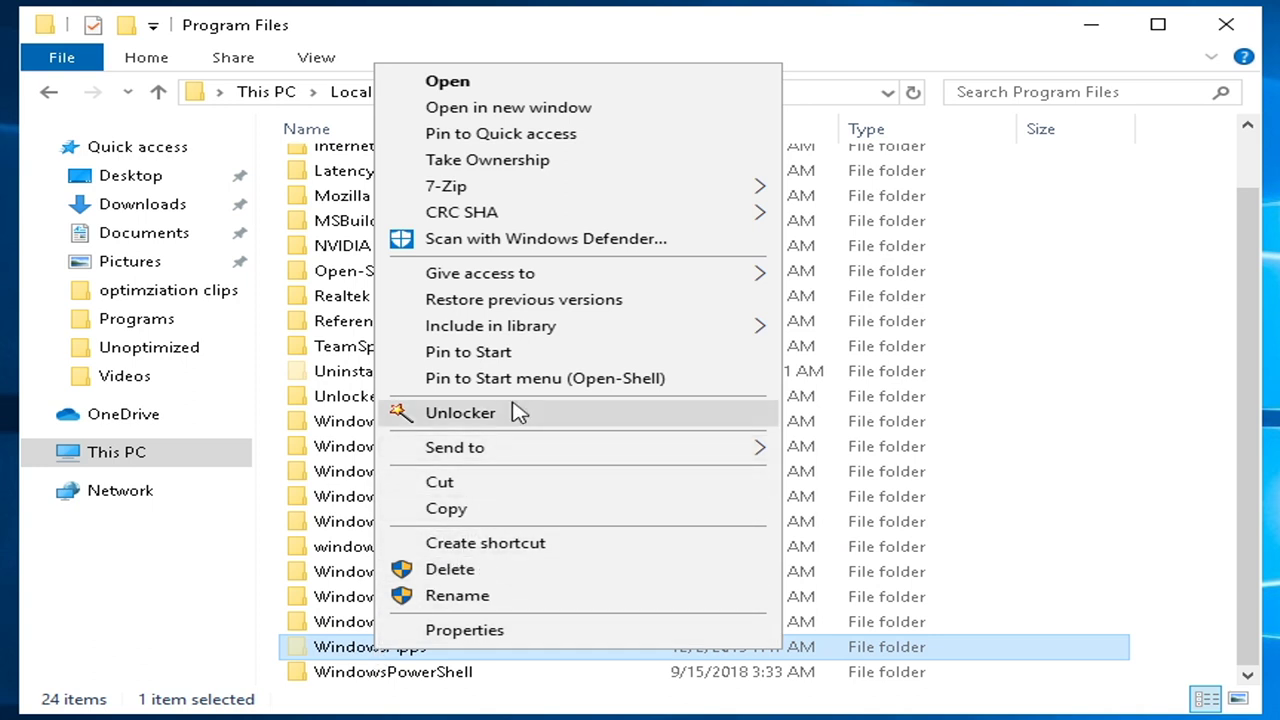
left_click(506, 162)
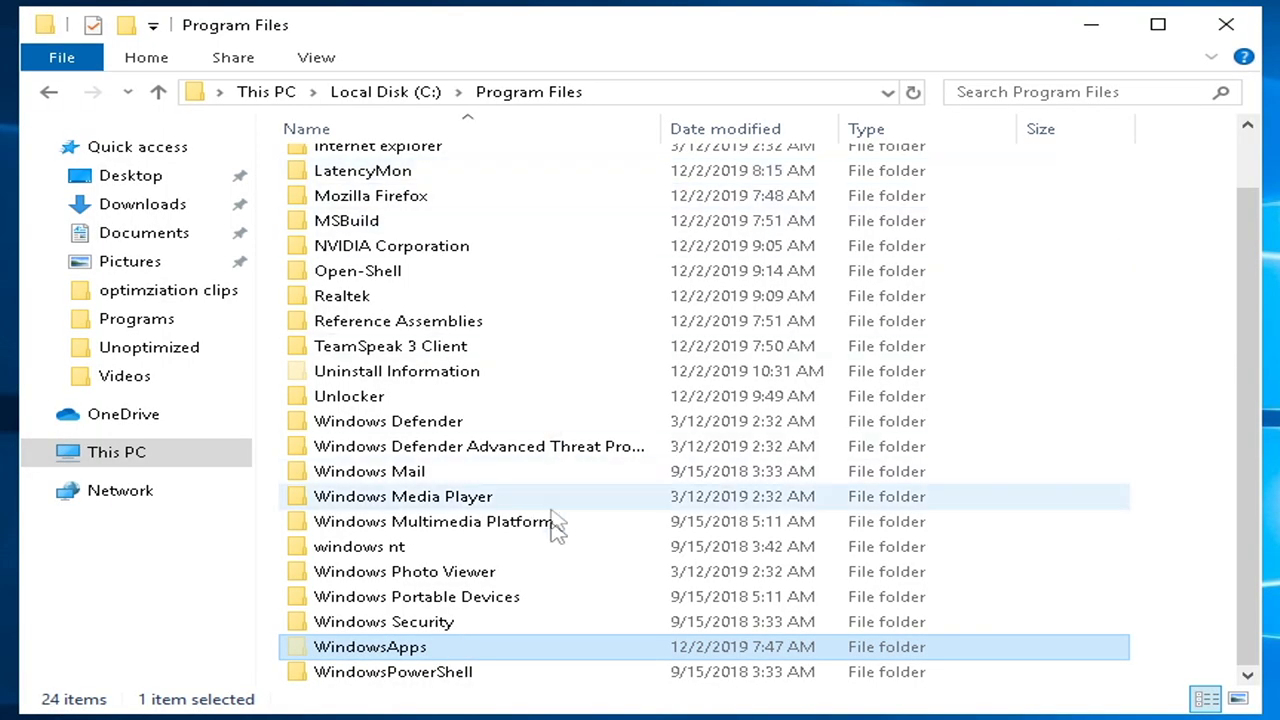
double_click(435, 648)
left_click(650, 411)
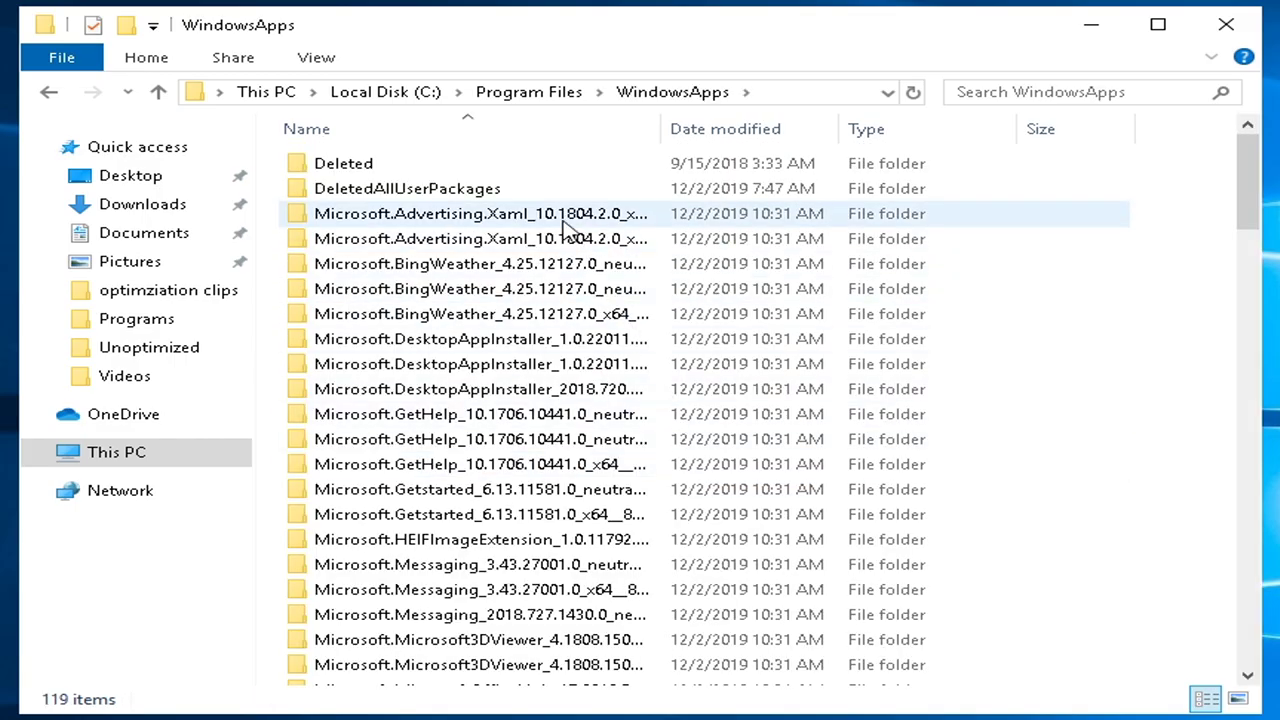
- Delete all folders inside WindowsApps with administrator permission for all items, skipping the Microsoft.MicrosoftOfficeHub folder
left_click_drag(1247, 180, 1245, 610)
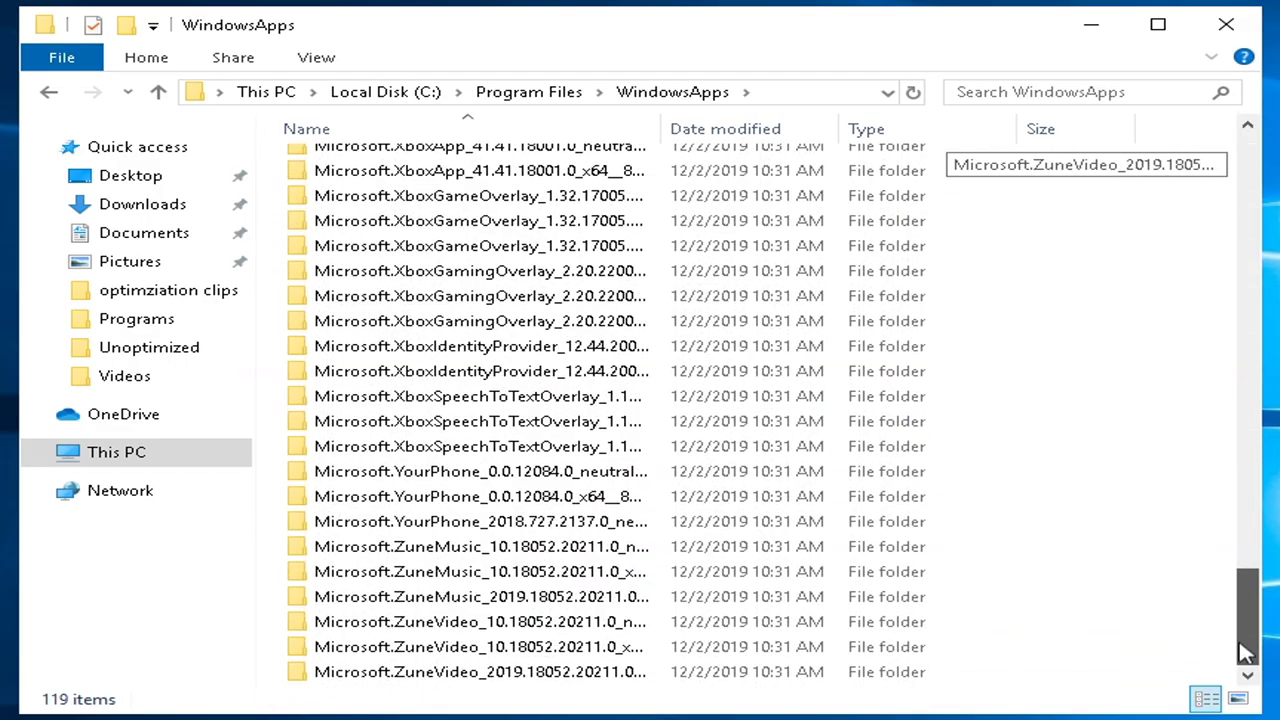
left_click(642, 370)
key("ctrl+a")
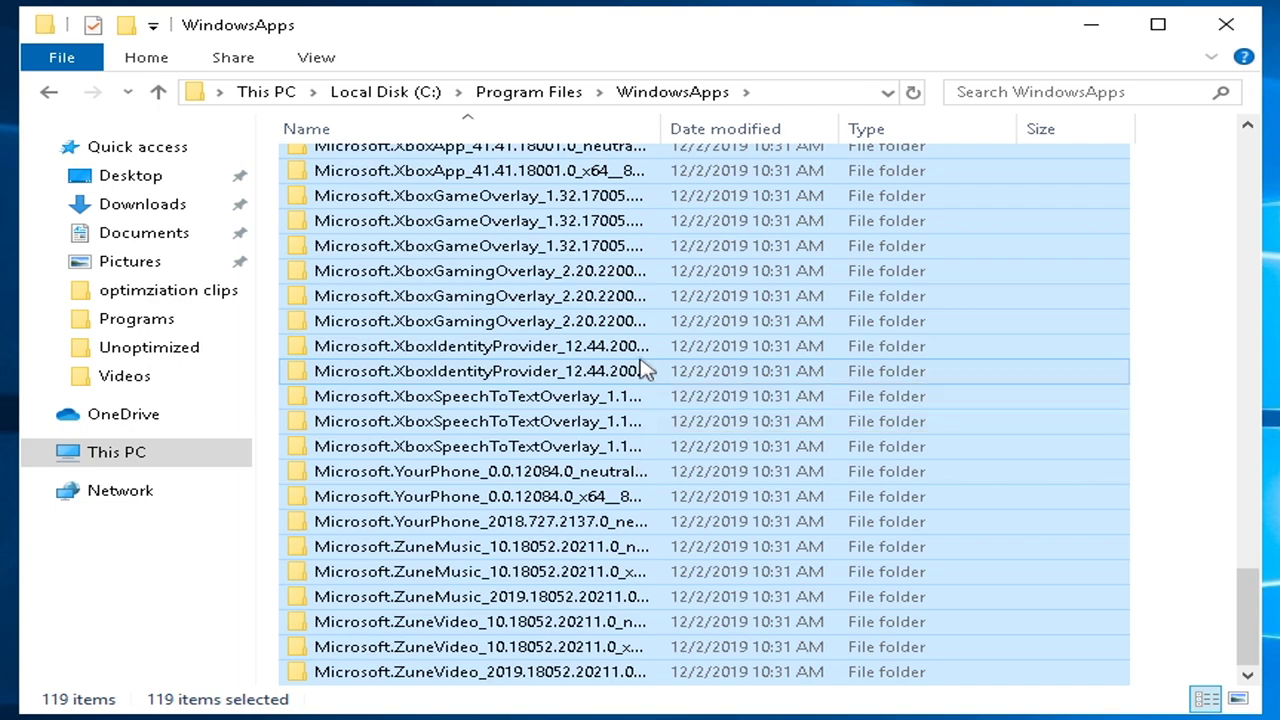
key("Delete")
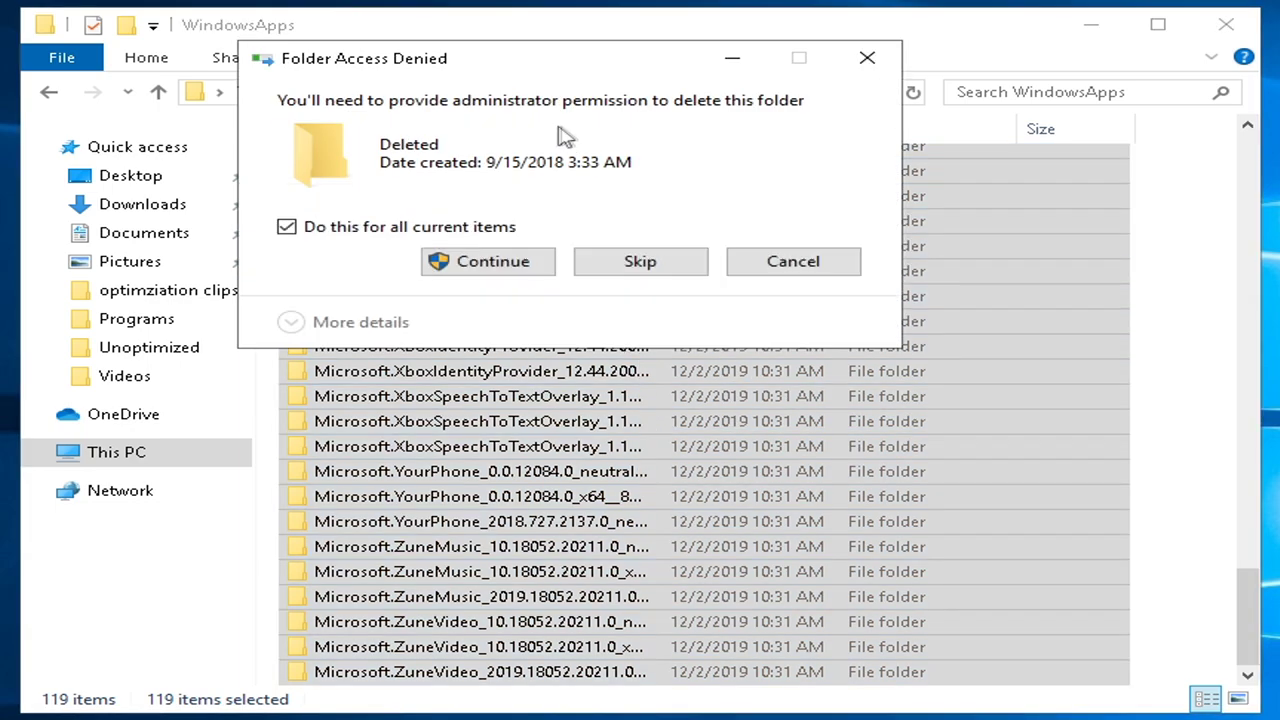
left_click(491, 262)
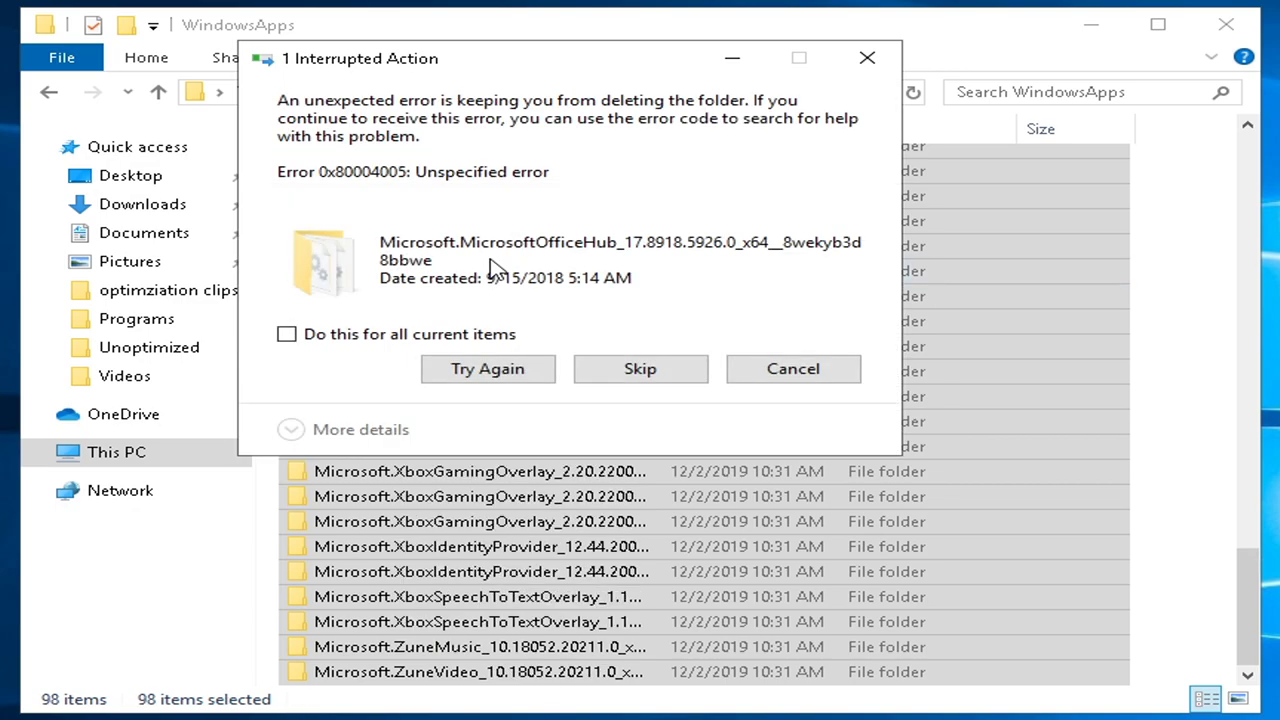
left_click(663, 371)
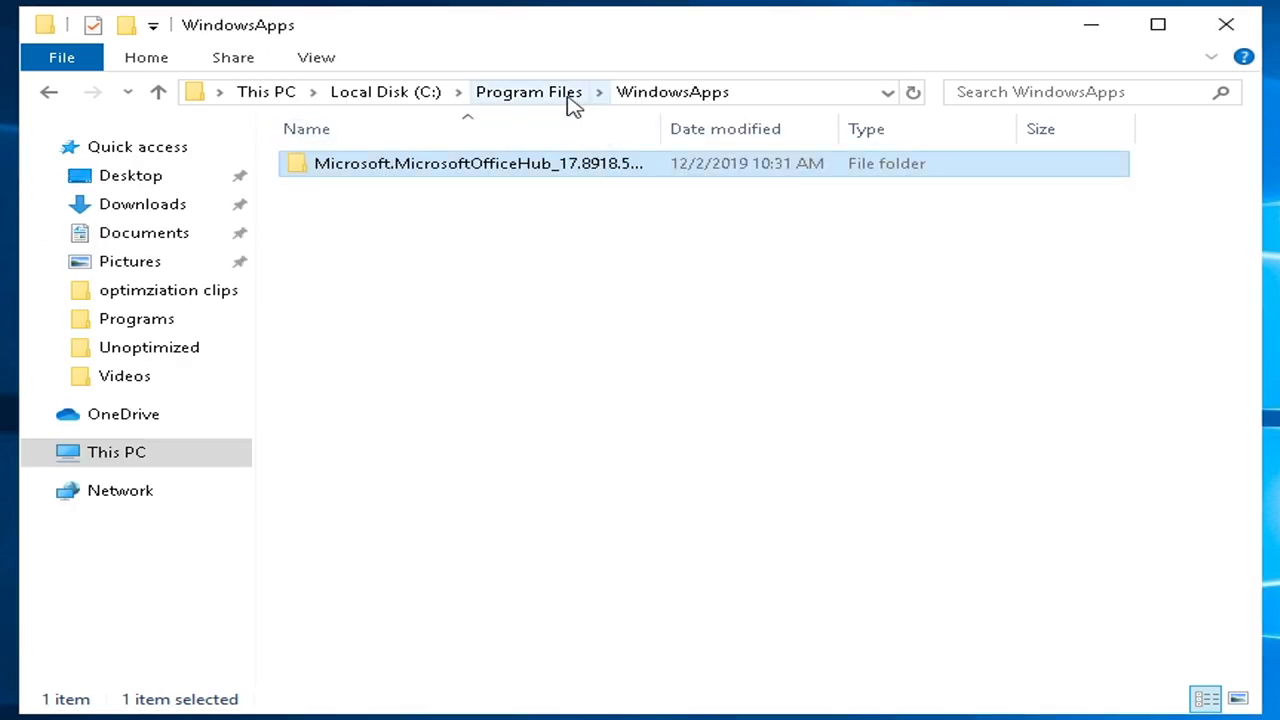
- Delete everything inside the remaining Microsoft.MicrosoftOfficeHub folder, skipping the VFS folder
double_click(566, 173)
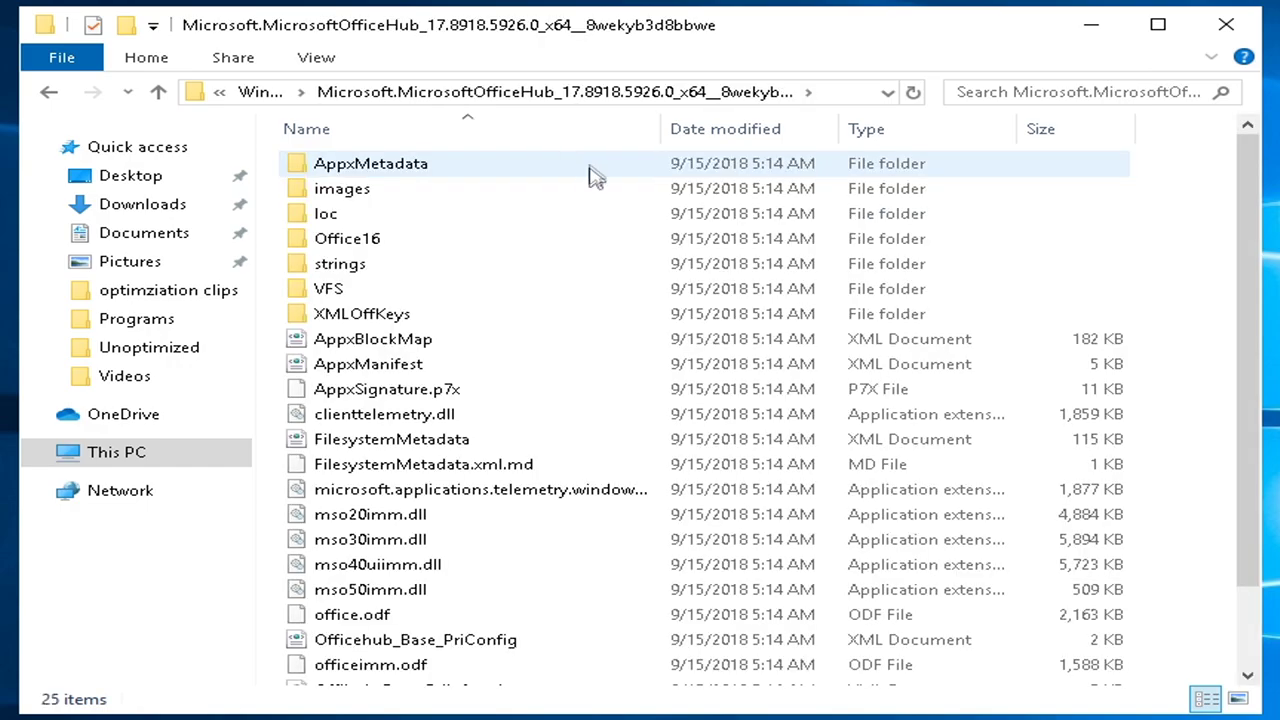
left_click(551, 287)
key("ctrl+a")
key("Delete")
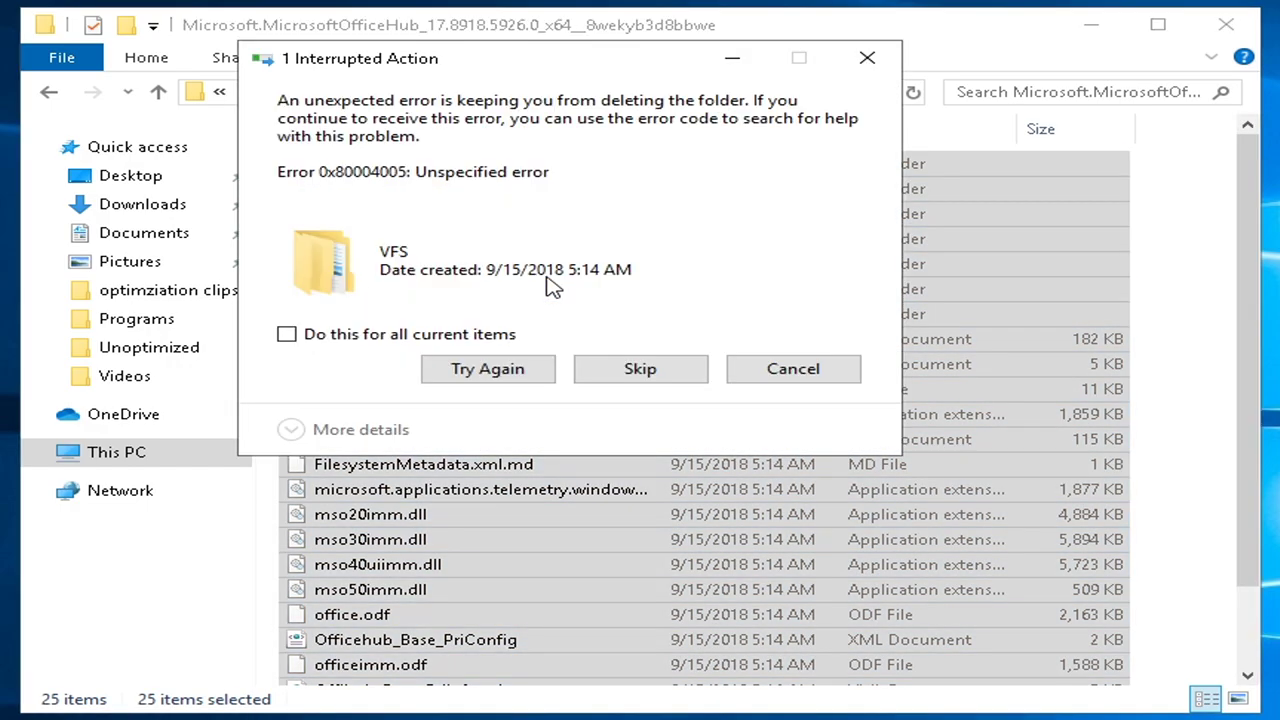
left_click(609, 372)
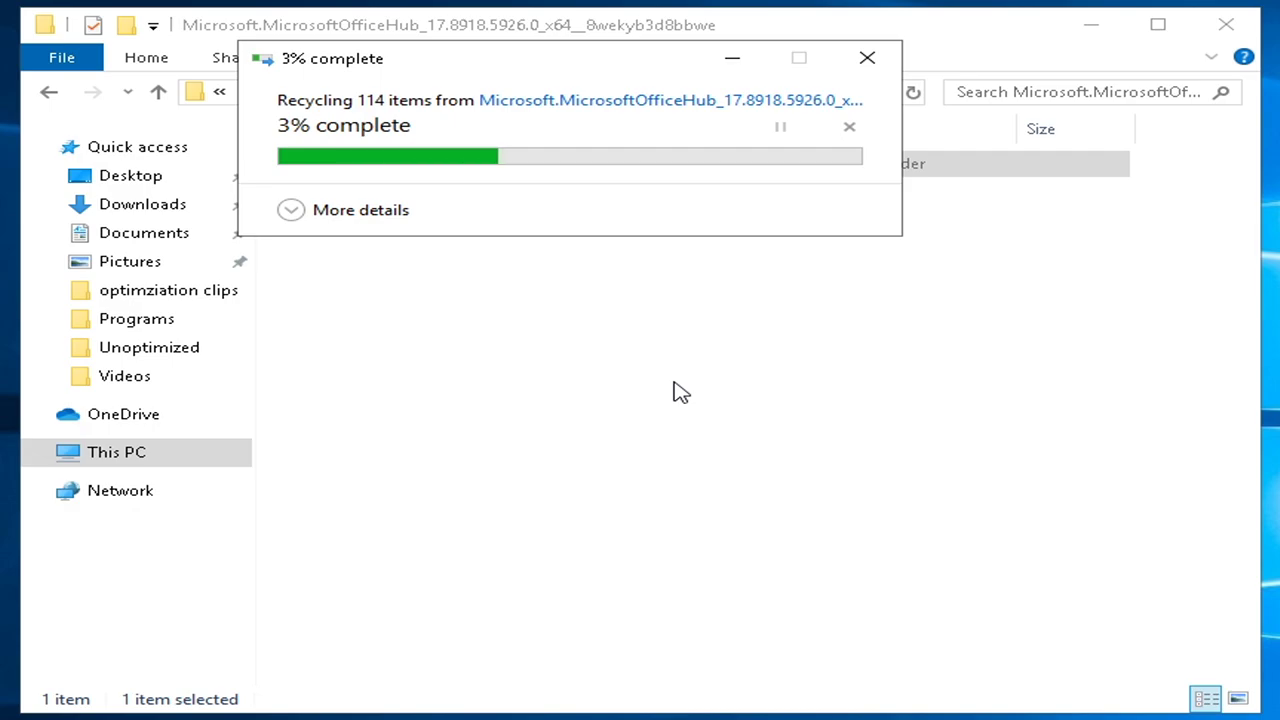
- Delete the contents of the VFS folder, skipping ProgramFilesCommonX64 for all current items
double_click(332, 165)
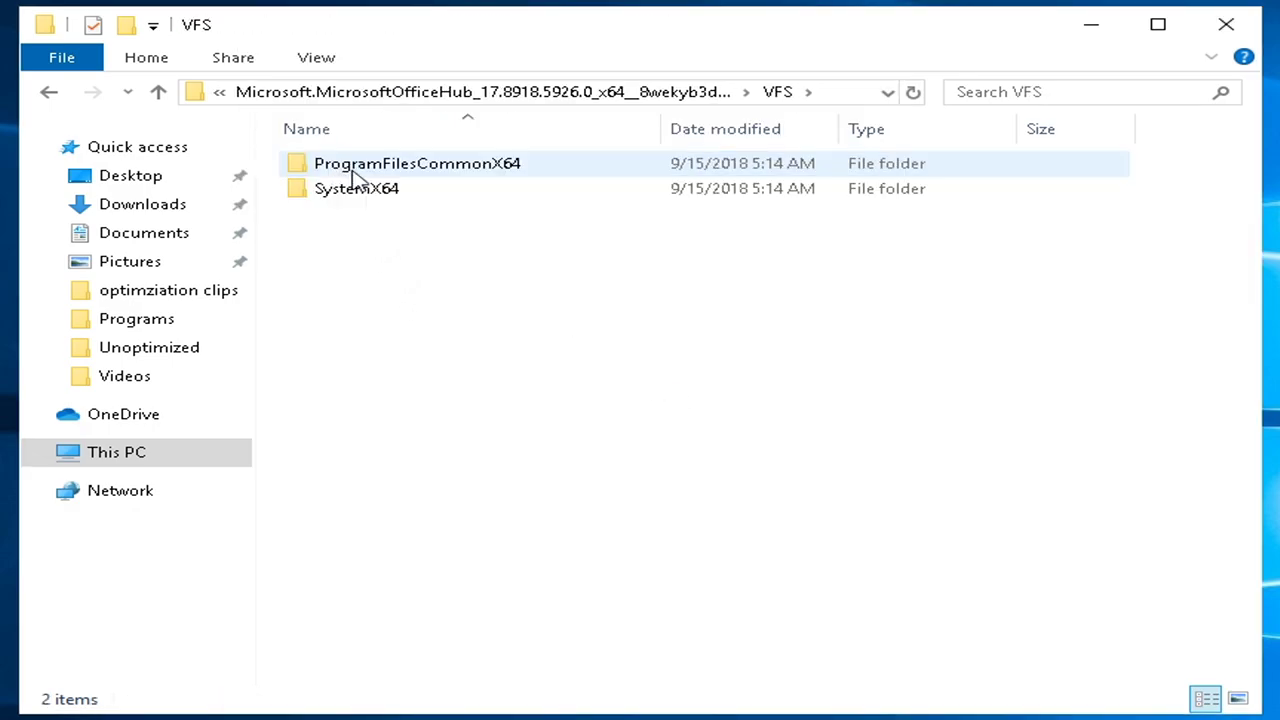
double_click(352, 174)
double_click(366, 177)
left_click(50, 96)
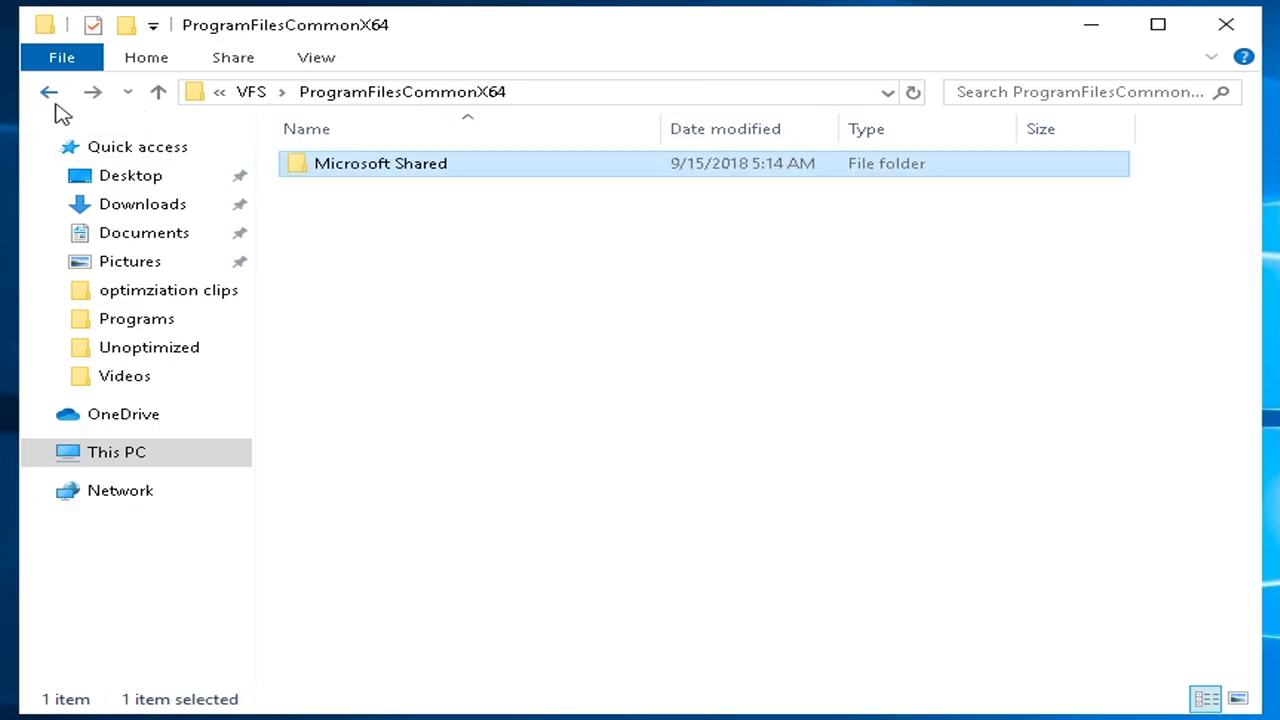
left_click(50, 96)
left_click_drag(432, 283, 388, 122)
key("Delete")
left_click(403, 334)
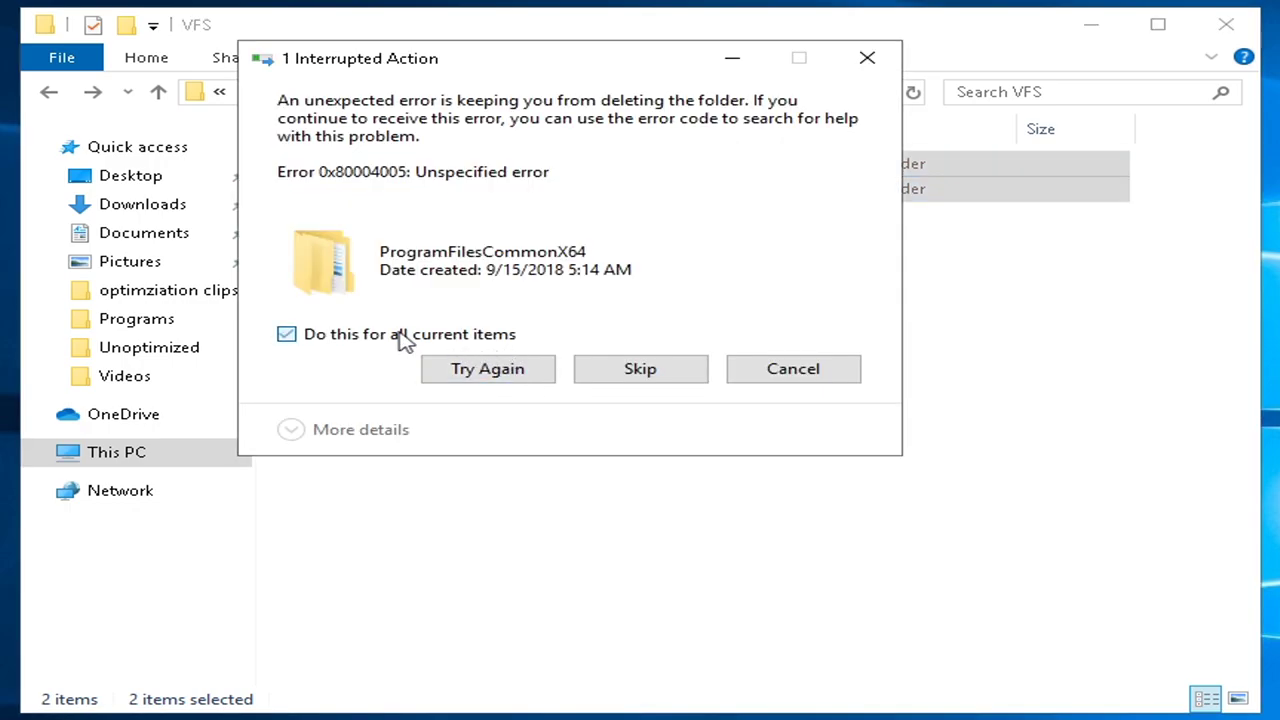
left_click(641, 369)
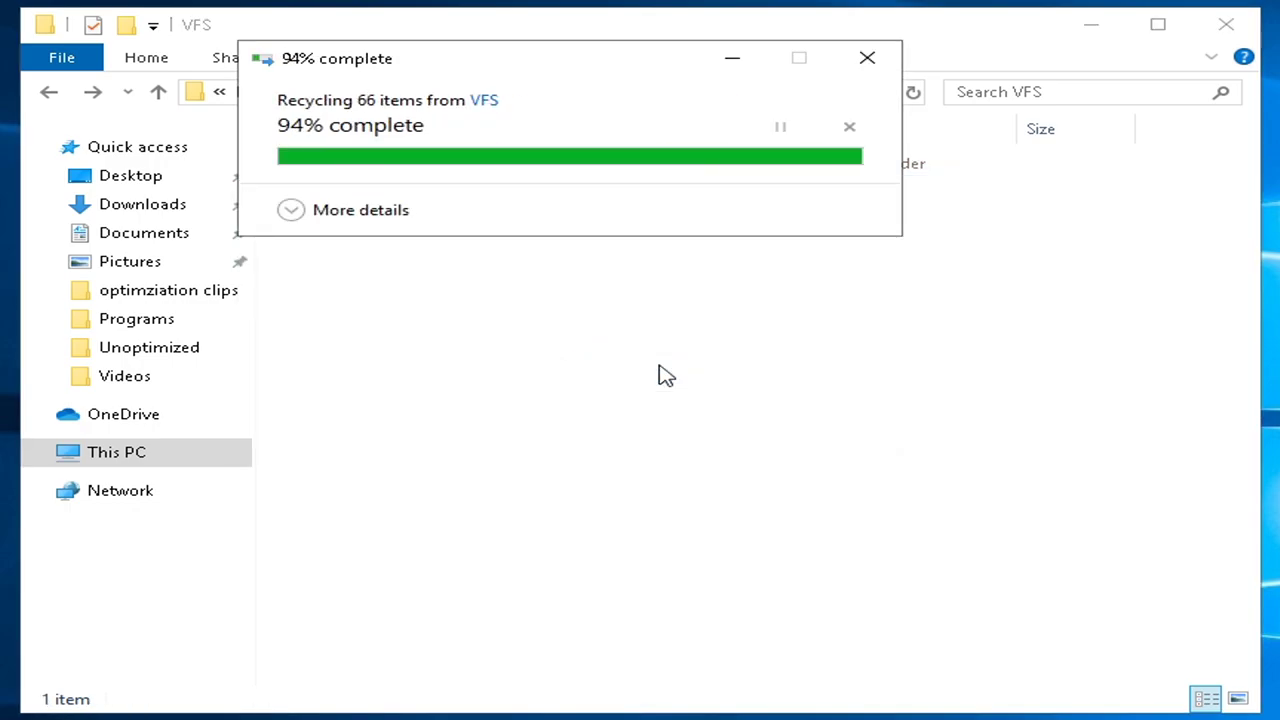
- Permanently delete the DW and OFFICE16 folders inside ProgramFilesCommonX64\Microsoft Shared
double_click(457, 163)
double_click(470, 163)
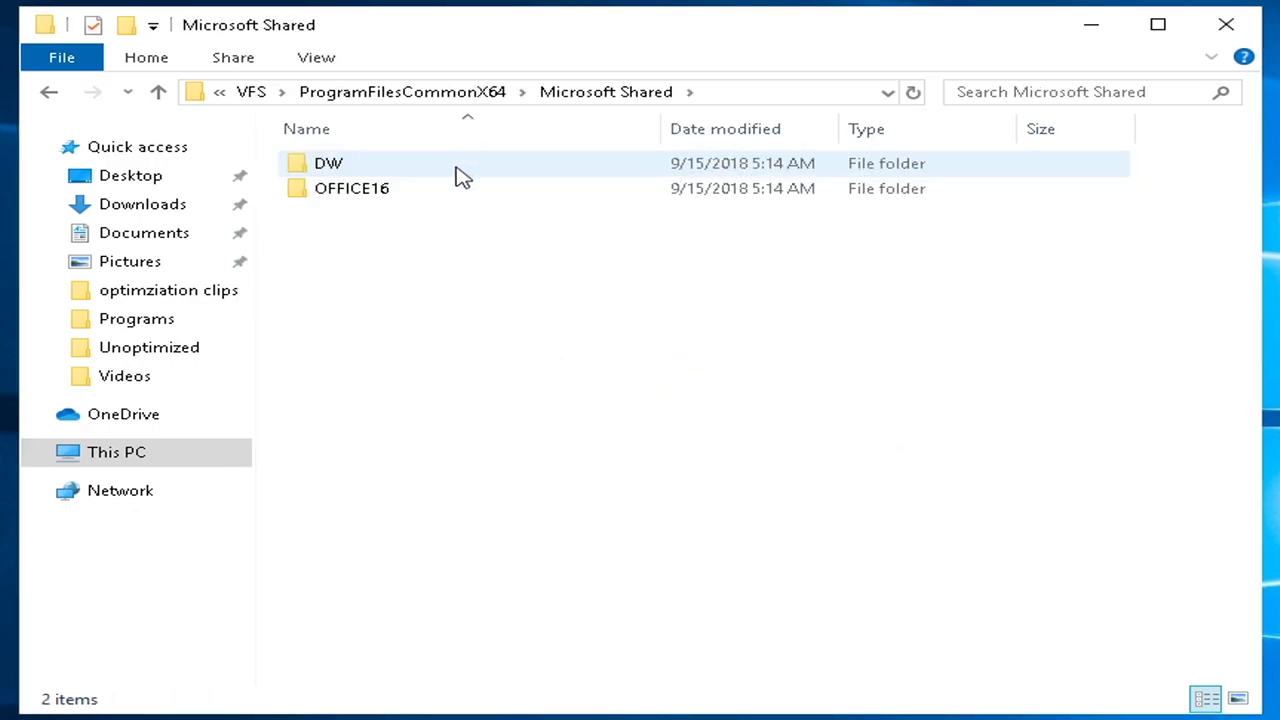
left_click_drag(431, 258, 371, 129)
key("shift+Delete")
left_click(652, 400)
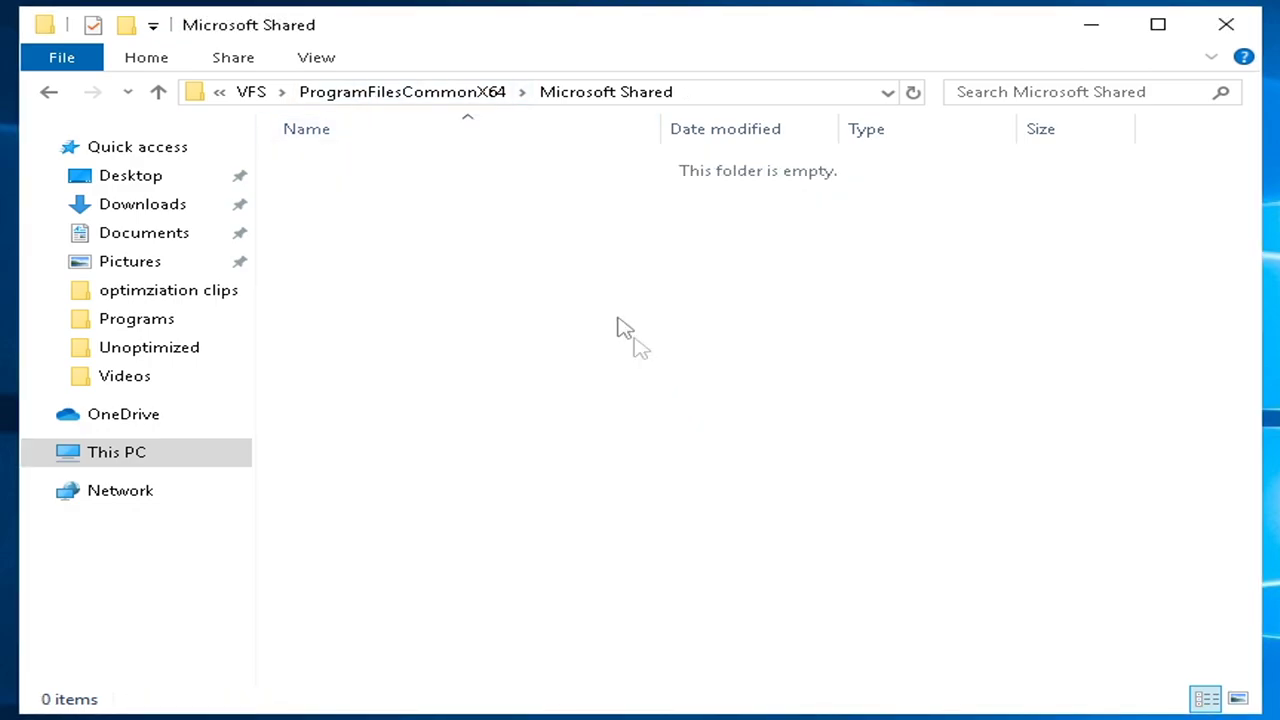
- Permanently delete the emptied Microsoft Shared, ProgramFilesCommonX64, VFS and MicrosoftOfficeHub folders, working back up to WindowsApps
left_click(48, 91)
key("shift+Delete")
left_click(687, 475)
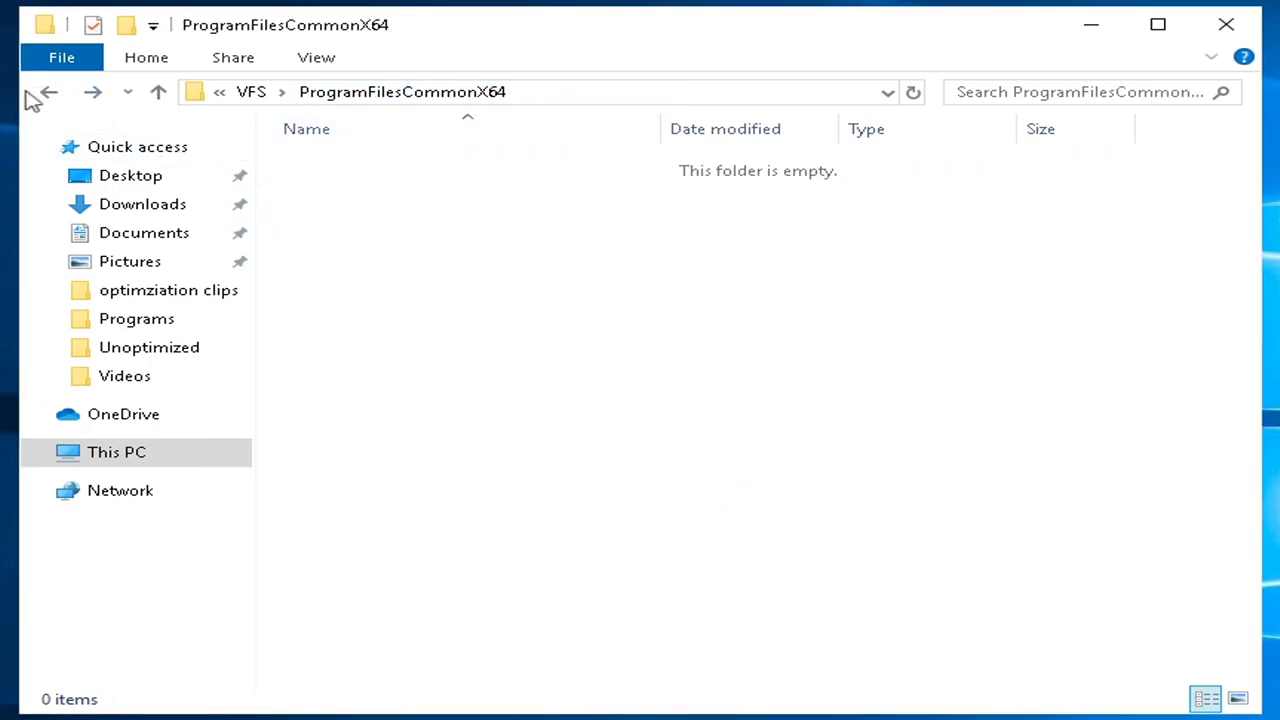
left_click(48, 91)
key("shift+Delete")
left_click(687, 475)
left_click(48, 91)
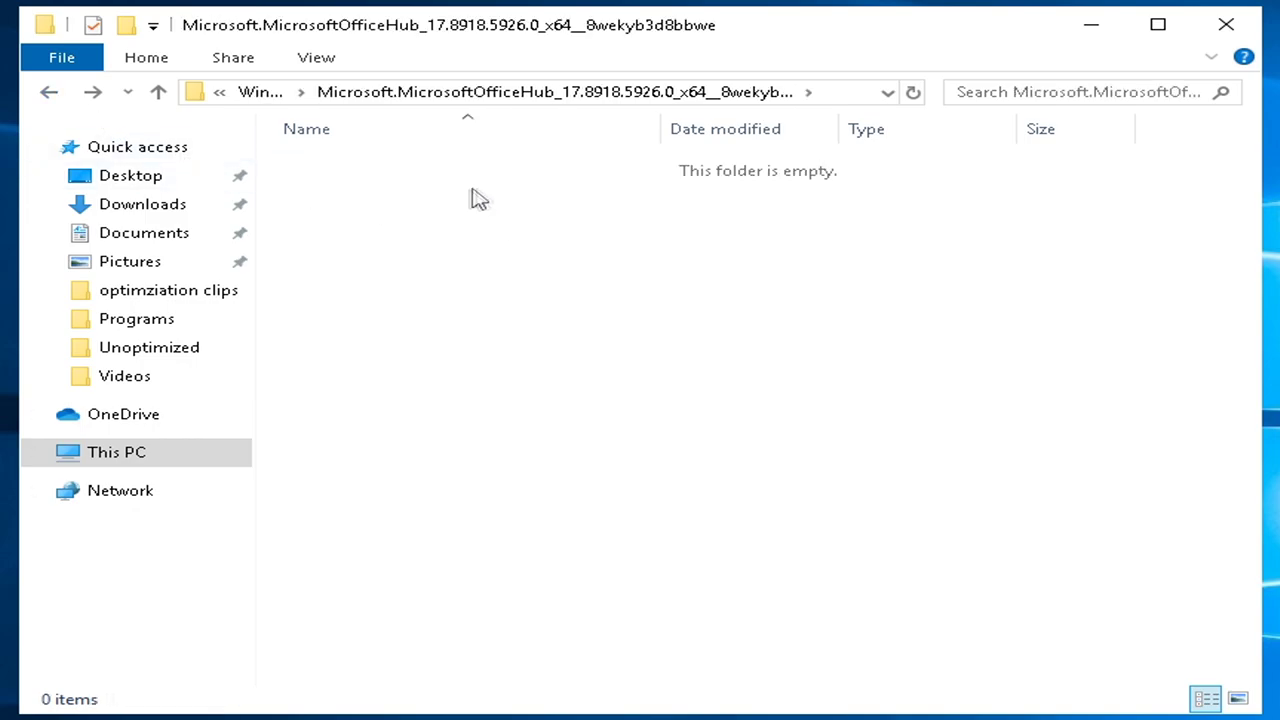
left_click(48, 91)
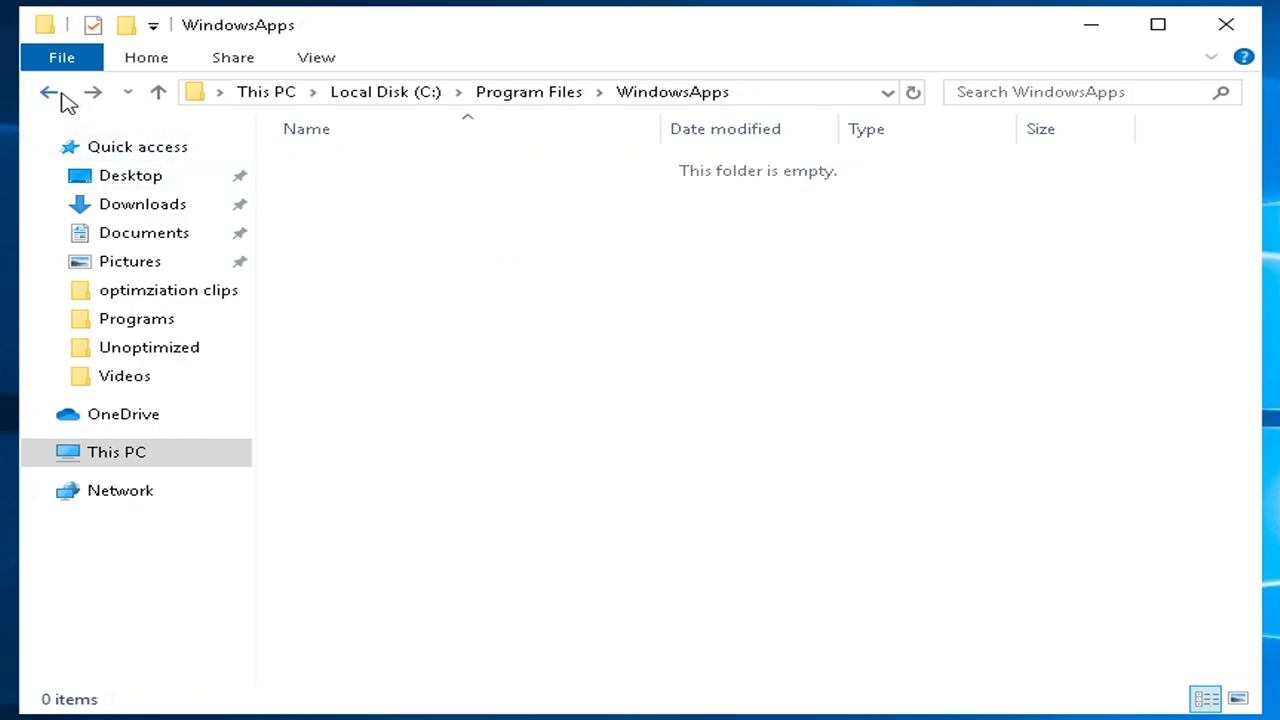
- Find the SystemApps folder in C:\Windows and take ownership of it
left_click(48, 91)
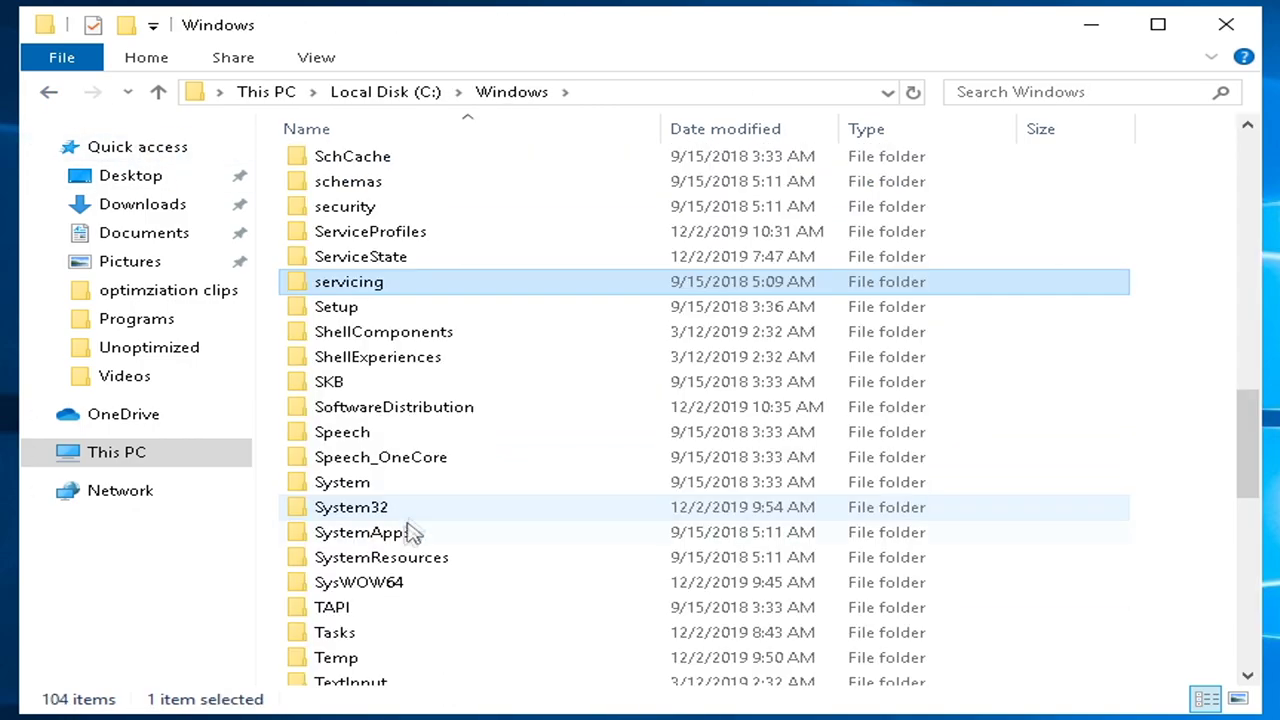
left_click(405, 537)
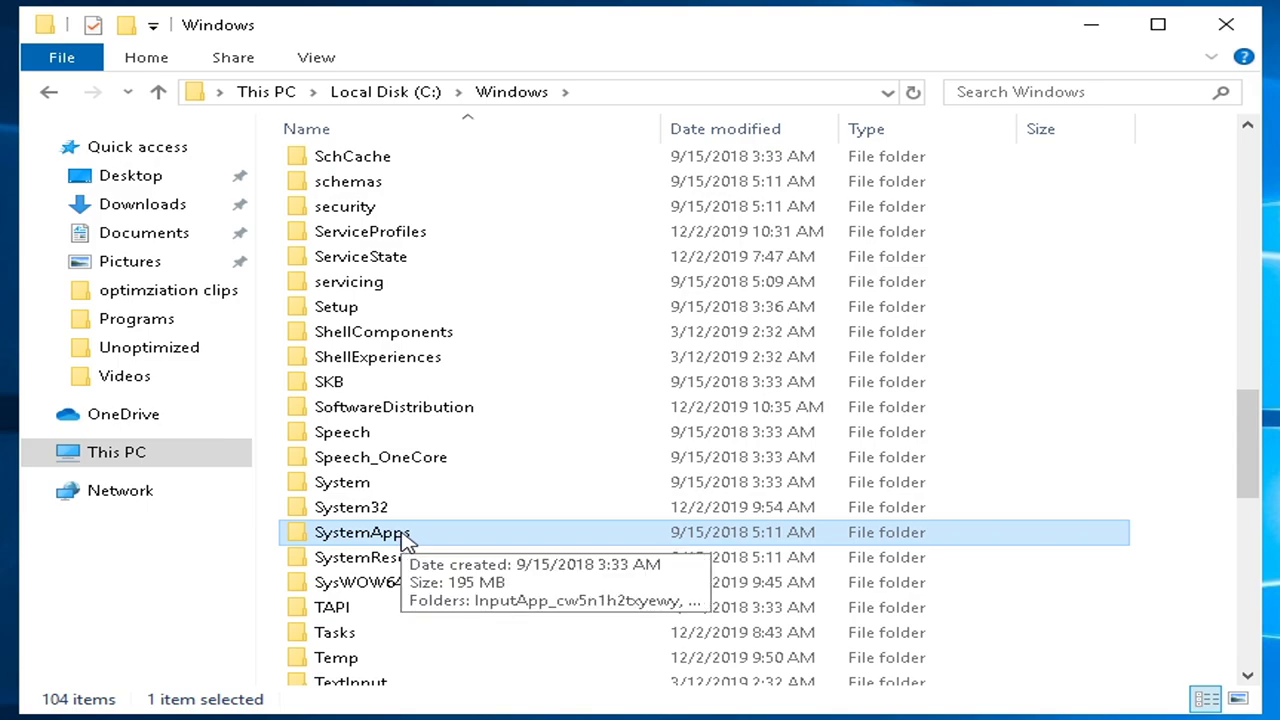
double_click(405, 537)
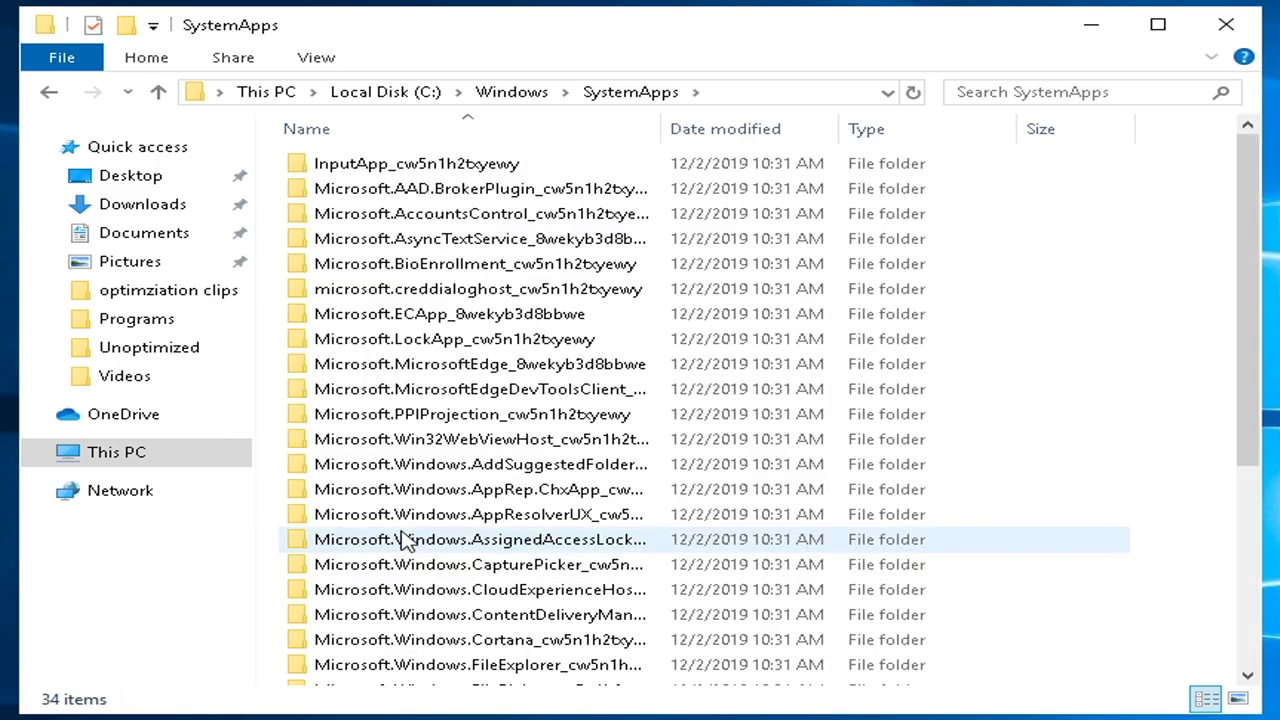
key("alt+Left")
right_click(381, 678)
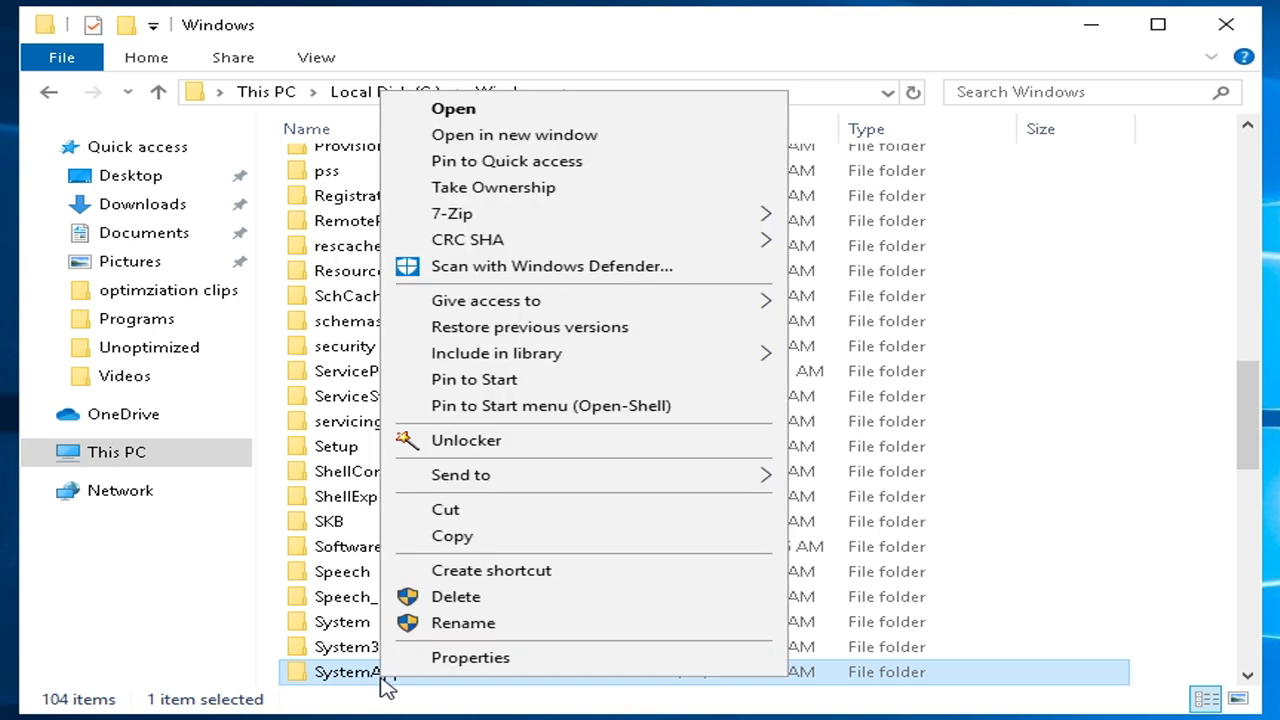
left_click(517, 190)
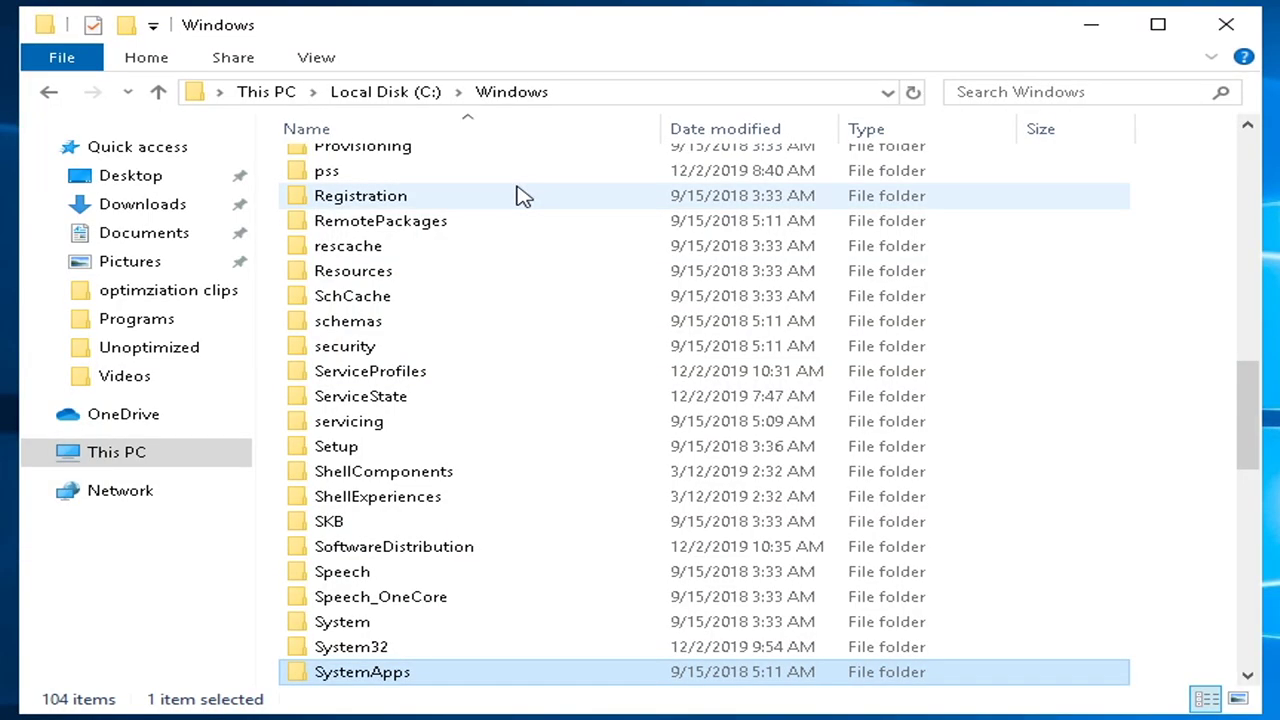
- Delete every folder in SystemApps except ShellExperienceHost_cw5n1h2txyewy, granting administrator permission for all current items
double_click(397, 677)
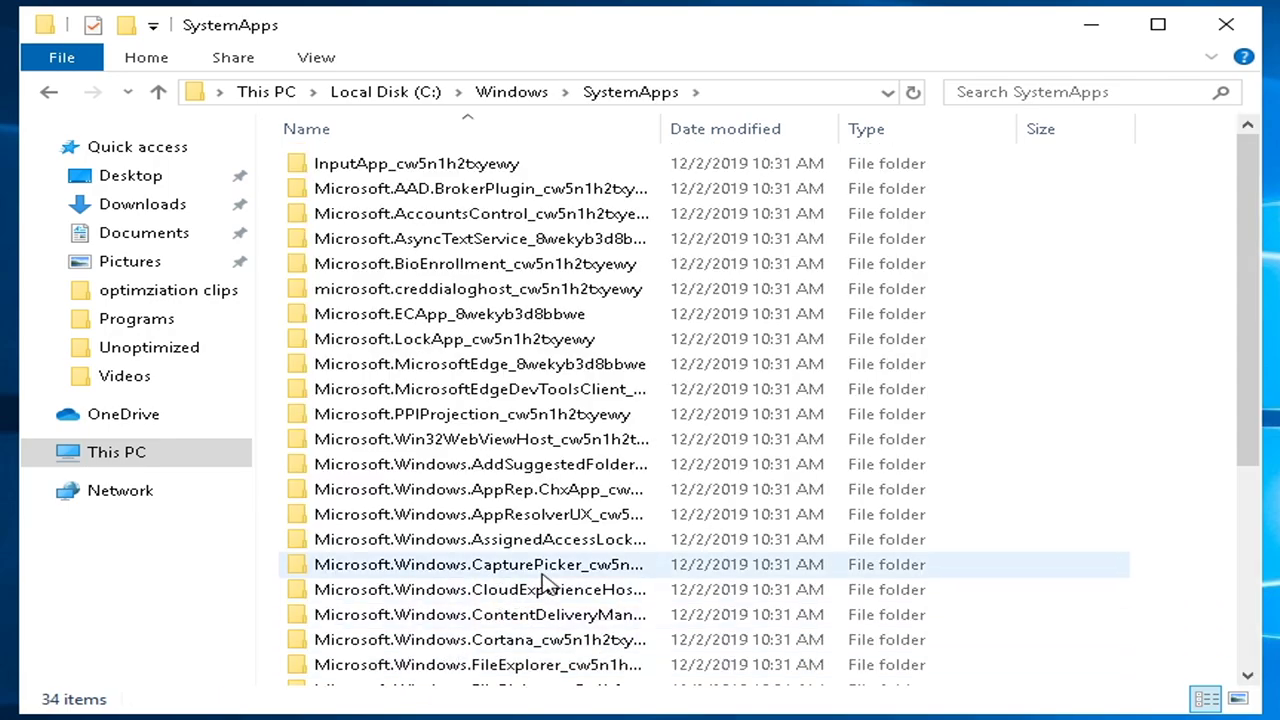
scroll(545, 583, "down", 5)
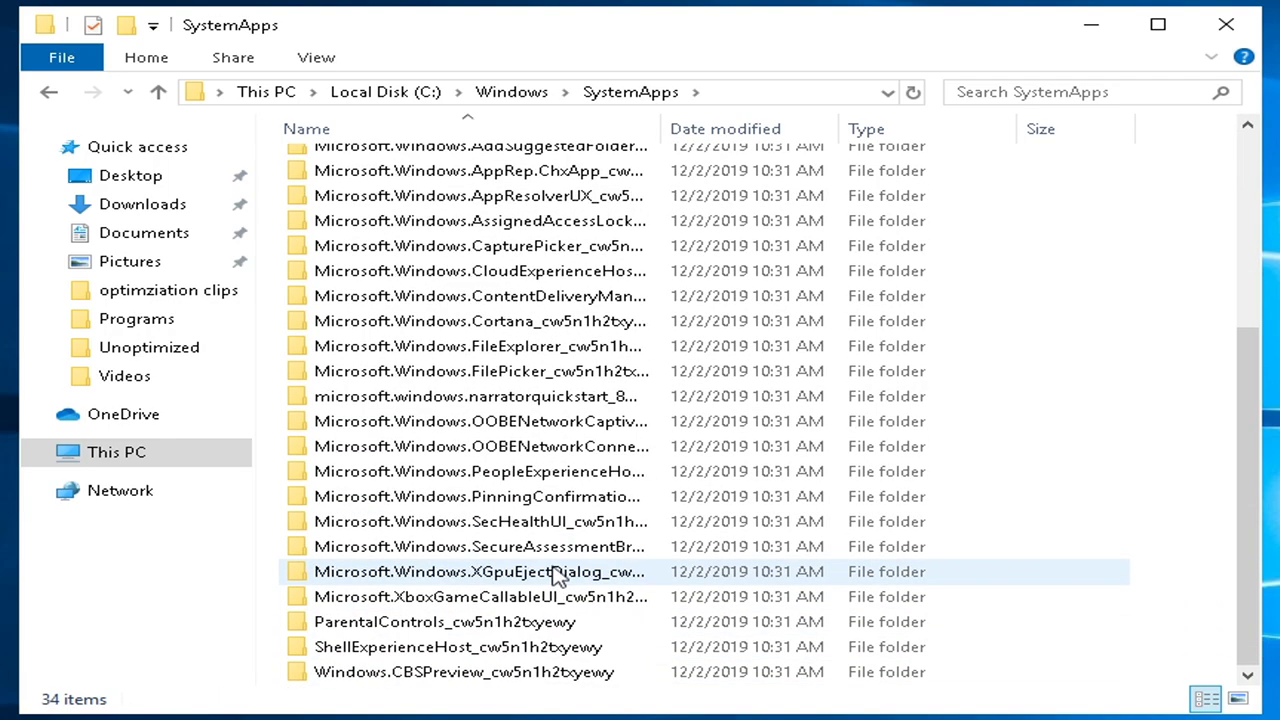
left_click(540, 674)
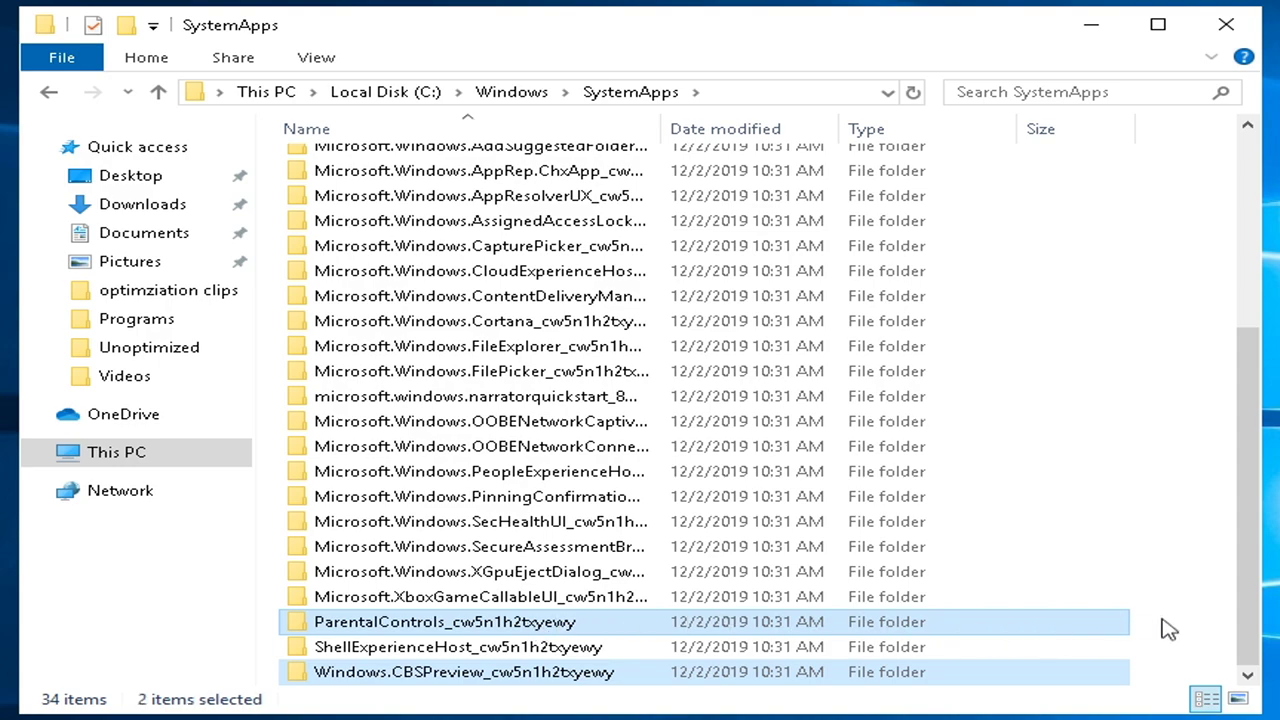
left_click_drag(1160, 628, 443, 674)
left_click(410, 650, "ctrl")
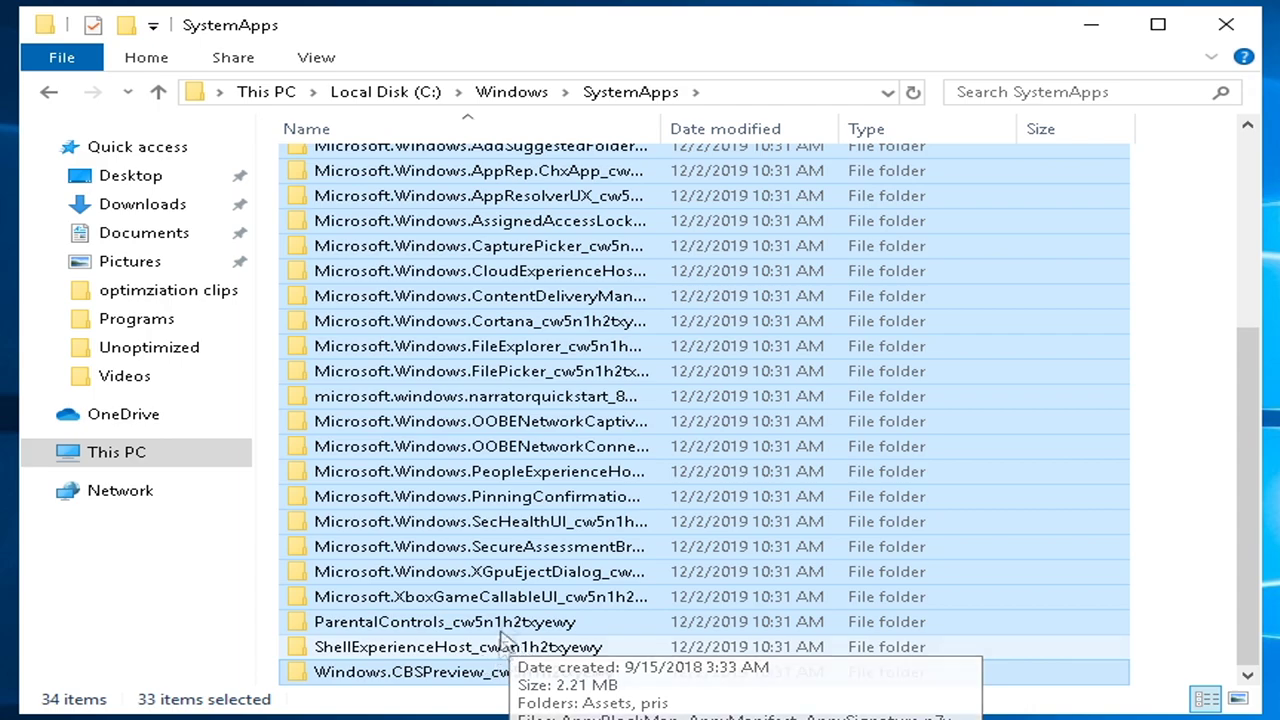
right_click(545, 331)
left_click(648, 630)
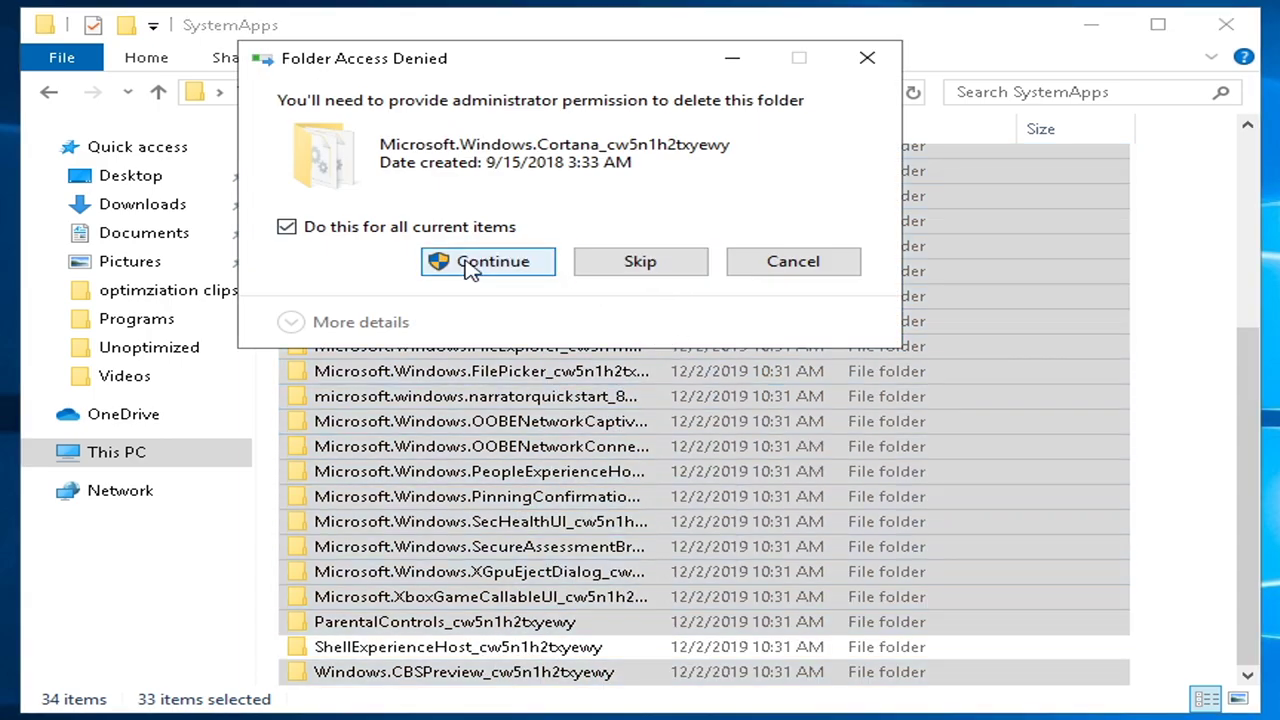
left_click(470, 265)
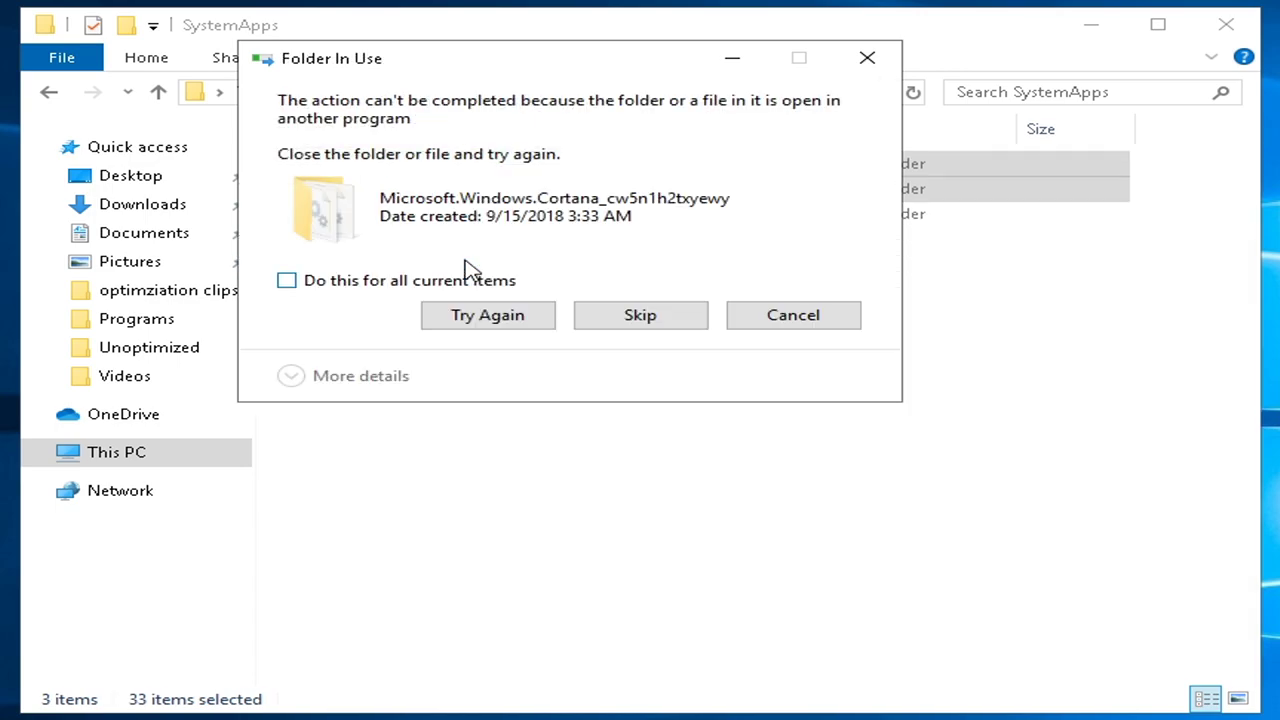
- End the Cortana process in Task Manager and retry deleting the Microsoft.Windows.Cortana folder
right_click(204, 716)
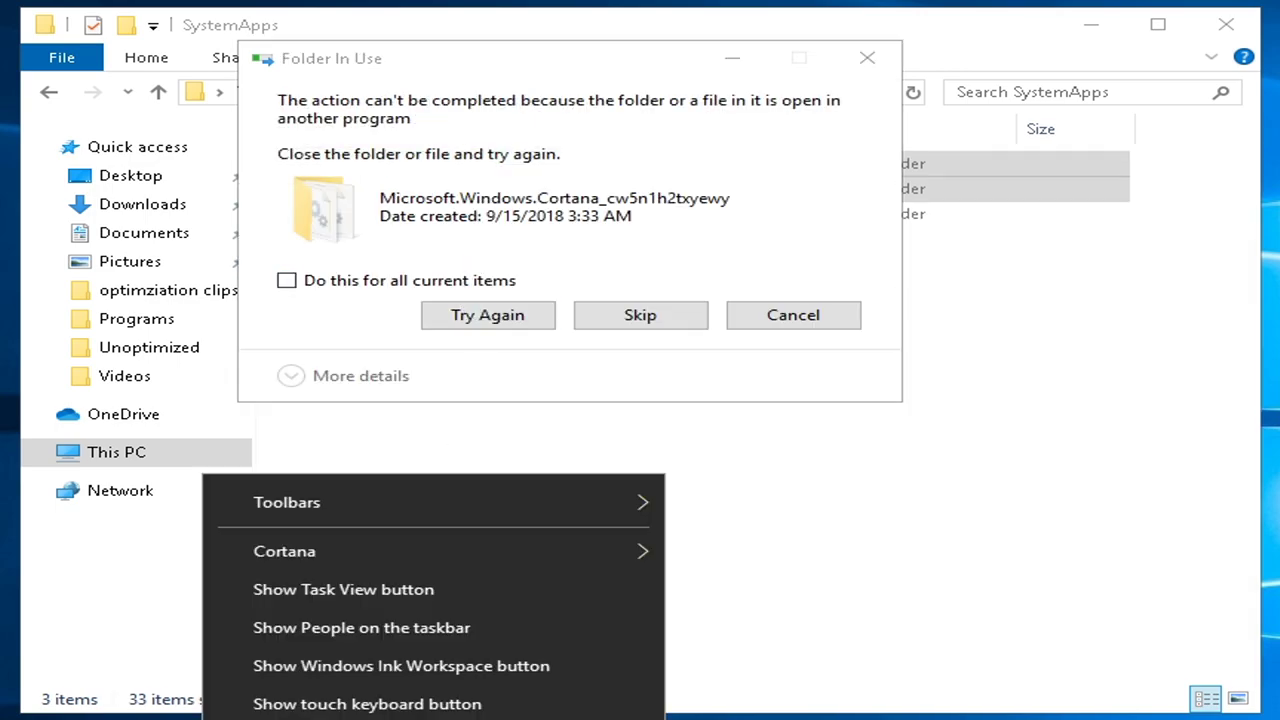
left_click(330, 718)
double_click(0, 227)
double_click(0, 227)
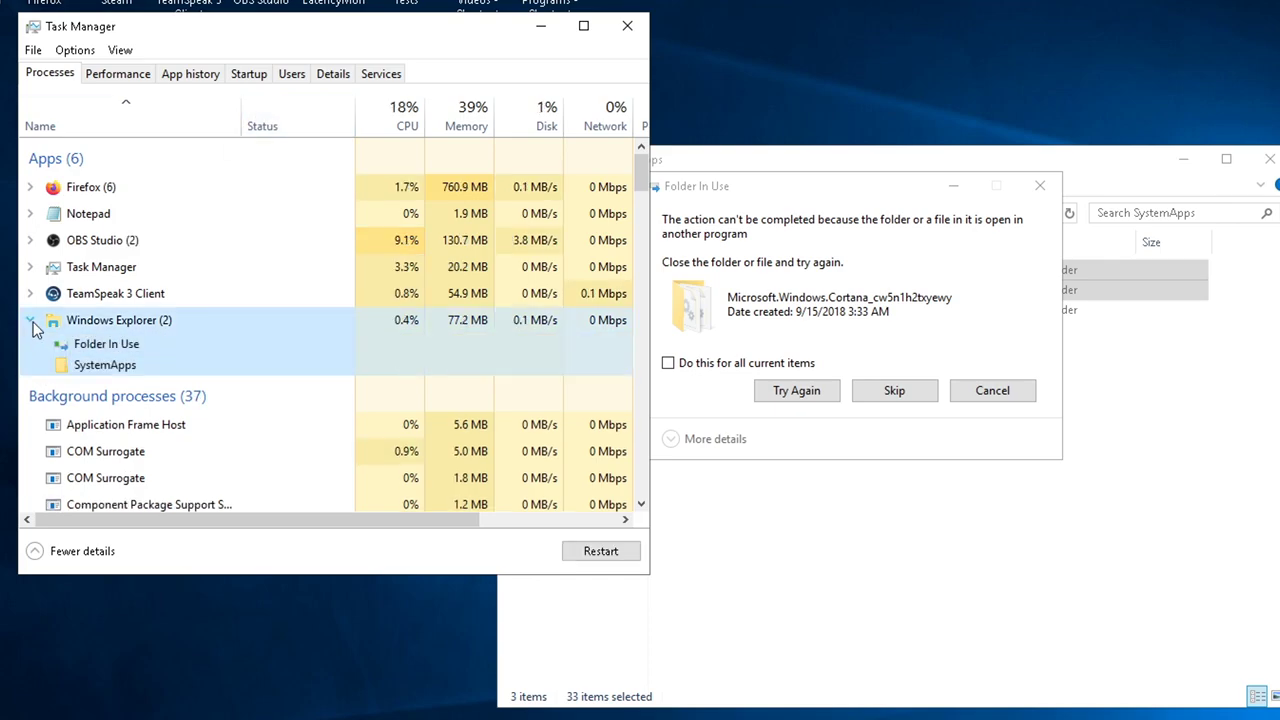
scroll(150, 377, "down", 1)
left_click(30, 403)
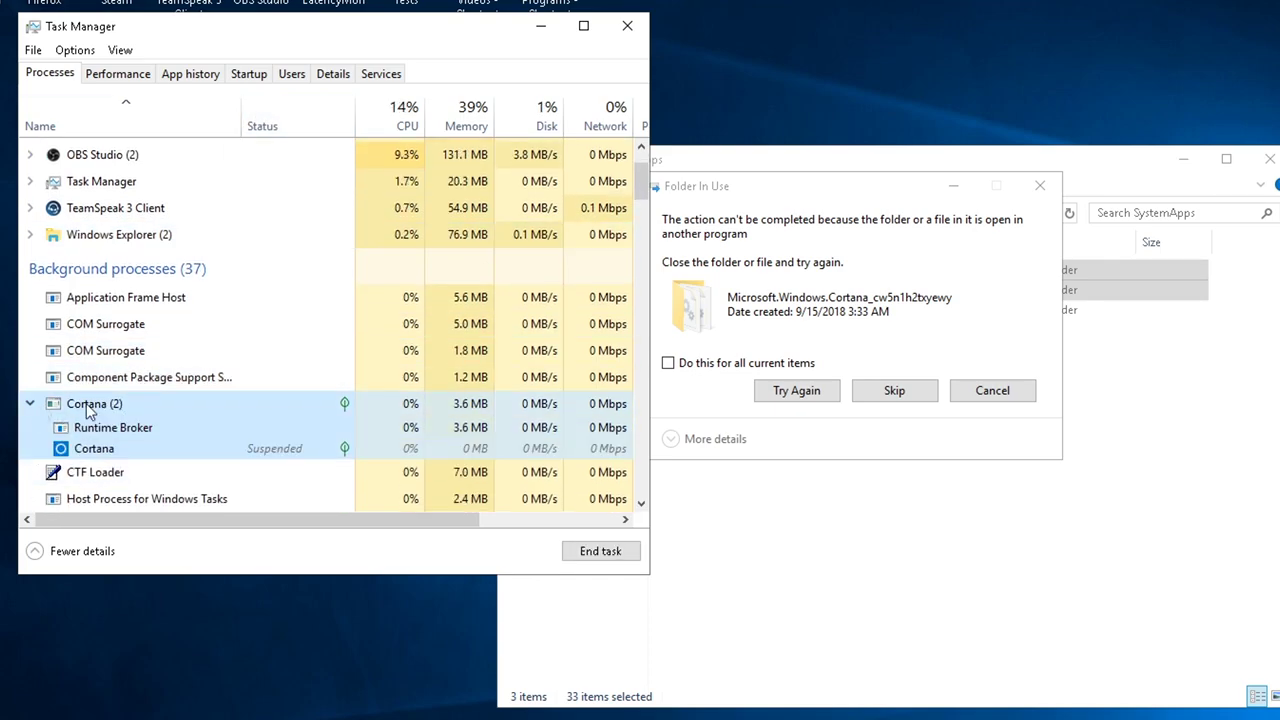
scroll(105, 432, "down", 1)
left_click(274, 390)
left_click(212, 350)
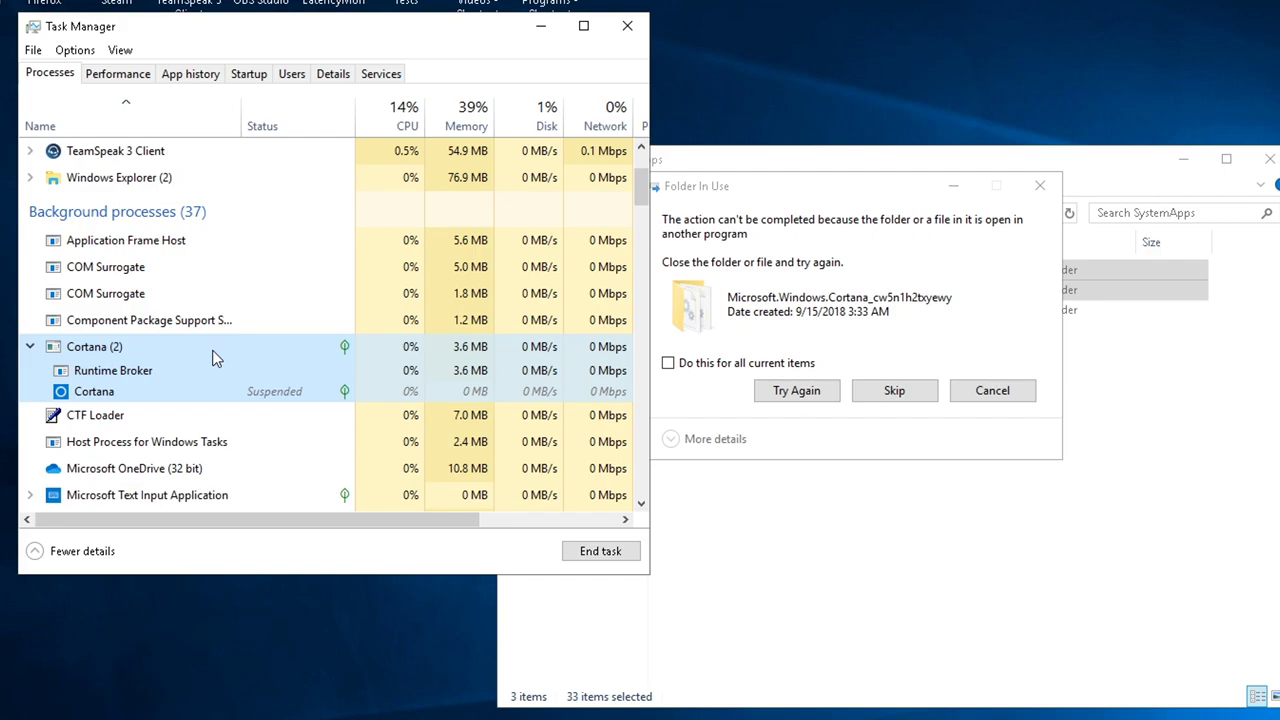
left_click(797, 391)
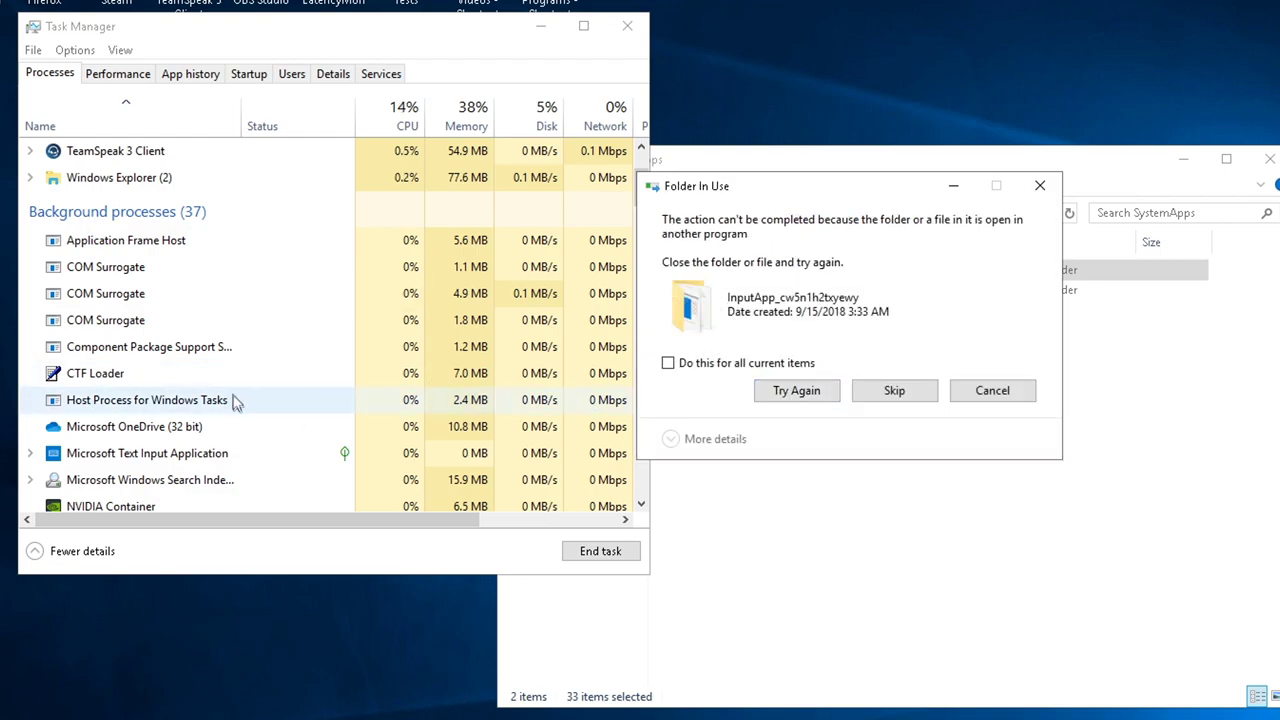
- End the Microsoft Text Input Application process, retry deleting the InputApp folder, and close Task Manager
left_click(229, 453)
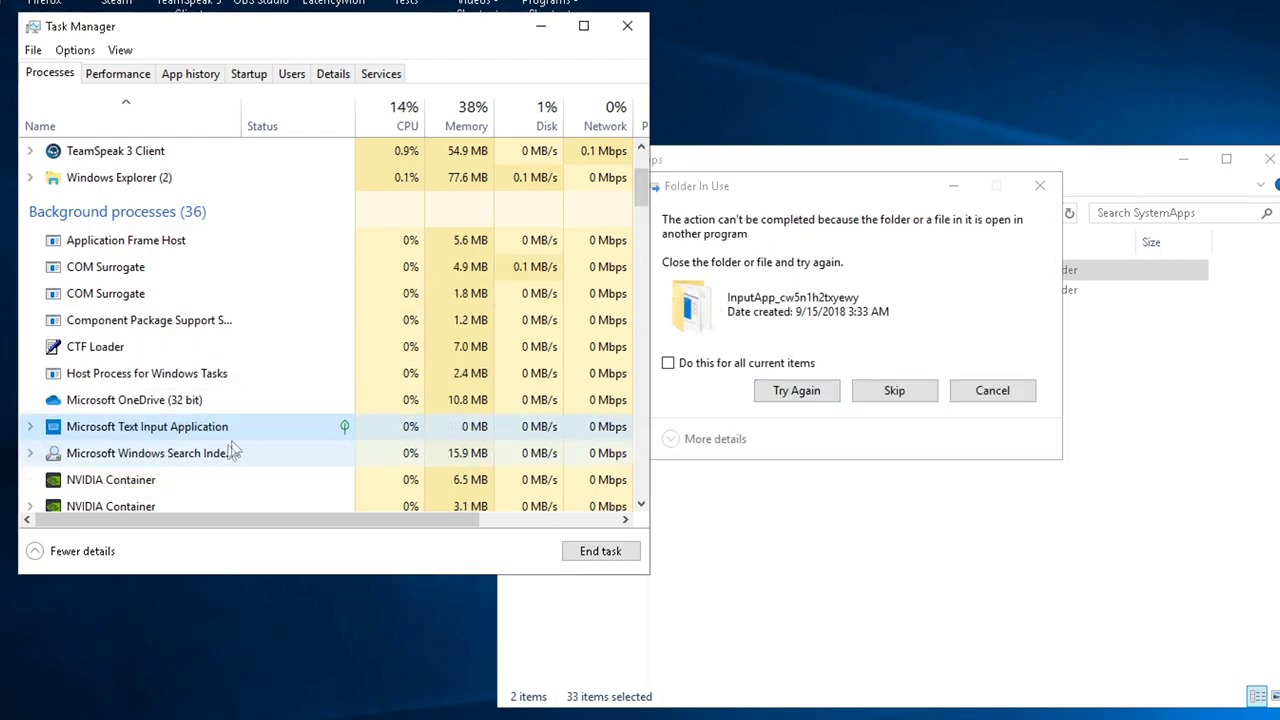
left_click(30, 426)
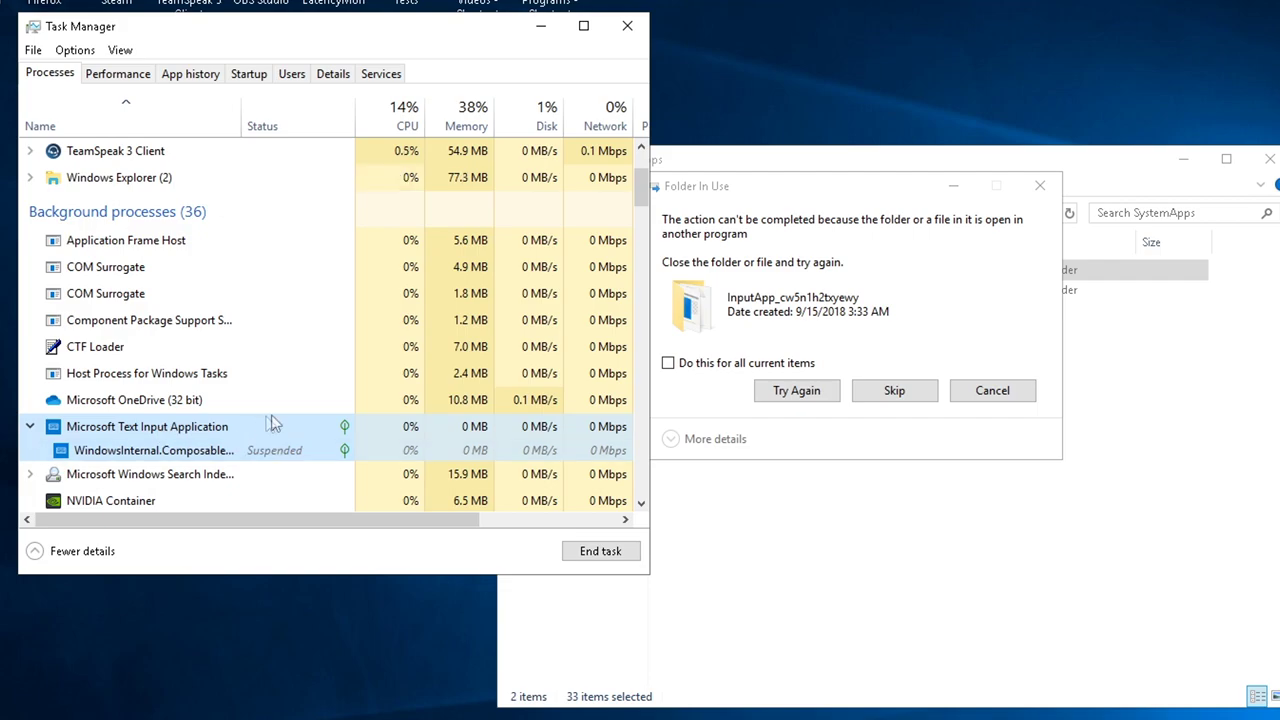
left_click(799, 392)
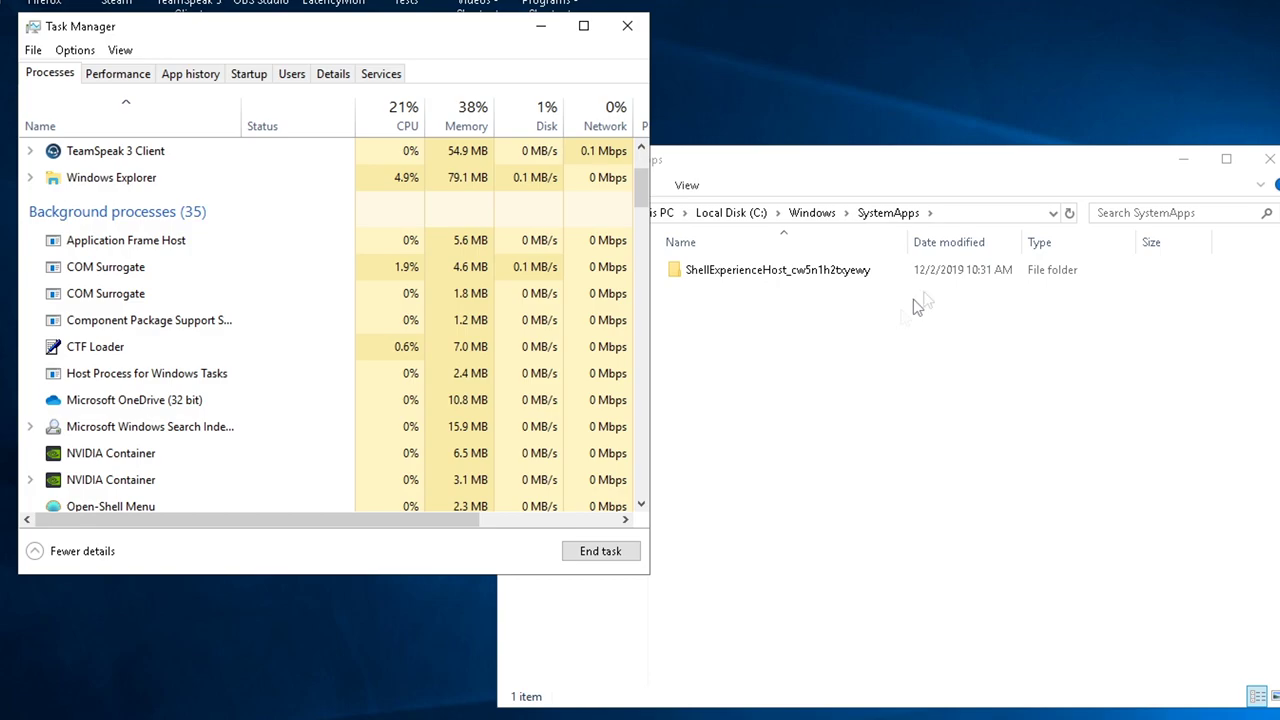
left_click(627, 26)
left_click(811, 216)
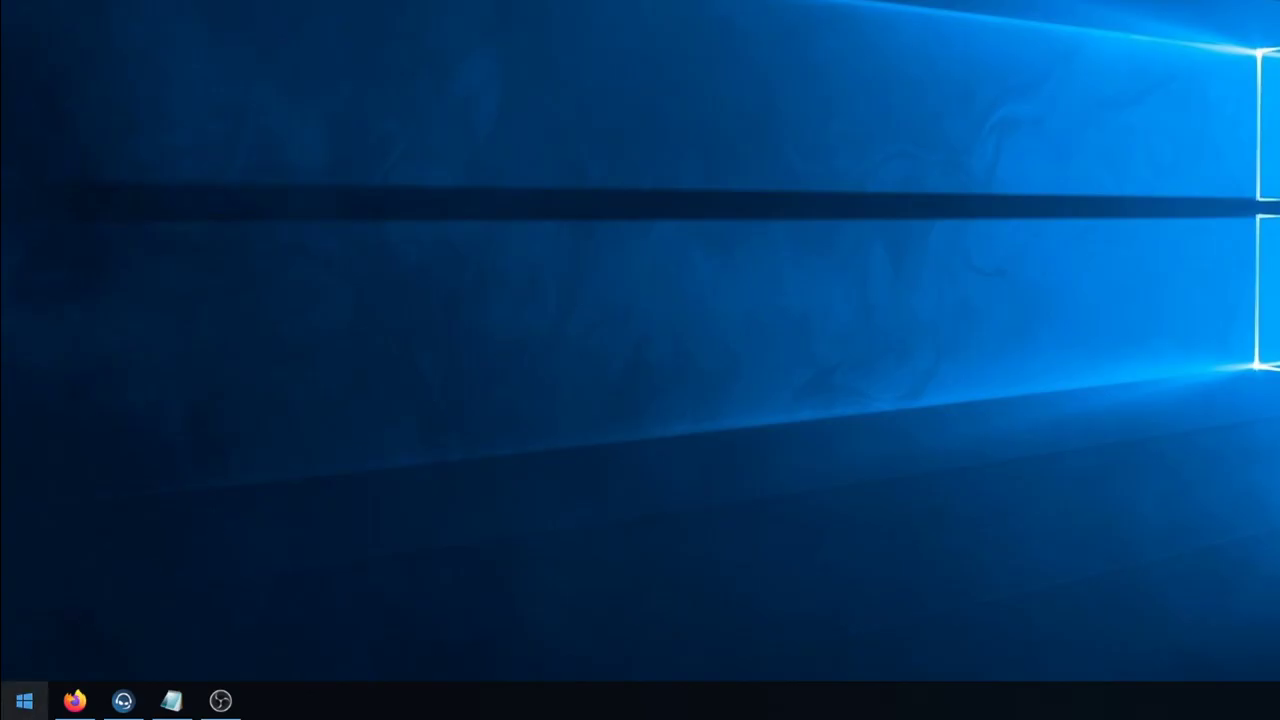
- Open C:\Windows\SysWOW64 and search it for flashplayer
left_click(24, 701)
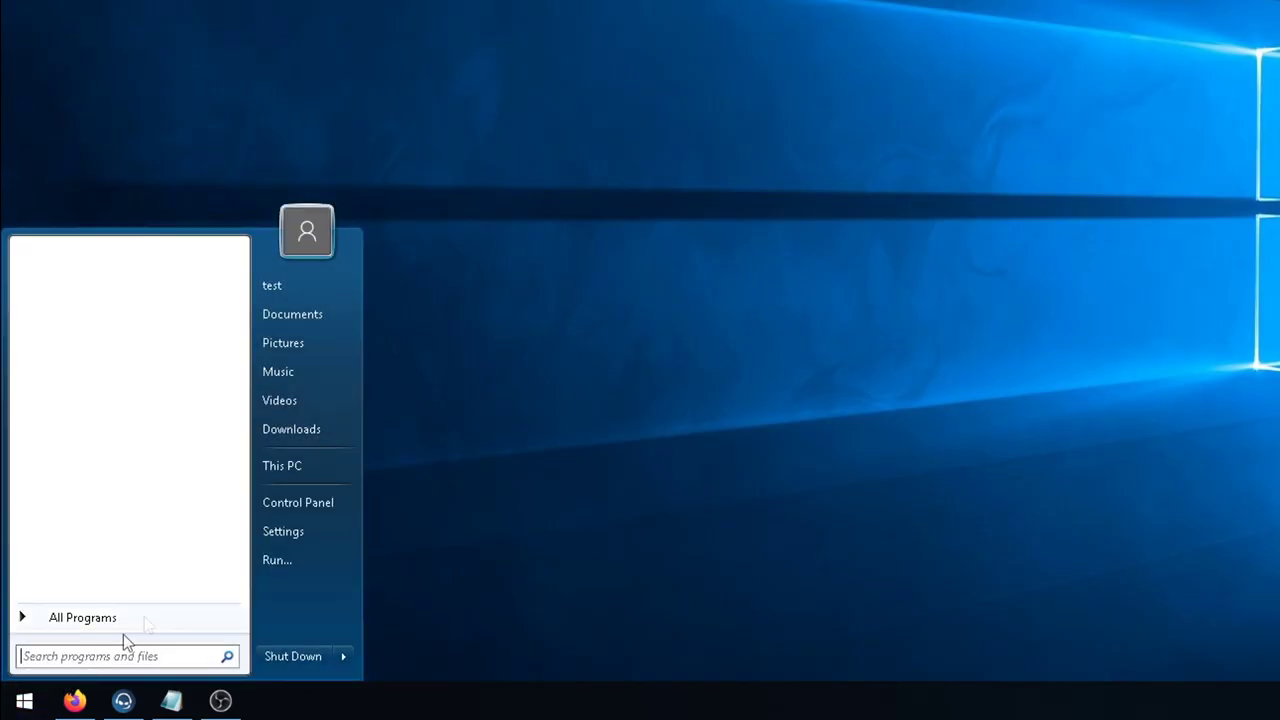
left_click(314, 474)
double_click(360, 503)
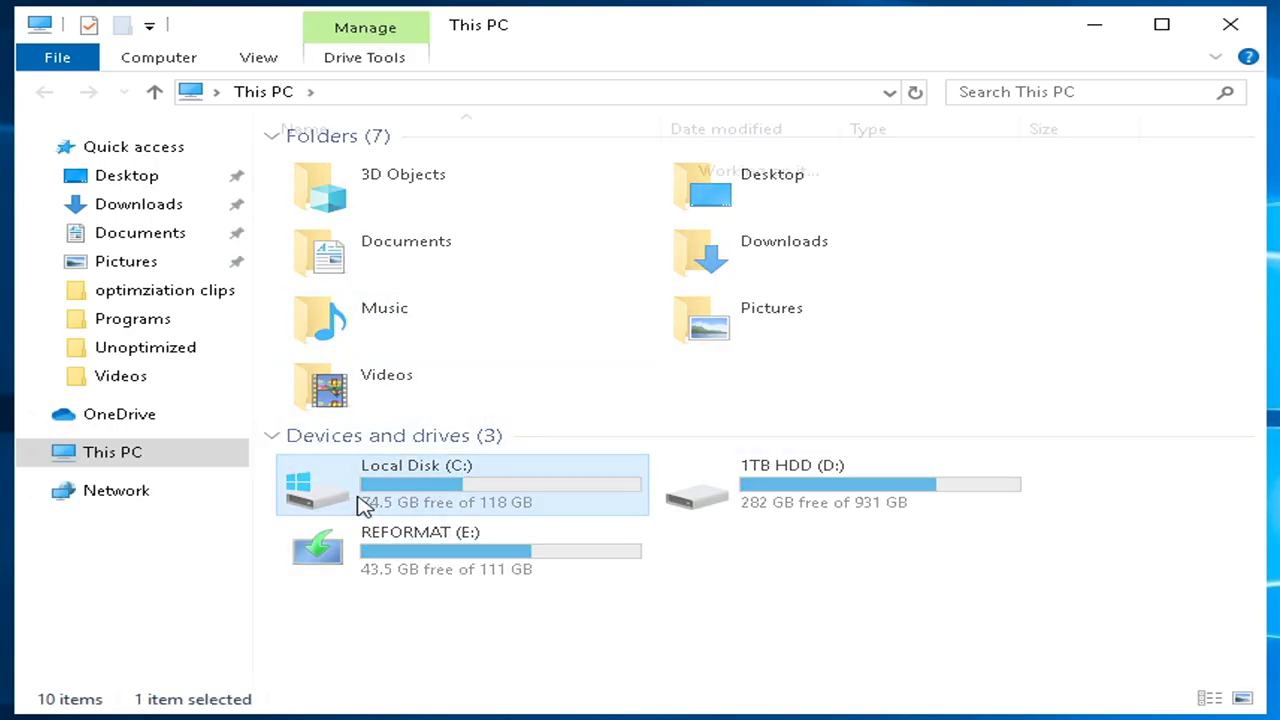
double_click(368, 290)
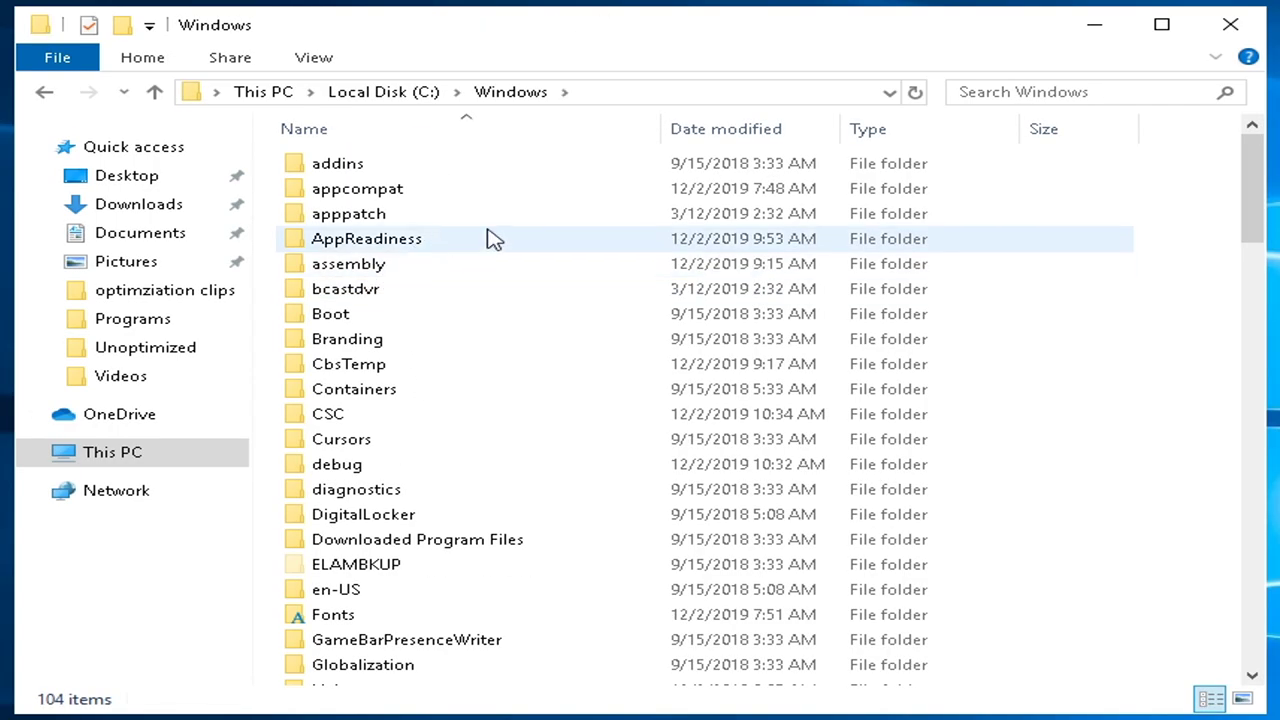
type("sche")
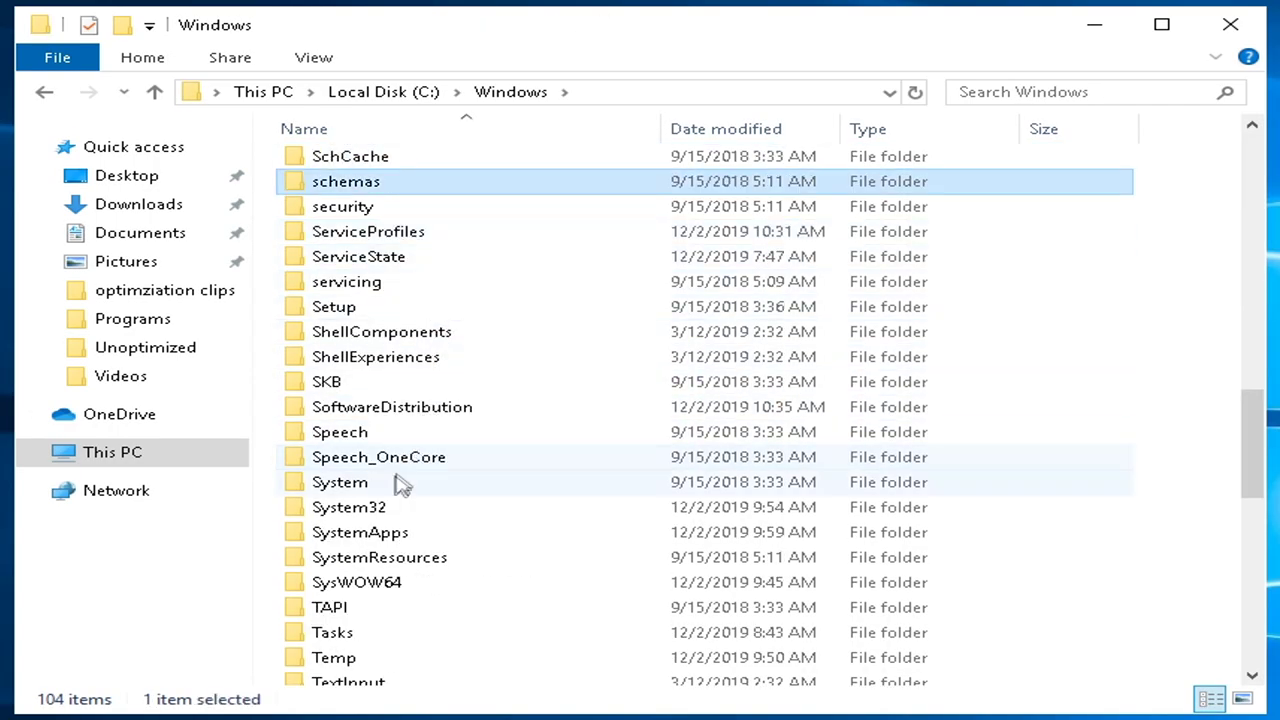
scroll(396, 516, "down", 1)
double_click(398, 526)
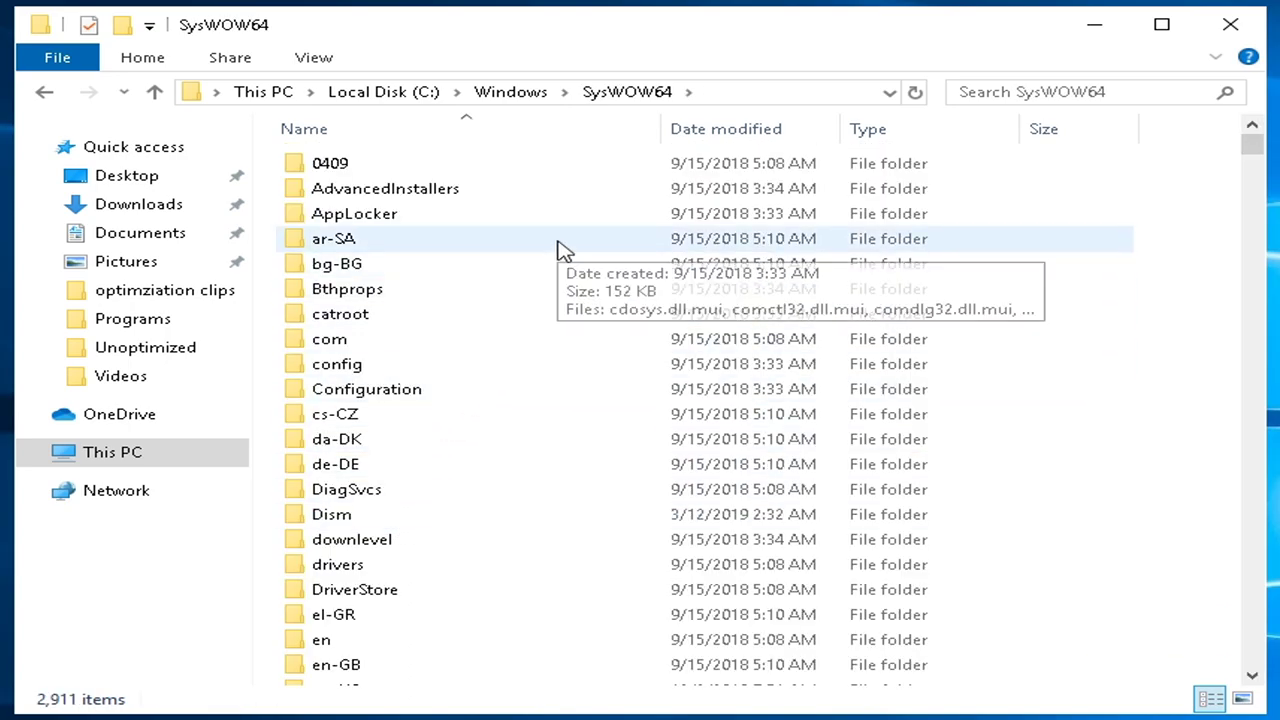
type("fi")
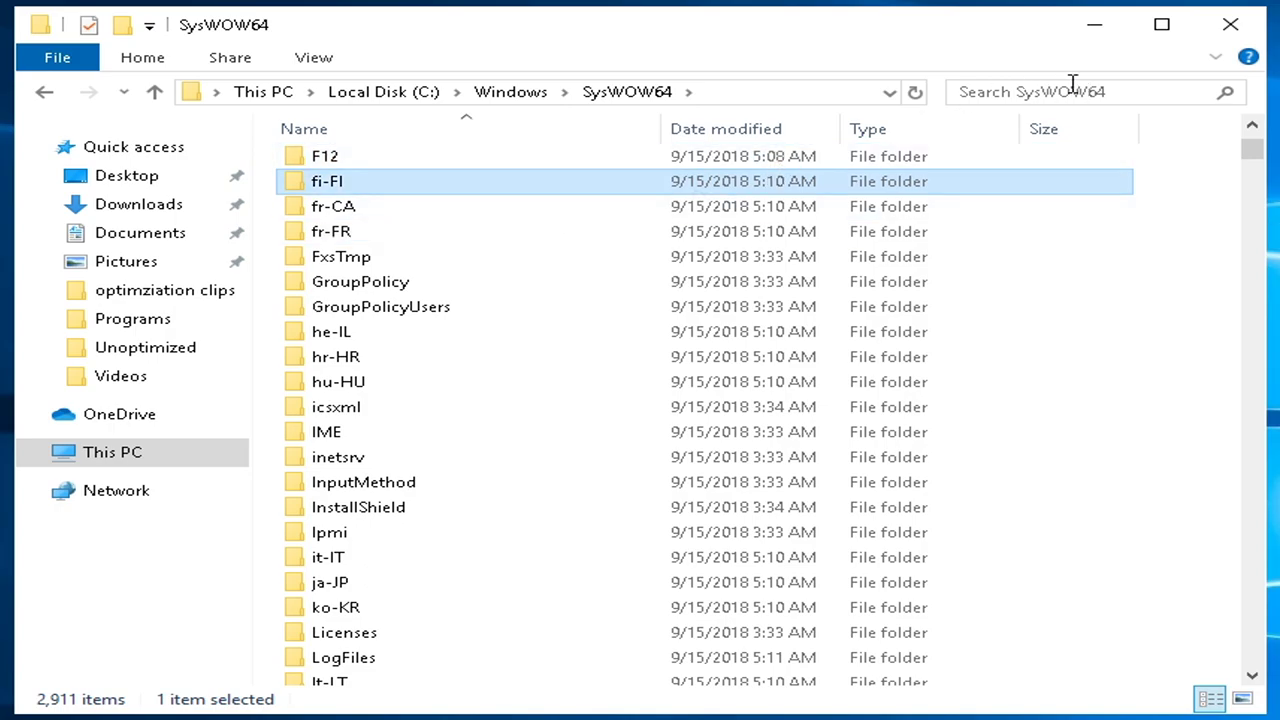
left_click(1070, 86)
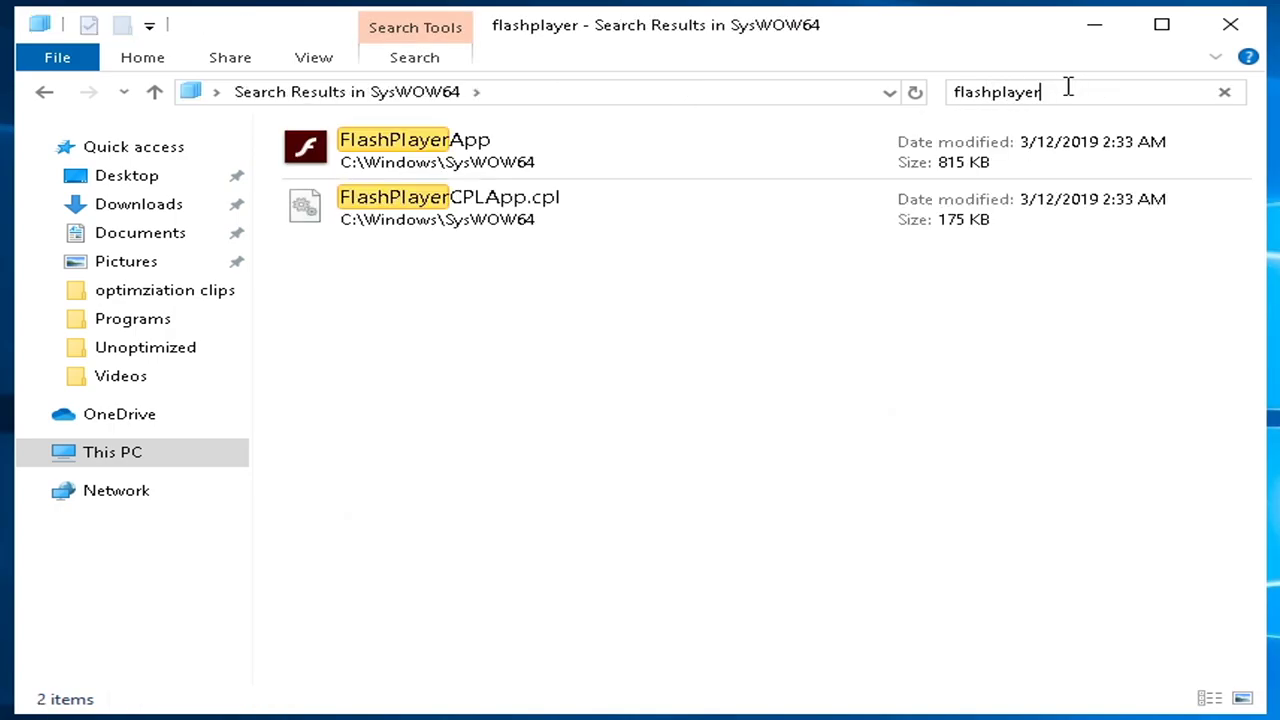
- Delete FlashPlayerCPLApp.cpl from SysWOW64 with Unlocker
left_click(614, 217)
right_click(522, 208)
left_click(606, 417)
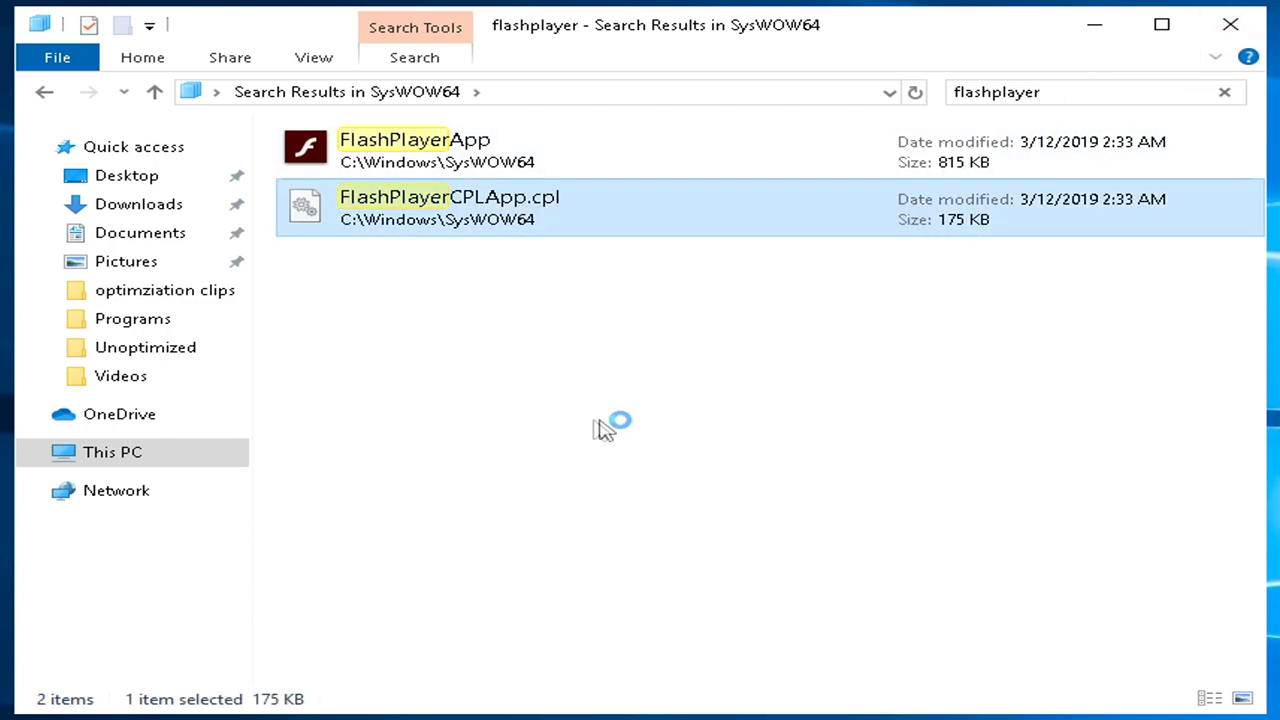
left_click(409, 435)
left_click(393, 474)
left_click(586, 434)
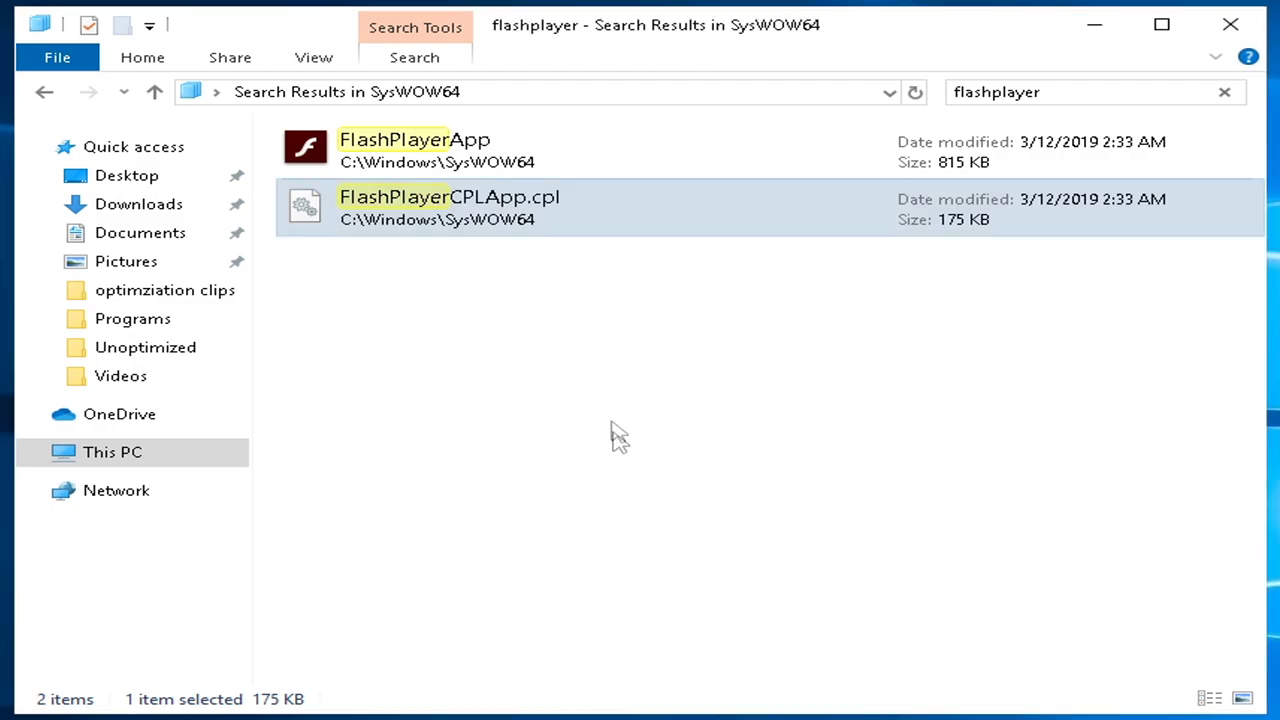
- Delete the FlashPlayerApp file from SysWOW64 with Unlocker
right_click(550, 140)
left_click(560, 403)
left_click(446, 434)
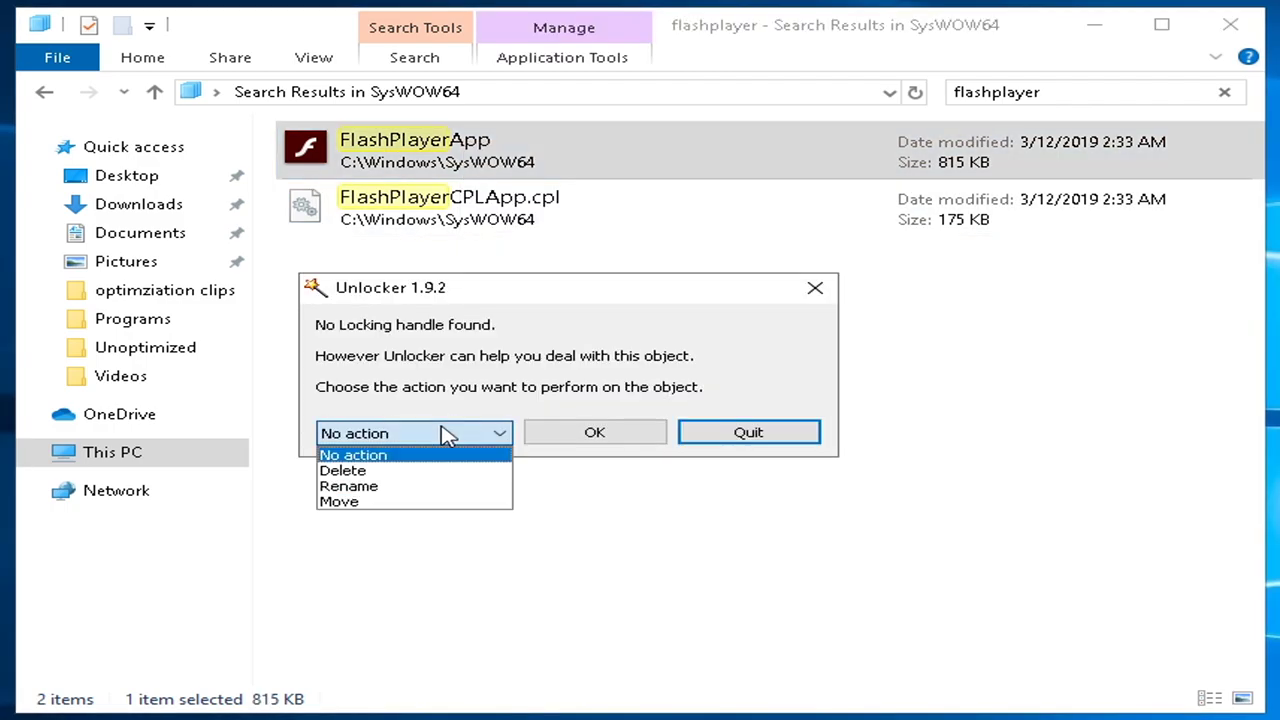
left_click(434, 474)
left_click(576, 436)
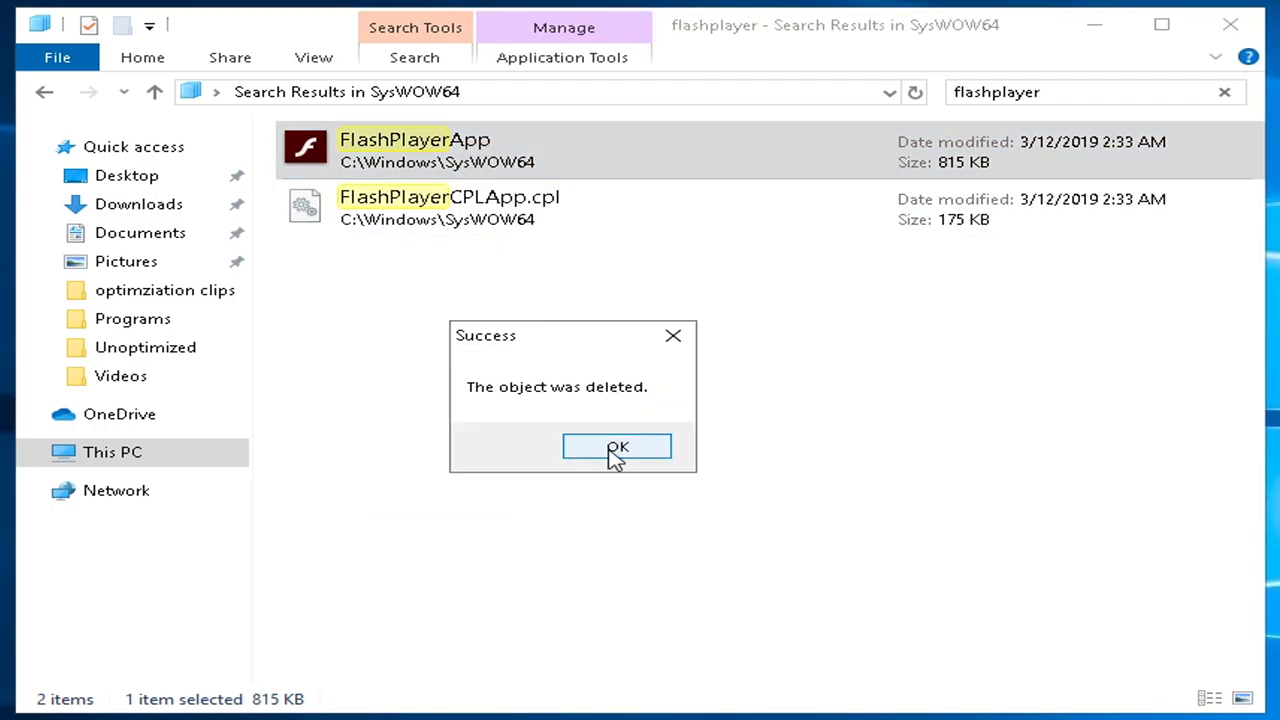
left_click(614, 450)
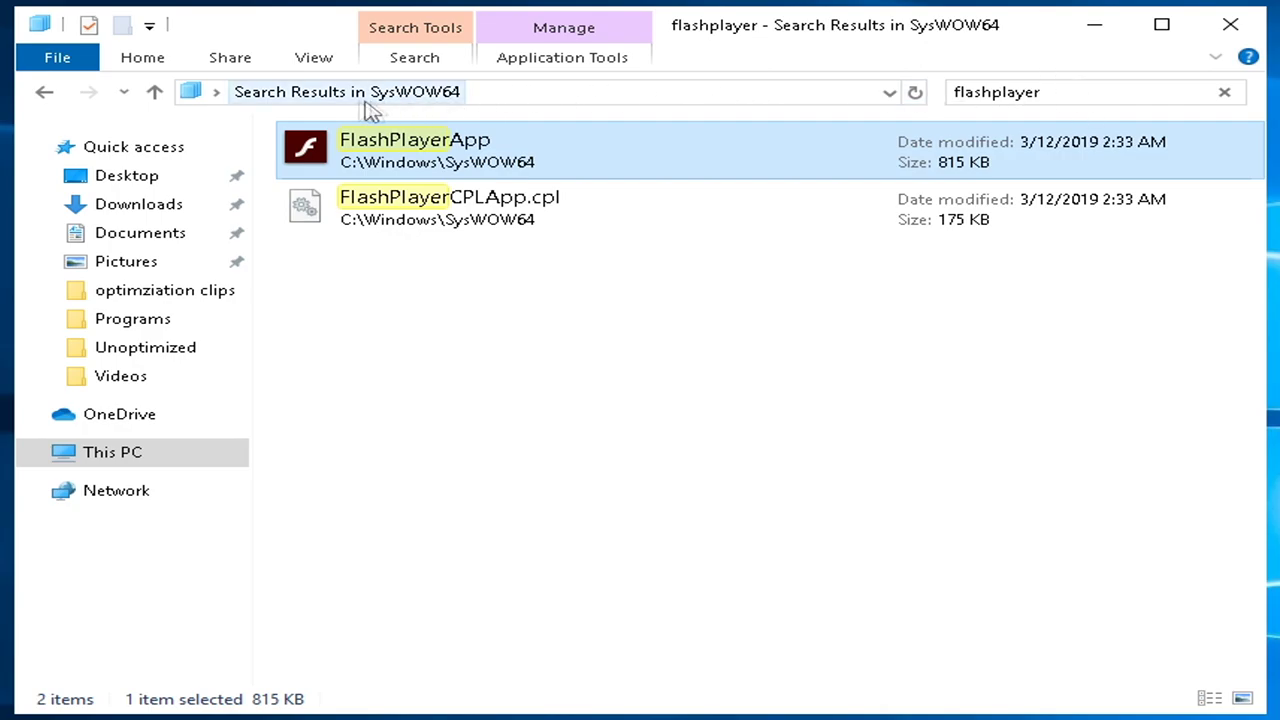
- Return to the C:\Windows folder and search it for helppane
left_click(44, 91)
left_click(44, 91)
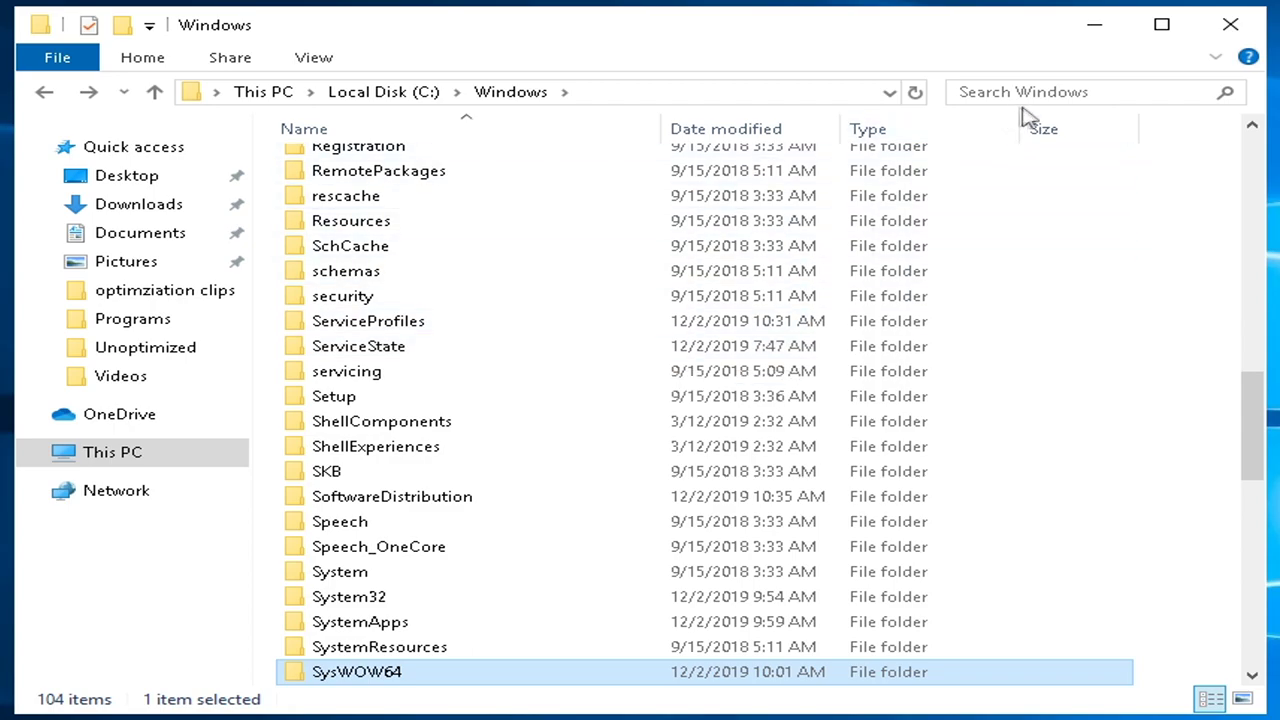
left_click(1049, 95)
type("help")
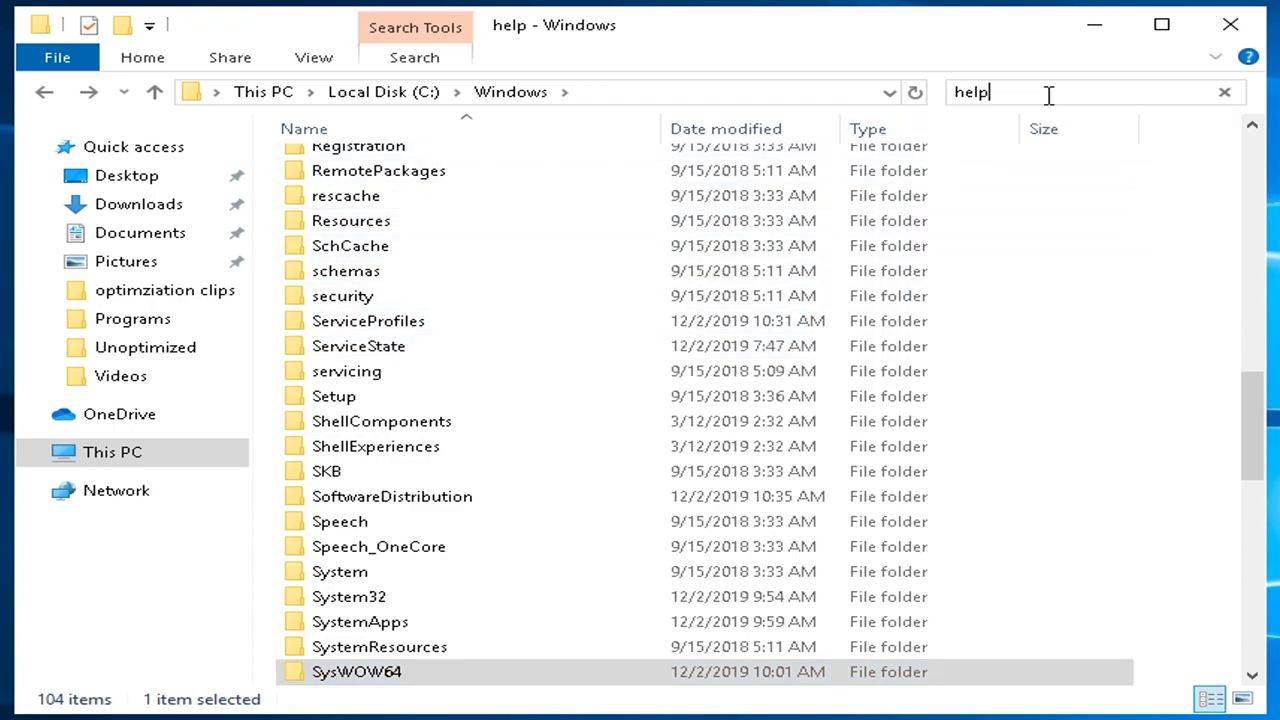
type("pane")
- Delete the HelpPane application in C:\Windows with Unlocker
right_click(425, 146)
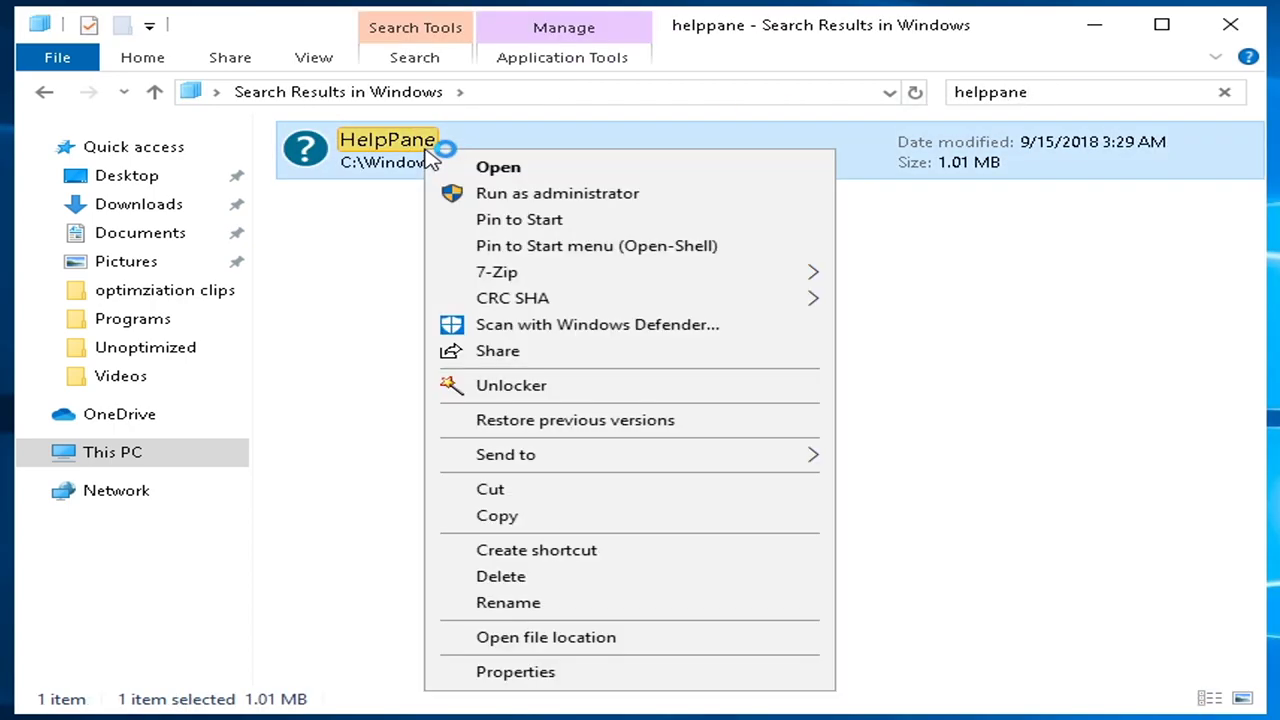
left_click(563, 383)
left_click(470, 433)
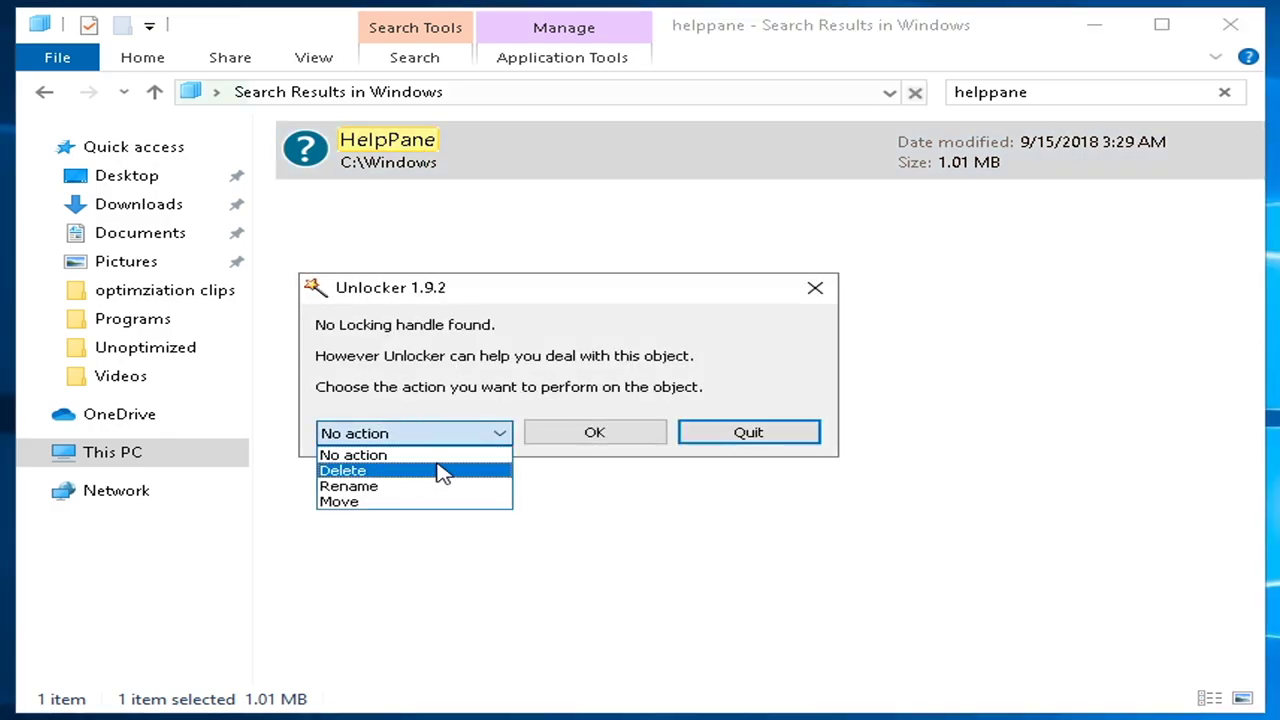
left_click(443, 470)
left_click(588, 432)
left_click(600, 440)
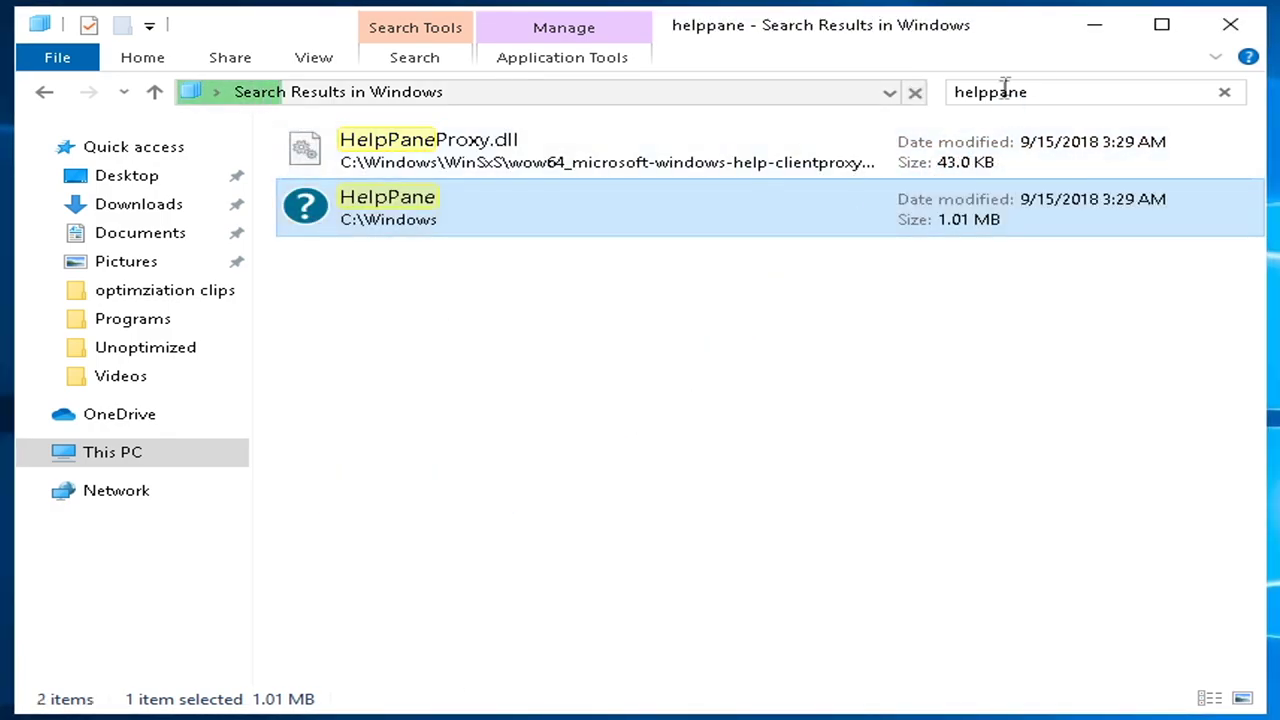
- Return to C:\Windows, open the System32 folder and search it for backgroundtaskhost
left_click(1067, 86)
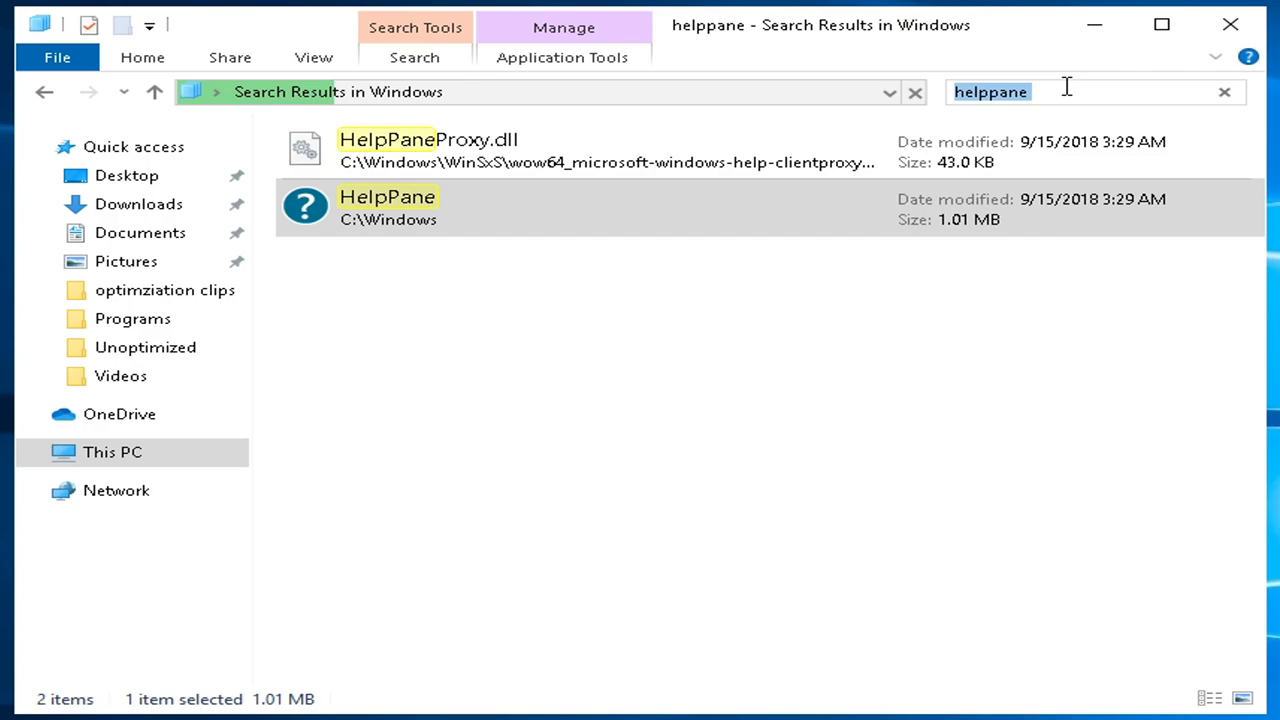
left_click(37, 98)
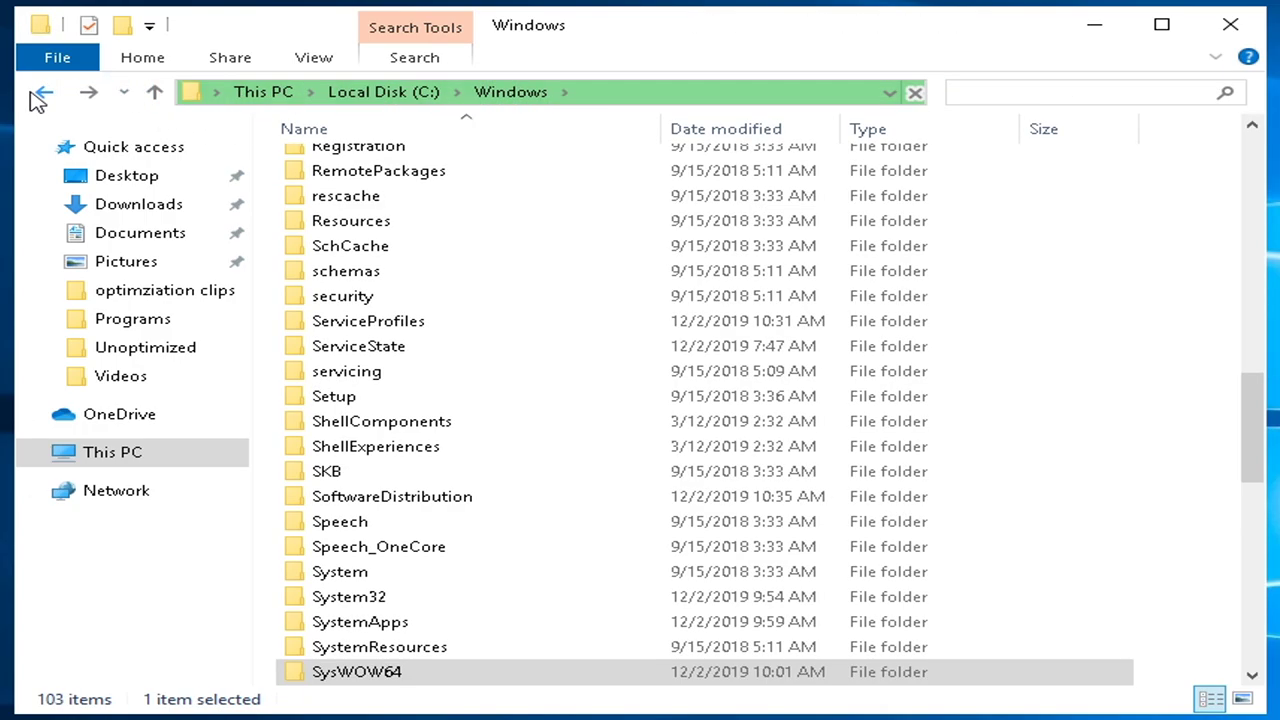
double_click(430, 575)
left_click(1114, 89)
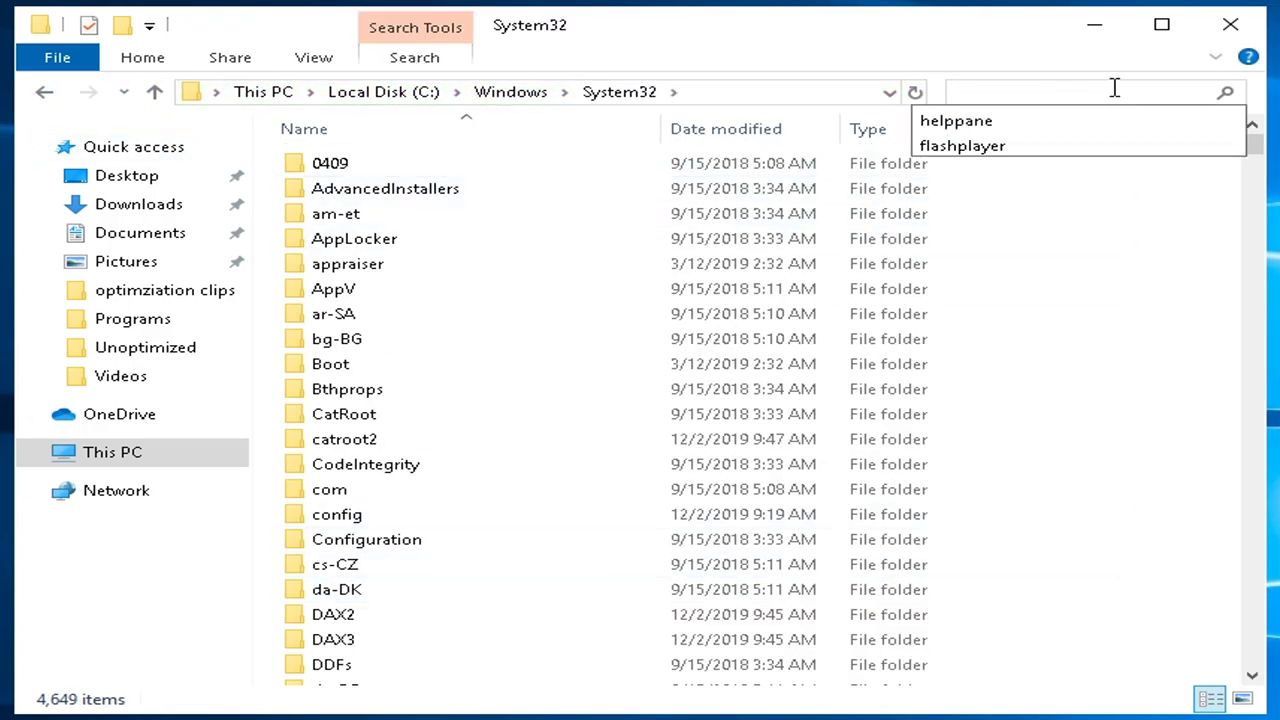
type("background")
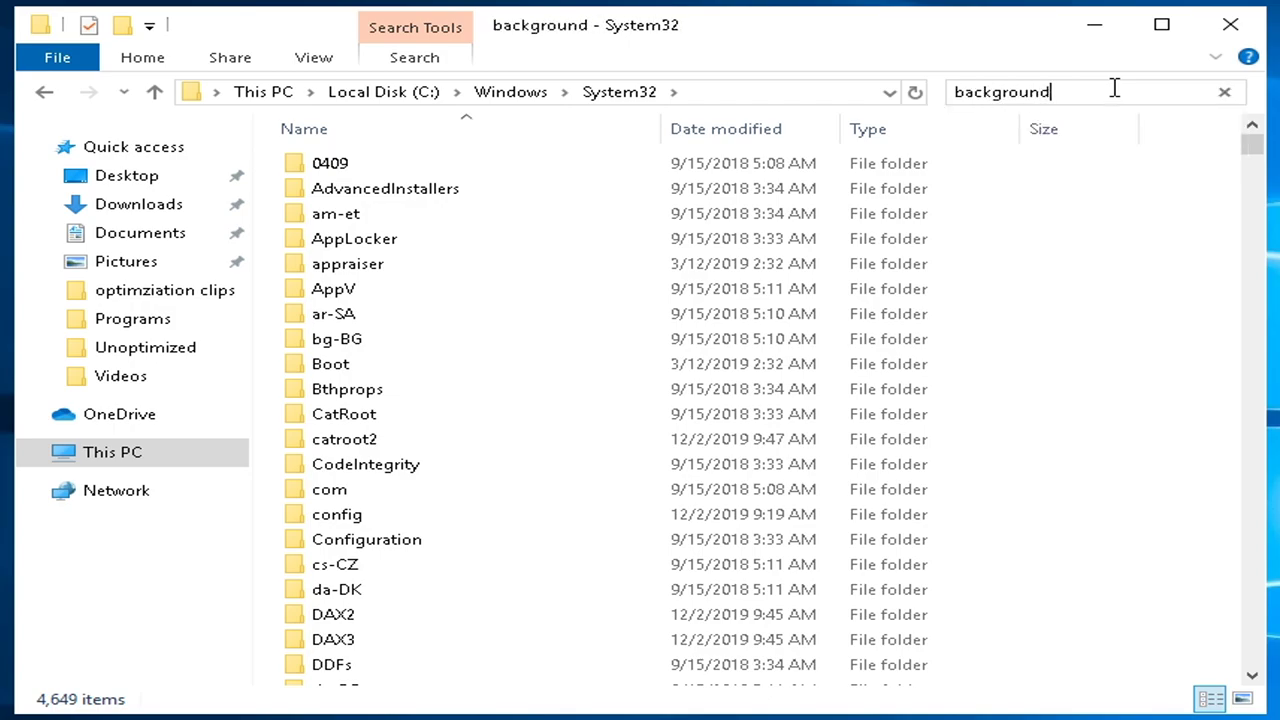
type("taskhost")
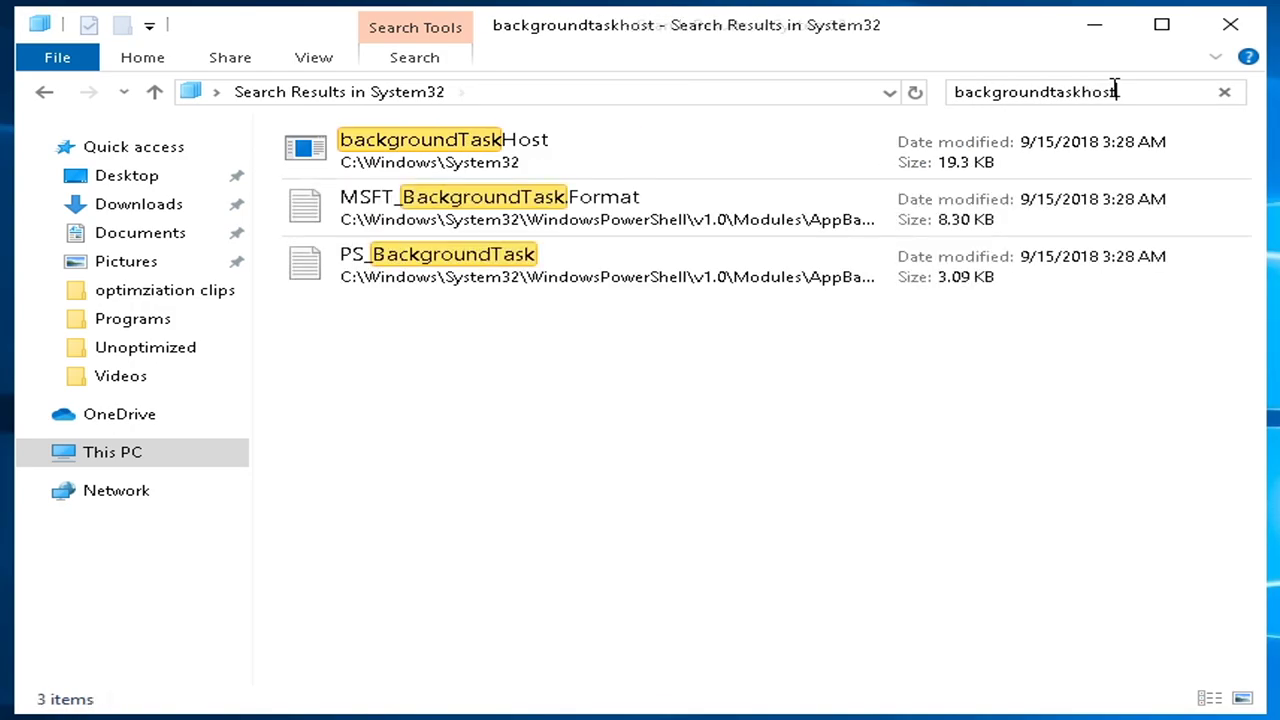
- Delete the backgroundTaskHost application in System32 with Unlocker
right_click(529, 149)
left_click(673, 386)
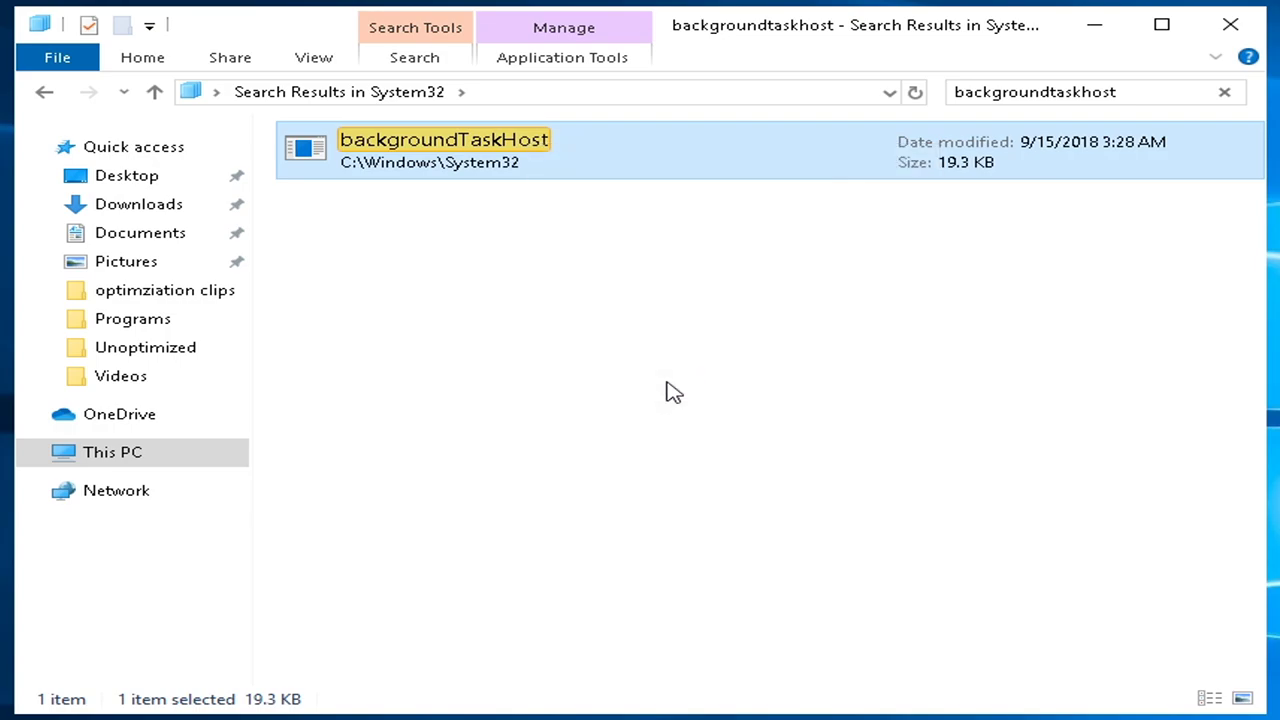
left_click(504, 438)
left_click(345, 472)
left_click(583, 436)
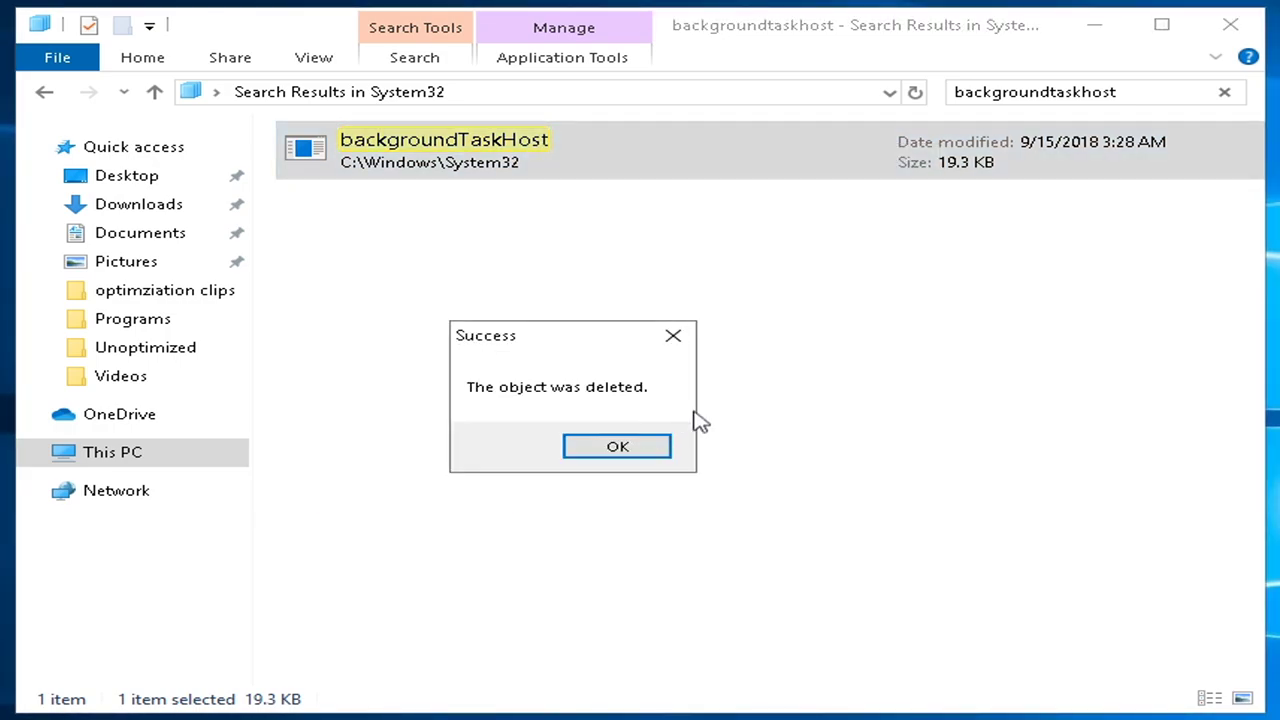
left_click(617, 446)
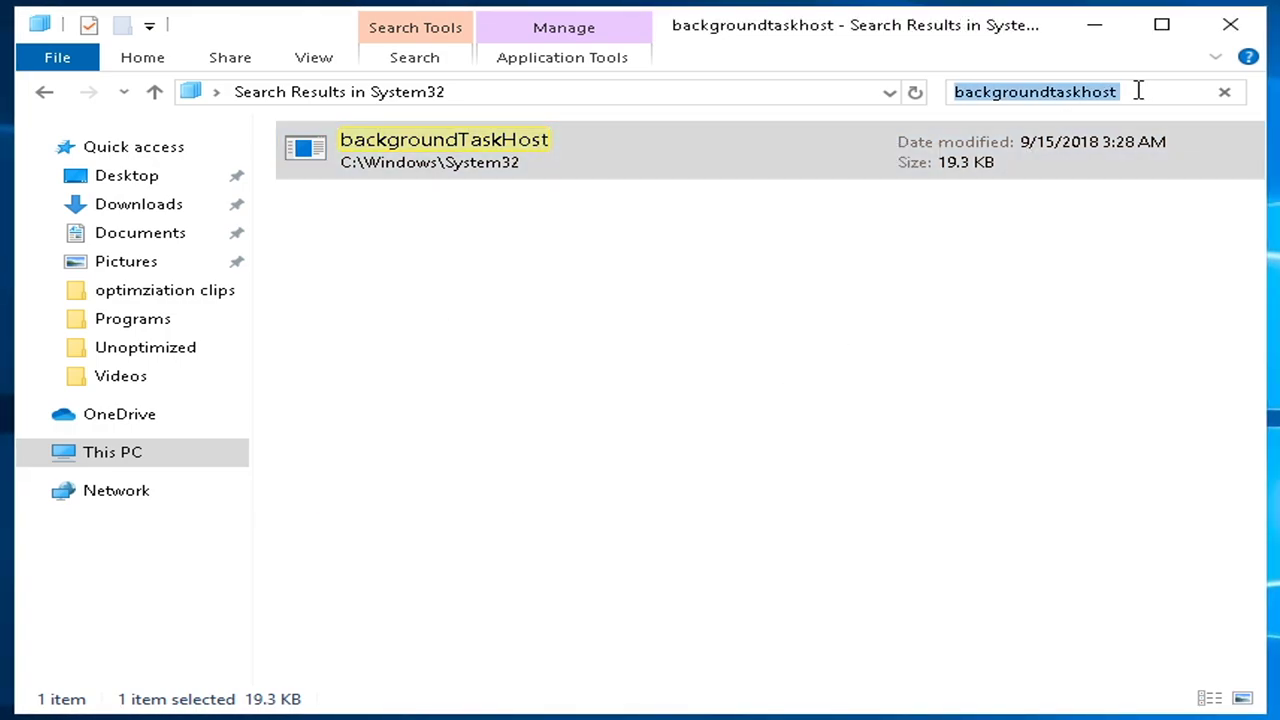
- Search System32 for gamebarpre and delete the GameBarPresenceWriter application with Unlocker
type("gamebar")
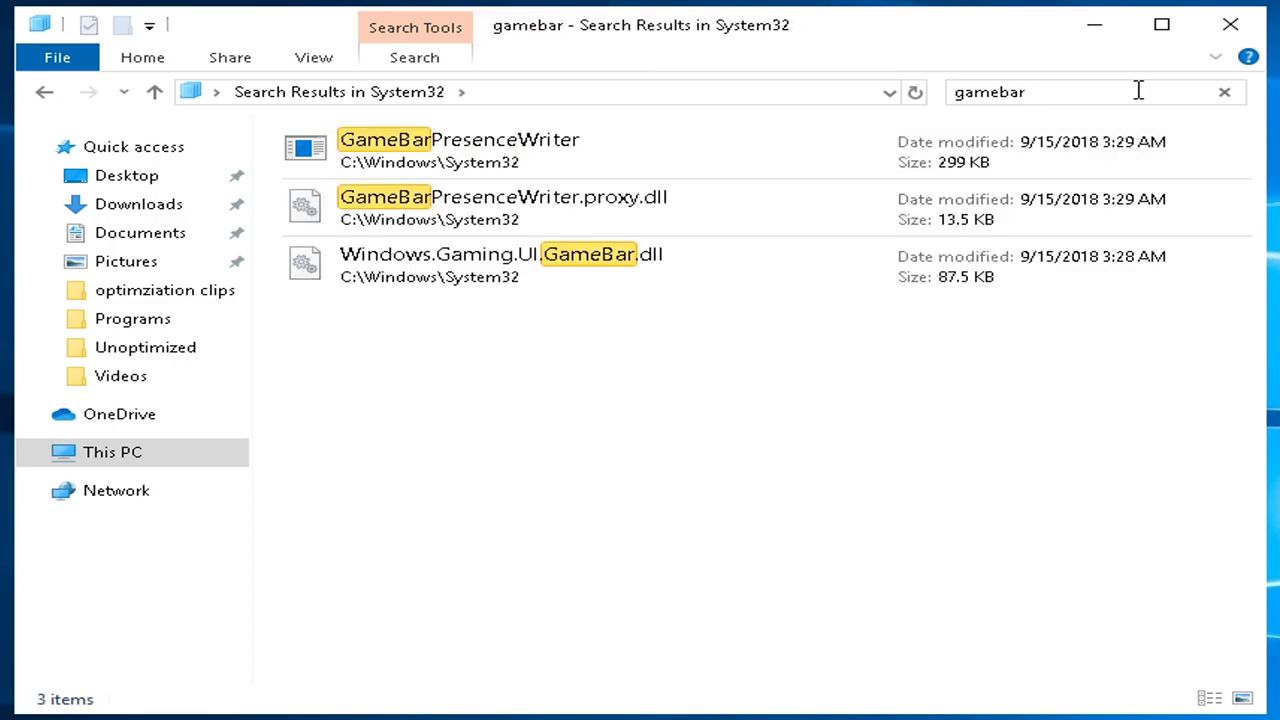
type("pre")
right_click(572, 146)
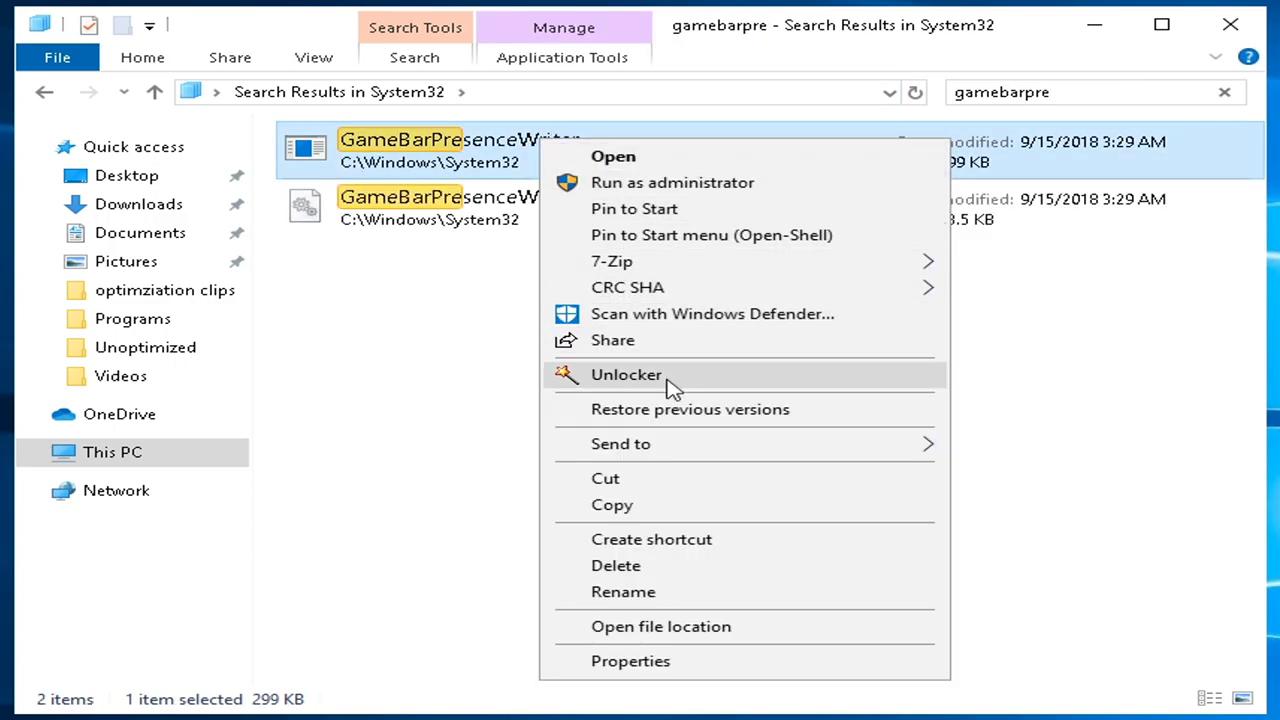
left_click(668, 375)
left_click(414, 434)
left_click(409, 466)
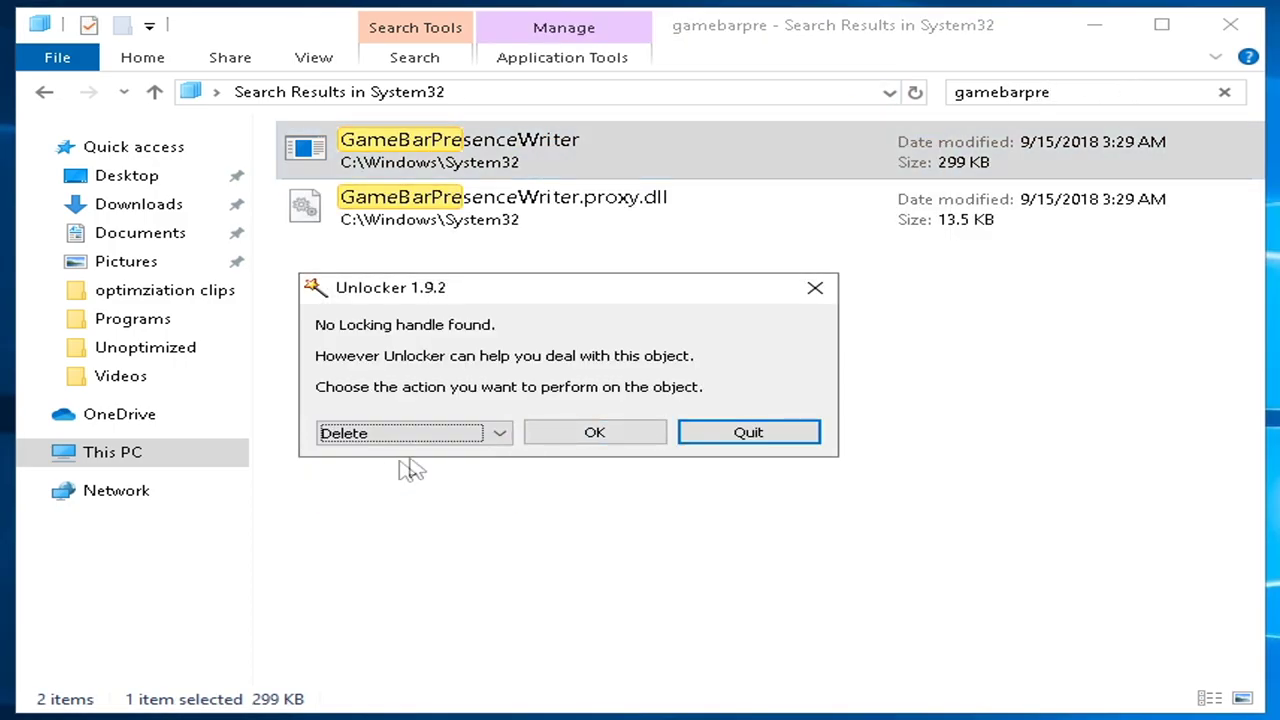
left_click(600, 440)
left_click(656, 450)
- Search System32 for gamepanel and bring up the available actions for the GamePanel application
left_click(1107, 90)
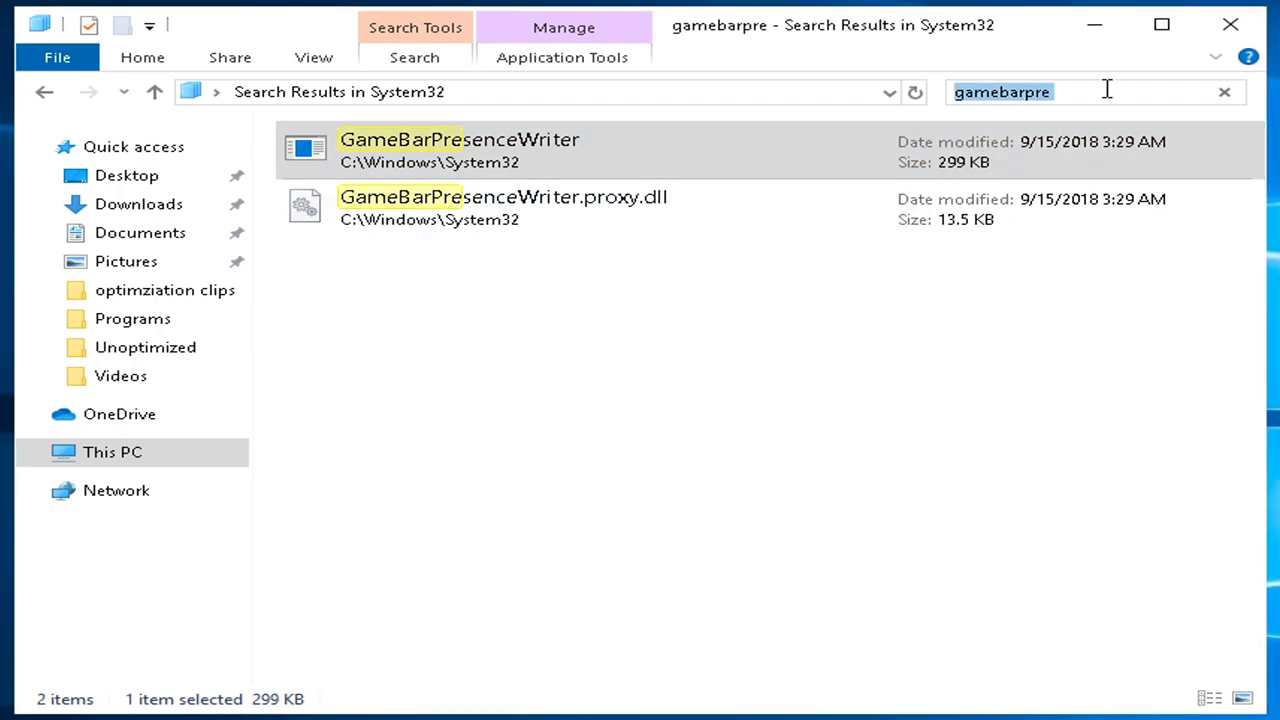
type("gamepanel")
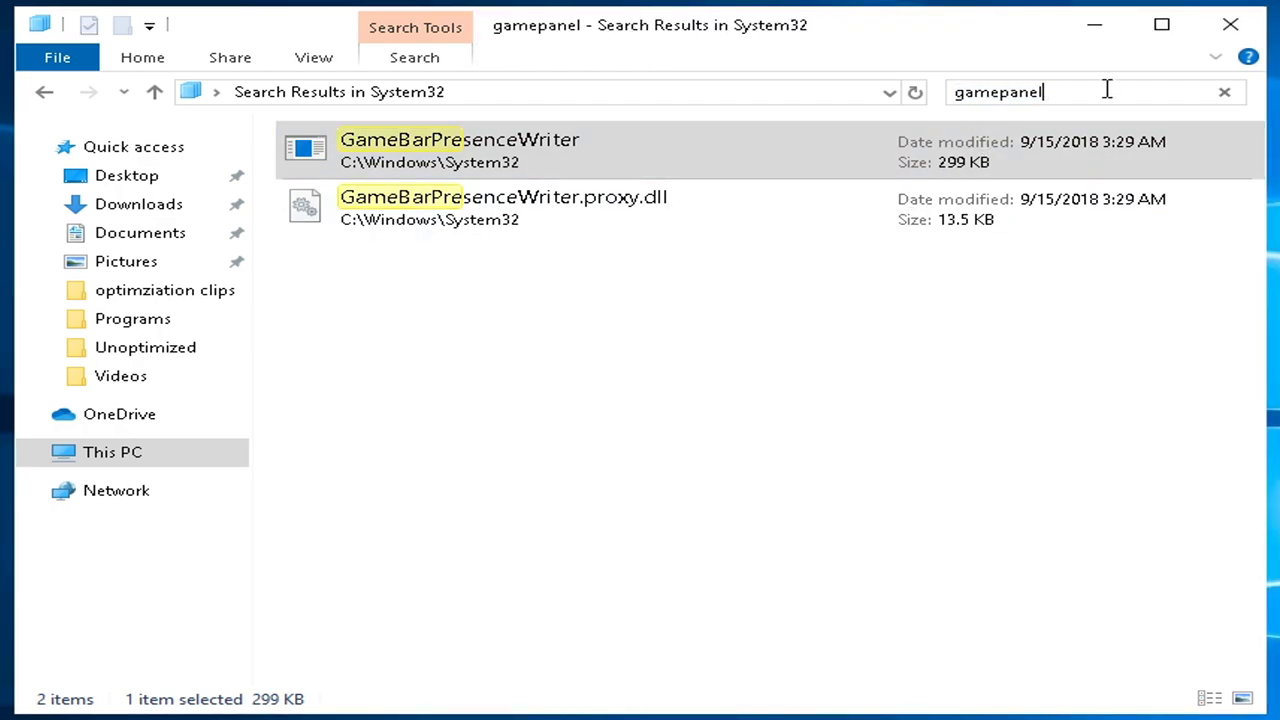
right_click(482, 153)
right_click(384, 210)
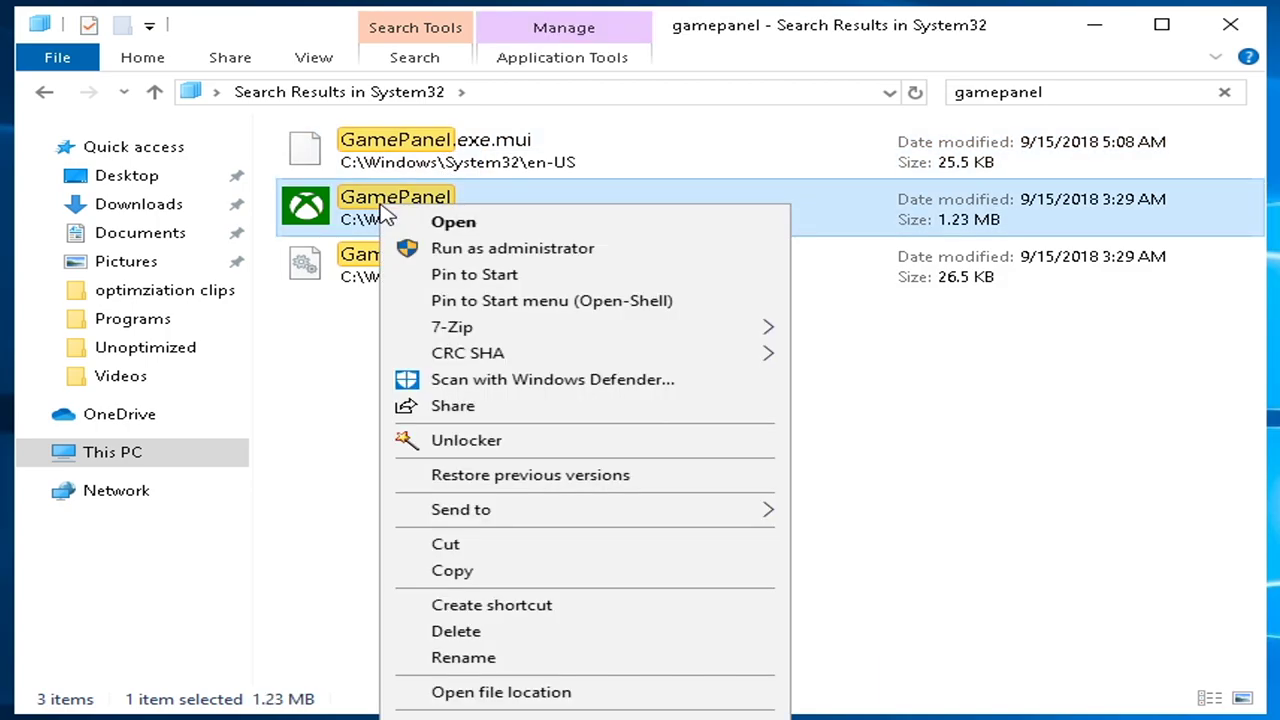
- Delete the GamePanel application from System32 using Unlocker's Delete action
left_click(510, 440)
left_click(466, 433)
left_click(412, 470)
left_click(594, 432)
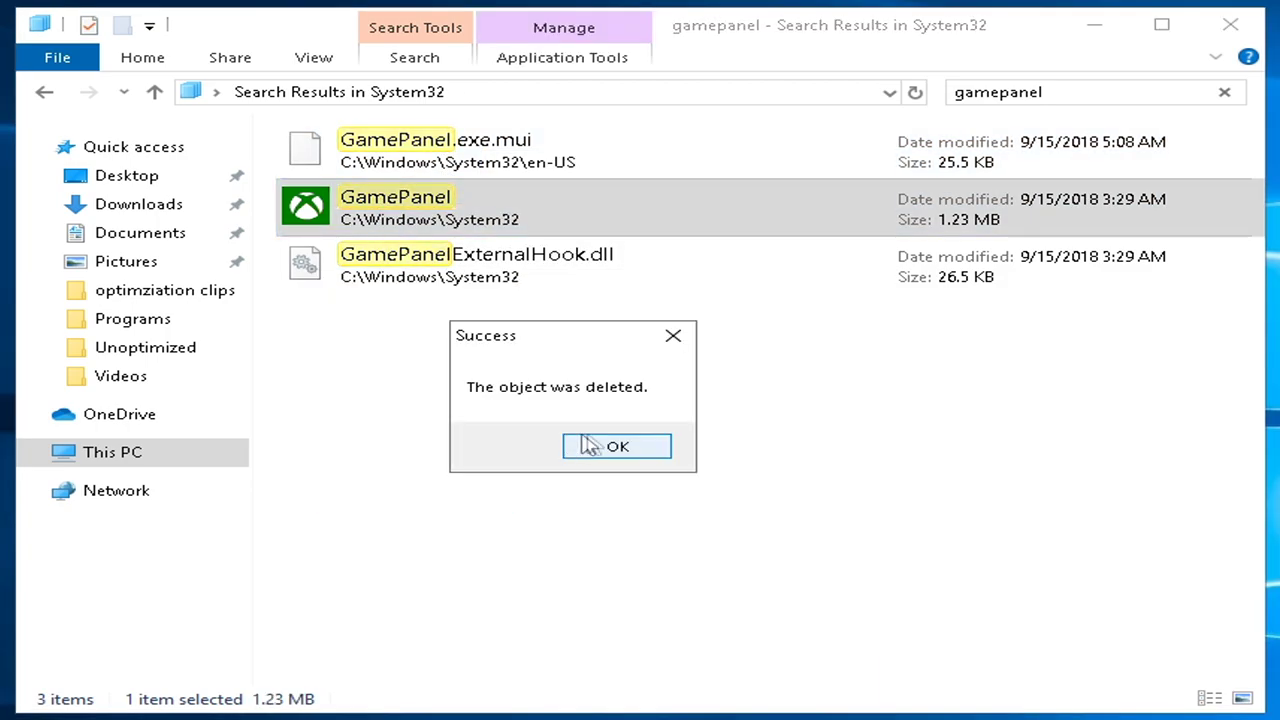
left_click(608, 448)
- Search System32 for "magnify" and delete the Magnify application with Unlocker
left_click(1065, 91)
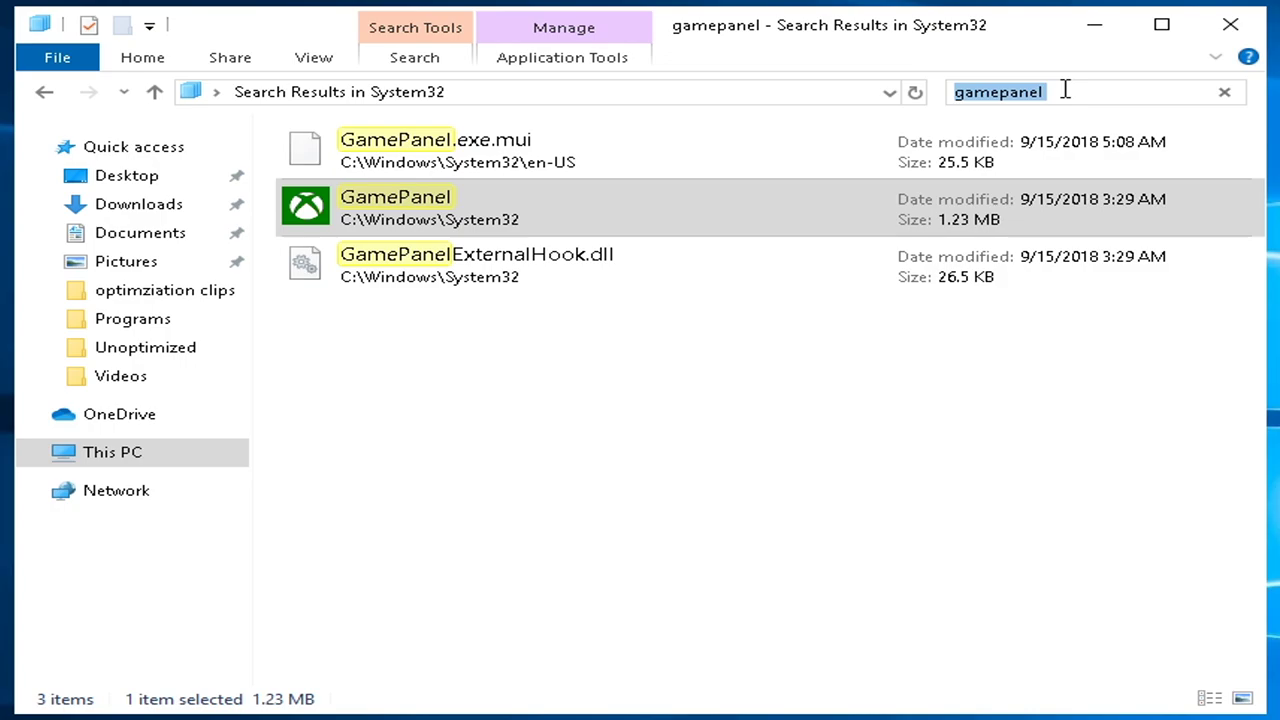
key("BackSpace")
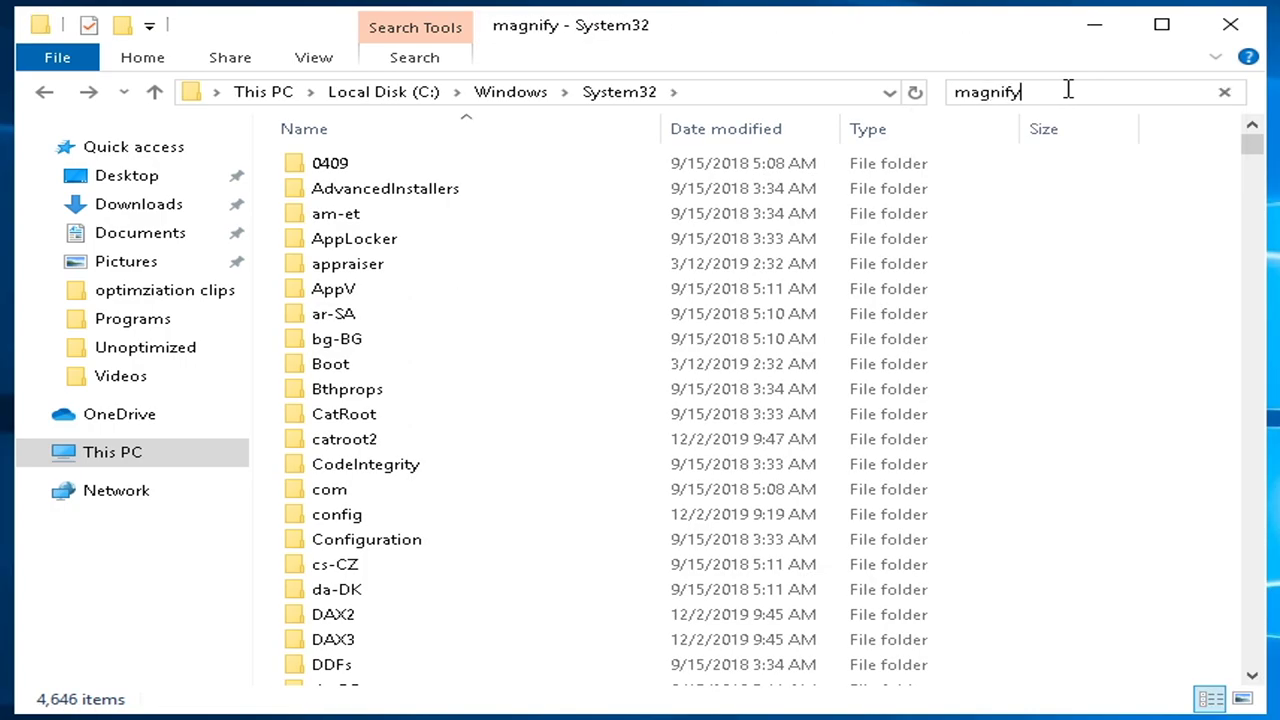
right_click(412, 205)
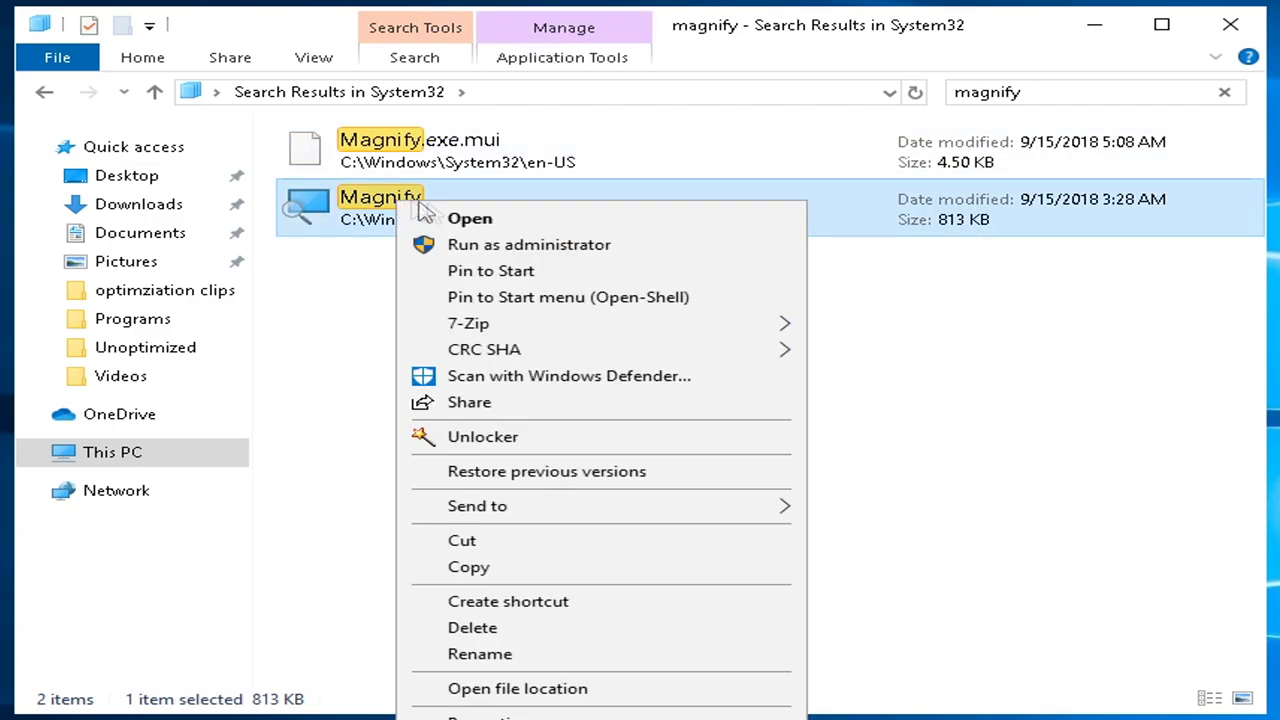
left_click(488, 438)
left_click(414, 432)
left_click(425, 478)
left_click(569, 443)
left_click(634, 446)
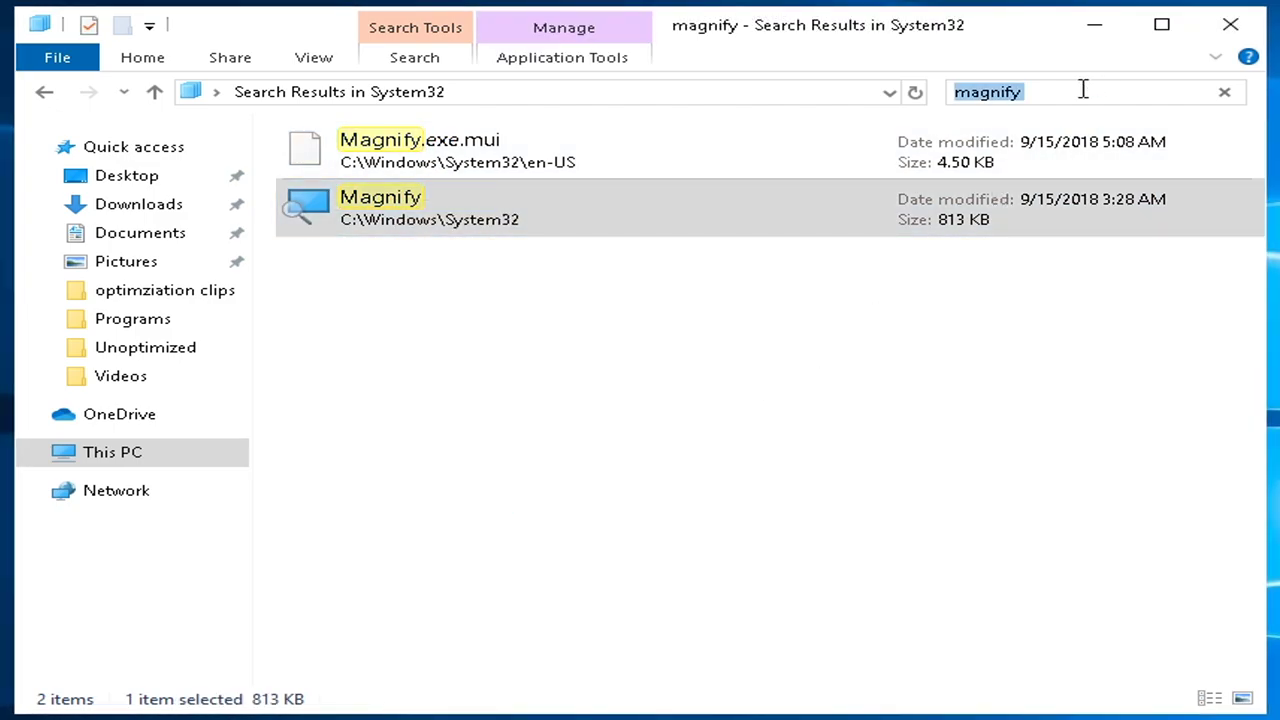
- Search System32 for "mblctr" and delete the mblctr application with Unlocker
type("mblctr")
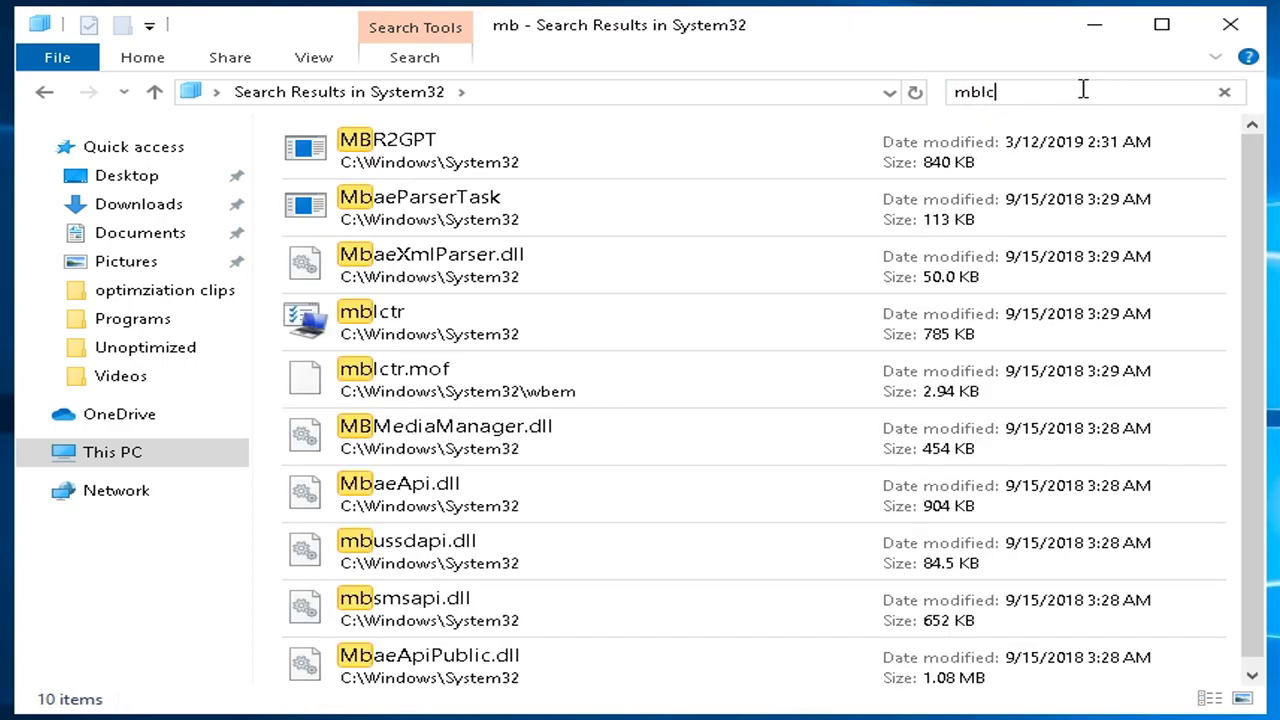
double_click(408, 155)
right_click(409, 151)
right_click(356, 208)
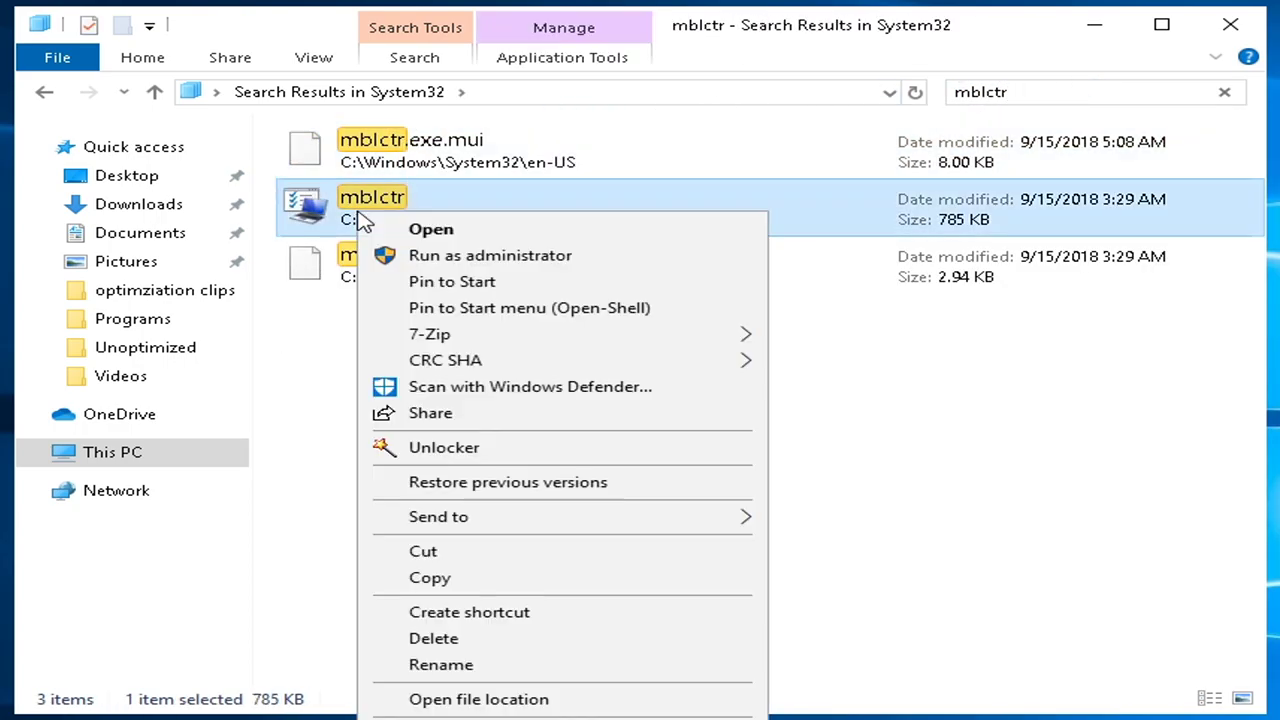
left_click(457, 455)
left_click(414, 431)
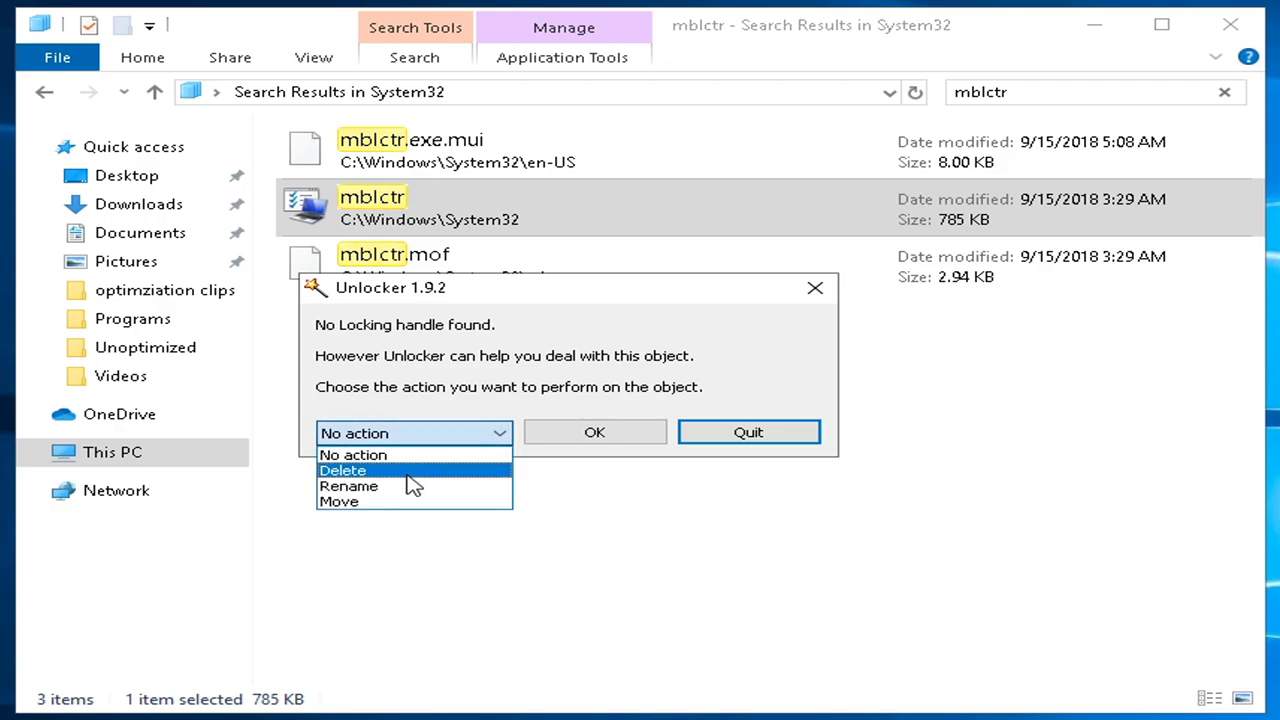
left_click(343, 469)
left_click(594, 432)
- Search System32 for "mobsync" and delete the mobsync application with Unlocker
left_click(1042, 95)
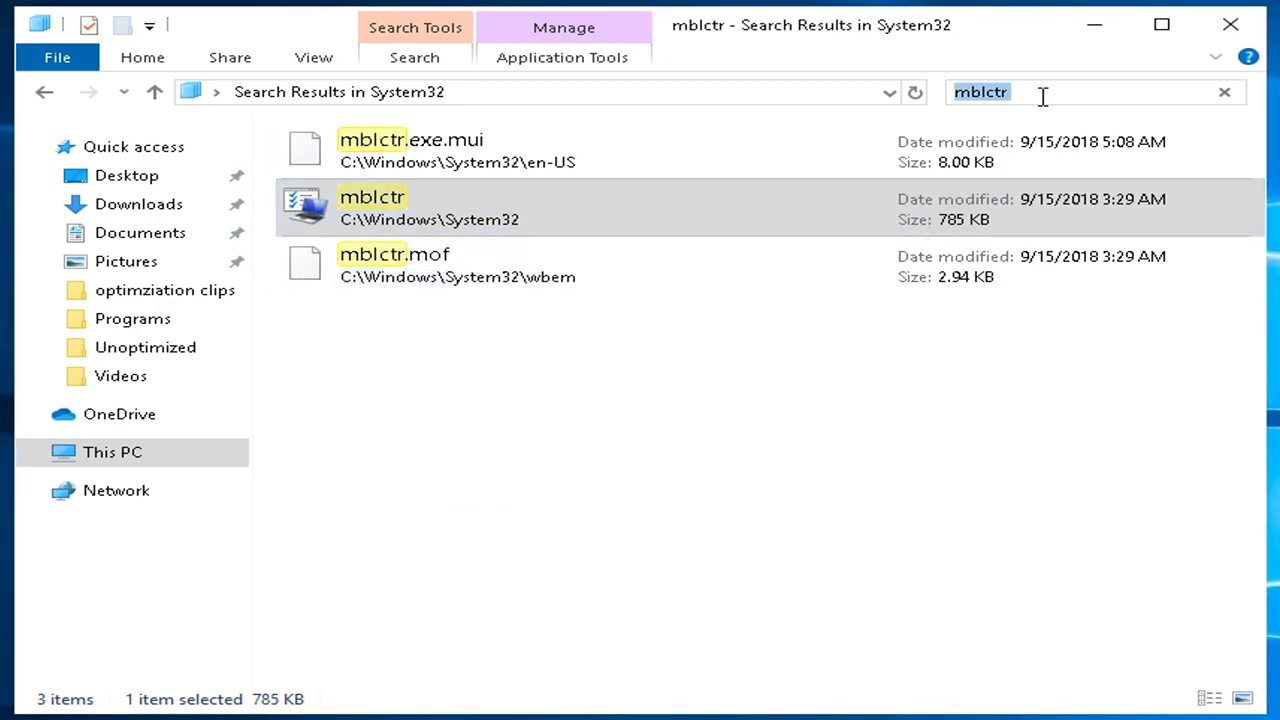
type("mobsync")
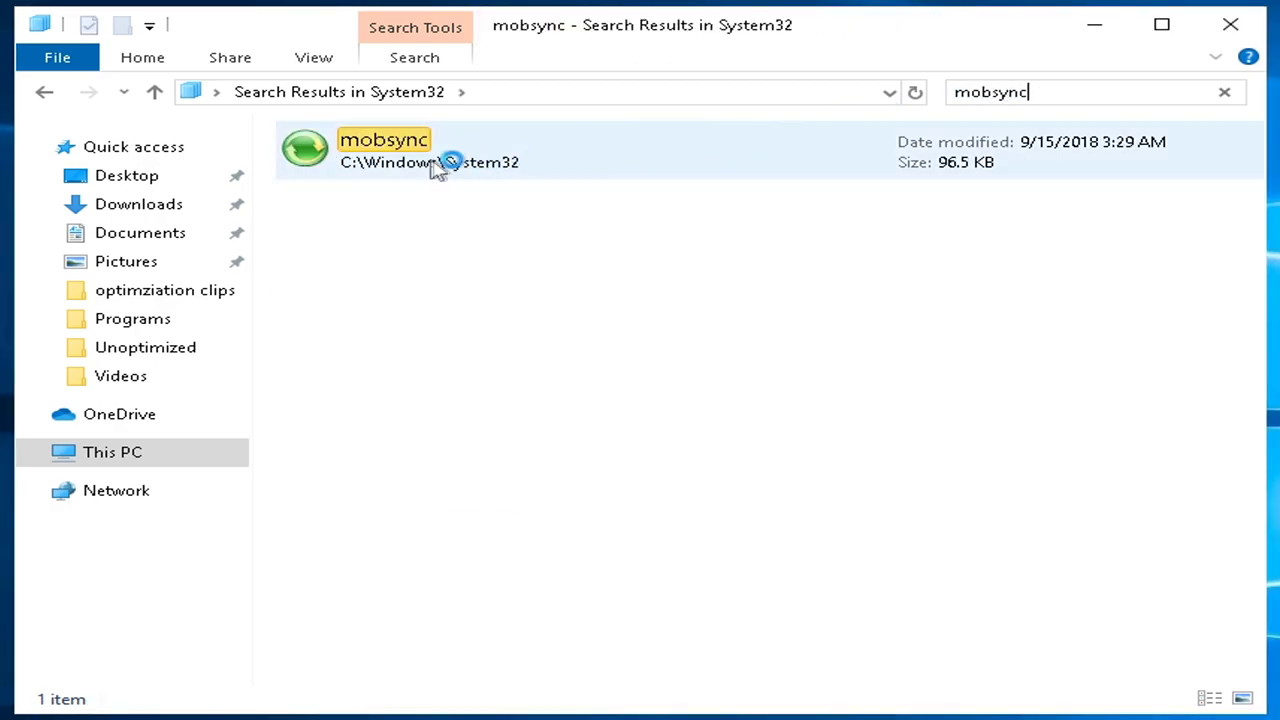
right_click(422, 152)
left_click(543, 381)
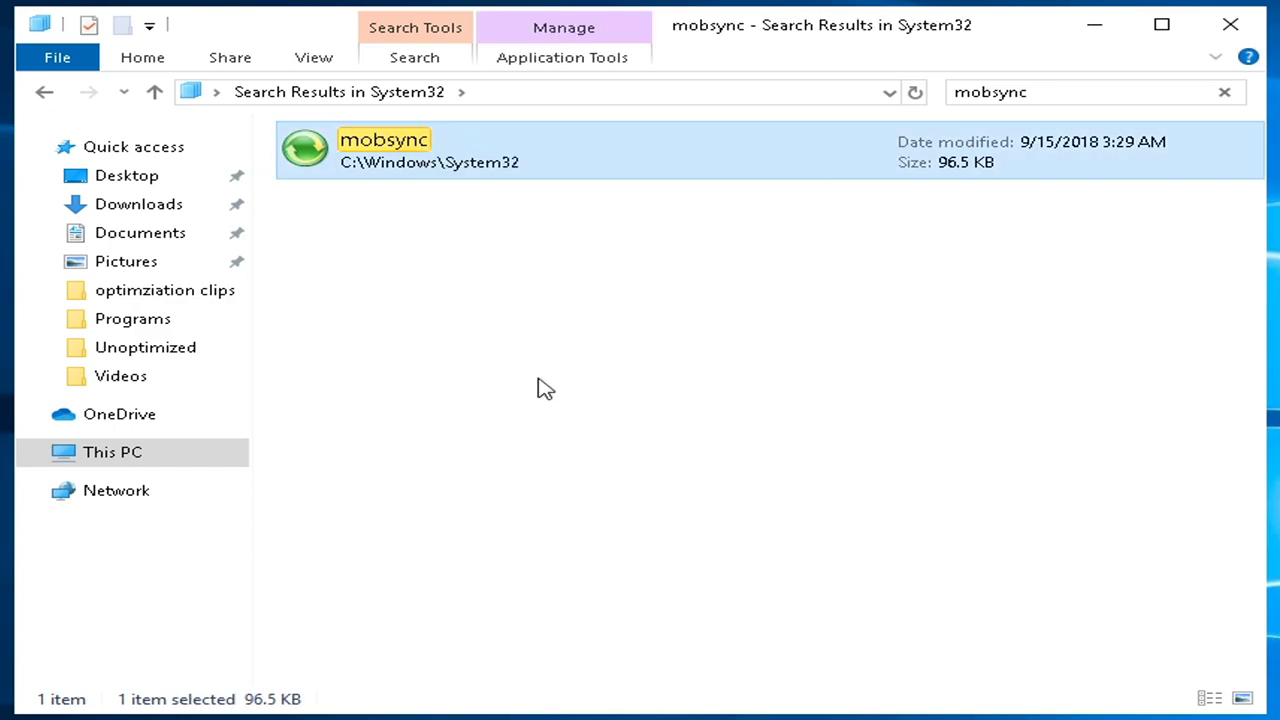
left_click(498, 436)
left_click(343, 471)
left_click(588, 440)
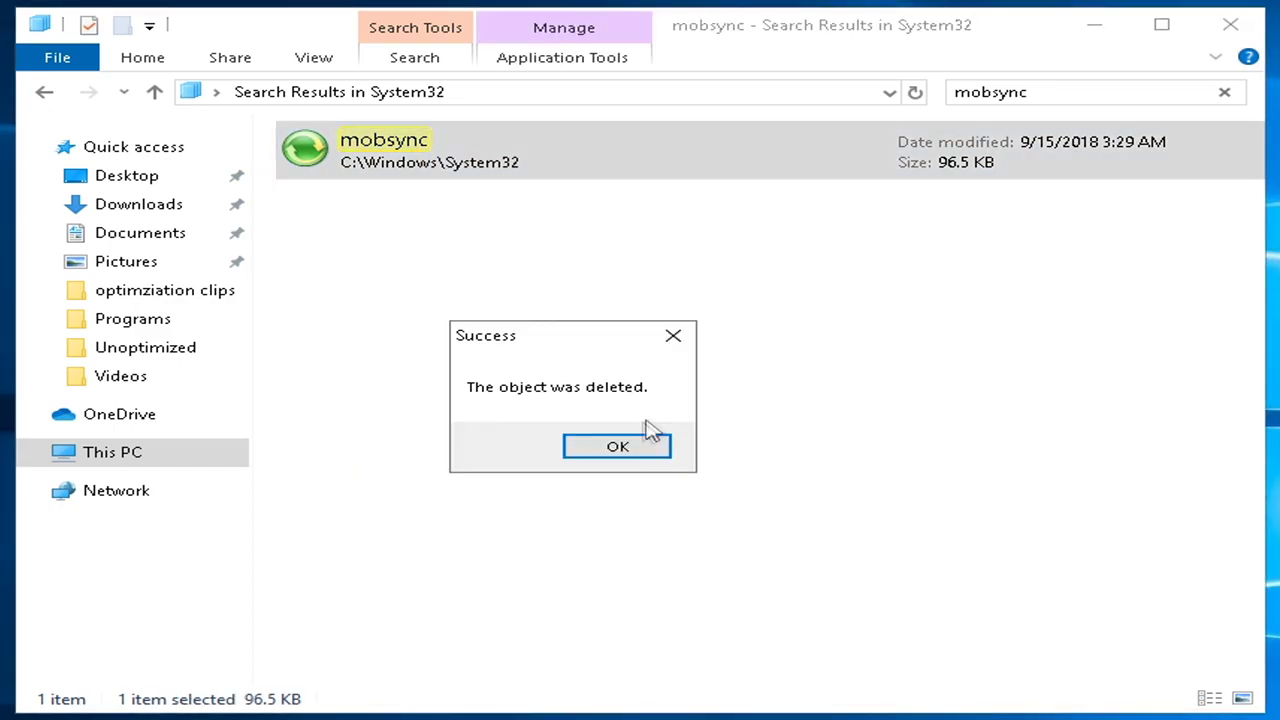
left_click(600, 446)
- Search System32 for "narrator" and delete the Narrator application with Unlocker
left_click(1063, 92)
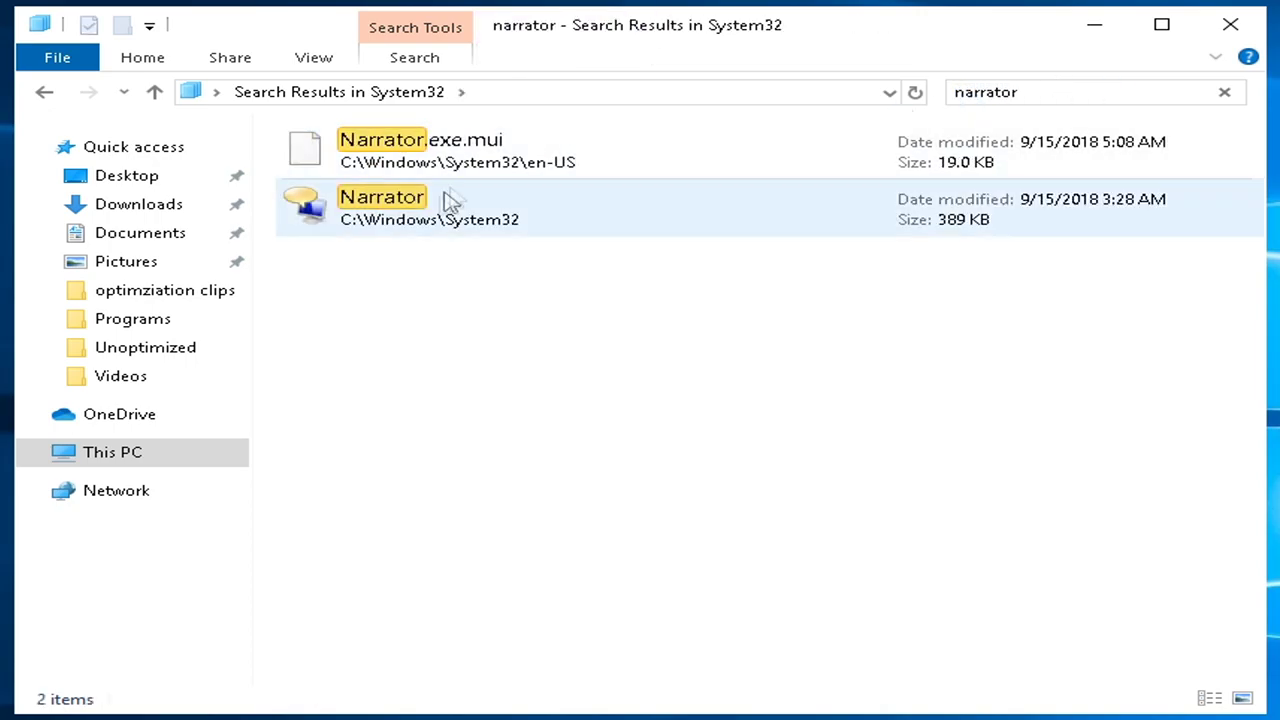
right_click(423, 212)
left_click(508, 450)
left_click(500, 434)
left_click(420, 484)
left_click(591, 434)
left_click(645, 446)
- Search System32 for "smartscreen" and try to delete the smartscreen application with Unlocker
left_click(1076, 91)
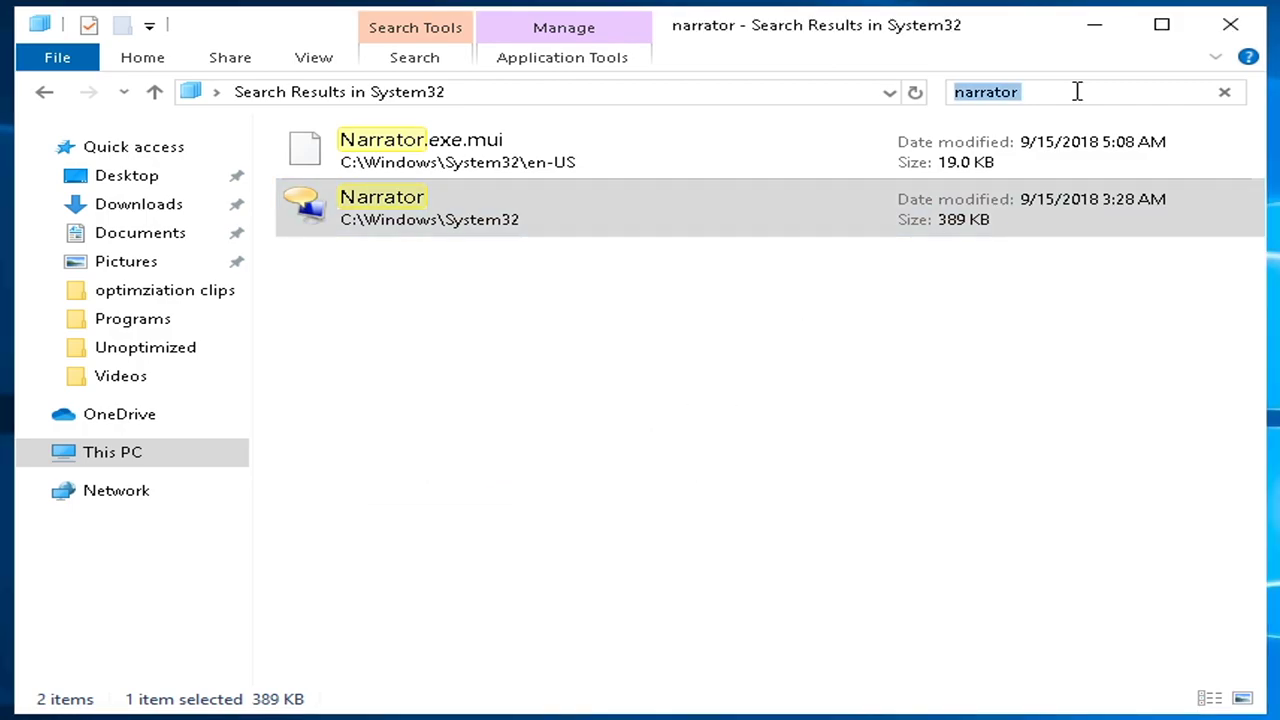
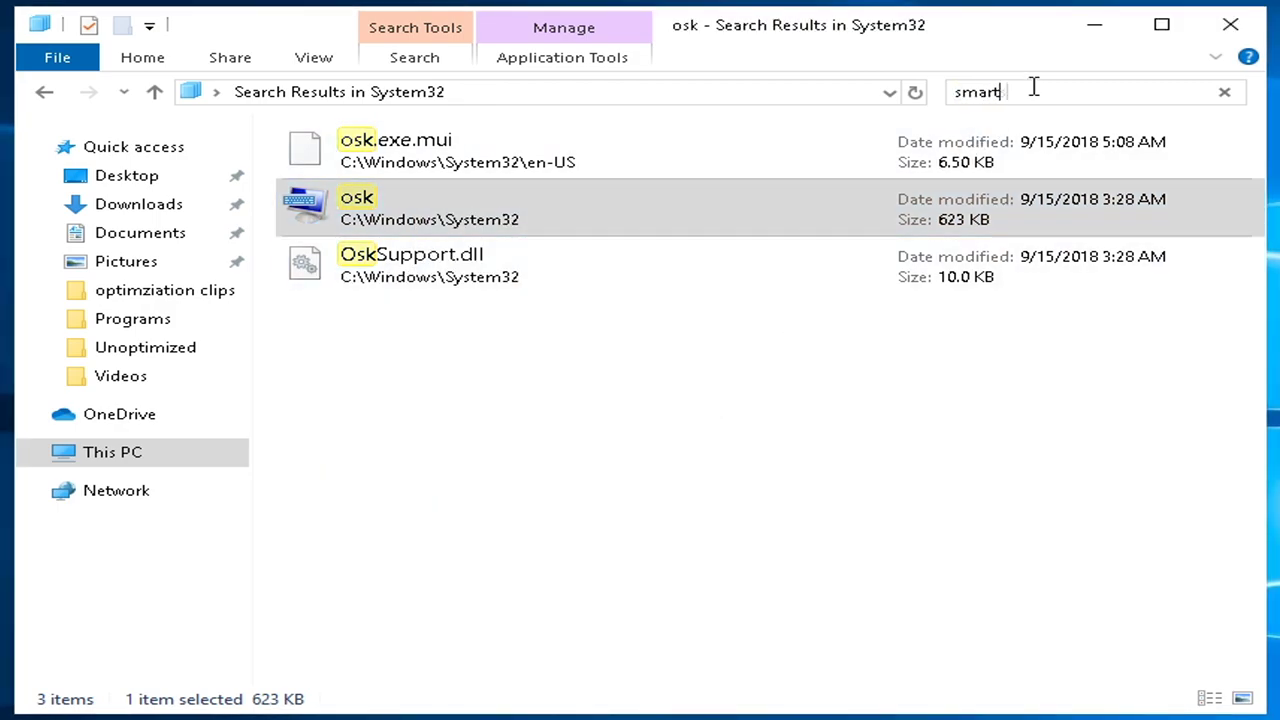
type("en")
left_click(443, 157)
right_click(443, 155)
left_click(577, 389)
left_click(491, 430)
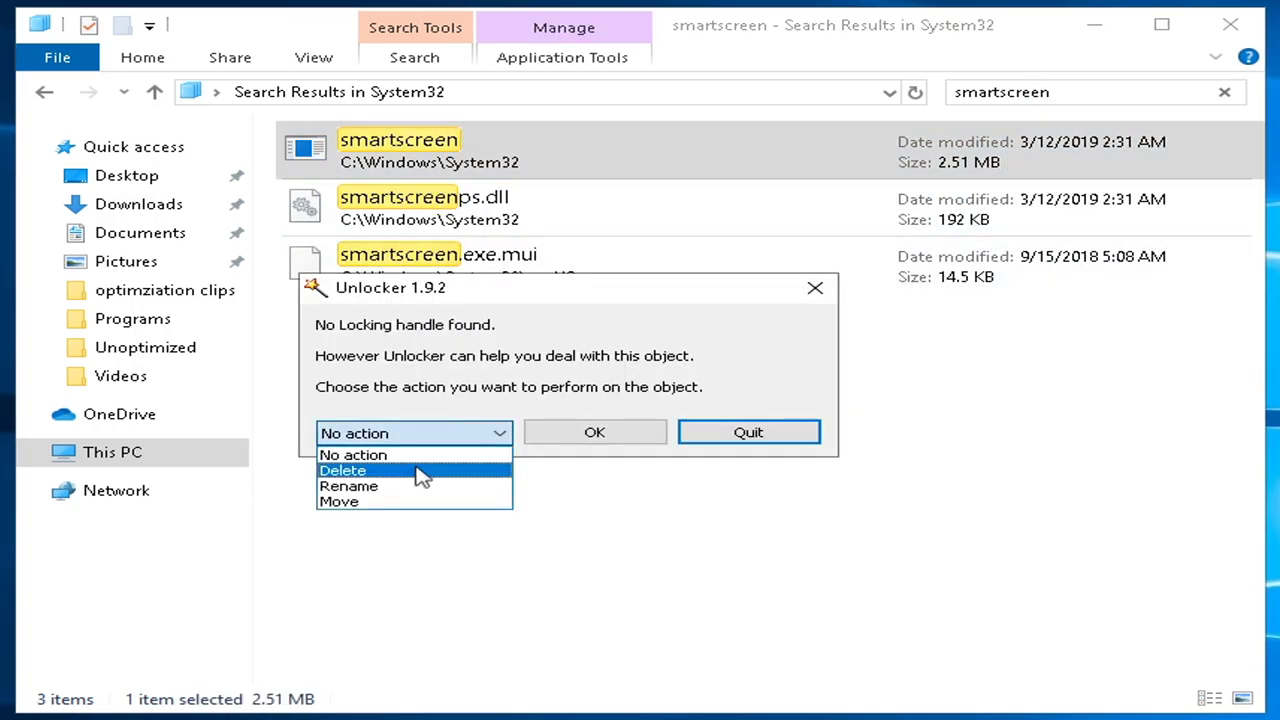
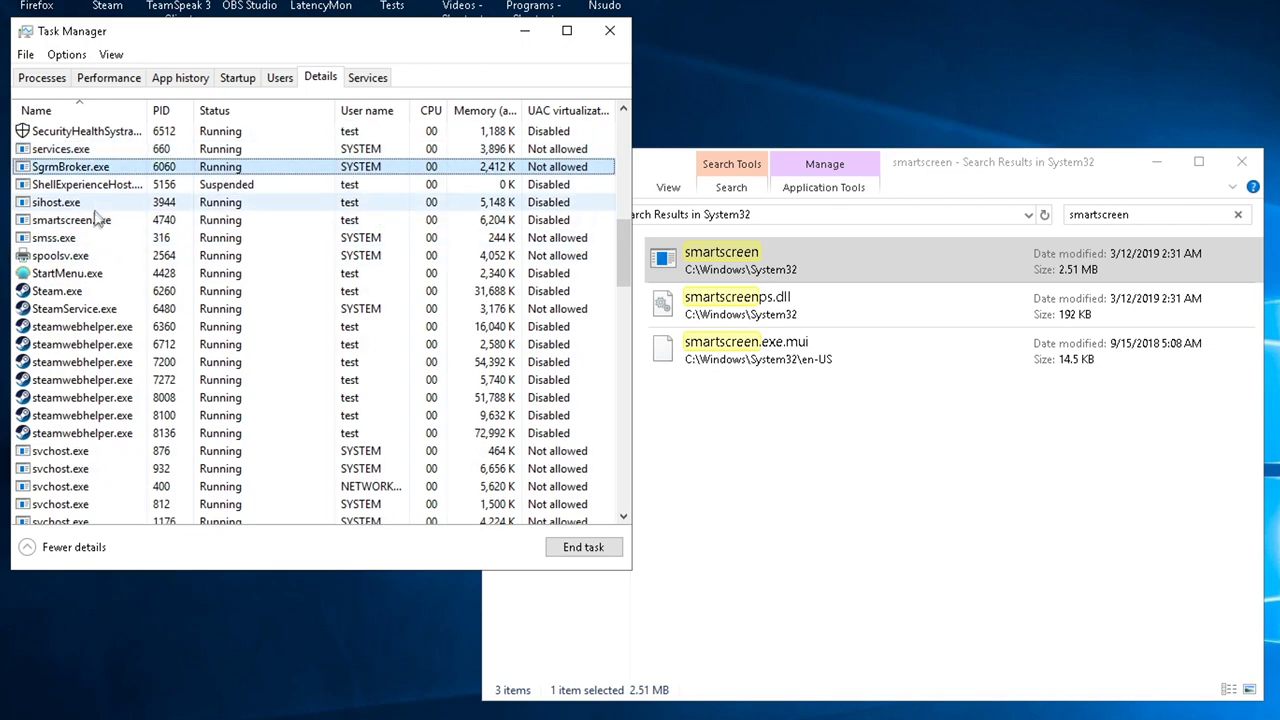
- End the smartscreen.exe process in Task Manager and delete the smartscreen application from System32 with Unlocker
left_click(90, 222)
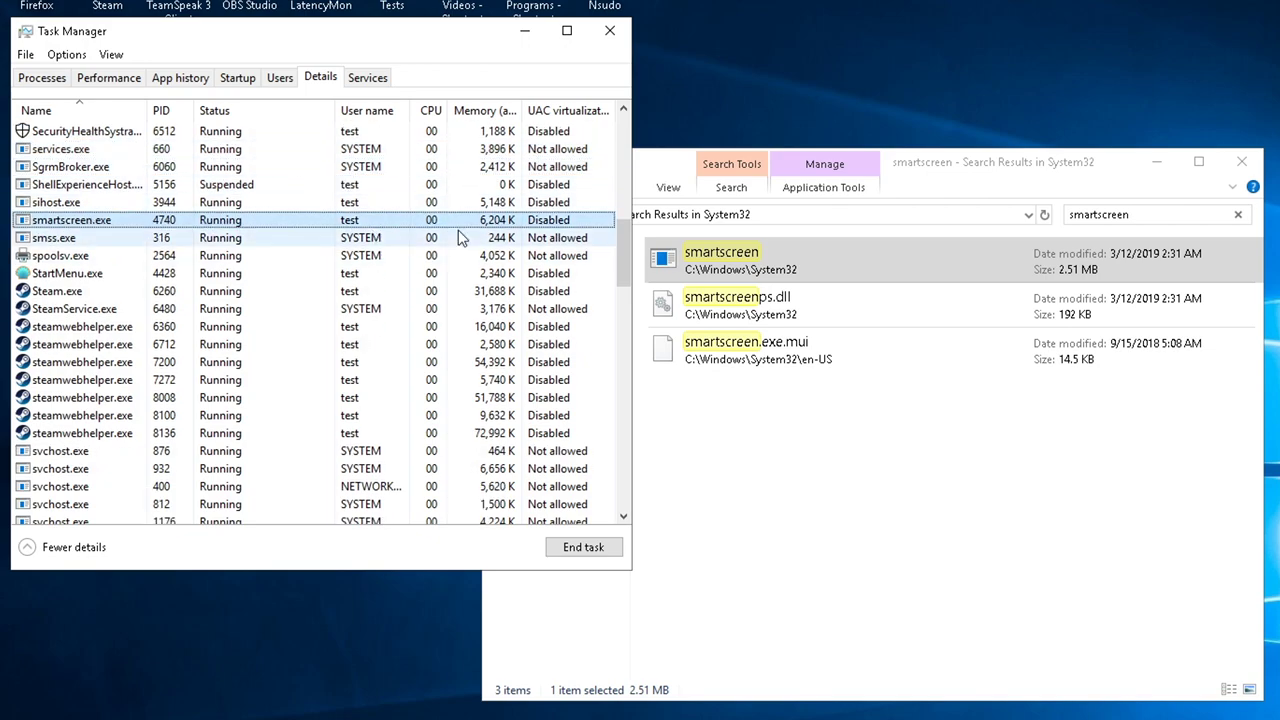
key("Delete")
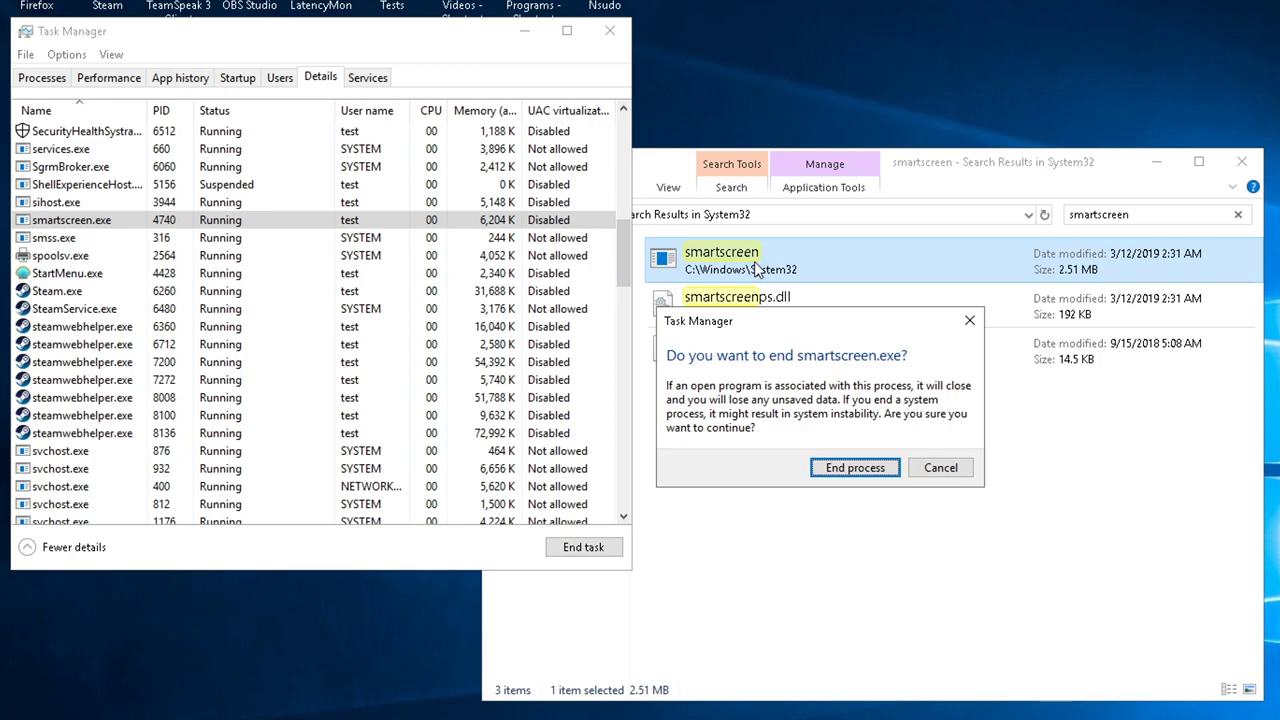
right_click(814, 254)
left_click(874, 449)
left_click_drag(911, 168, 190, 214)
left_click_drag(729, 367, 1055, 306)
left_click(1055, 421)
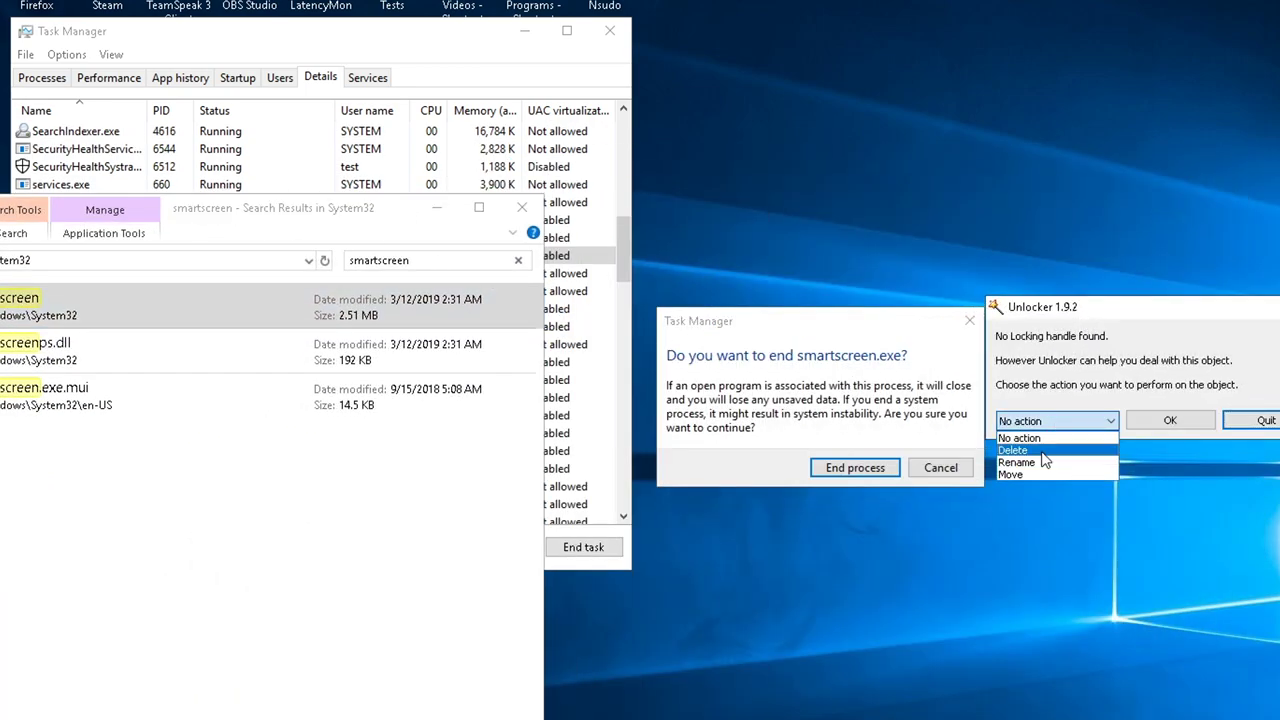
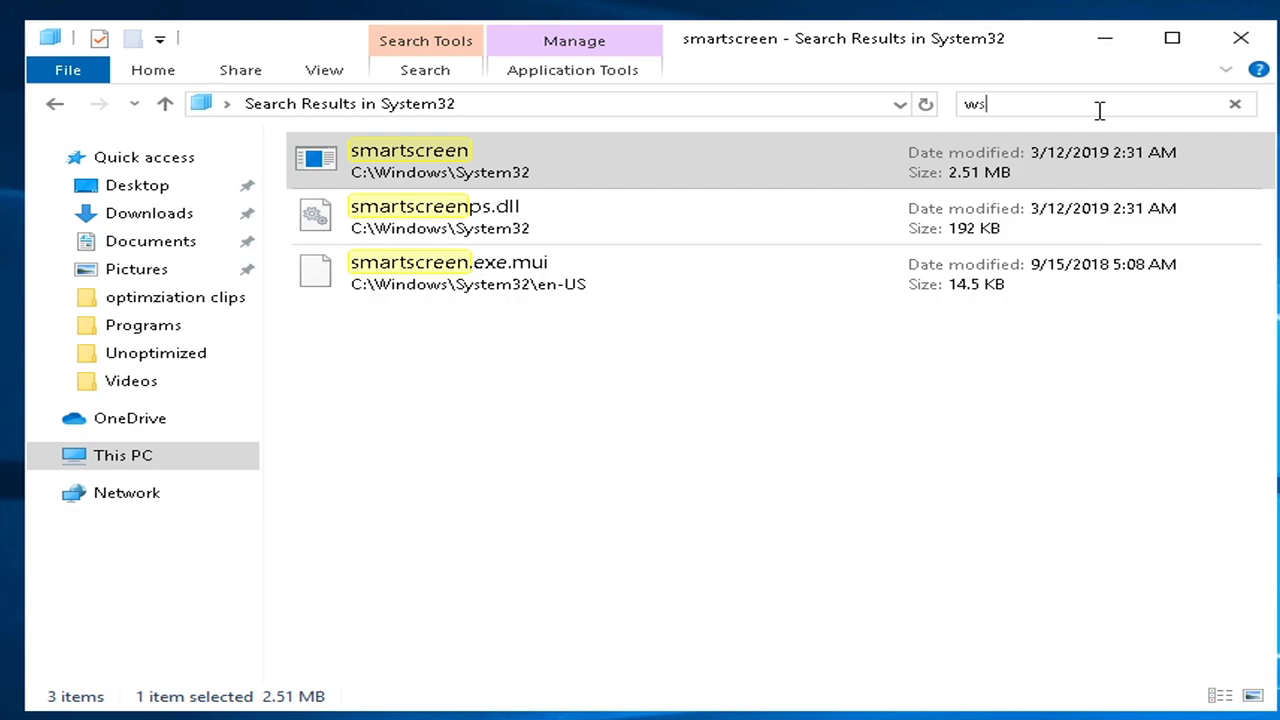
- Search System32 for "wsclient" and delete WSClient.dll with Unlocker
left_click(1099, 110)
type("wsclient")
right_click(482, 156)
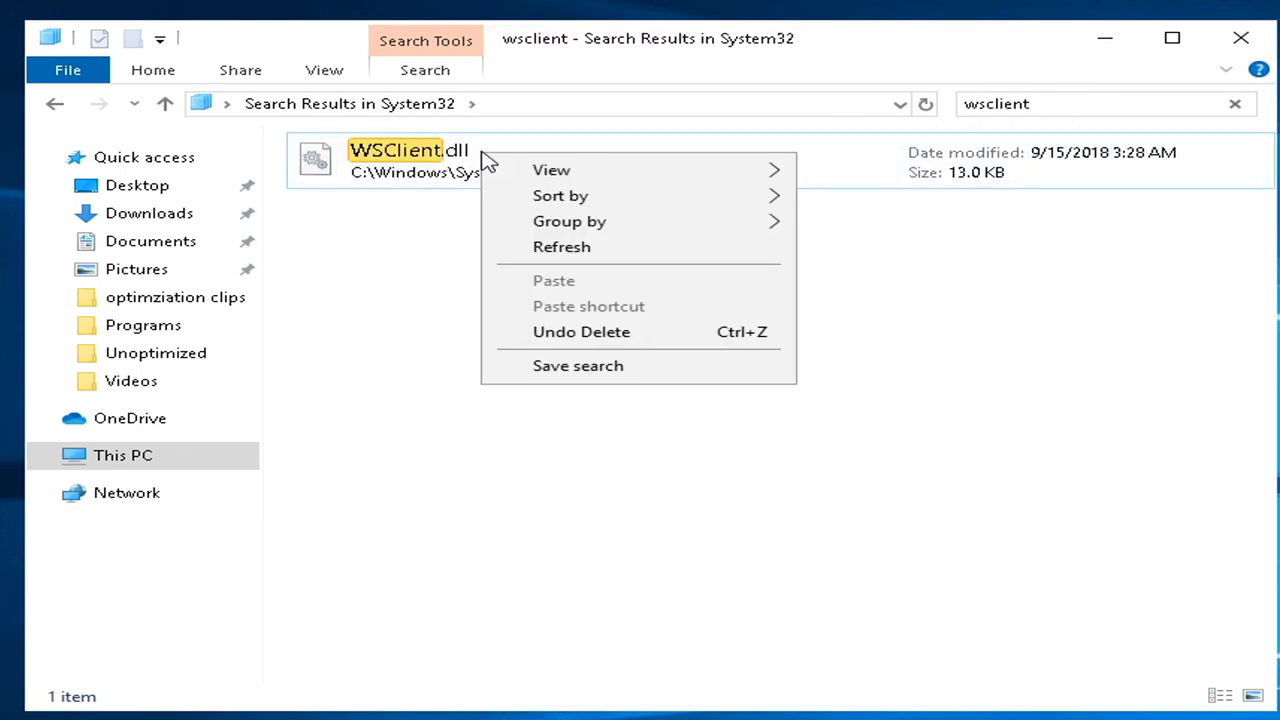
right_click(372, 158)
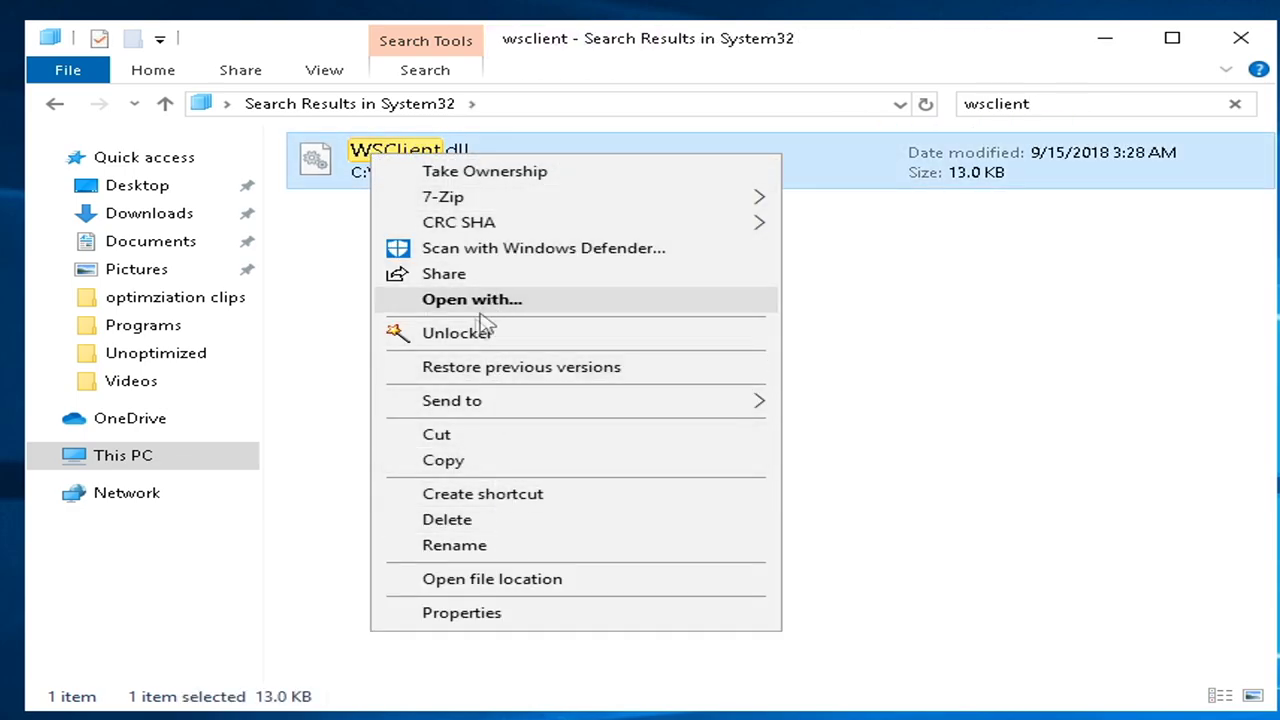
left_click(585, 333)
left_click(514, 494)
left_click(514, 532)
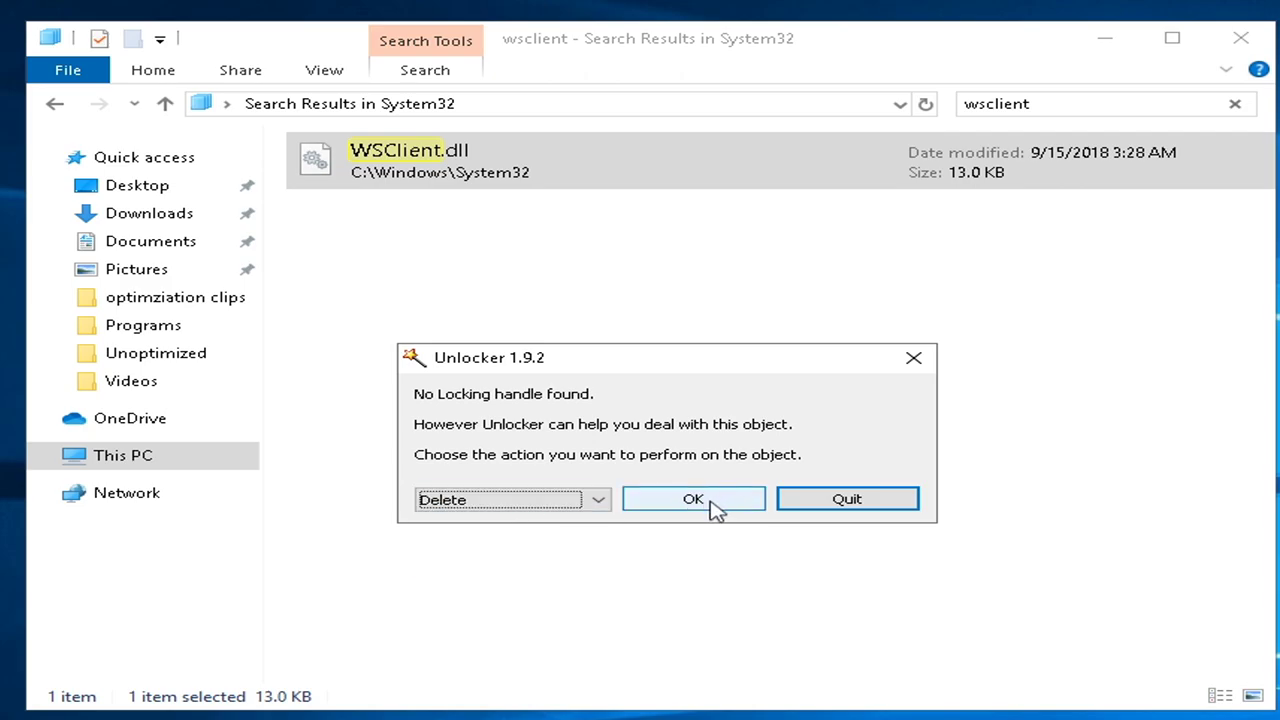
left_click(714, 514)
left_click(716, 512)
- Search System32 for "wscollect" and delete the WSCollect application with Unlocker
left_click(1097, 103)
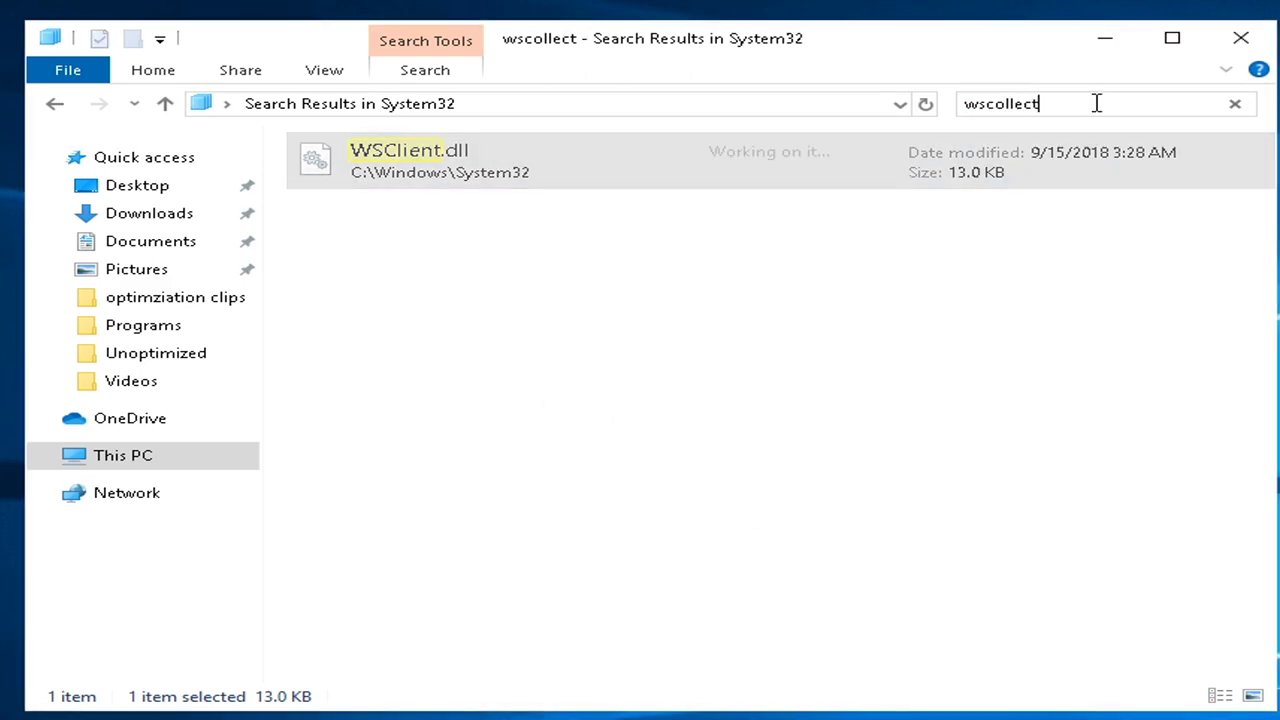
right_click(410, 208)
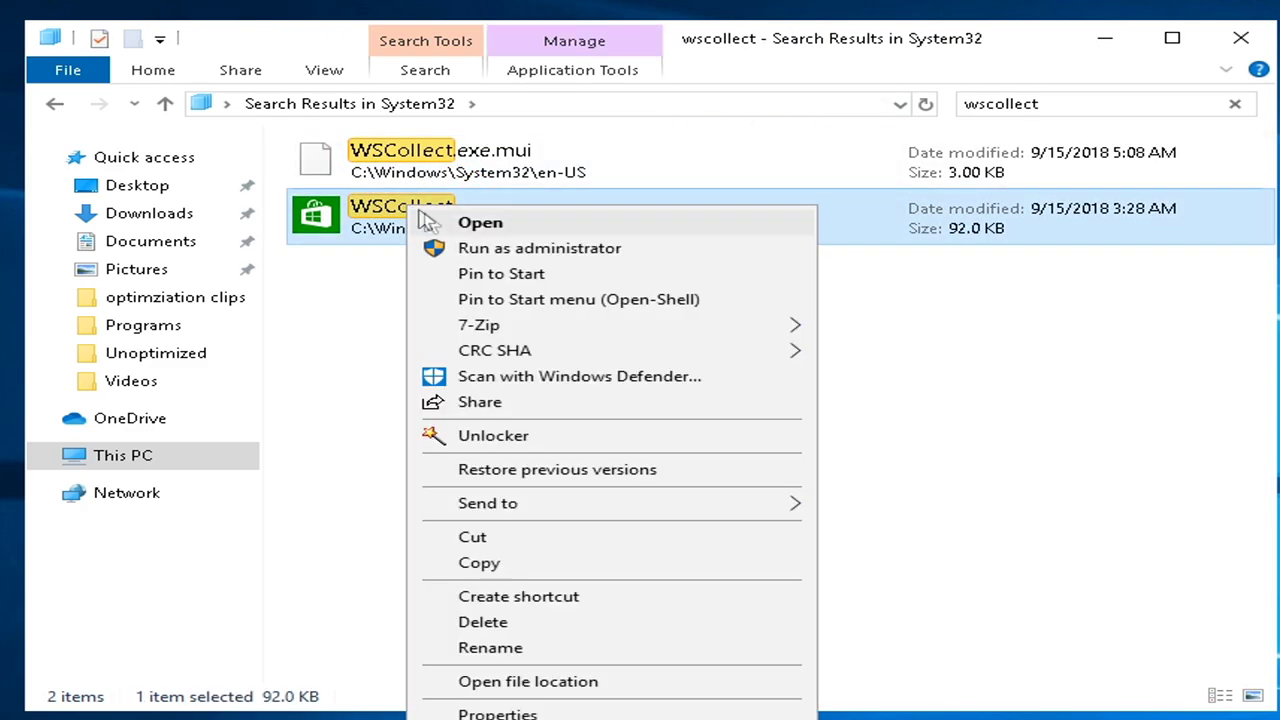
left_click(545, 437)
left_click(520, 500)
left_click(506, 532)
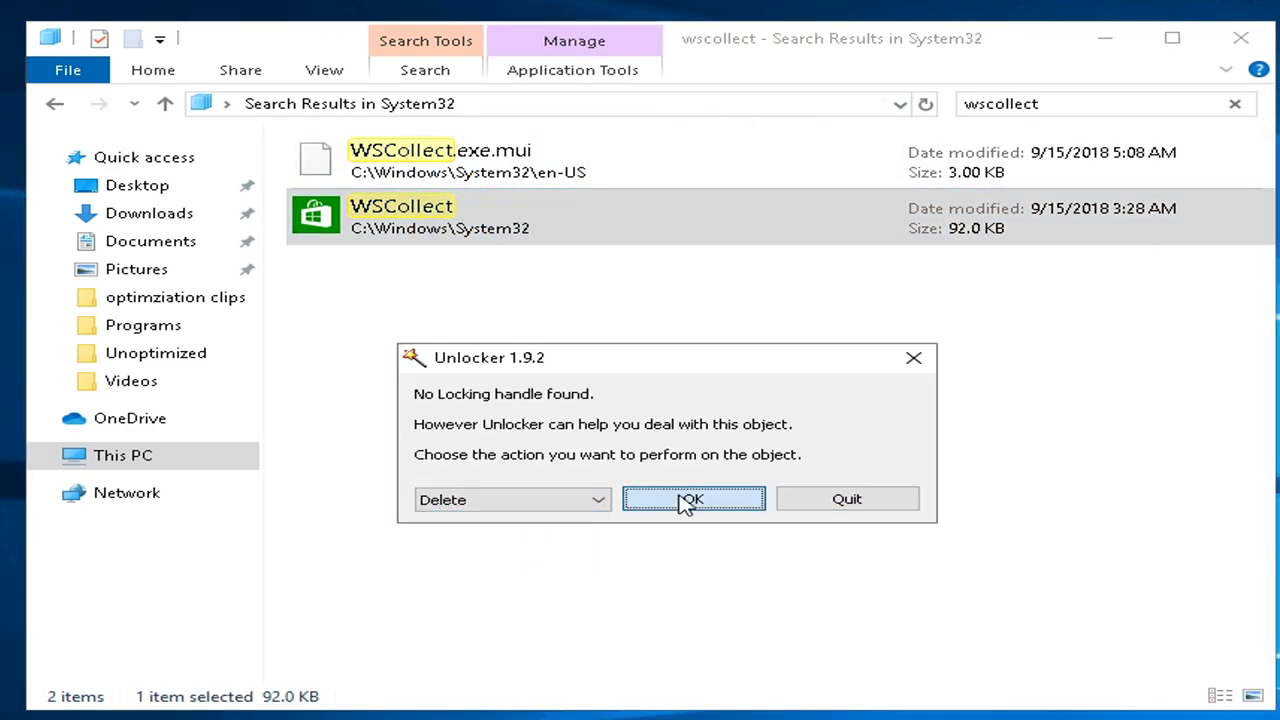
left_click(693, 499)
left_click(711, 517)
- Go to C:\Windows\System32\Macromed\ and return to its parent folder so that Macromed is selected
left_click(1071, 103)
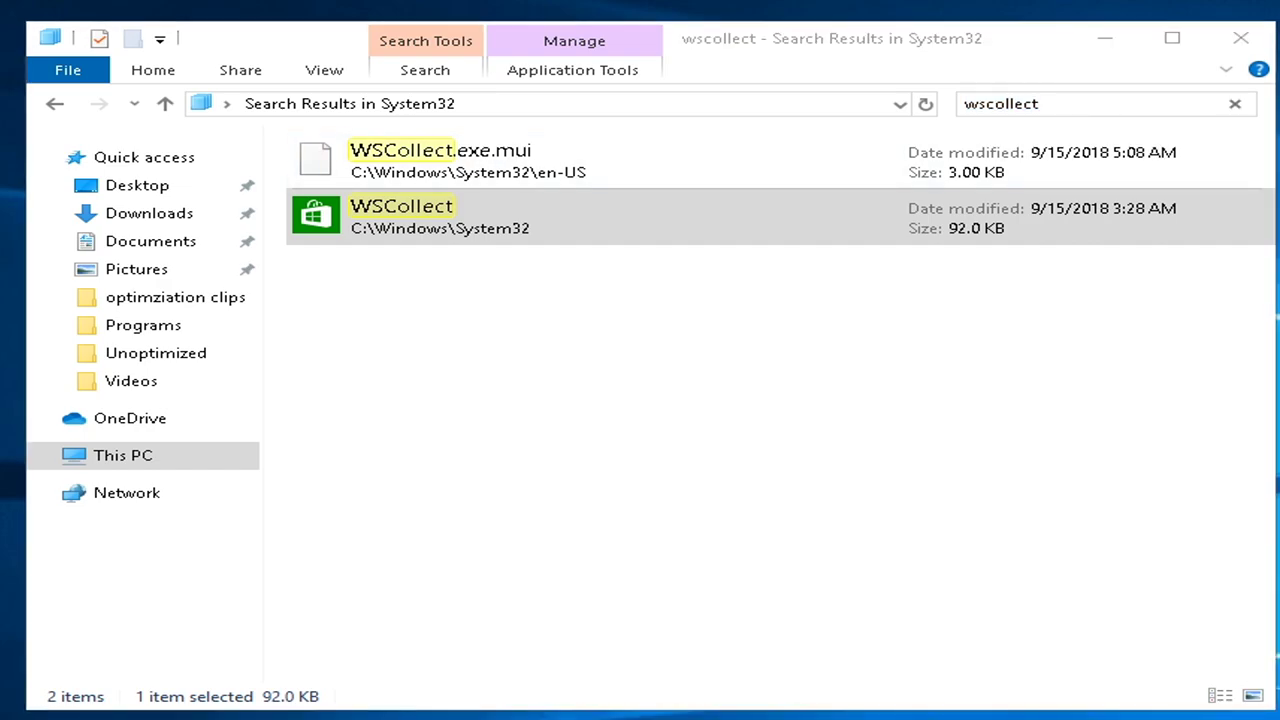
left_click(666, 106)
type("C:\\Windows\\System32\\Macromed\\")
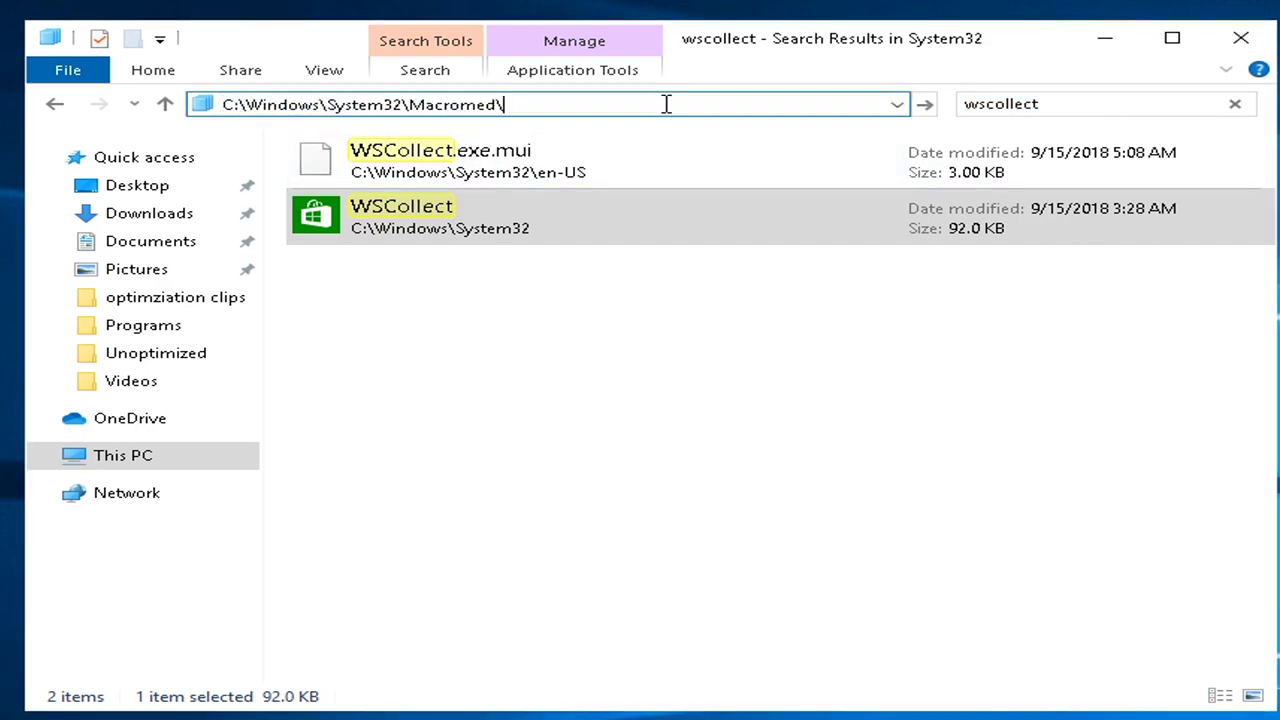
key("Return")
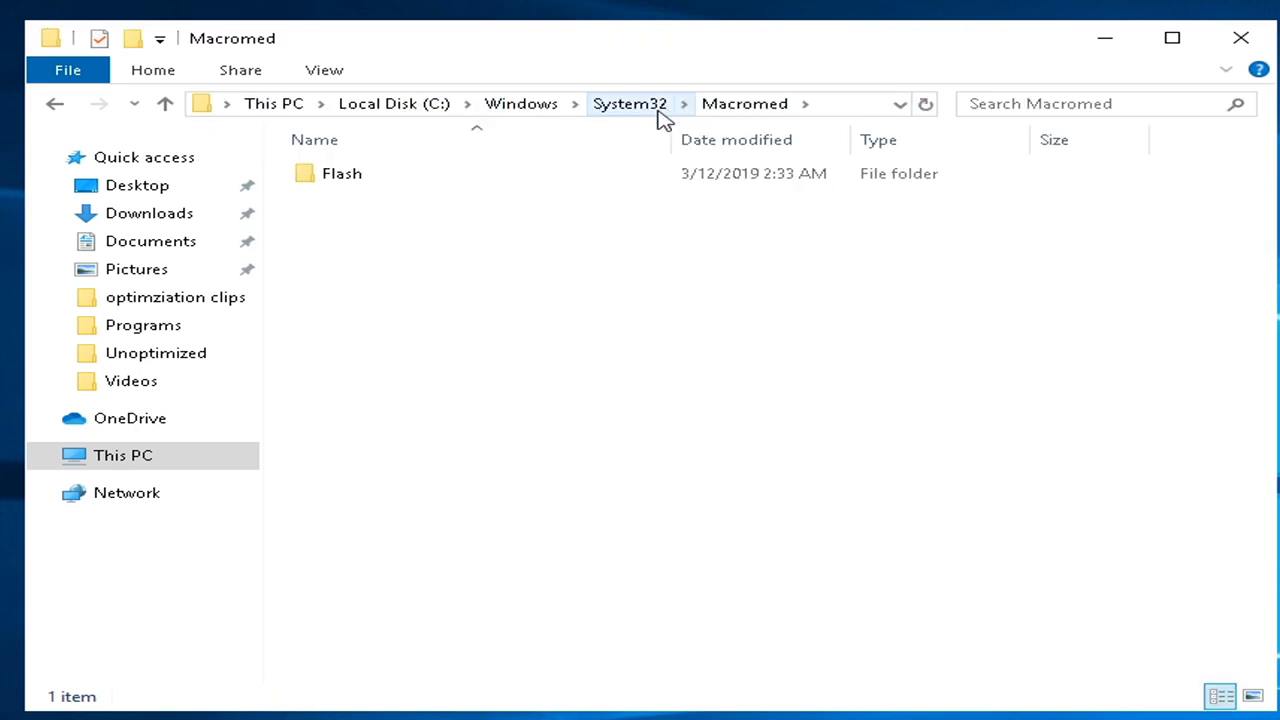
left_click(634, 110)
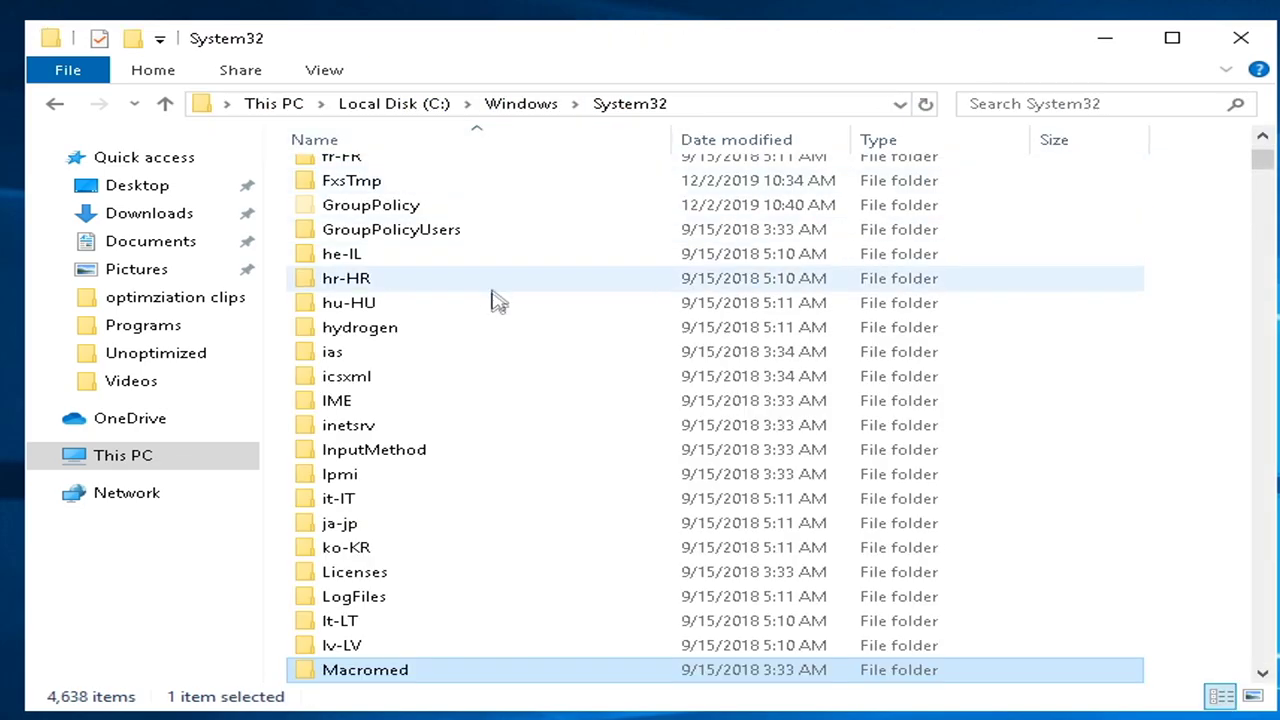
- Delete the Macromed folder from System32 with Unlocker
right_click(372, 676)
left_click(484, 440)
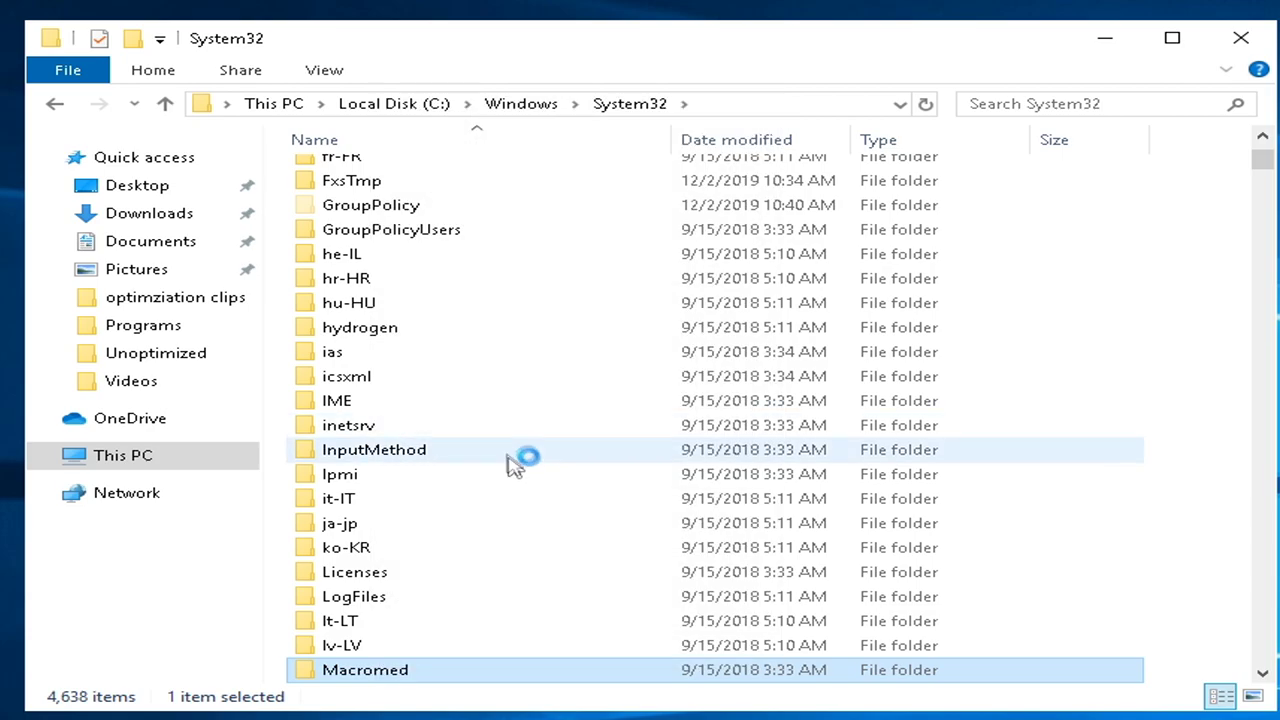
left_click(507, 499)
left_click(441, 536)
left_click(680, 504)
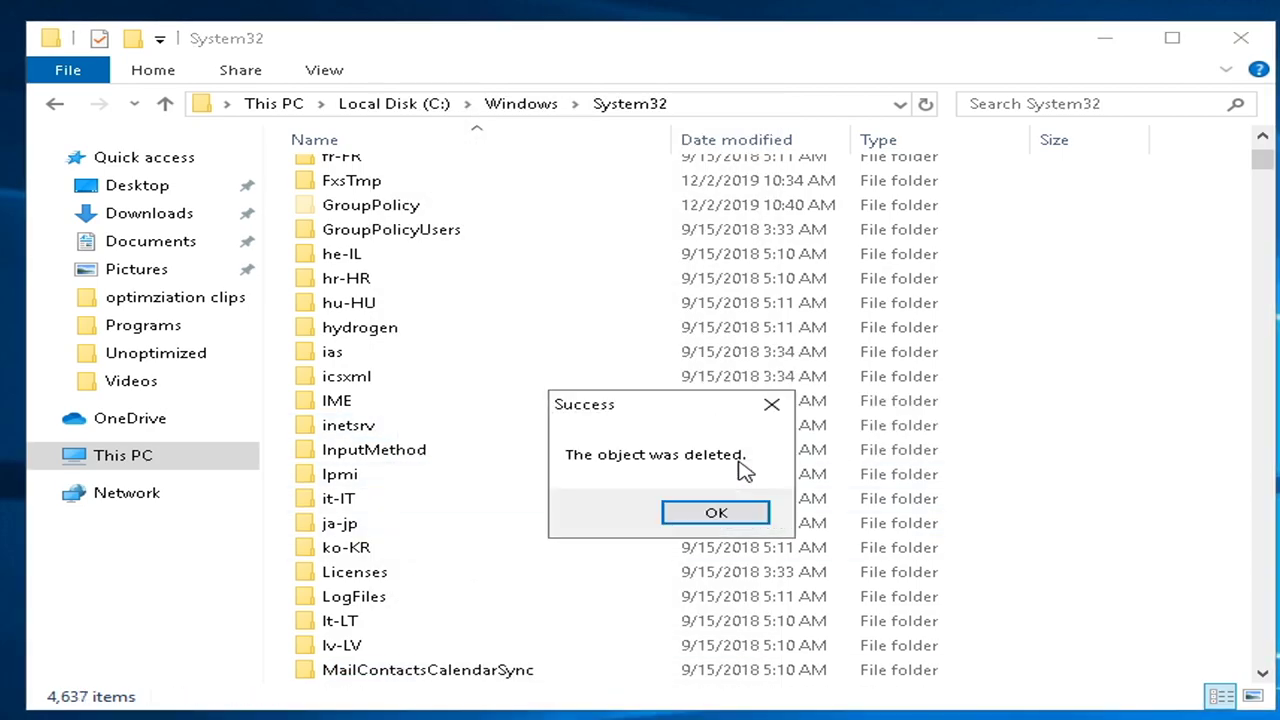
left_click(755, 514)
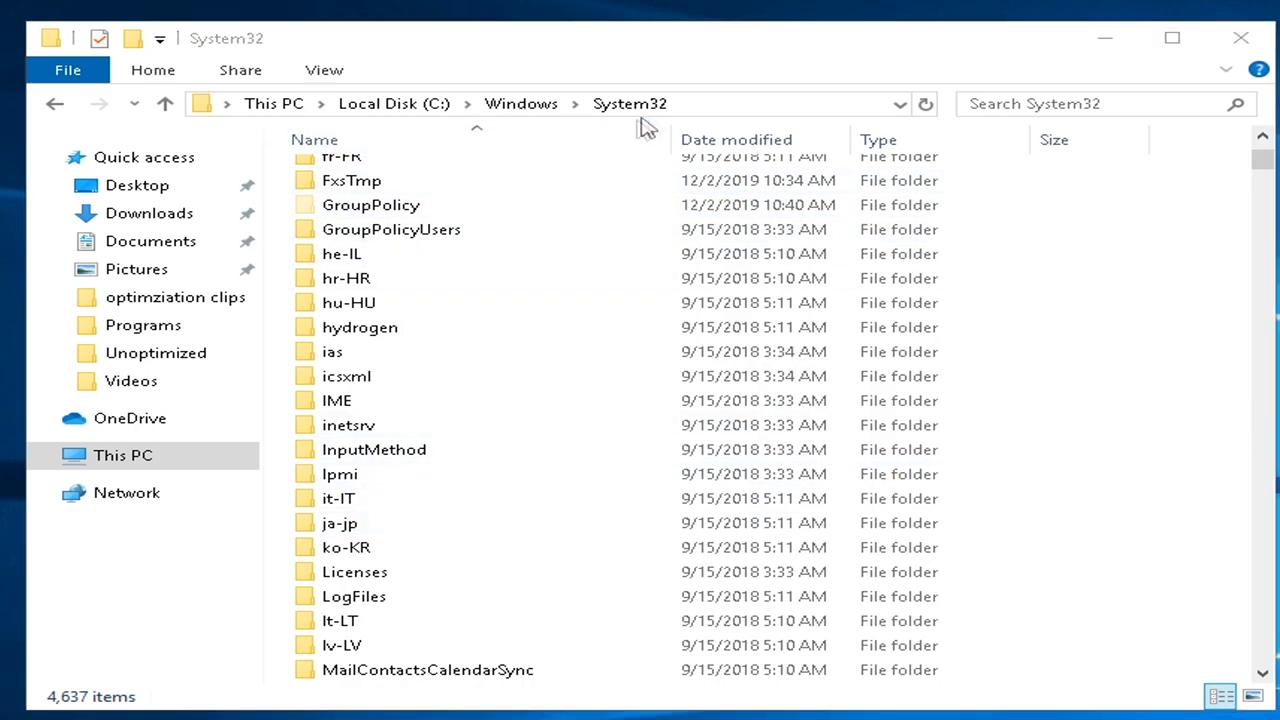
- Go to the C:\Windows\SysWOW64\ folder and select its drivers folder
left_click(690, 104)
type("C:\\Windows\\SysWOW64\\")
key("Return")
left_click(476, 569)
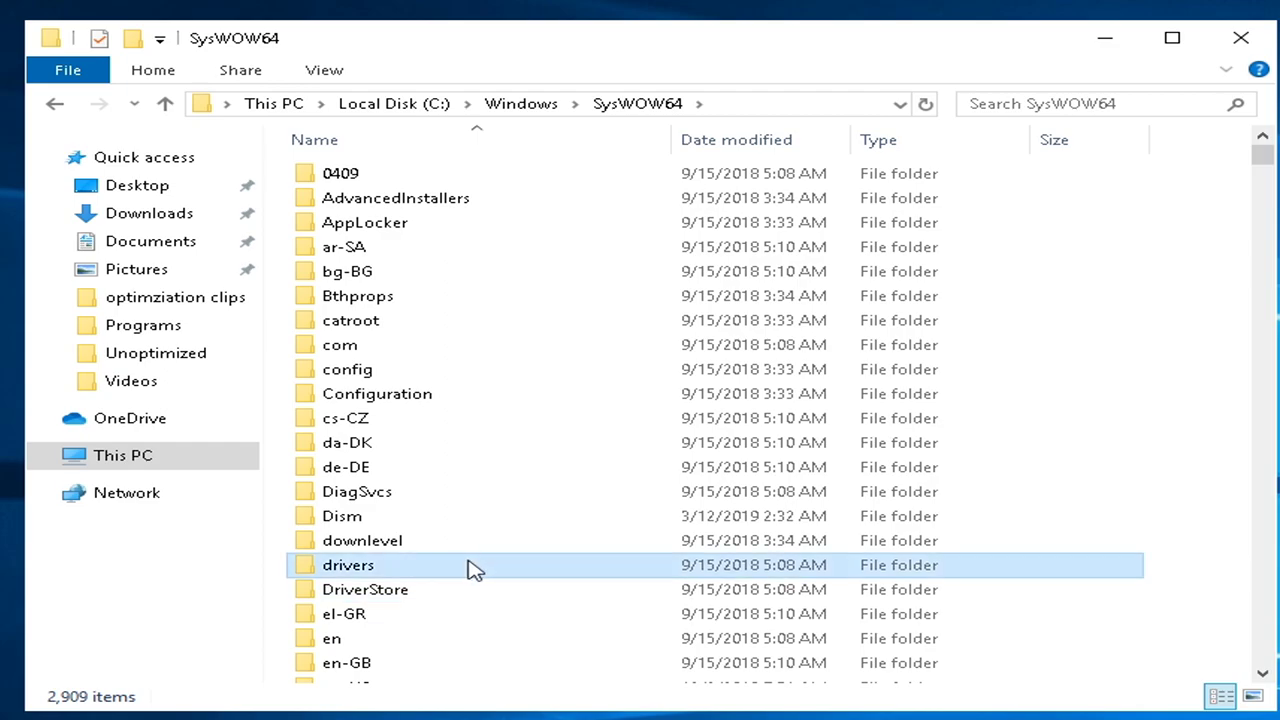
- Delete the Macromed folder from SysWOW64 with Unlocker
scroll(471, 563, "down", 15)
right_click(437, 167)
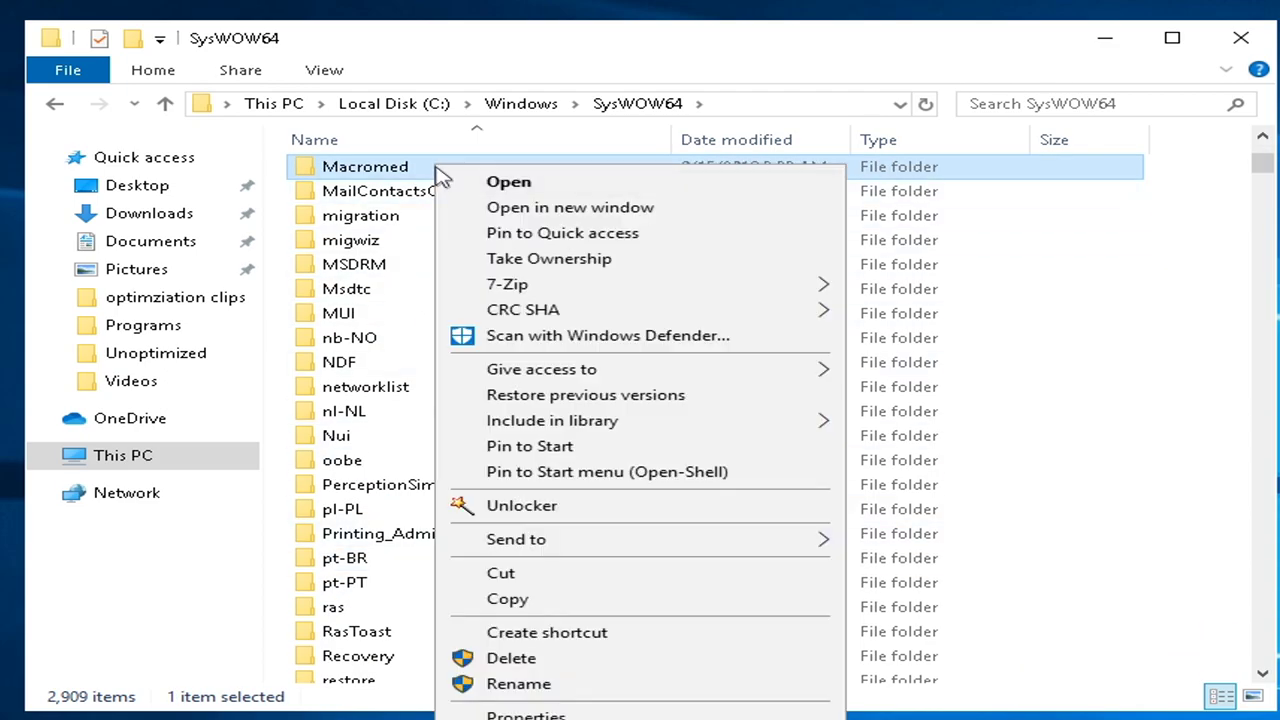
left_click(521, 505)
left_click(543, 505)
left_click(560, 534)
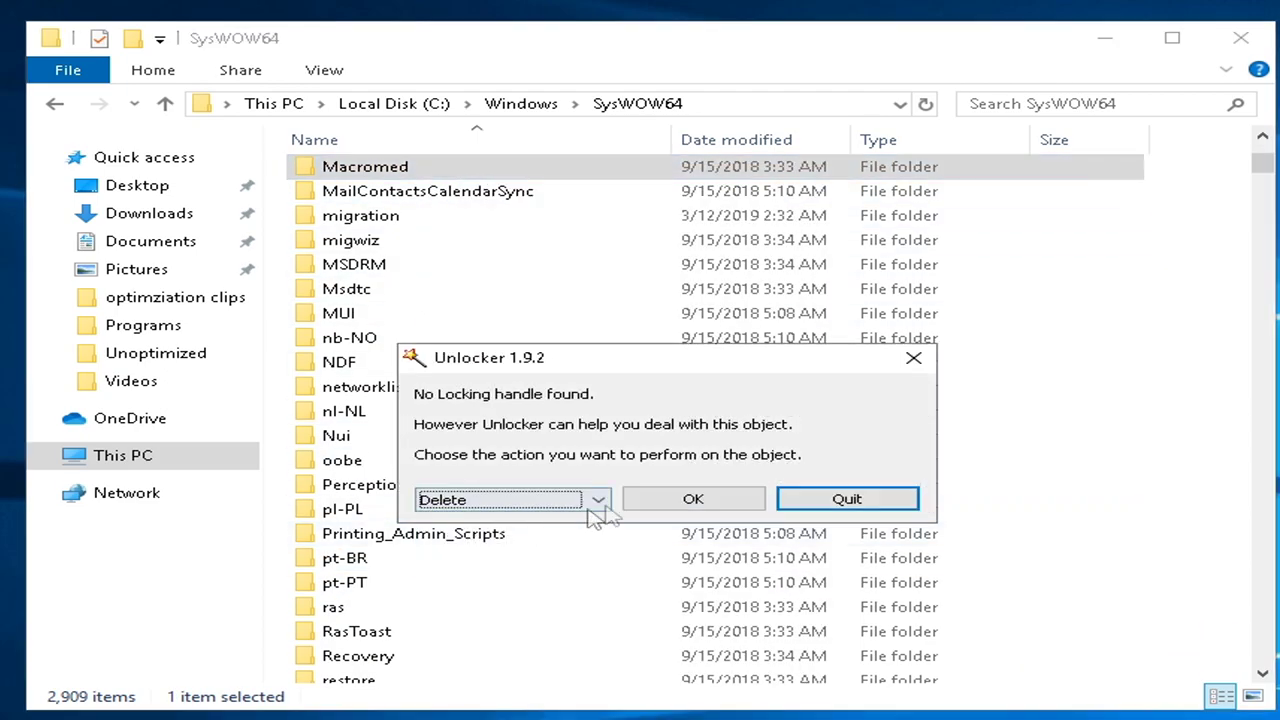
left_click(712, 503)
left_click(731, 517)
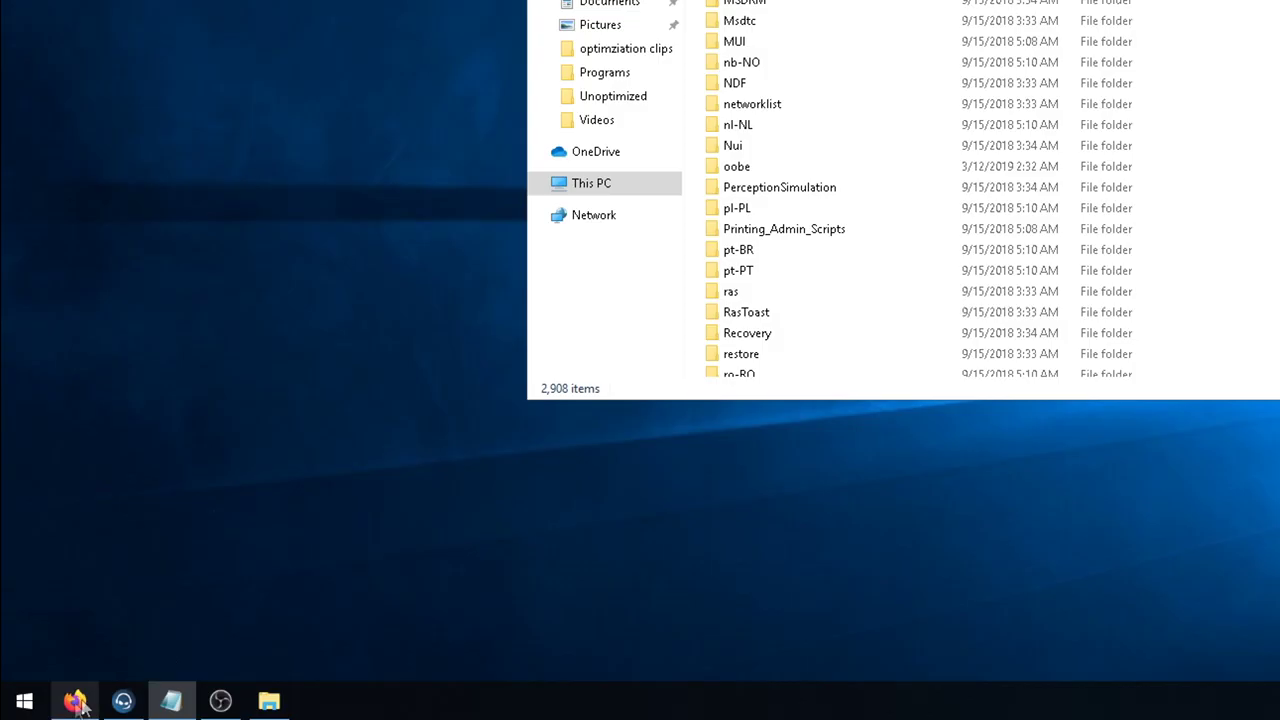
- Go to %appdata%\Adobe\ and return to its parent Roaming folder so that Adobe is selected
left_click(24, 701)
type("%appdata%\\Adobe\\")
key("Return")
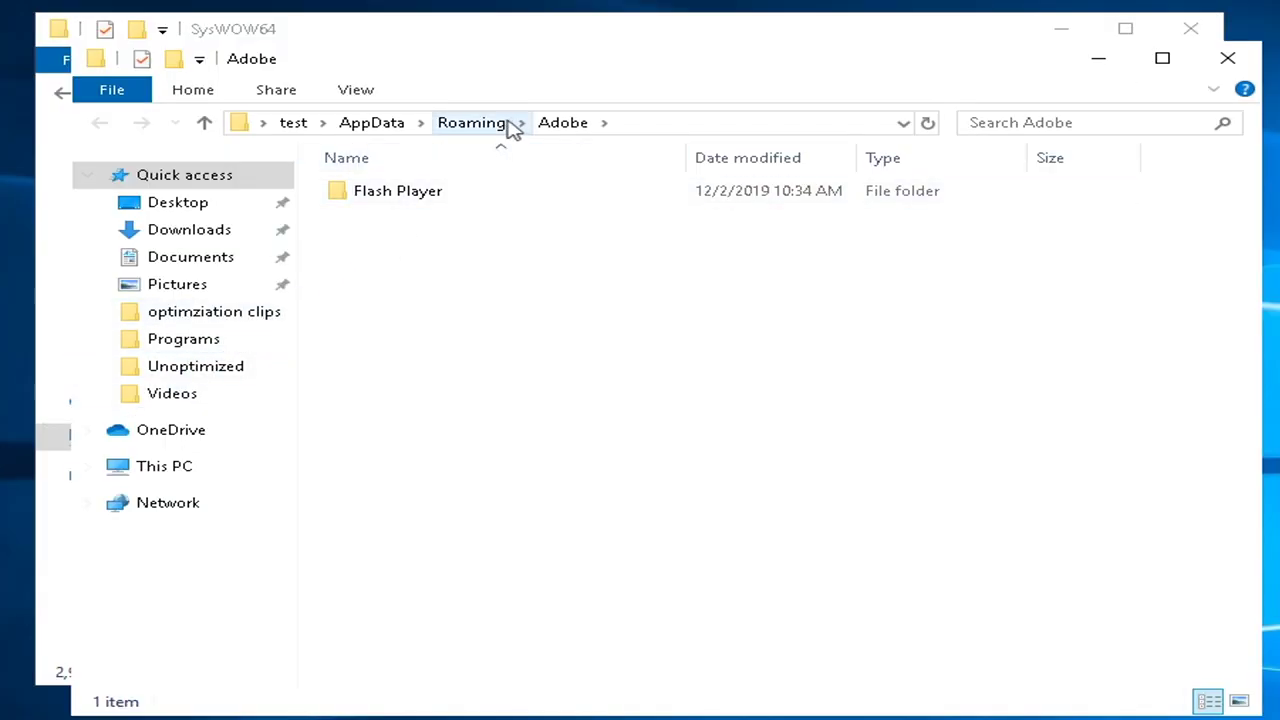
left_click(505, 123)
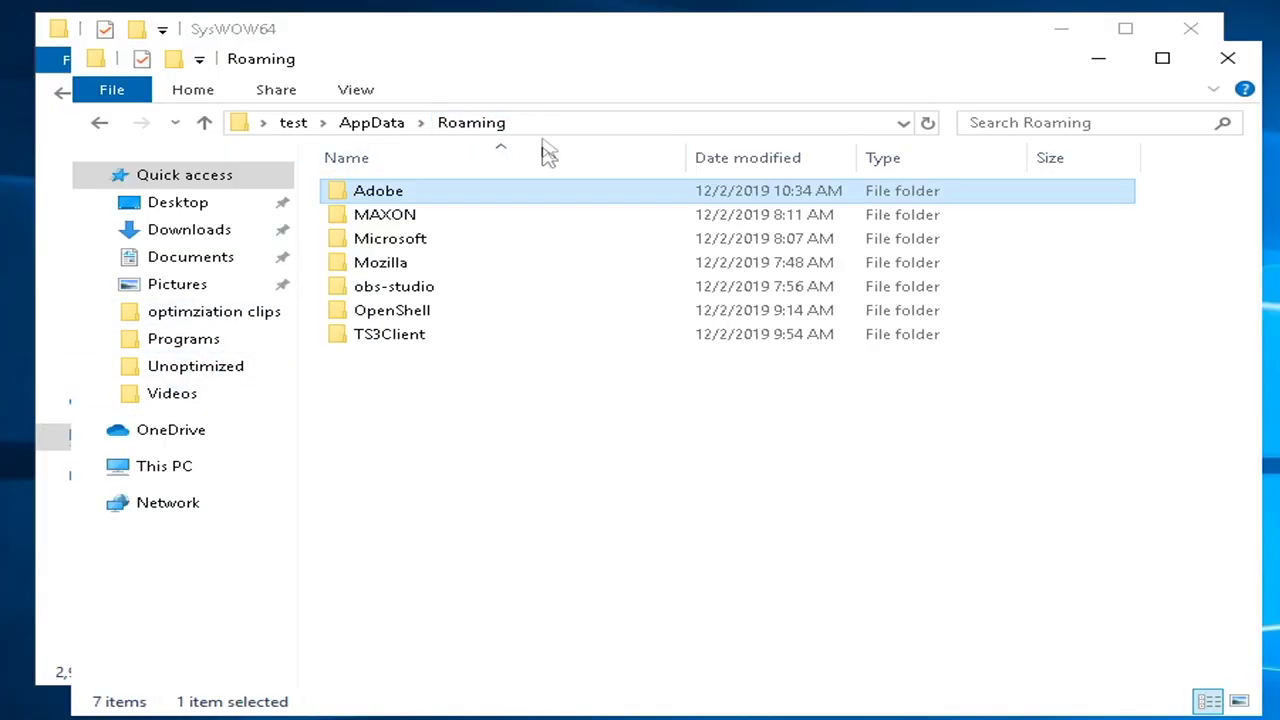
- Delete the Adobe folder from Roaming with Unlocker and close the Roaming window
right_click(400, 193)
left_click(480, 529)
left_click(486, 484)
left_click(455, 515)
left_click(670, 481)
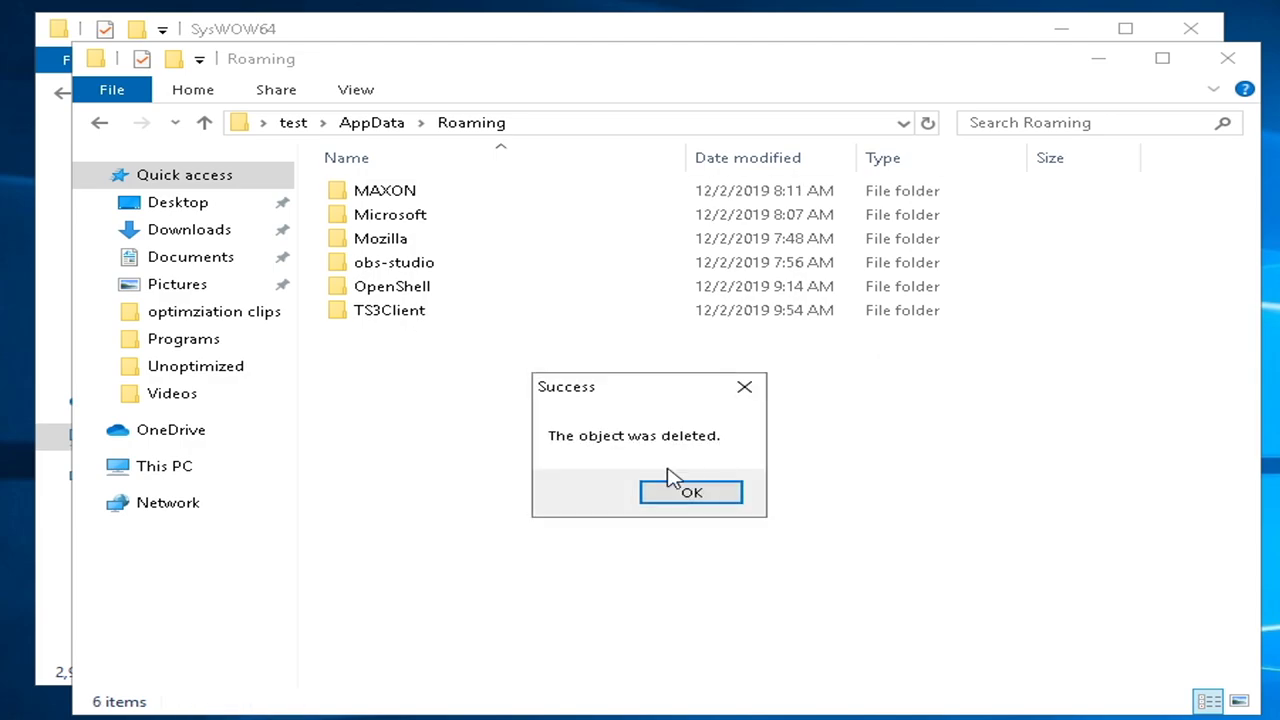
left_click(684, 497)
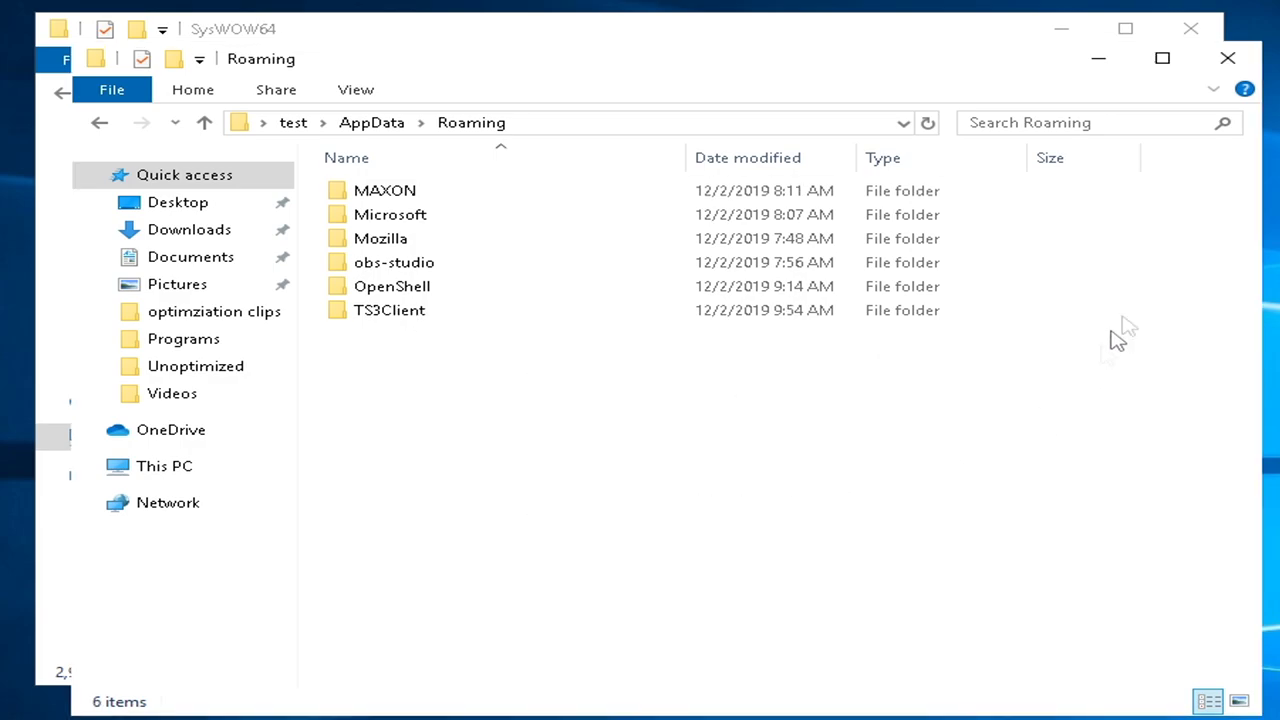
left_click(1232, 62)
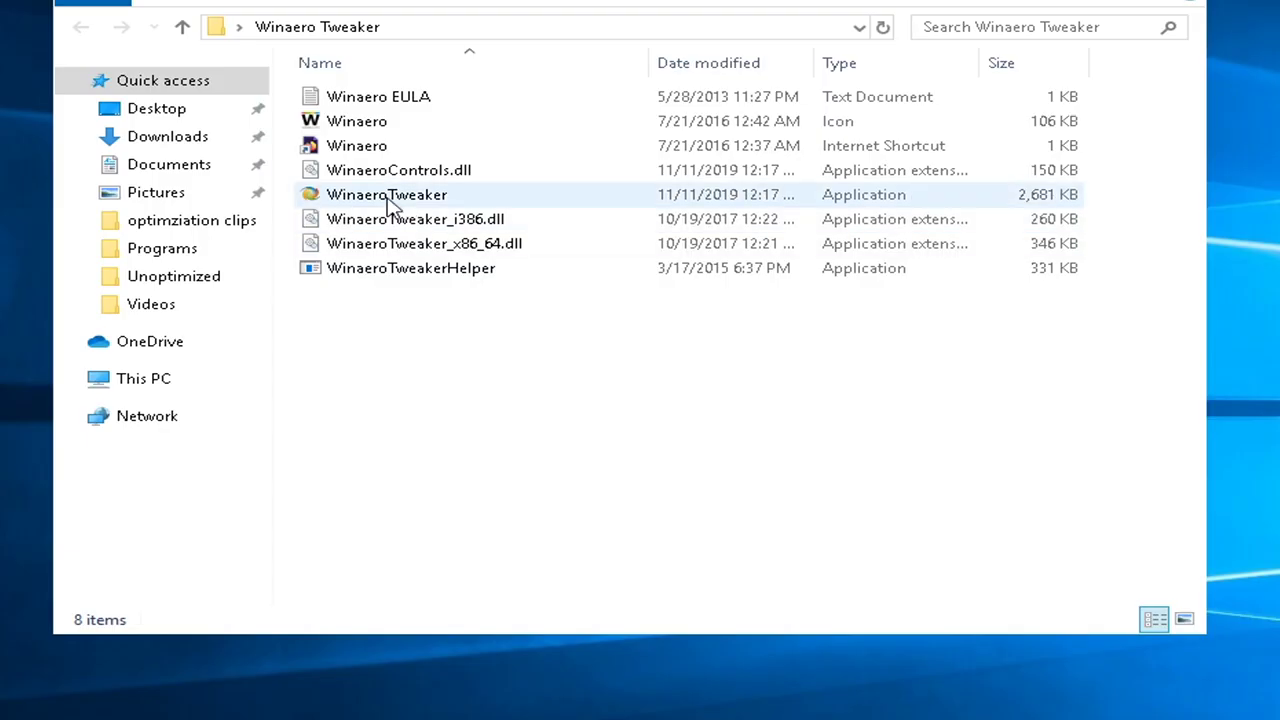
- Run the WinaeroTweaker application as administrator from the Winaero Tweaker folder
right_click(389, 201)
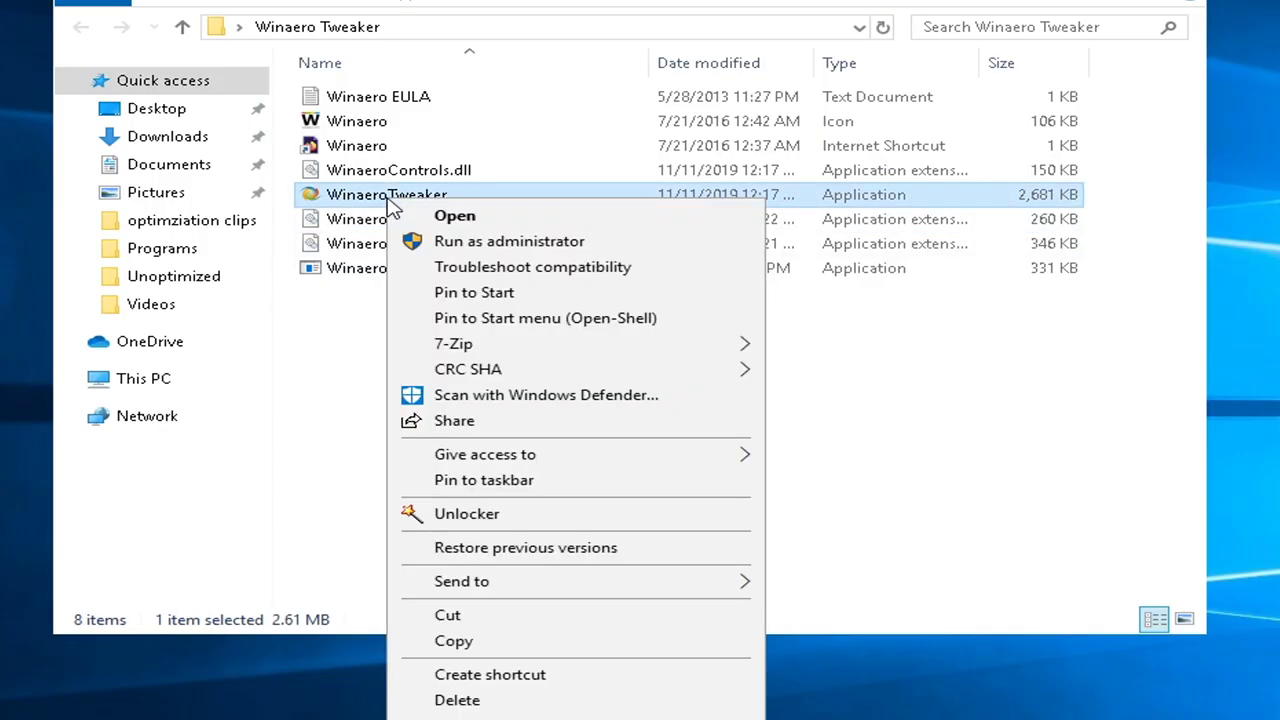
left_click(468, 245)
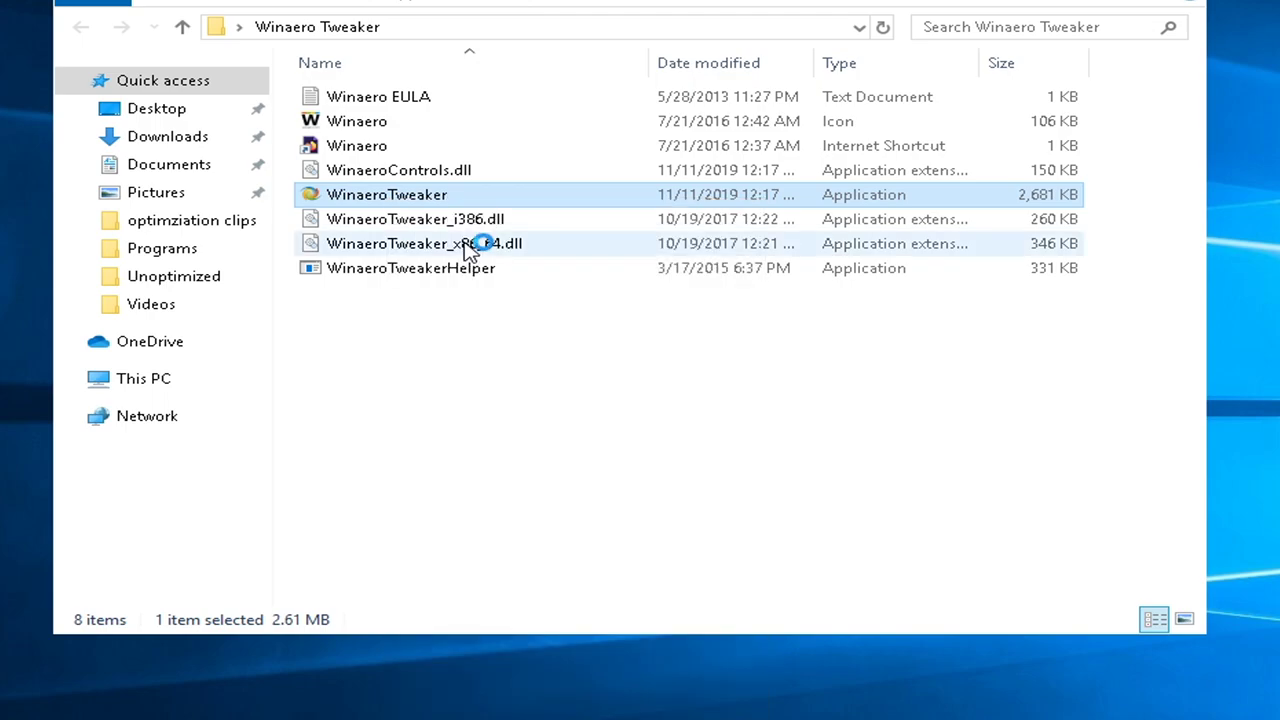
left_click(516, 636)
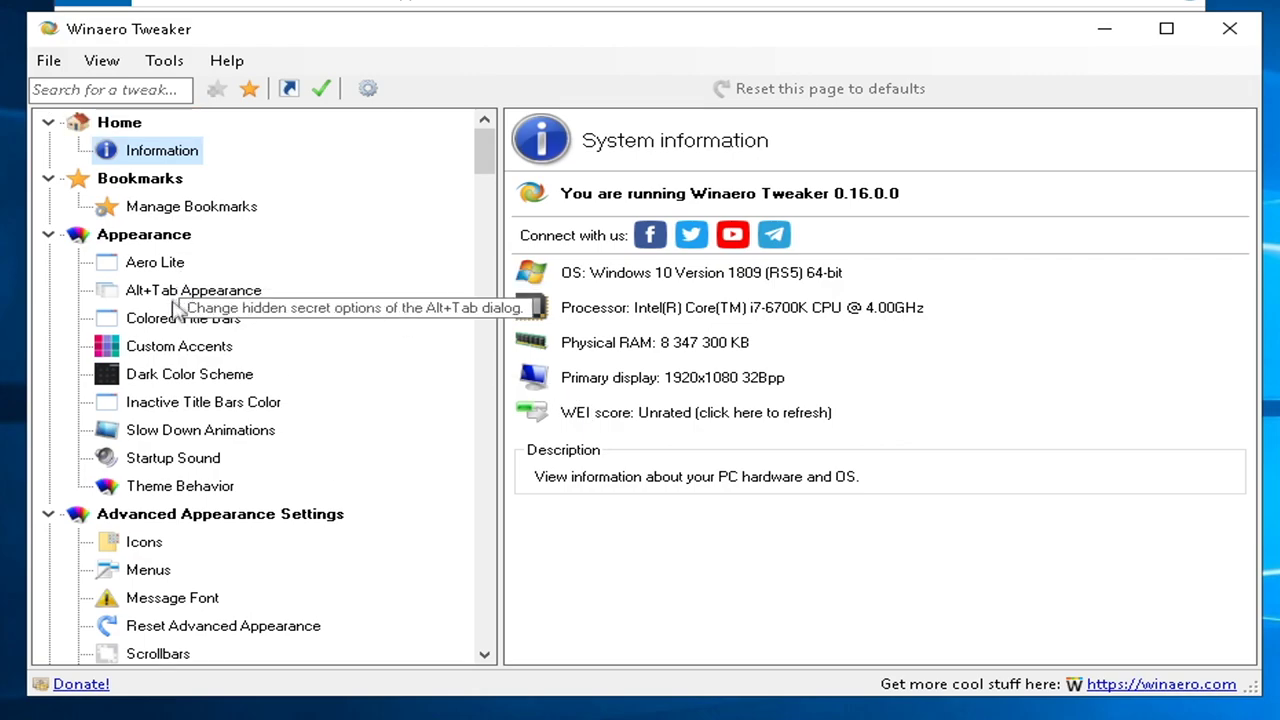
- Turn off the light theme for both system and apps in Dark Color Scheme and postpone signing out
left_click(172, 376)
left_click(585, 220)
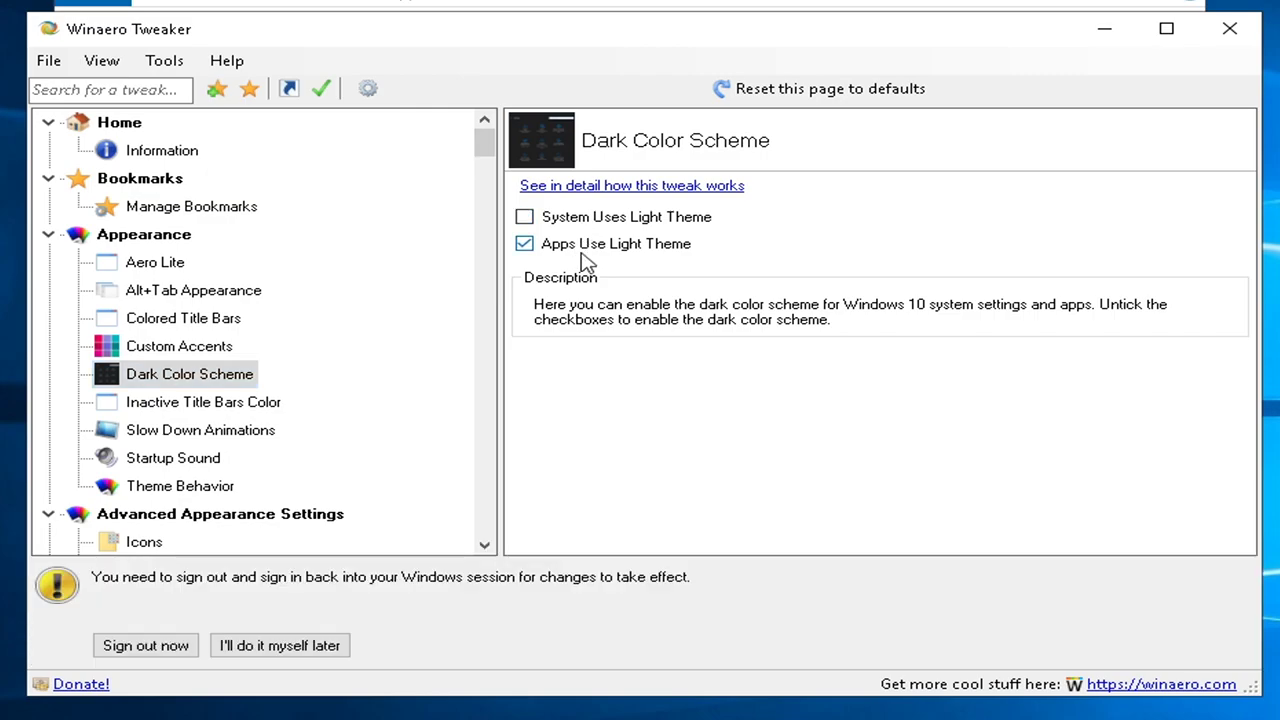
left_click(585, 245)
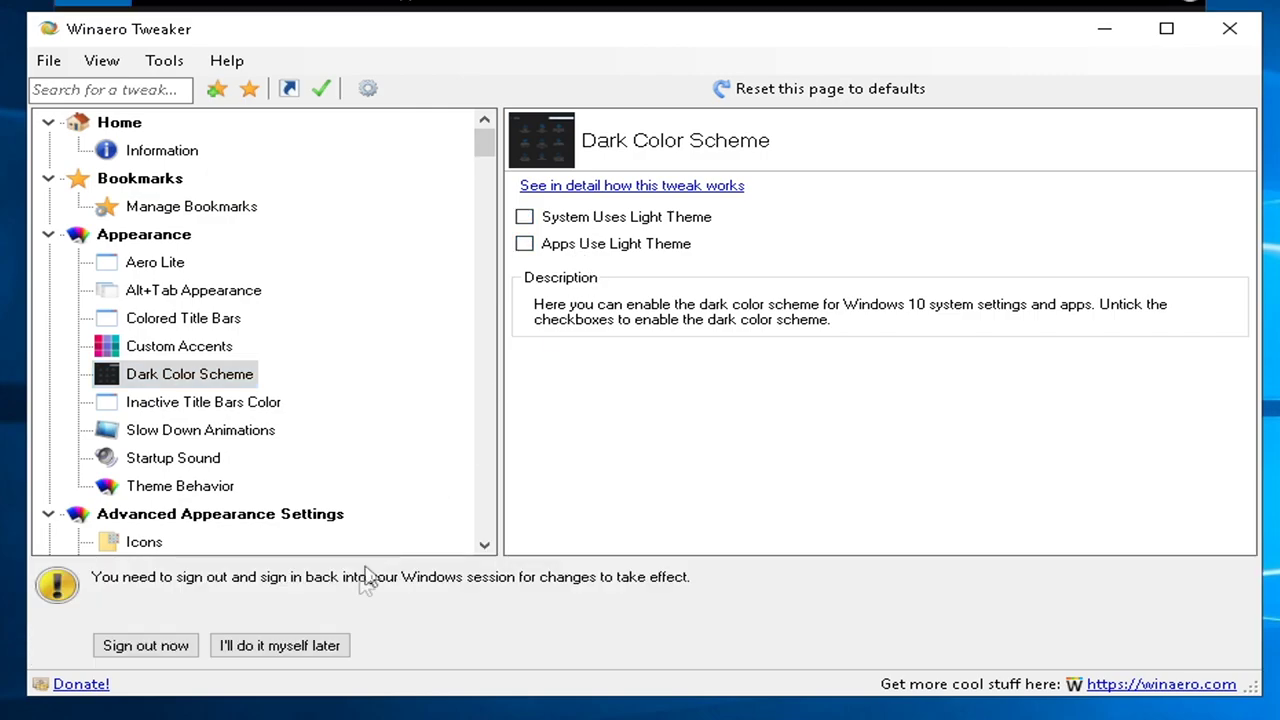
left_click(325, 648)
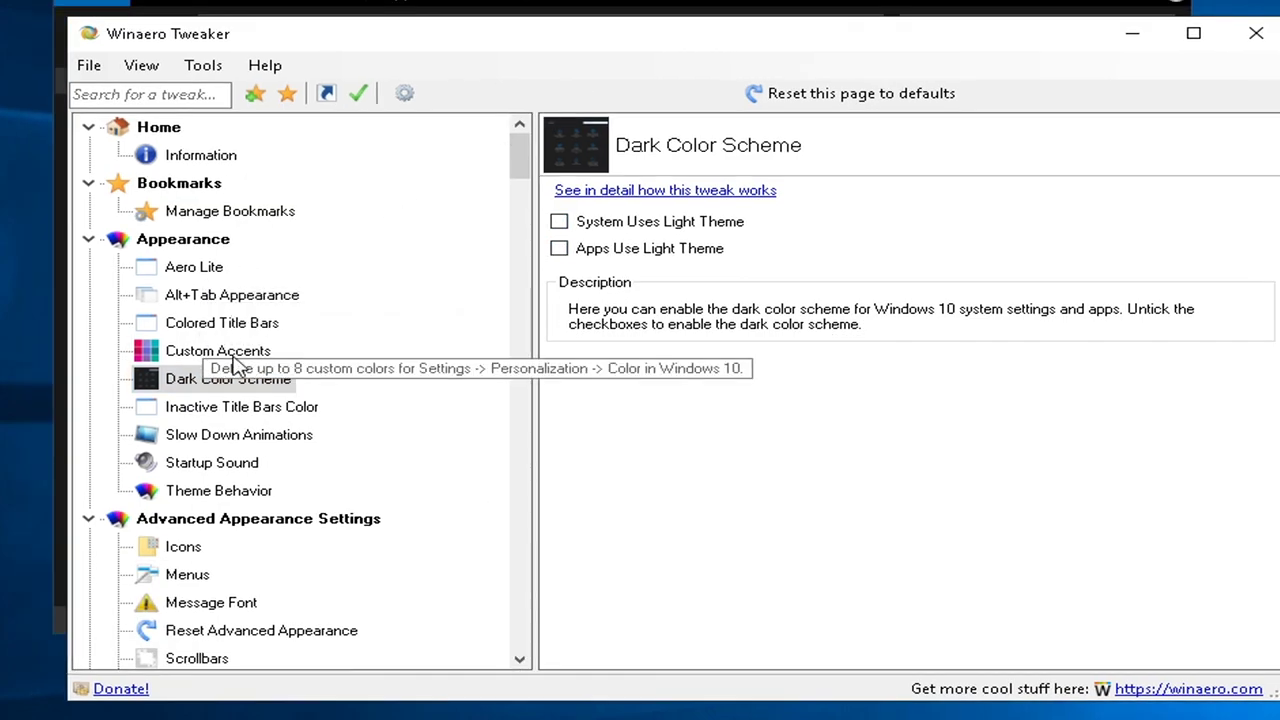
- Disable ads in Windows 10 with all sub-options in the Ads and Unwanted Apps tweak
scroll(228, 418, "down", 5)
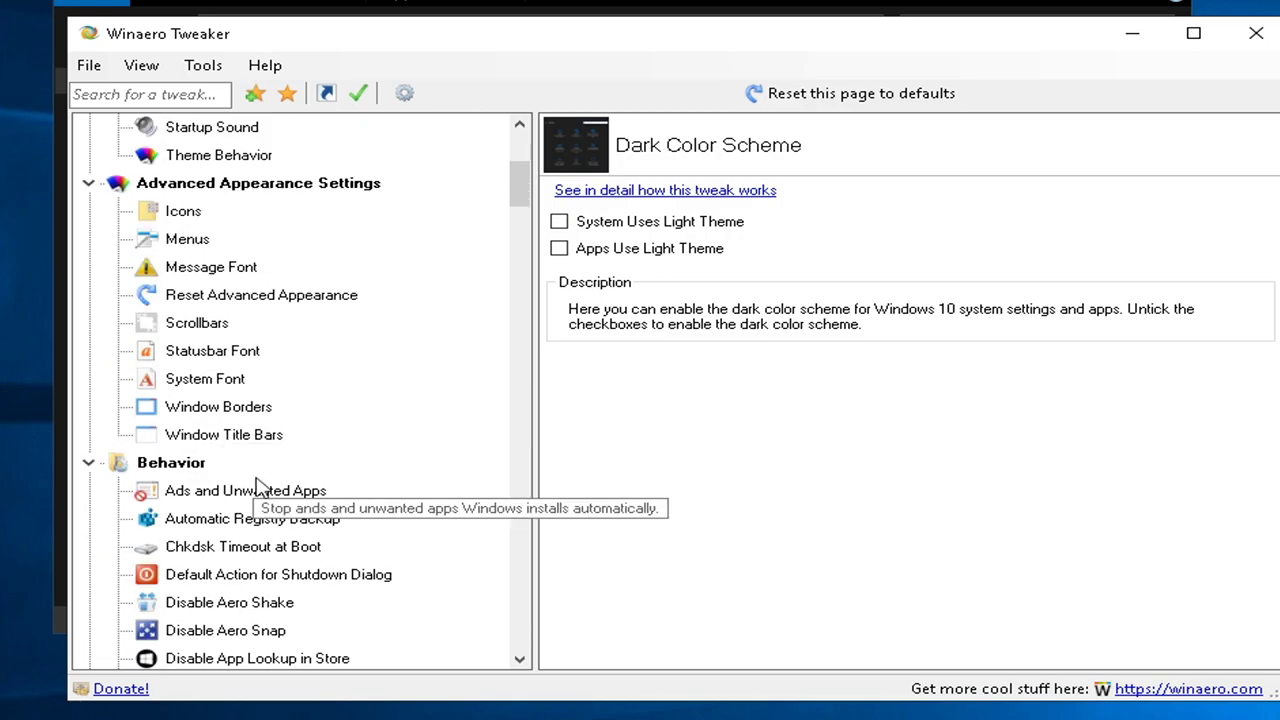
left_click(279, 408)
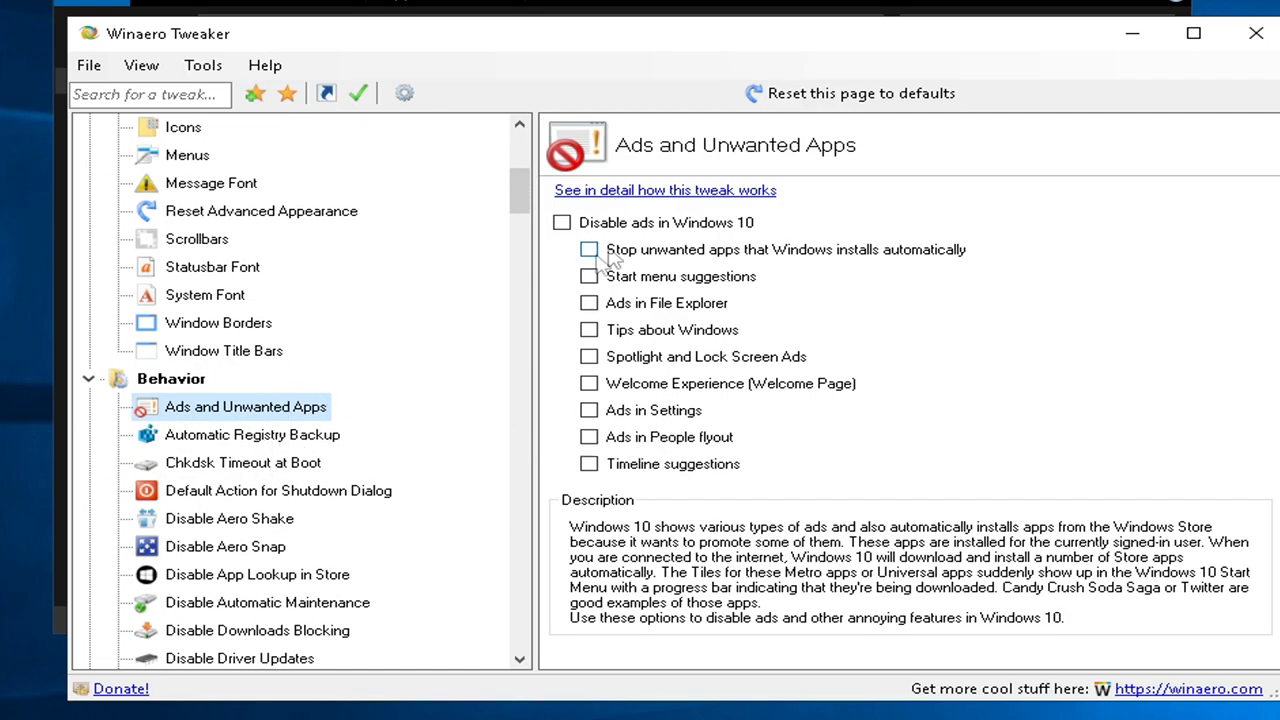
left_click(641, 224)
scroll(670, 400, "down", 1)
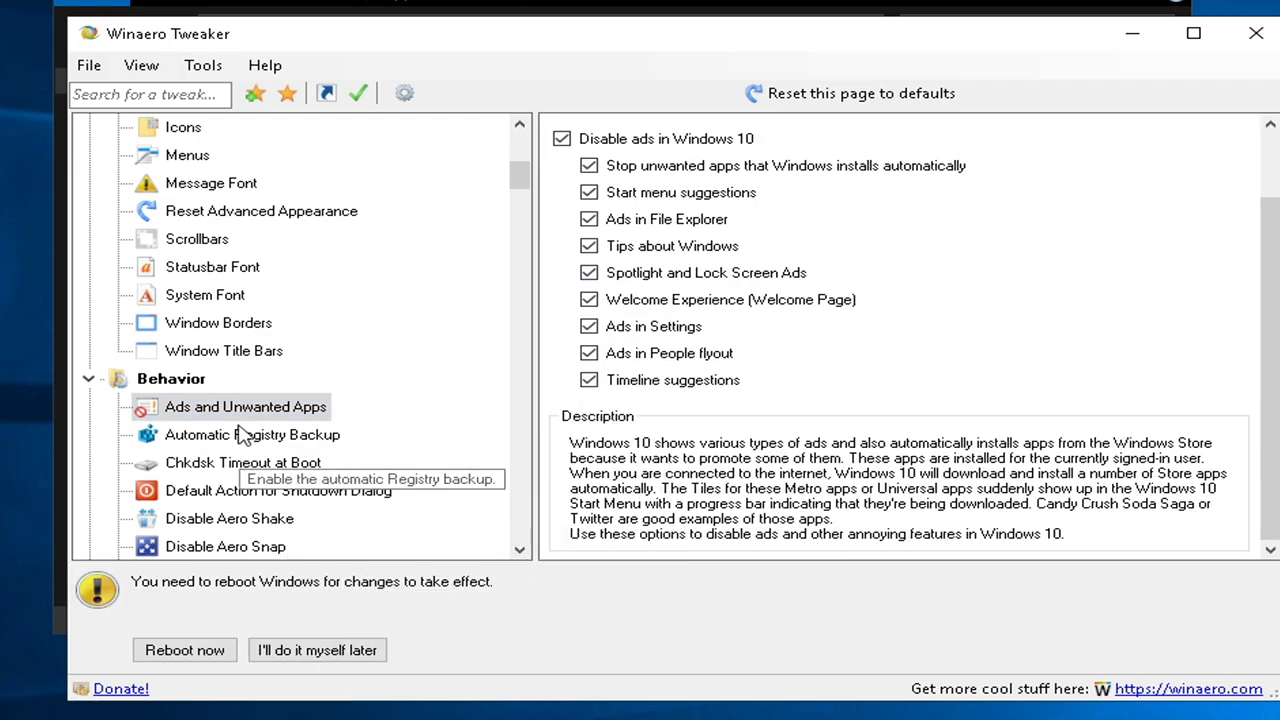
- Set the Chkdsk timeout at boot to 0 and disable Aero Shake
left_click(245, 465)
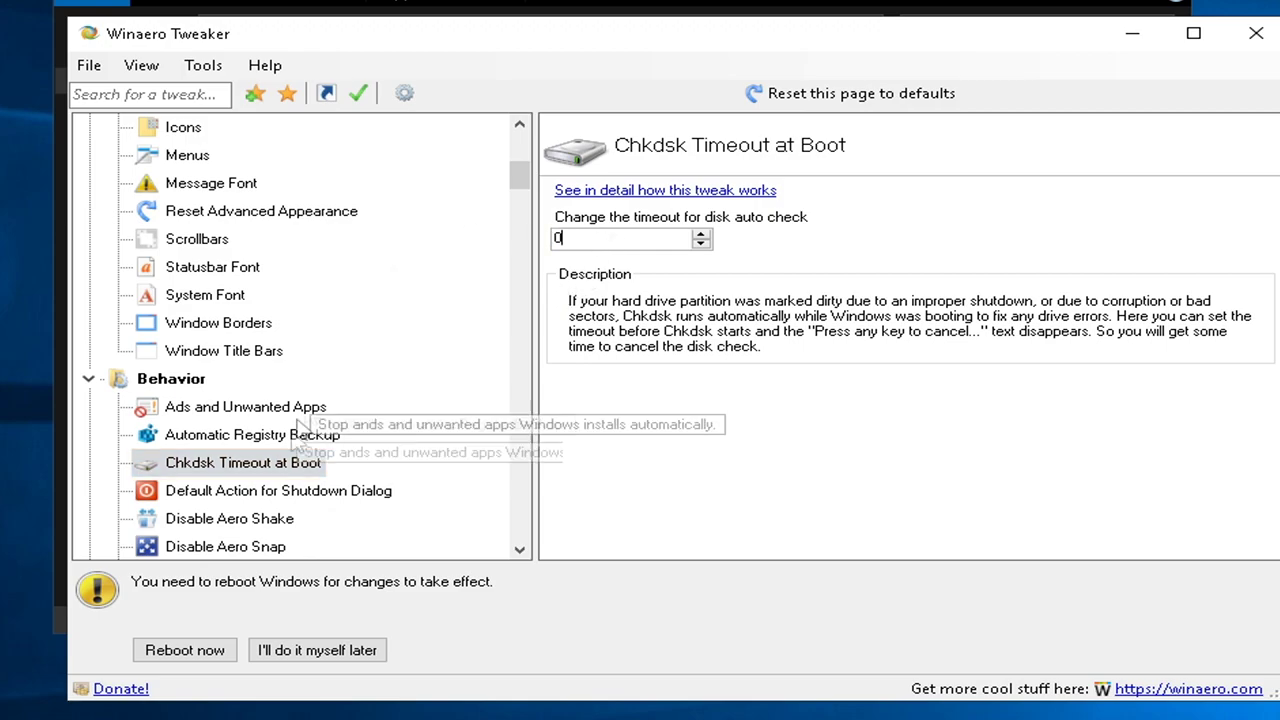
scroll(263, 480, "down", 1)
left_click(229, 434)
left_click(605, 228)
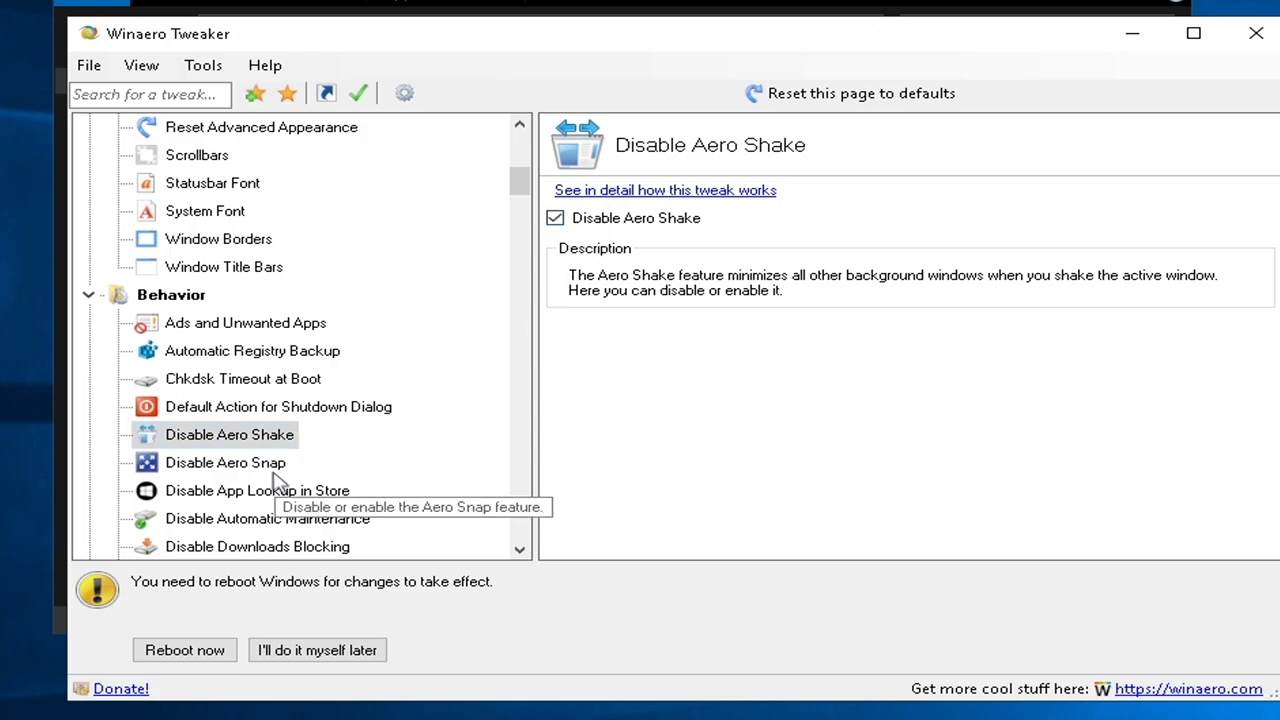
- Disable Aero Snap and the "Look for an app in the Store" option
left_click(225, 462)
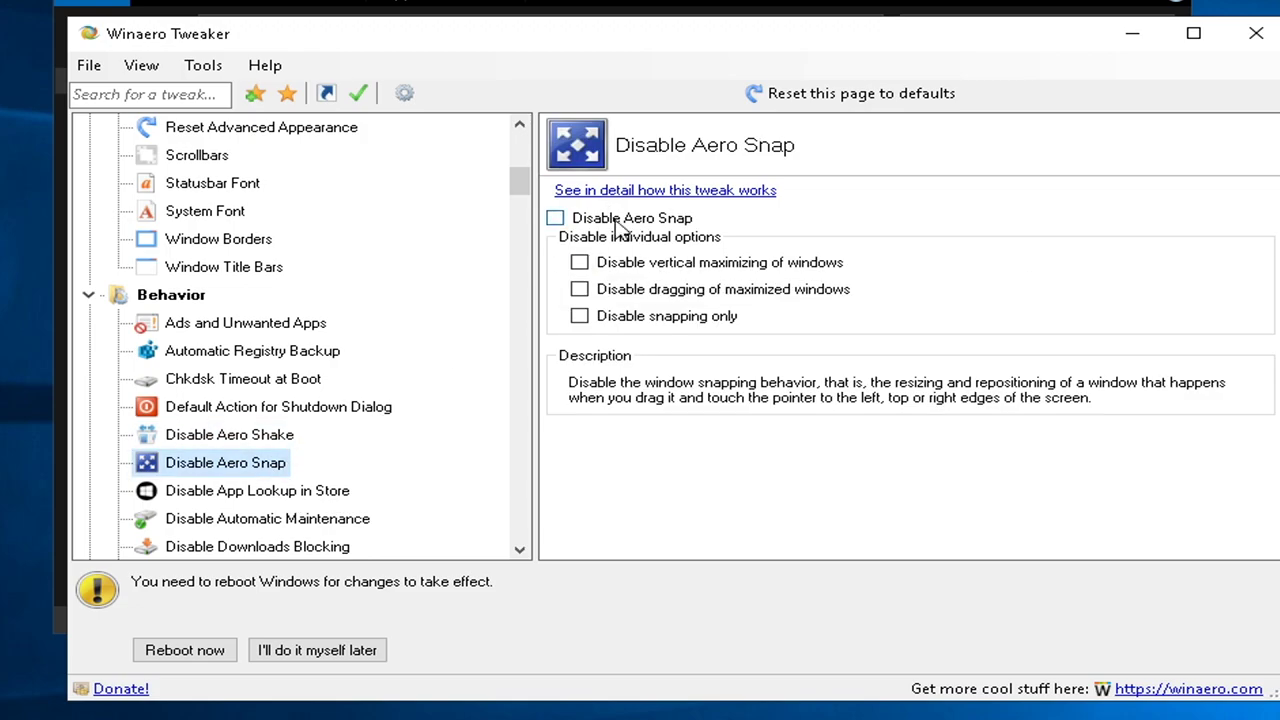
left_click(615, 221)
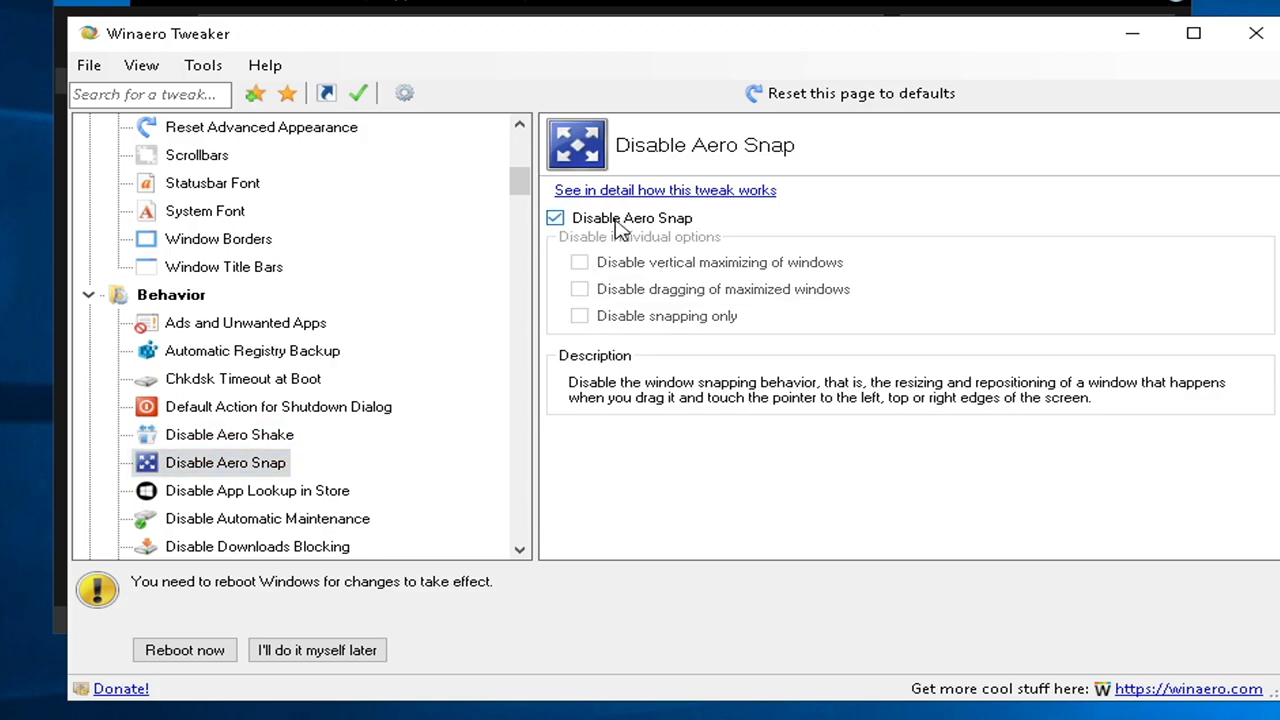
left_click(260, 494)
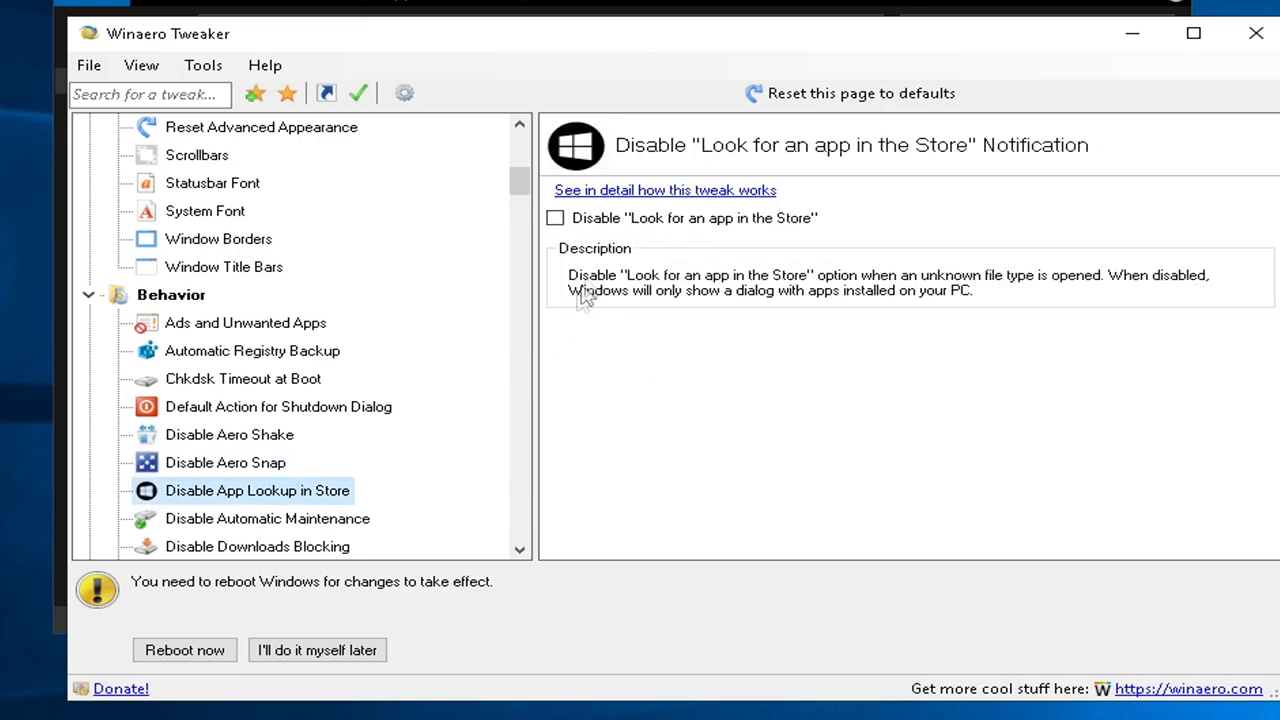
left_click(617, 224)
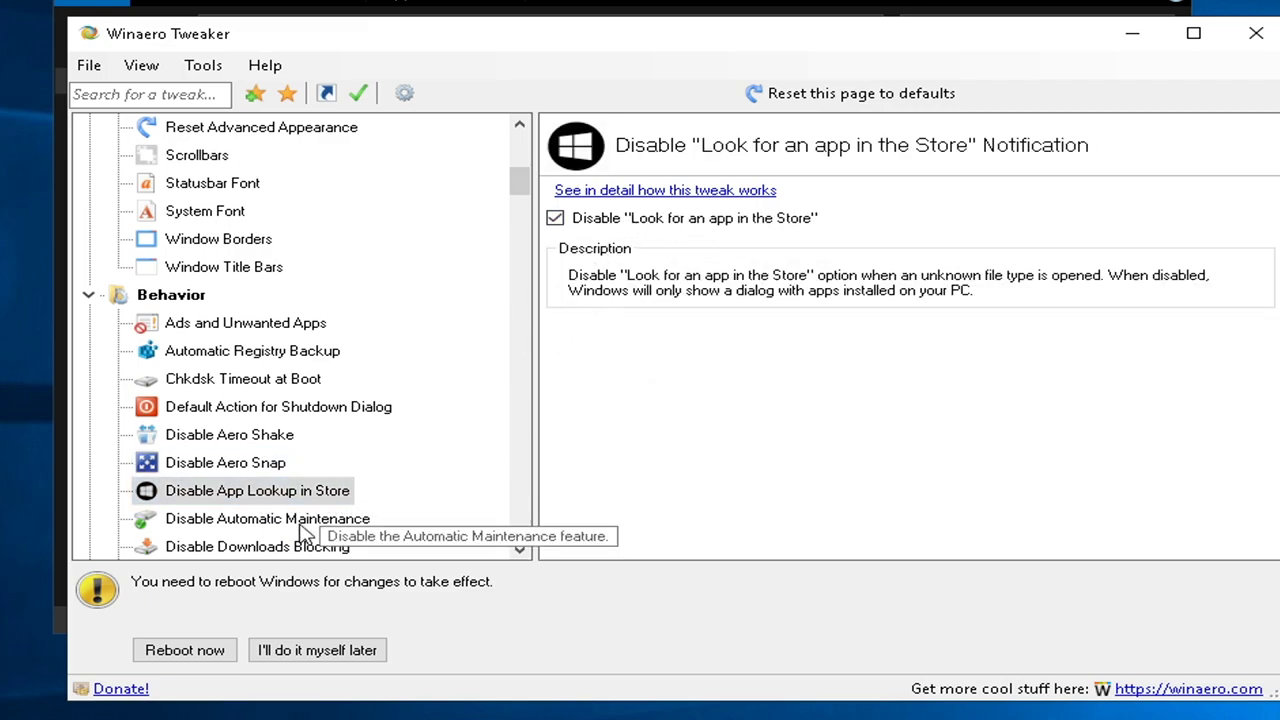
- Disable Automatic Maintenance and open the Disable Downloads Blocking tweak
left_click(300, 520)
left_click(640, 220)
scroll(334, 508, "down", 1)
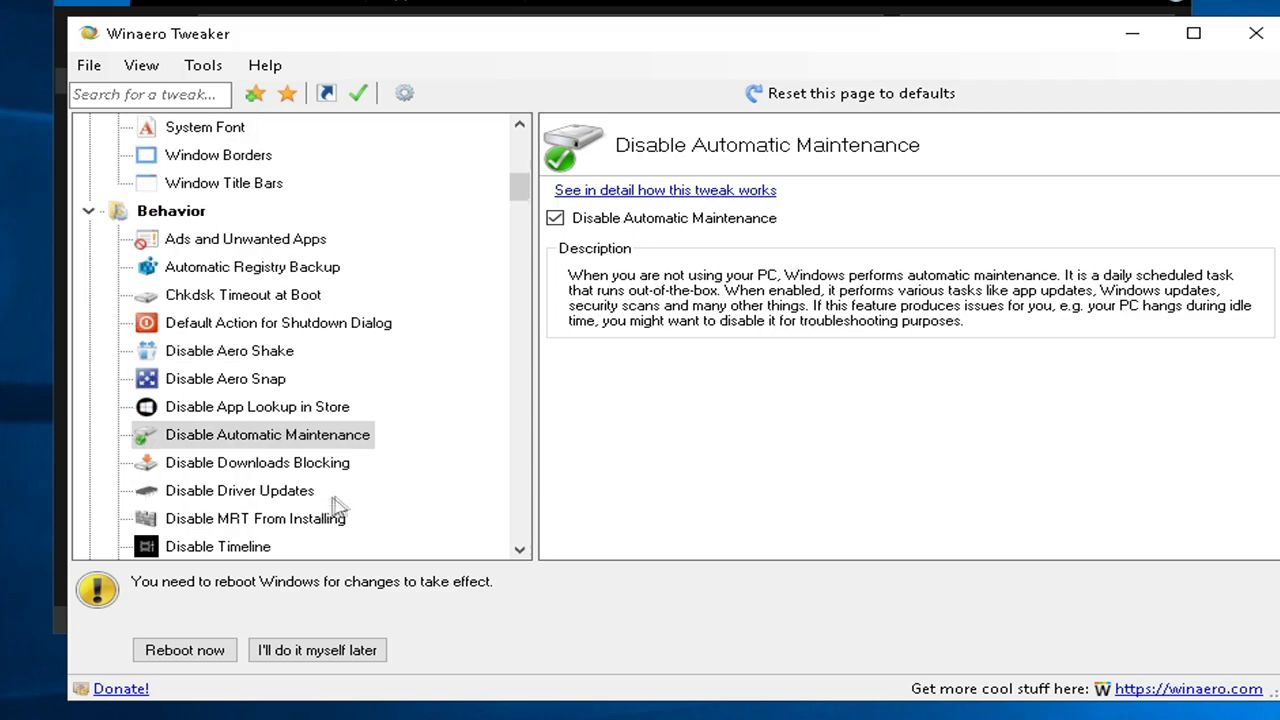
left_click(300, 464)
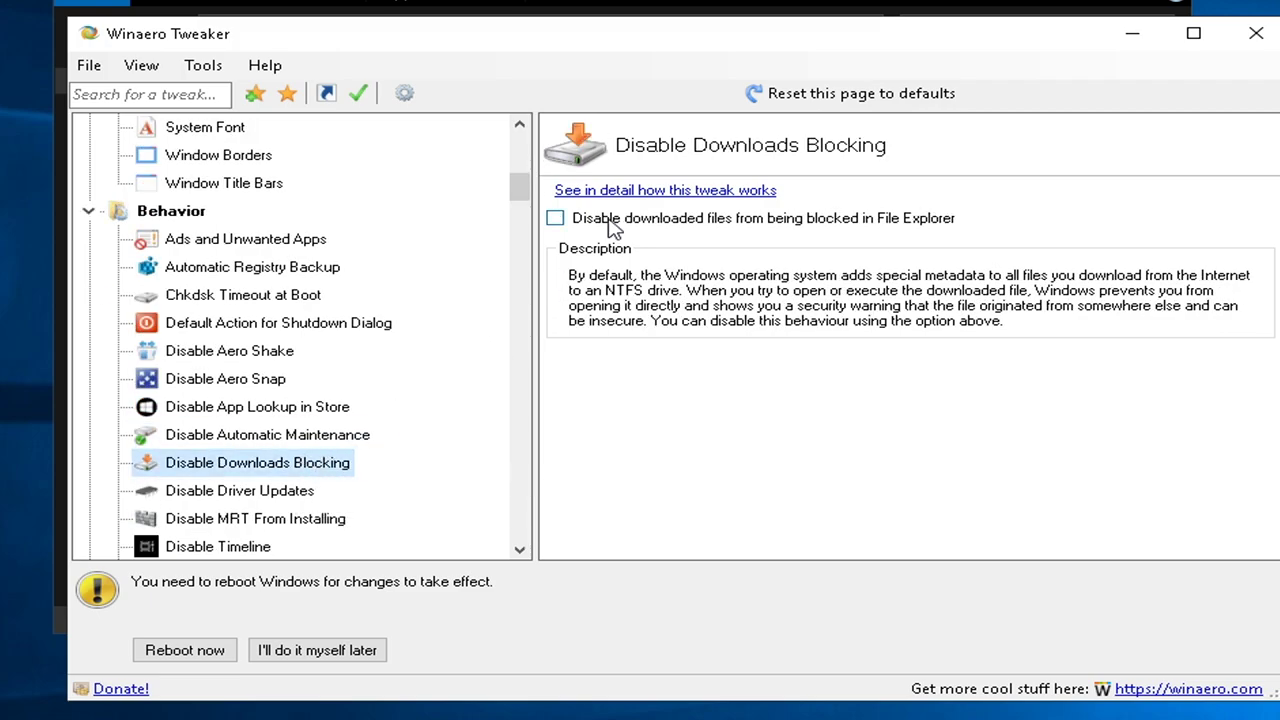
- Turn off driver updates via Windows Update and disable the Malicious Software Removal Tool from installing
left_click(320, 490)
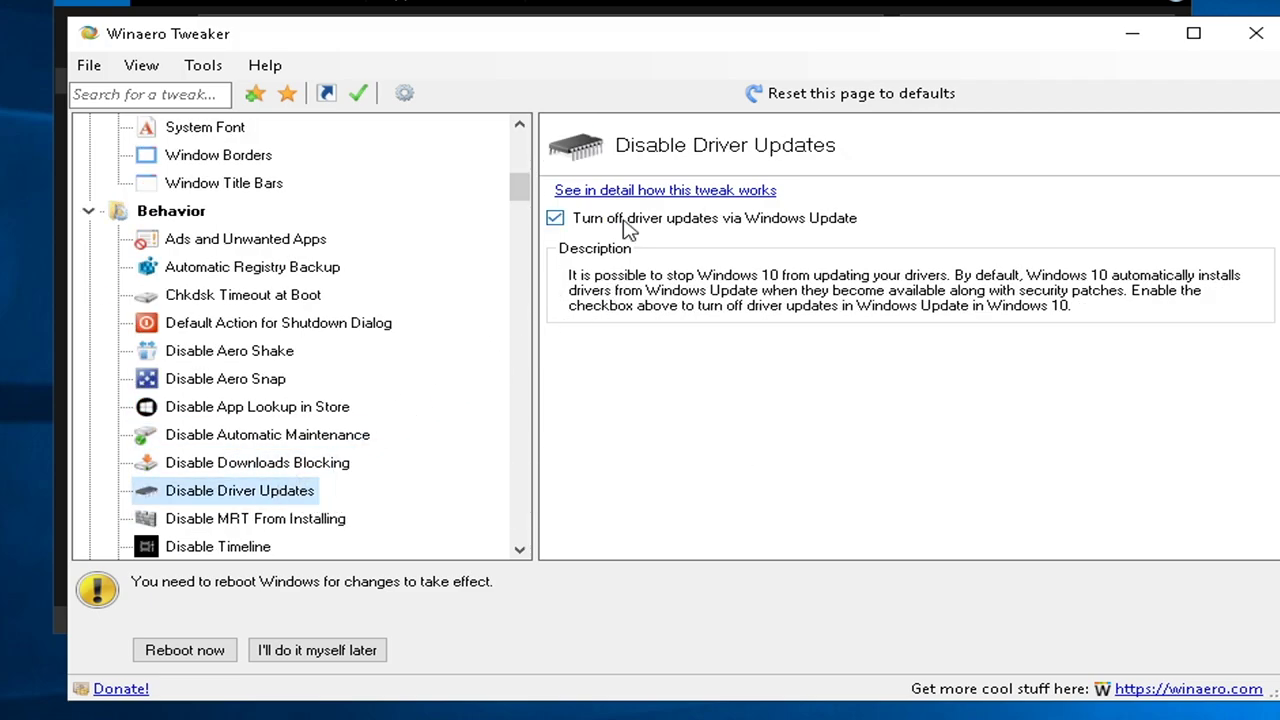
left_click(350, 522)
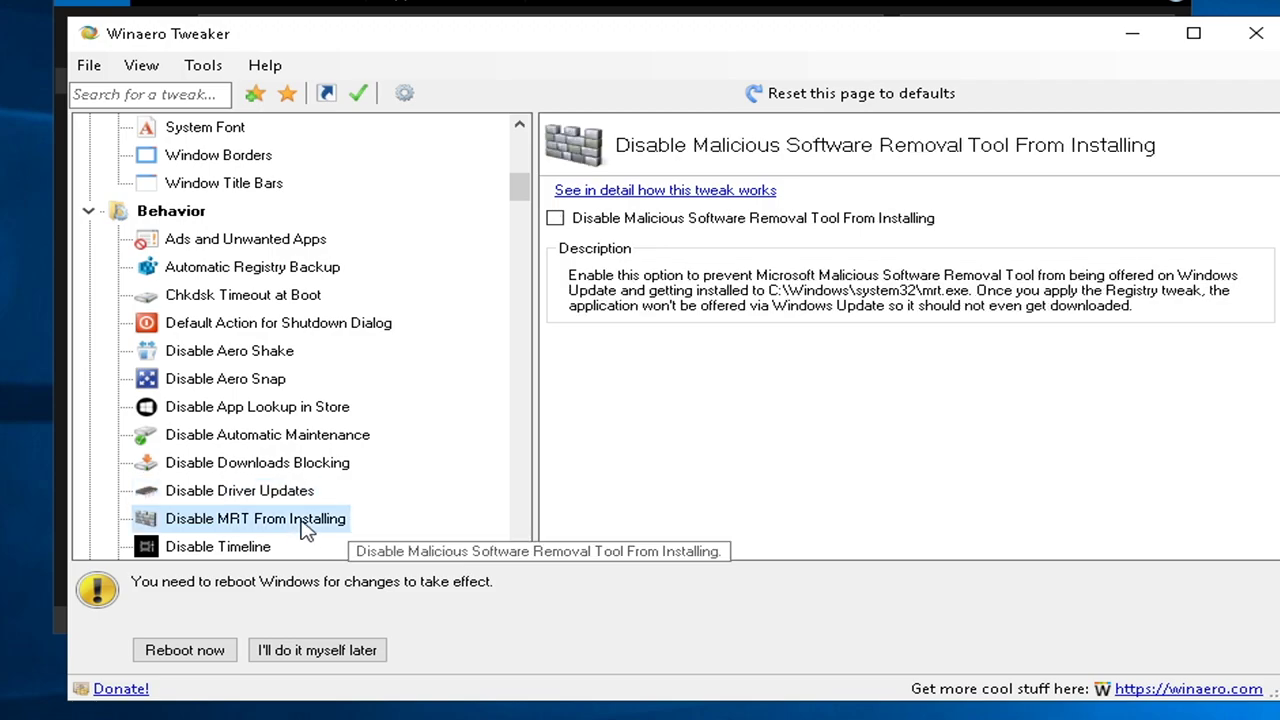
left_click(645, 220)
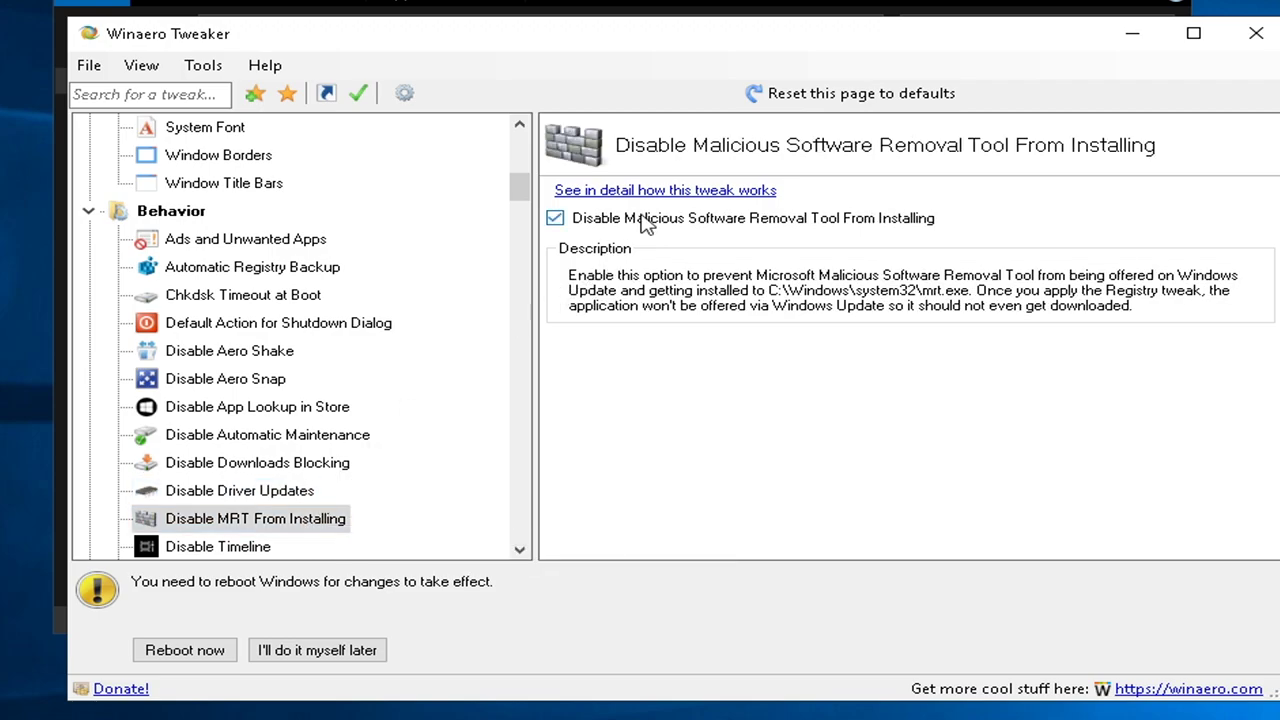
- Disable Timeline as well as Windows updates and notifications
left_click(200, 546)
left_click(628, 222)
scroll(300, 360, "down", 2)
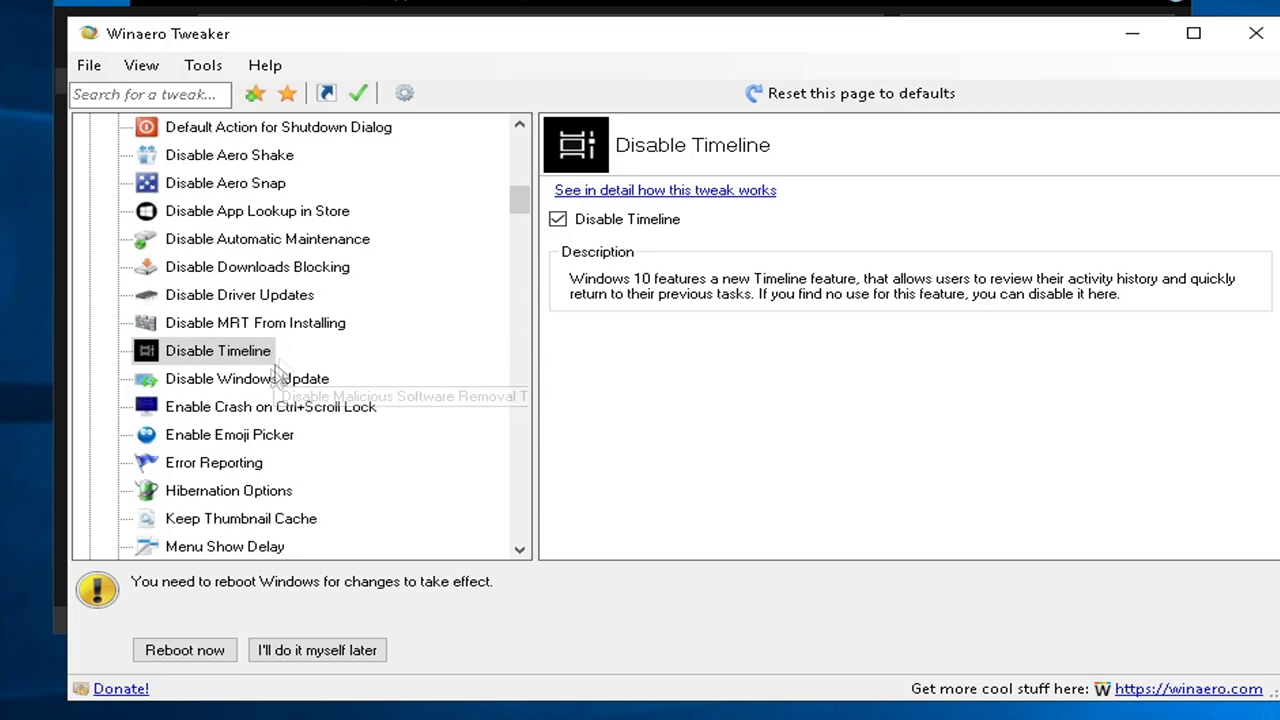
left_click(251, 380)
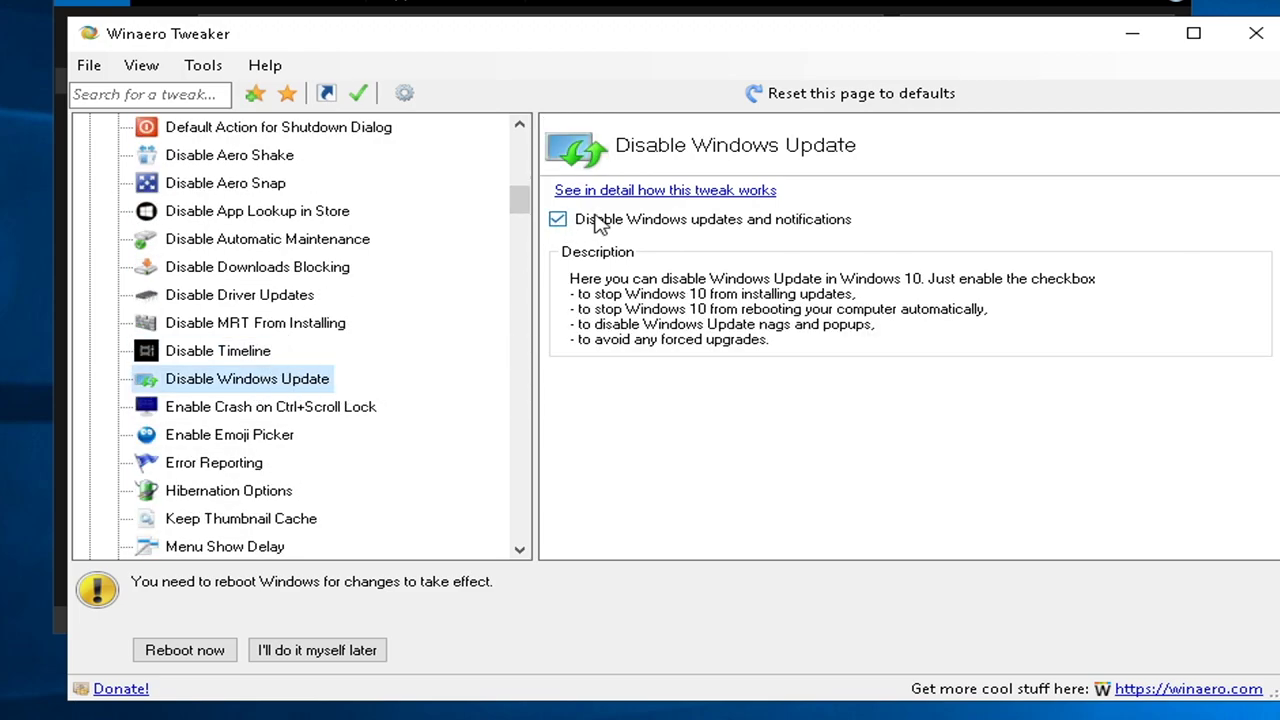
- Disable Error Reporting and choose Disable Hibernation in the hibernation options
left_click(200, 463)
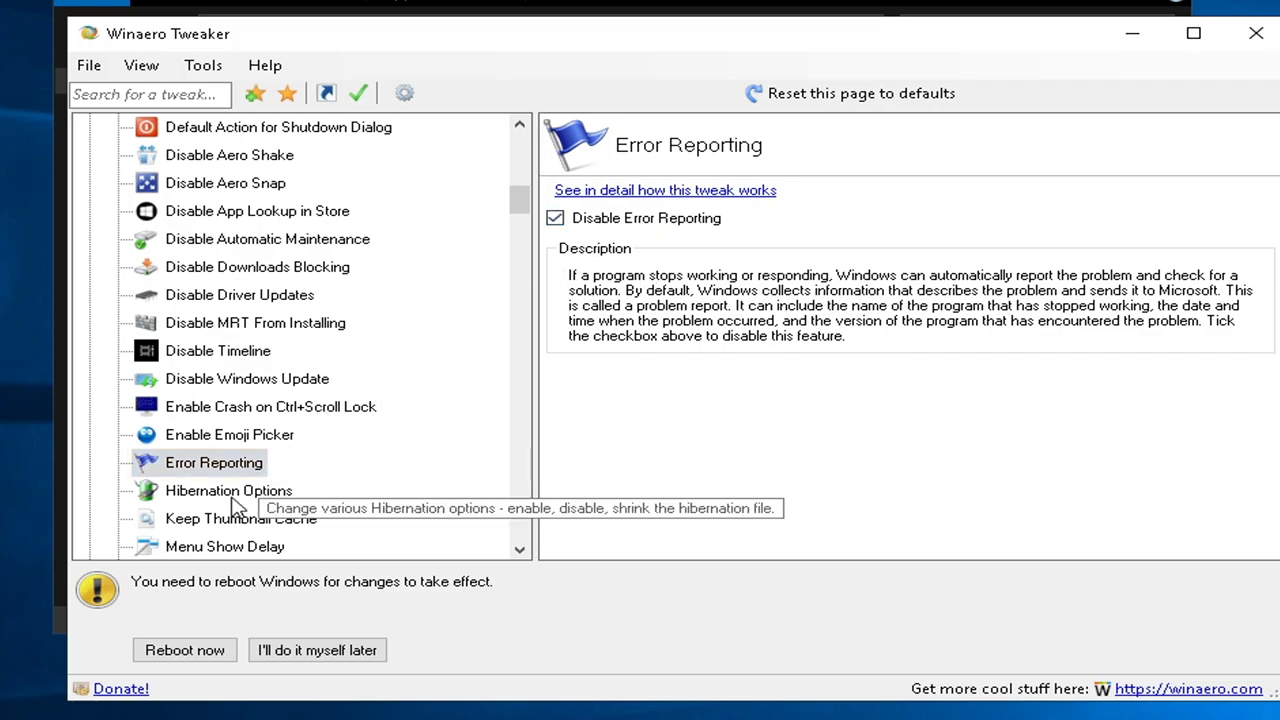
scroll(240, 490, "down", 1)
left_click(230, 408)
left_click(621, 311)
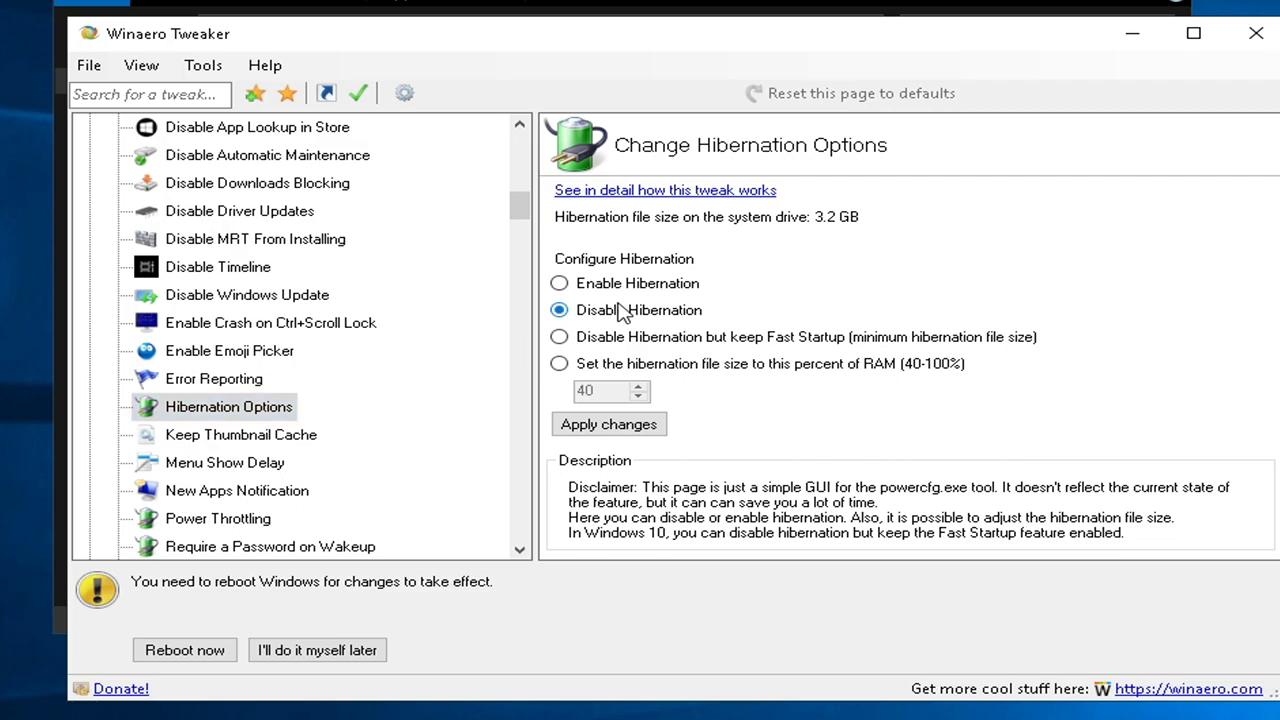
- Set the Menu Show Delay for submenus to 0
left_click(240, 463)
mouse_move(817, 274)
left_click_drag(815, 262, 522, 278)
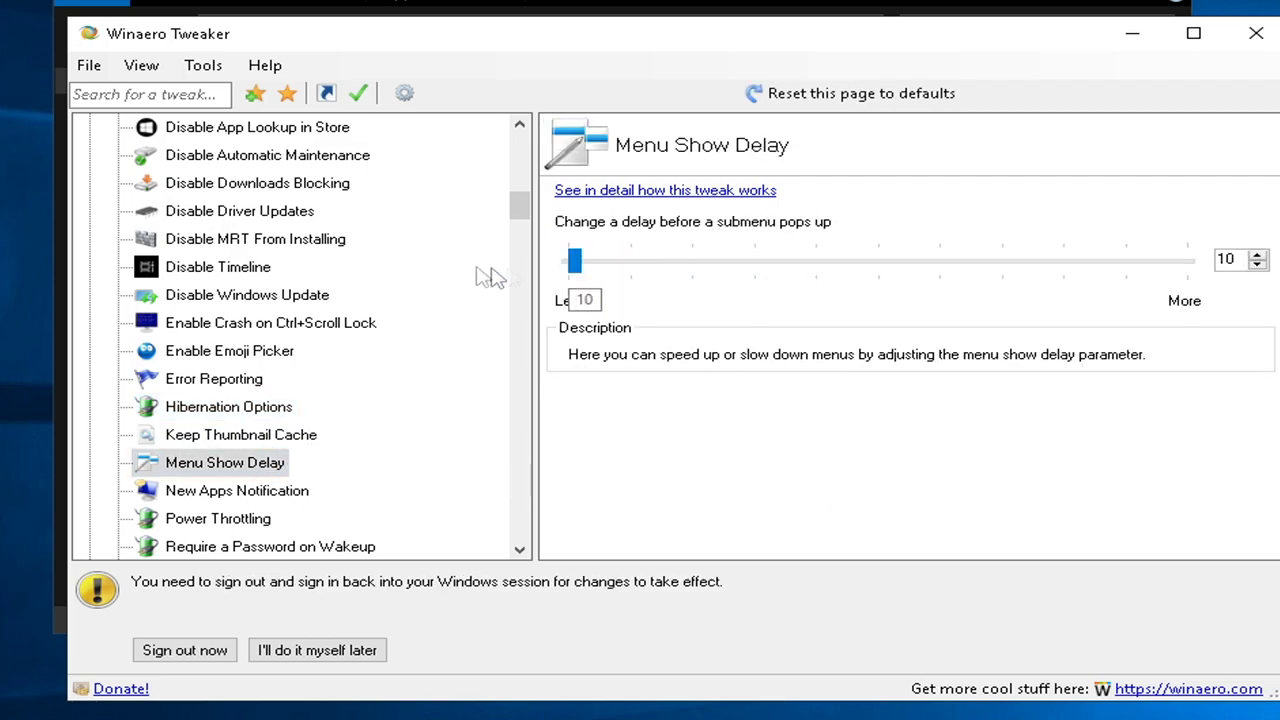
double_click(1237, 262)
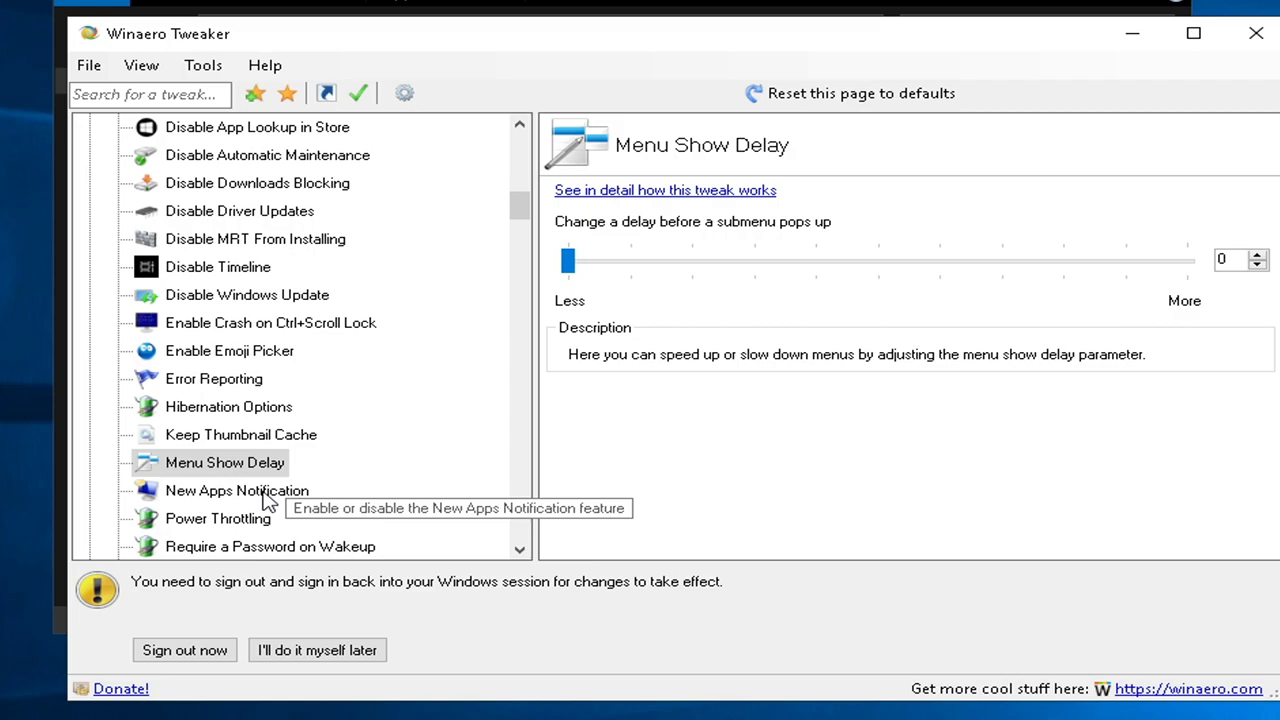
- Disable the "You have new apps that can open this type of file" notification and disable Power Throttling
left_click(270, 494)
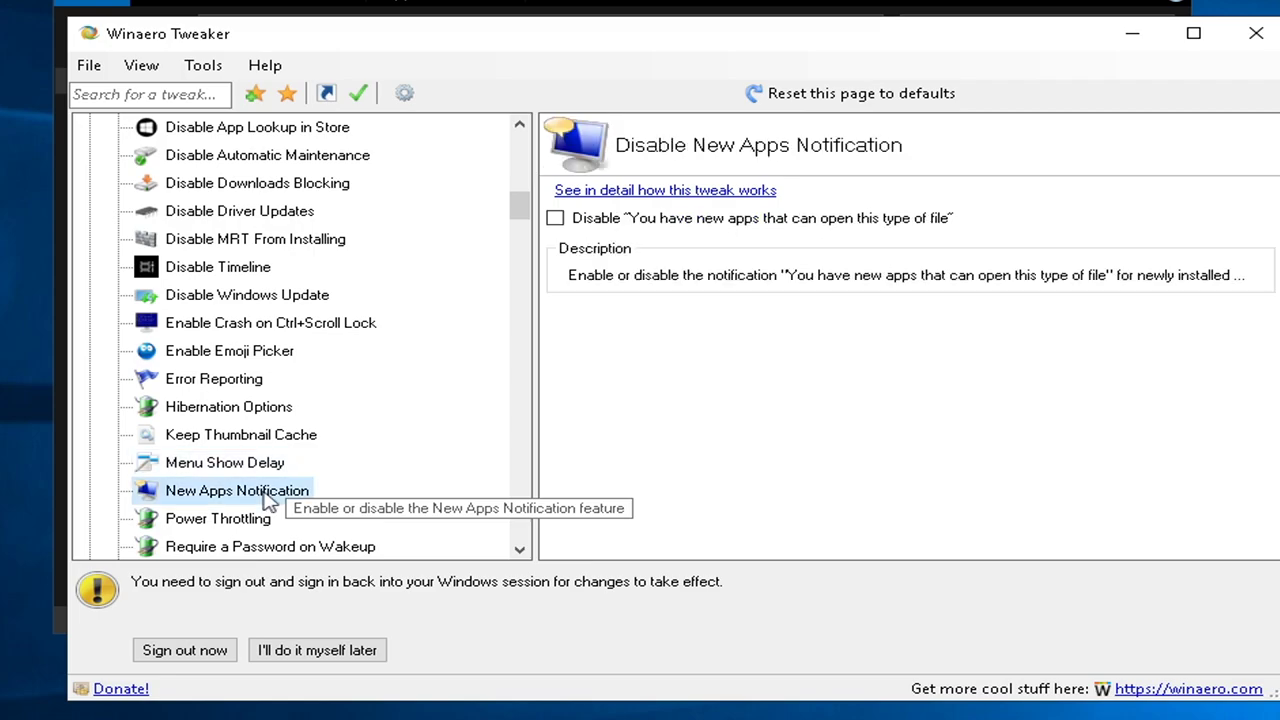
left_click(624, 223)
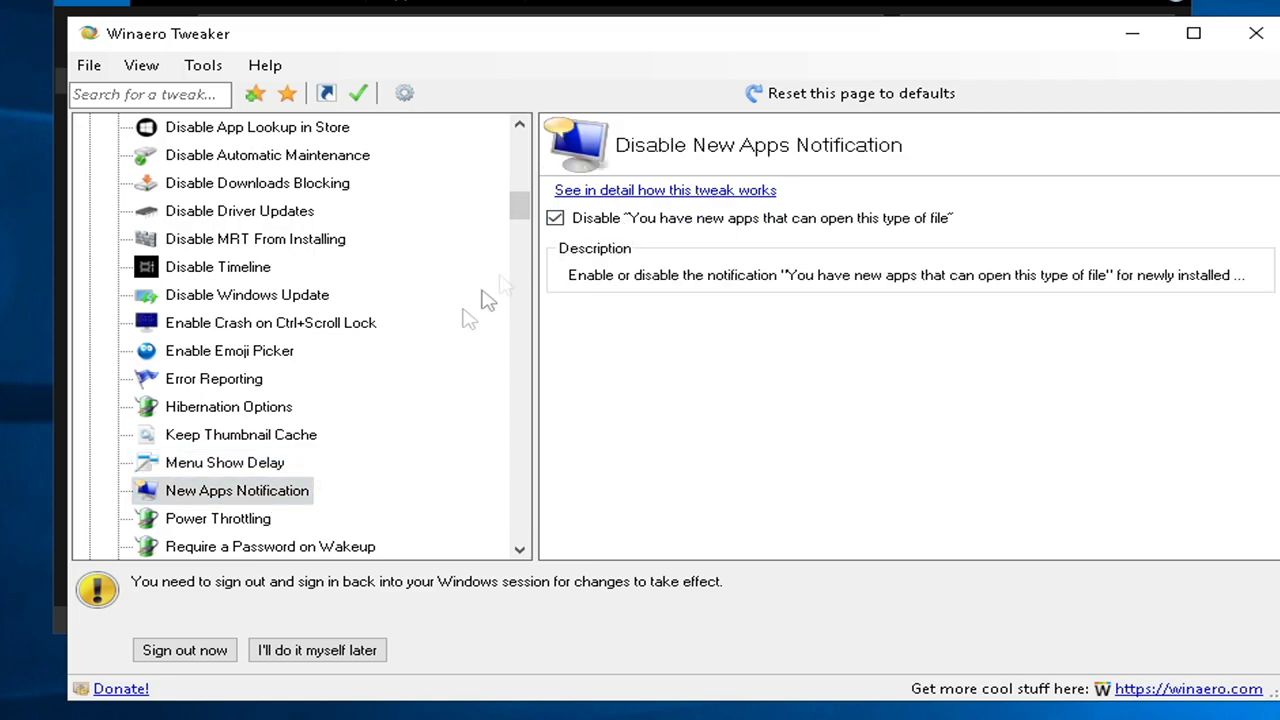
scroll(290, 480, "down", 1)
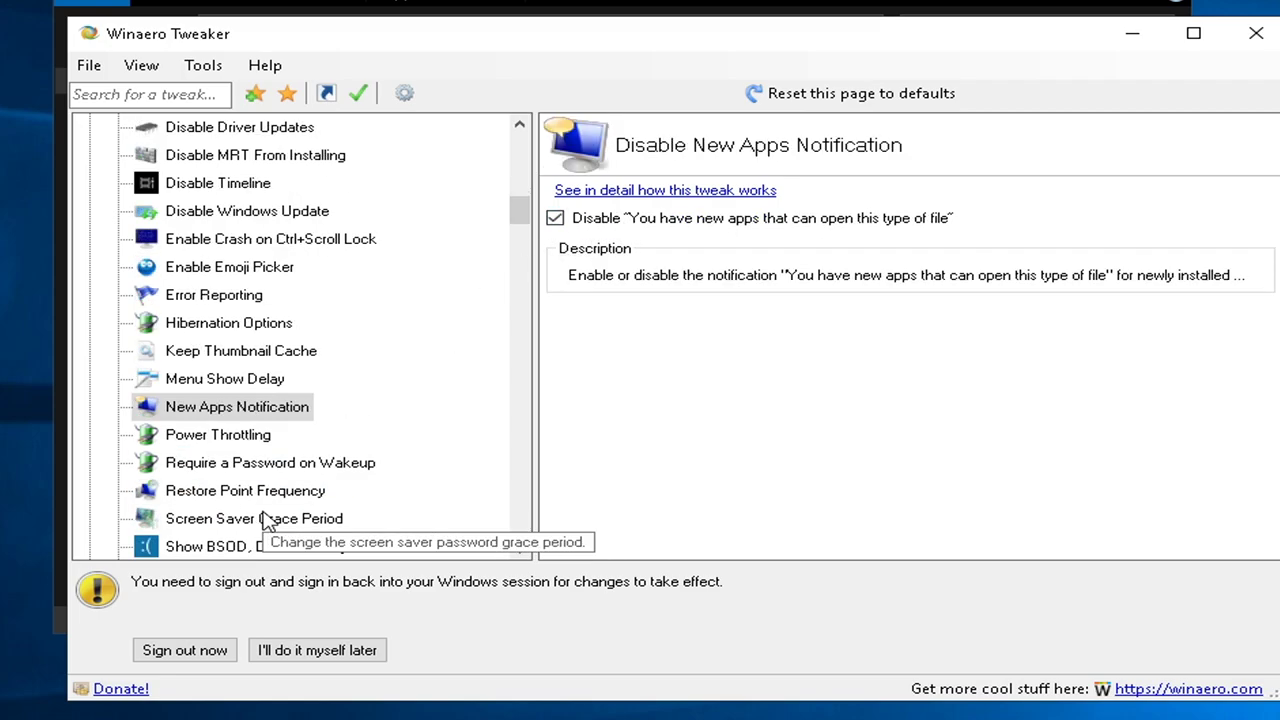
left_click(246, 440)
left_click(557, 219)
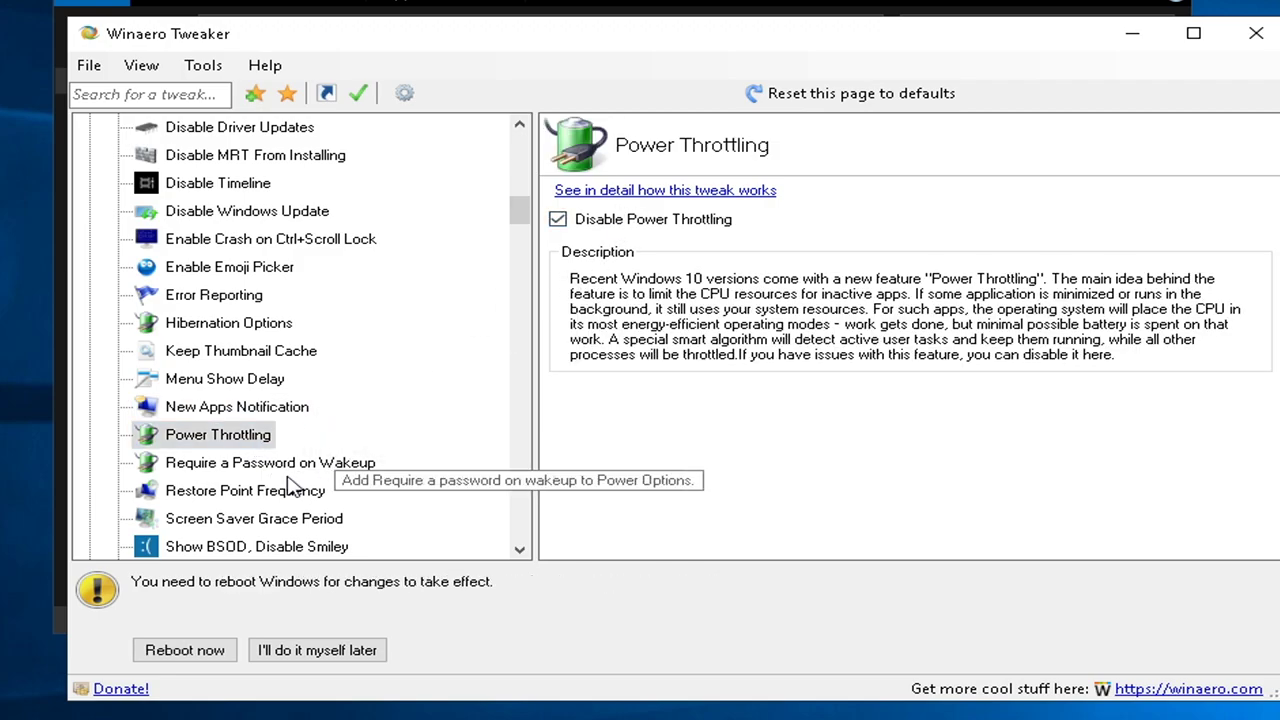
- Set the Screen Saver Grace Period to 0 and show BSOD details instead of the sad smiley
scroll(288, 485, "down", 1)
left_click(280, 434)
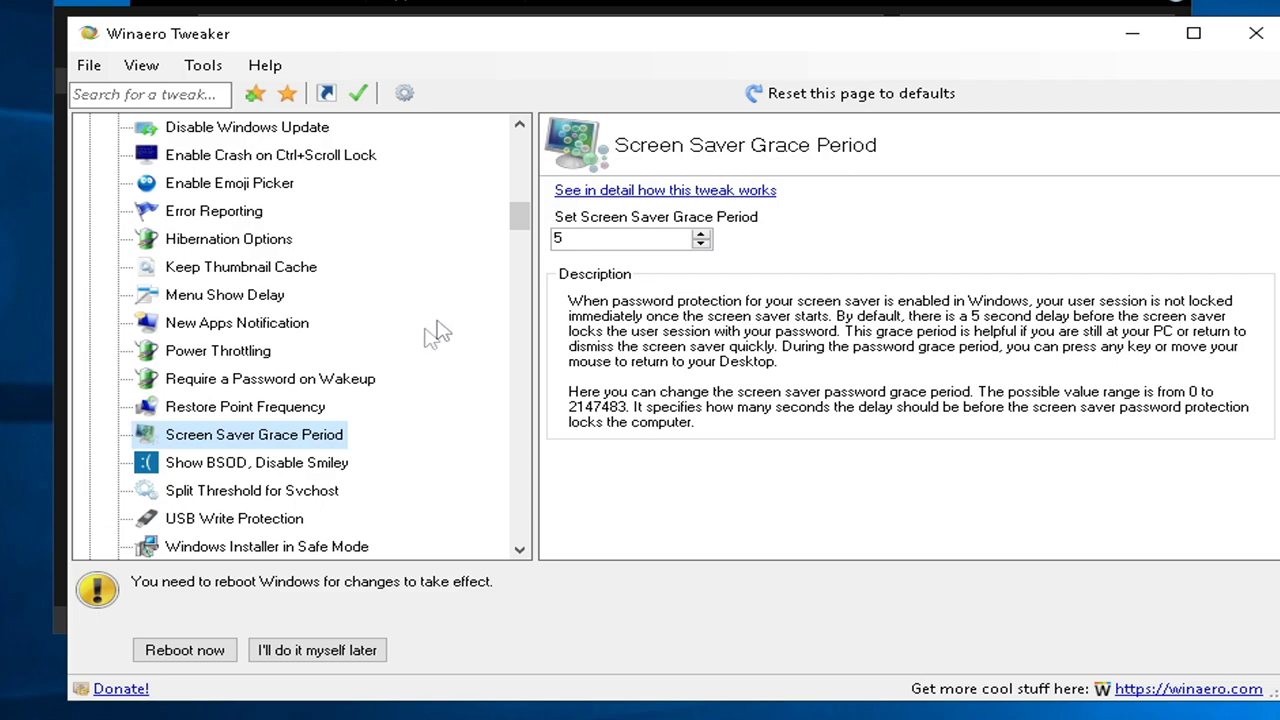
double_click(606, 237)
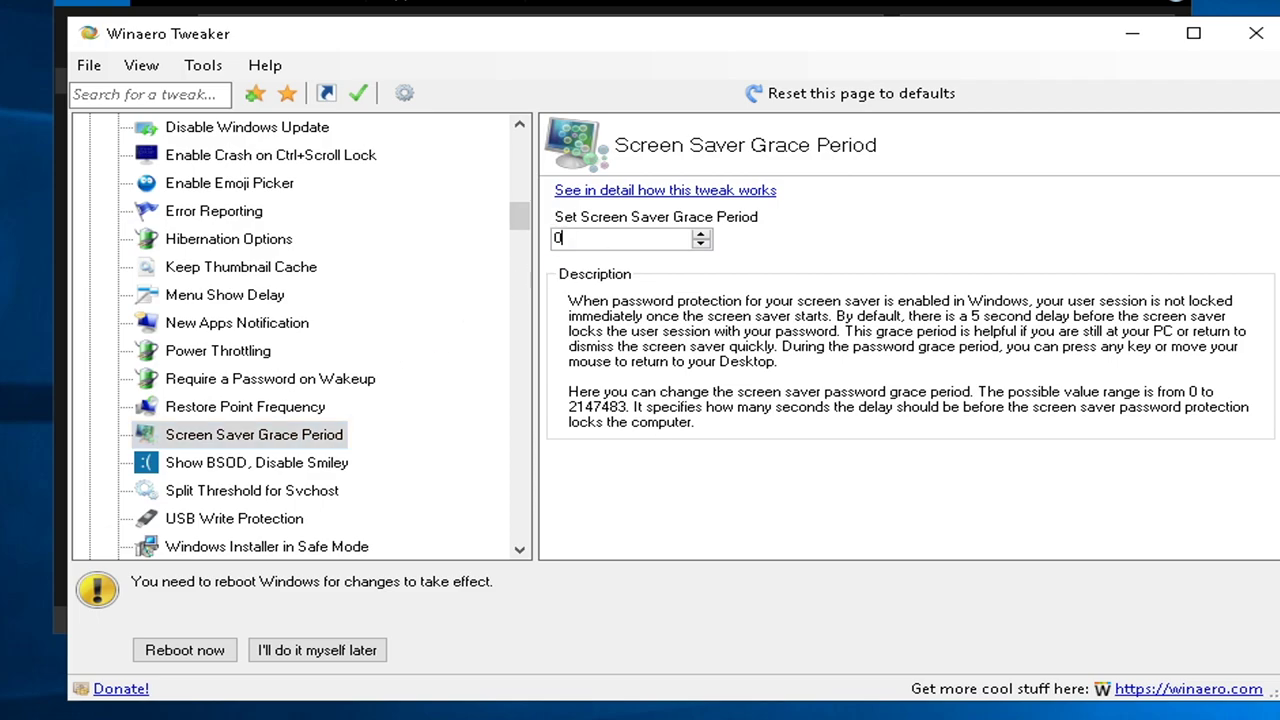
left_click(268, 468)
left_click(614, 222)
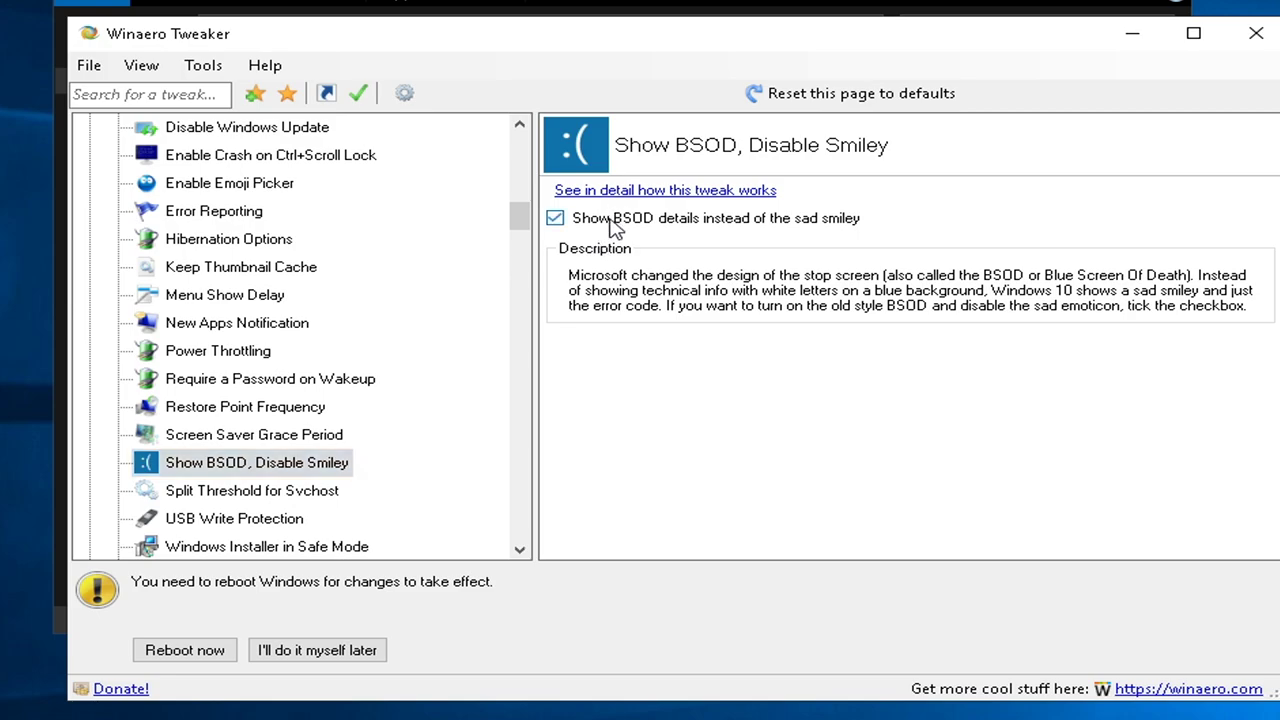
- Check the Svchost split threshold, and turn off the Windows logo, loading circle and text messages in Boot Options
left_click(318, 496)
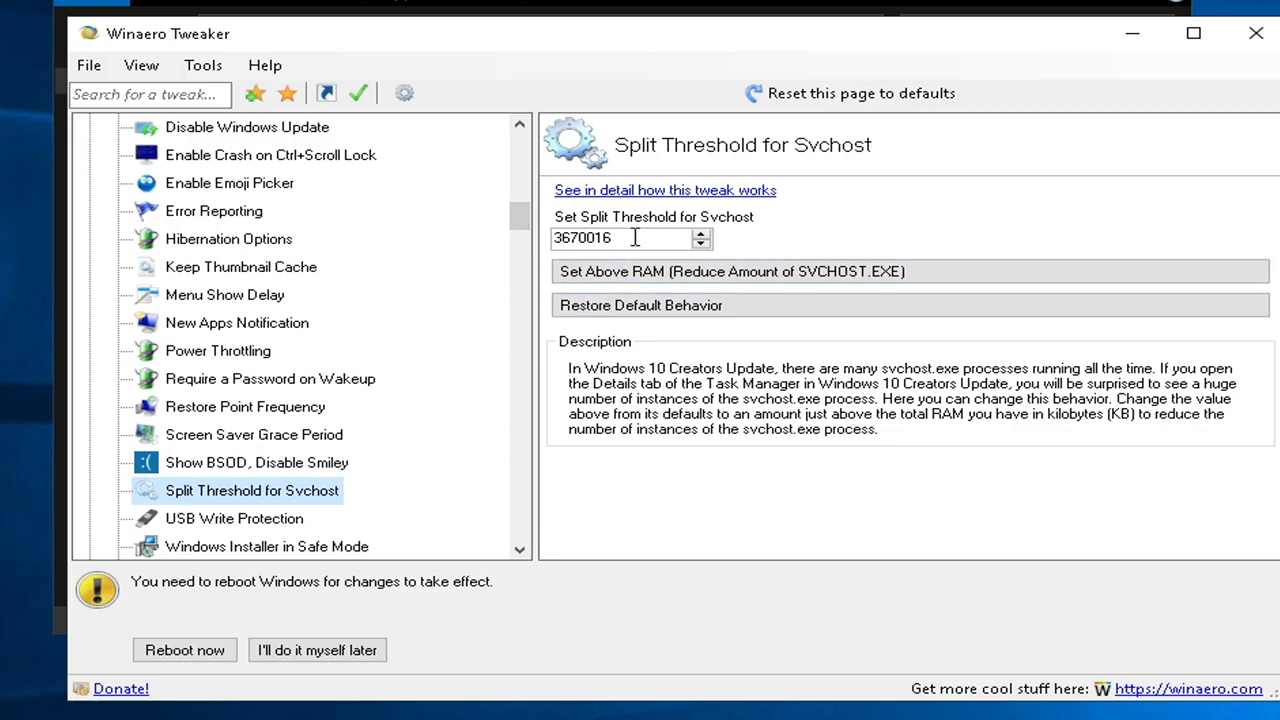
scroll(300, 430, "down", 2)
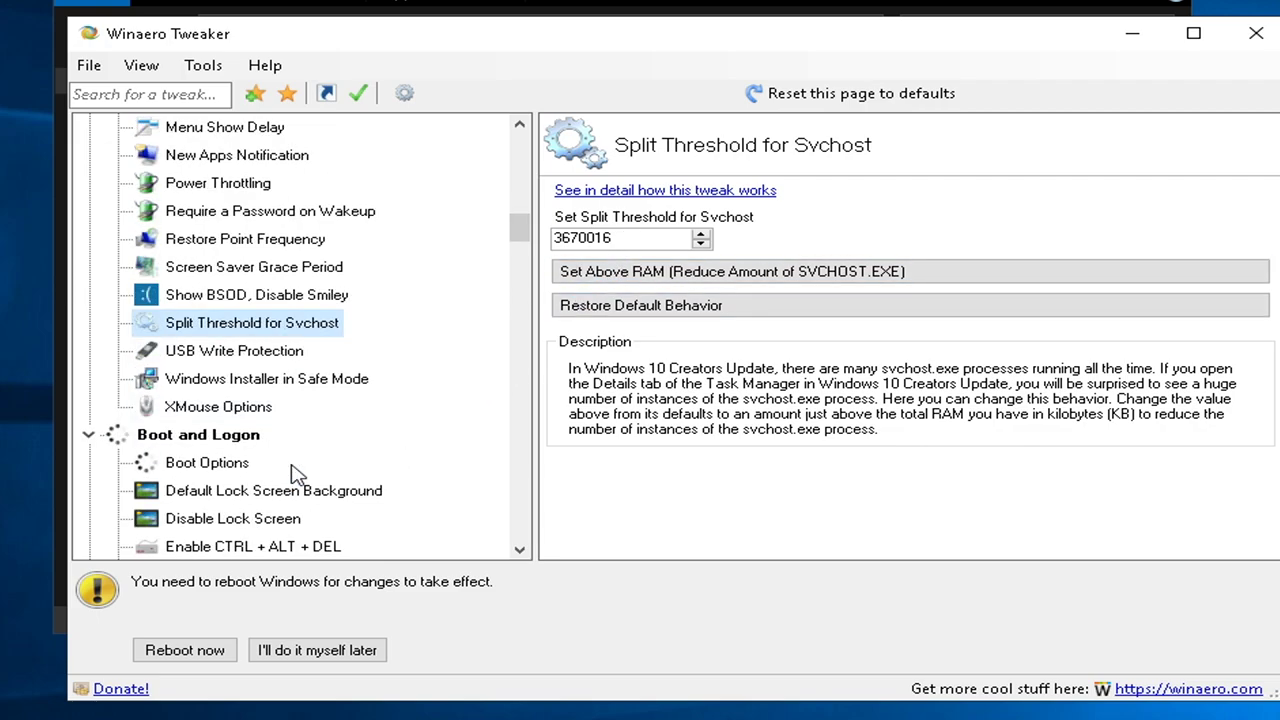
left_click(207, 462)
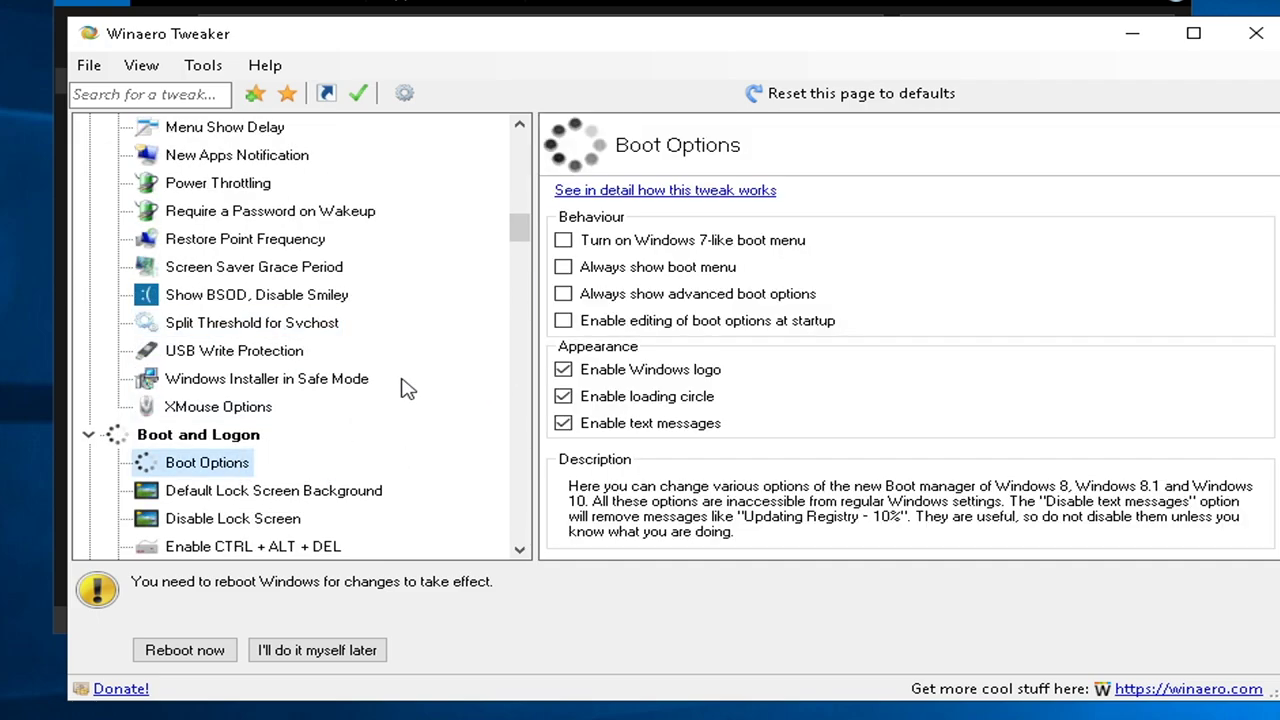
left_click(605, 372)
left_click(598, 399)
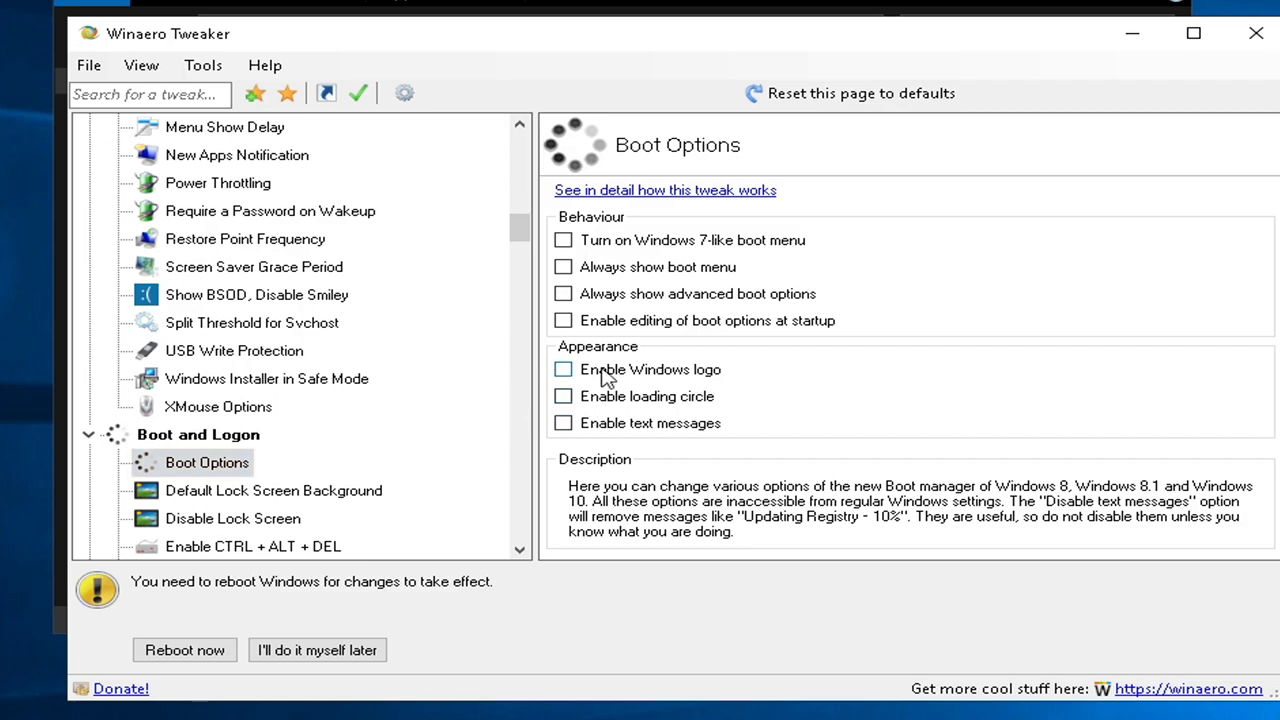
- Disable the Lock Screen and check the Lock Screen Slideshow Duration setting
scroll(300, 400, "down", 2)
left_click(233, 350)
left_click(623, 220)
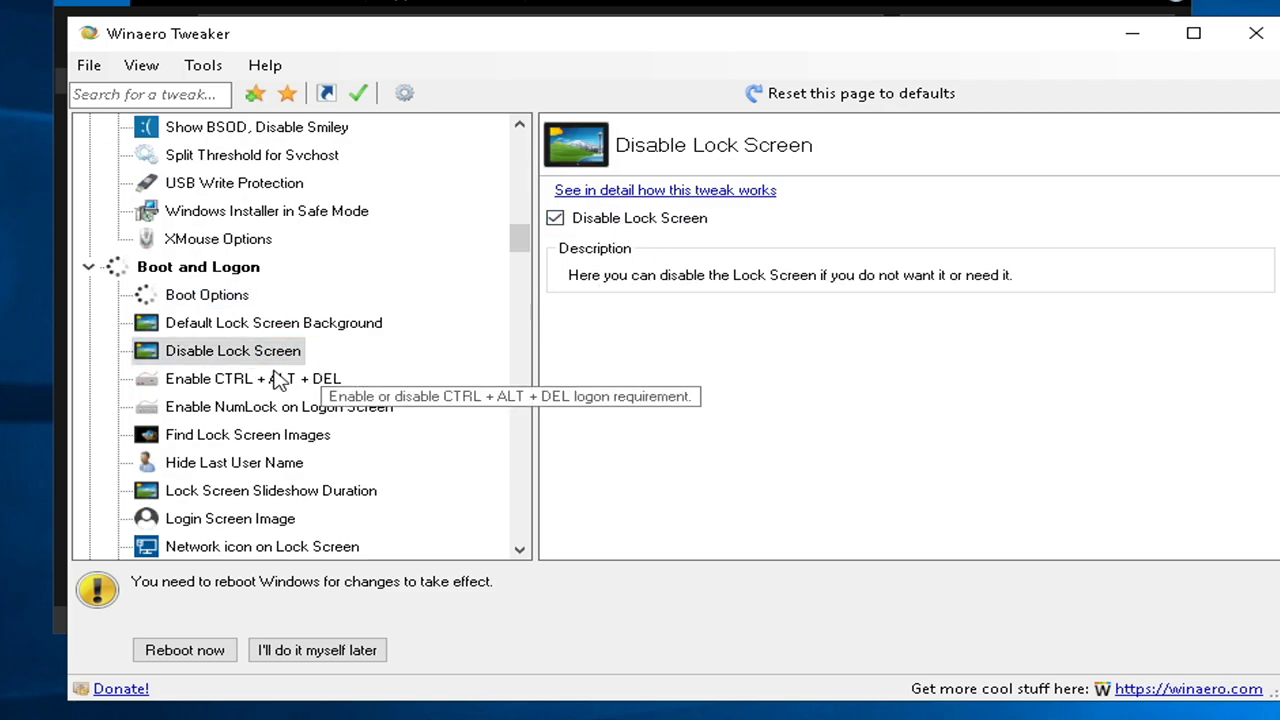
left_click(350, 490)
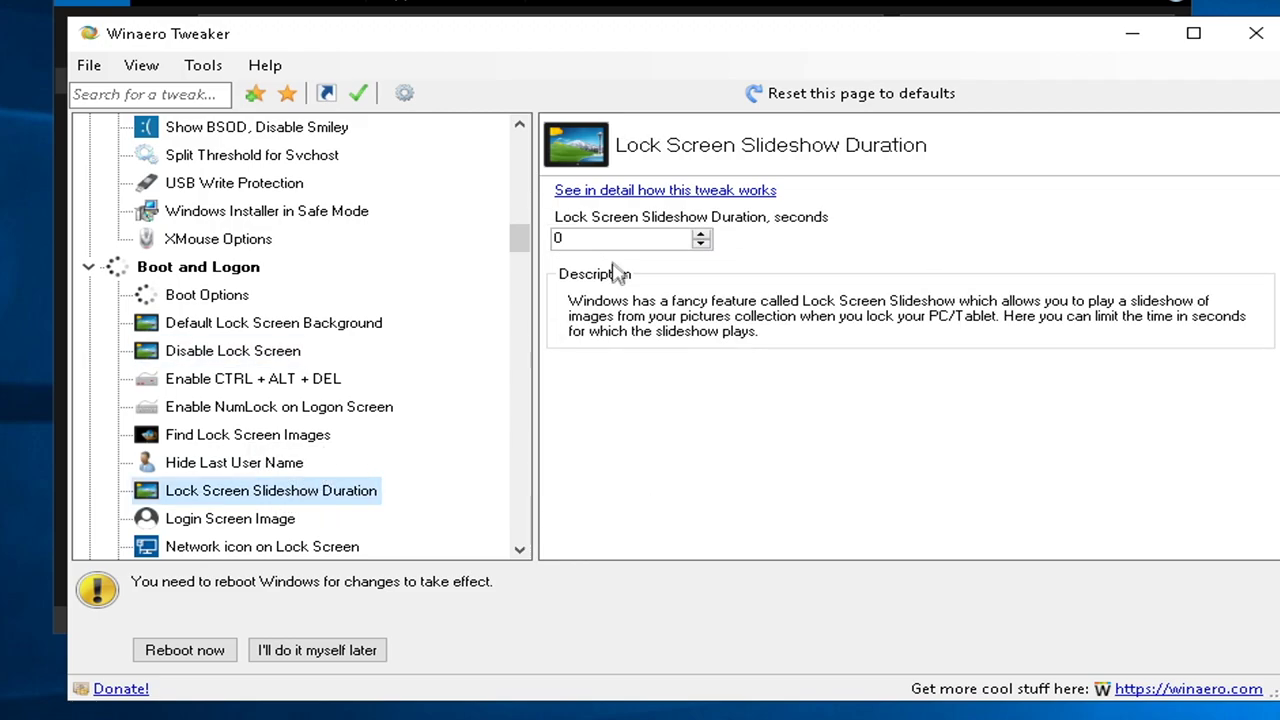
- Disable the Action Center and Live Tiles among the Desktop and Taskbar tweaks
scroll(230, 430, "down", 4)
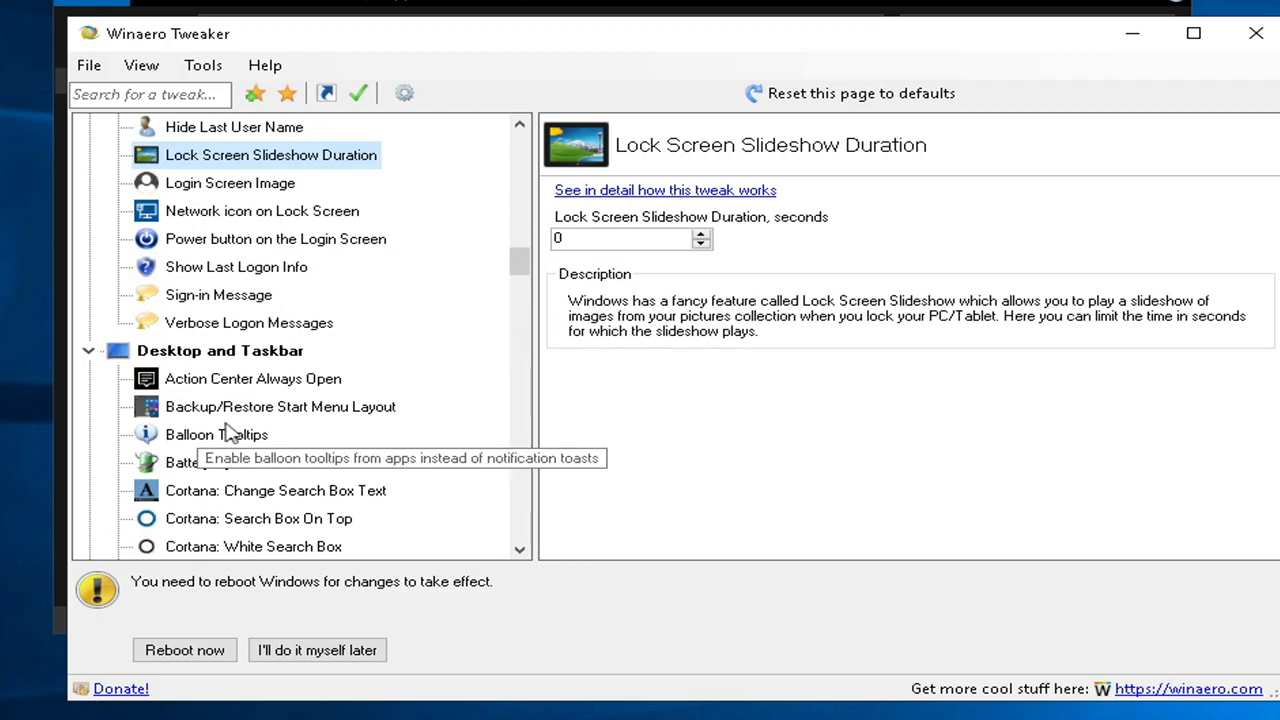
scroll(278, 395, "down", 2)
left_click(278, 405)
left_click(603, 220)
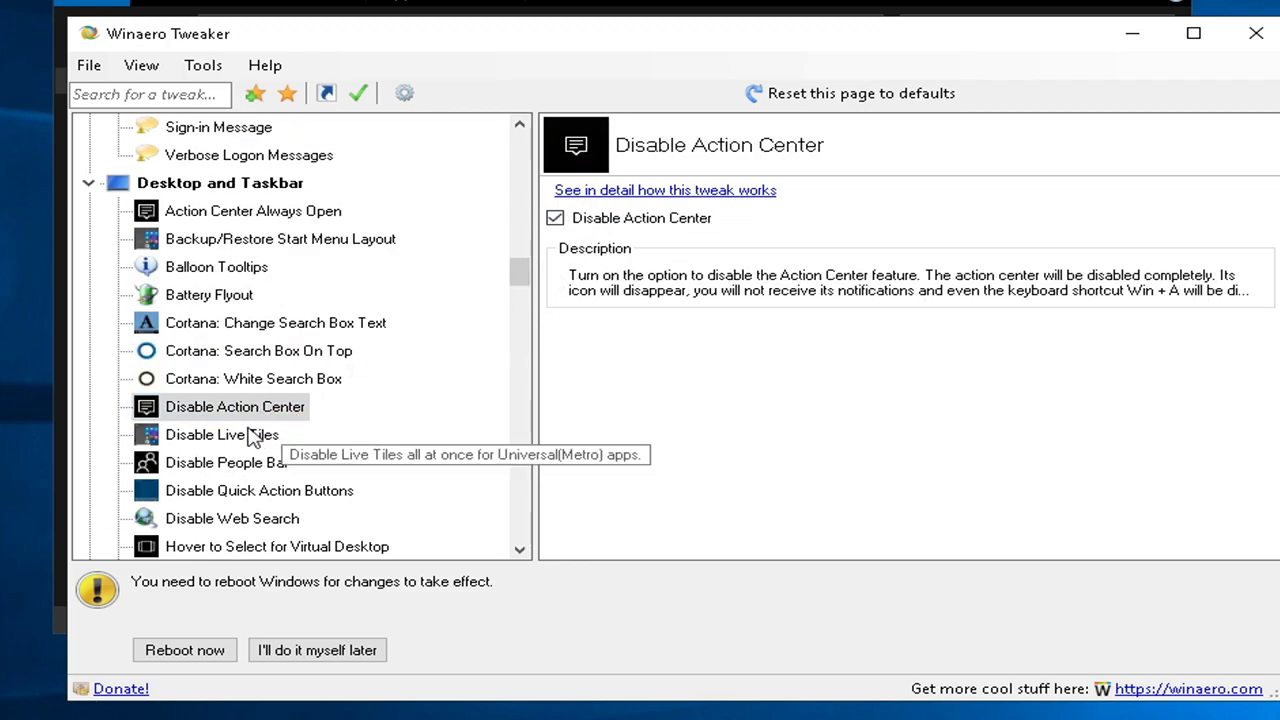
left_click(252, 436)
key("Tab")
key("space")
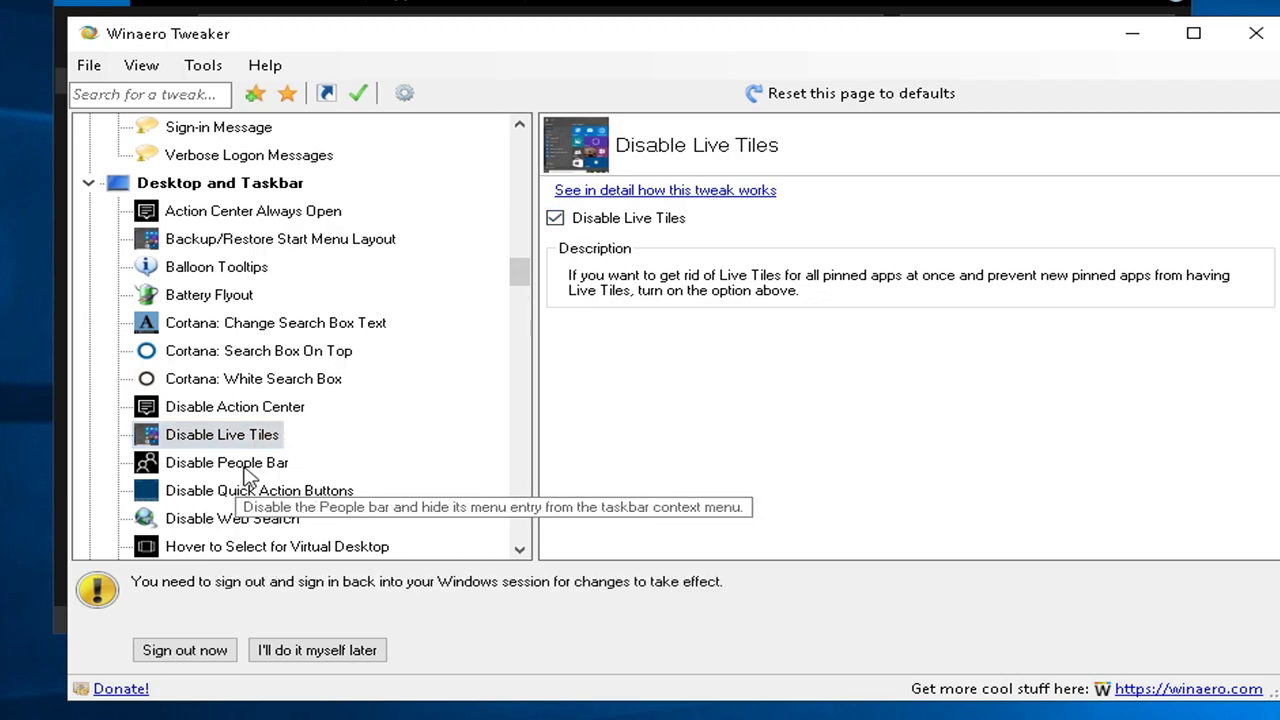
- Disable the Quick Action buttons in Action Center and web search in the taskbar and Cortana
left_click(252, 490)
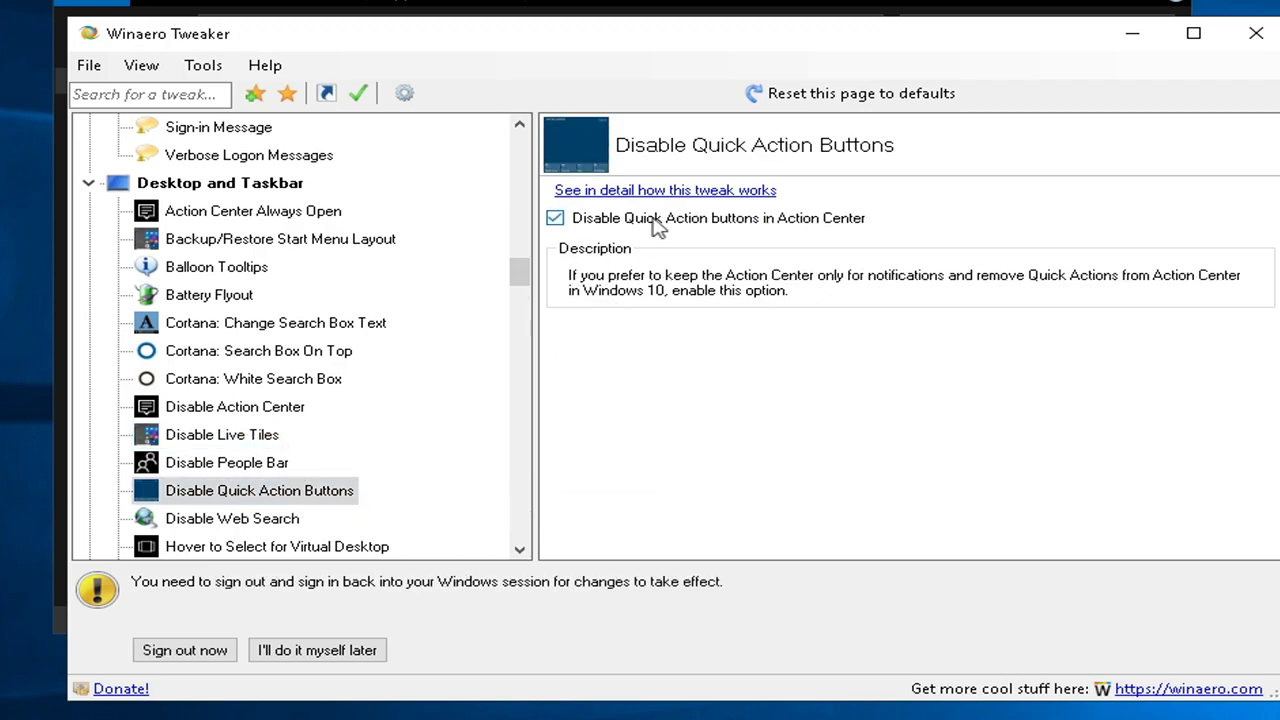
key("Tab")
key("space")
left_click(240, 530)
left_click(578, 220)
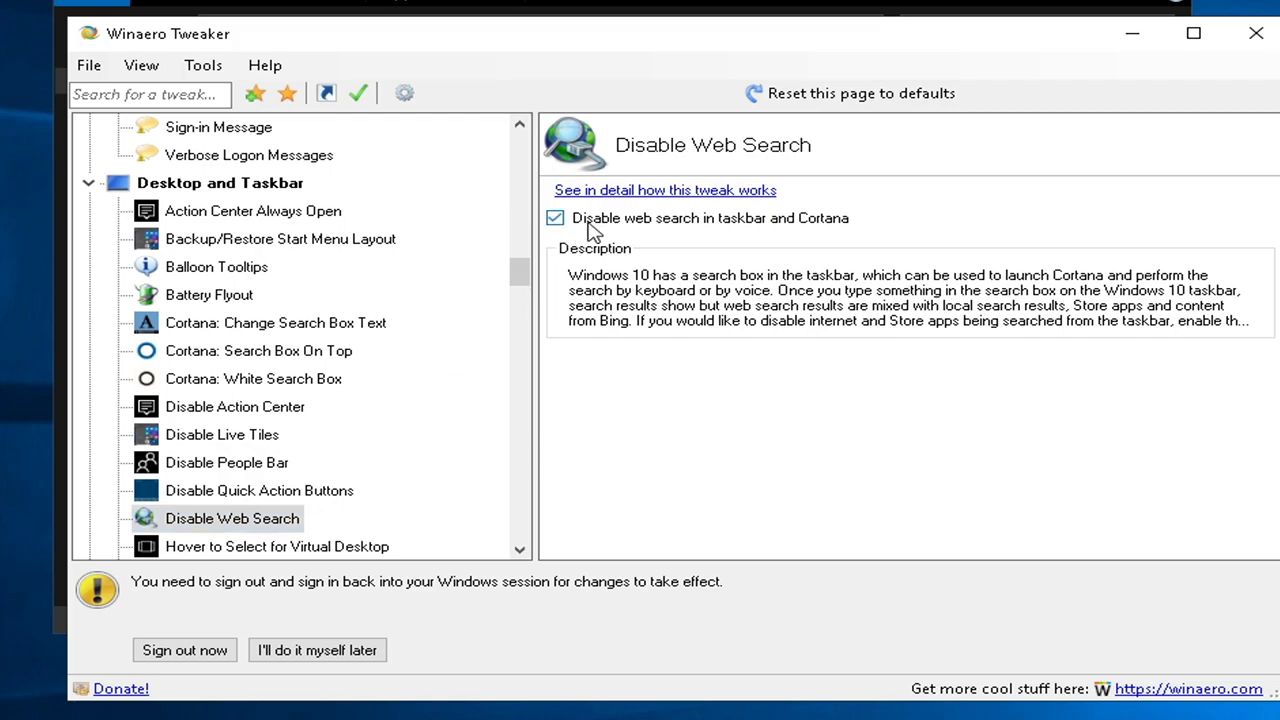
- Turn off hover to select for Virtual Desktop
scroll(245, 440, "down", 1)
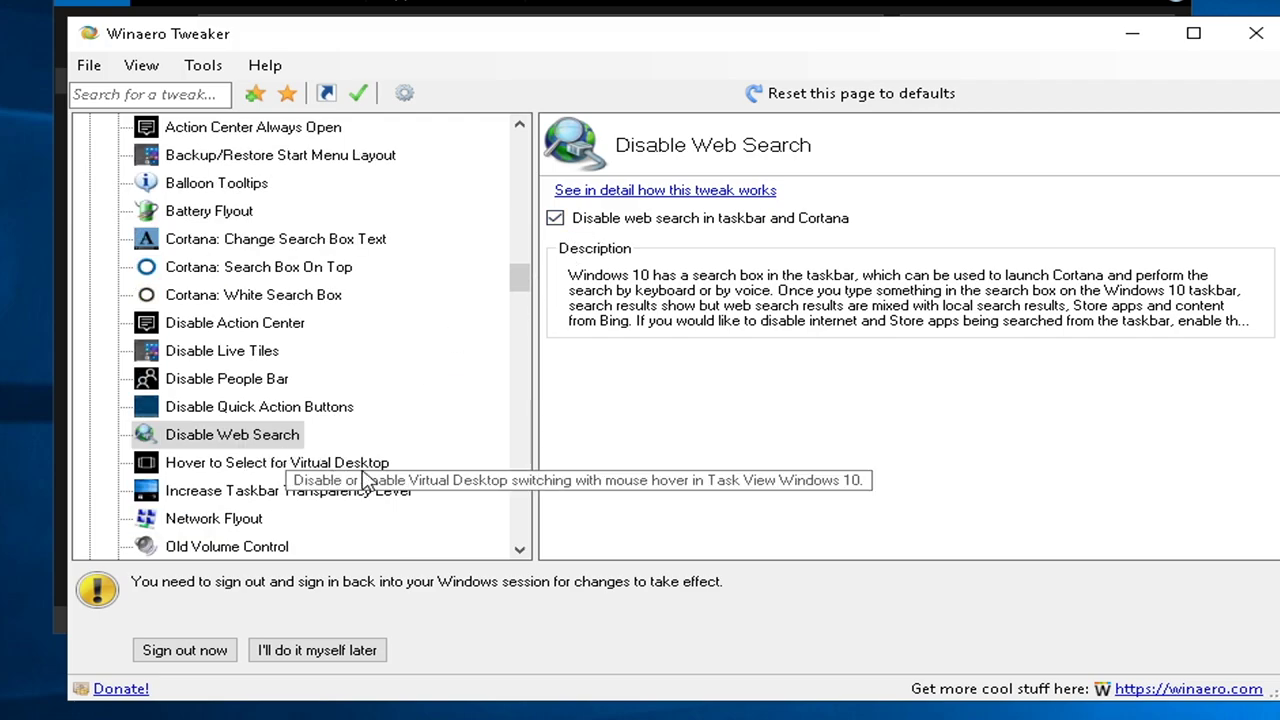
left_click(348, 463)
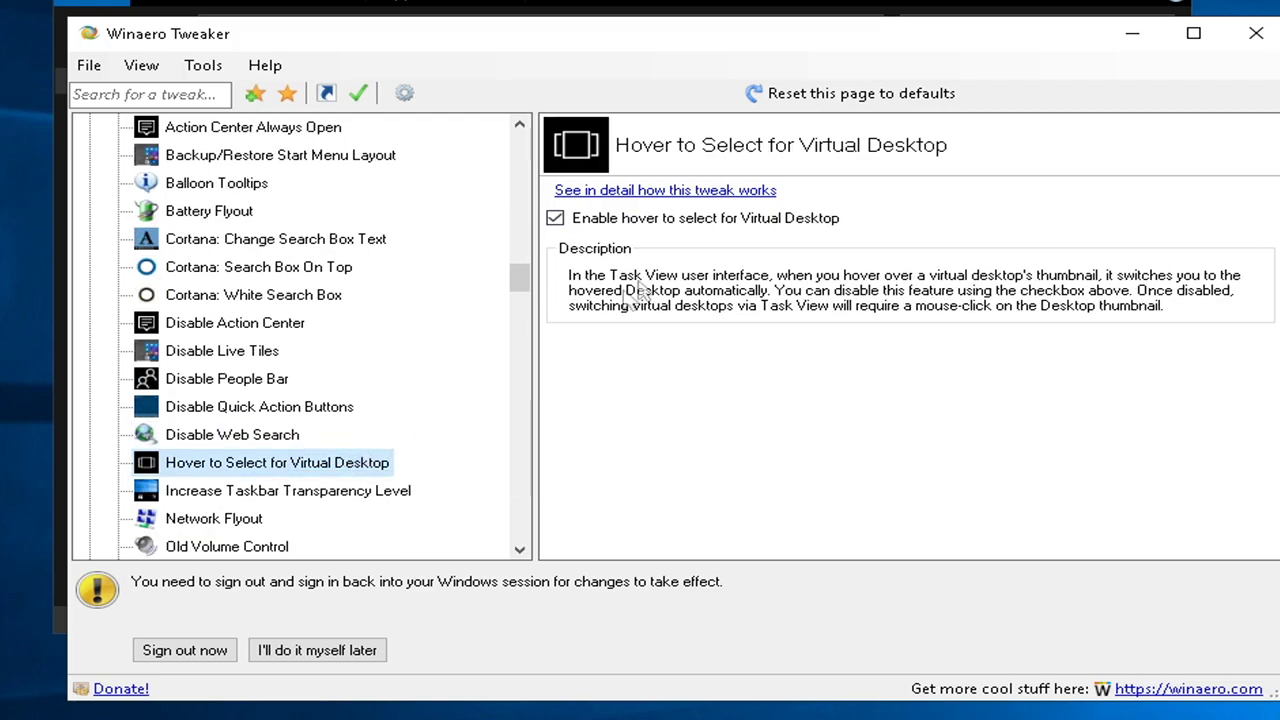
left_click(677, 228)
- Set the number of contacts pinned to the taskbar to 0 and the Wallpaper Quality to 100
scroll(340, 375, "down", 2)
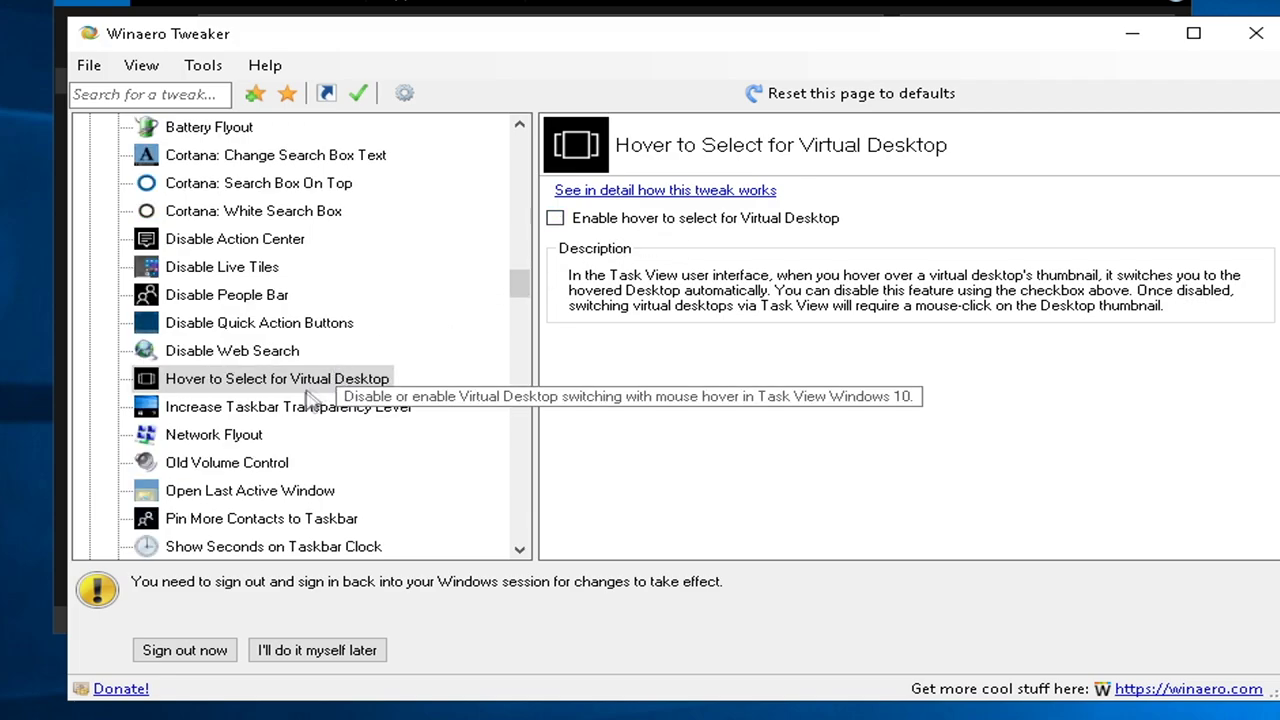
scroll(297, 416, "down", 1)
left_click(272, 351)
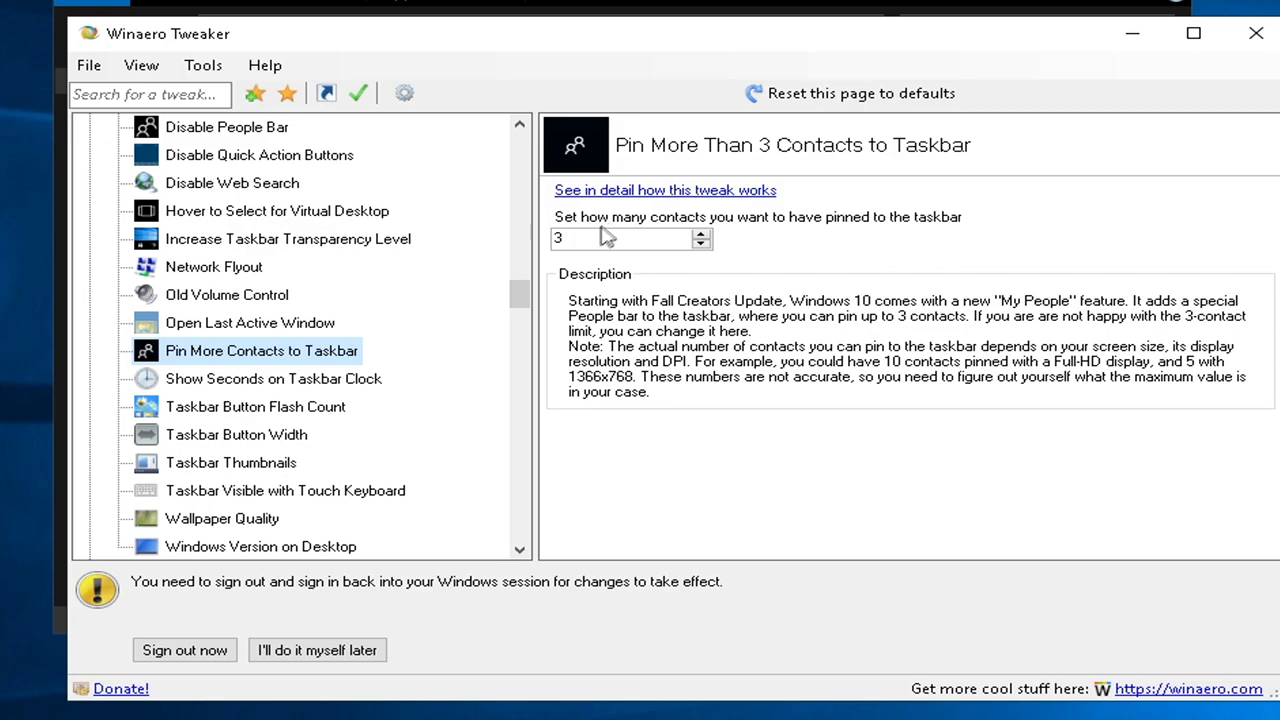
double_click(607, 243)
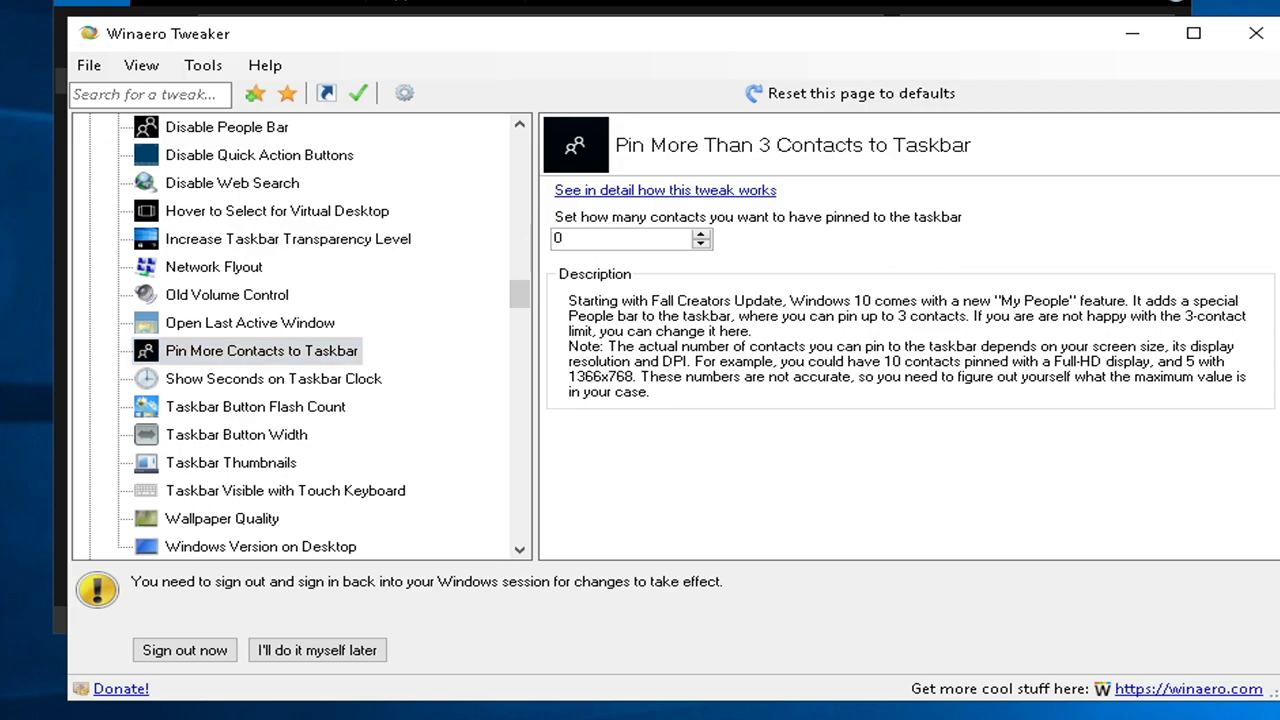
left_click(265, 520)
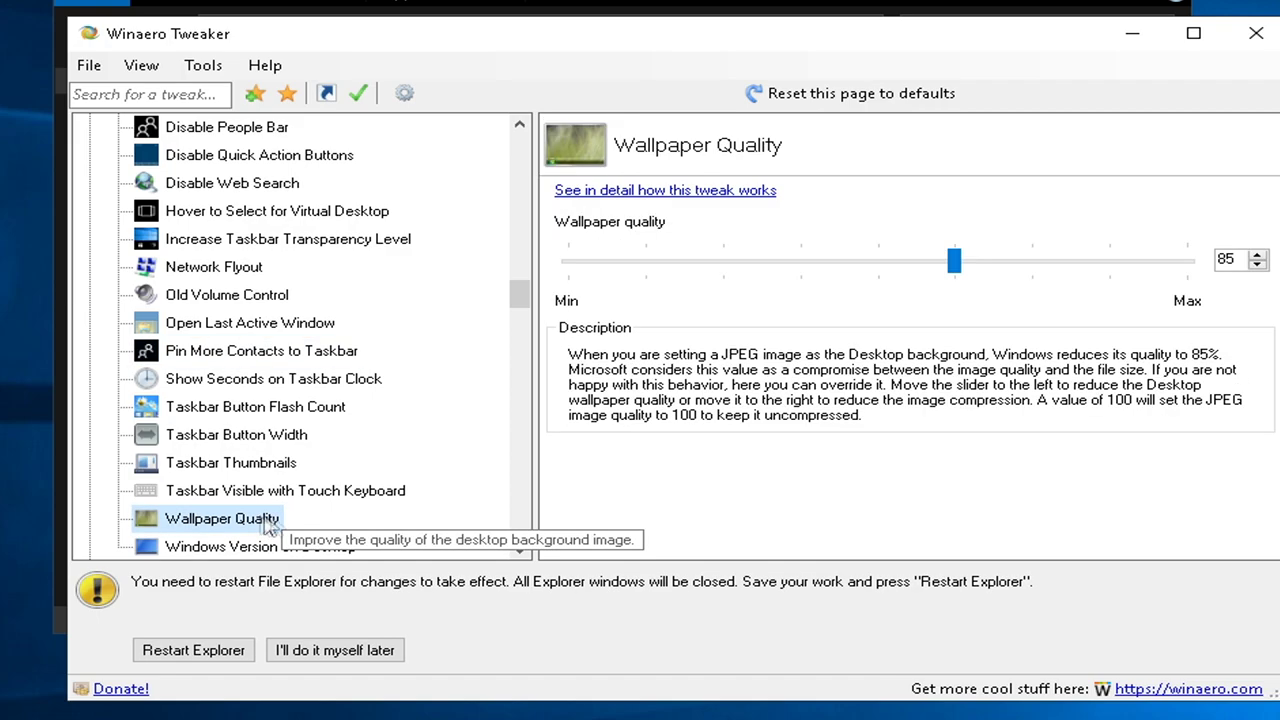
left_click_drag(952, 260, 1187, 261)
- Mark Pin to Start, Pin to Taskbar and Troubleshoot Compatibility for removal from the default context menu entries, postponing the sign-out
scroll(337, 449, "down", 3)
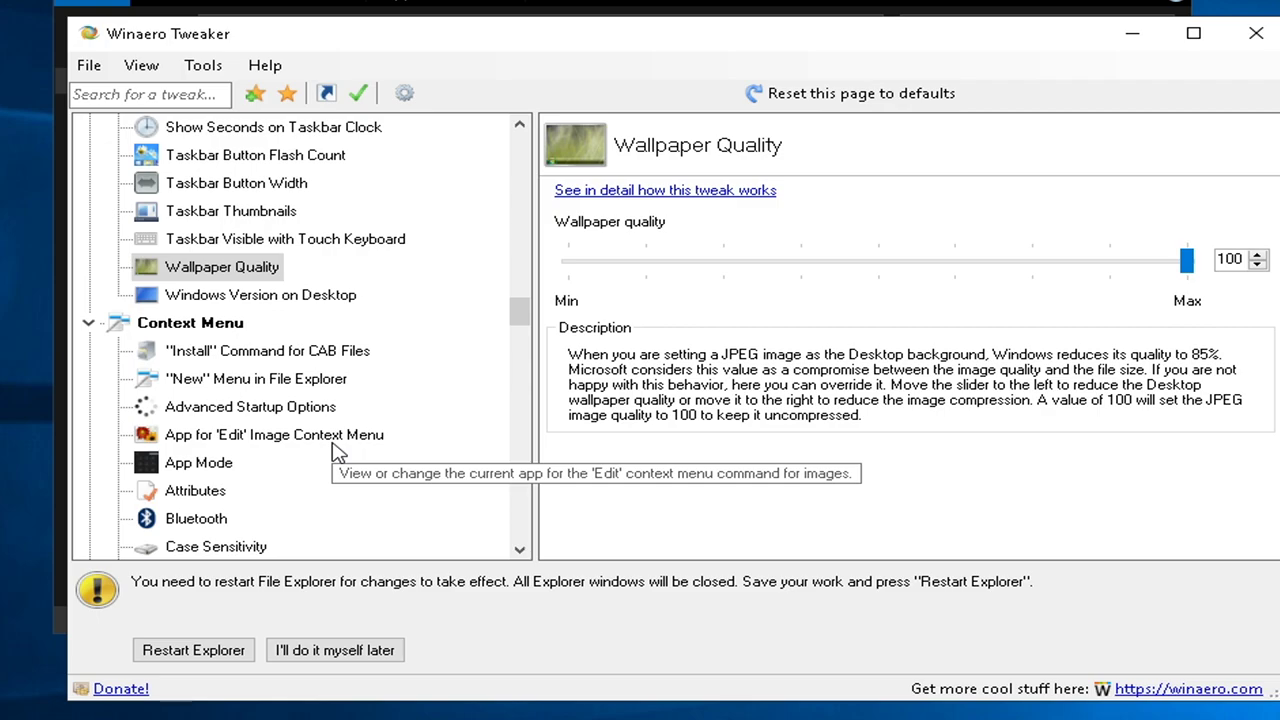
left_click_drag(519, 312, 525, 360)
left_click(285, 468)
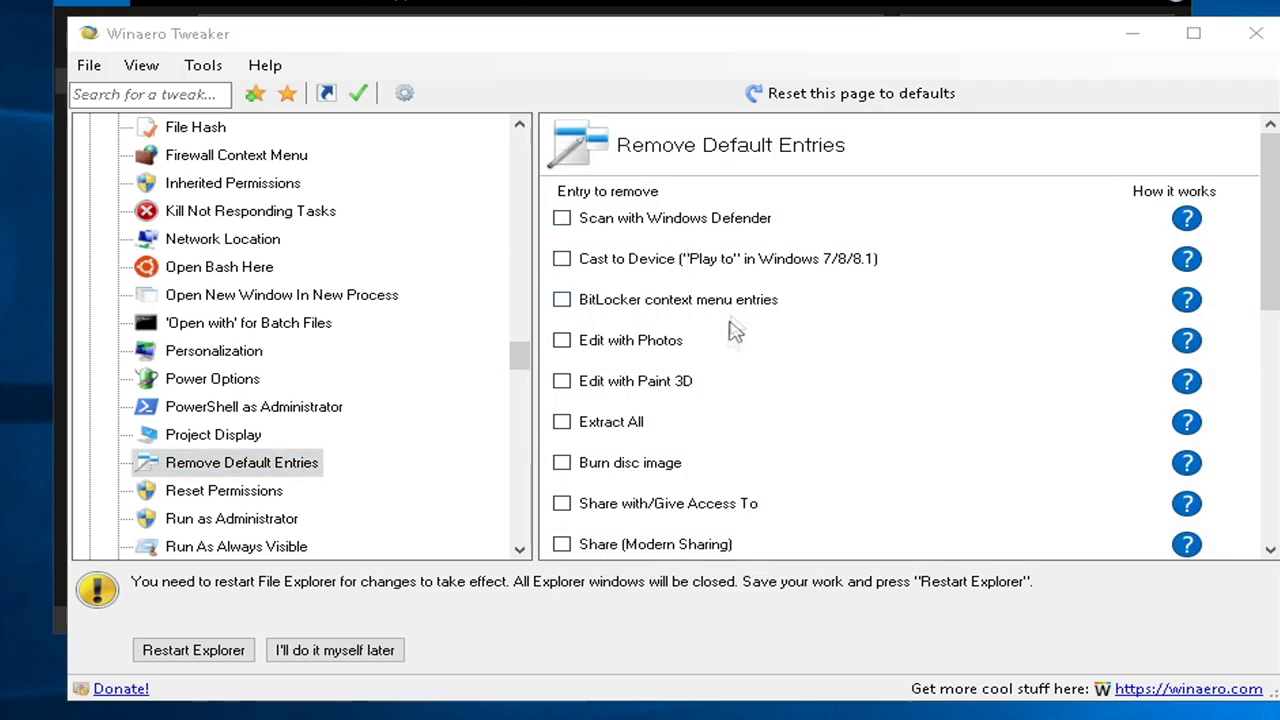
scroll(693, 392, "down", 2)
left_click(633, 492)
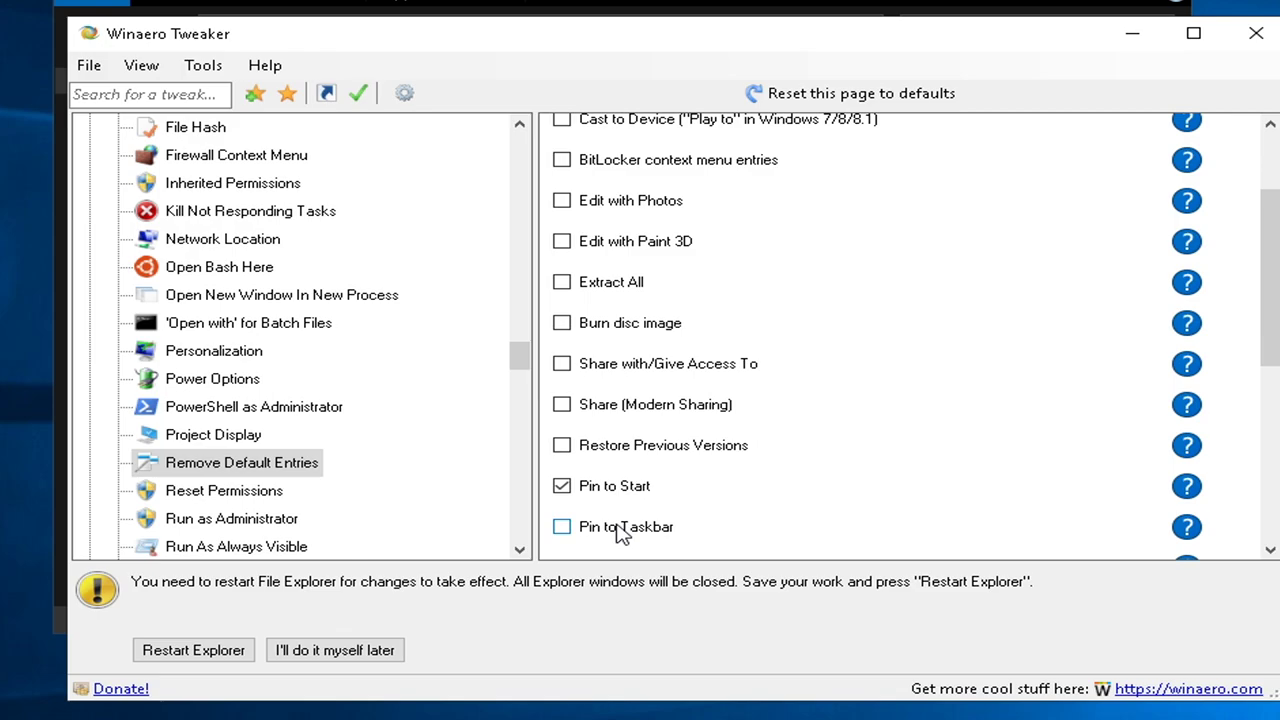
scroll(625, 530, "down", 4)
left_click(690, 290)
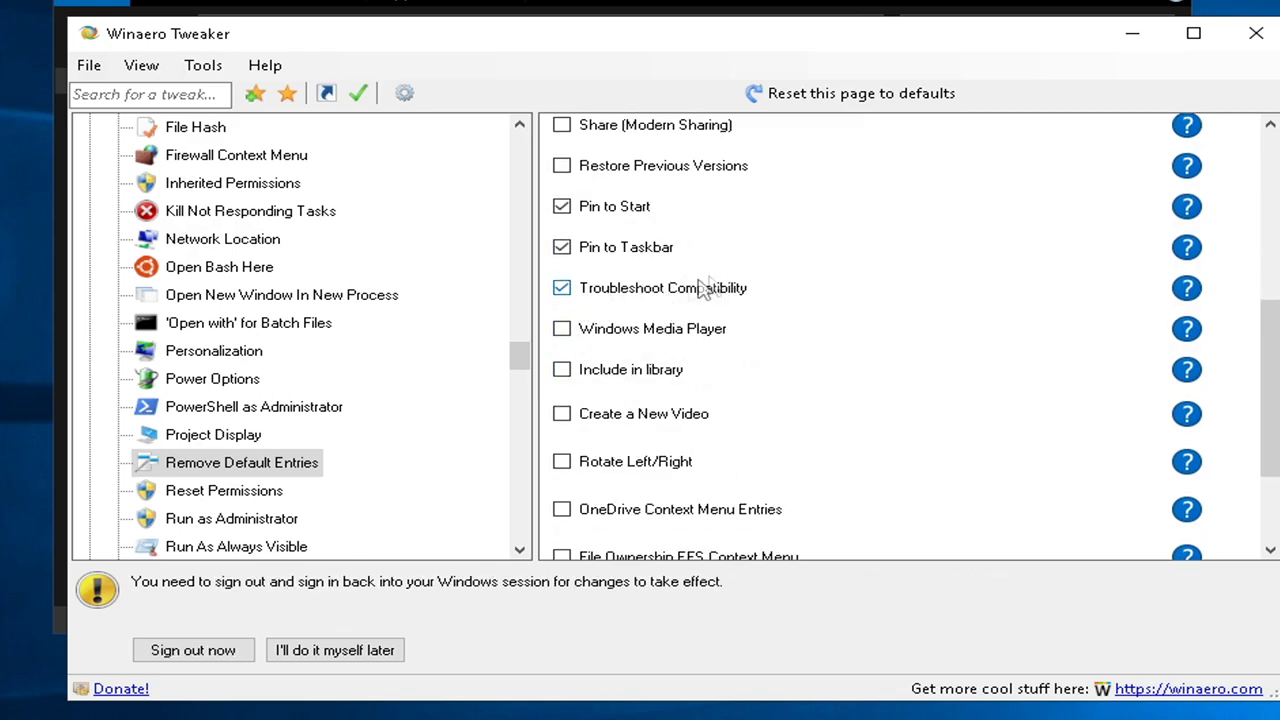
left_click(360, 651)
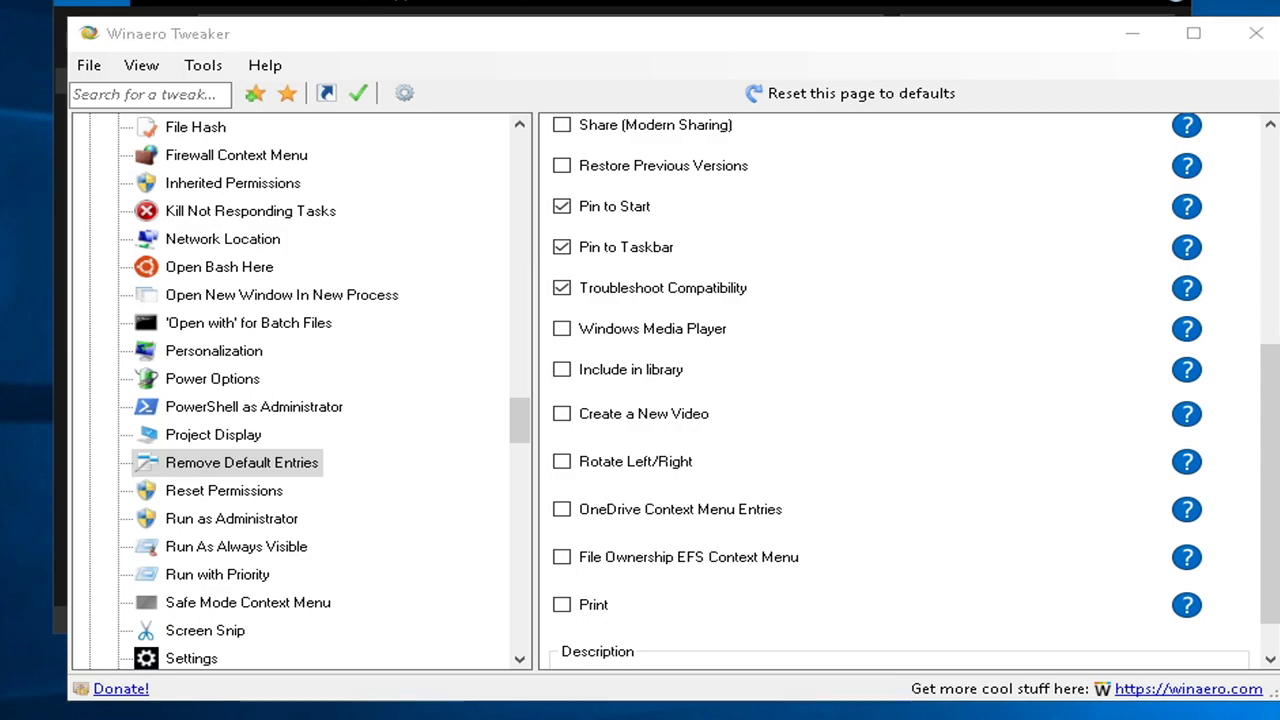
- Disable online and video tips in Settings and hide the Windows Insider Program page
scroll(257, 491, "down", 6)
left_click(393, 540)
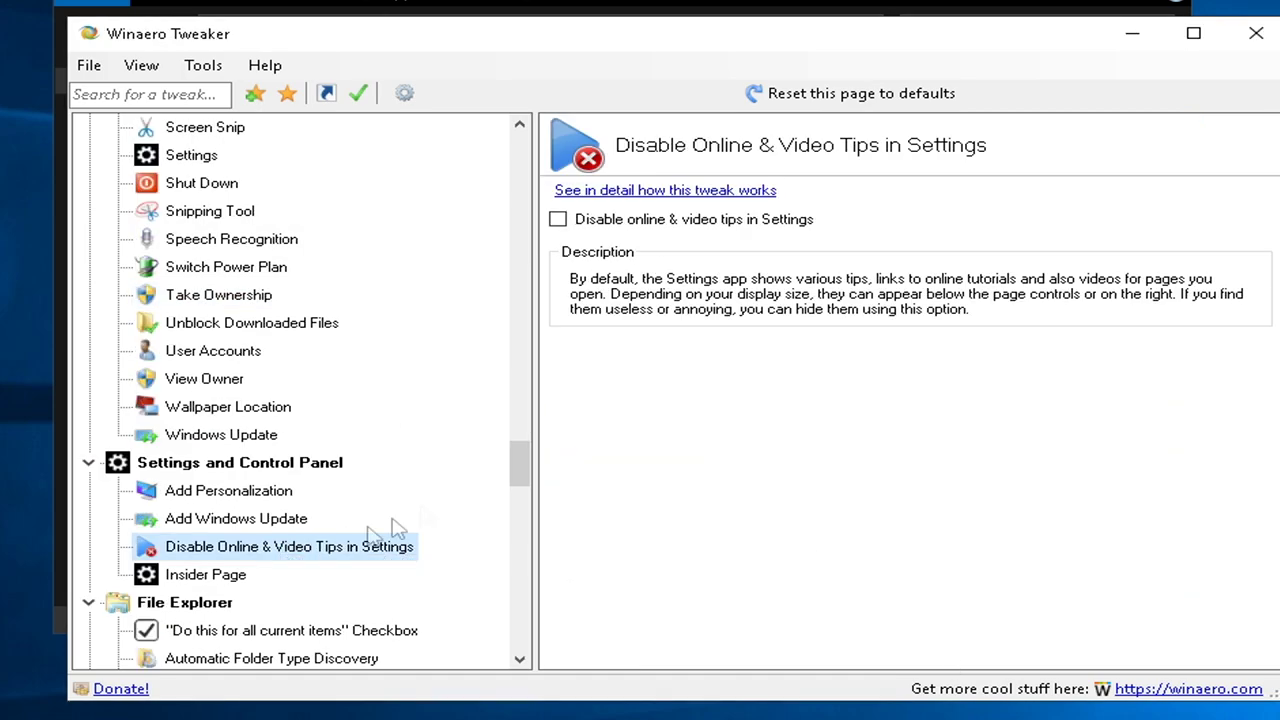
left_click(660, 222)
left_click(352, 650)
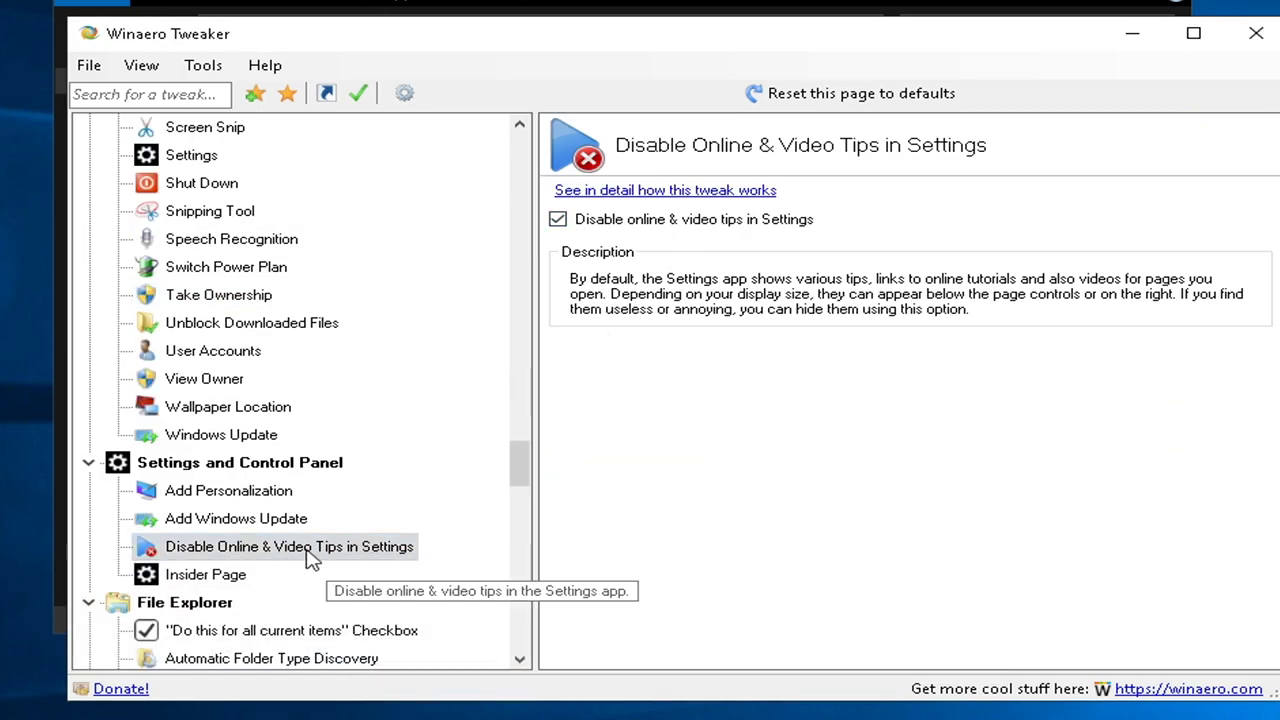
left_click(229, 572)
left_click(610, 218)
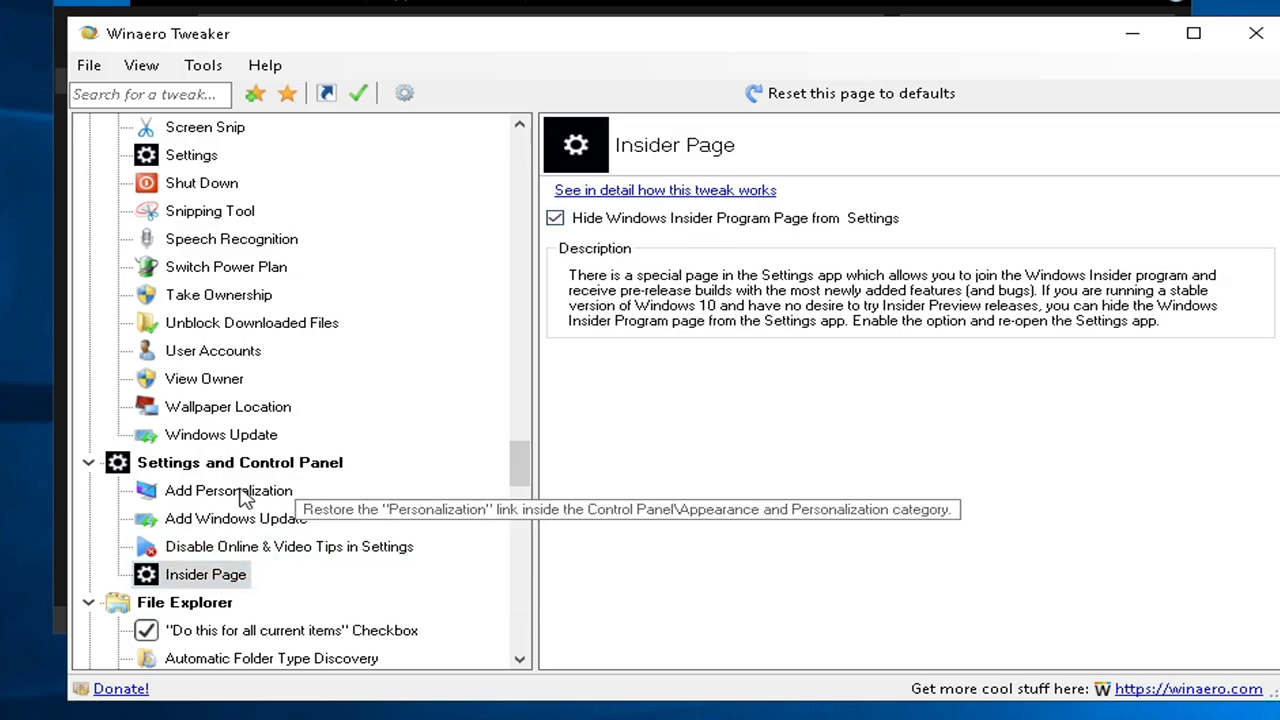
- Disable automatic folder type discovery and the blue-arrow compressed overlay icon for File Explorer
scroll(255, 493, "down", 2)
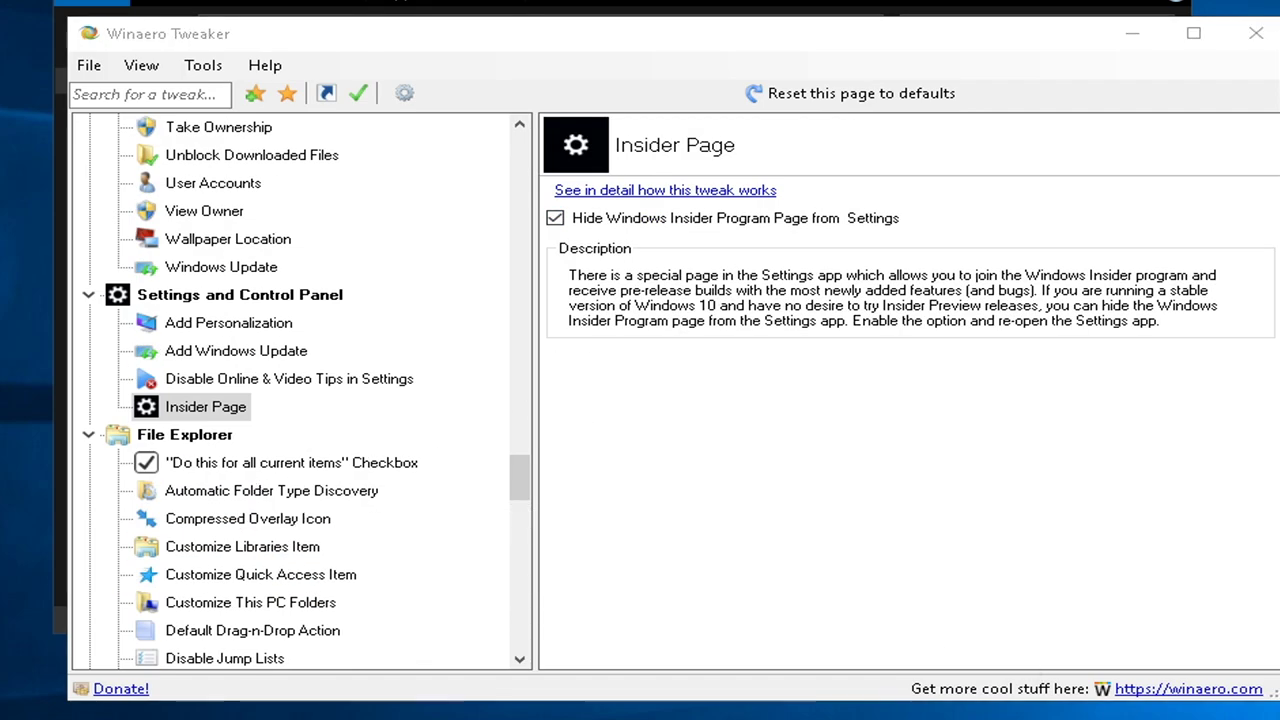
left_click(270, 492)
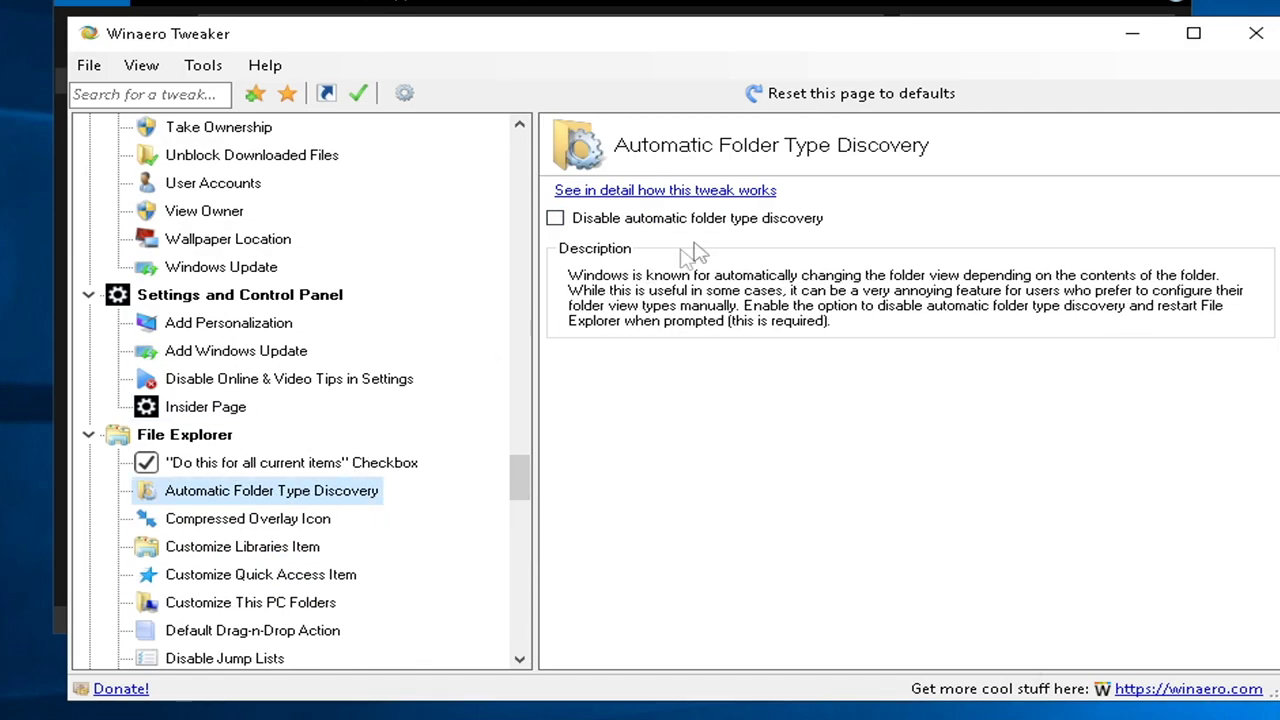
left_click(741, 227)
left_click(265, 519)
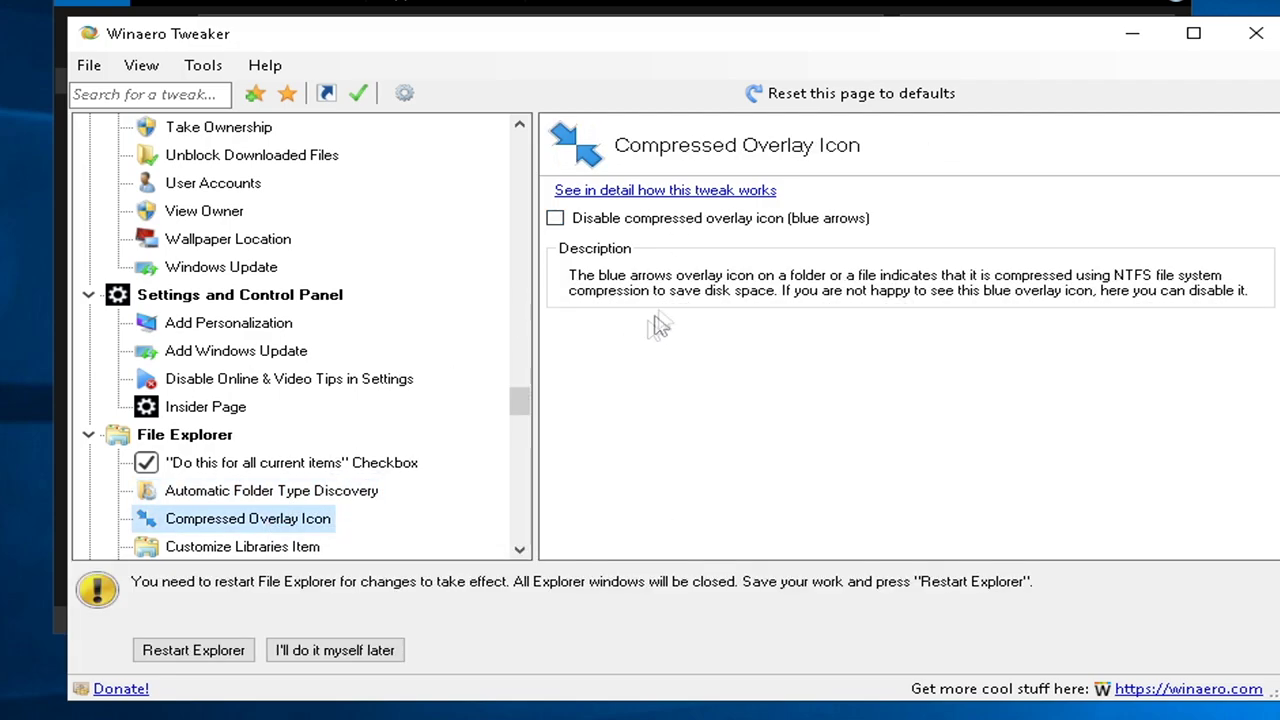
left_click(655, 220)
- Remove 3D Objects from the This PC folders
scroll(300, 402, "down", 1)
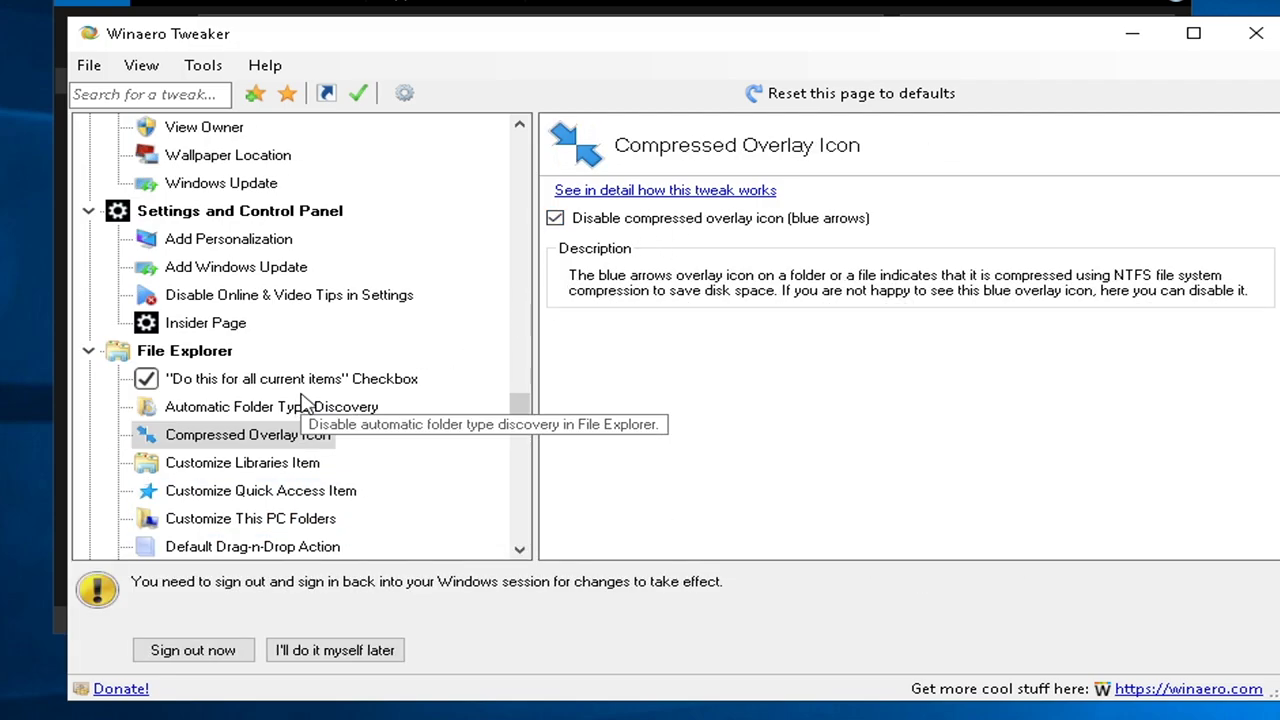
left_click(294, 524)
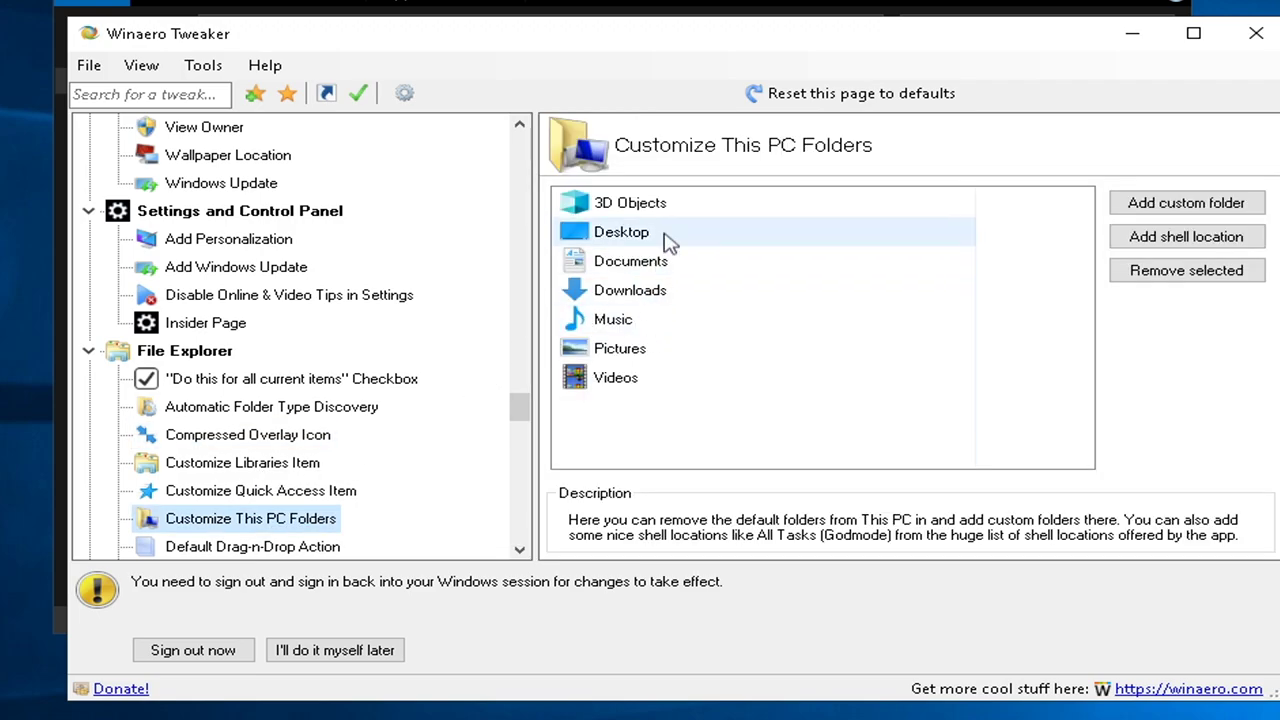
left_click(690, 208)
left_click(1180, 278)
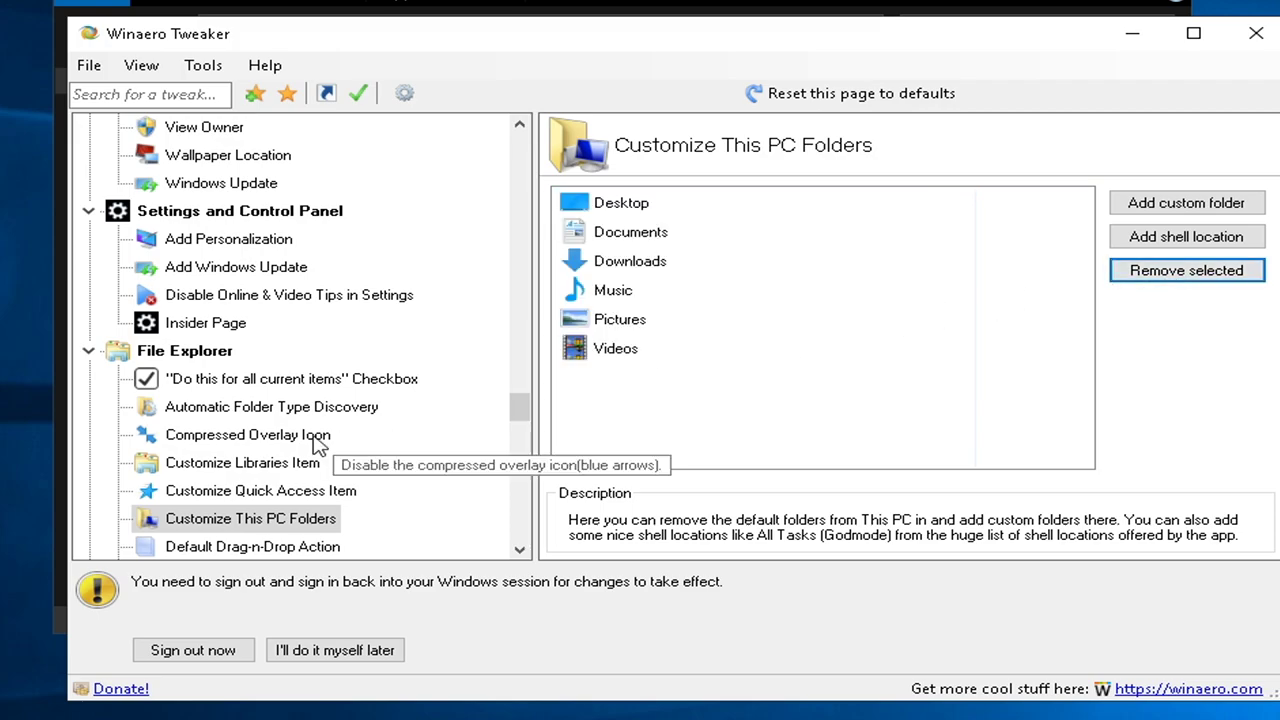
- Disable jump lists and the search history in File Explorer
scroll(320, 455, "down", 1)
left_click(255, 490)
left_click(645, 228)
left_click(200, 518)
left_click(615, 222)
- Set the File Explorer starting folder to This PC
scroll(314, 380, "down", 2)
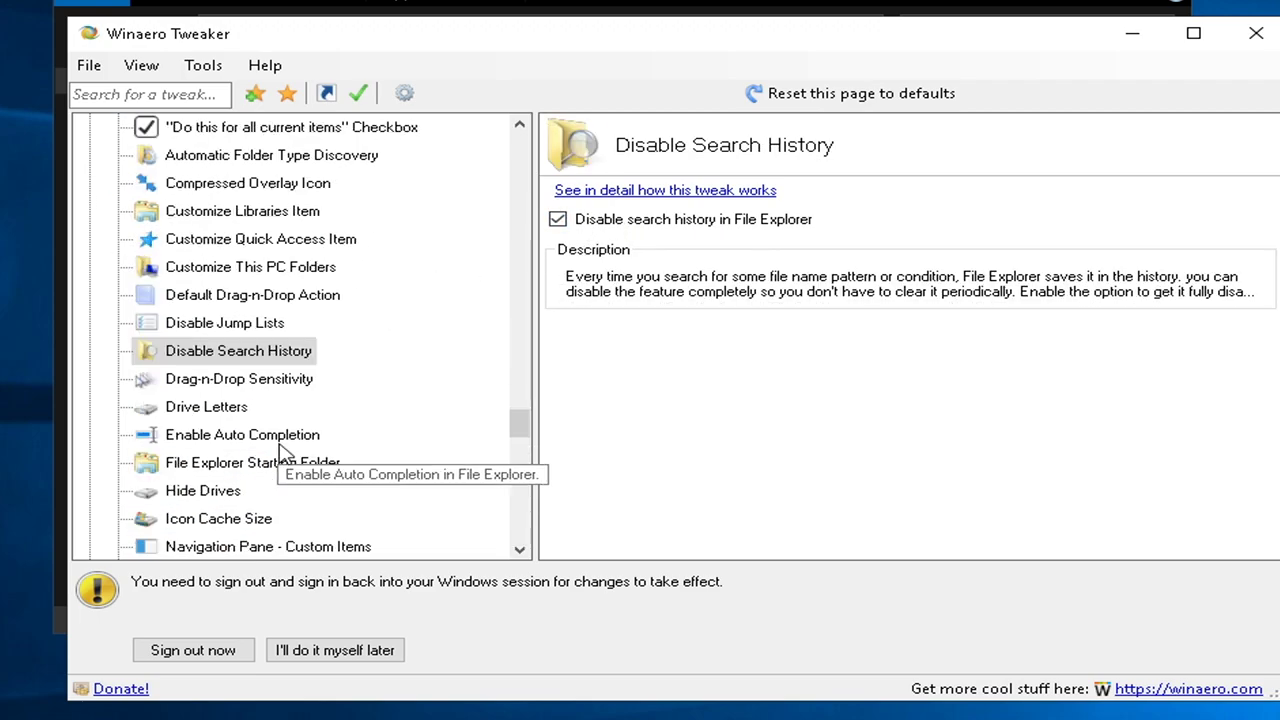
left_click(330, 462)
left_click(603, 226)
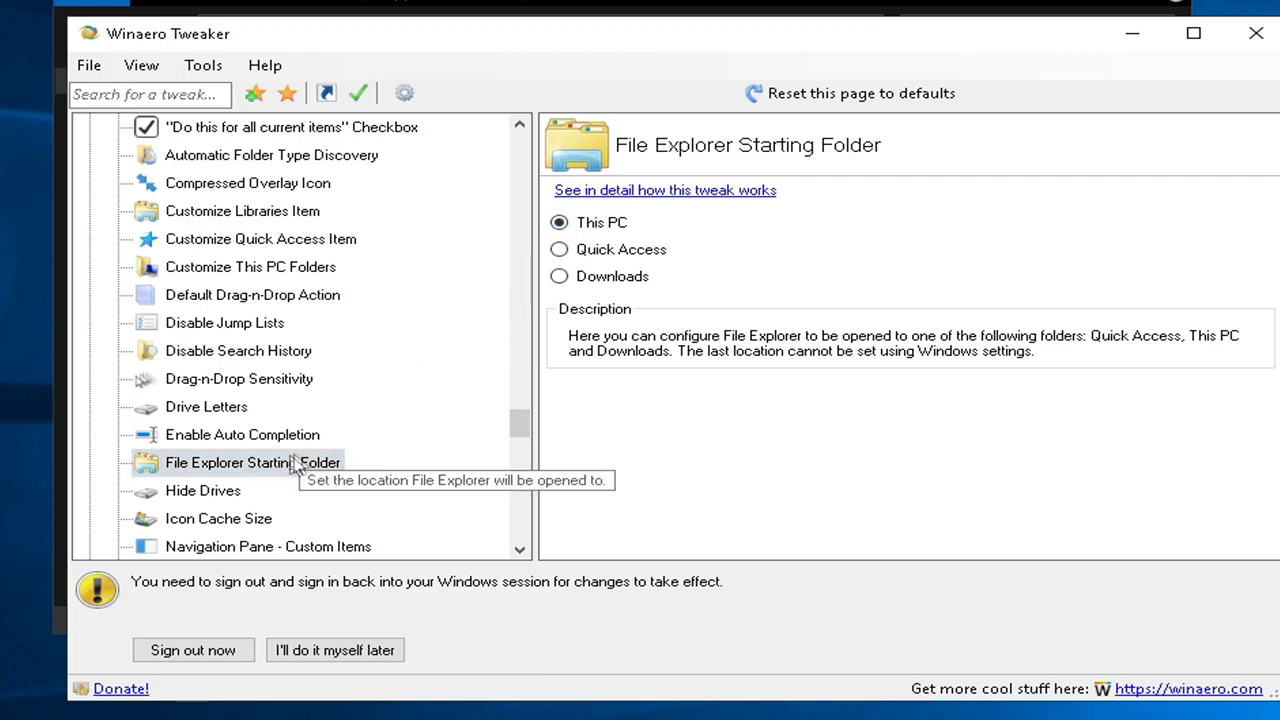
- Hide Quick access, OneDrive, Network and Removable Drives from the default navigation pane items, keeping only This PC
scroll(300, 470, "down", 1)
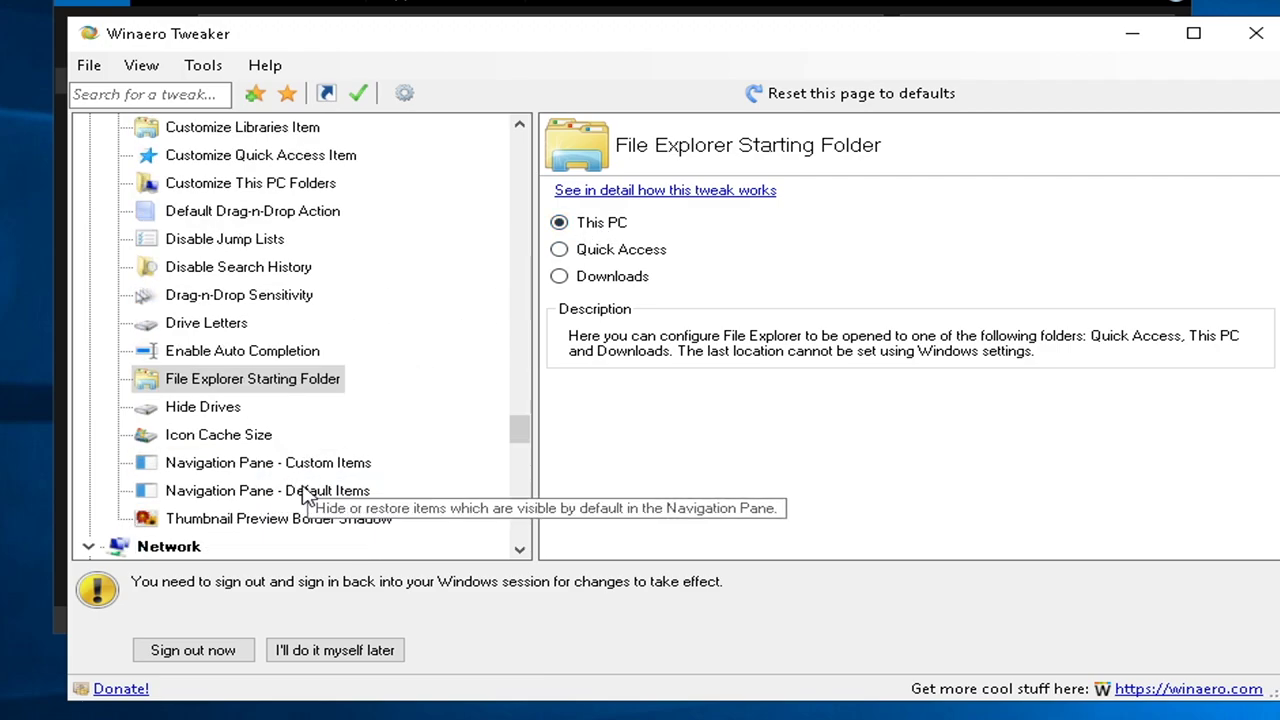
left_click(306, 491)
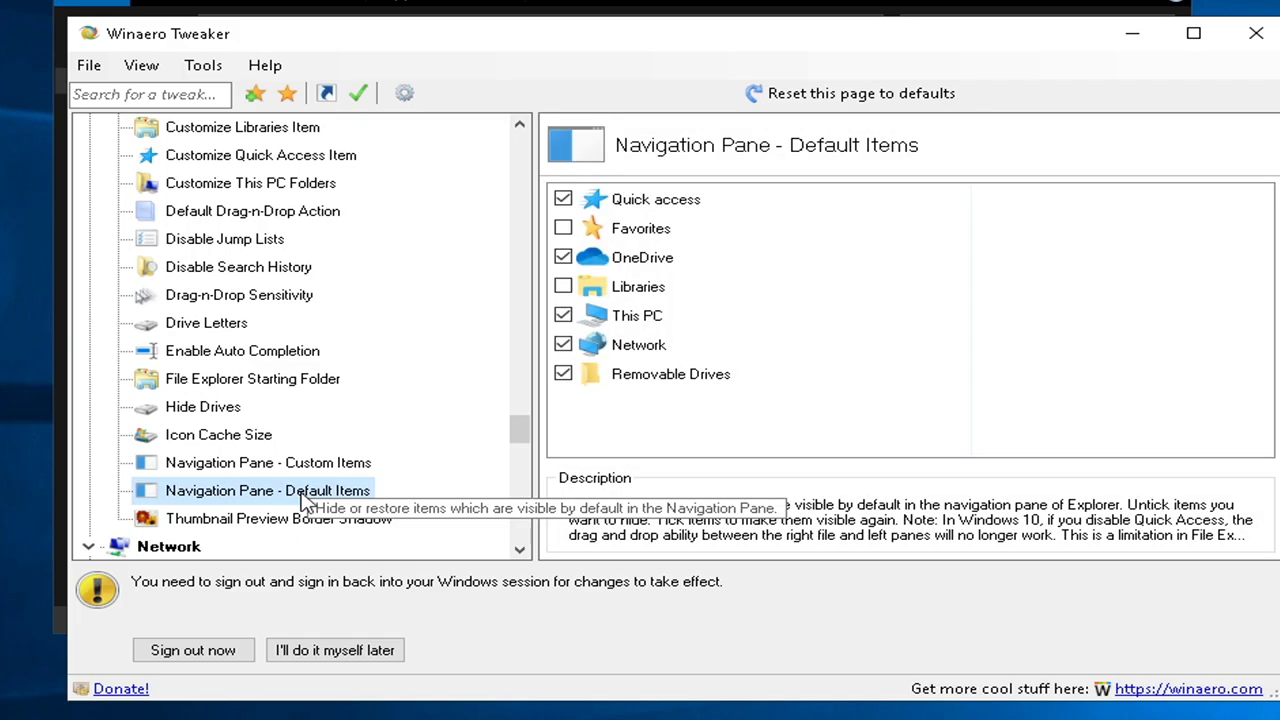
left_click(563, 374)
left_click(564, 345)
left_click(563, 200)
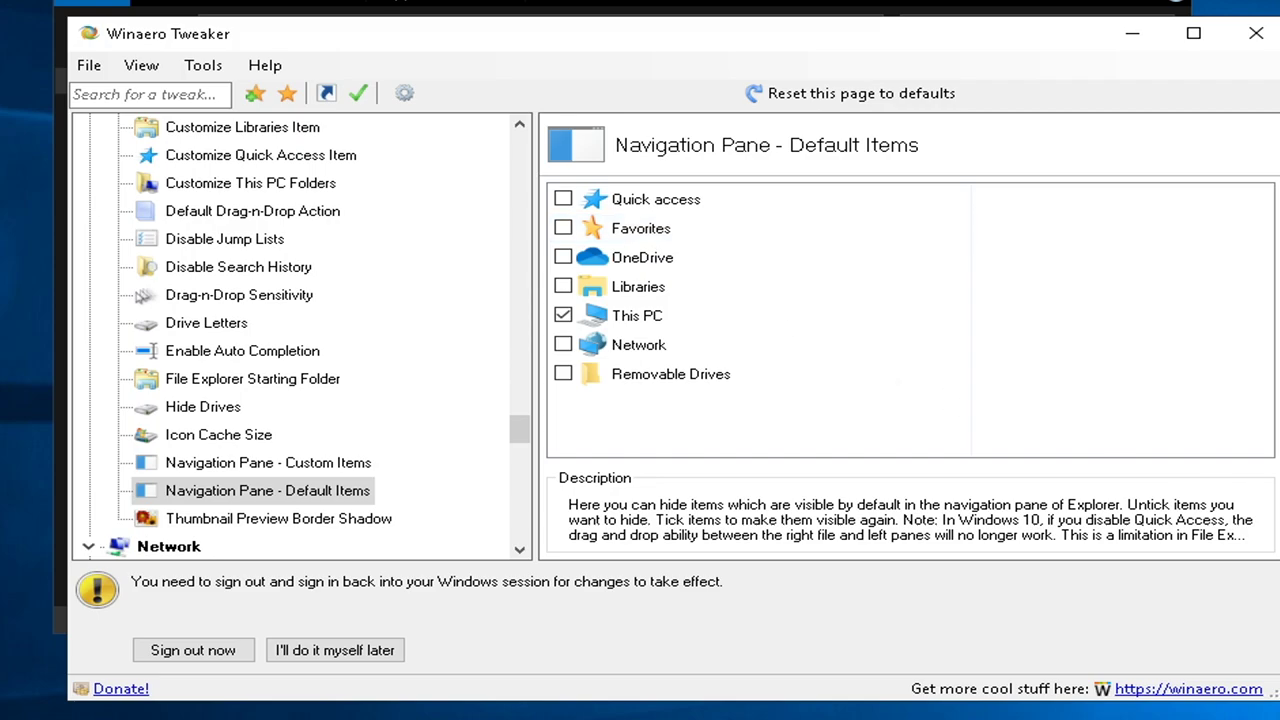
left_click(563, 374)
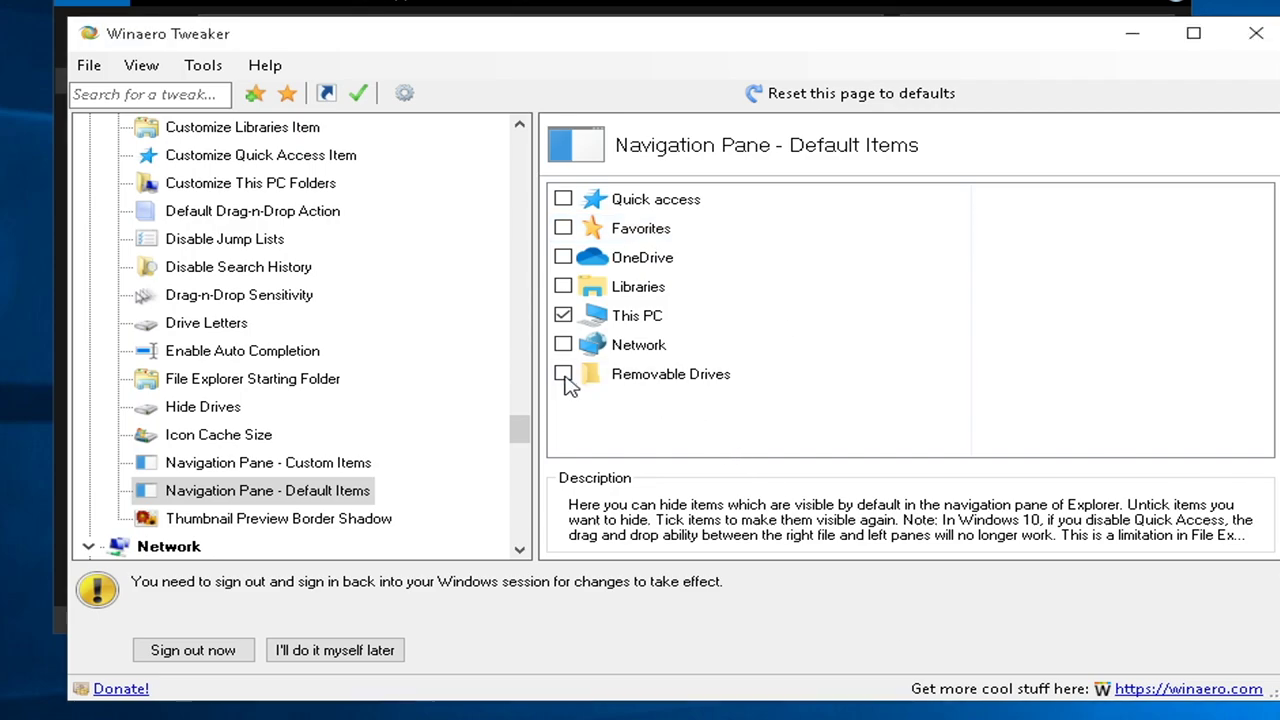
- Turn off administrative shares and disable UAC
scroll(340, 470, "down", 1)
left_click(234, 490)
scroll(271, 394, "down", 4)
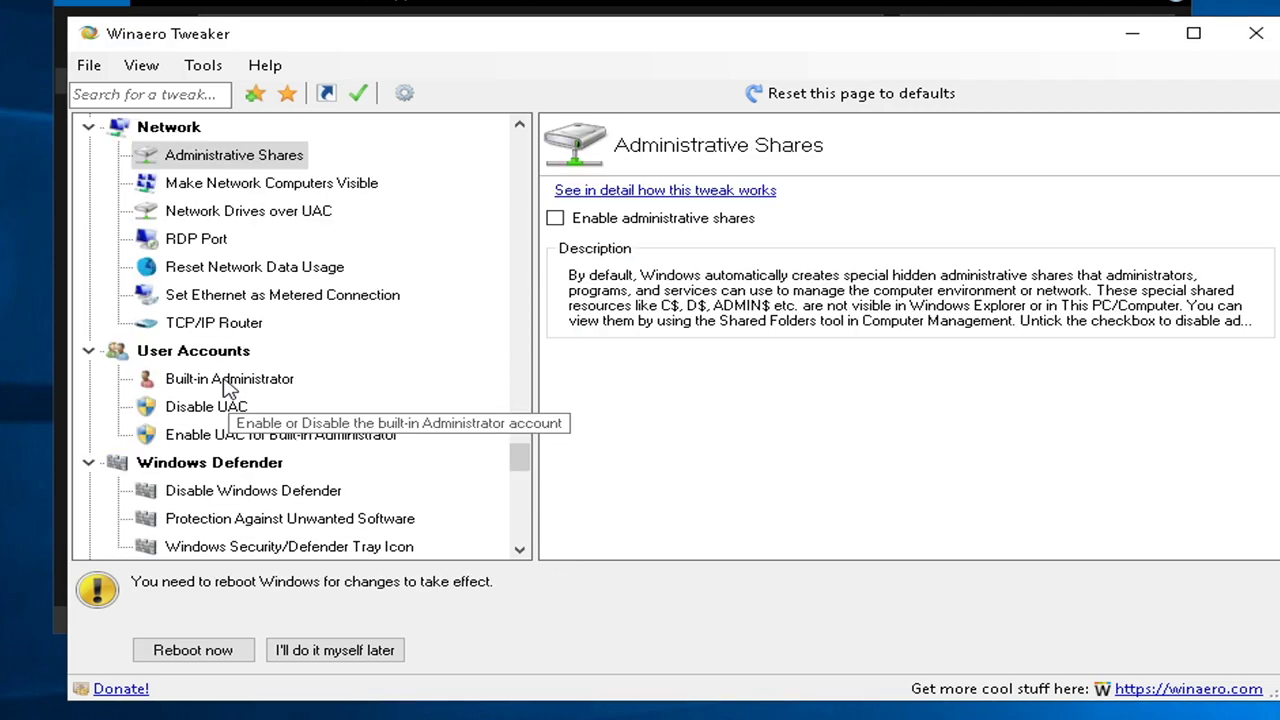
left_click(205, 406)
left_click(614, 252)
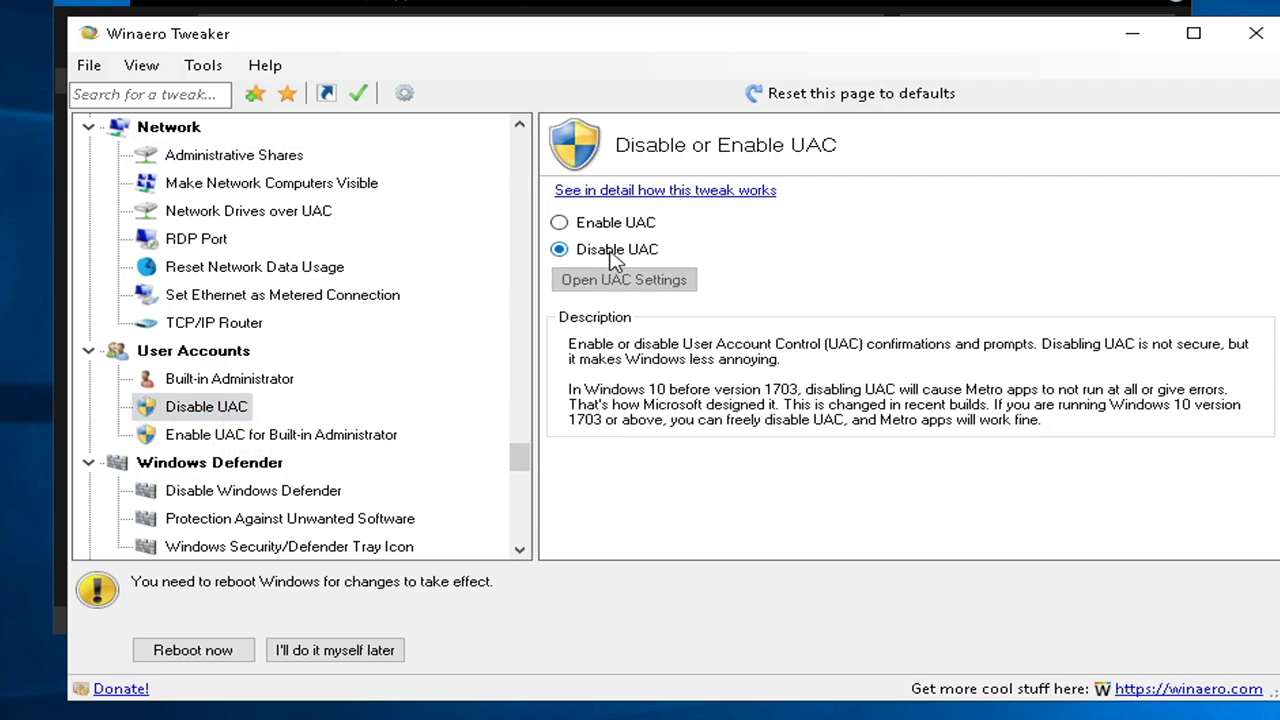
- Go through the Windows Defender tweaks and hide the Windows Security/Defender tray icon
left_click(304, 499)
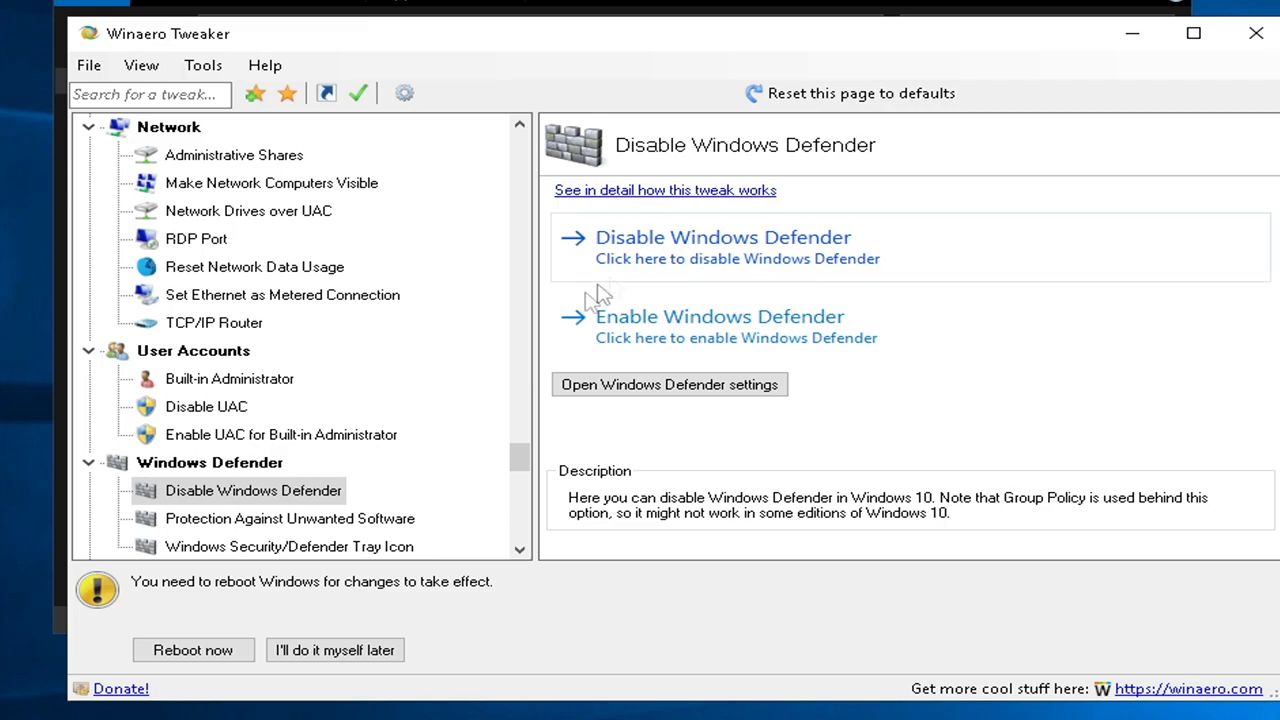
left_click(318, 522)
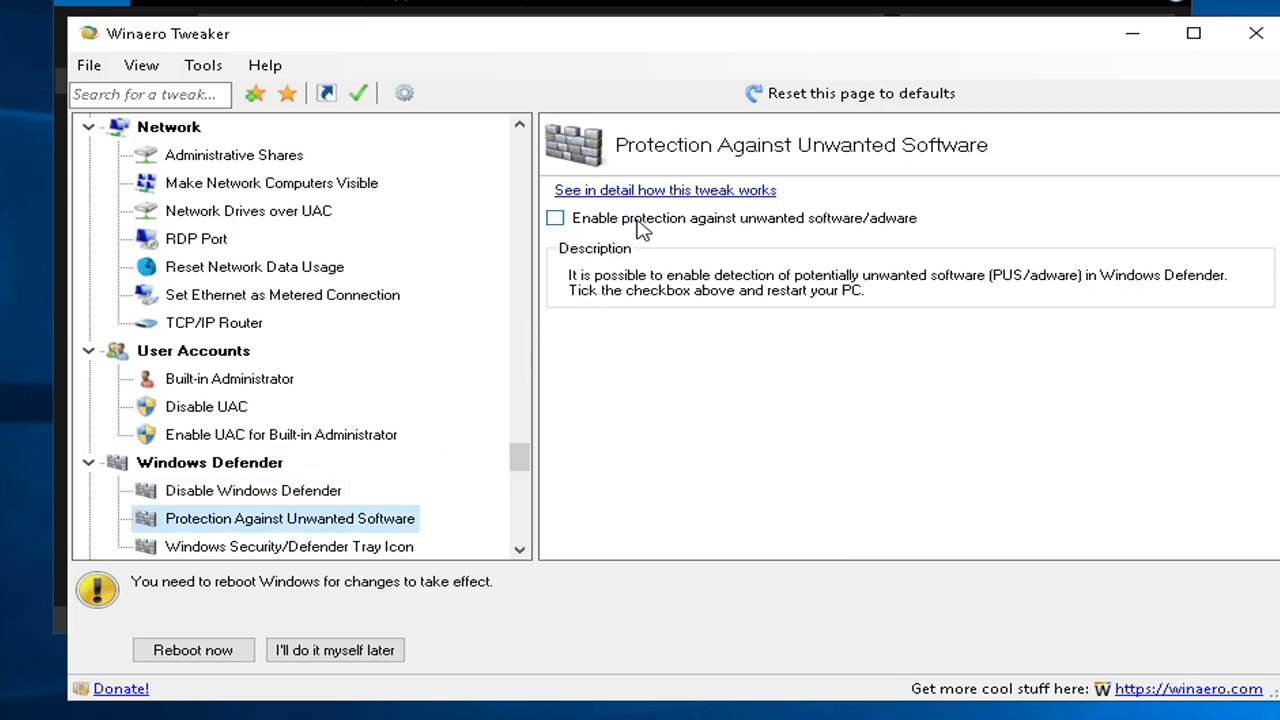
left_click(327, 546)
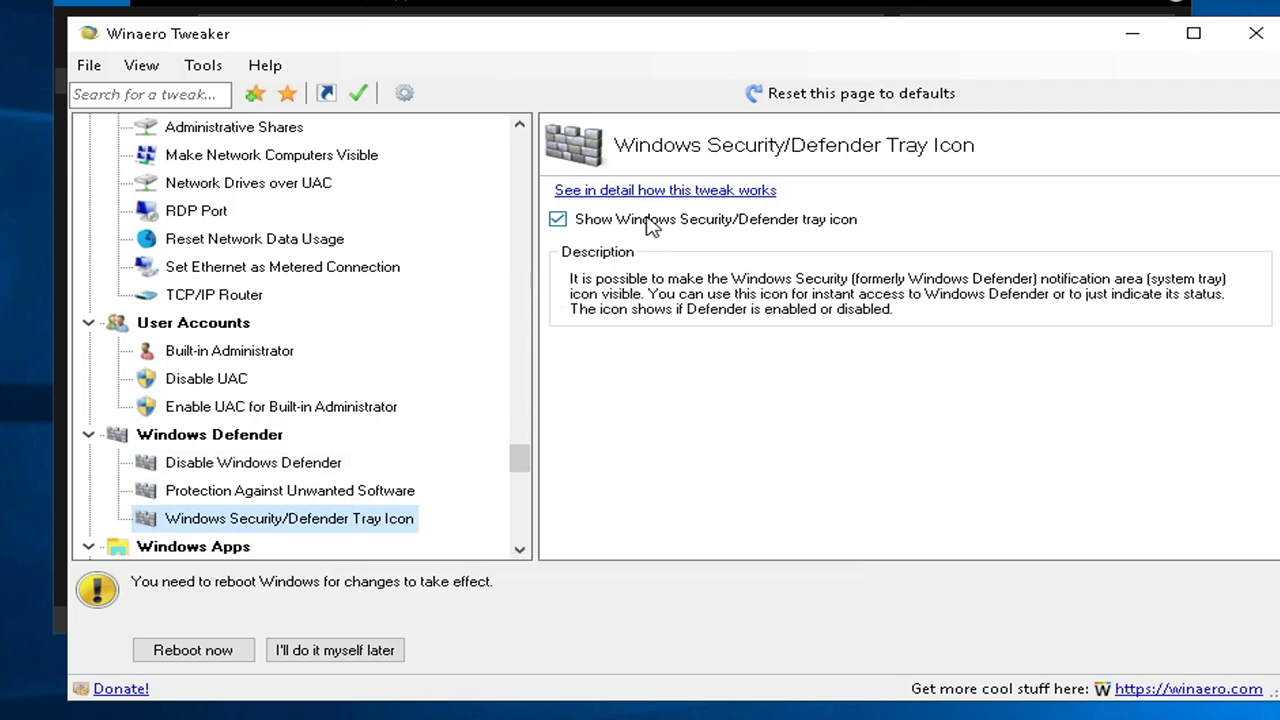
left_click(614, 219)
- Disable auto-update of Store apps, Cortana and the Windows Ink workspace
scroll(333, 455, "down", 4)
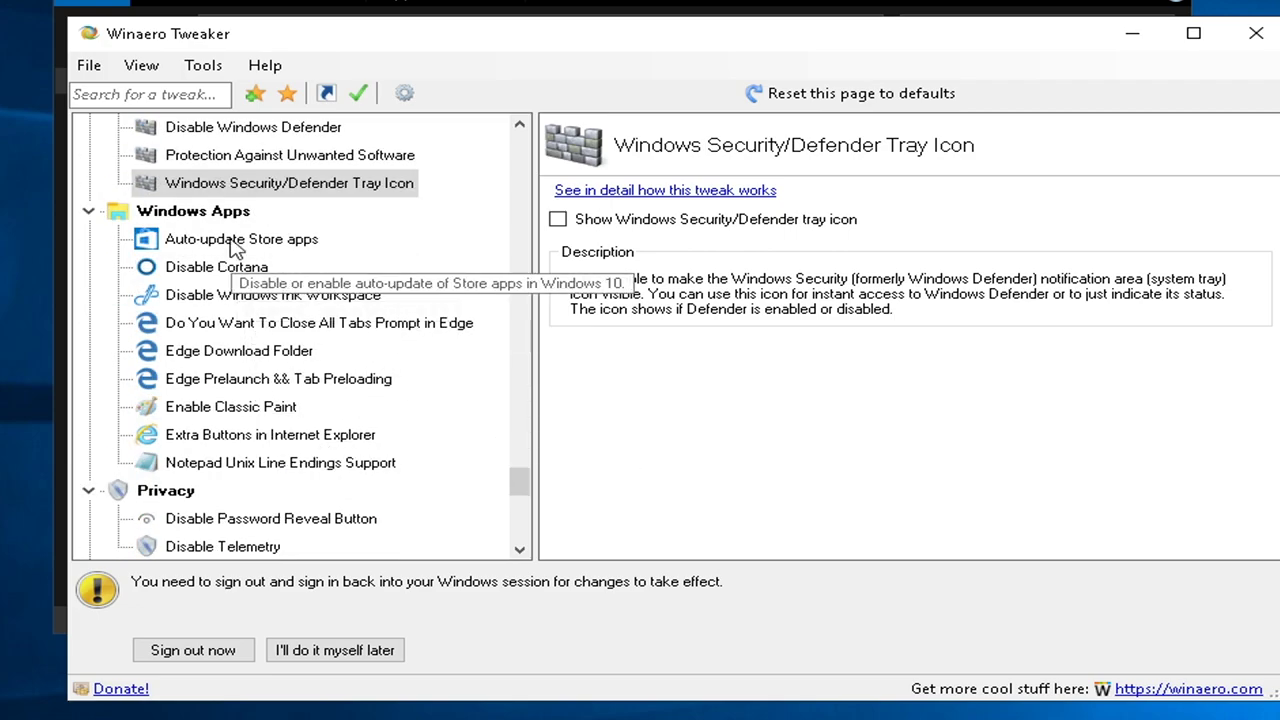
left_click(232, 241)
left_click(605, 218)
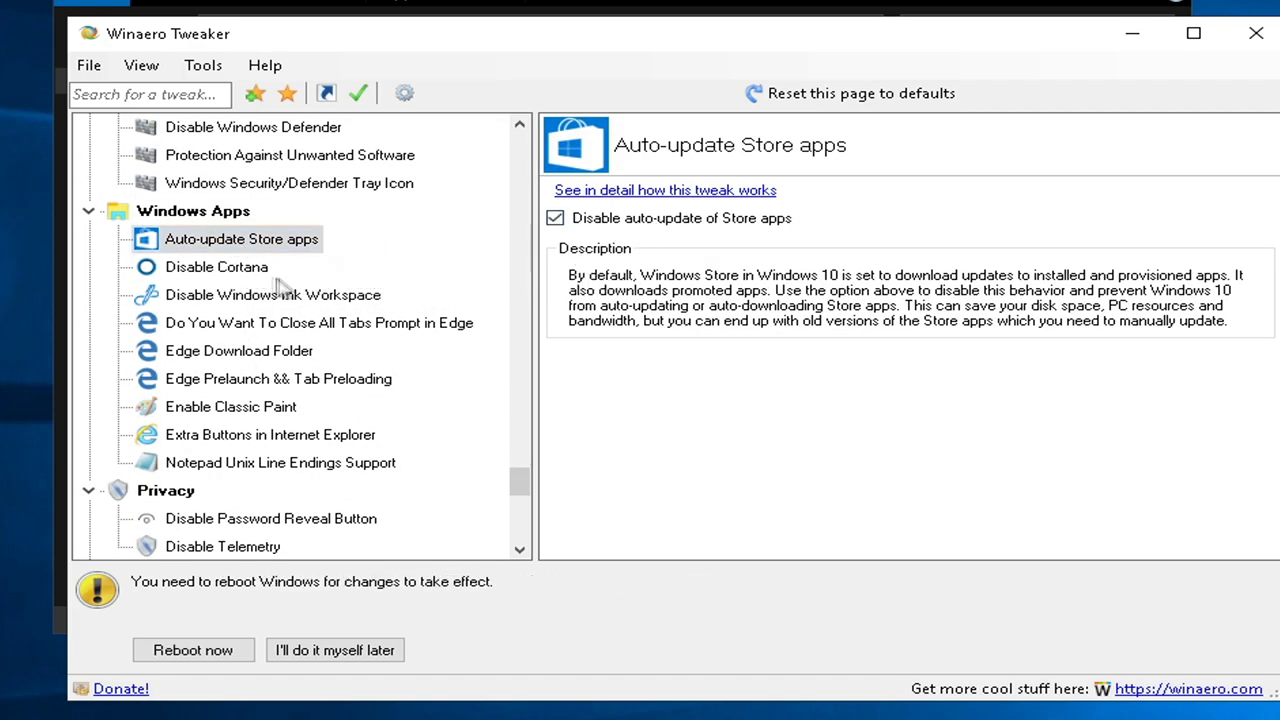
left_click(216, 267)
left_click(595, 220)
left_click(280, 295)
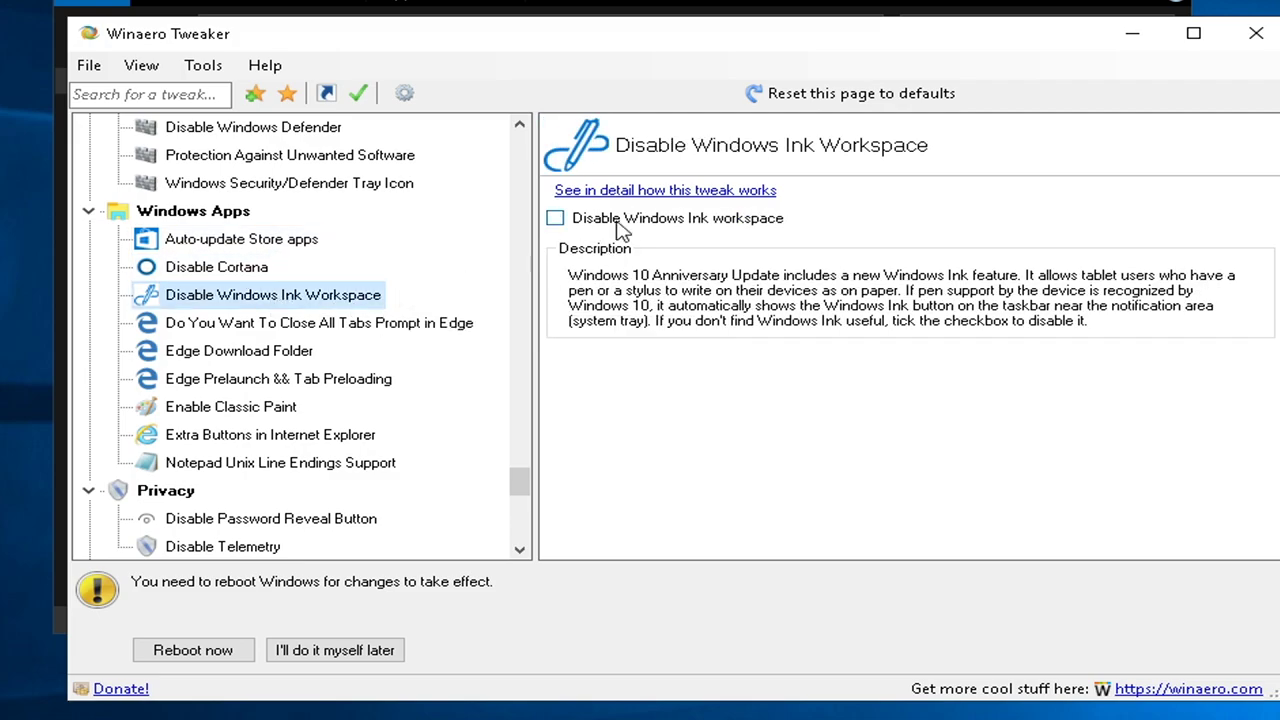
left_click(556, 218)
- Disable telemetry and data collection, and disable the " - Shortcut" text for new shortcuts
left_click(223, 546)
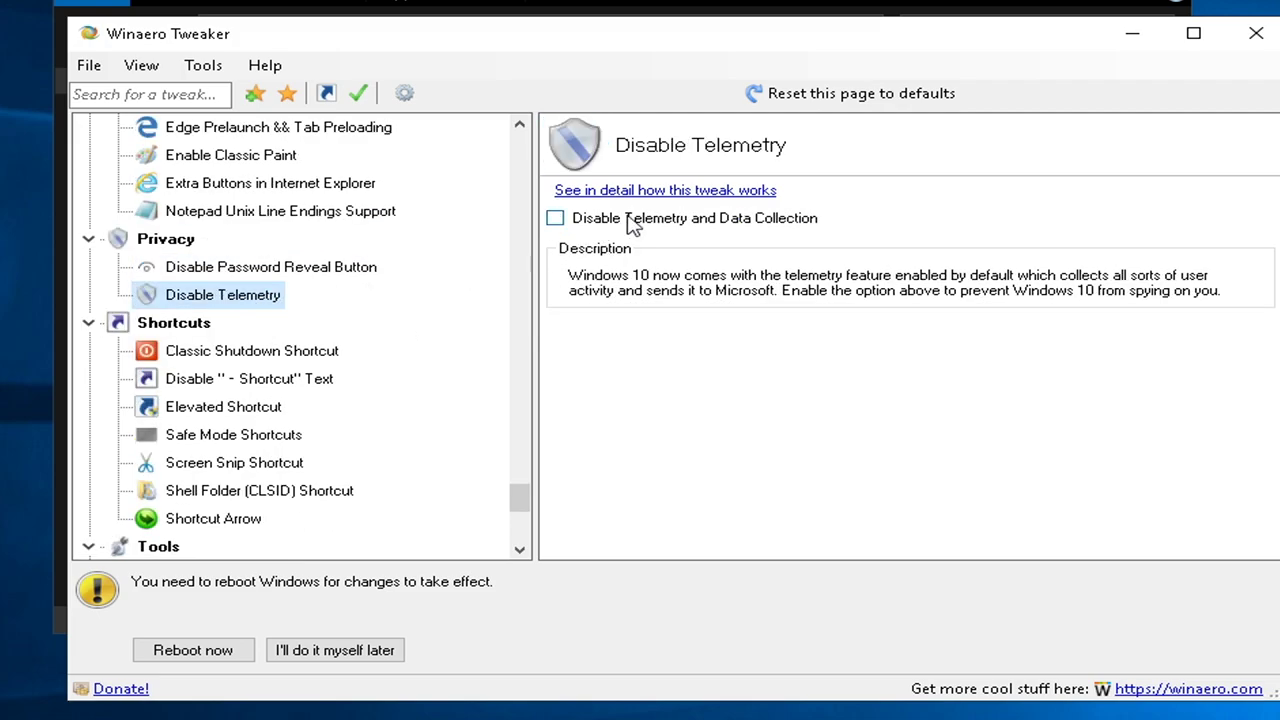
left_click(632, 224)
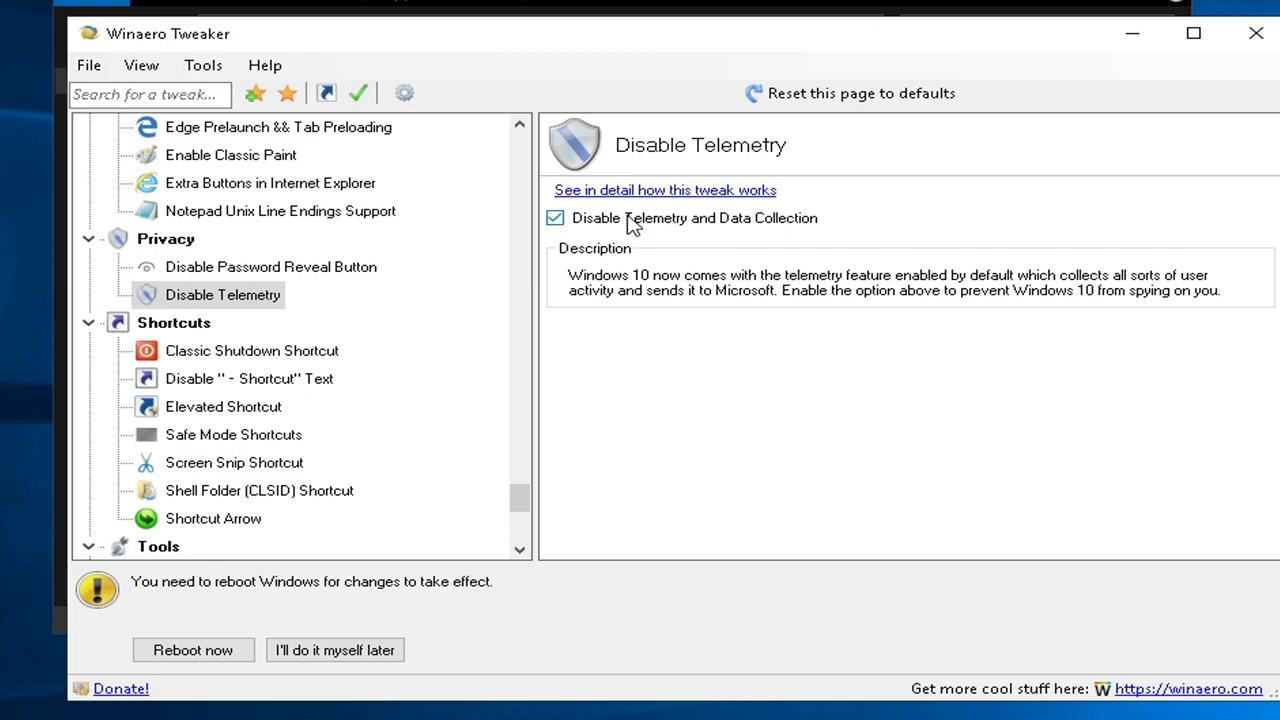
scroll(300, 300, "down", 1)
left_click(229, 294)
left_click(606, 220)
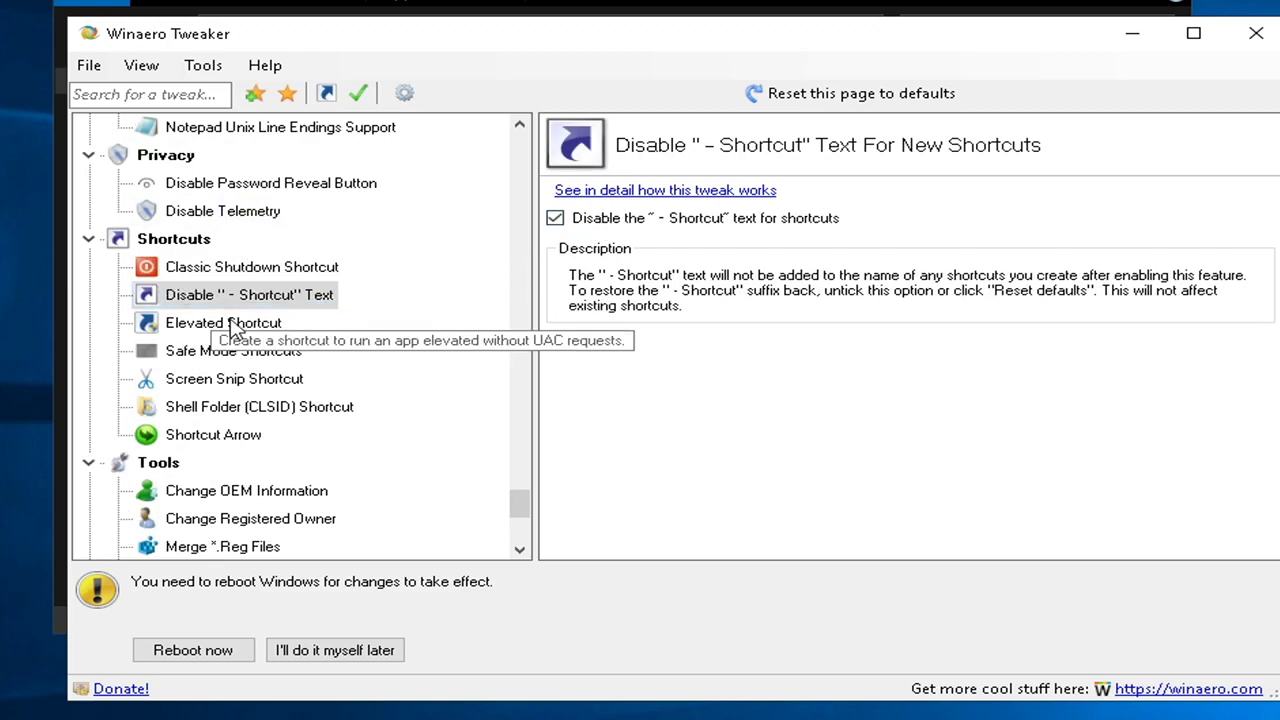
- Activate Windows Photo Viewer and set it as the default photo viewer in Settings
scroll(250, 350, "down", 4)
left_click(257, 378)
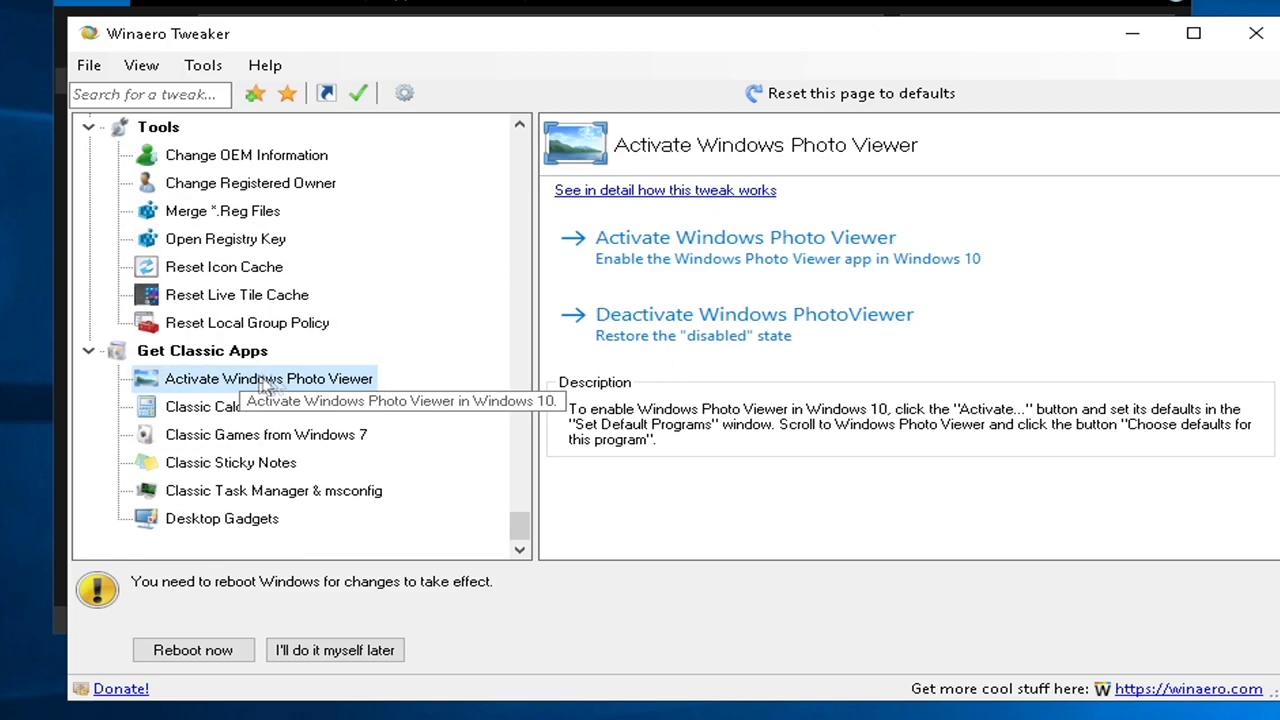
left_click(733, 256)
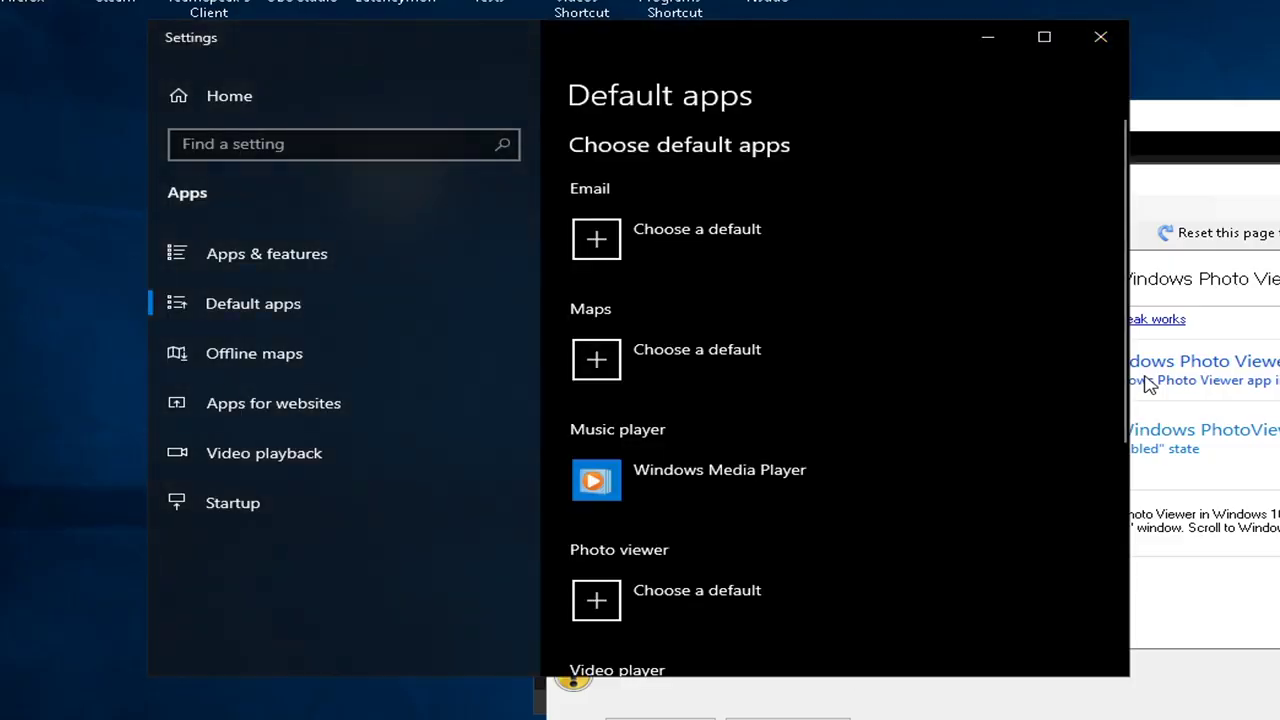
left_click(711, 601)
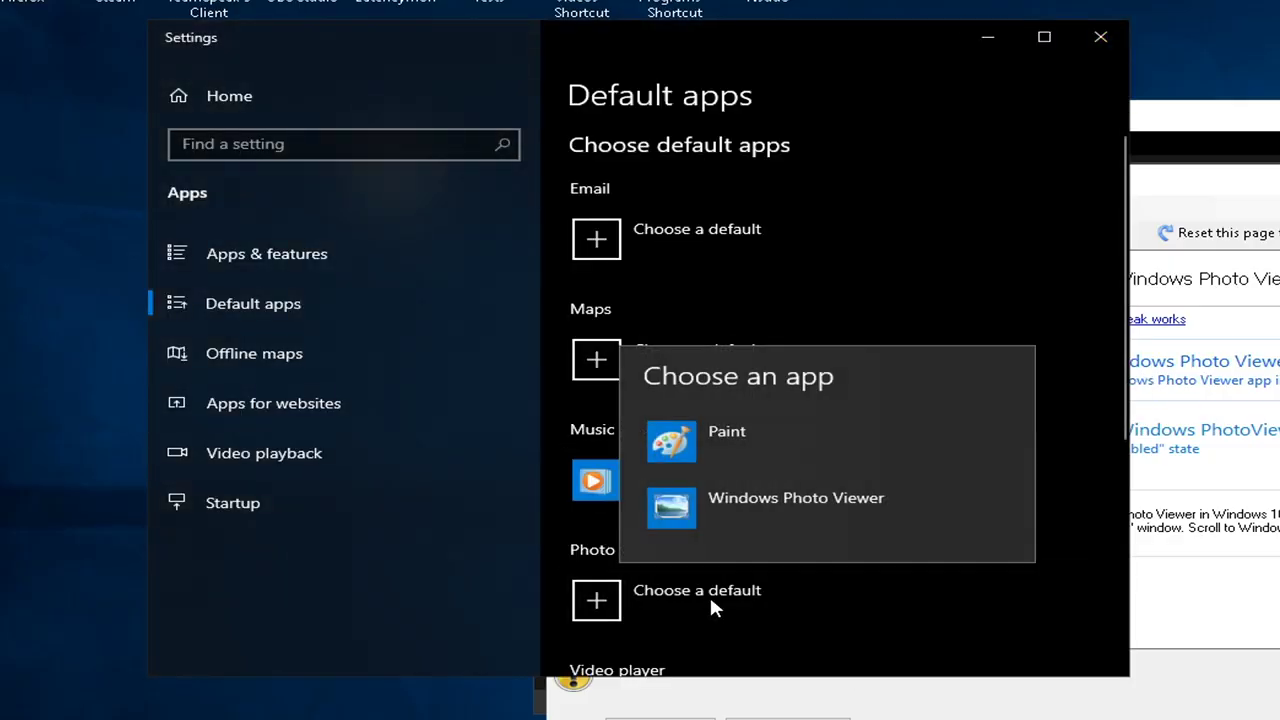
left_click(738, 510)
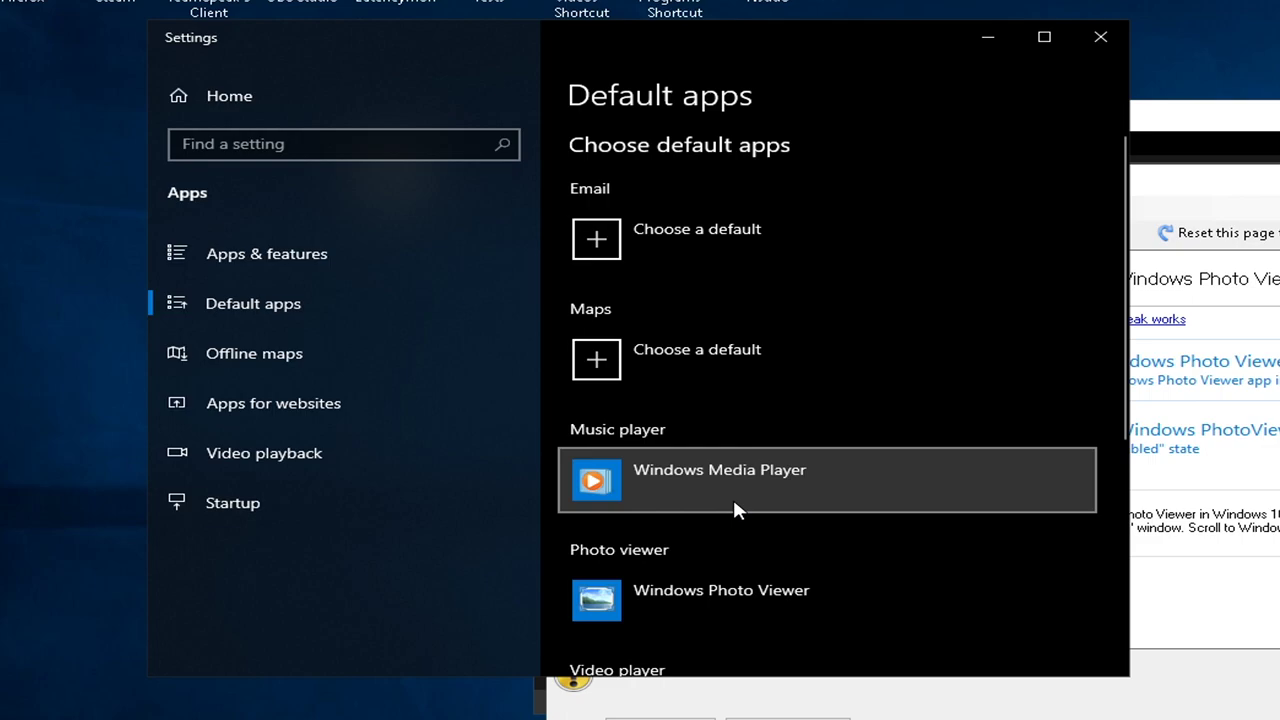
scroll(734, 505, "down", 3)
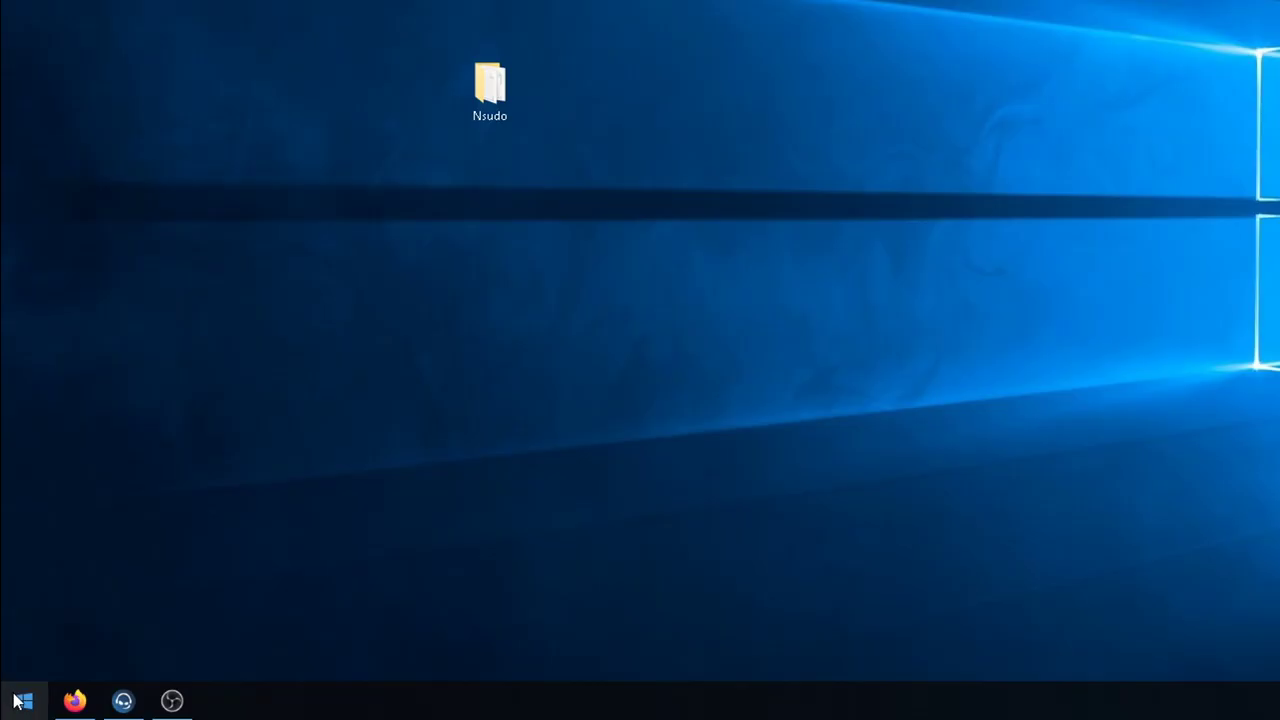
- Search for "turn windows features", open Windows Features, and clear Internet Explorer 11, accepting the confirmation
left_click(22, 700)
type("tu")
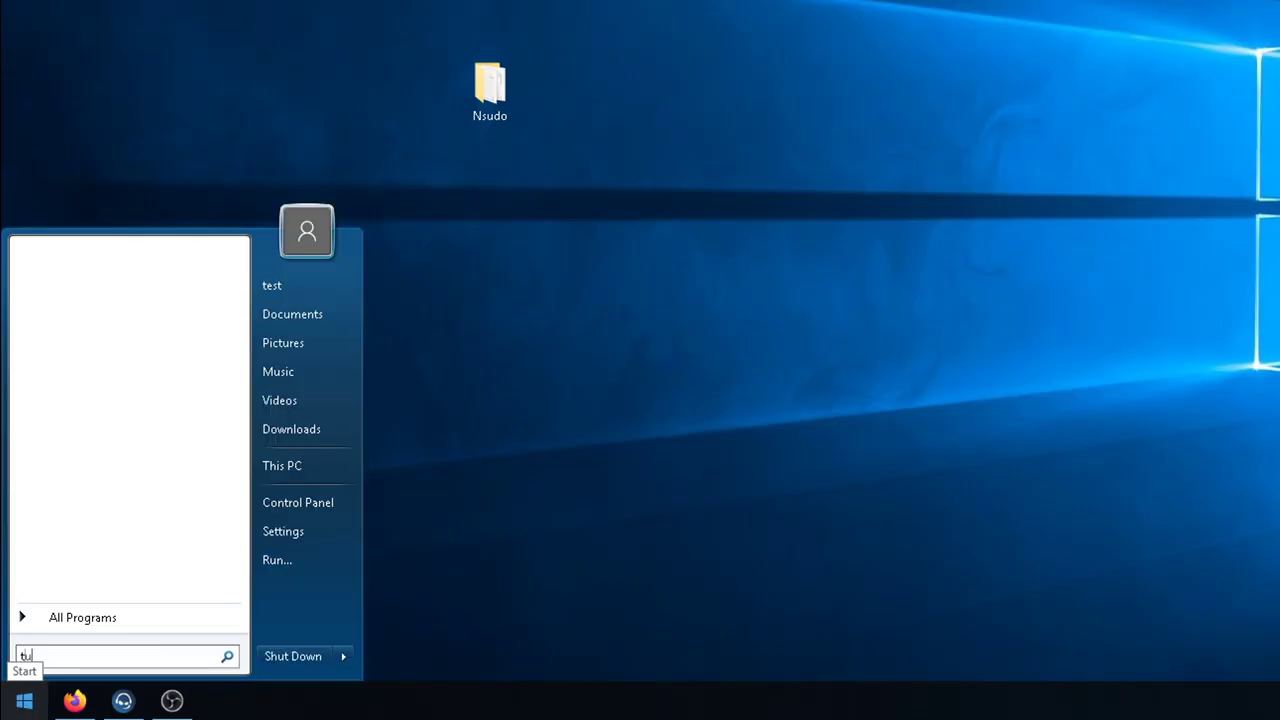
type("rn windows features")
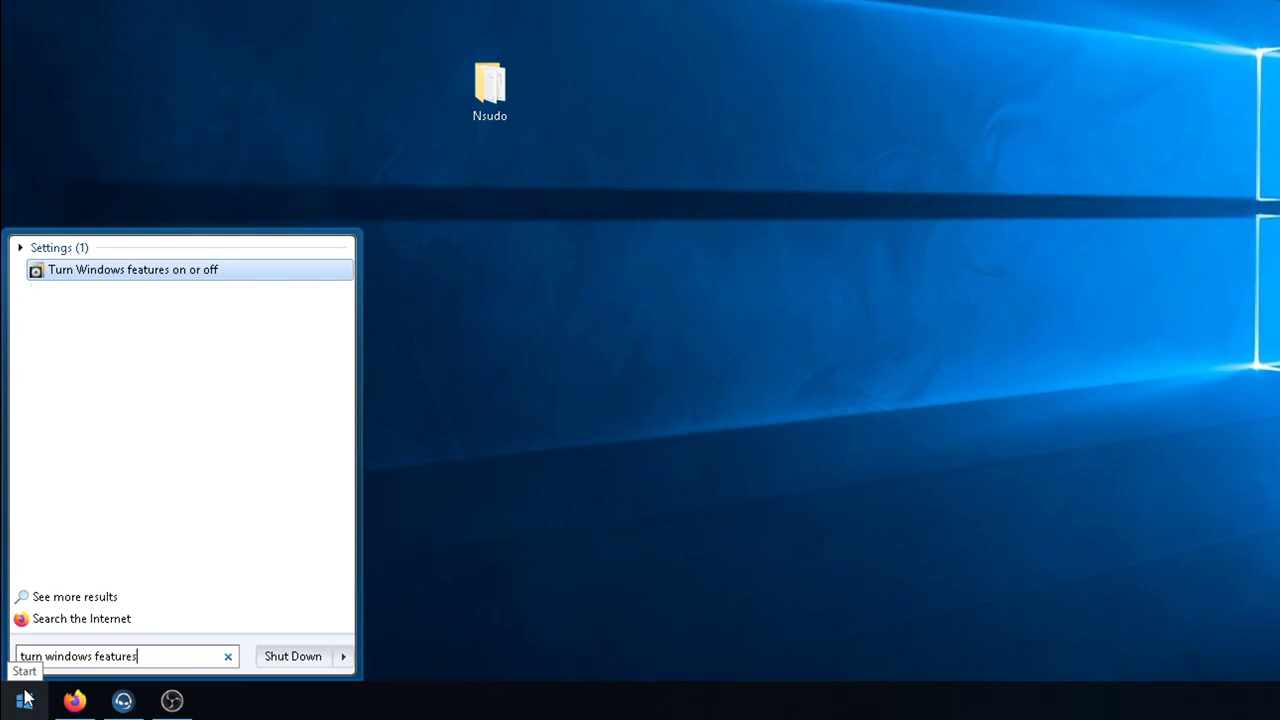
left_click(130, 266)
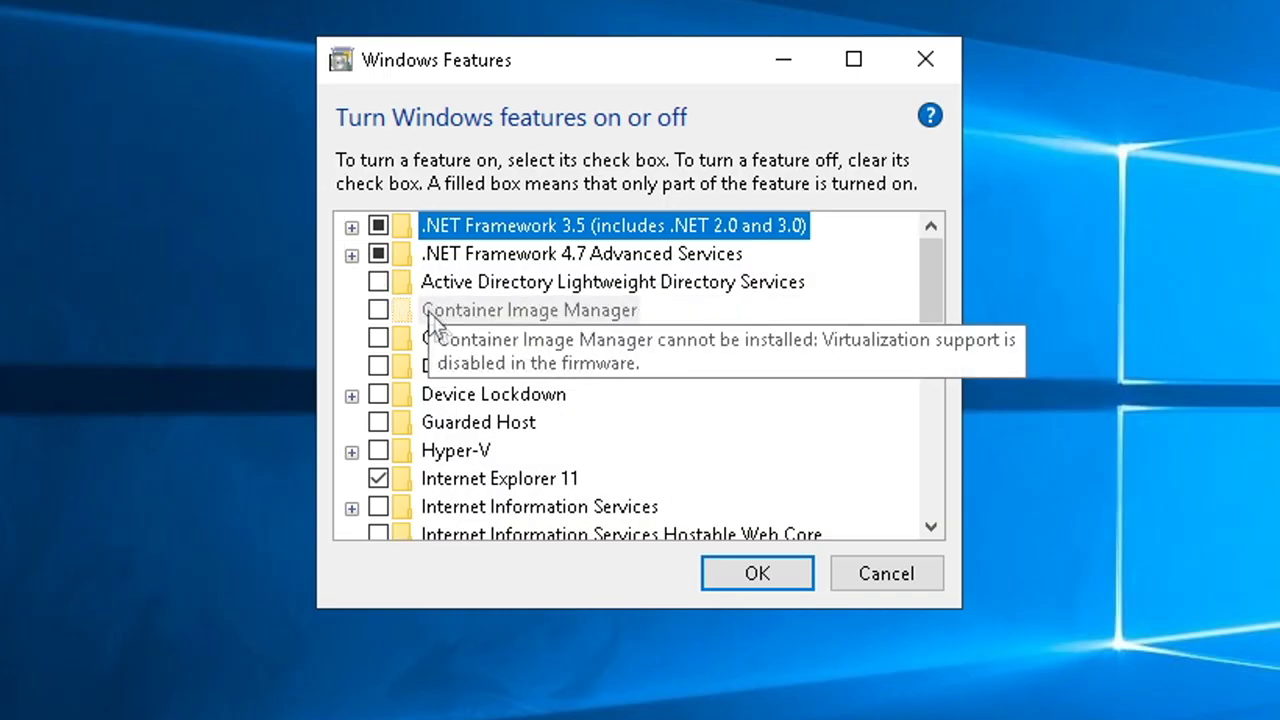
left_click_drag(929, 291, 934, 345)
left_click(381, 289)
left_click(749, 421)
- Enable DirectPlay under Legacy Components and clear Media Features, including Windows Media Player
left_click(351, 367)
left_click(378, 366)
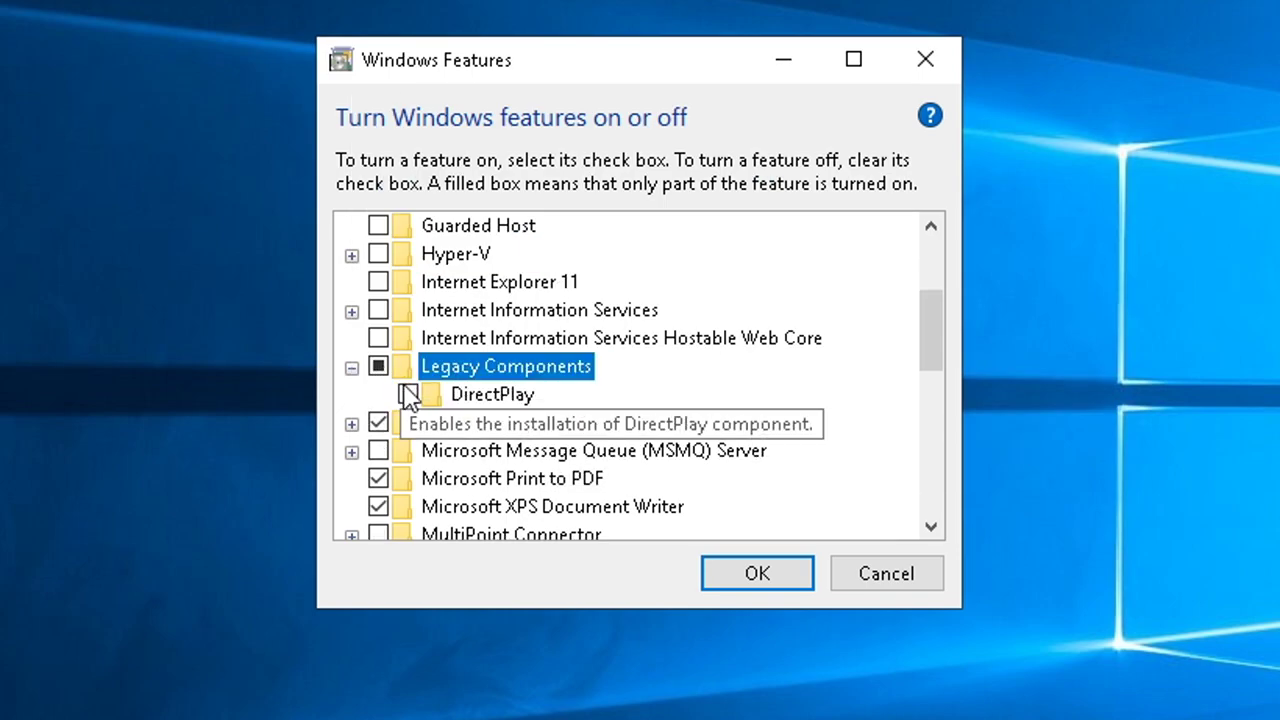
left_click(408, 394)
left_click(352, 424)
left_click(379, 423)
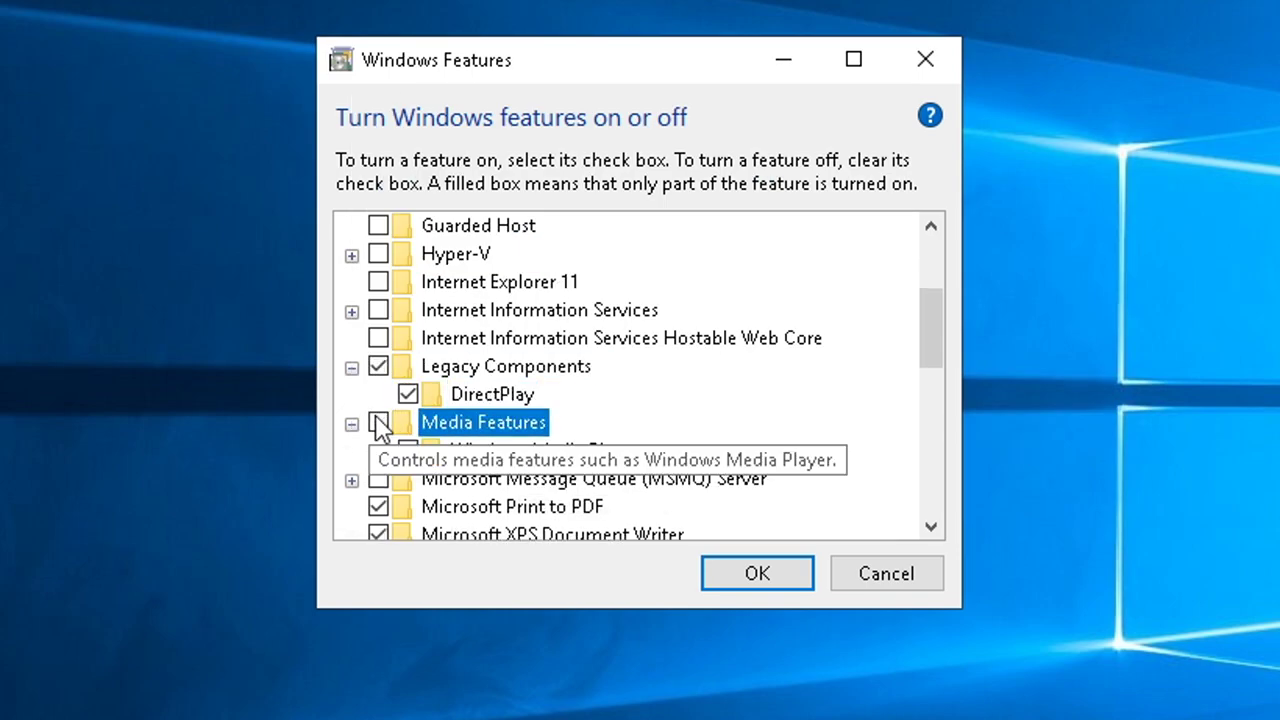
- Clear the Microsoft Print to PDF and Microsoft XPS Document Writer features
left_click_drag(918, 351, 917, 371)
left_click(378, 338)
left_click(378, 366)
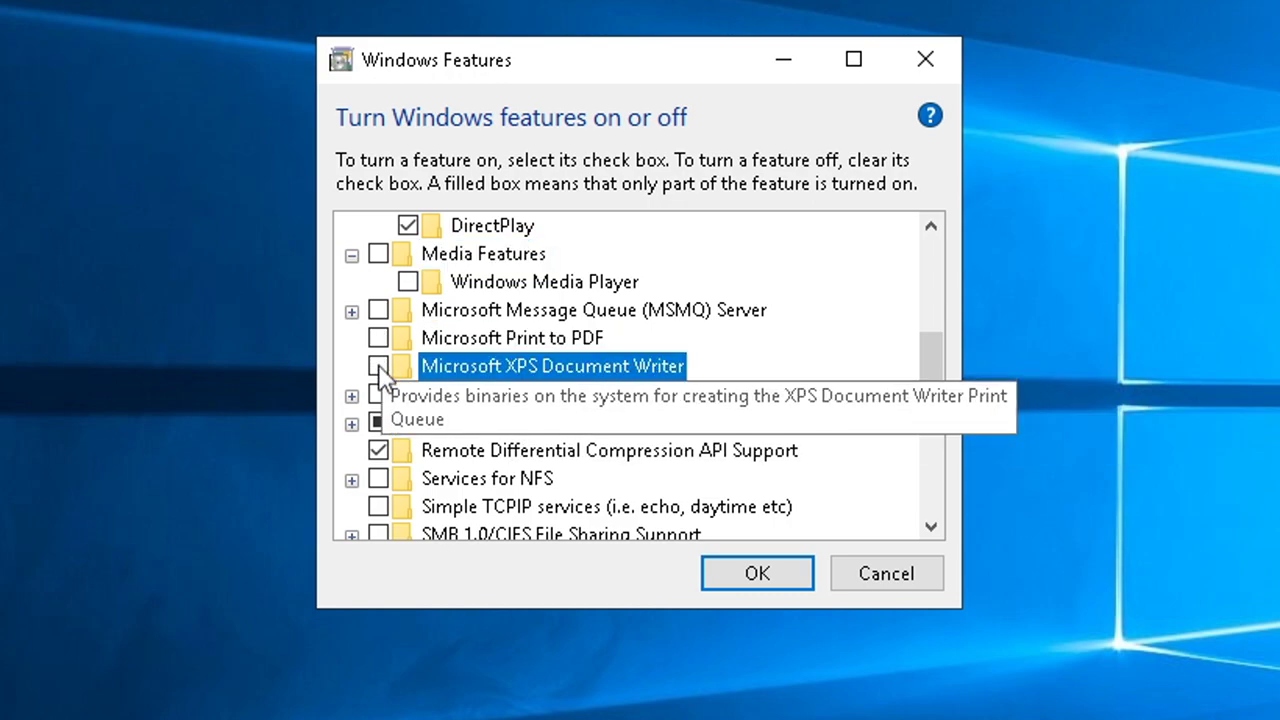
- Clear Remote Differential Compression API Support and the other unneeded features still enabled, and apply the feature changes
left_click(378, 422)
left_click(757, 450)
left_click(378, 450)
left_click_drag(941, 383, 961, 293)
left_click(379, 281)
left_click(379, 478)
left_click(378, 503)
left_click(774, 588)
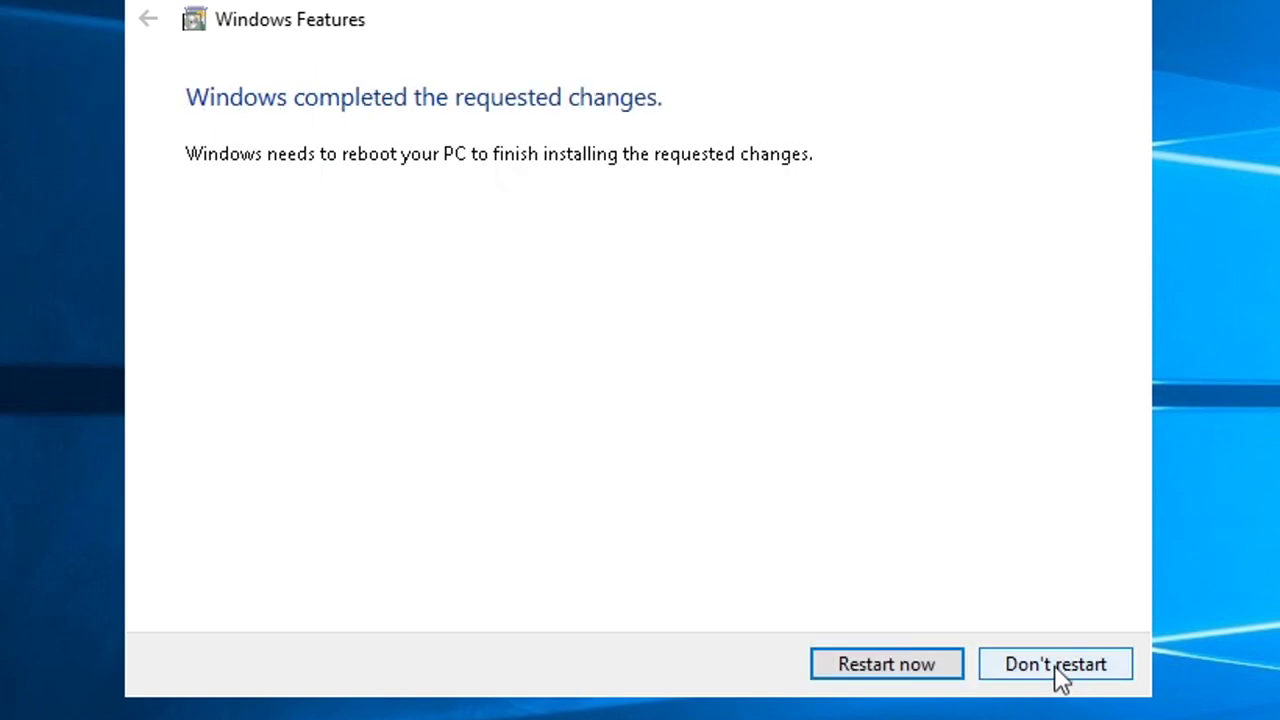
- Decline the restart after the feature changes and launch NSudo as administrator from the Nsudo folder on the desktop
left_click(1058, 672)
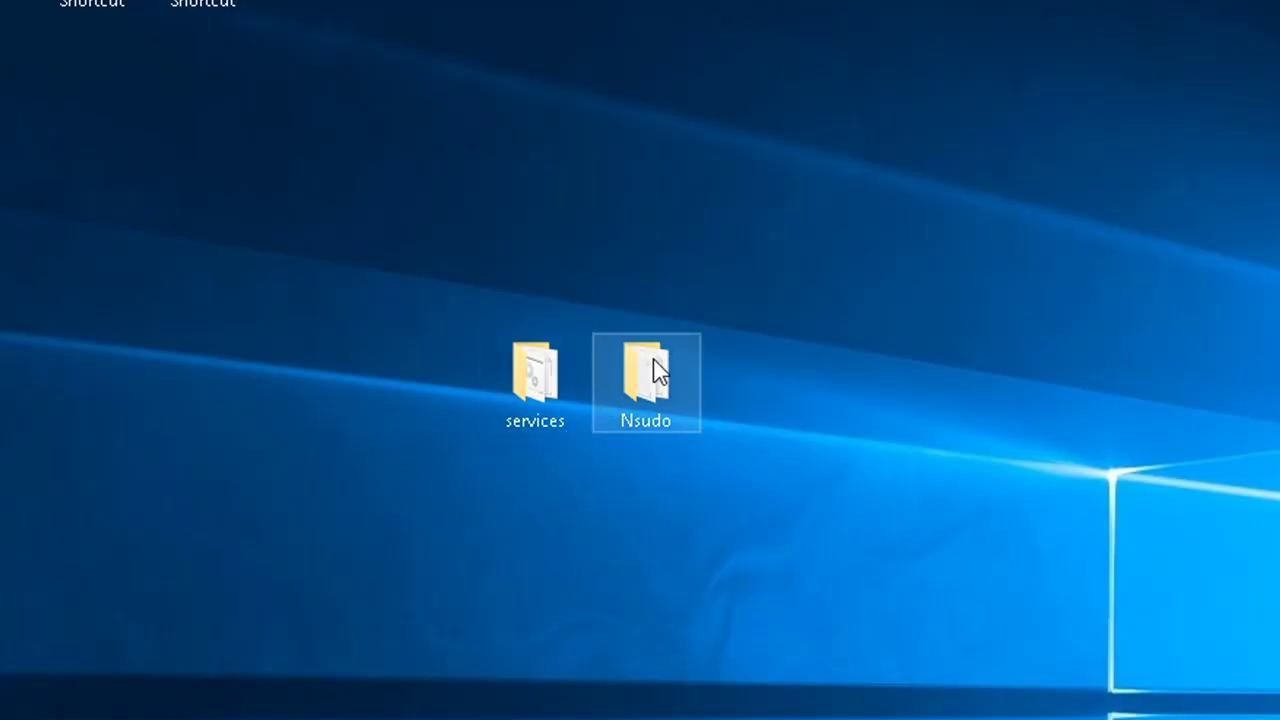
double_click(658, 370)
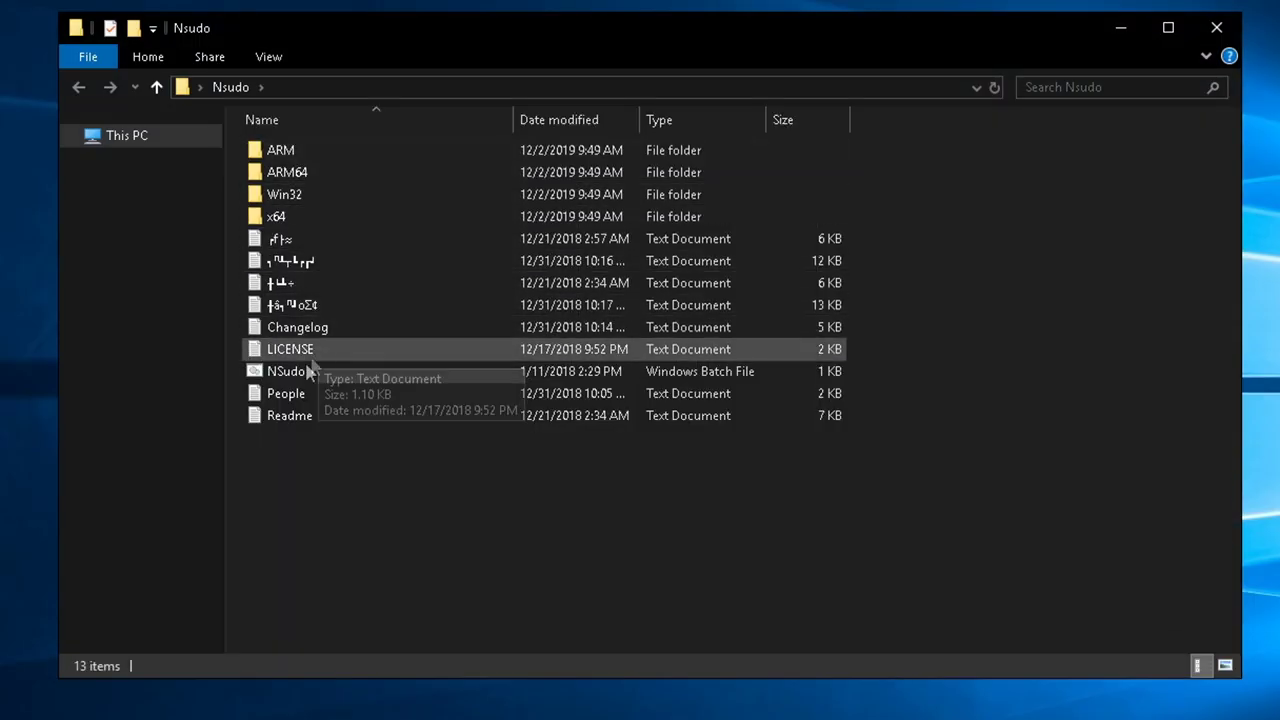
right_click(289, 377)
left_click(300, 464)
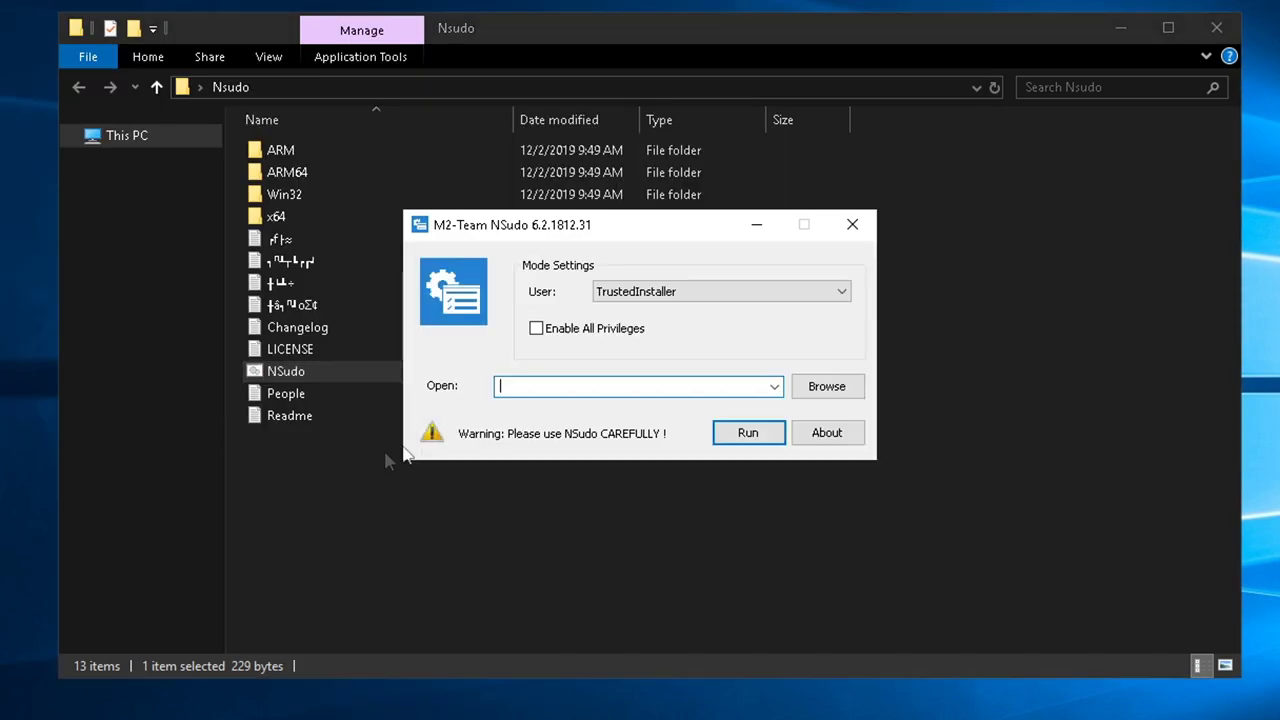
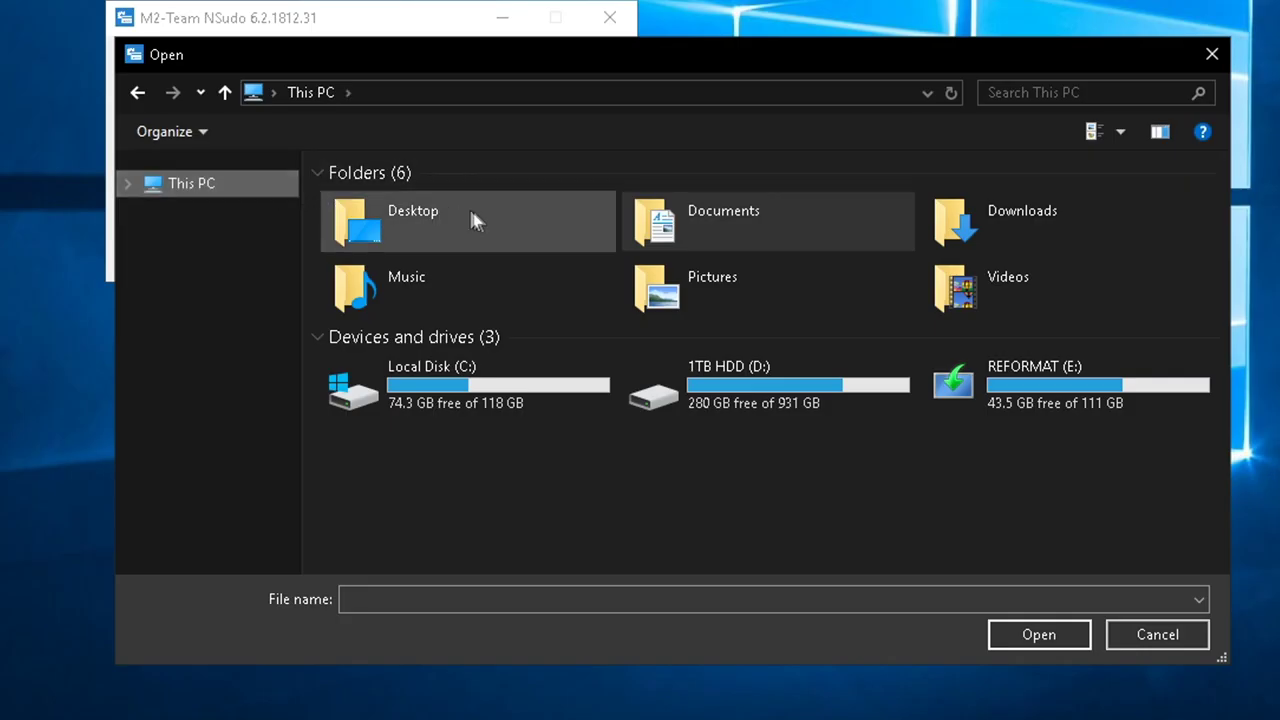
- Run the Disable Services batch file from the desktop services folder through NSudo as TrustedInstaller with all privileges, letting the script finish
double_click(471, 214)
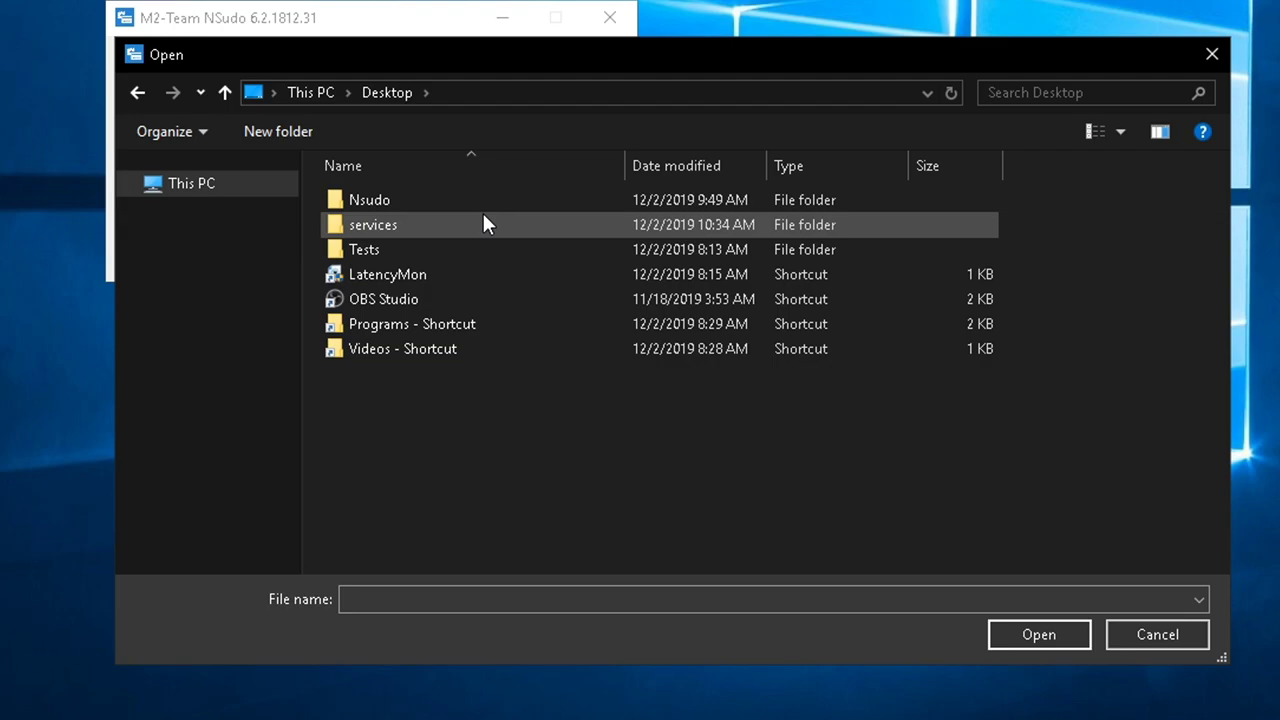
double_click(483, 223)
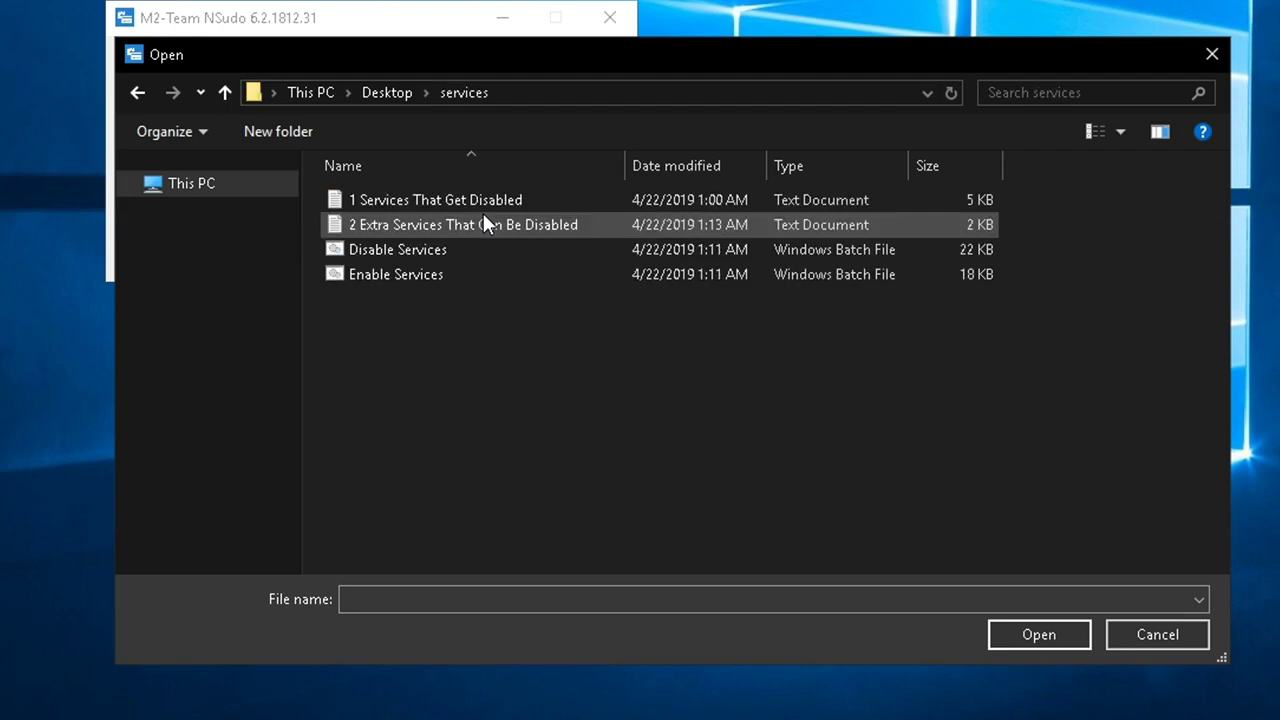
double_click(401, 250)
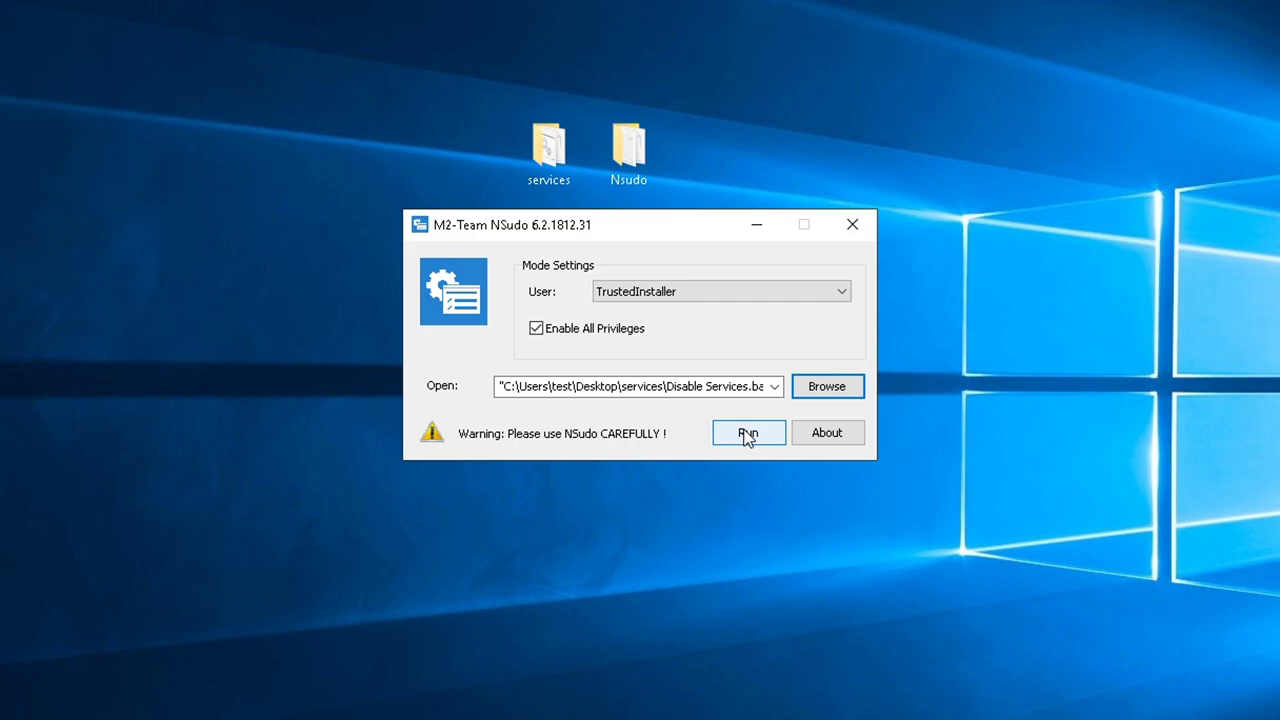
left_click(745, 435)
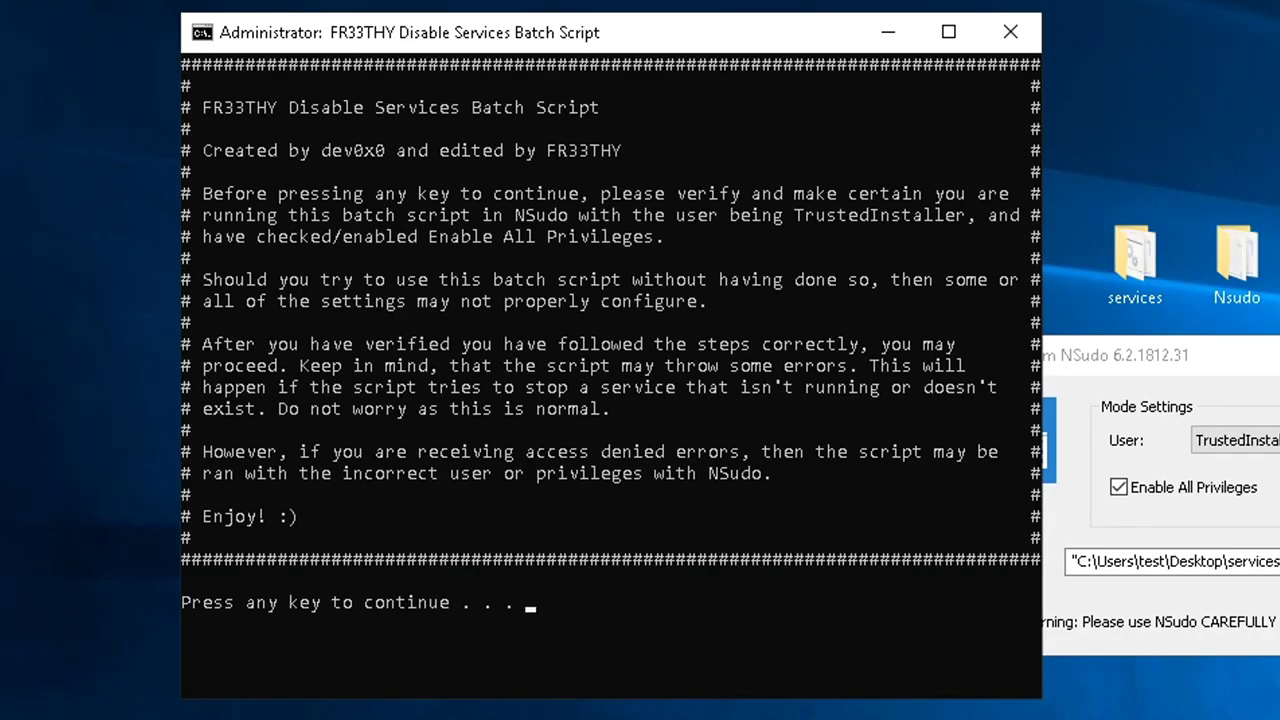
left_click(616, 601)
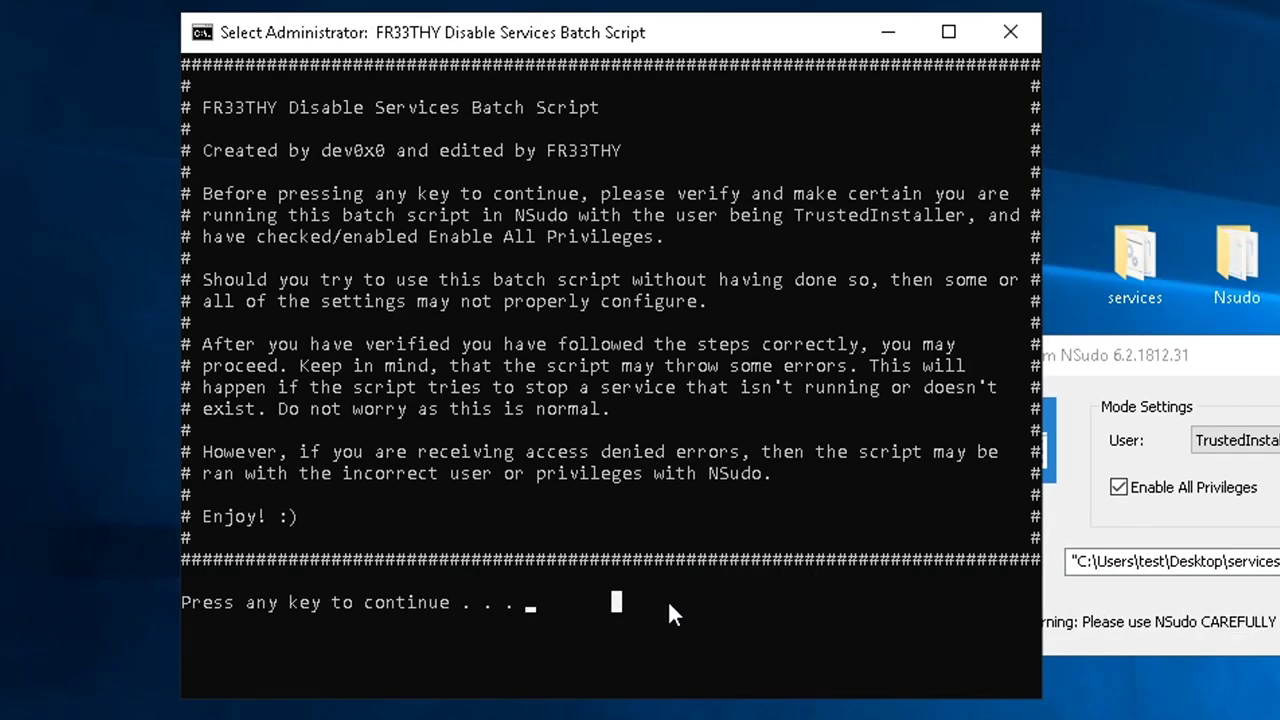
key("Return")
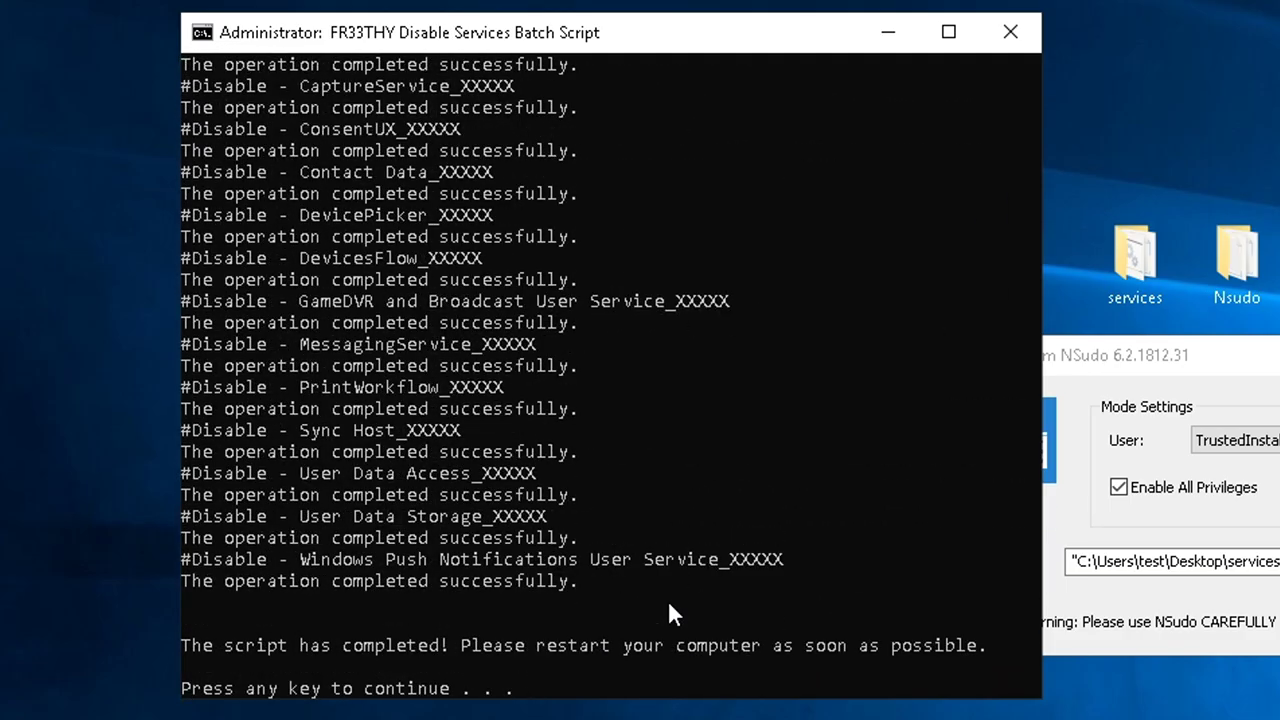
key("Return")
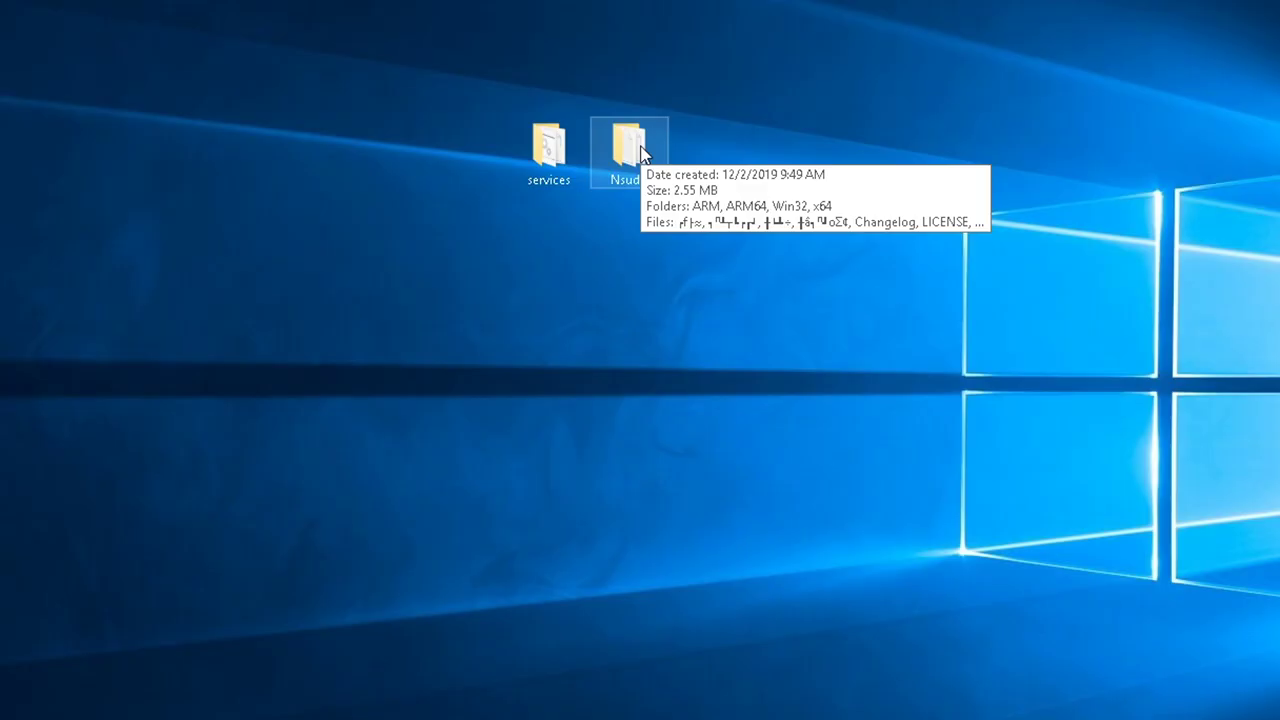
- Launch NSudo again as administrator from the Nsudo folder and close the folder window
double_click(632, 148)
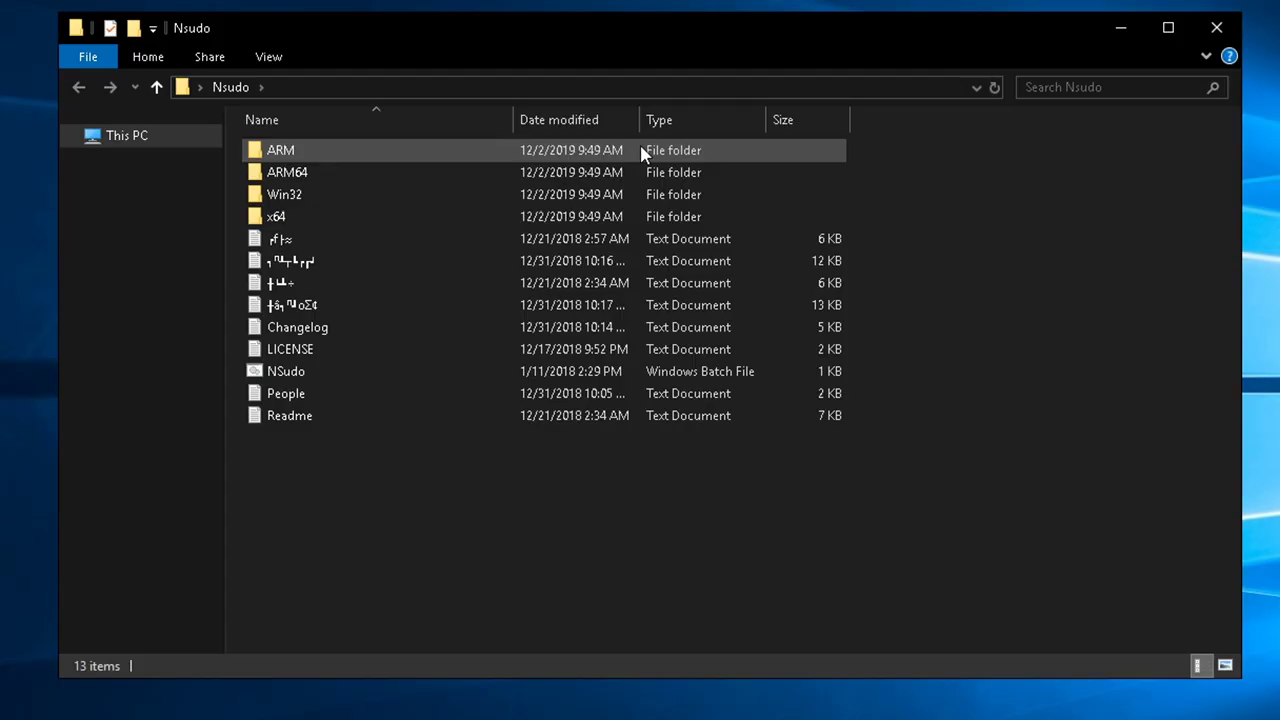
left_click(289, 372)
right_click(289, 372)
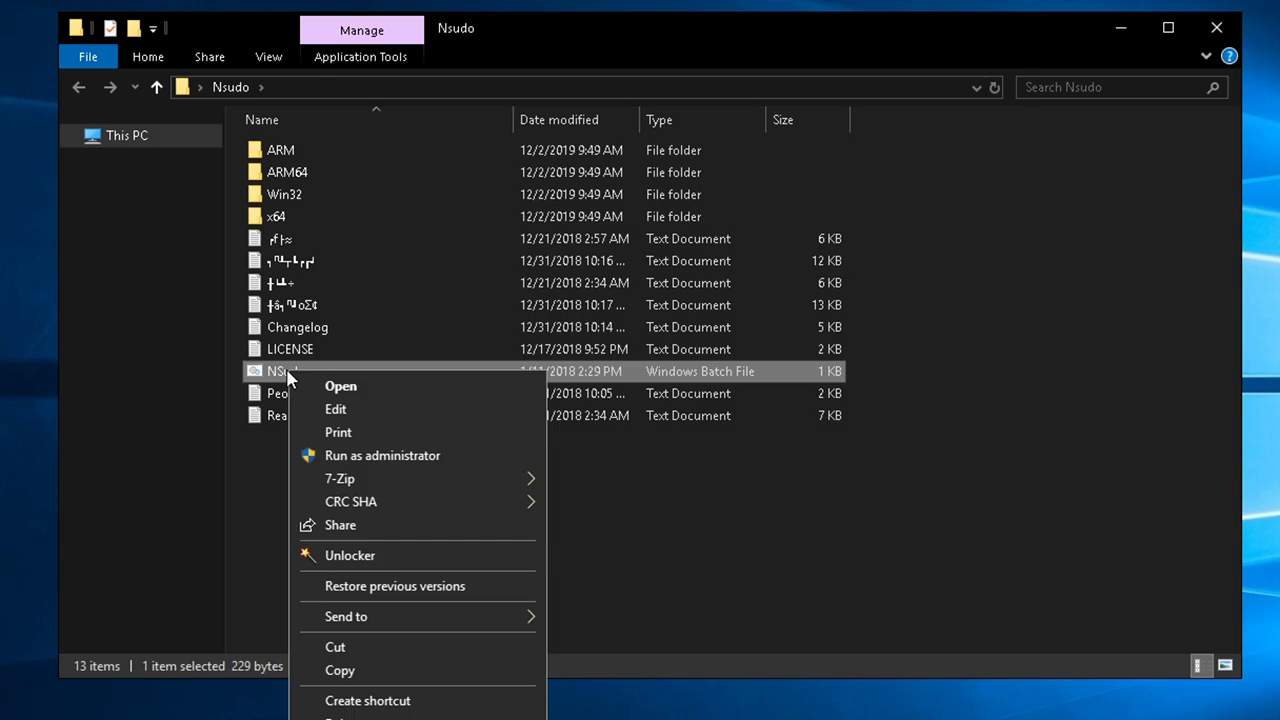
left_click(335, 455)
left_click(1217, 30)
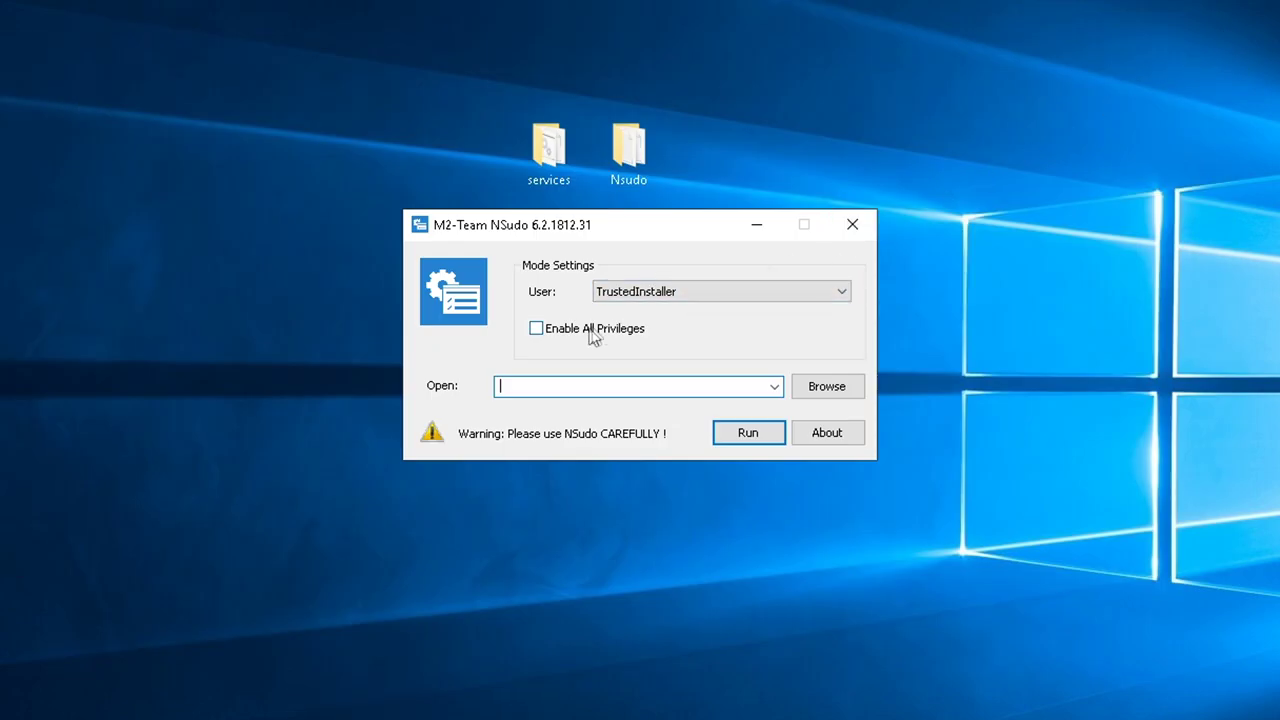
- Enable all privileges in NSudo and run services.msc as TrustedInstaller
left_click(594, 332)
left_click(553, 388)
type("services.msc")
left_click(755, 446)
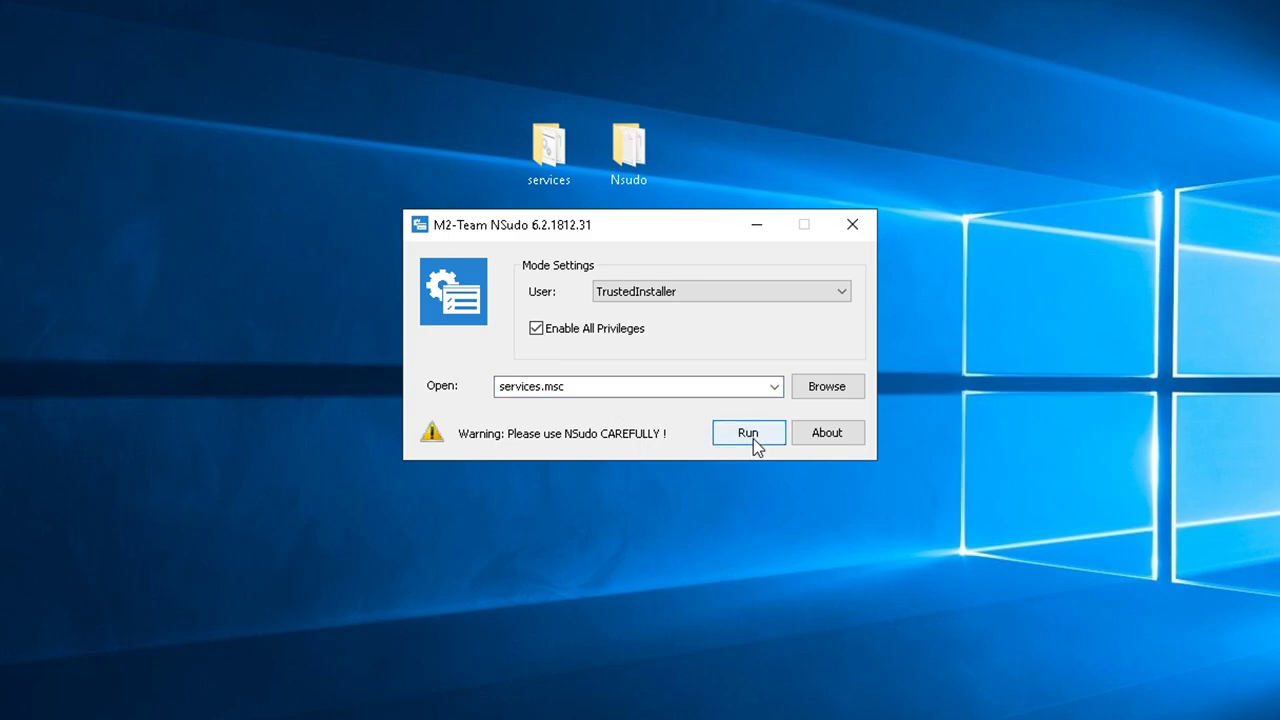
- Sort the services list by status so that running services come first
left_click(566, 106)
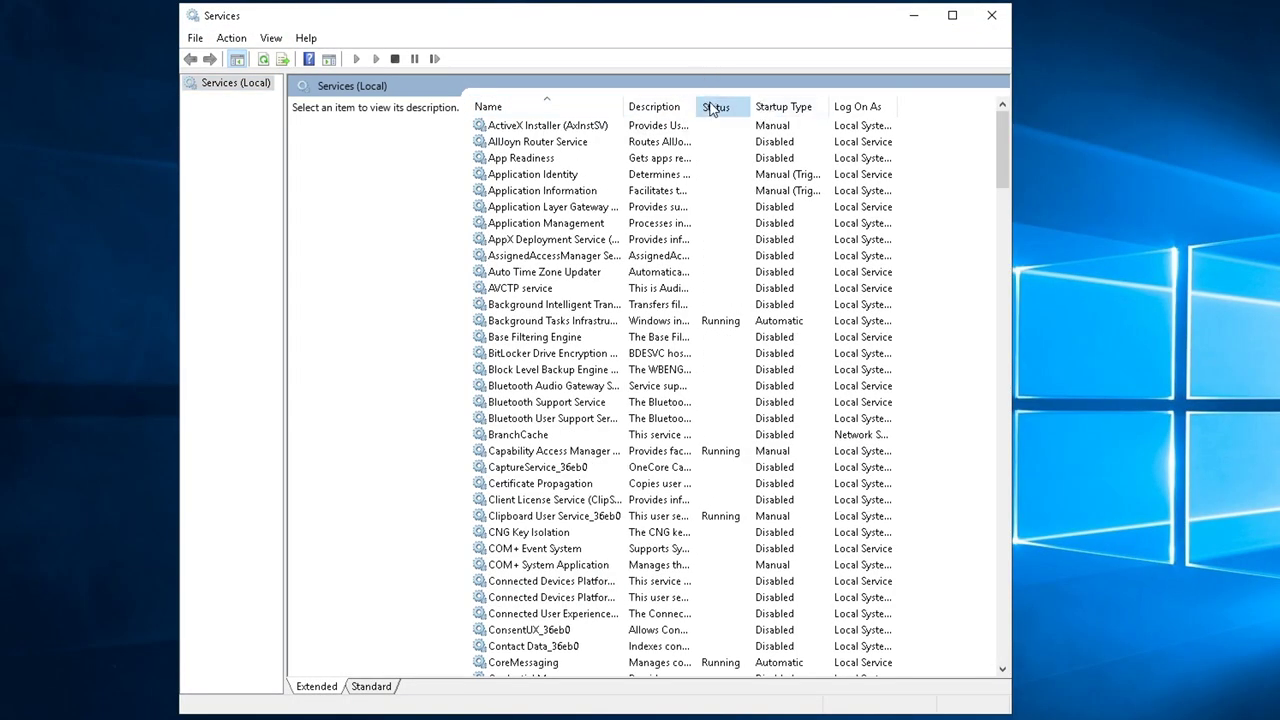
left_click(713, 106)
left_click(648, 126)
- Stop the Clipboard User Service and try to set its startup type to Disabled
left_click(630, 158)
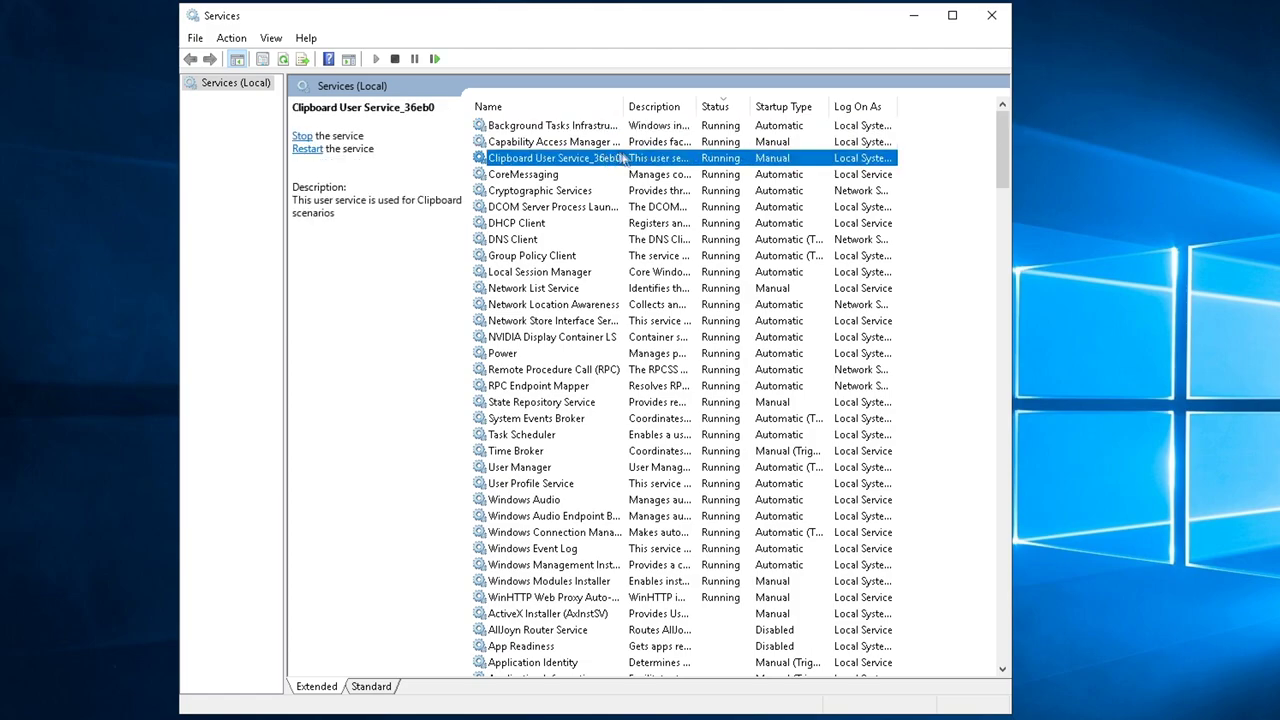
right_click(615, 158)
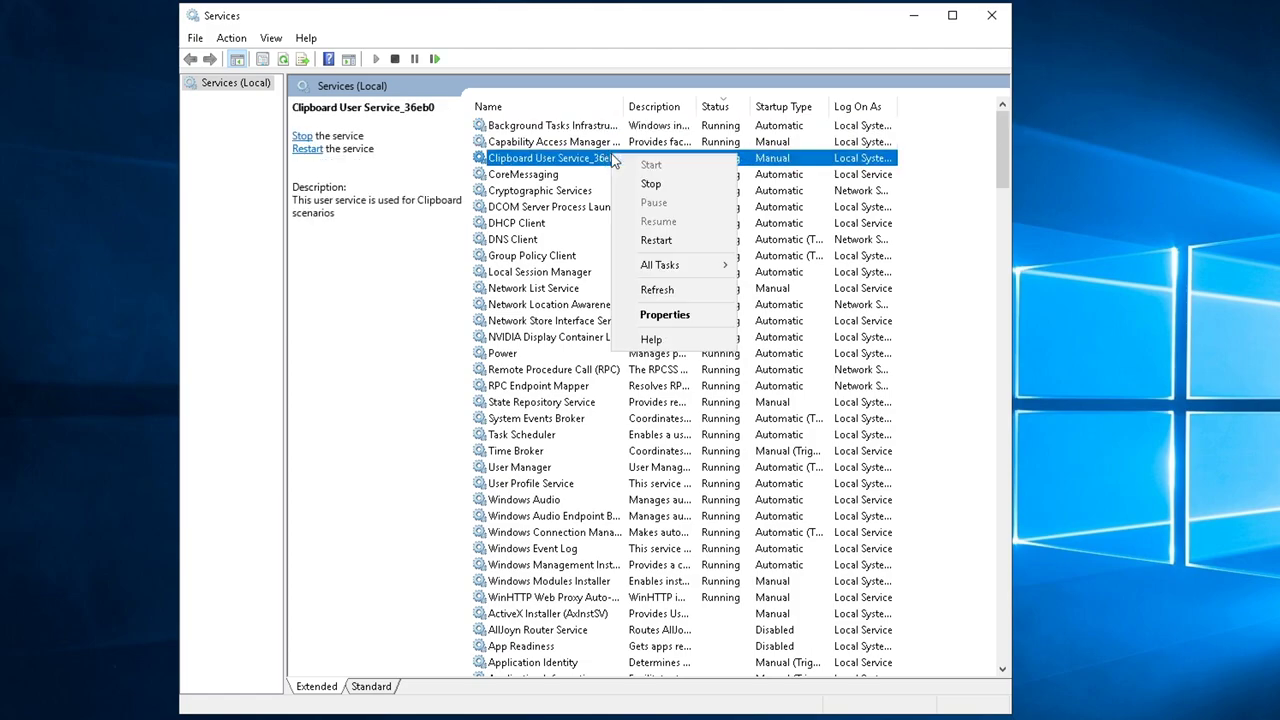
left_click(664, 319)
left_click(560, 349)
left_click(539, 397)
left_click(730, 542)
left_click(808, 441)
left_click(553, 428)
left_click(630, 349)
left_click(540, 388)
left_click(594, 543)
left_click(808, 441)
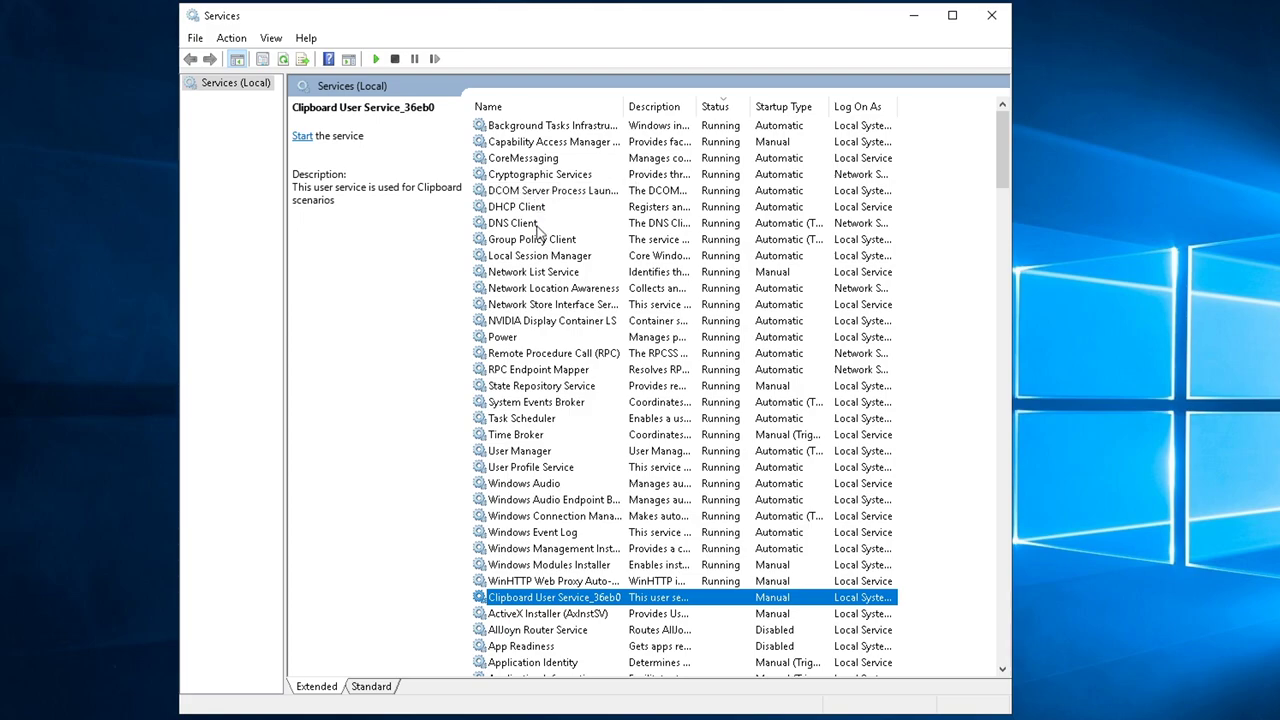
- Set the Network List Service's startup type to Disabled and stop the service
left_click(552, 273)
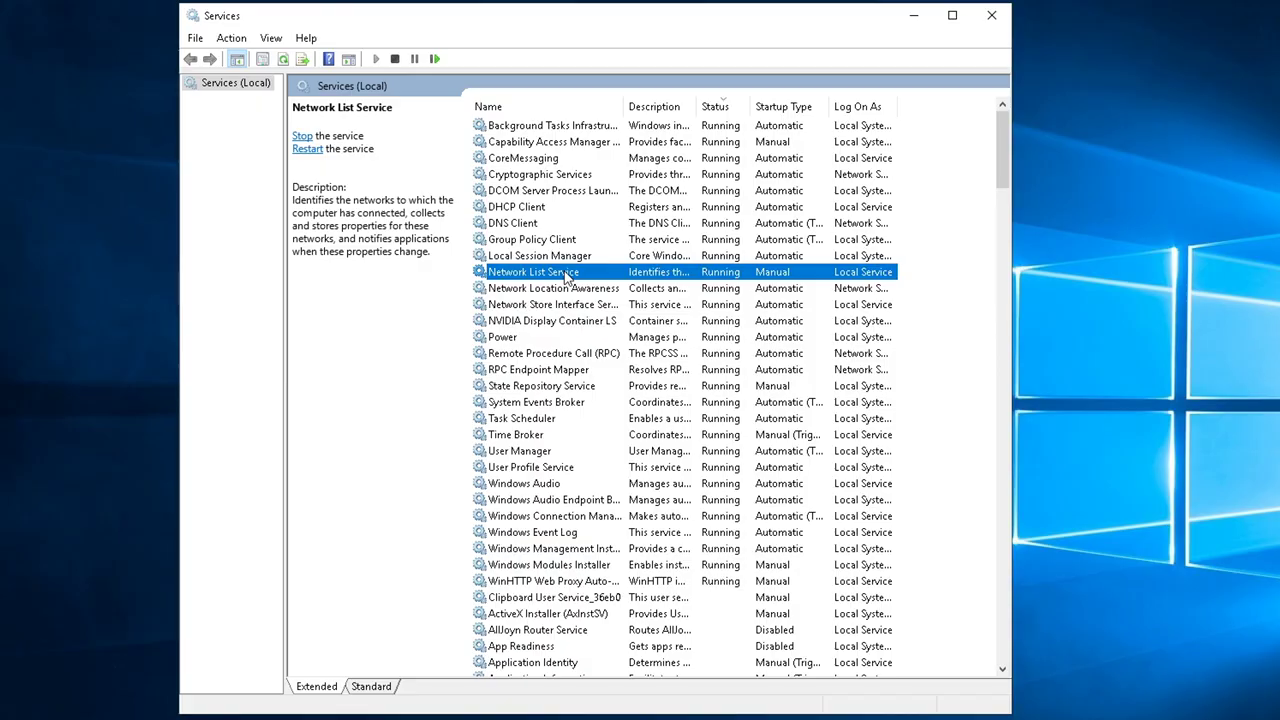
right_click(563, 272)
left_click(630, 436)
left_click(630, 349)
left_click(560, 394)
left_click(730, 542)
left_click(553, 431)
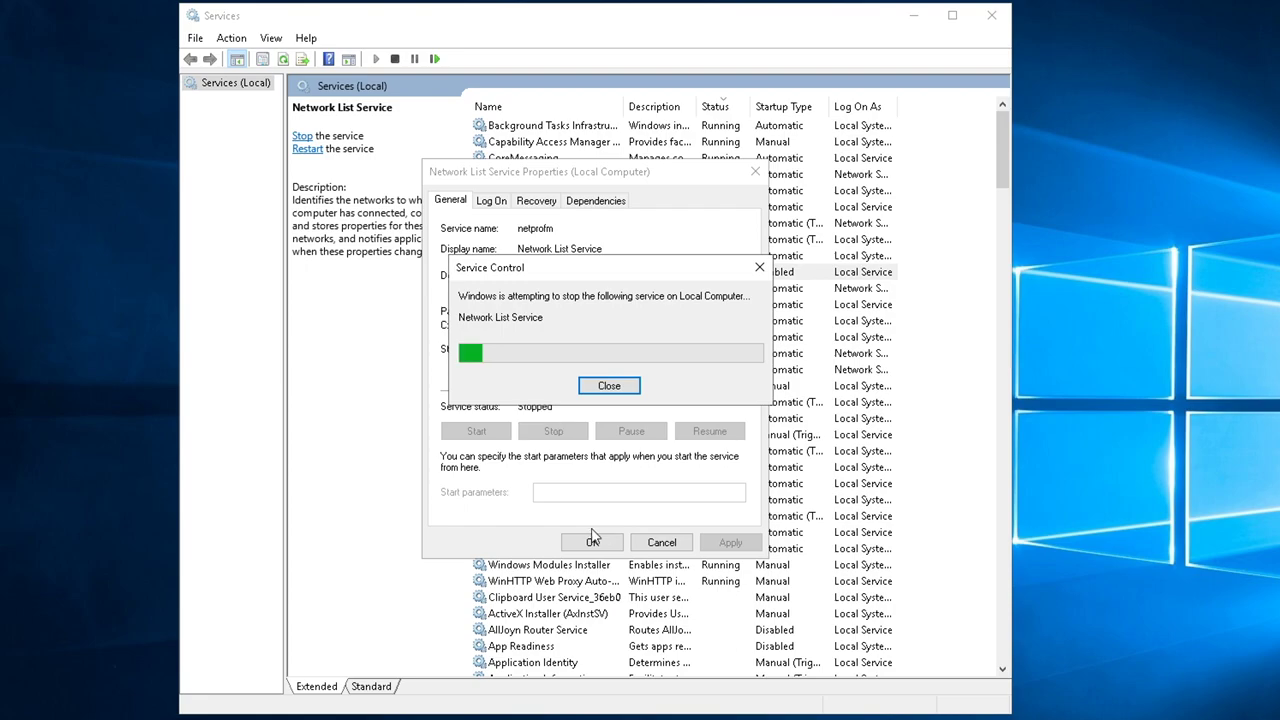
left_click(591, 541)
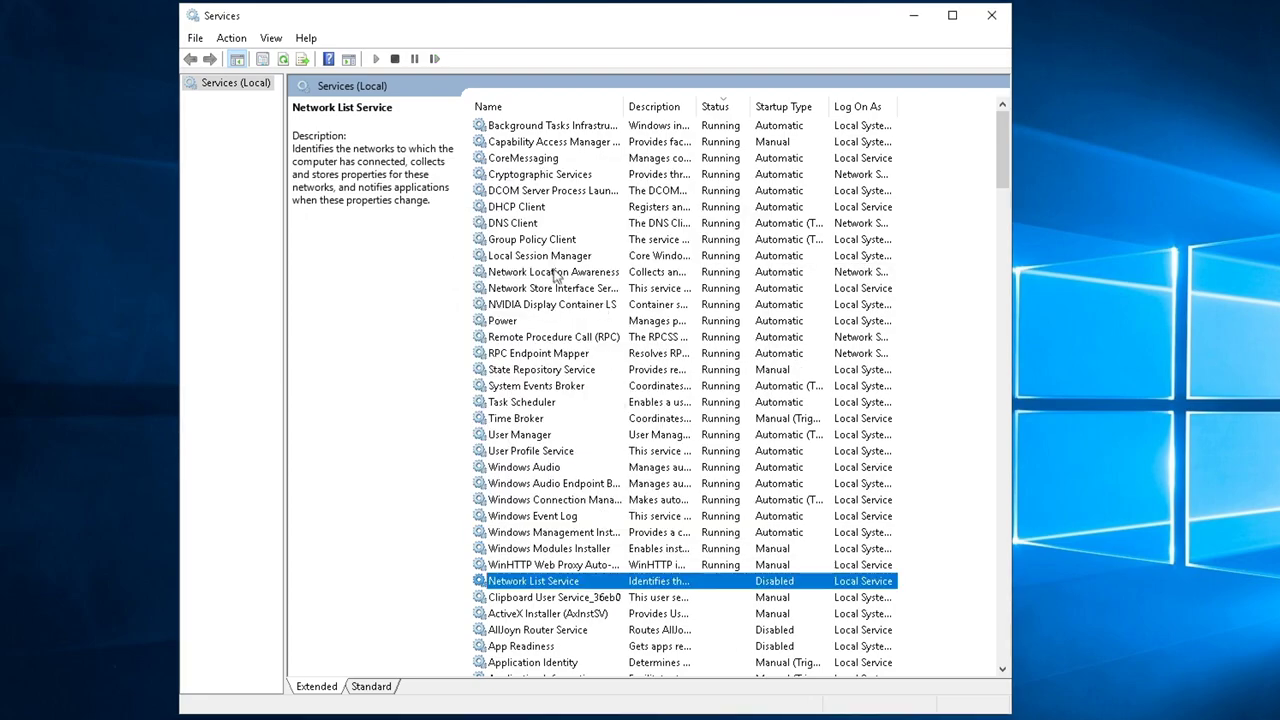
- Set the Network Location Awareness service's startup type to Disabled and stop the service
right_click(549, 275)
left_click(600, 432)
left_click(630, 349)
left_click(558, 408)
left_click(730, 542)
left_click(553, 431)
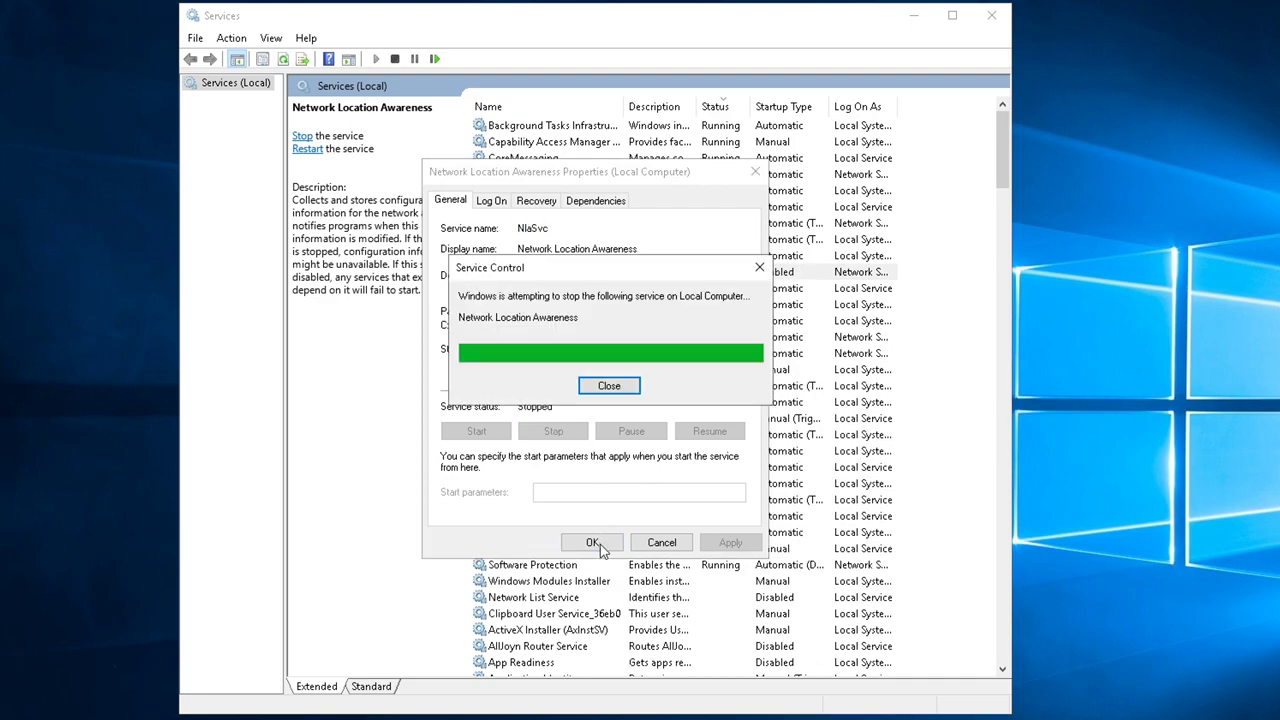
left_click(592, 542)
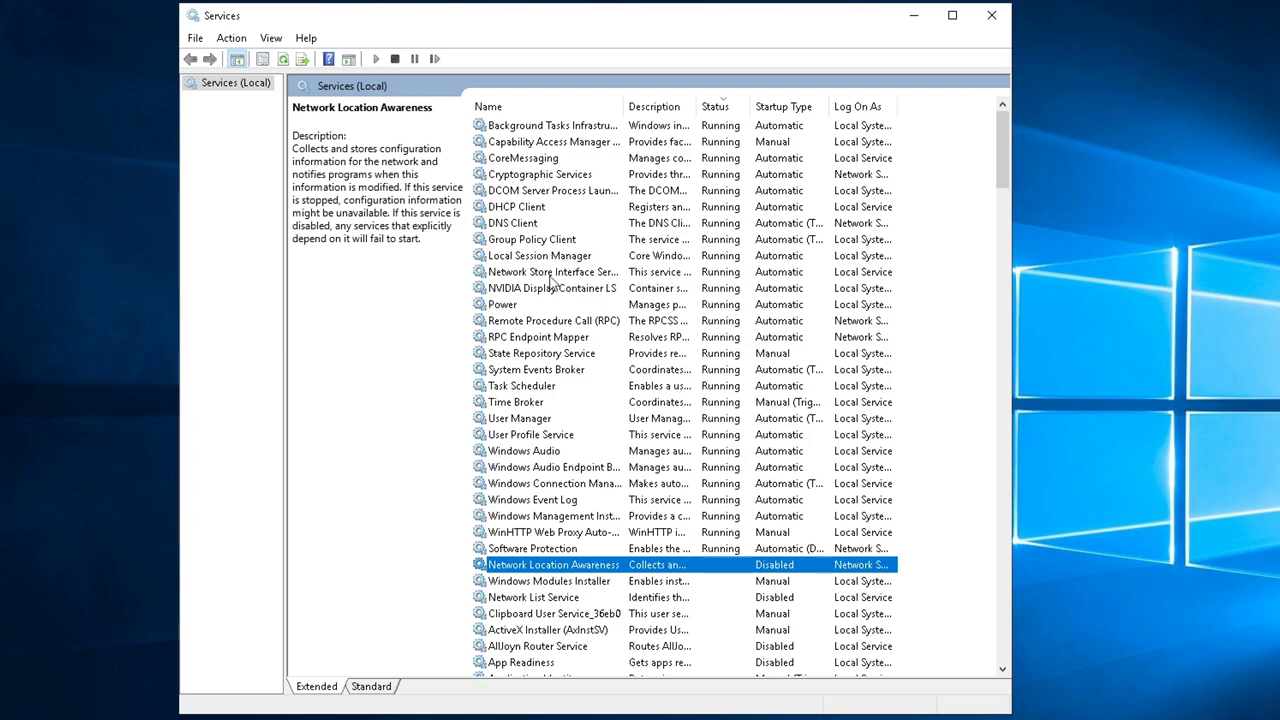
- Set the Task Scheduler service's startup type to Disabled and stop the service
left_click(560, 272)
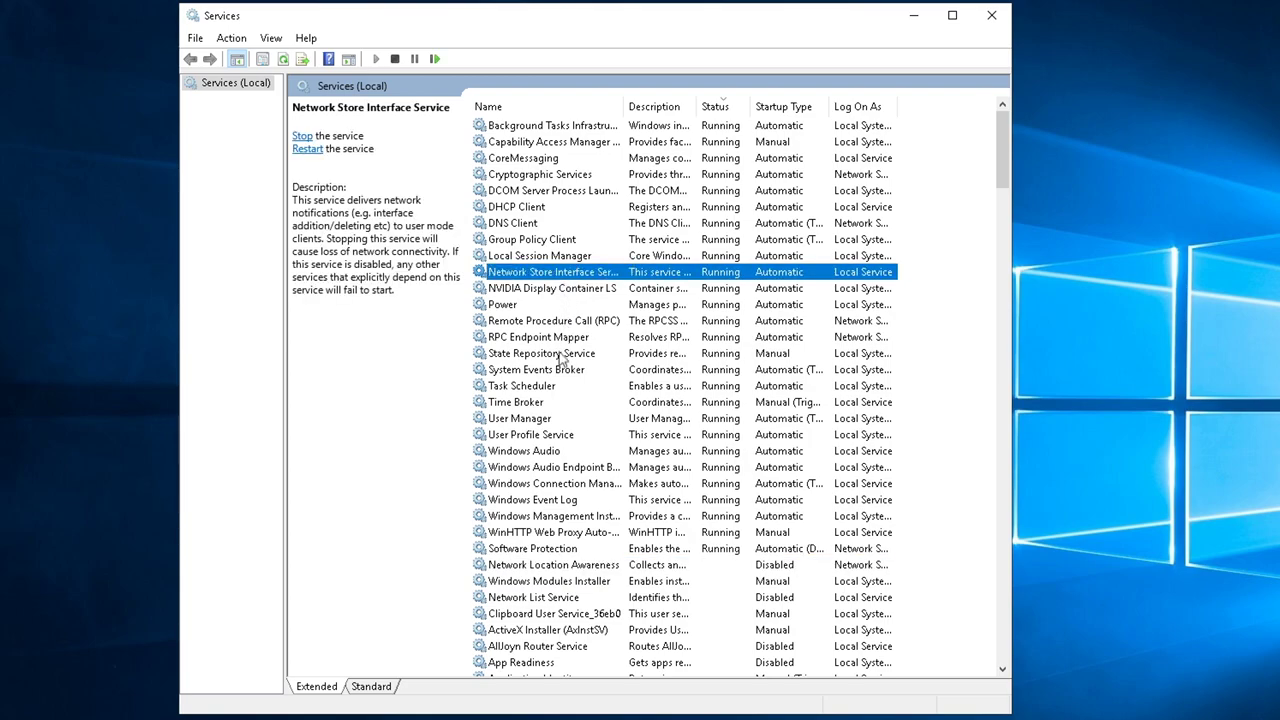
left_click(590, 356)
left_click(576, 372)
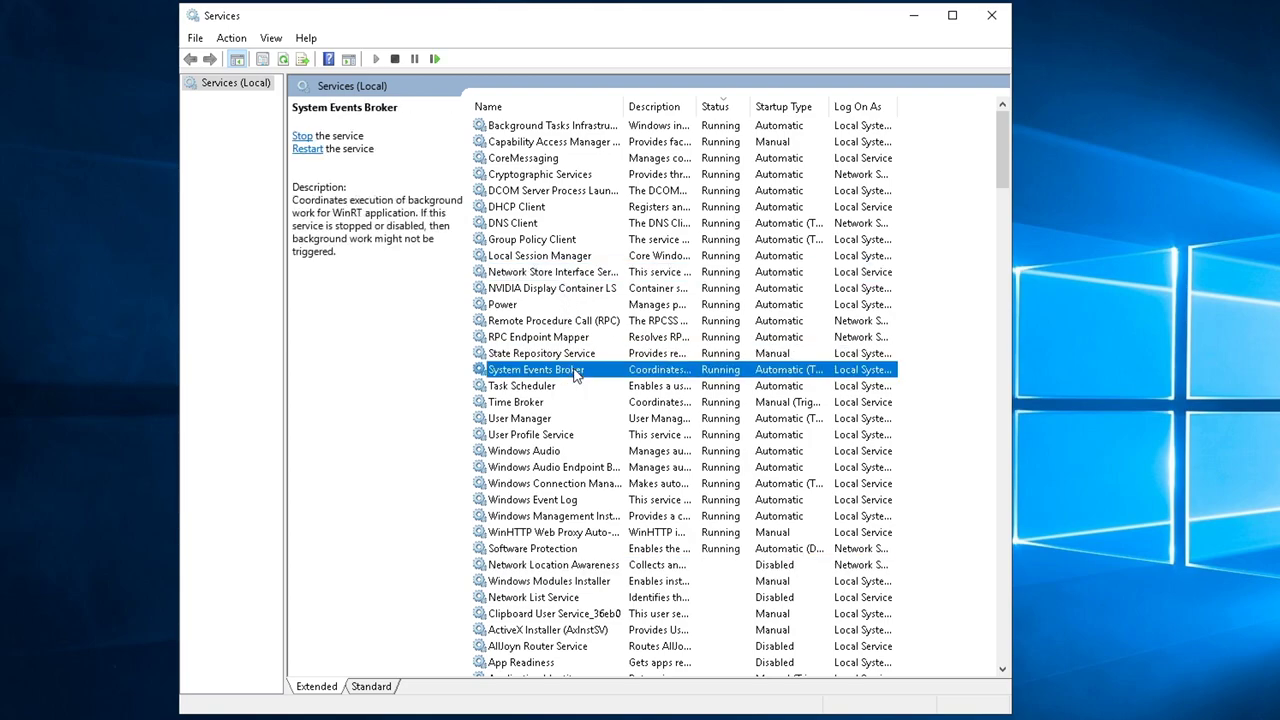
left_click(543, 389)
right_click(541, 390)
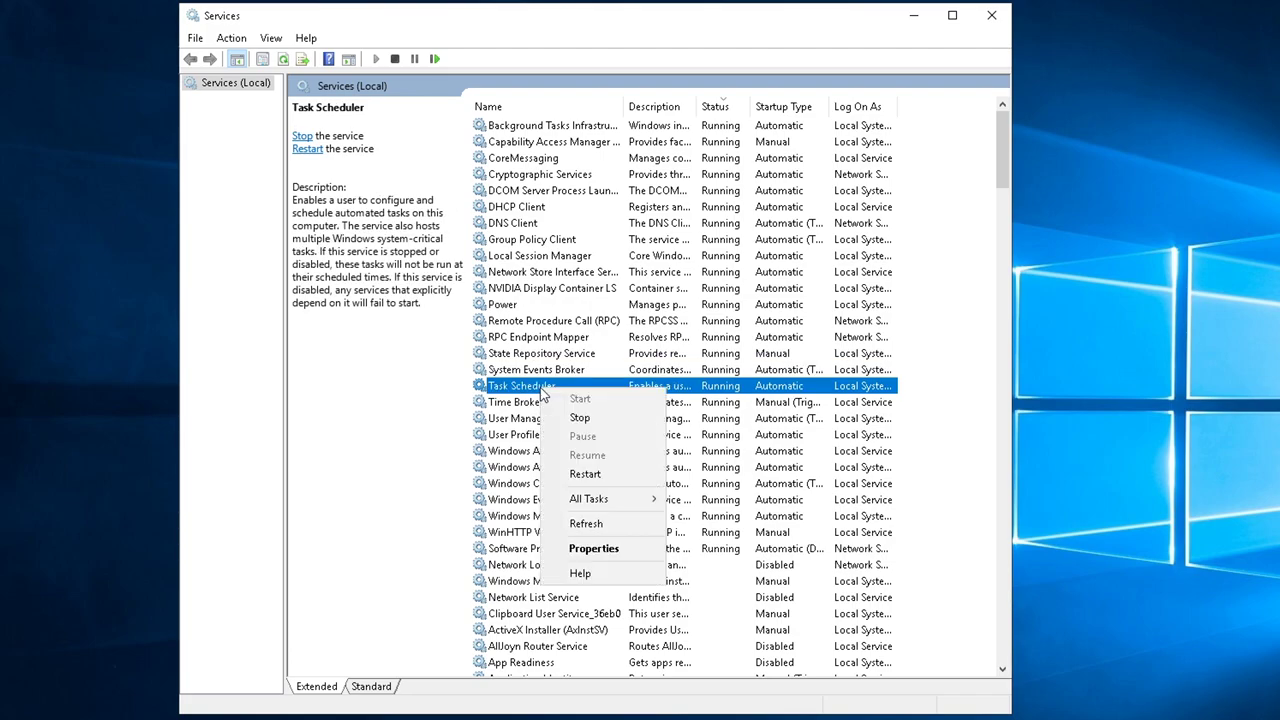
left_click(606, 553)
left_click(640, 349)
left_click(560, 397)
left_click(730, 542)
left_click(553, 431)
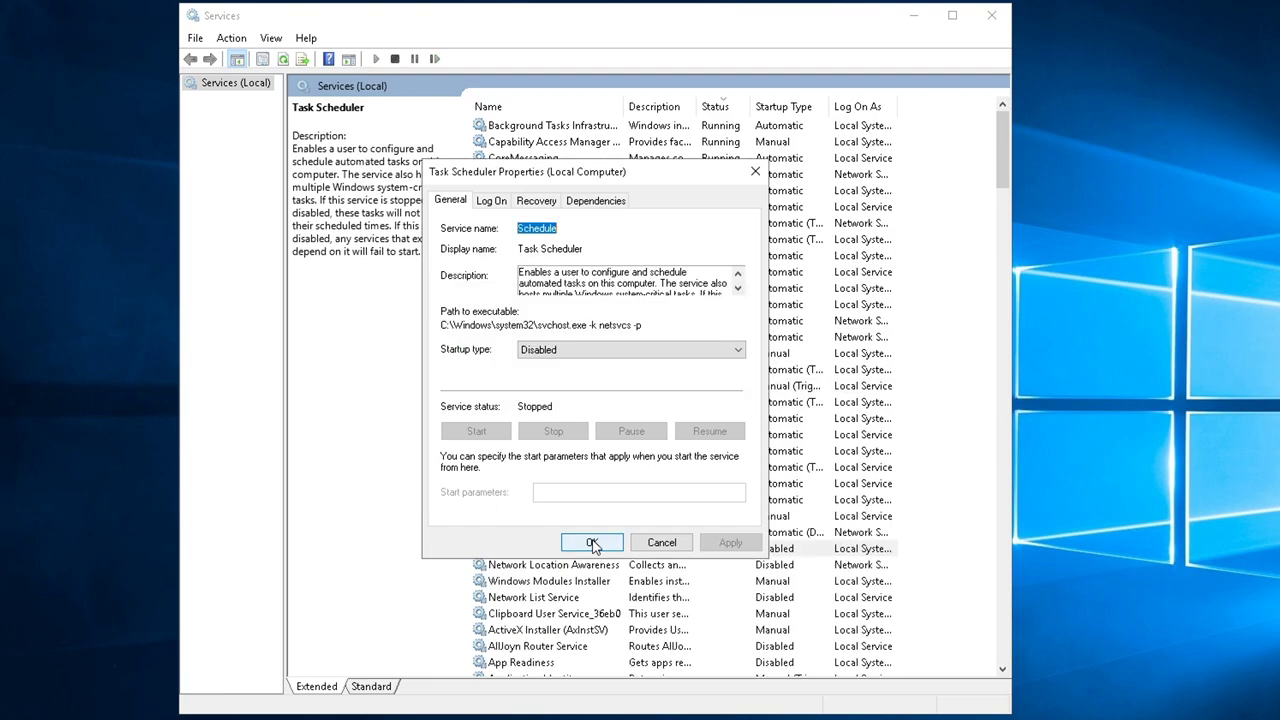
left_click(590, 542)
left_click(536, 390)
right_click(536, 390)
left_click(530, 545)
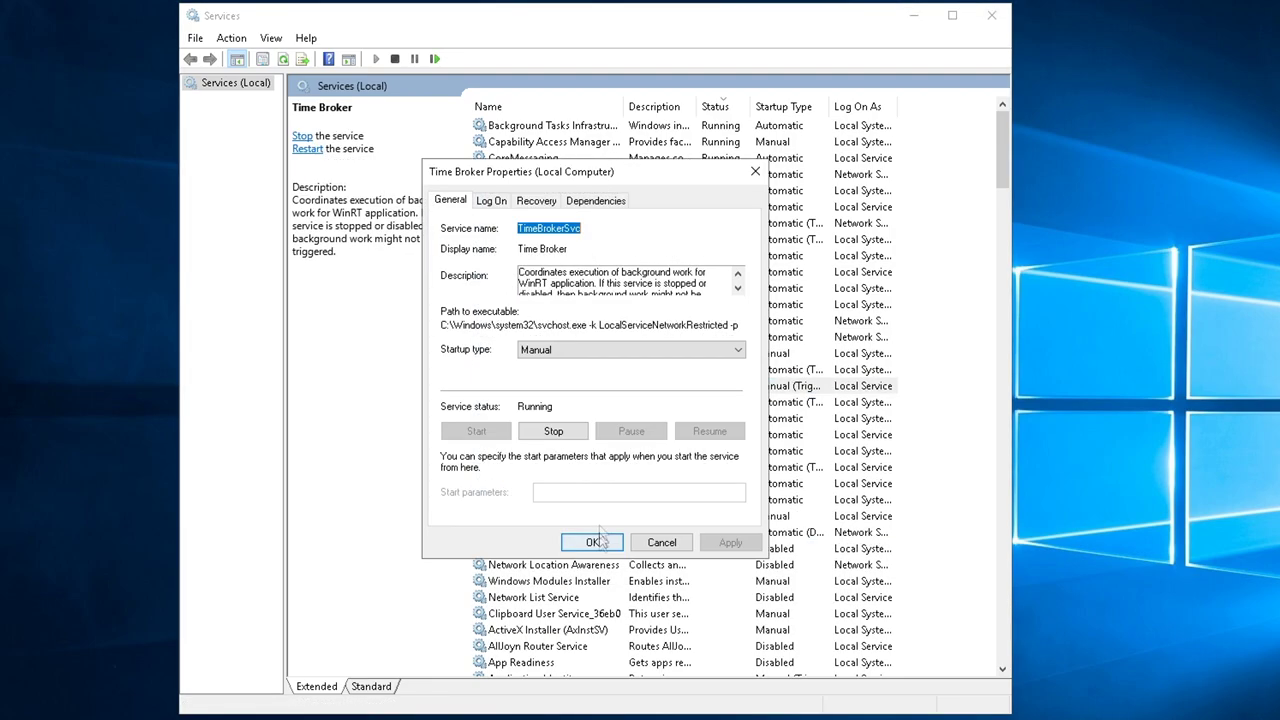
left_click(661, 542)
- Stop the Windows Event Log service
left_click(558, 402)
left_click(563, 418)
left_click(587, 484)
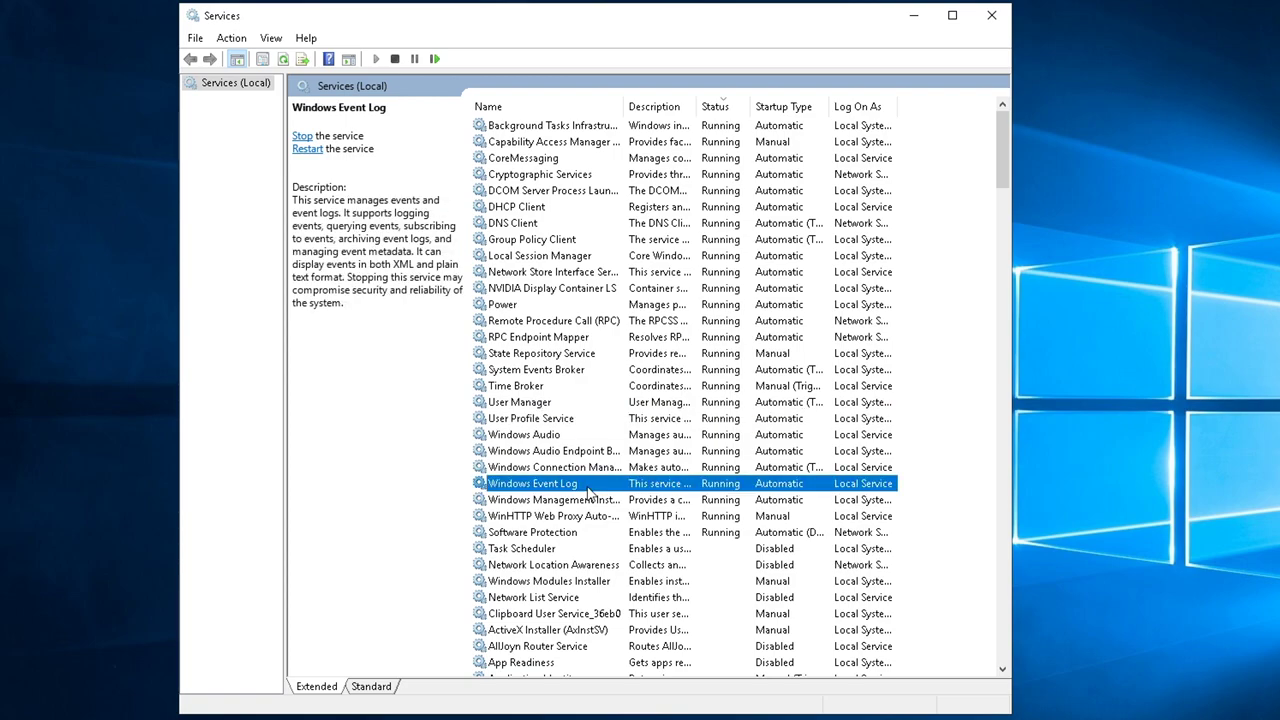
right_click(587, 493)
left_click(612, 519)
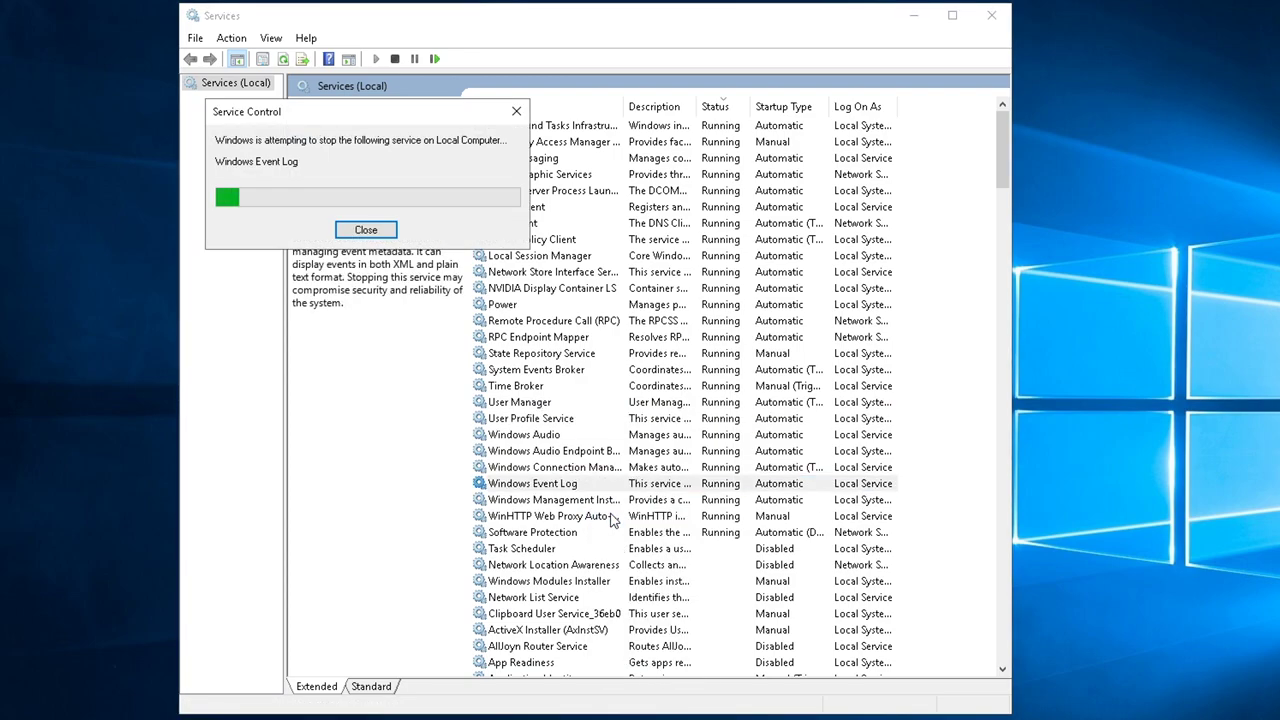
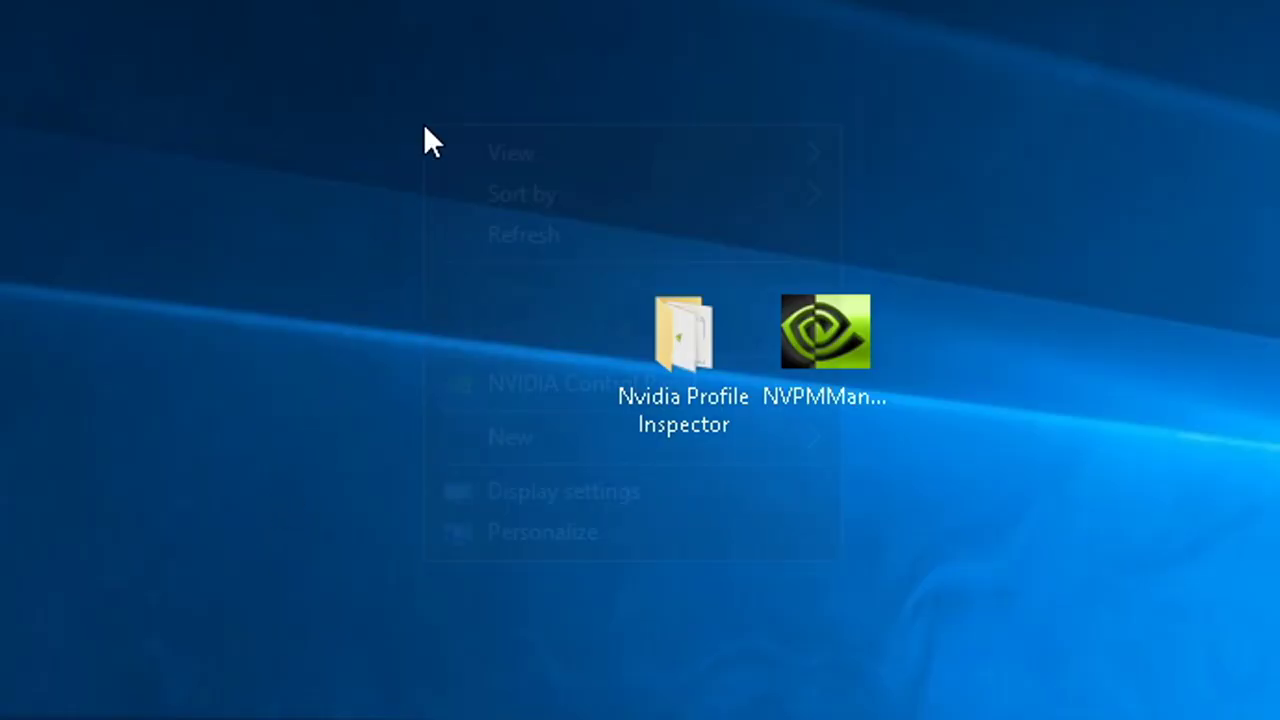
- Open the NVIDIA Control Panel, change the video image settings and apply them
left_click(592, 385)
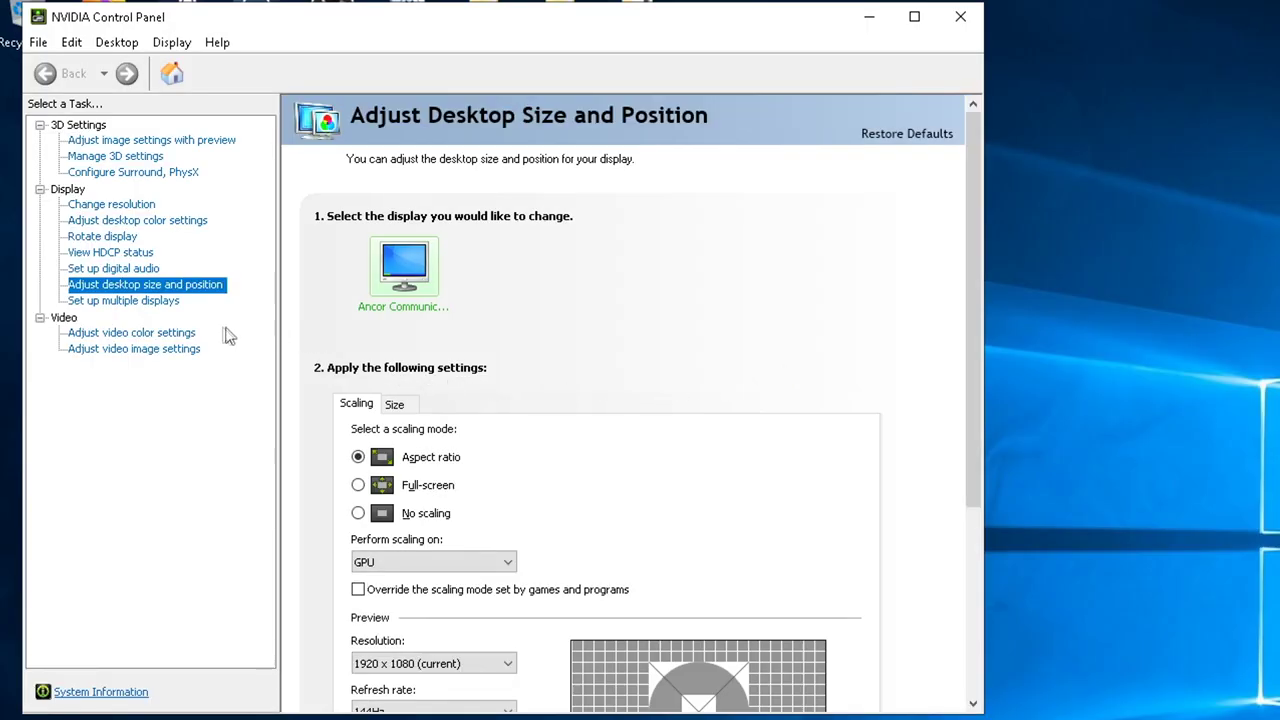
left_click(172, 349)
left_click(338, 412)
left_click(339, 521)
left_click(703, 403)
left_click(826, 691)
- Set the video color adjustments to use the NVIDIA settings and apply the change
left_click(170, 333)
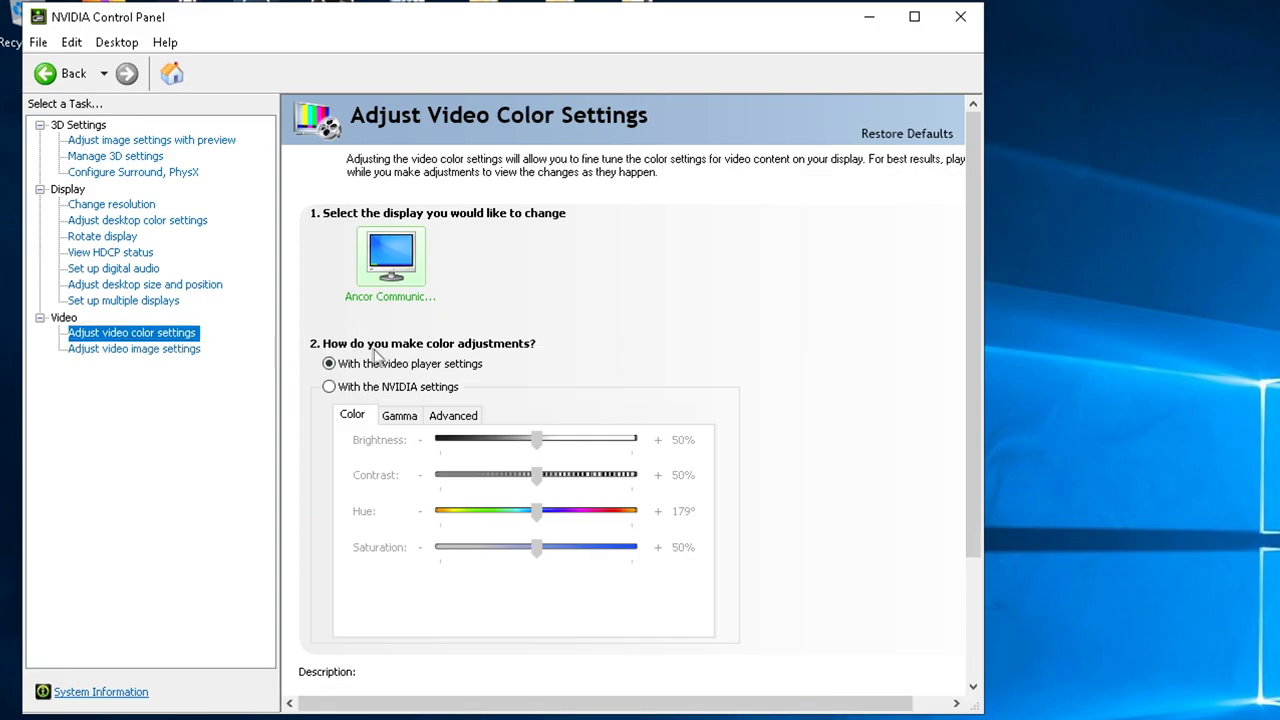
left_click(387, 391)
left_click(826, 691)
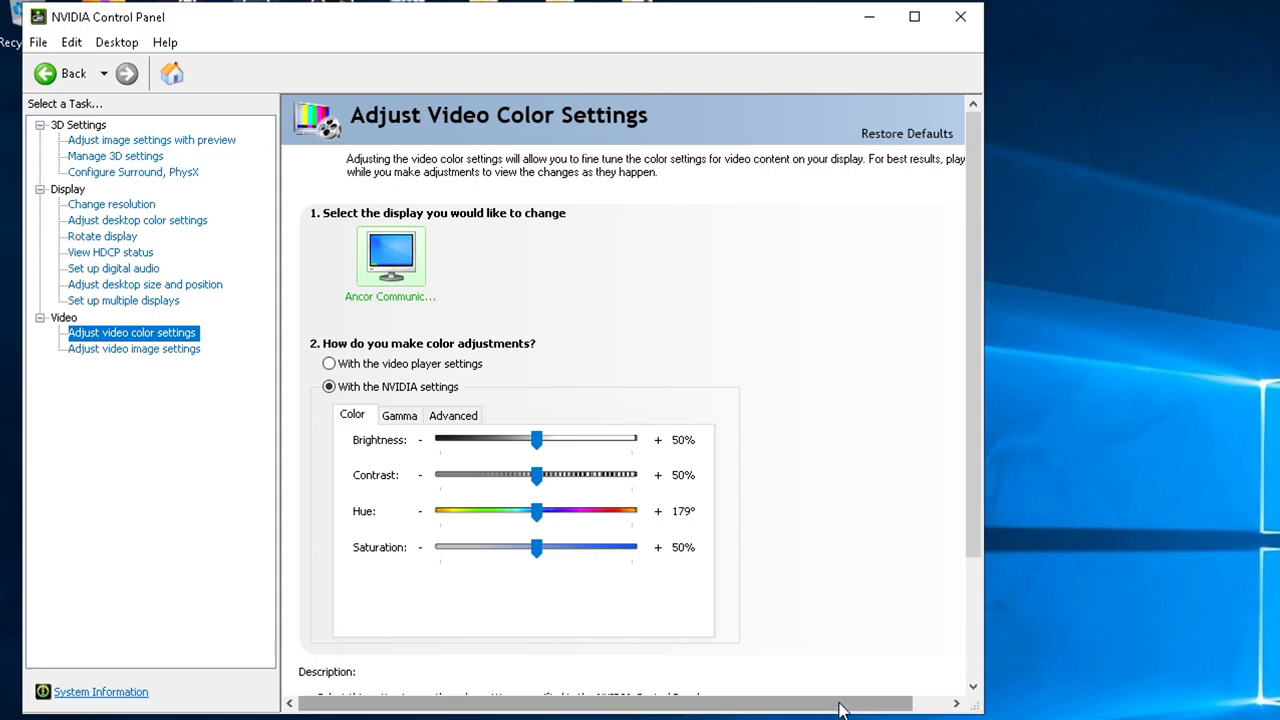
- In the desktop size and position settings, select No scaling as the scaling mode, adjust the scaling options and apply
left_click(165, 300)
left_click(183, 289)
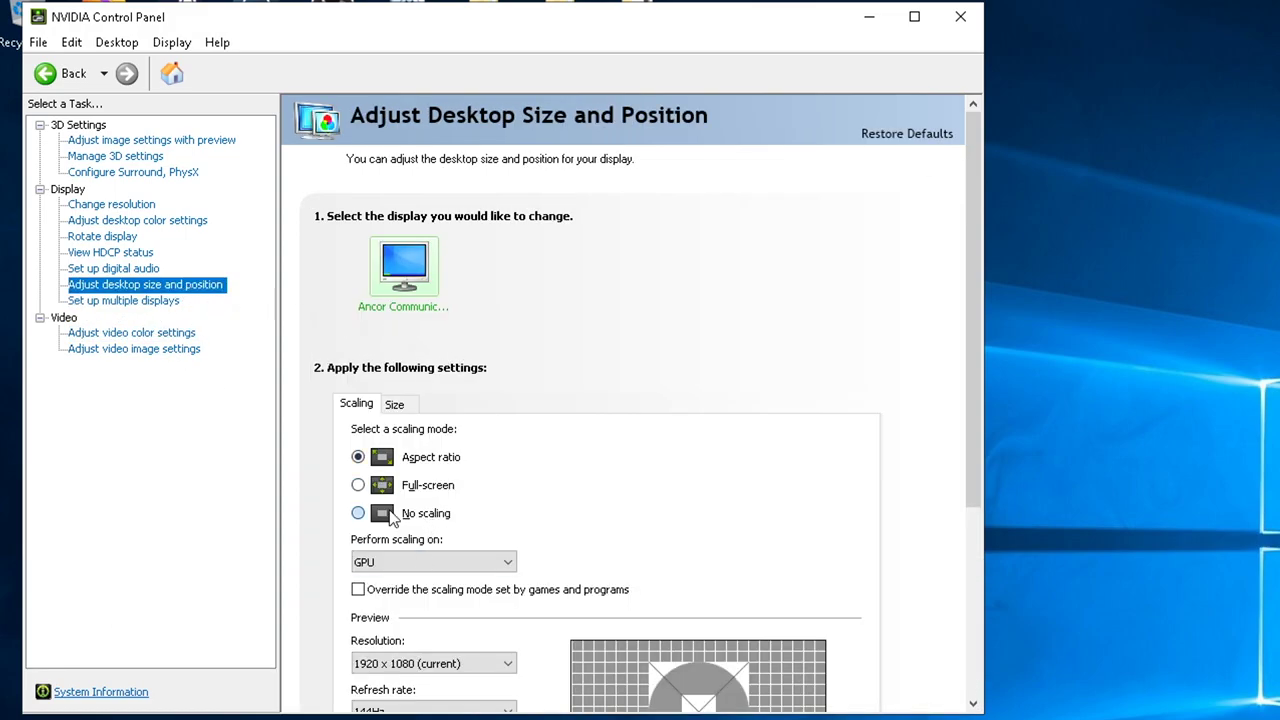
left_click(400, 514)
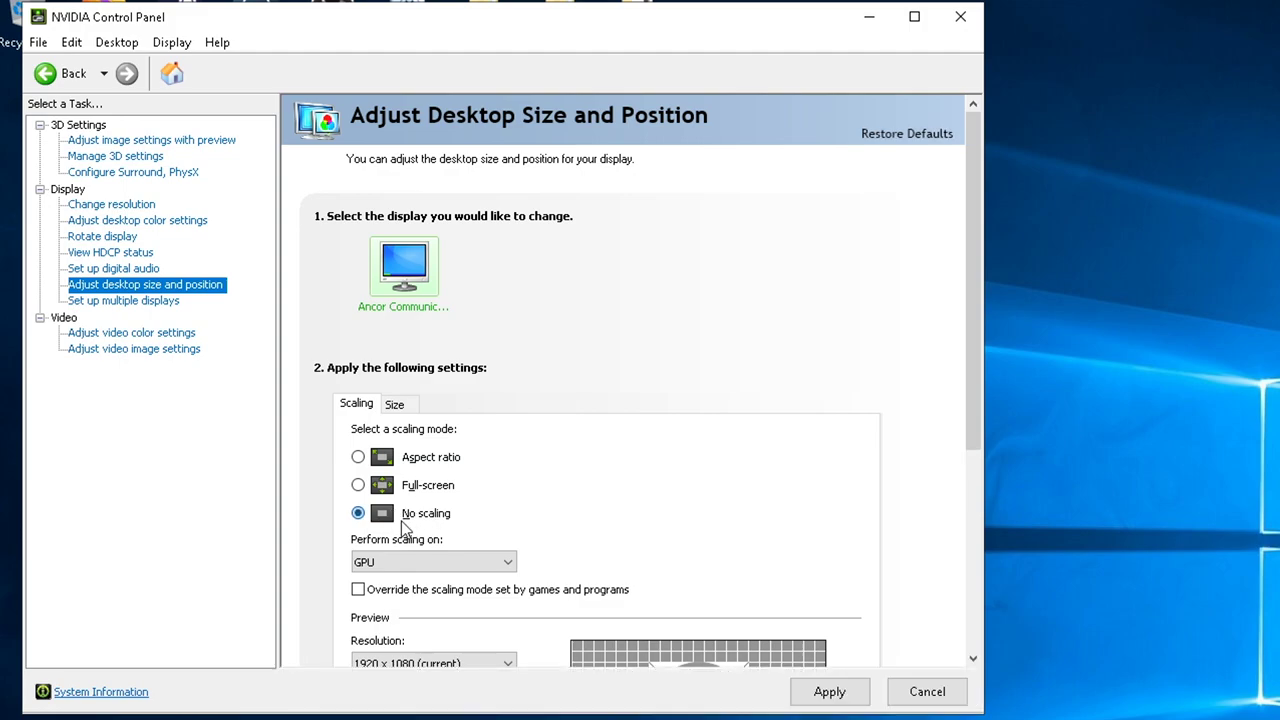
left_click(394, 553)
left_click(393, 554)
left_click(381, 595)
left_click(407, 464)
left_click(845, 692)
- Set the desktop color to use NVIDIA settings, raise digital vibrance to 80% and apply the changes
left_click(112, 252)
left_click(118, 236)
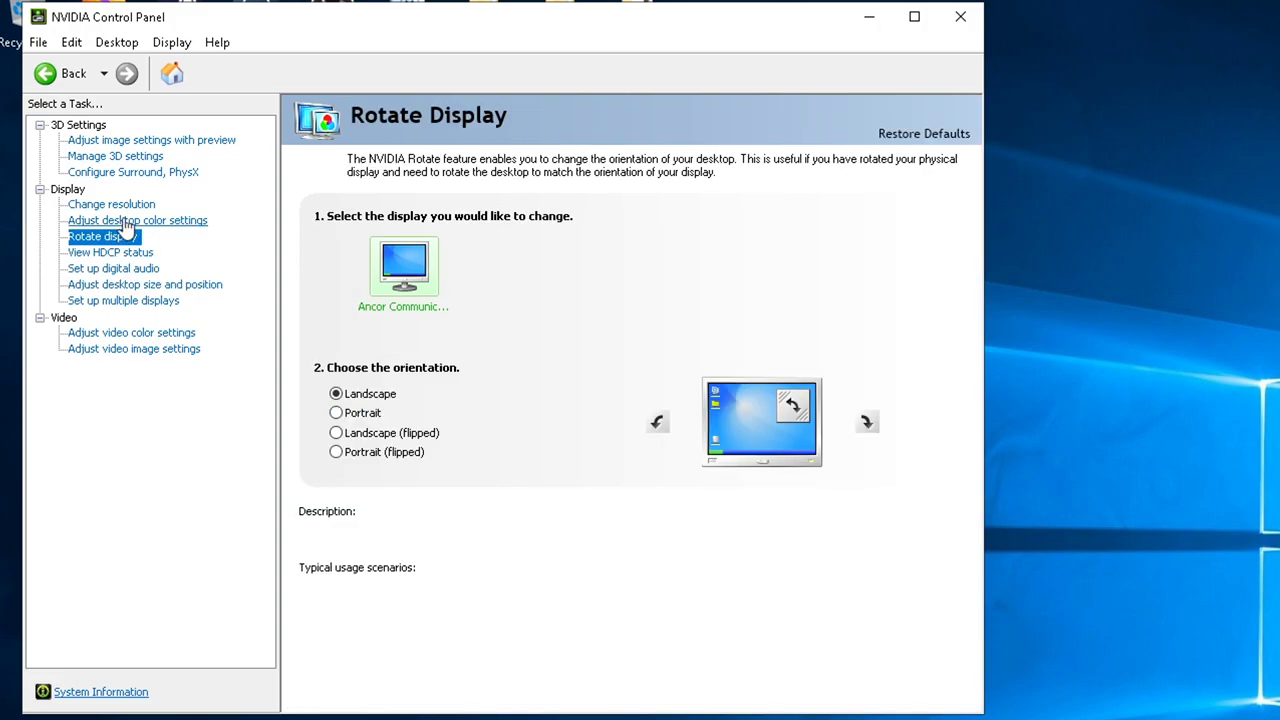
left_click(127, 221)
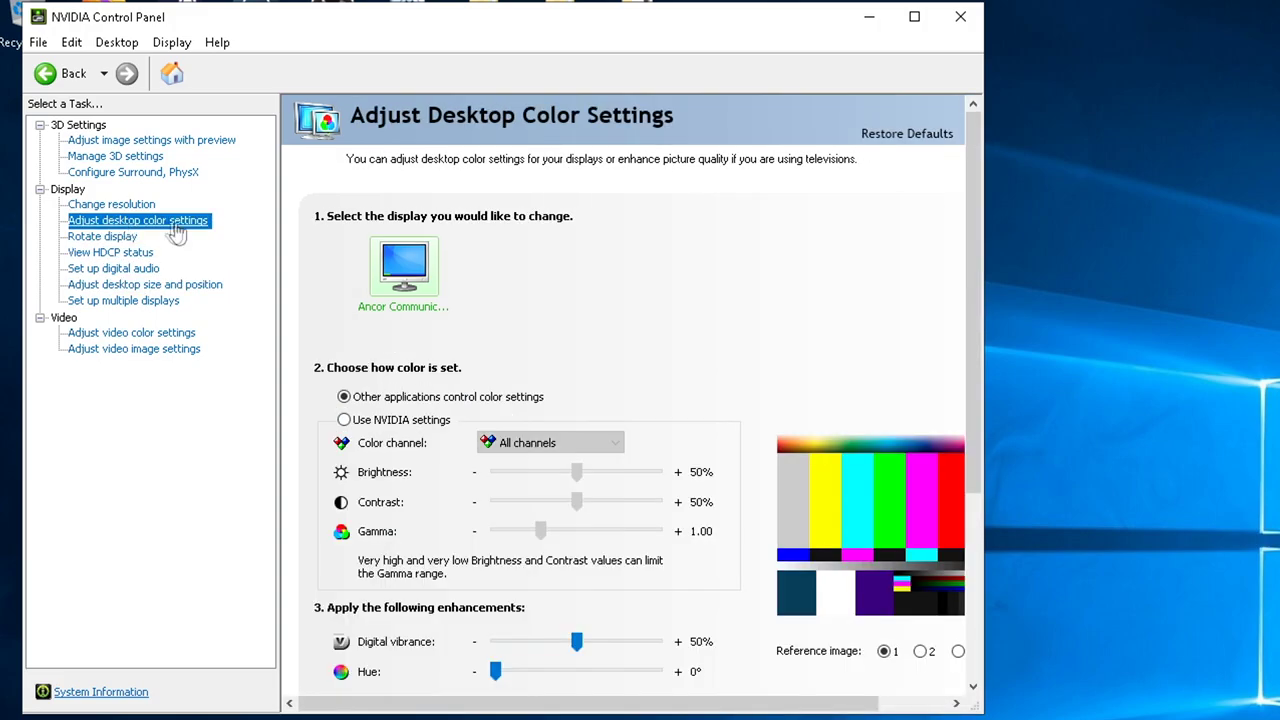
left_click(378, 421)
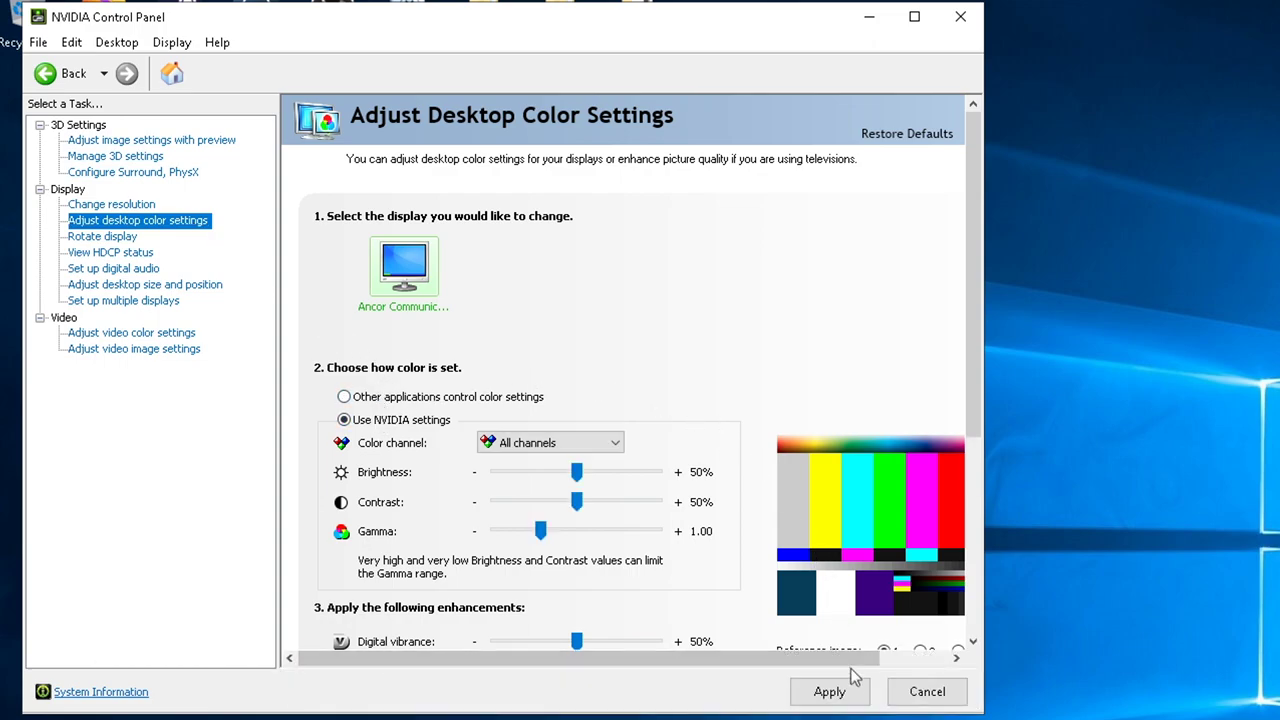
left_click(829, 691)
left_click_drag(577, 642, 625, 641)
left_click(829, 691)
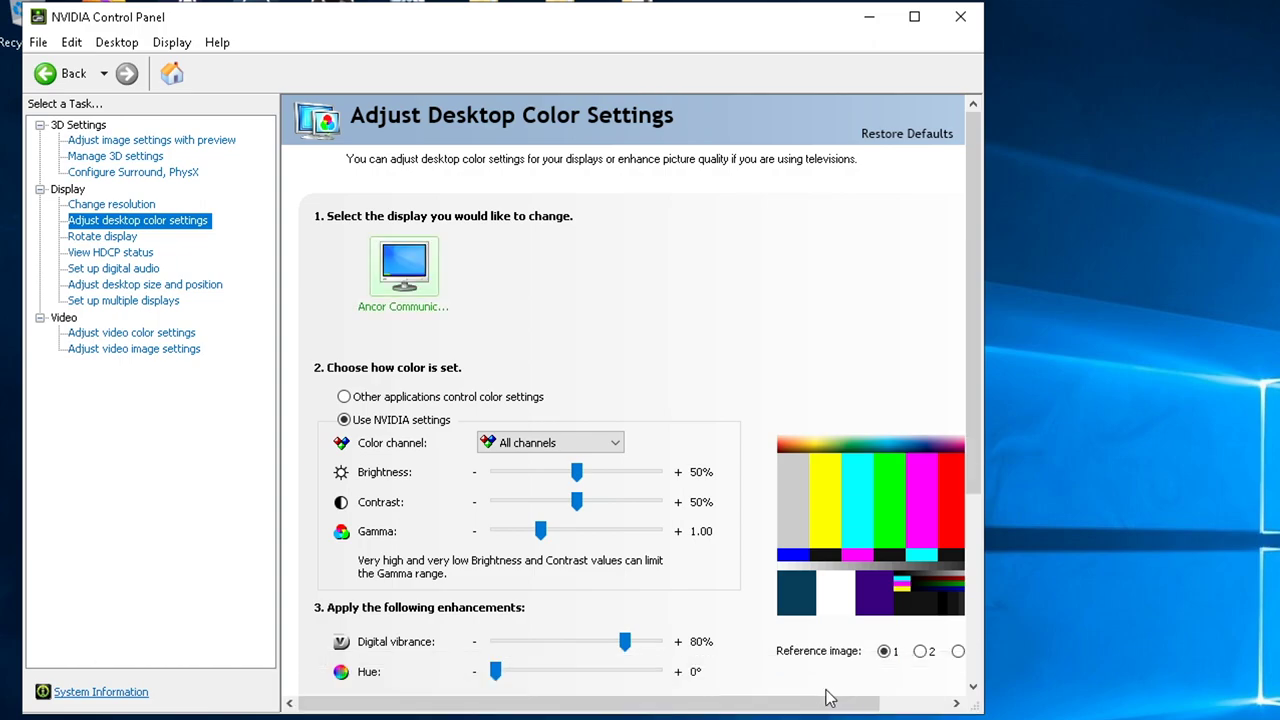
- Check the display's selected resolution and the available refresh rates
left_click(135, 205)
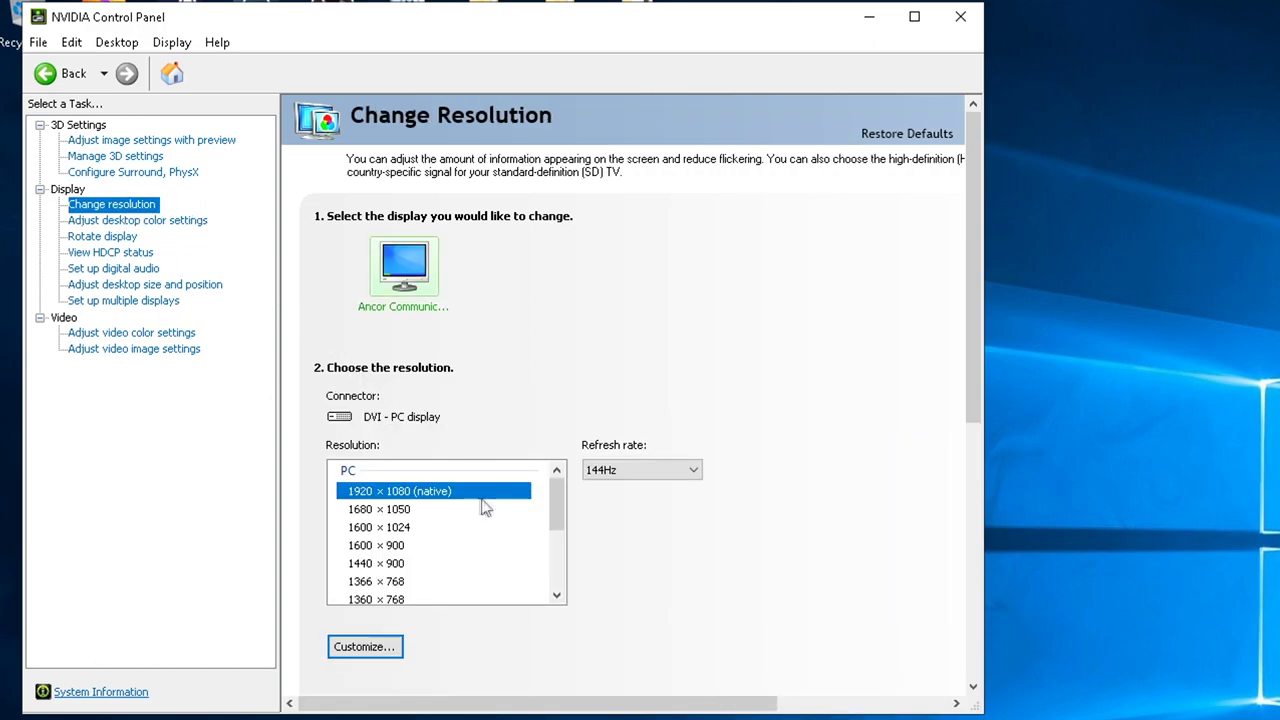
scroll(560, 503, "down", 1)
scroll(560, 503, "up", 1)
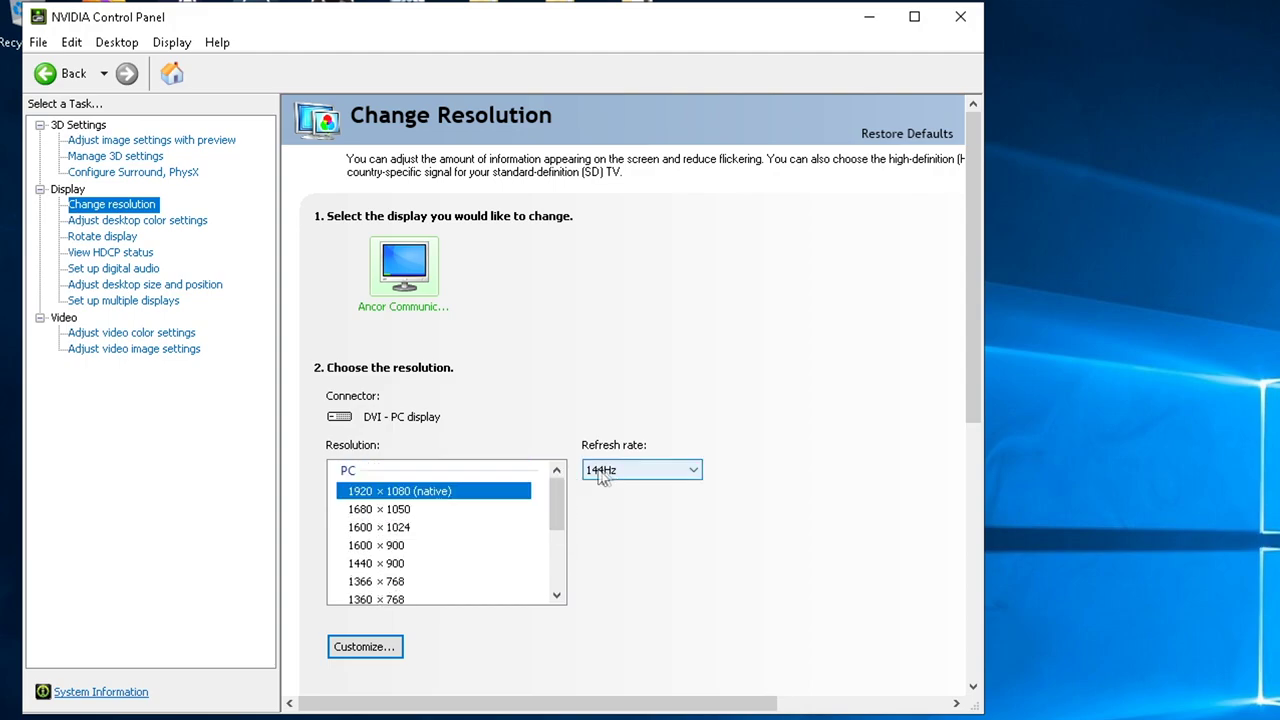
left_click(642, 470)
left_click(419, 414)
- Set the PhysX processor to GeForce GTX 970 and apply it, ending on the Manage 3D settings page
left_click(150, 172)
left_click(719, 285)
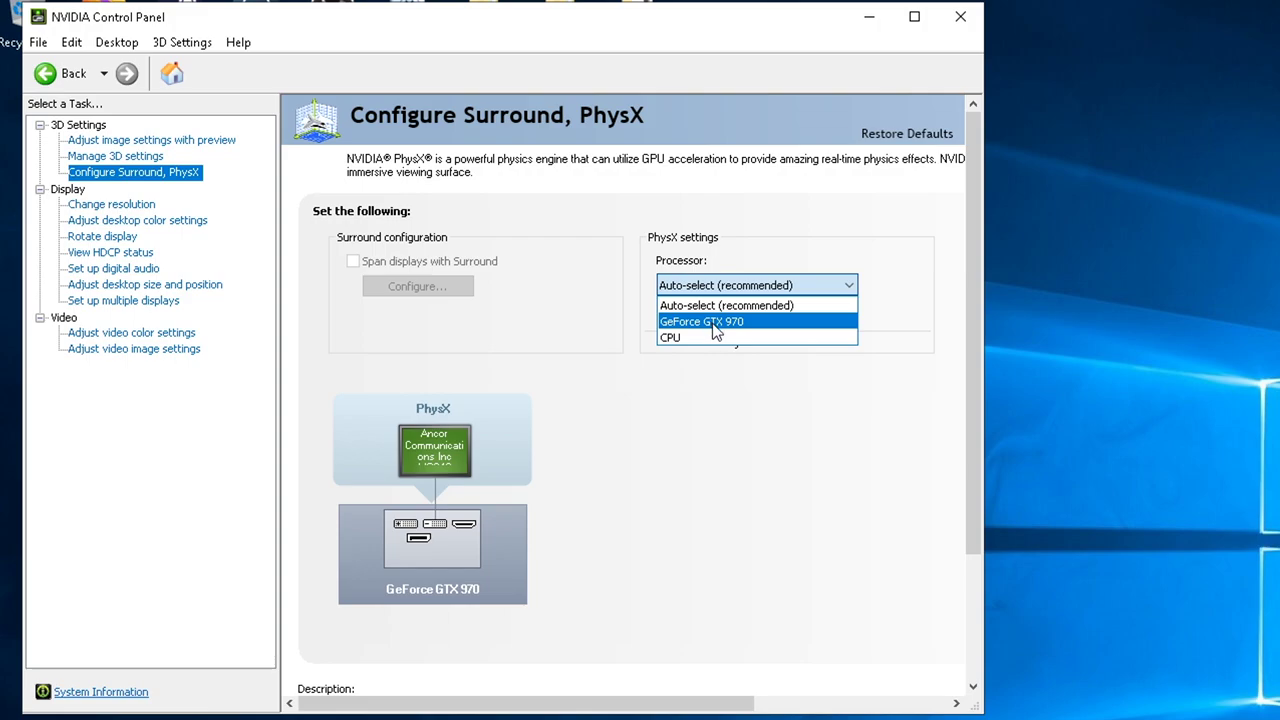
left_click(716, 325)
left_click(829, 689)
left_click(148, 158)
left_click_drag(806, 381, 158, 146)
left_click(158, 145)
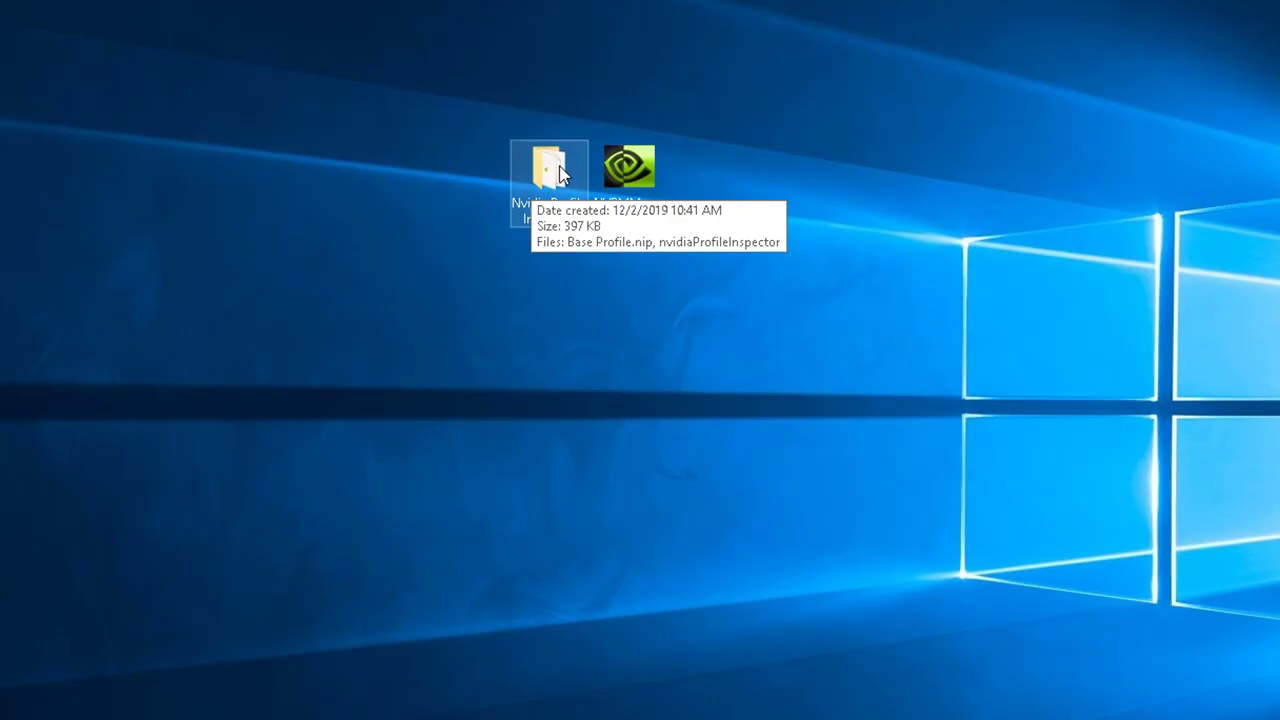
- Run nvidiaProfileInspector from the desktop's Nvidia Profile Inspector folder as administrator
double_click(540, 165)
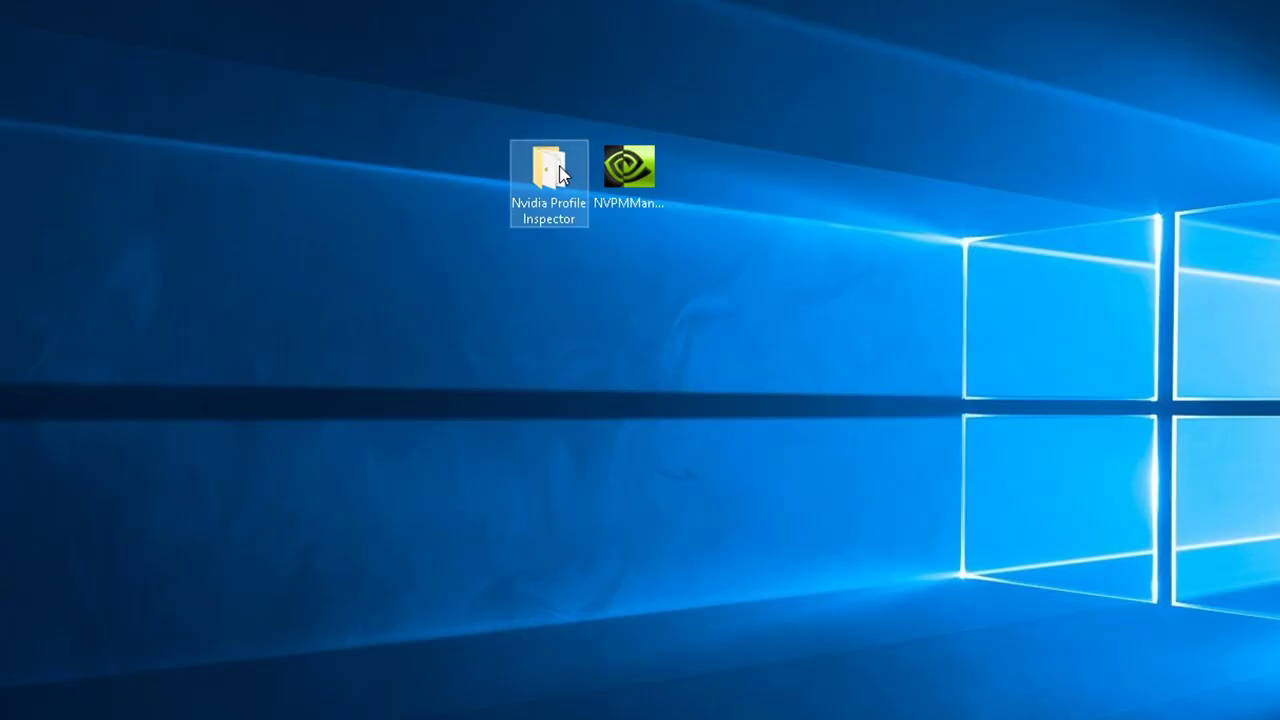
right_click(352, 197)
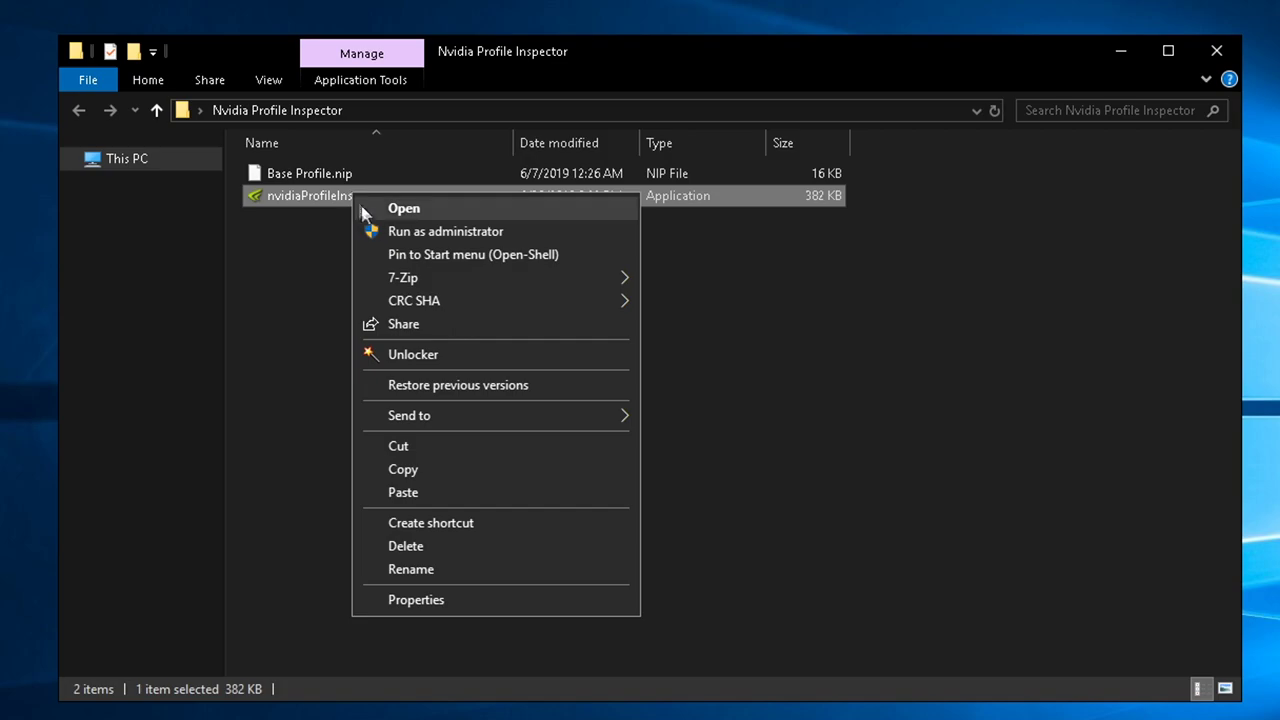
left_click(378, 234)
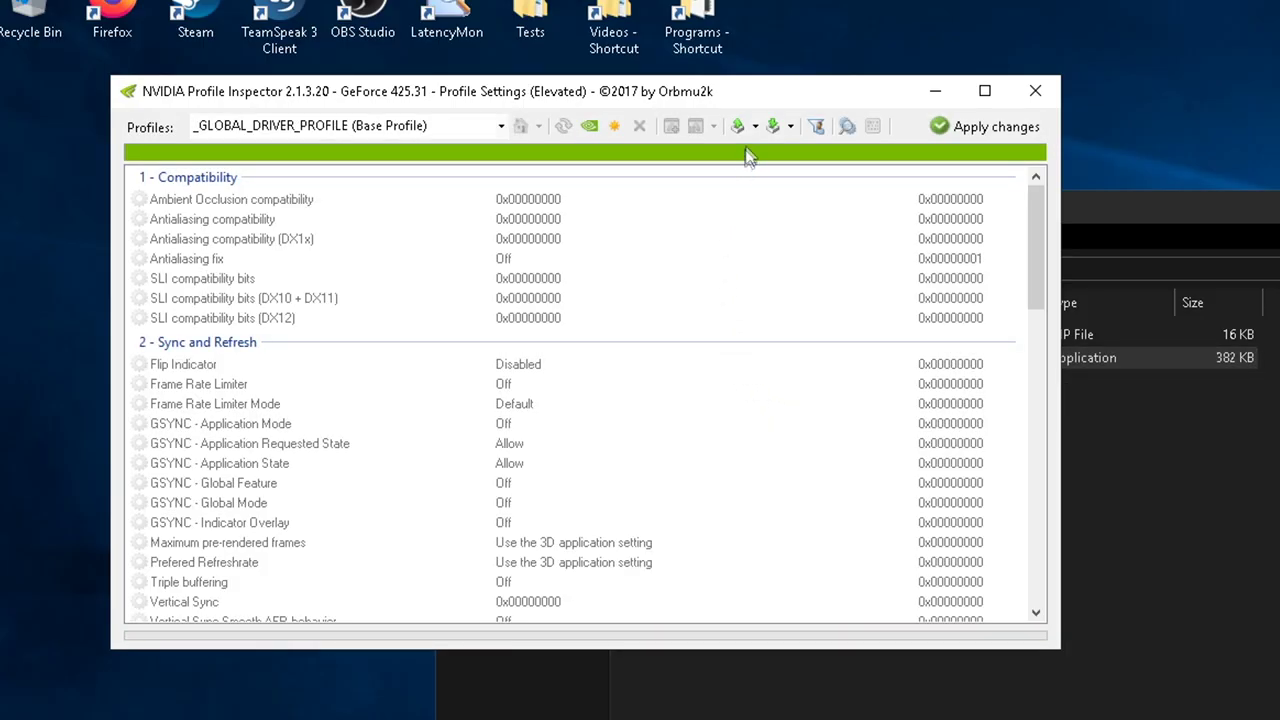
- Import the Base Profile.nip profile into NVIDIA Profile Inspector and close the folder window
left_click(778, 126)
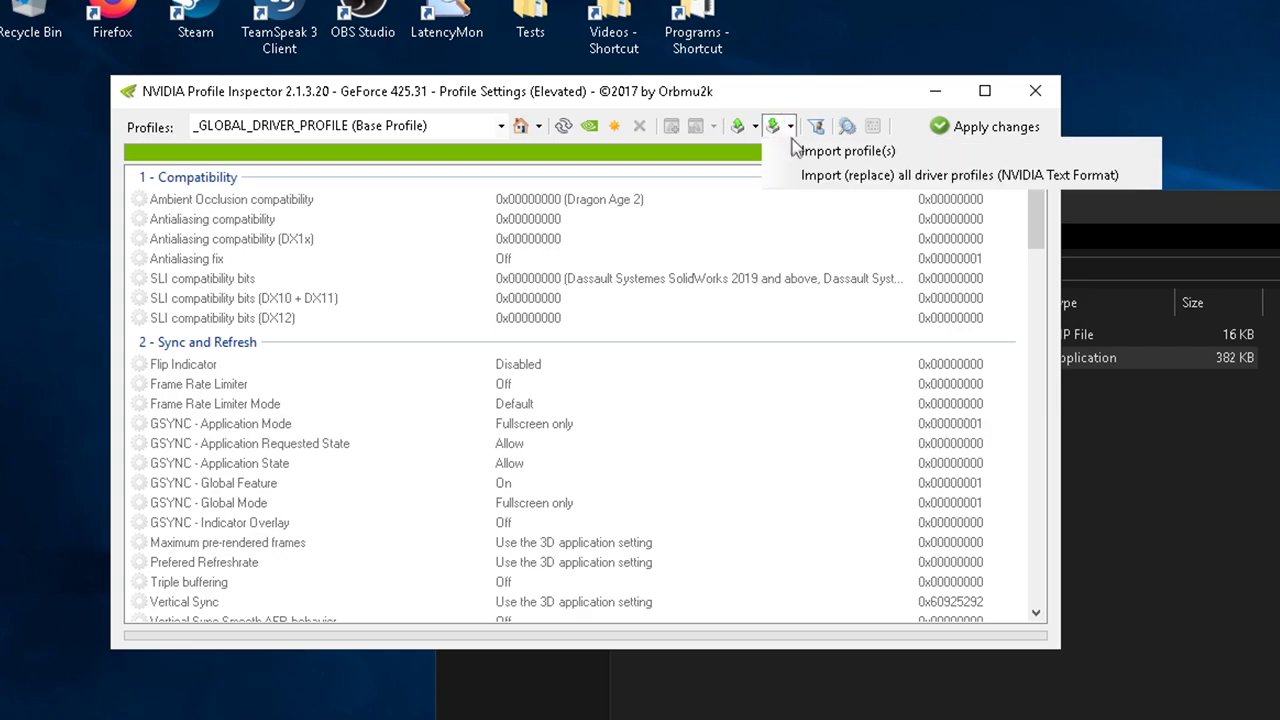
left_click(797, 150)
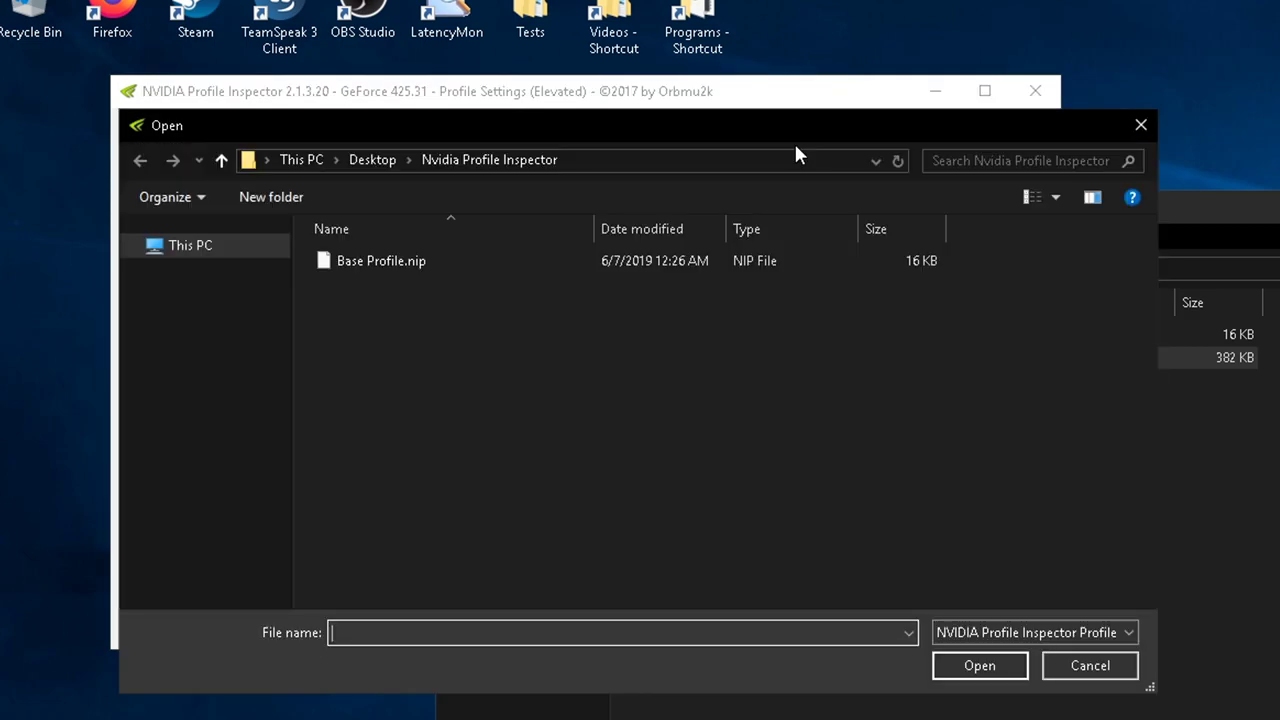
double_click(392, 258)
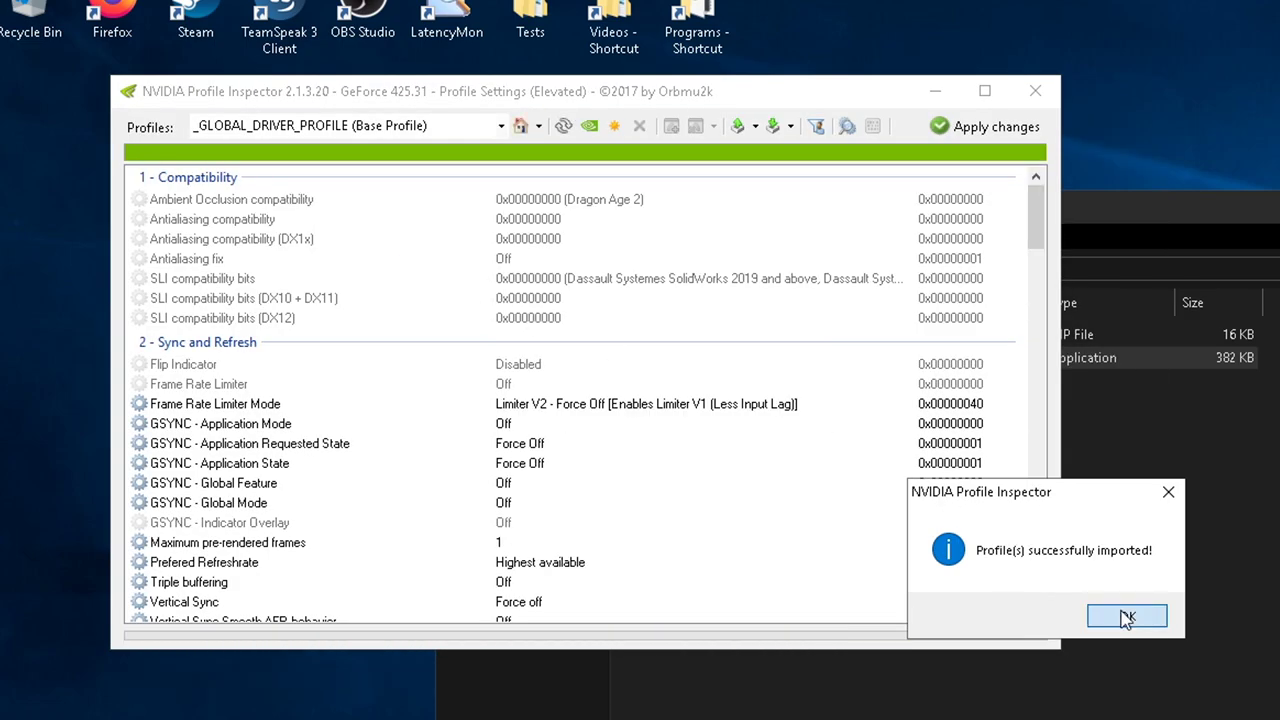
left_click(1127, 617)
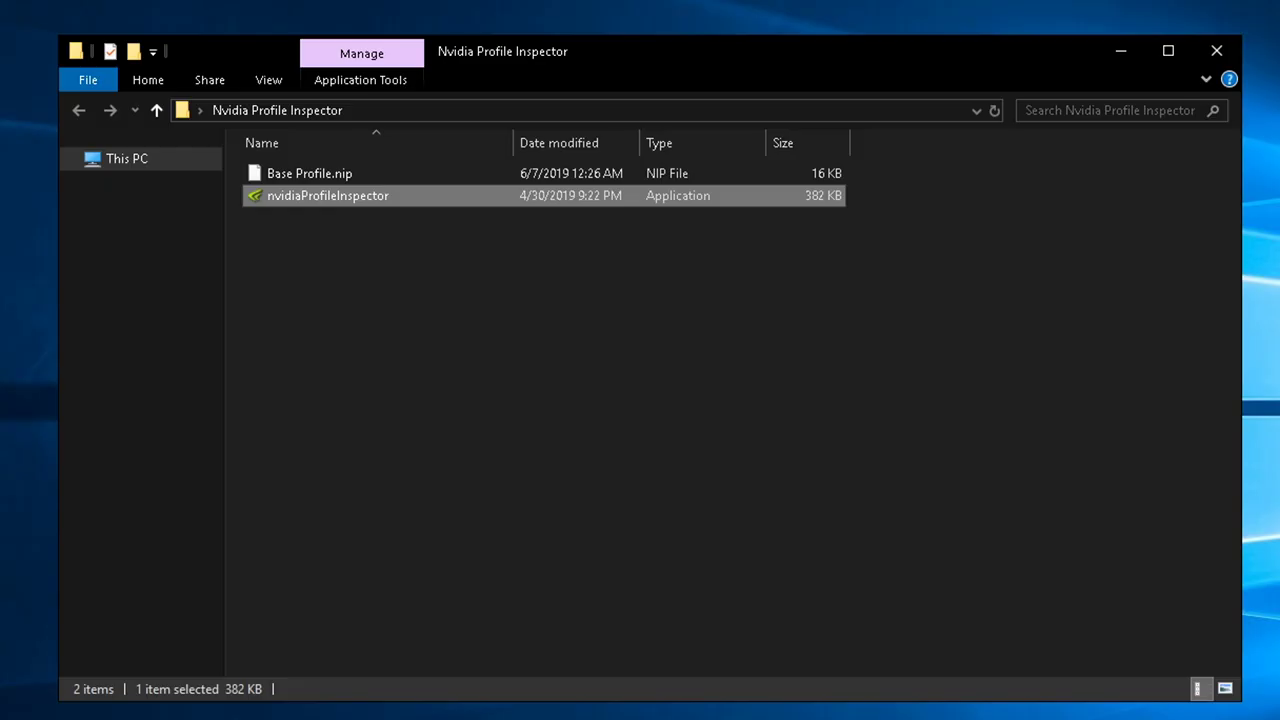
left_click(1216, 50)
- Run the NVidia PowerMizer Manager as administrator and create the PowerMizer settings in the registry
left_click(625, 168)
right_click(620, 163)
left_click(668, 200)
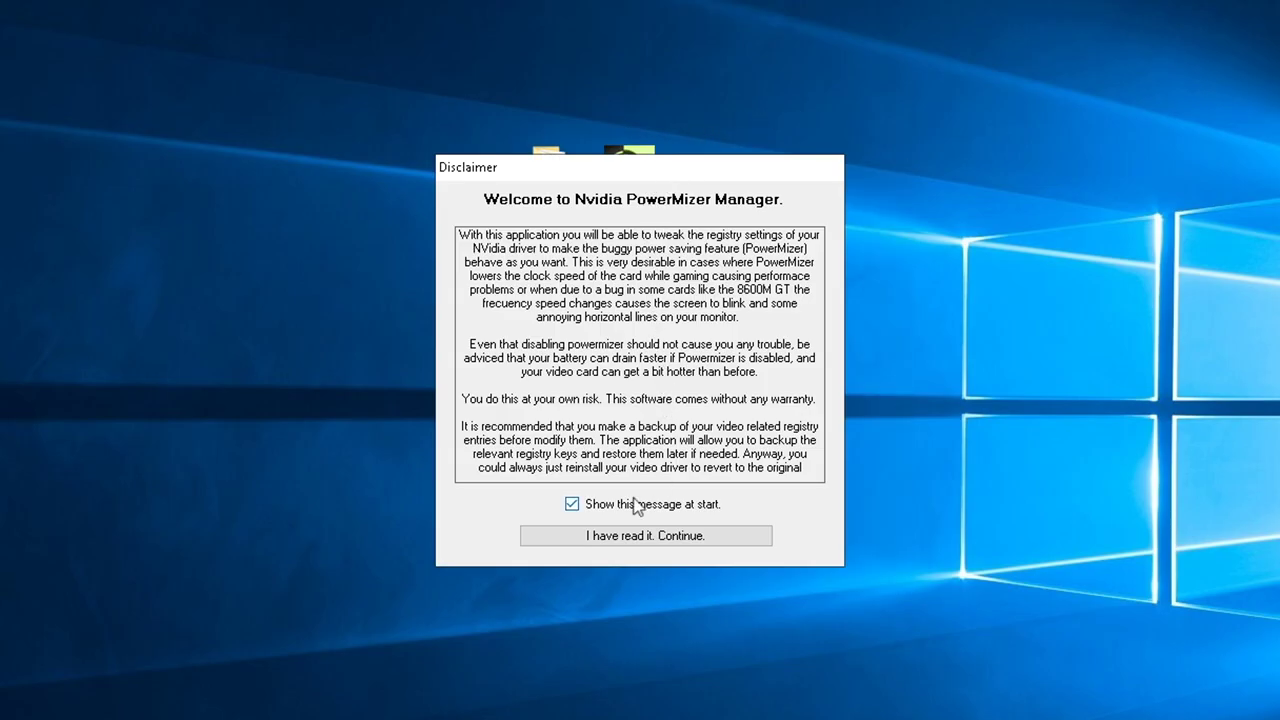
left_click(614, 536)
left_click(800, 448)
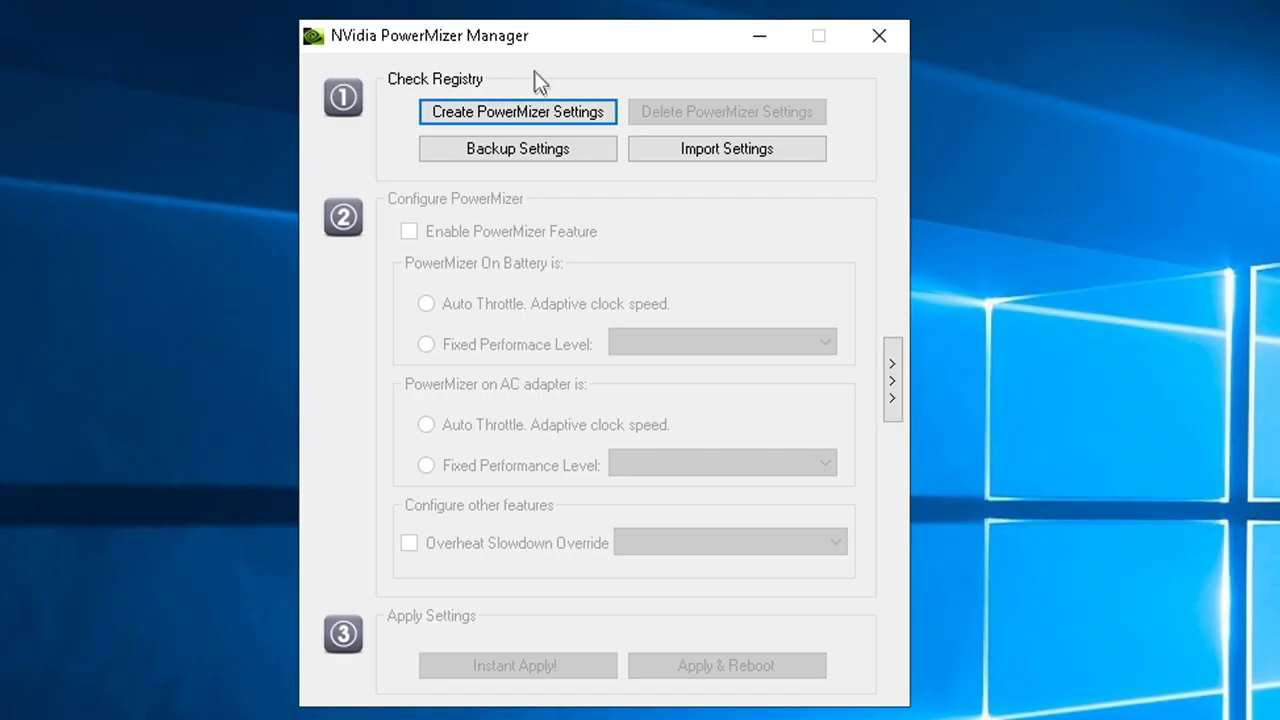
left_click(533, 113)
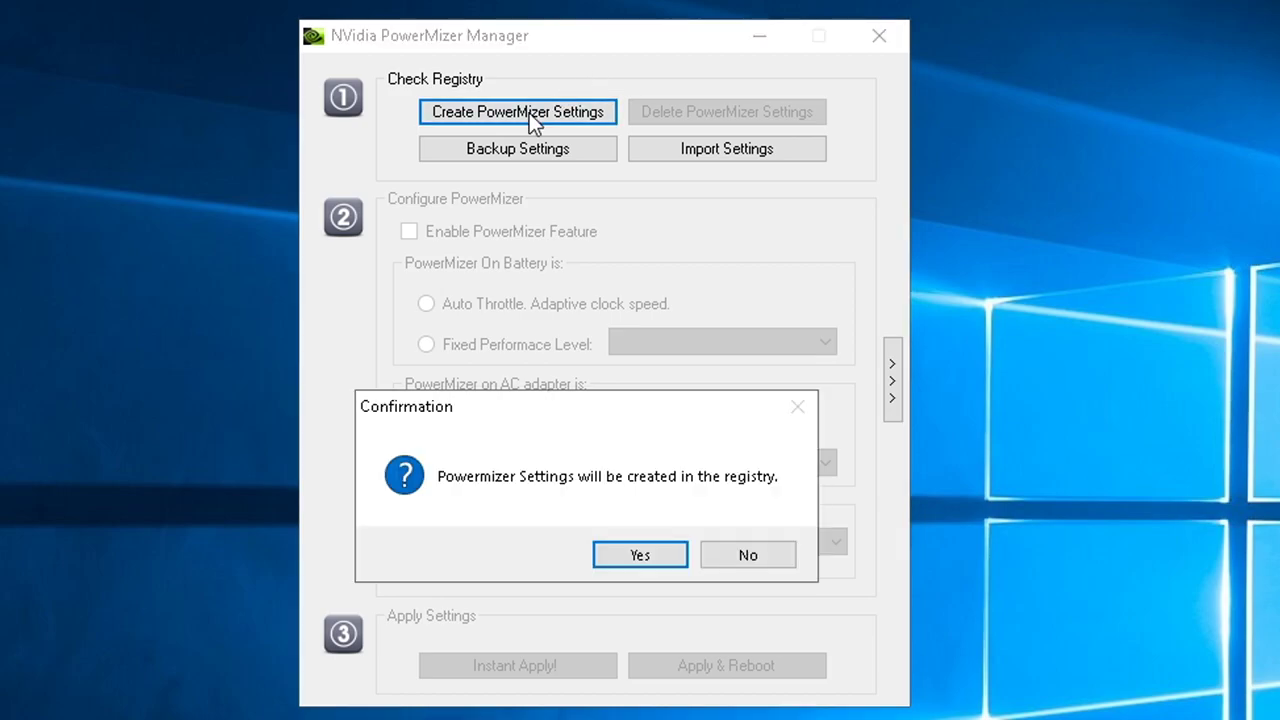
left_click(639, 555)
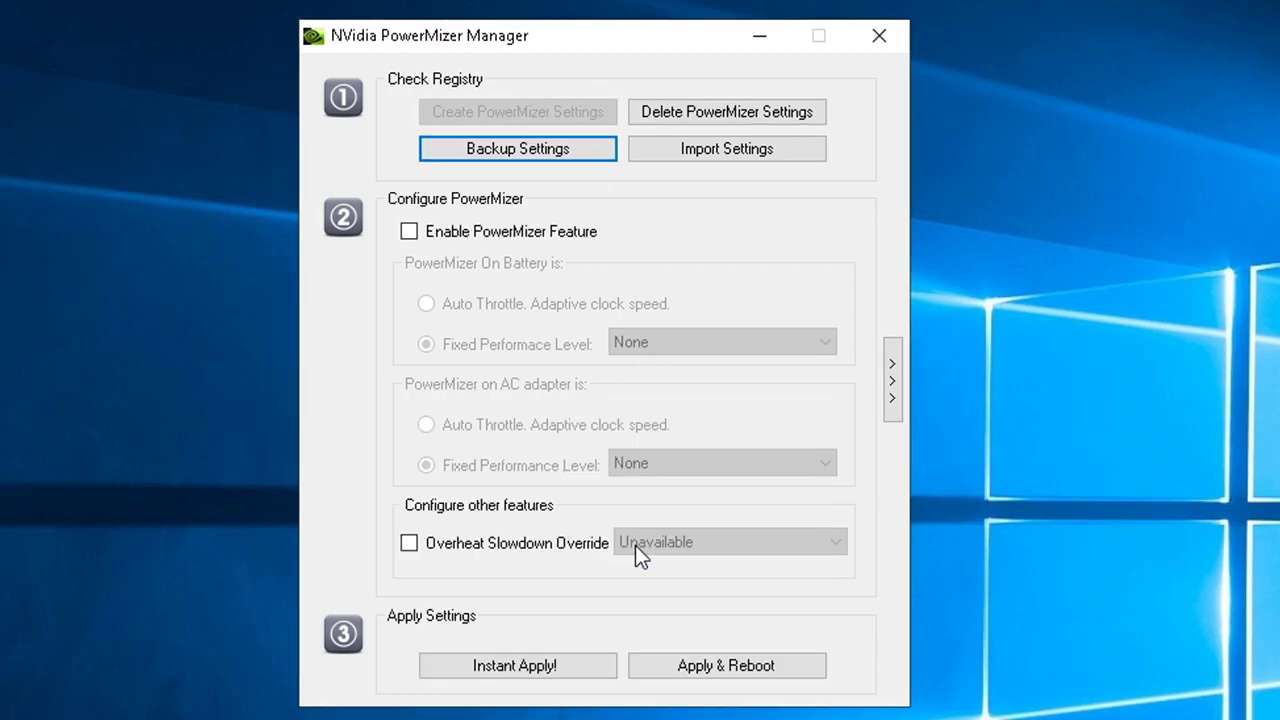
- Enable the PowerMizer feature and set the fixed performance level for battery and AC adapter to Max. Perf / Min. PowerSave
left_click(450, 232)
left_click(651, 344)
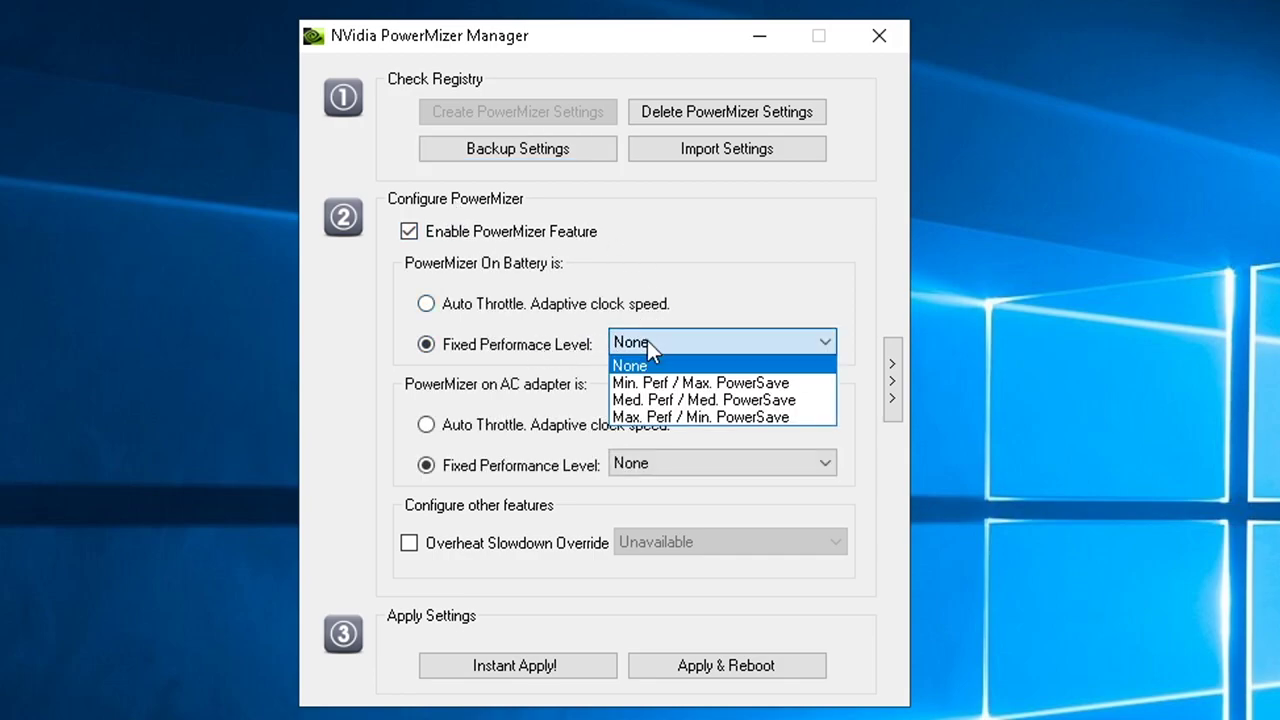
left_click(704, 416)
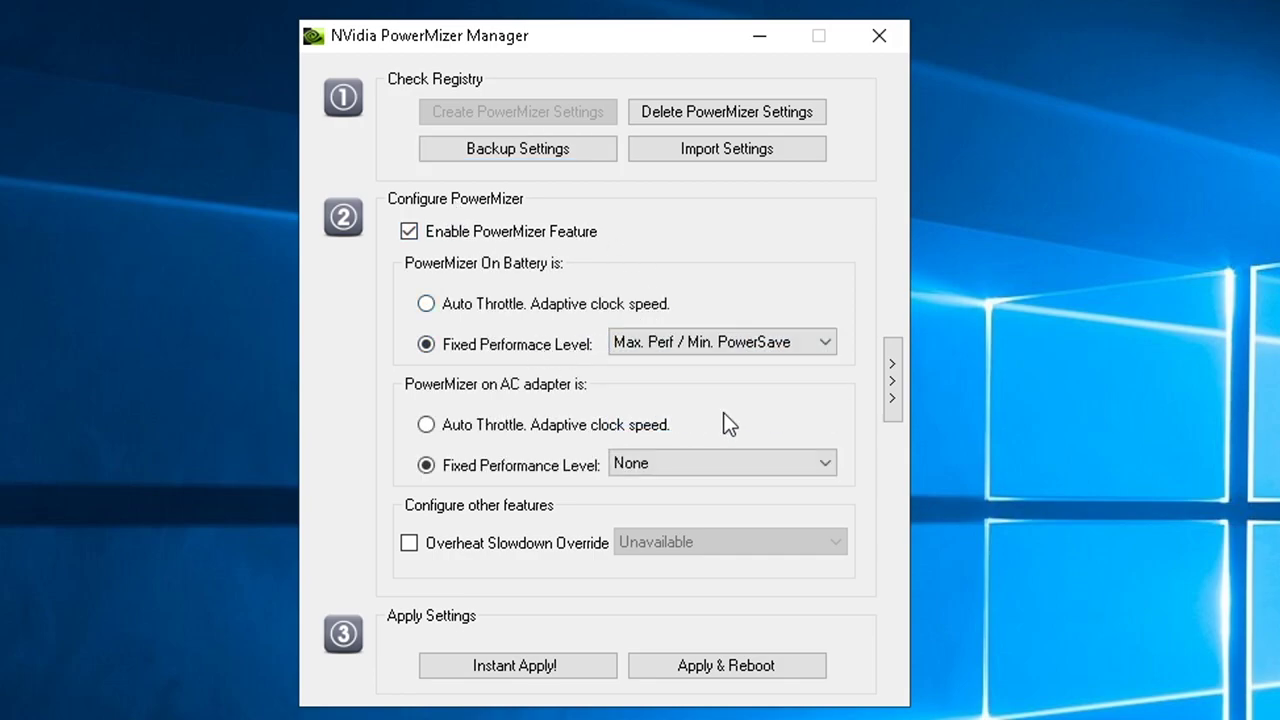
left_click(647, 463)
left_click(634, 536)
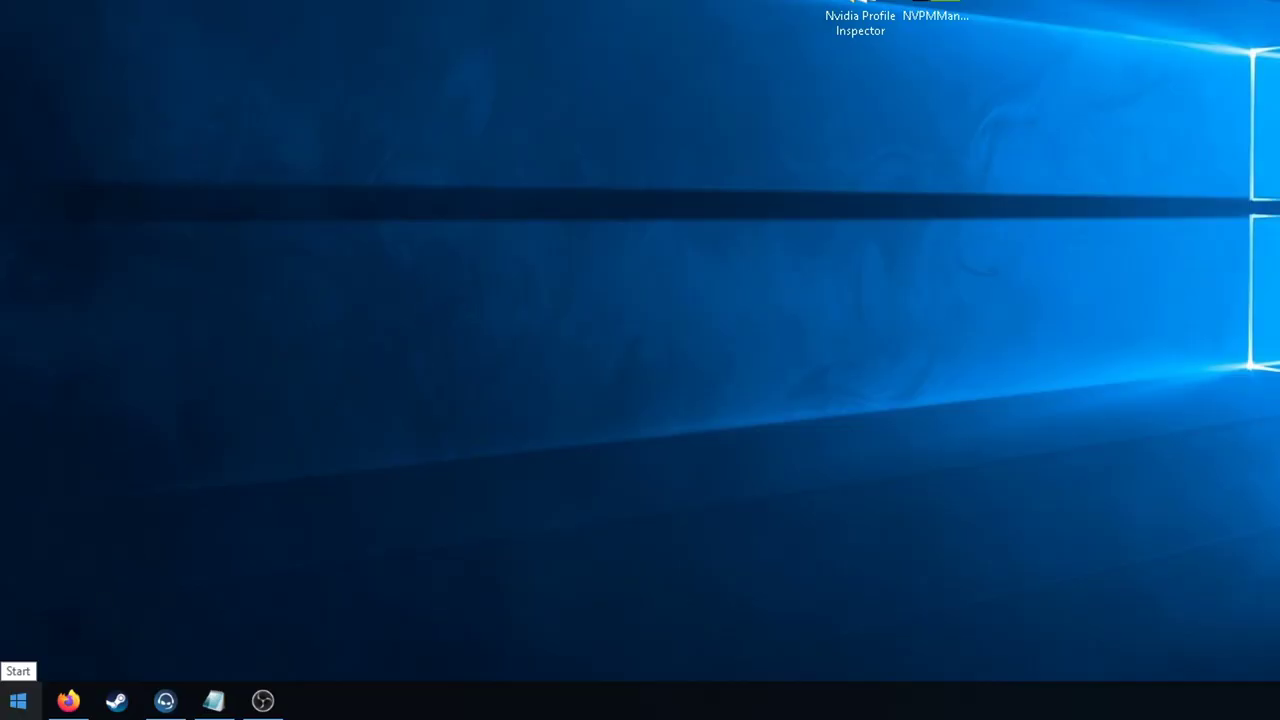
- Search the Start menu for "device manager" and open Device Manager
left_click(18, 700)
type("device manager")
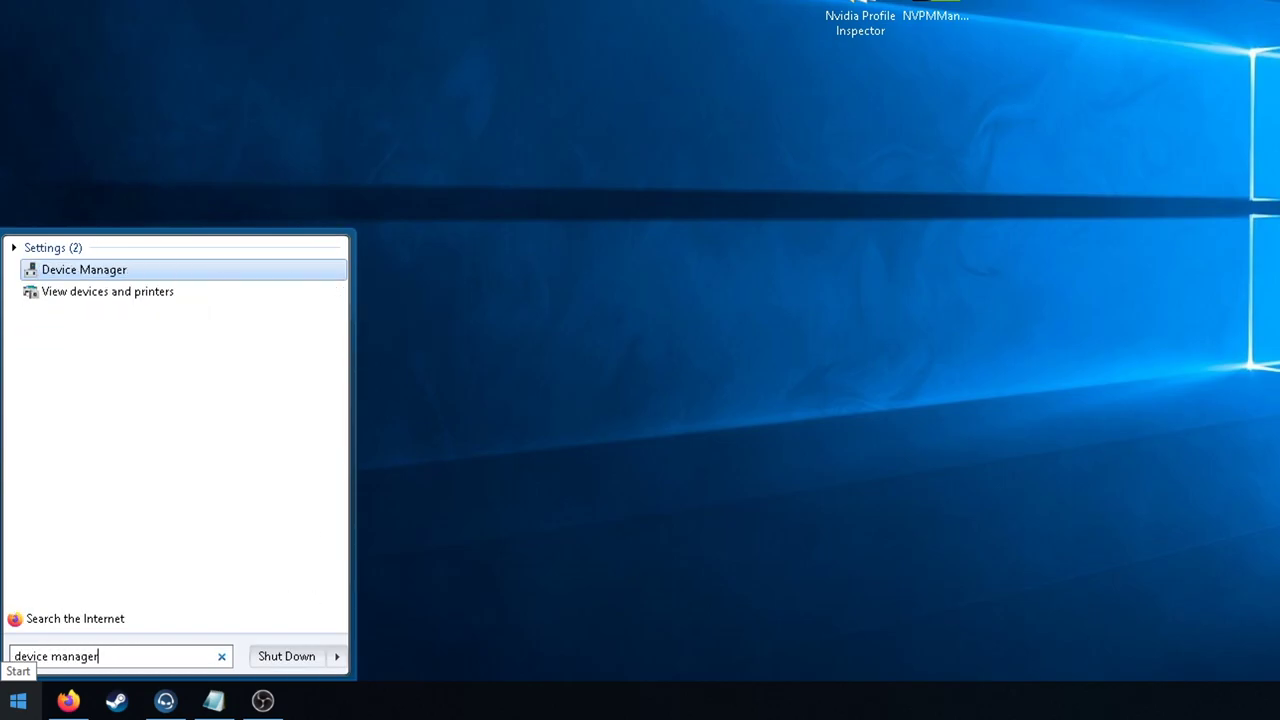
left_click(110, 271)
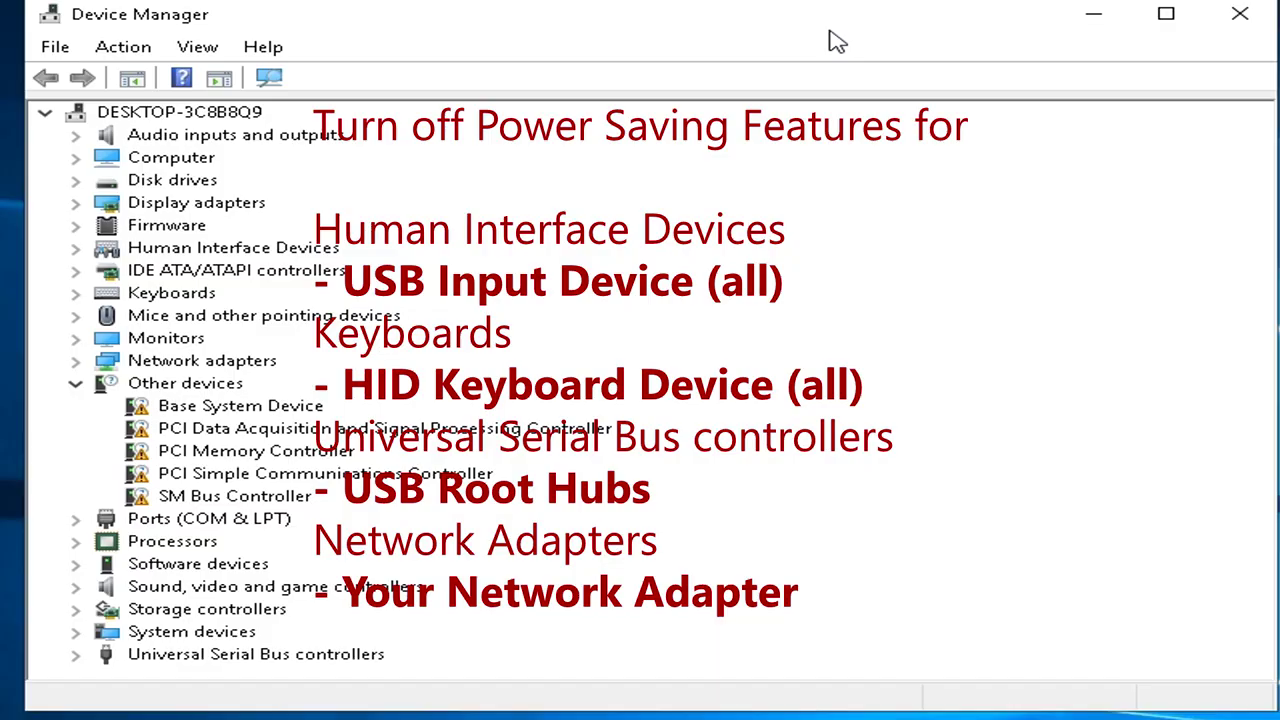
- Disallow the computer from turning off the ASMedia USB Root Hub to save power
left_click(76, 655)
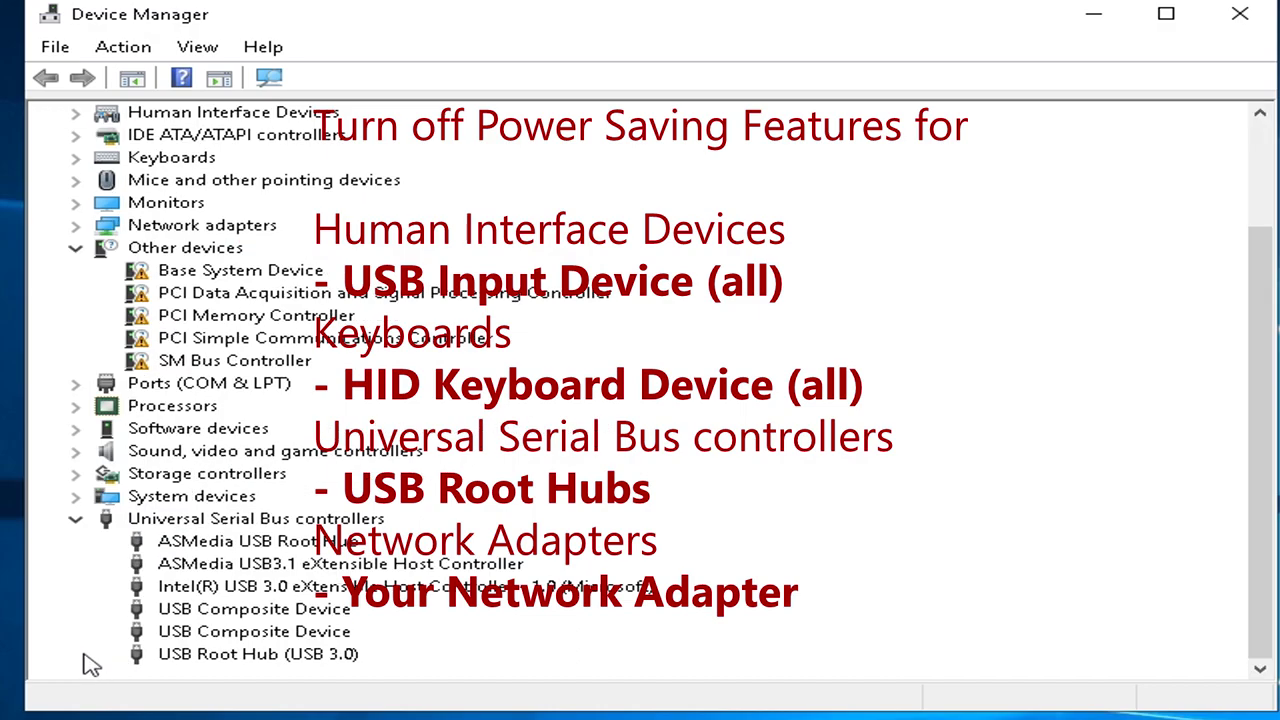
left_click(312, 541)
right_click(312, 542)
left_click(420, 687)
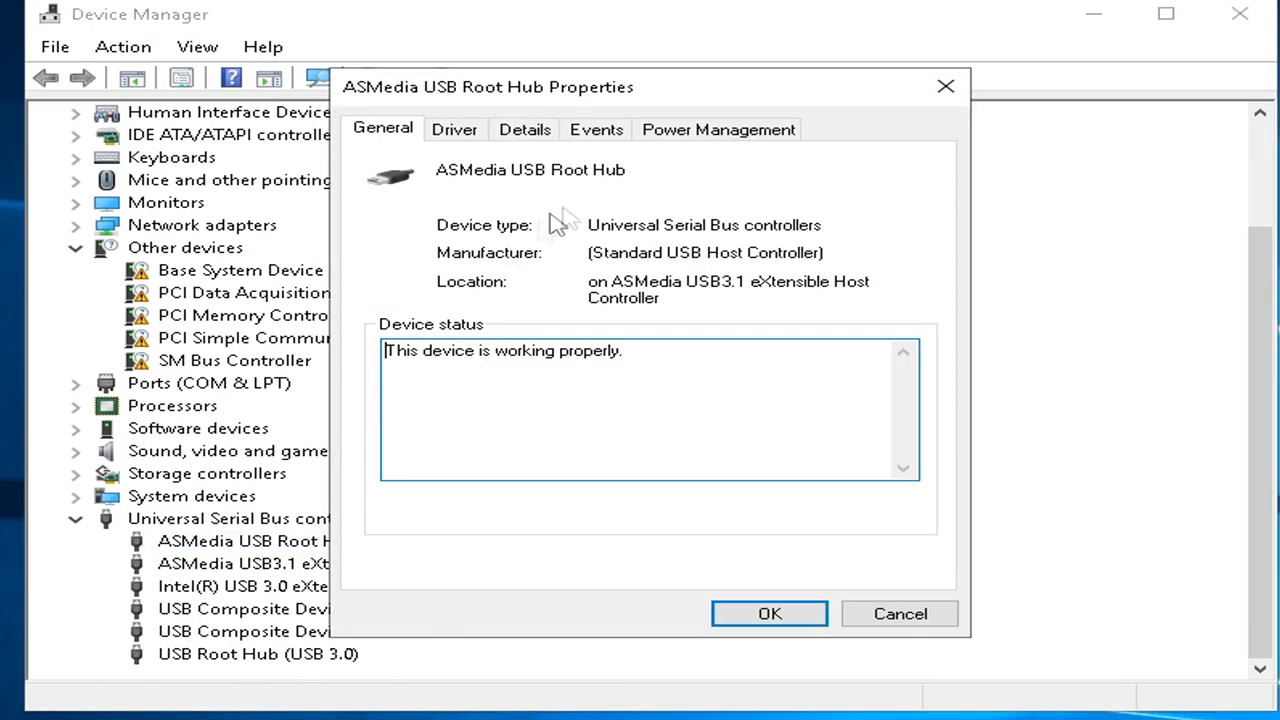
left_click(717, 131)
left_click(378, 231)
left_click(769, 613)
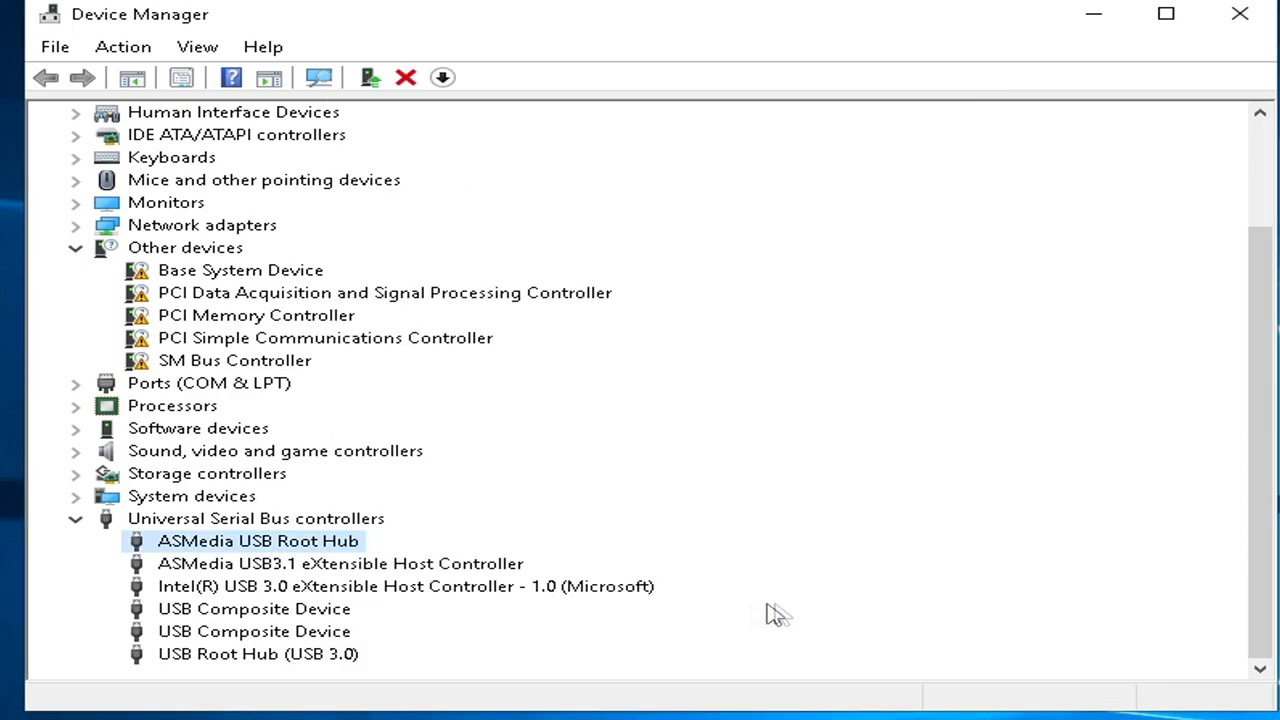
- Disallow the computer from turning off the USB Root Hub (USB 3.0) to save power
right_click(286, 660)
left_click(394, 715)
left_click(688, 140)
left_click(538, 229)
left_click(777, 614)
- Disallow the computer from turning off the first USB Input Device under Human Interface Devices to save power
scroll(144, 416, "up", 2)
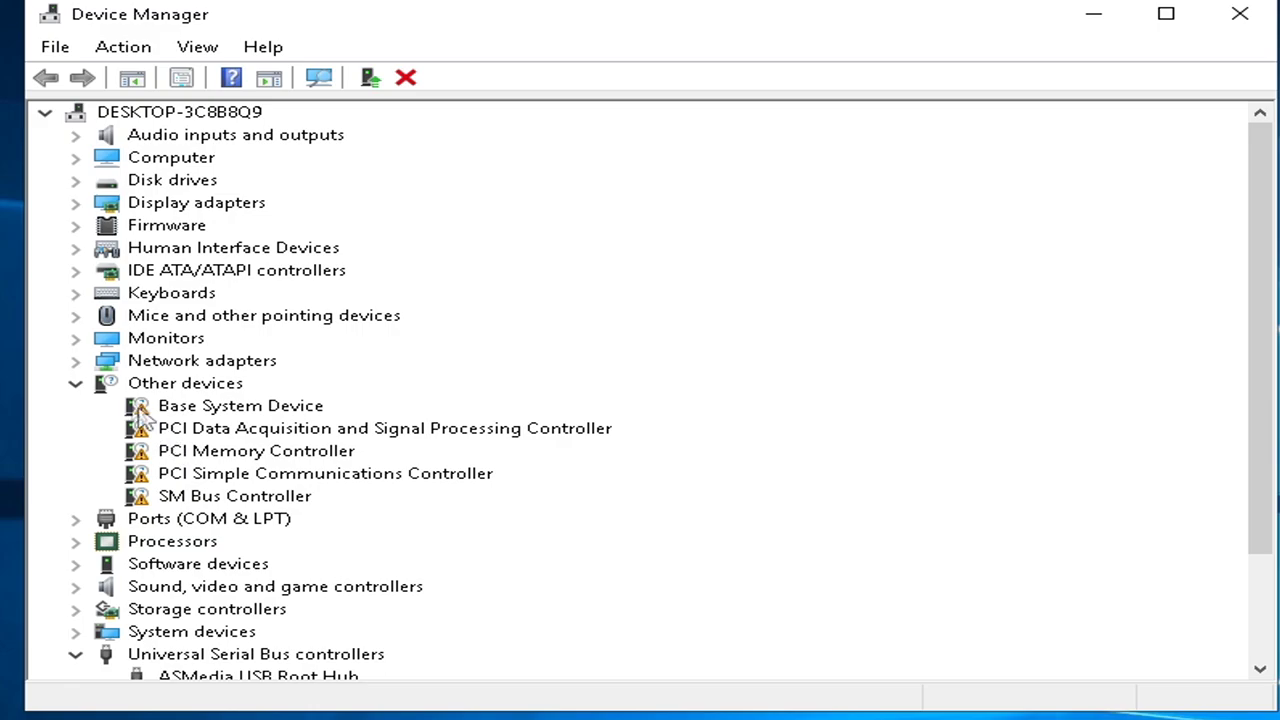
left_click(75, 250)
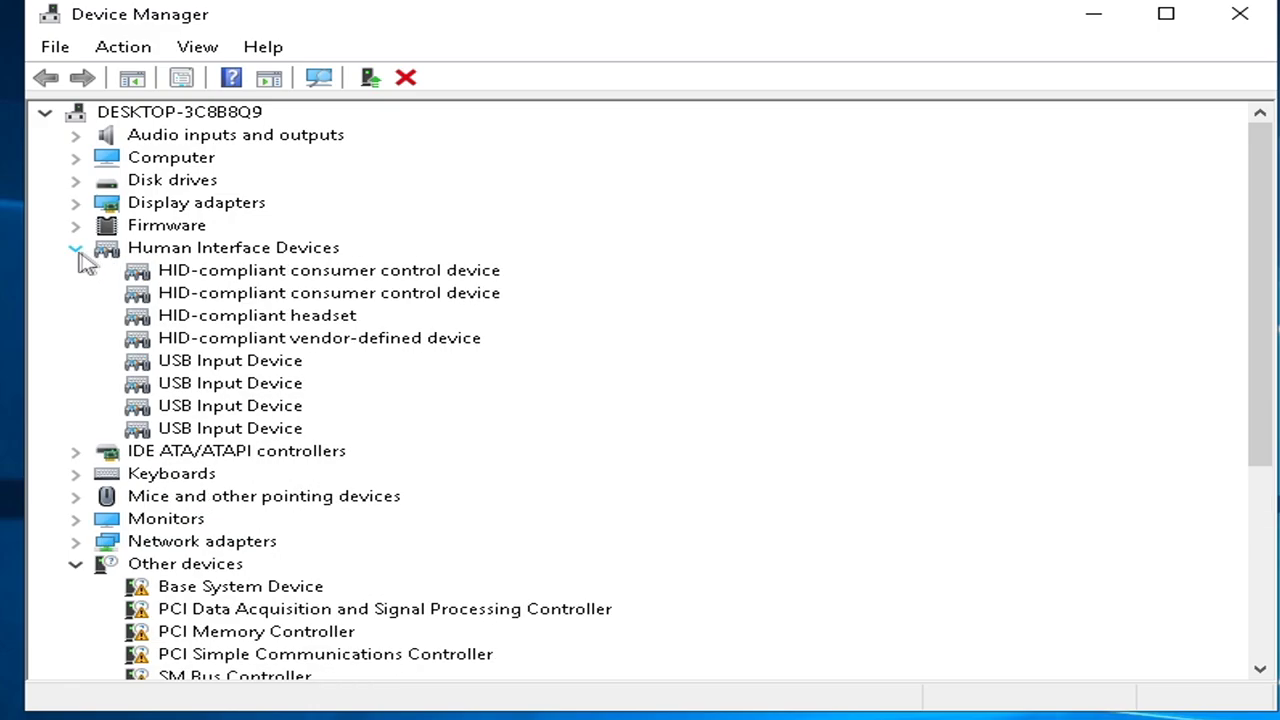
right_click(213, 363)
left_click(337, 500)
left_click(706, 138)
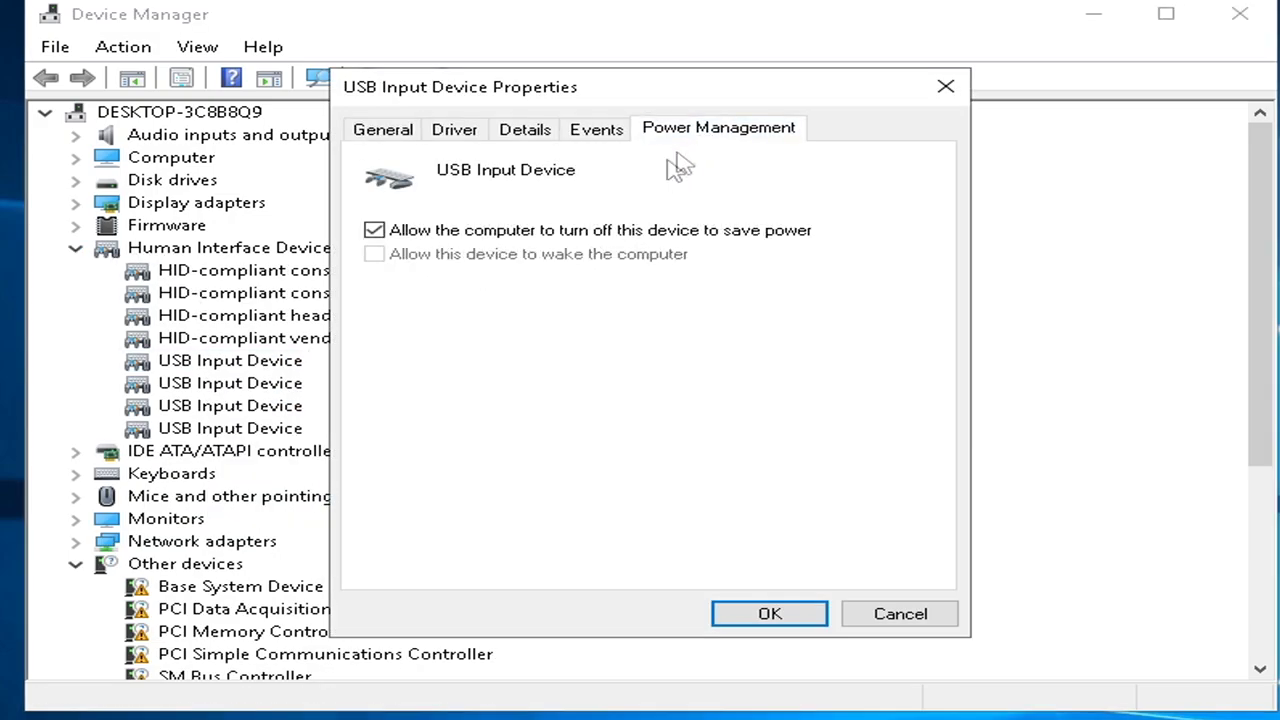
left_click(512, 230)
left_click(765, 610)
- Disallow the computer from turning off the second USB Input Device to save power
right_click(250, 386)
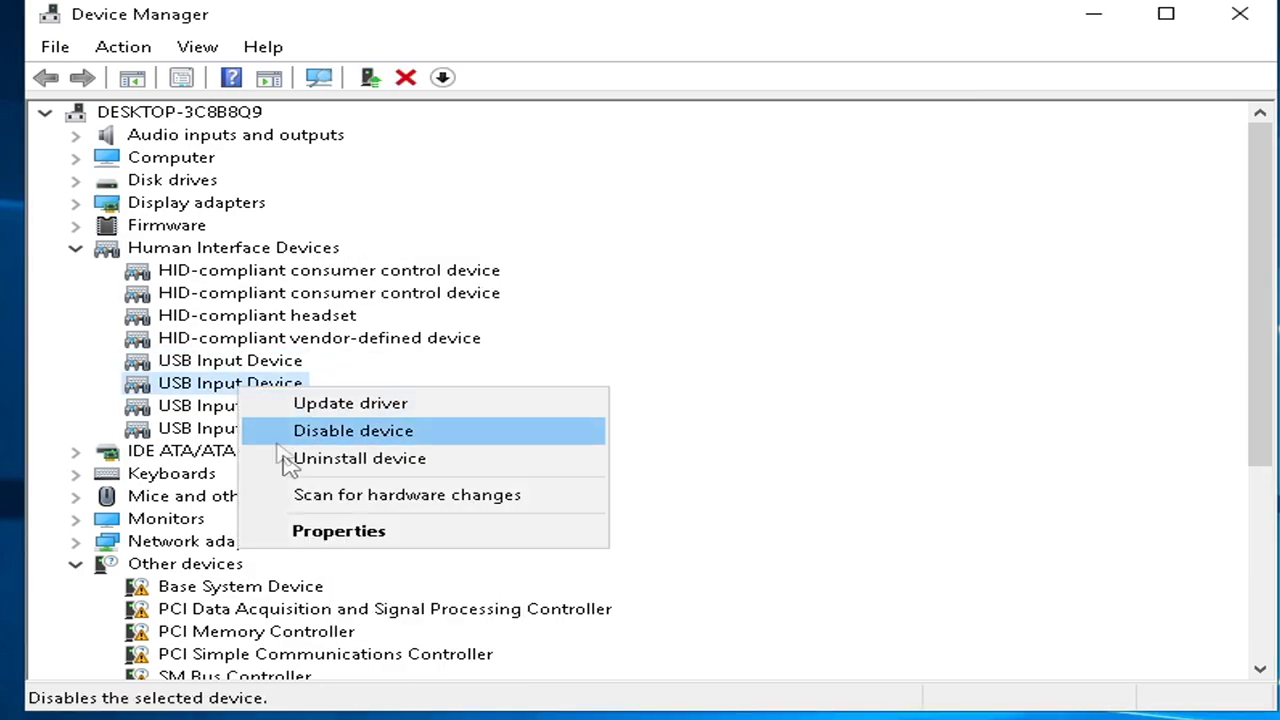
left_click(340, 529)
left_click(718, 128)
left_click(478, 238)
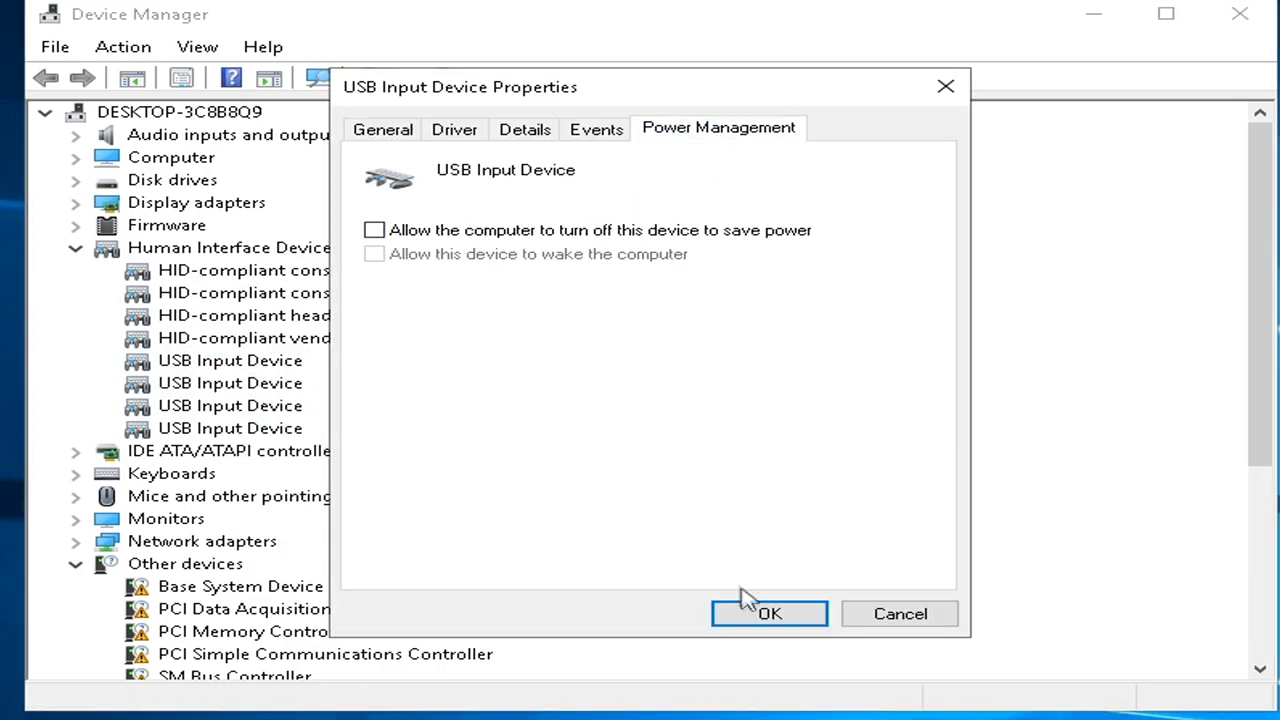
left_click(765, 613)
- Disallow the computer from turning off the third USB Input Device under Human Interface Devices to save power
right_click(270, 407)
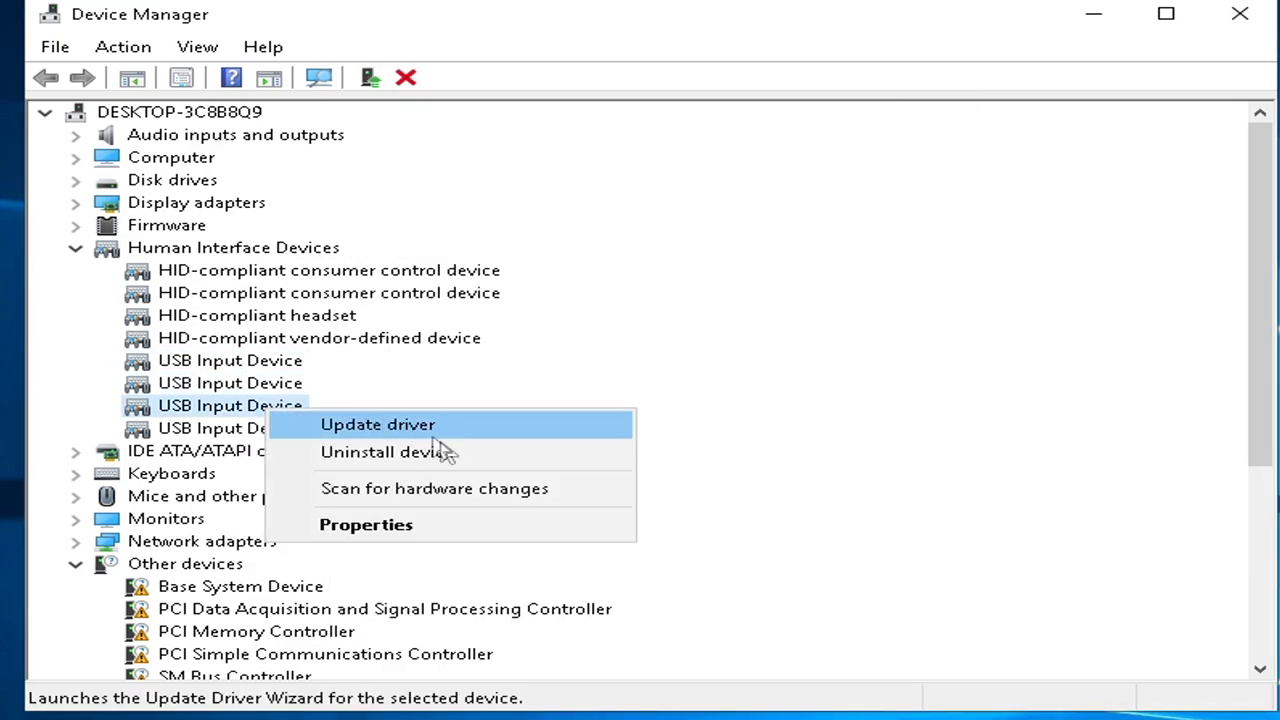
left_click(457, 527)
left_click(718, 129)
left_click(546, 233)
left_click(769, 613)
- Disallow the computer from turning off the fourth USB Input Device to save power
right_click(199, 433)
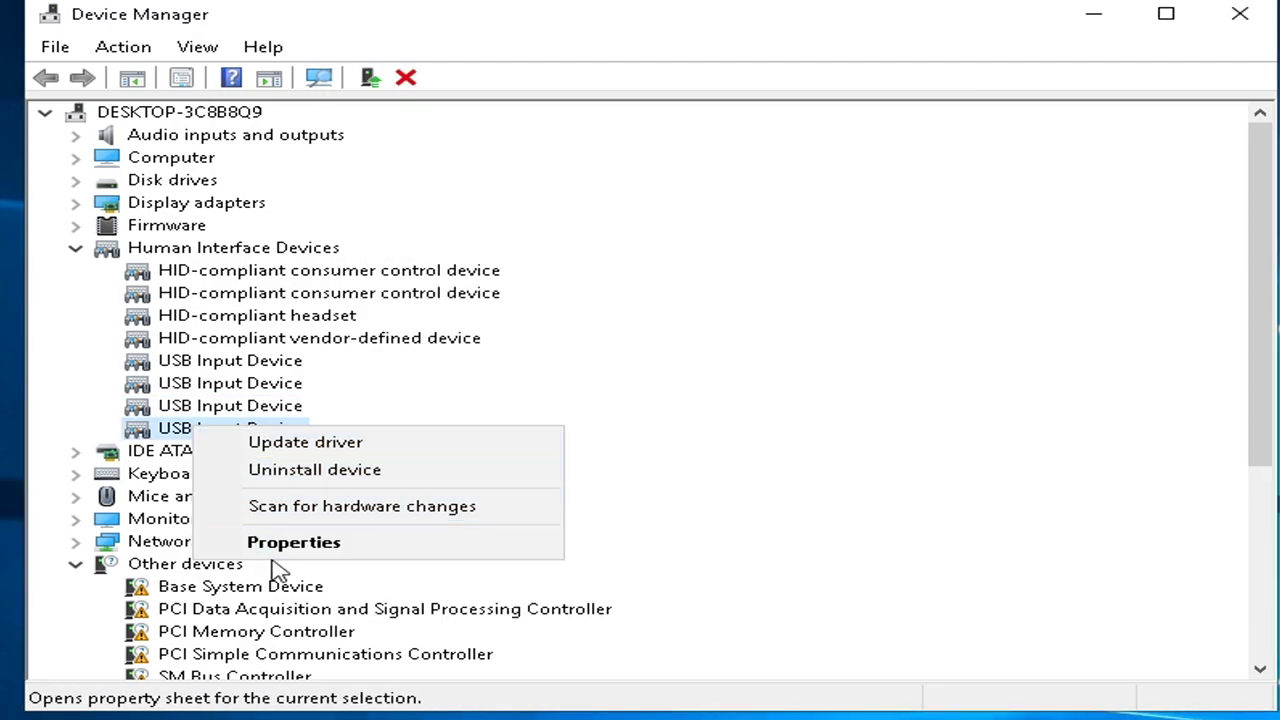
left_click(295, 541)
left_click(718, 129)
left_click(490, 231)
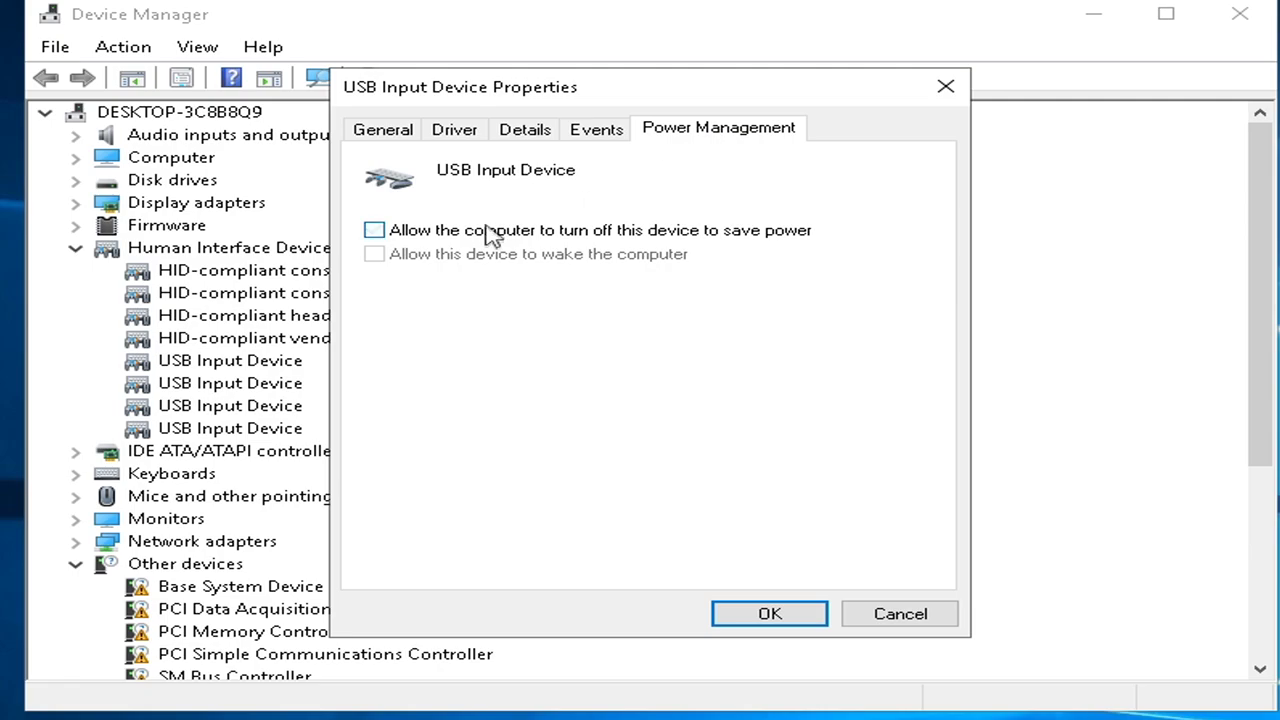
left_click(769, 613)
- Check the power management options of both HID Keyboard Devices under Keyboards
left_click(76, 474)
right_click(233, 496)
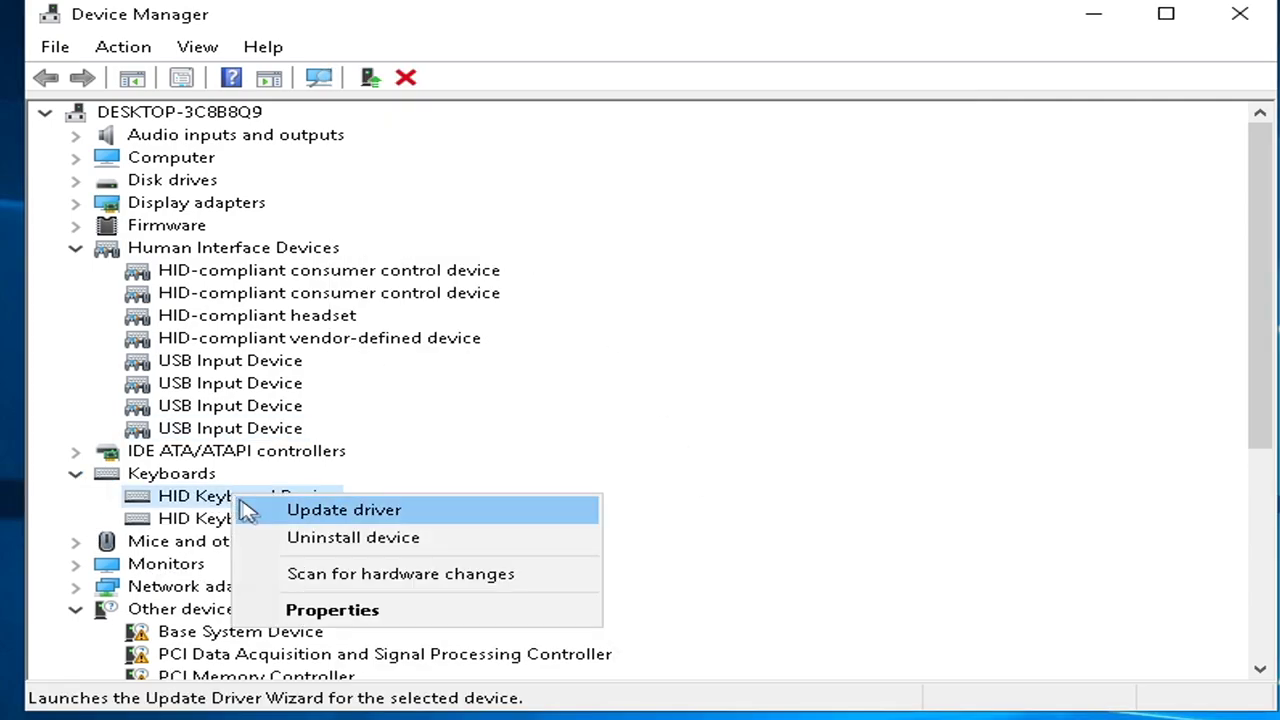
left_click(323, 609)
left_click(706, 132)
left_click(769, 613)
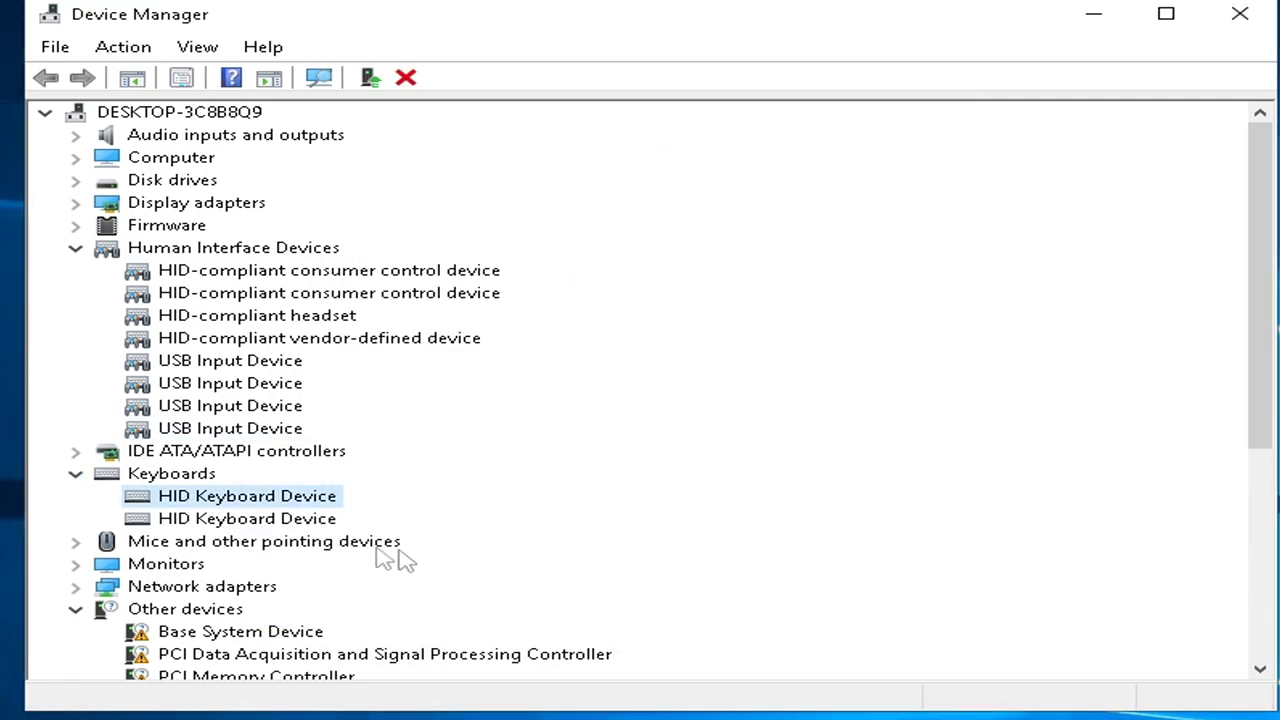
right_click(296, 518)
left_click(389, 626)
left_click(712, 129)
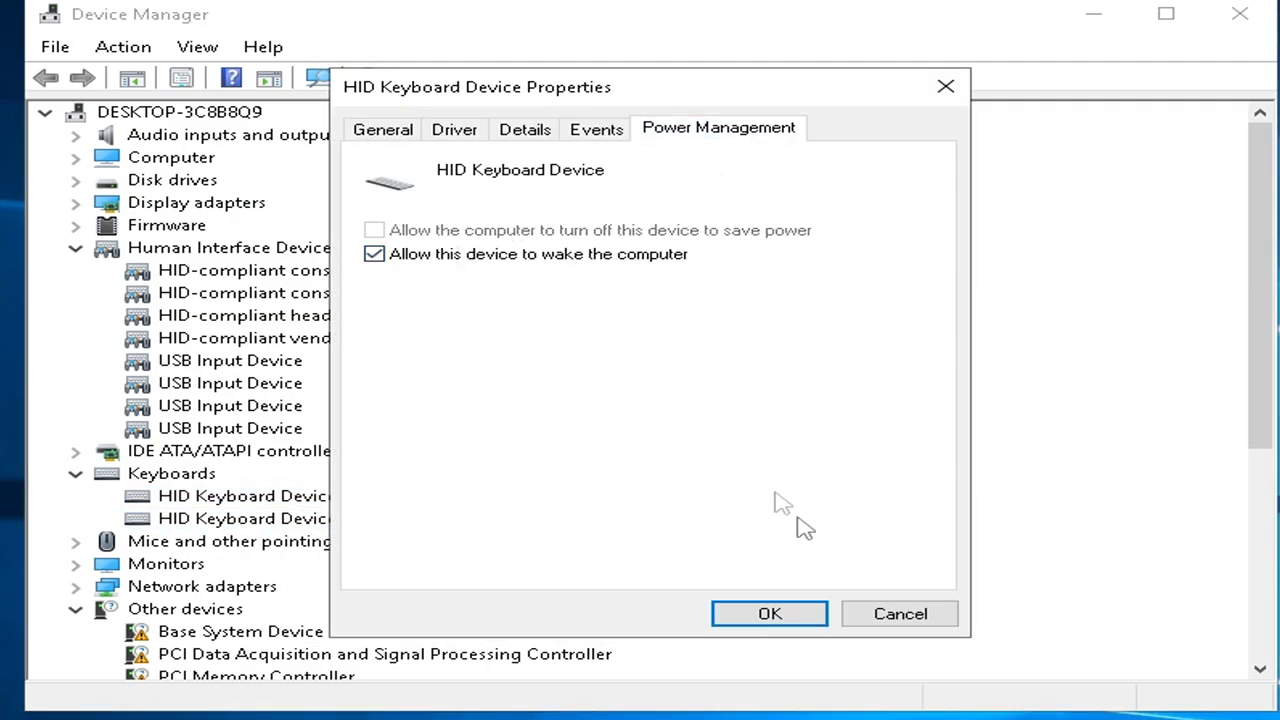
left_click(728, 614)
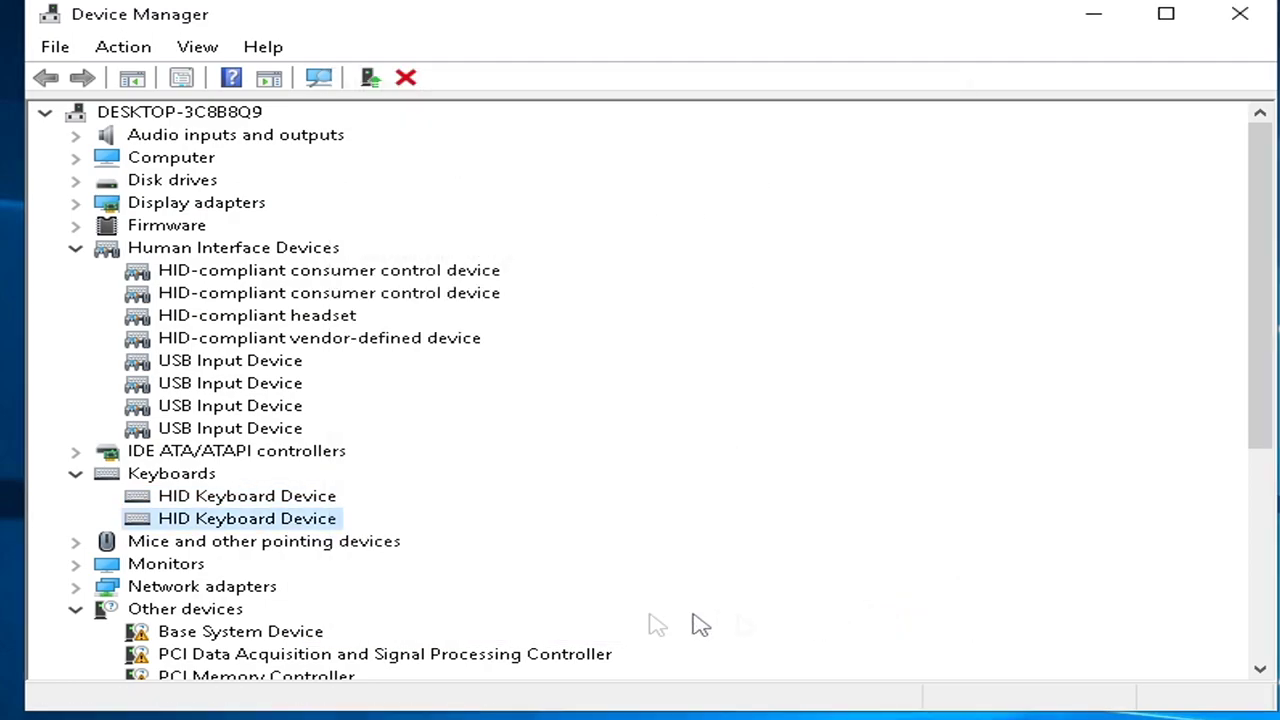
- Disallow the computer from turning off the Intel(R) Ethernet Connection (2) I219-V network adapter to save power
left_click(76, 586)
right_click(240, 607)
left_click(280, 716)
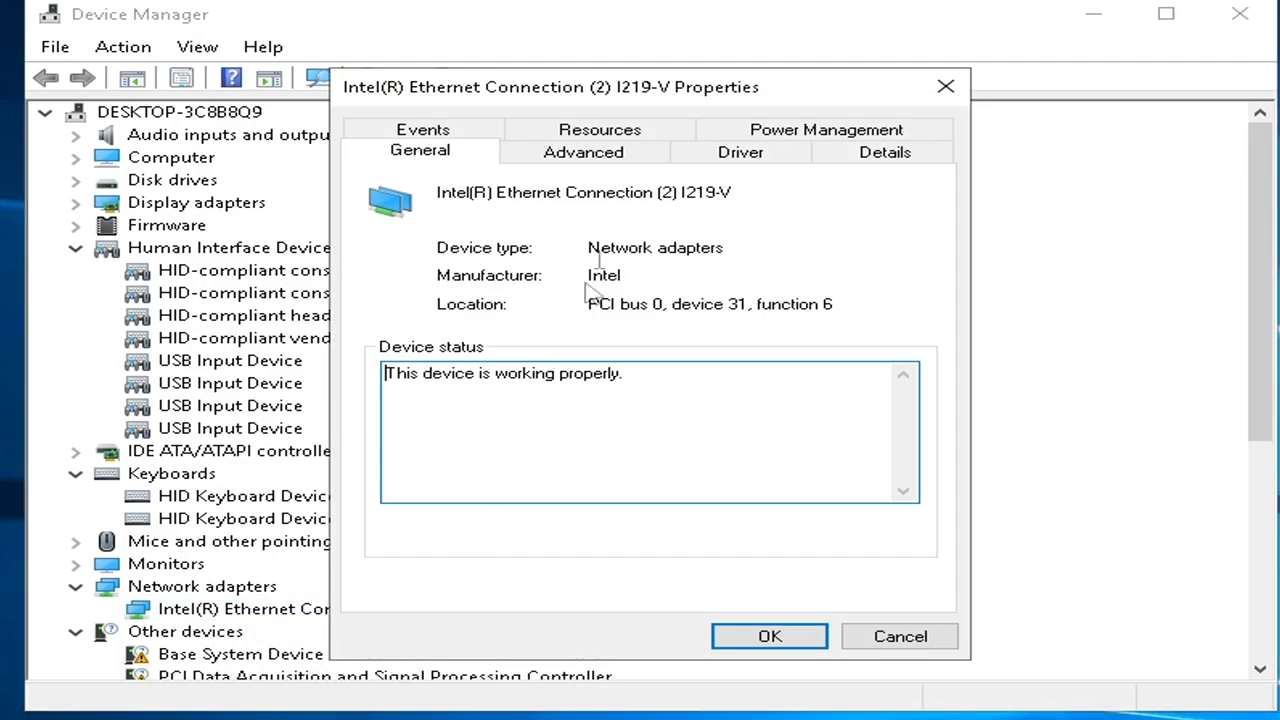
left_click(766, 129)
left_click(442, 256)
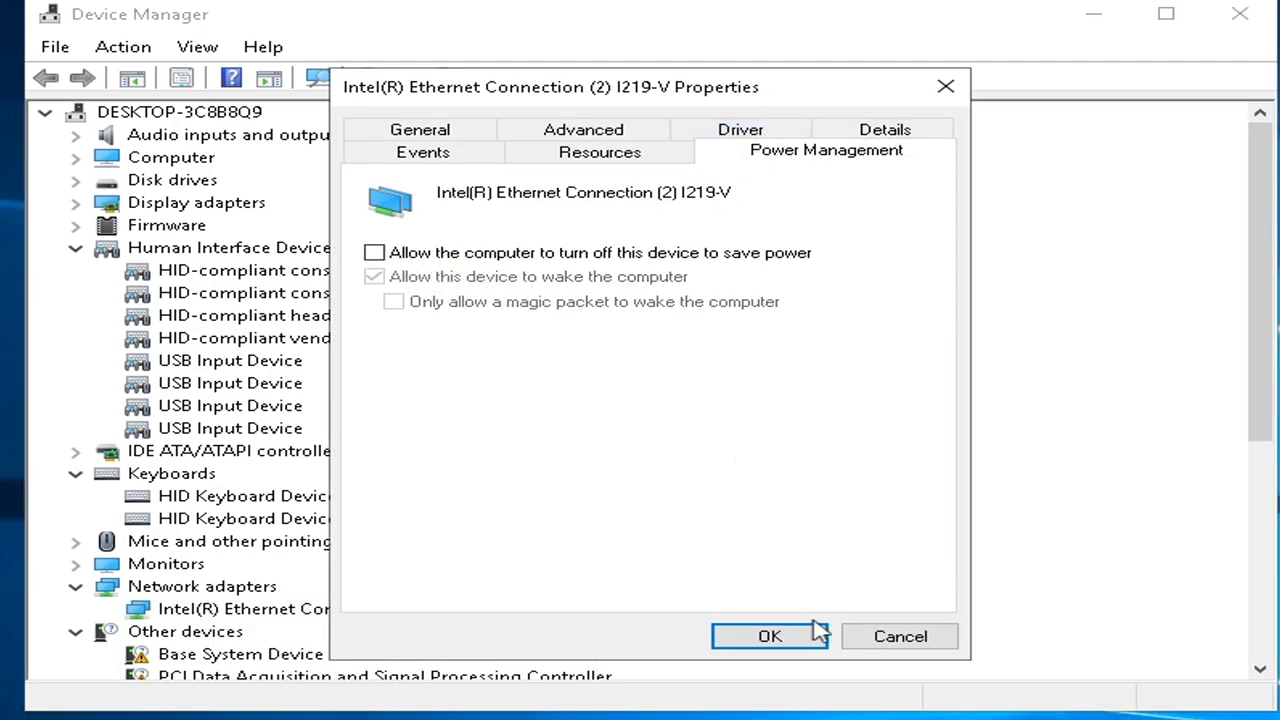
left_click(770, 637)
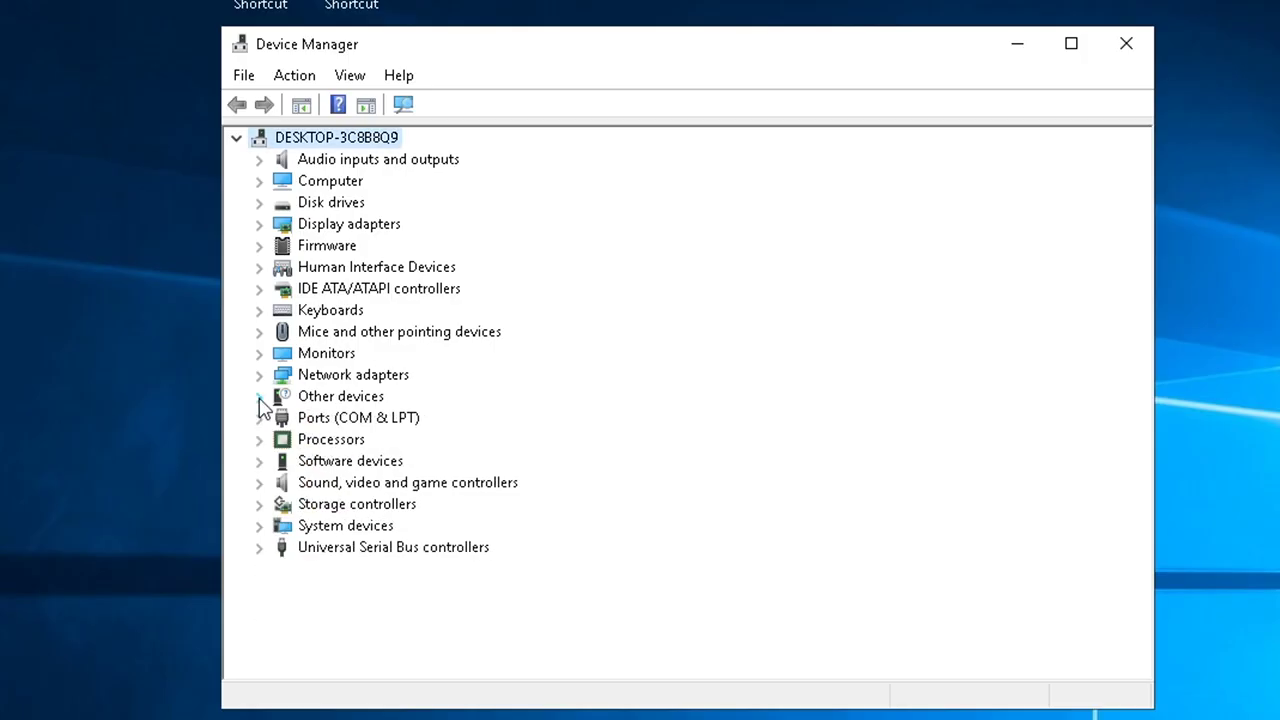
- Disable the Speakers (Realtek High Definition Audio) device under Audio inputs and outputs
left_click(257, 160)
left_click(380, 205)
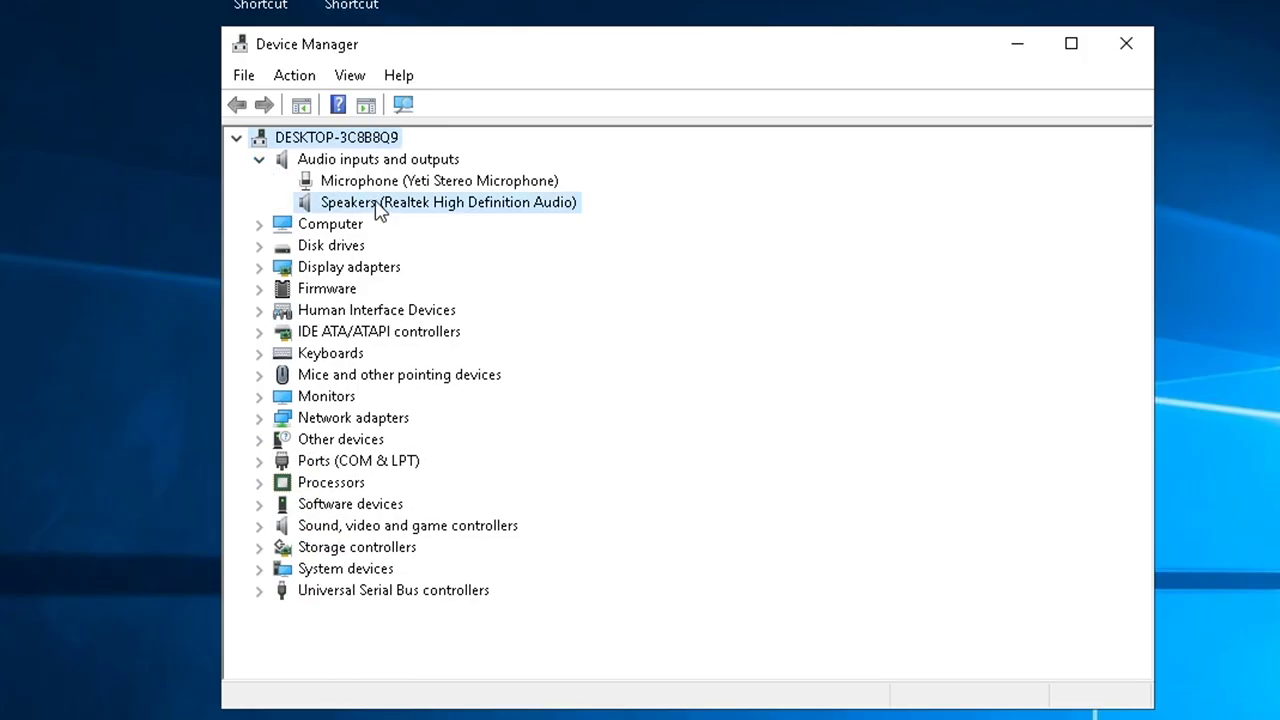
right_click(380, 206)
left_click(495, 245)
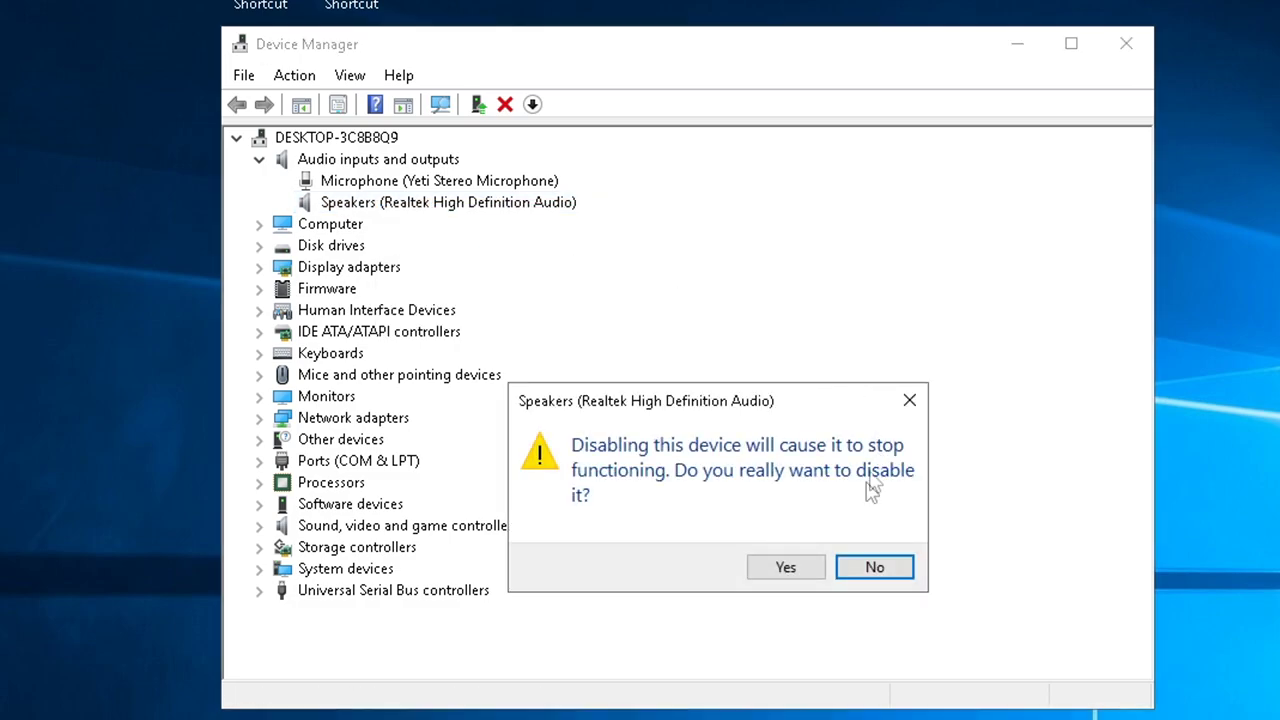
left_click(786, 568)
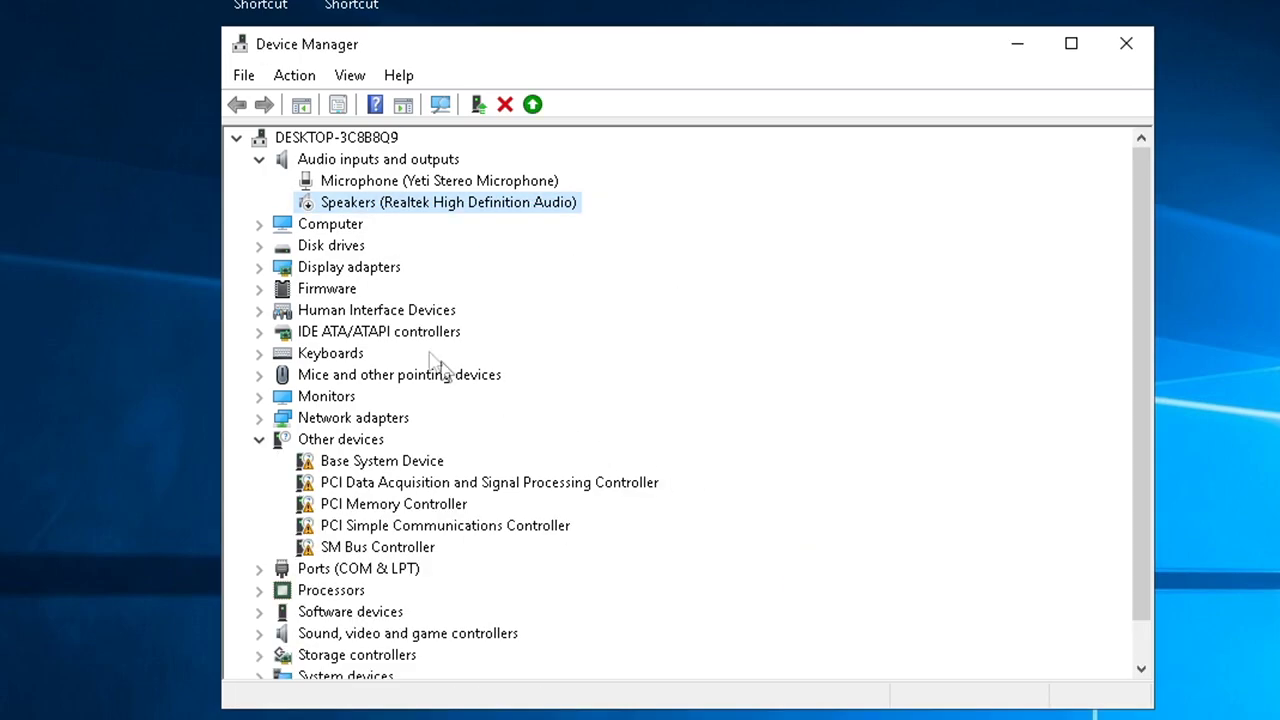
- Disable the first HID-compliant consumer control device under Human Interface Devices
left_click(258, 311)
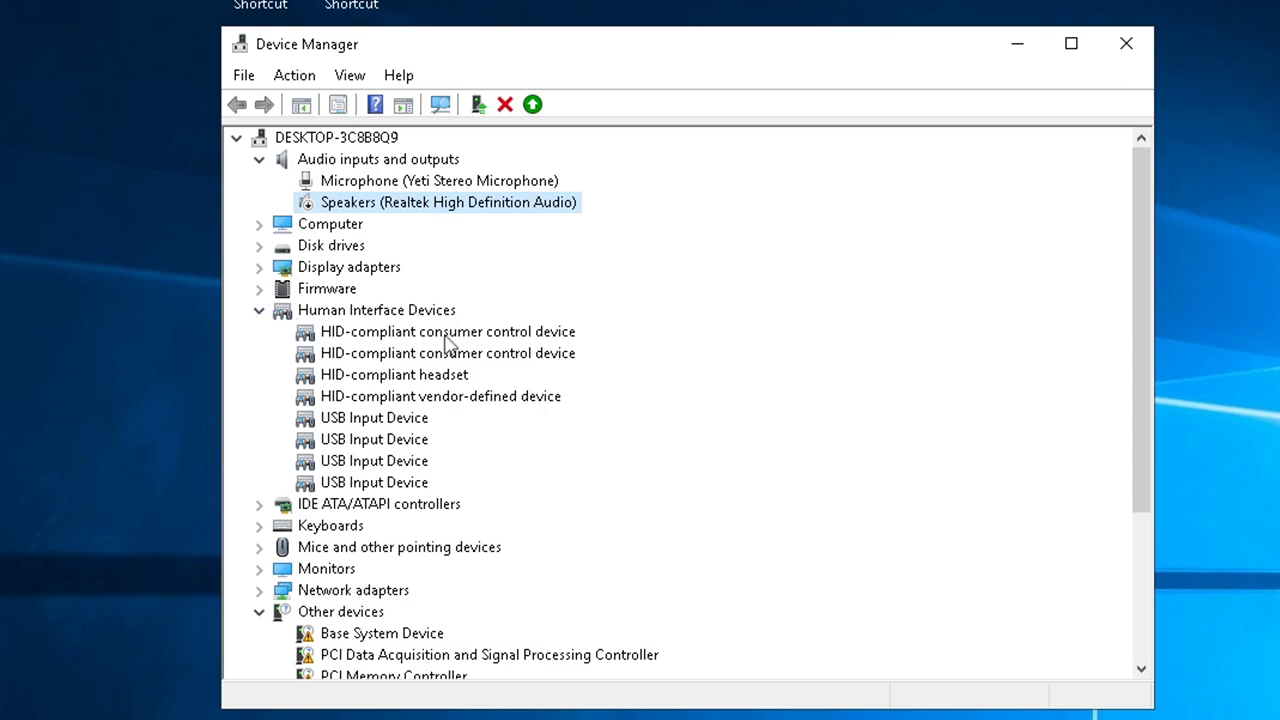
left_click(485, 334)
right_click(470, 336)
left_click(565, 370)
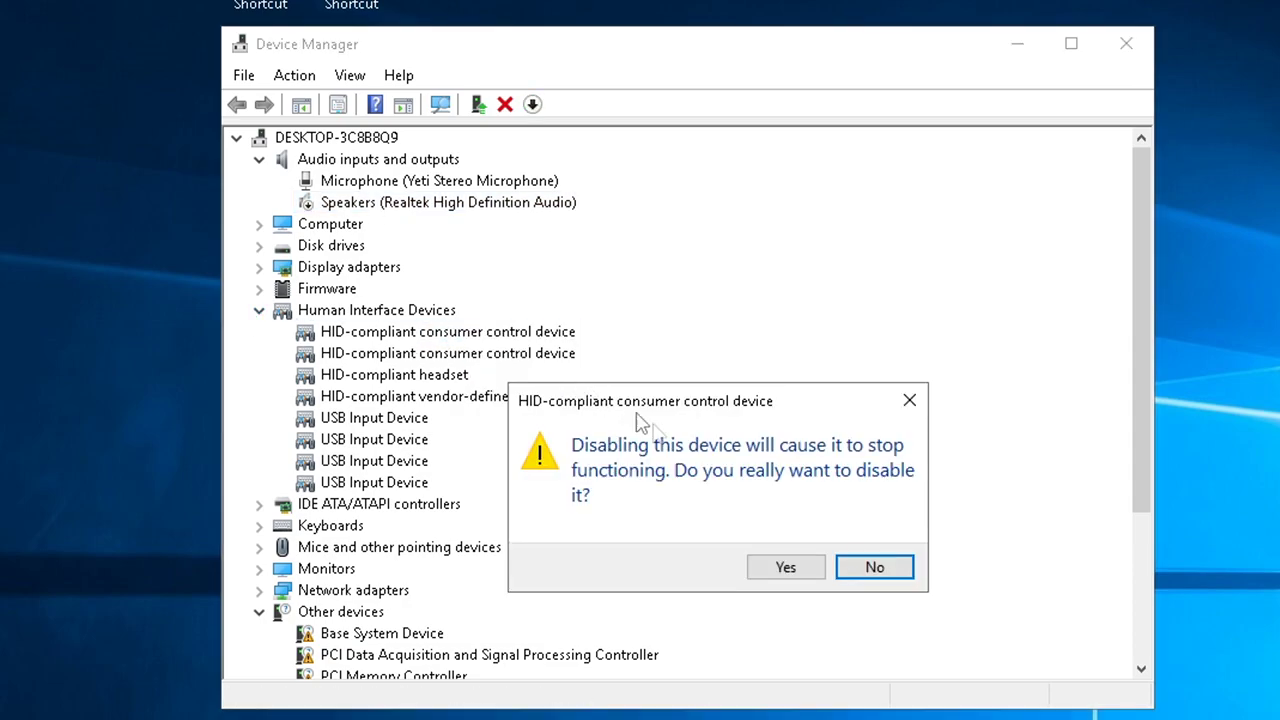
left_click(777, 568)
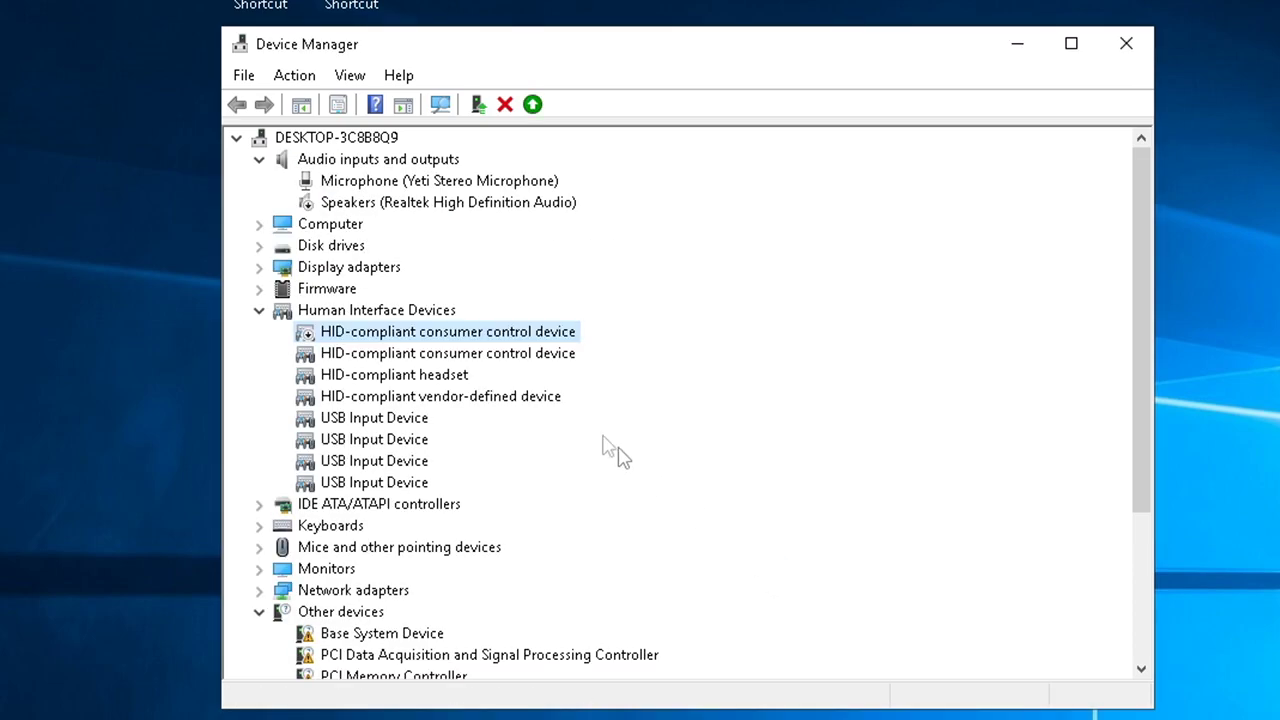
- Disable the second HID-compliant consumer control device
right_click(425, 353)
left_click(440, 392)
left_click(777, 566)
left_click(1012, 569)
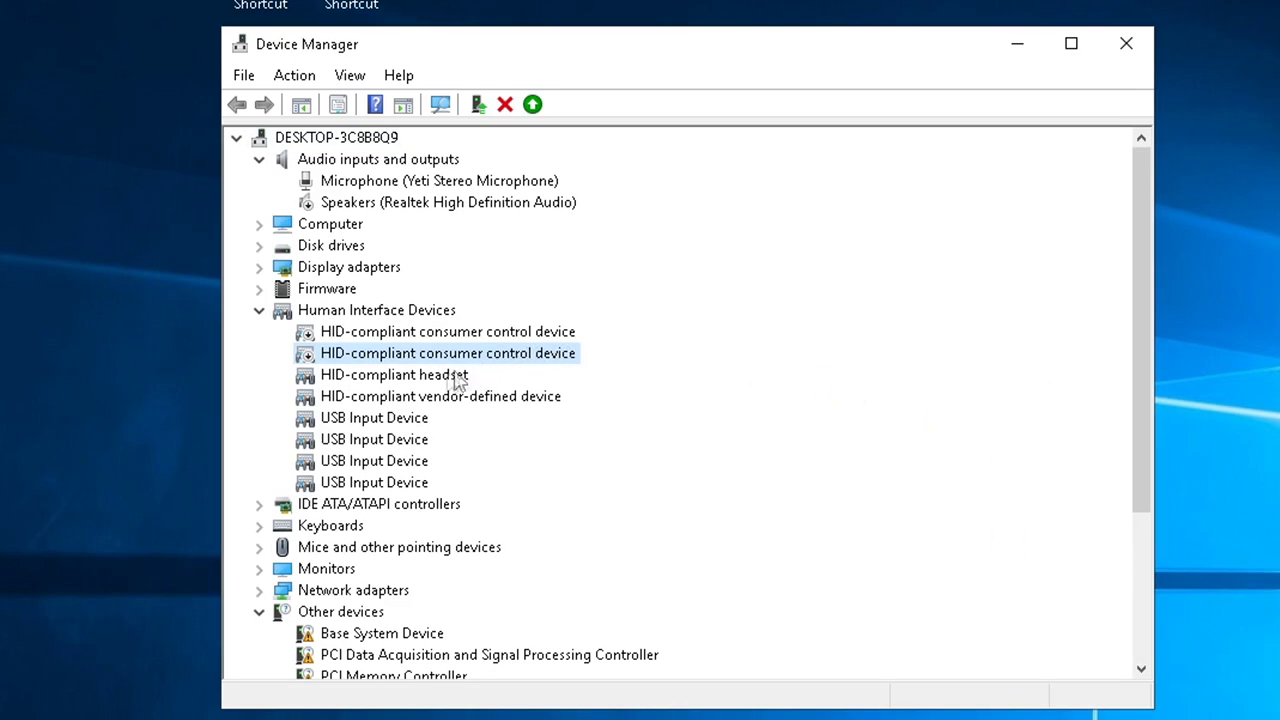
- Disable the HID-compliant vendor-defined device under Human Interface Devices
right_click(392, 398)
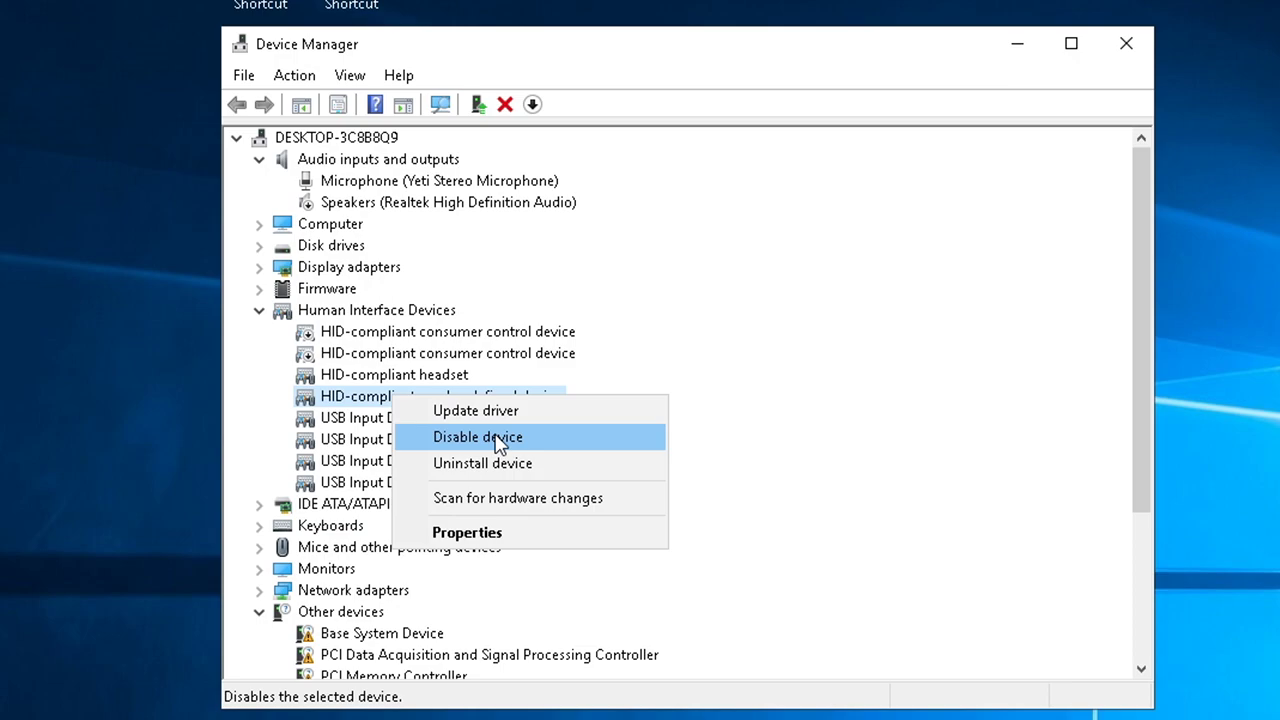
left_click(499, 444)
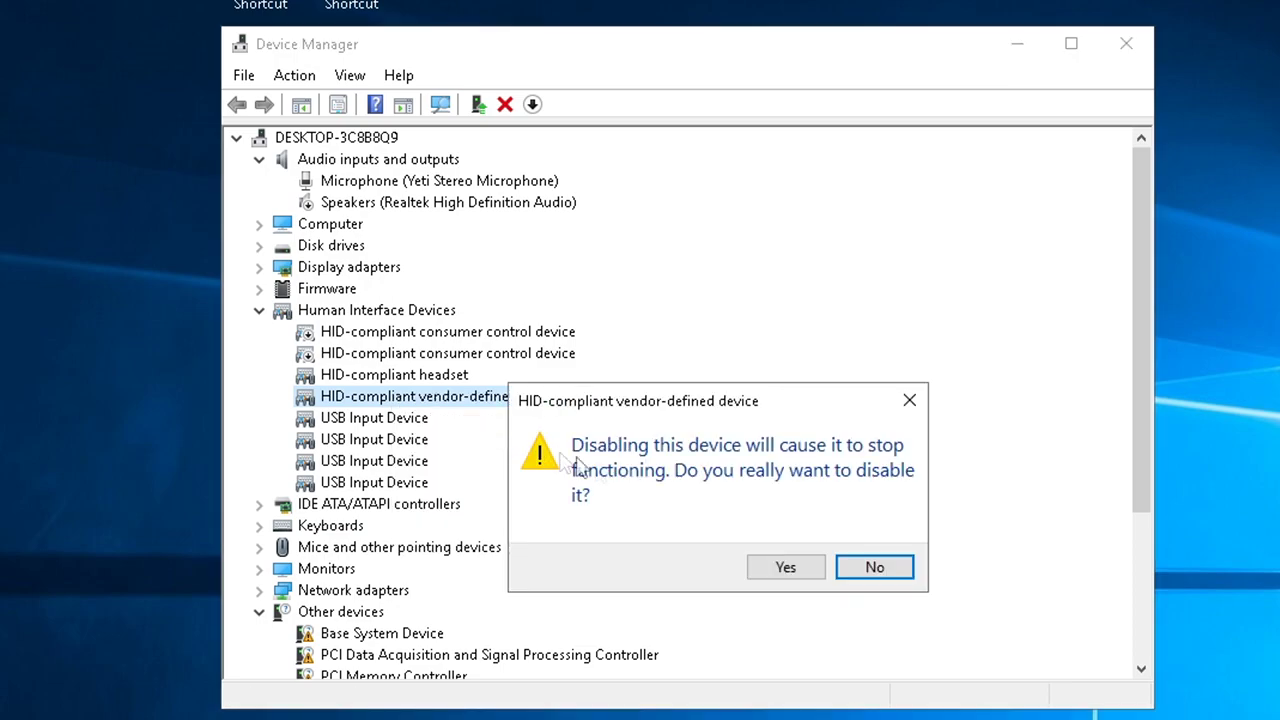
left_click(786, 568)
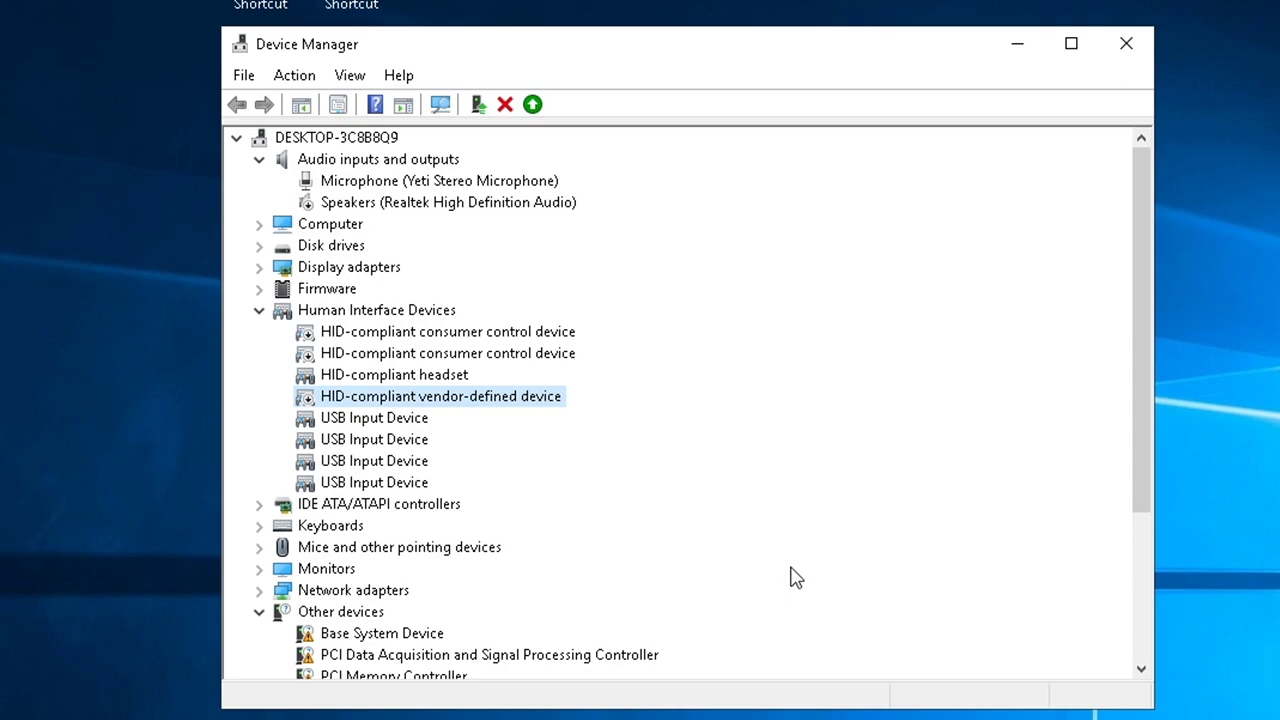
- Disable the Generic PnP Monitor under Monitors
scroll(329, 504, "down", 1)
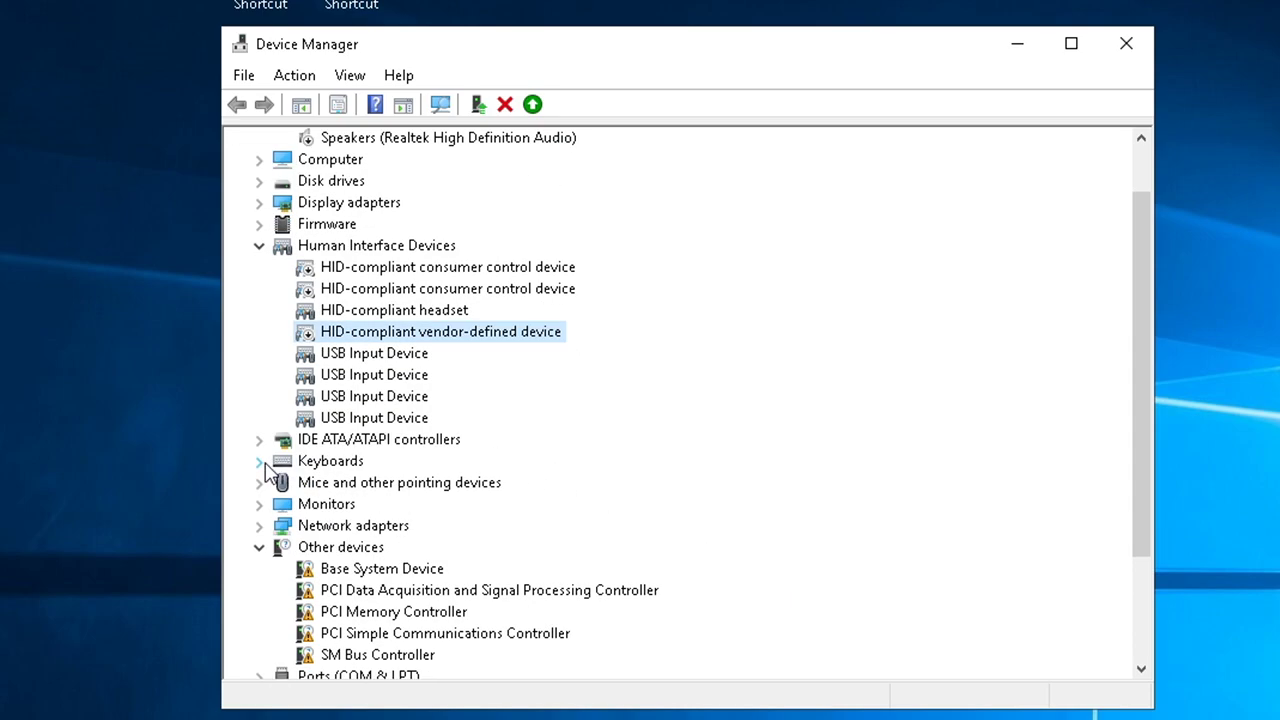
left_click(259, 504)
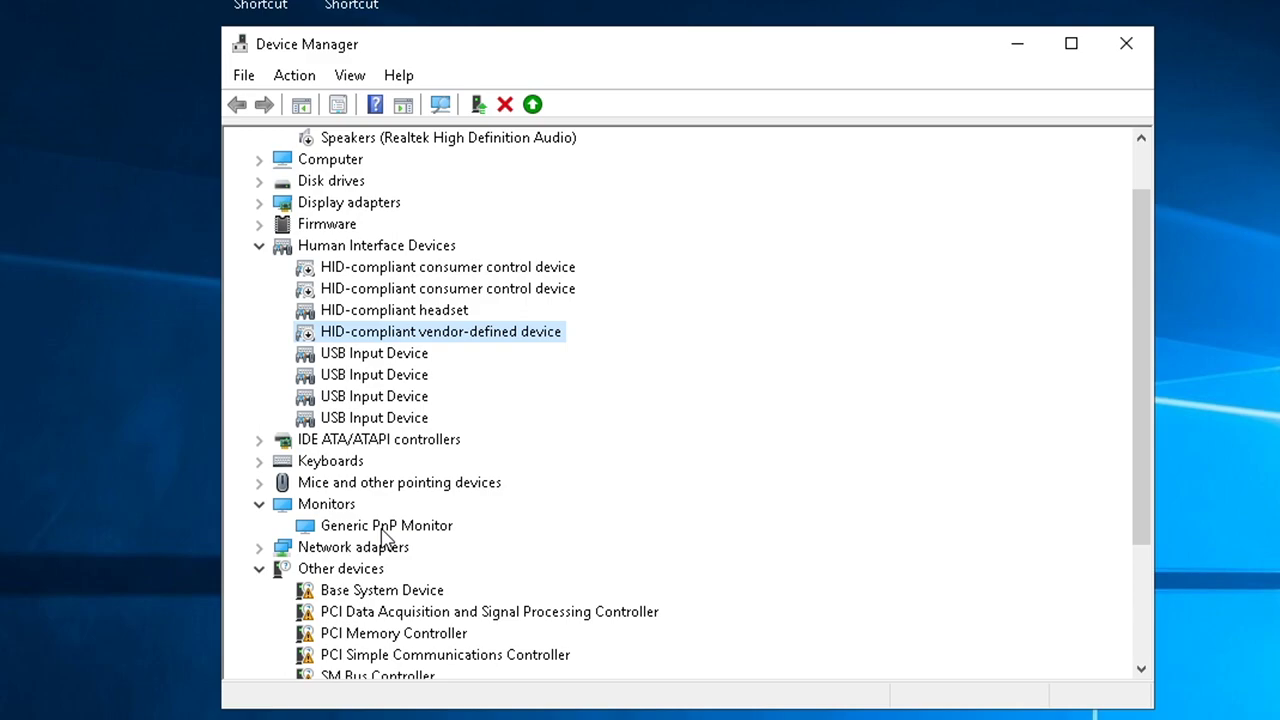
left_click(384, 528)
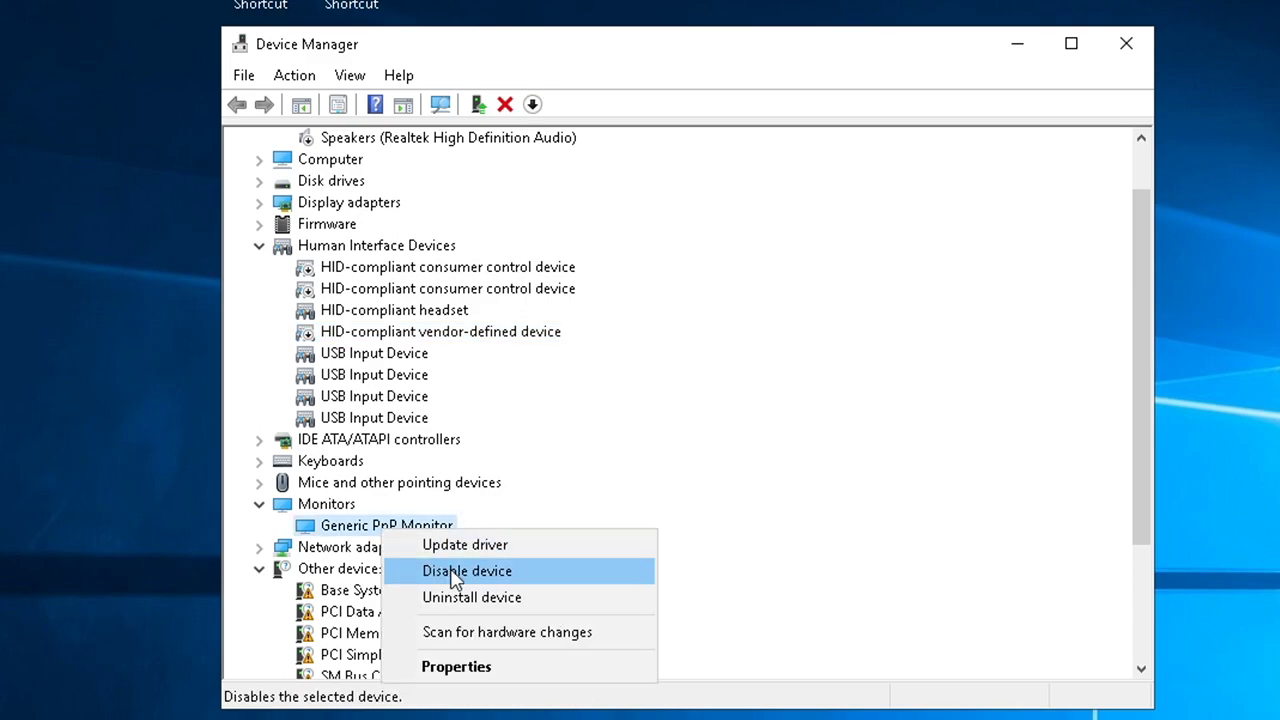
left_click(466, 569)
left_click(809, 574)
- Disable the PCI Simple Communications Controller under Other devices
scroll(449, 537, "down", 1)
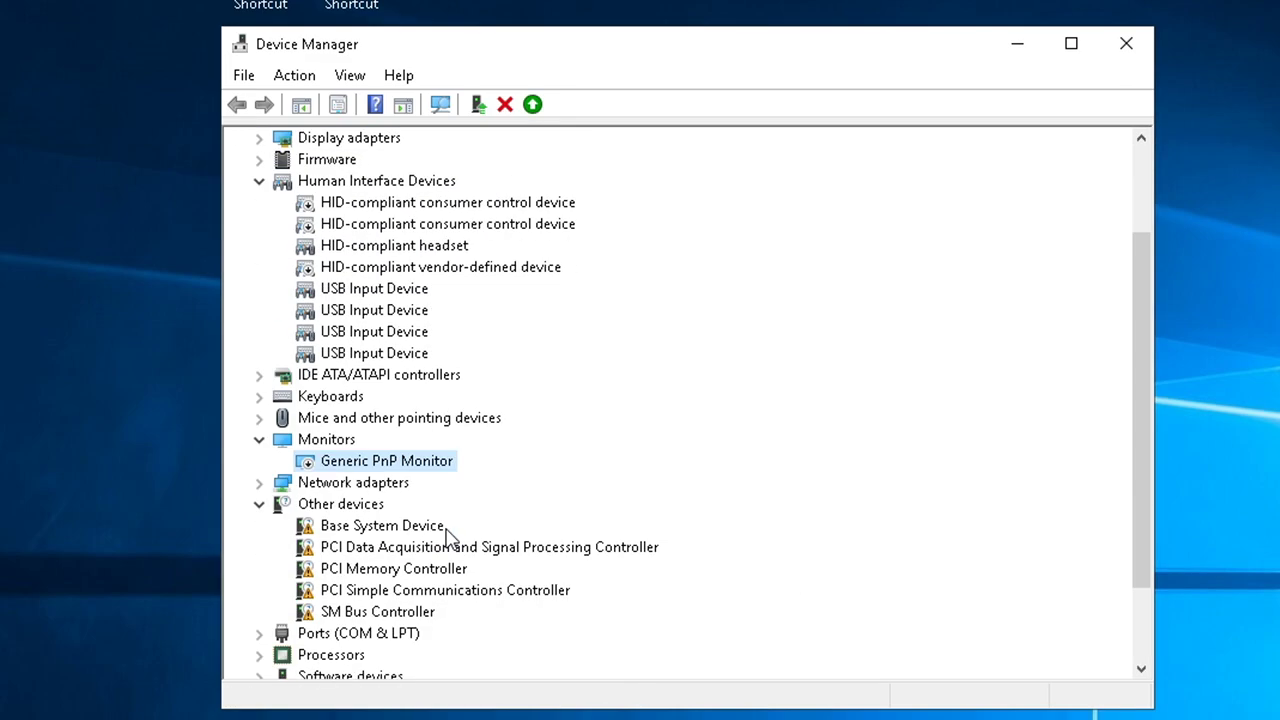
scroll(310, 508, "down", 1)
left_click(259, 420)
left_click(259, 420)
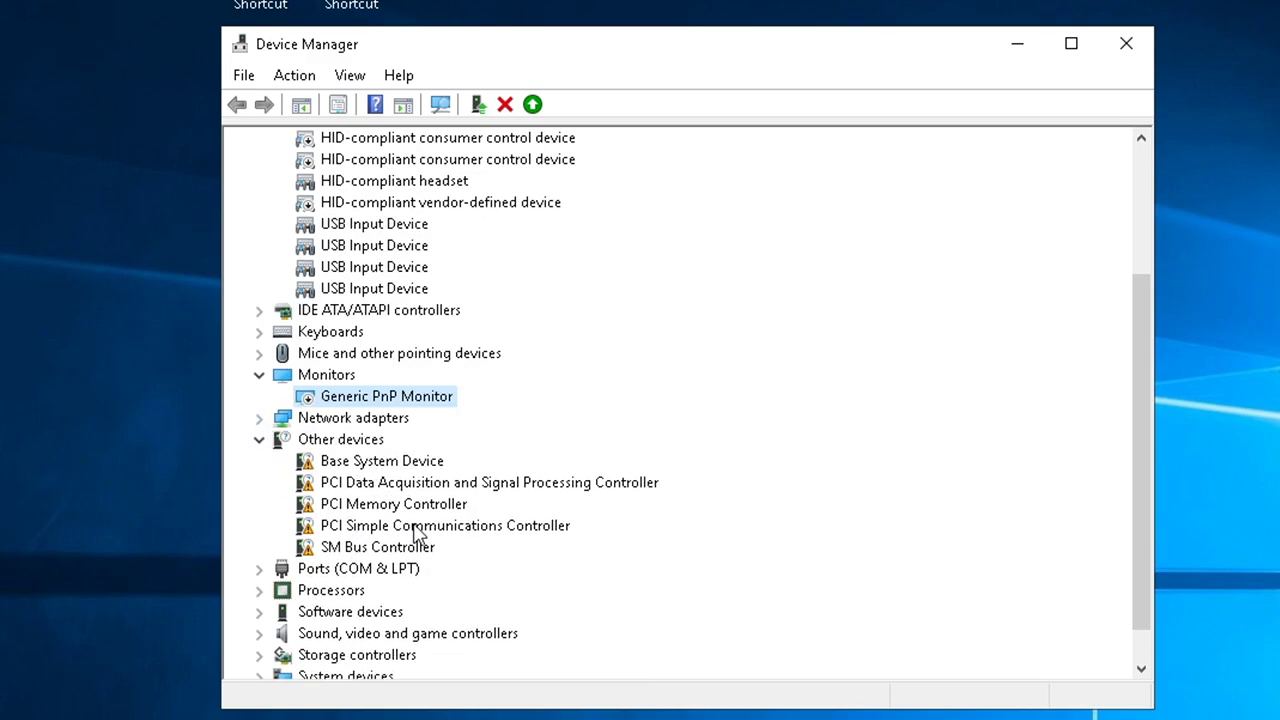
left_click(445, 527)
right_click(432, 530)
left_click(520, 566)
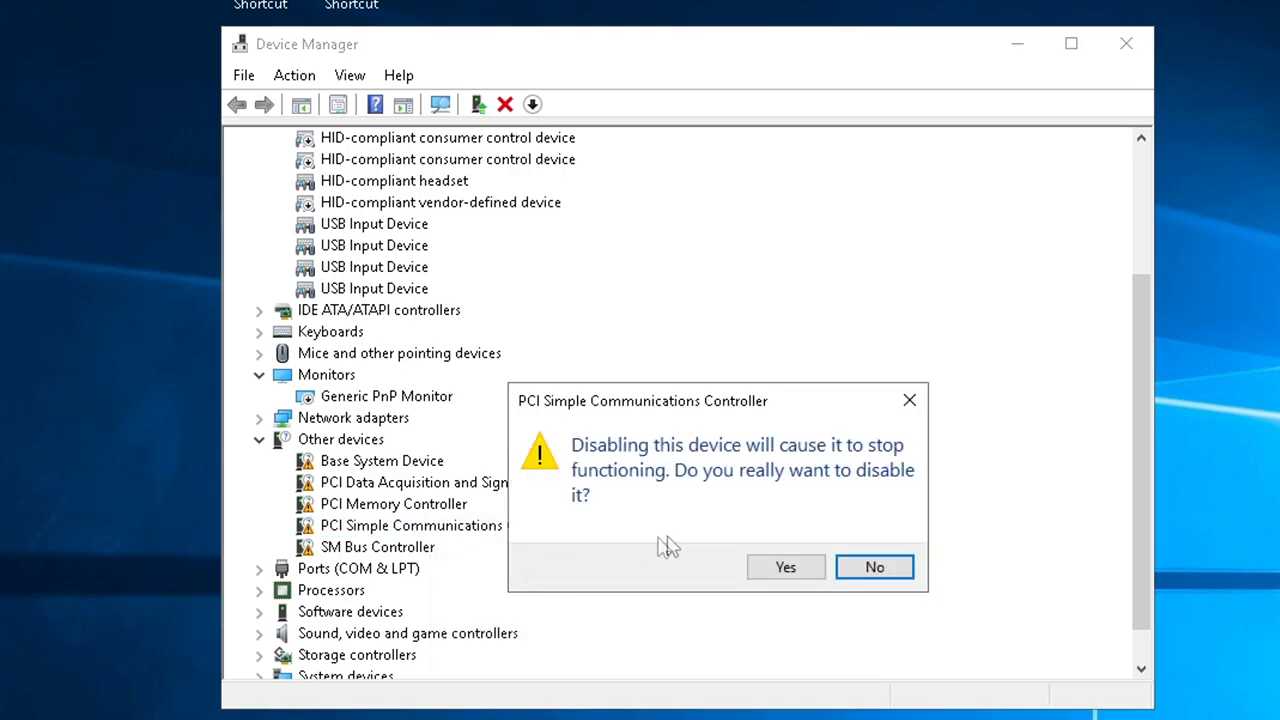
left_click(783, 568)
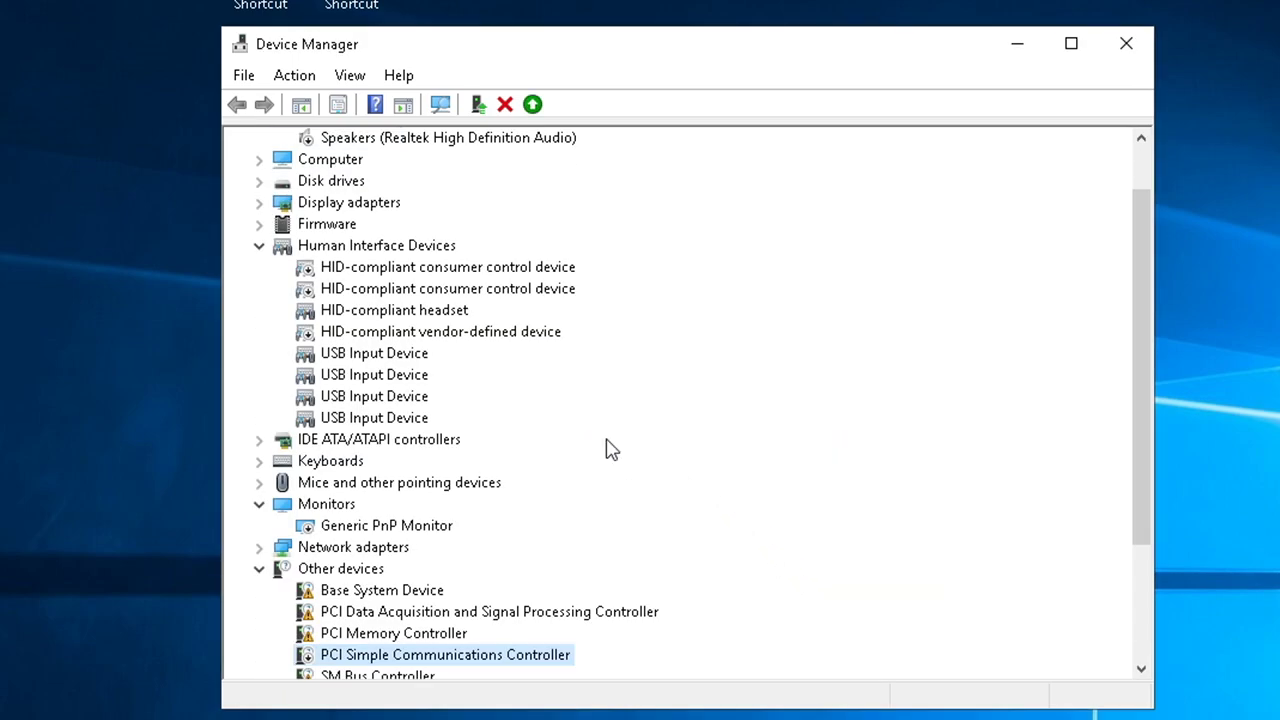
- Disable the High Definition Audio Device under Sound, video and game controllers
scroll(486, 466, "down", 3)
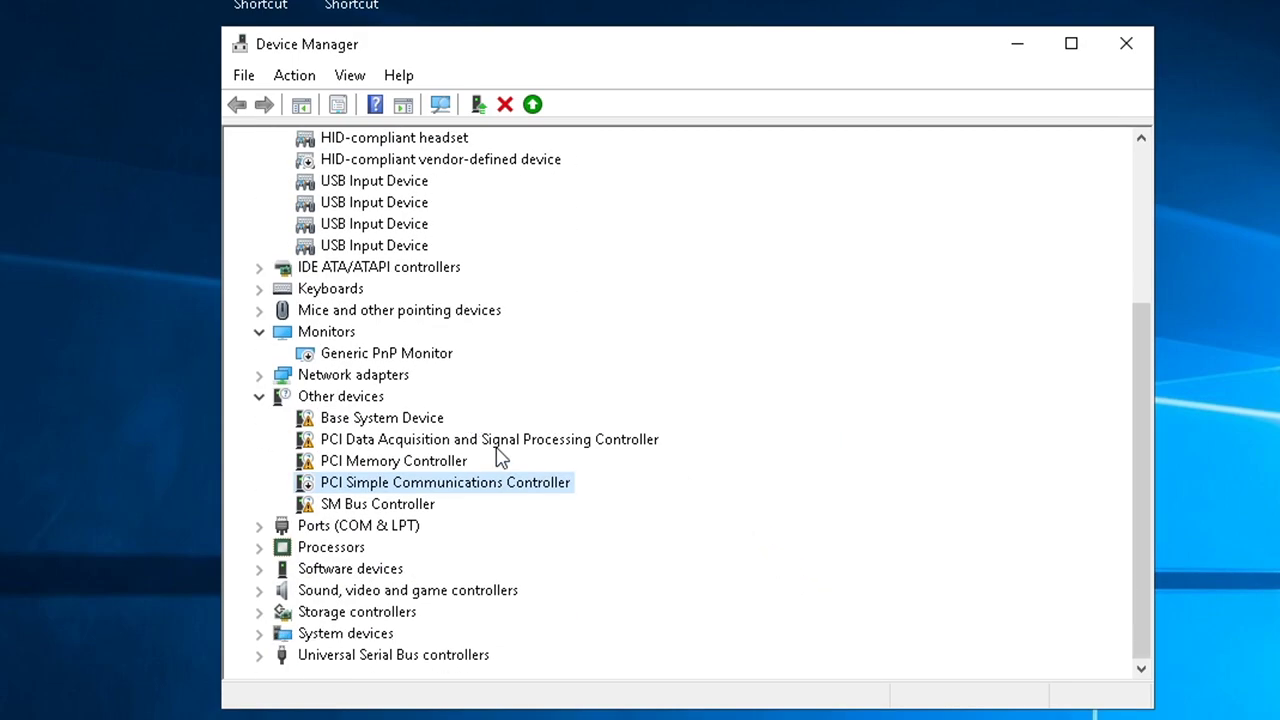
left_click(261, 591)
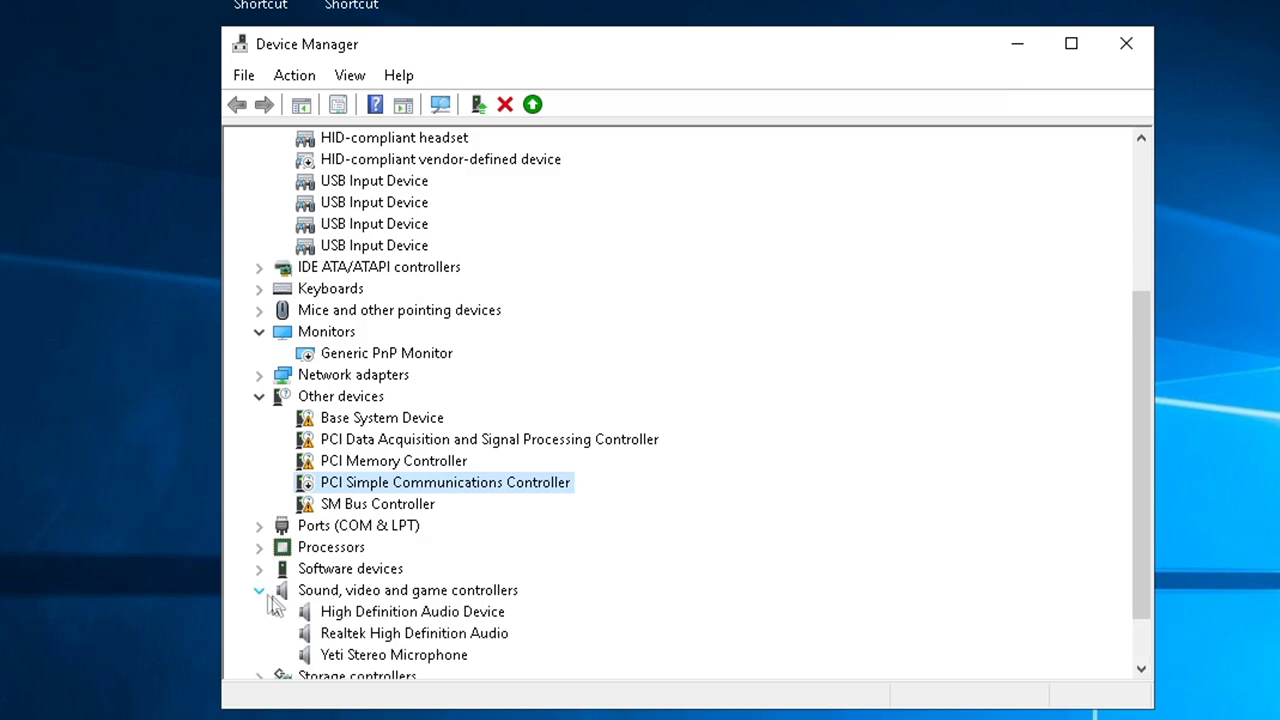
left_click(381, 613)
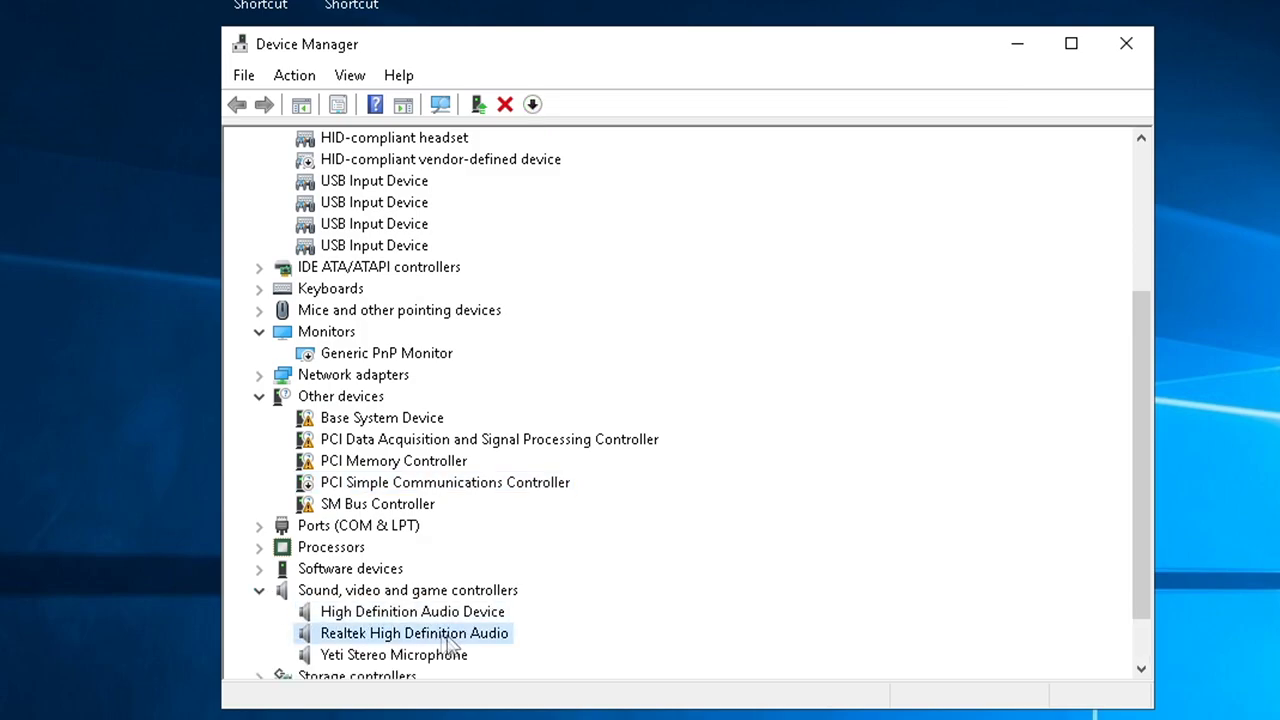
right_click(400, 610)
left_click(540, 651)
left_click(785, 566)
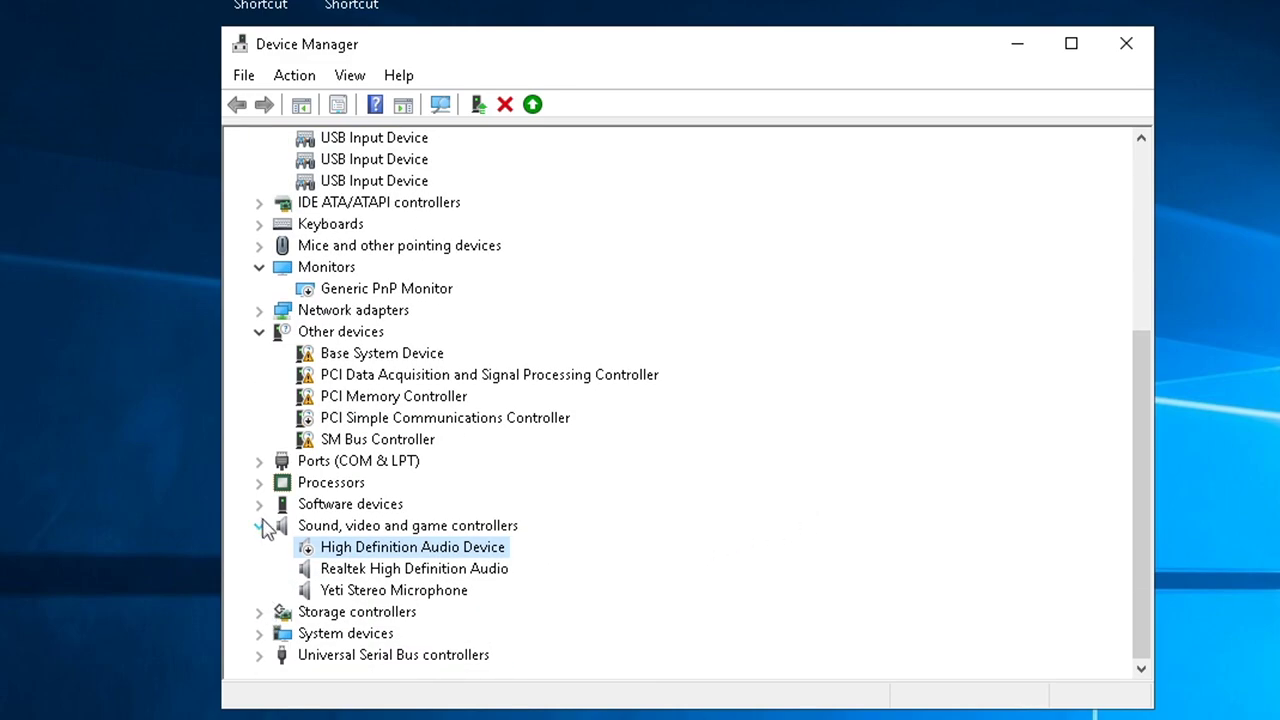
- Disable the Microsoft GS Wavetable Synth under Software devices
left_click(259, 504)
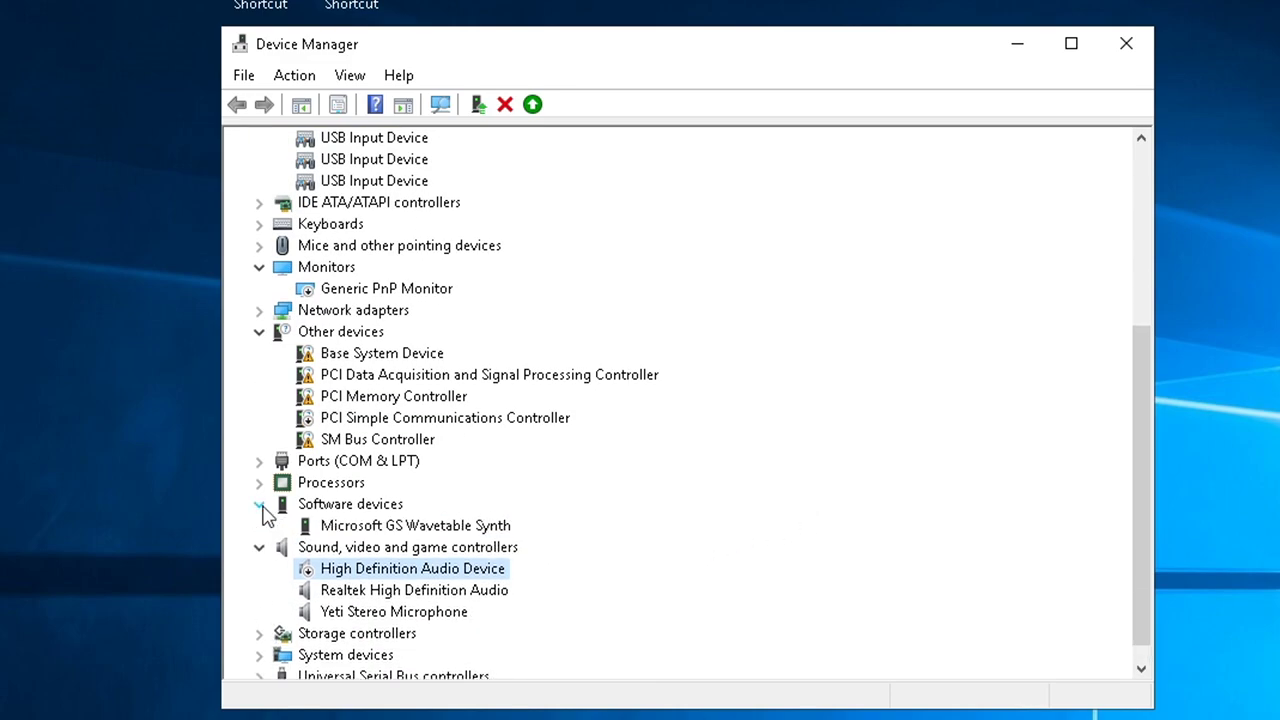
left_click(259, 504)
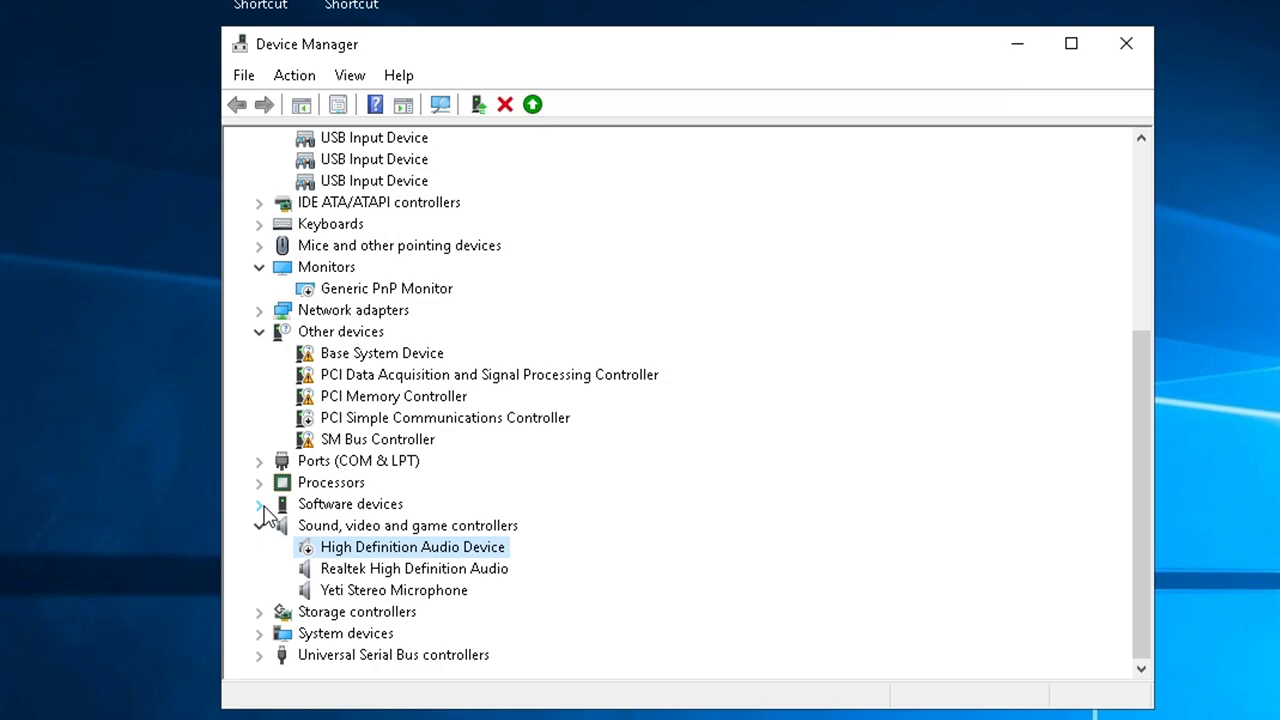
left_click(259, 504)
right_click(362, 525)
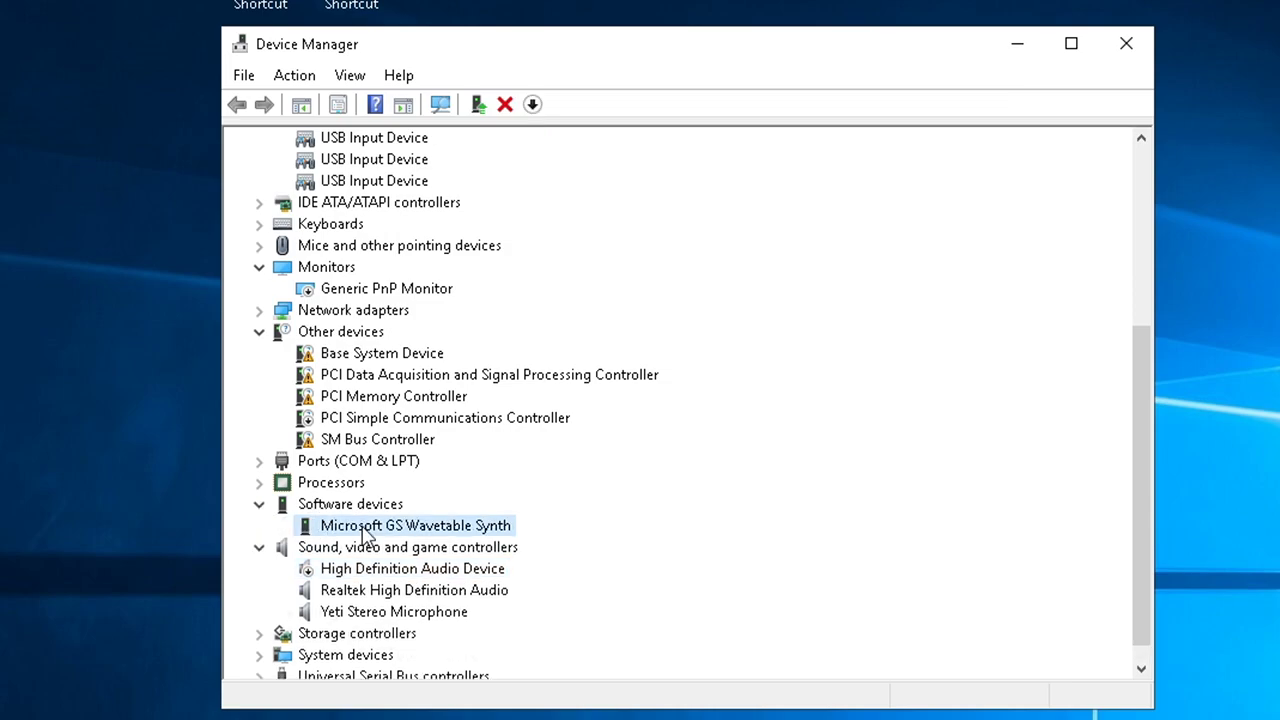
left_click(440, 567)
left_click(786, 567)
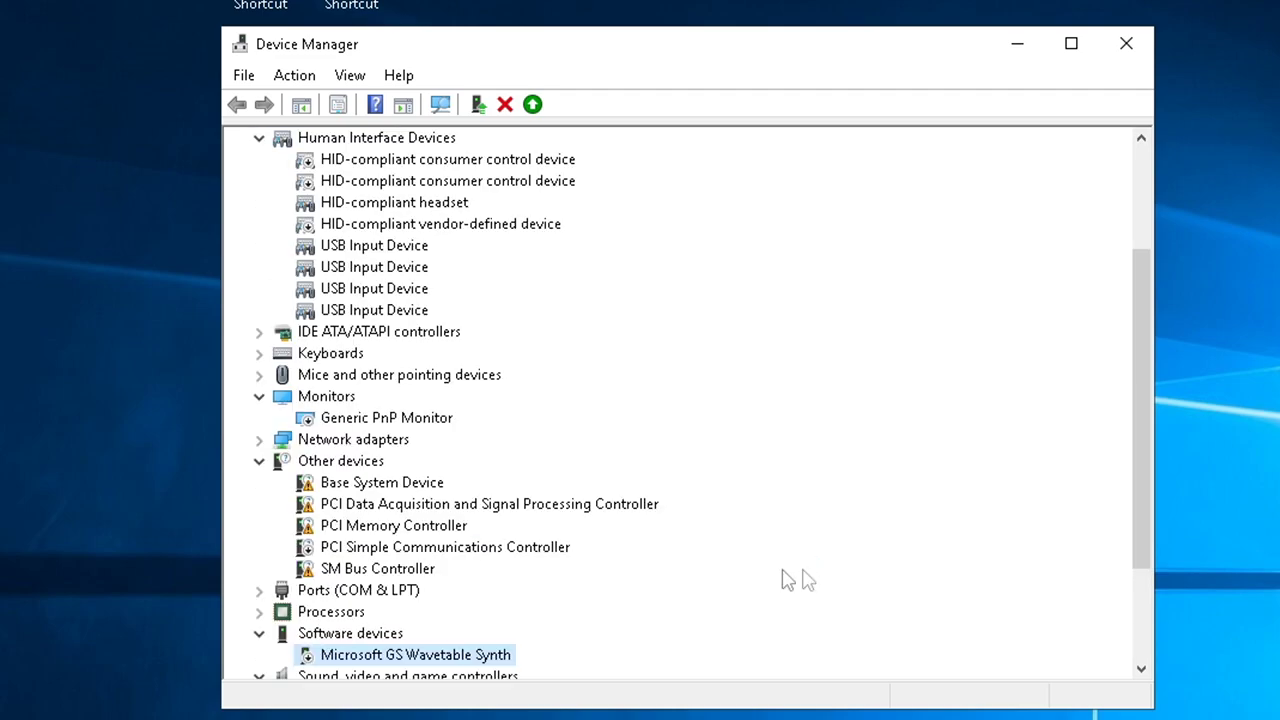
- Disable the Communications Port (COM1) and the Printer Port (LPT1) under Ports (COM & LPT)
left_click(259, 590)
left_click(380, 482)
right_click(355, 482)
left_click(467, 522)
left_click(785, 567)
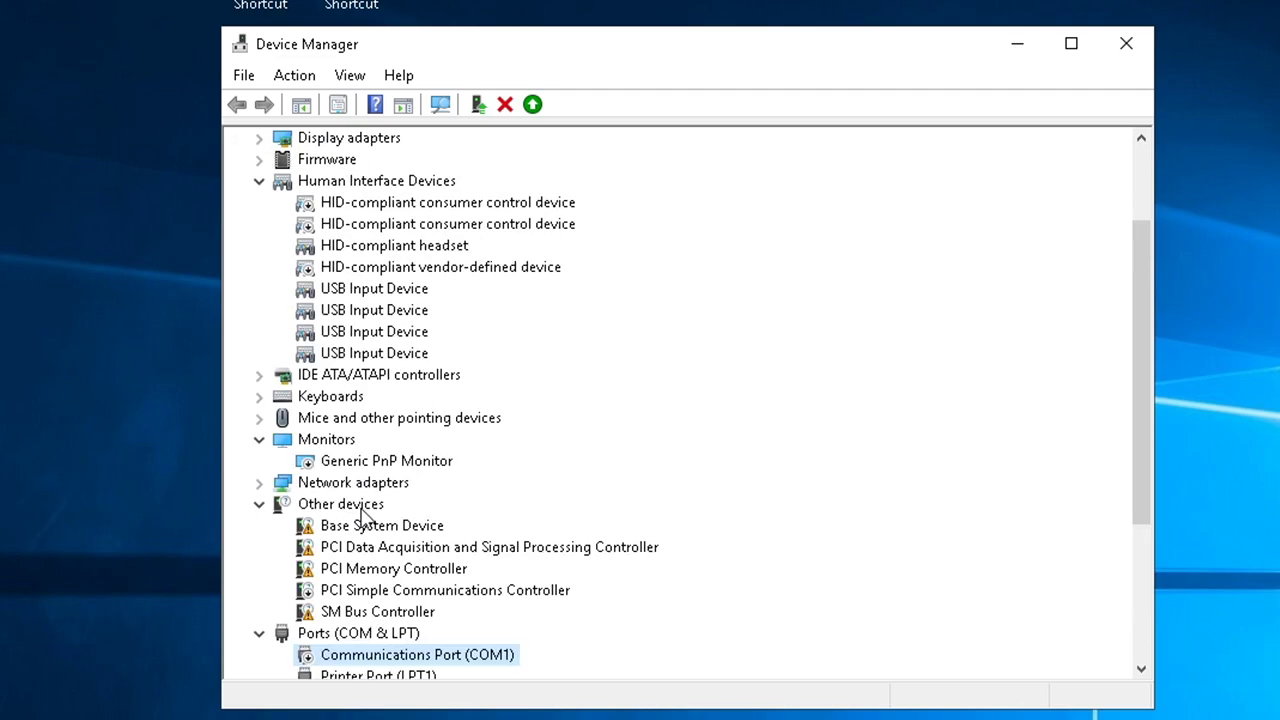
right_click(366, 546)
left_click(350, 584)
left_click(785, 567)
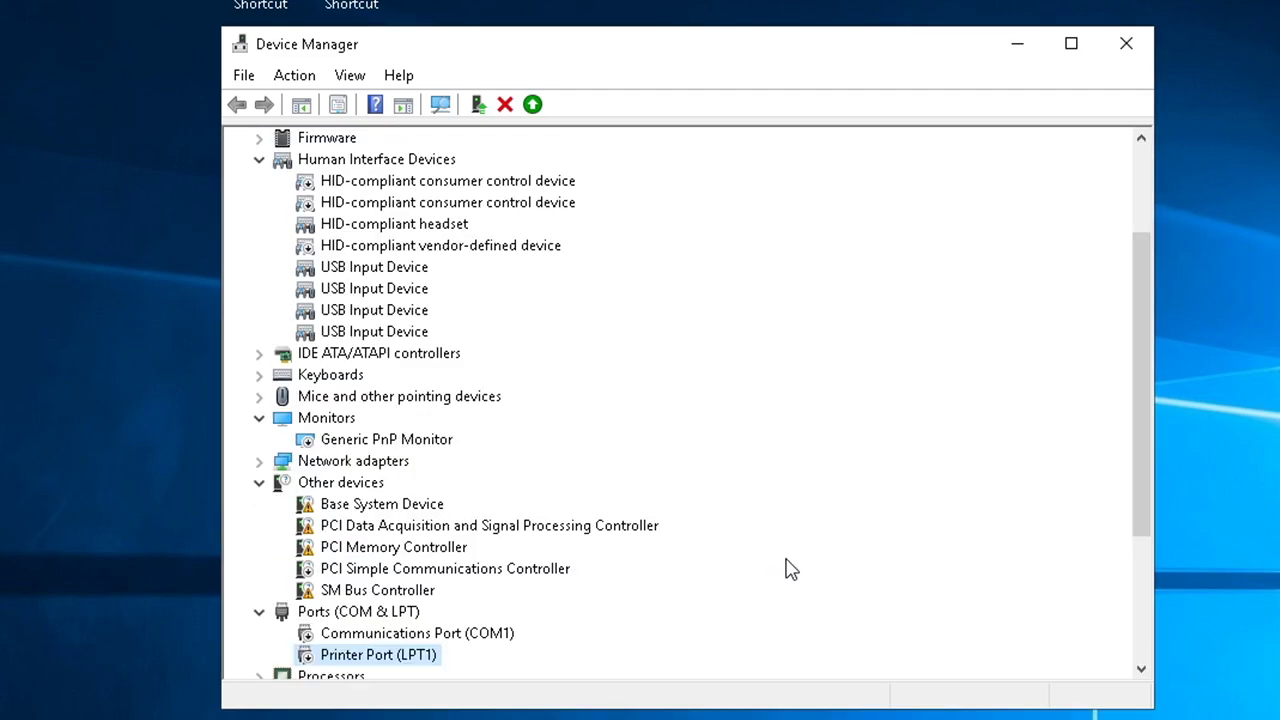
- Disable the Composite Bus Enumerator under System devices
scroll(580, 551, "down", 4)
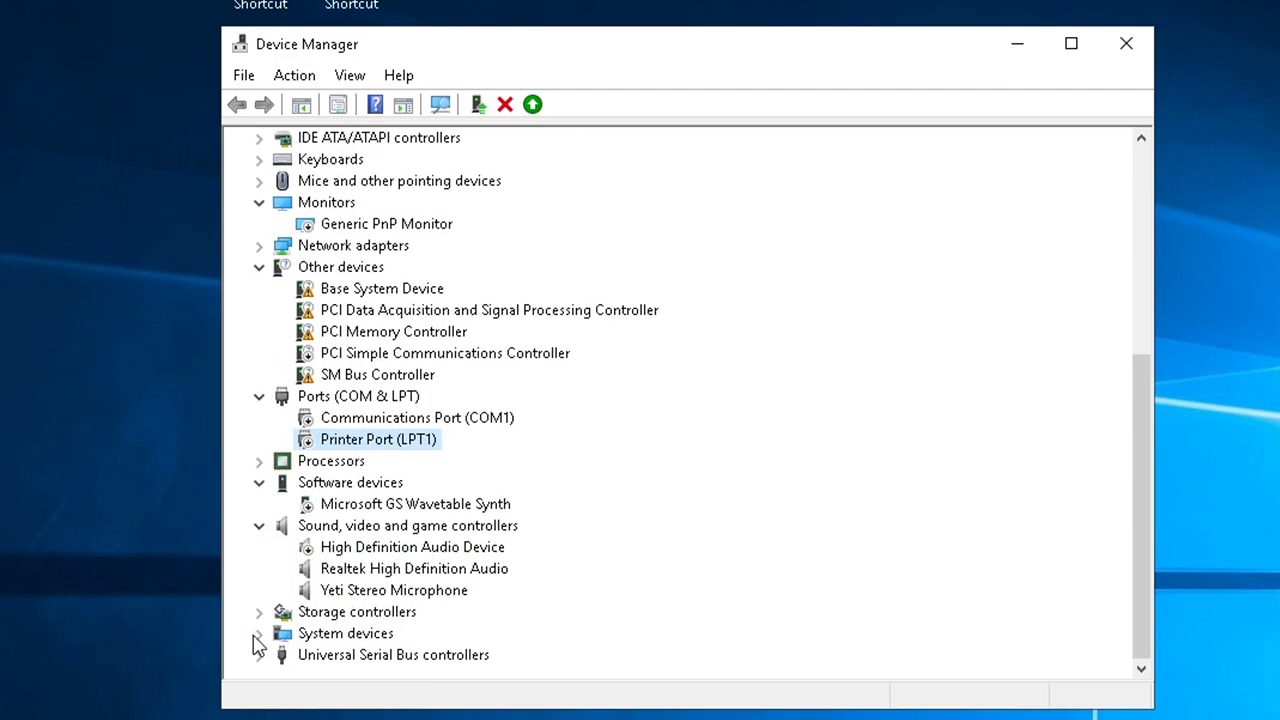
left_click(257, 634)
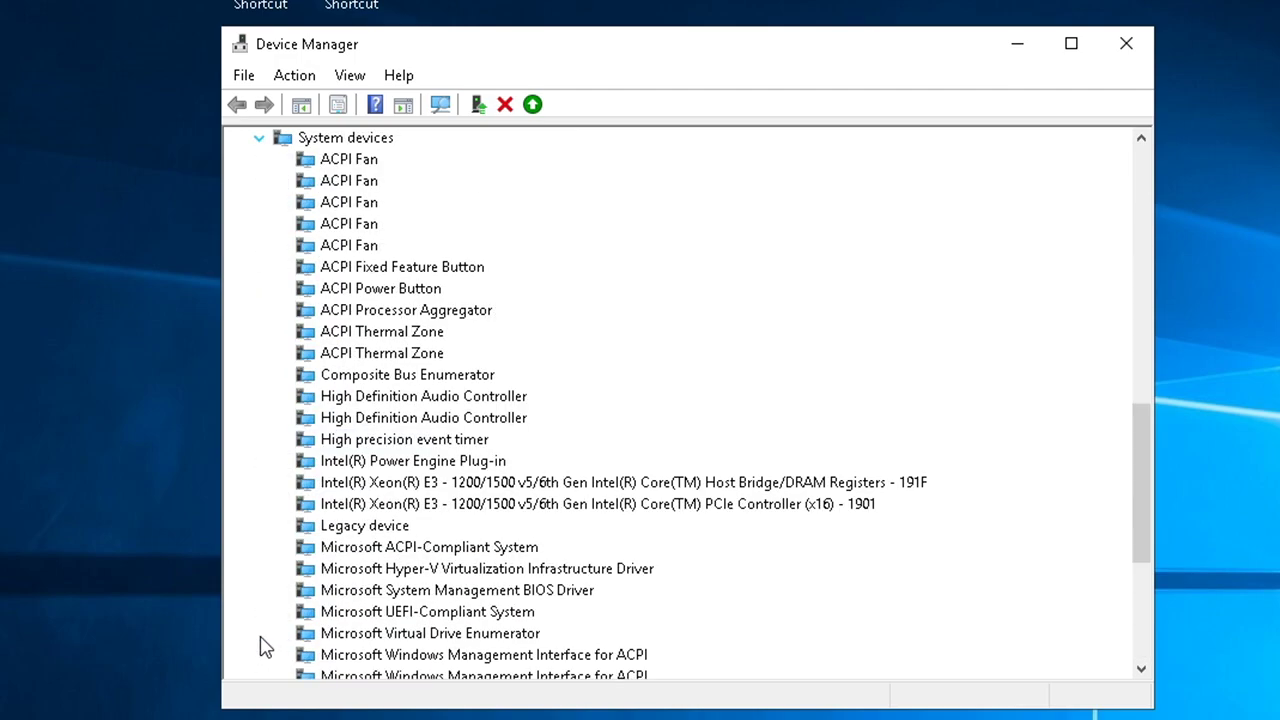
right_click(407, 373)
left_click(487, 418)
left_click(790, 568)
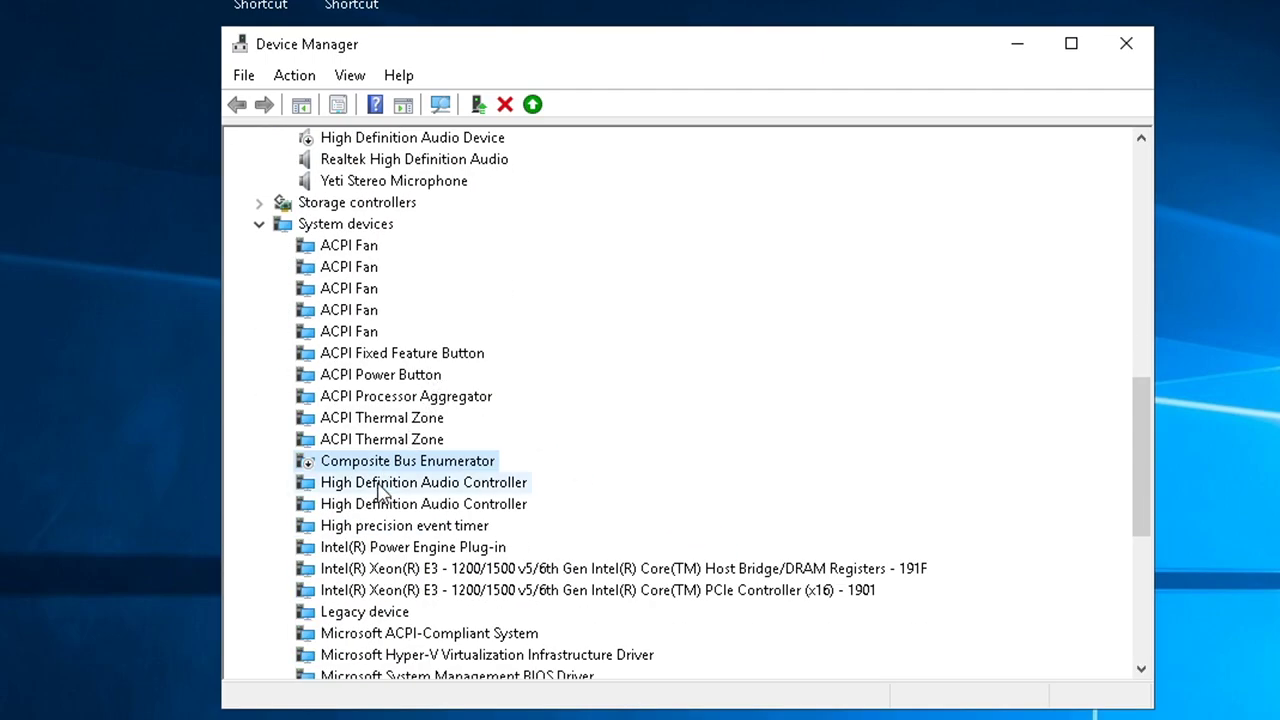
- Disable the first High Definition Audio Controller and the High precision event timer under System devices
right_click(381, 485)
left_click(446, 525)
left_click(778, 566)
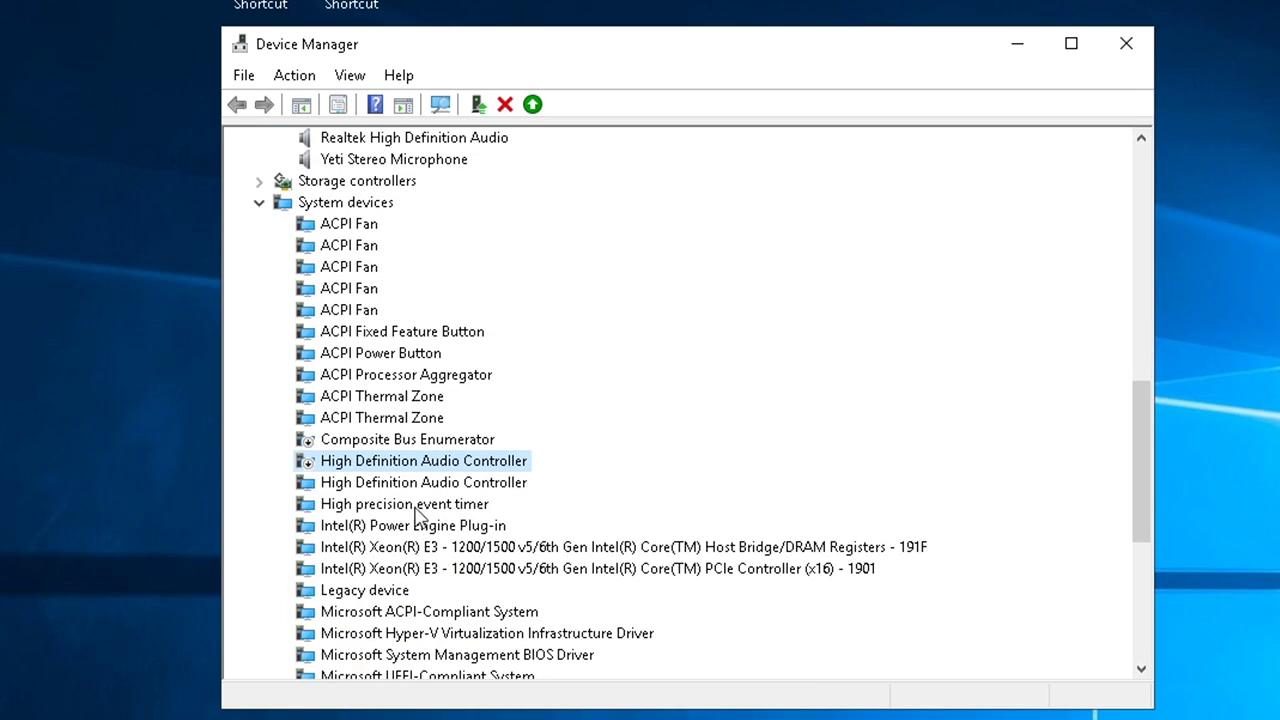
right_click(416, 510)
left_click(460, 546)
left_click(780, 566)
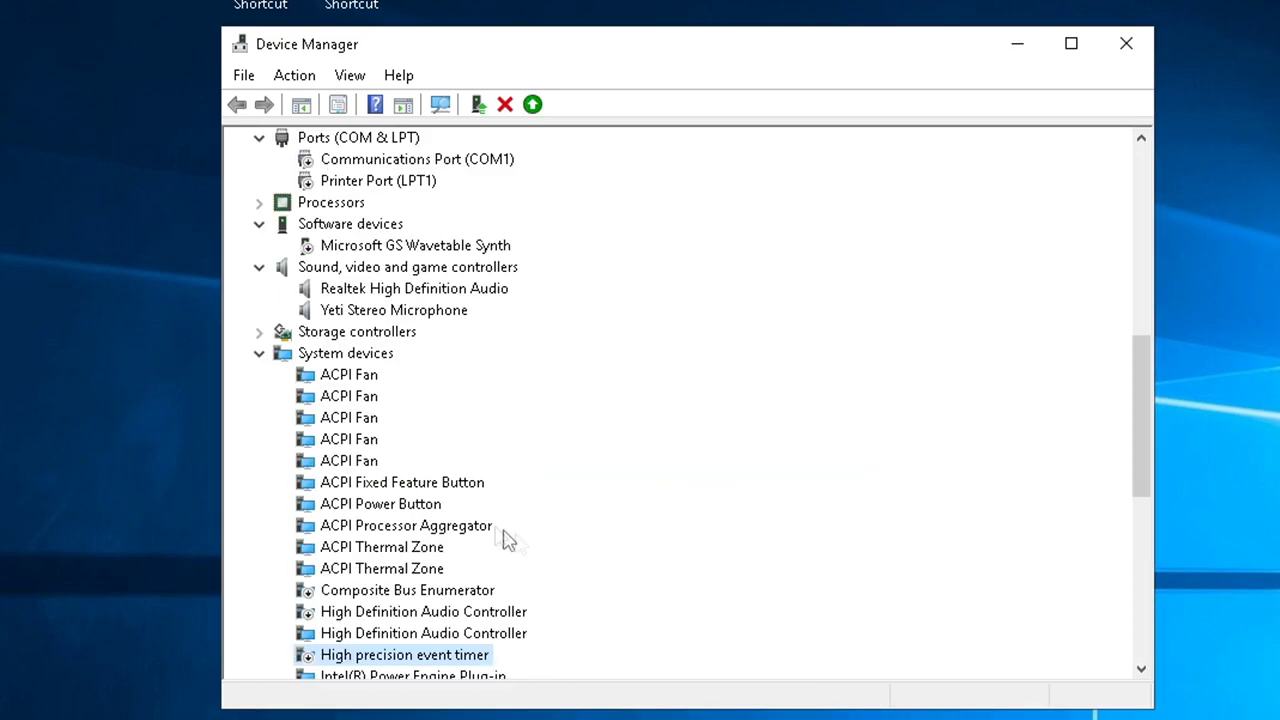
- Disable the Microsoft System Management BIOS Driver and the Microsoft Virtual Drive Enumerator
scroll(507, 540, "down", 4)
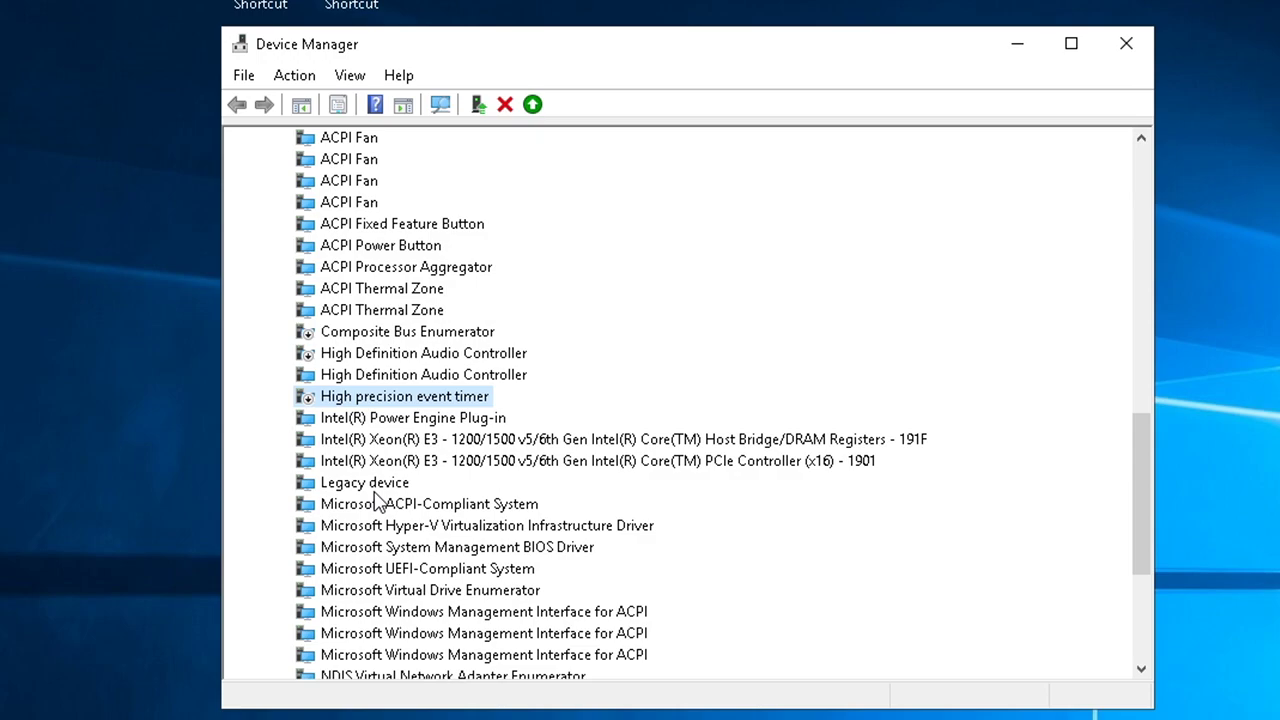
scroll(390, 503, "down", 1)
right_click(450, 488)
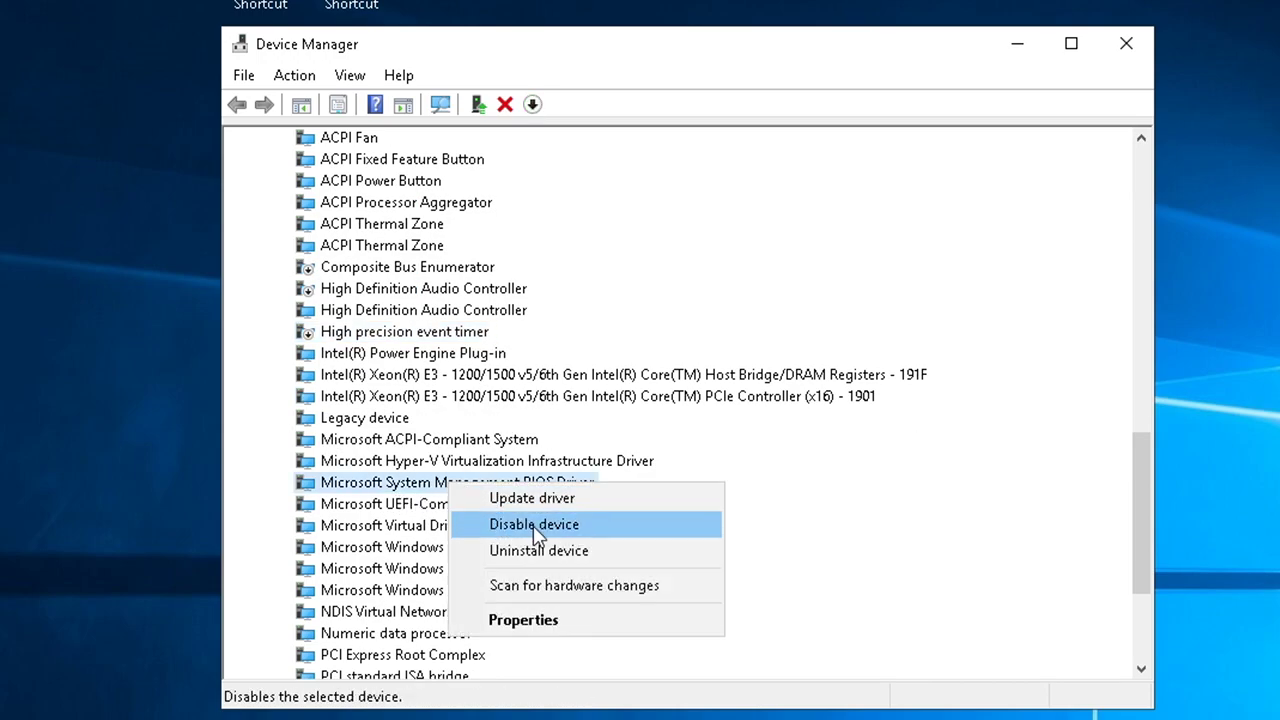
left_click(538, 524)
left_click(790, 566)
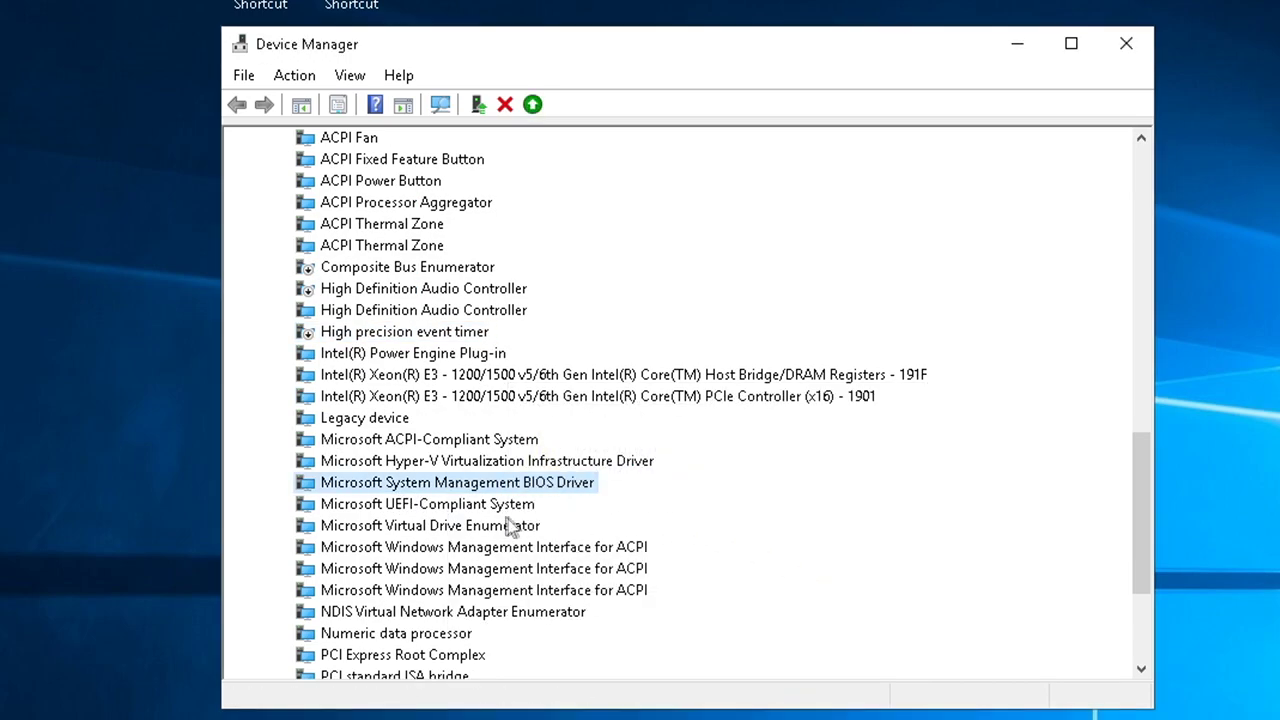
right_click(474, 506)
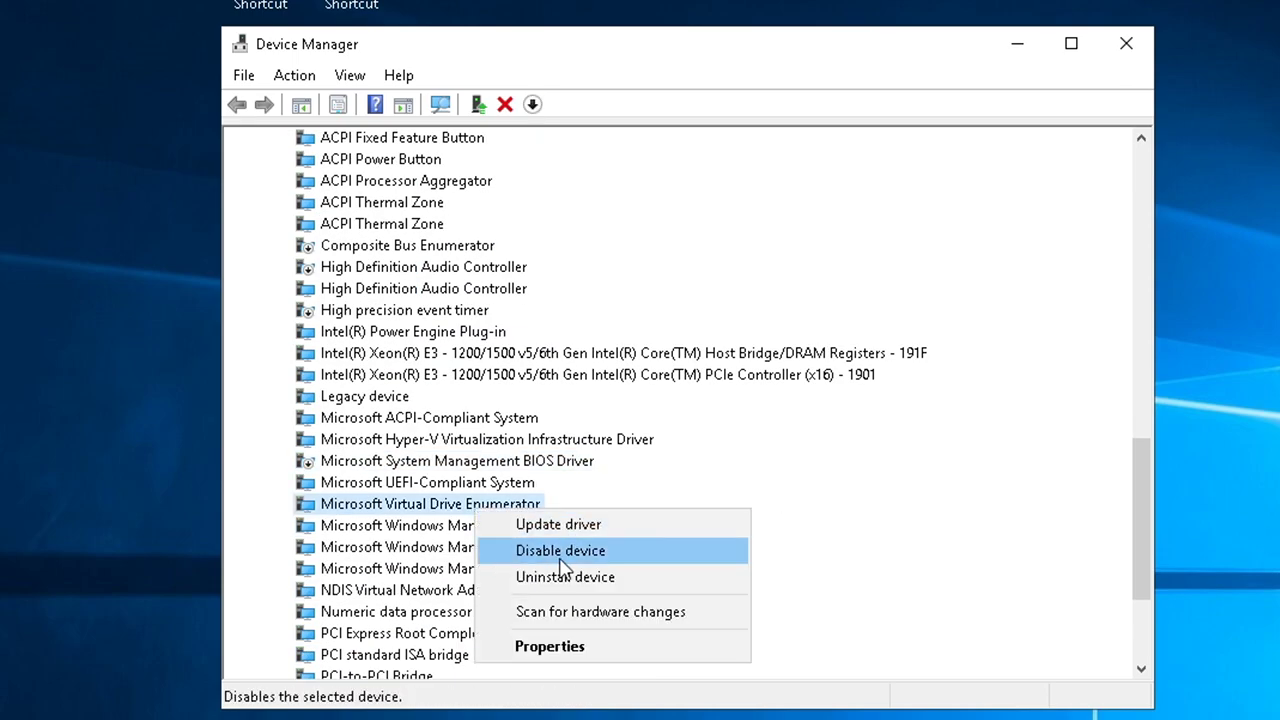
left_click(540, 549)
left_click(785, 566)
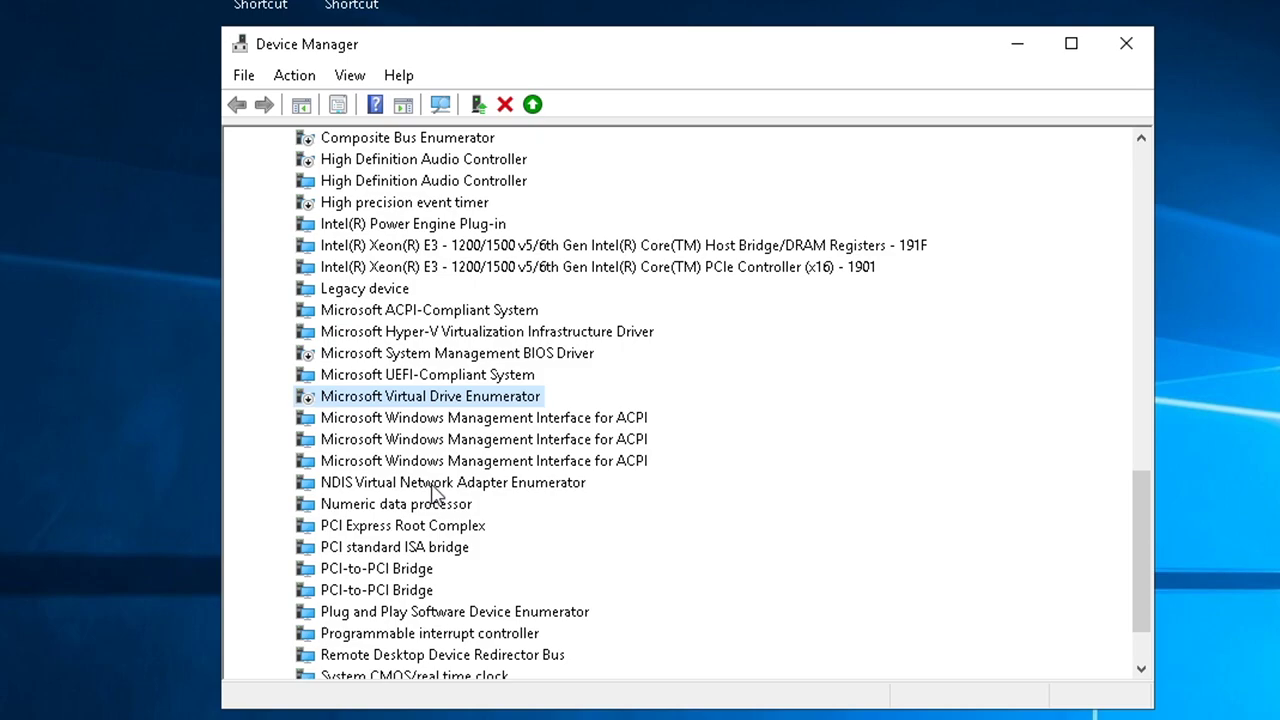
- Disable the NDIS Virtual Network Adapter Enumerator and the Numeric data processor
right_click(436, 492)
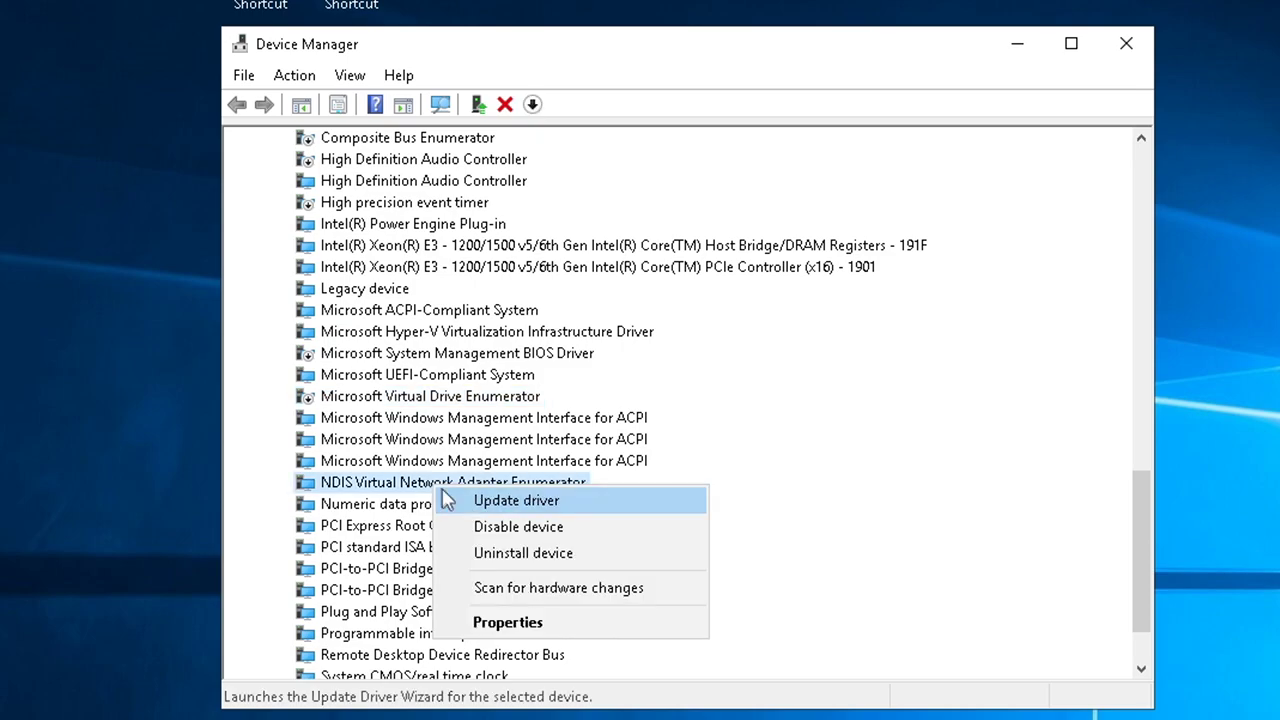
left_click(490, 526)
left_click(786, 567)
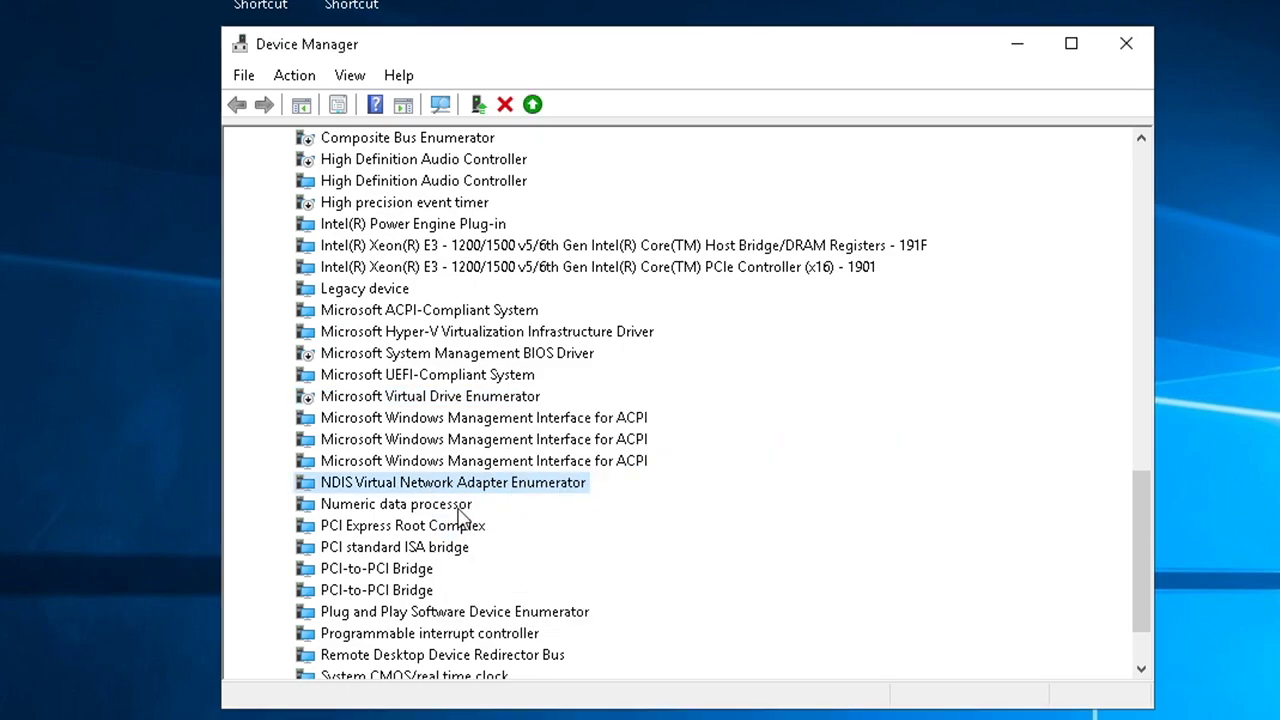
right_click(405, 547)
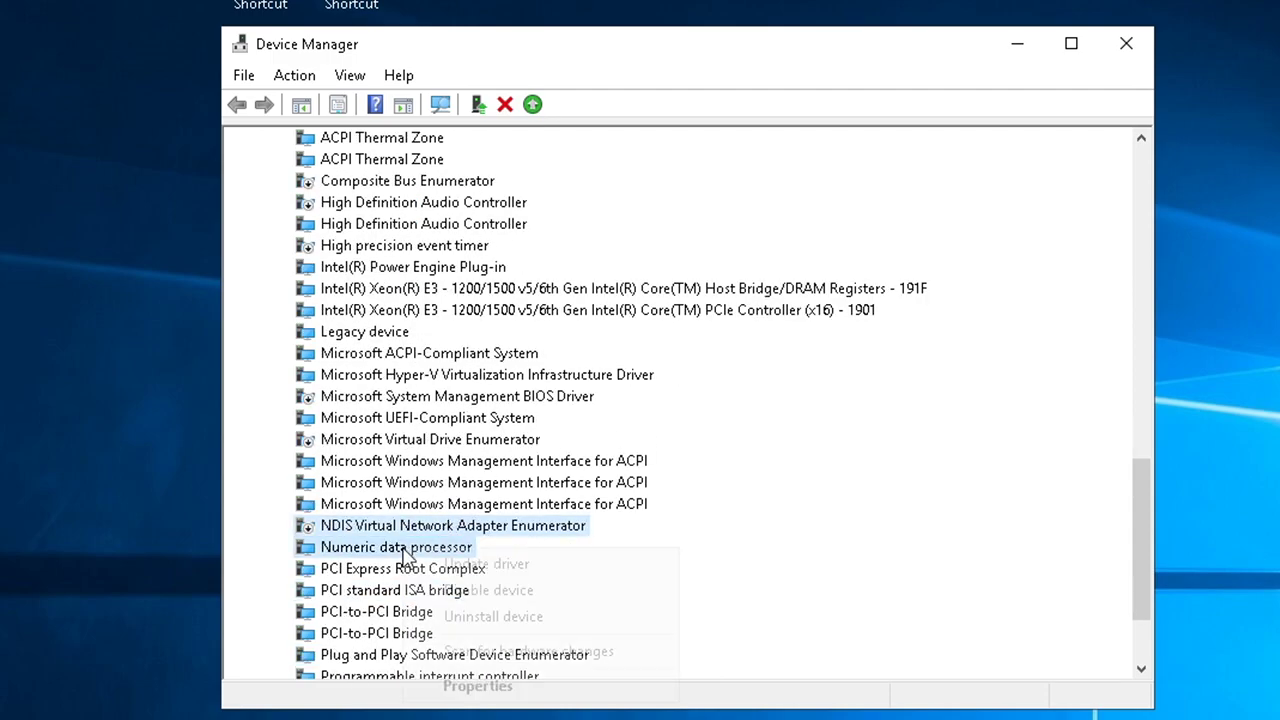
left_click(505, 590)
left_click(760, 568)
- Disable the Programmable interrupt controller under System devices
scroll(506, 514, "down", 4)
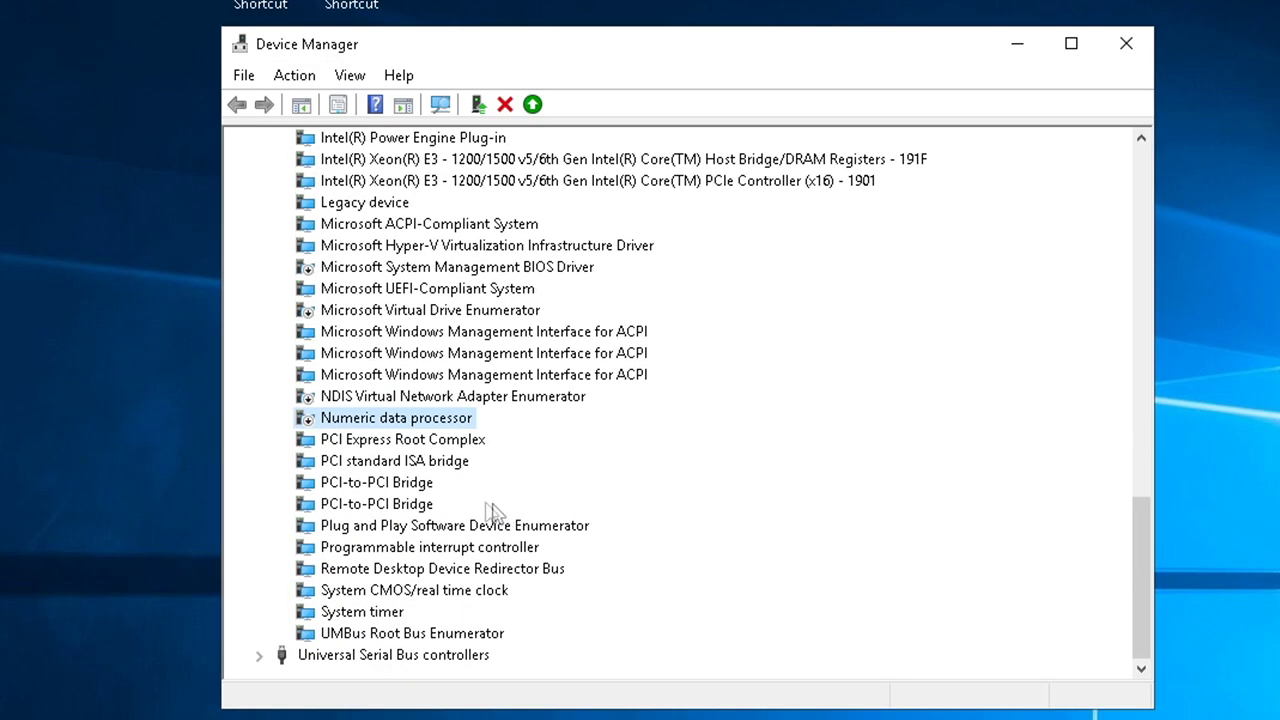
left_click(417, 551)
right_click(417, 551)
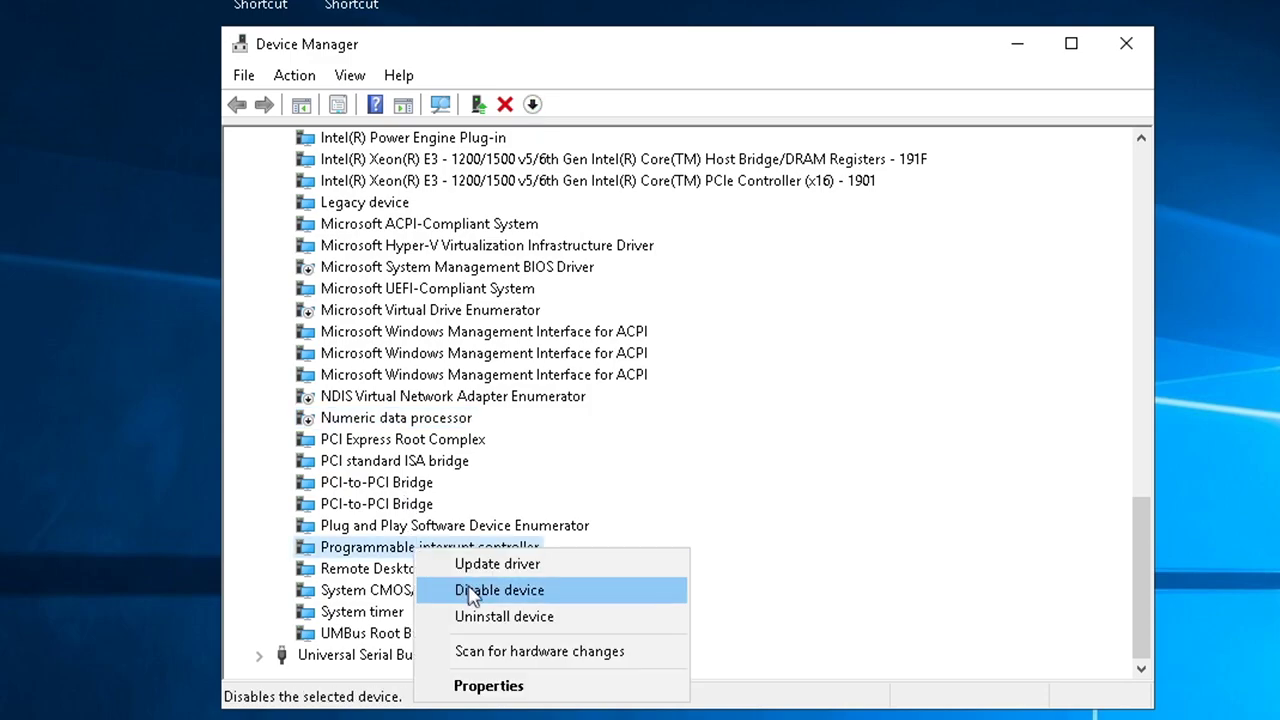
left_click(514, 591)
left_click(778, 567)
- Disable the Remote Desktop Device Redirector Bus and decline restarting the computer, repeating the operation once
scroll(519, 571, "down", 2)
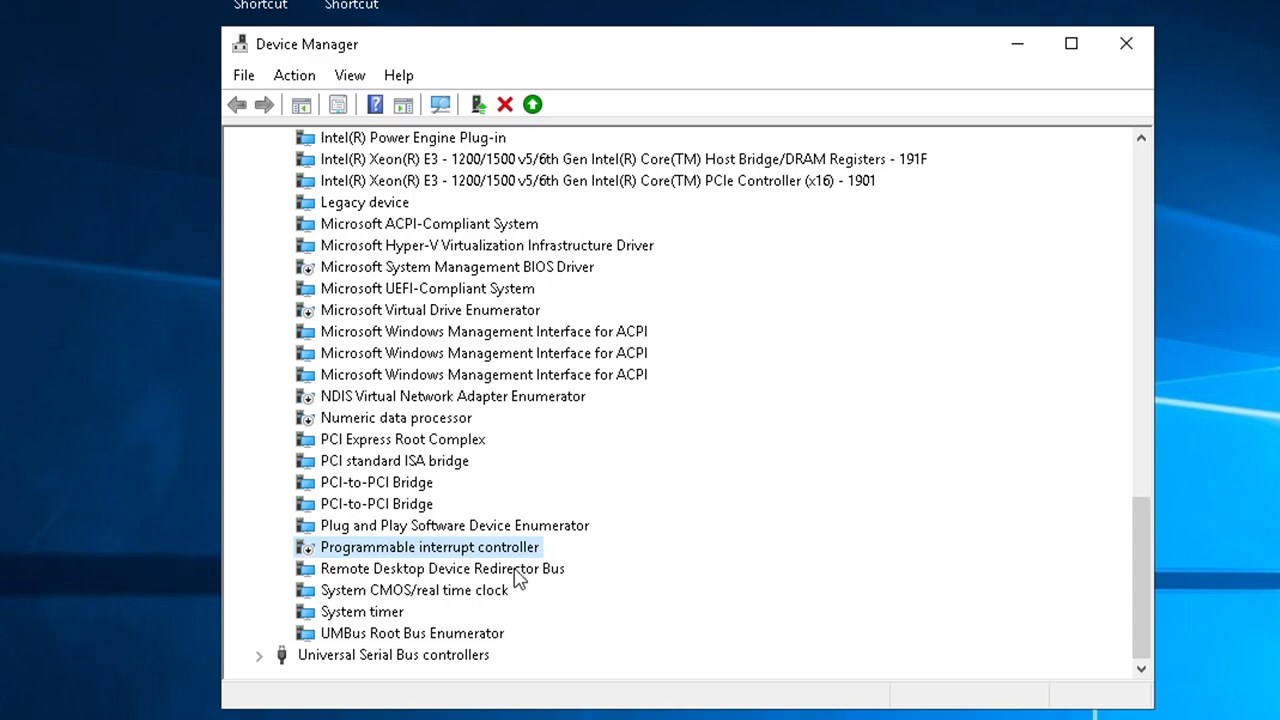
left_click(518, 572)
right_click(518, 572)
left_click(571, 606)
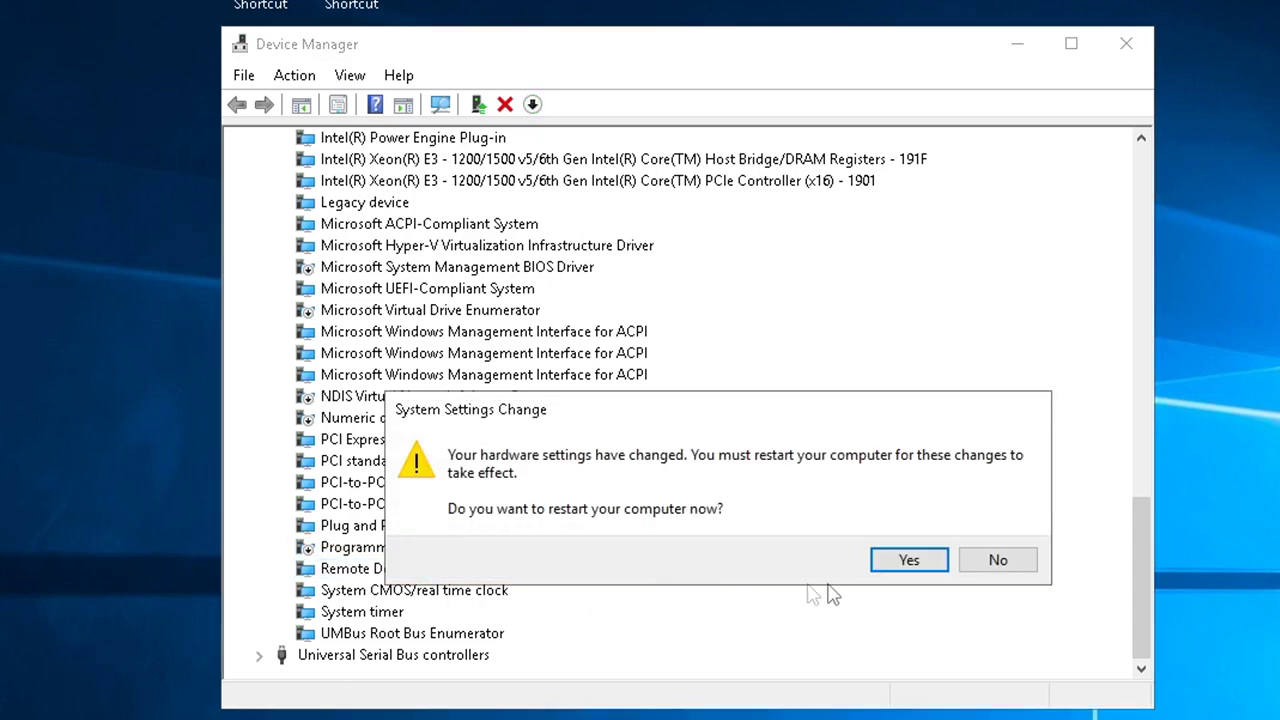
left_click(1003, 564)
right_click(464, 652)
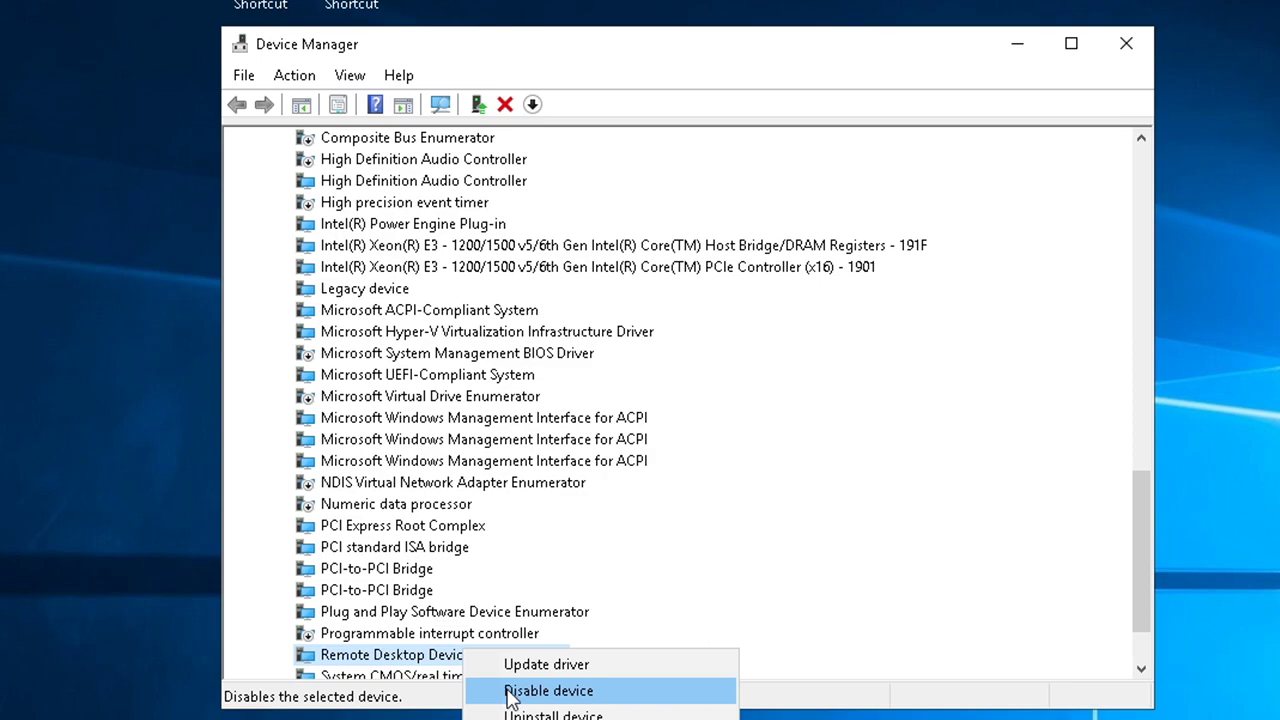
left_click(510, 692)
left_click(805, 575)
left_click(998, 561)
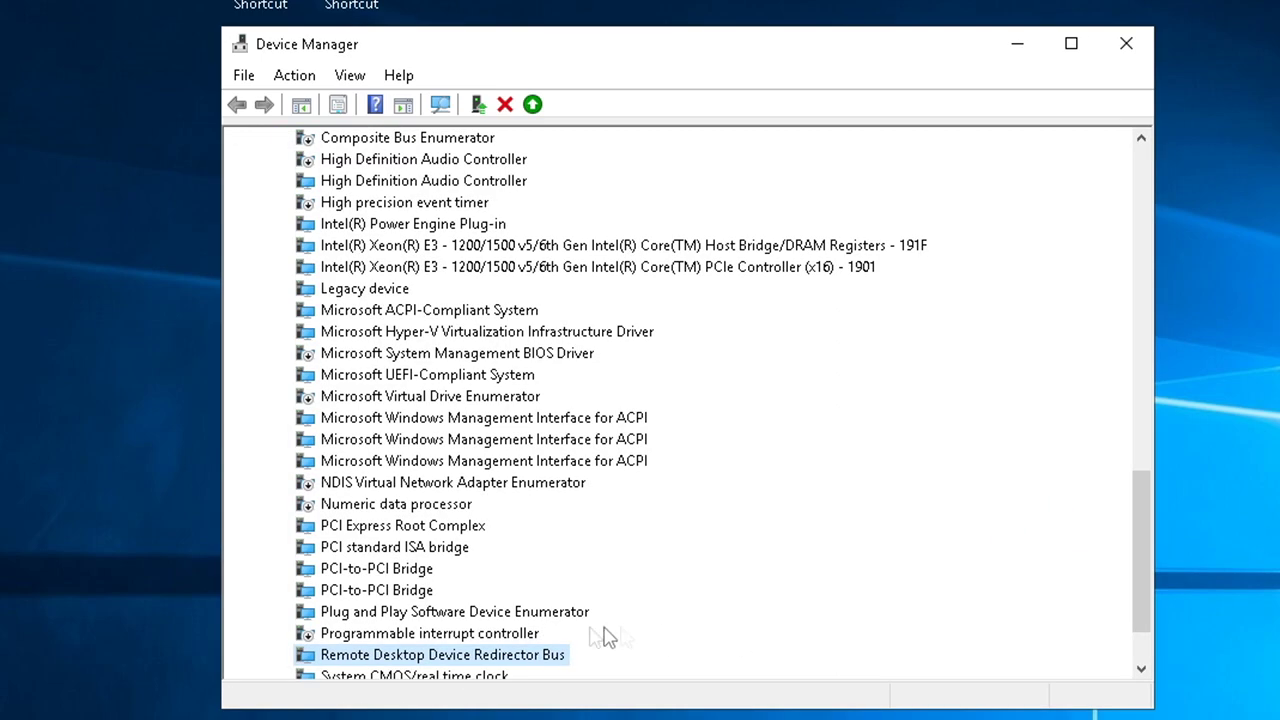
- Disable the System timer and the UMBus Root Bus Enumerator under System devices
scroll(540, 636, "down", 2)
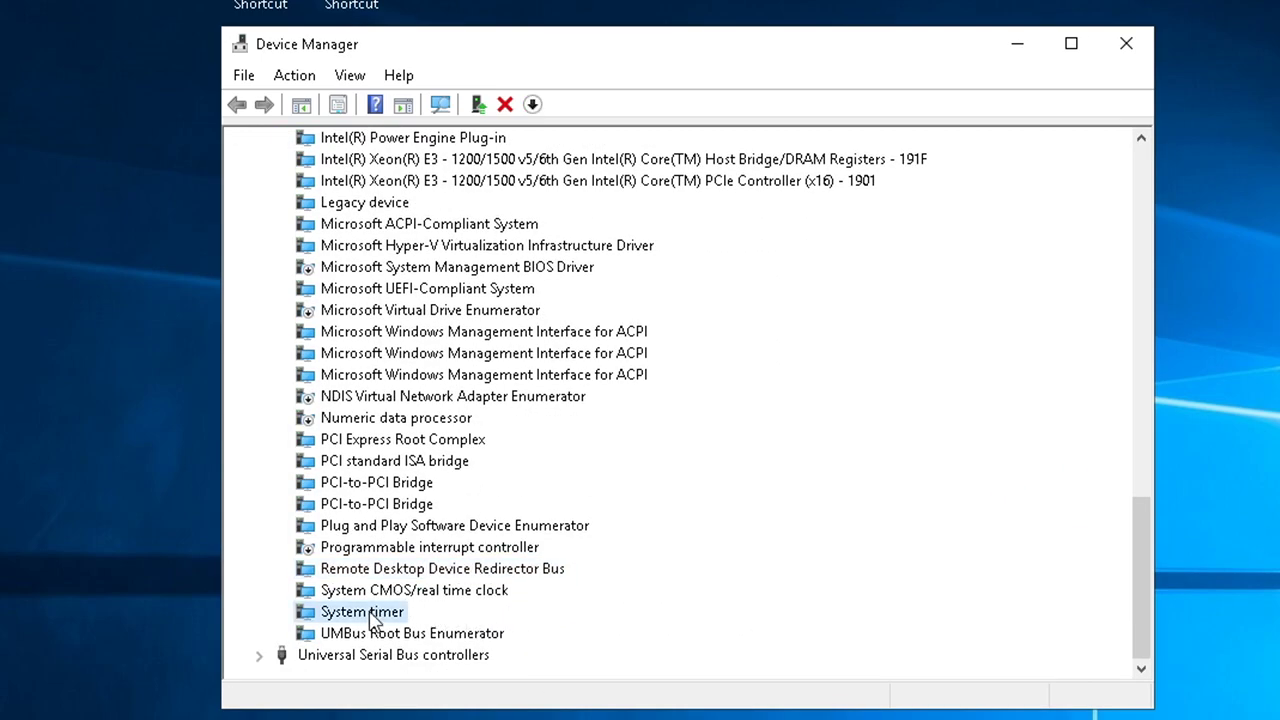
right_click(371, 612)
left_click(458, 655)
left_click(787, 567)
right_click(438, 634)
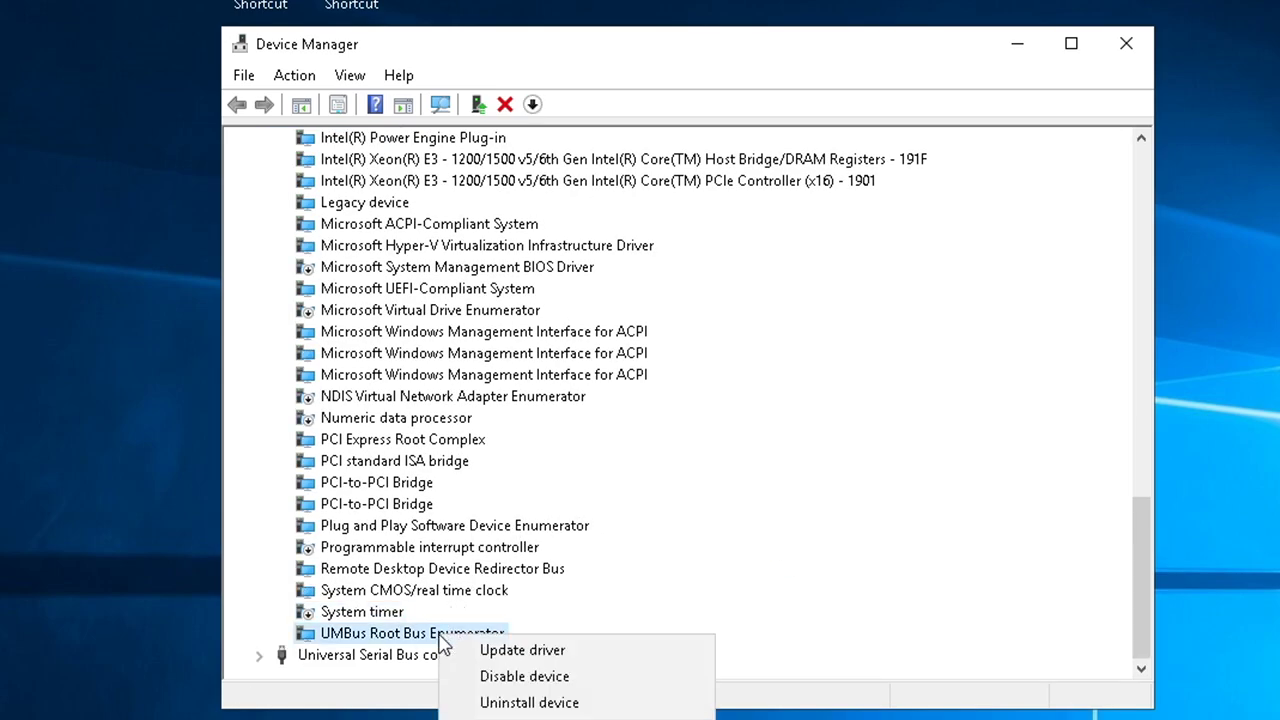
left_click(503, 674)
left_click(780, 568)
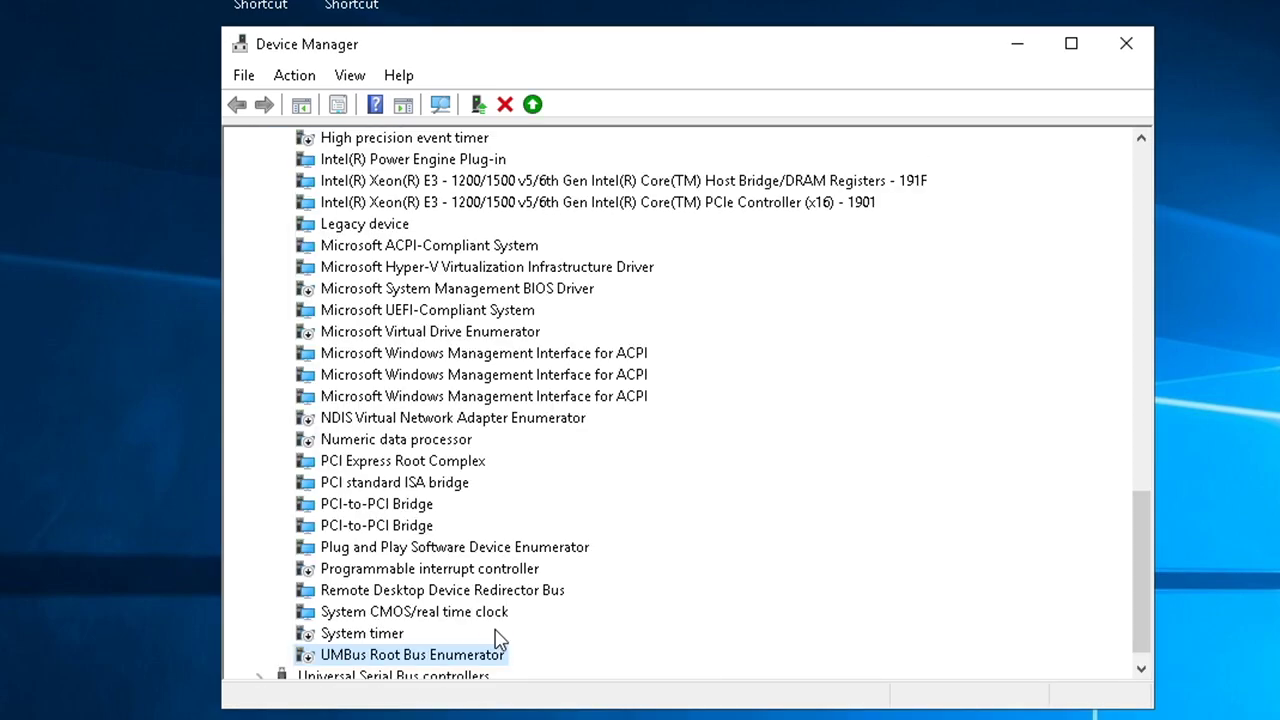
- Return to the start of the device list and show hidden devices
left_click_drag(1141, 580, 1134, 171)
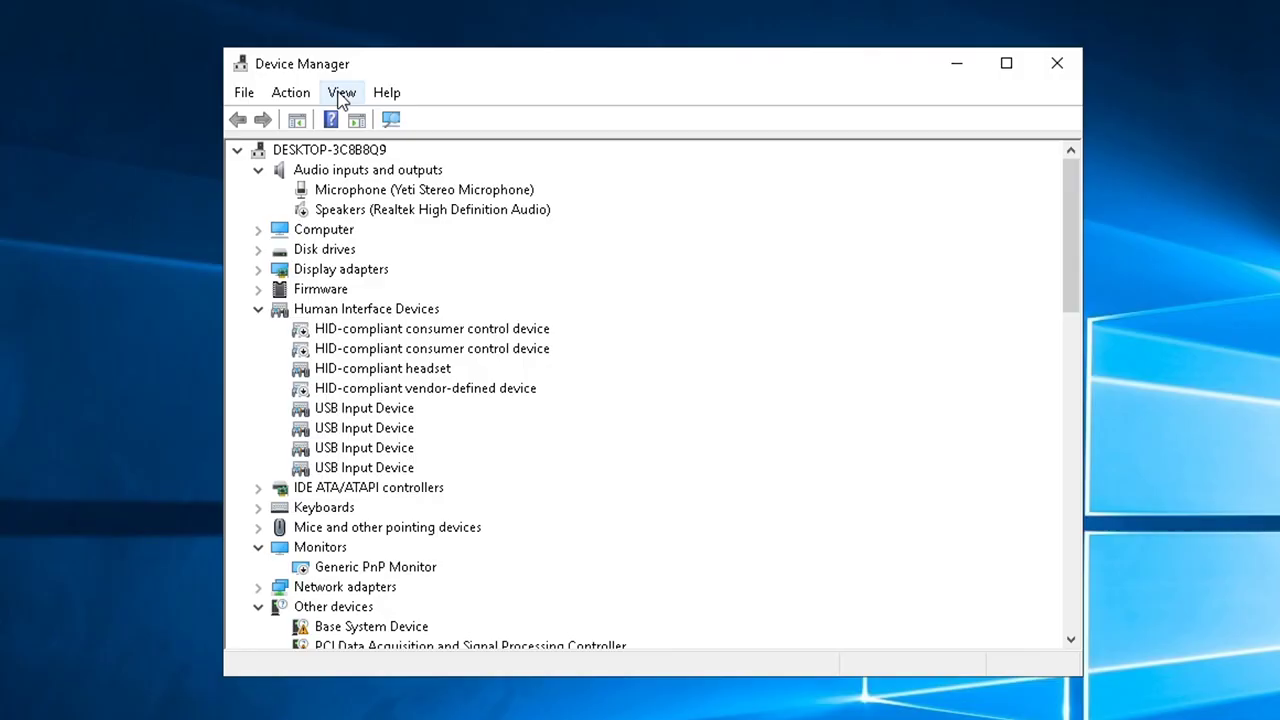
left_click(341, 93)
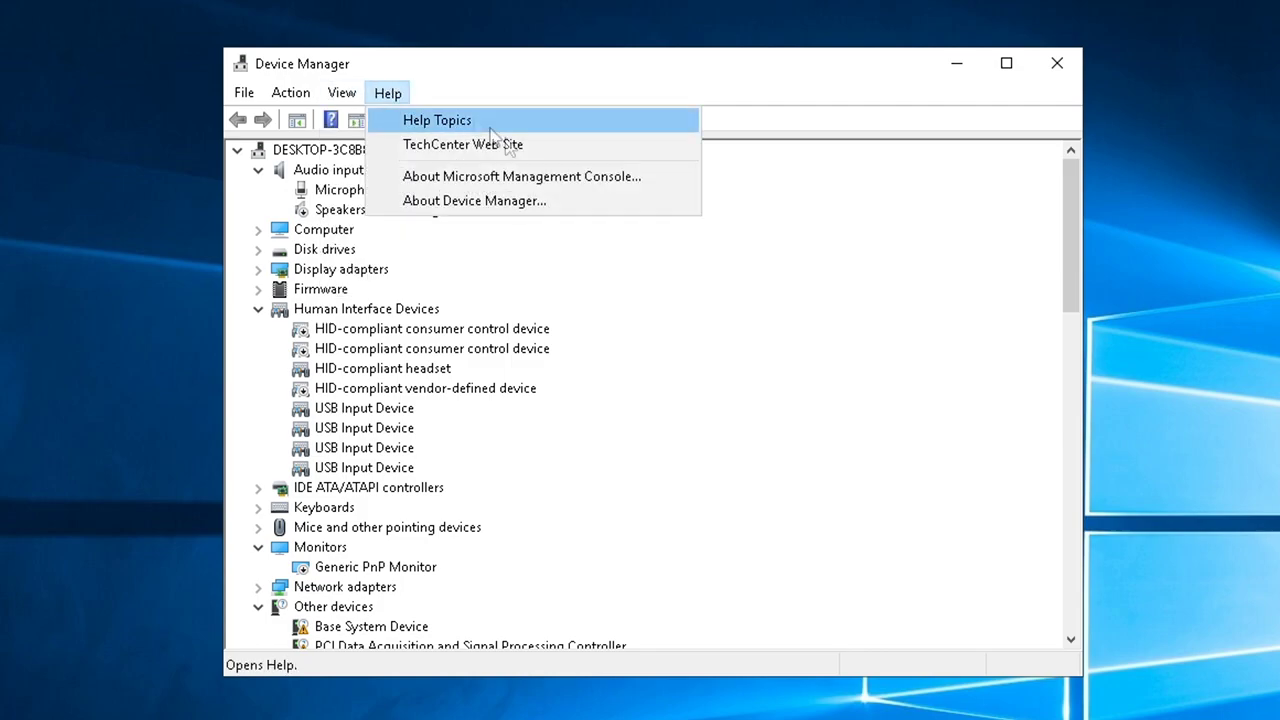
left_click(342, 92)
left_click(388, 253)
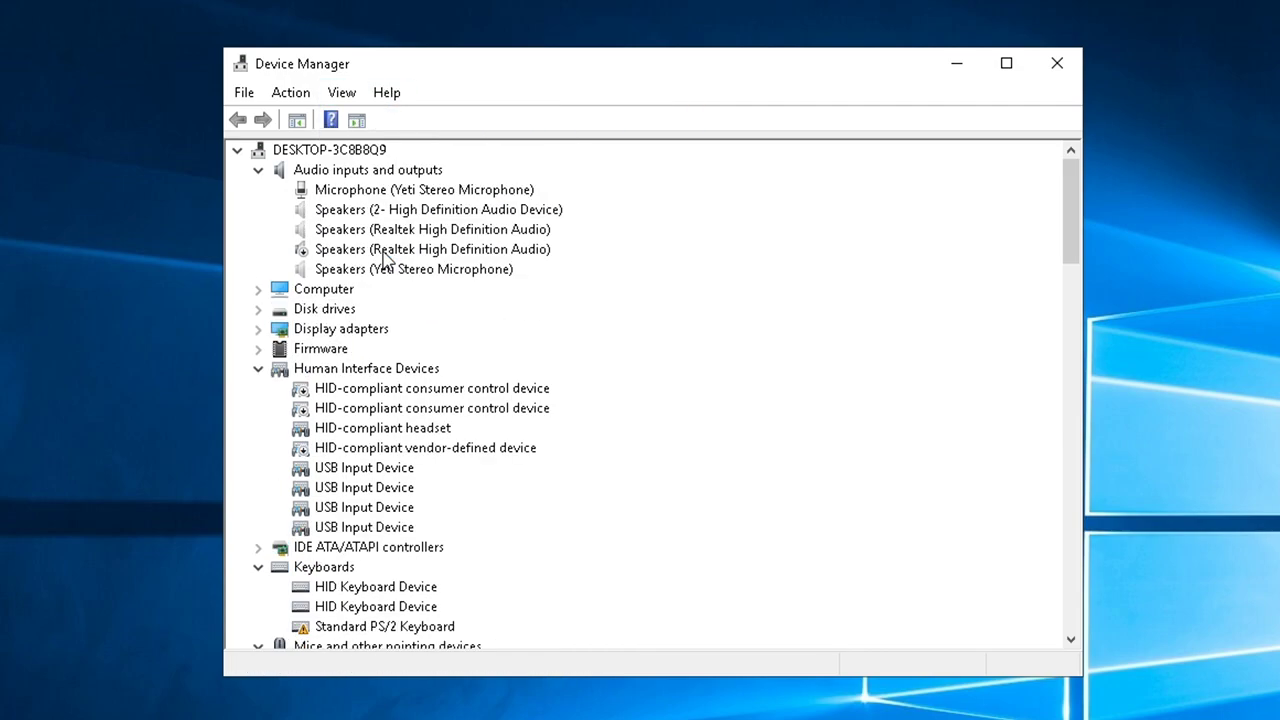
- Uninstall the hidden speaker entries for 2- High Definition Audio Device, Realtek High Definition Audio and Yeti Stereo Microphone
right_click(330, 210)
left_click(322, 249)
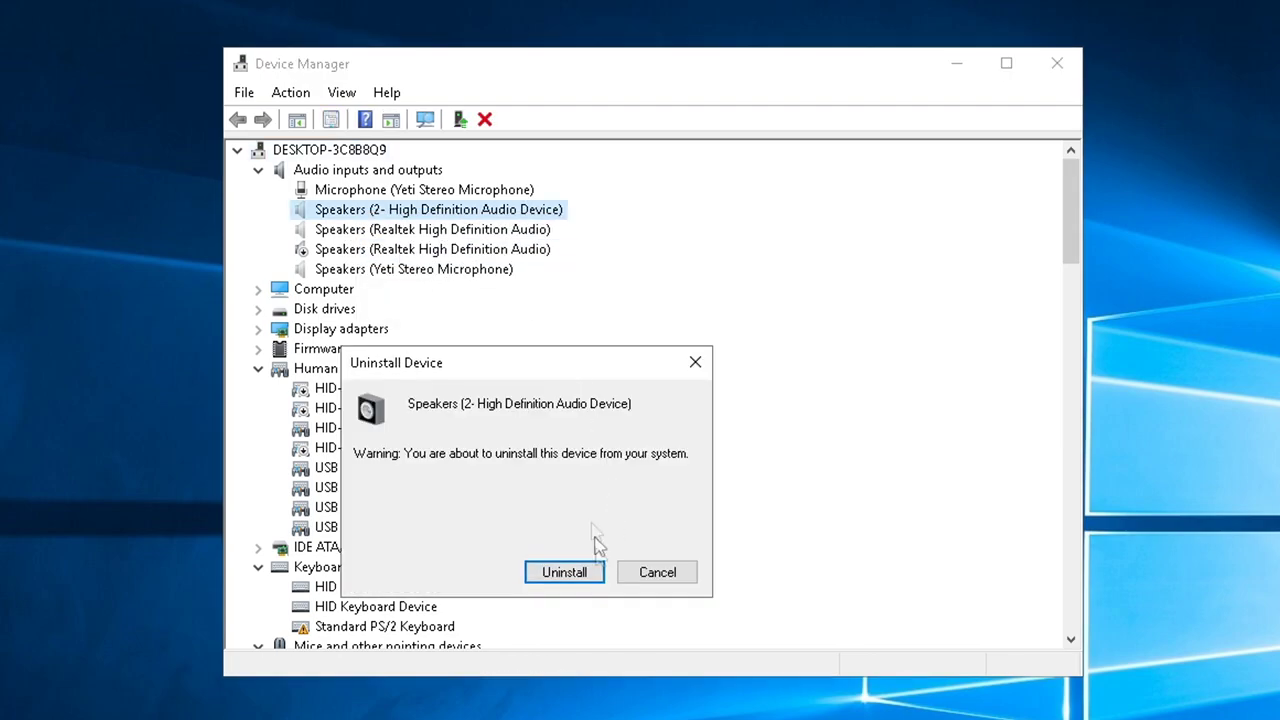
left_click(590, 568)
right_click(385, 215)
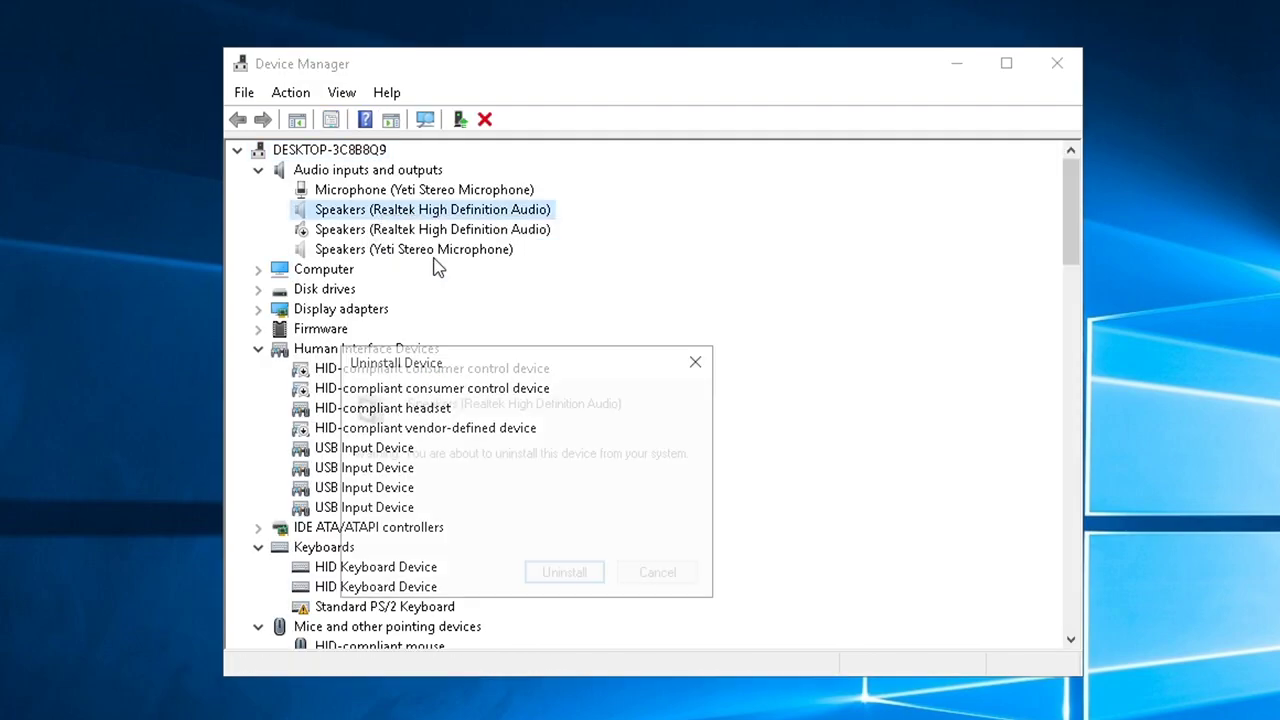
left_click(425, 256)
key("Return")
right_click(350, 230)
left_click(405, 263)
key("Return")
- Check the device categories from Computer through IDE ATA/ATAPI controllers for leftover hidden devices
left_click(258, 229)
left_click(258, 229)
left_click(258, 249)
left_click(258, 249)
left_click(258, 269)
left_click(258, 269)
left_click(258, 289)
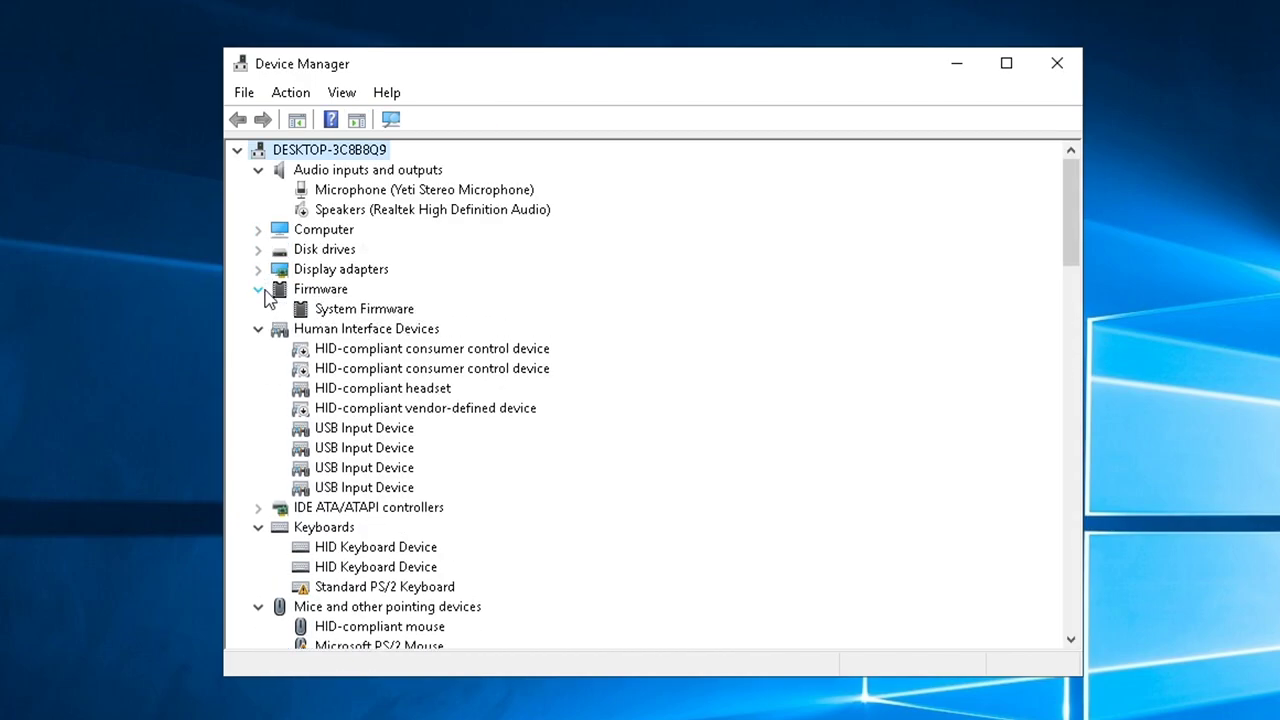
left_click(258, 289)
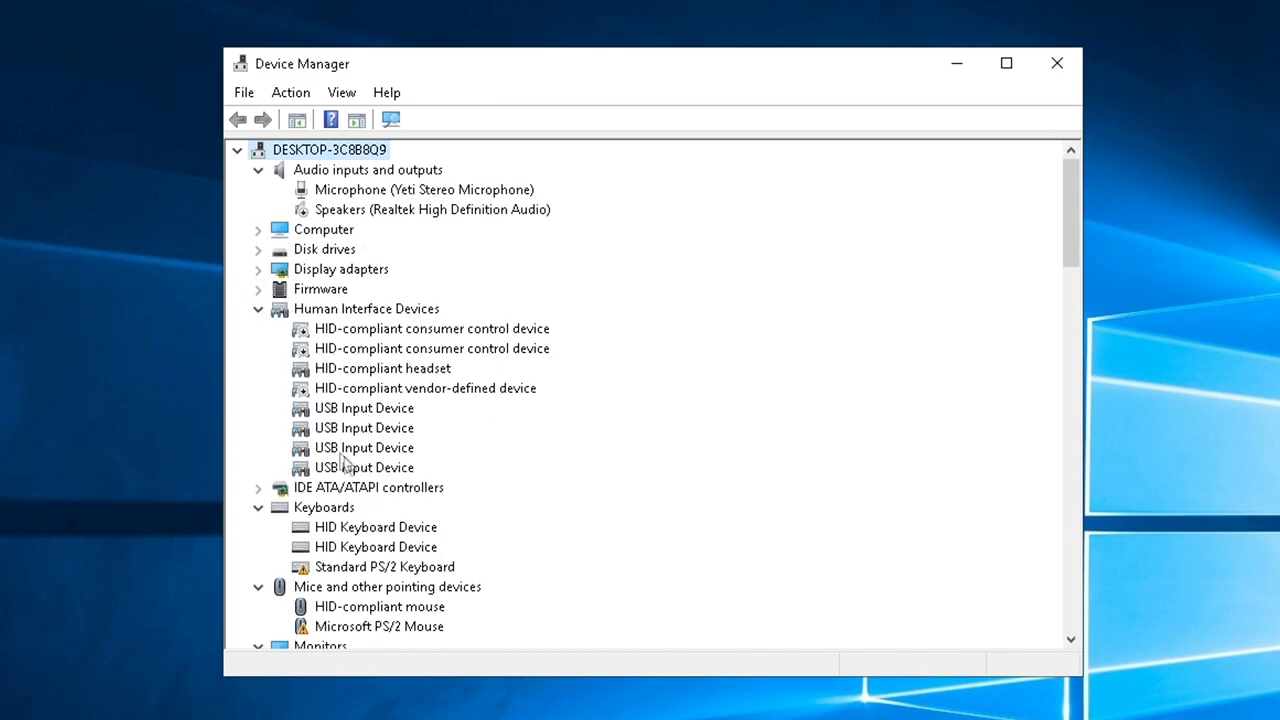
left_click(258, 309)
left_click(258, 328)
left_click(258, 328)
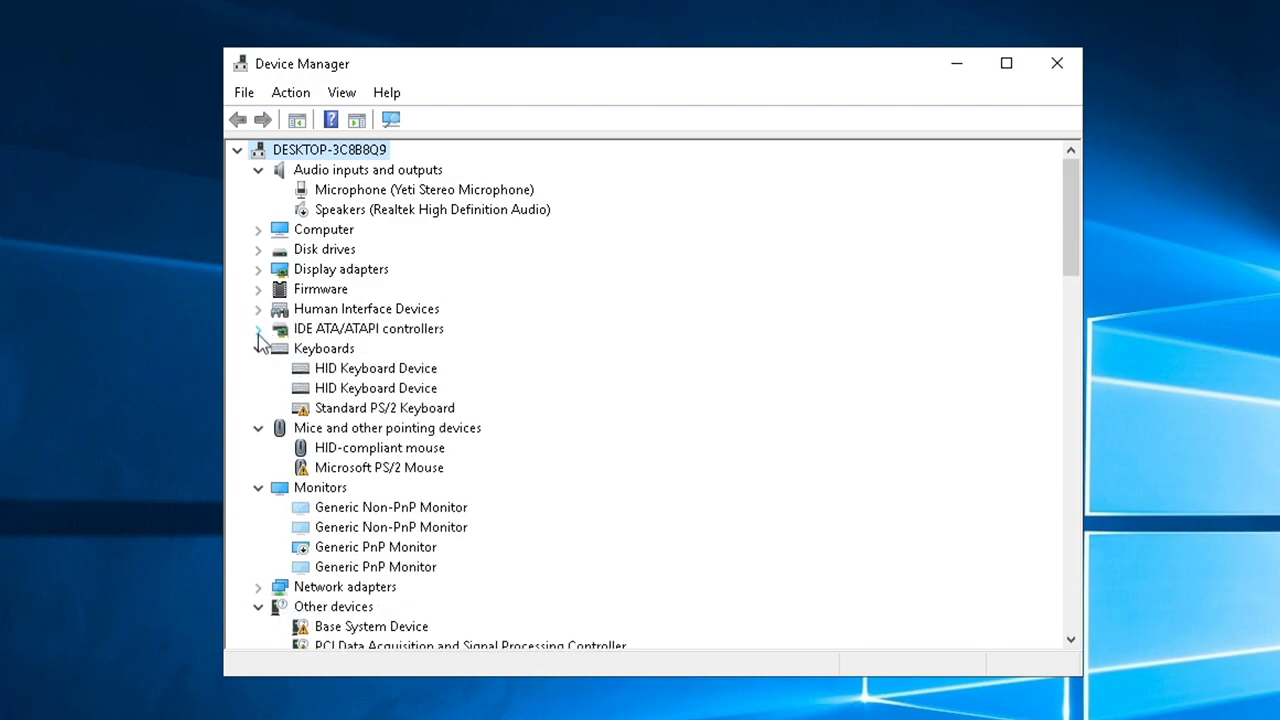
- Disable the Standard PS/2 Keyboard under Keyboards and the Microsoft PS/2 Mouse under Mice and other pointing devices
right_click(345, 408)
left_click(451, 440)
key("Return")
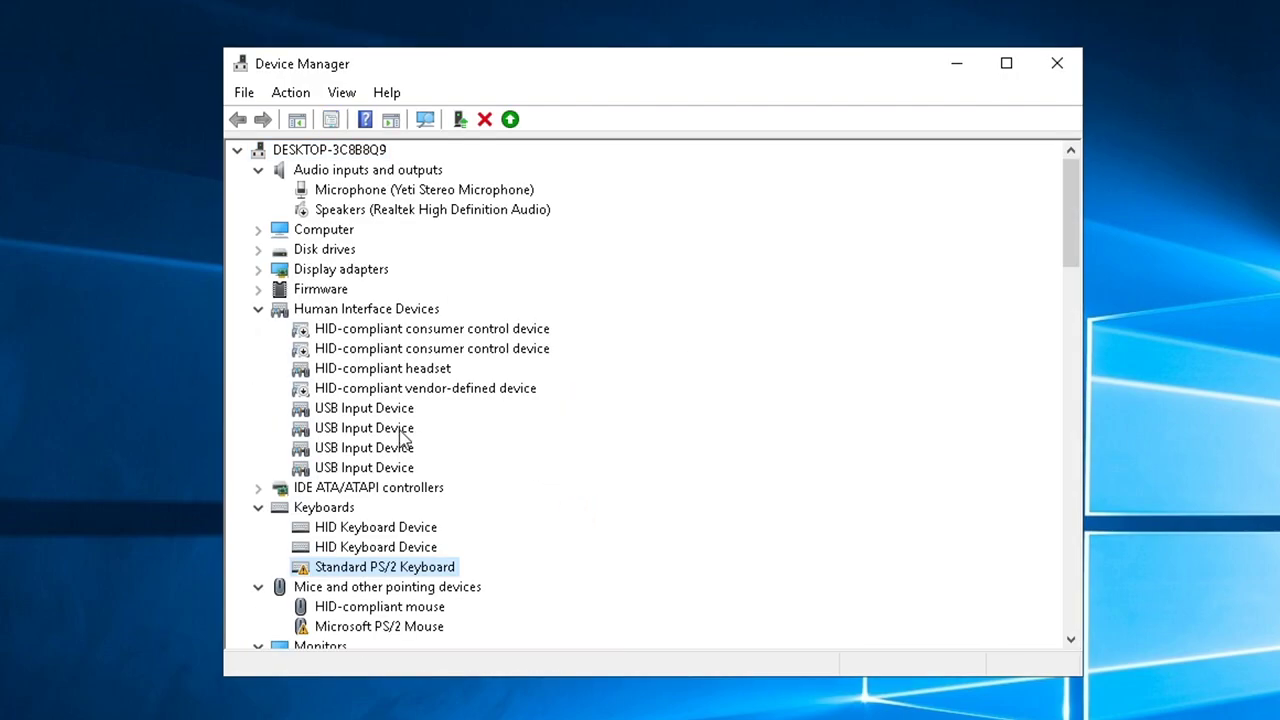
scroll(388, 483, "down", 1)
right_click(380, 578)
left_click(414, 603)
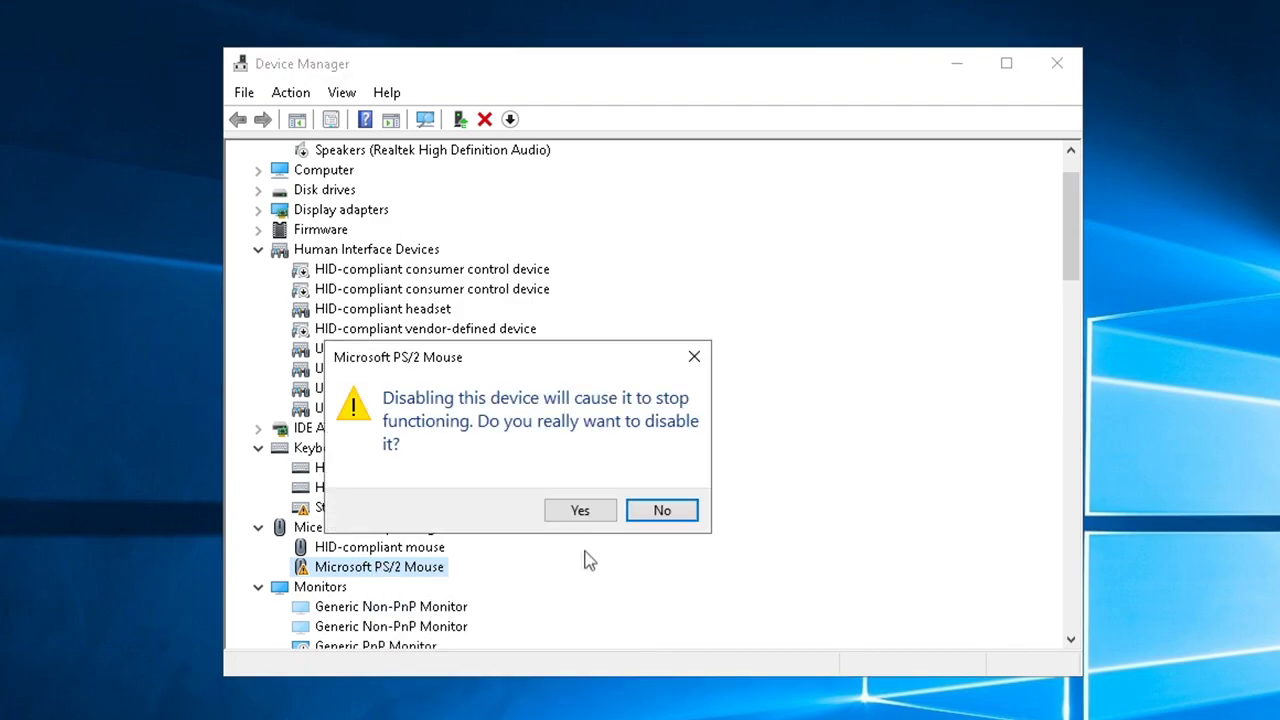
left_click(577, 509)
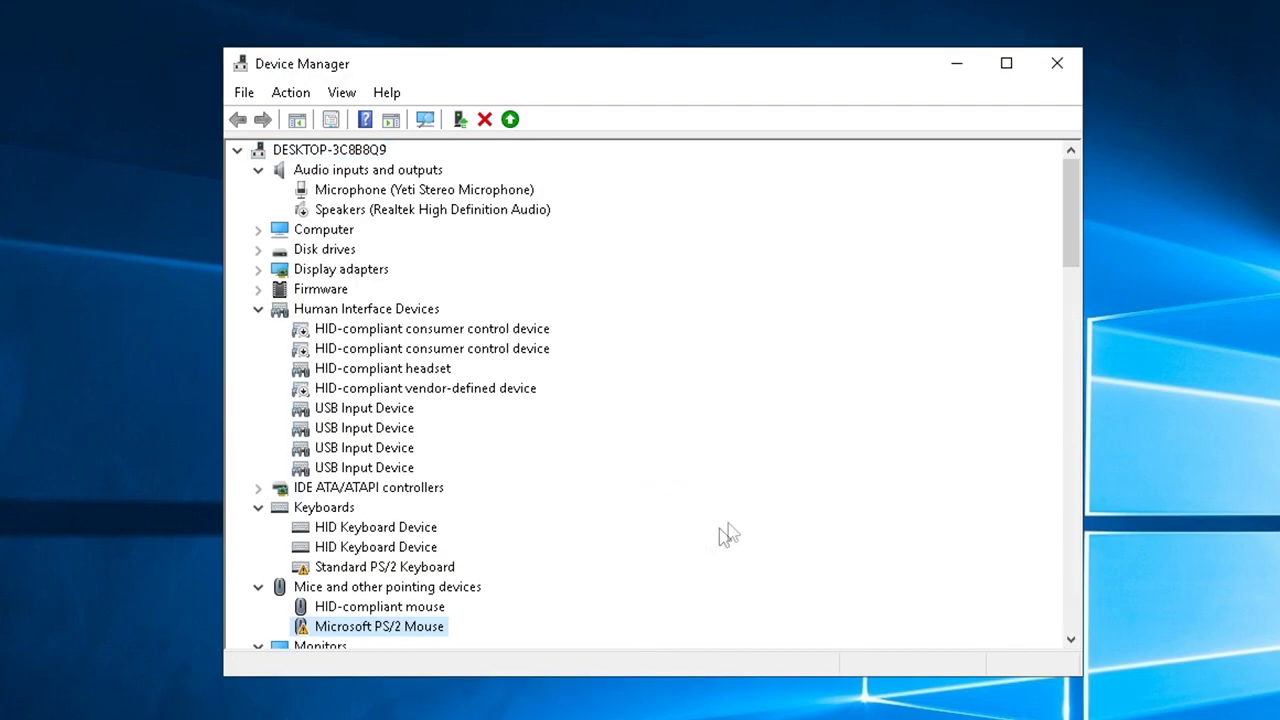
- Uninstall both hidden Generic Non-PnP Monitor entries under Monitors
left_click(258, 309)
left_click(258, 348)
left_click(258, 368)
right_click(358, 412)
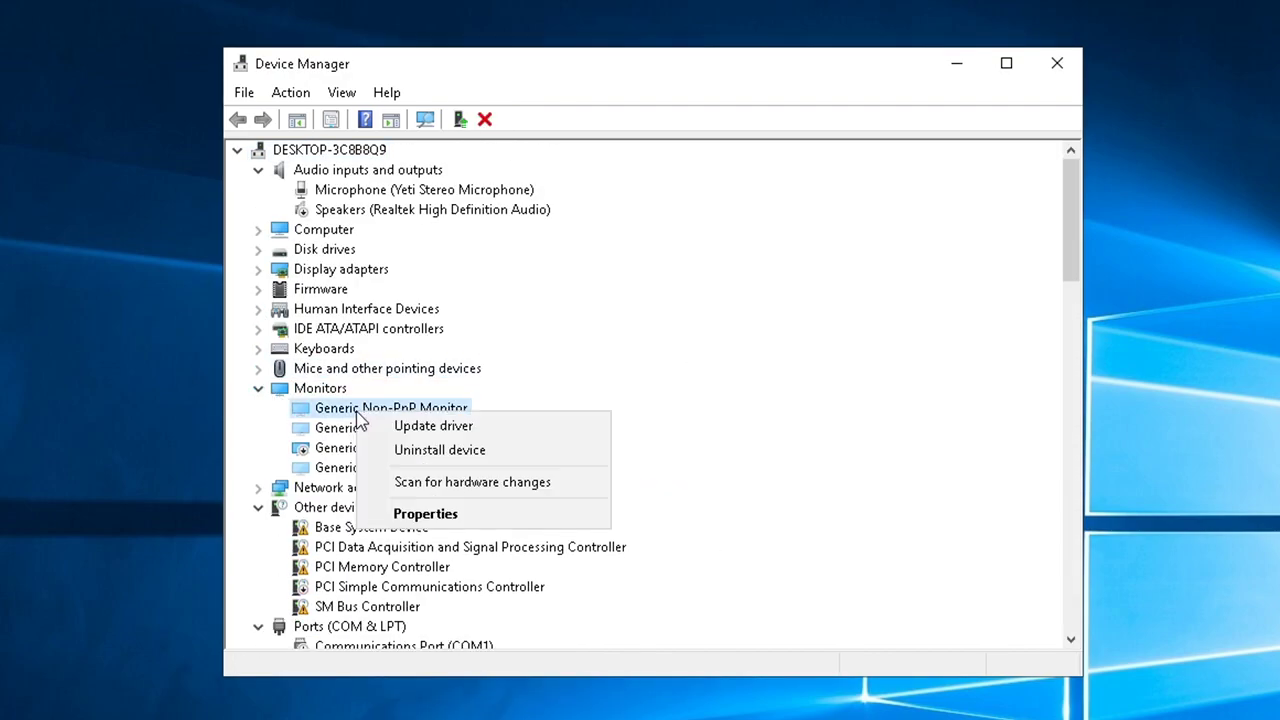
left_click(430, 450)
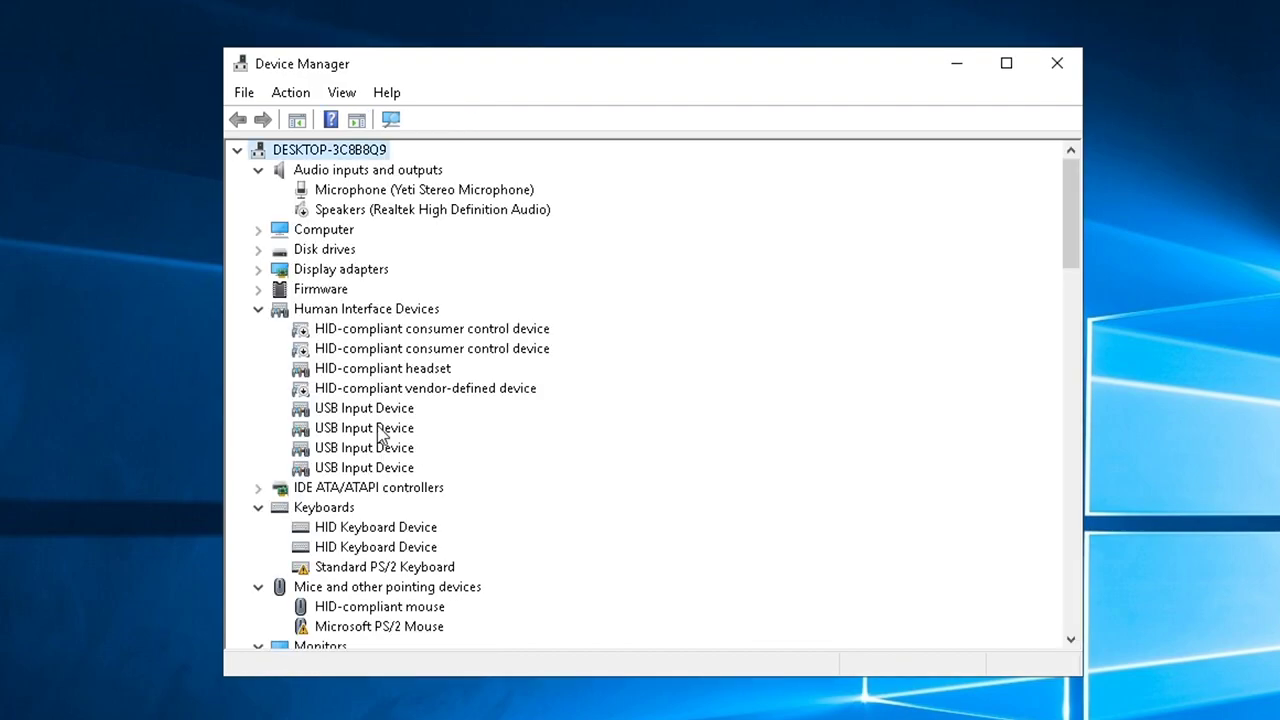
scroll(386, 434, "down", 3)
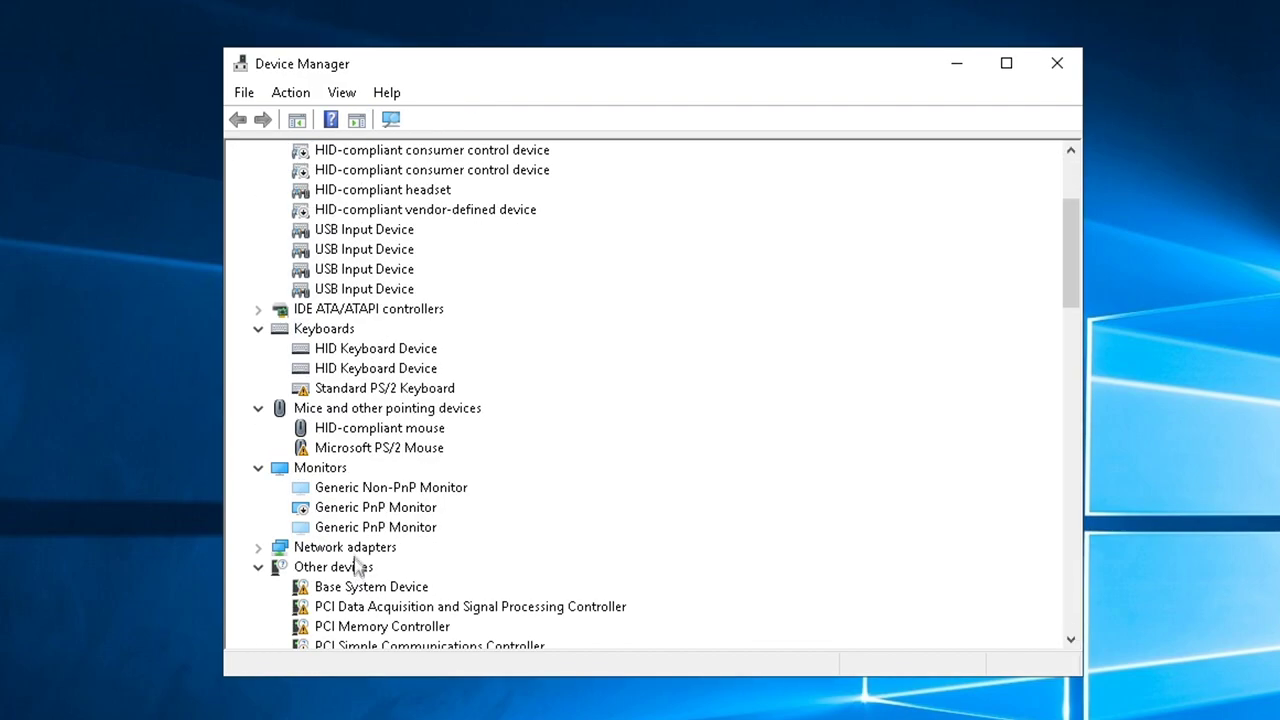
right_click(360, 493)
left_click(391, 524)
left_click(563, 571)
- Uninstall the remaining hidden Generic PnP Monitor, keeping the active one under Monitors
scroll(348, 493, "down", 4)
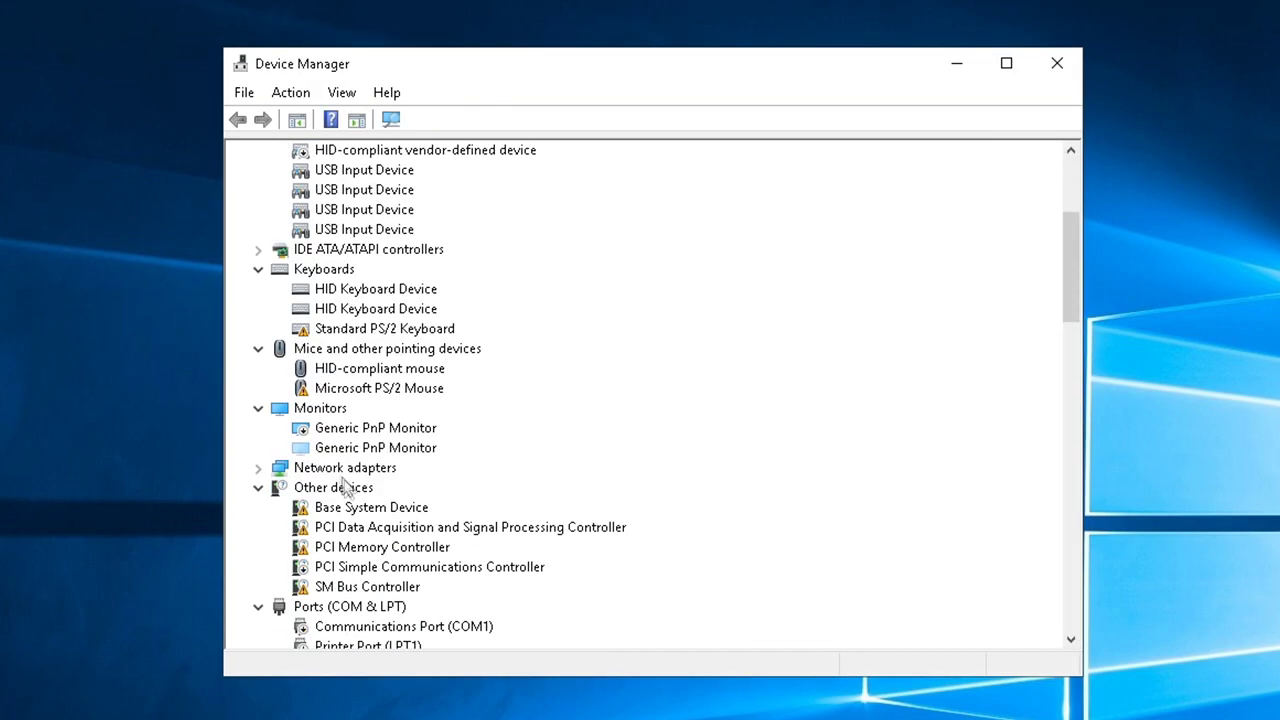
right_click(345, 447)
left_click(365, 483)
left_click(563, 571)
- Expand the network adapters and uninstall the hidden WAN Miniport (IKEv2)
left_click(258, 507)
left_click(258, 527)
left_click(258, 547)
left_click(258, 567)
right_click(362, 487)
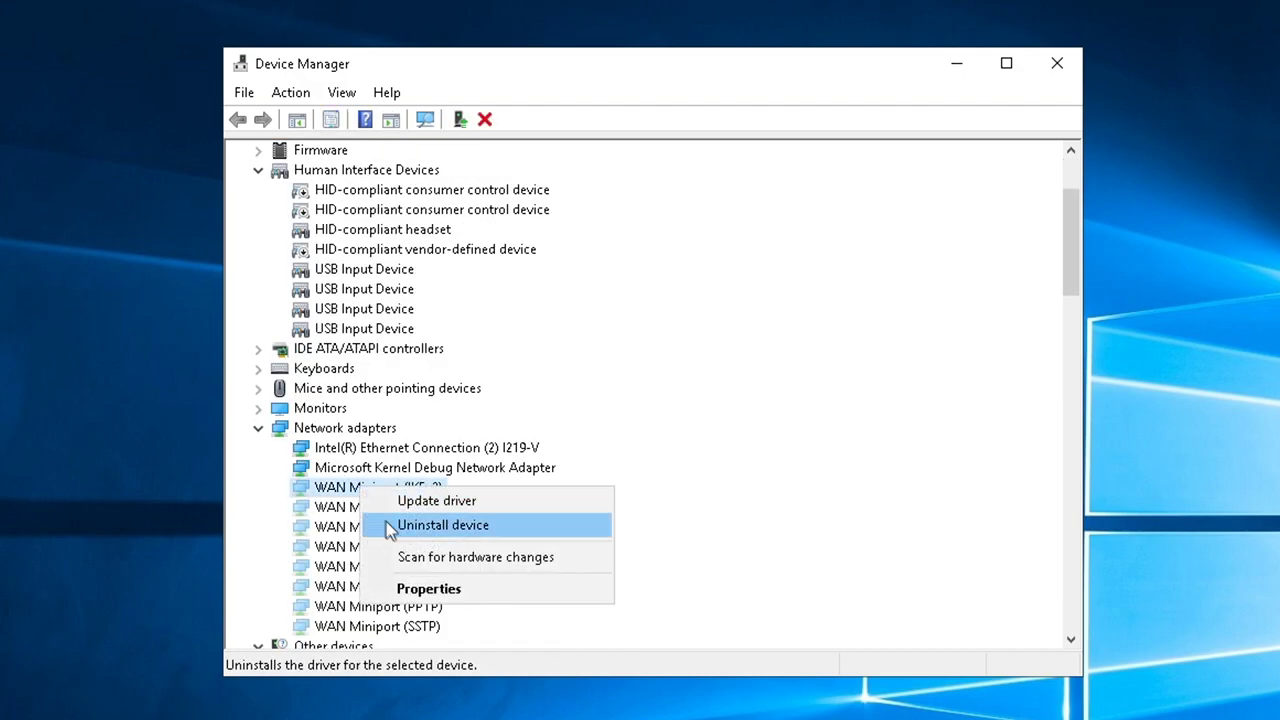
left_click(391, 526)
key("Return")
- Uninstall the hidden WAN Miniport (IP) and the hidden WAN Miniport entry listed directly before WAN Miniport (L2TP)
scroll(375, 530, "down", 4)
right_click(370, 508)
left_click(395, 550)
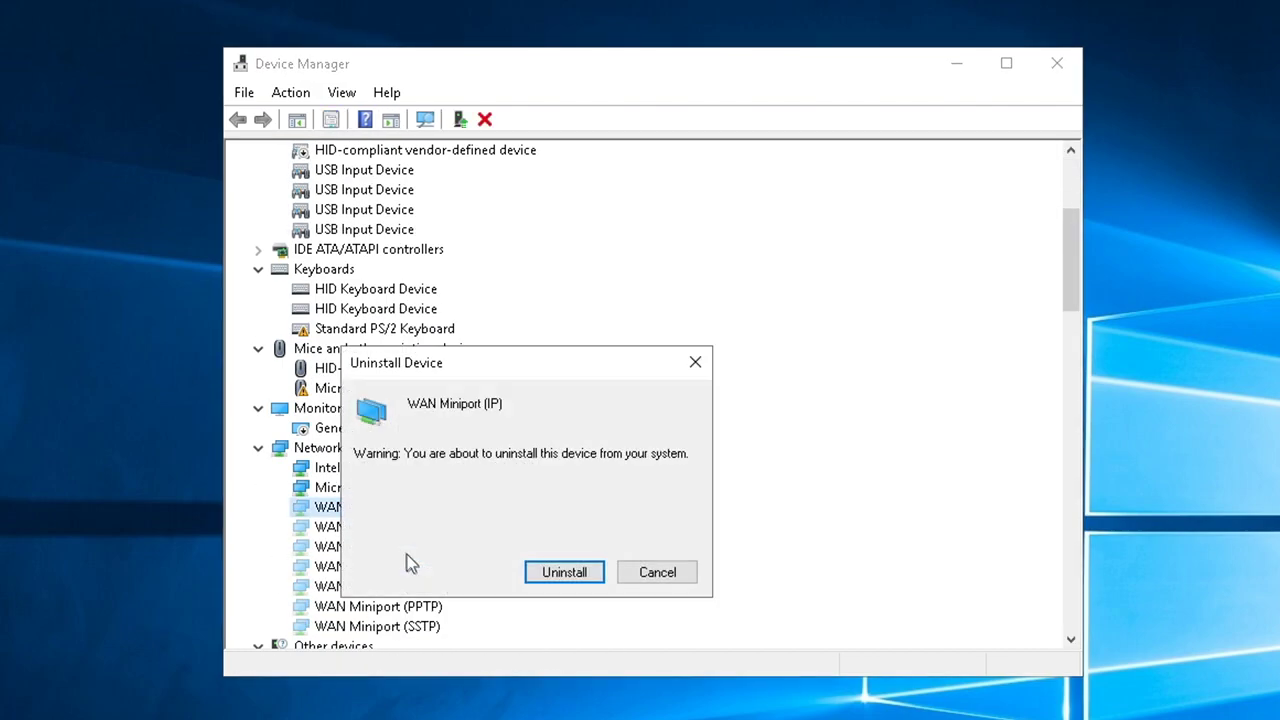
key("Return")
right_click(362, 567)
left_click(391, 593)
key("Return")
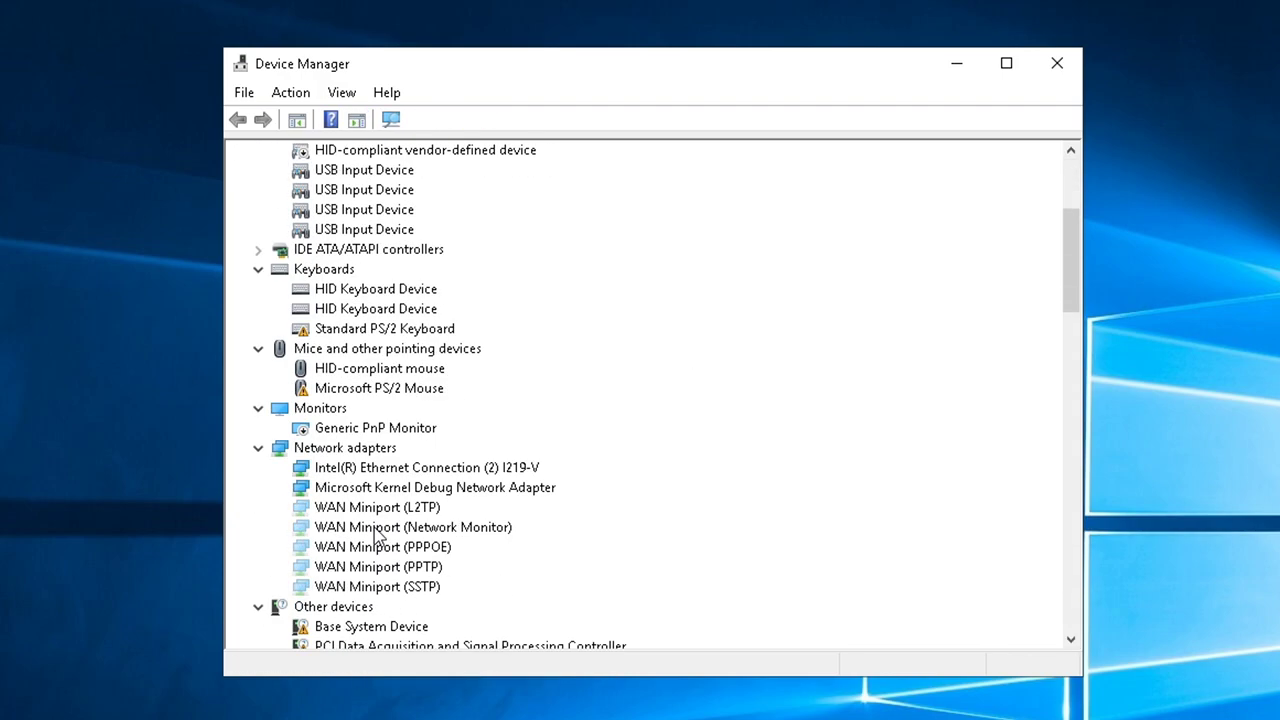
- Uninstall the greyed-out WAN Miniport adapters for Network Monitor, PPPOE, PPTP and SSTP under Network adapters
right_click(345, 505)
left_click(410, 549)
key("Return")
scroll(389, 548, "down", 3)
right_click(385, 575)
left_click(414, 610)
key("Return")
right_click(395, 567)
scroll(397, 537, "down", 3)
right_click(405, 566)
left_click(429, 606)
key("Return")
scroll(400, 583, "down", 3)
- Uninstall the greyed-out WAN Miniport (L2TP) network adapter
right_click(371, 508)
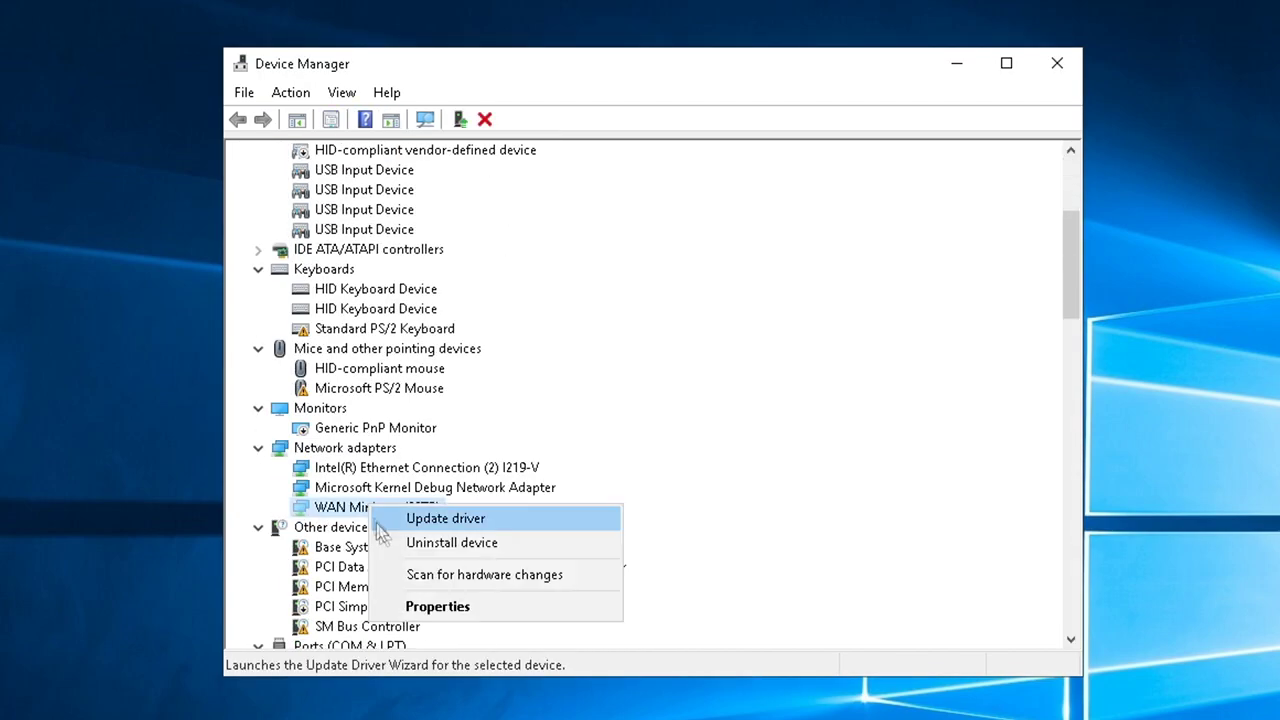
left_click(452, 542)
key("Return")
scroll(390, 492, "down", 10)
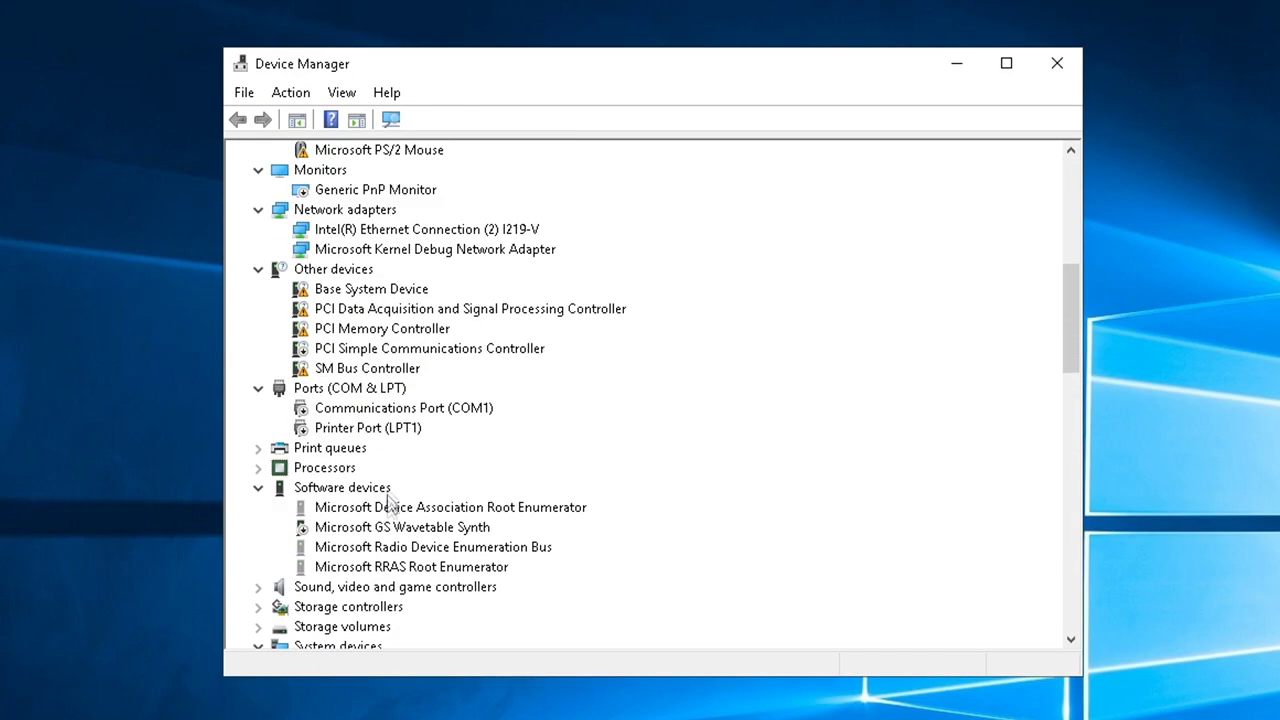
- Uninstall the Microsoft Device Association Root Enumerator, Radio Device Enumeration Bus and RRAS Root Enumerator under Software devices
right_click(397, 510)
left_click(470, 543)
key("Return")
scroll(392, 530, "down", 8)
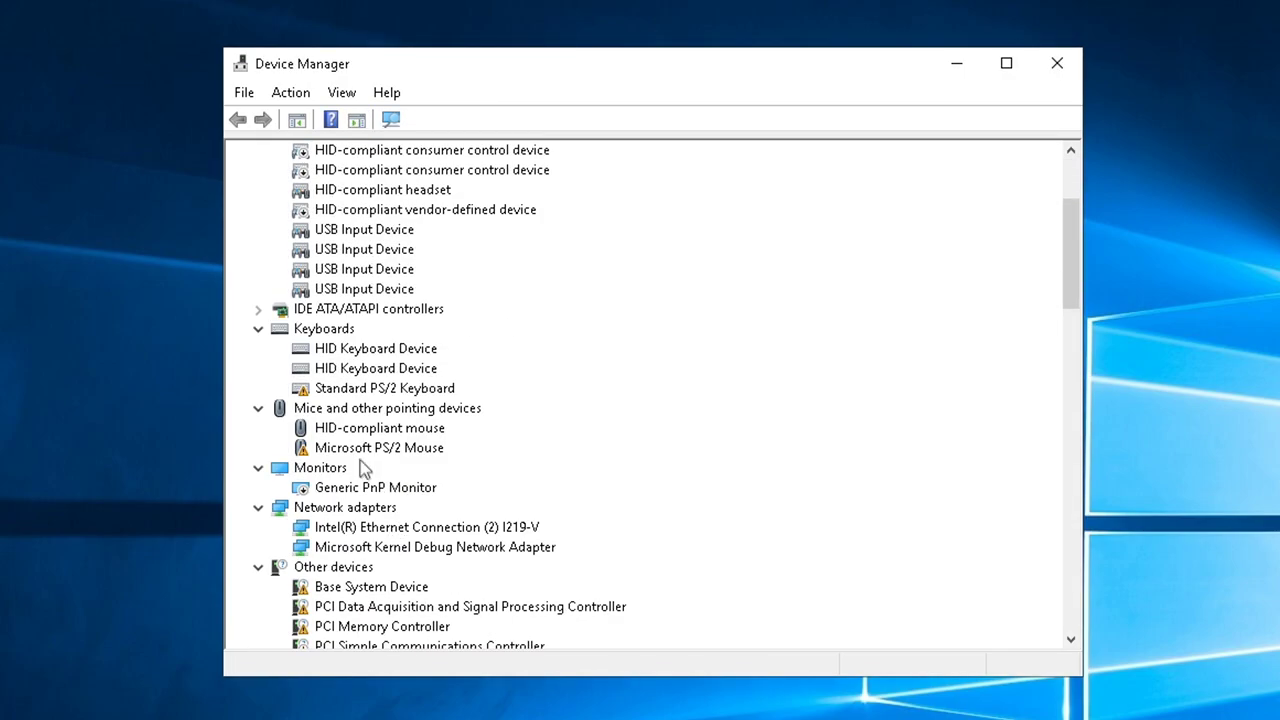
scroll(423, 423, "down", 3)
right_click(405, 408)
left_click(451, 452)
key("Return")
scroll(400, 455, "down", 8)
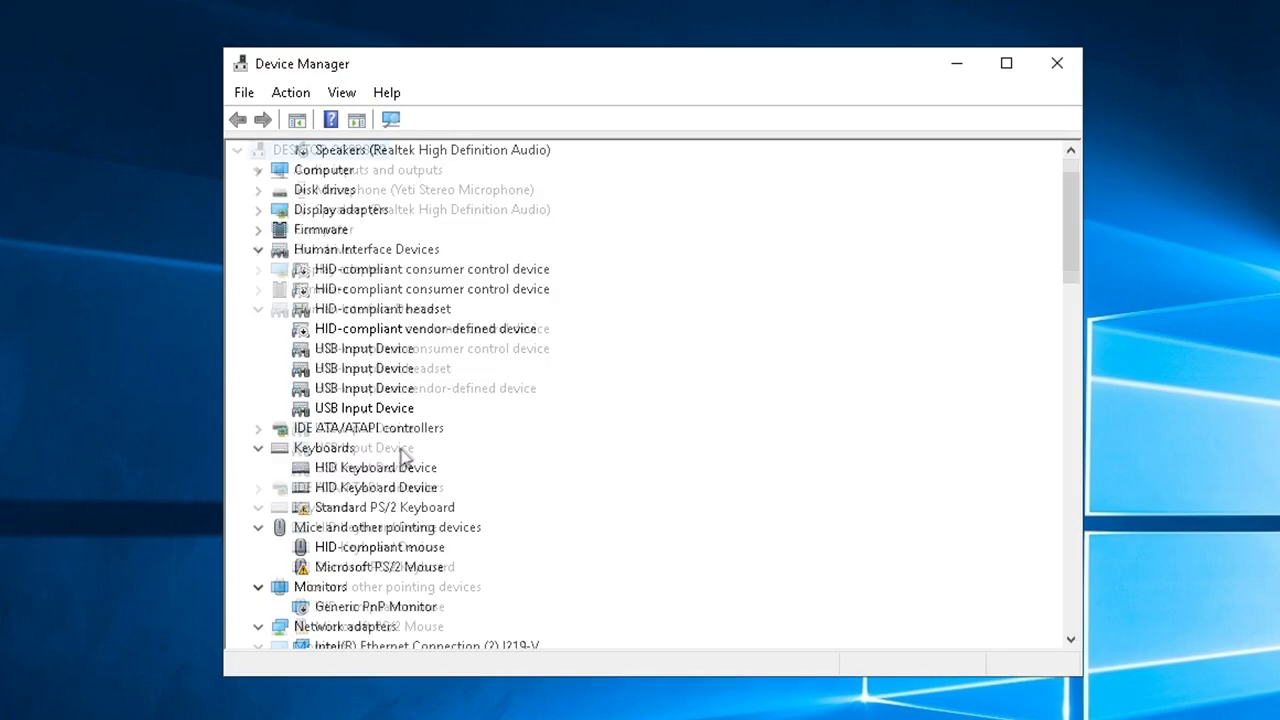
right_click(380, 531)
left_click(414, 565)
key("Return")
- Expand the Sound, video and game controllers category and uninstall the greyed-out High Definition Audio Device
scroll(310, 543, "down", 8)
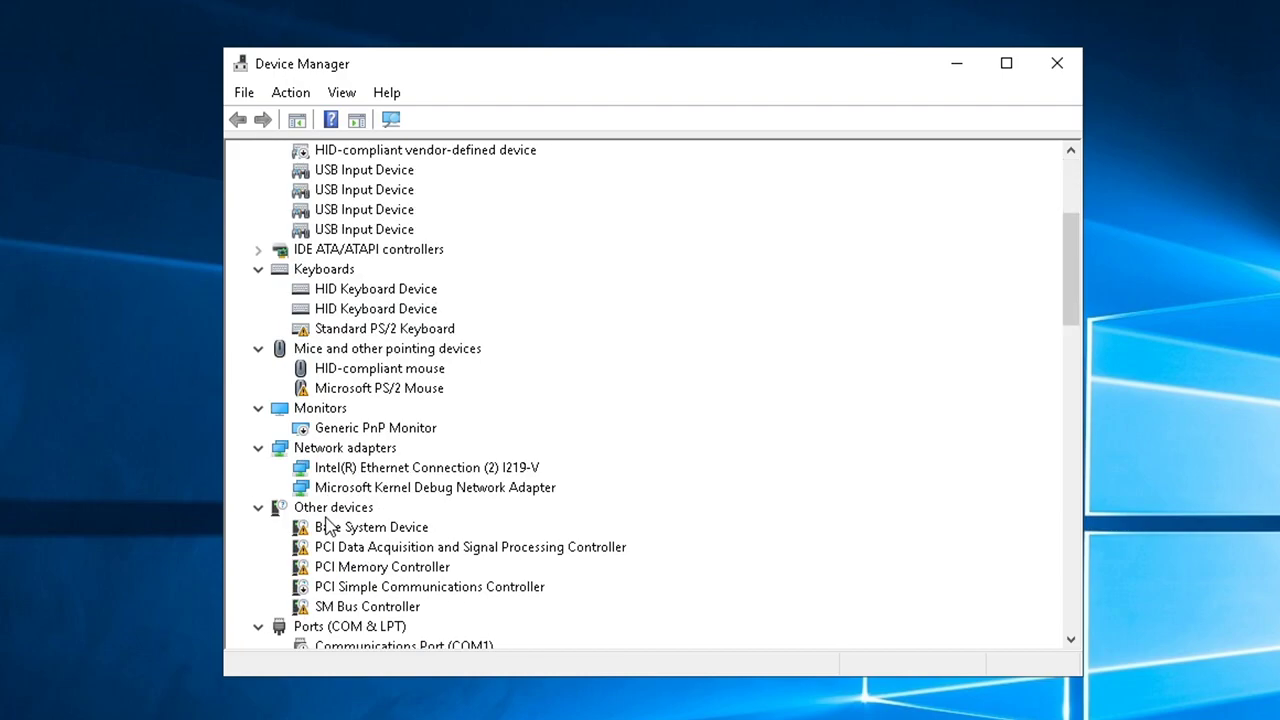
left_click(258, 349)
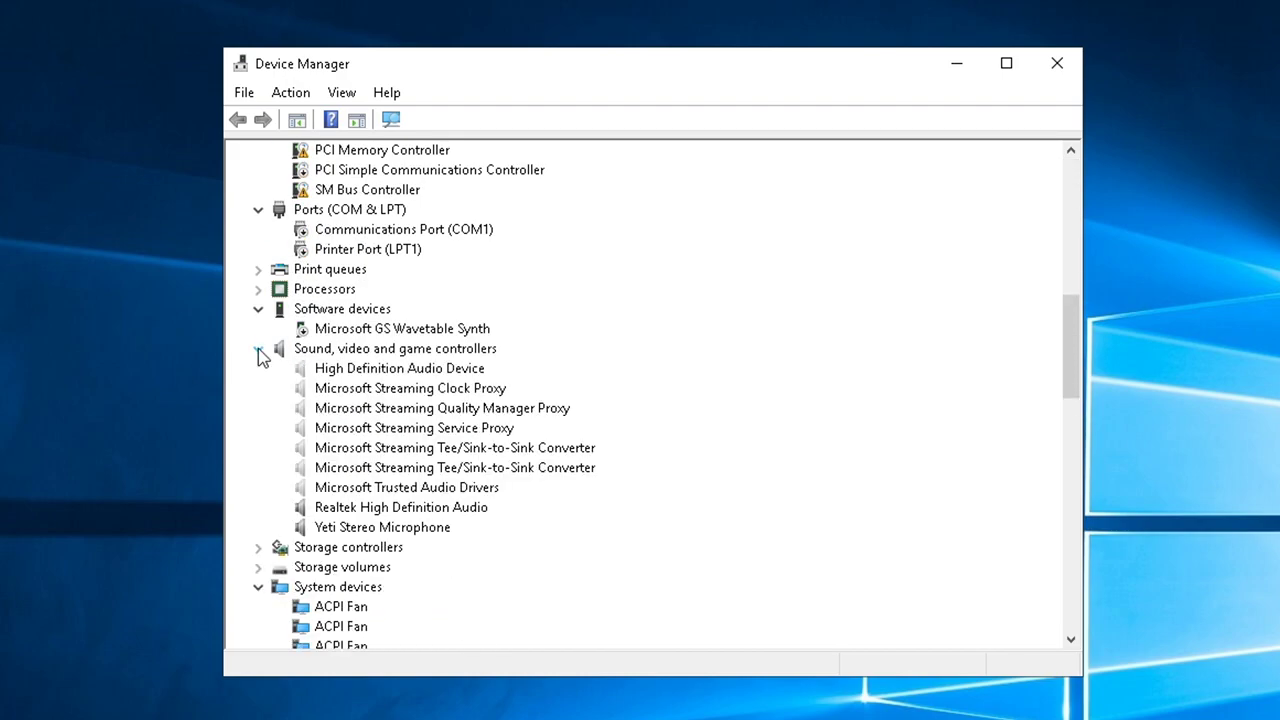
right_click(364, 377)
left_click(480, 410)
key("Return")
- Uninstall the greyed-out Microsoft Streaming Clock Proxy, Quality Manager Proxy and Service Proxy sound devices
scroll(390, 455, "down", 6)
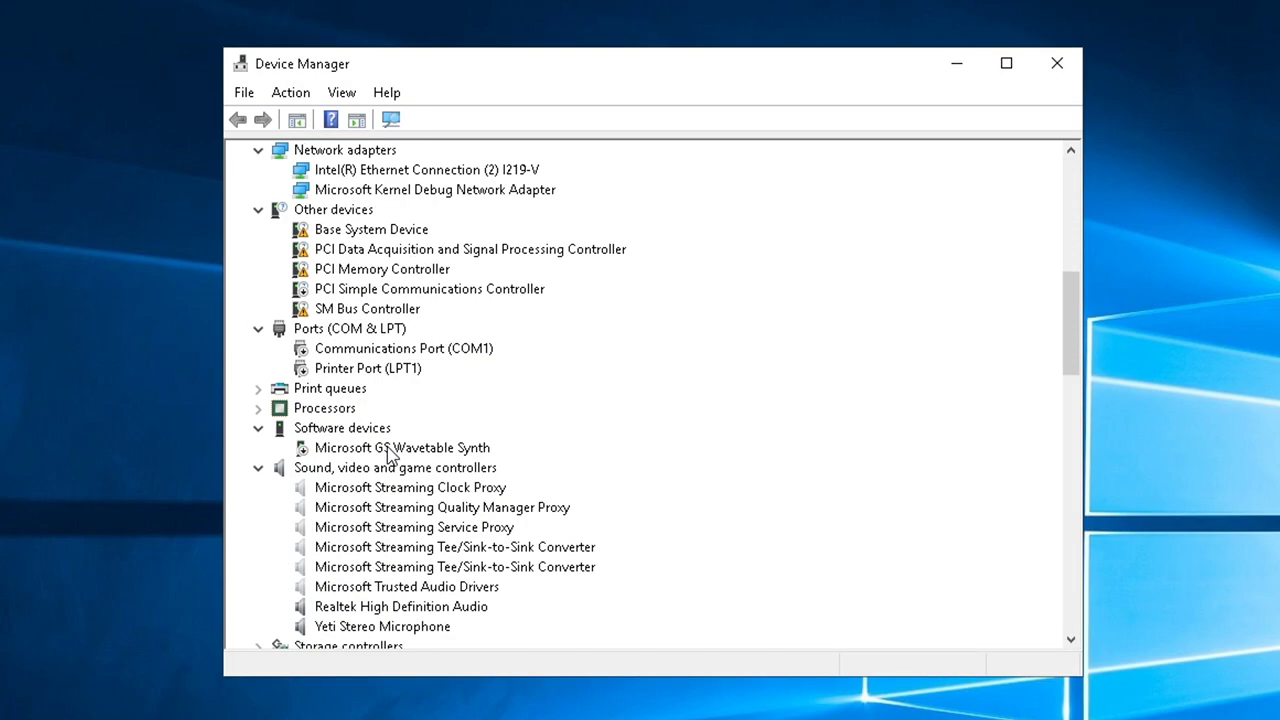
right_click(388, 484)
left_click(423, 523)
key("Return")
scroll(380, 505, "down", 5)
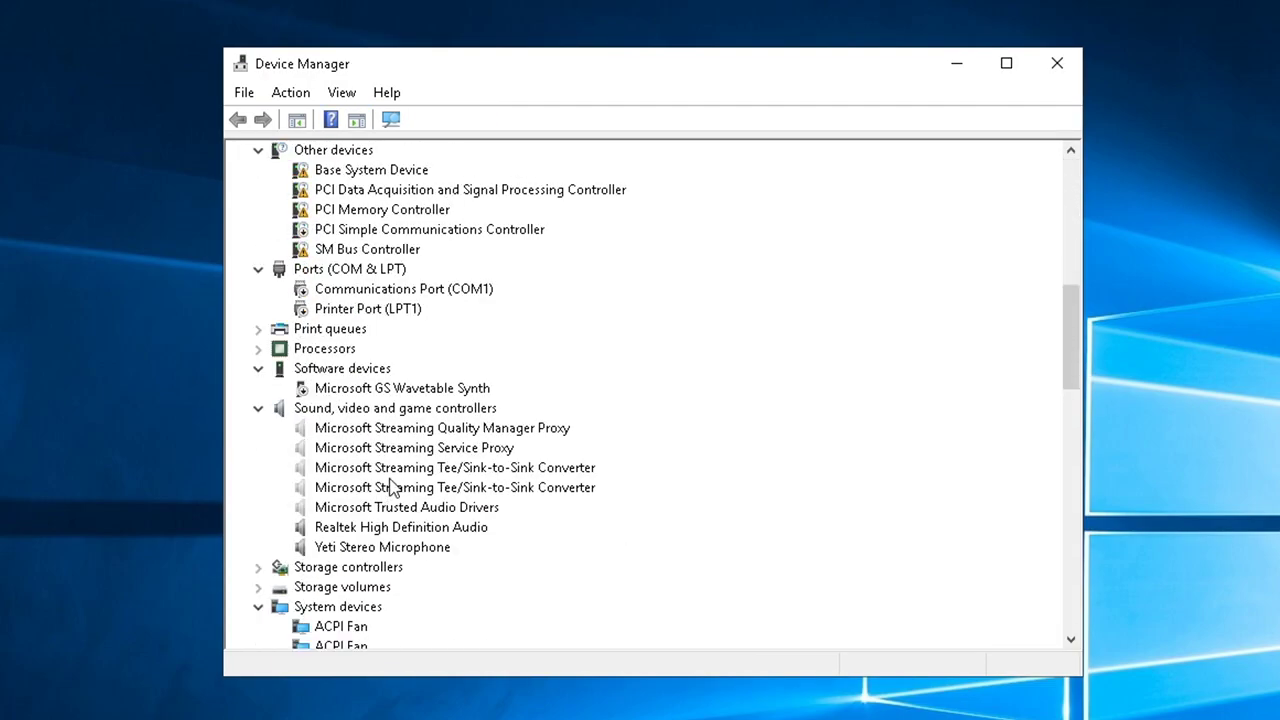
right_click(395, 425)
left_click(477, 460)
key("Return")
scroll(383, 483, "down", 5)
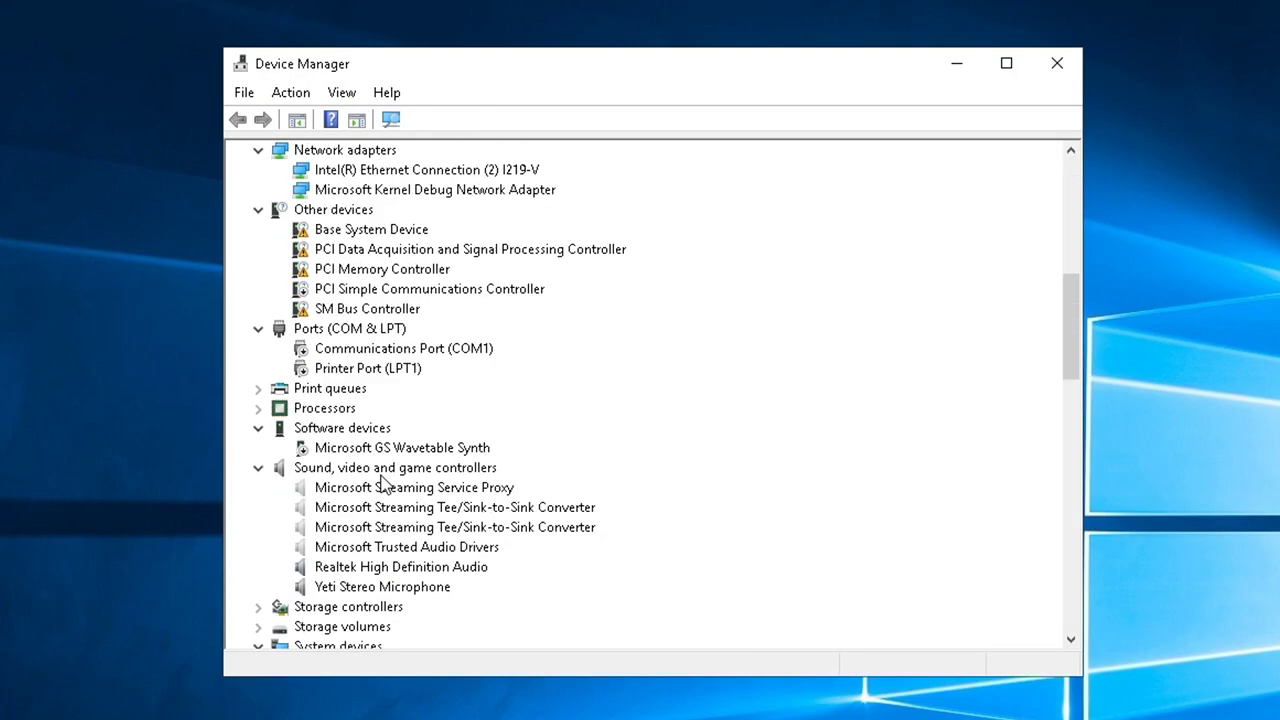
right_click(375, 490)
left_click(403, 534)
key("Return")
- Uninstall both greyed-out Microsoft Streaming Tee/Sink-to-Sink Converter devices
scroll(391, 503, "down", 5)
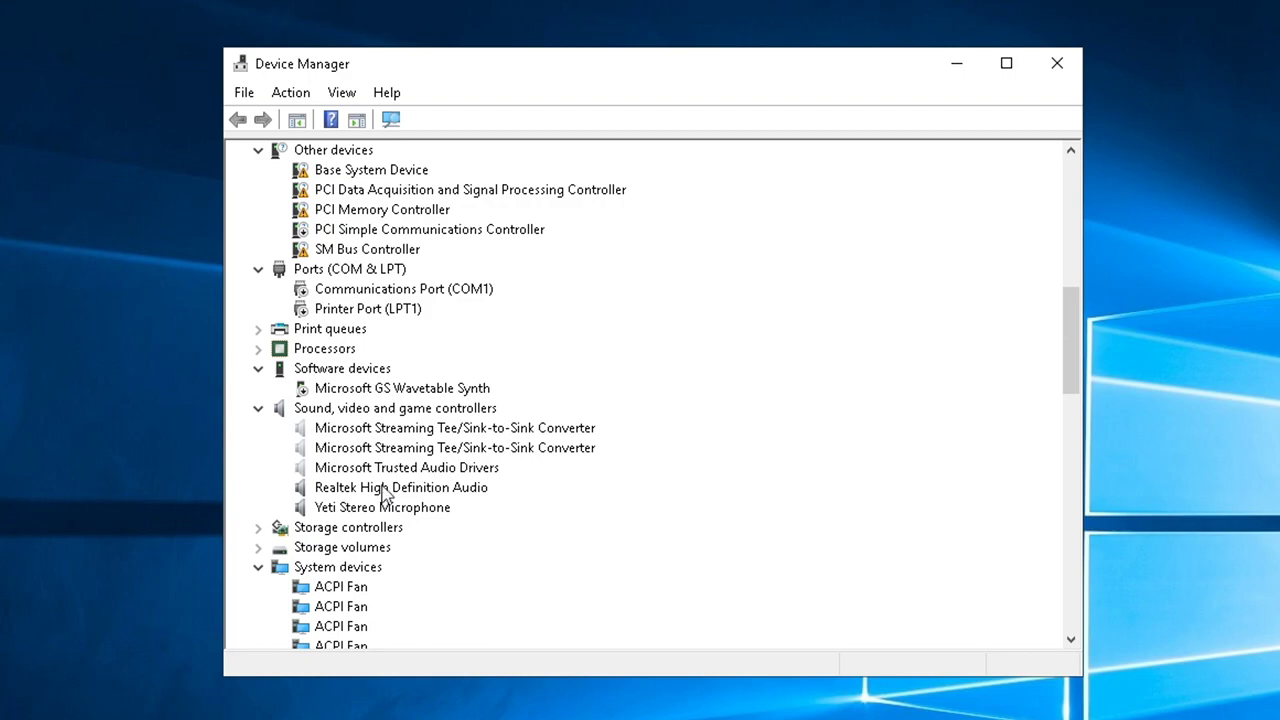
right_click(410, 428)
left_click(460, 465)
key("Return")
scroll(385, 480, "down", 5)
right_click(378, 488)
left_click(412, 528)
key("Return")
- Uninstall the greyed-out Microsoft Trusted Audio Drivers entry under Sound, video and game controllers
scroll(388, 522, "down", 5)
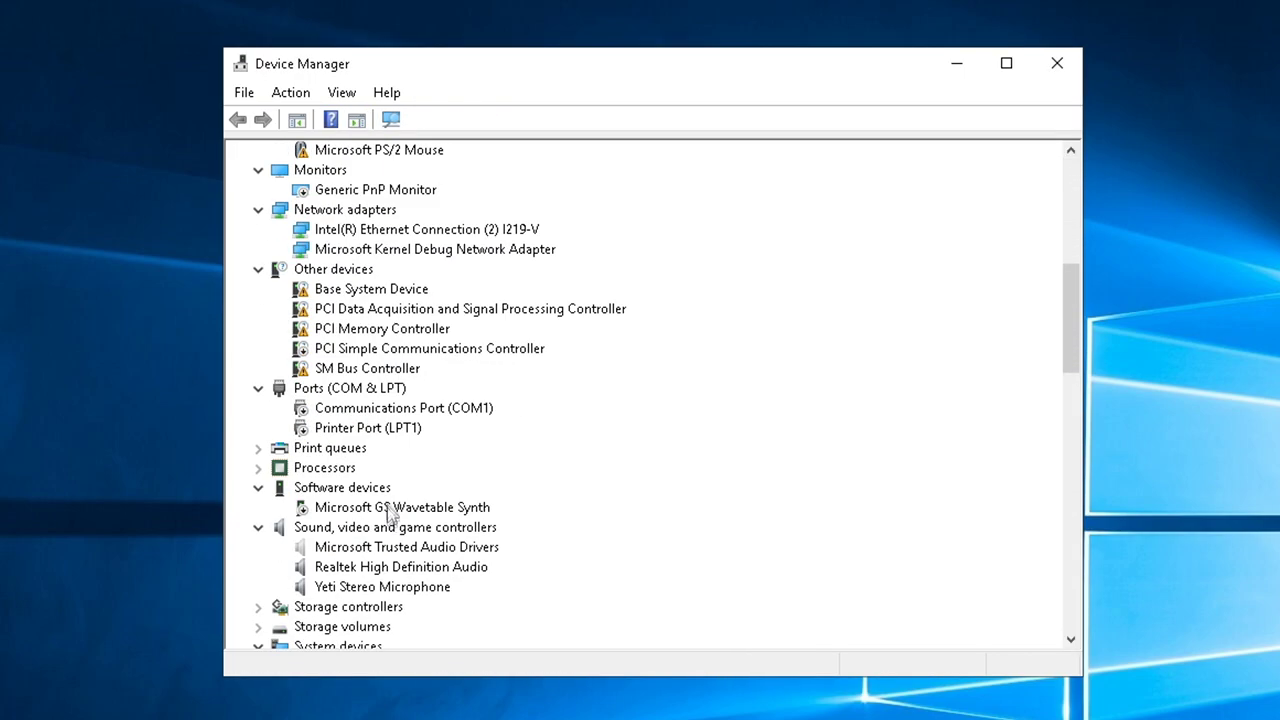
right_click(357, 555)
left_click(400, 583)
key("Return")
- Uninstall a greyed-out device among the lower entries of the System devices category
scroll(380, 520, "down", 5)
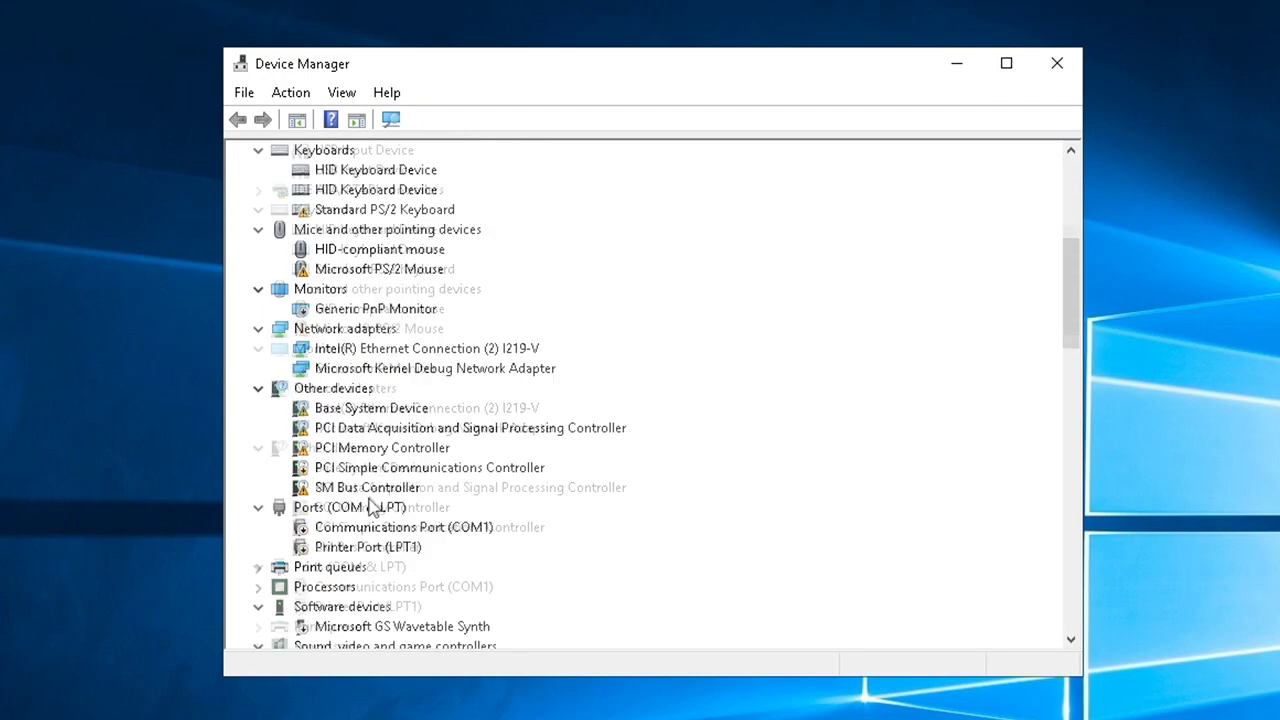
scroll(372, 508, "down", 14)
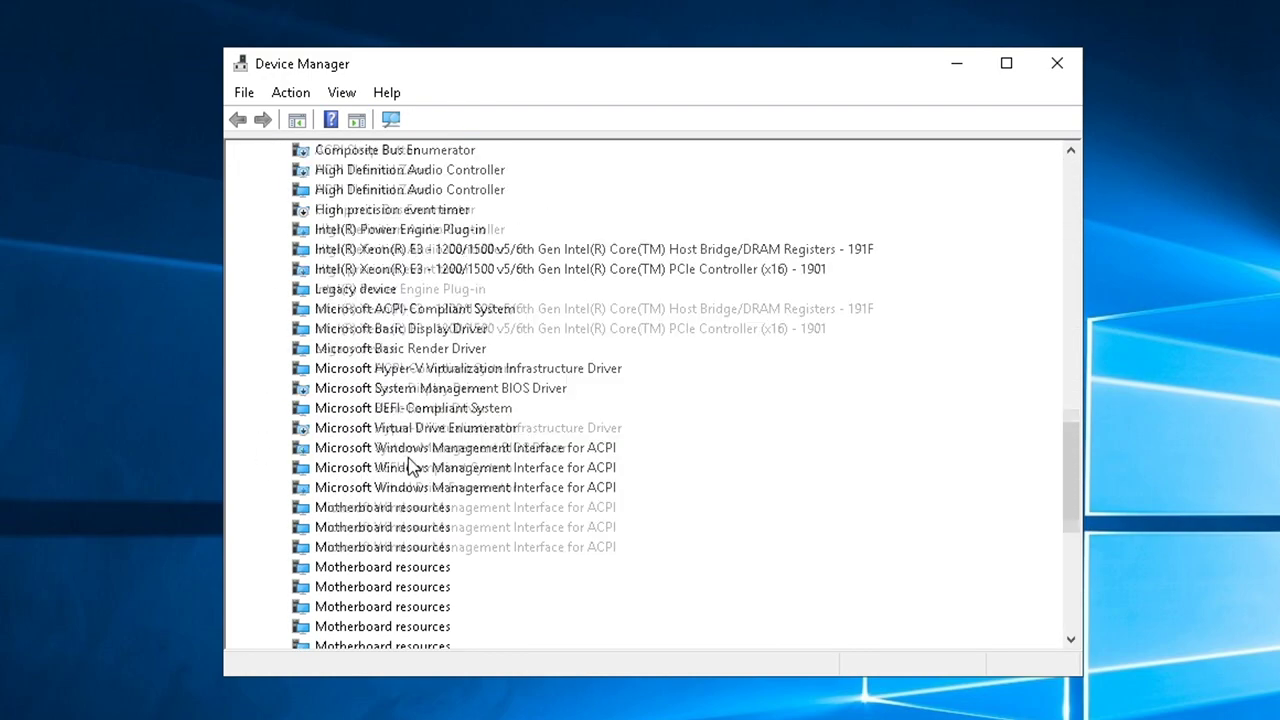
scroll(412, 468, "down", 4)
right_click(408, 588)
left_click(450, 626)
key("Return")
- Uninstall the greyed-out Remote Desktop Camera Bus and one more greyed-out device near the end of System devices
scroll(420, 570, "down", 5)
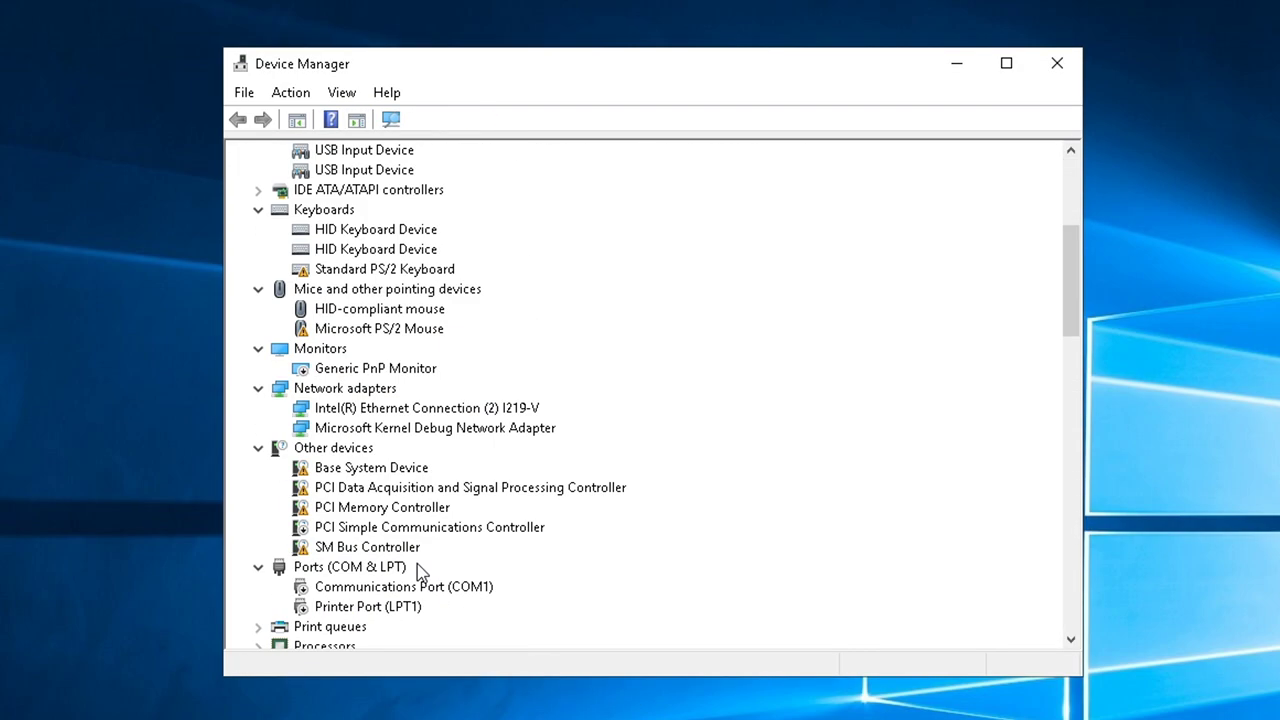
scroll(420, 570, "down", 15)
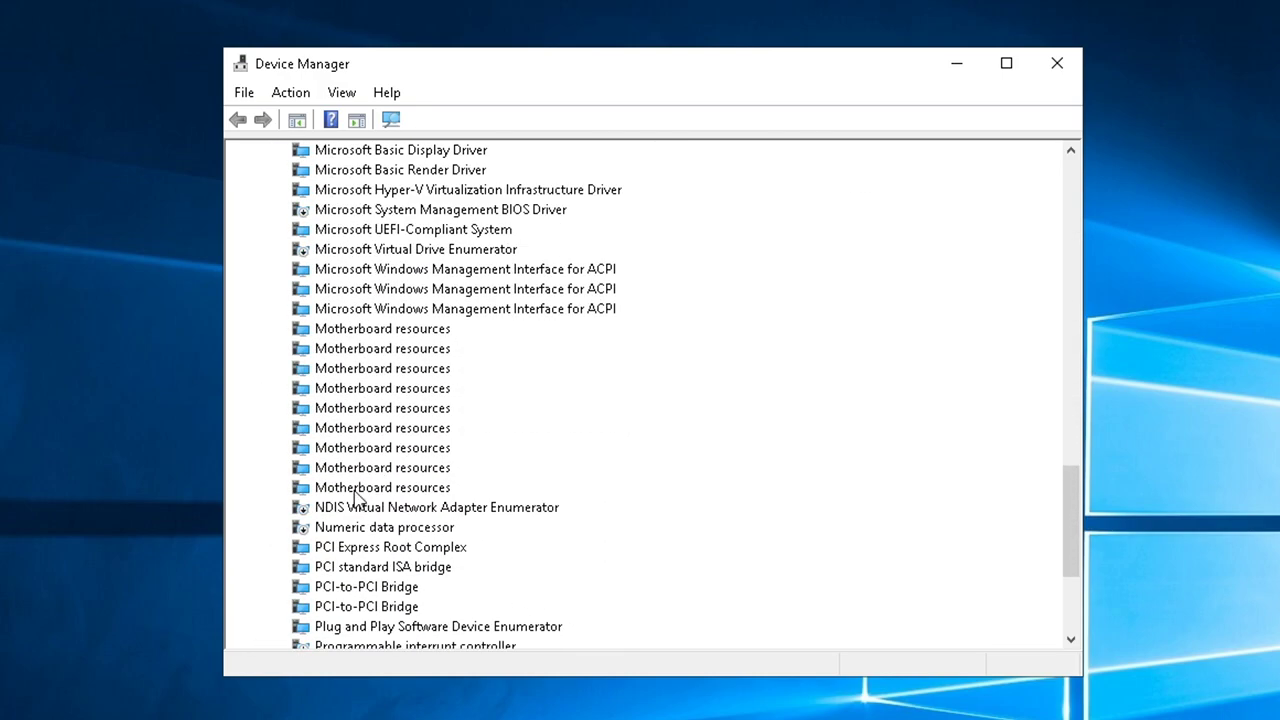
scroll(345, 590, "down", 2)
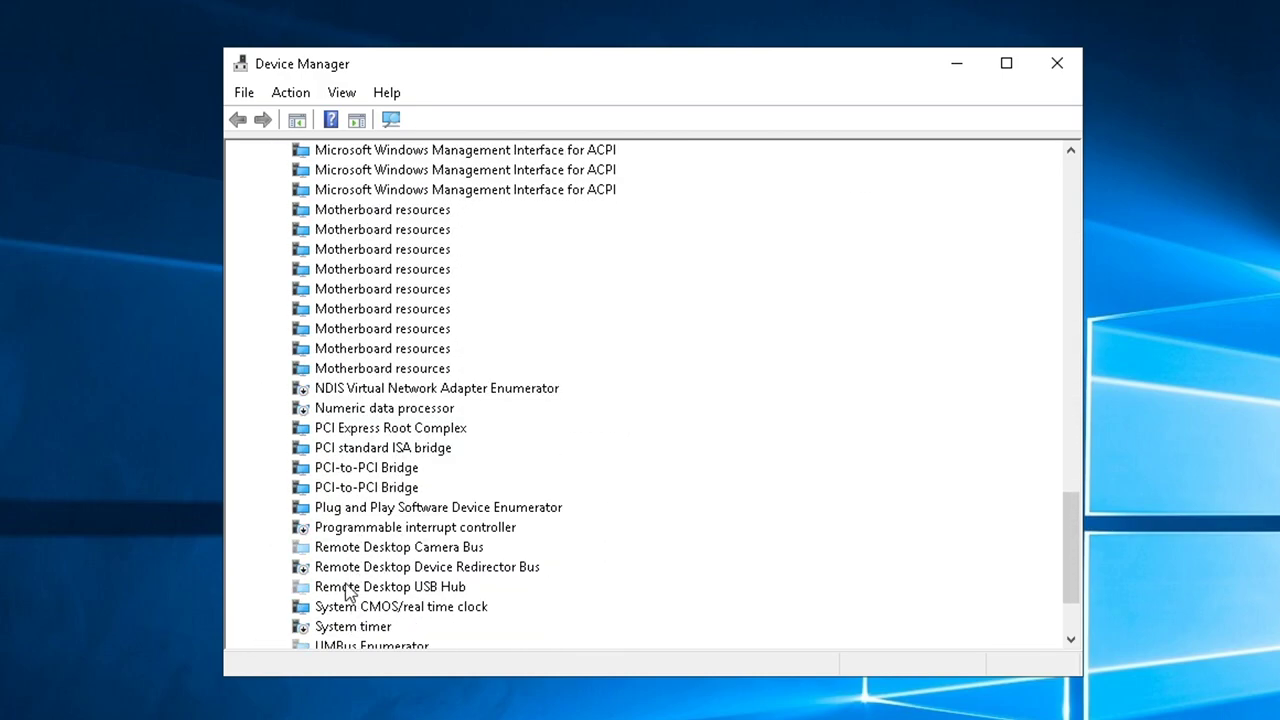
right_click(372, 549)
left_click(386, 586)
key("Return")
scroll(360, 590, "down", 20)
right_click(352, 568)
left_click(356, 610)
key("Return")
- Uninstall the greyed-out Remote Desktop USB Hub under System devices
scroll(360, 540, "down", 20)
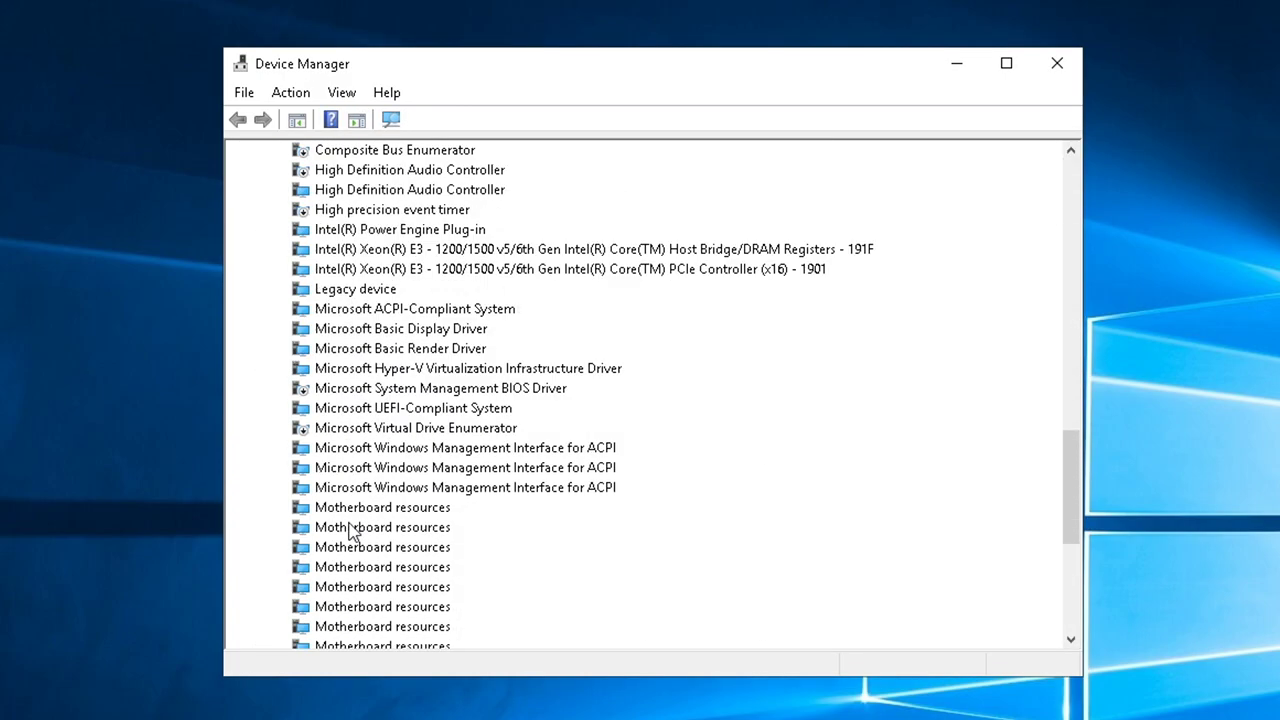
scroll(370, 478, "down", 4)
scroll(370, 530, "down", 2)
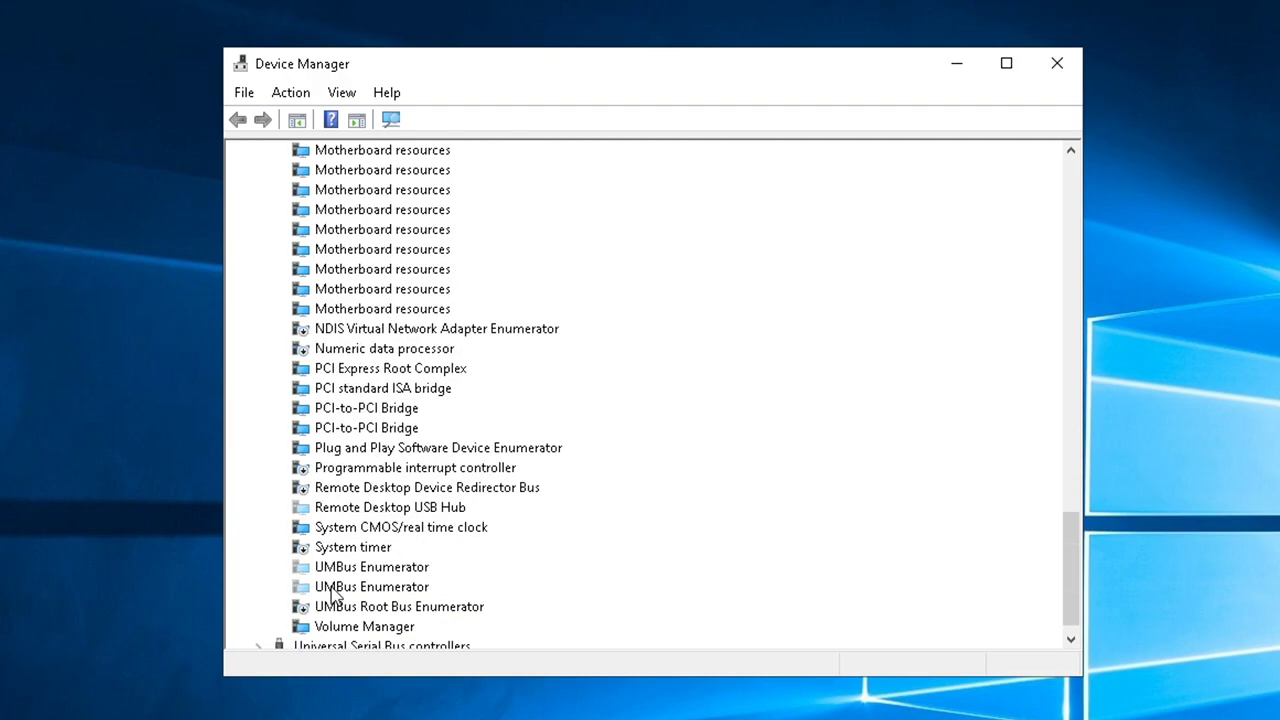
right_click(336, 509)
left_click(429, 549)
key("Return")
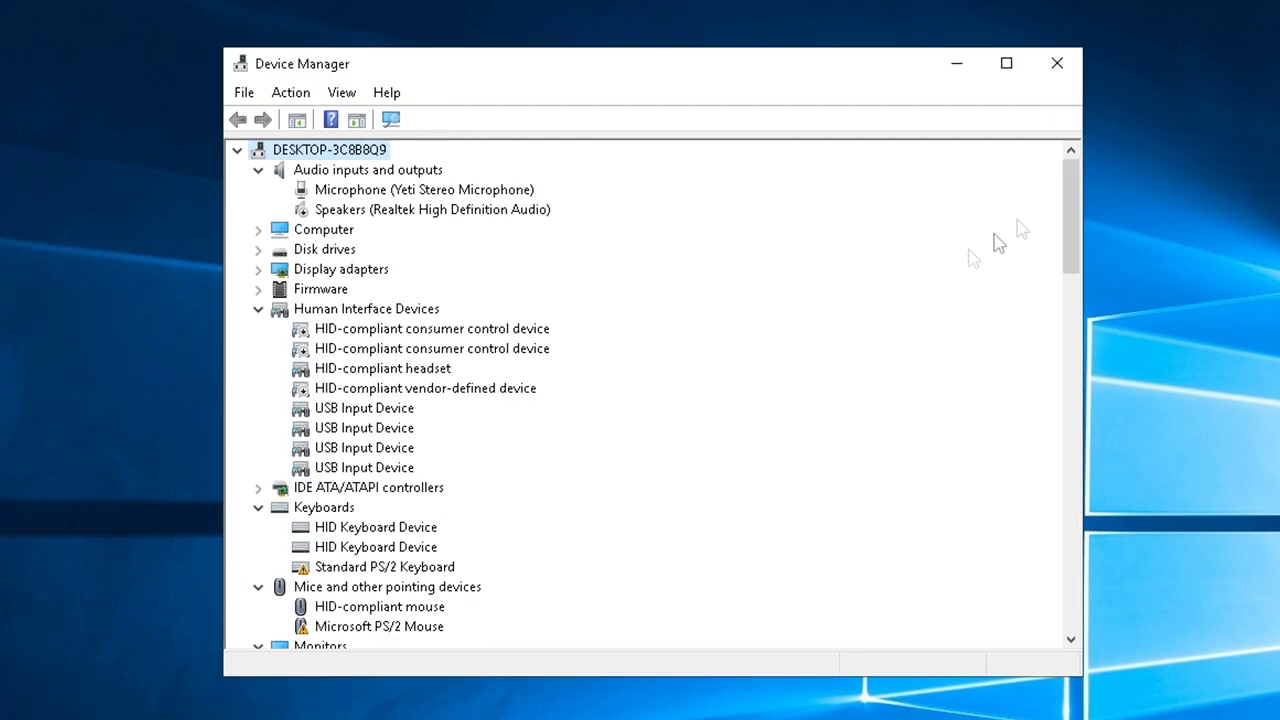
- Uninstall the two greyed-out UMBus Enumerator entries under System devices
left_click_drag(1070, 215, 1070, 572)
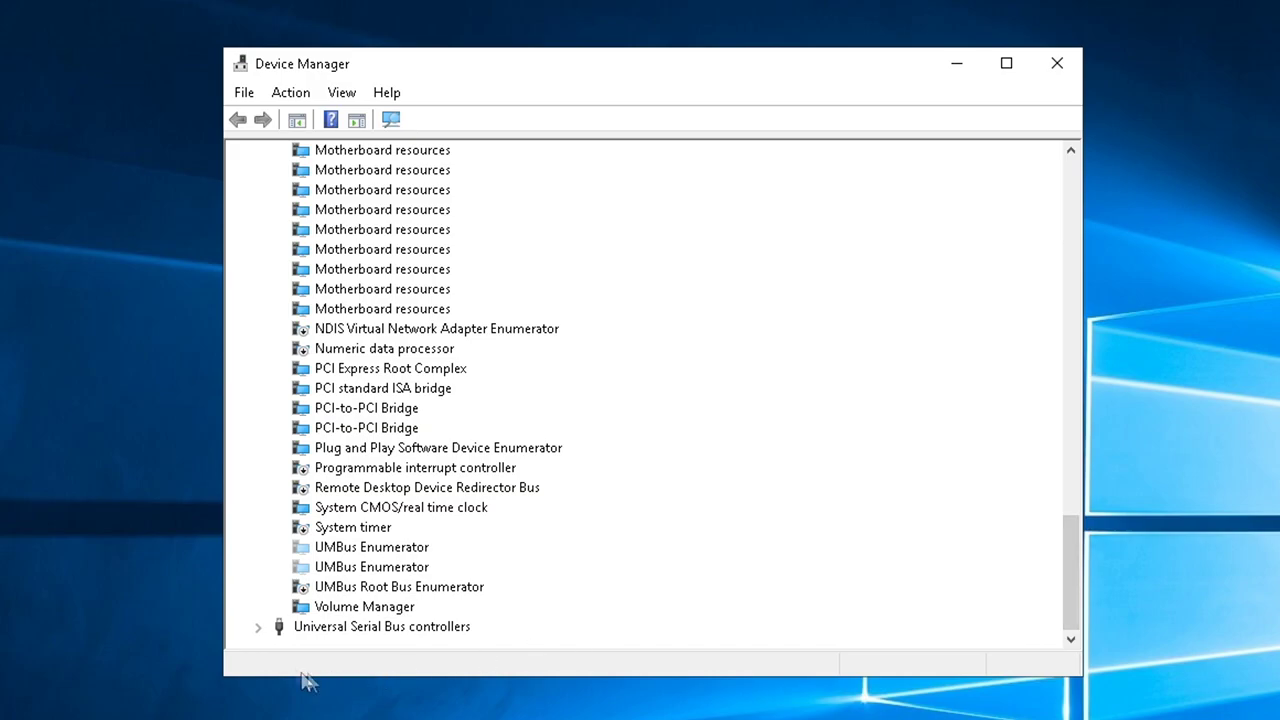
right_click(343, 555)
left_click(391, 586)
key("Return")
scroll(358, 571, "down", 20)
right_click(358, 571)
left_click(400, 596)
key("Return")
- Uninstall the greyed-out USB Root Hub (USB 3.0) under Universal Serial Bus controllers
scroll(1029, 449, "down", 15)
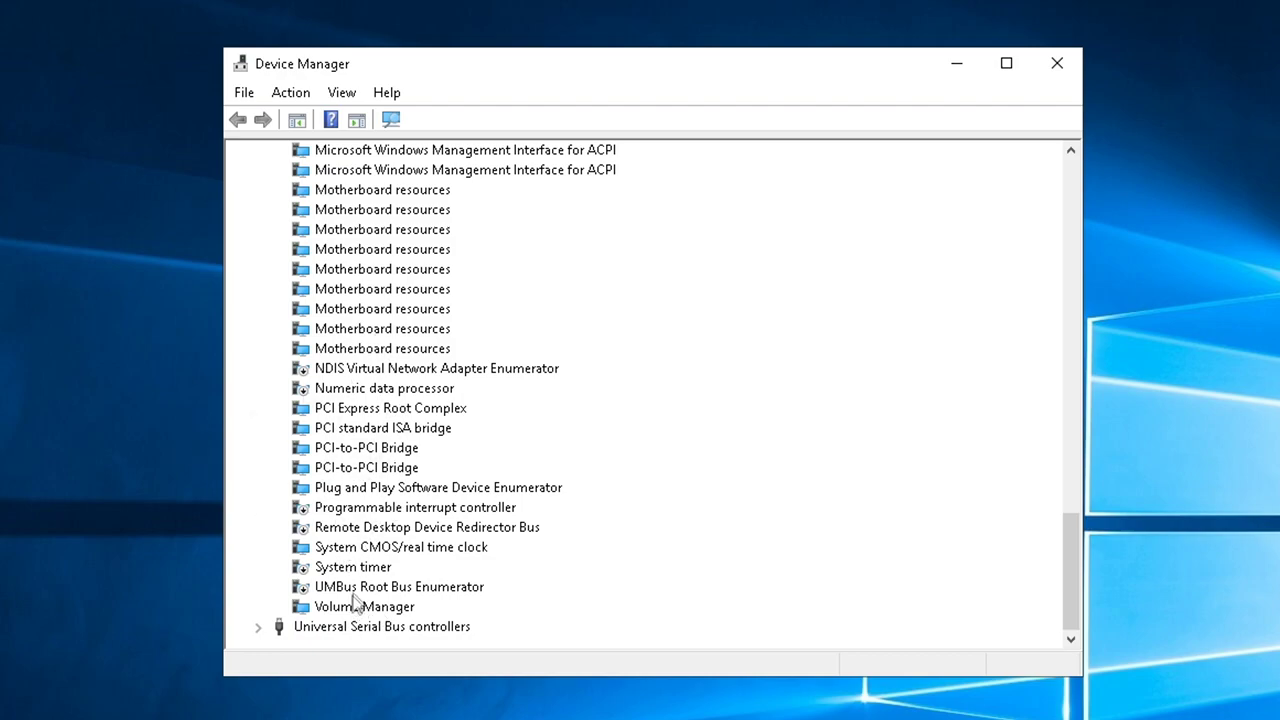
scroll(340, 520, "up", 14)
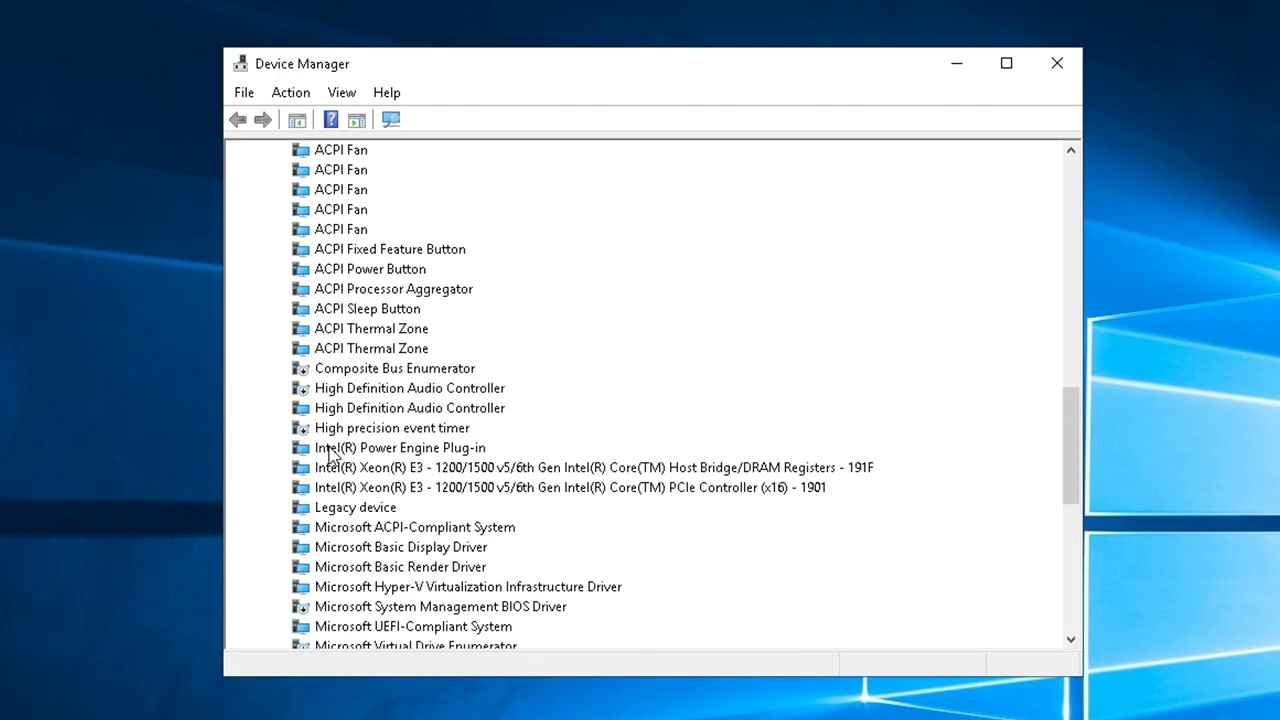
scroll(335, 500, "down", 14)
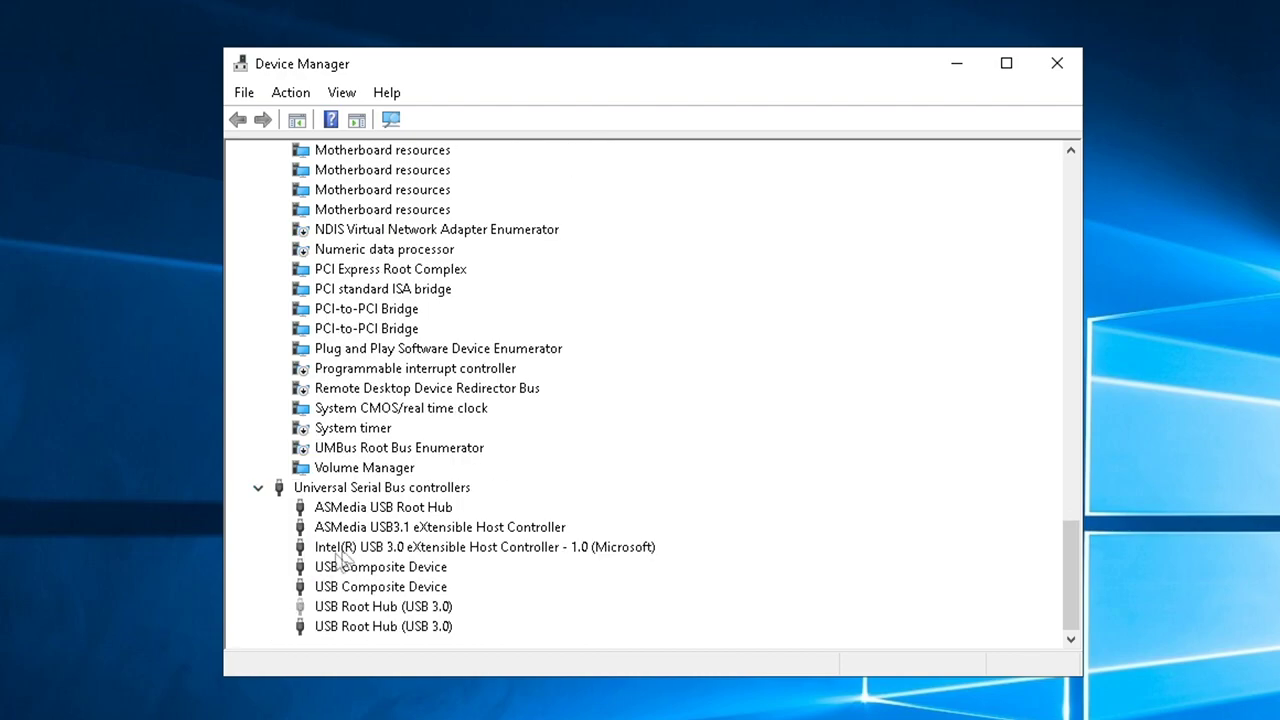
right_click(340, 611)
left_click(346, 646)
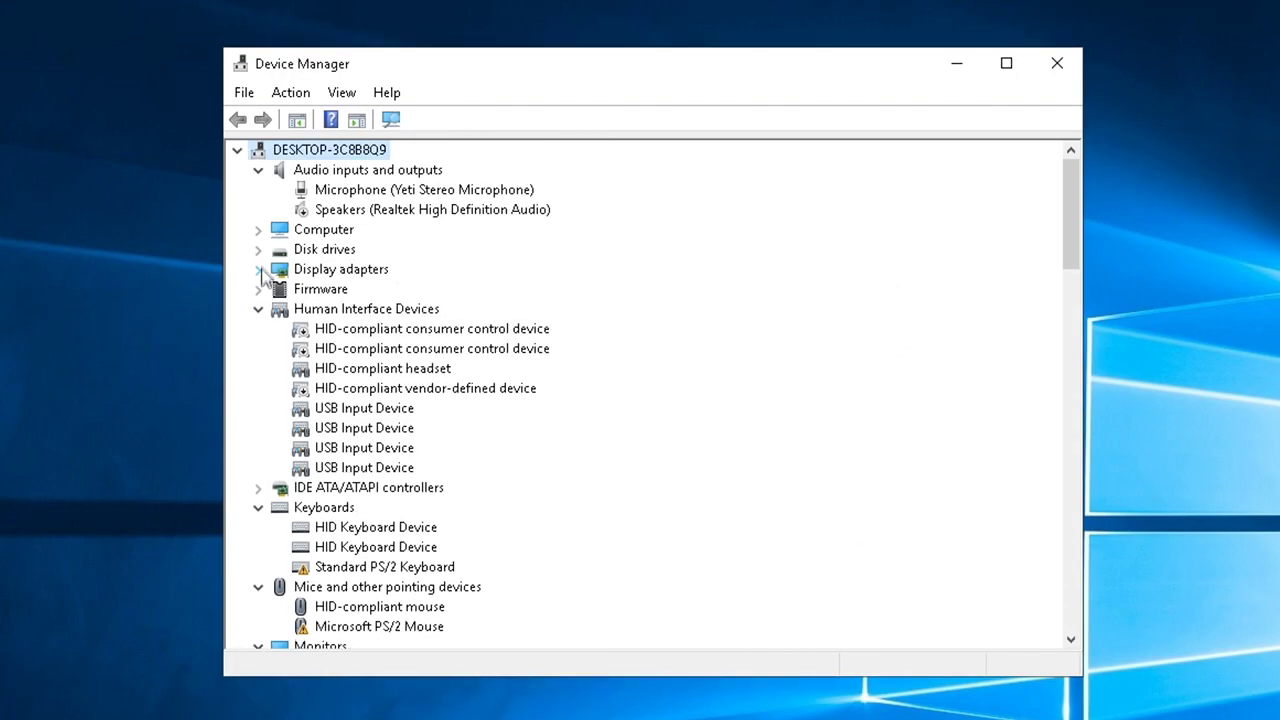
left_click(258, 230)
left_click(258, 230)
left_click(258, 170)
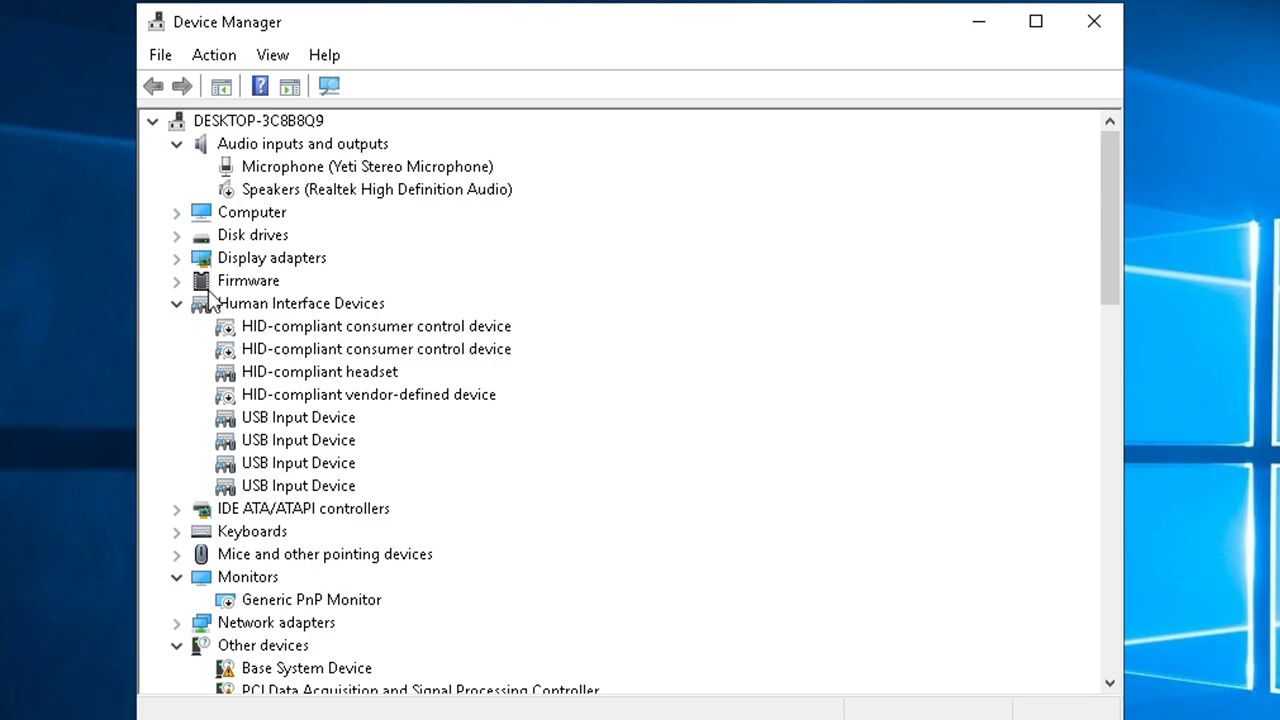
- Turn off Windows write-cache buffer flushing for the KINGSTON SV300S37A120G disk drive
left_click(177, 237)
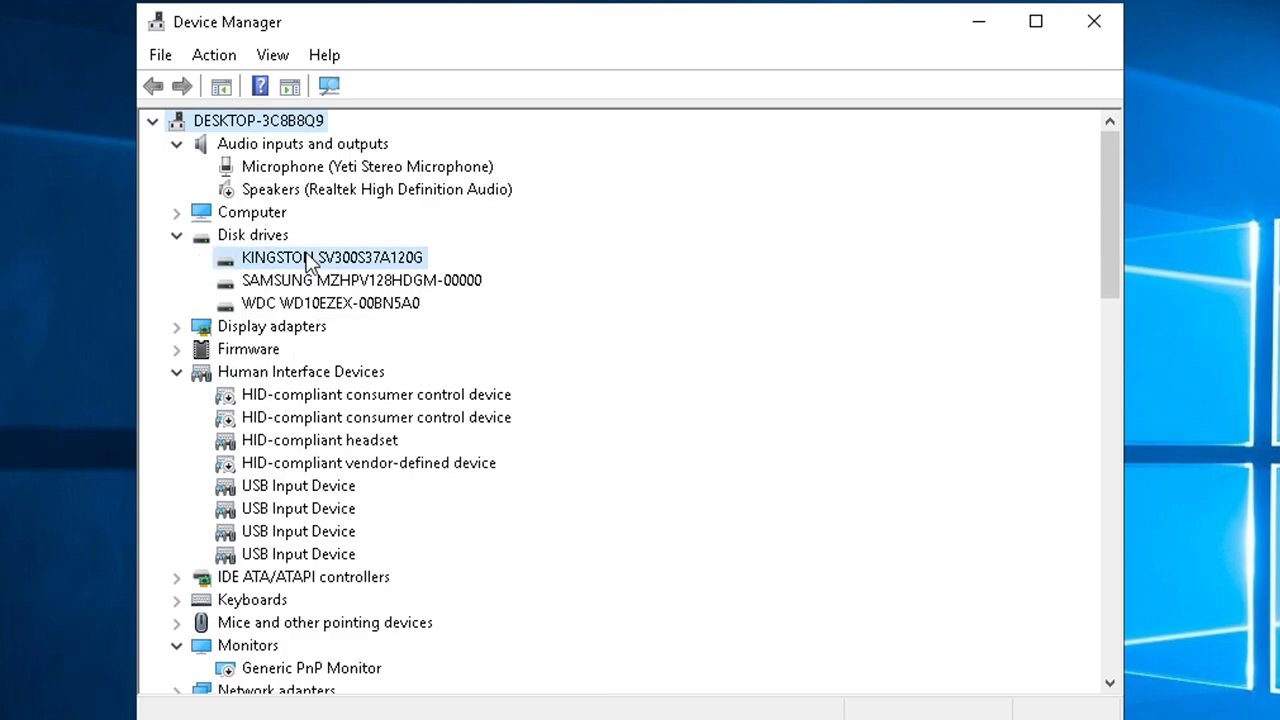
right_click(306, 257)
left_click(392, 402)
left_click(486, 142)
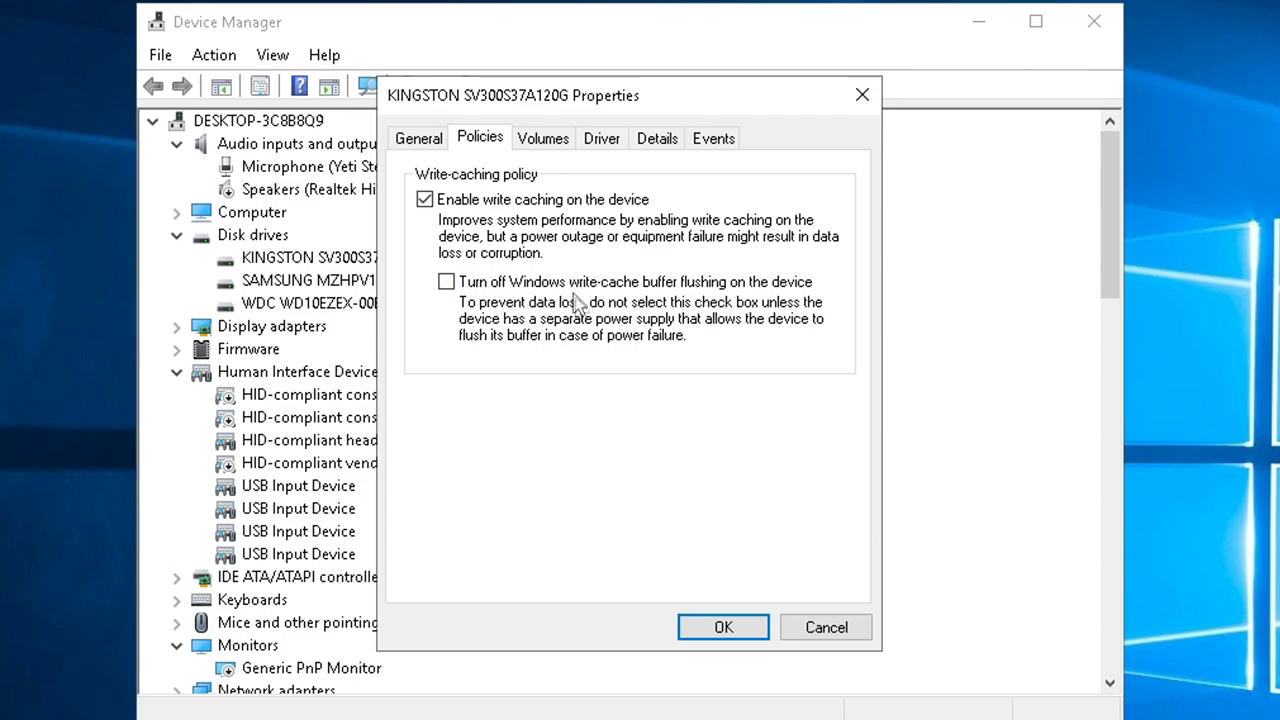
left_click(446, 283)
left_click(723, 627)
- Turn off Windows write-cache buffer flushing for the SAMSUNG MZHPV128HDGM-00000 disk drive
right_click(268, 280)
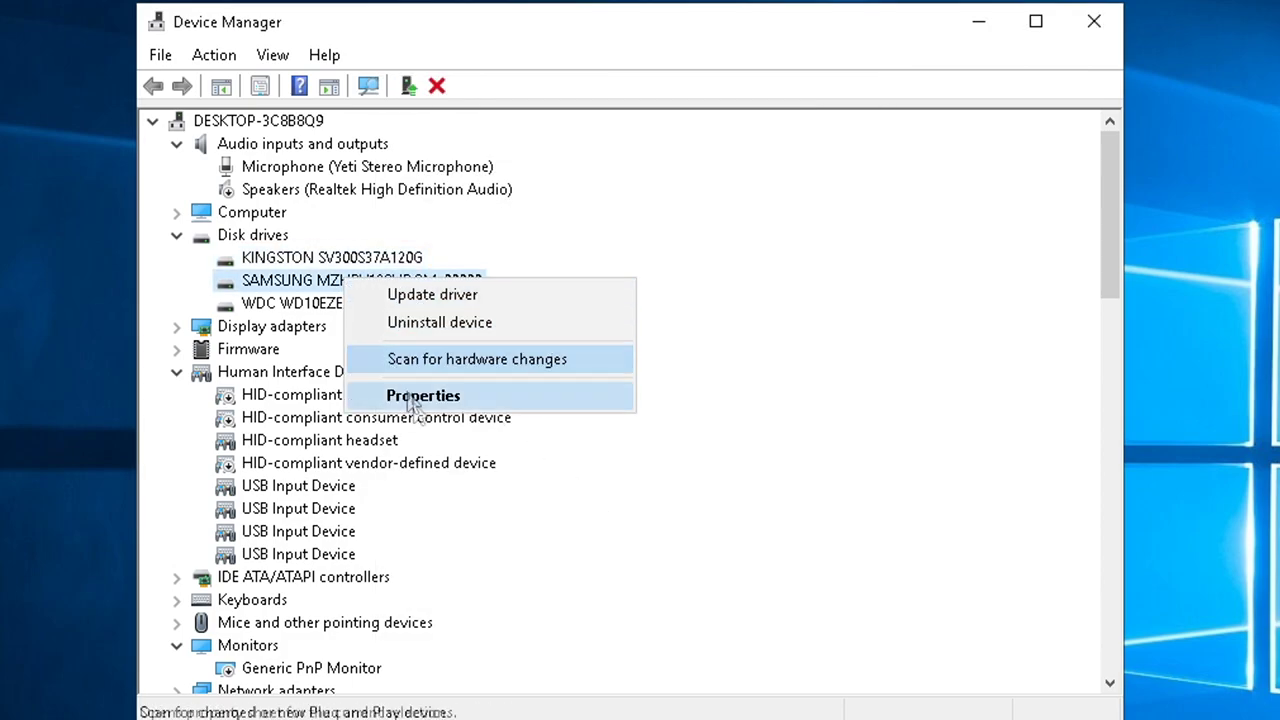
left_click(329, 394)
left_click(480, 138)
left_click(446, 281)
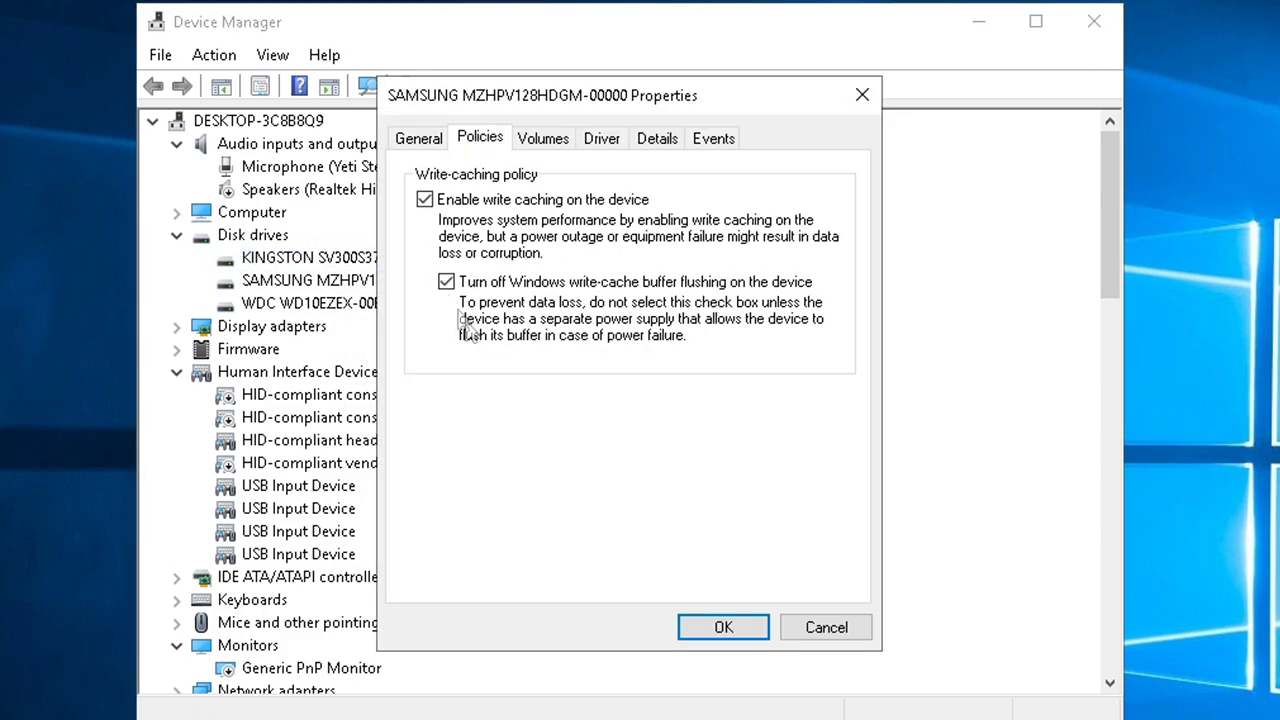
left_click(723, 627)
- Review the write-caching policy of the WDC WD10EZEX-00BN5A0 disk drive and close its properties
right_click(343, 302)
left_click(423, 417)
left_click(480, 138)
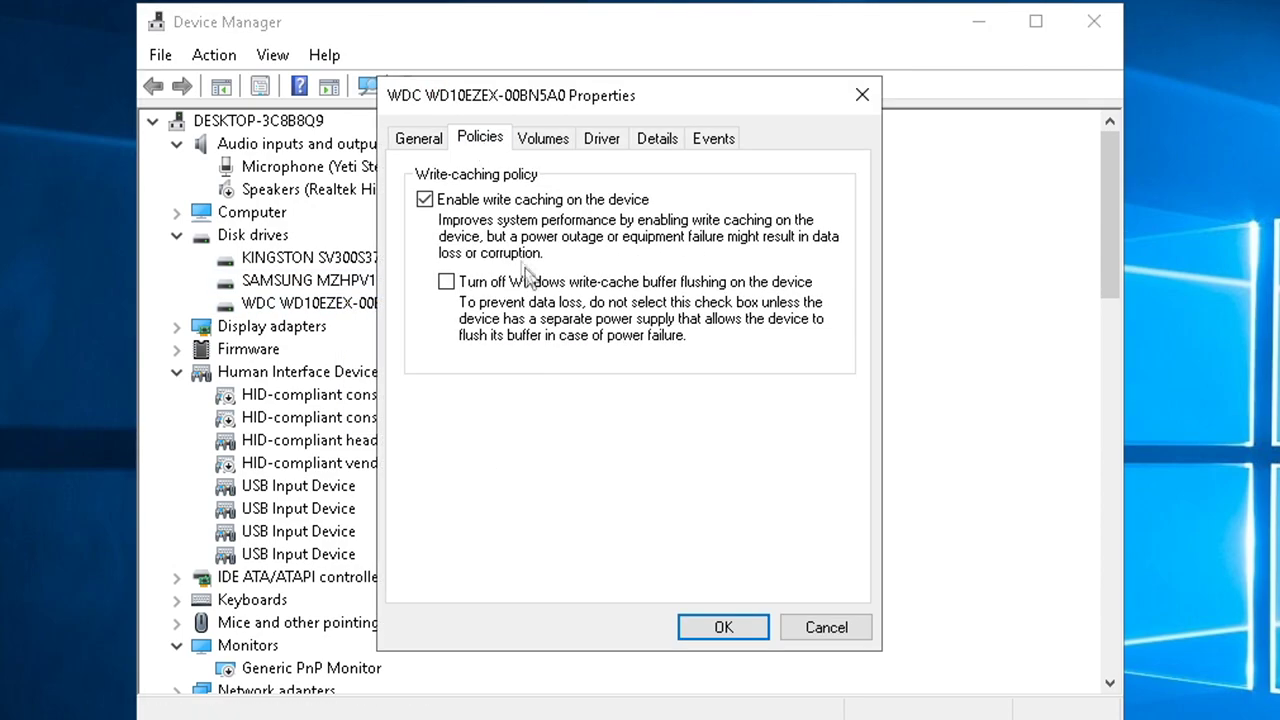
left_click(717, 616)
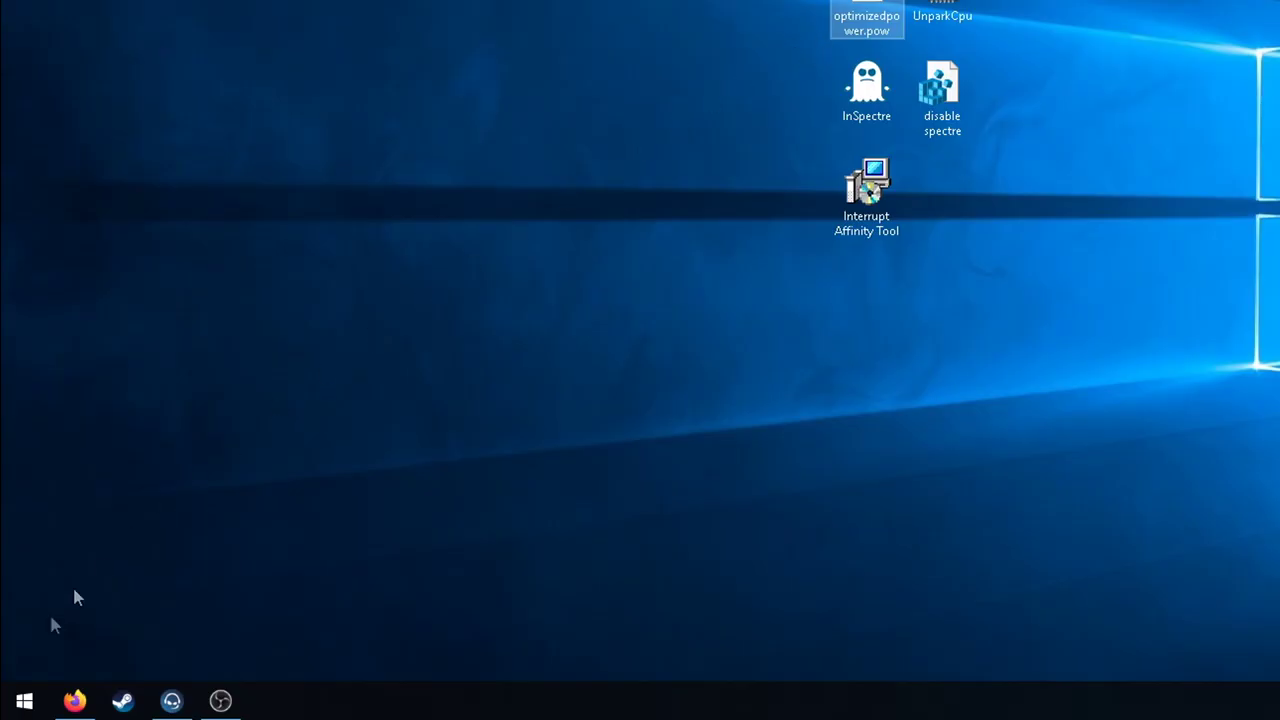
- Open Local Disk (C:) in File Explorer and move optimizedpower.pow from the desktop into its root folder
left_click(24, 700)
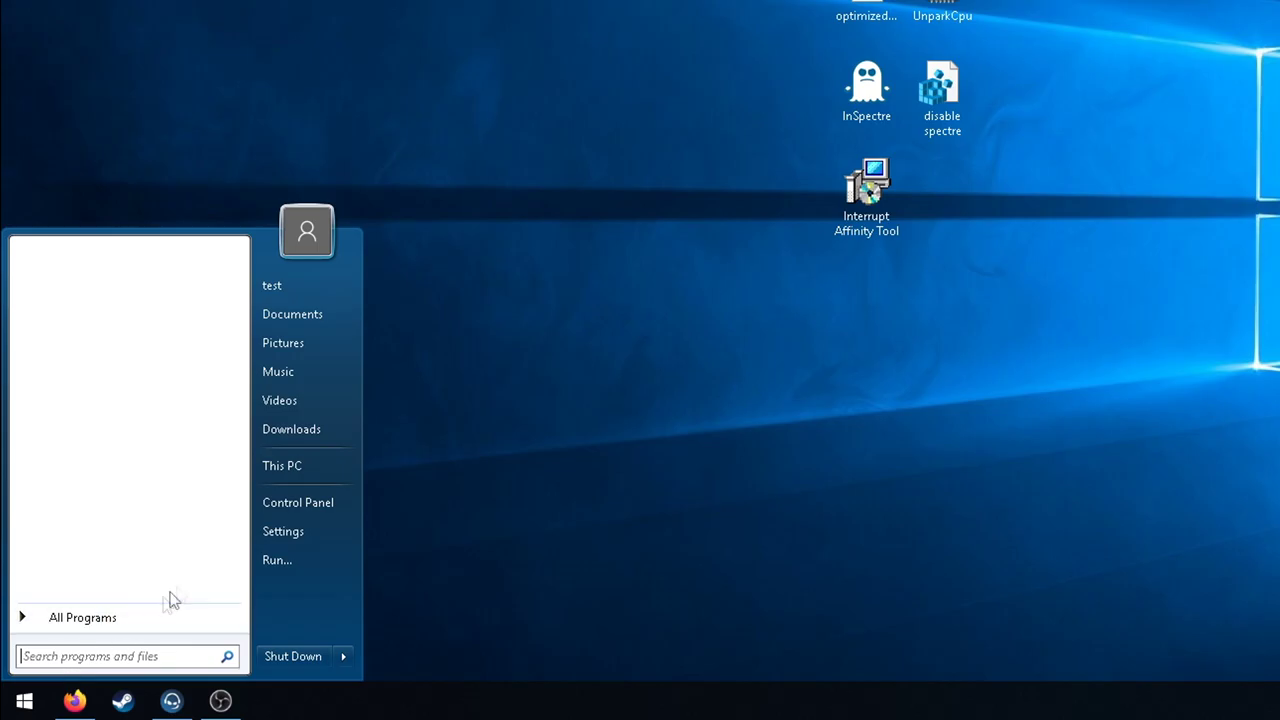
left_click(297, 474)
double_click(305, 382)
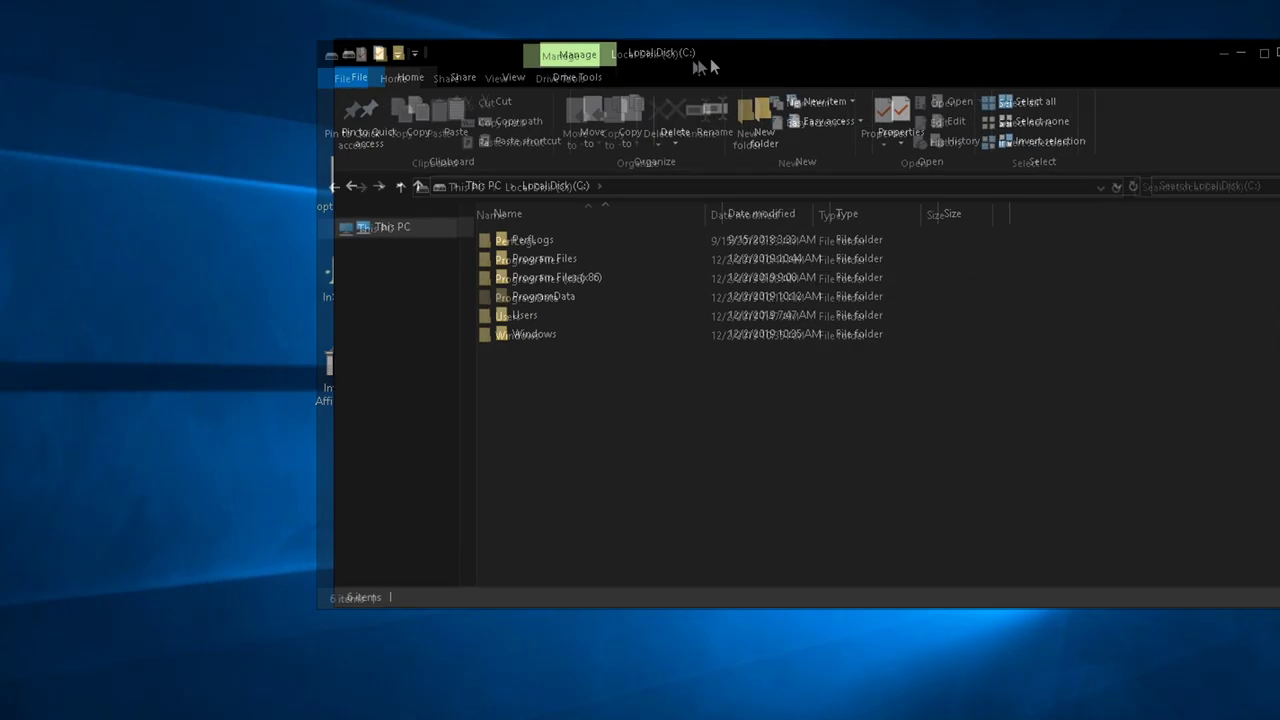
left_click_drag(330, 175, 637, 418)
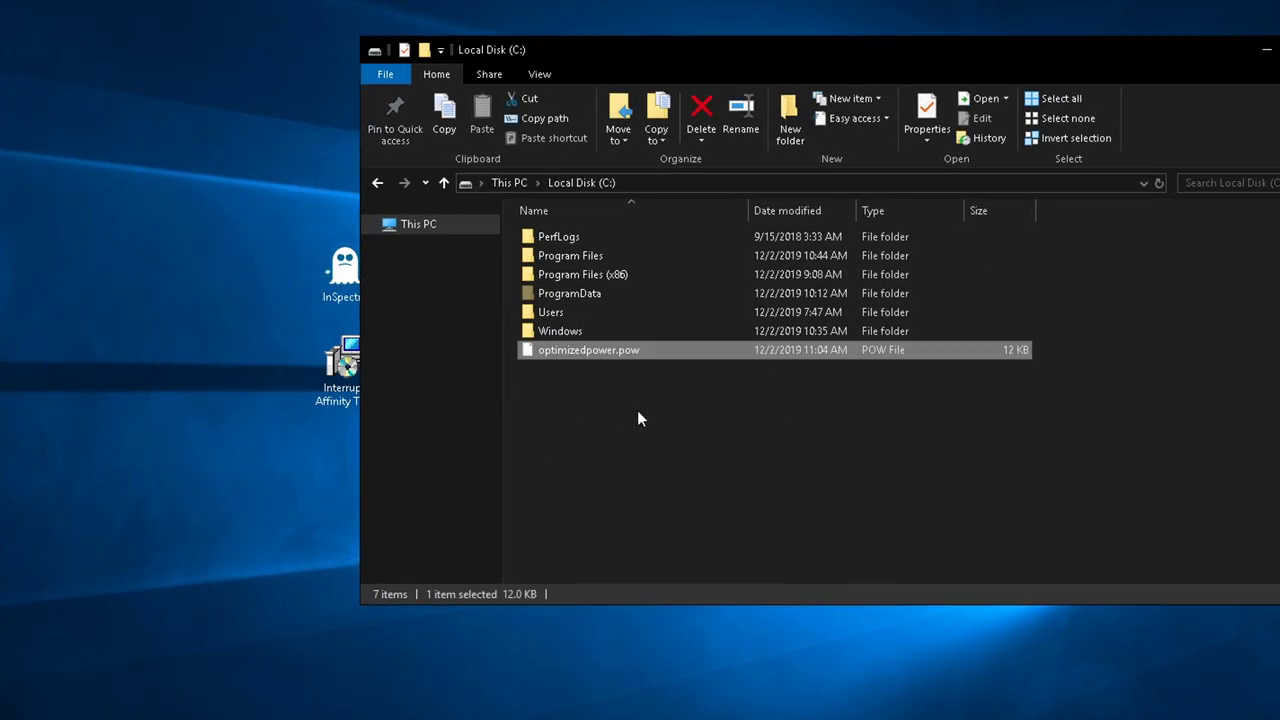
- Run powercfg -import C:\optimizedpower.pow in a Command Prompt opened as administrator, and close the window
left_click(24, 700)
type("cmd")
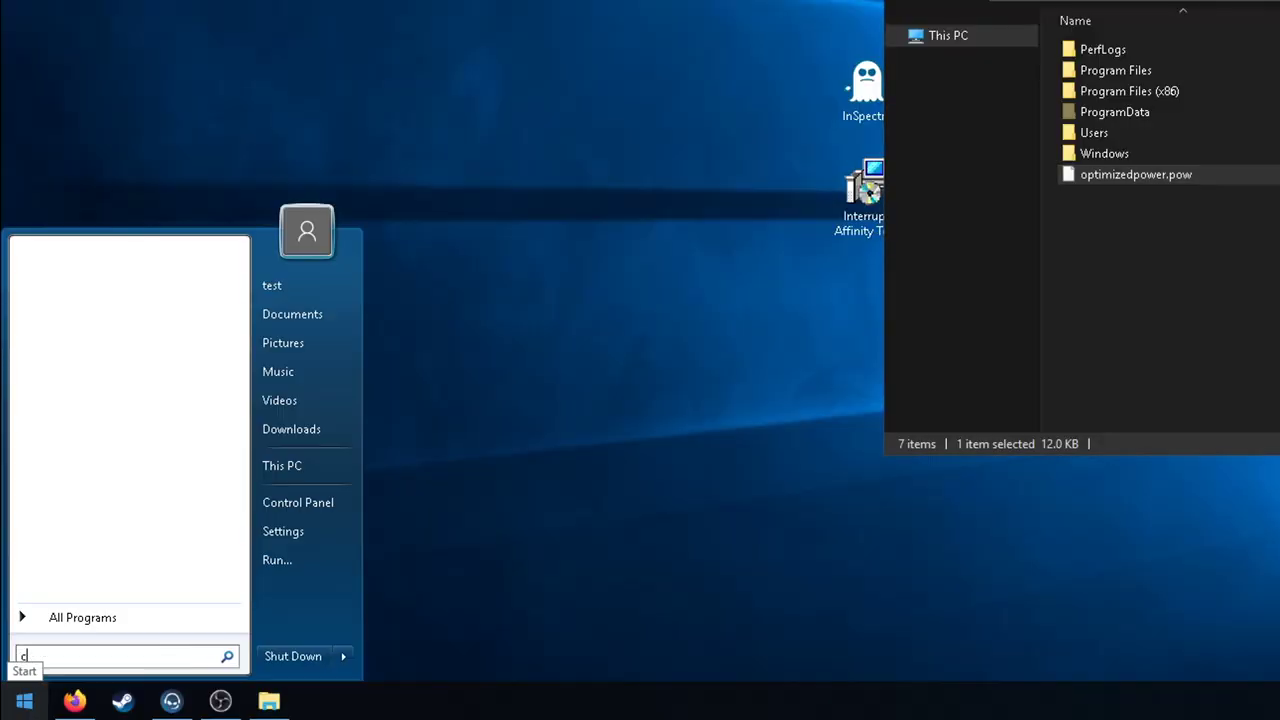
right_click(80, 271)
left_click(126, 297)
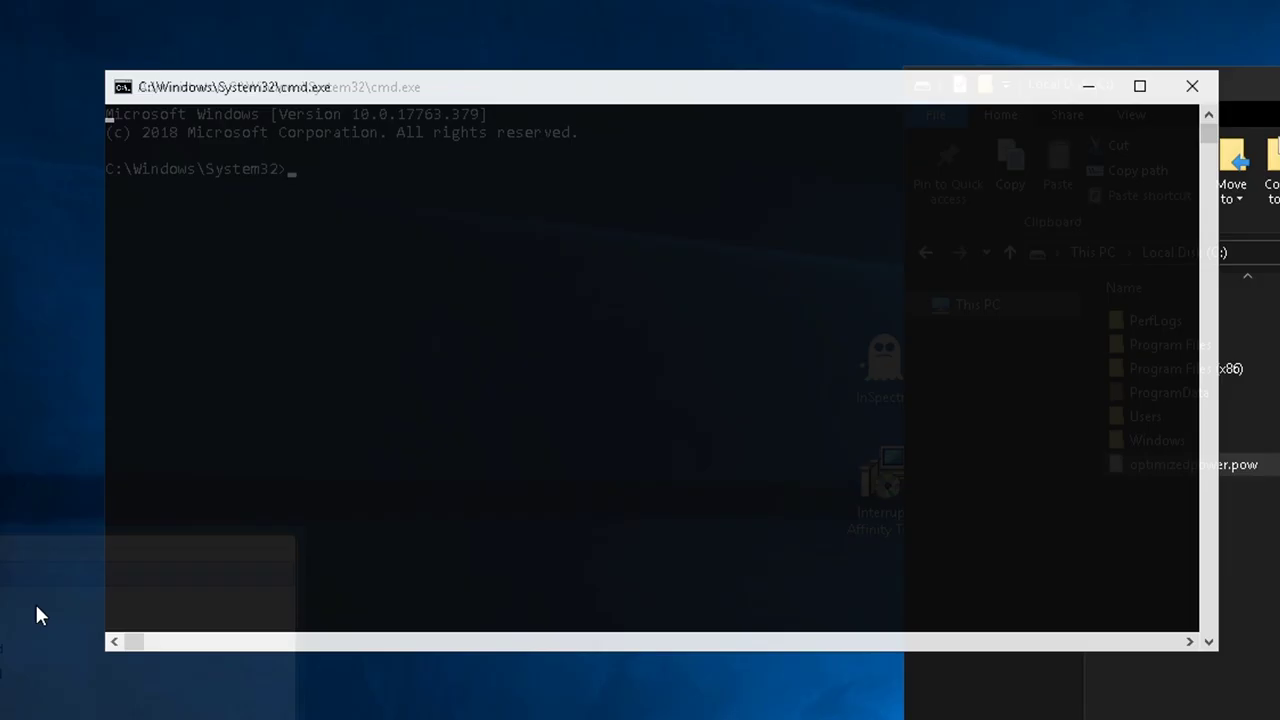
right_click(509, 310)
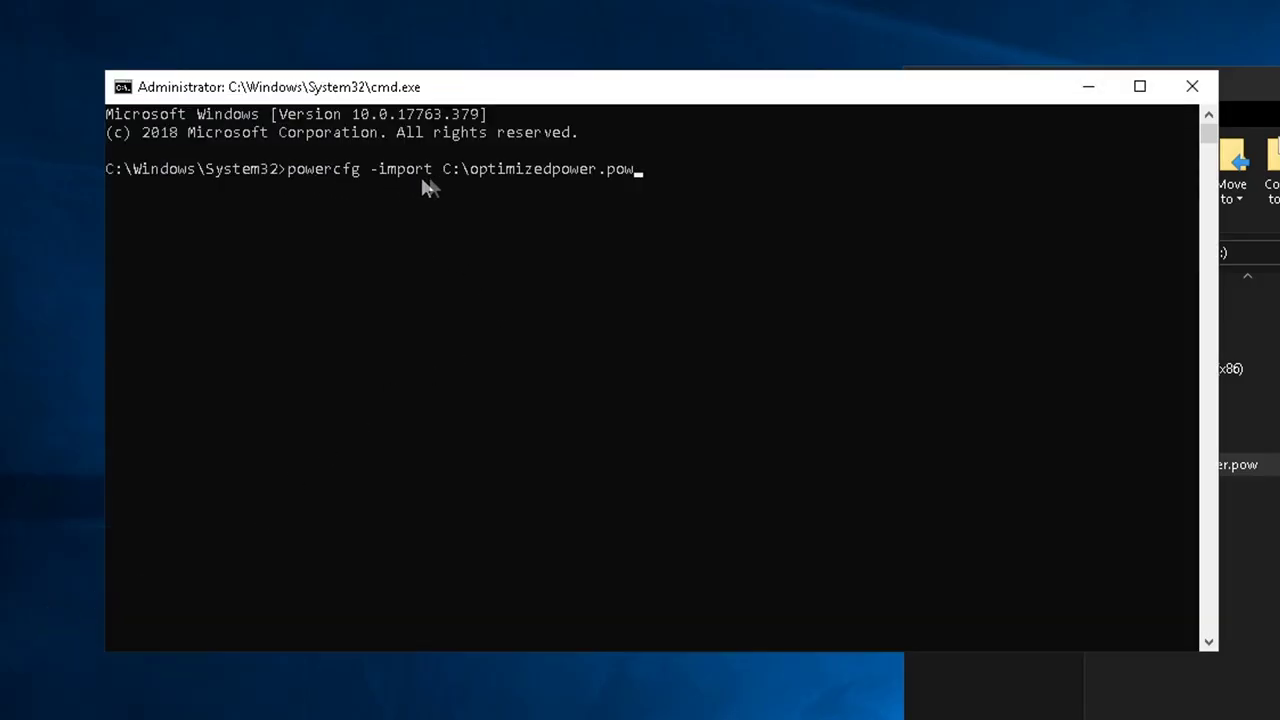
key("Return")
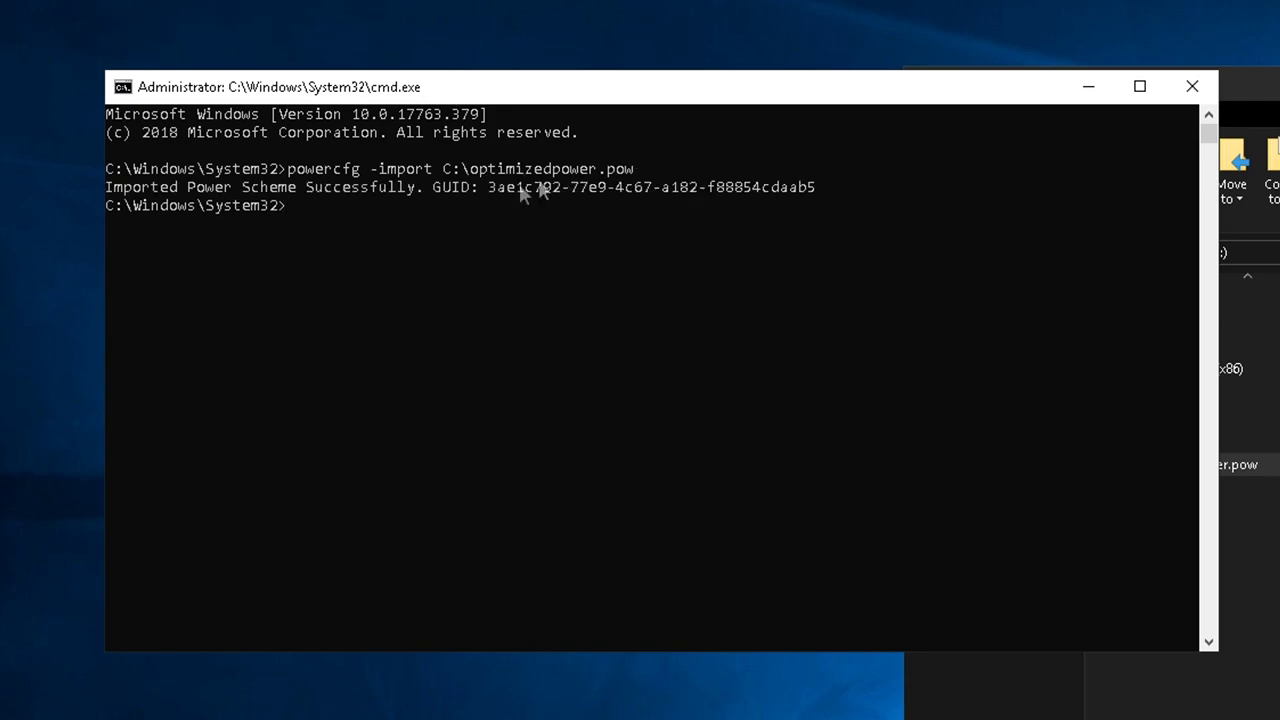
left_click(1192, 86)
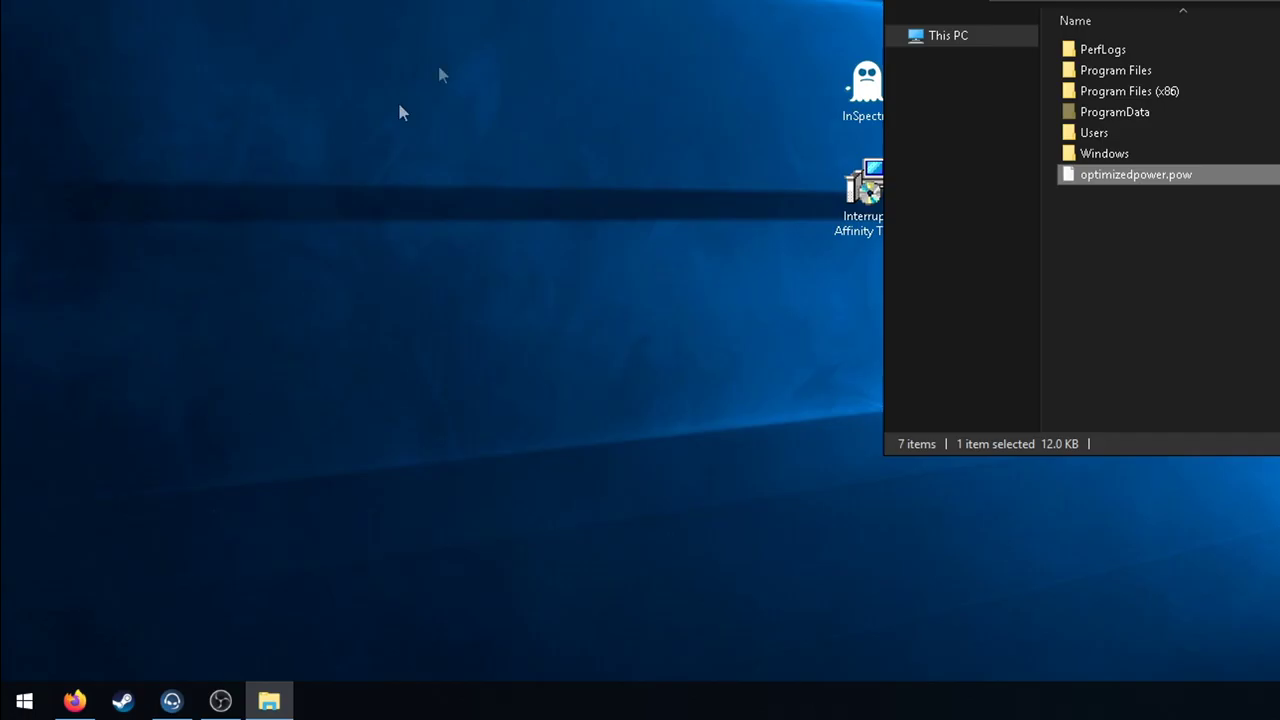
- Open Power Options and make Optimized Power the active power plan
left_click(14, 700)
type("power")
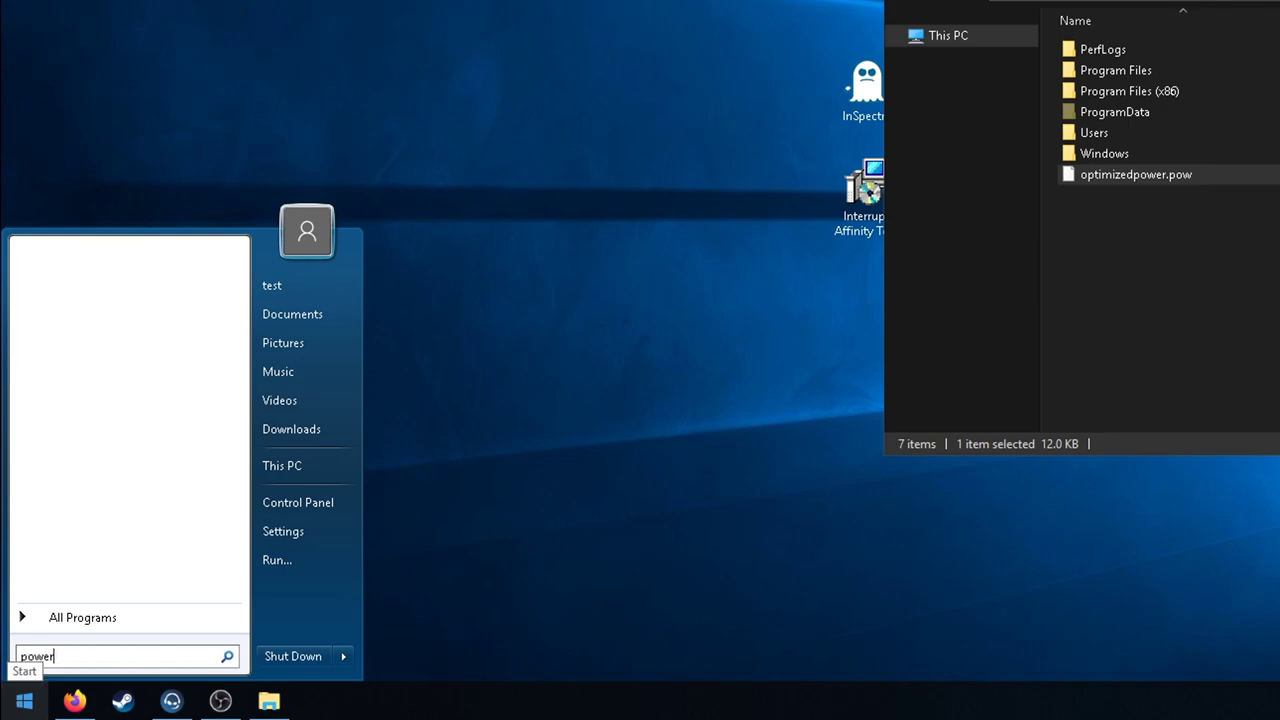
type(" options")
key("Return")
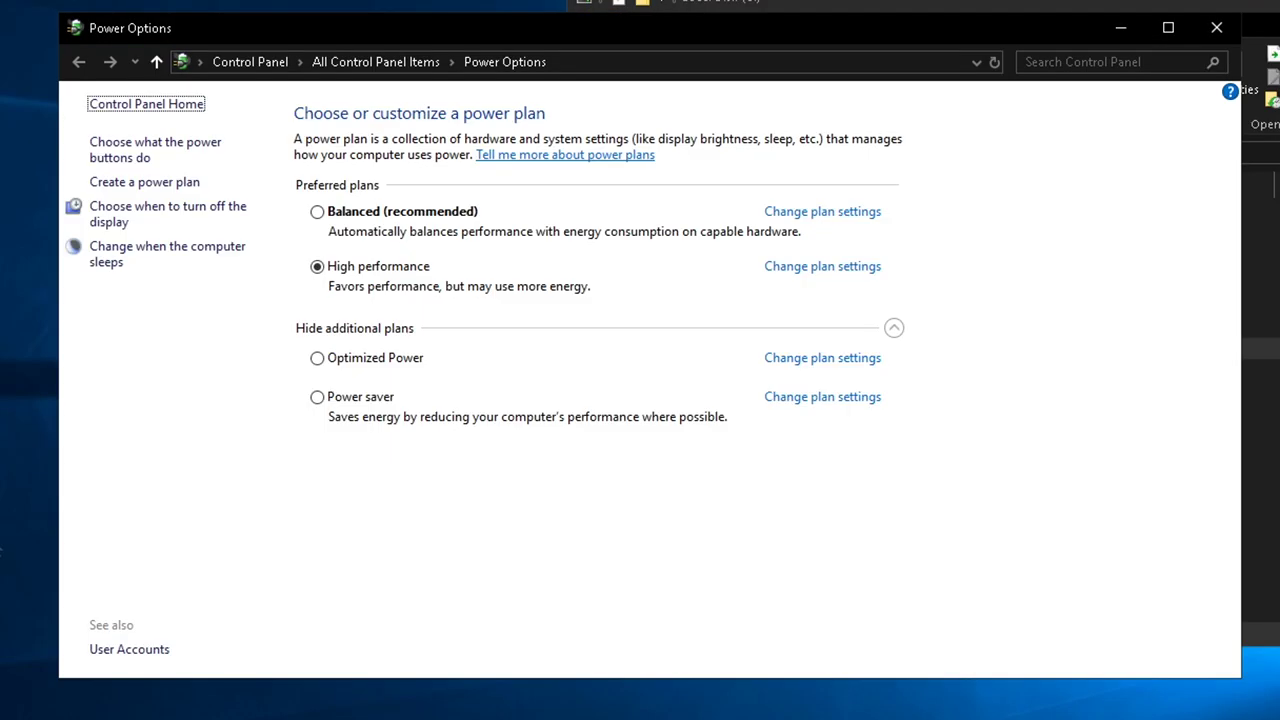
left_click(385, 365)
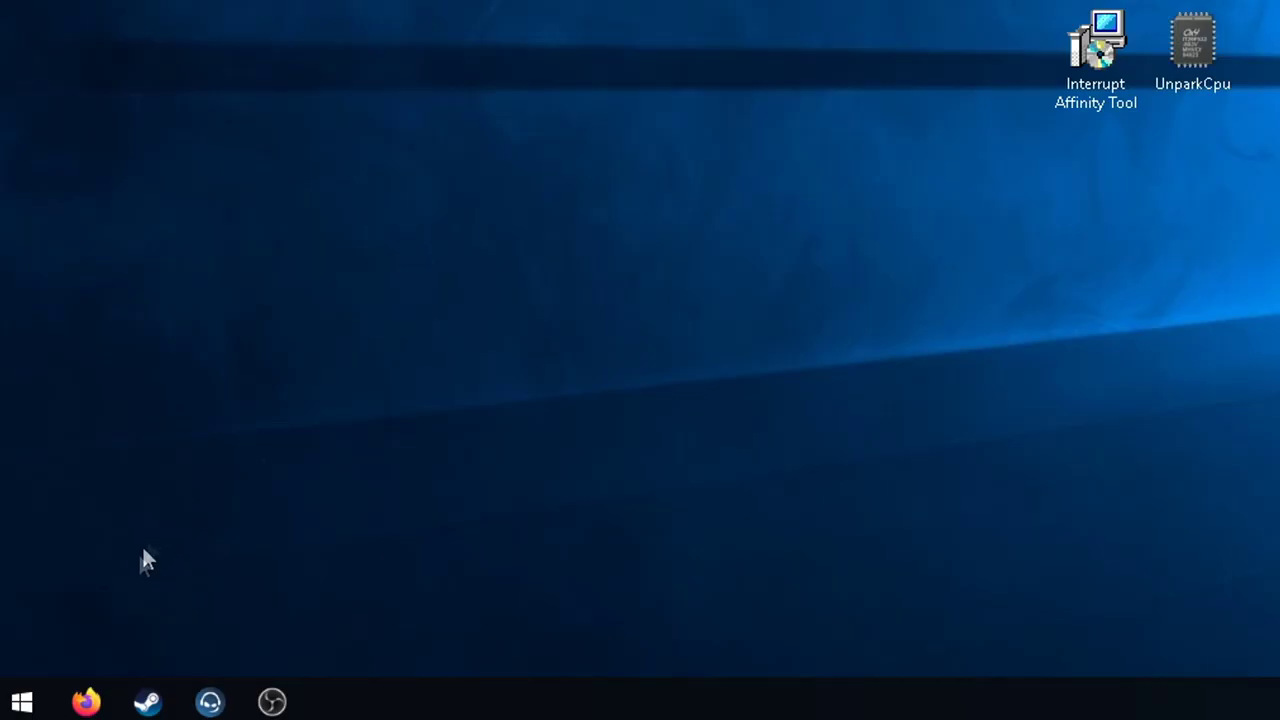
- Open PowerShell as administrator and list the existing power schemes with powercfg /list
left_click(22, 701)
type("powershell")
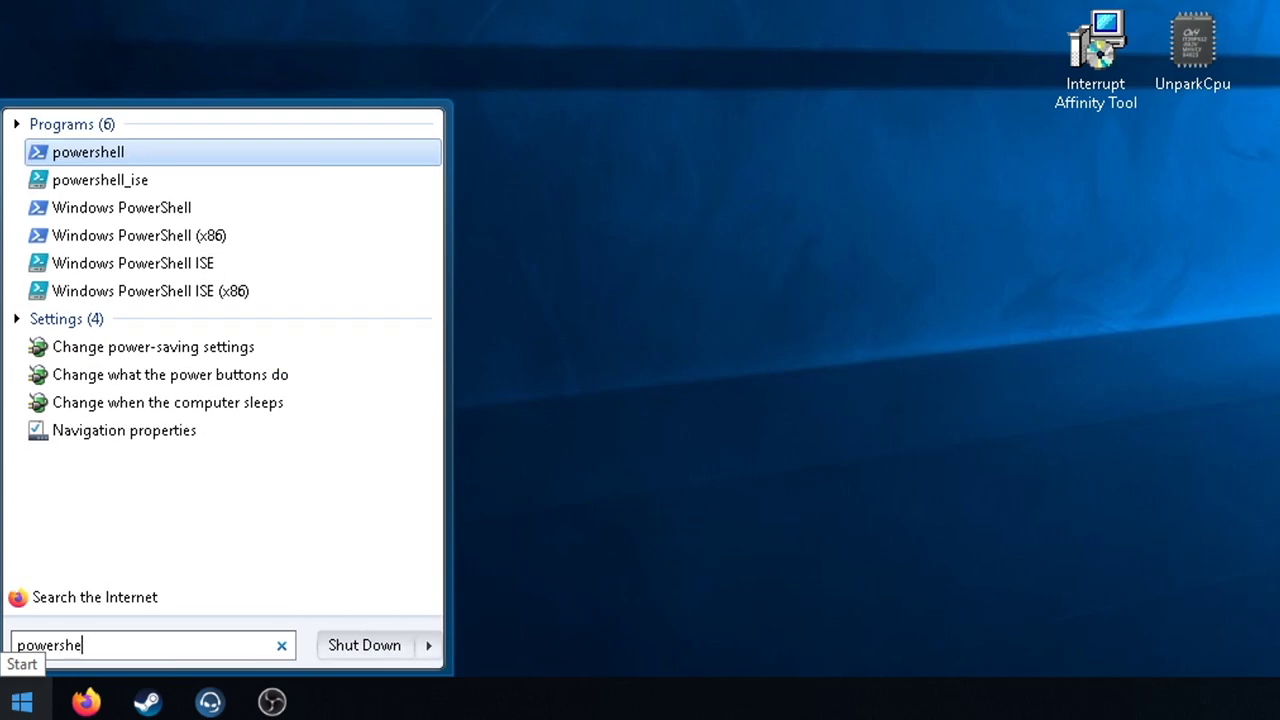
right_click(129, 154)
left_click(190, 199)
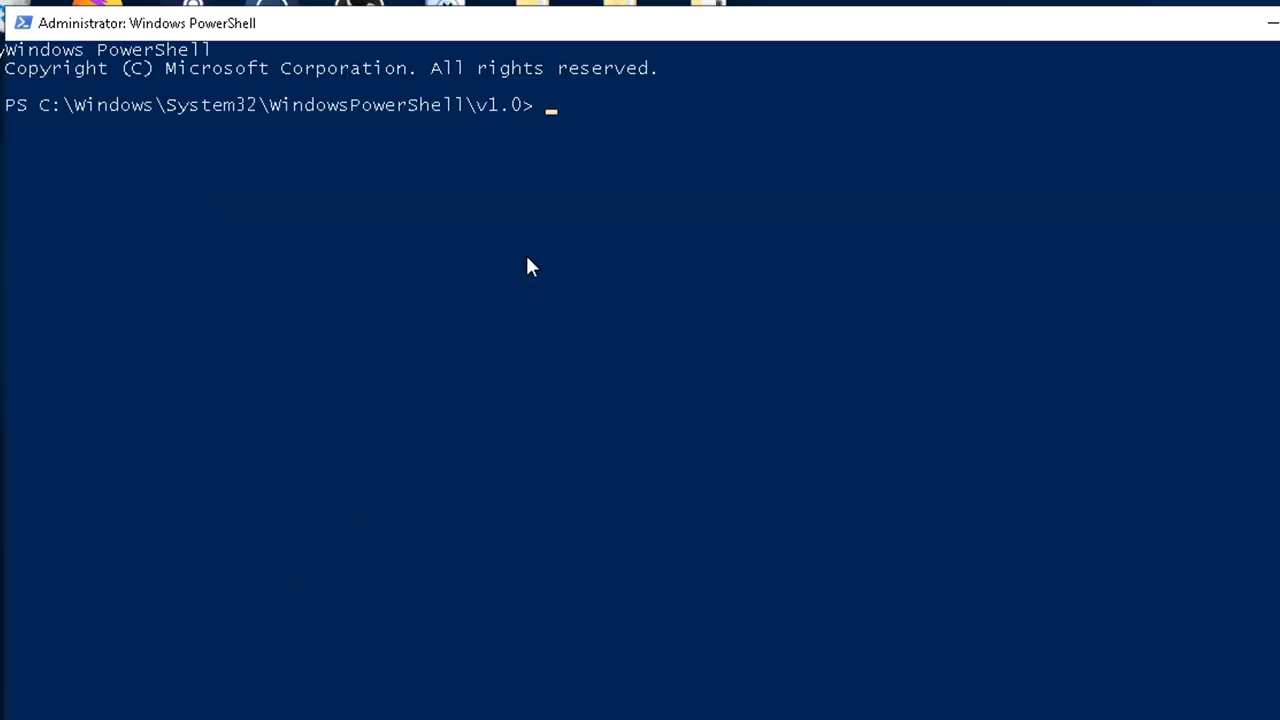
type("powercfg /list")
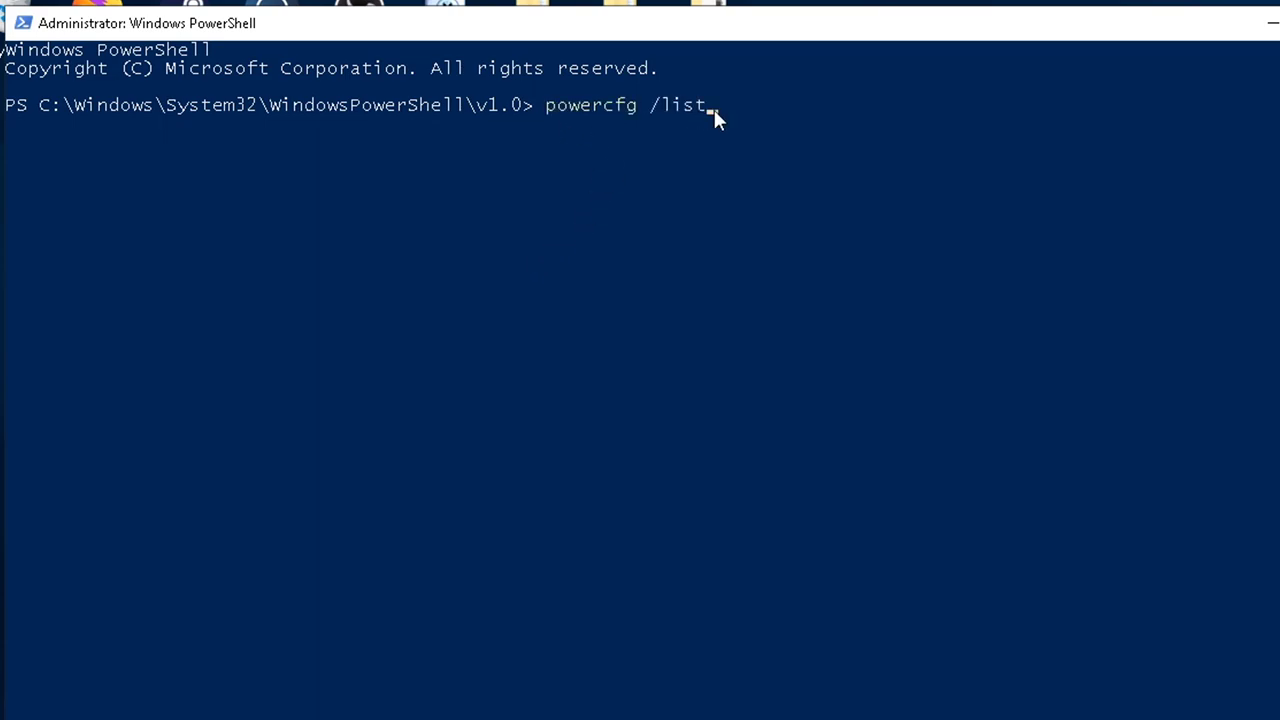
key("Return")
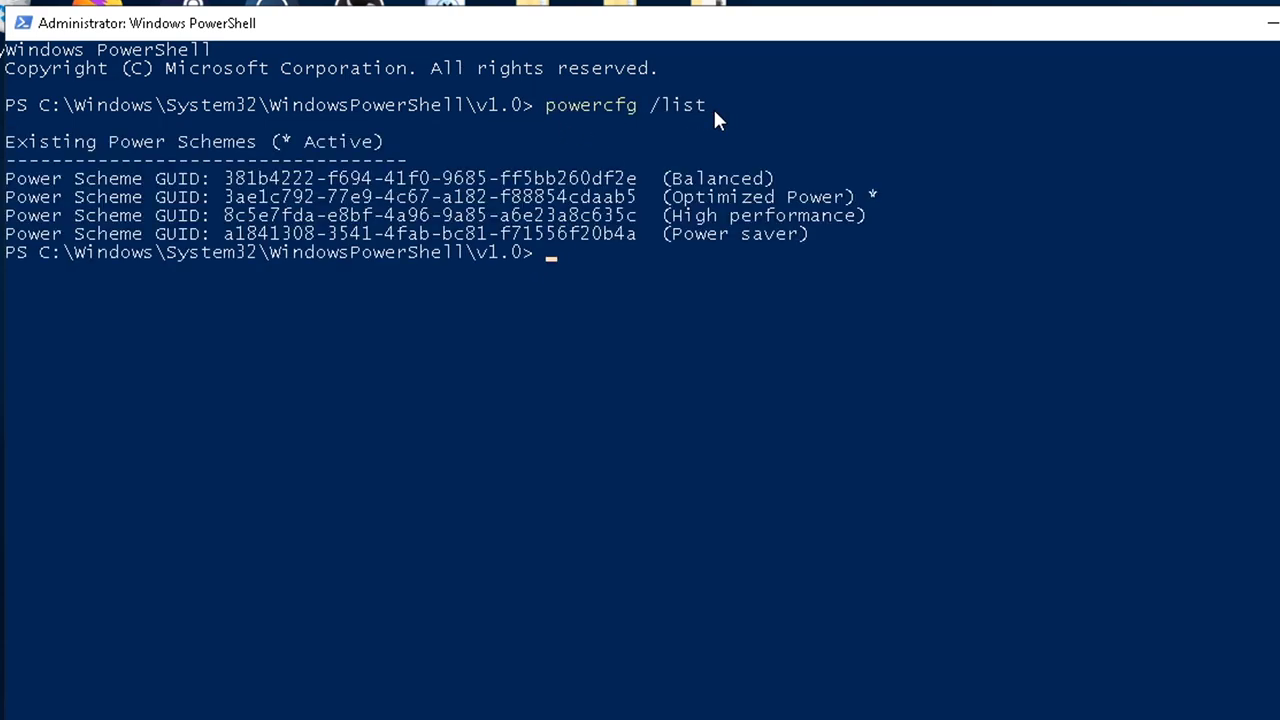
- Delete the Balanced power scheme by running powercfg -delete with its GUID copied from the list
type("powercfg - d")
key("BackSpace")
key("BackSpace")
type("delete")
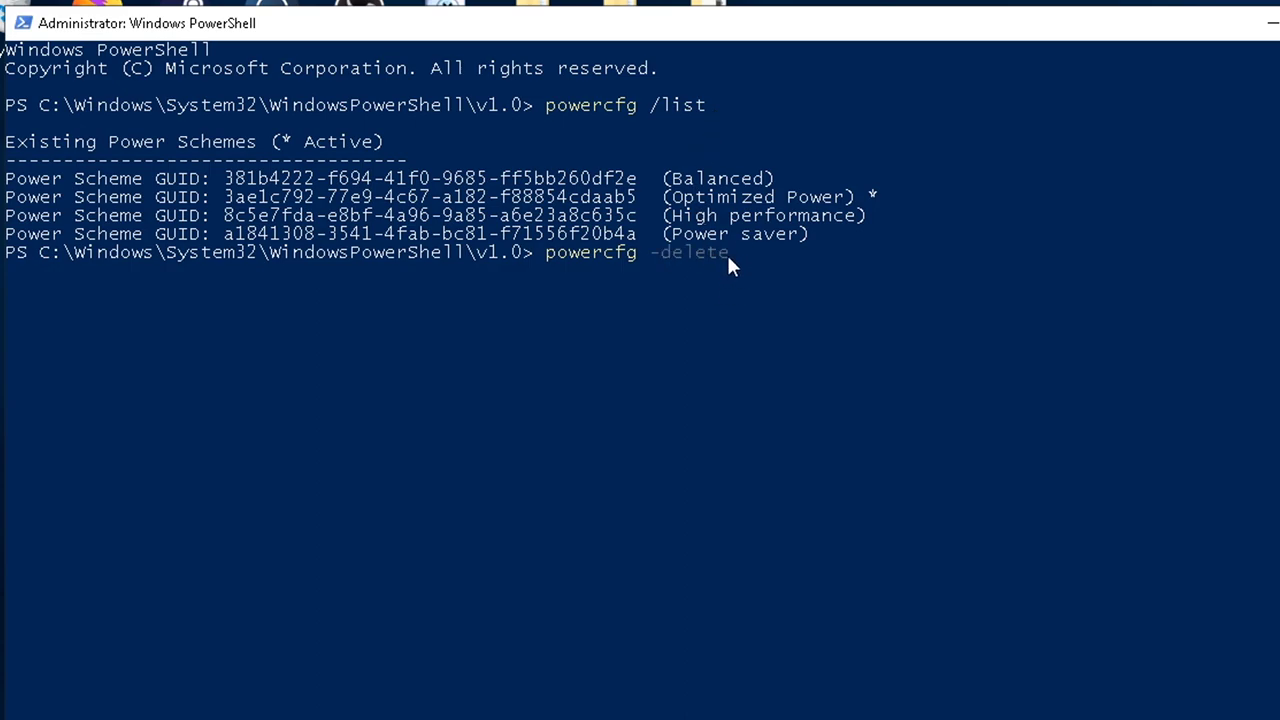
left_click_drag(752, 252, 603, 255)
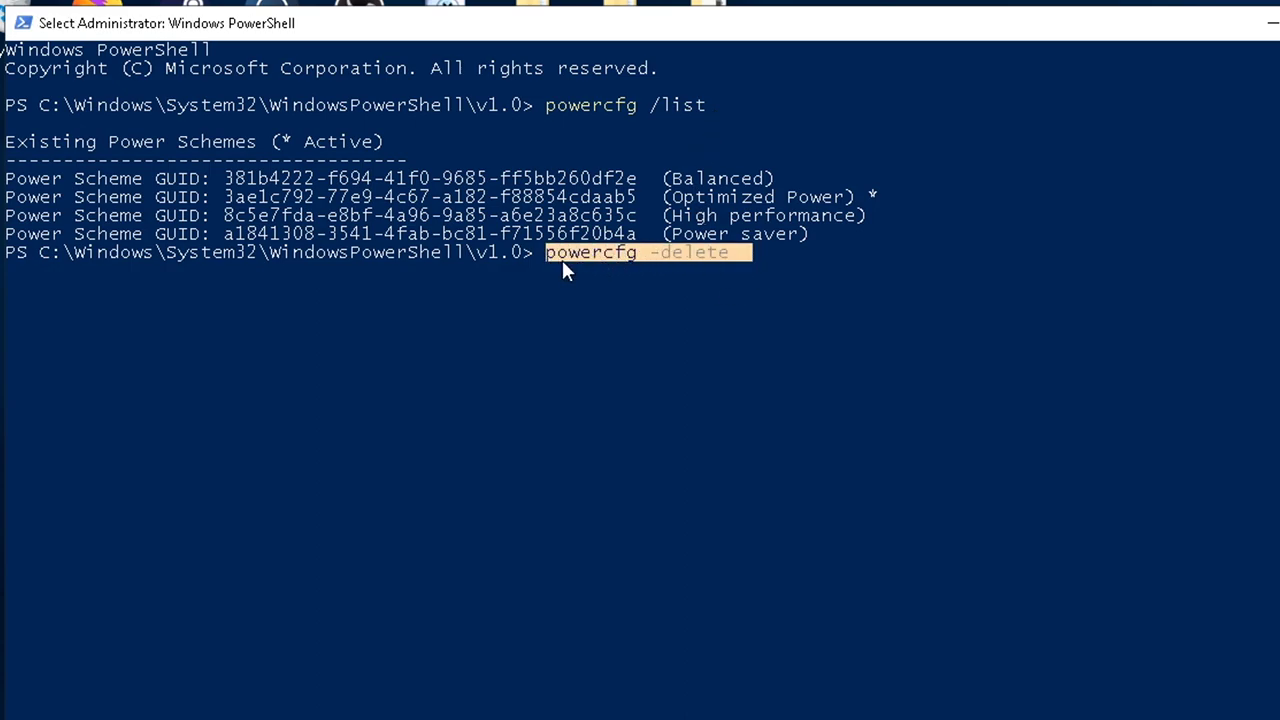
right_click(562, 260)
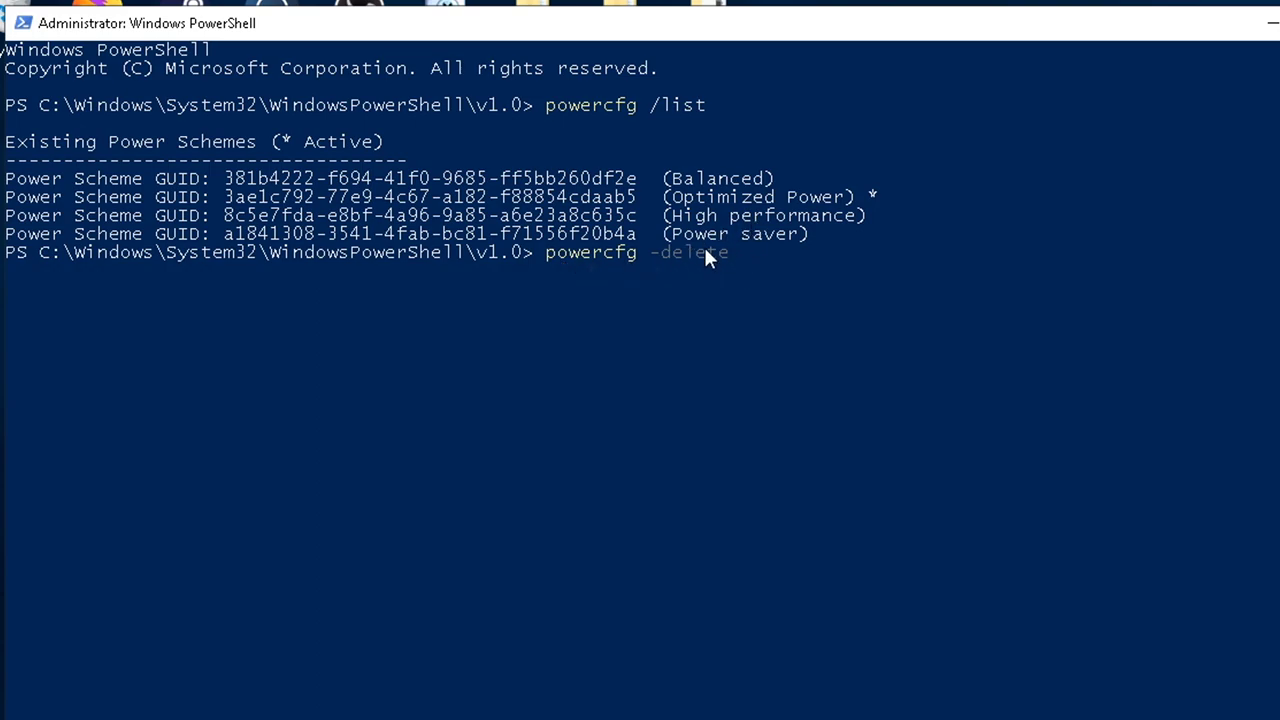
left_click_drag(637, 179, 224, 180)
right_click(778, 270)
right_click(756, 256)
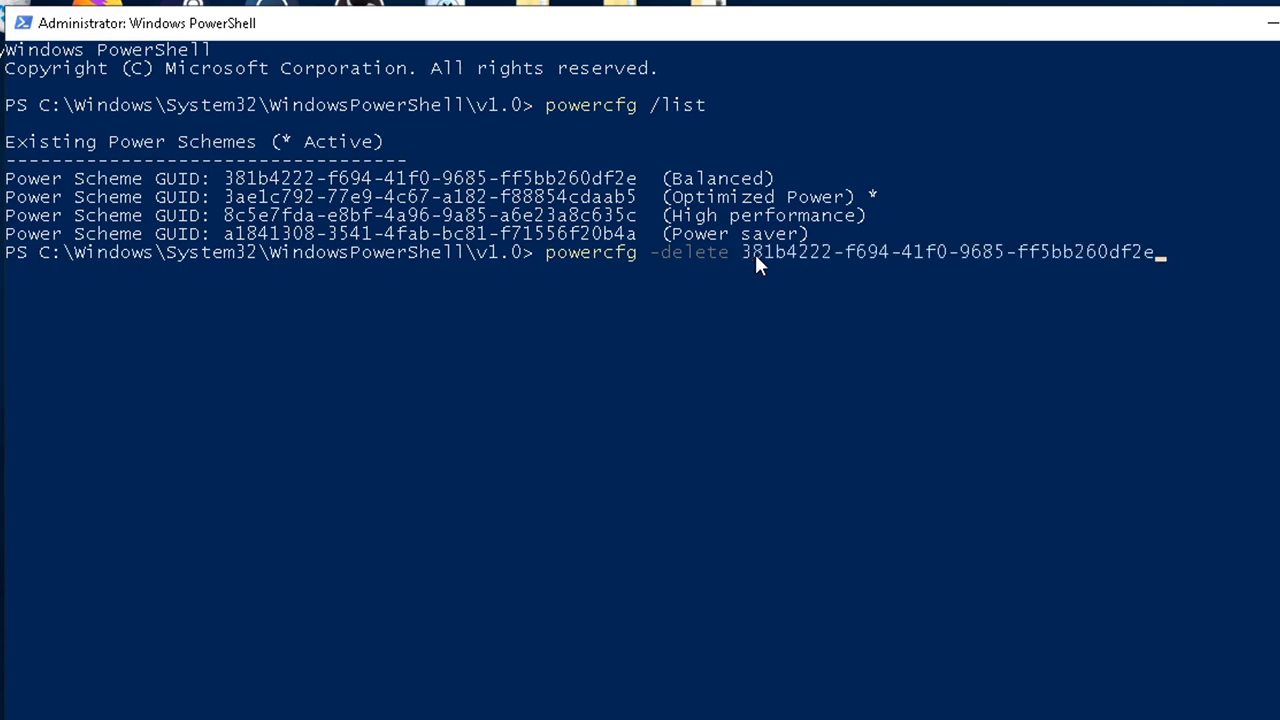
key("Return")
- Delete the High performance power scheme by running powercfg -delete with its GUID
type("power")
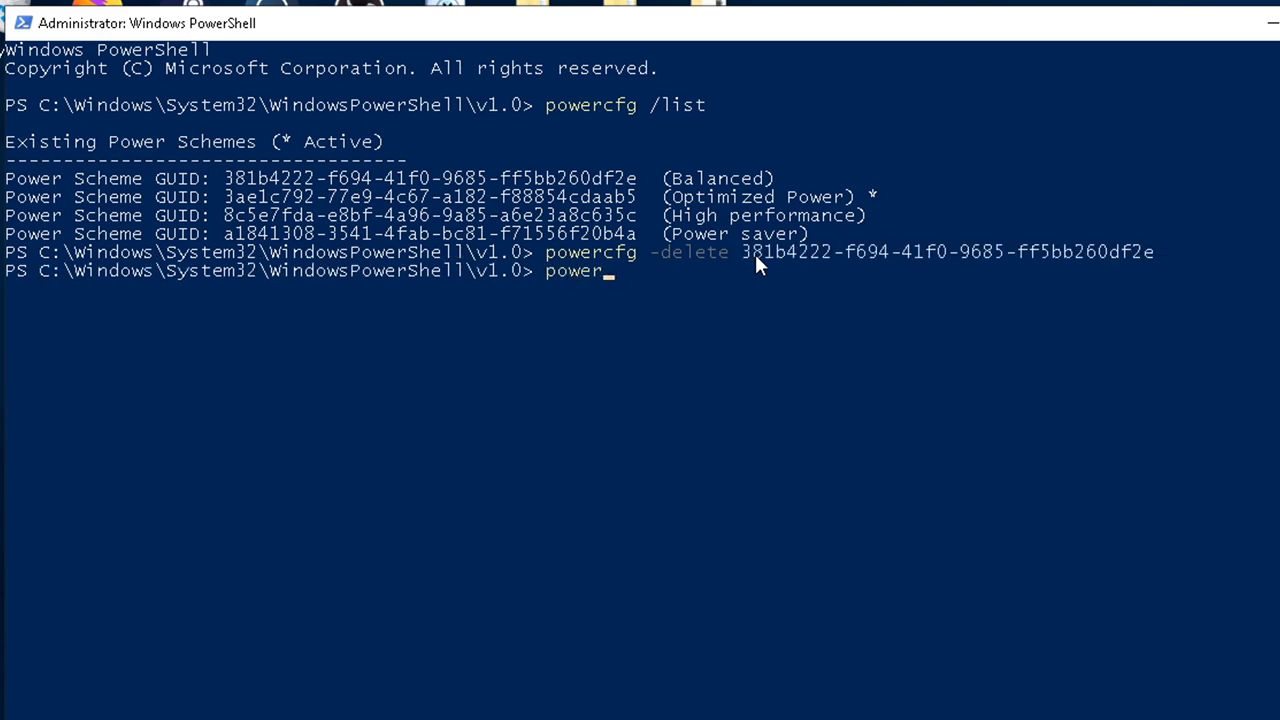
type("cfg -delete")
left_click_drag(628, 221, 241, 223)
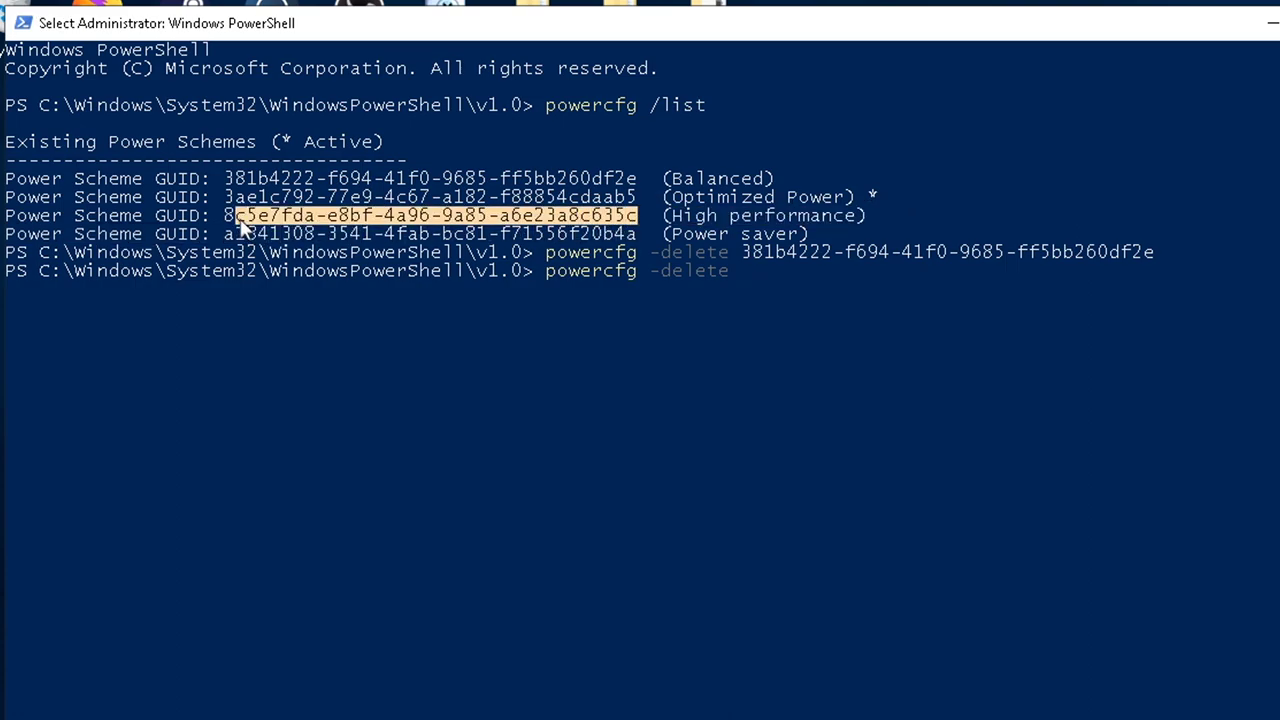
right_click(815, 277)
right_click(815, 277)
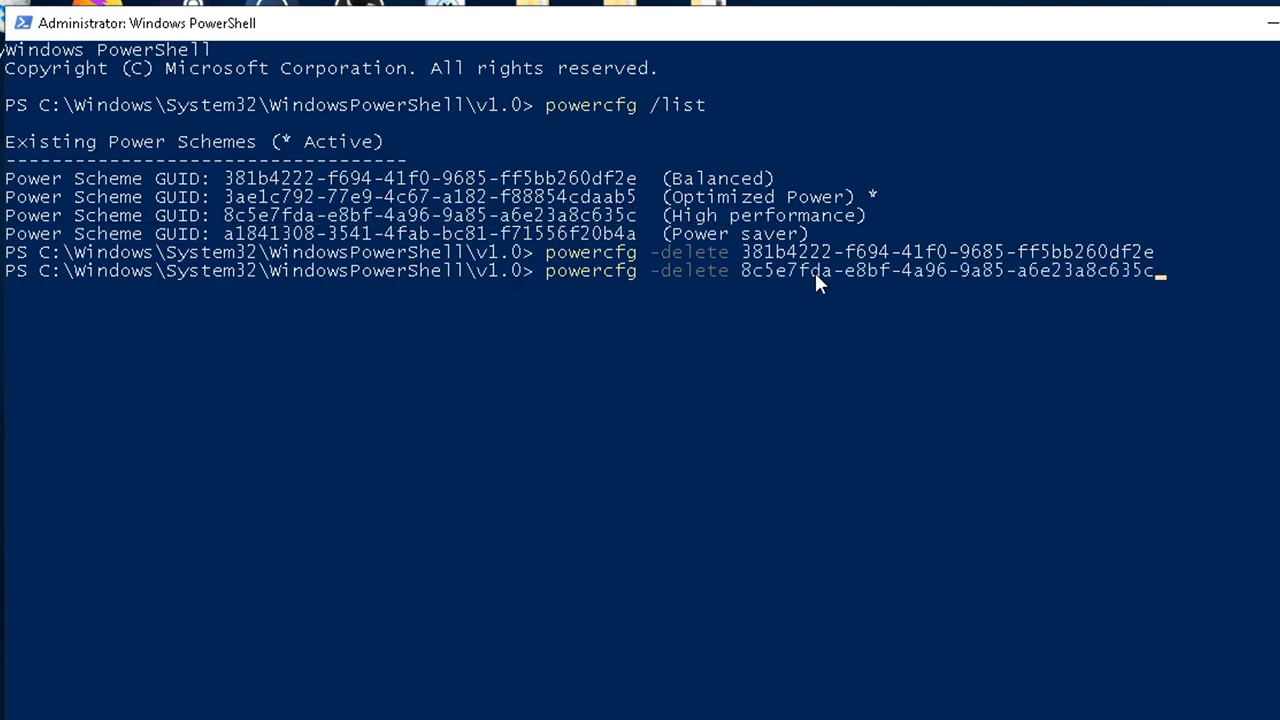
key("Return")
- Delete the Power saver power scheme by running powercfg -delete with its GUID
left_click_drag(640, 231, 256, 245)
right_click(697, 366)
type("powercfg -delete")
right_click(697, 366)
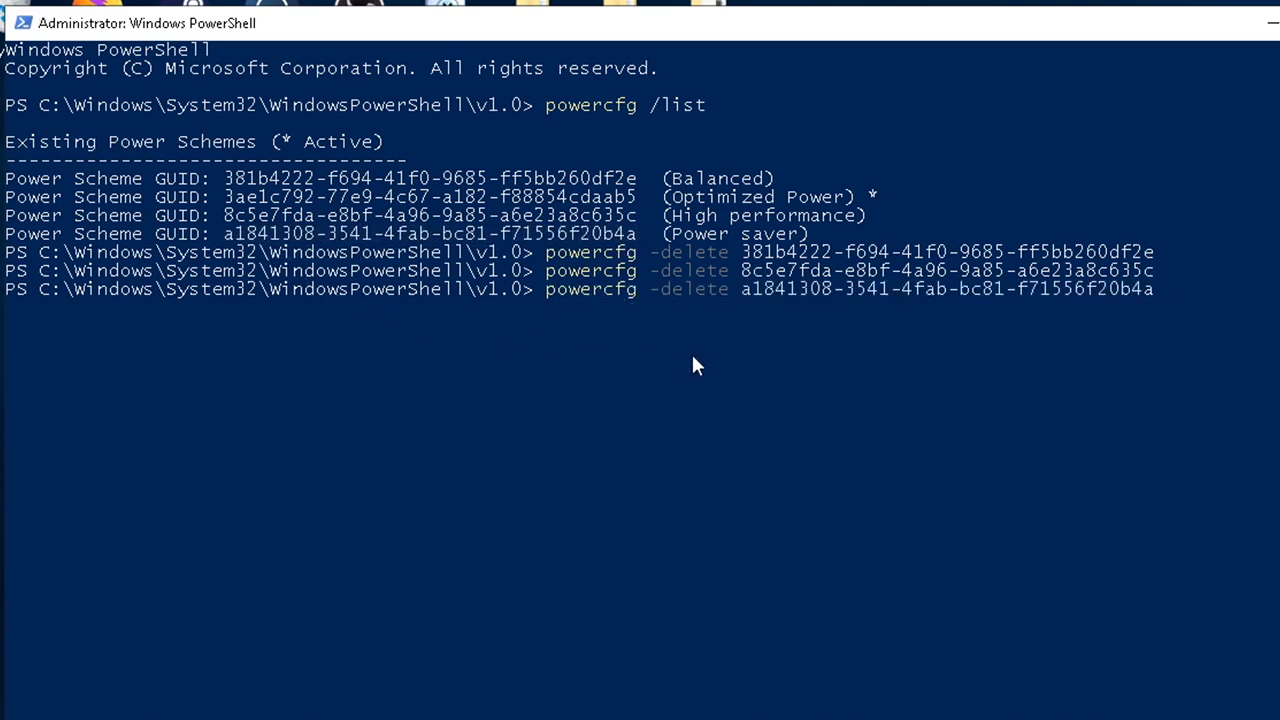
key("Return")
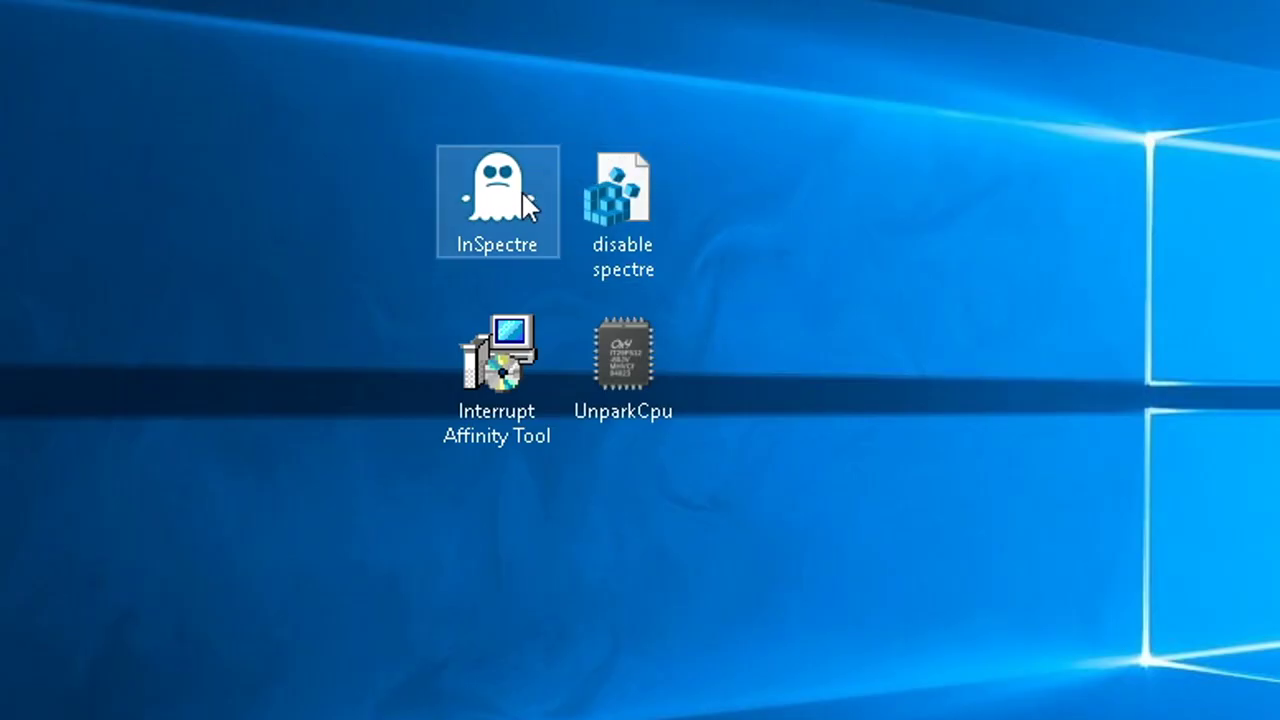
- Check the Spectre and Meltdown protection status in InSpectre, exit it and merge disable spectre.reg into the registry
double_click(521, 190)
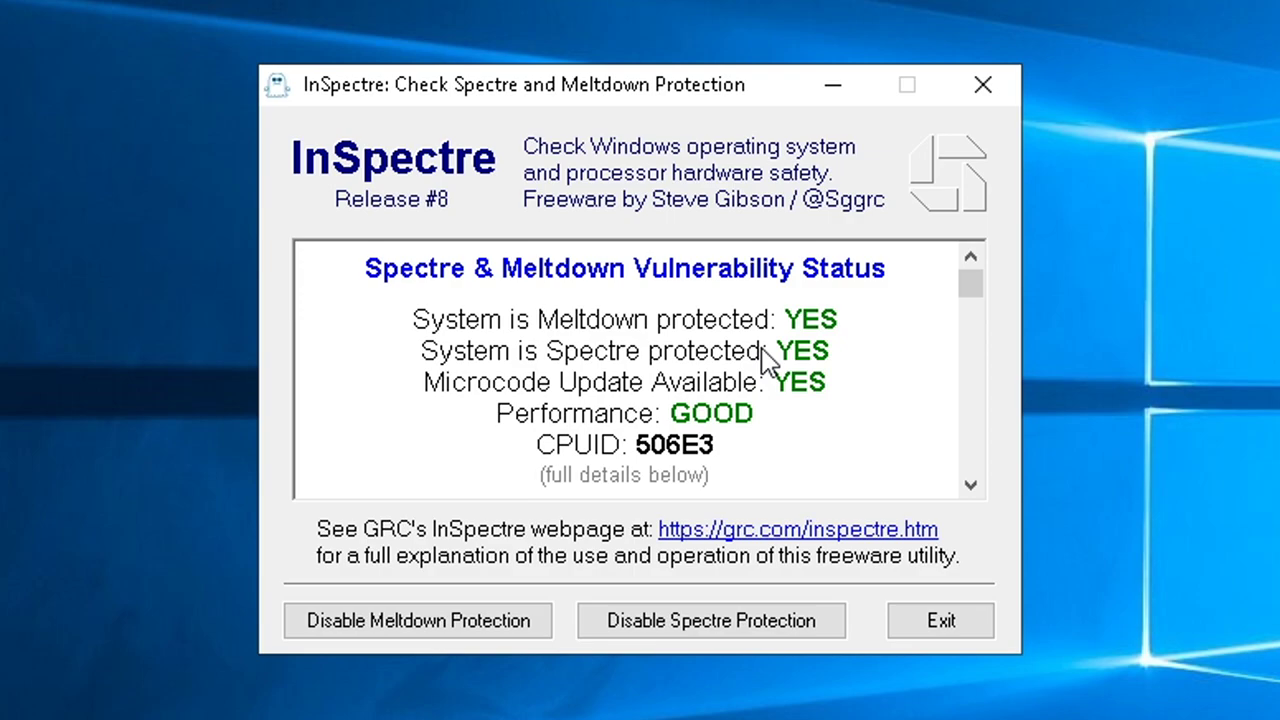
left_click(955, 622)
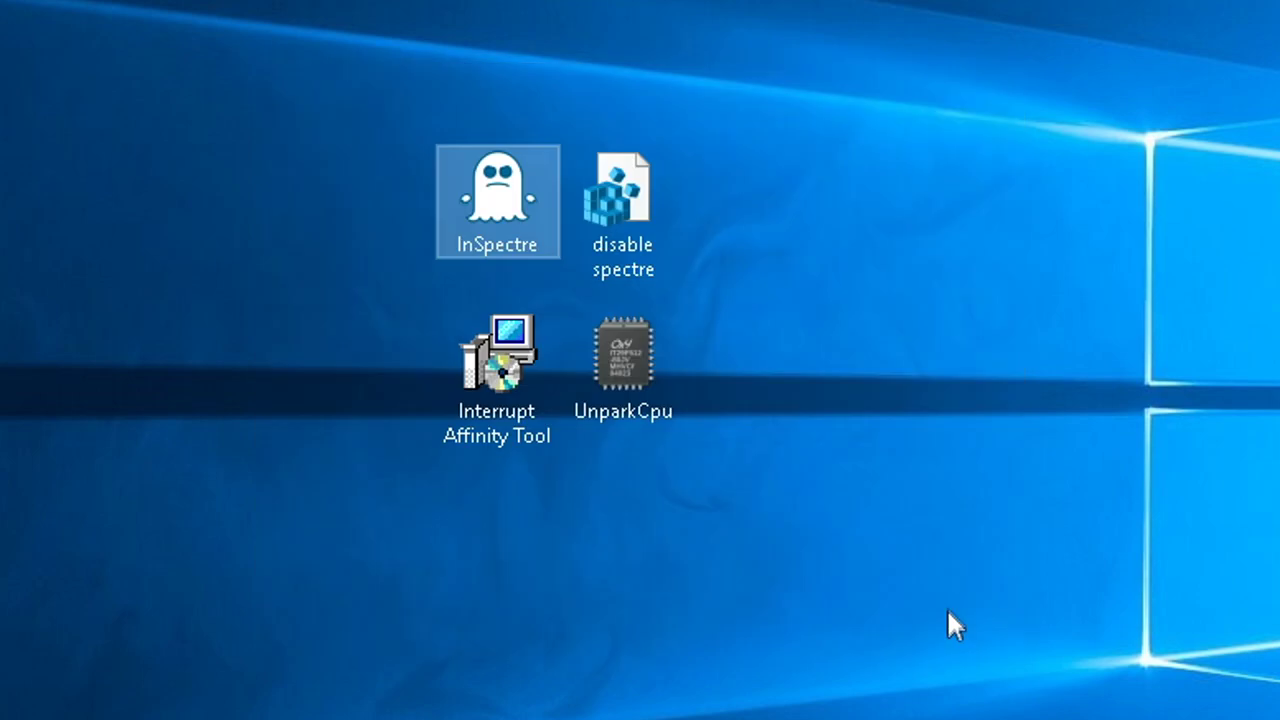
right_click(635, 193)
left_click(659, 215)
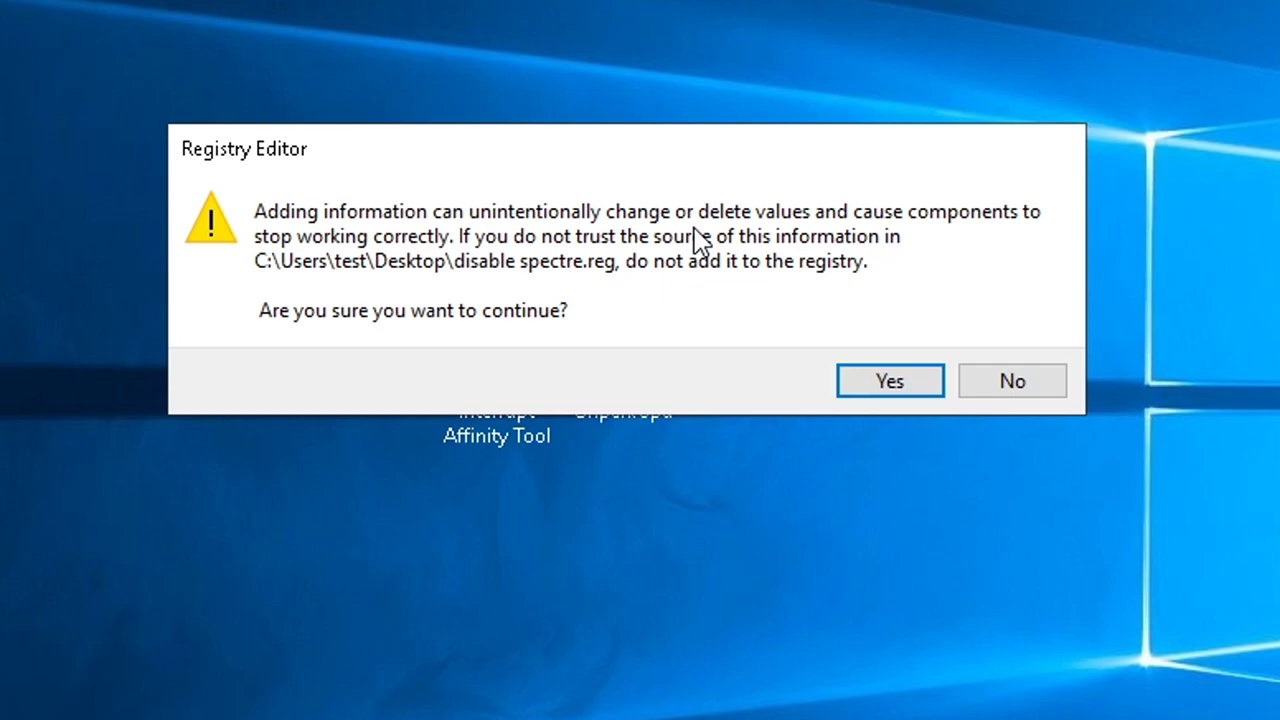
left_click(886, 390)
left_click(1000, 343)
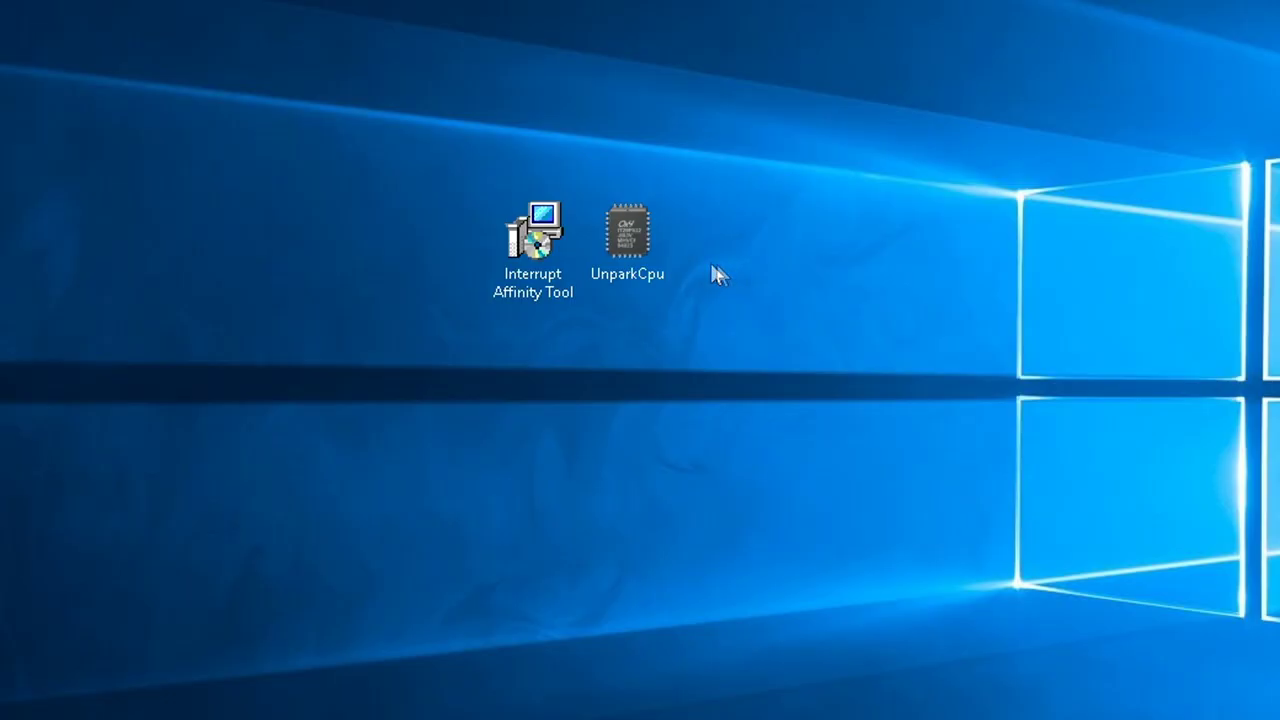
- Run UnparkCpu as administrator to check CPU core parking, close it and delete UnparkCpu from the desktop
left_click(625, 240)
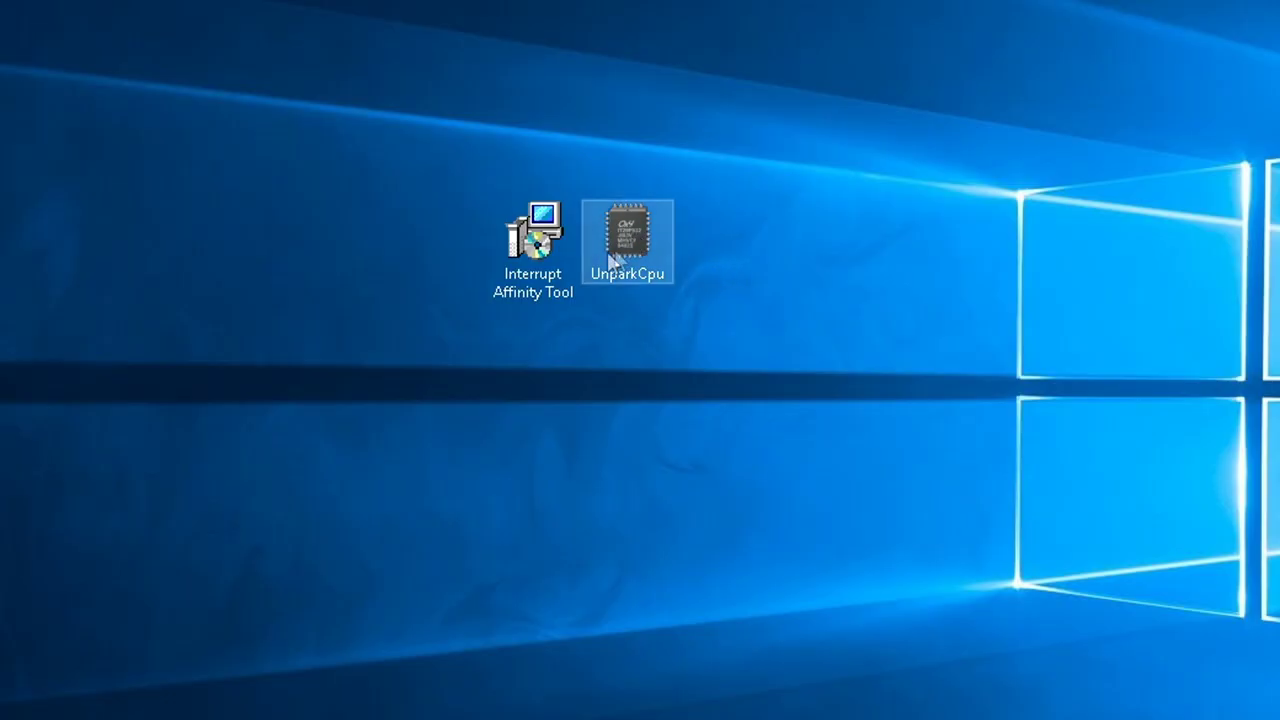
right_click(620, 232)
left_click(679, 284)
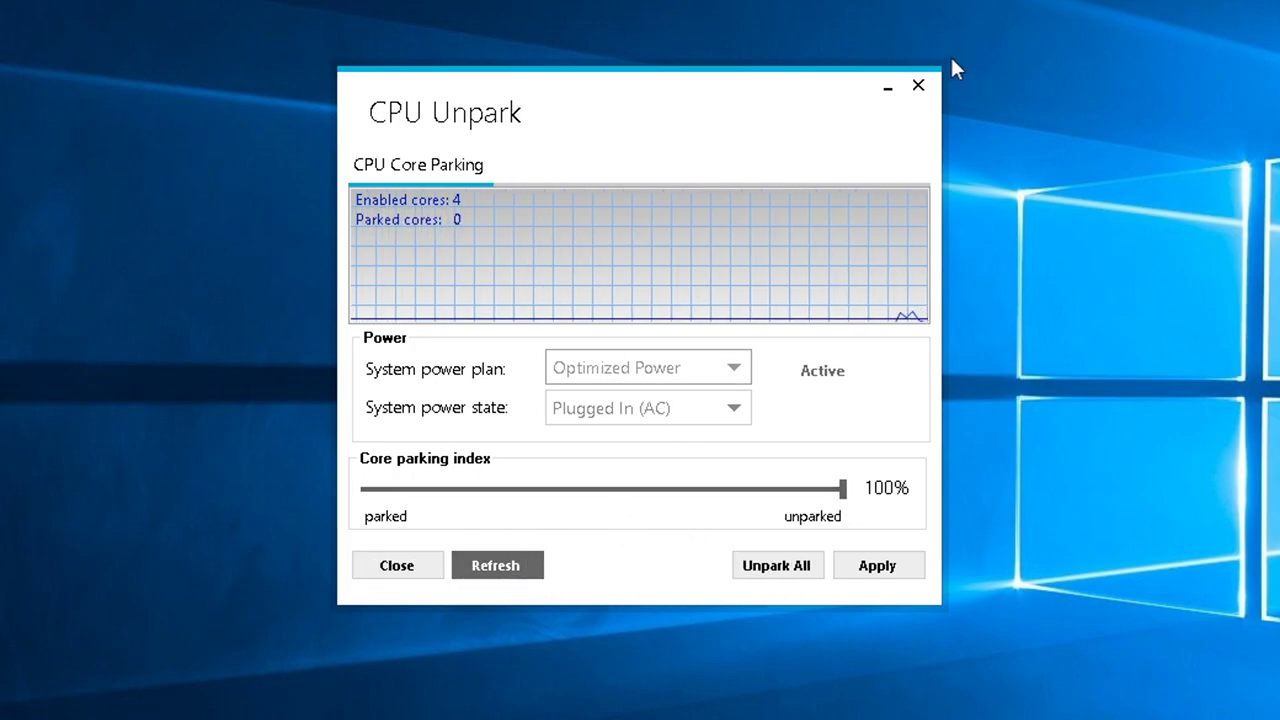
left_click(919, 86)
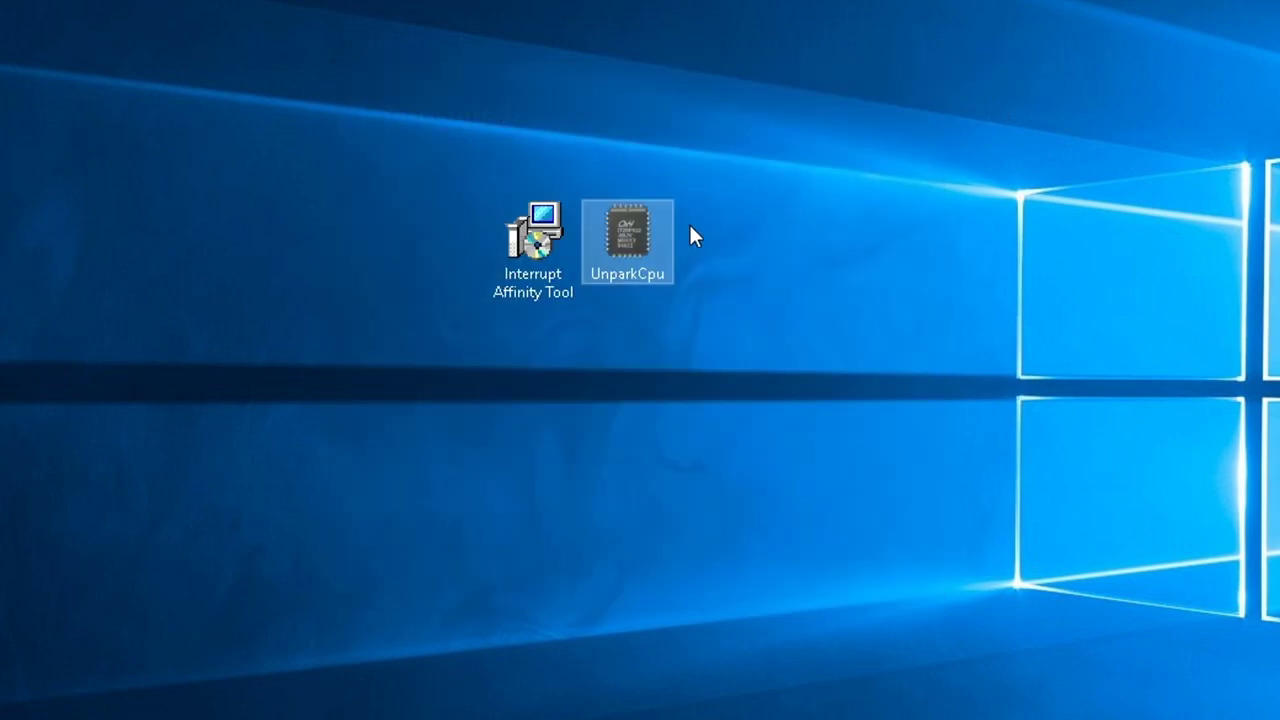
key("Delete")
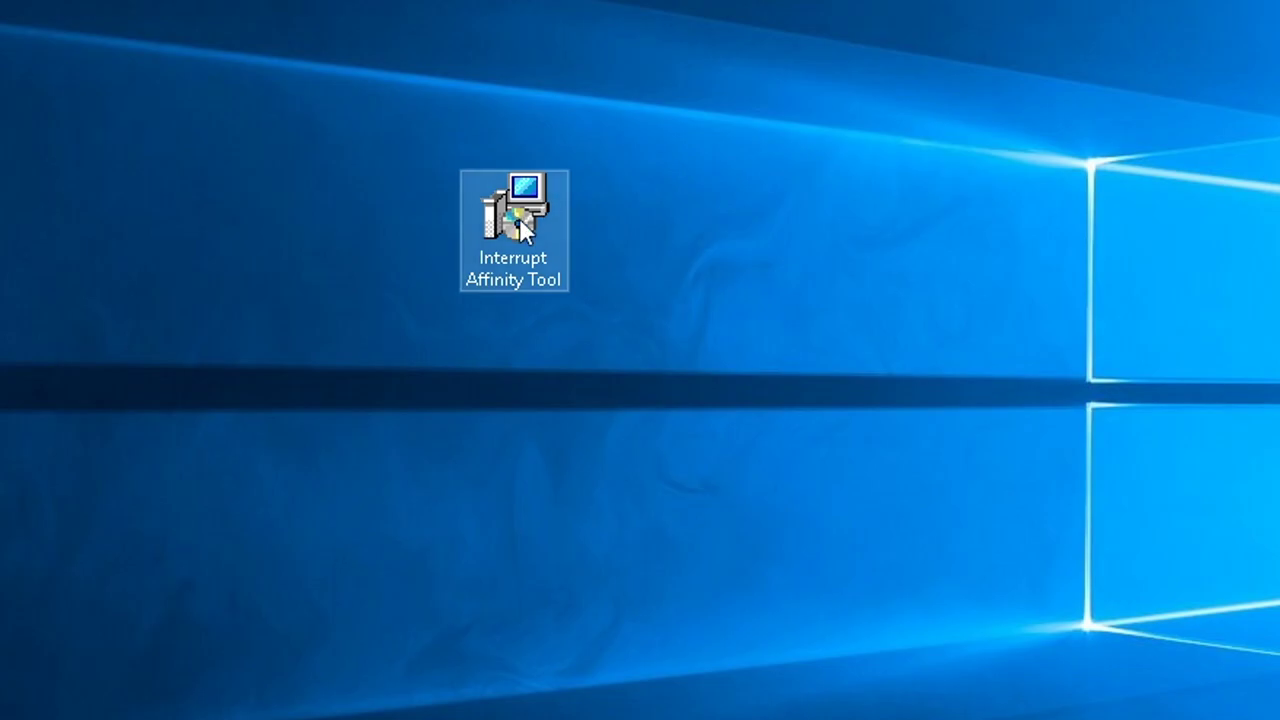
- Install the Interrupt Affinity Policy Tool in its default folder for the current account only, accepting the license agreement
double_click(519, 222)
left_click(951, 602)
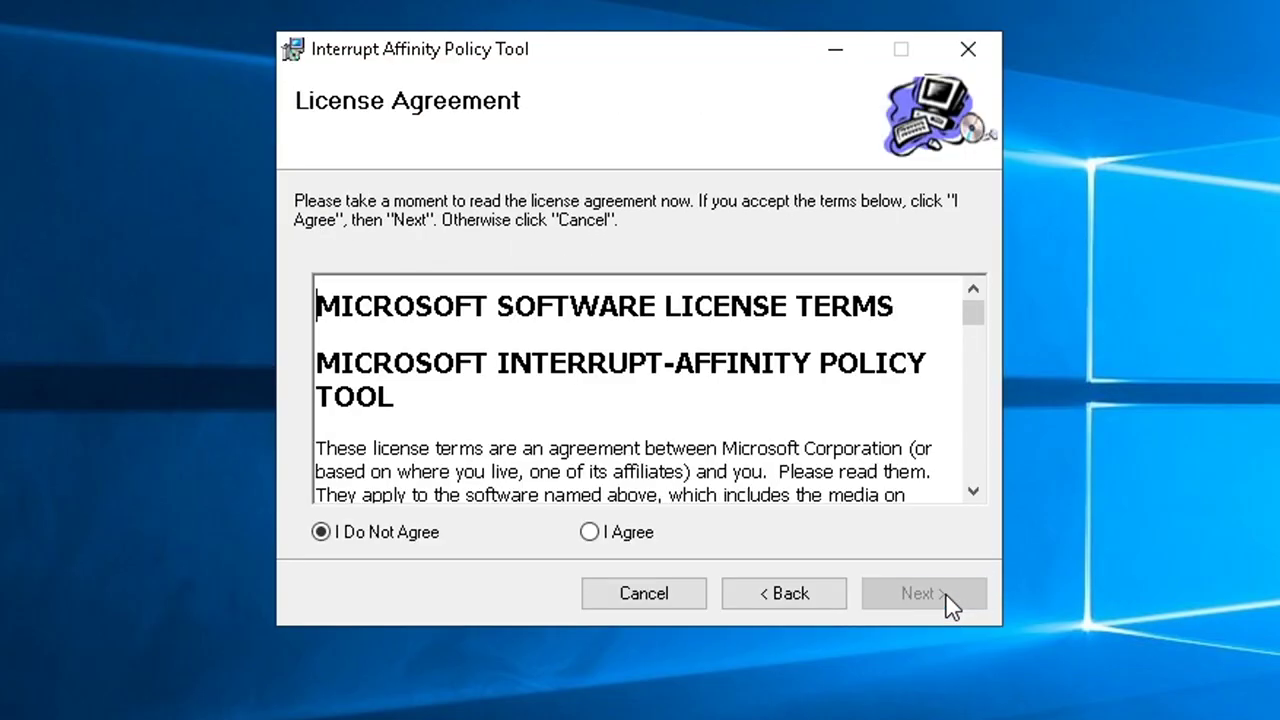
left_click(623, 543)
left_click(904, 592)
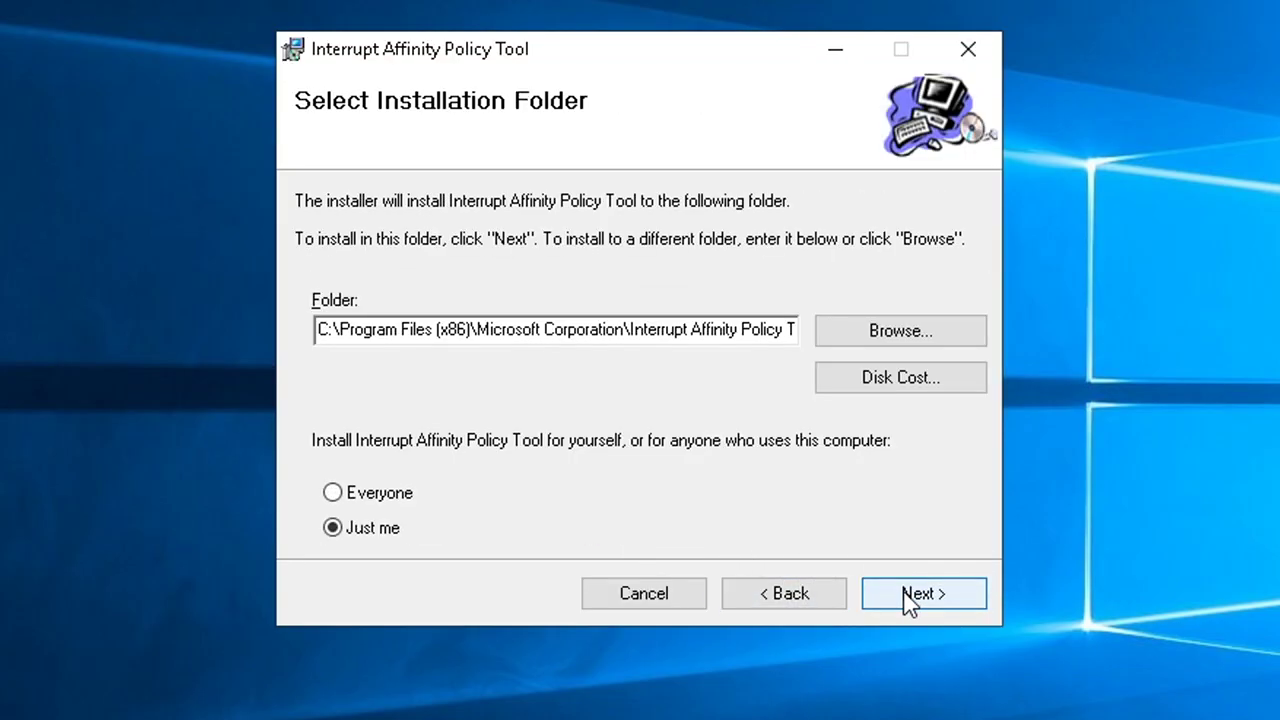
left_click(904, 592)
left_click(904, 592)
left_click(905, 592)
- Open the Interrupt Affinity Policy Tool folder under C:\Program Files (x86)\Microsoft Corporation and launch intPolicy_x64
left_click(24, 700)
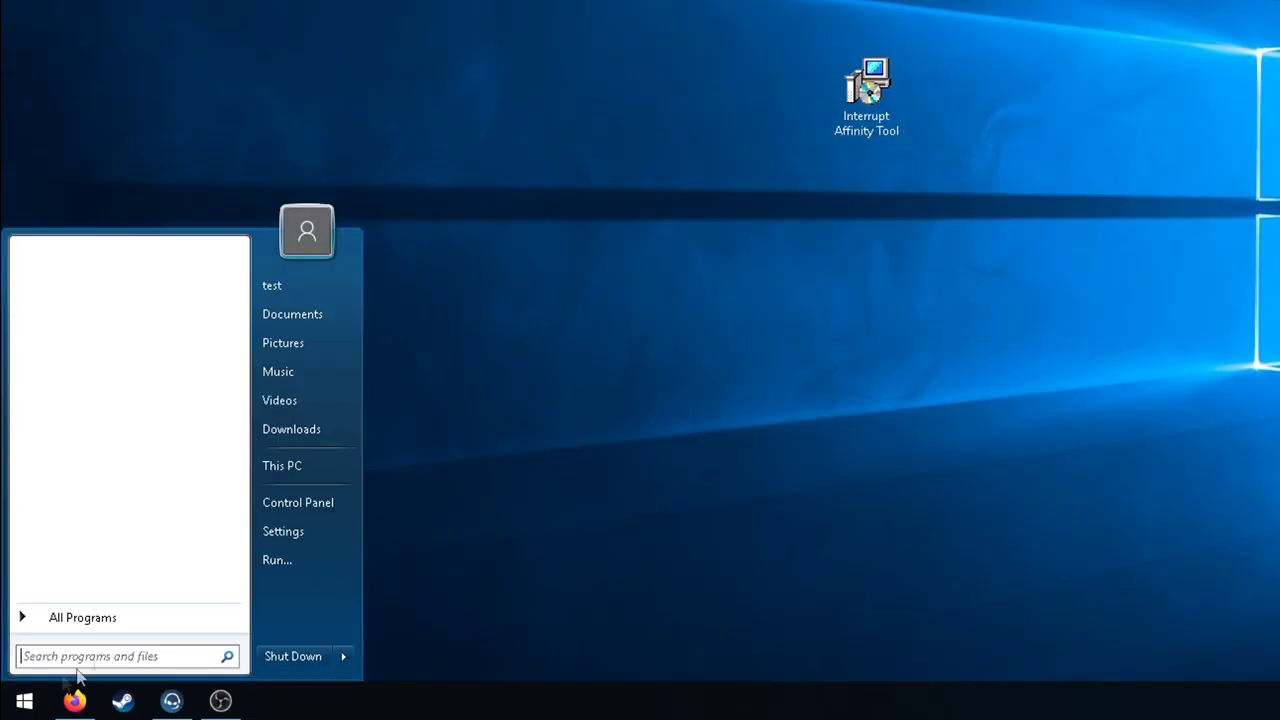
left_click(333, 467)
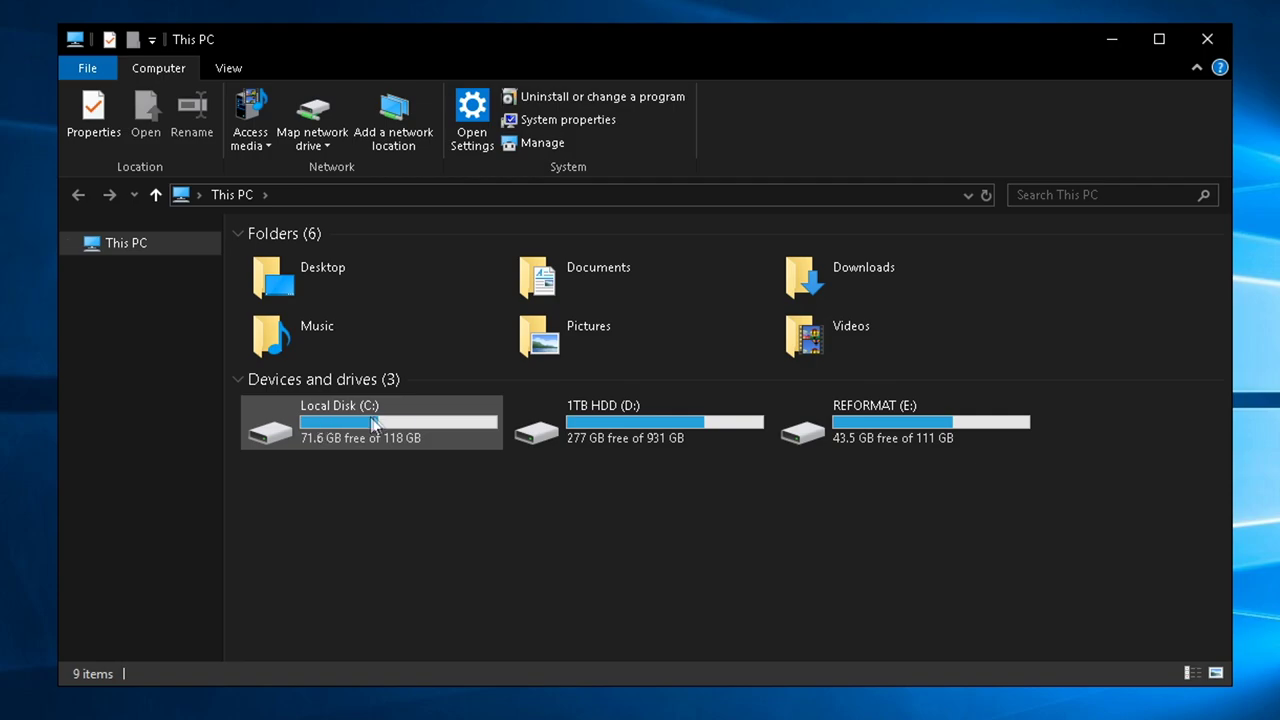
left_click(417, 425)
double_click(417, 425)
double_click(357, 298)
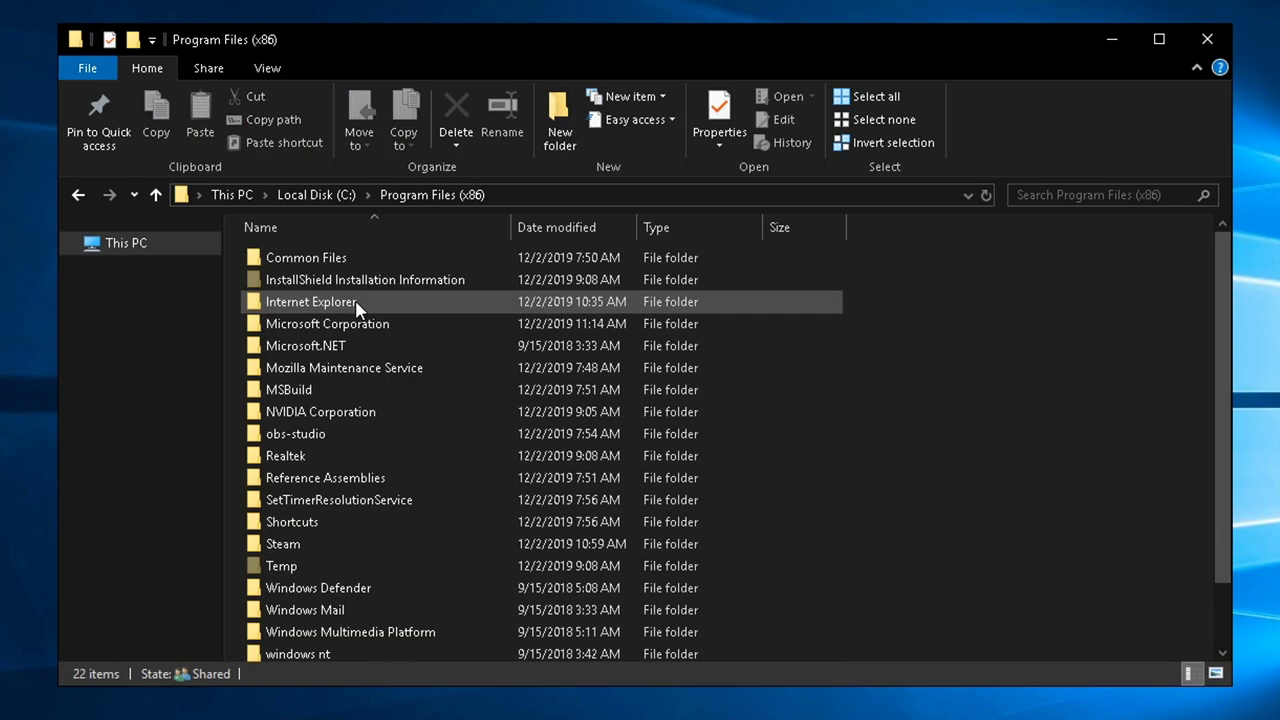
double_click(352, 323)
left_click(349, 260)
double_click(349, 260)
right_click(295, 283)
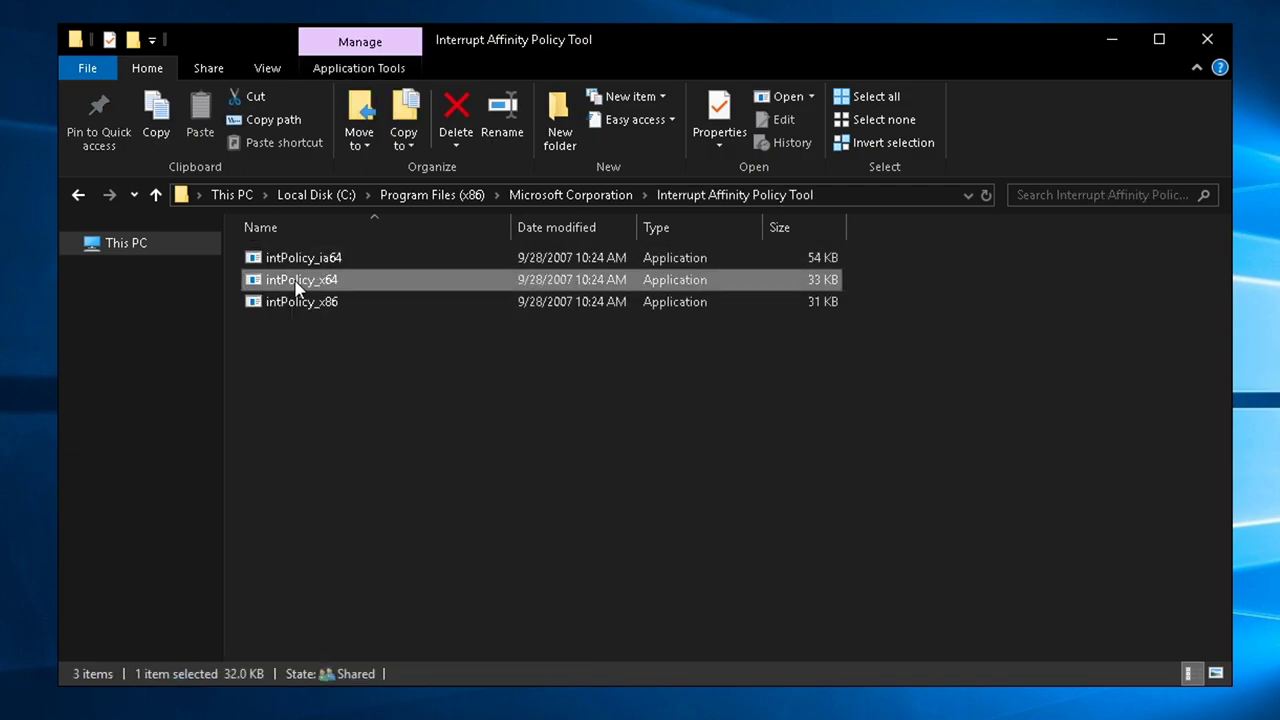
left_click(355, 318)
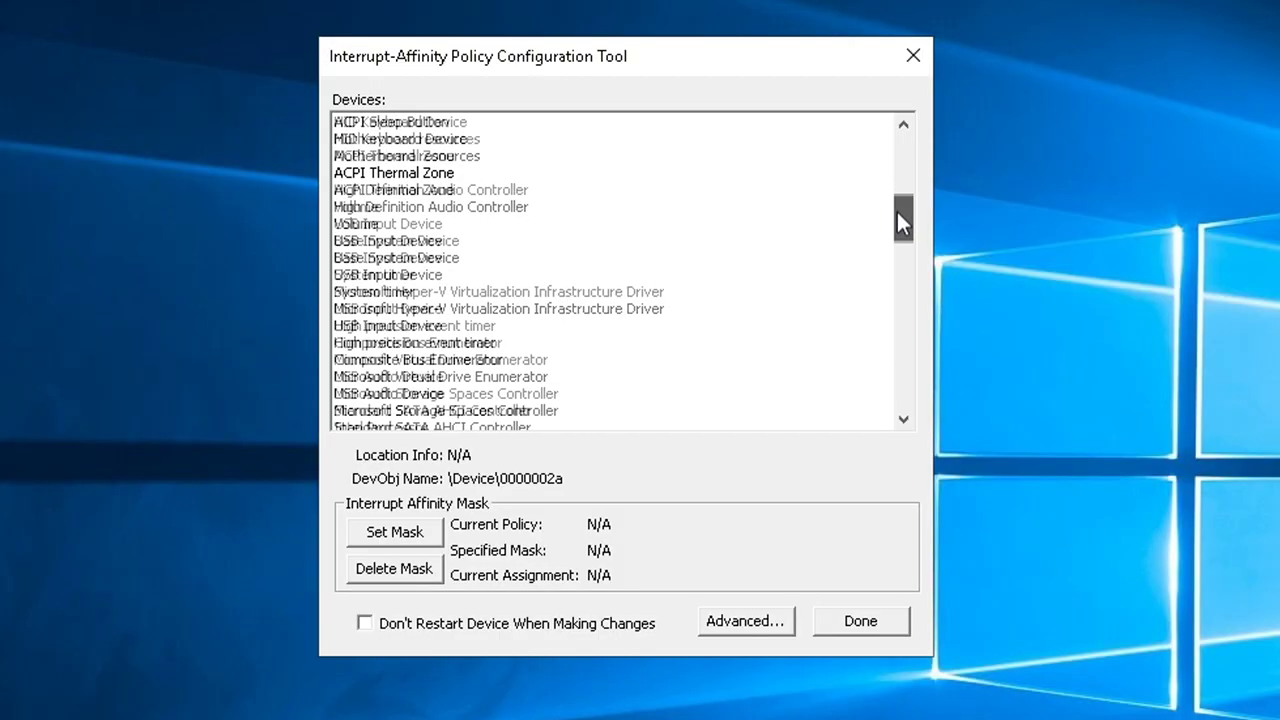
- Select the NVIDIA GeForce GTX 970 in the device list, dismiss the error and open its affinity mask settings
left_click_drag(897, 212, 893, 131)
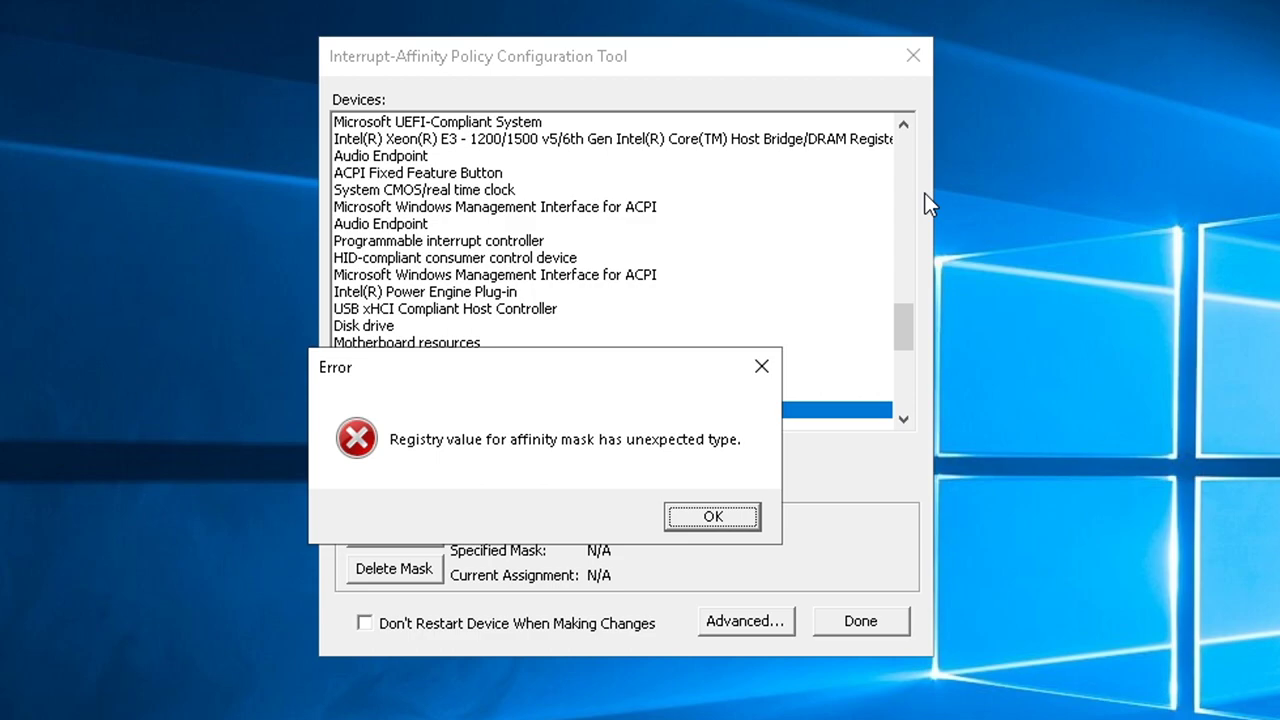
left_click(740, 520)
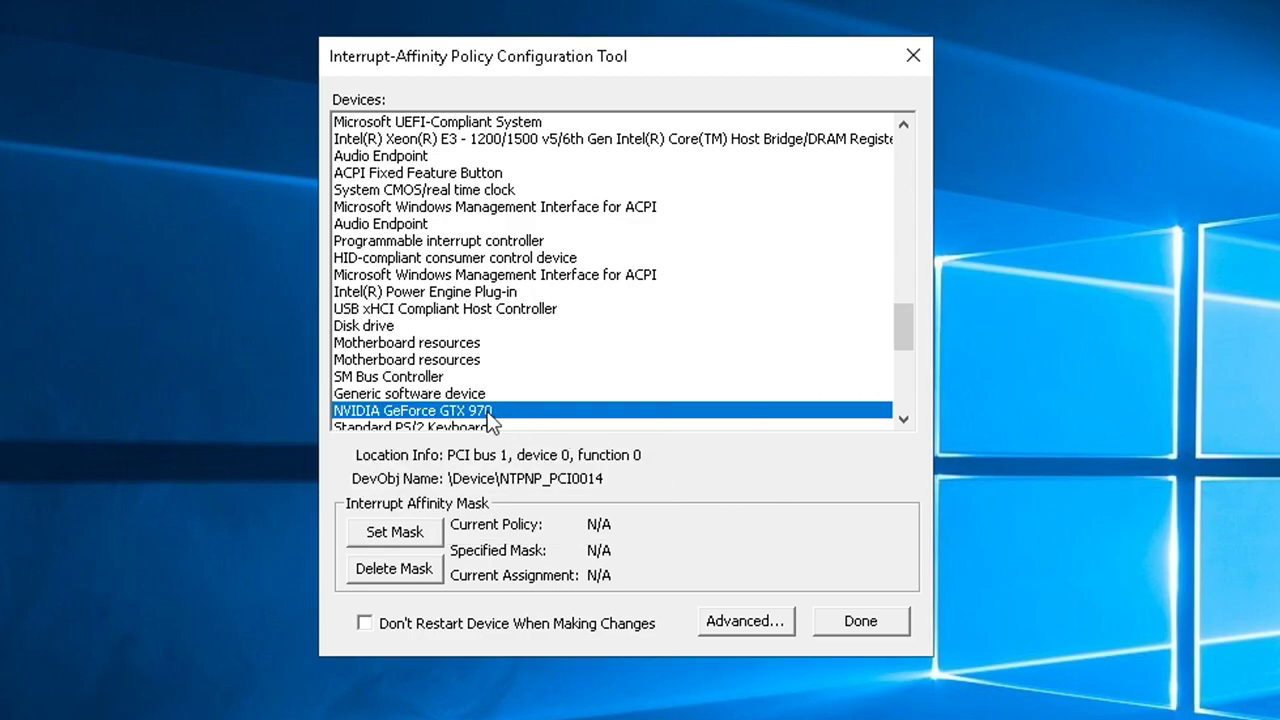
left_click(412, 531)
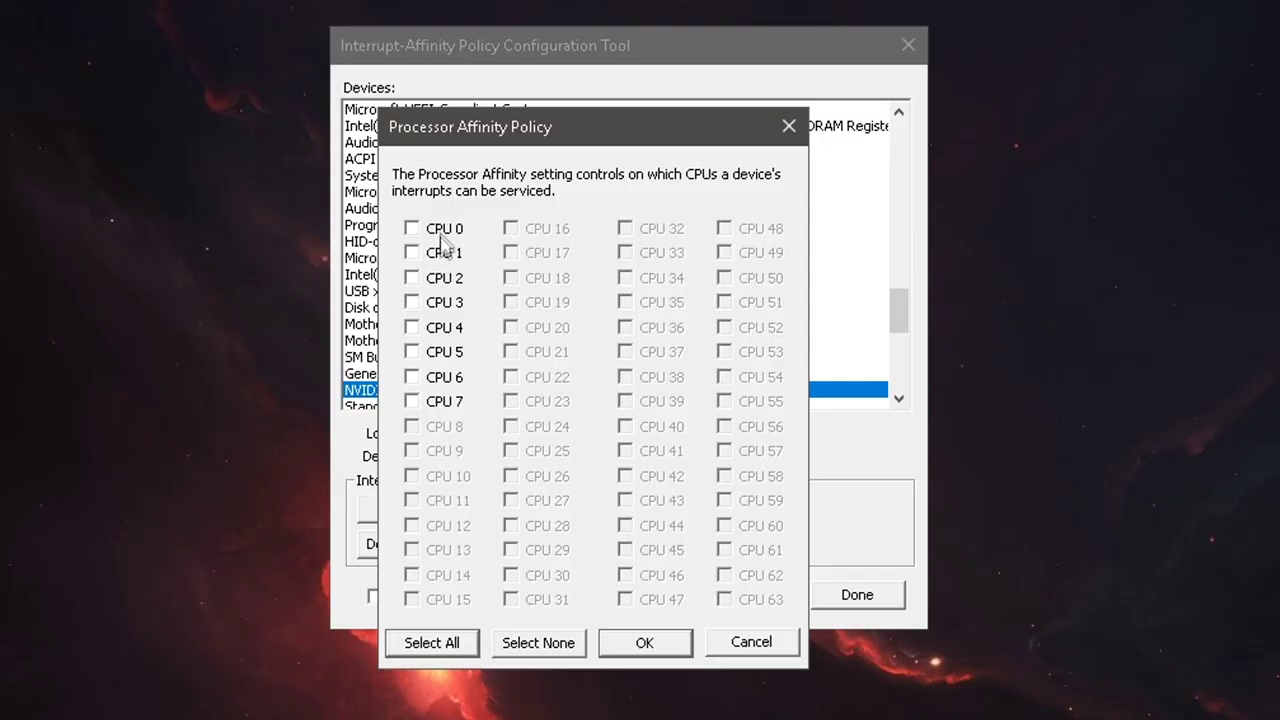
- Try different selections among CPU 0 to CPU 7 for the graphics card's interrupts, apply the choice and dismiss the messages
left_click(441, 230)
left_click(443, 254)
left_click(446, 279)
left_click(453, 303)
left_click(453, 303)
left_click(444, 279)
left_click(458, 232)
left_click(445, 254)
left_click(445, 280)
left_click(440, 305)
left_click(448, 284)
left_click(440, 304)
left_click(440, 328)
left_click(440, 352)
left_click(440, 328)
left_click(440, 352)
left_click(434, 380)
left_click(436, 404)
left_click(418, 384)
left_click(414, 406)
left_click(418, 282)
left_click(648, 645)
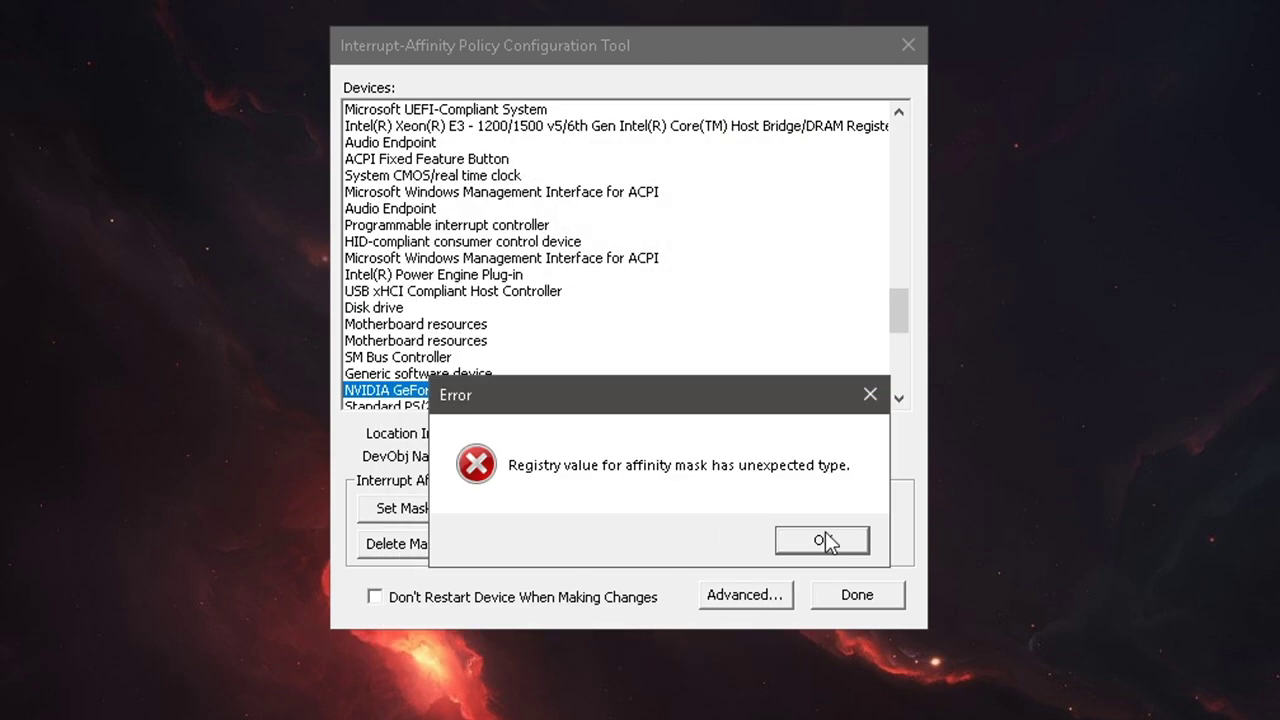
left_click(822, 538)
left_click(814, 543)
left_click(820, 527)
left_click(822, 535)
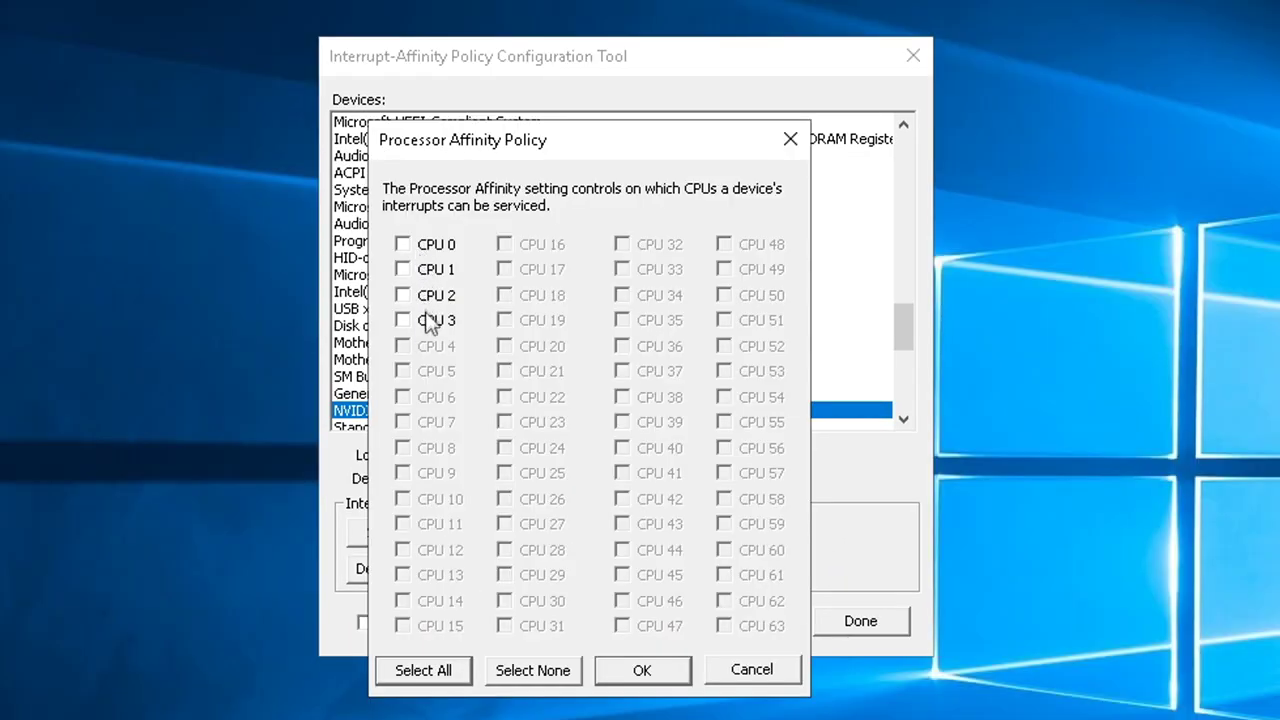
- Assign the NVIDIA GeForce GTX 970's interrupts to CPU 1 only and acknowledge the messages
mouse_move(425, 332)
left_click(660, 672)
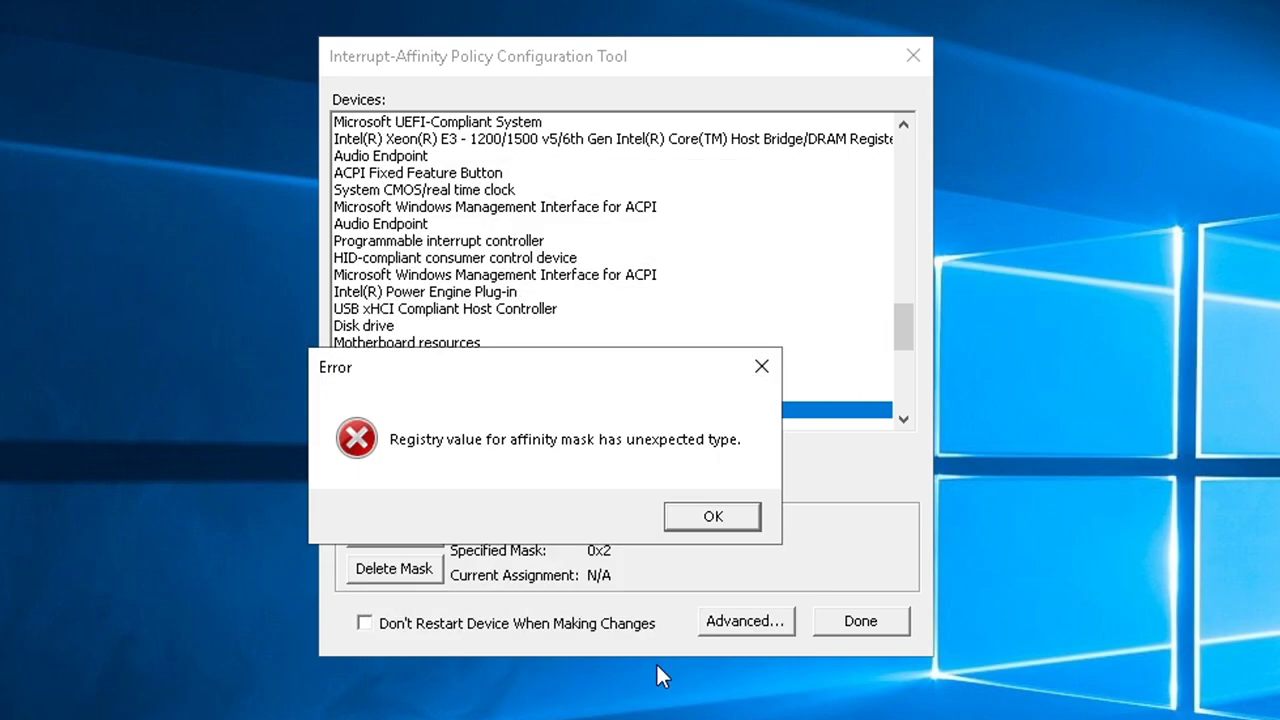
left_click(712, 516)
left_click(710, 512)
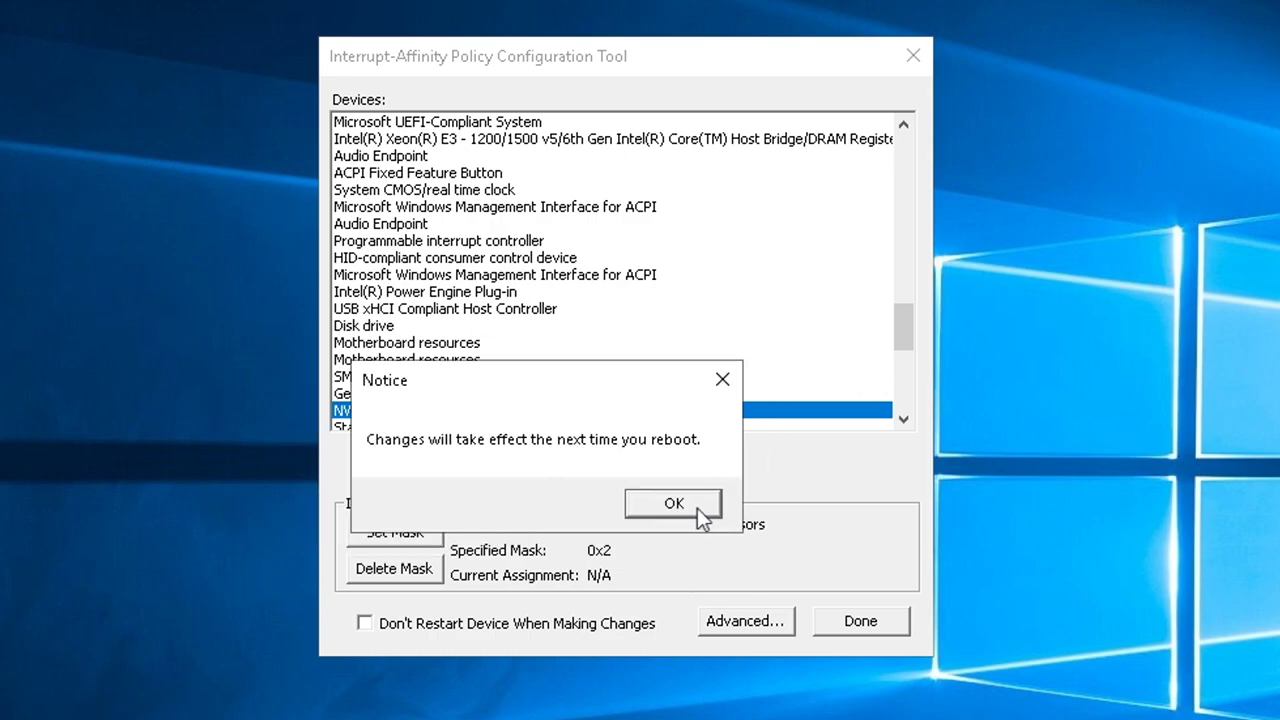
left_click(700, 512)
left_click(710, 516)
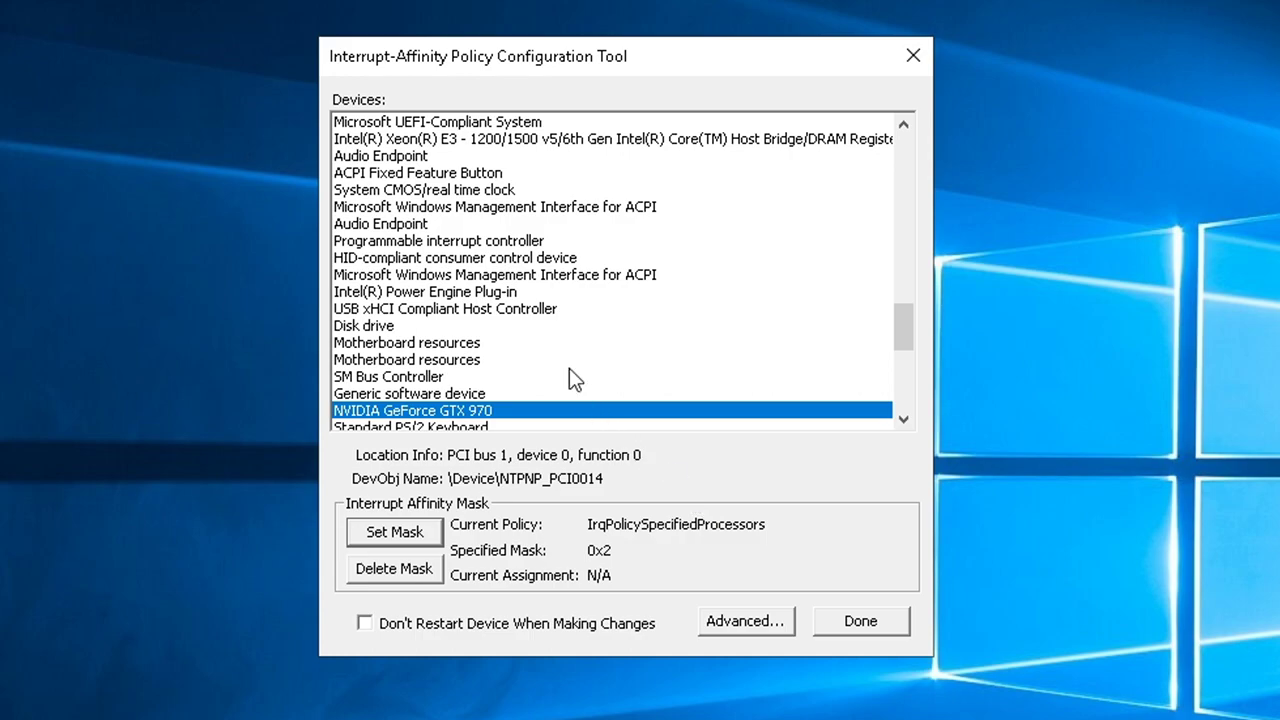
- Select the Intel Xeon E3 - 1200/1500 v5/6th Gen Intel Core PCIe Controller (x16) in the affinity tool's device list
left_click(904, 418)
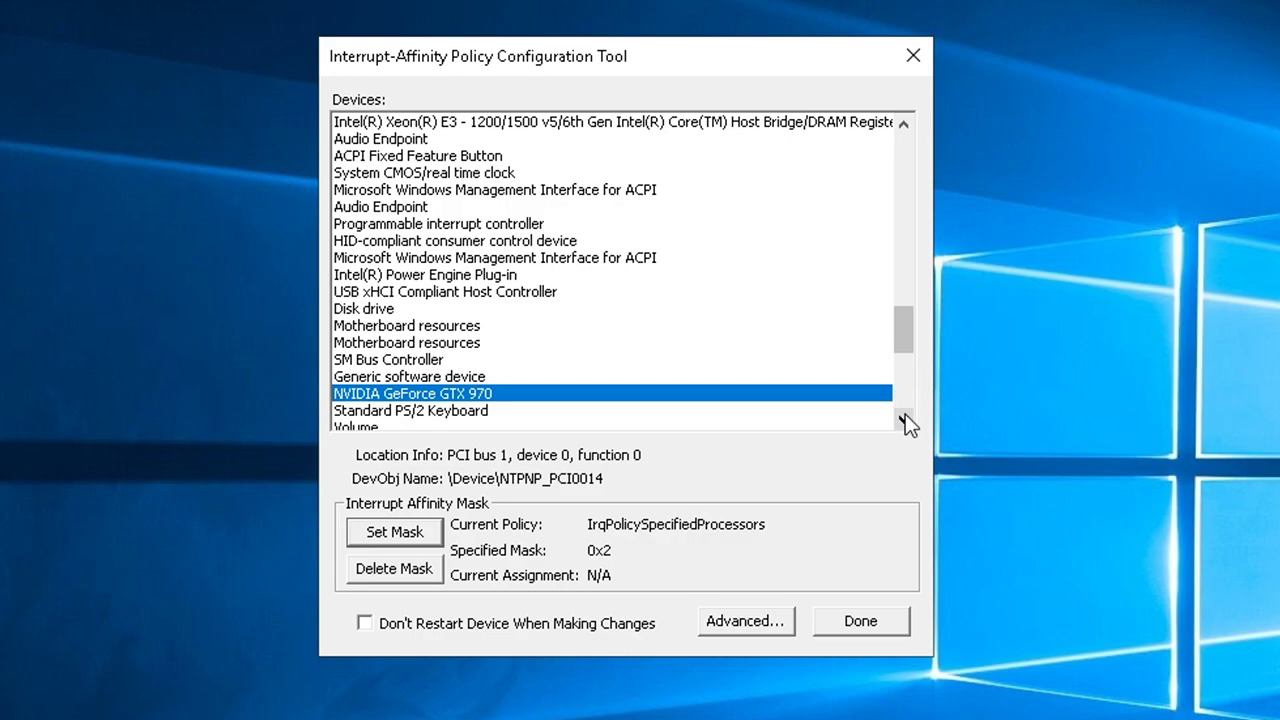
left_click(405, 393)
left_click(748, 520)
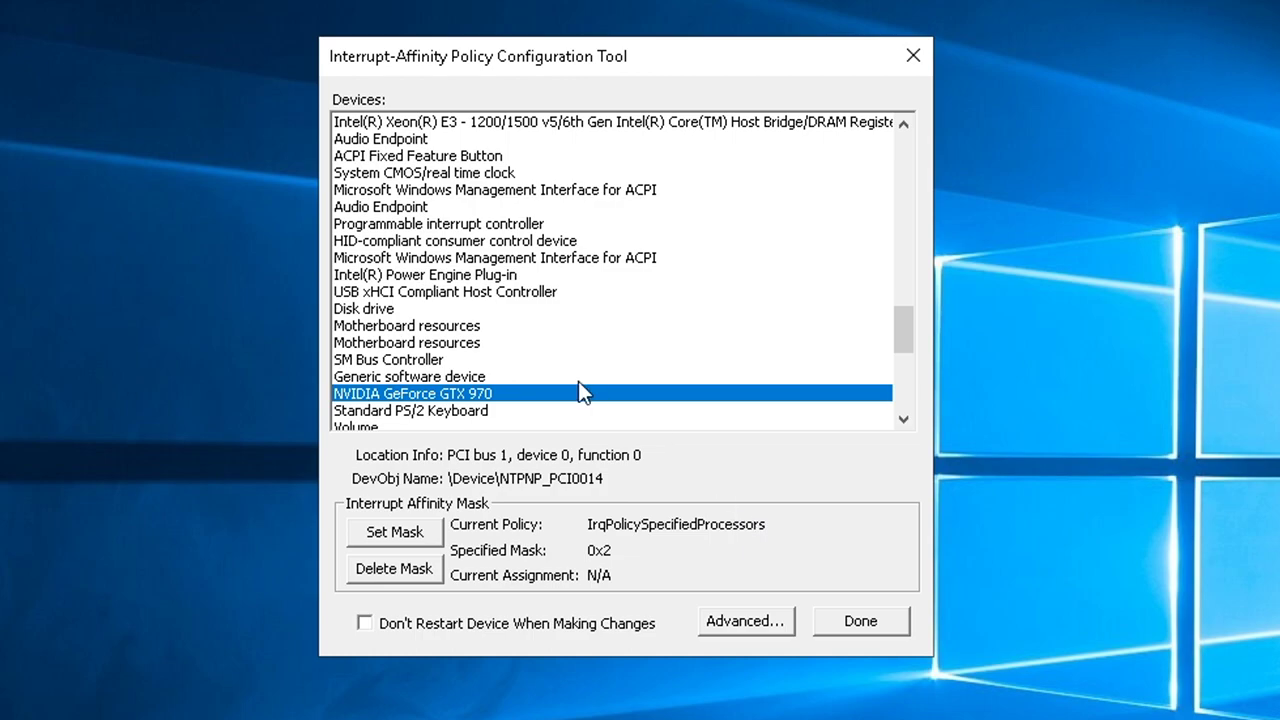
key("Page_Down")
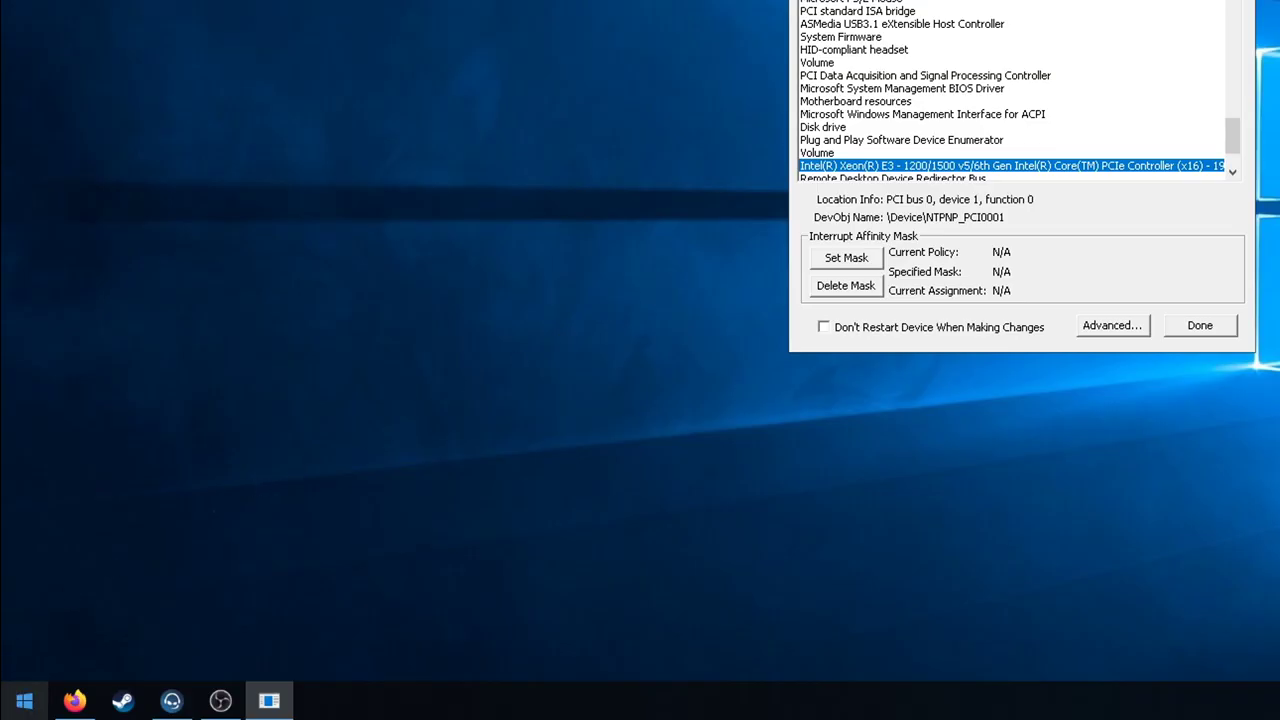
- Open Device Manager and list the devices by connection, down to the PCI Express Root Complex branch
left_click(24, 700)
type("device manag")
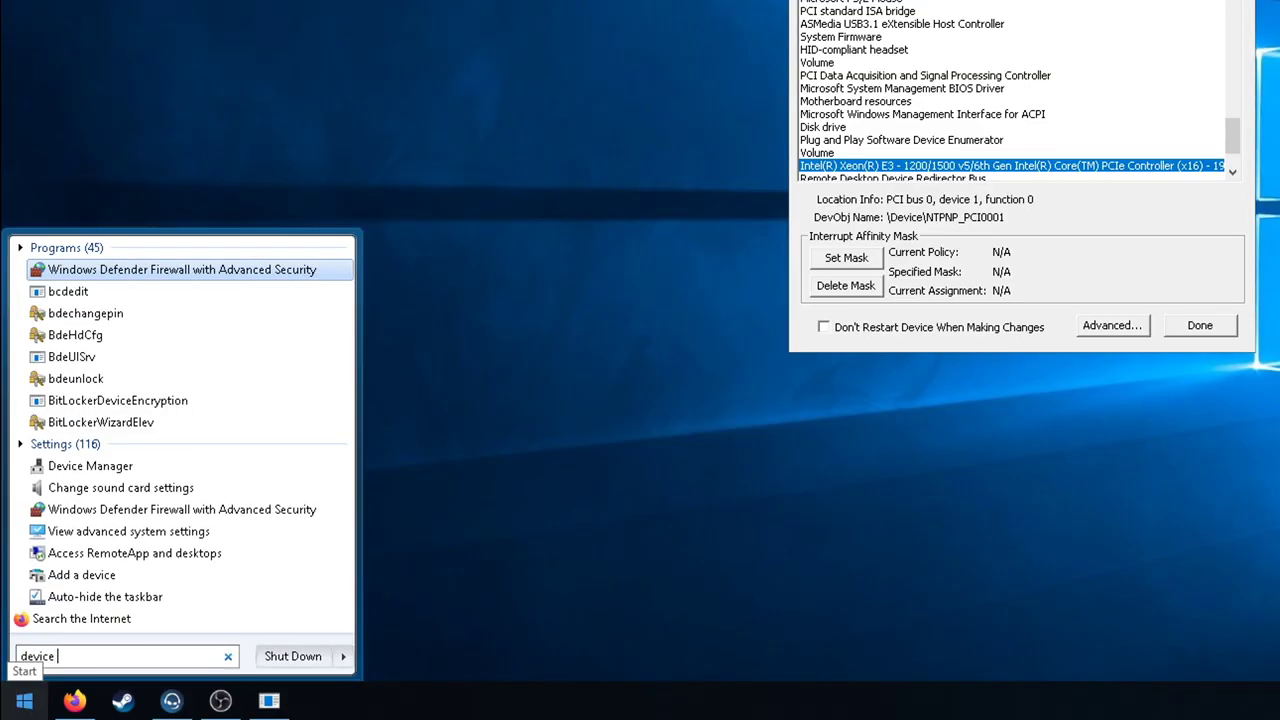
type("er")
key("Return")
left_click(124, 41)
left_click(160, 90)
scroll(185, 478, "down", 10)
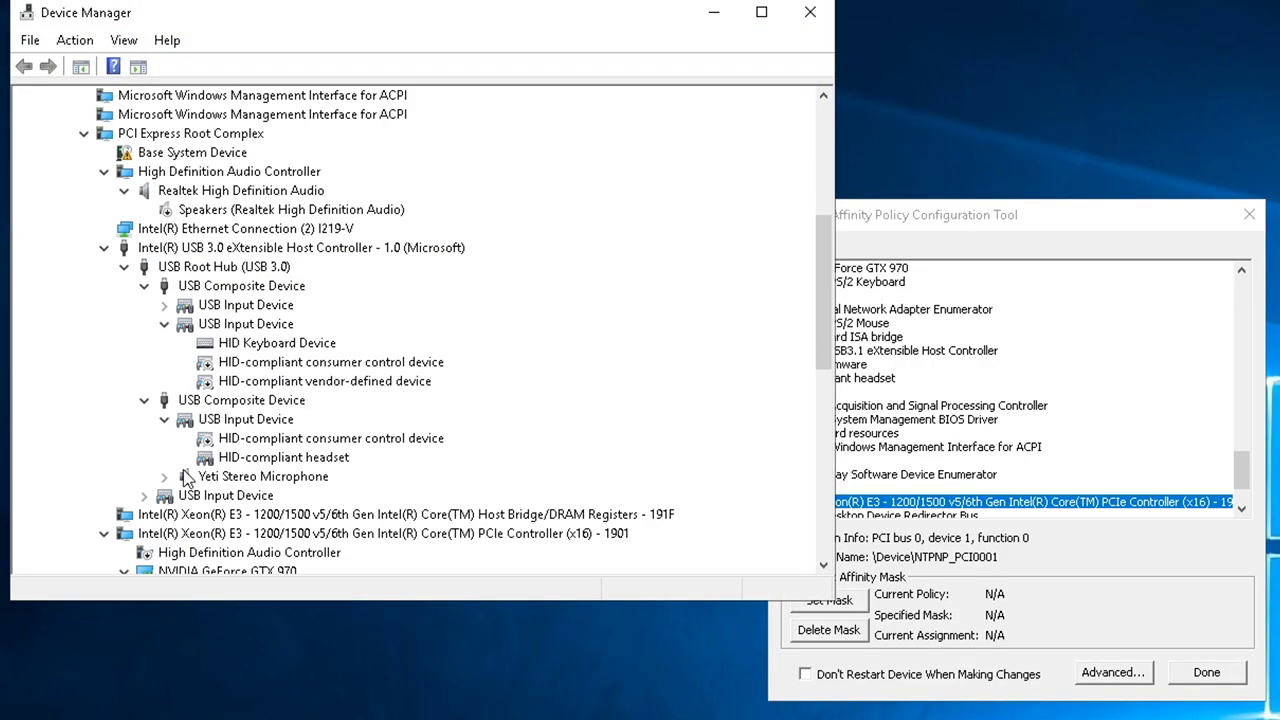
- Locate the PCIe Controller (x16) that hosts the graphics card and check its PCI location in its properties
left_click(240, 290)
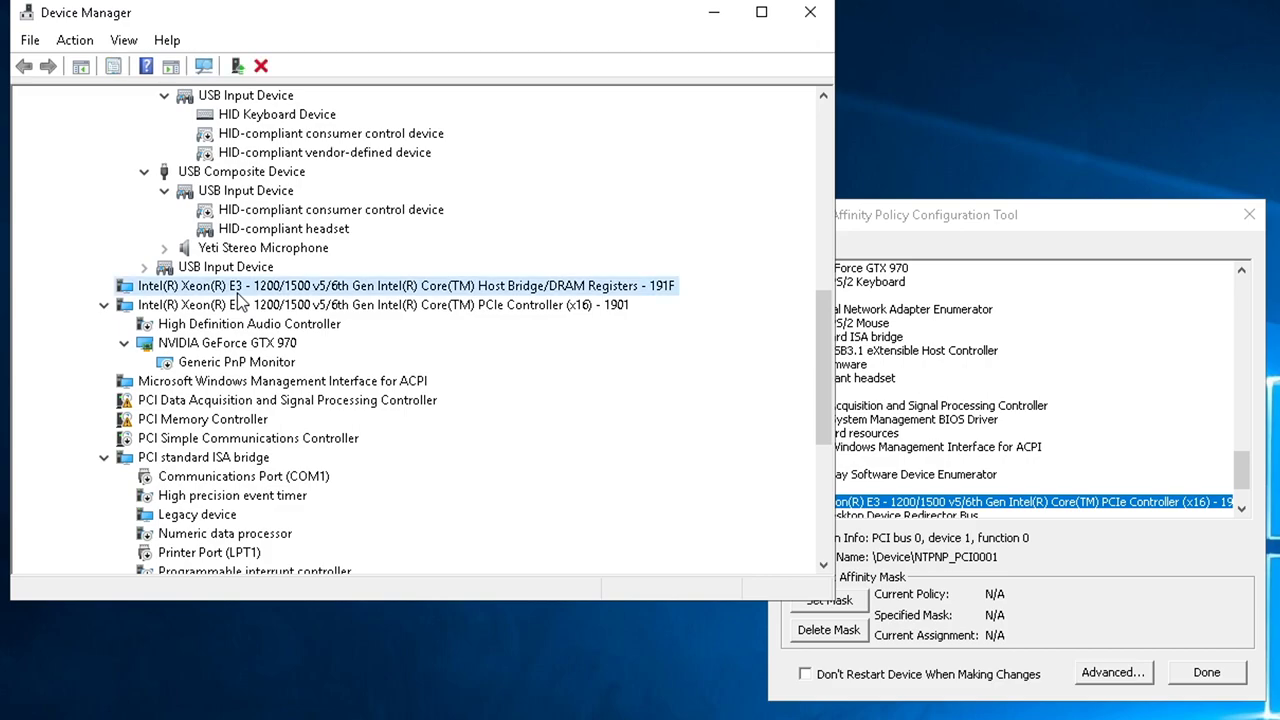
left_click(205, 308)
left_click(103, 305)
left_click(103, 305)
left_click(124, 343)
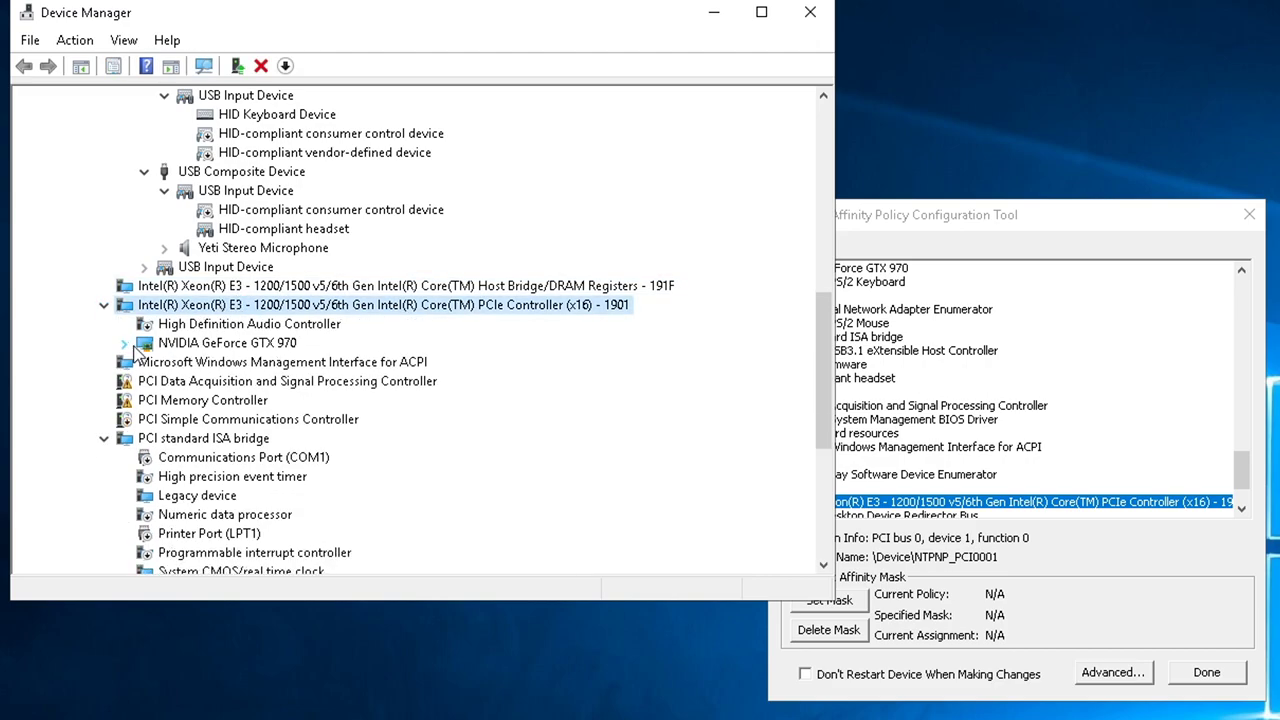
right_click(250, 305)
left_click(312, 424)
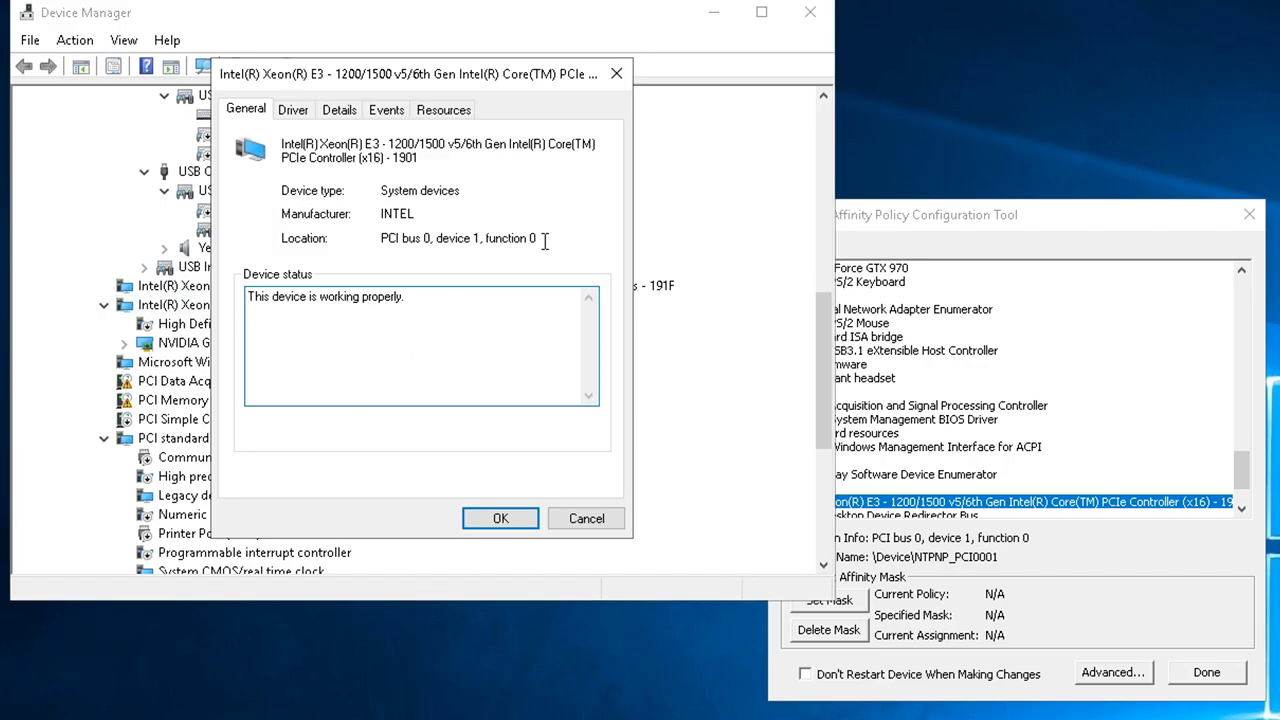
left_click_drag(545, 242, 345, 248)
- Set the PCIe Controller (x16)'s interrupt affinity mask to CPU 1 in the affinity tool and decline the device restart
left_click_drag(940, 215, 800, 78)
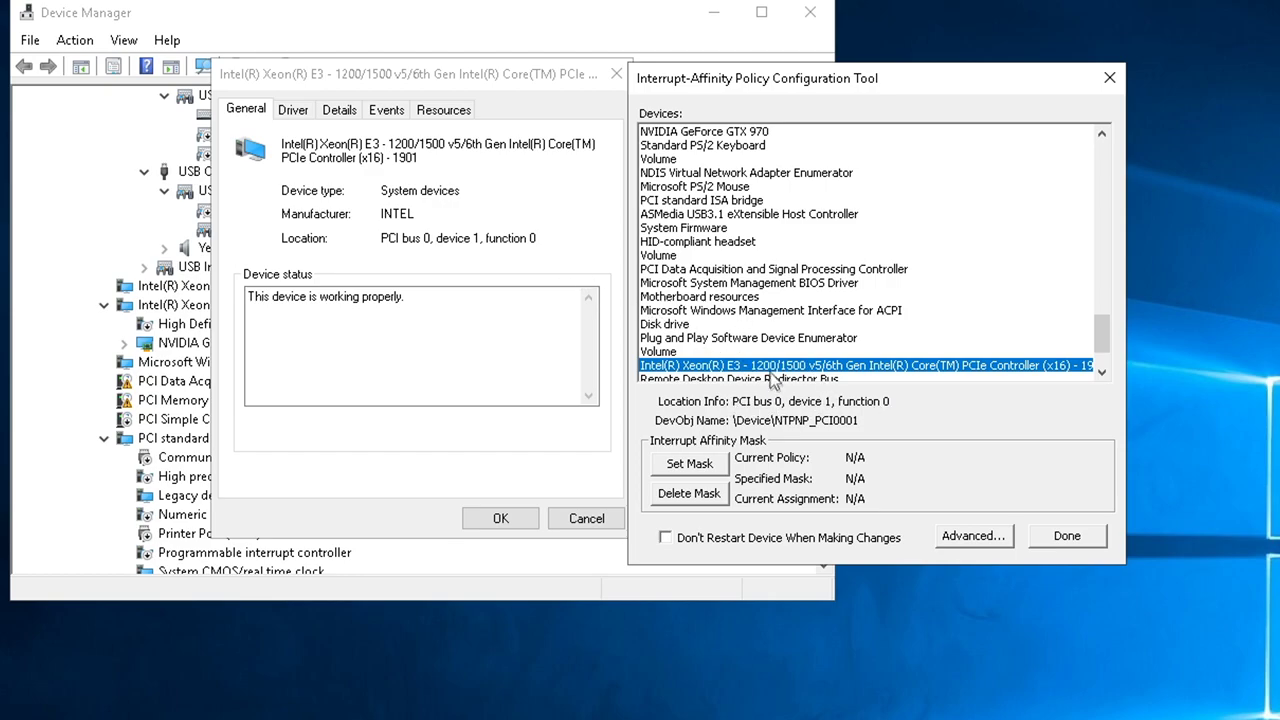
left_click(689, 464)
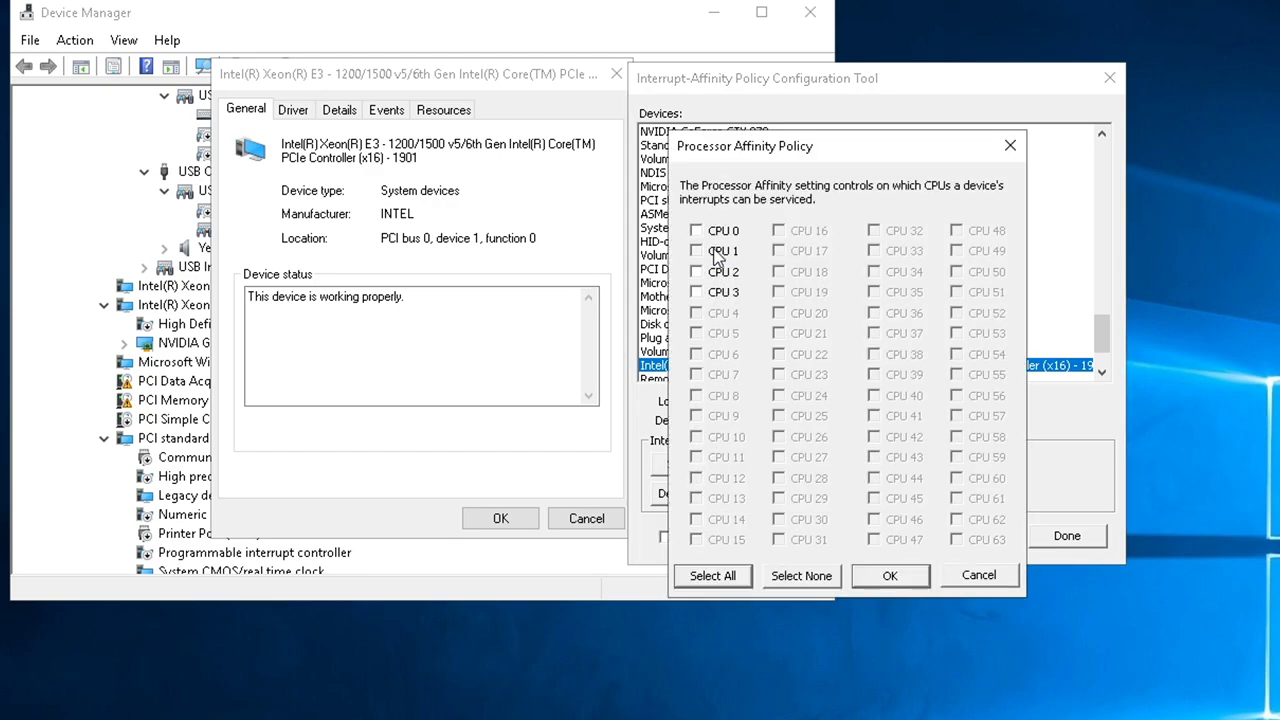
left_click(885, 580)
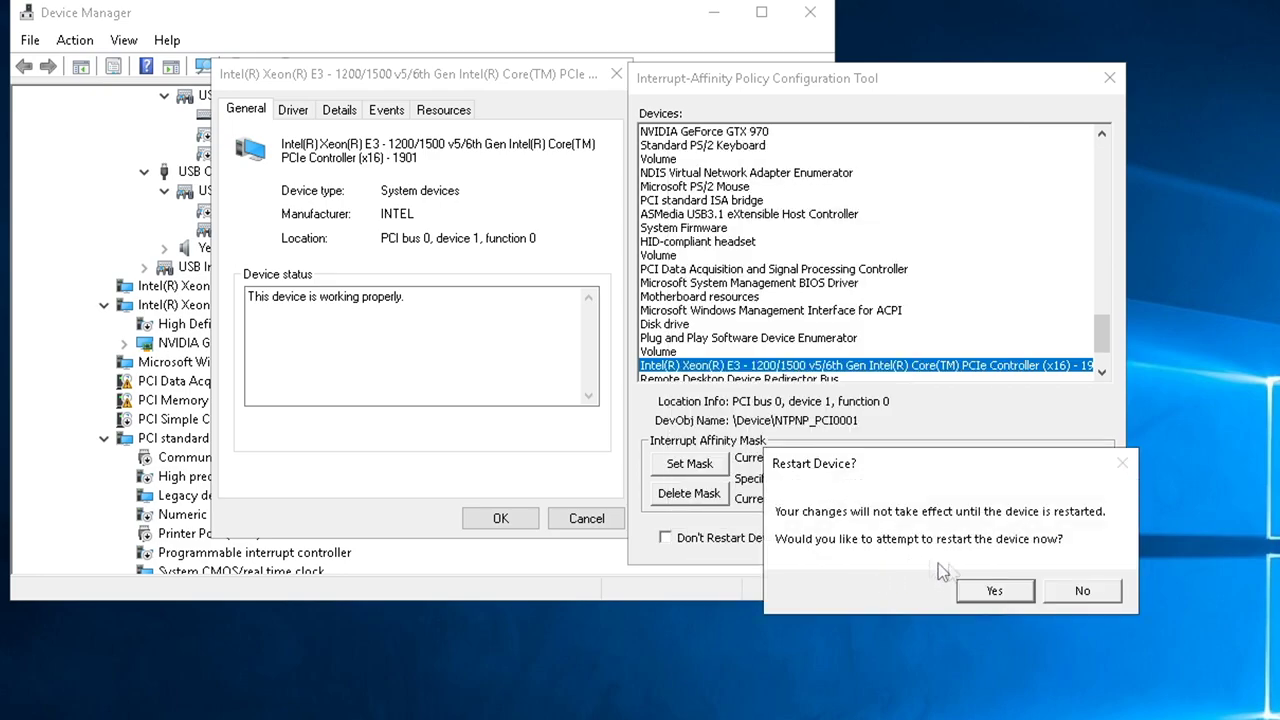
left_click(1082, 591)
left_click(1125, 574)
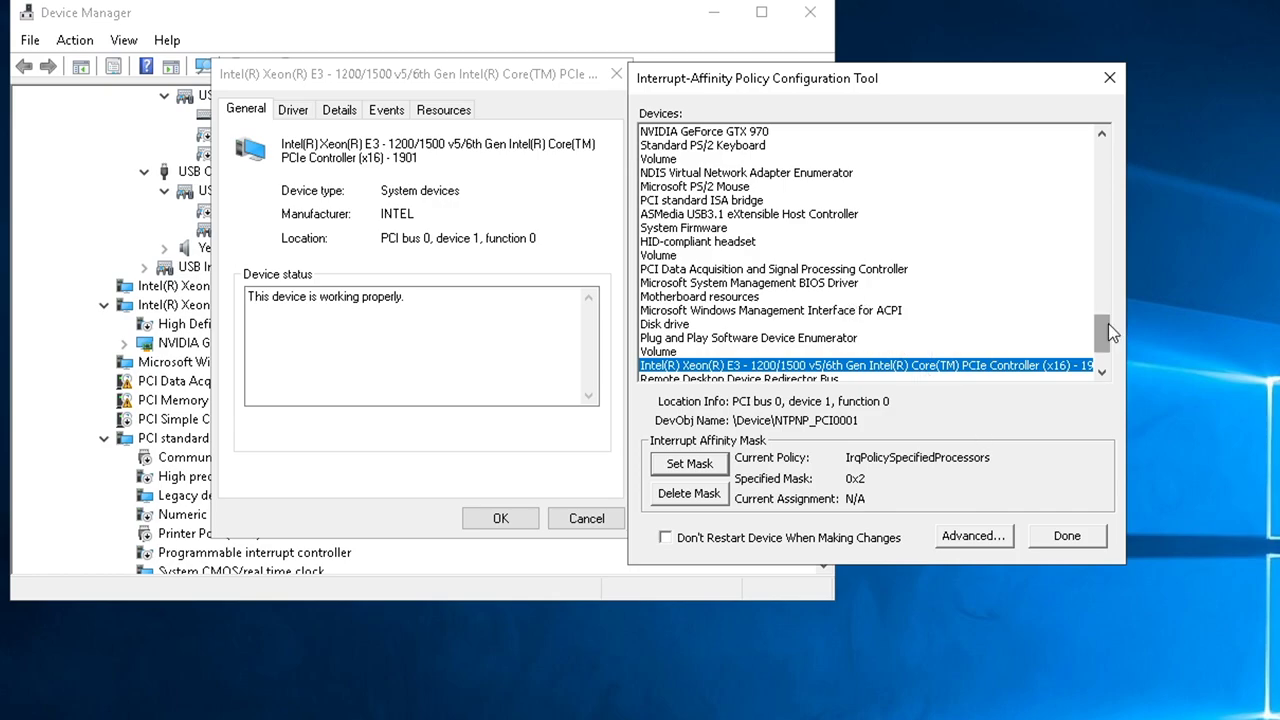
- Select the USB xHCI Compliant Host Controller in the affinity tool's device list
key("Down")
key("Down")
key("Down")
key("Down")
key("Down")
key("Down")
key("Down")
key("Down")
key("Down")
key("Down")
key("Down")
key("Down")
left_click(1097, 589)
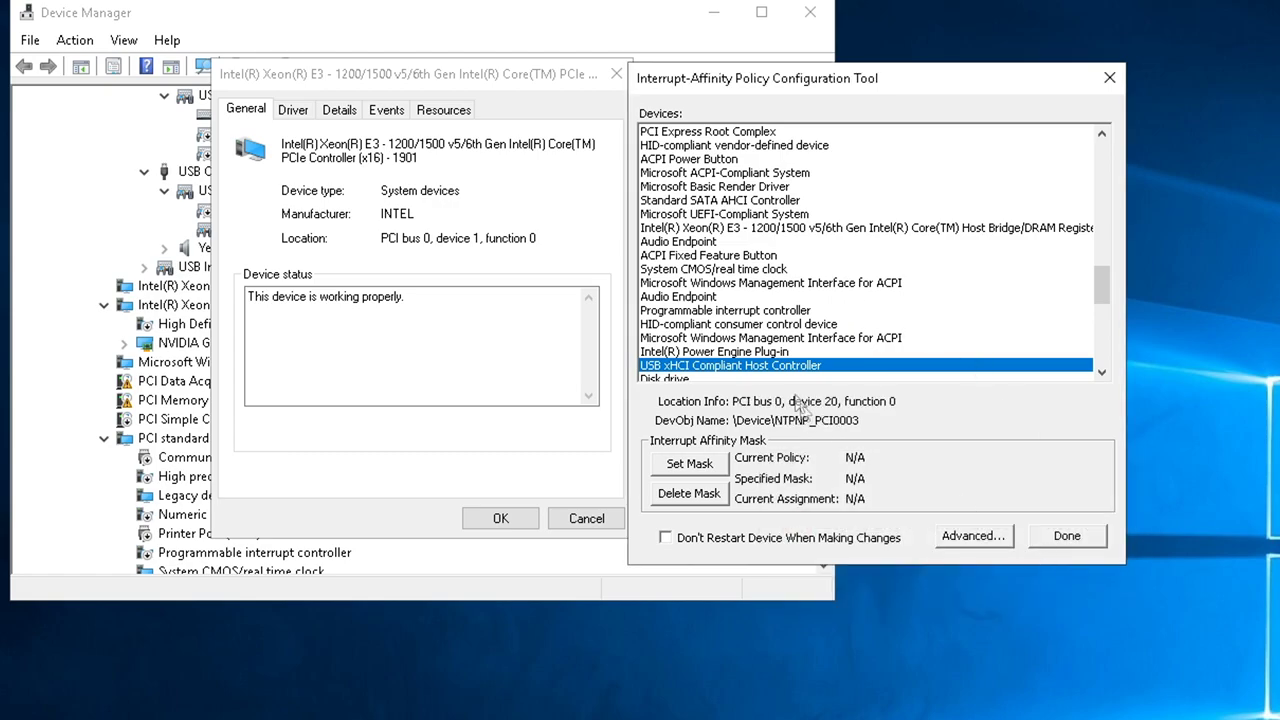
- Close the PCIe controller's properties, list the devices by type in Device Manager and expand Universal Serial Bus controllers
left_click(586, 518)
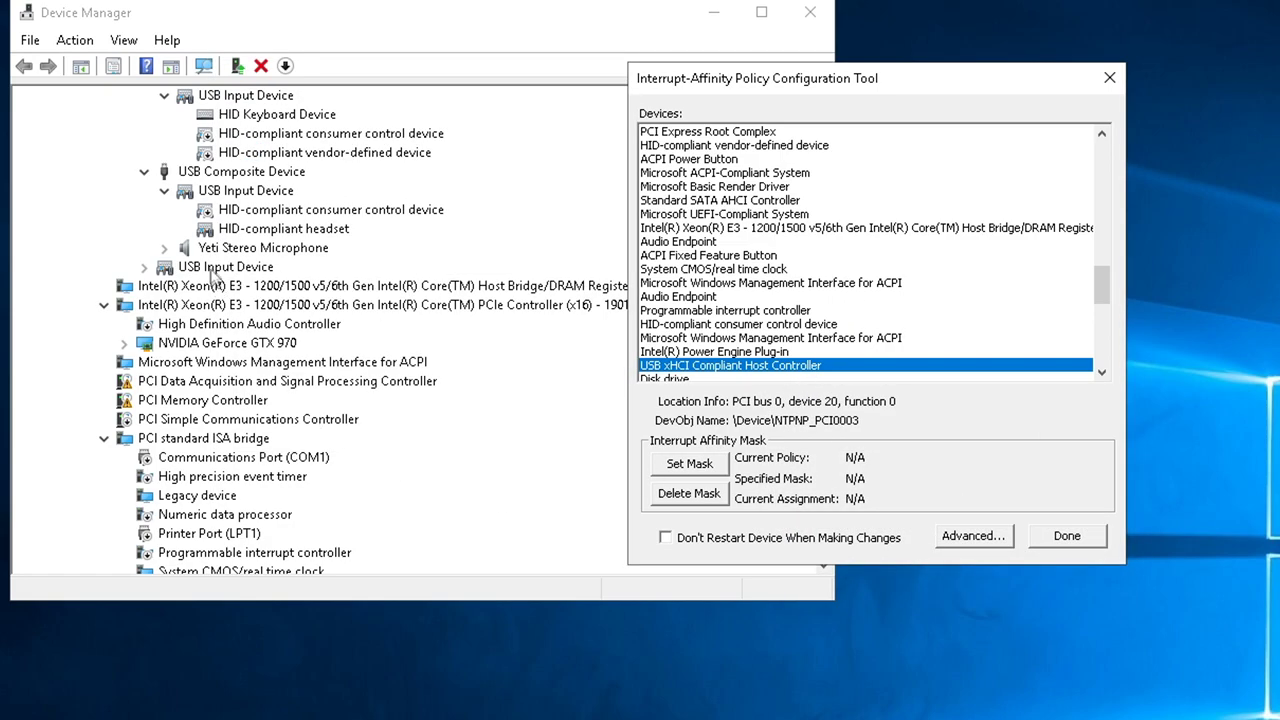
left_click(246, 333)
scroll(215, 452, "down", 5)
scroll(215, 452, "down", 1)
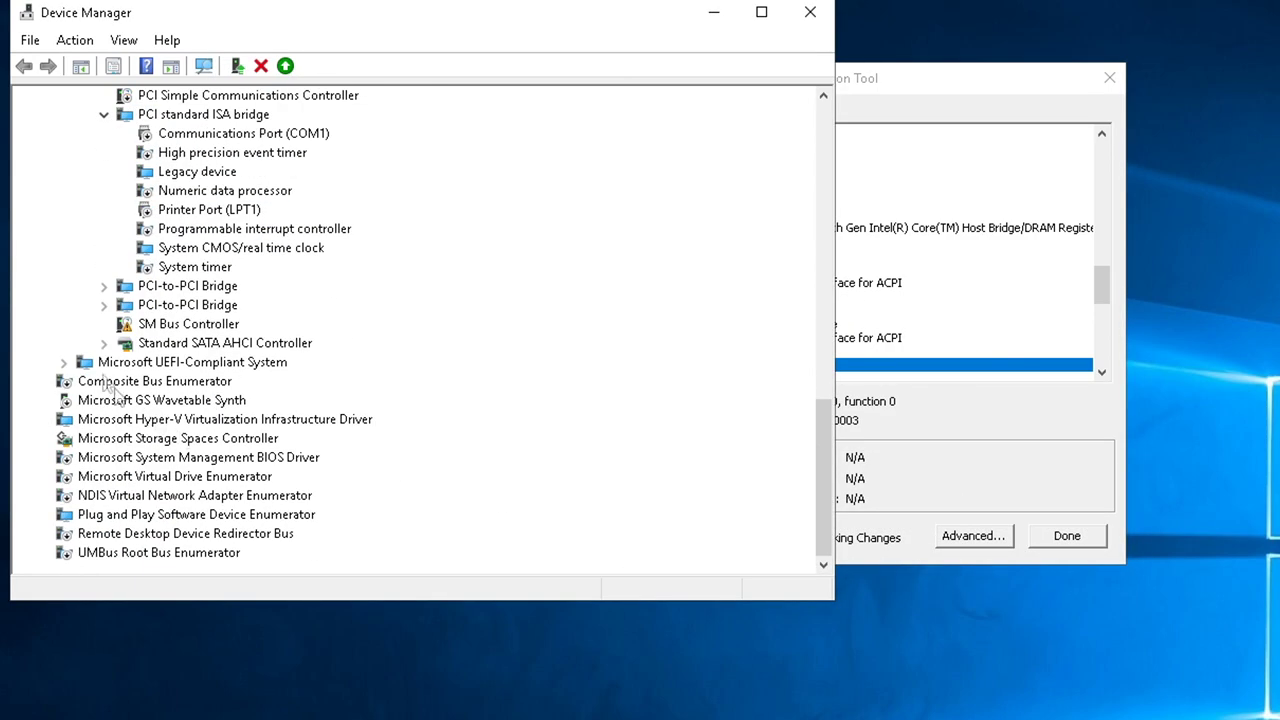
left_click(124, 40)
left_click(150, 111)
scroll(150, 508, "down", 3)
double_click(57, 553)
- Check the PCI locations of the ASMedia USB3.1 and Intel USB 3.0 eXtensible Host Controllers in their properties
right_click(272, 476)
left_click(337, 594)
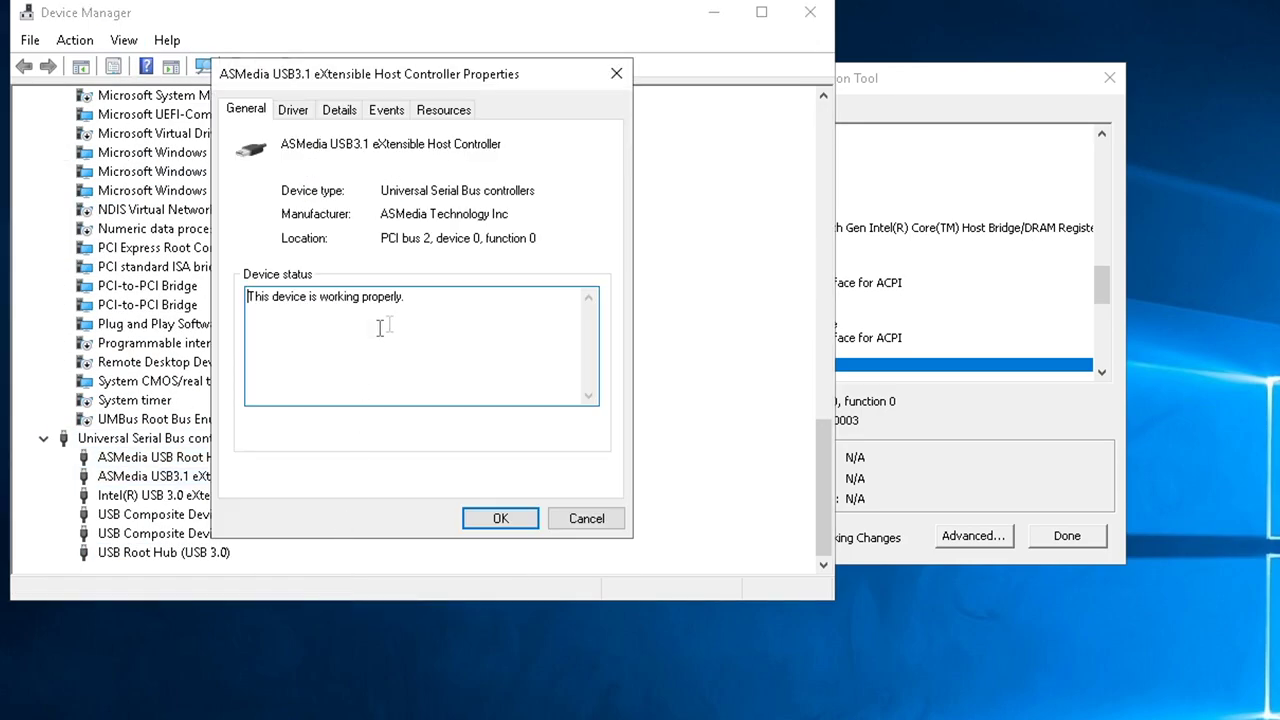
left_click_drag(534, 238, 323, 232)
left_click(600, 516)
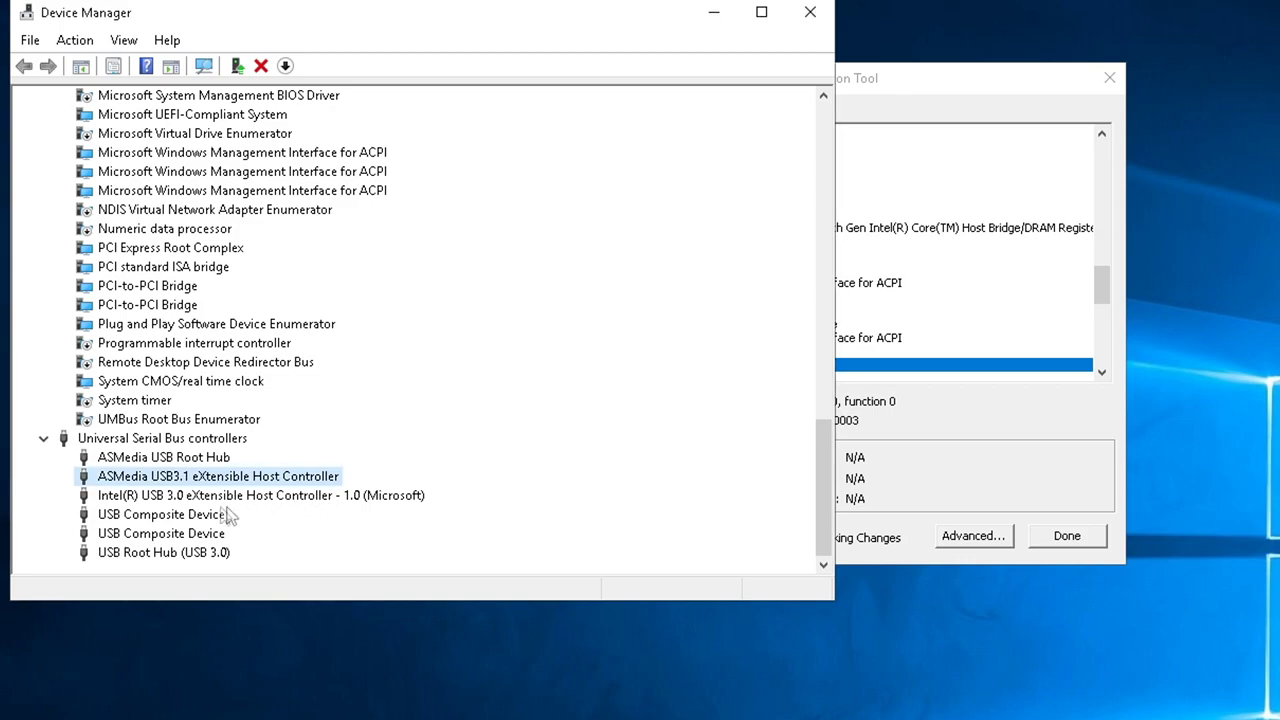
right_click(192, 498)
left_click(250, 594)
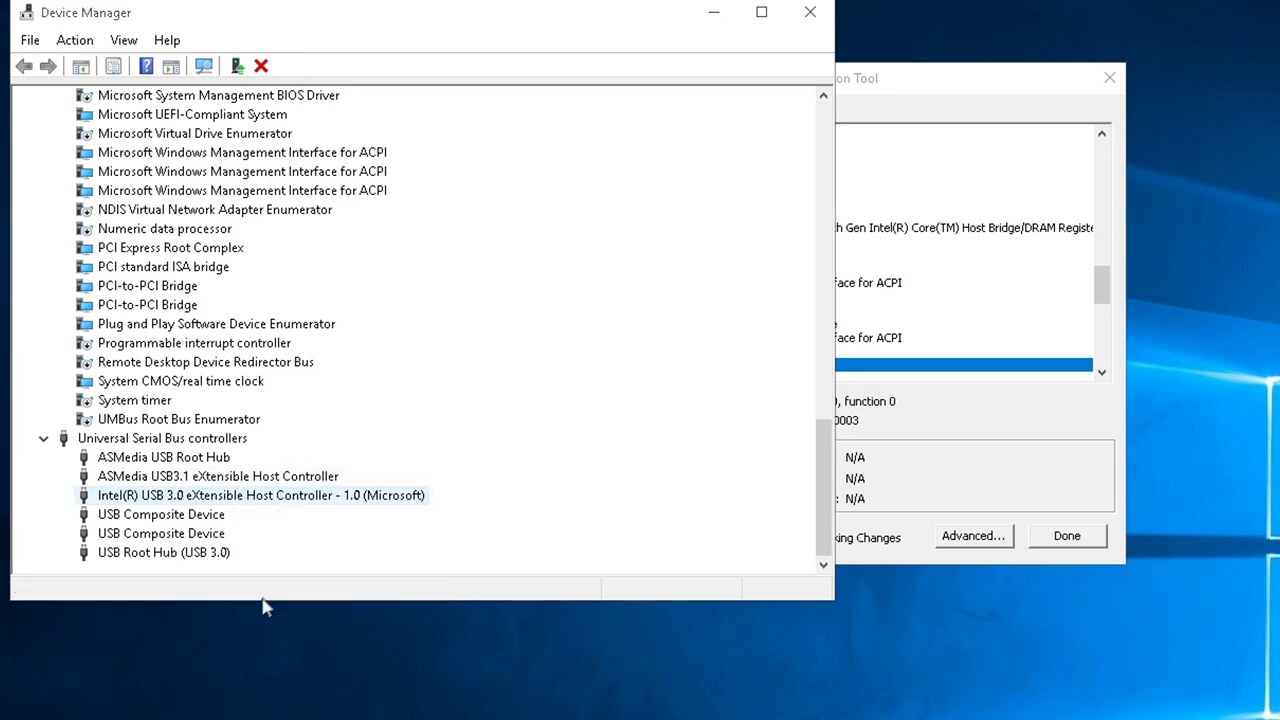
left_click_drag(555, 238, 288, 228)
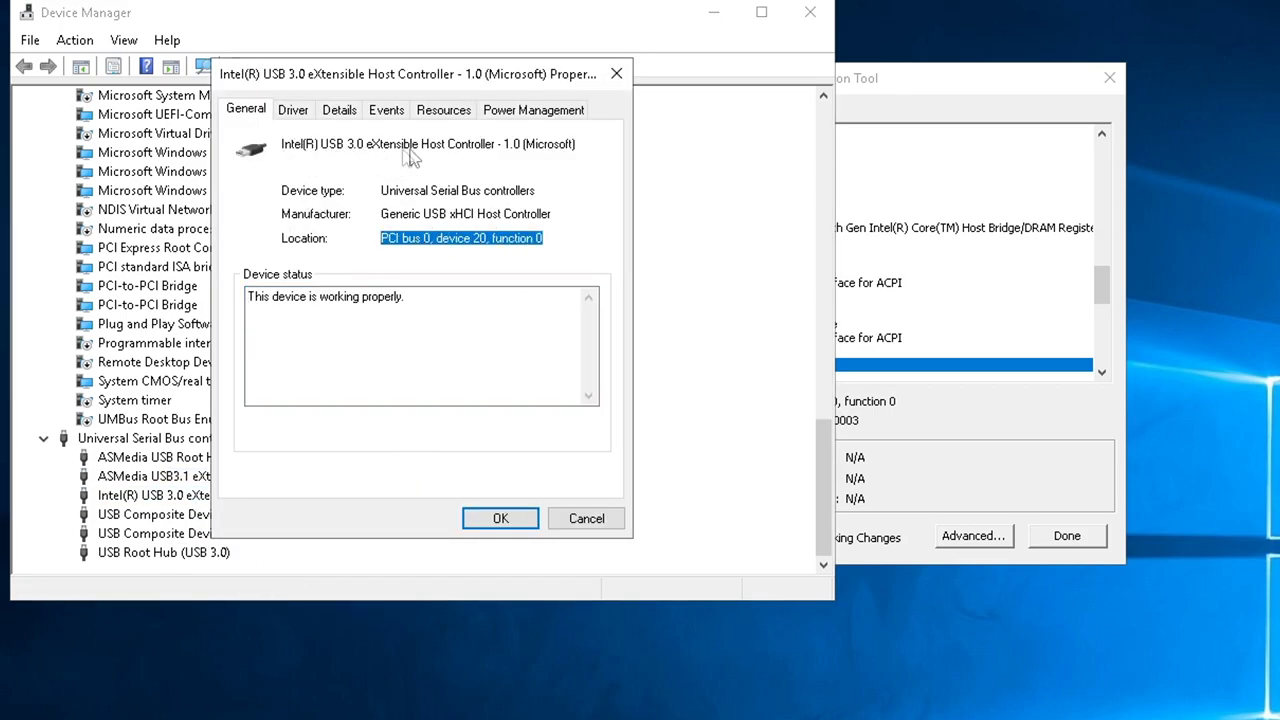
- Set an interrupt affinity mask for the USB xHCI Compliant Host Controller and decline the device restart
left_click(735, 368)
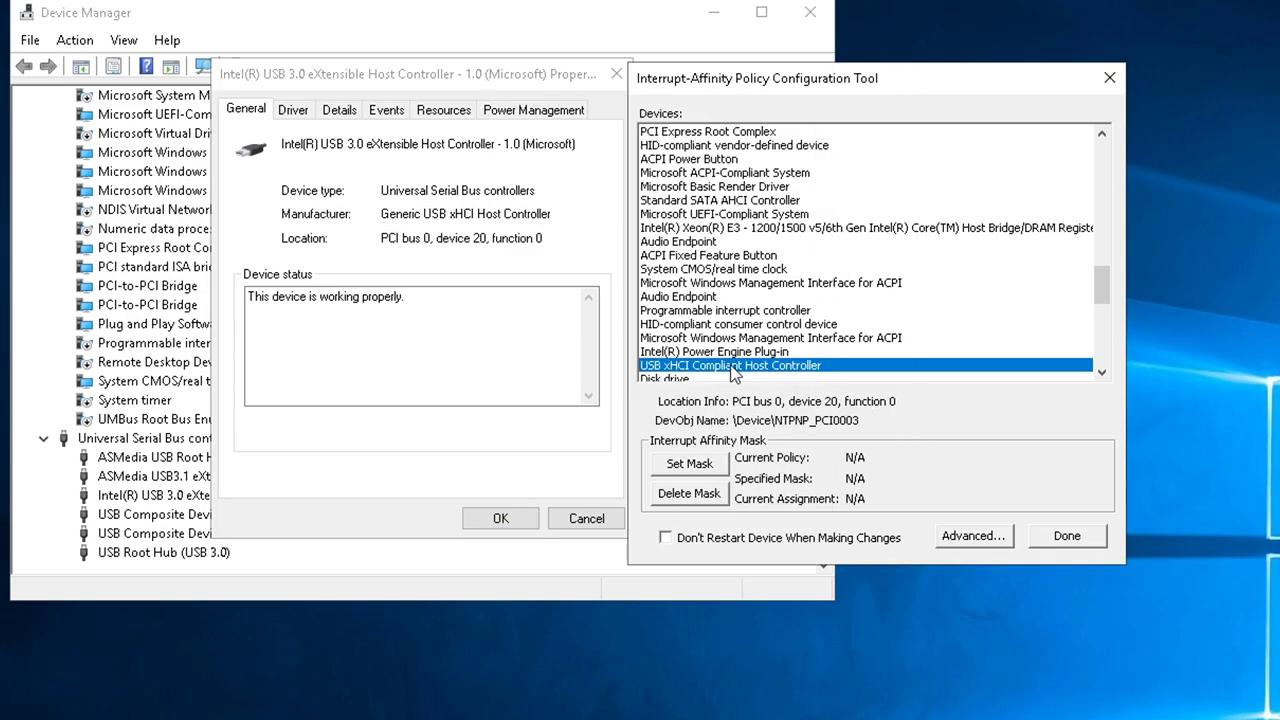
left_click(702, 463)
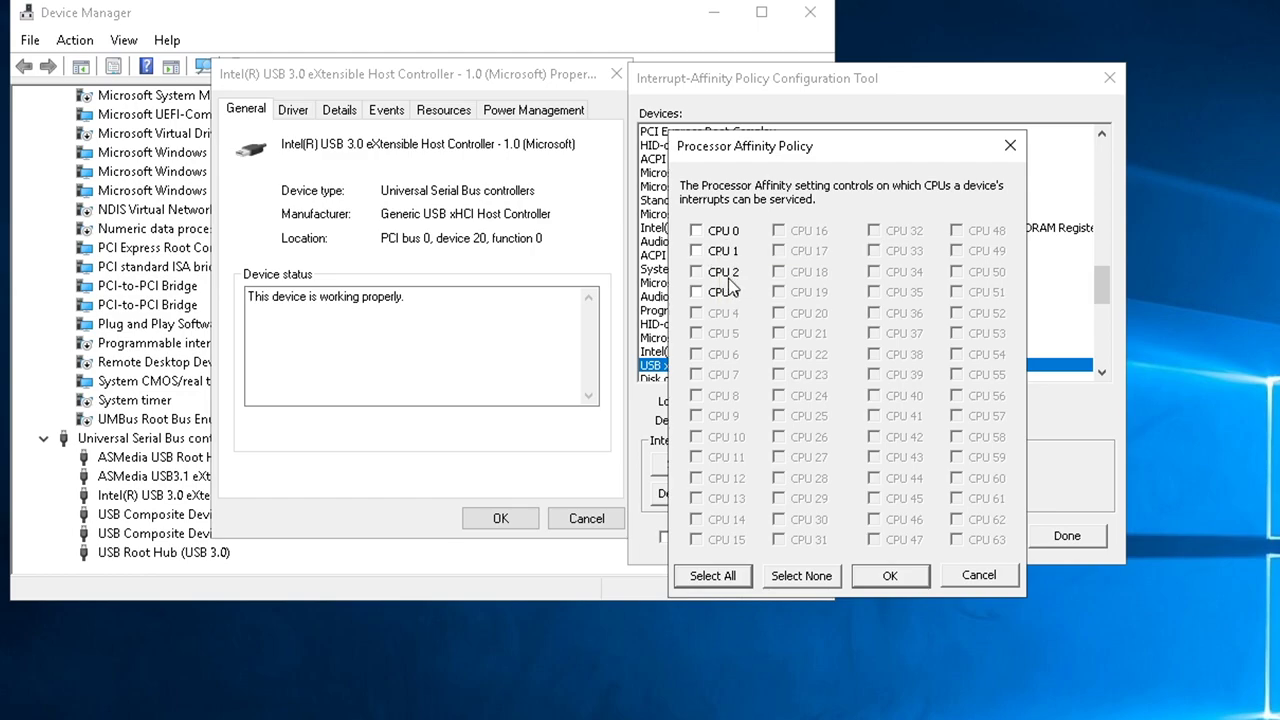
left_click(889, 577)
left_click(1088, 588)
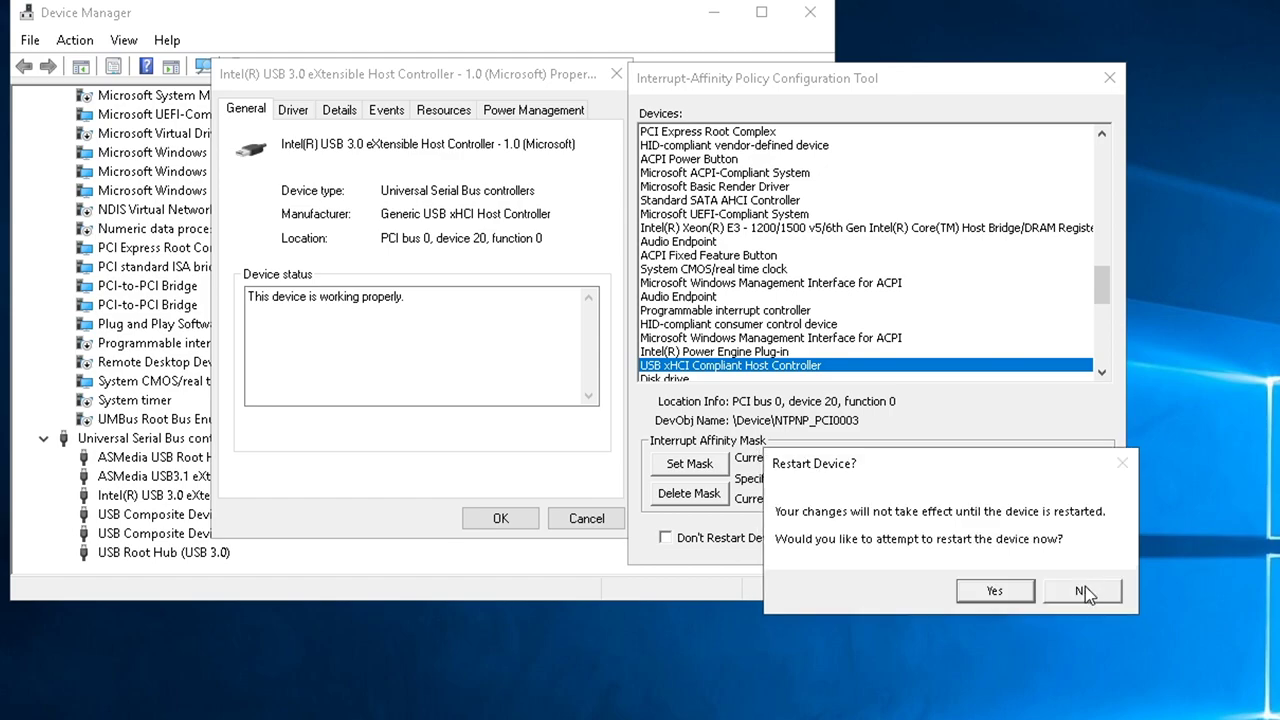
- Decline restarting the USB xHCI controller, dismiss the error dialog and close the Intel USB 3.0 controller's properties
left_click(1085, 591)
left_click(1060, 579)
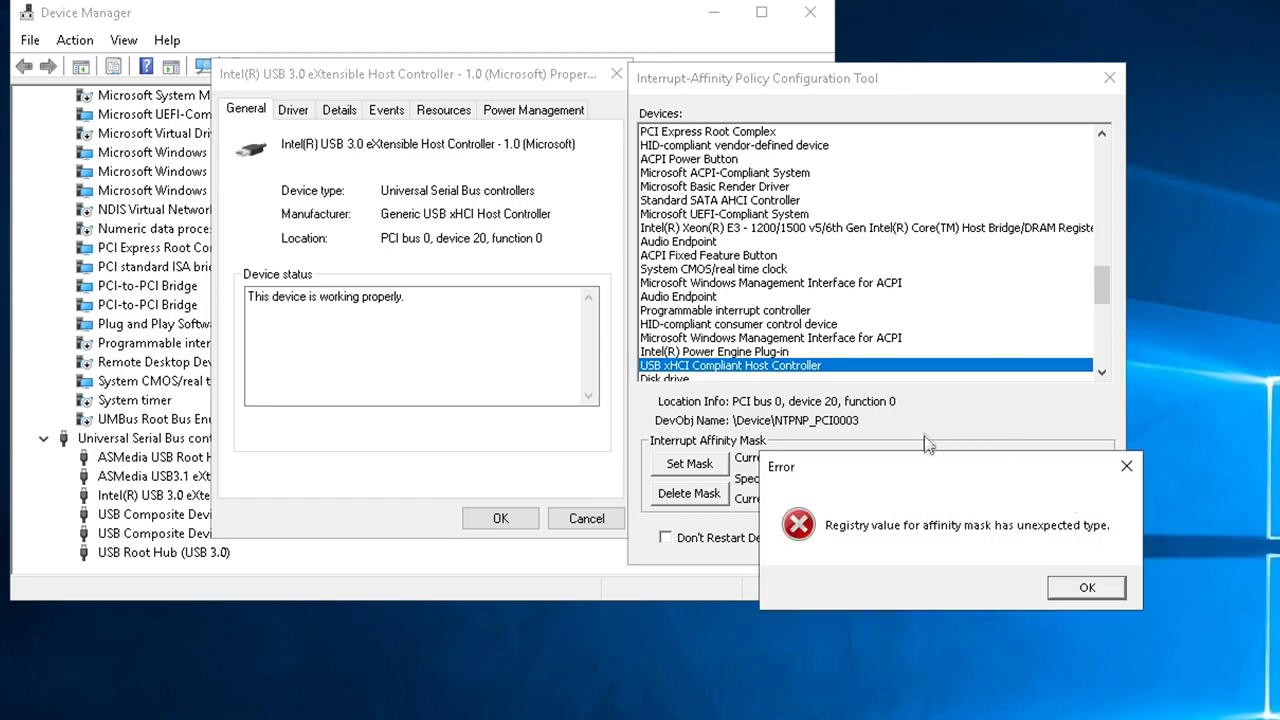
left_click(1087, 587)
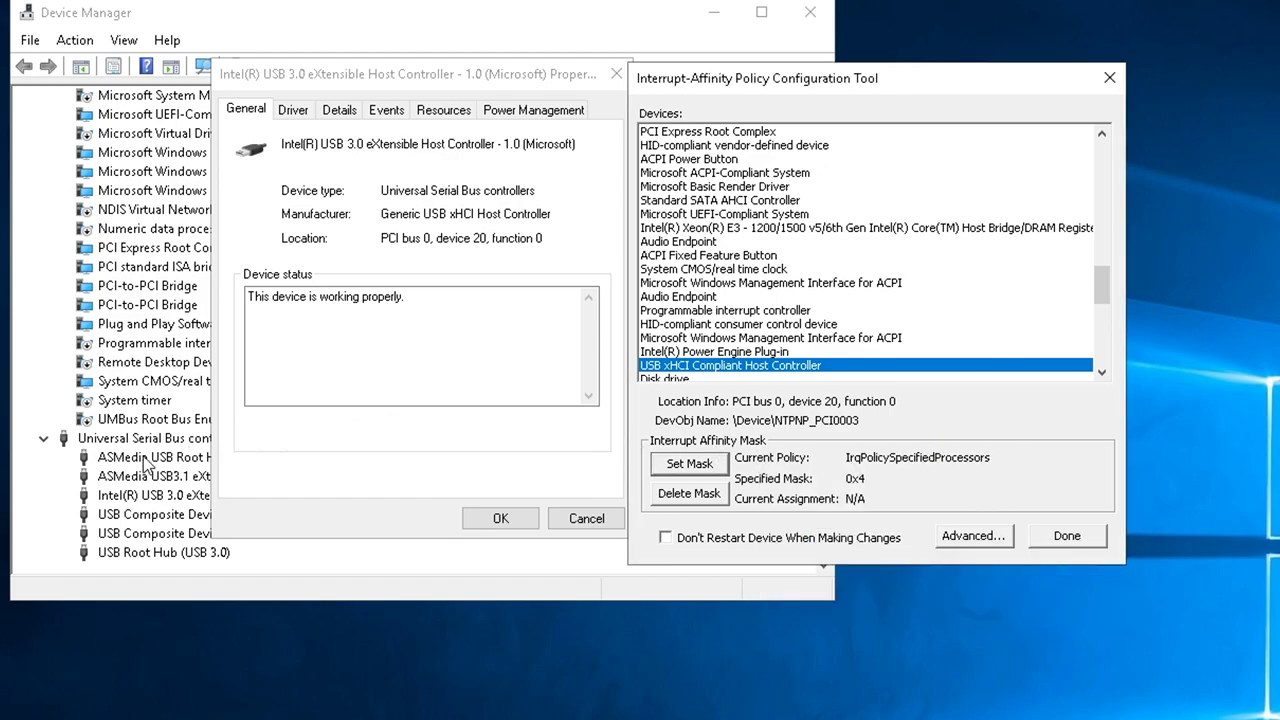
left_click(124, 40)
left_click(165, 66)
- Set the interrupt affinity mask of the ASMedia USB3.1 eXtensible Host Controller to CPU 2 and decline the device restart
left_click(1101, 290)
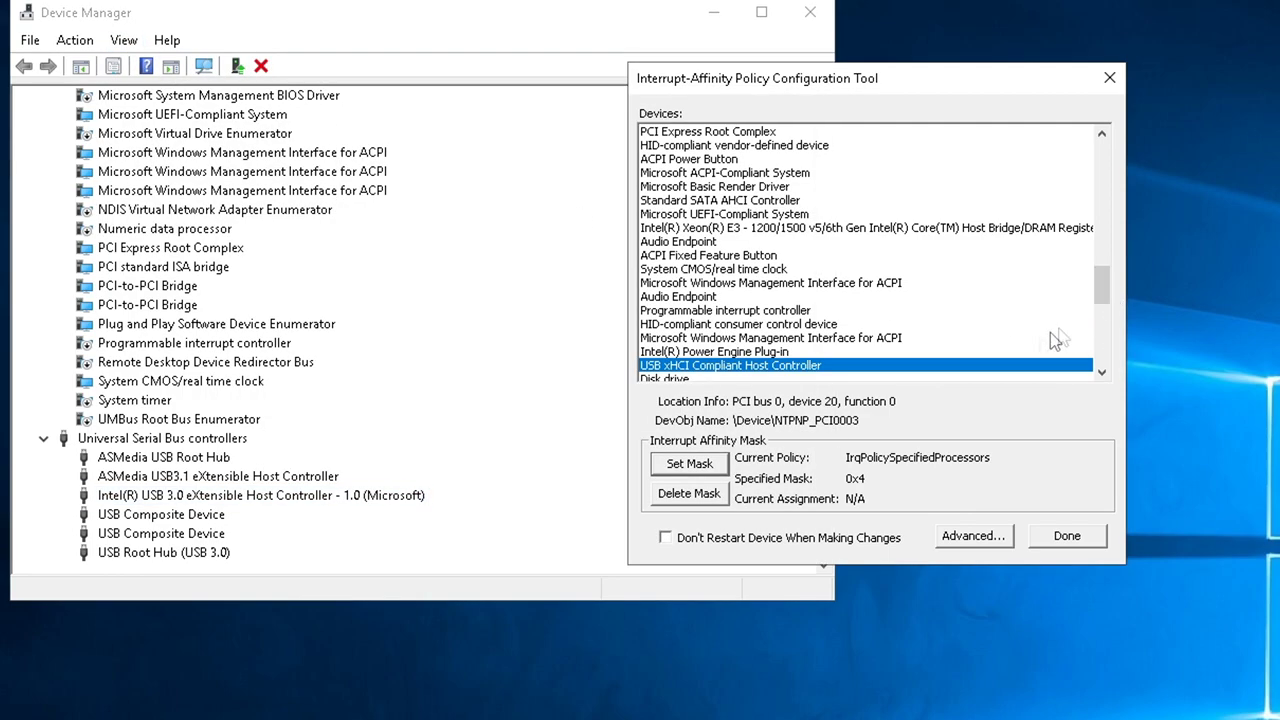
left_click(823, 371)
left_click(1077, 587)
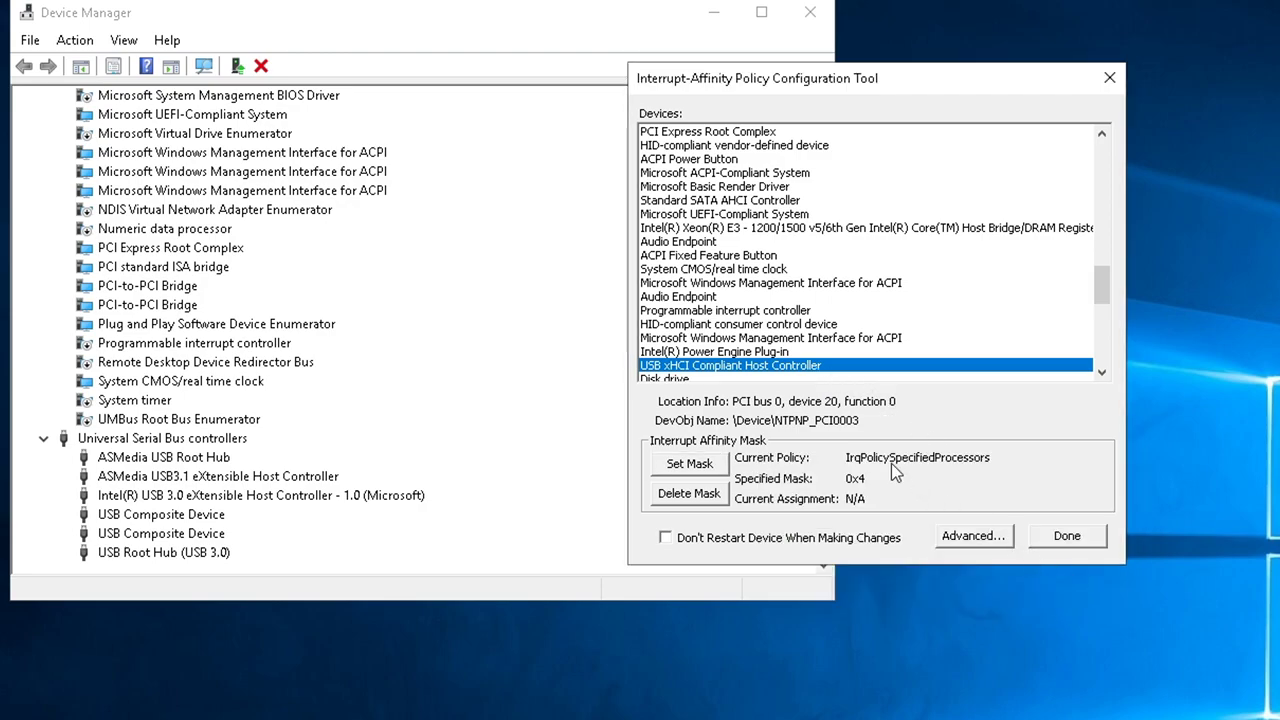
key("a")
key("Return")
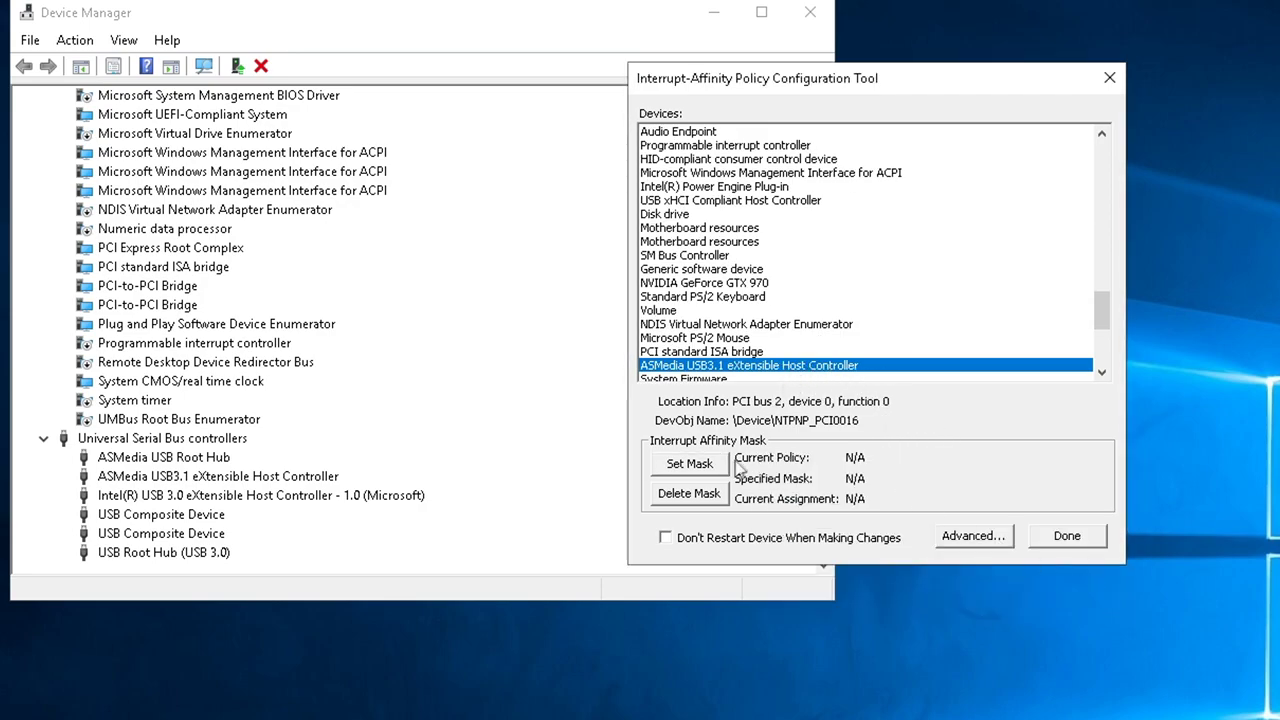
left_click(703, 460)
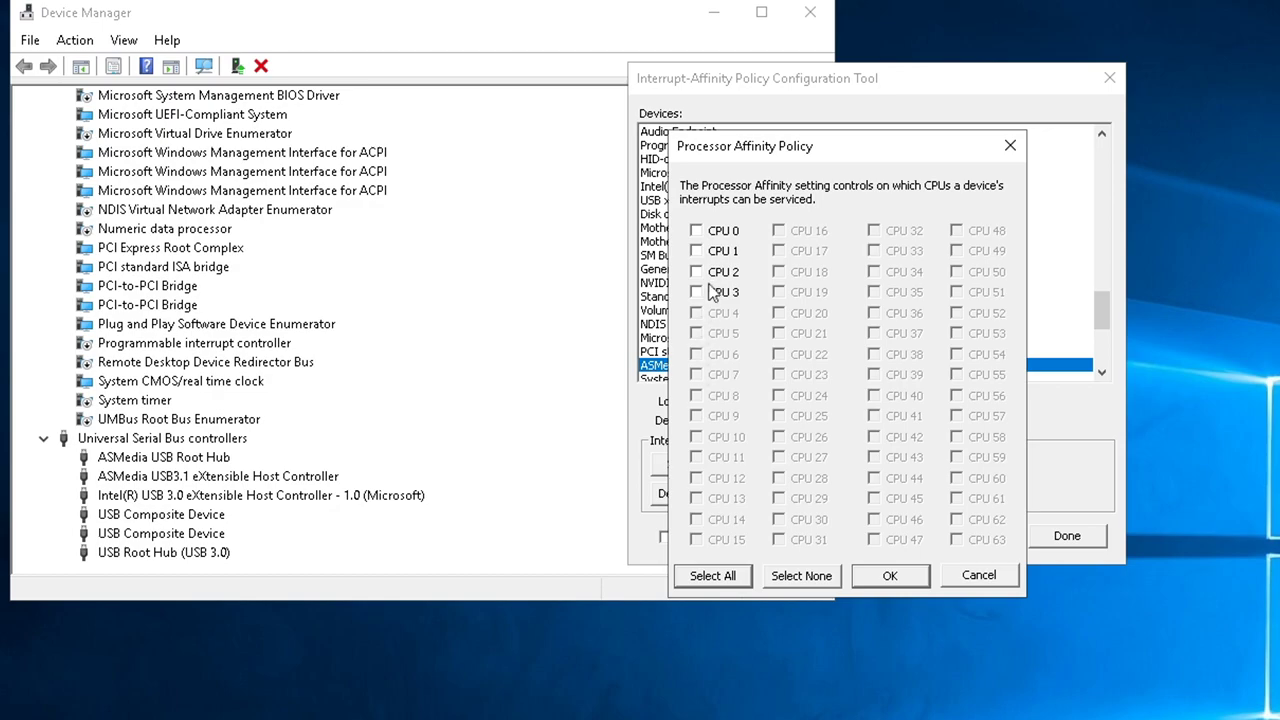
left_click(918, 577)
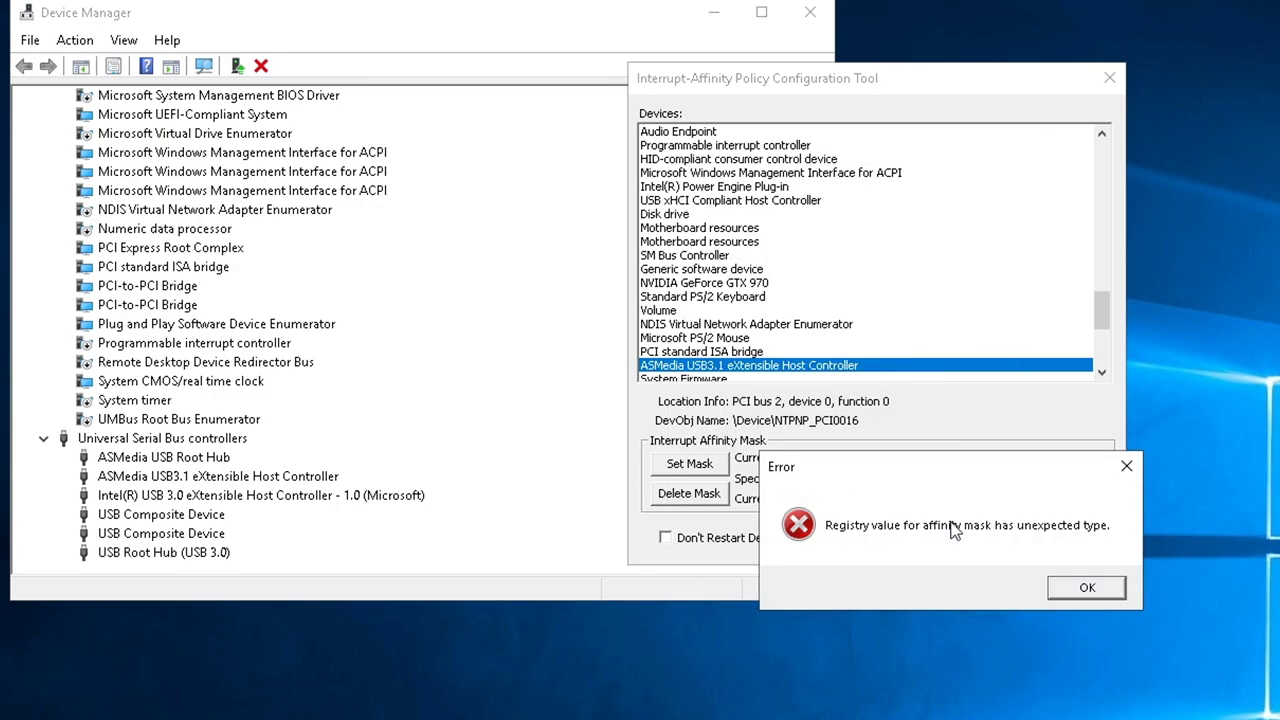
left_click(1086, 589)
left_click(1090, 593)
left_click(1062, 580)
left_click(1088, 591)
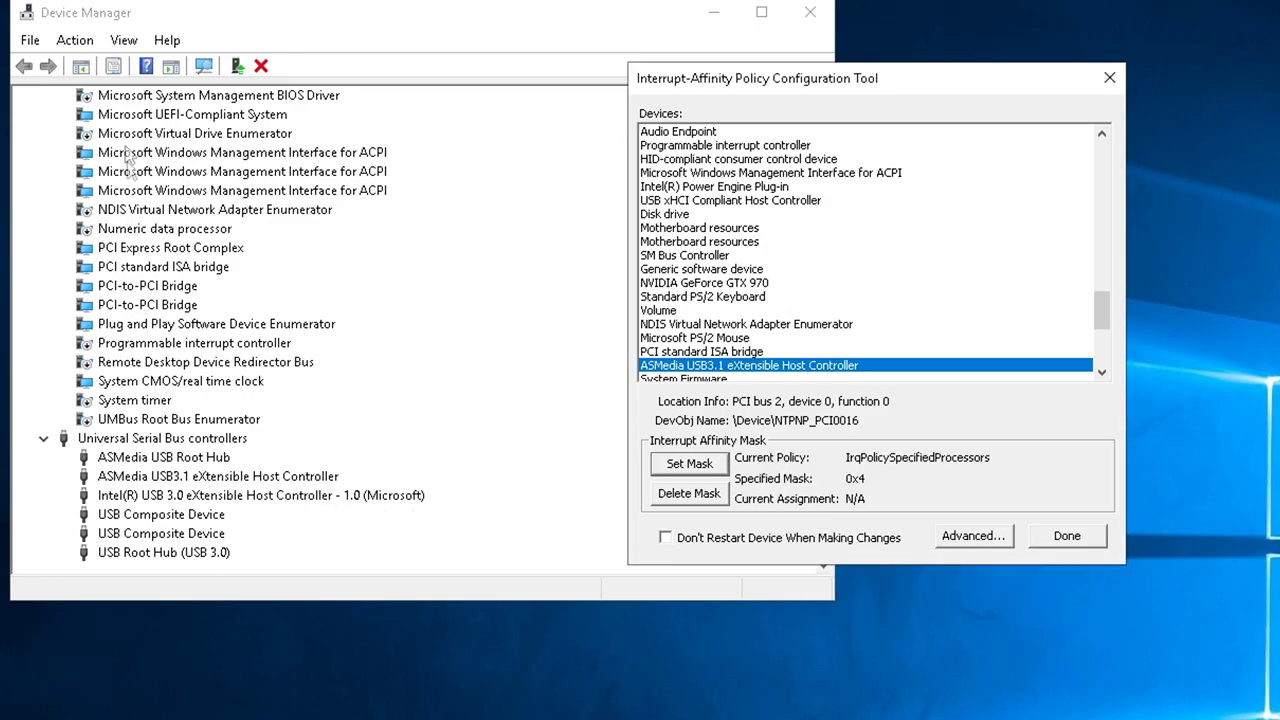
- List the devices by connection in Device Manager and expand the PCI-to-PCI Bridge that holds the ASMedia USB3.1 controller
left_click(124, 40)
left_click(195, 88)
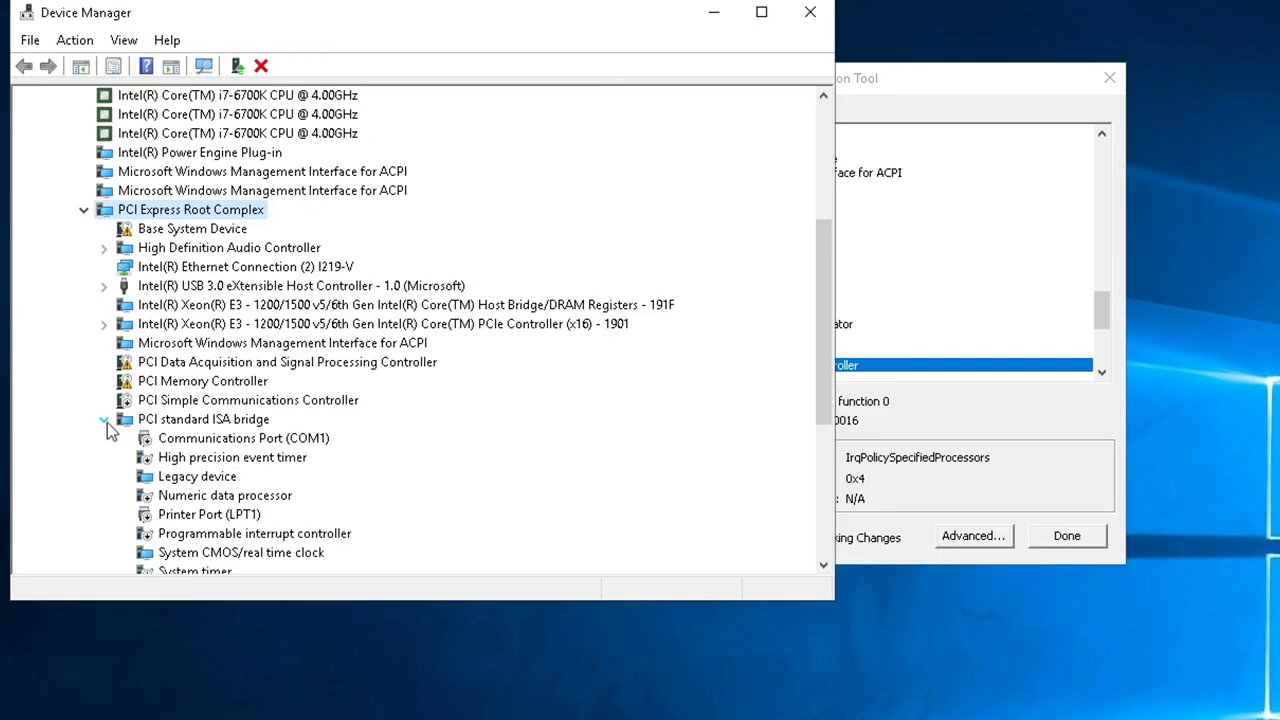
left_click(104, 419)
left_click(104, 438)
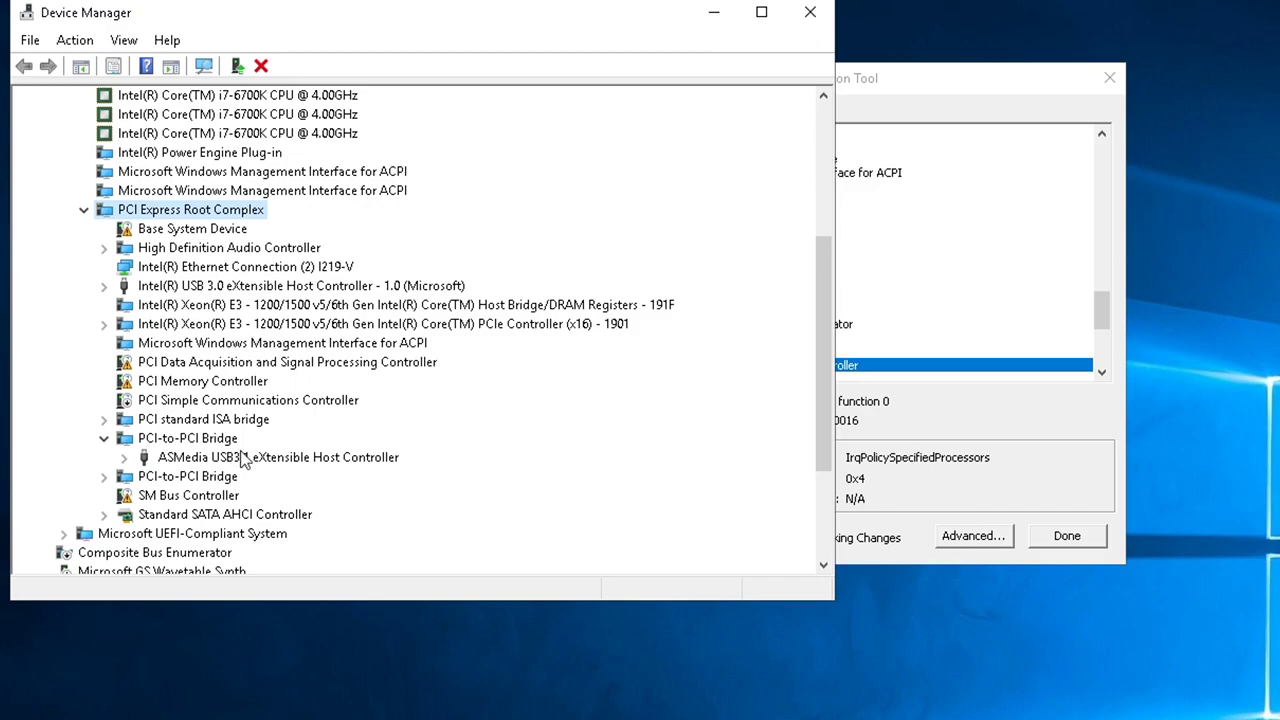
left_click(125, 458)
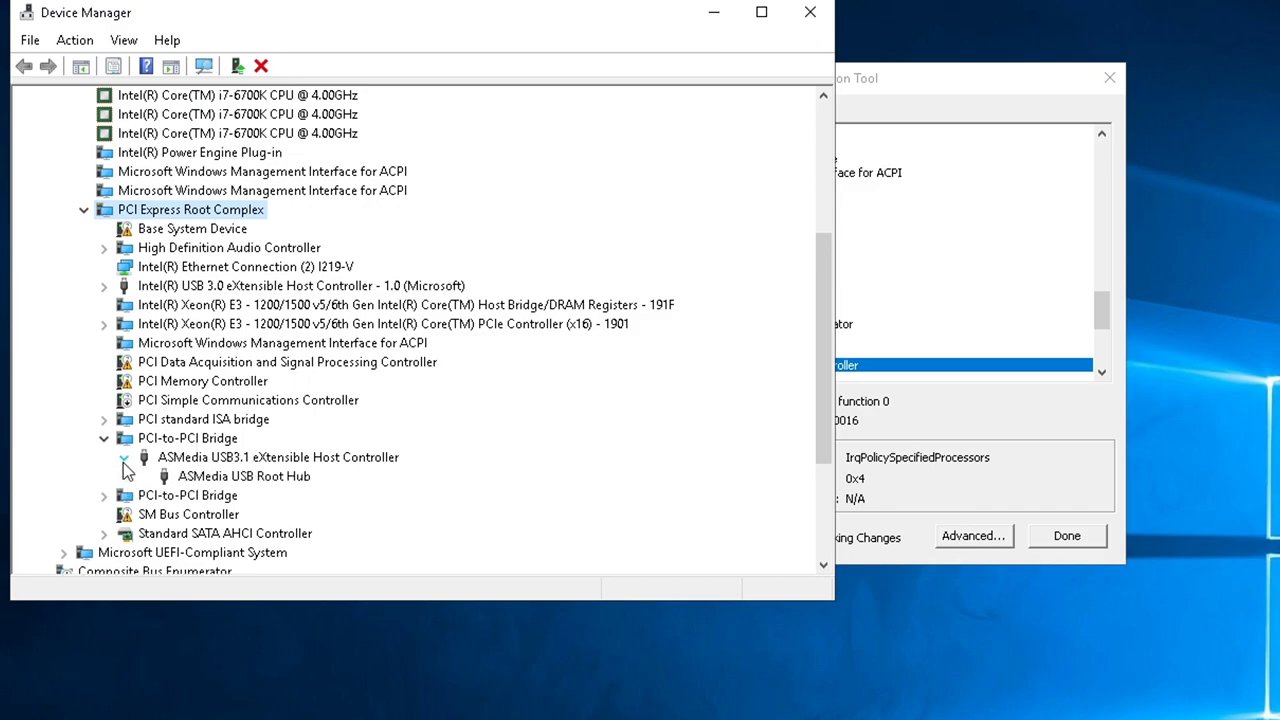
- Check the PCI location of the ASMedia controller's parent PCI-to-PCI Bridge in its properties
left_click(192, 442)
right_click(190, 443)
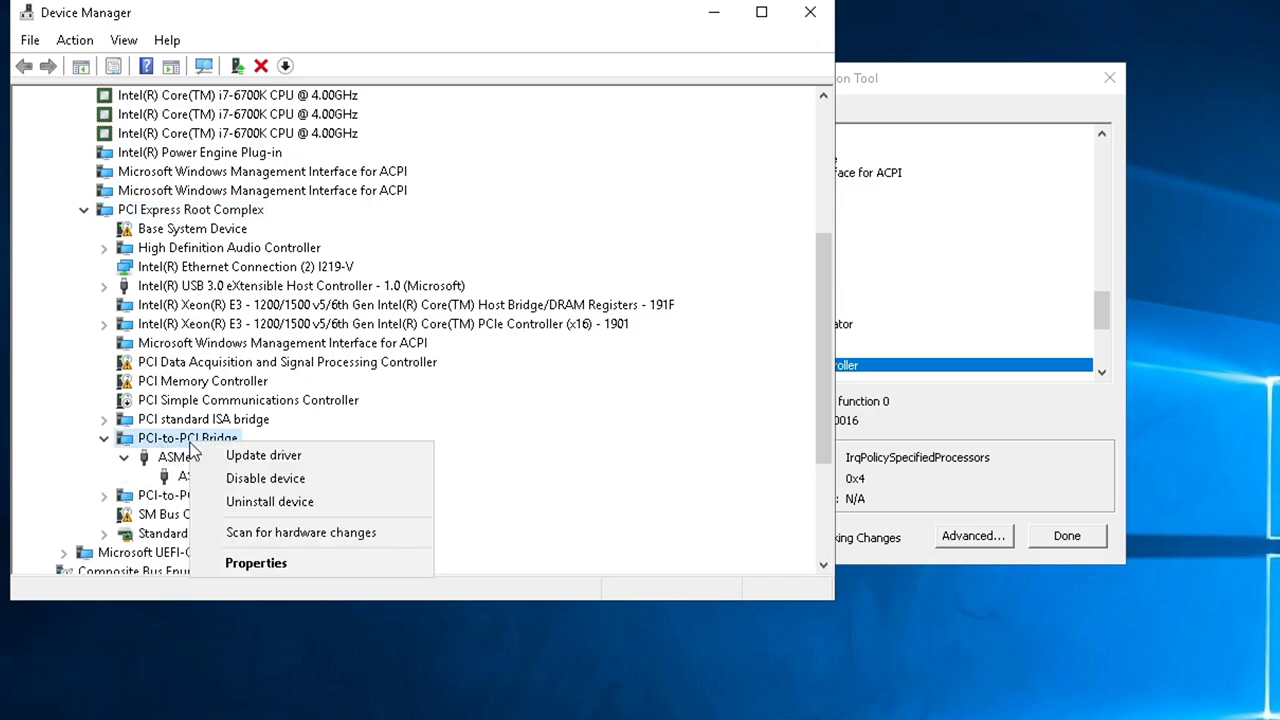
left_click(283, 565)
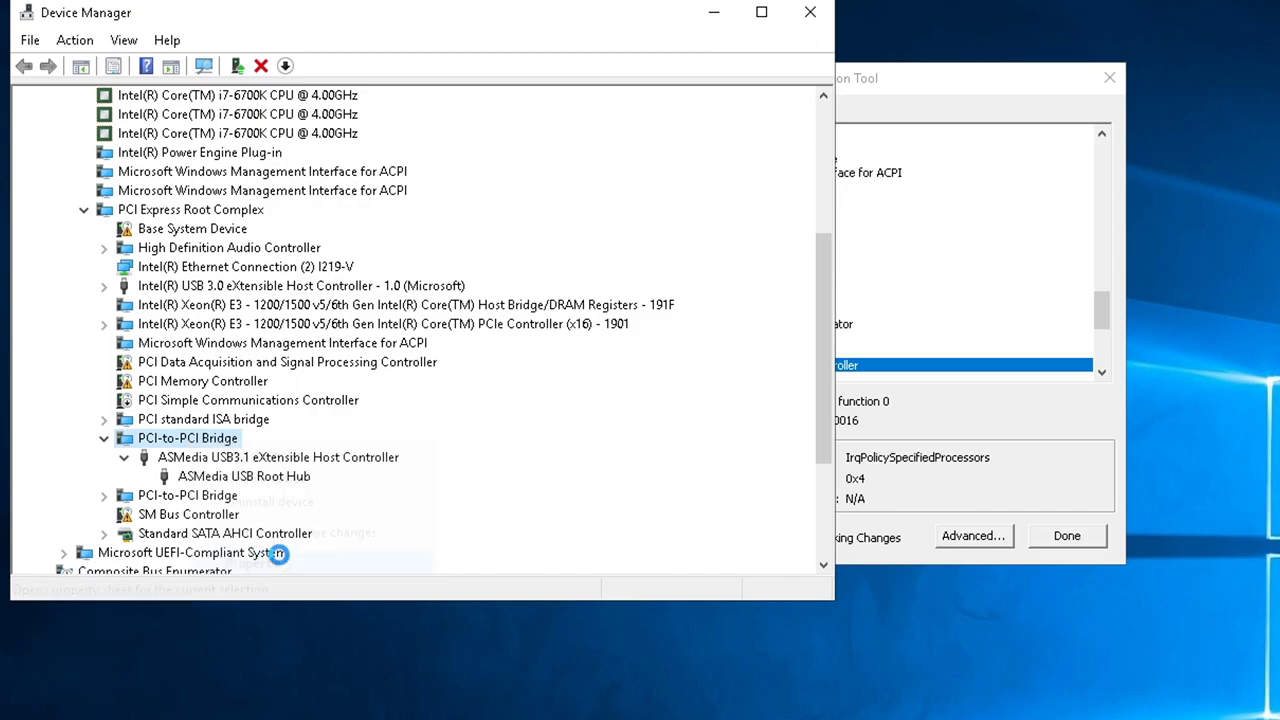
triple_click(580, 266)
- Set the affinity mask of the PCI-to-PCI Bridge at bus 0, device 28, function 0 to CPU 2, decline the restart and close its properties
left_click(1100, 312)
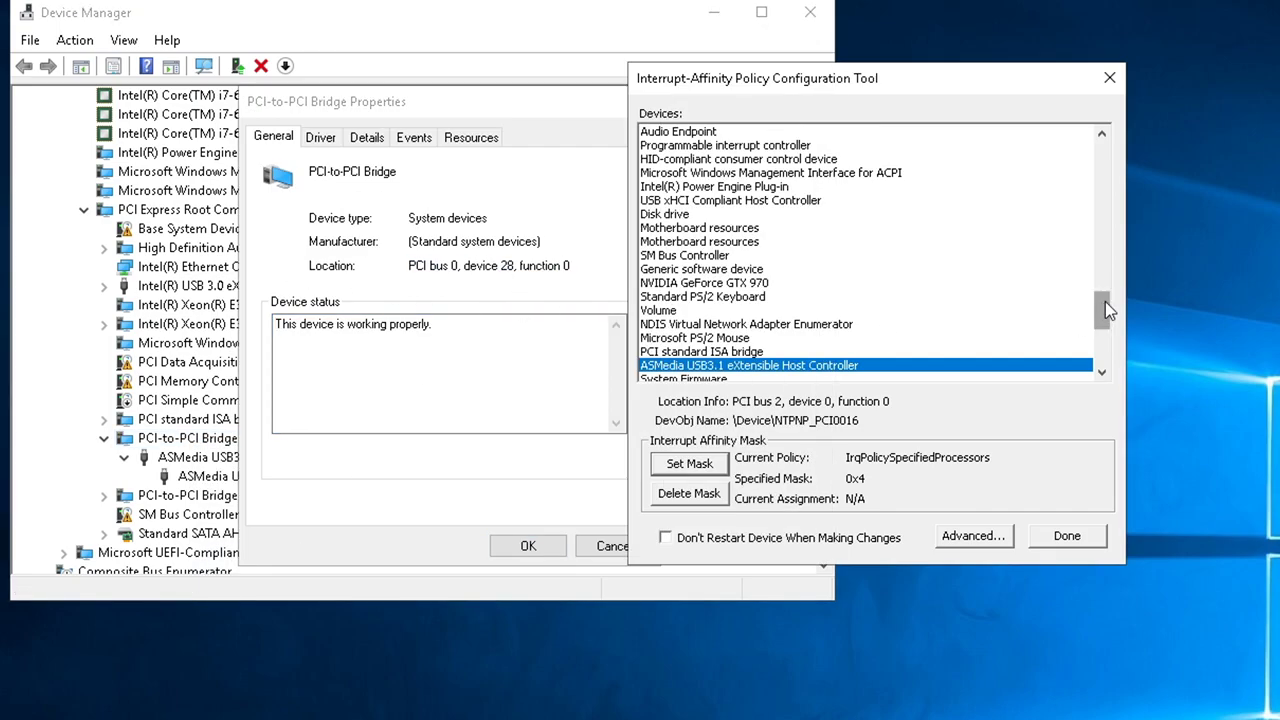
double_click(882, 366)
left_click(1092, 588)
key("p")
key("p")
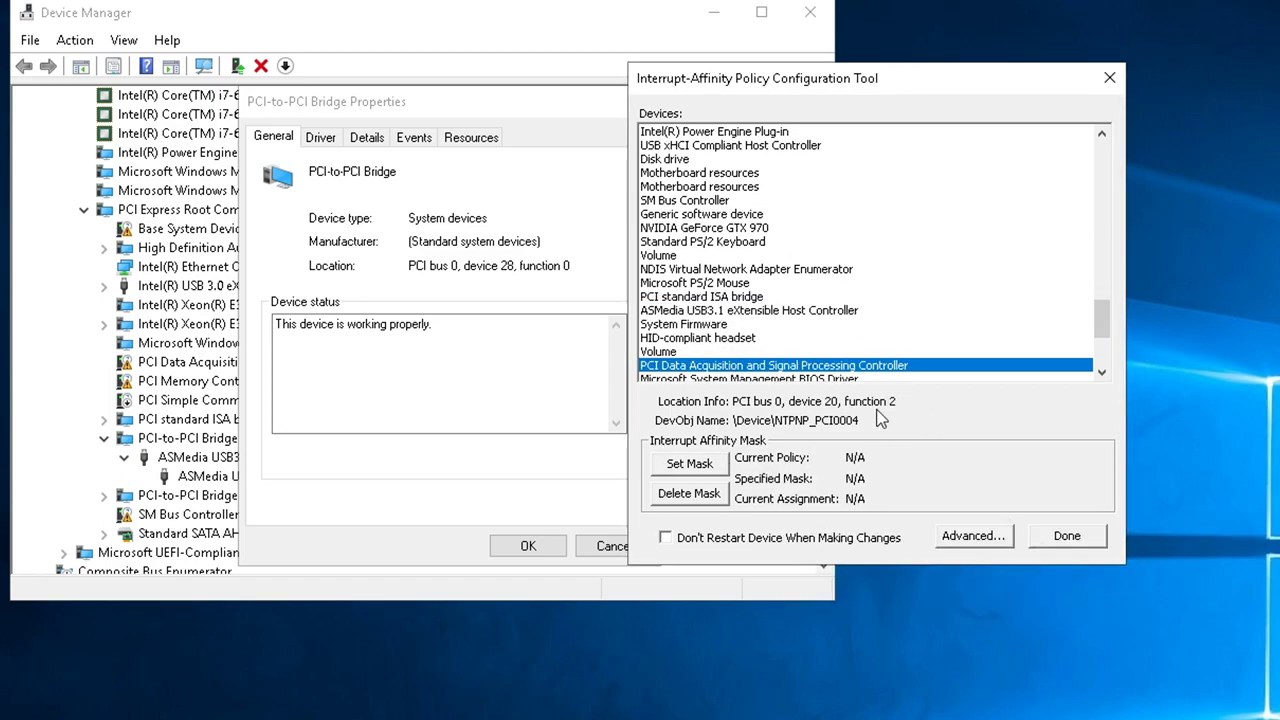
key("p")
key("p")
key("p")
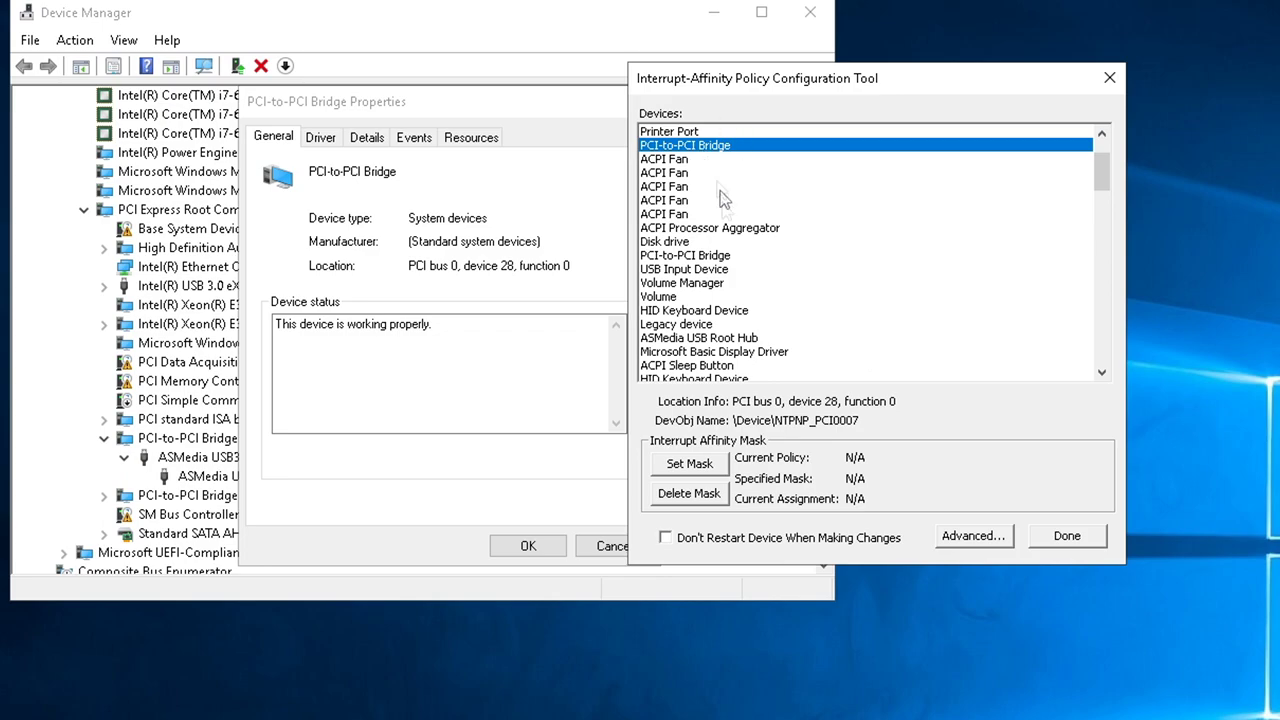
left_click(693, 463)
left_click(707, 274)
left_click(894, 578)
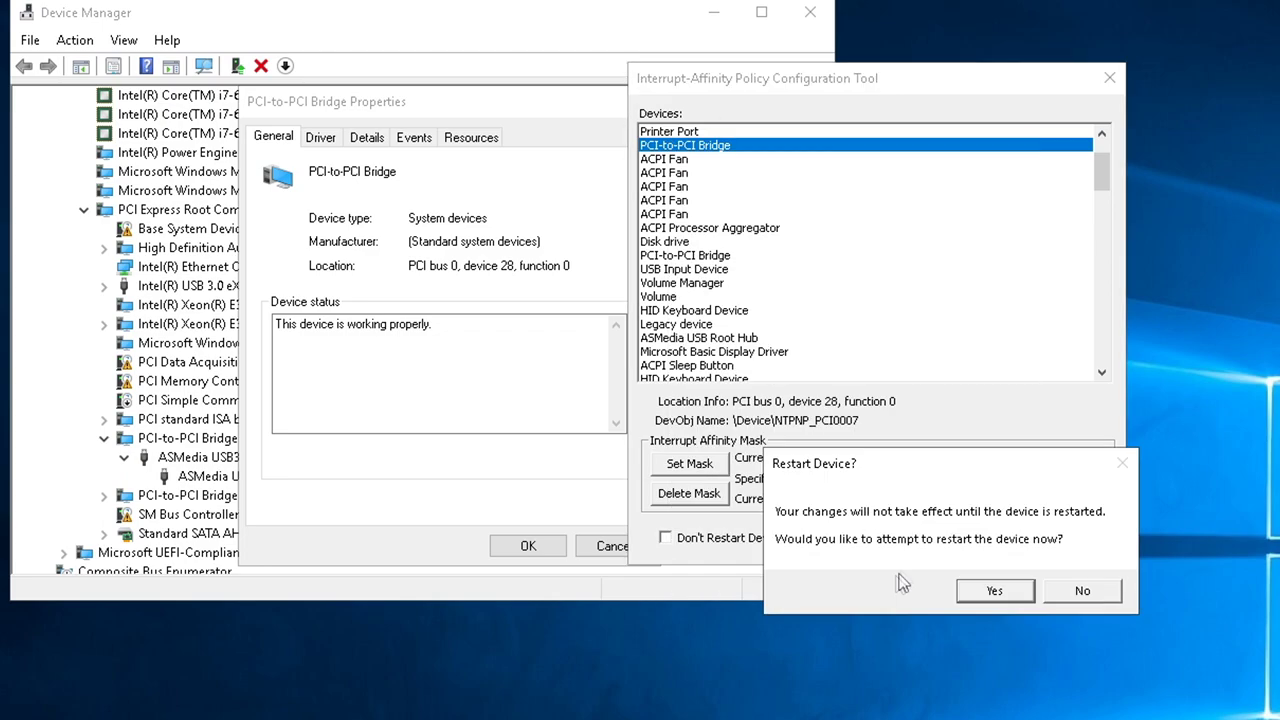
left_click(1074, 590)
left_click(1054, 580)
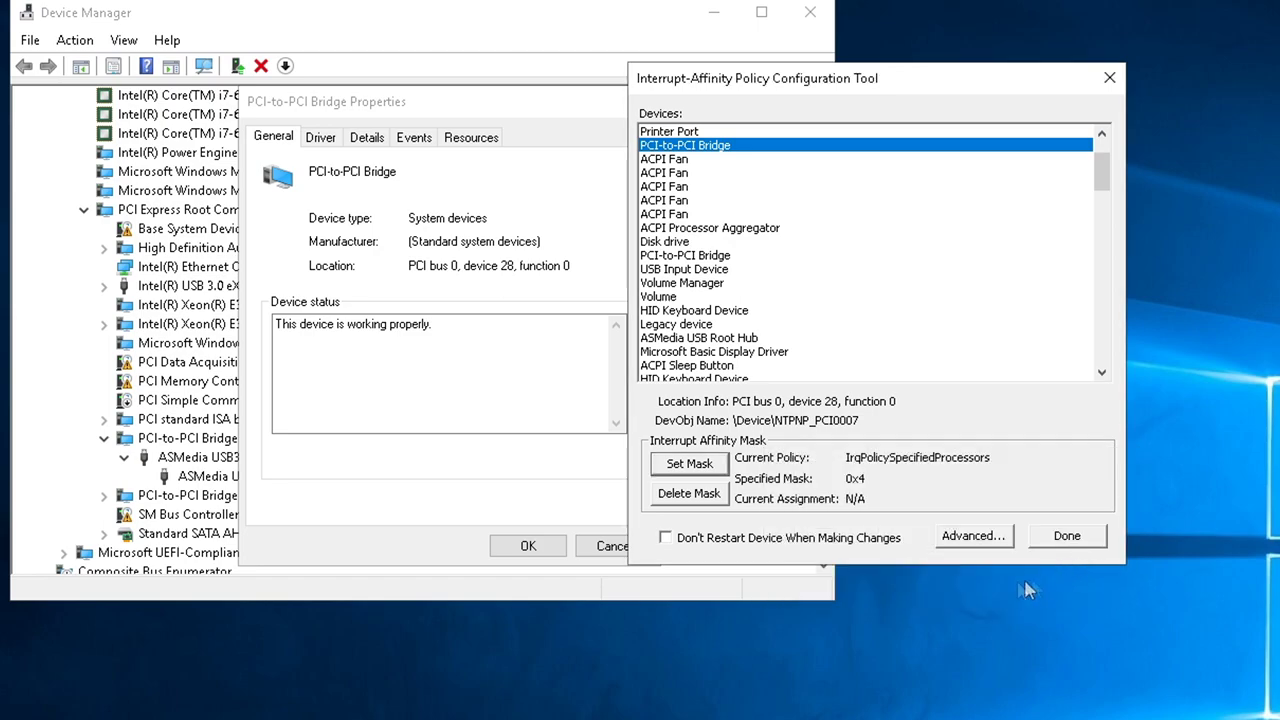
left_click(600, 546)
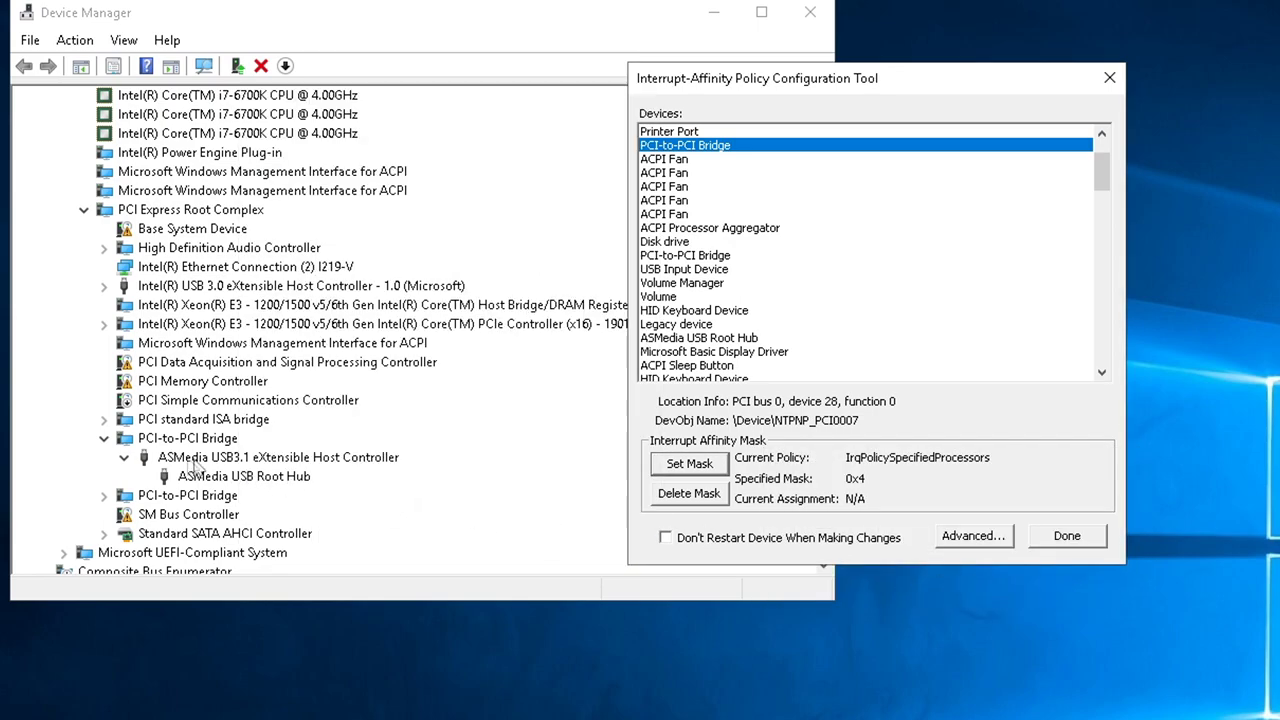
- Check which devices are connected under the second PCI-to-PCI Bridge and collapse both bridges
left_click(116, 466)
left_click(108, 458)
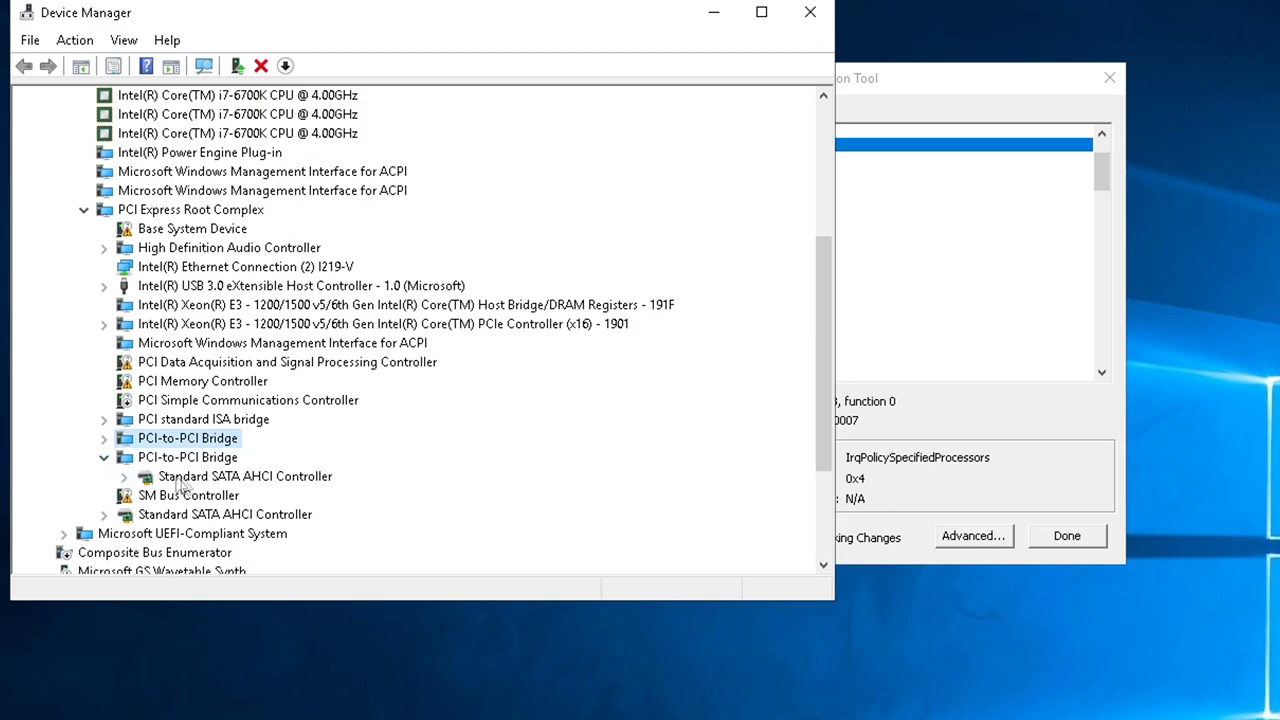
left_click(125, 477)
left_click(124, 477)
left_click(104, 457)
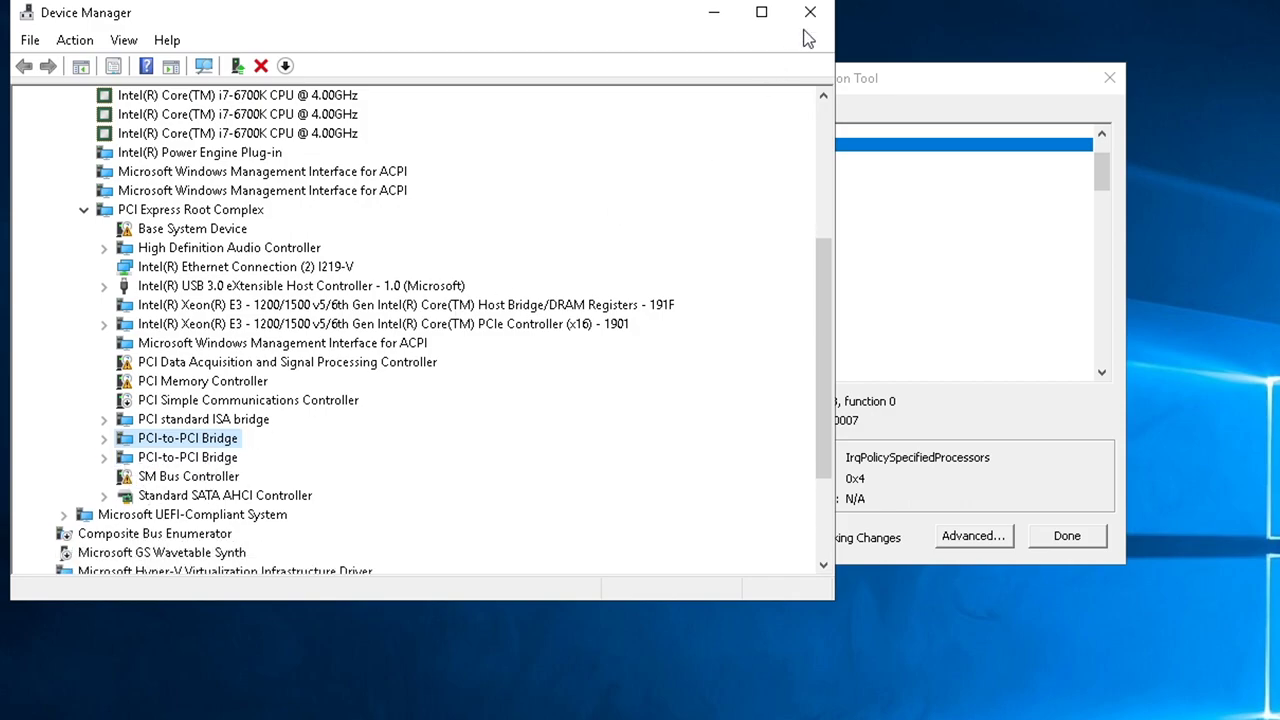
- Finish the Interrupt-Affinity Policy Configuration Tool and close Device Manager
left_click(938, 88)
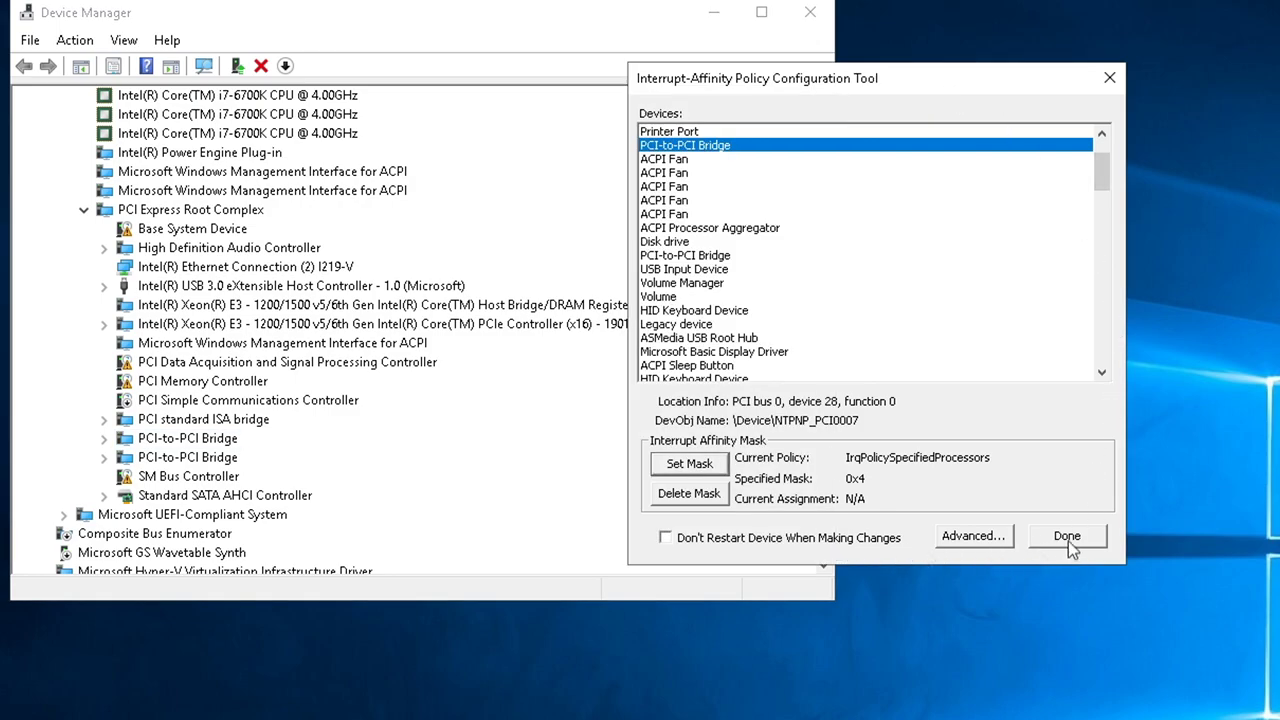
left_click(1068, 538)
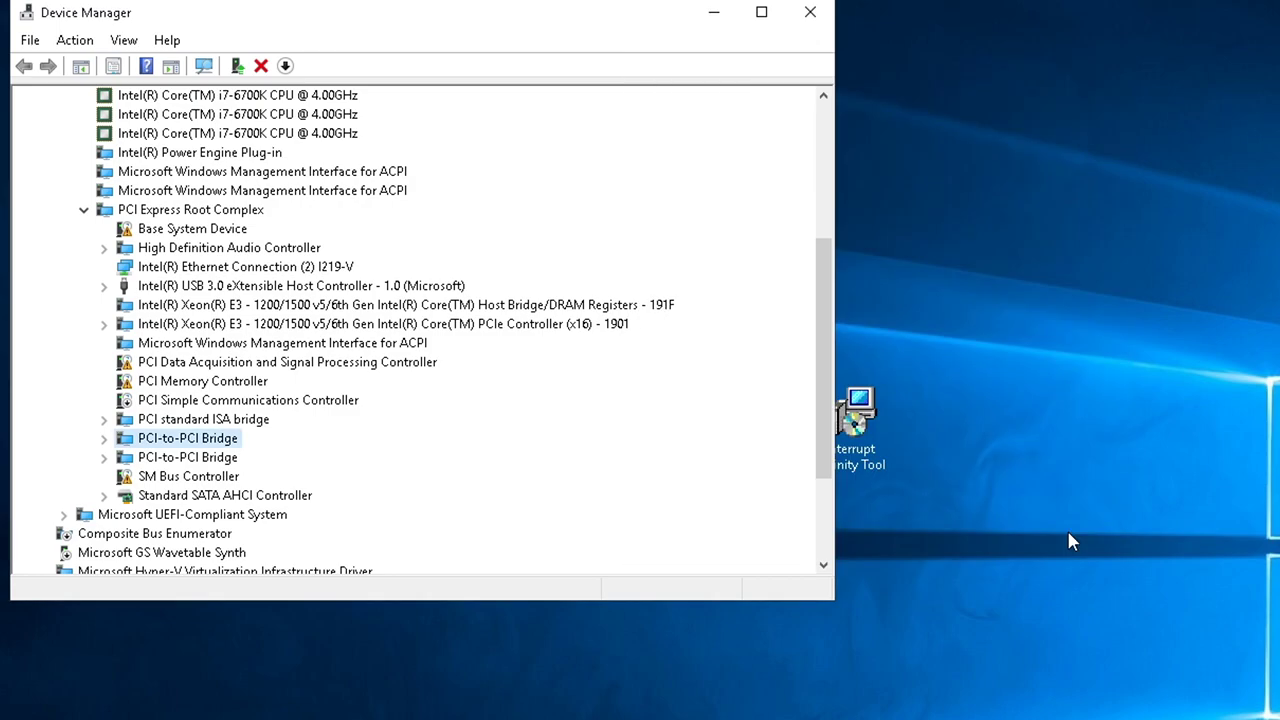
left_click(812, 14)
left_click(576, 355)
left_click(588, 519)
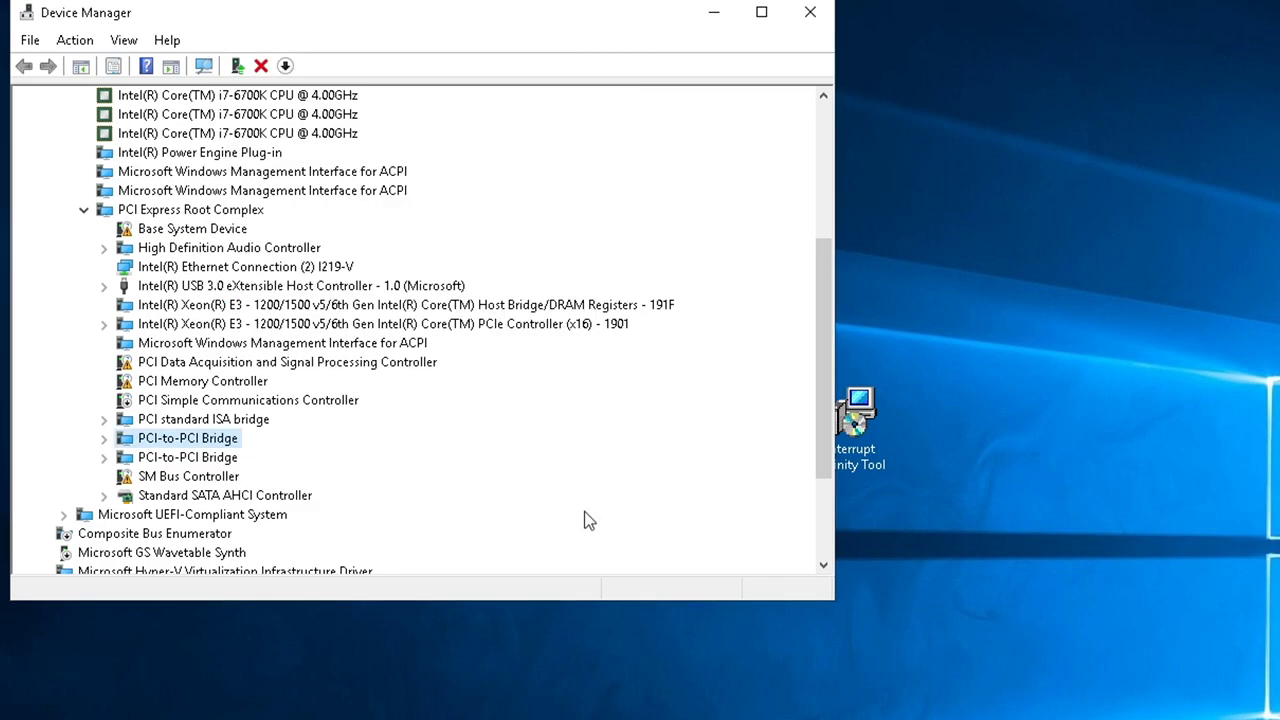
left_click(810, 12)
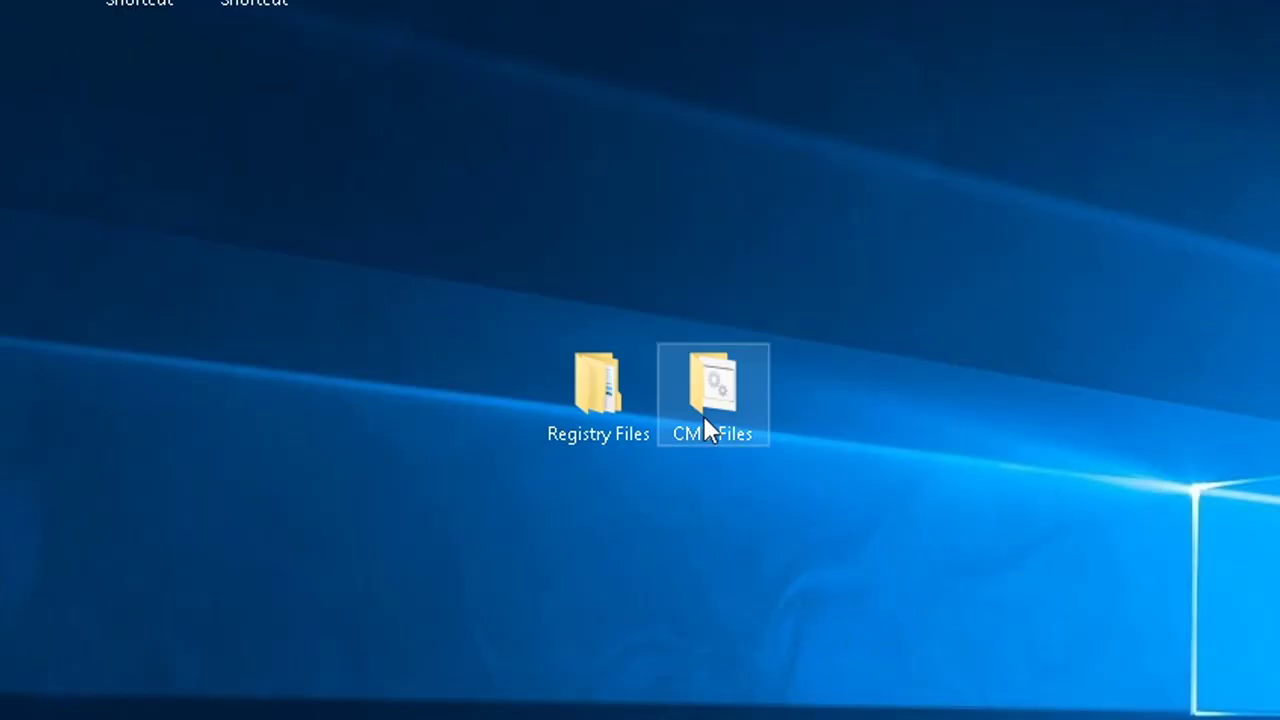
- Run Disable Boot Screen Animation, Disable DEP and Disable Dynamic Tick as administrator from the bcdedit folder in CMD Files
double_click(703, 415)
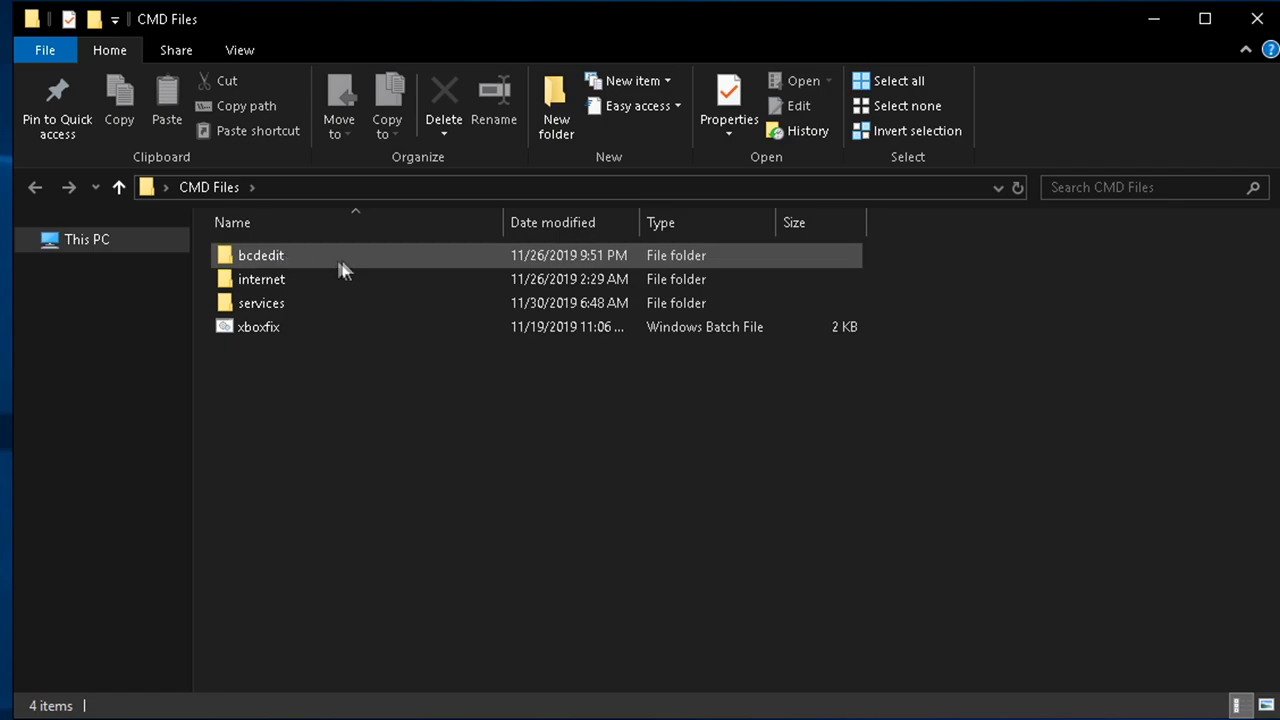
double_click(312, 260)
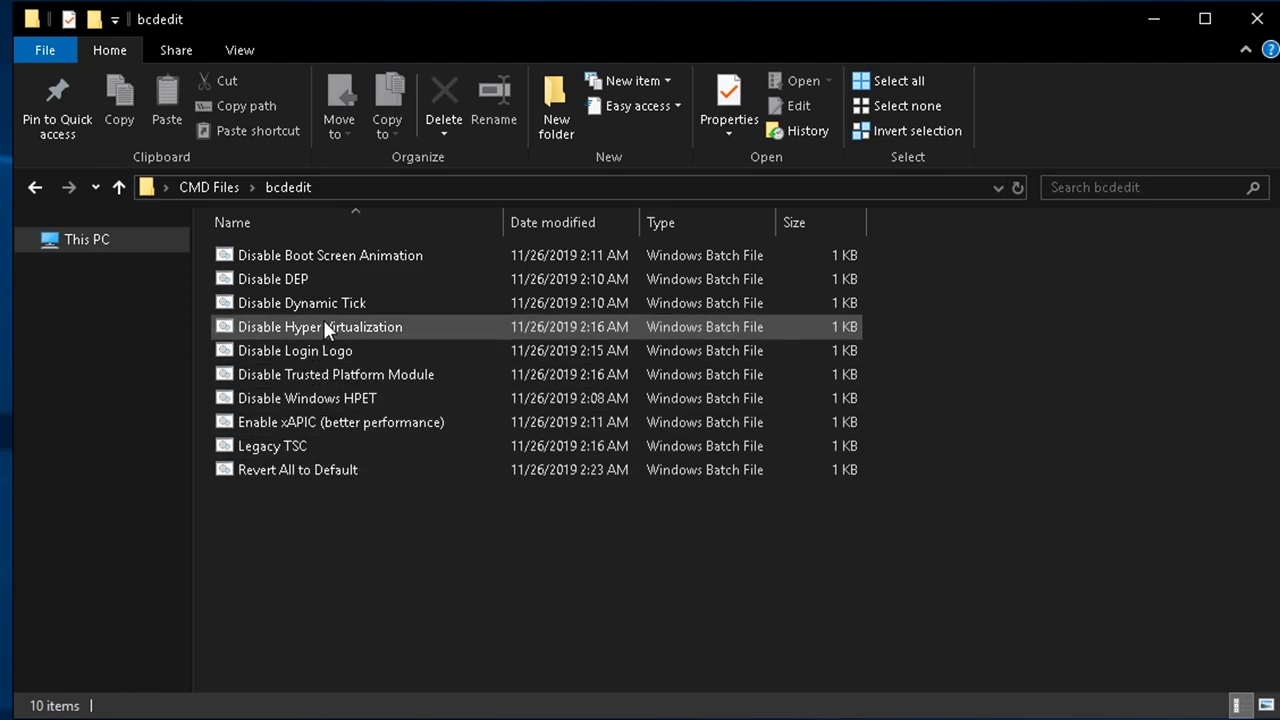
right_click(327, 254)
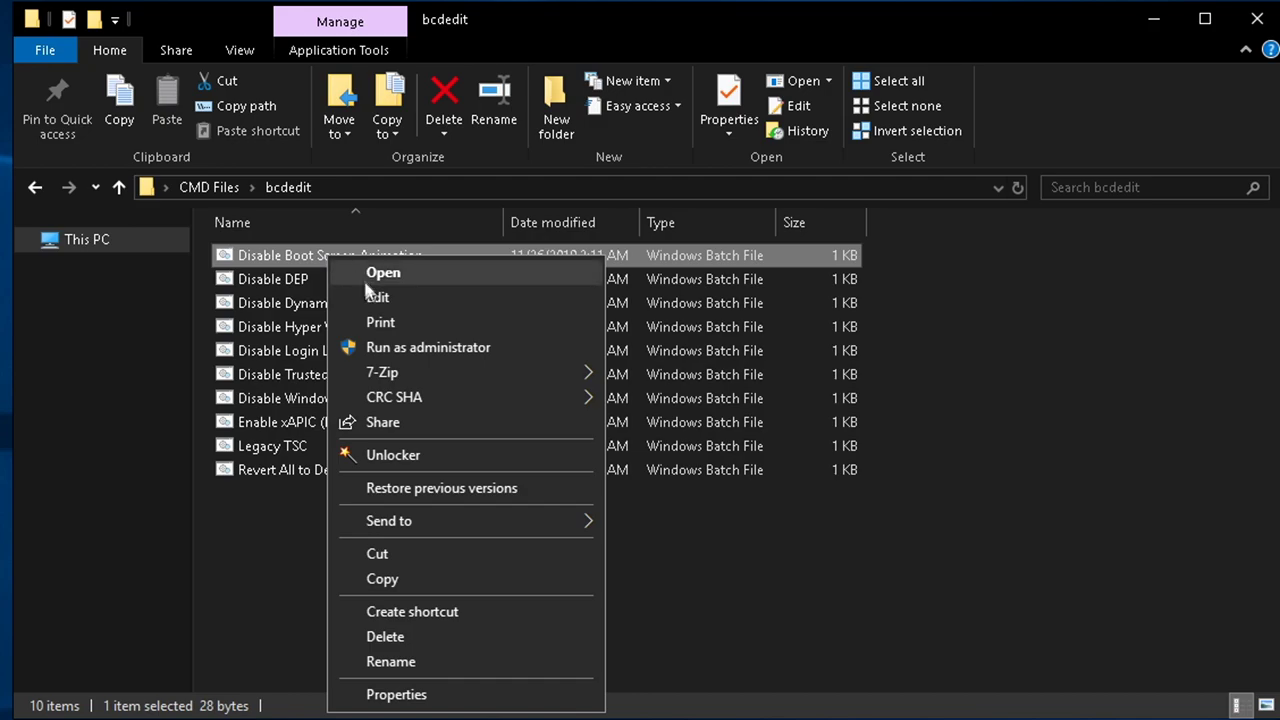
left_click(375, 346)
right_click(314, 282)
right_click(268, 279)
left_click(331, 368)
right_click(325, 303)
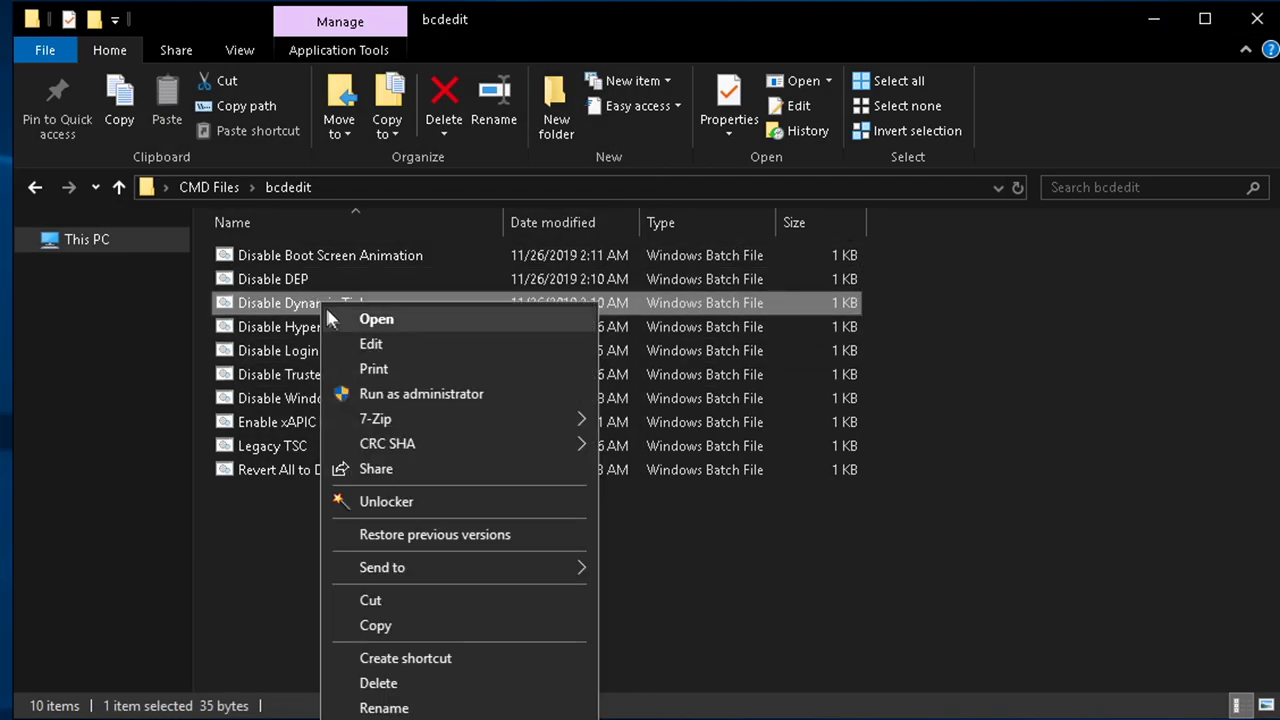
left_click(358, 393)
- Run the Disable Hyper Virtualization, Disable Login Logo and Disable Trusted Platform Module batch files as administrator
right_click(328, 322)
left_click(408, 416)
right_click(319, 347)
left_click(390, 437)
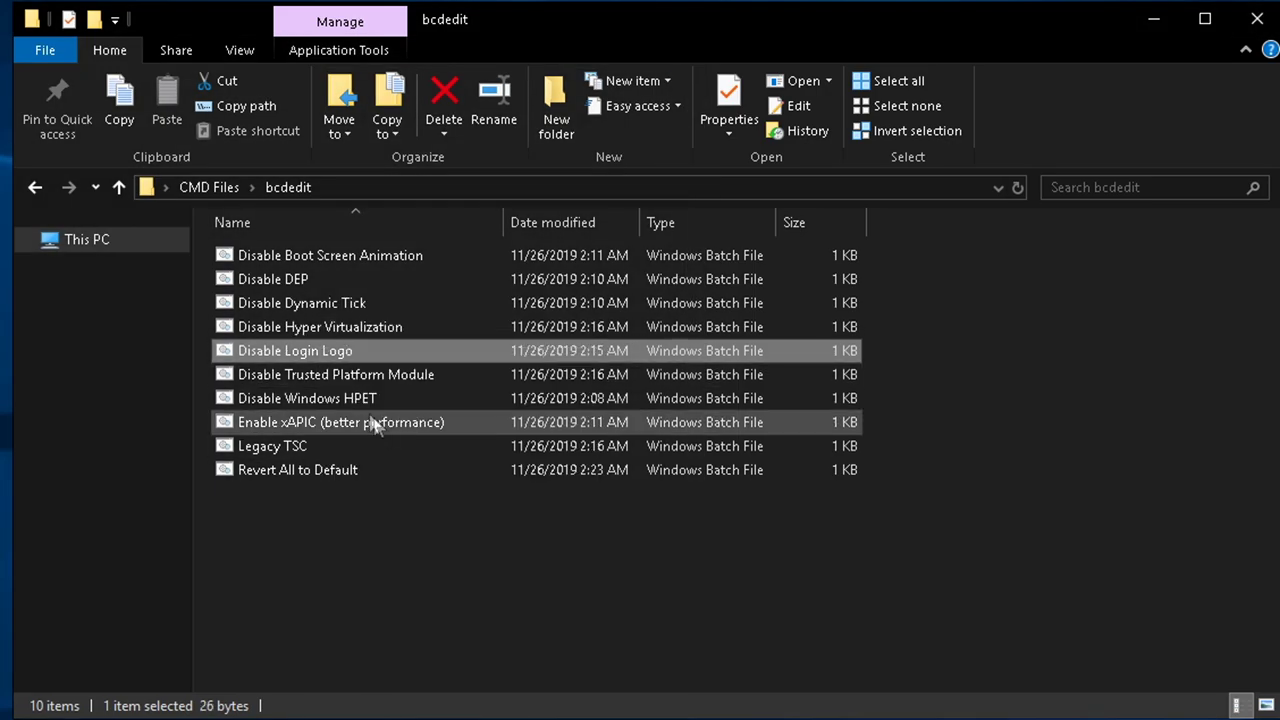
right_click(343, 372)
left_click(395, 462)
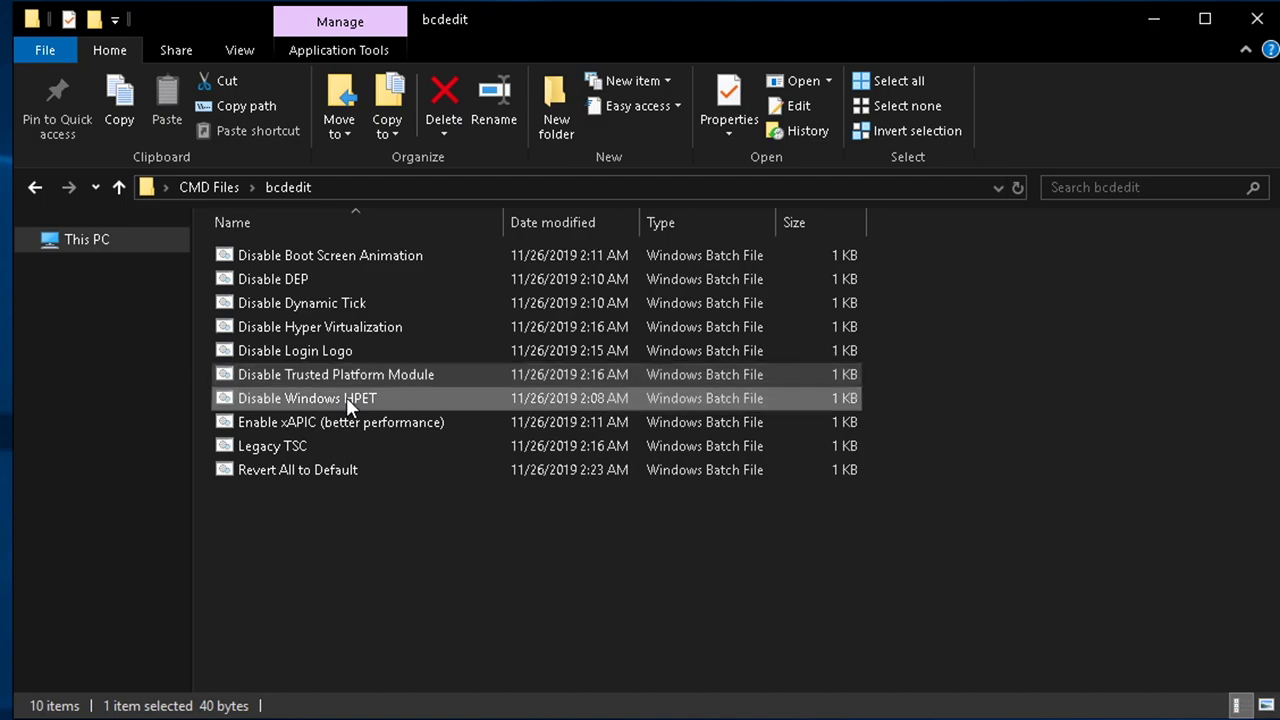
- Run the Disable Windows HPET, Enable xAPIC (better performance) and Legacy TSC batch files as administrator
right_click(346, 397)
left_click(384, 487)
right_click(327, 421)
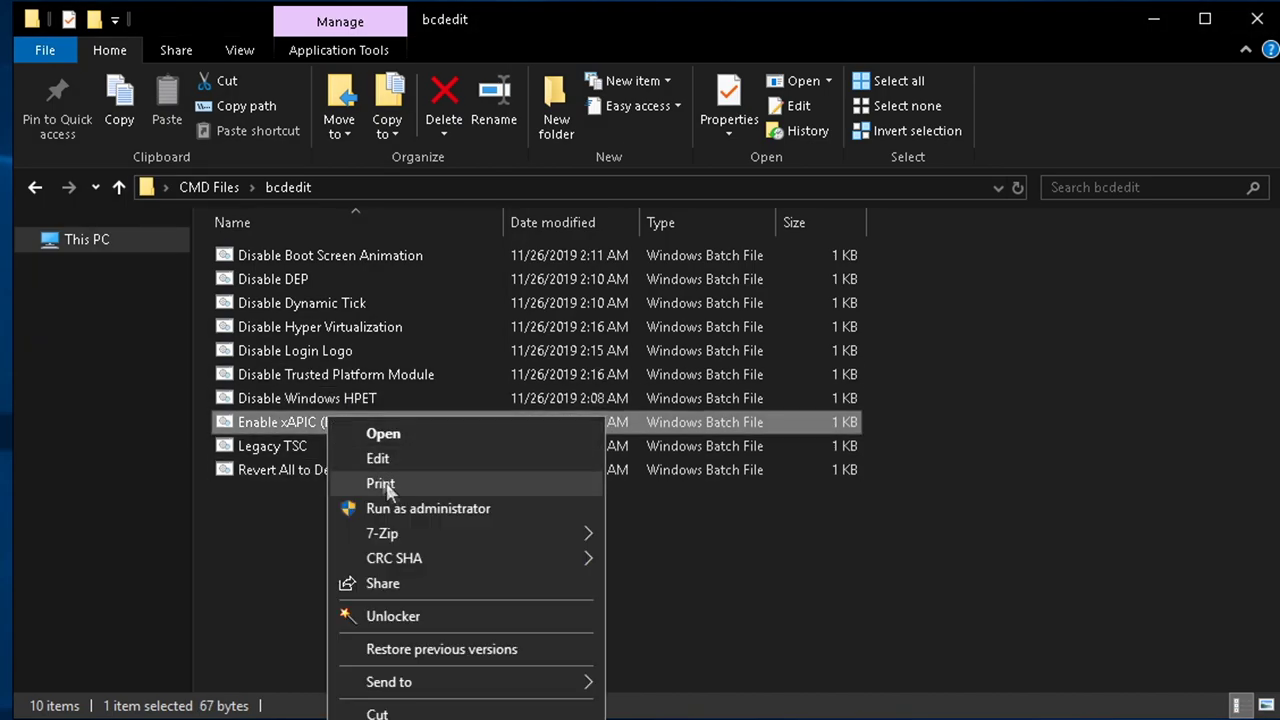
left_click(400, 508)
right_click(314, 443)
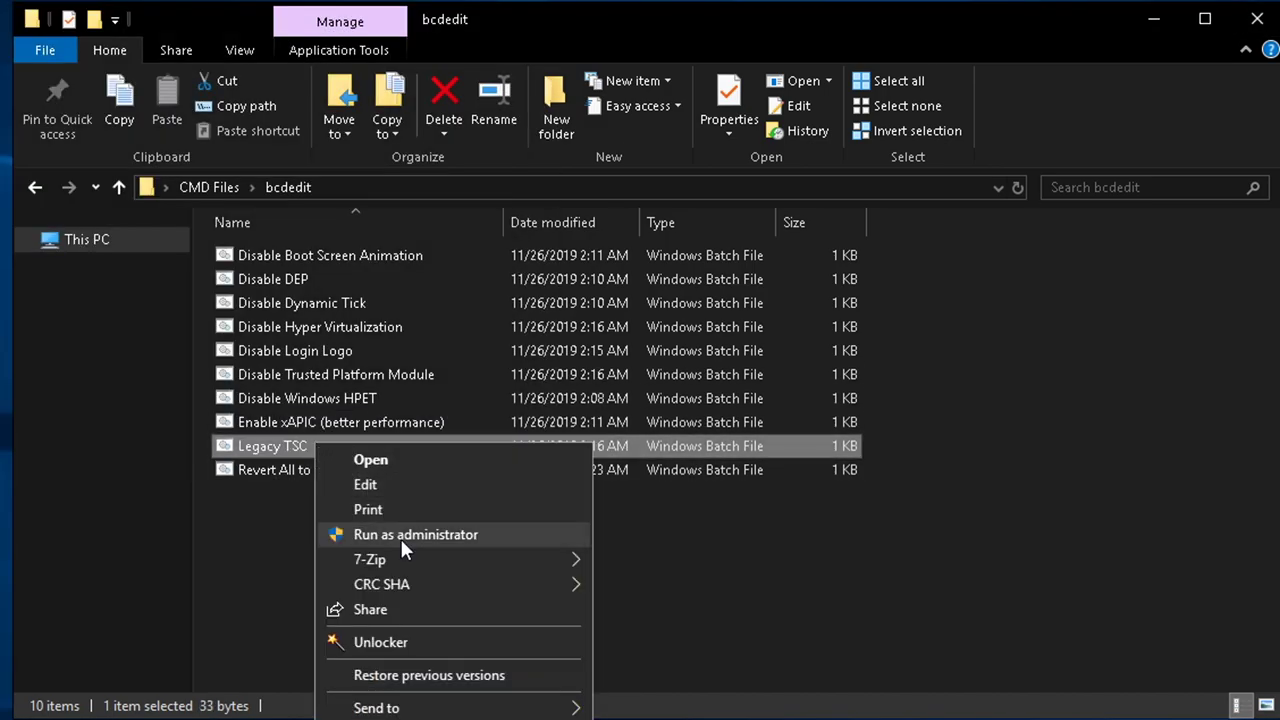
left_click(400, 536)
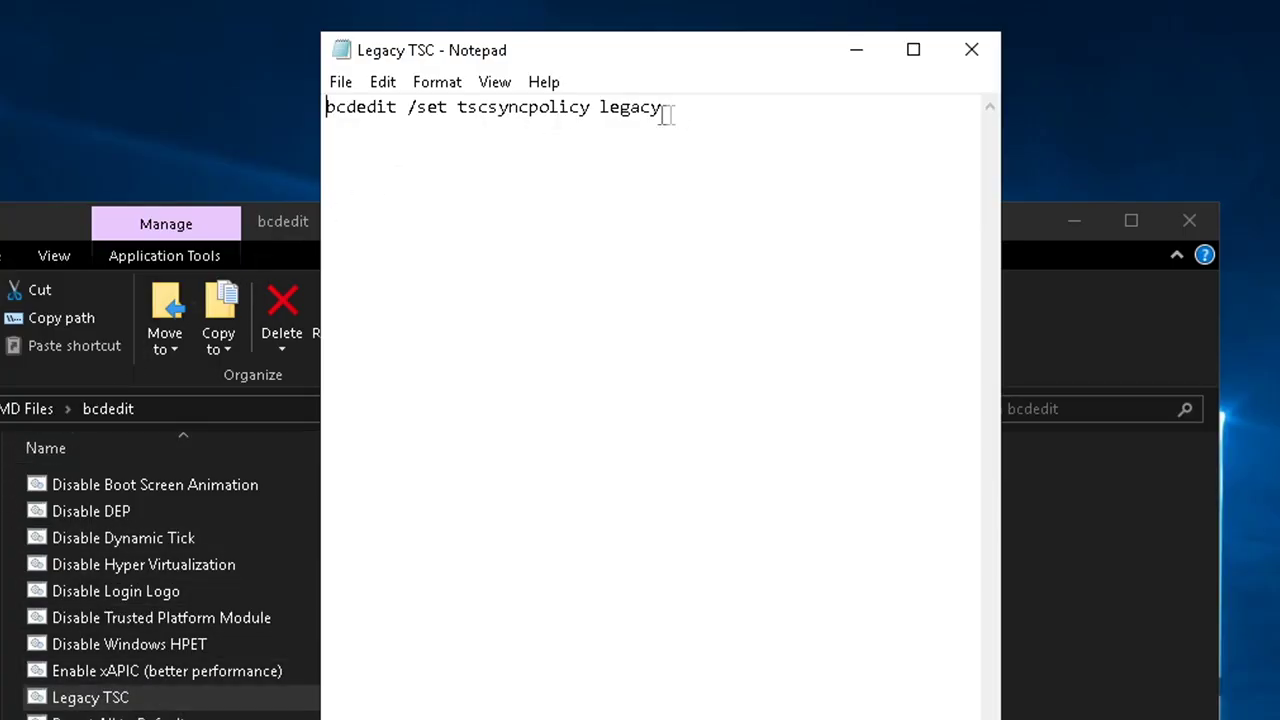
- Replace "legacy" with "enhanced" in the tscsyncpolicy command of the Legacy TSC batch file
left_click_drag(670, 108, 598, 118)
type("defau")
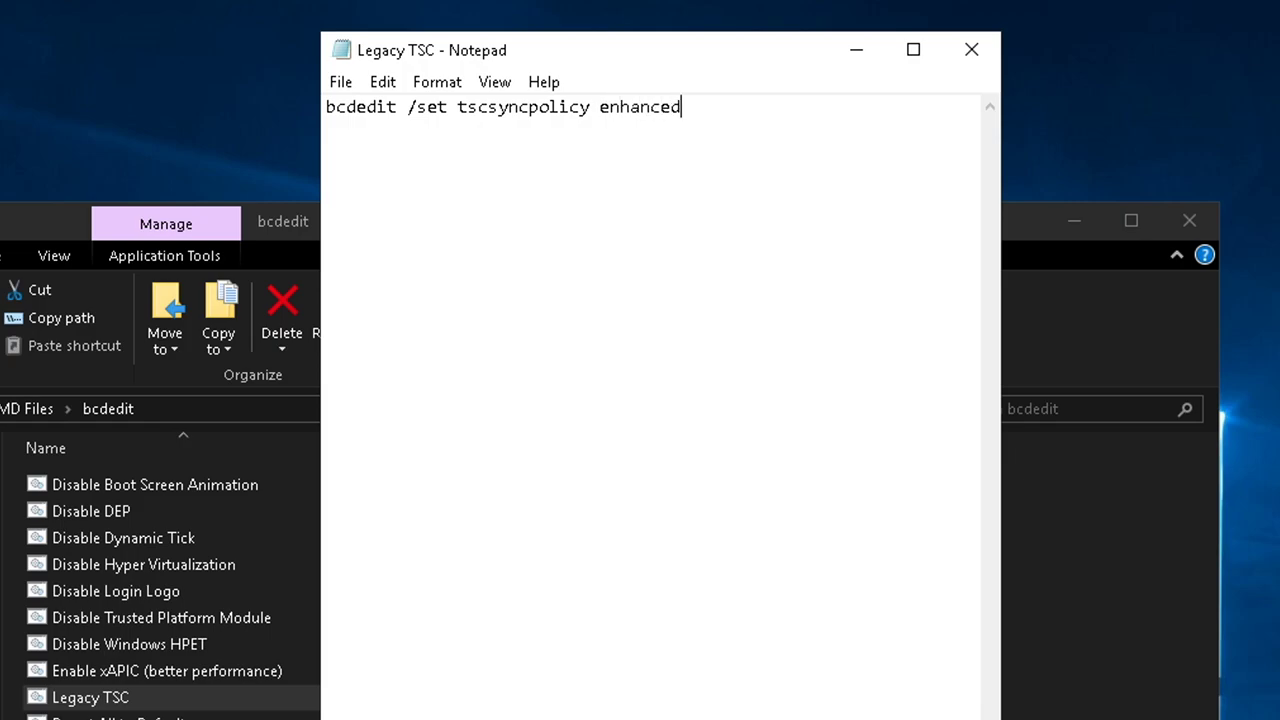
- Close the Legacy TSC batch file, run xboxfix as administrator from CMD Files, and close the folder
left_click_drag(697, 116, 603, 120)
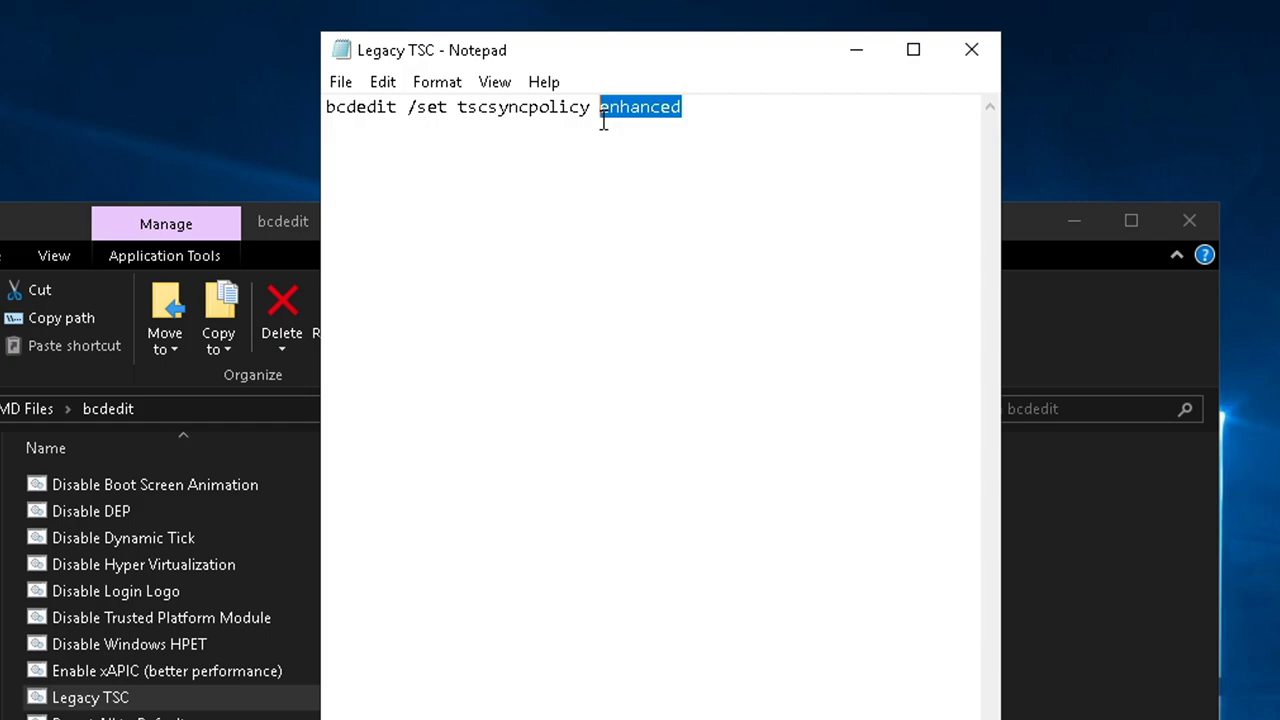
left_click(971, 49)
left_click(376, 680)
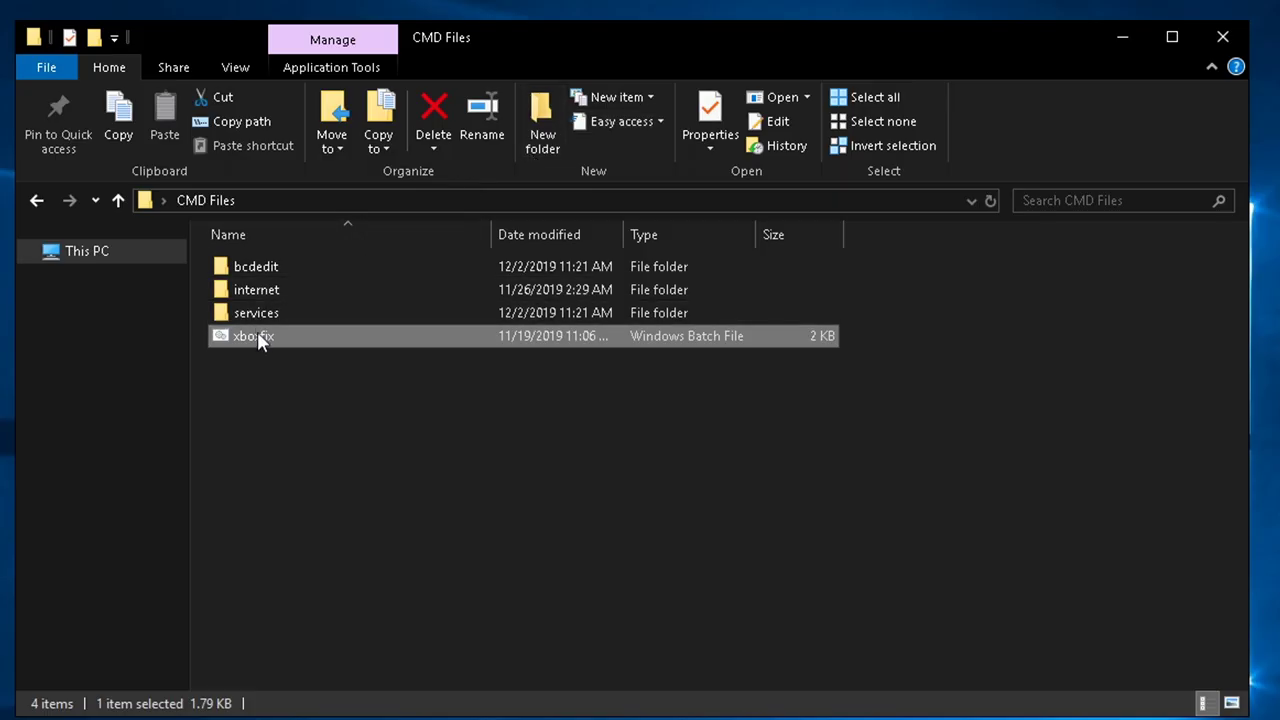
right_click(257, 336)
left_click(272, 423)
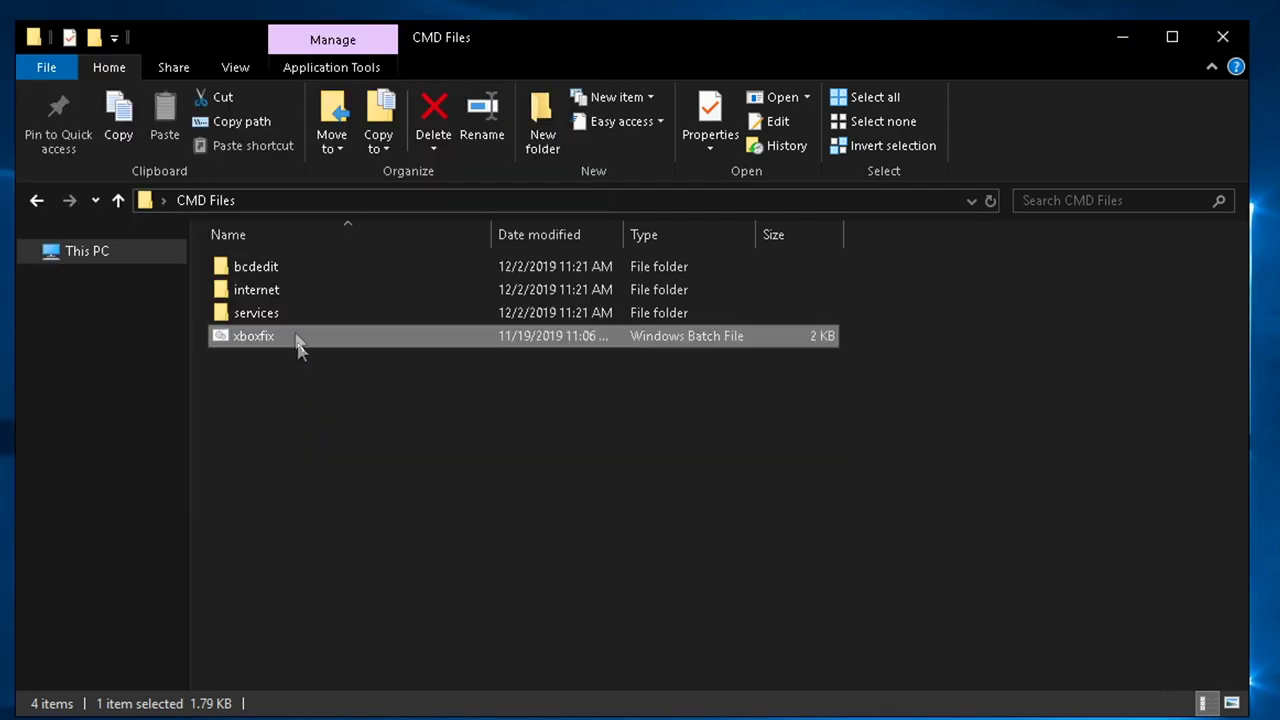
left_click(36, 200)
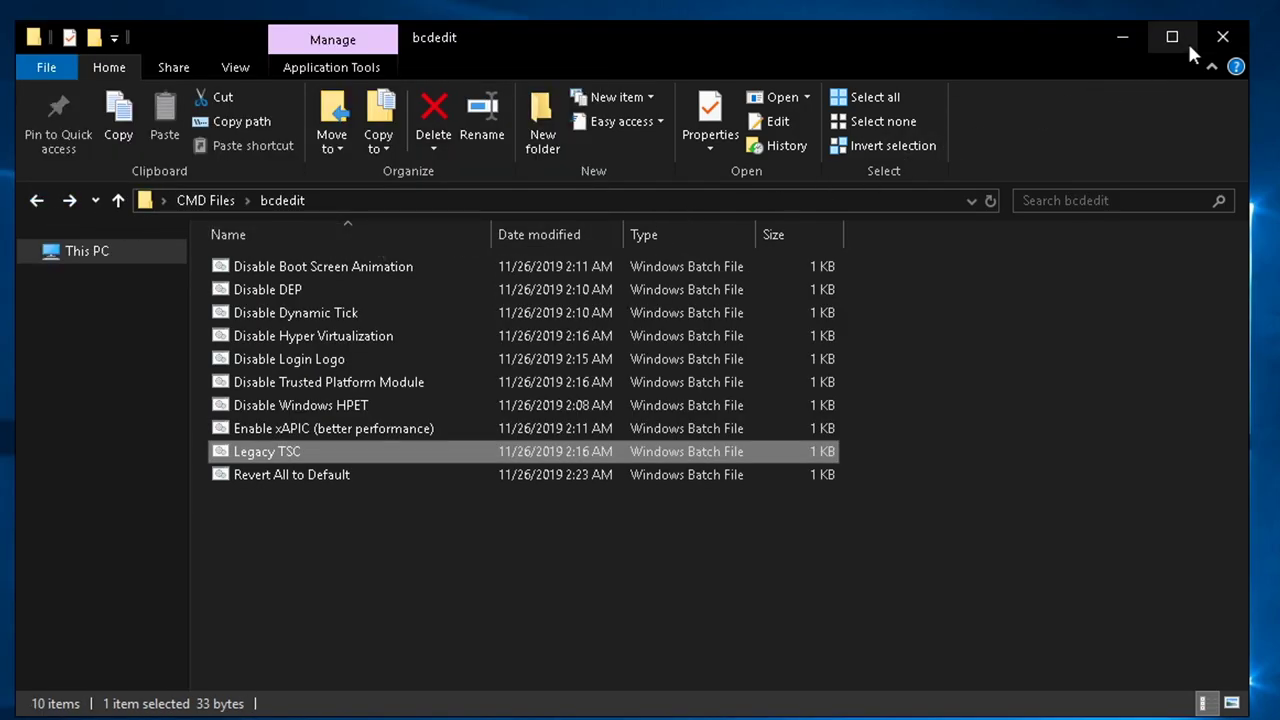
left_click(1222, 36)
- Open the Registry Files folder, look into the Personal folder, and open the Tweaked folder
left_click(517, 340)
double_click(345, 198)
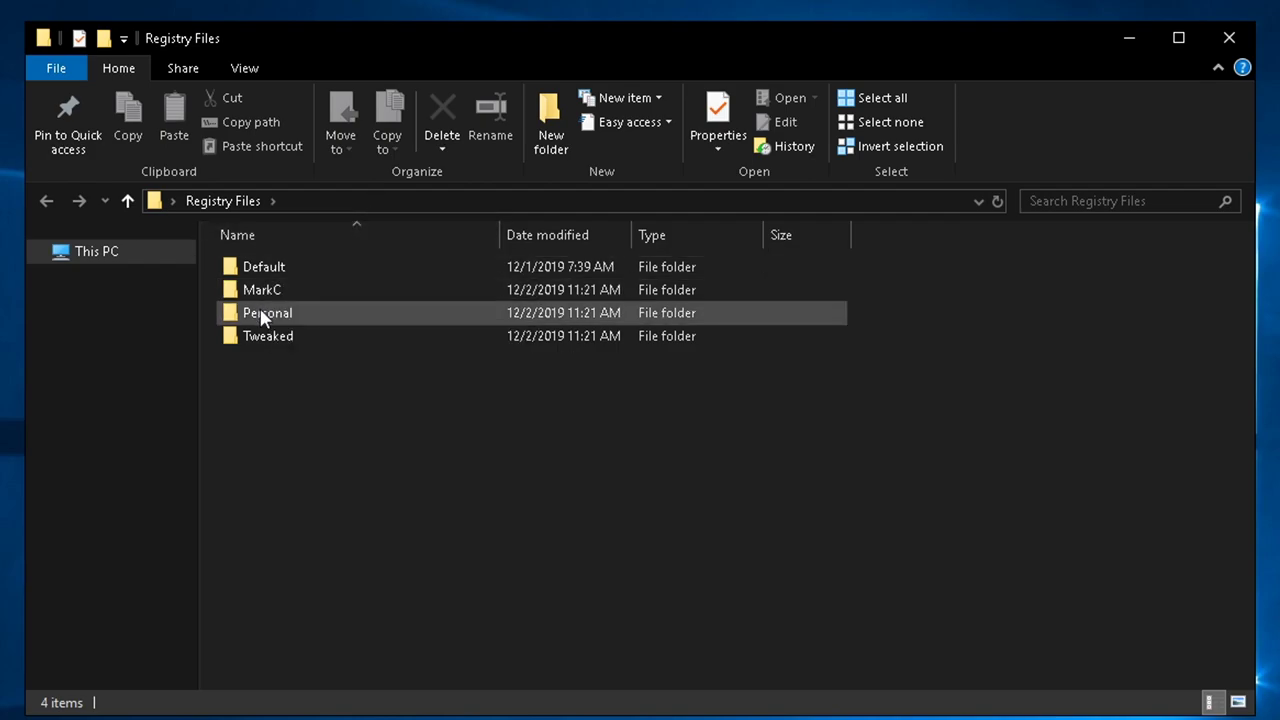
mouse_move(279, 338)
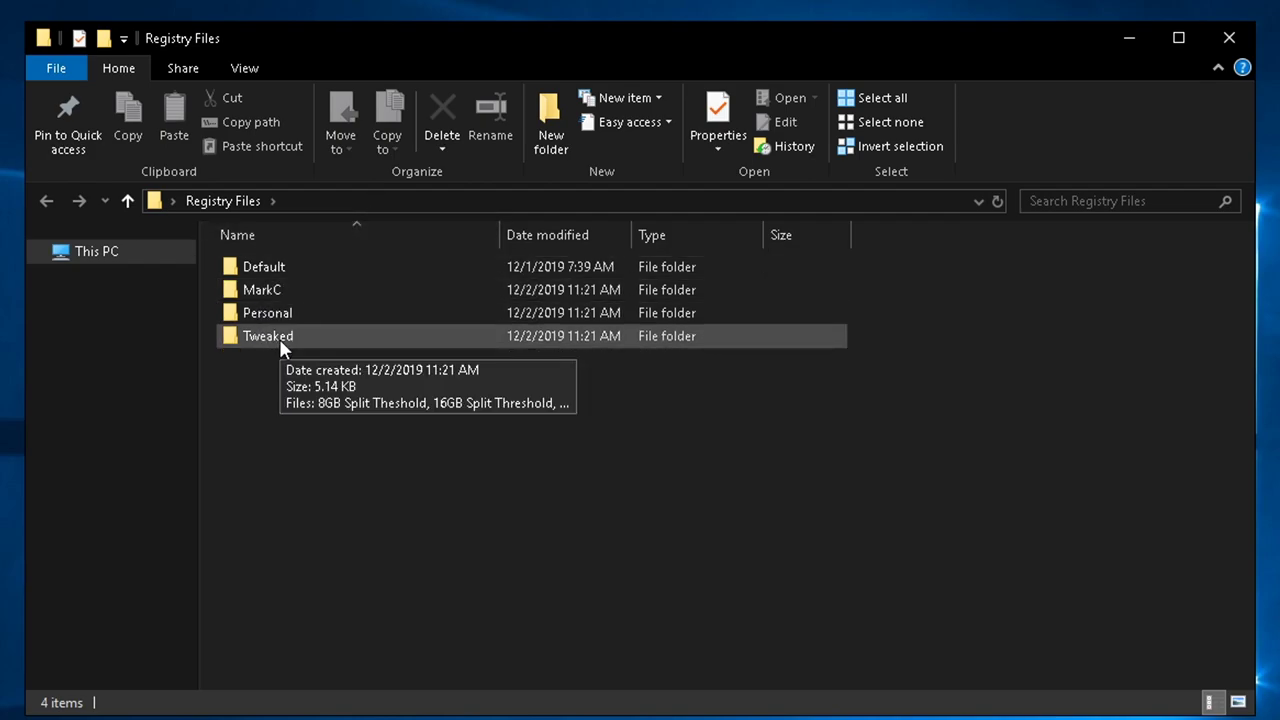
double_click(288, 314)
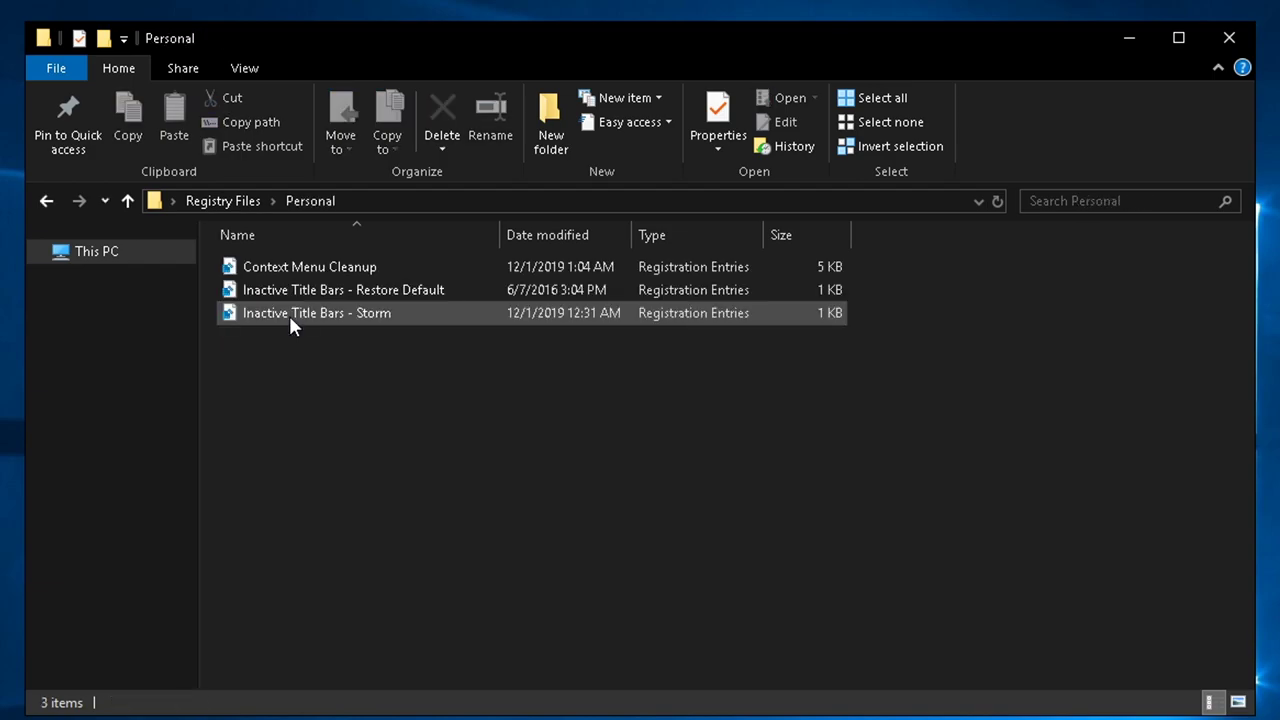
key("BackSpace")
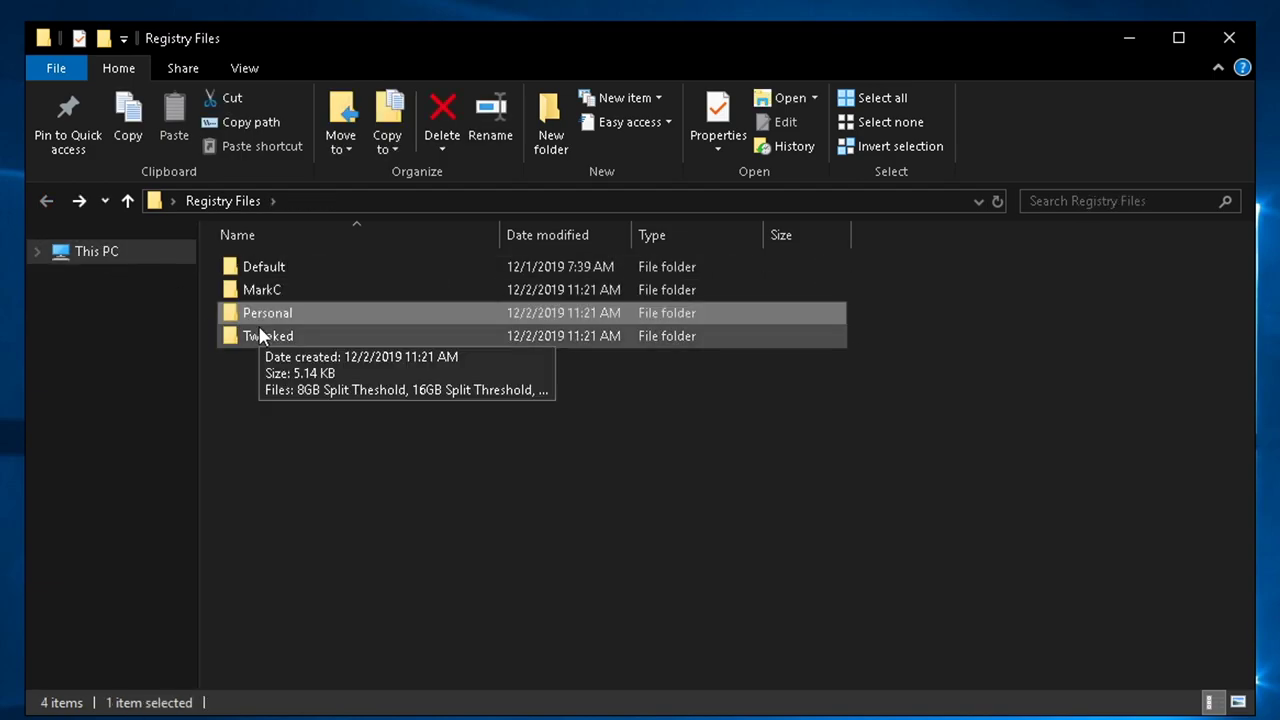
double_click(263, 334)
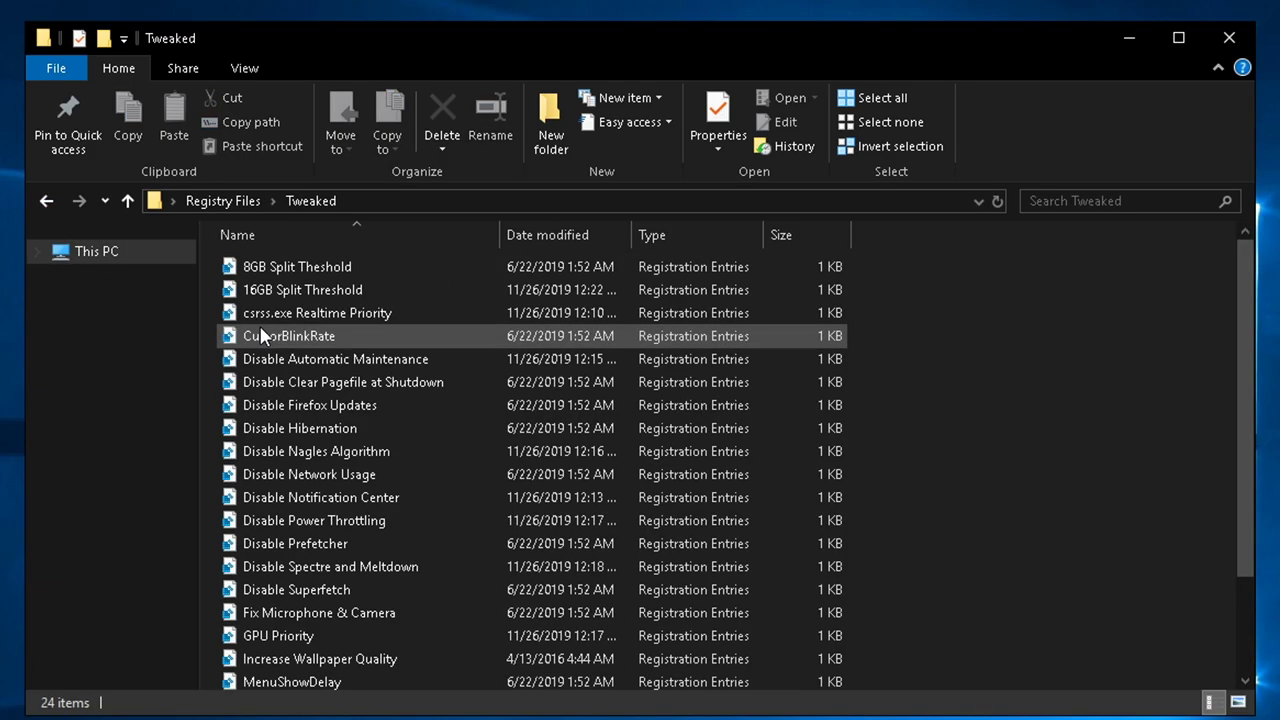
- Merge the 8GB Split Theshold and csrss.exe Realtime Priority files into the registry
left_click(261, 270)
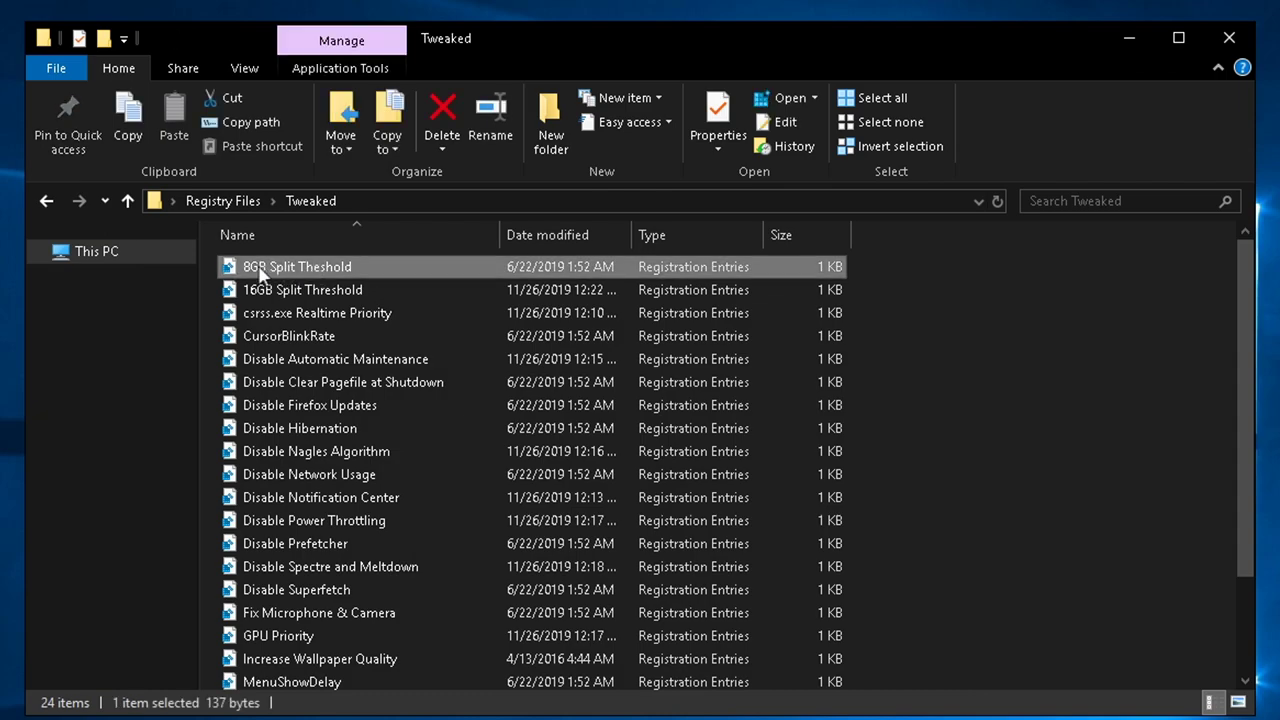
right_click(332, 267)
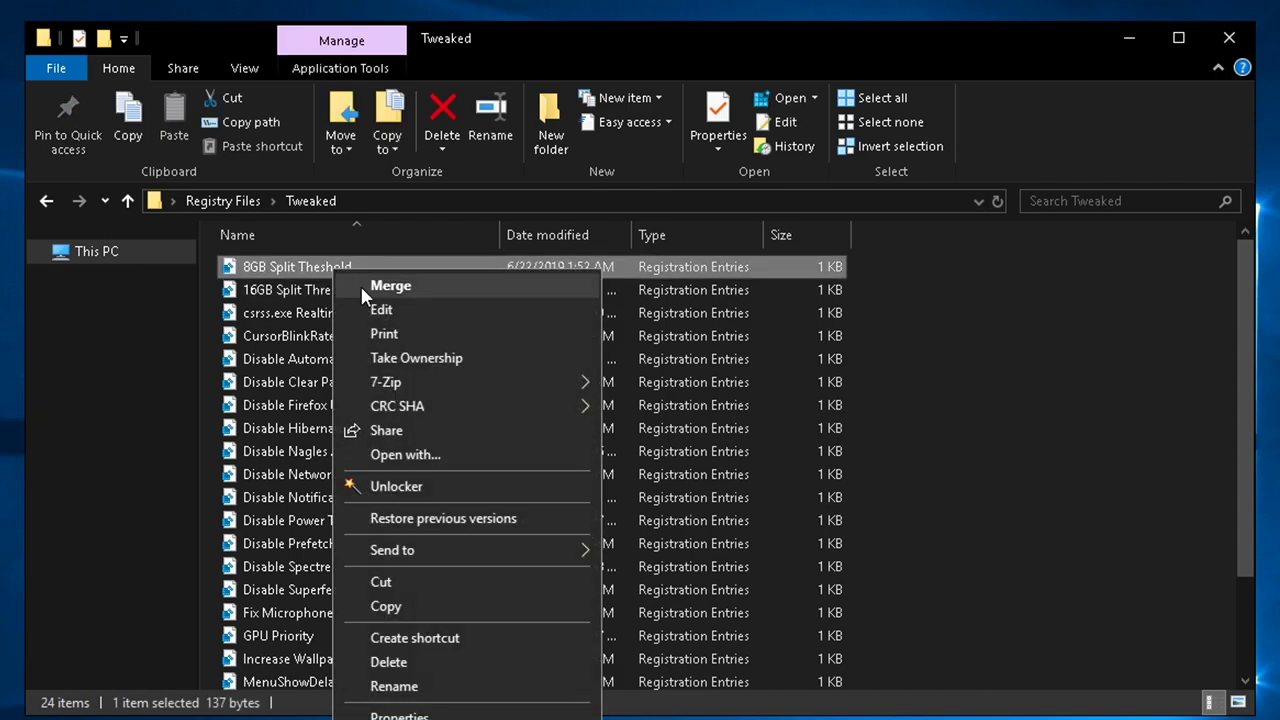
left_click(365, 288)
left_click(611, 432)
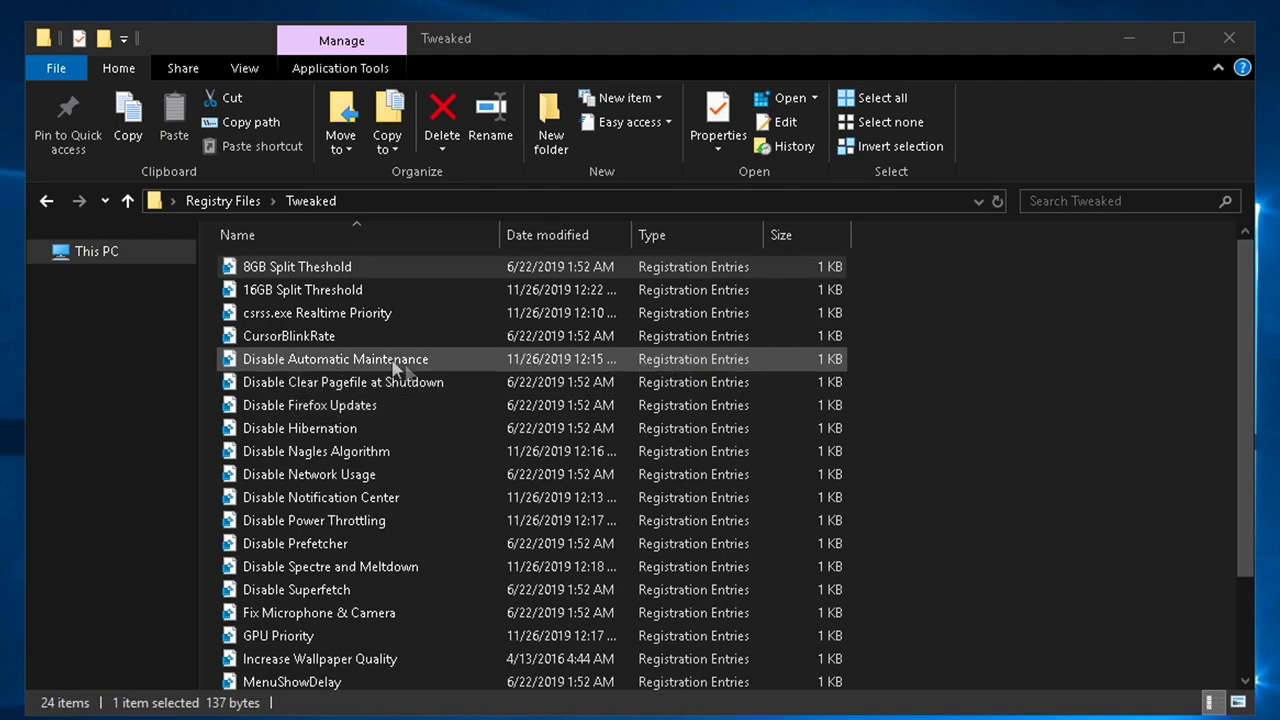
left_click(323, 312)
right_click(323, 312)
left_click(362, 331)
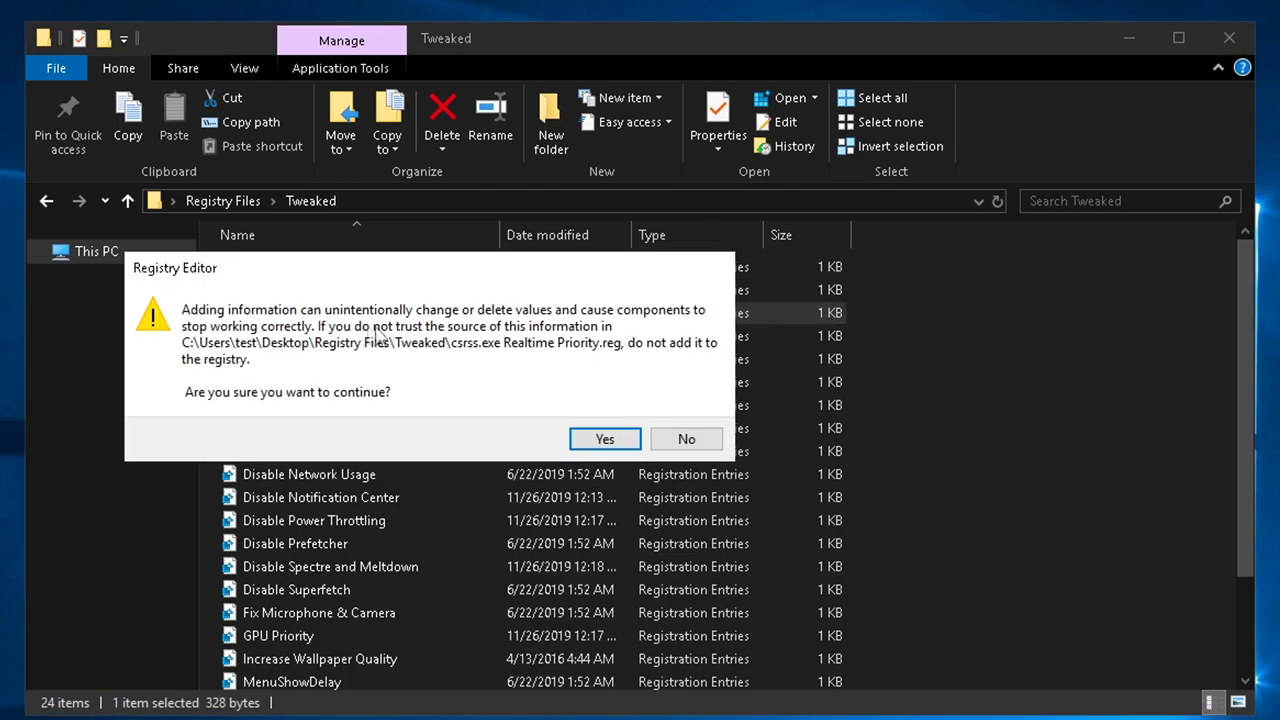
left_click(616, 437)
- Merge CursorBlinkRate, Disable Automatic Maintenance, Disable Clear Pagefile at Shutdown and Disable Firefox Updates into the registry
left_click(306, 336)
left_click(300, 358)
double_click(365, 384)
left_click(605, 439)
left_click(680, 403)
double_click(310, 405)
left_click(605, 439)
left_click(680, 403)
- Merge the Disable Hibernation, Disable Nagles Algorithm and Disable Network Usage files into the registry
double_click(300, 428)
double_click(316, 451)
left_click(605, 439)
left_click(680, 403)
double_click(310, 474)
left_click(605, 439)
left_click(680, 403)
- Merge the Disable Notification Center, Disable Power Throttling and Disable Prefetcher files into the registry
double_click(320, 497)
left_click(605, 439)
left_click(314, 520)
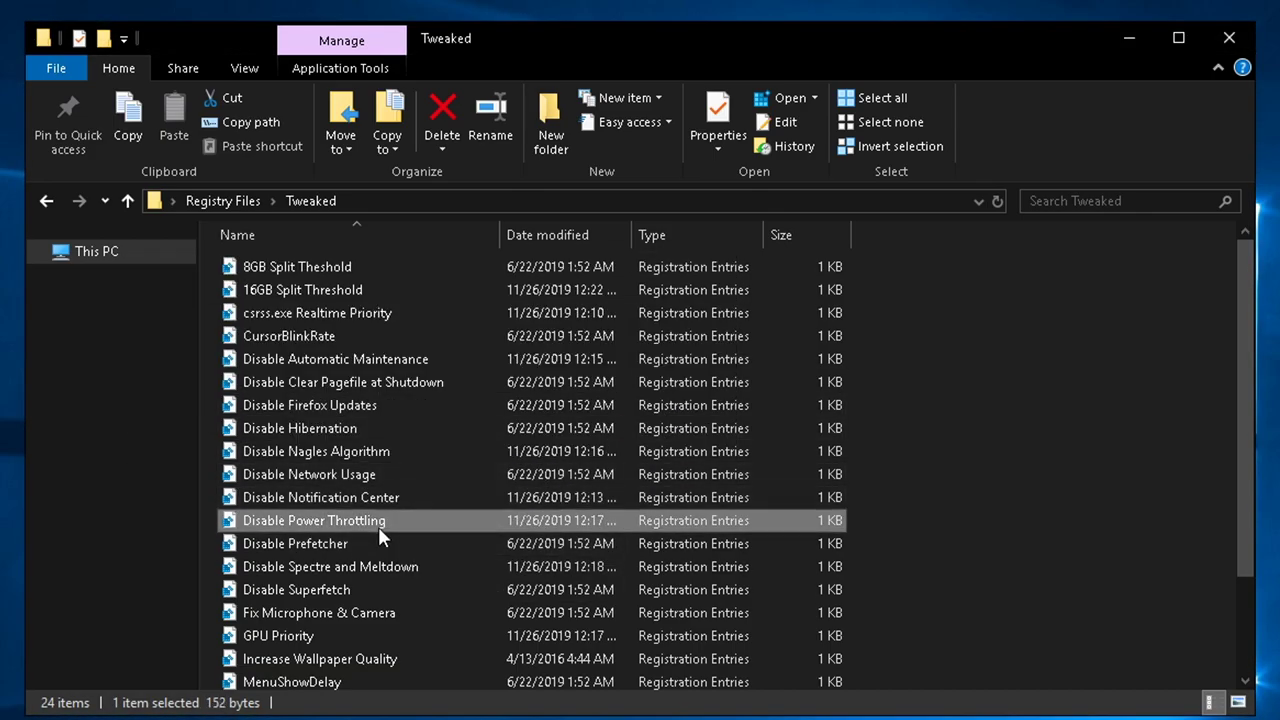
double_click(342, 543)
left_click(605, 439)
left_click(680, 403)
- Merge the Disable Spectre and Meltdown, Disable Superfetch and GPU Priority files into the registry
double_click(330, 566)
left_click(605, 439)
left_click(680, 403)
double_click(296, 589)
left_click(605, 439)
double_click(278, 636)
left_click(605, 439)
left_click(680, 403)
- Merge the Increase Wallpaper Quality and MenuShowDelay files into the registry
scroll(341, 542, "down", 2)
double_click(341, 542)
left_click(605, 439)
left_click(680, 403)
double_click(292, 562)
left_click(605, 439)
left_click(680, 403)
- Merge the MouseHoverTime, No Folder Options, Old Volume Control and Processor Scheduling files into the registry
double_click(295, 585)
left_click(605, 439)
left_click(680, 403)
double_click(296, 608)
left_click(605, 439)
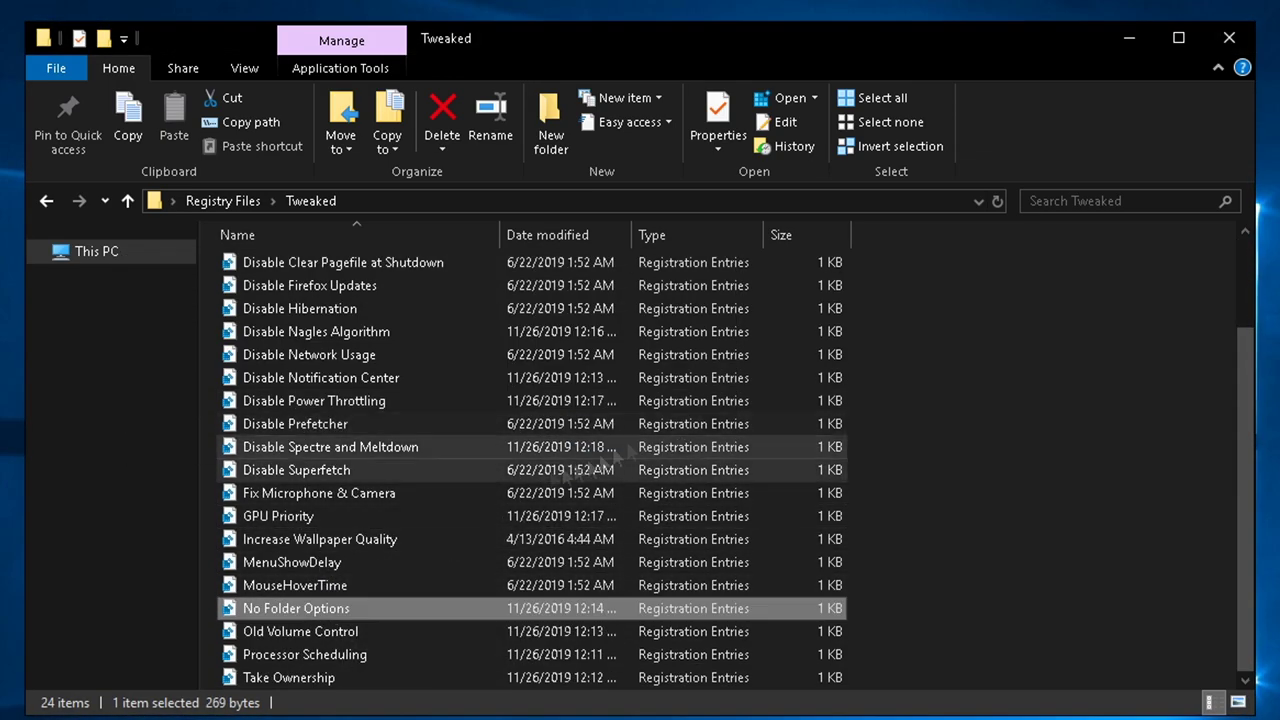
left_click(300, 631)
double_click(300, 631)
left_click(605, 439)
left_click(305, 654)
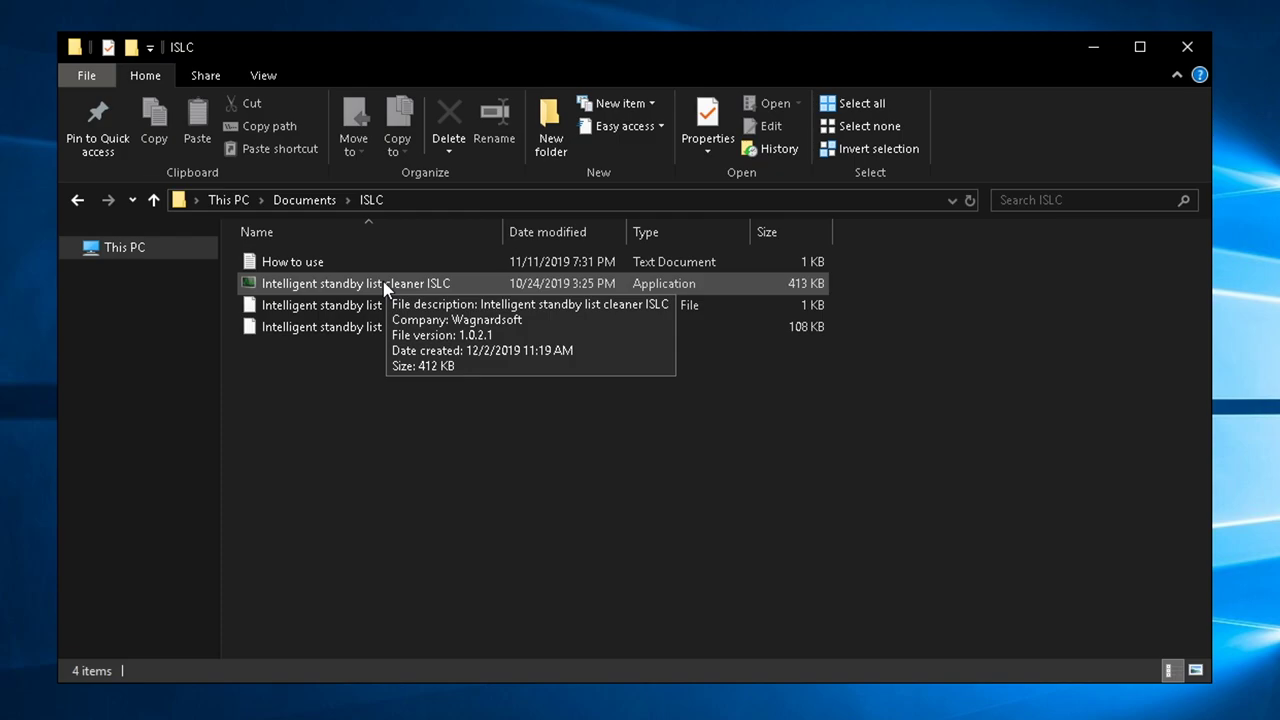
- Launch Intelligent standby list cleaner from the ISLC folder, enable the custom timer resolution of 0.50, and start monitoring
double_click(383, 285)
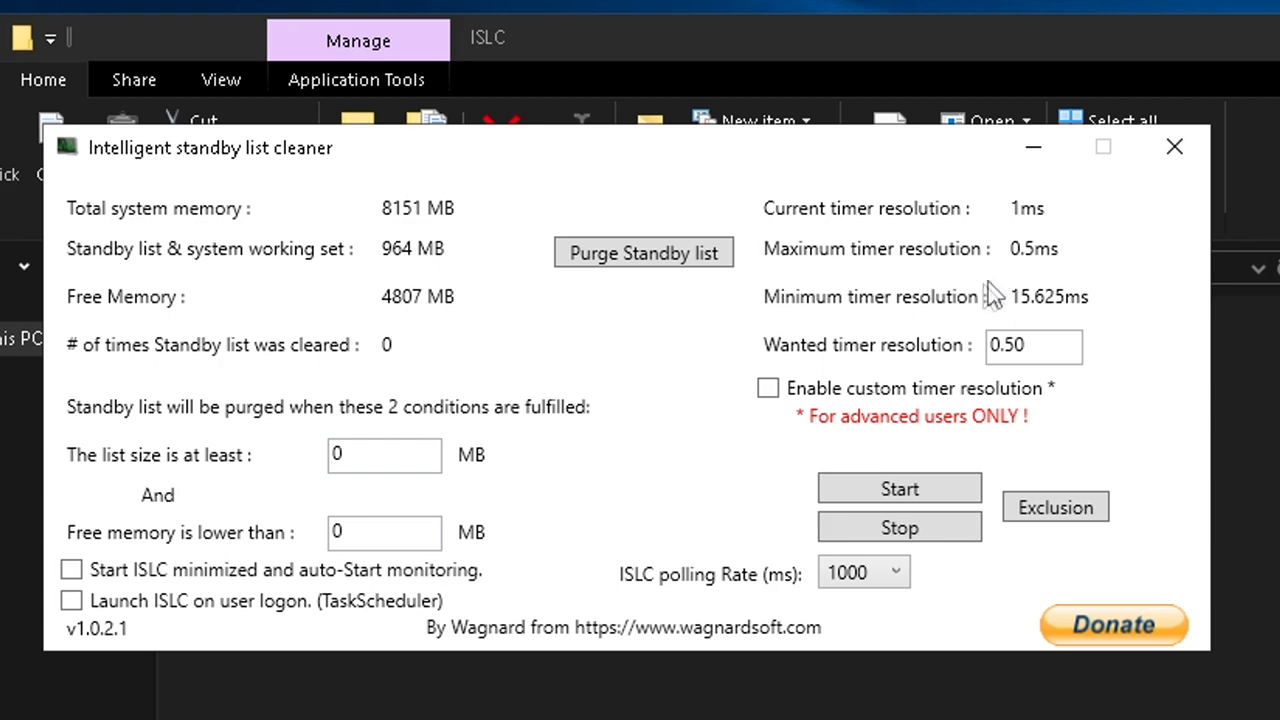
left_click_drag(1061, 337, 925, 358)
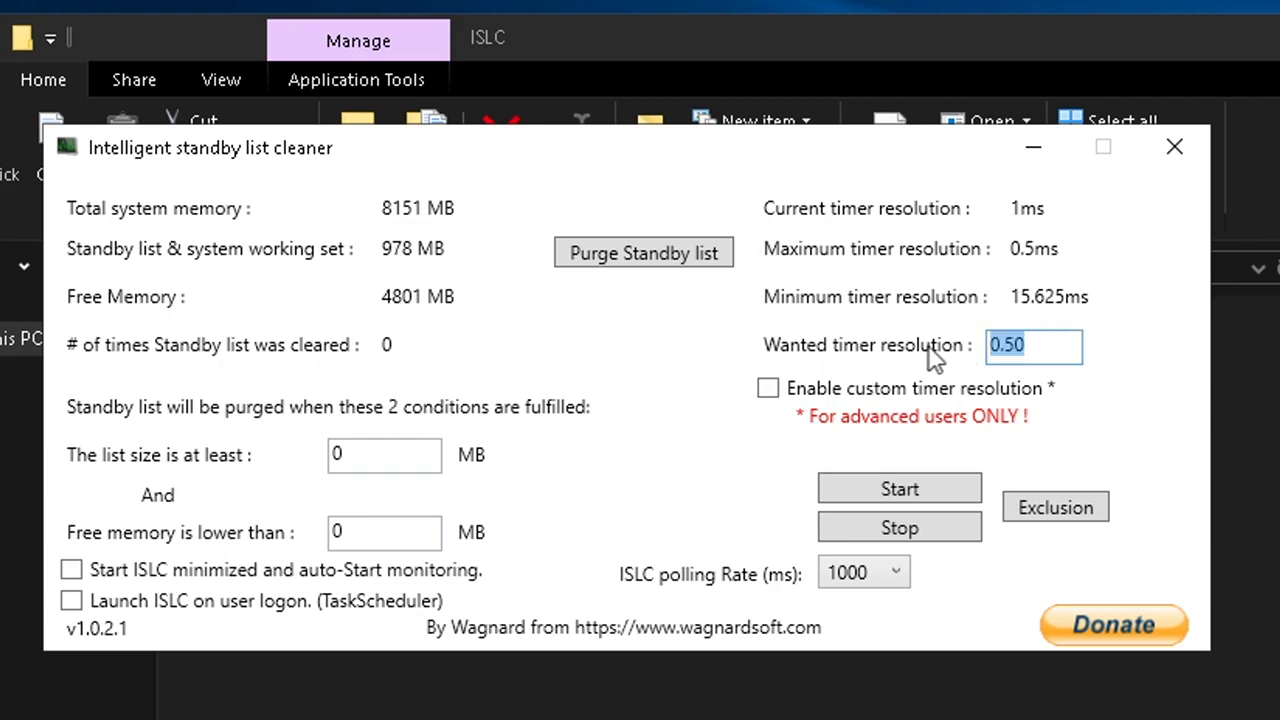
left_click(856, 395)
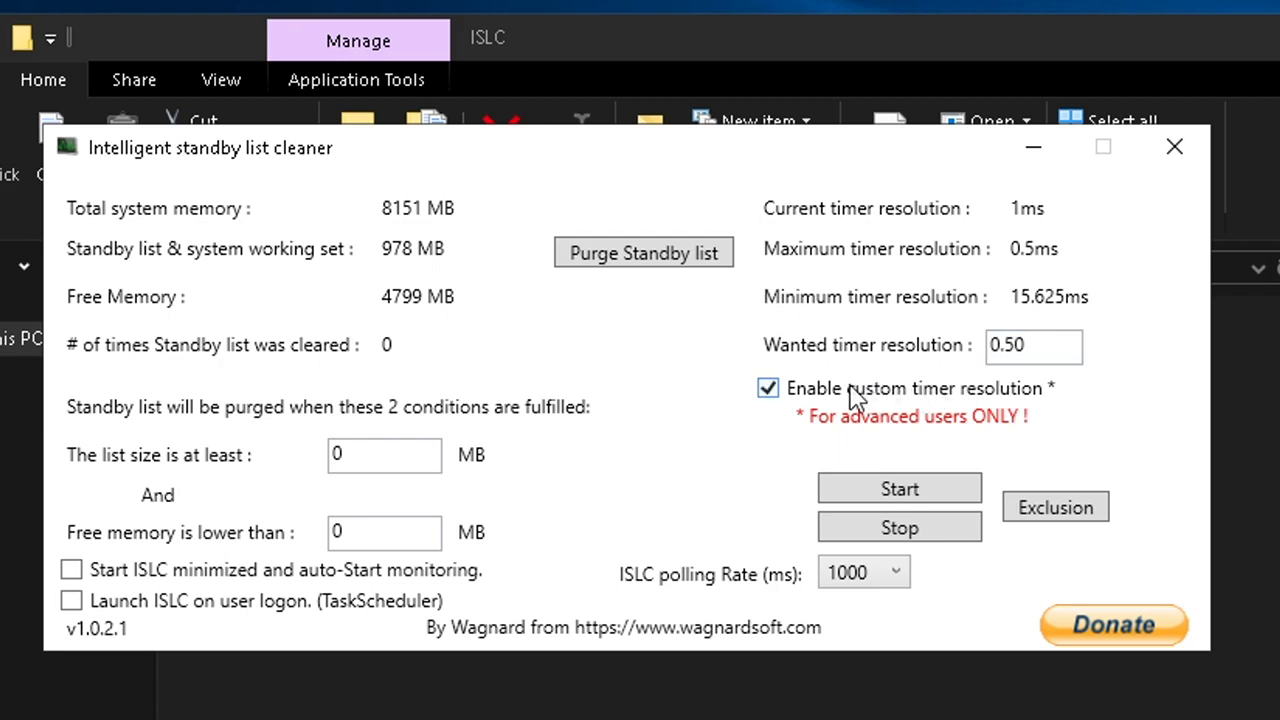
left_click(918, 486)
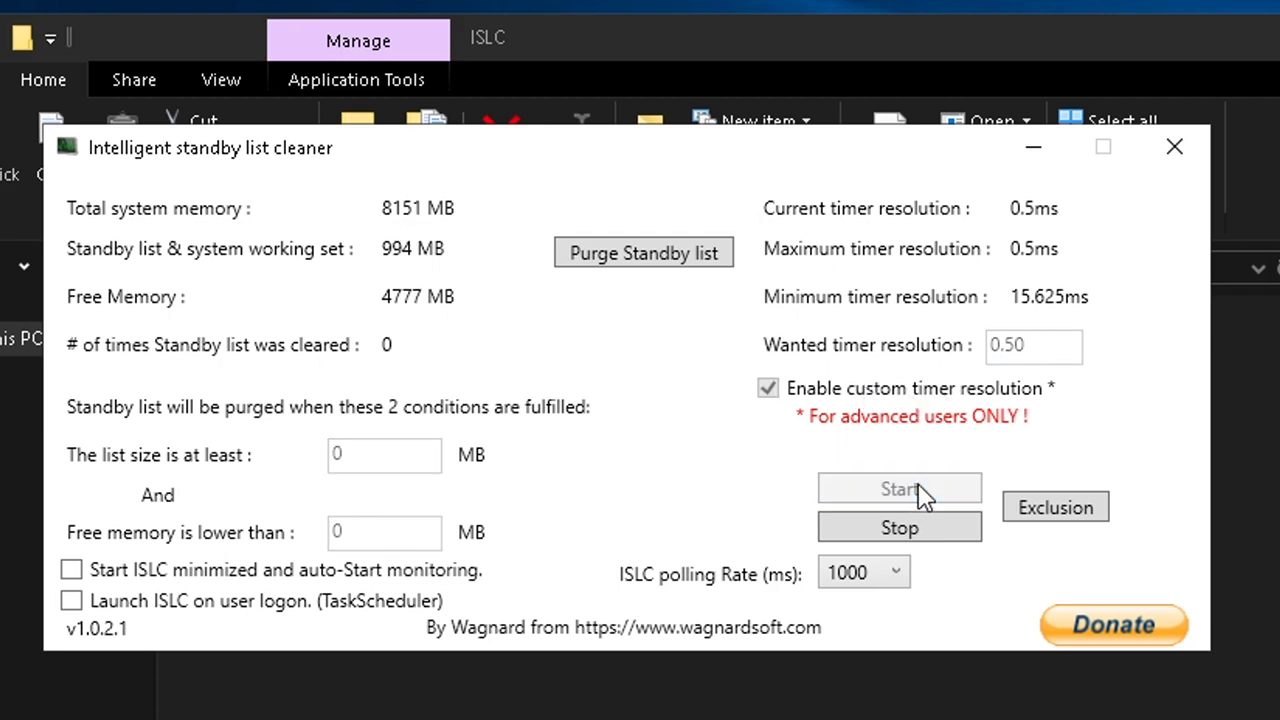
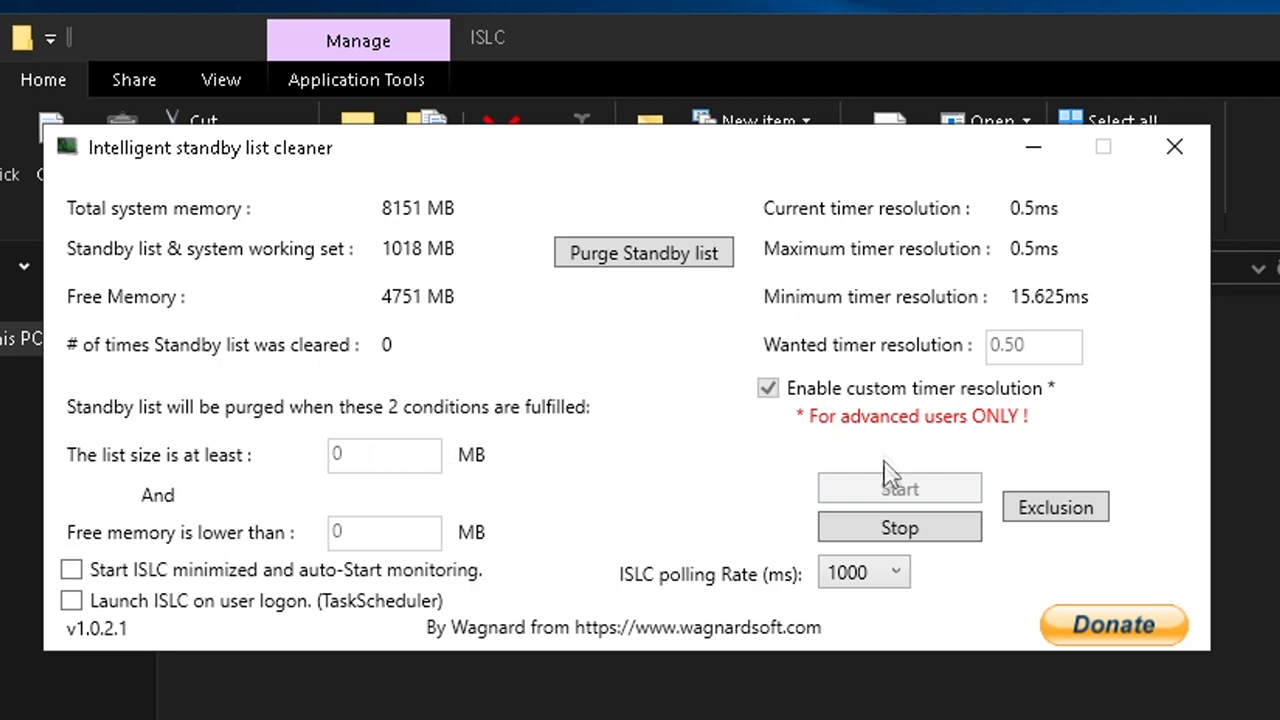
- Stop monitoring and set the purge conditions to a list size of at least 1024 MB and free memory lower than 4096 MB
left_click(884, 528)
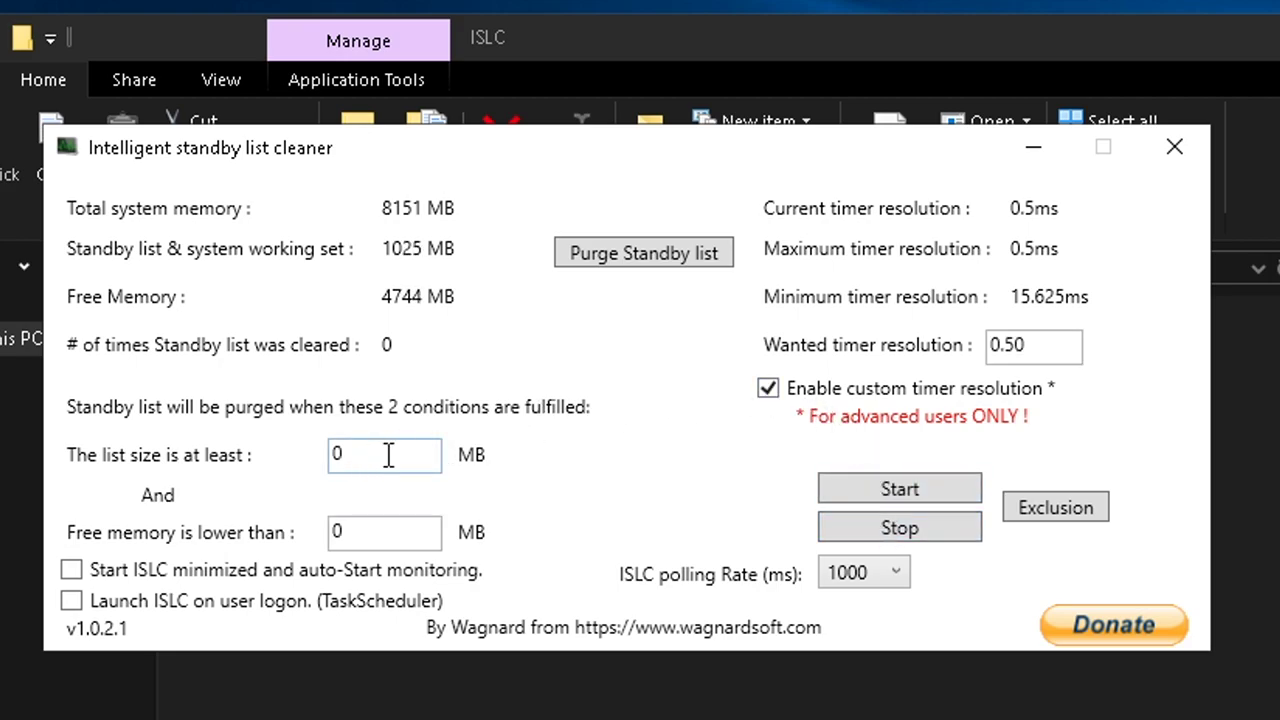
left_click_drag(396, 455, 240, 462)
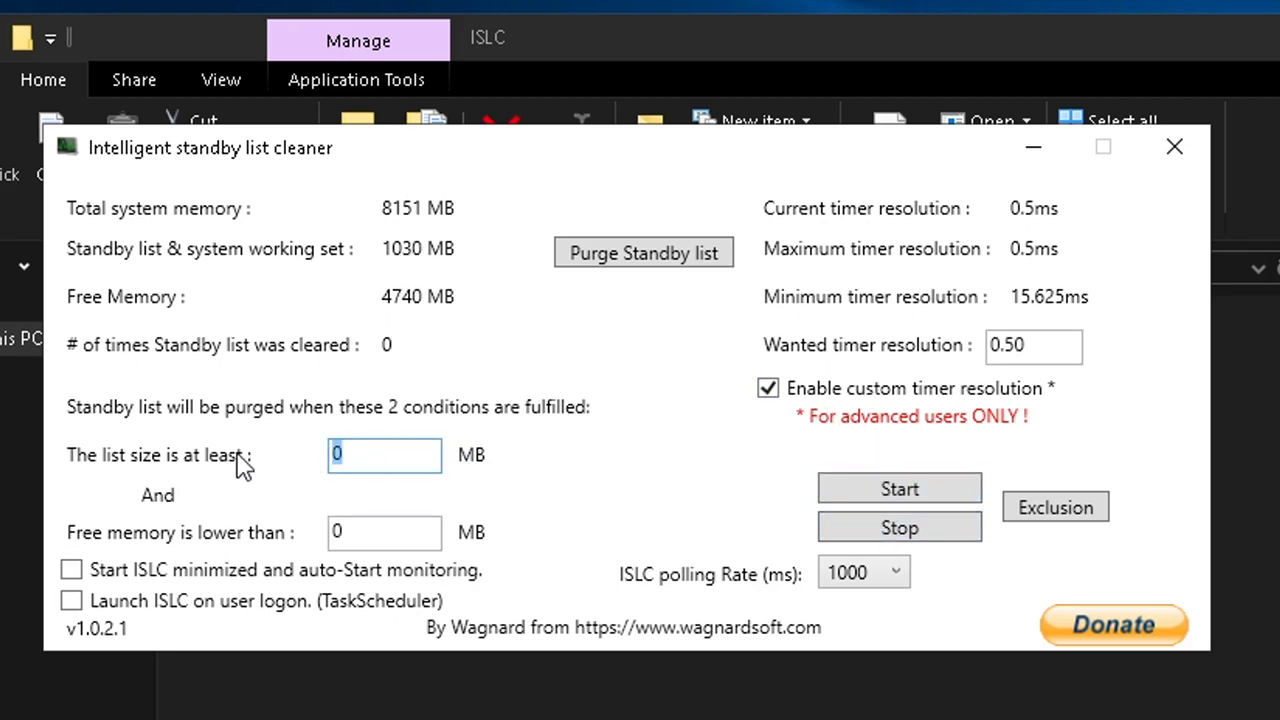
type("1024")
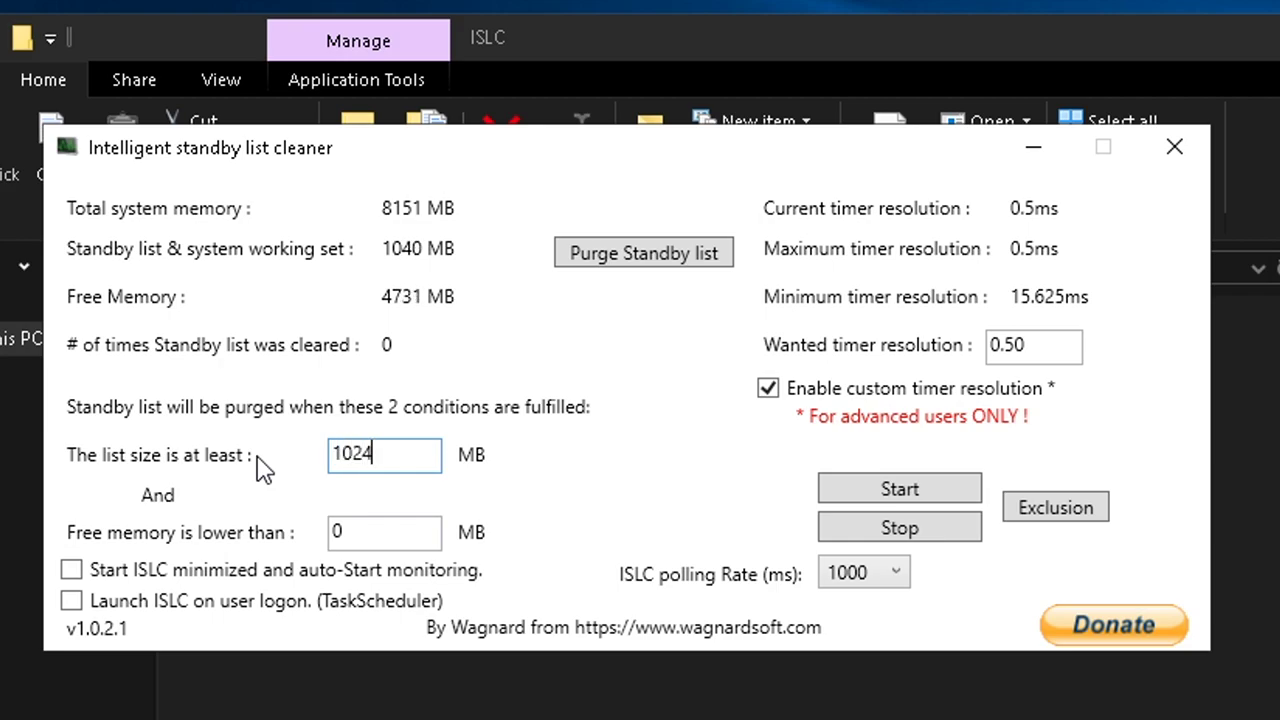
left_click_drag(377, 527, 257, 537)
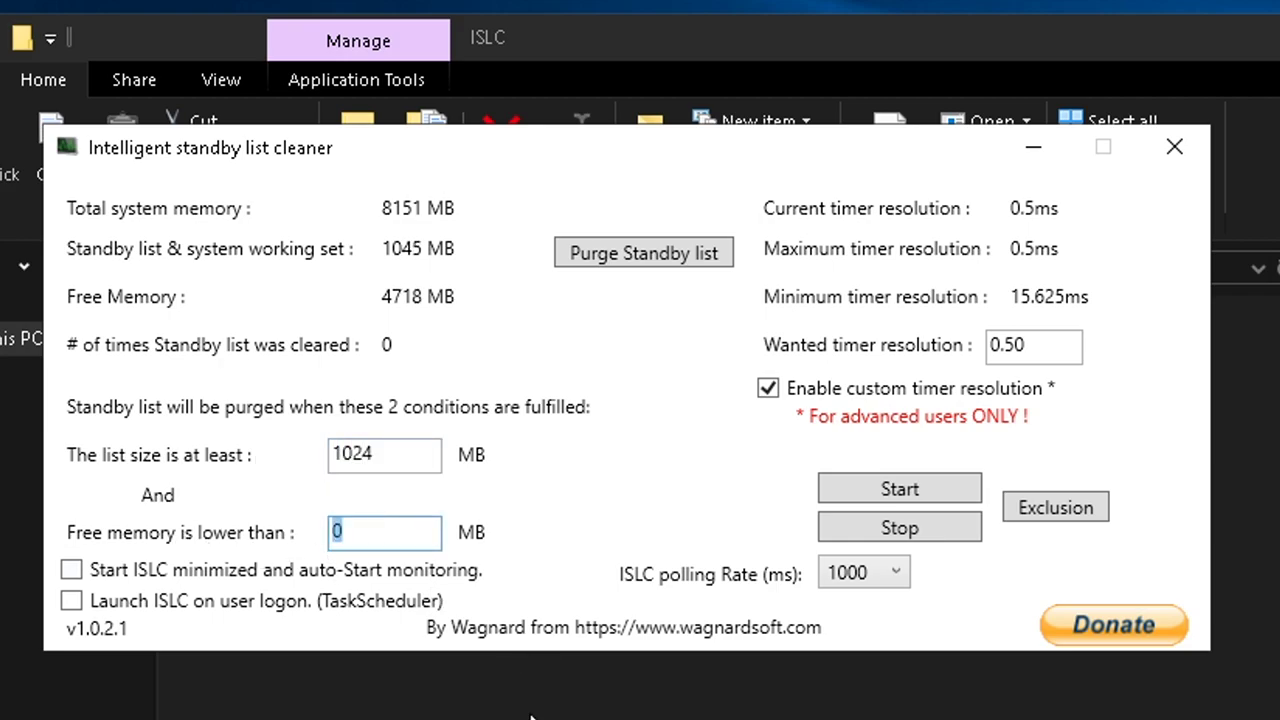
type("4096")
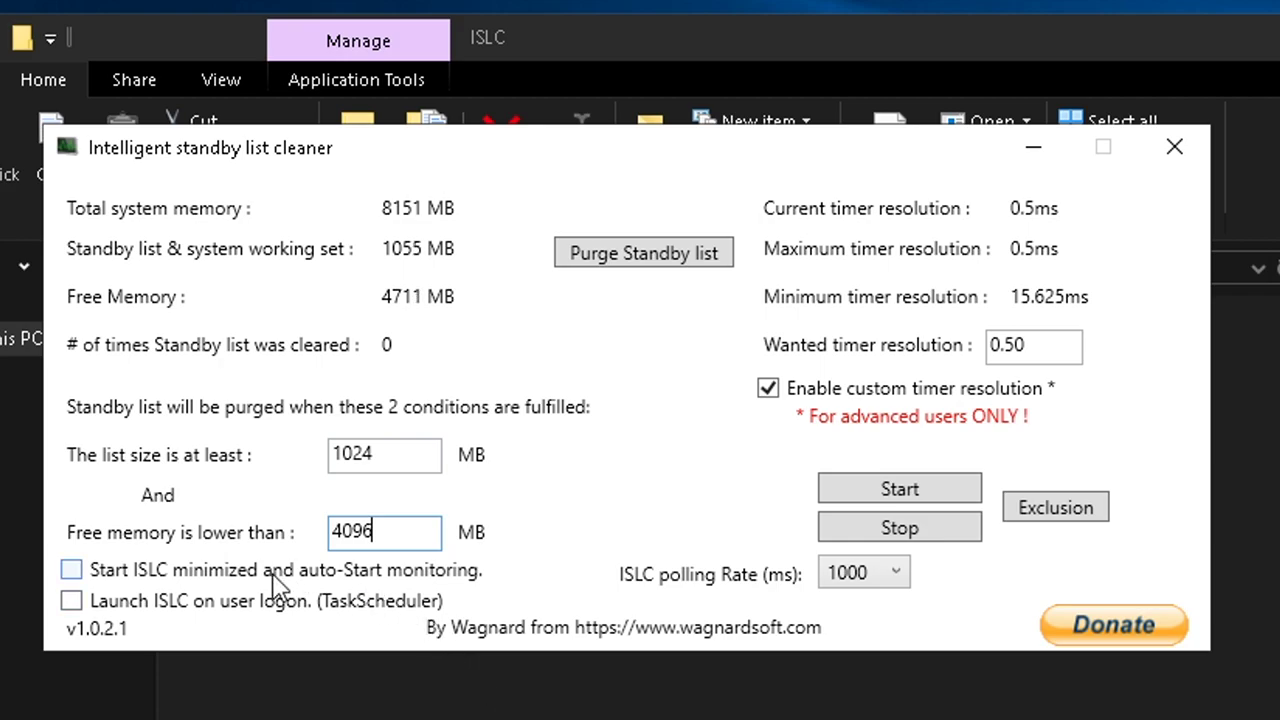
- Enable starting ISLC minimized with auto-start monitoring, restart monitoring and purge the standby list, leaving the cleaner minimized
left_click(202, 577)
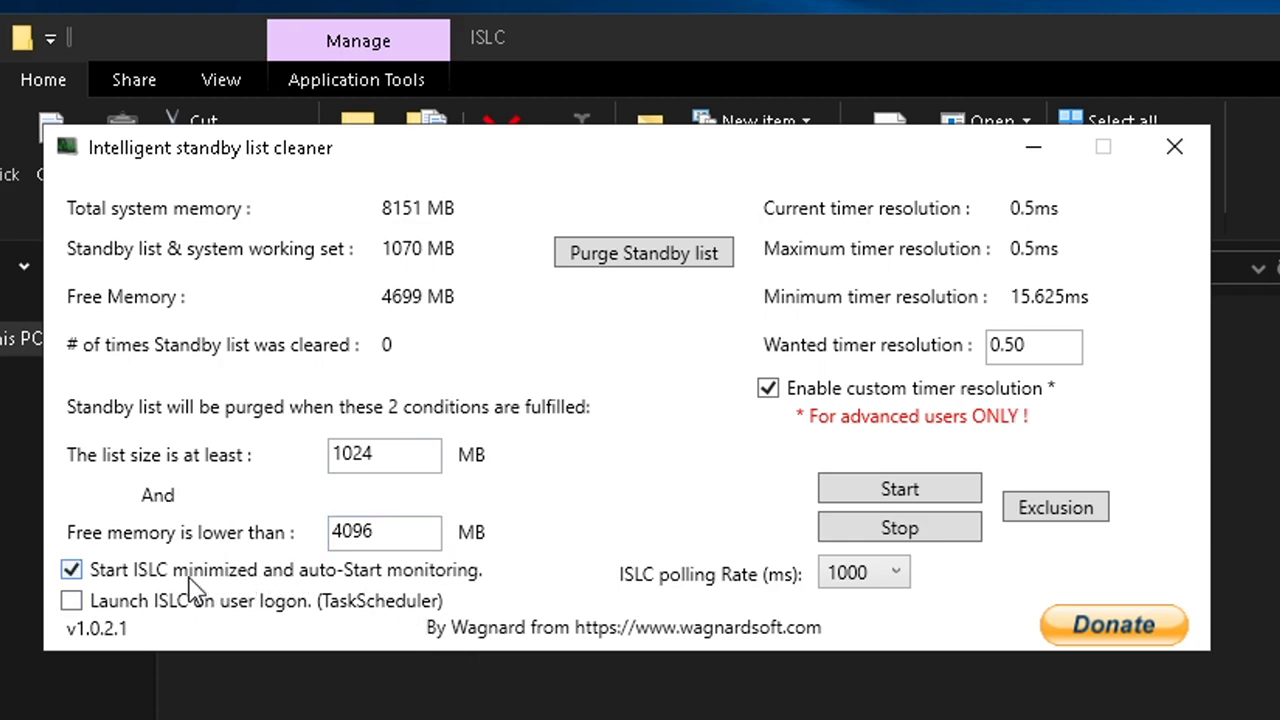
left_click(929, 499)
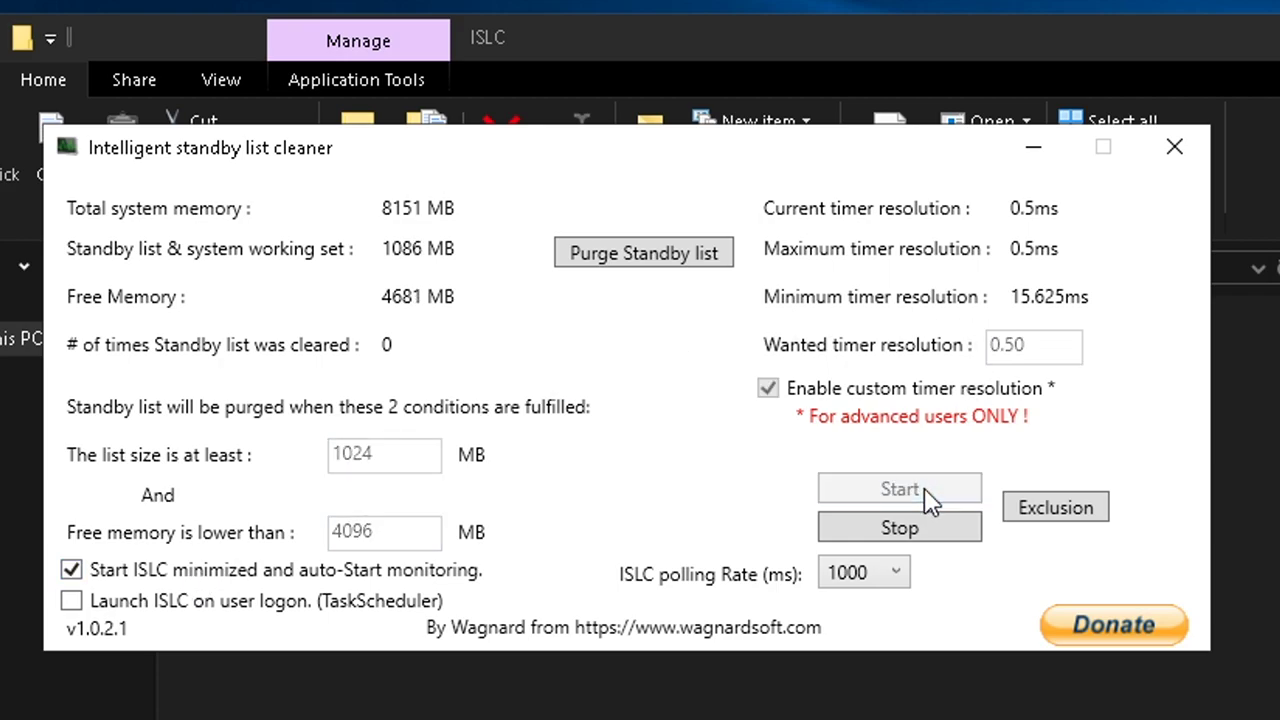
left_click(598, 262)
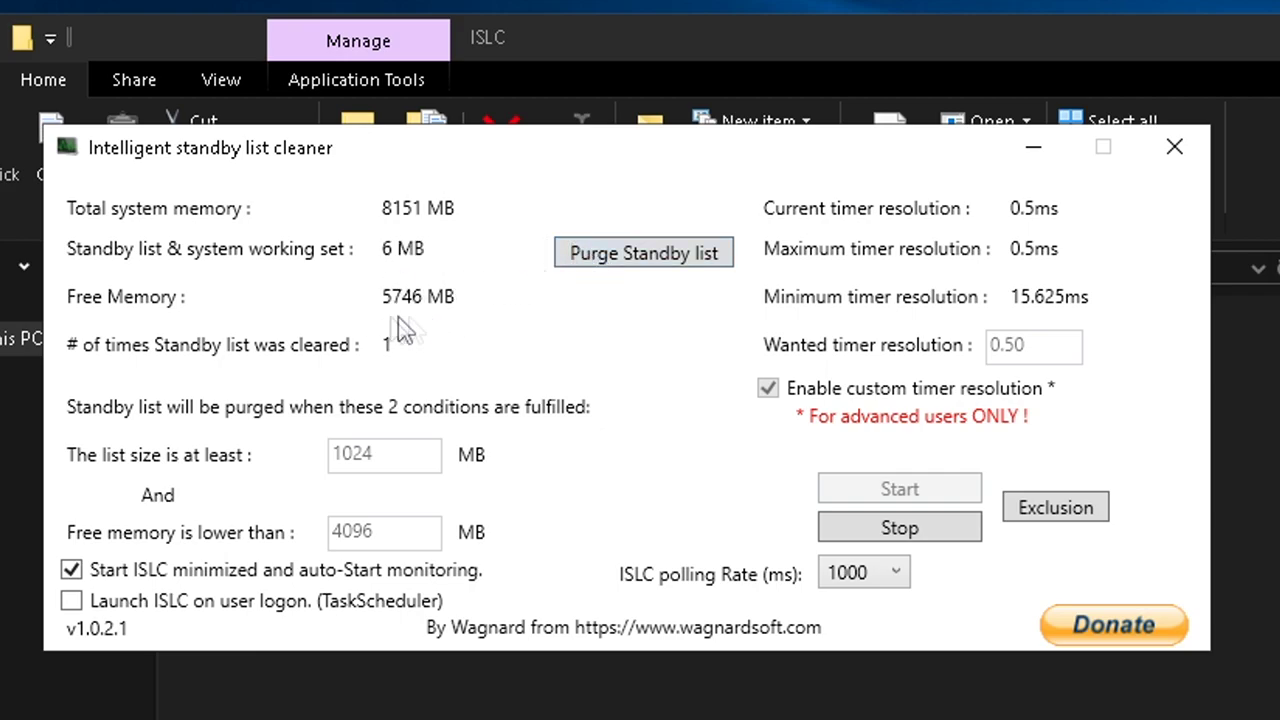
left_click(1033, 147)
left_click_drag(858, 573, 745, 662)
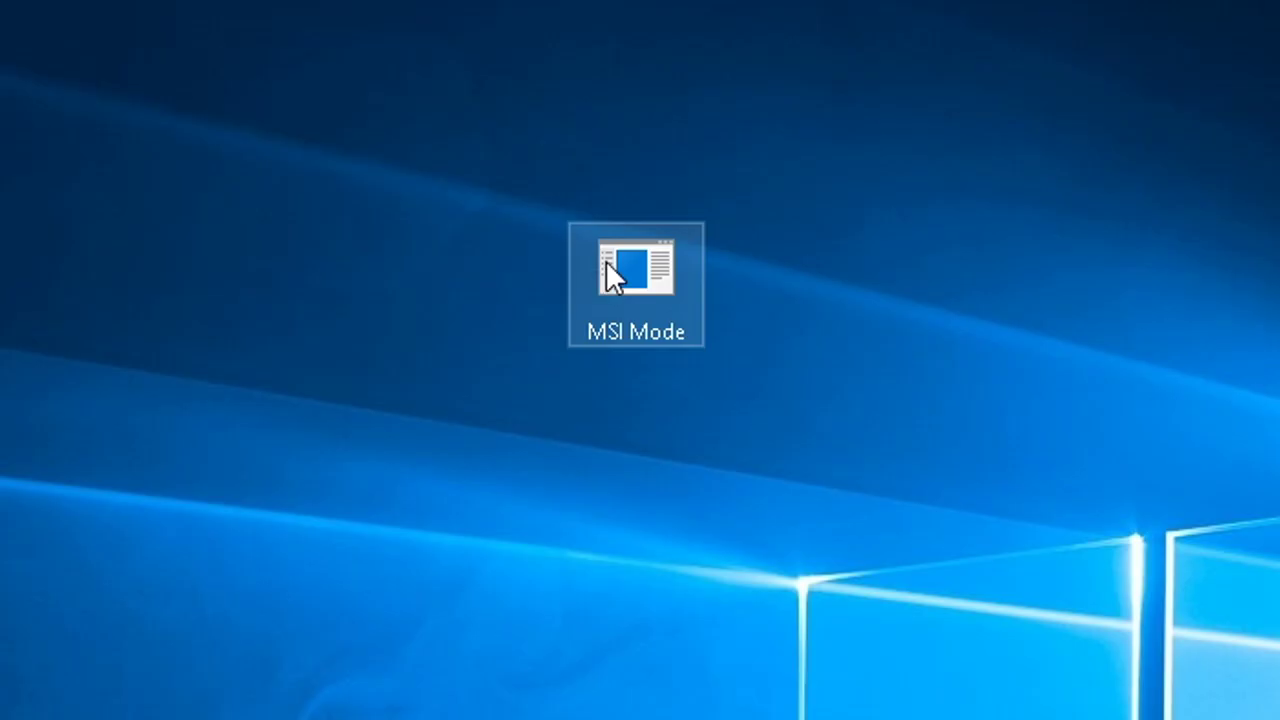
- Launch the MSI Mode utility from the desktop
mouse_move(608, 262)
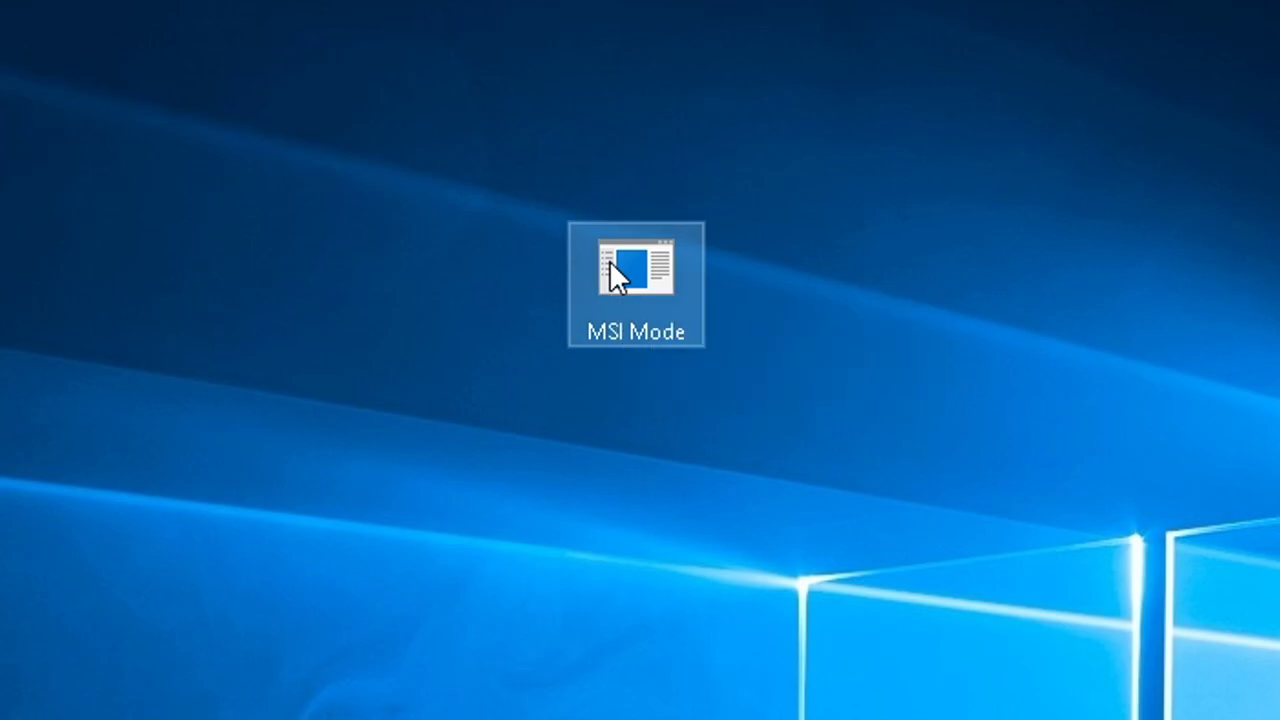
right_click(610, 263)
left_click(700, 290)
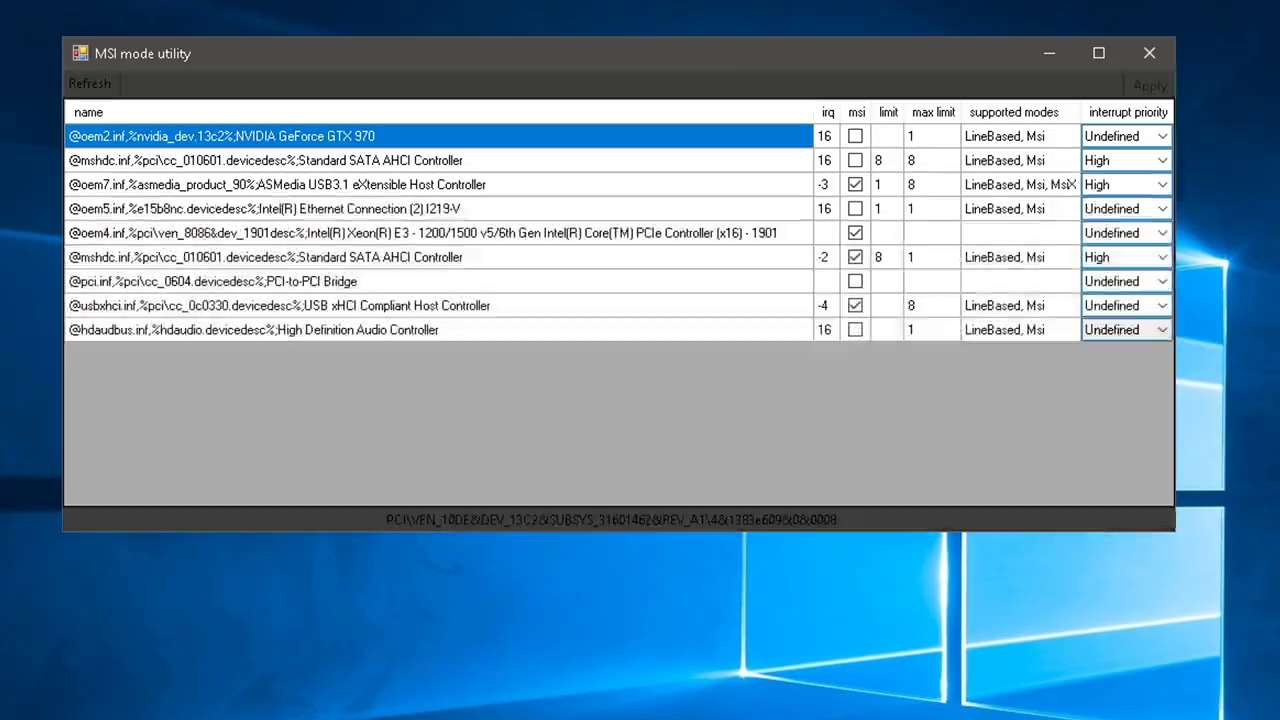
- Examine the IRQ numbers and MSI states of the graphics card, SATA, Ethernet, audio and USB controllers
left_click(826, 142)
left_click(826, 161)
left_click(826, 208)
left_click(826, 330)
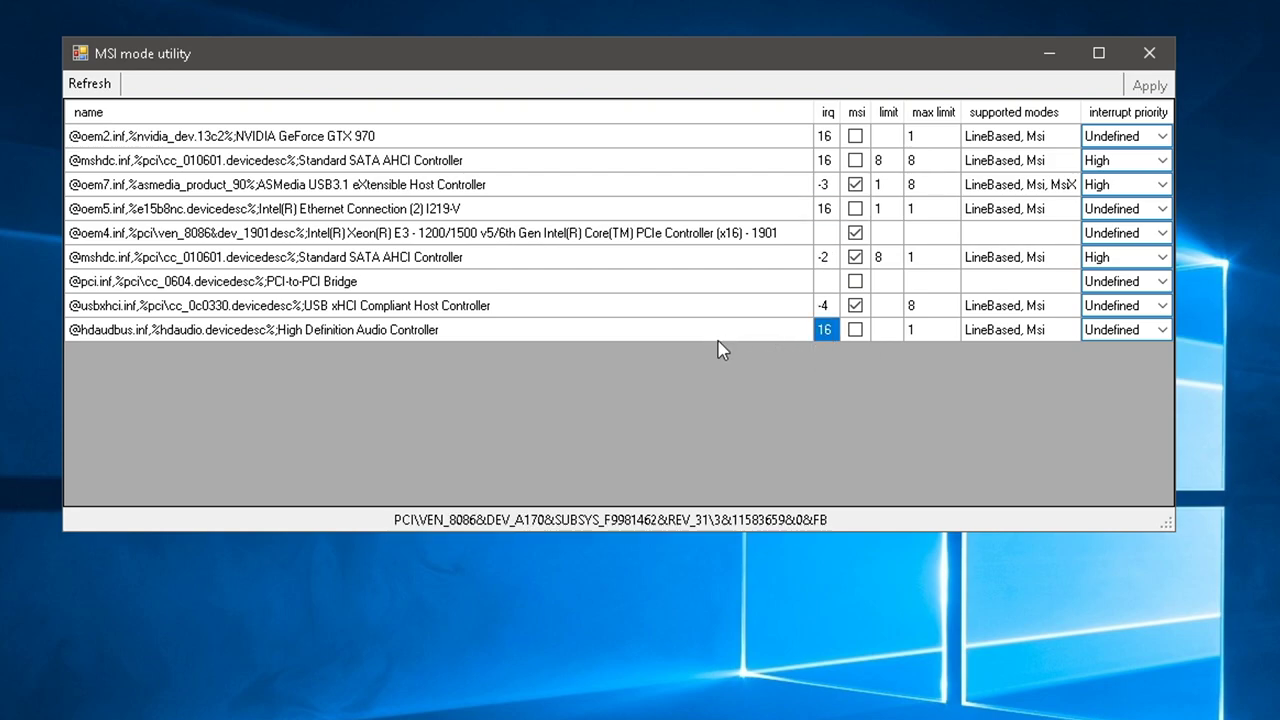
left_click(827, 140)
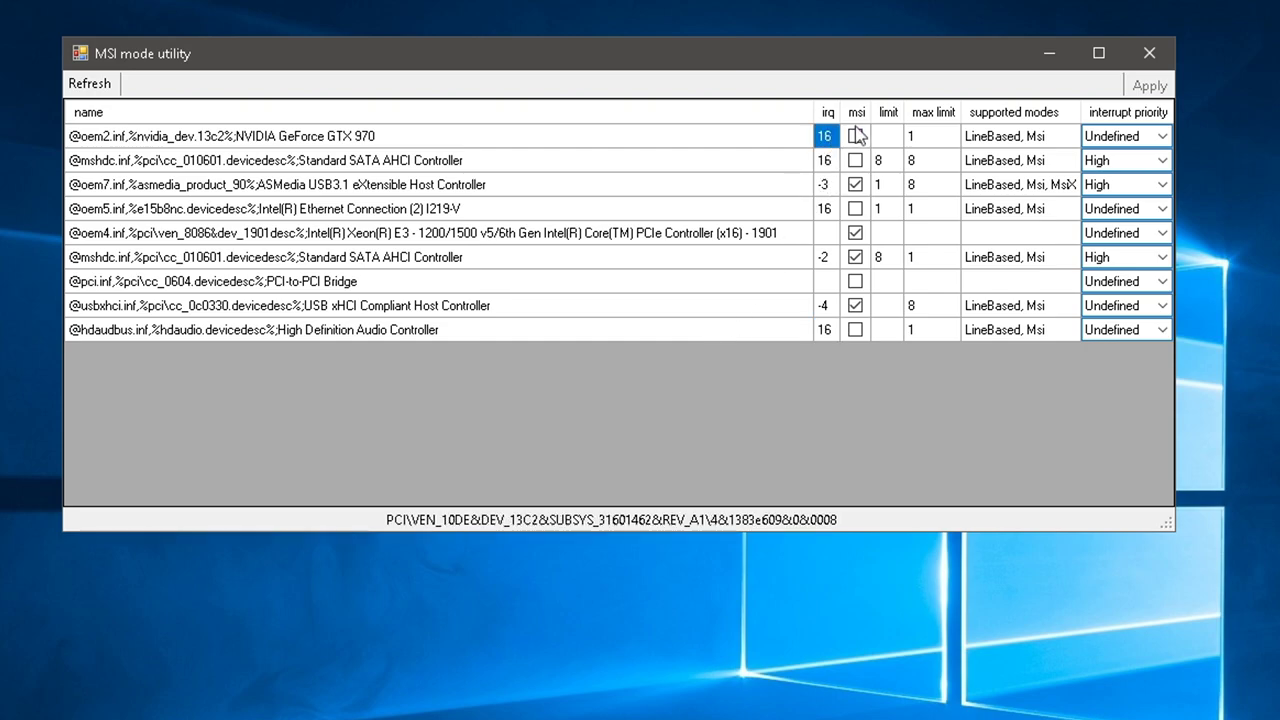
mouse_move(857, 118)
left_click(779, 315)
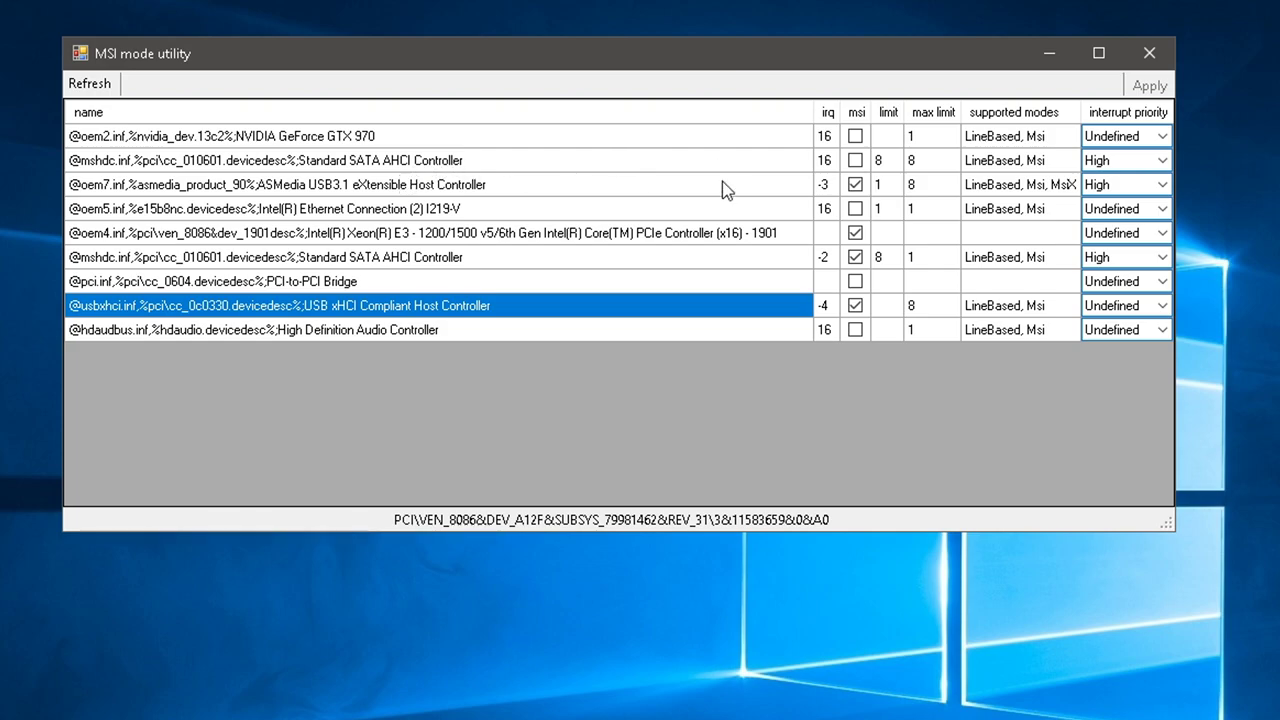
left_click(718, 233)
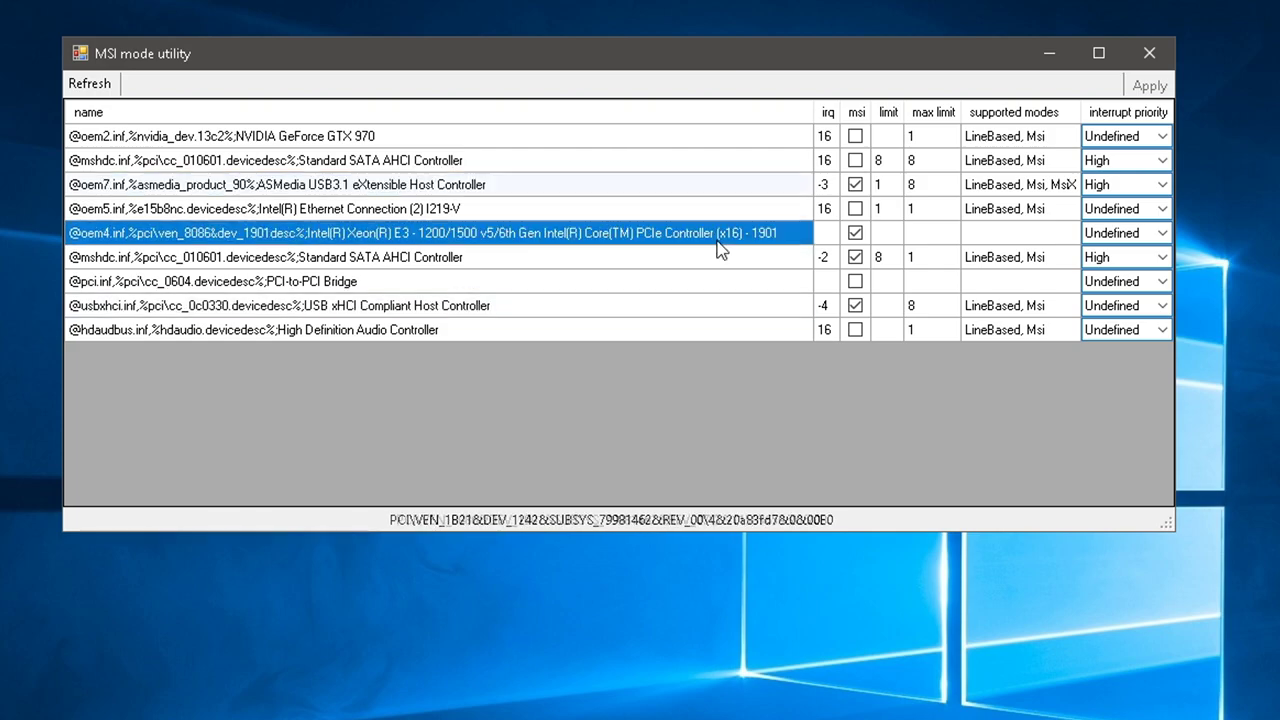
left_click(855, 234)
key("space")
left_click(472, 262)
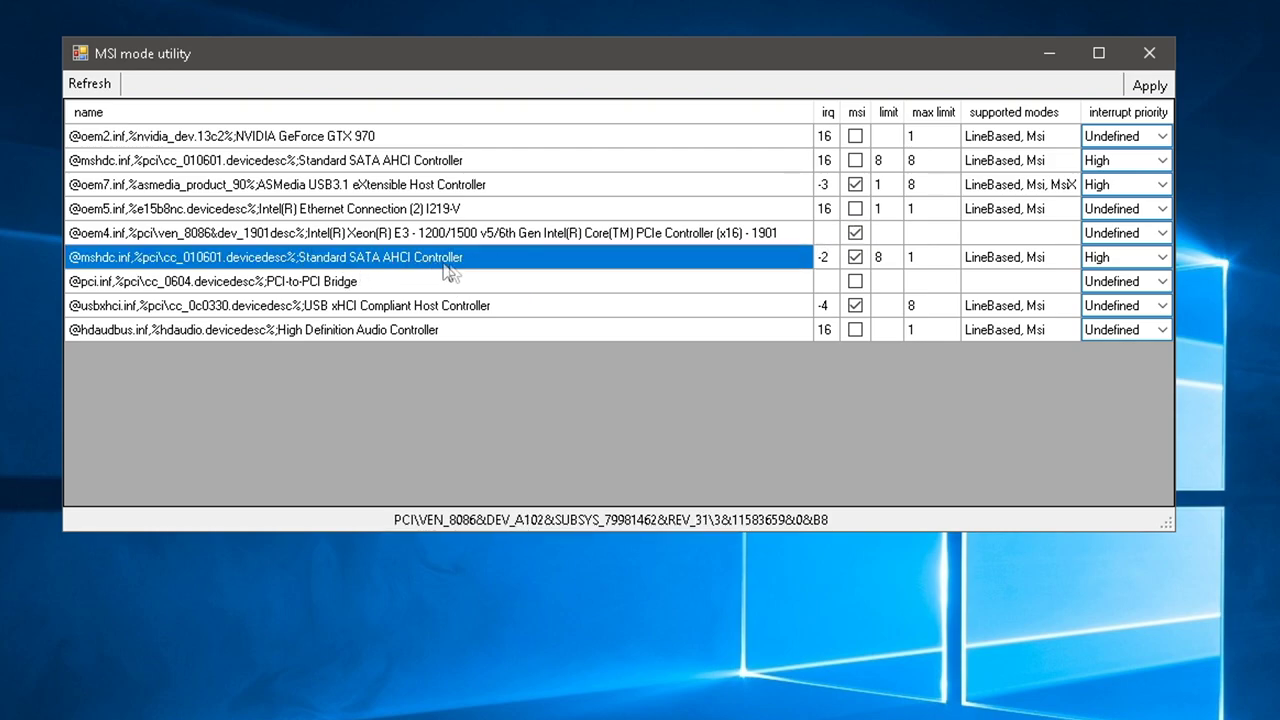
- Enable MSI mode for the NVIDIA GeForce GTX 970 and set its interrupt priority to High
left_click(640, 138)
left_click(856, 137)
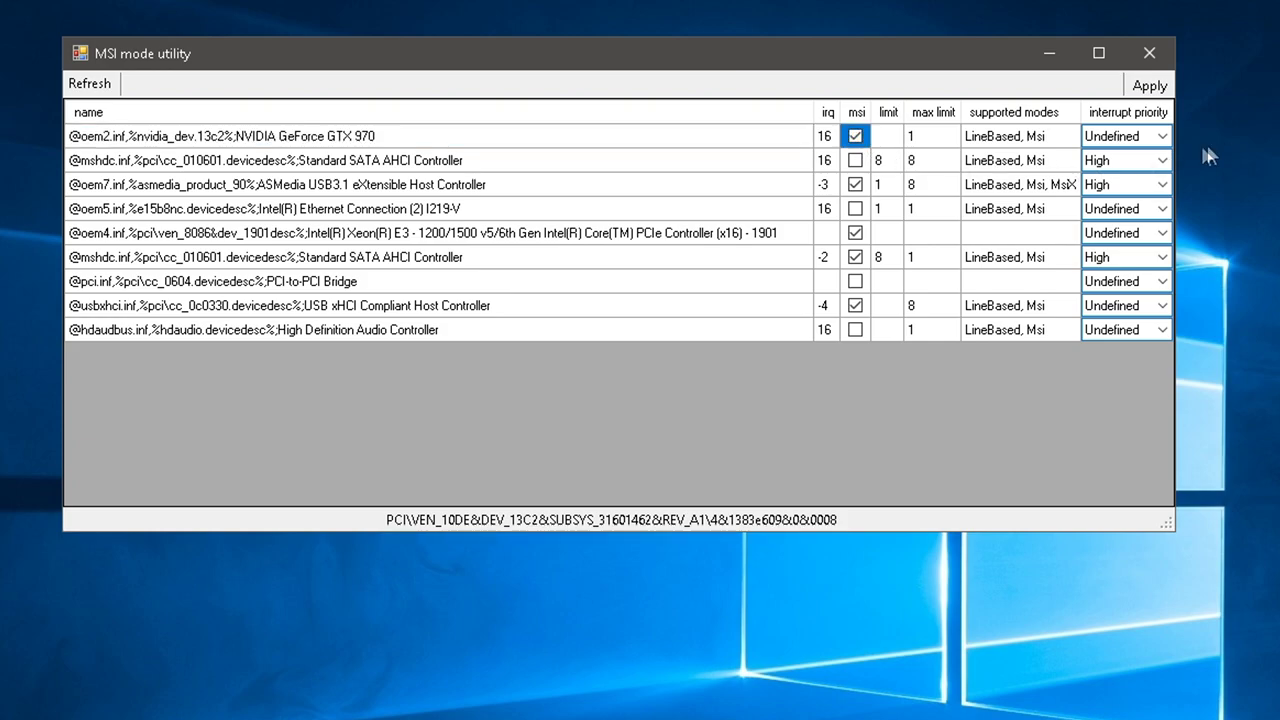
left_click(1125, 136)
left_click(1100, 209)
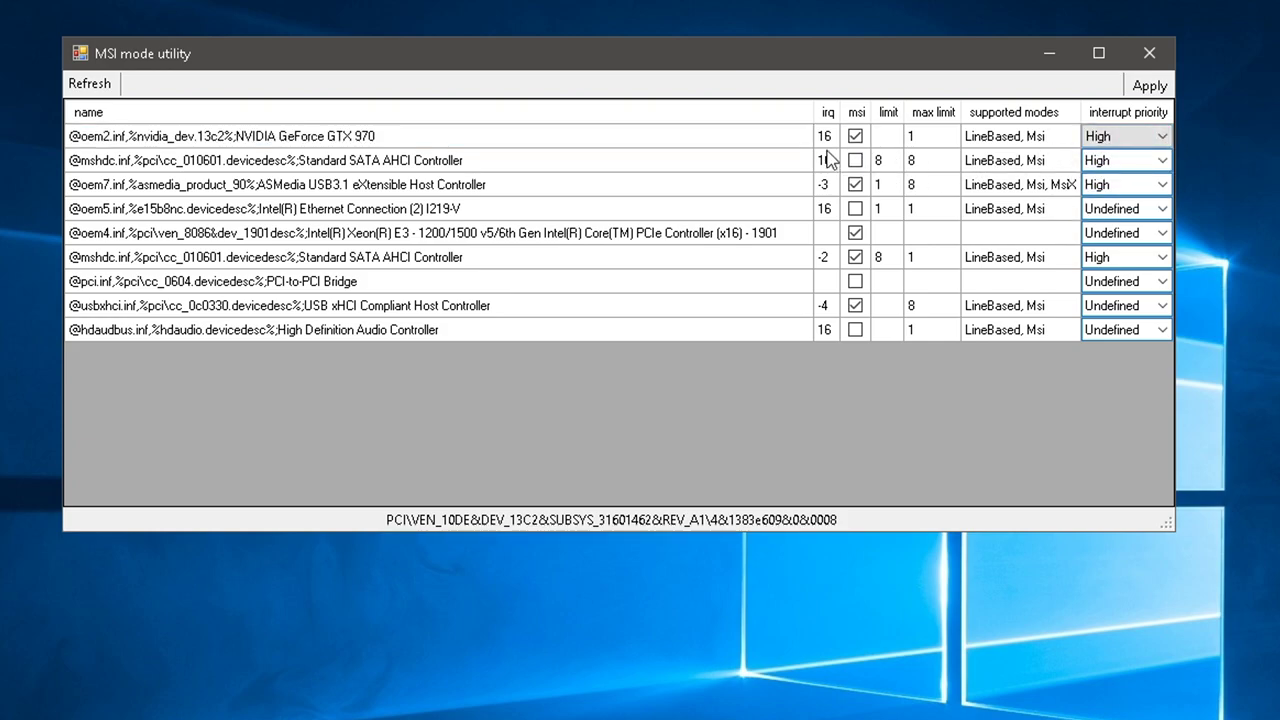
- Enable MSI mode for the Intel Ethernet Connection I219-V and set its interrupt priority to High
left_click(446, 164)
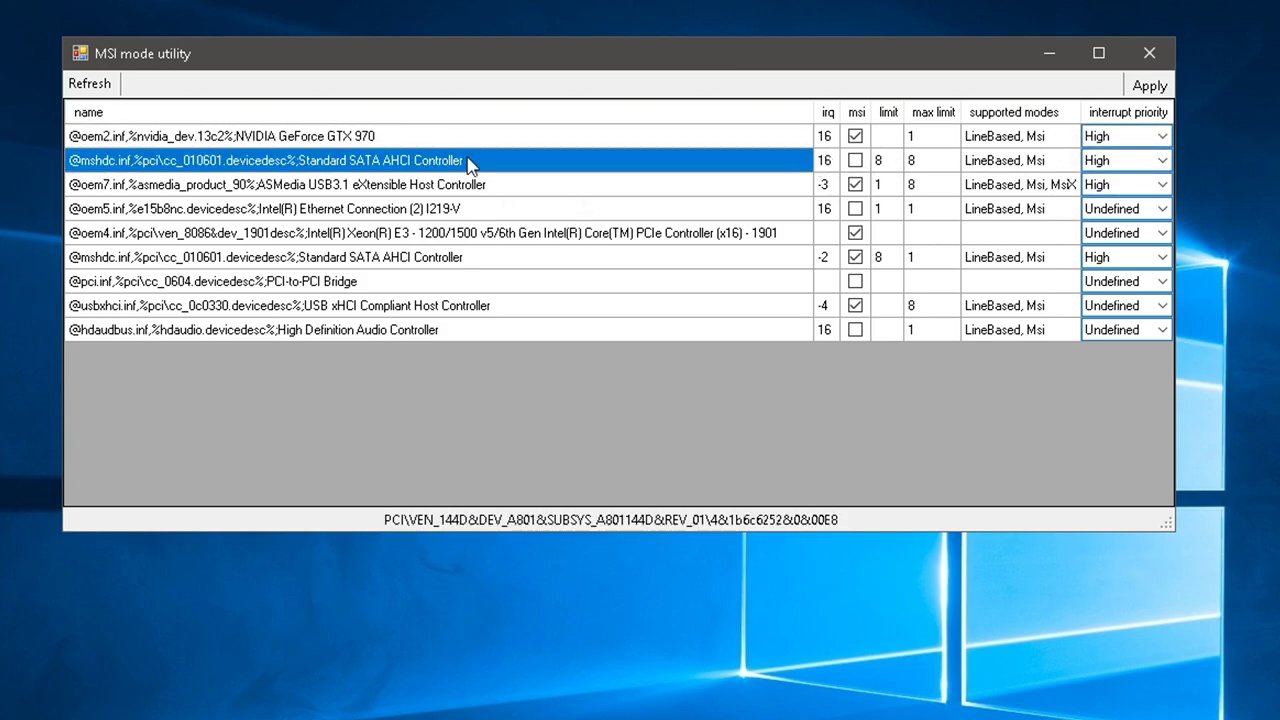
left_click(410, 192)
left_click(415, 216)
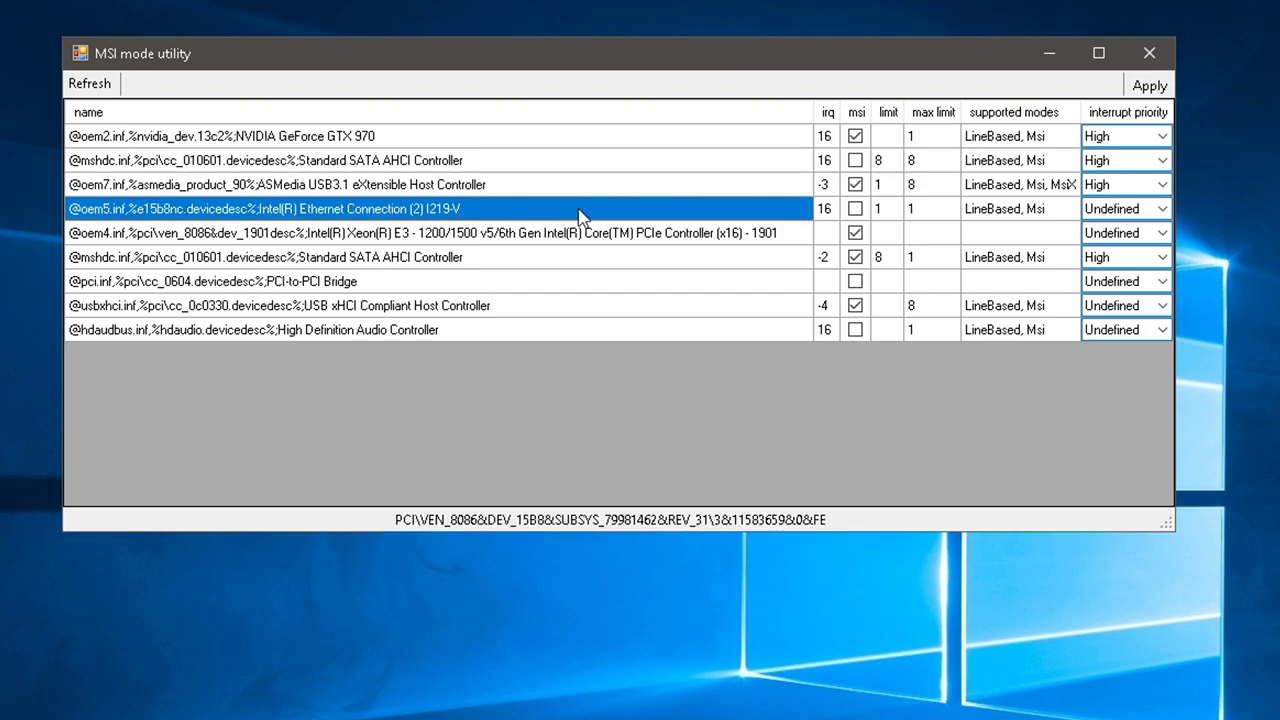
left_click(855, 209)
left_click(1145, 213)
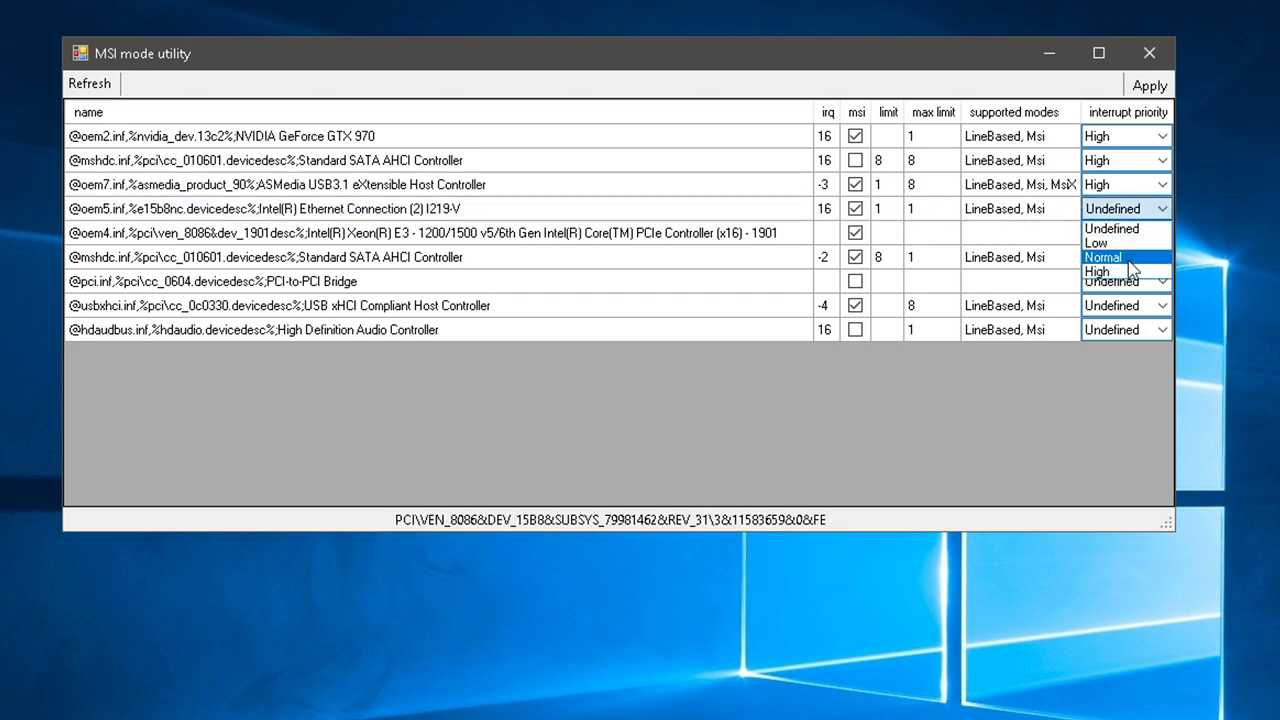
left_click(1125, 276)
- Open Device Manager and list the devices by connection
left_click(466, 230)
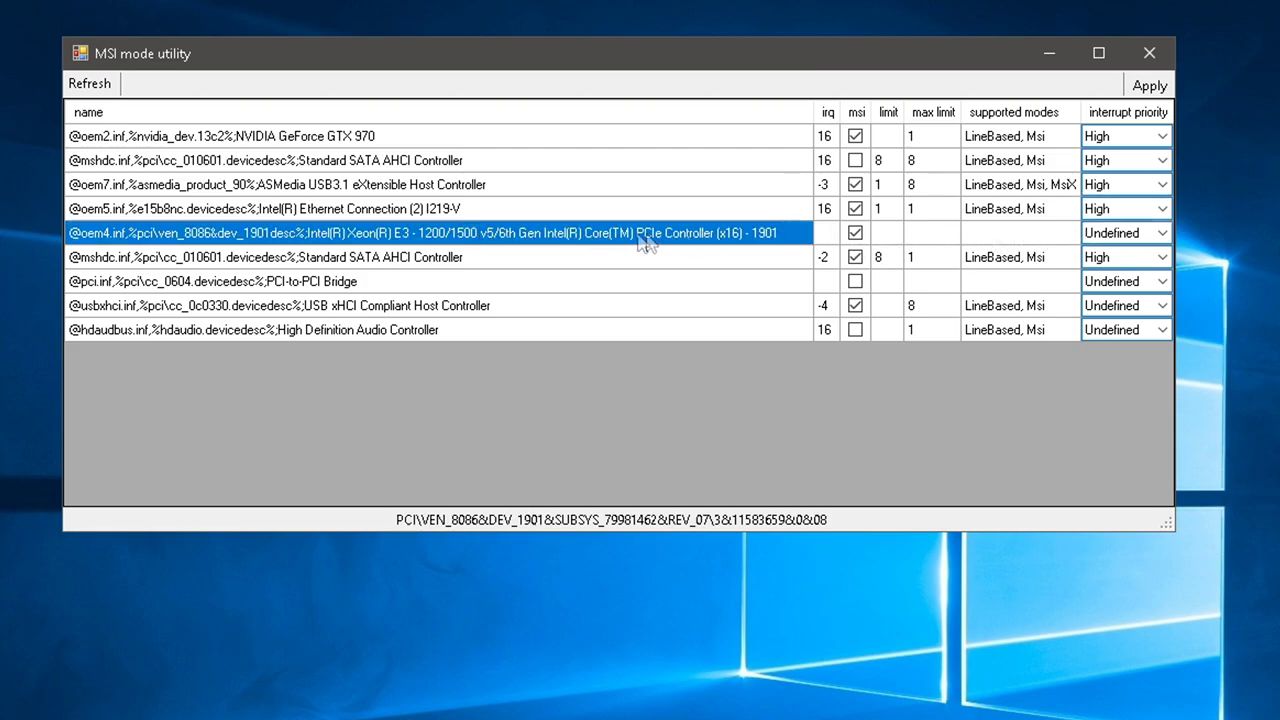
left_click(432, 141)
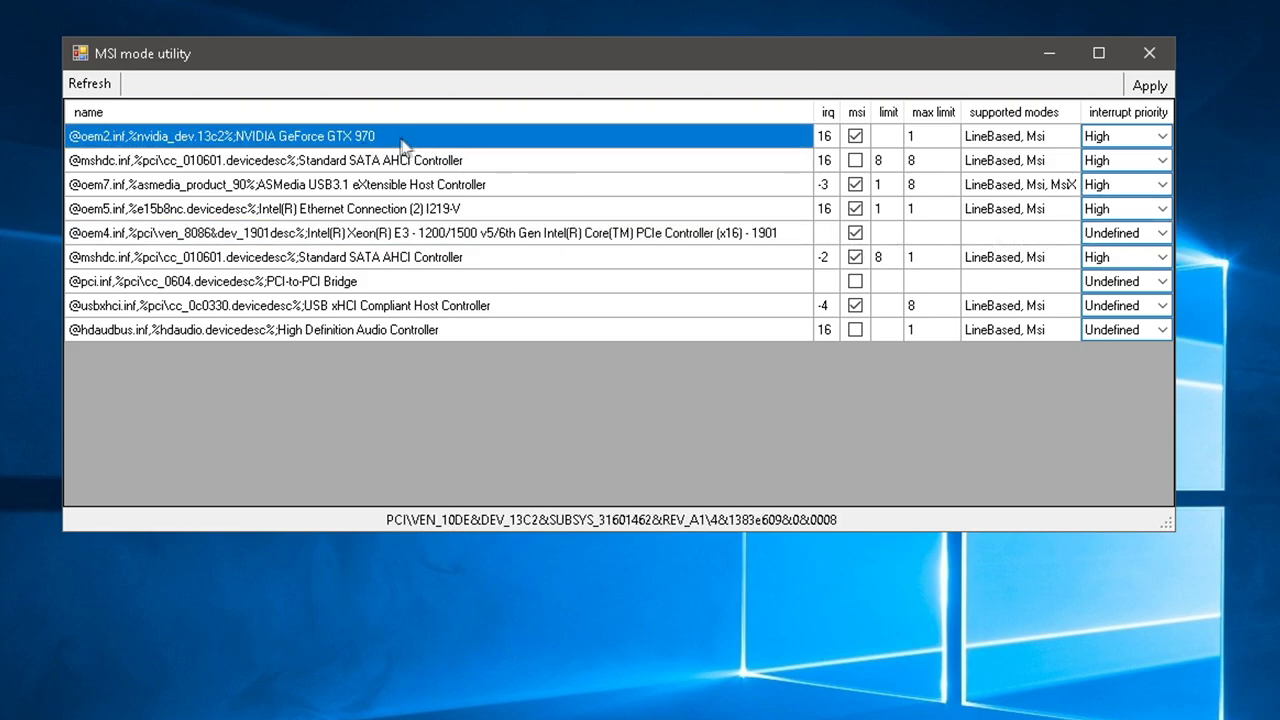
left_click(619, 240)
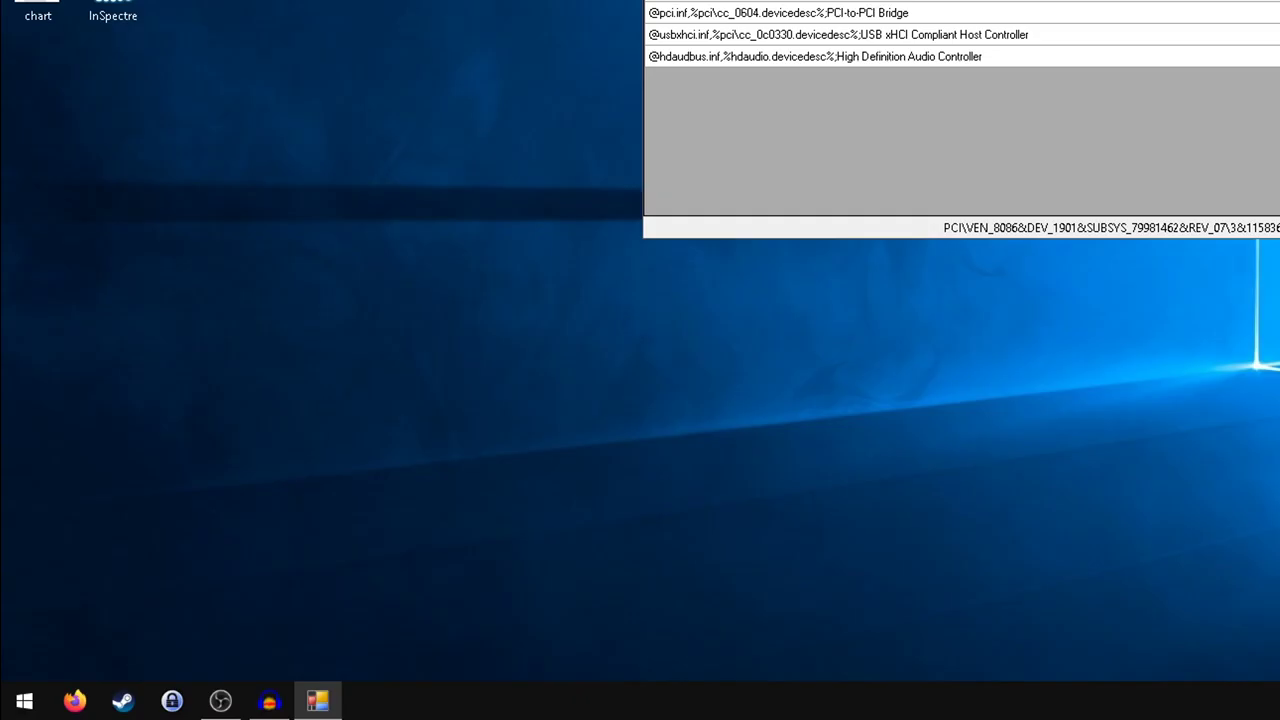
left_click(24, 701)
type("d")
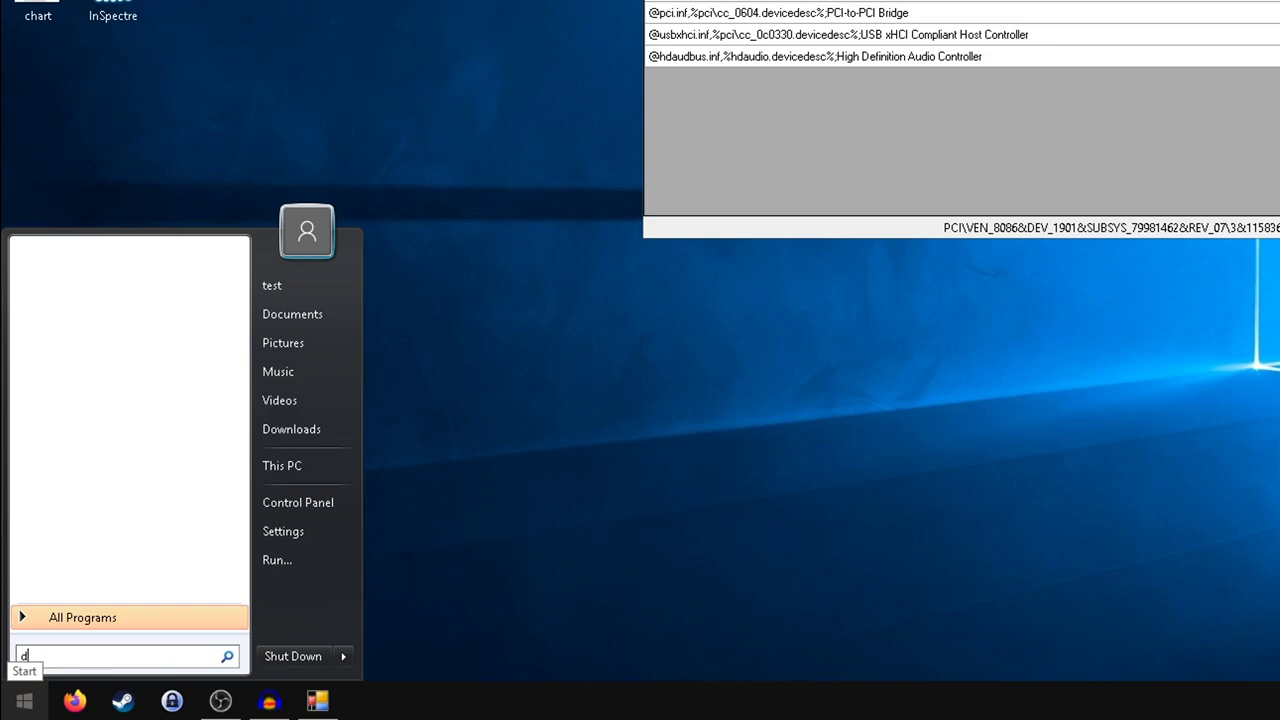
type("evice manager")
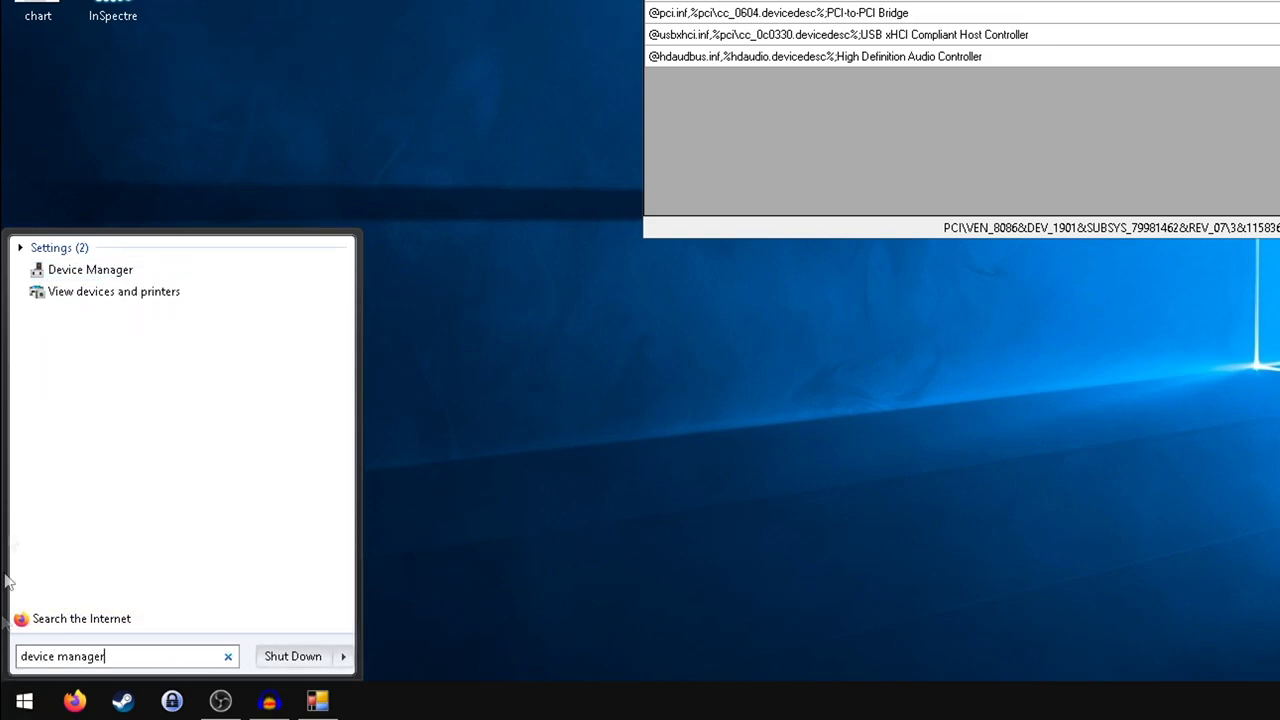
left_click(100, 272)
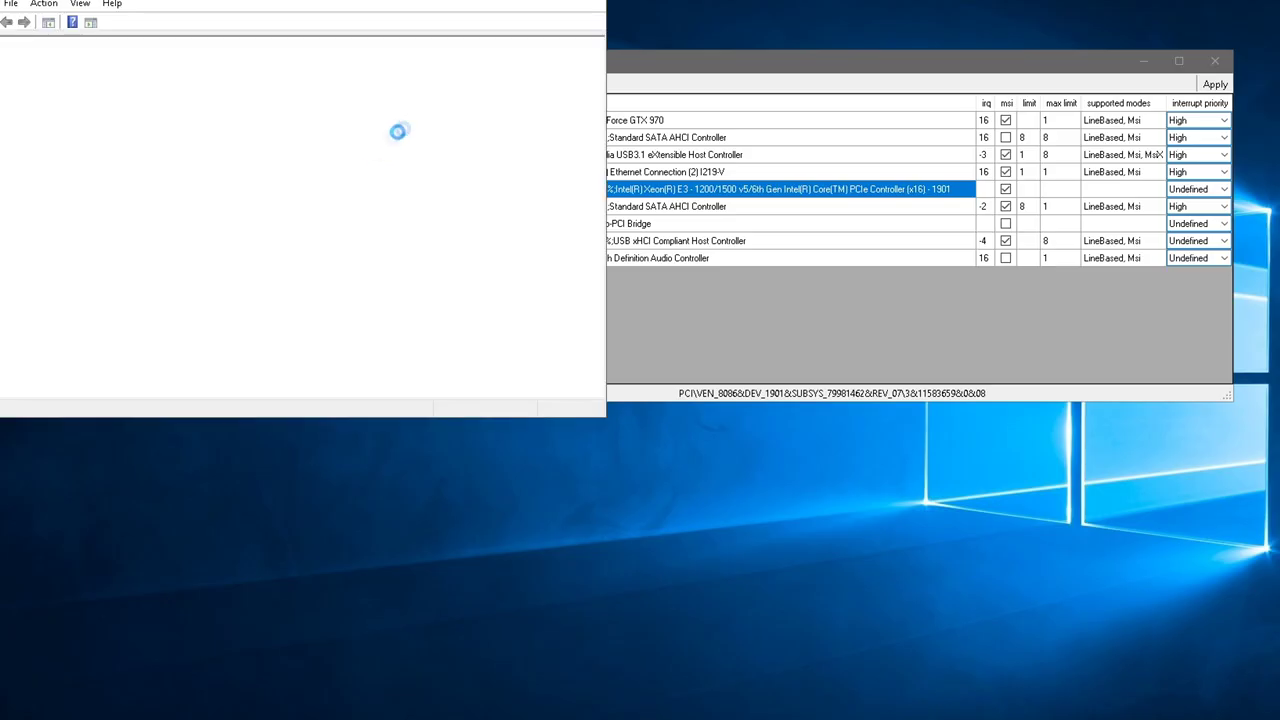
left_click(80, 4)
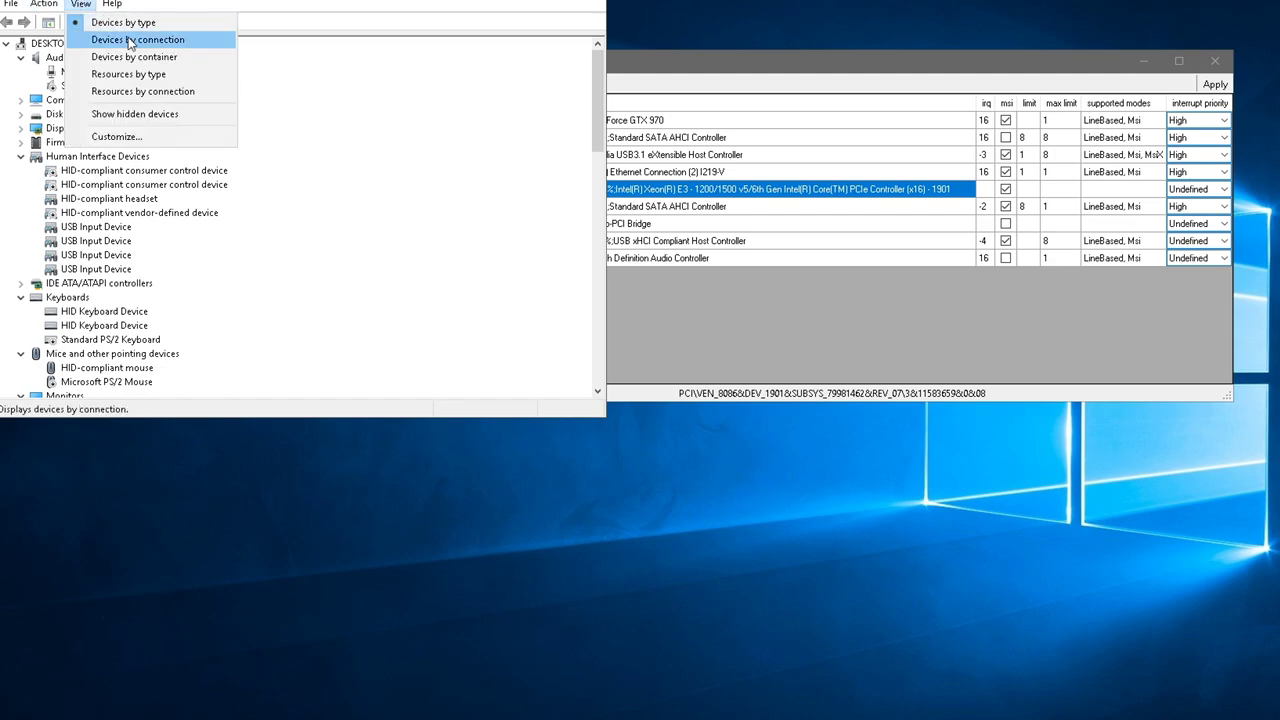
left_click(128, 40)
- Locate the PCIe Controller (x16) that hosts the GTX 970 and set its interrupt priority to High in the MSI mode utility
left_click_drag(594, 74, 589, 240)
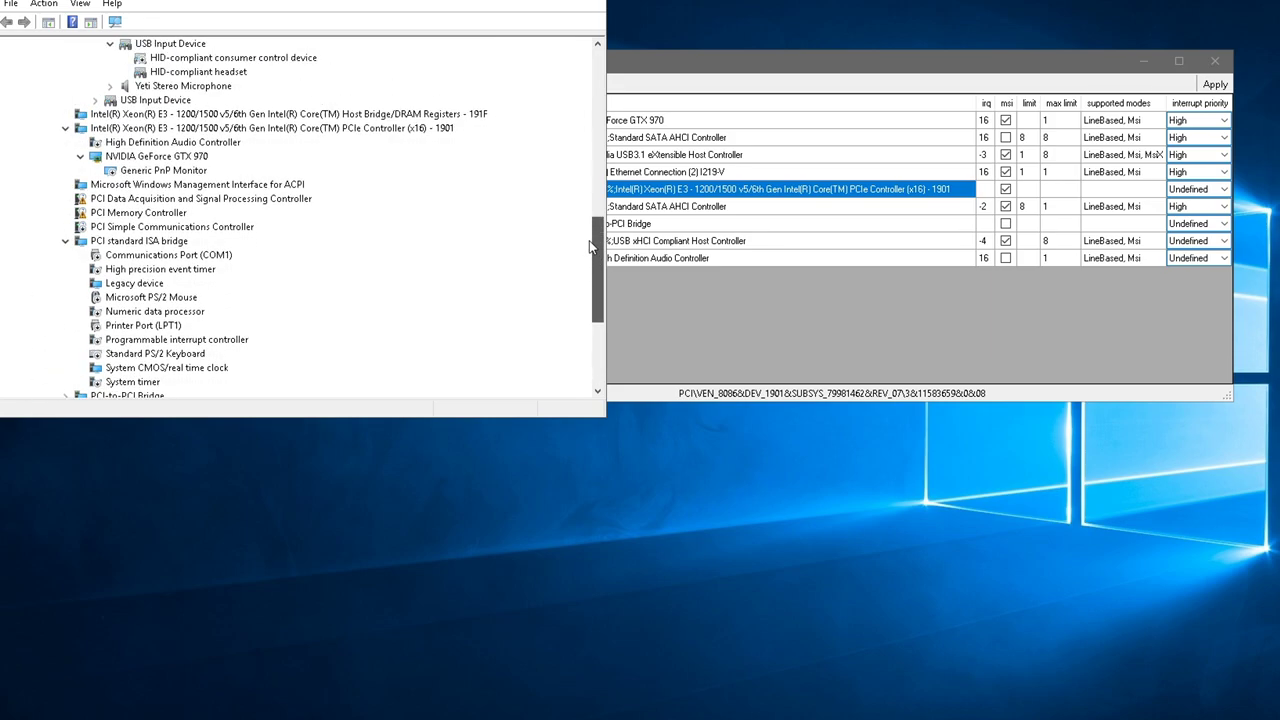
left_click(302, 130)
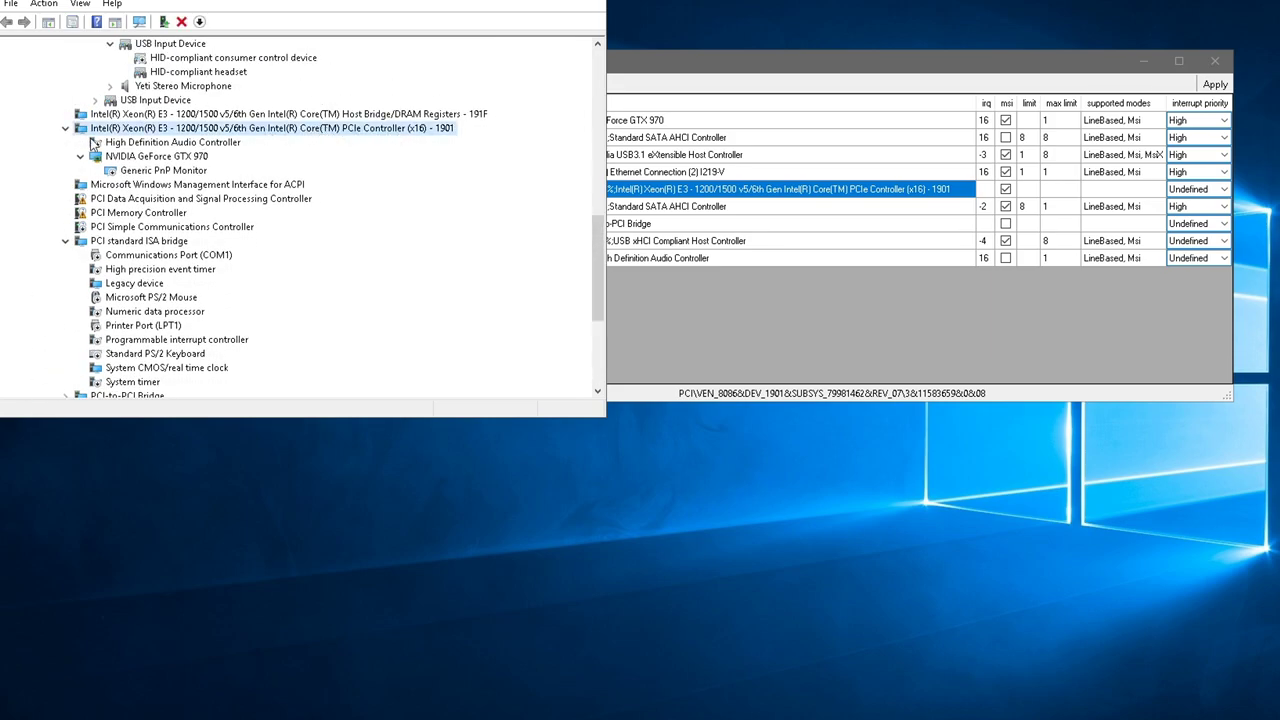
left_click(81, 157)
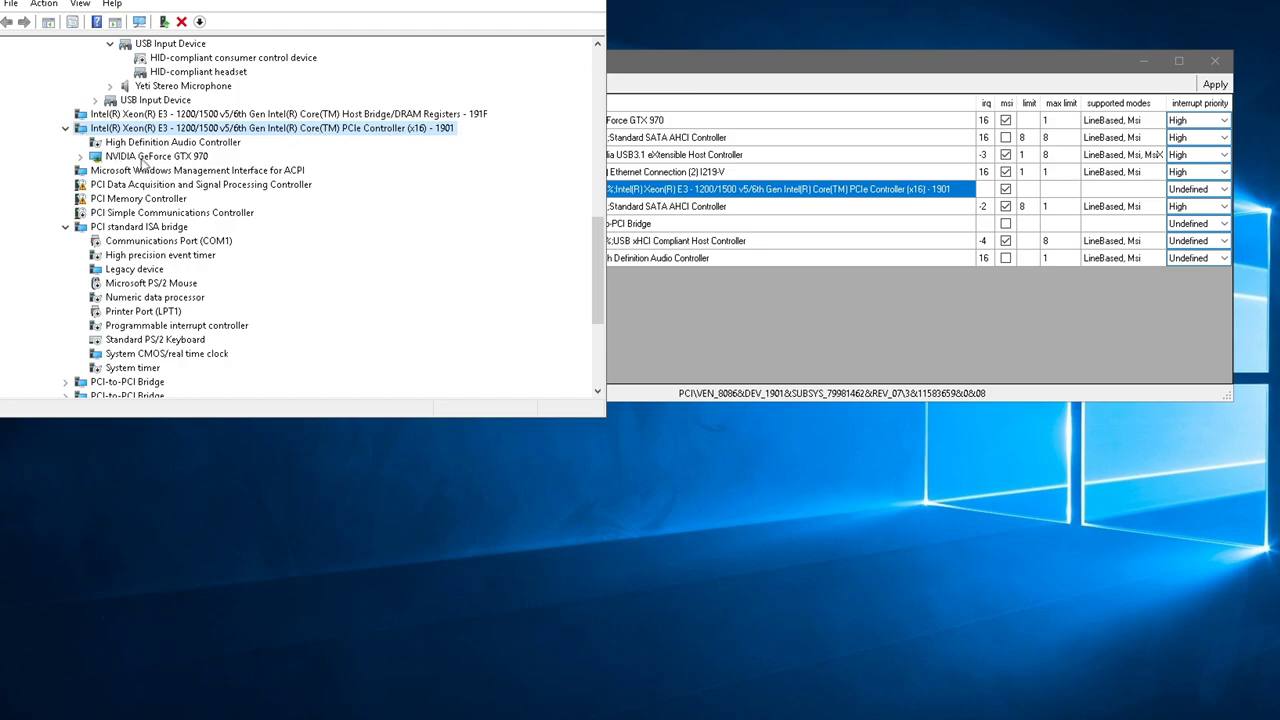
left_click(142, 158)
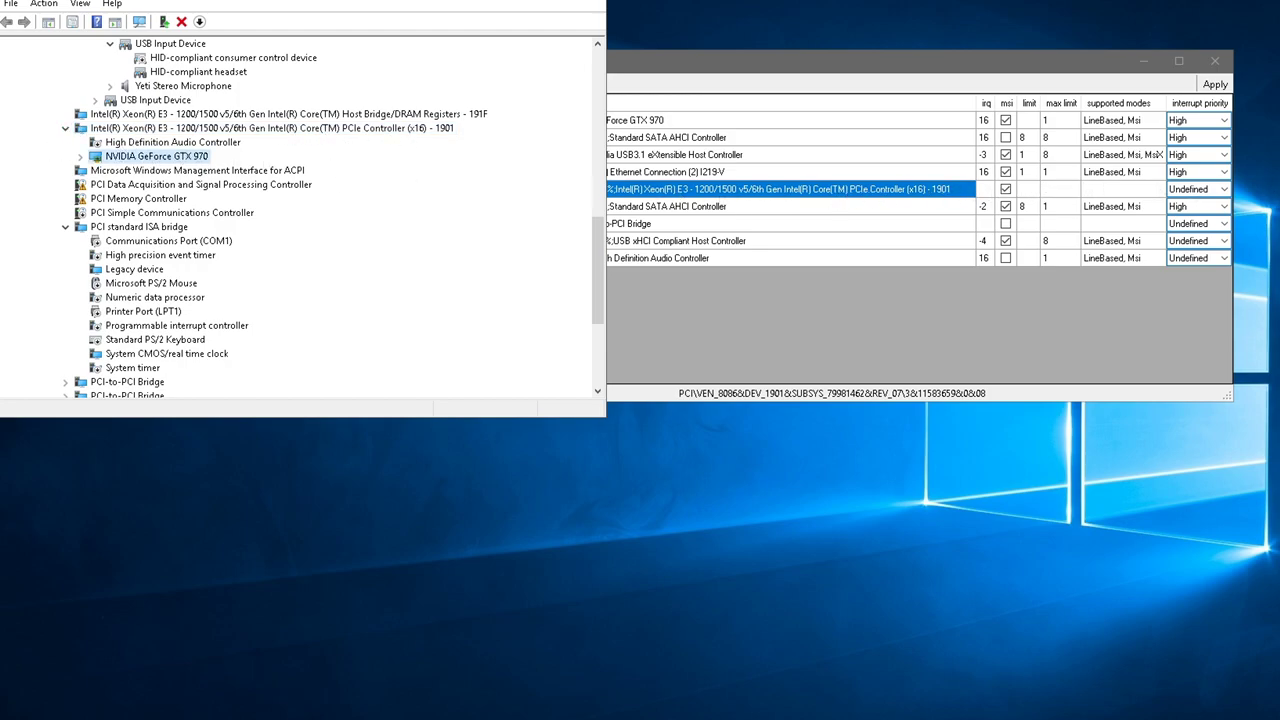
left_click(1197, 189)
left_click(1197, 189)
left_click(1190, 245)
left_click(1180, 122)
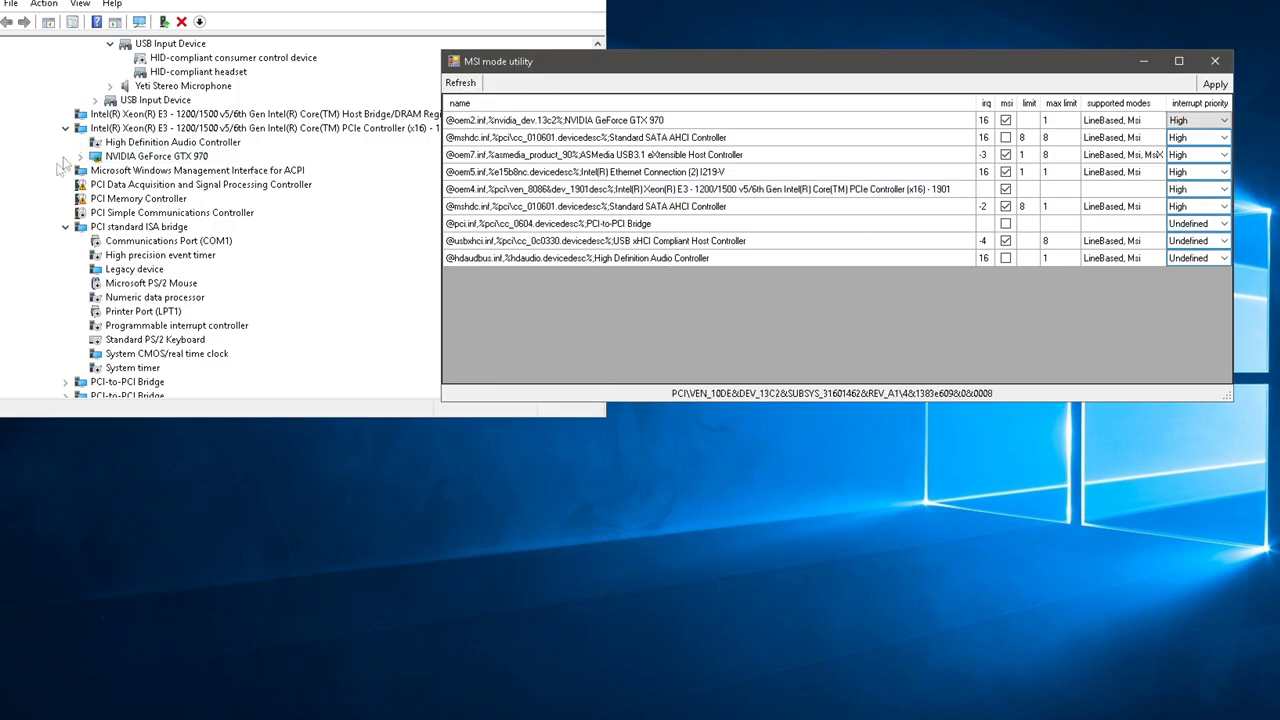
- Show the device instance path of the PCI-to-PCI Bridge that hosts the ASMedia USB3.1 controller in Device Manager
left_click(65, 226)
left_click(65, 240)
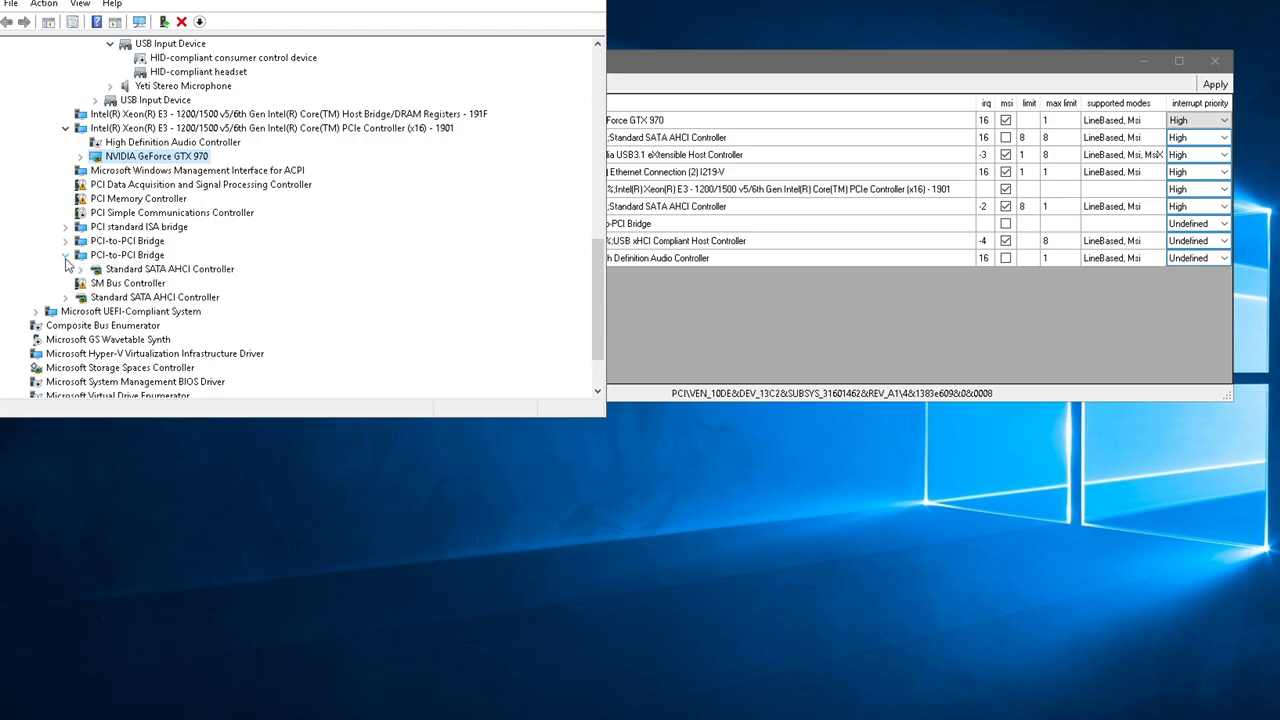
left_click(120, 242)
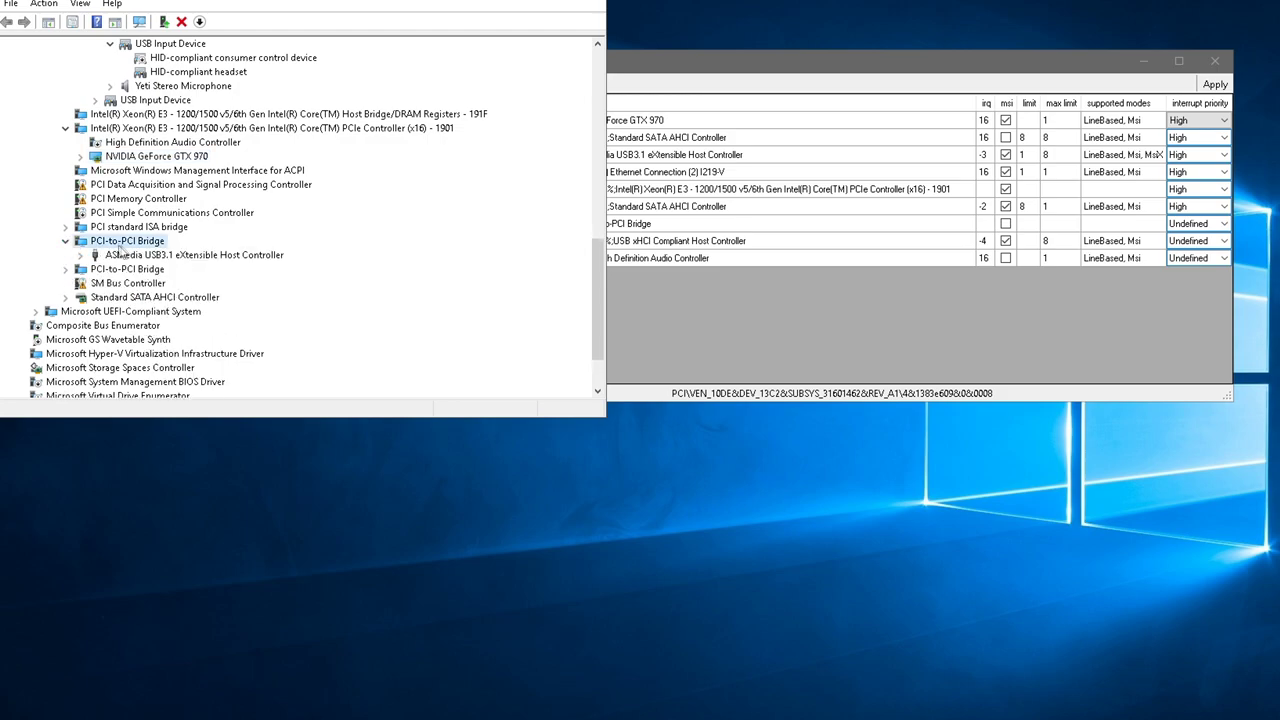
right_click(114, 245)
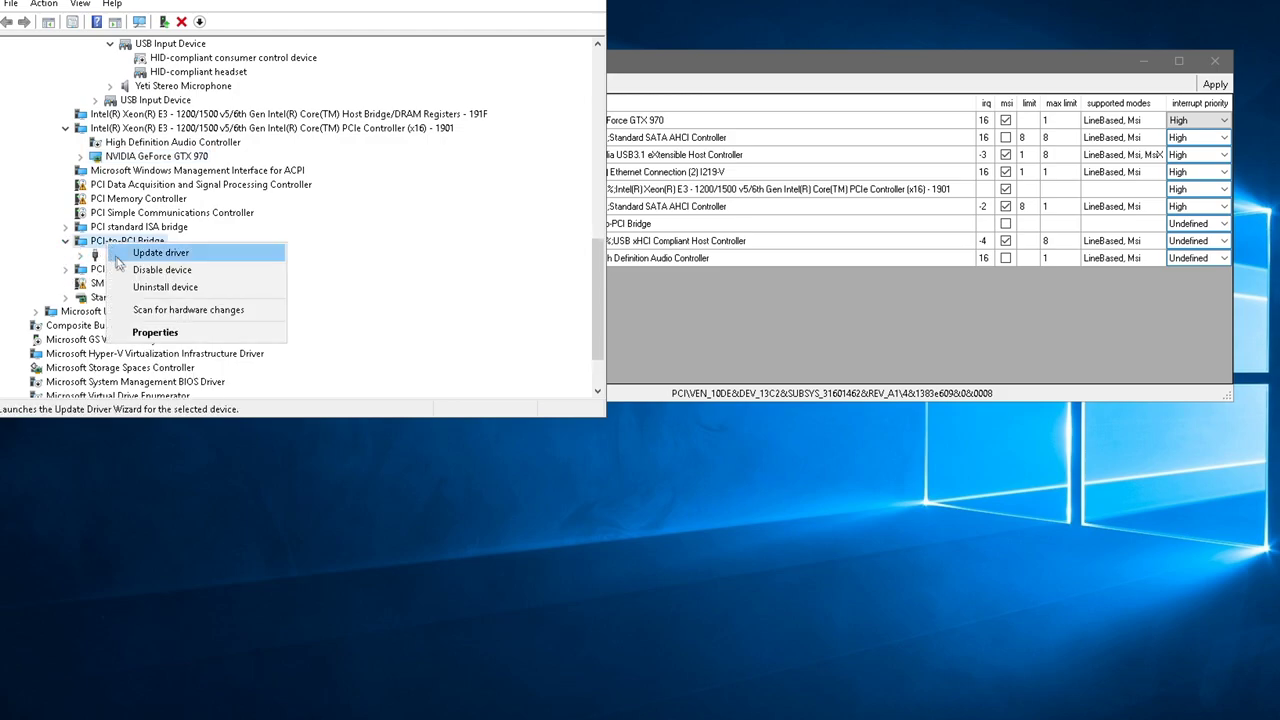
left_click(133, 336)
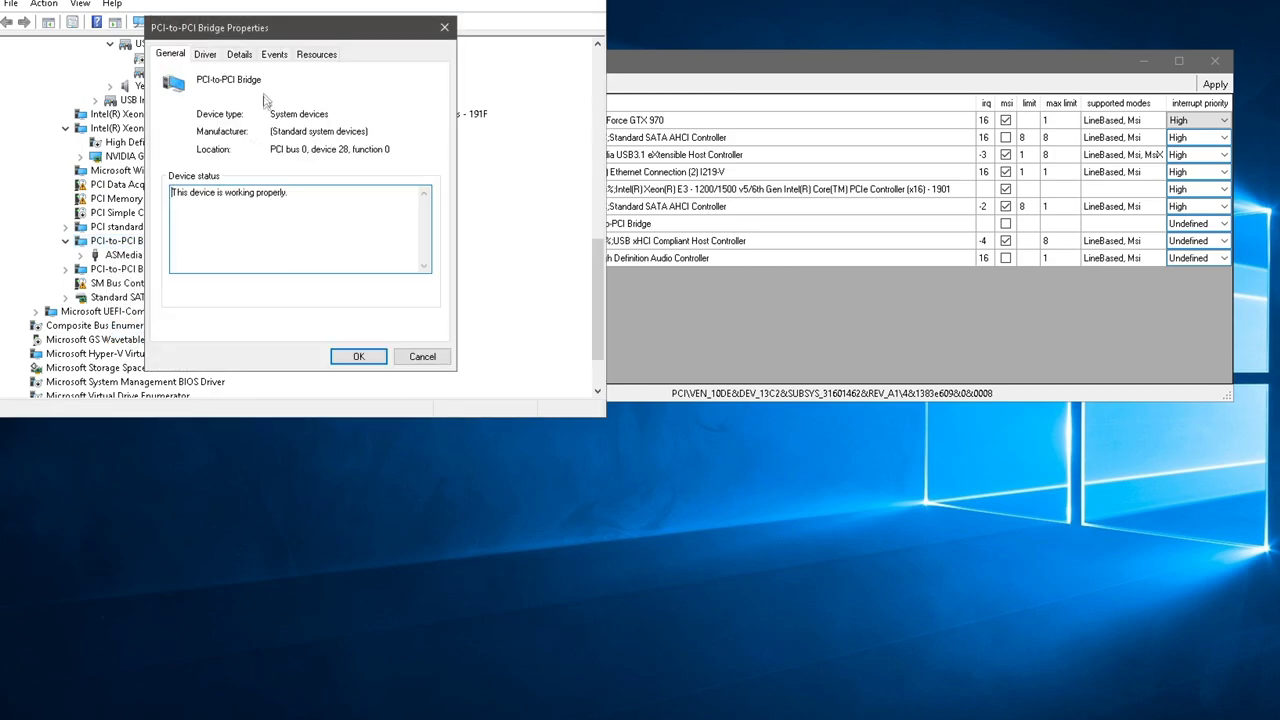
left_click(205, 54)
left_click(240, 56)
left_click(244, 129)
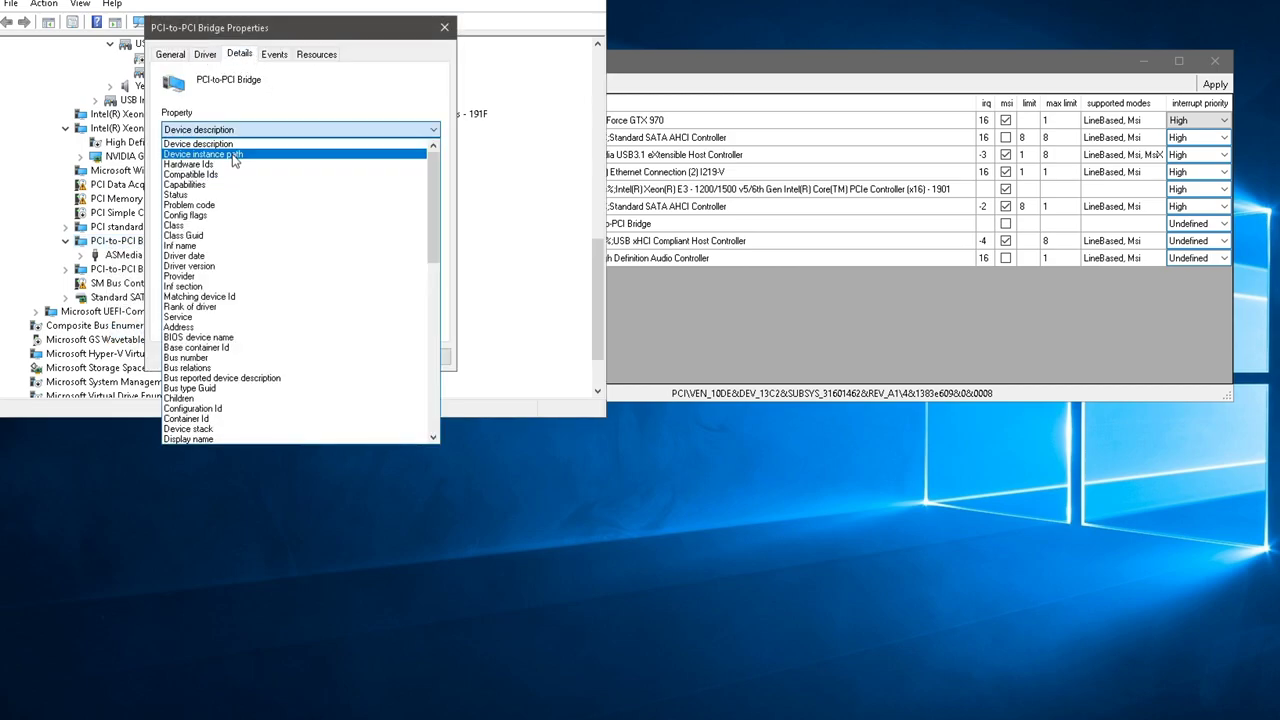
left_click(233, 155)
left_click_drag(323, 322, 347, 322)
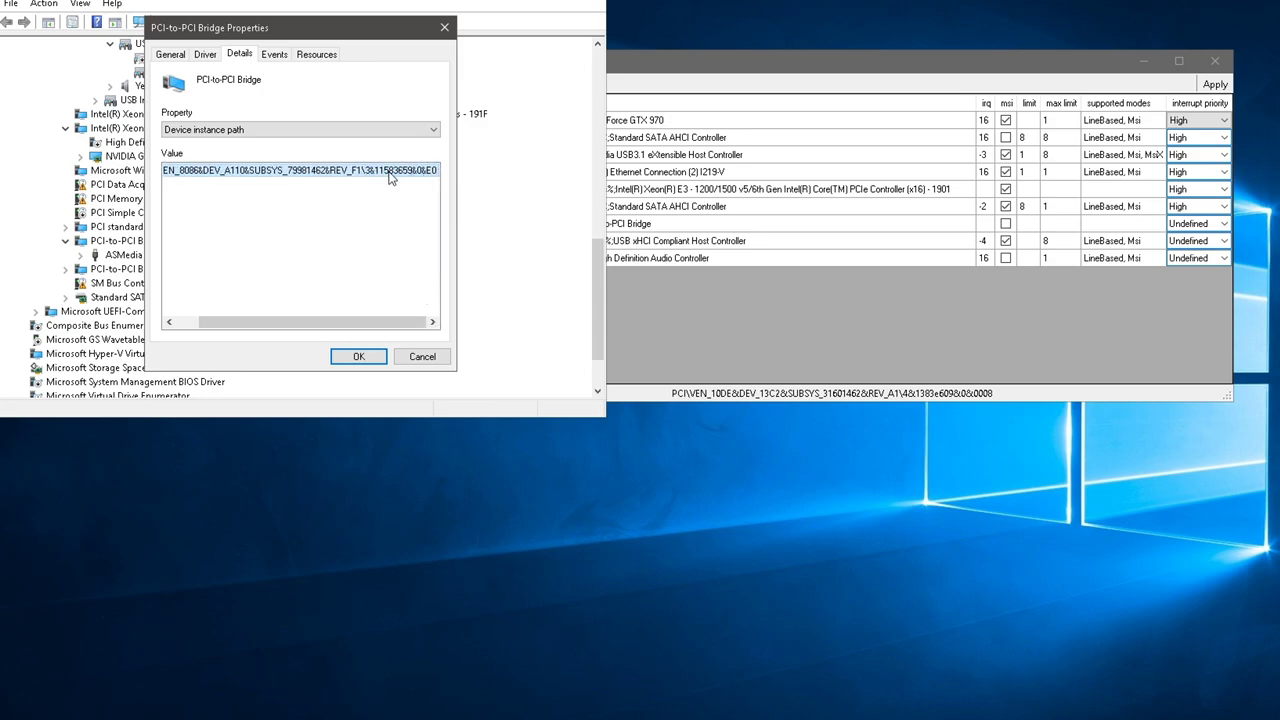
- Match the PCI-to-PCI Bridge in the MSI mode utility, enable its MSI mode and set its interrupt priority to High
left_click(652, 224)
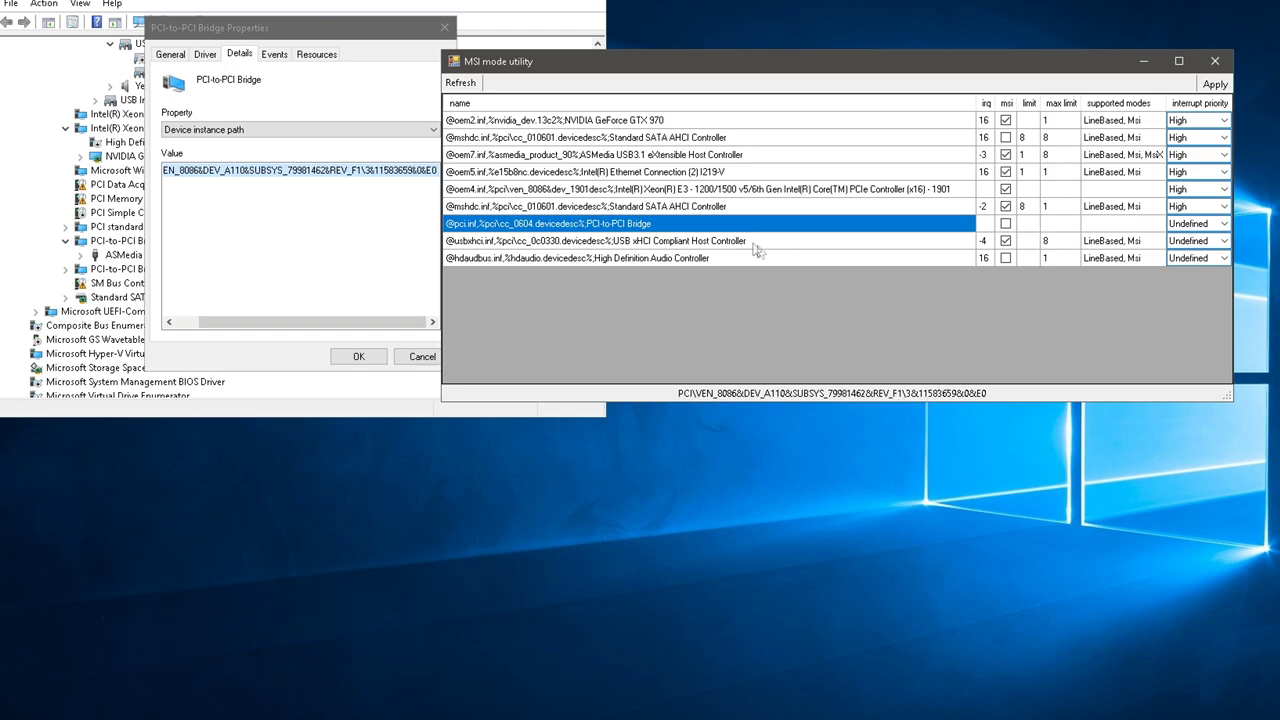
left_click(326, 246)
left_click(665, 157)
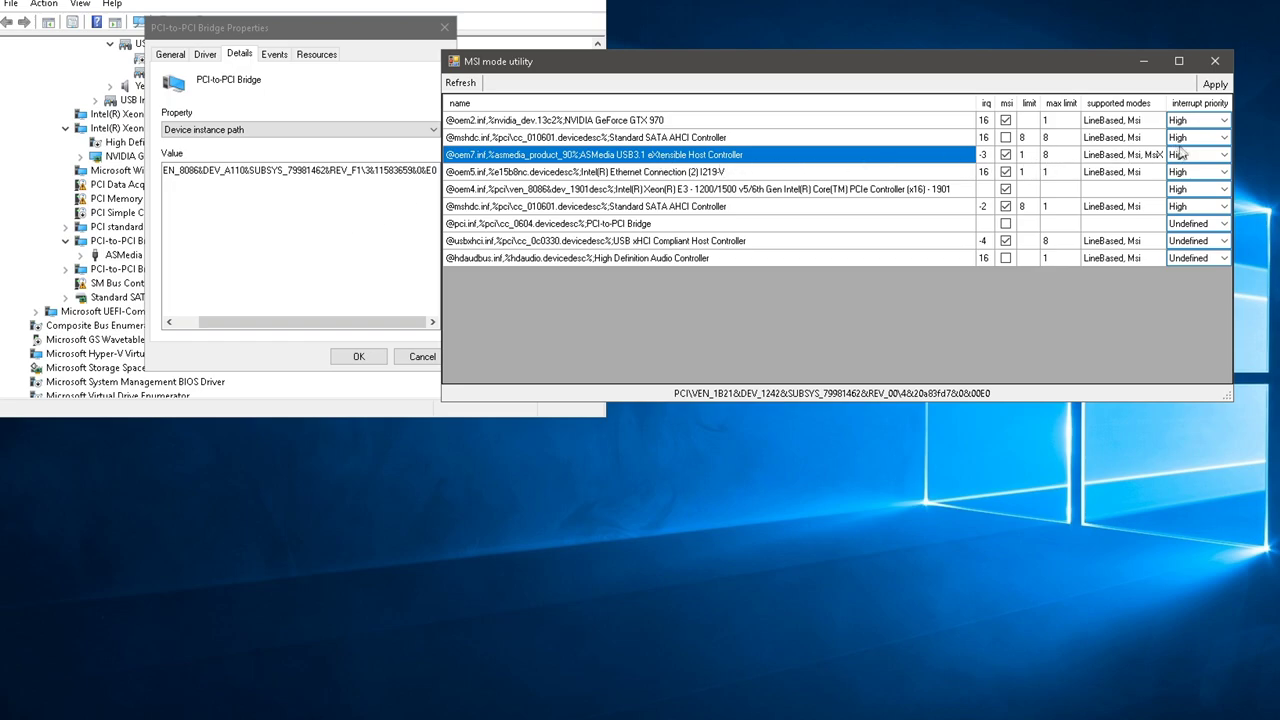
left_click(1005, 224)
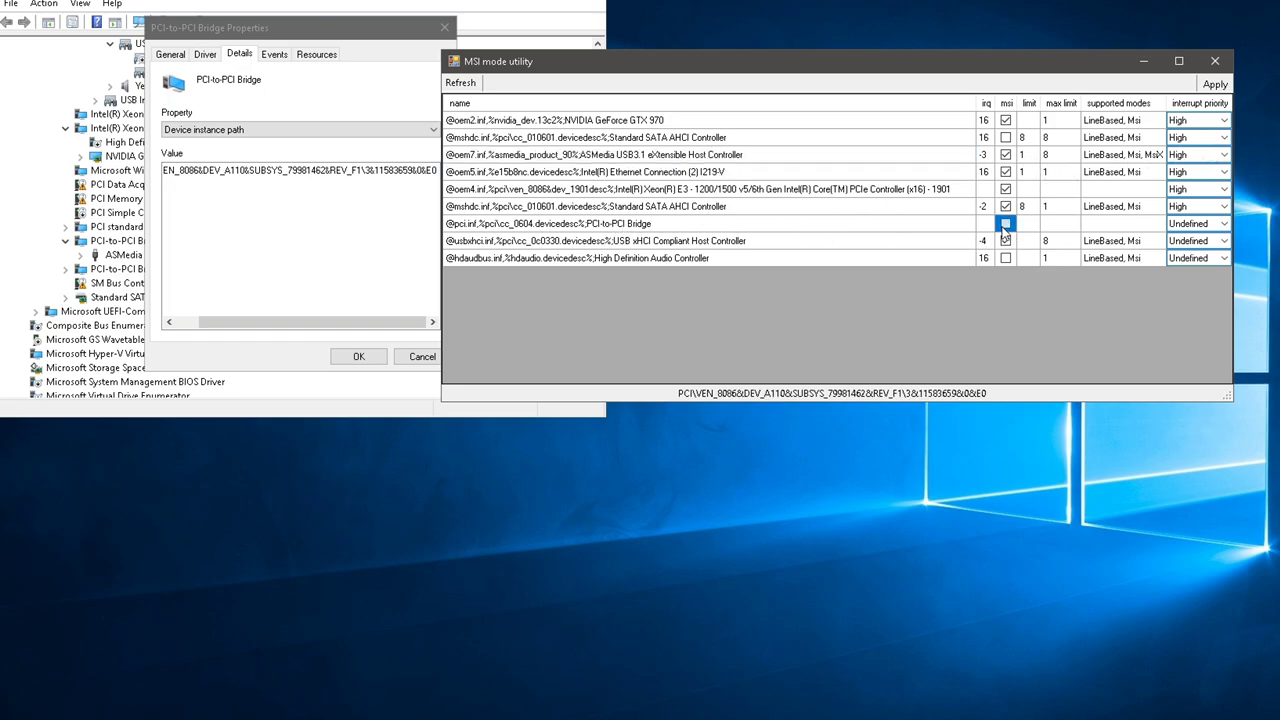
left_click(1224, 224)
left_click(1190, 285)
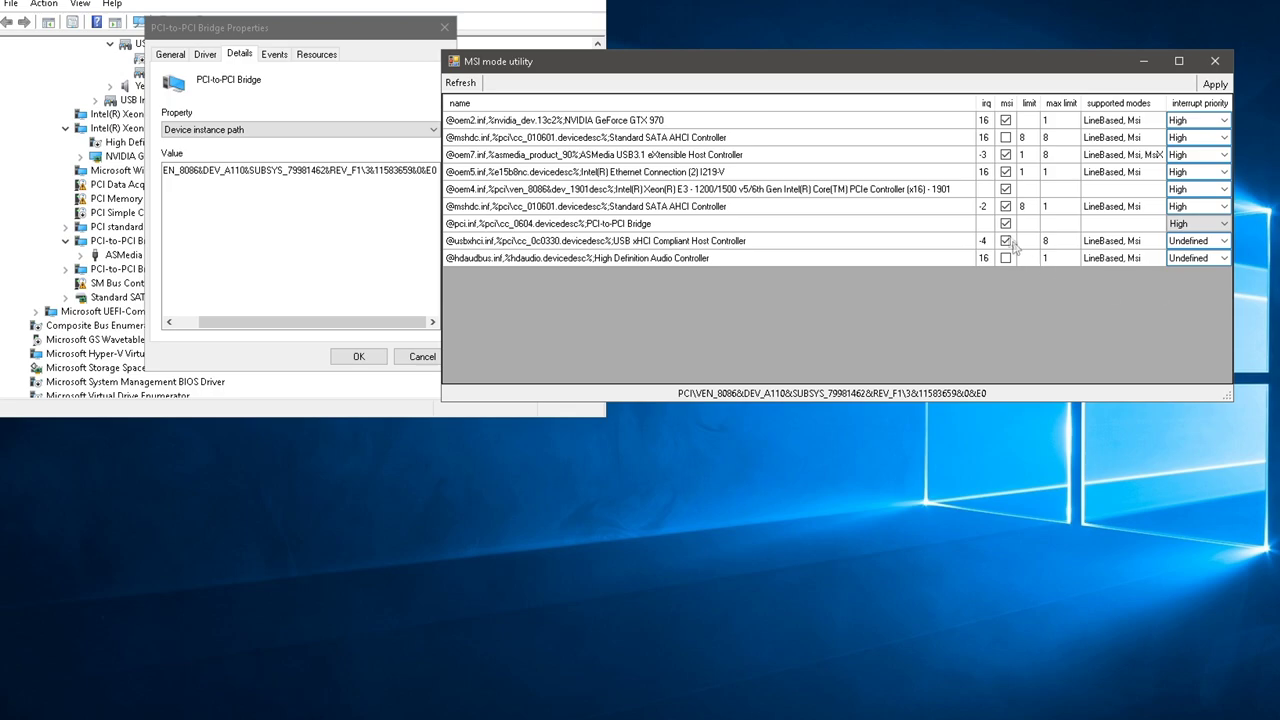
left_click(1224, 224)
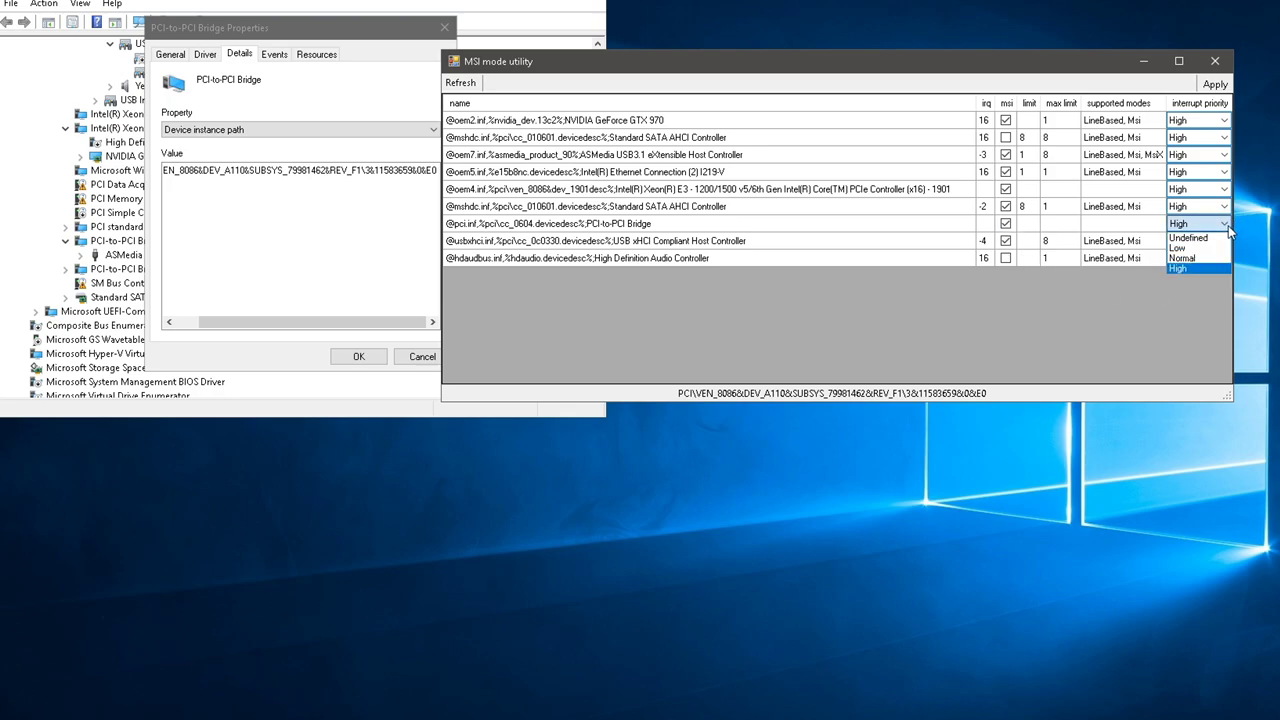
left_click(1195, 268)
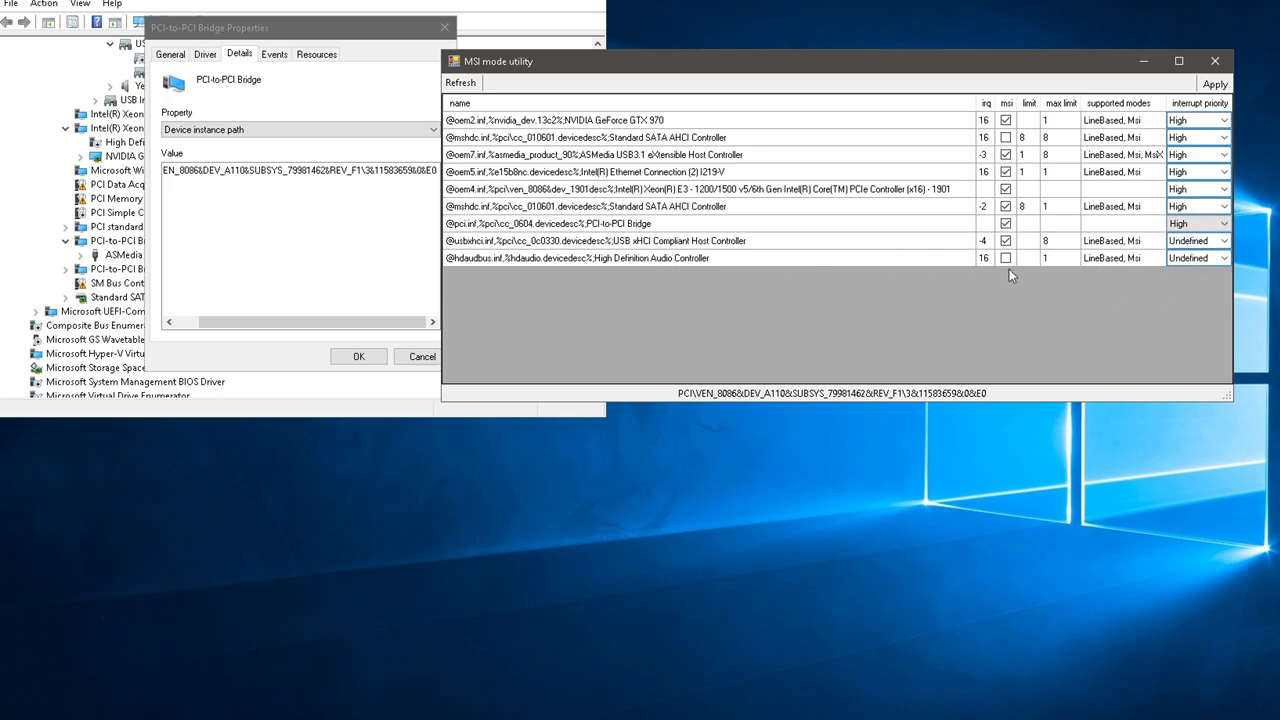
- Enable MSI mode for the High Definition Audio Controller and apply the MSI changes
left_click(984, 259)
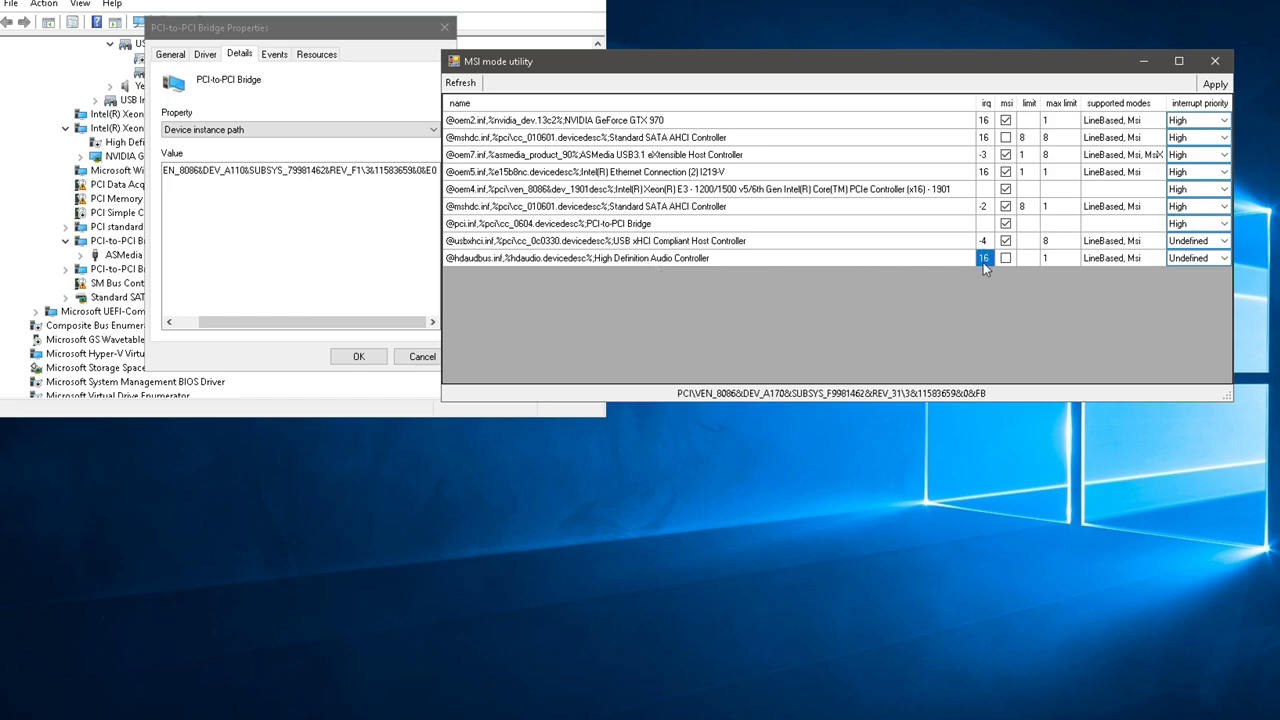
left_click(1006, 259)
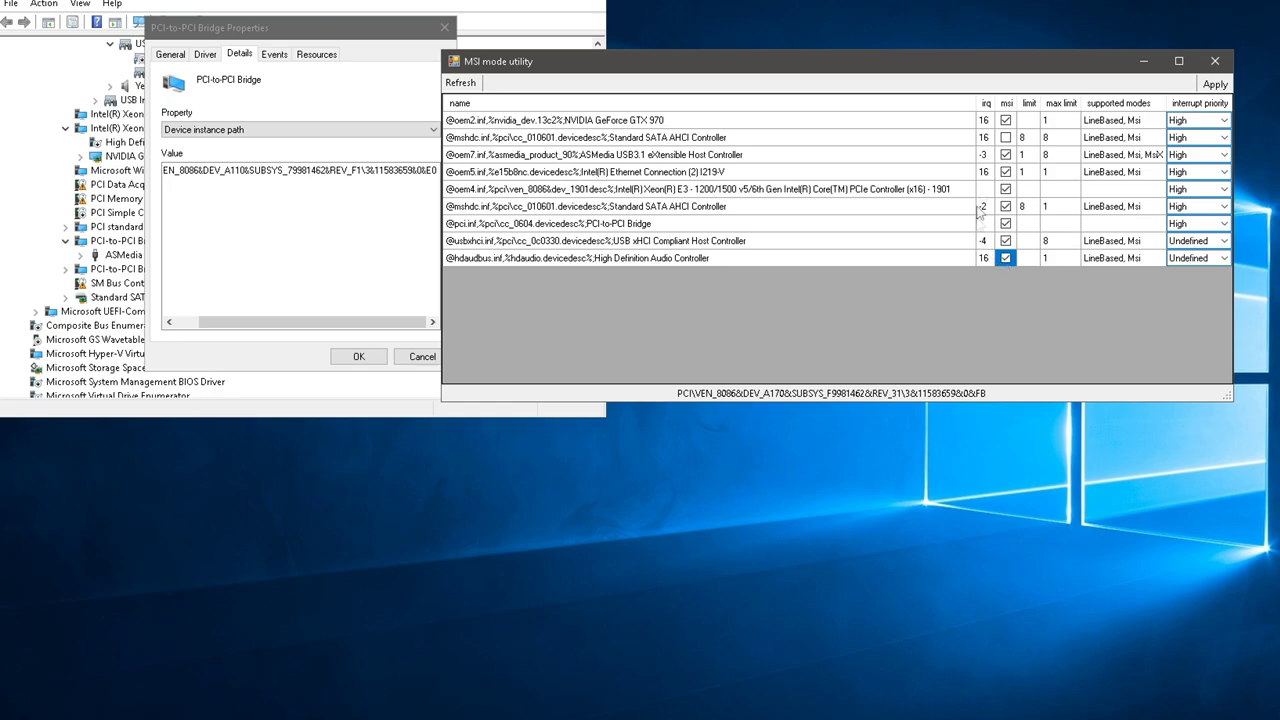
left_click(1215, 84)
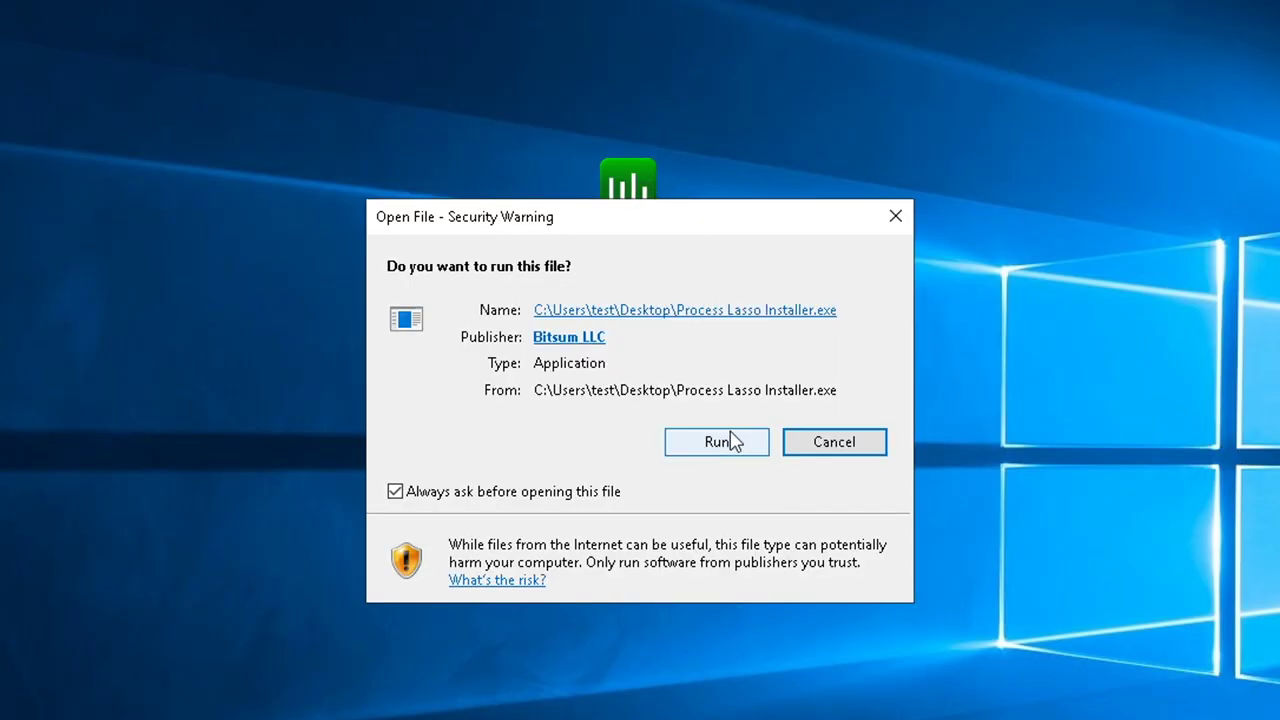
- Run the Process Lasso installer, accept its license agreement and install it without the Start menu shortcuts
left_click(731, 441)
left_click(672, 474)
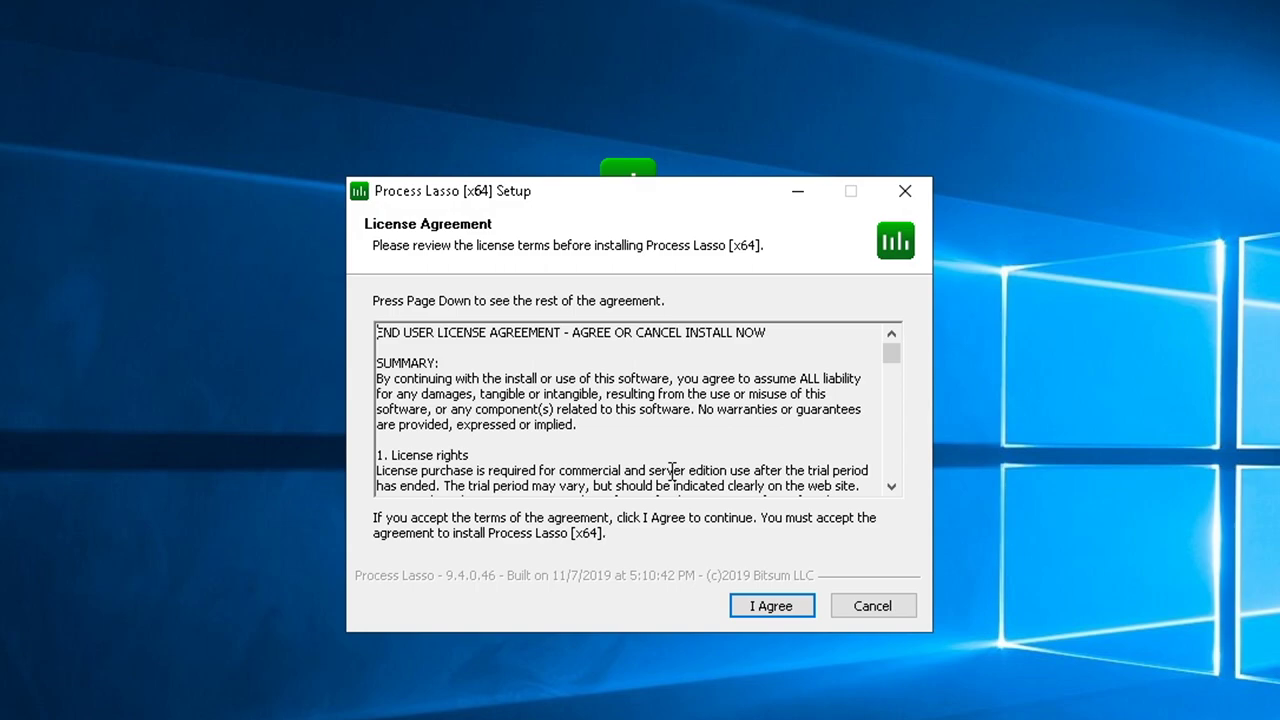
left_click(772, 606)
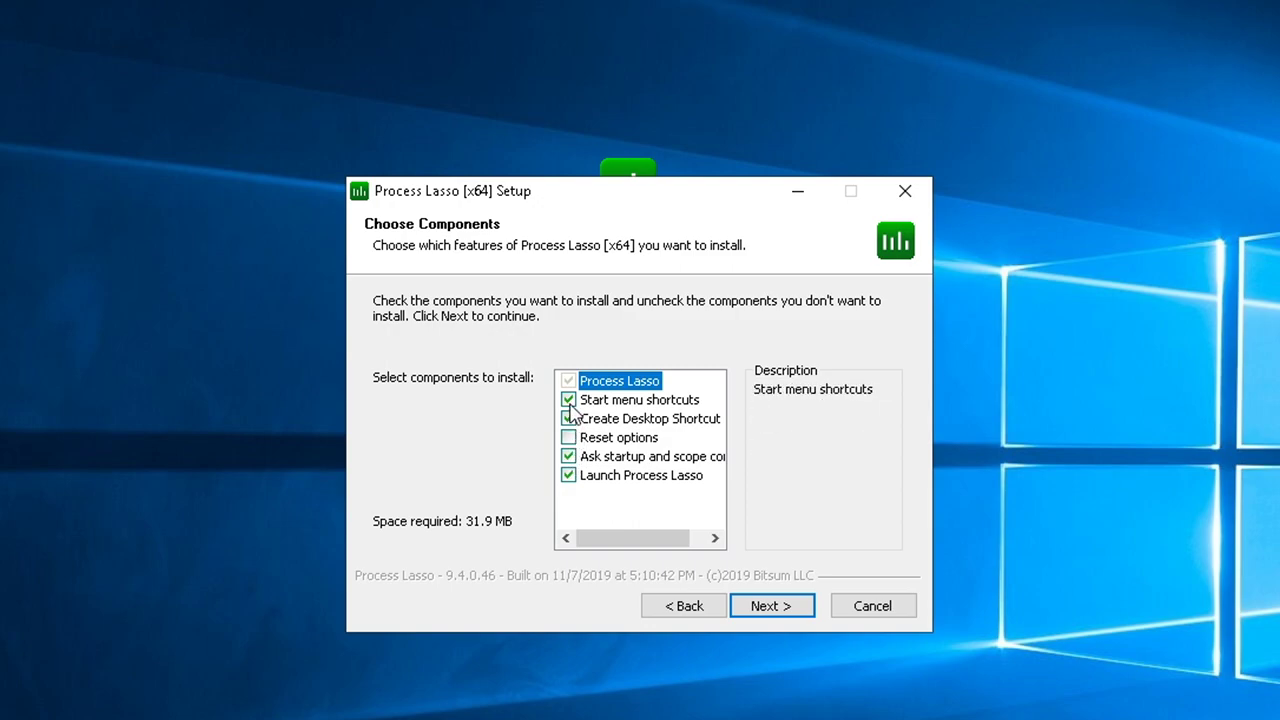
left_click(575, 402)
left_click(777, 614)
left_click(777, 614)
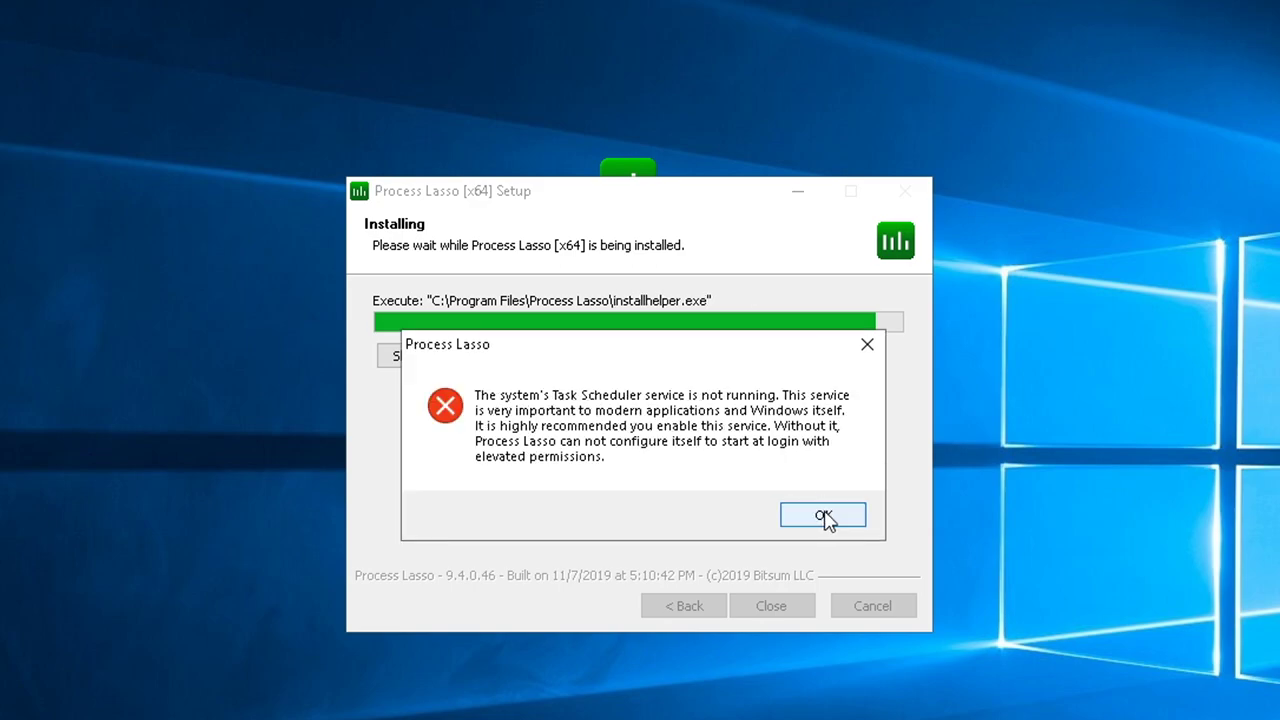
- Dismiss the Task Scheduler error and finish setup with the default startup, management scope and configuration folder options
left_click(826, 518)
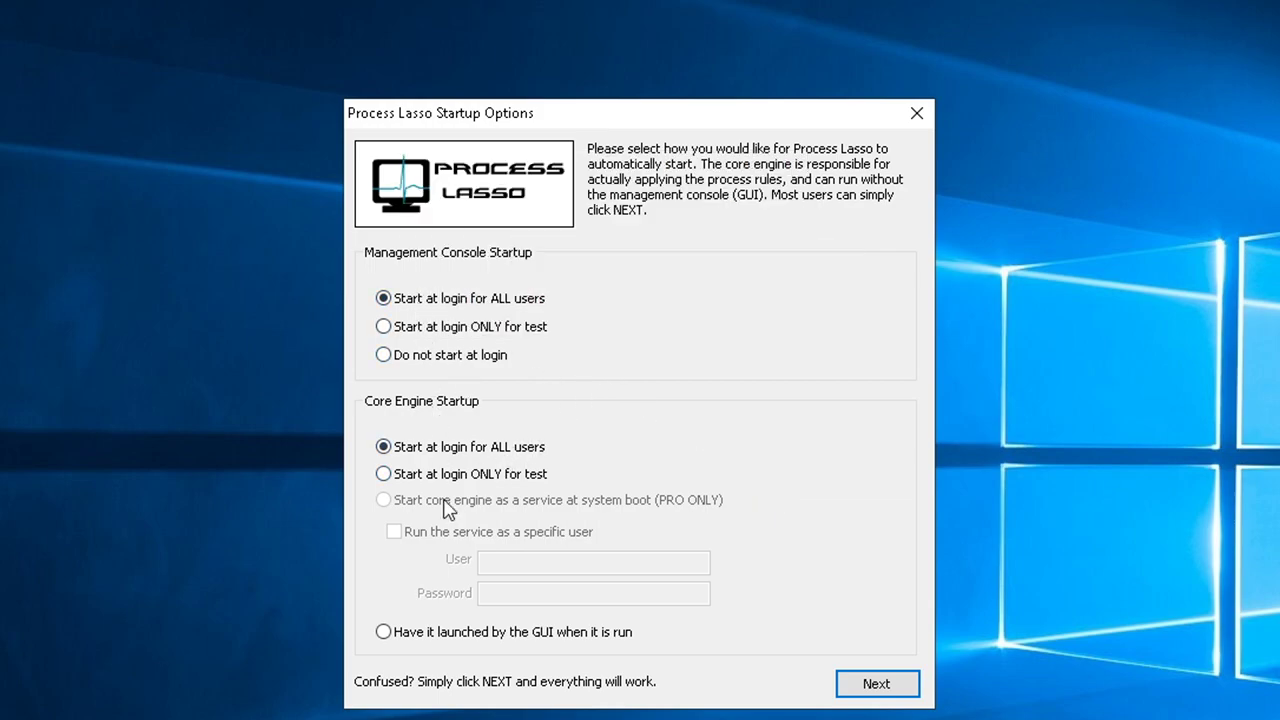
left_click(884, 687)
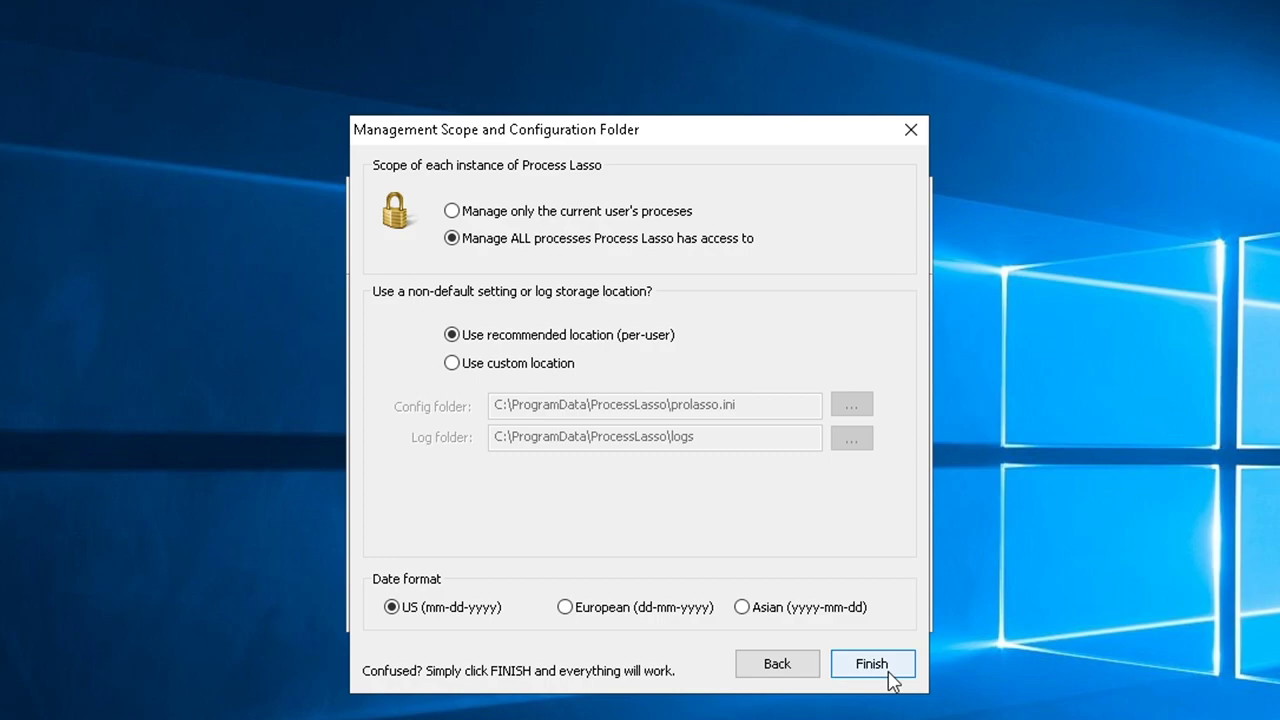
left_click(889, 675)
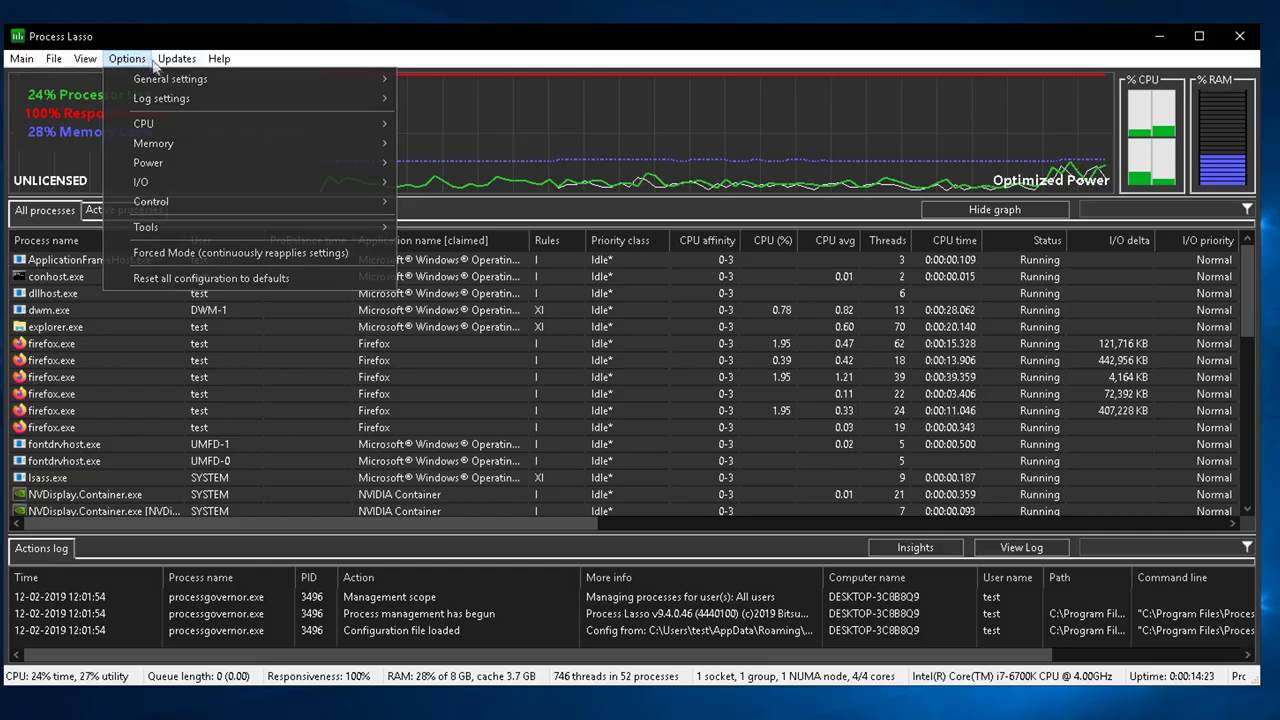
- Turn off ProBalance in Process Lasso's CPU options
mouse_move(152, 78)
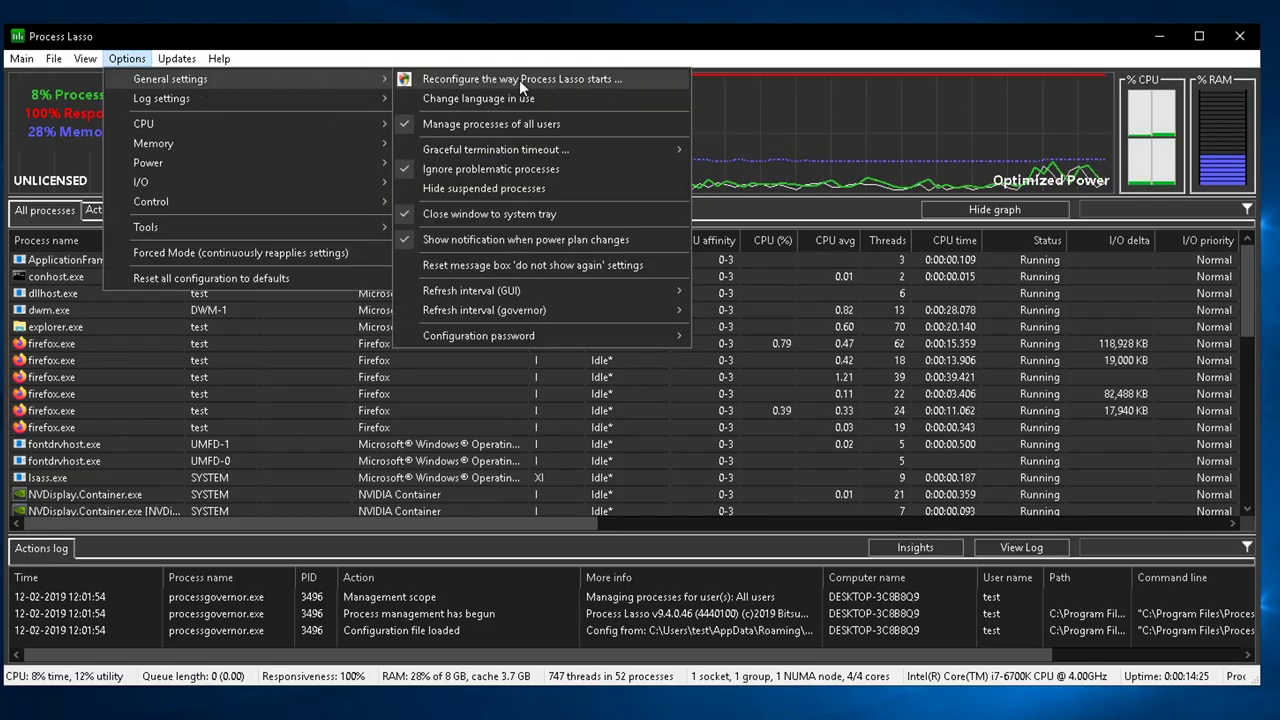
mouse_move(577, 311)
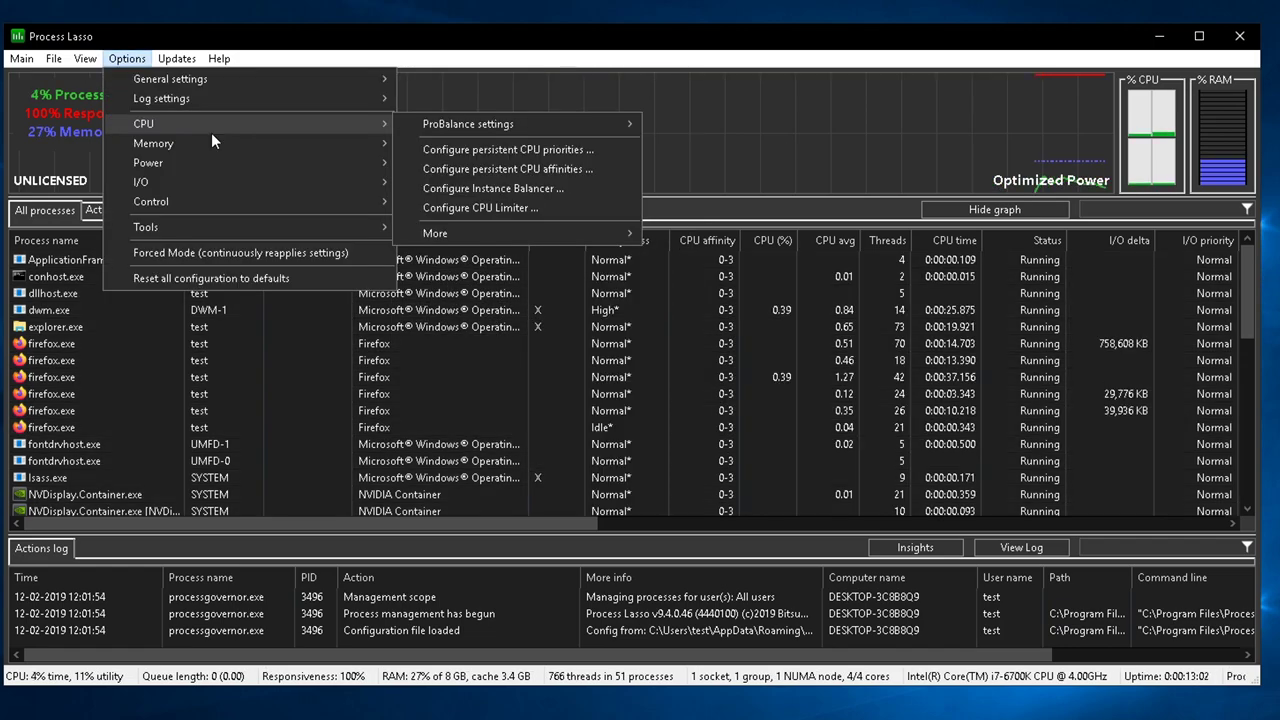
mouse_move(440, 124)
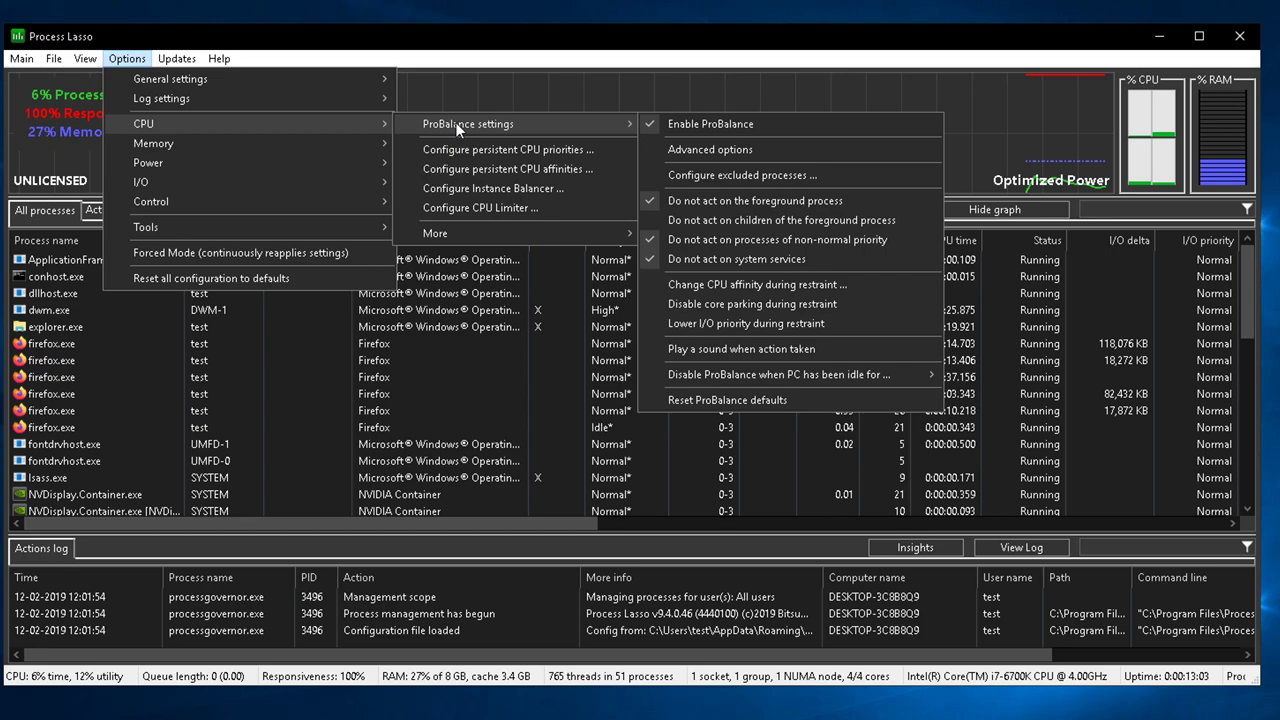
left_click(706, 127)
- Enable foreground process priority class boosting in the CPU foreground boost options and confirm it
left_click(127, 58)
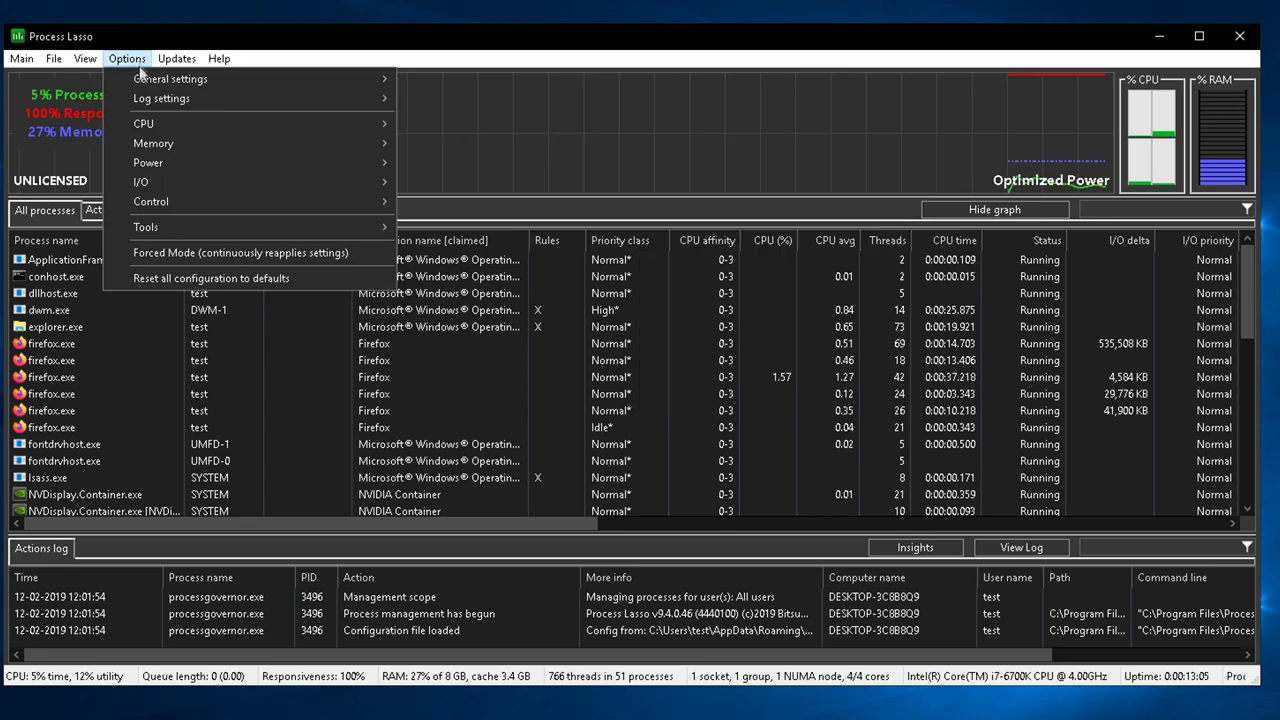
mouse_move(289, 123)
mouse_move(515, 236)
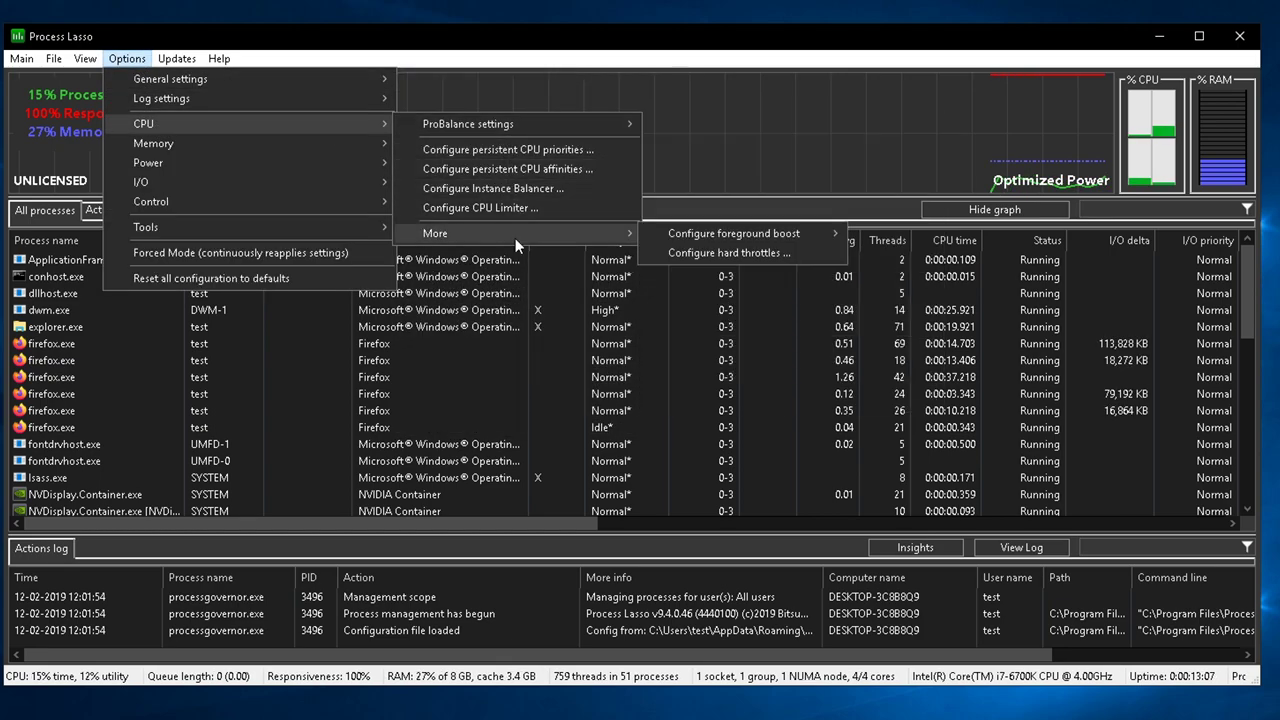
mouse_move(705, 238)
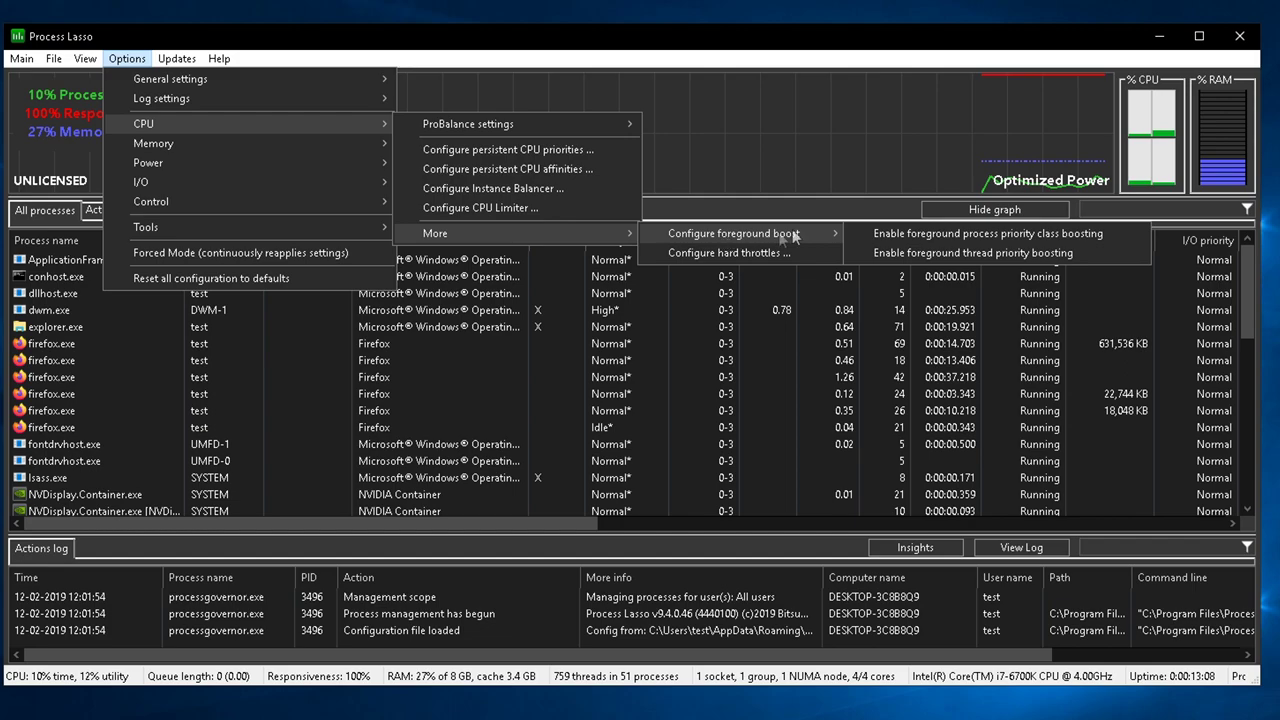
left_click(900, 234)
left_click(866, 409)
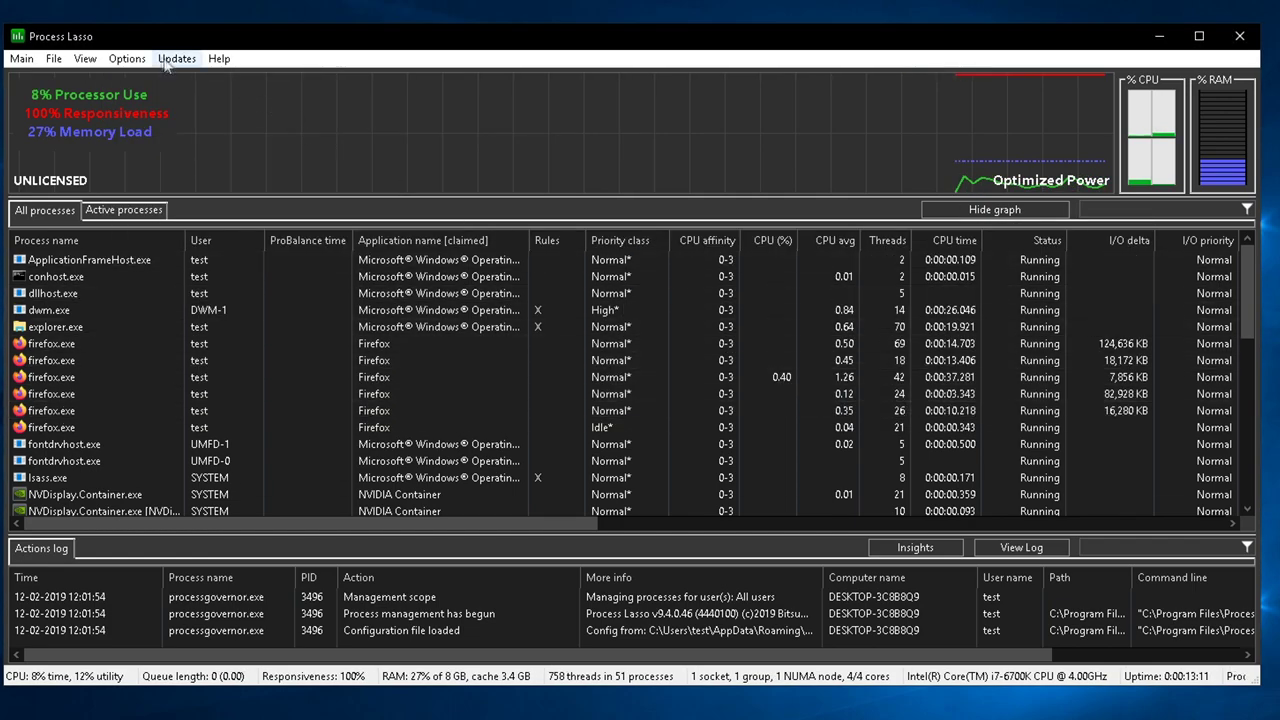
- Enable foreground thread priority boosting in the CPU foreground boost options and accept the warning
left_click(127, 58)
mouse_move(151, 124)
mouse_move(600, 230)
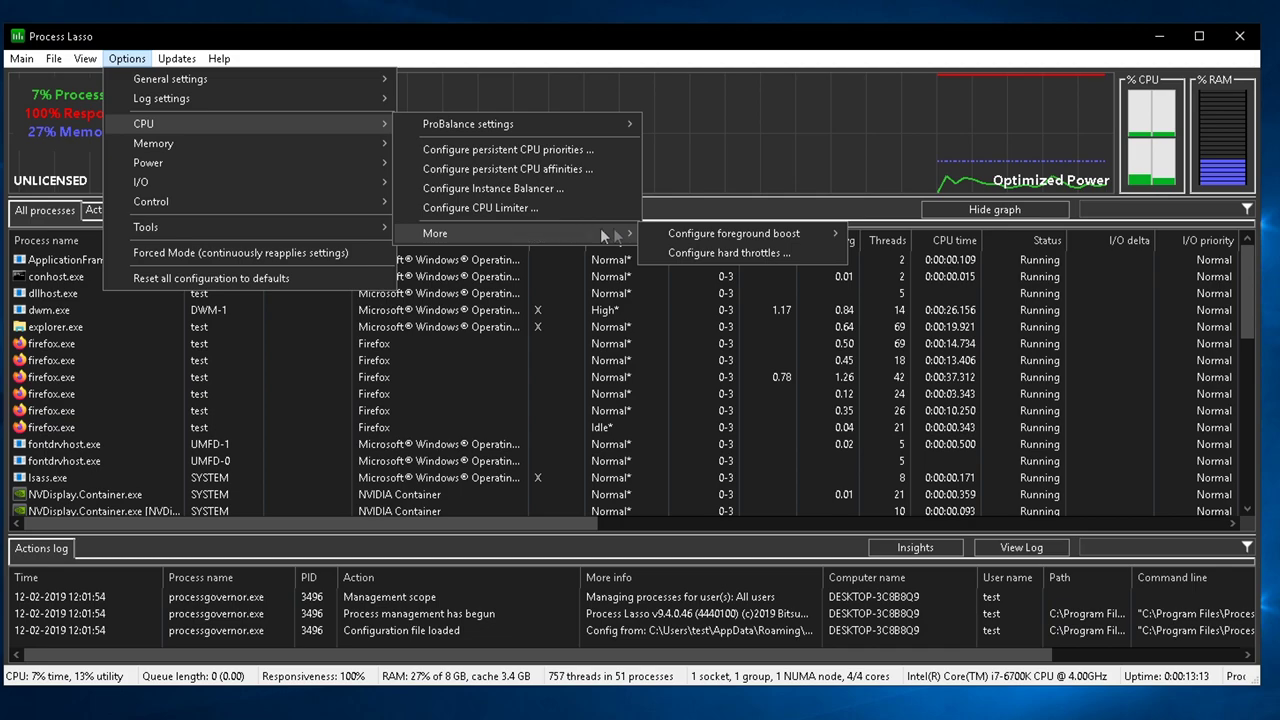
mouse_move(760, 233)
left_click(949, 255)
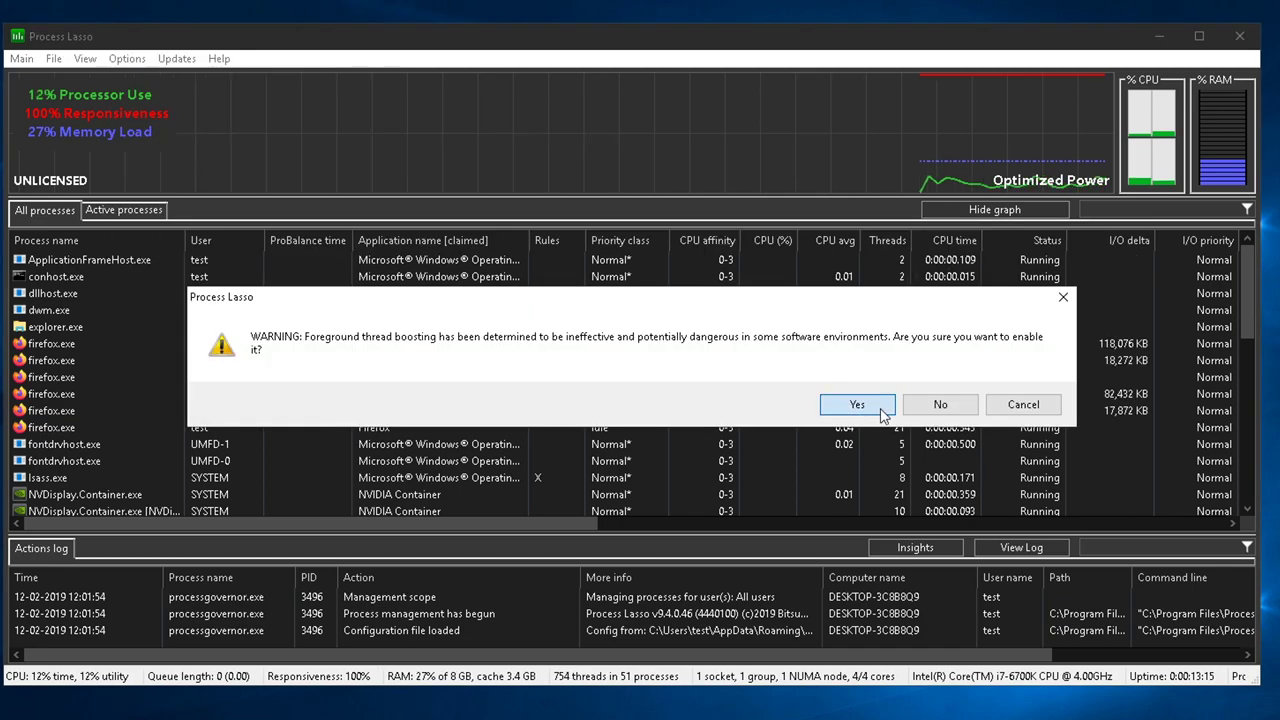
left_click(858, 409)
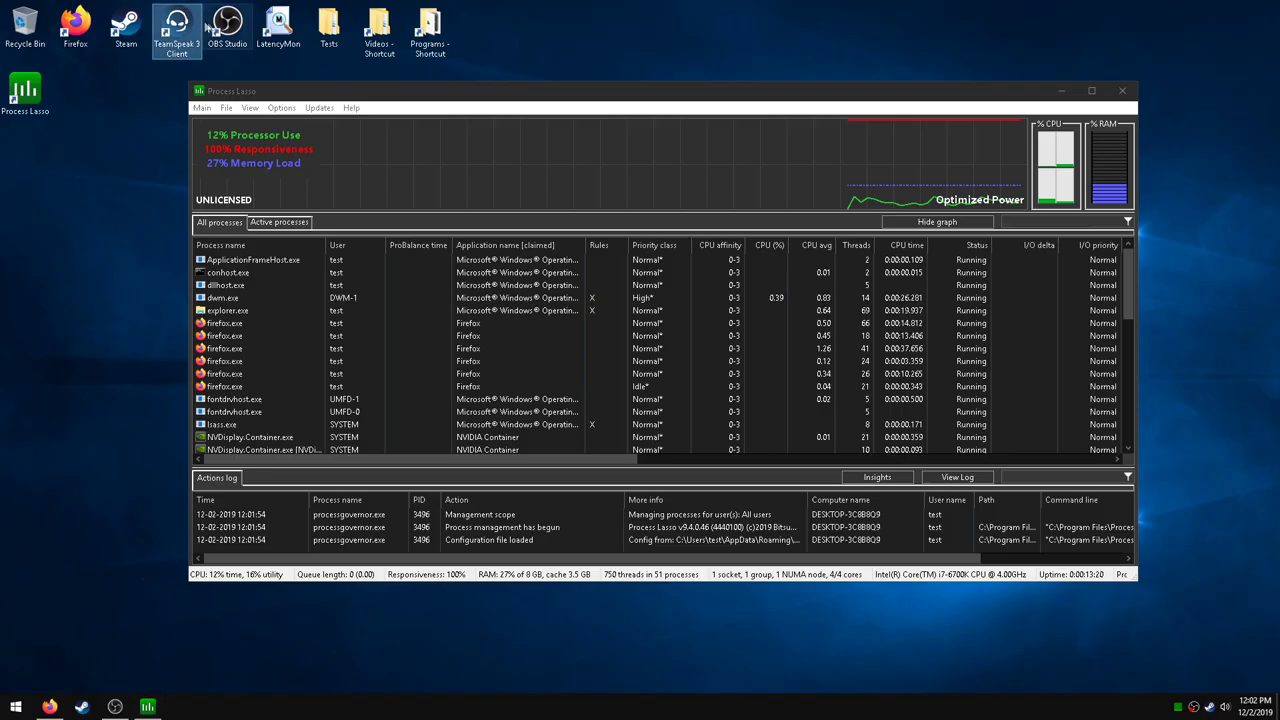
- Launch TeamSpeak 3 Client and open the desktop's Tests folder, minimizing both windows
double_click(176, 30)
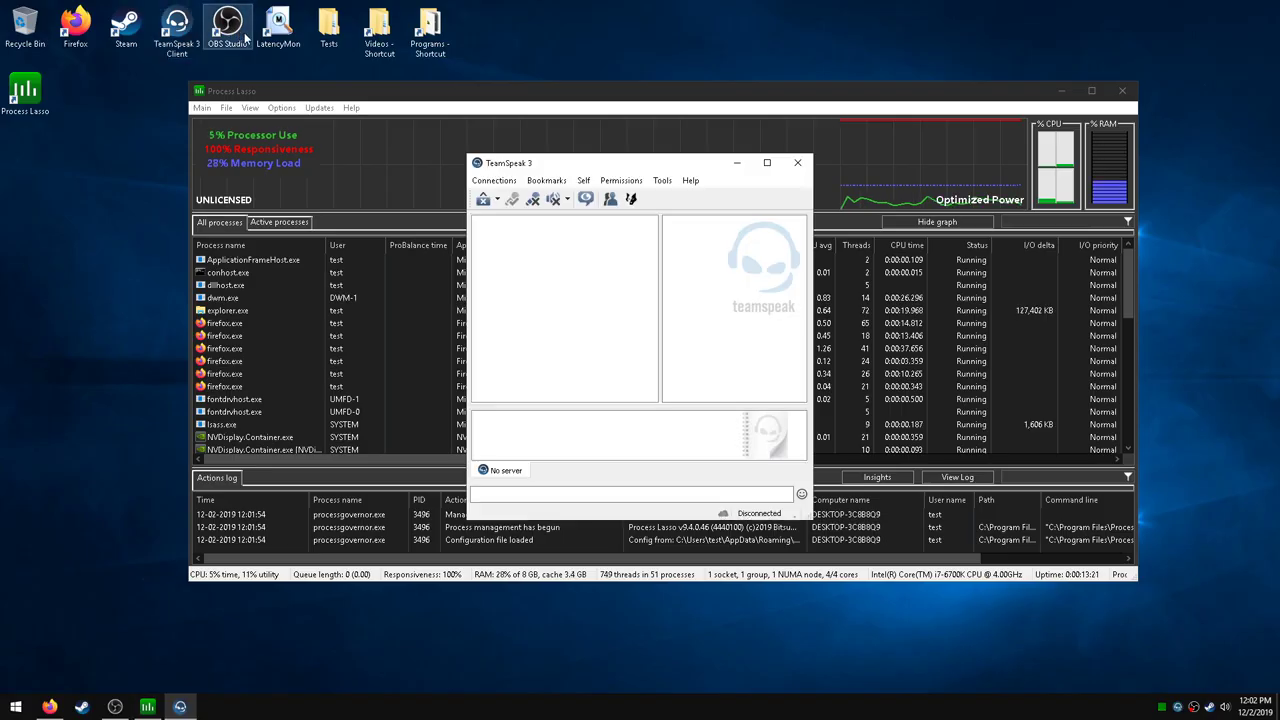
left_click(737, 162)
double_click(329, 28)
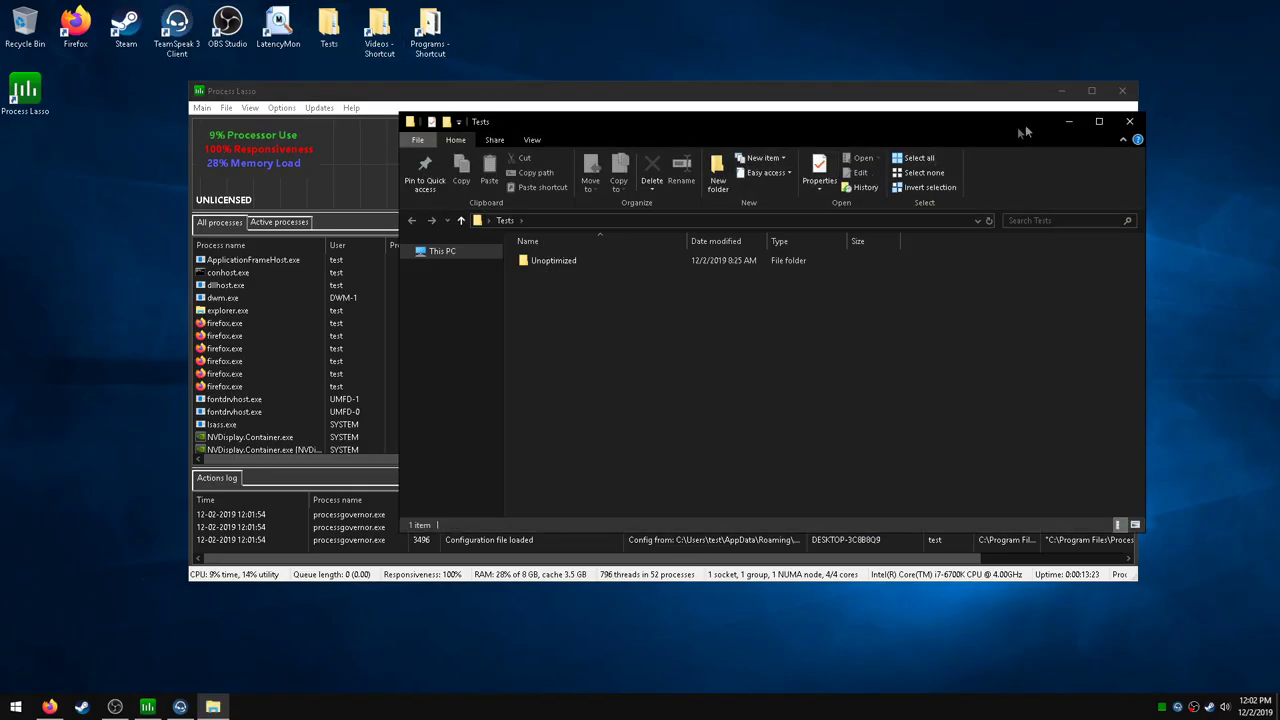
left_click(1067, 123)
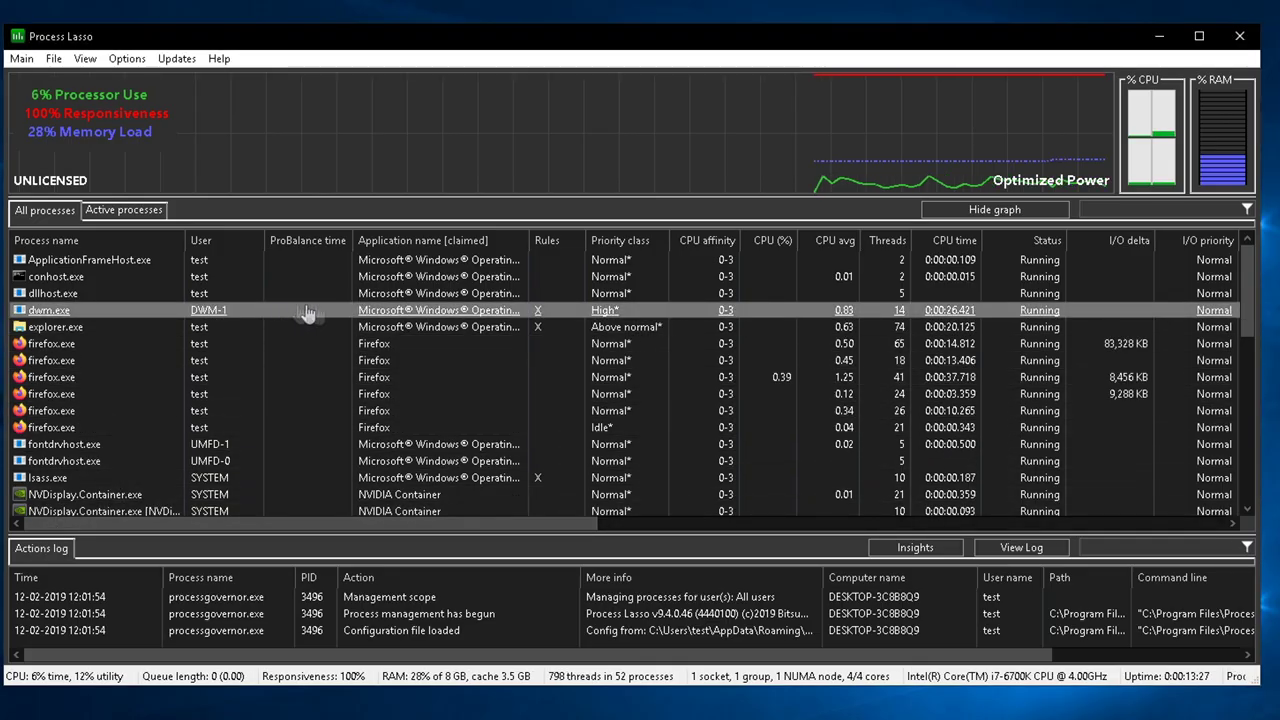
- Select all processes in Process Lasso and set their Always priority class to Idle (Lowest)
scroll(306, 314, "down", 12)
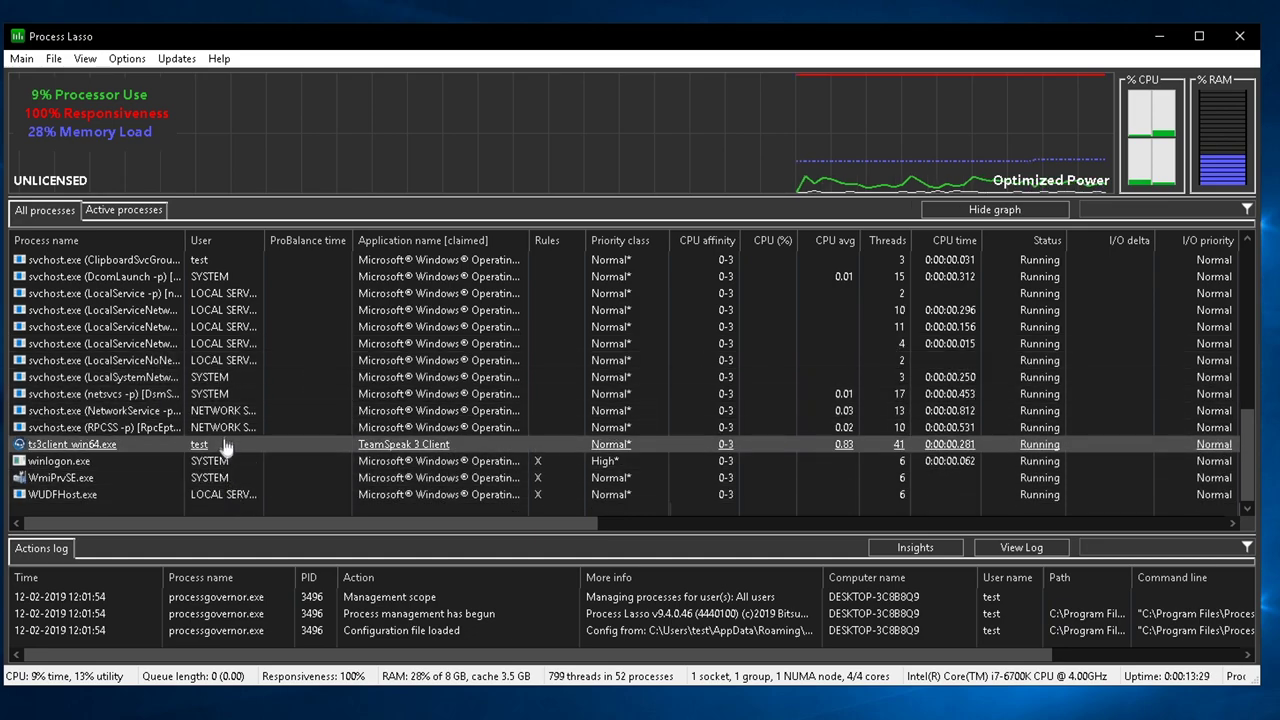
scroll(276, 440, "up", 8)
key("ctrl+a")
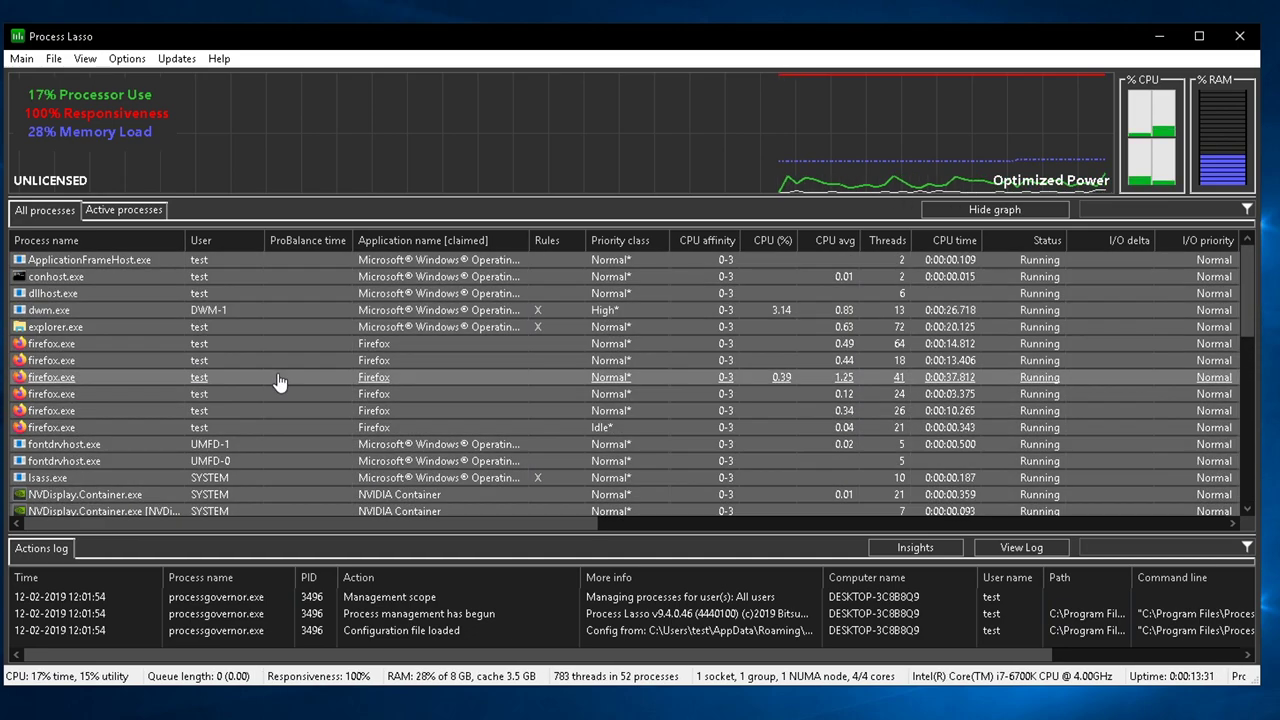
right_click(273, 290)
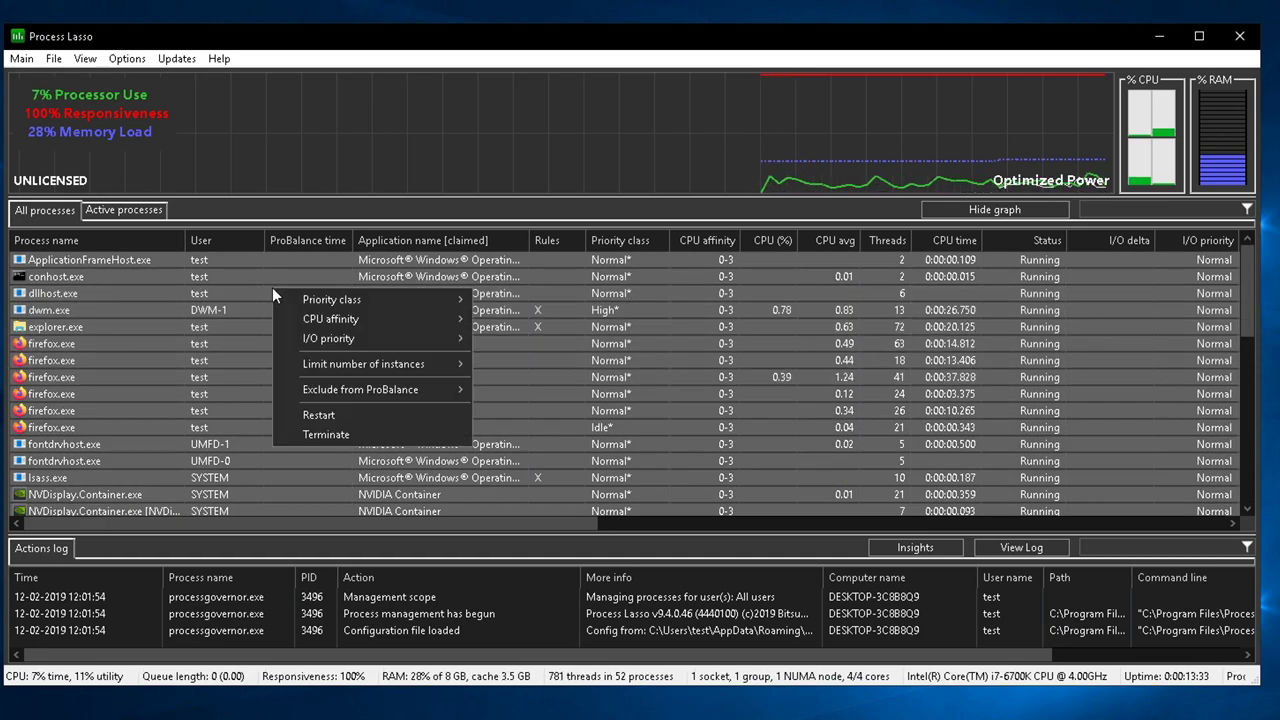
mouse_move(325, 302)
mouse_move(502, 302)
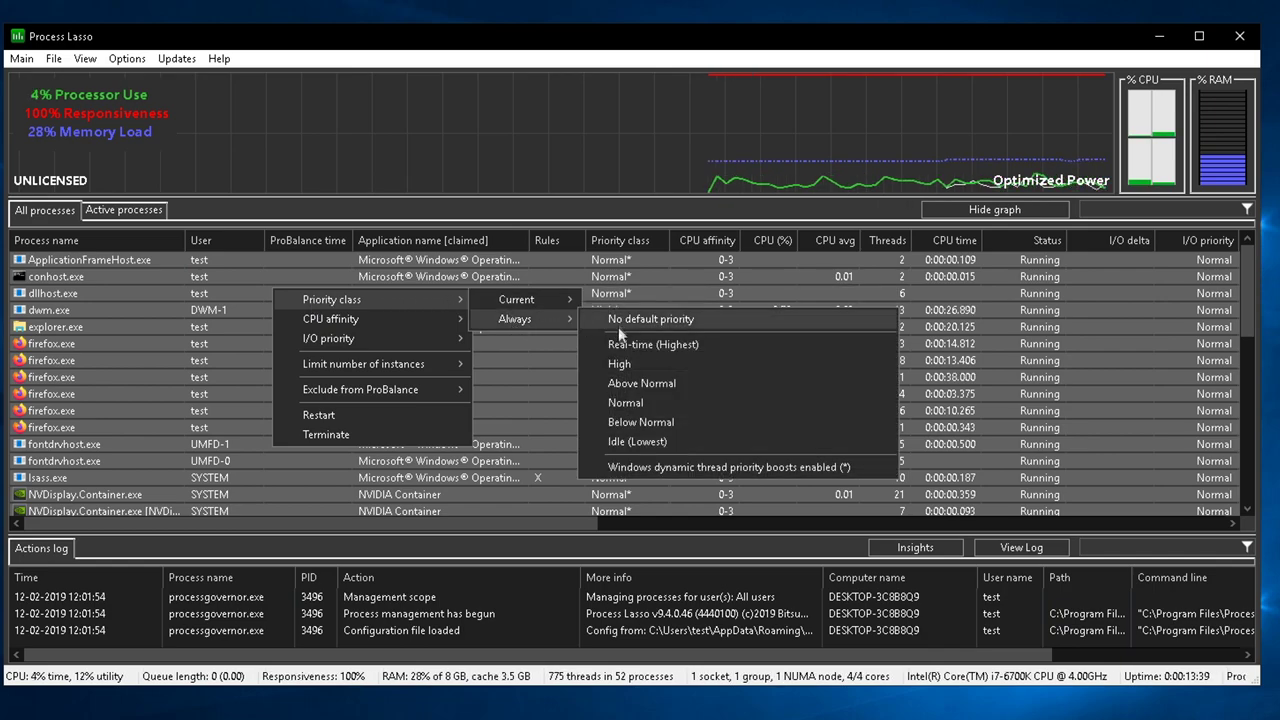
left_click(638, 442)
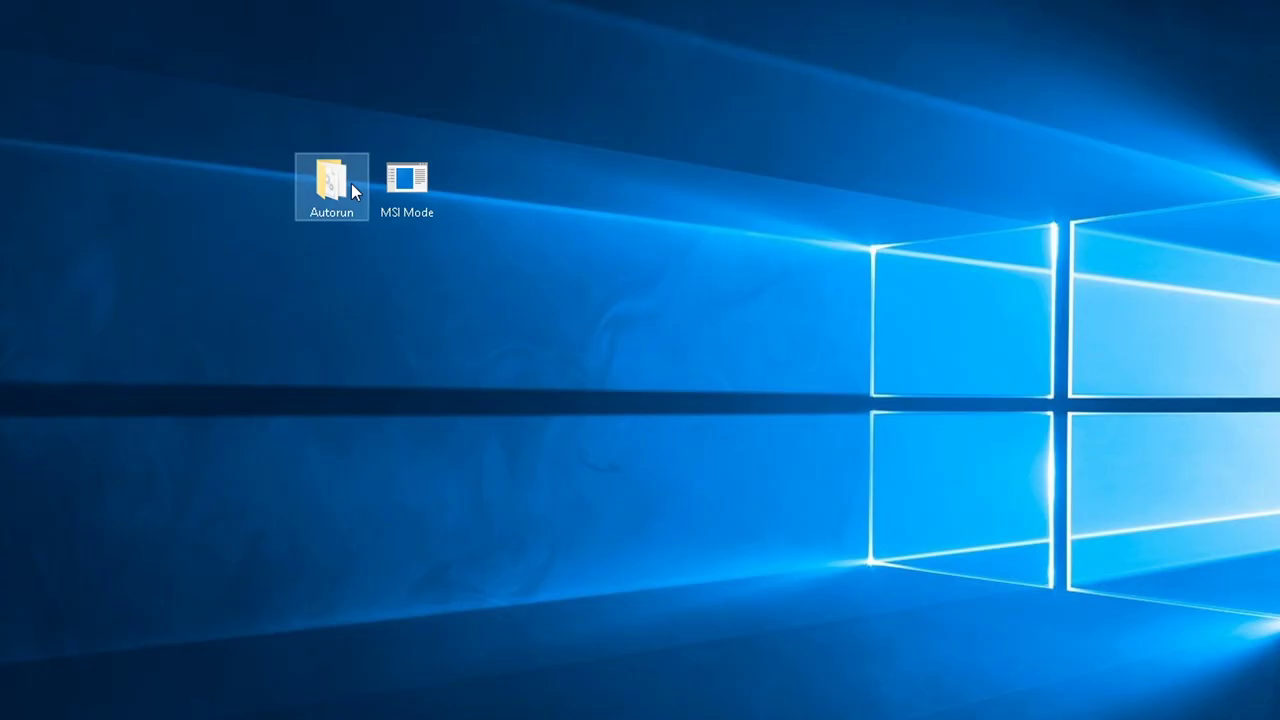
- Run Autoruns as administrator from the desktop's Autorun folder
double_click(351, 183)
right_click(336, 289)
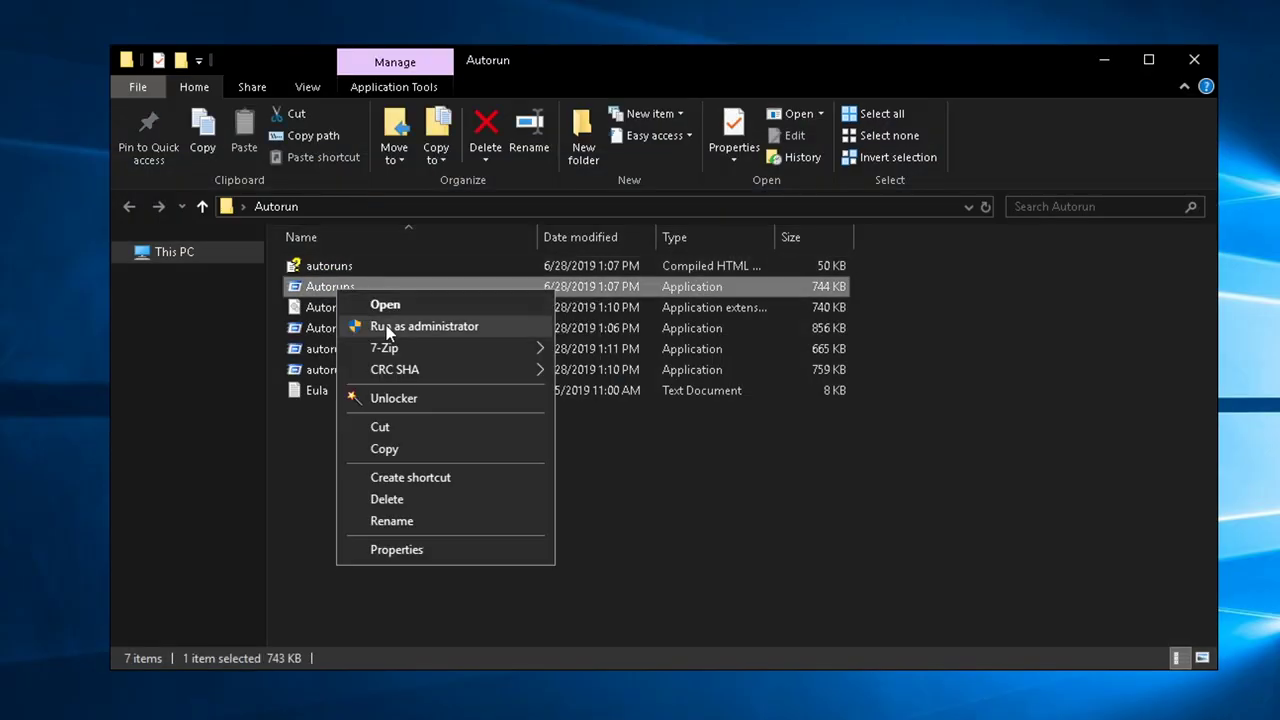
left_click(386, 325)
left_click(666, 494)
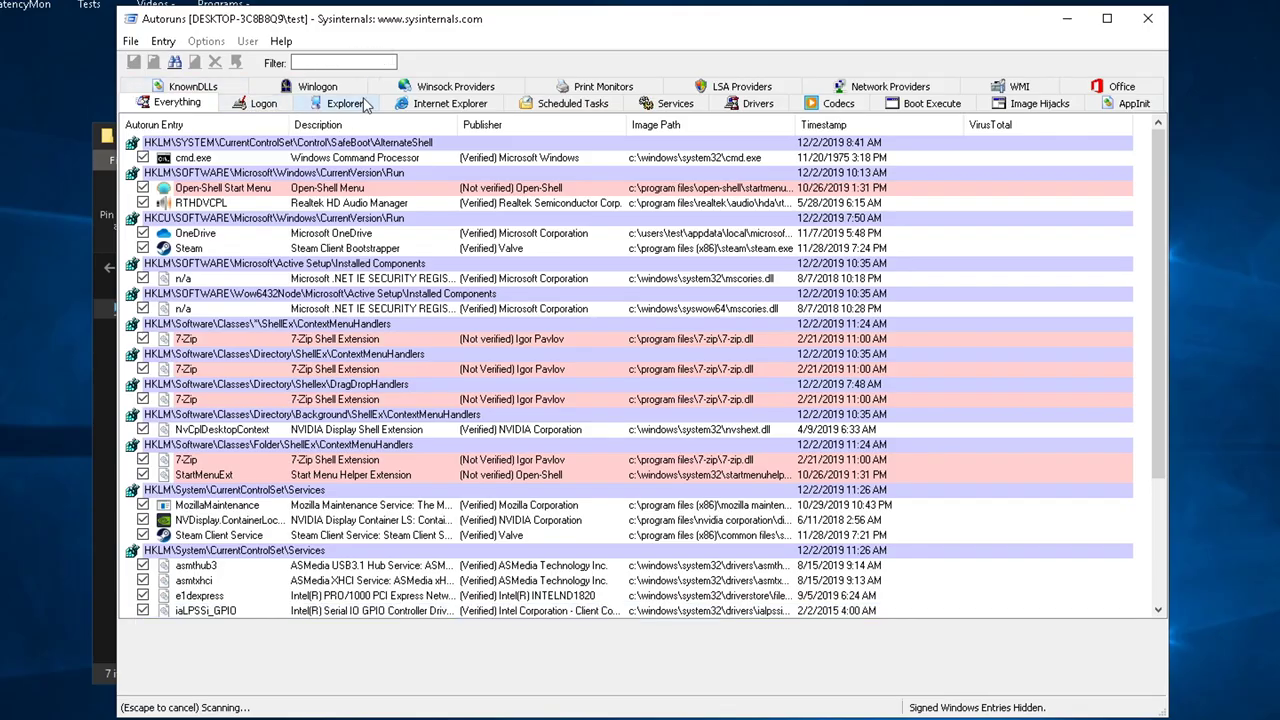
- Delete the _wow64cpu and _wowarmhw entries from the KnownDLLs list in Autoruns, dismissing any deletion error
left_click(195, 87)
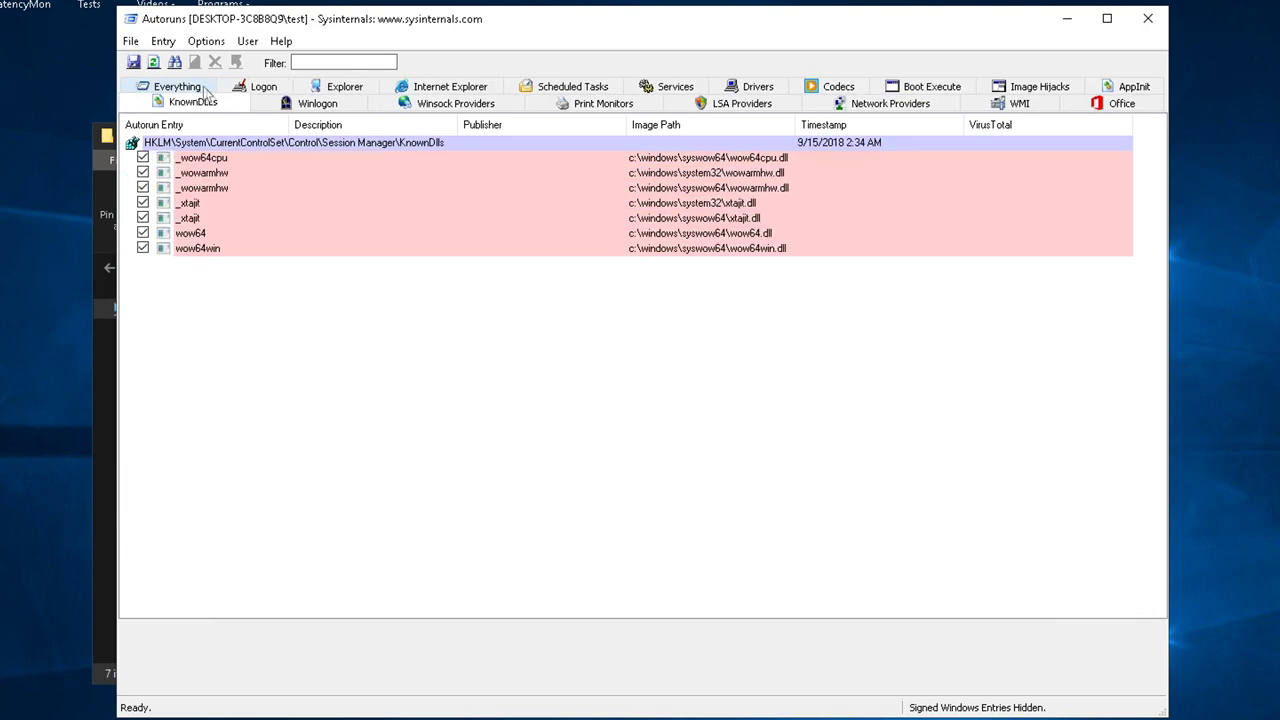
left_click(215, 160)
key("Delete")
key("Return")
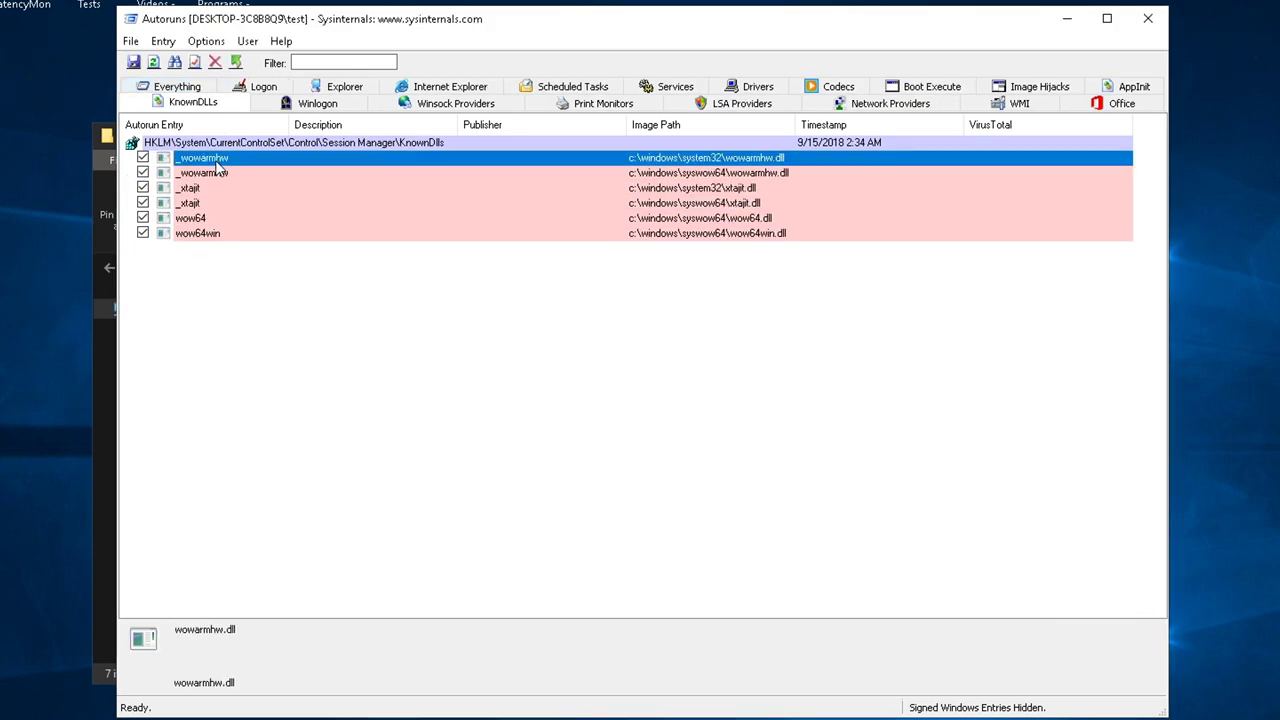
key("Delete")
key("Return")
key("Delete")
key("Return")
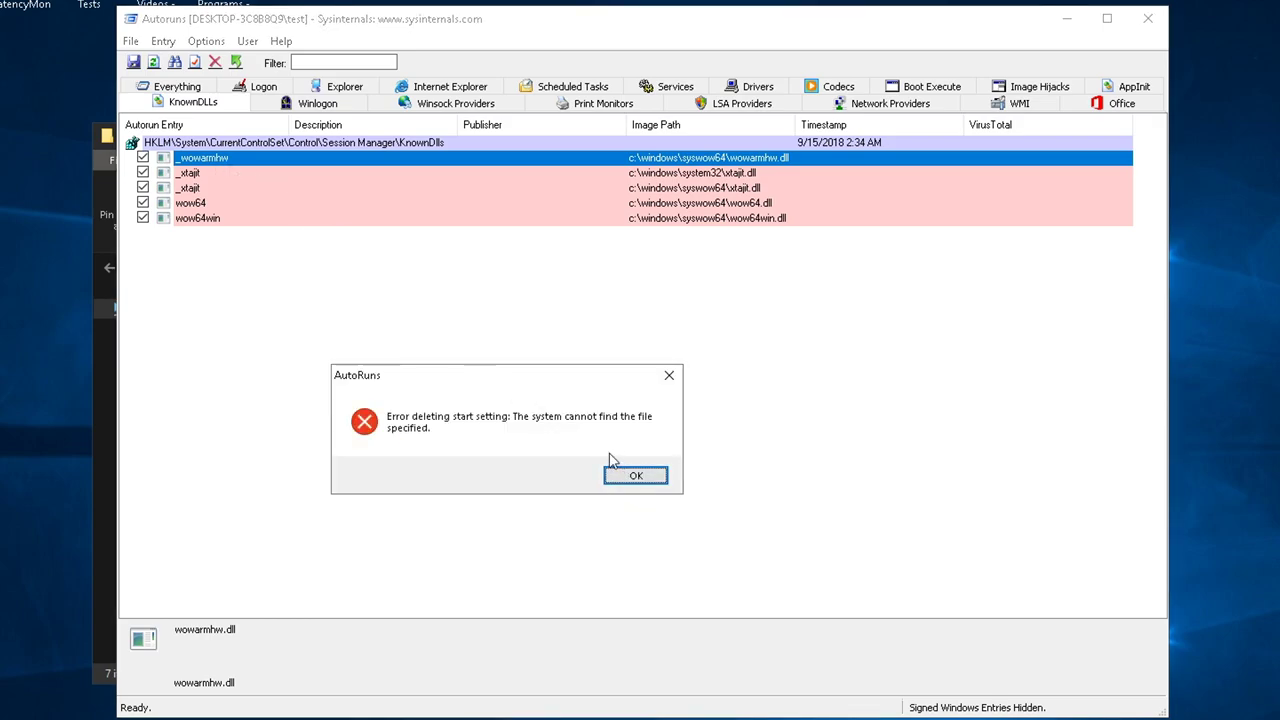
key("Return")
- Delete the _xtajit, wow64 and wow64win entries from the KnownDLLs list
left_click(205, 174)
key("Delete")
key("Return")
key("Delete")
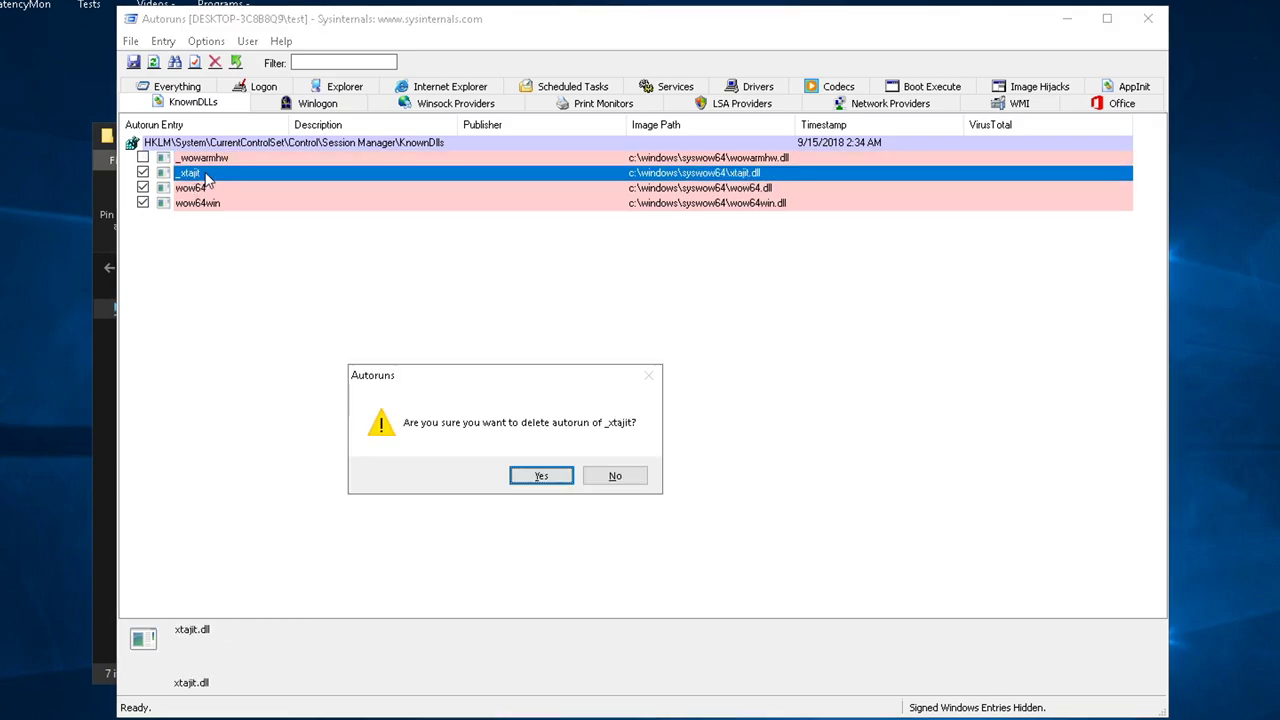
key("Return")
key("Return")
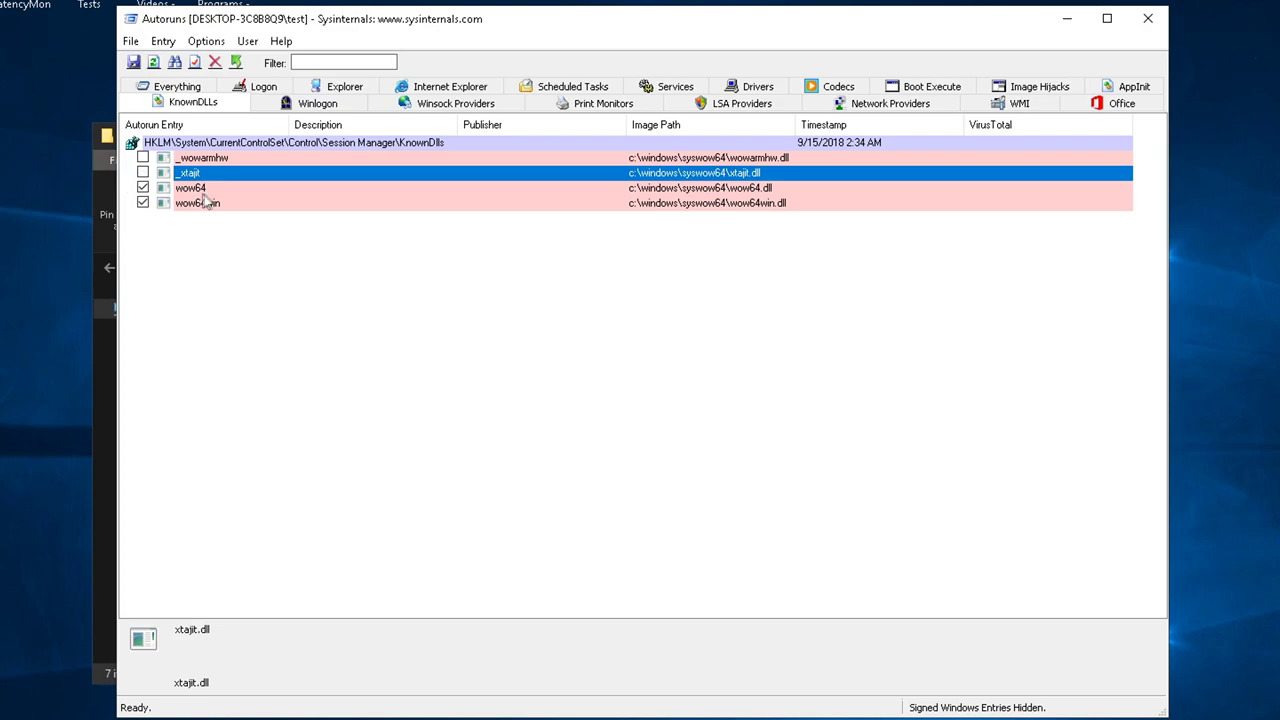
left_click(177, 86)
left_click(193, 102)
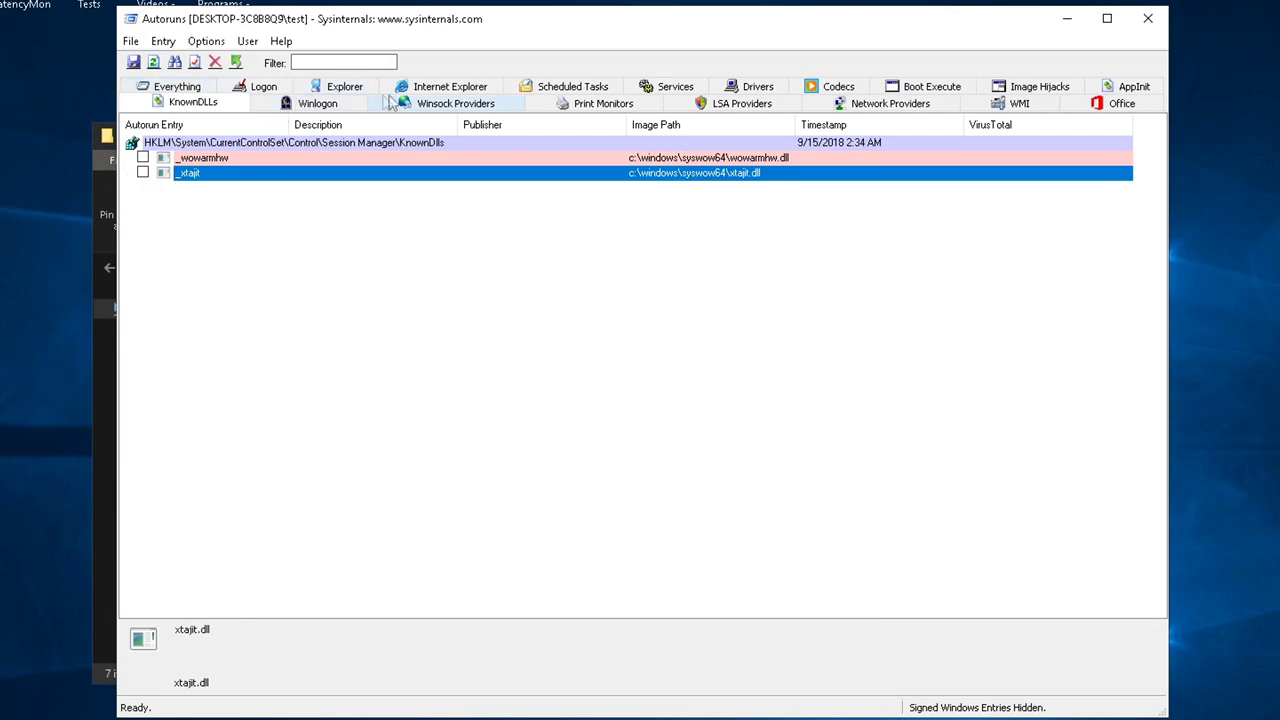
- Disable the MozillaMaintenance and Steam Client Service entries among the Autoruns services
left_click(566, 86)
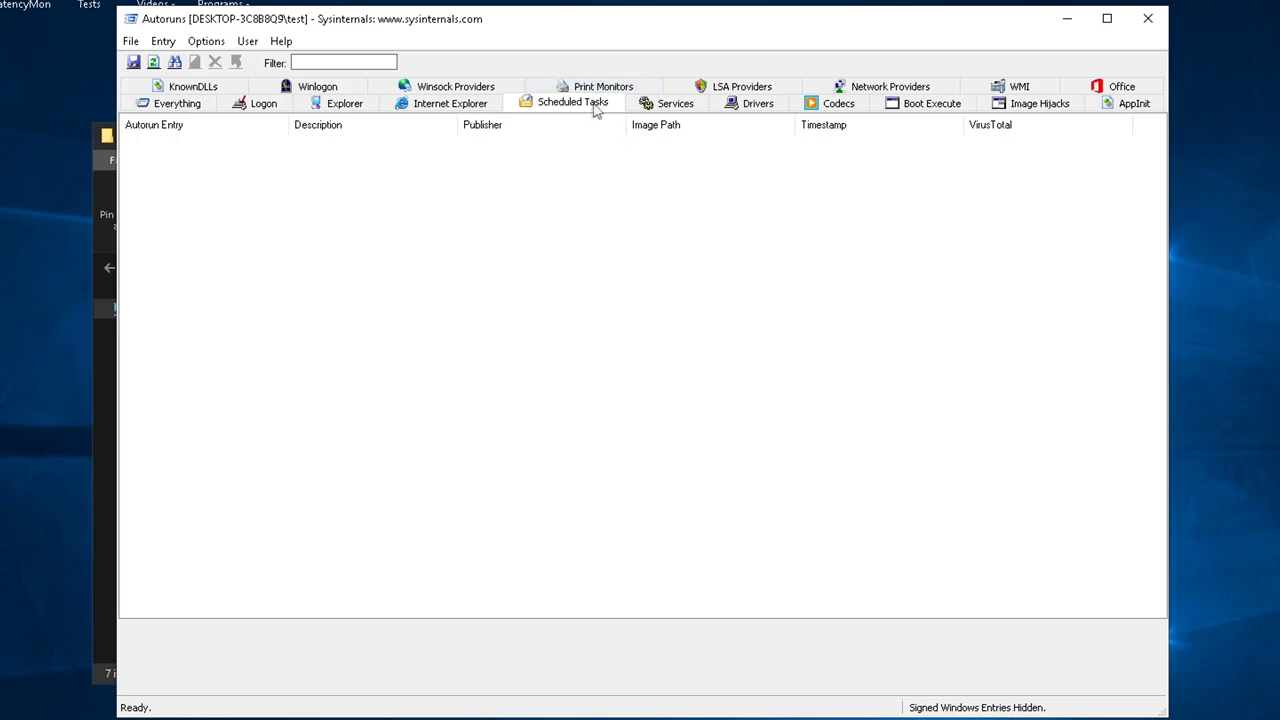
left_click(670, 103)
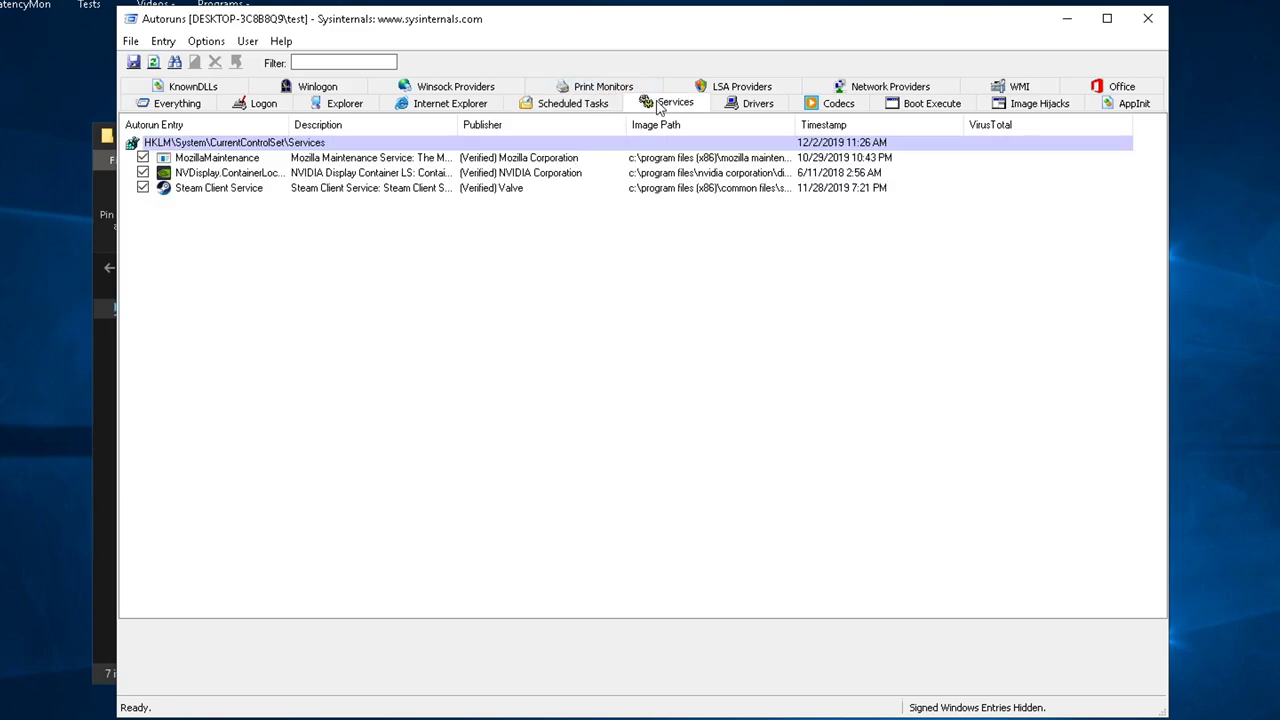
left_click(143, 160)
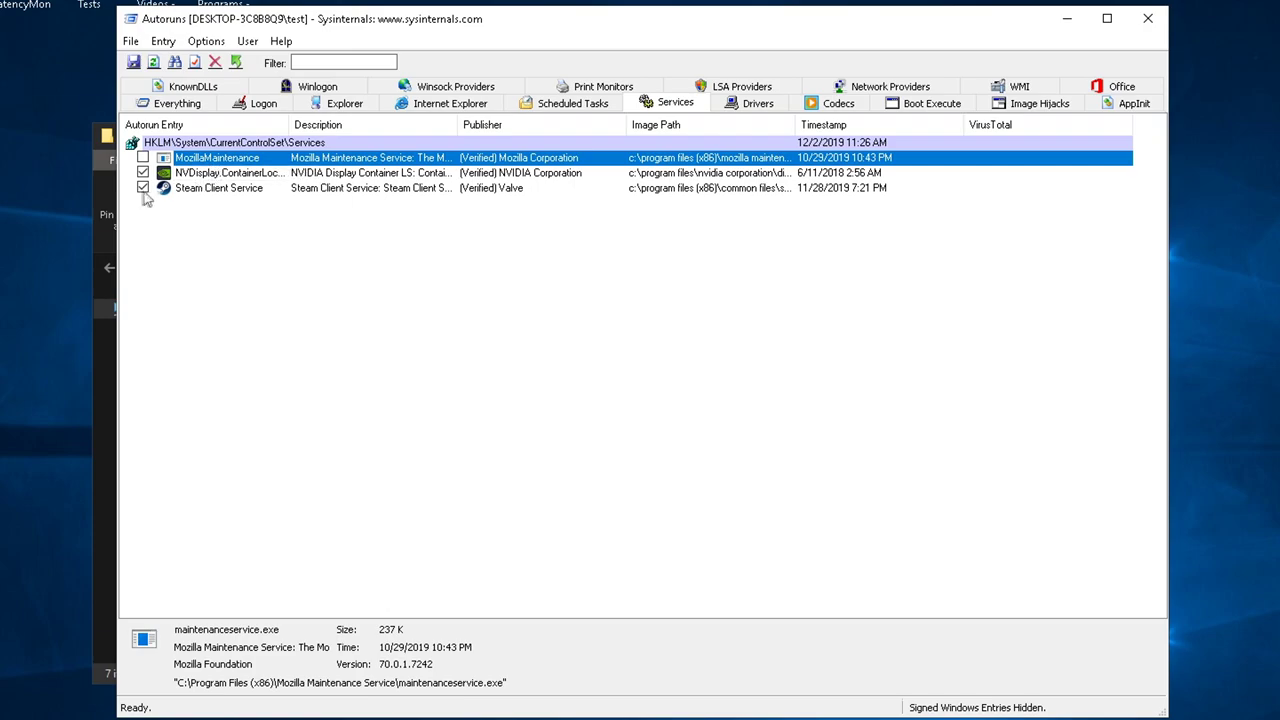
left_click(143, 188)
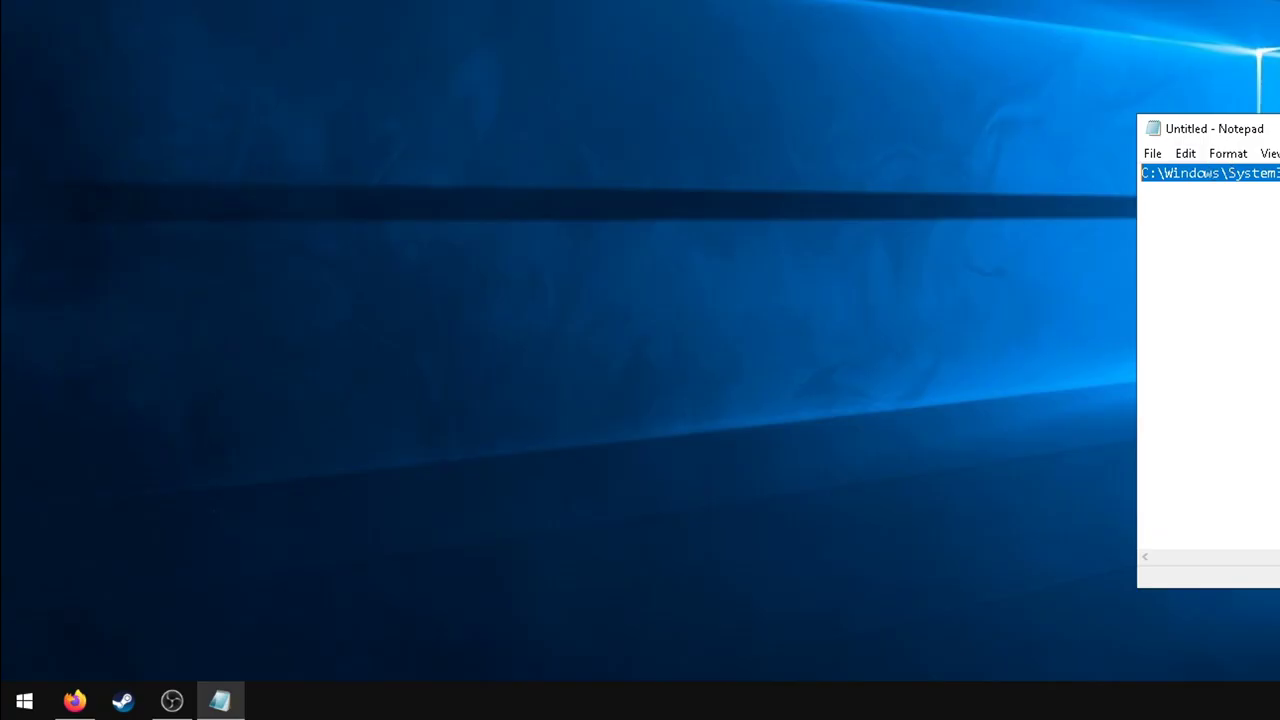
- Open the folder C:\Windows\System32\drivers\etc in File Explorer, select its hosts file and move the window aside to reveal the desktop
left_click(24, 700)
left_click(289, 466)
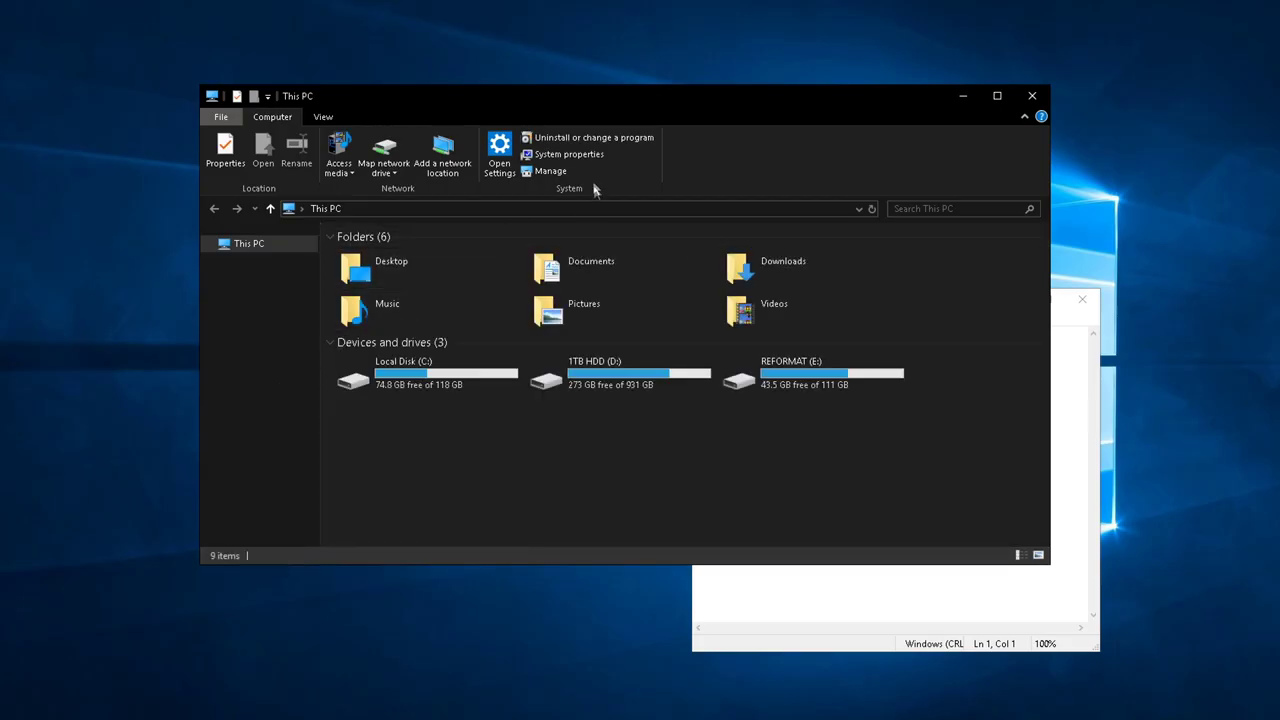
left_click(570, 208)
type("C:\\Windows\\System32\\drivers\\etc")
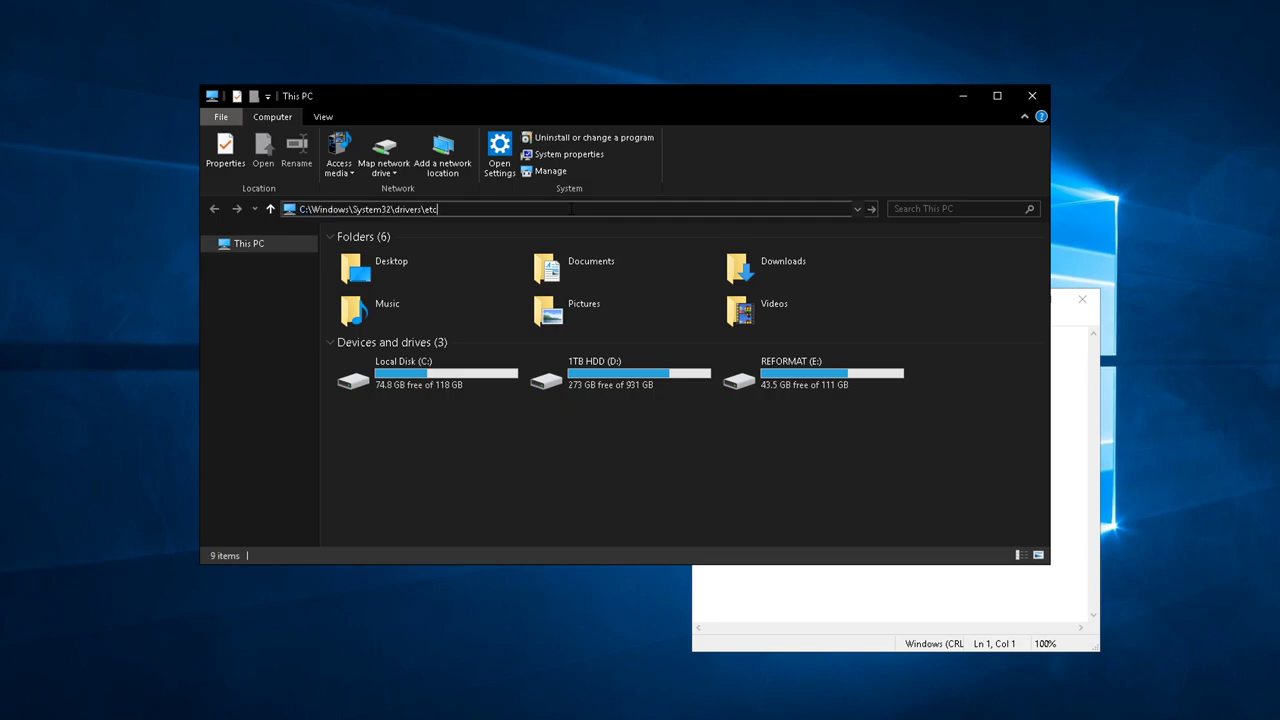
key("Return")
left_click(378, 253)
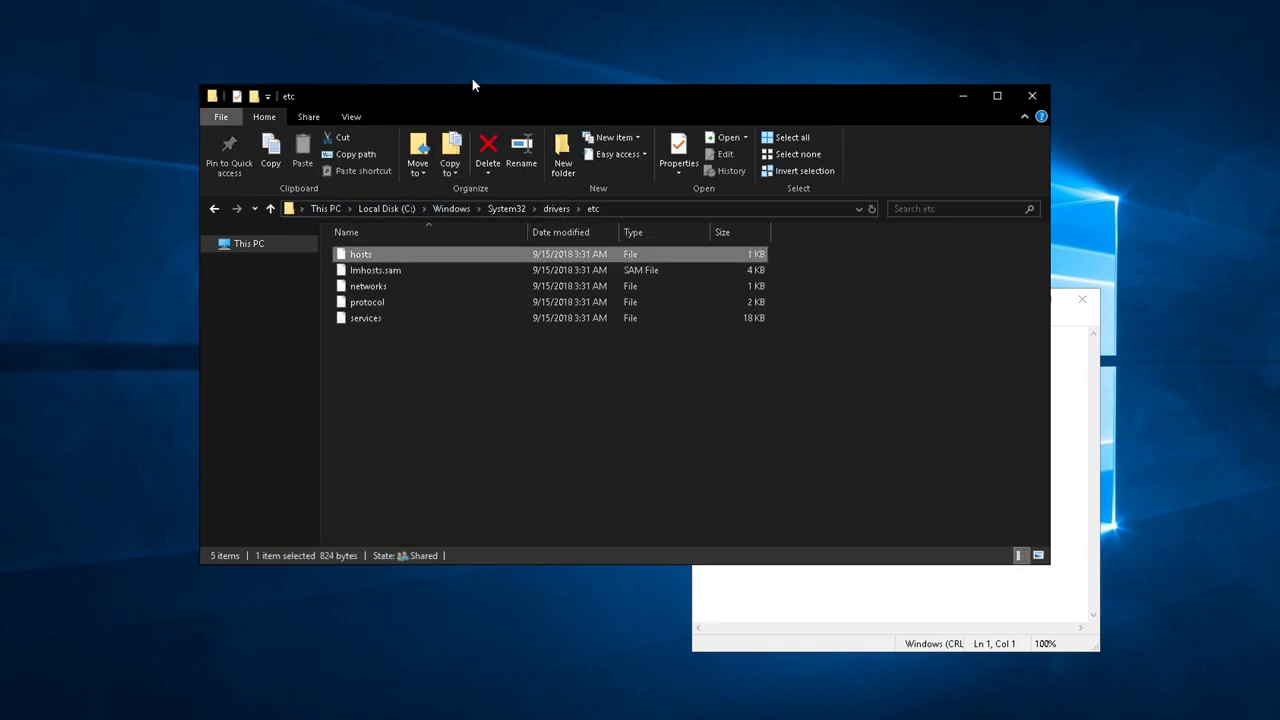
left_click_drag(472, 86, 860, 92)
- Open the desktop copy of the hosts file in Notepad and look through its list of blocked domains
mouse_move(543, 115)
left_mouse_down()
mouse_move(815, 373)
mouse_move(810, 345)
mouse_move(541, 120)
left_mouse_up()
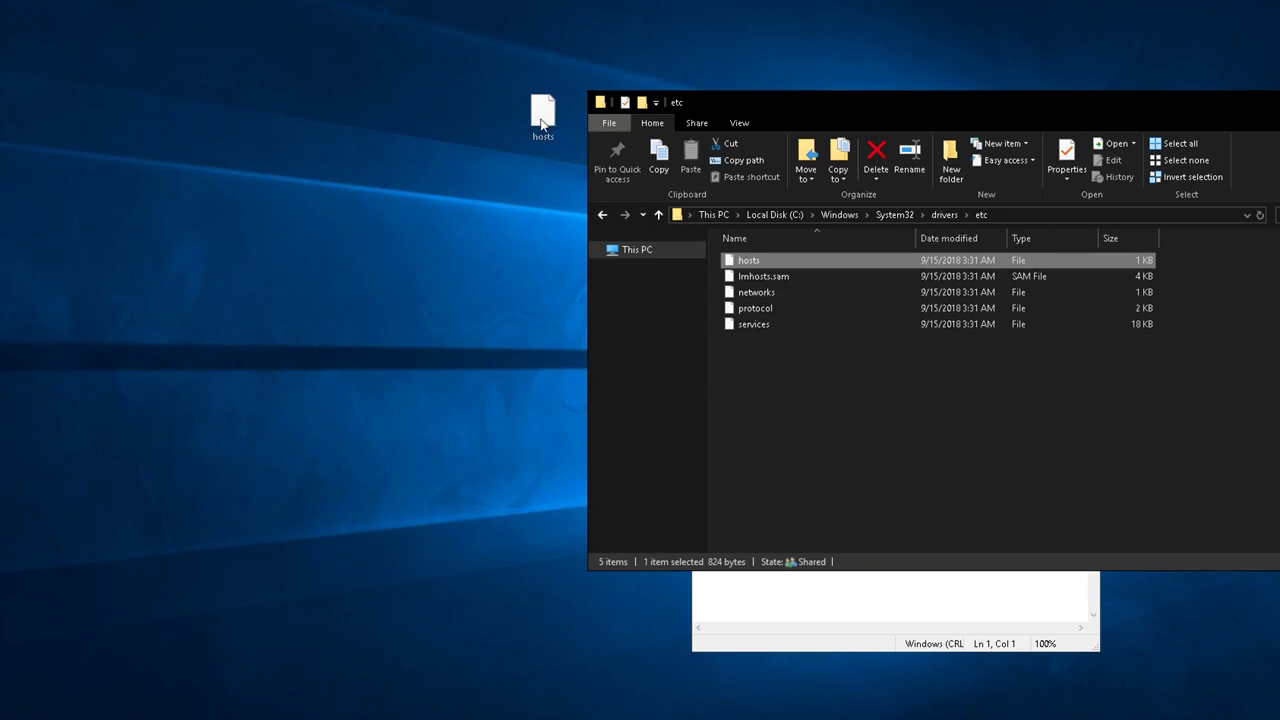
right_click(541, 120)
left_click(563, 129)
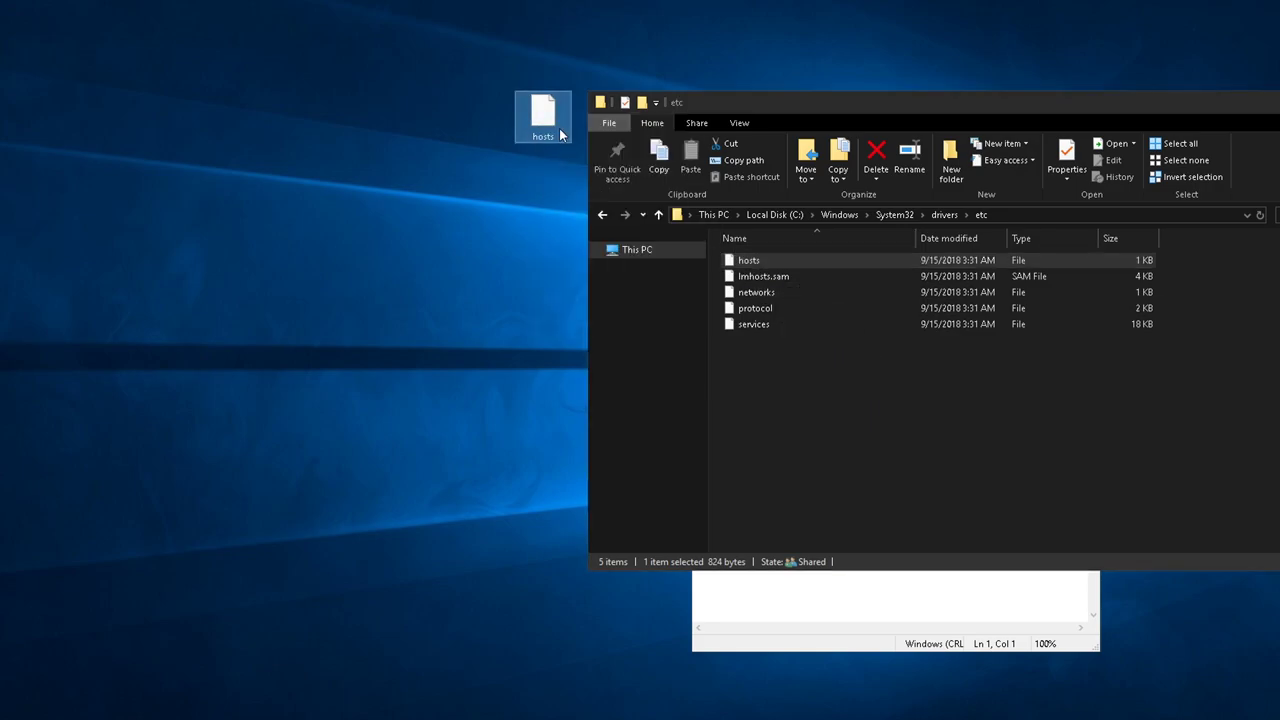
left_click(497, 283)
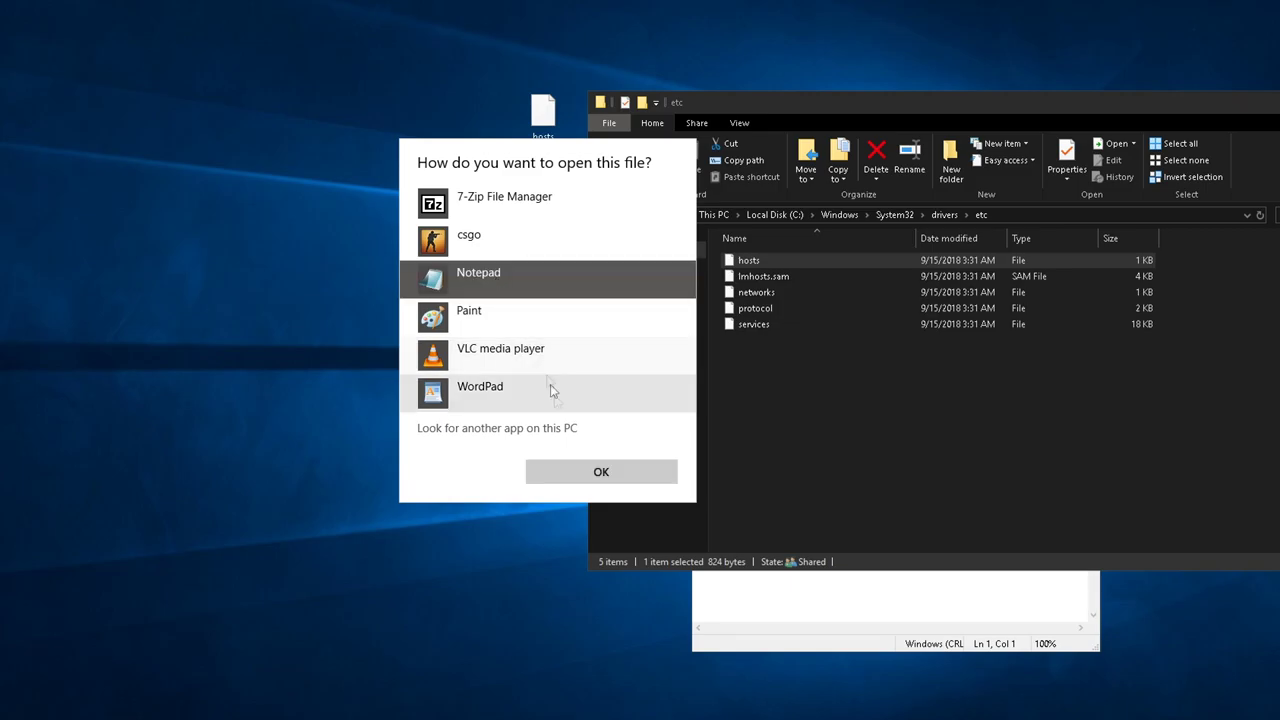
left_click(573, 462)
scroll(801, 466, "down", 6)
scroll(801, 466, "down", 5)
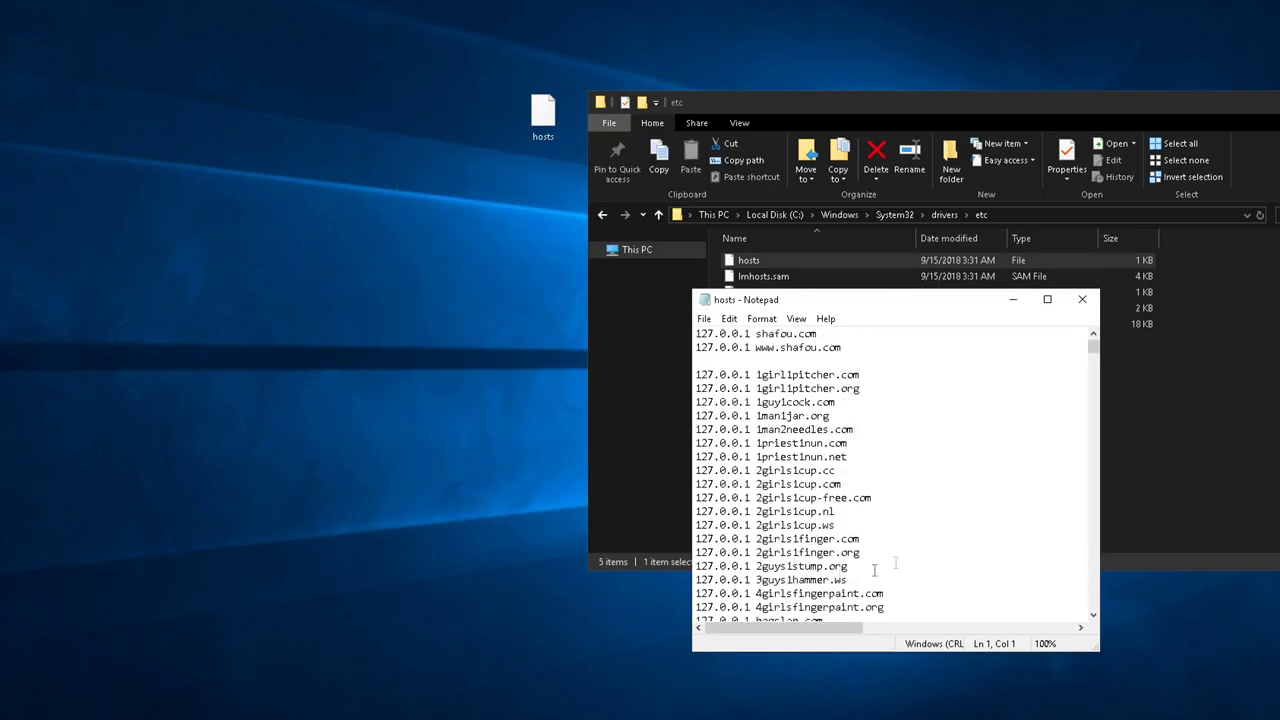
left_click_drag(1097, 350, 1116, 628)
- Move the desktop hosts file into the etc folder, replacing the original hosts file
left_click(876, 260)
left_click_drag(543, 118, 826, 417)
left_click(222, 211)
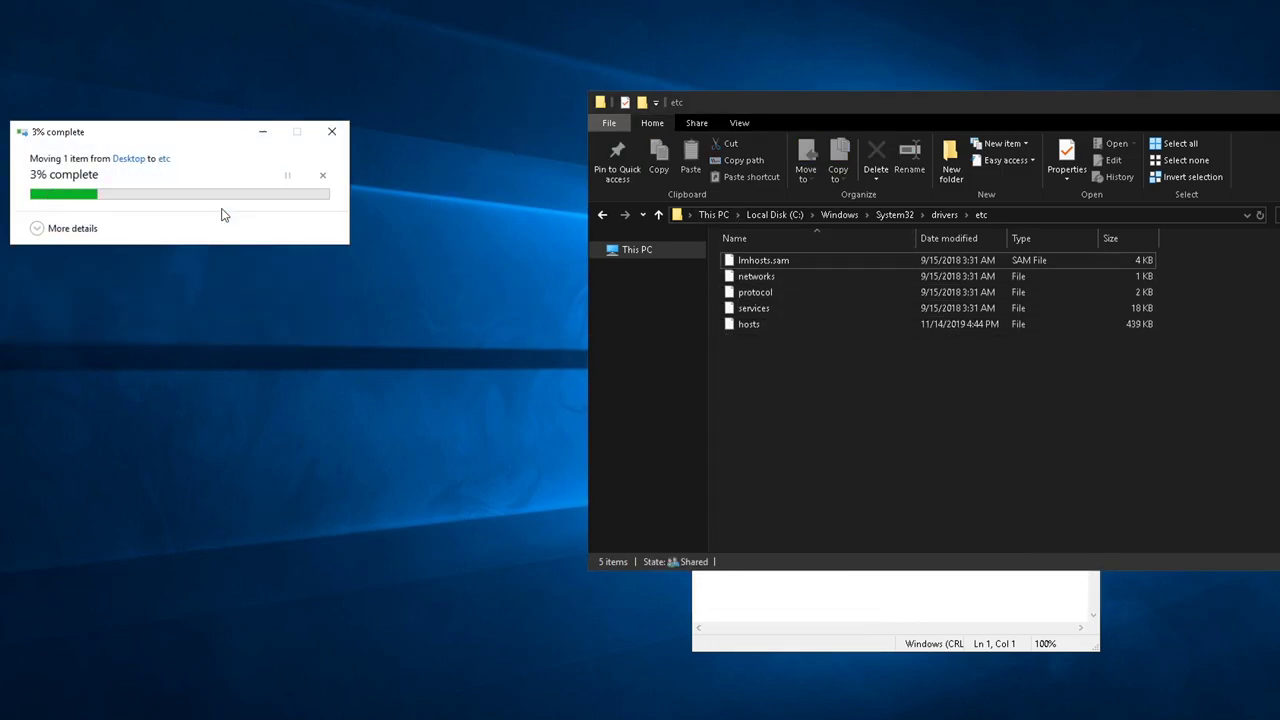
left_click_drag(866, 118, 425, 89)
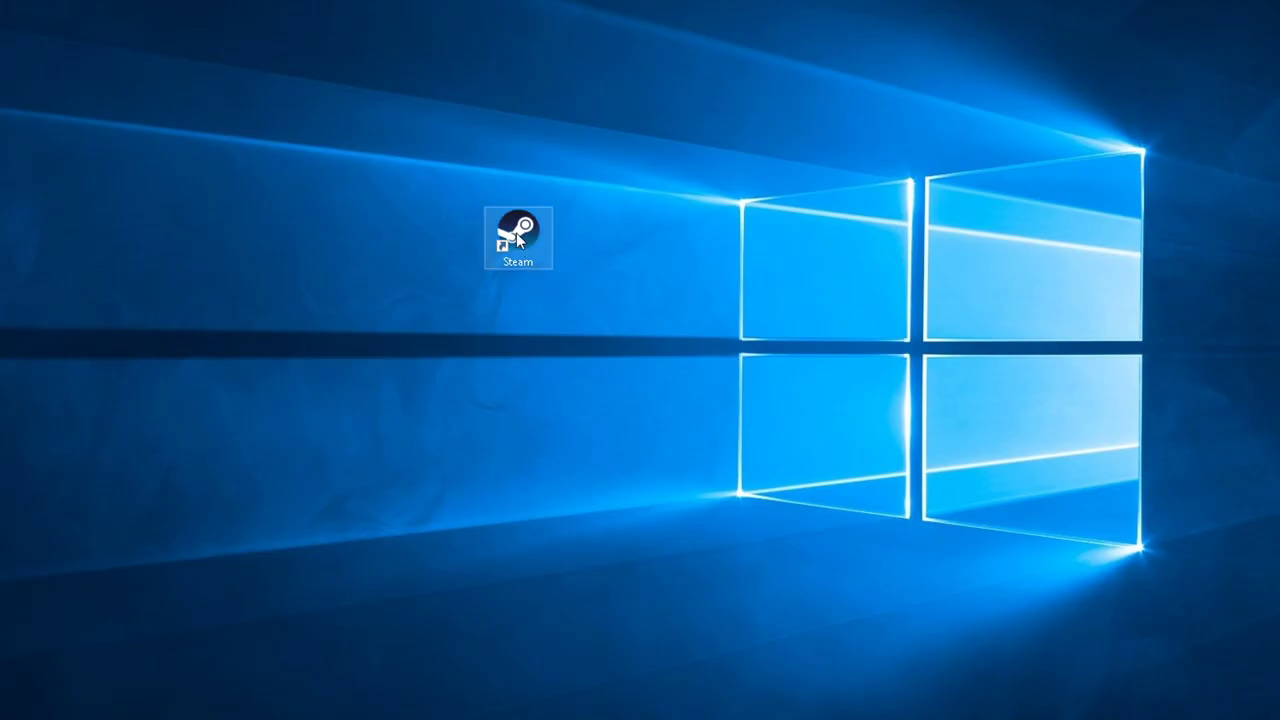
- Append the launch option -no-browser to the Target of the desktop Steam shortcut and apply the change
right_click(516, 233)
left_click(574, 466)
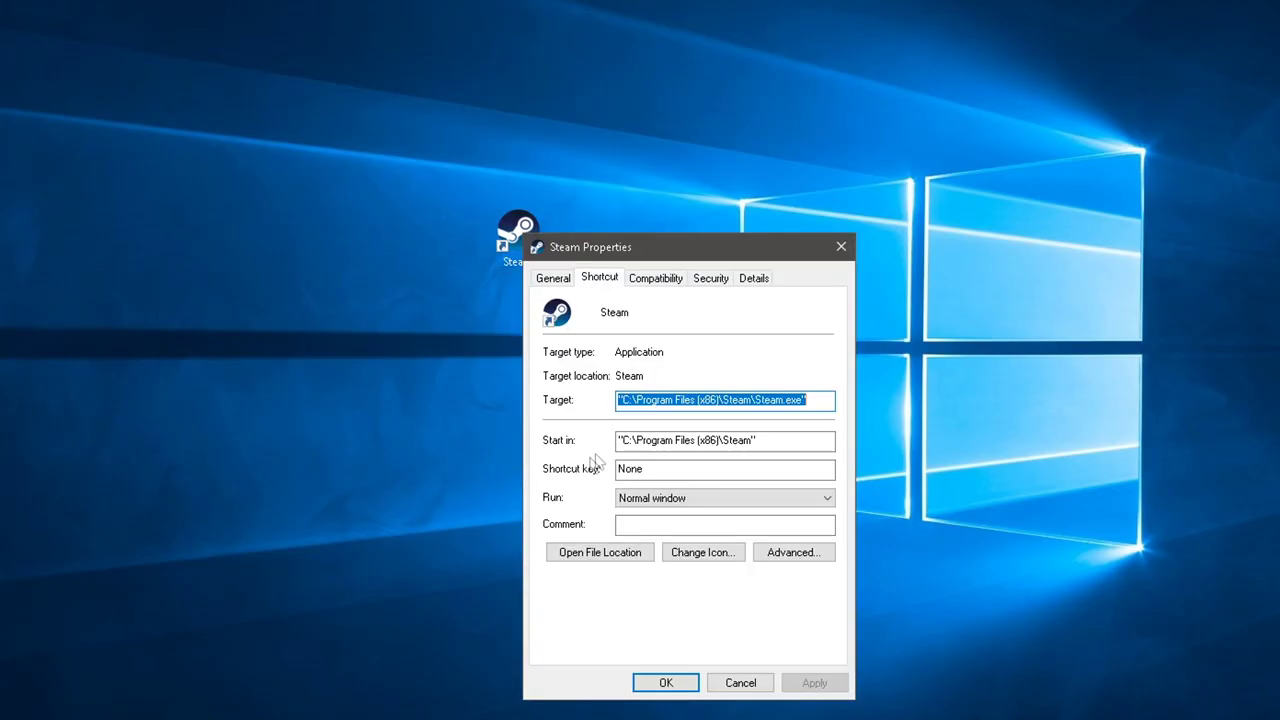
left_click(826, 399)
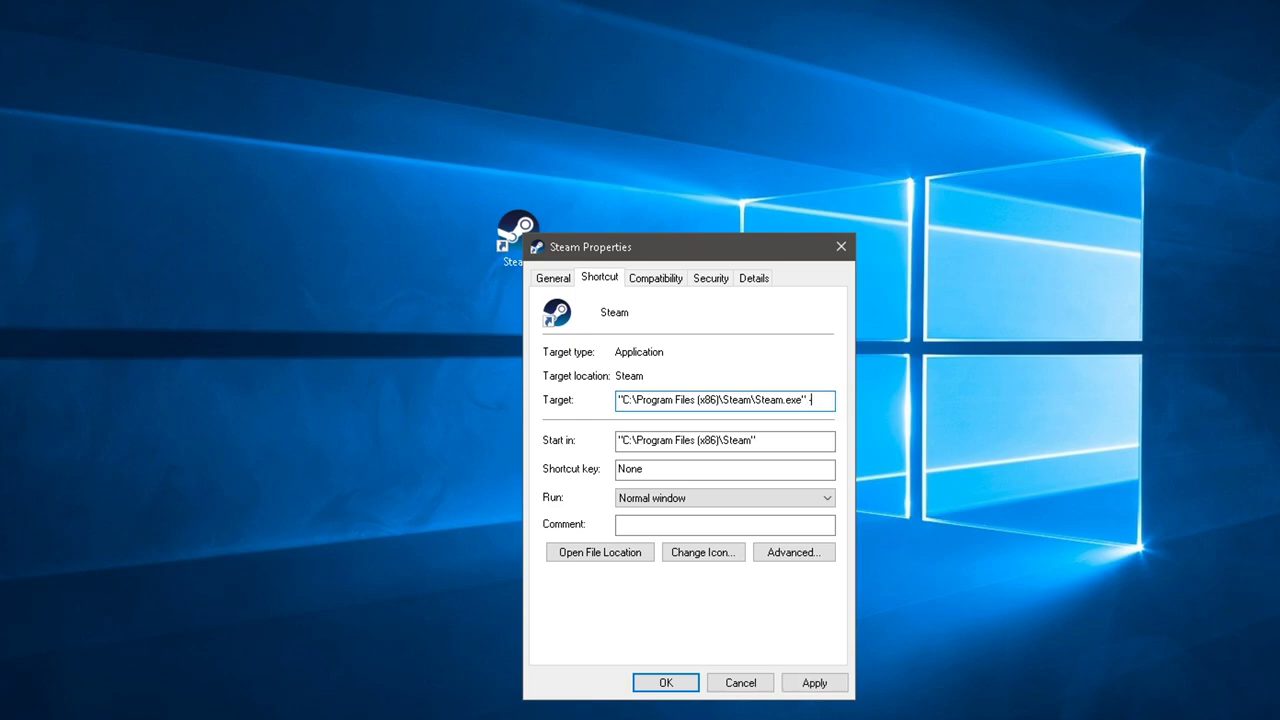
type("-no-browser")
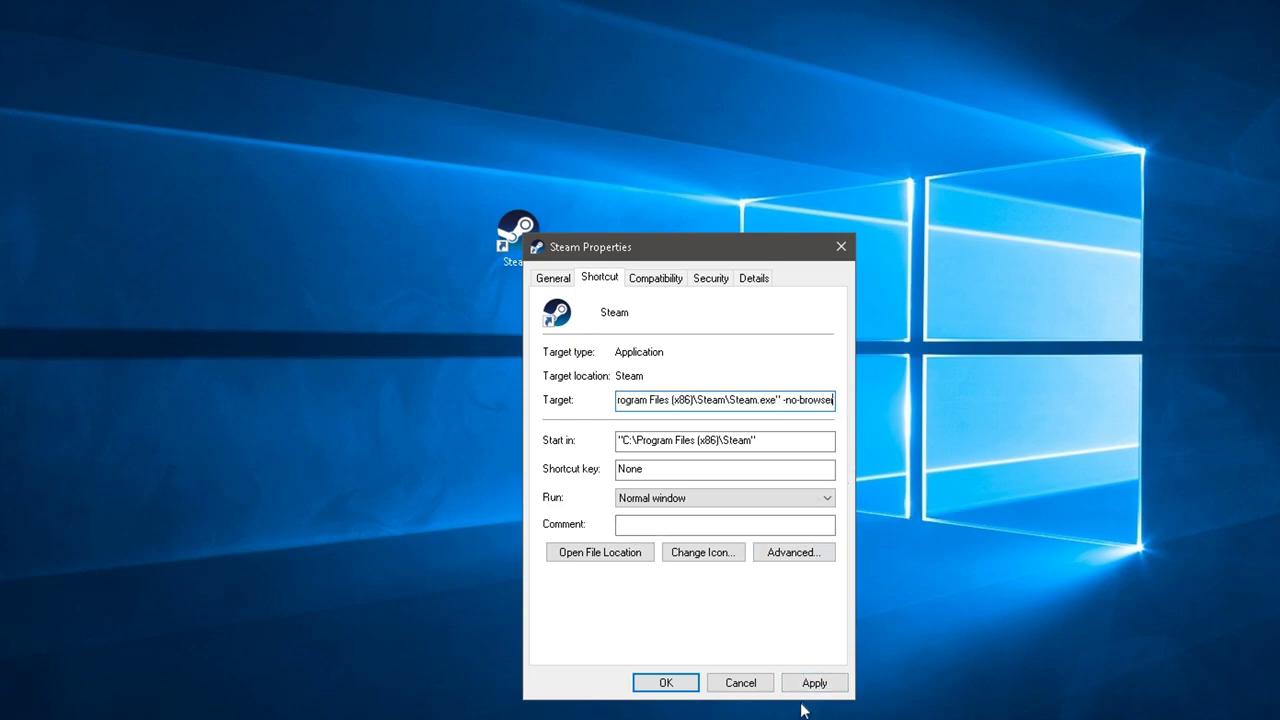
left_click(808, 688)
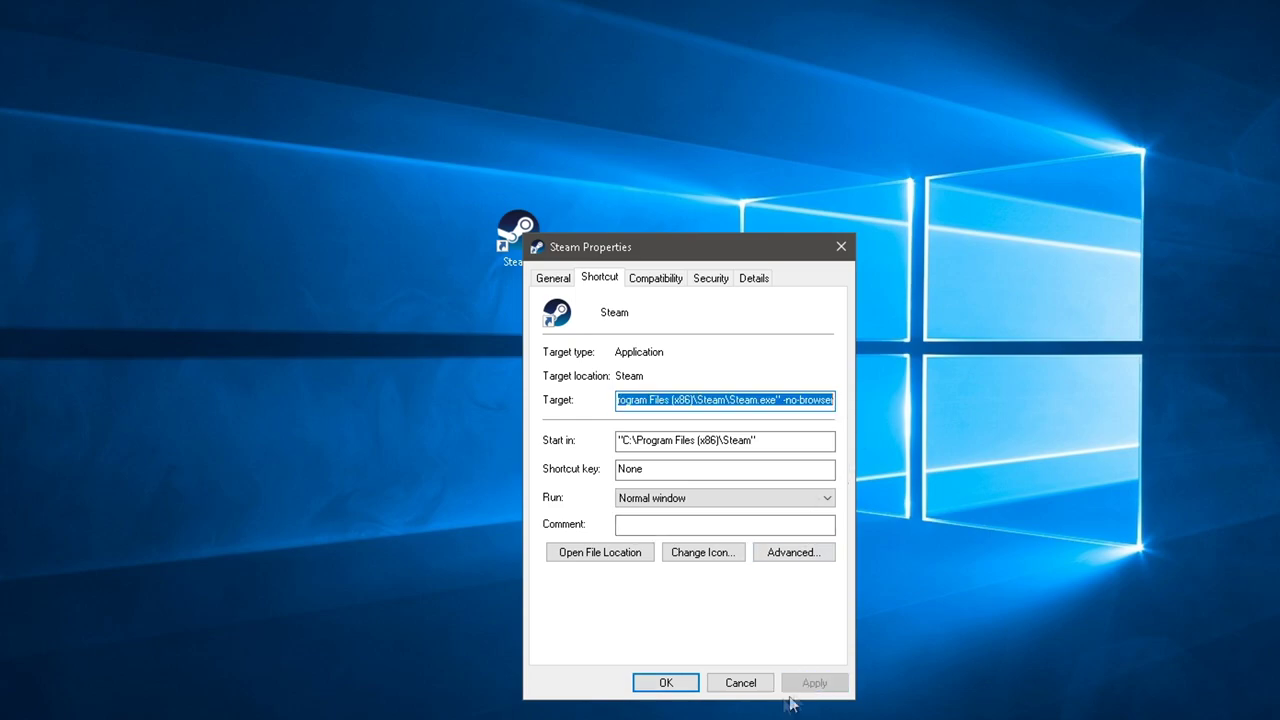
left_click(666, 685)
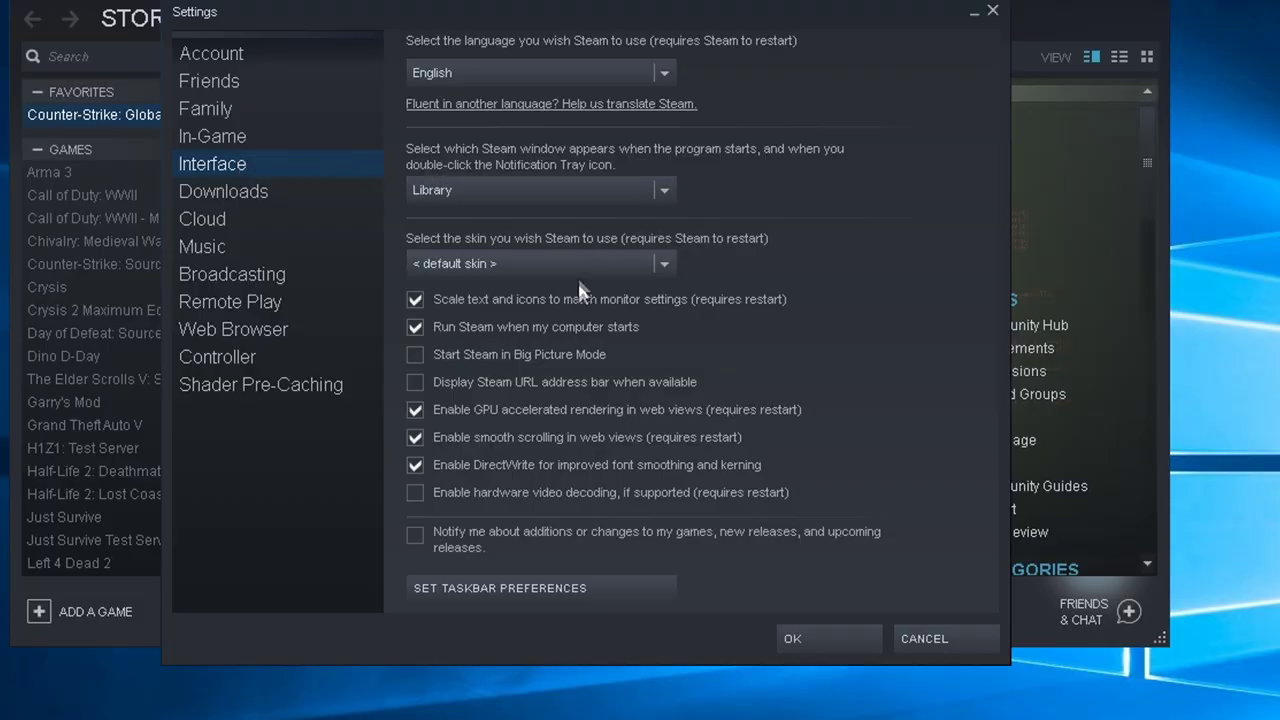
- Disable Steam's monitor scaling, run at startup, GPU accelerated rendering, smooth scrolling and DirectWrite interface options, and accept the taskbar preferences
left_click(446, 299)
left_click(456, 326)
left_click(468, 409)
left_click(472, 440)
left_click(495, 465)
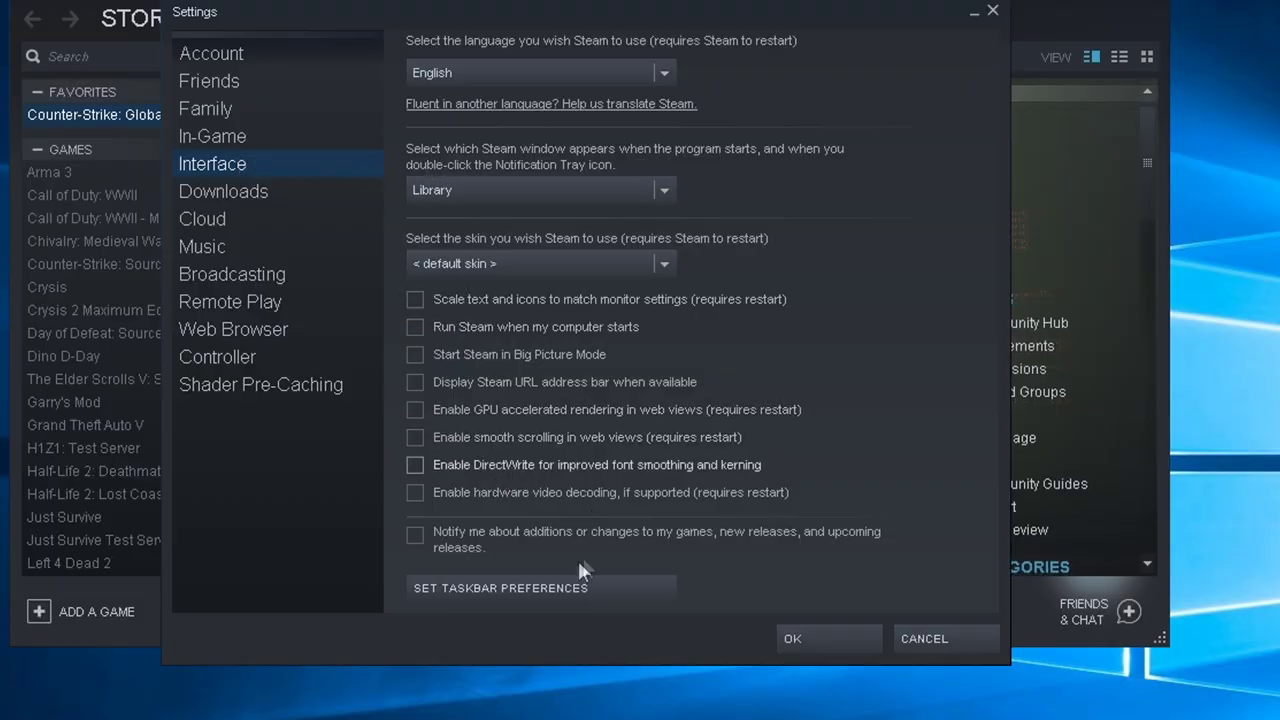
left_click(548, 588)
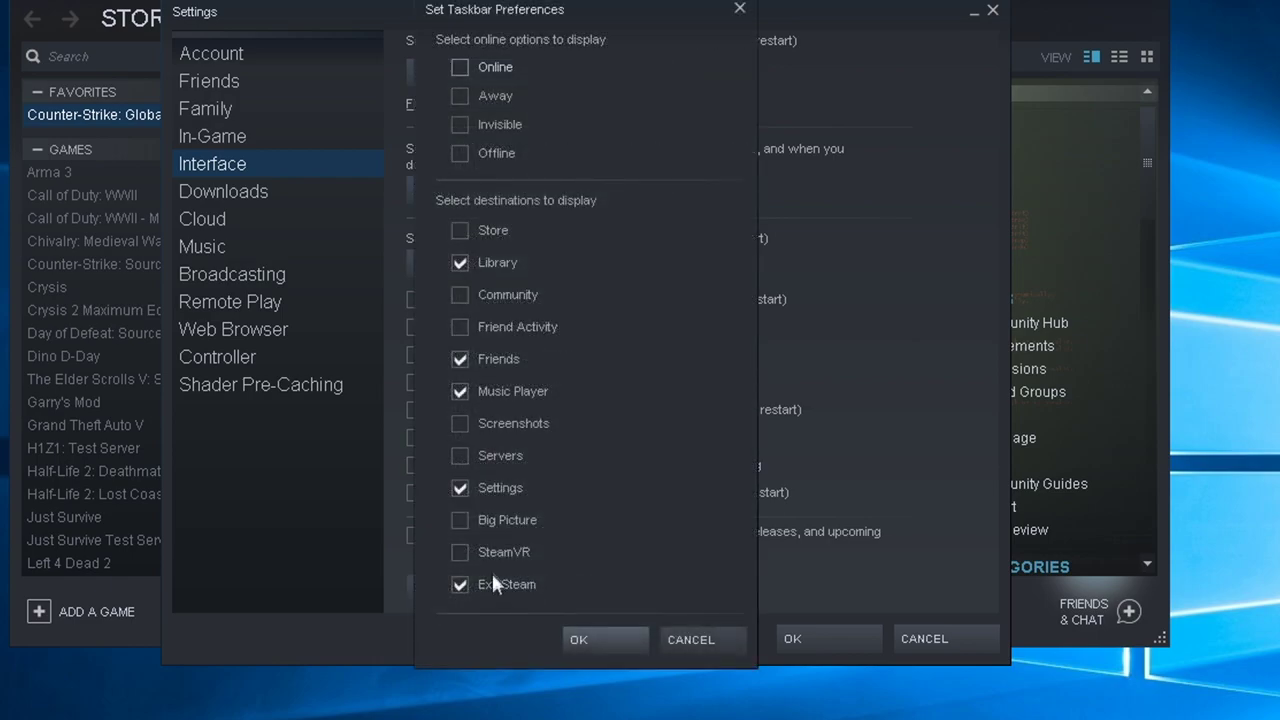
left_click(601, 638)
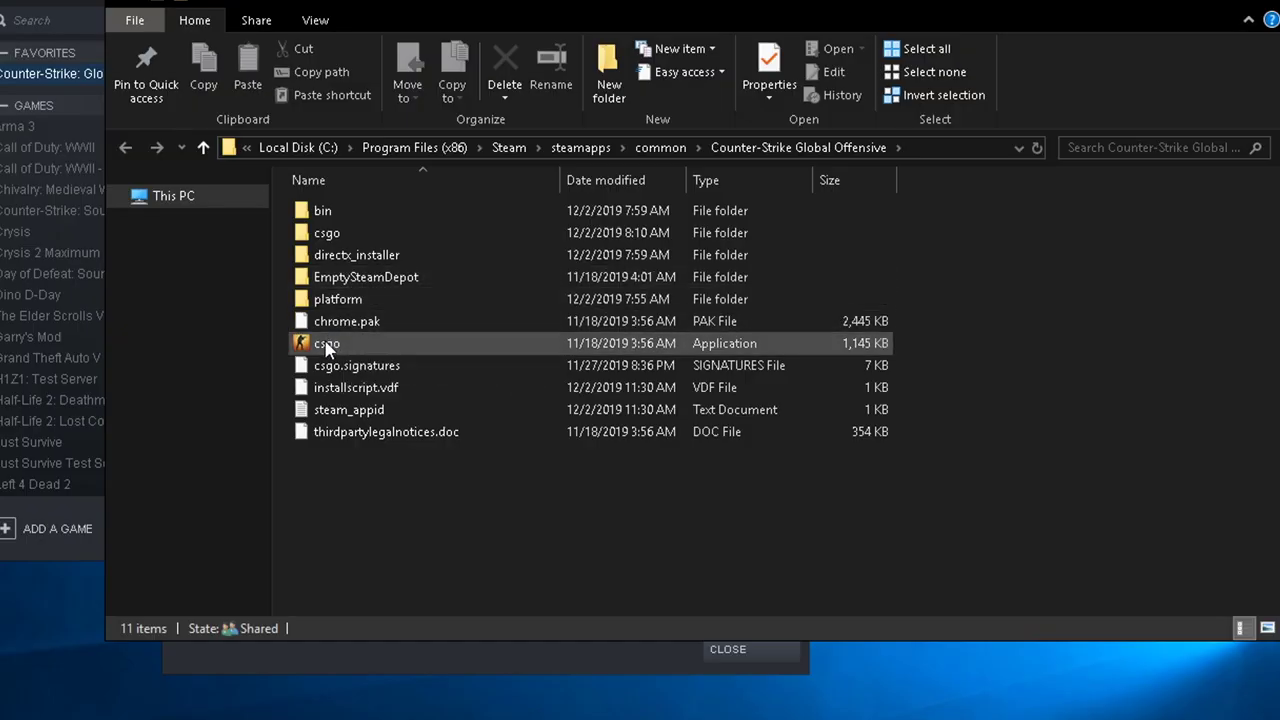
- Keep fullscreen optimizations disabled for all users in the compatibility properties of the csgo application
right_click(324, 342)
left_click(423, 608)
left_click(472, 156)
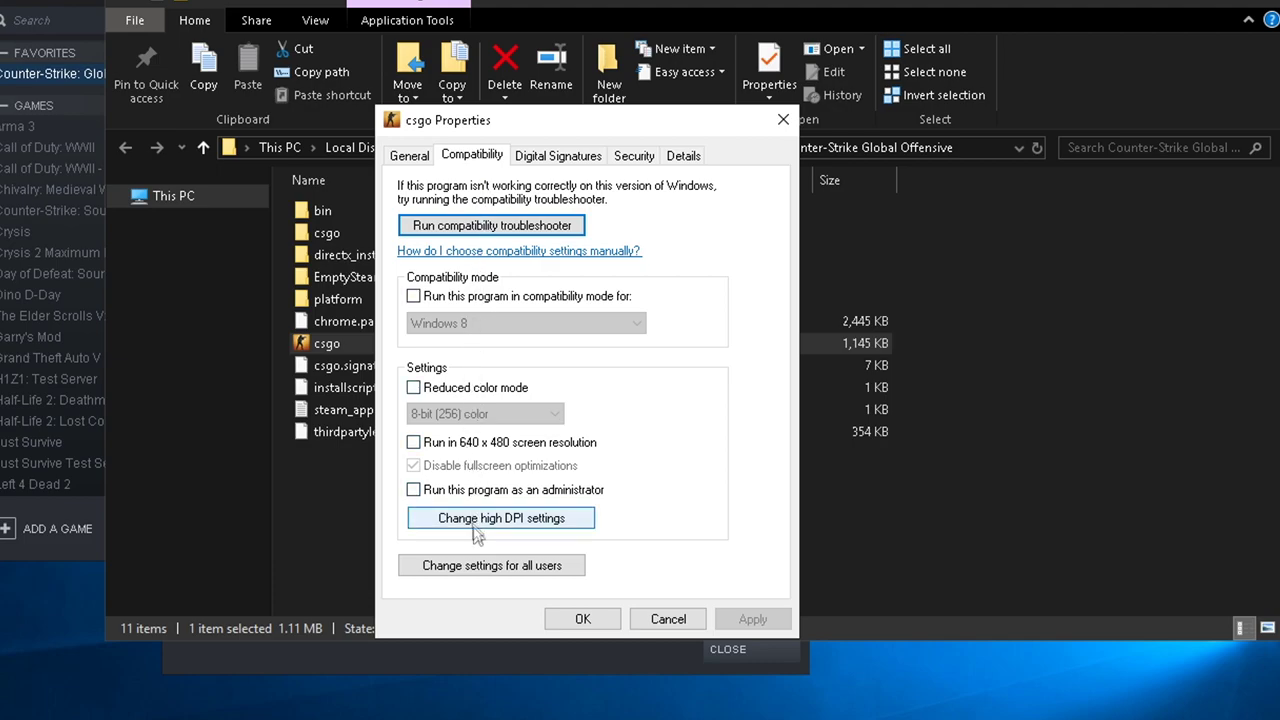
left_click(493, 566)
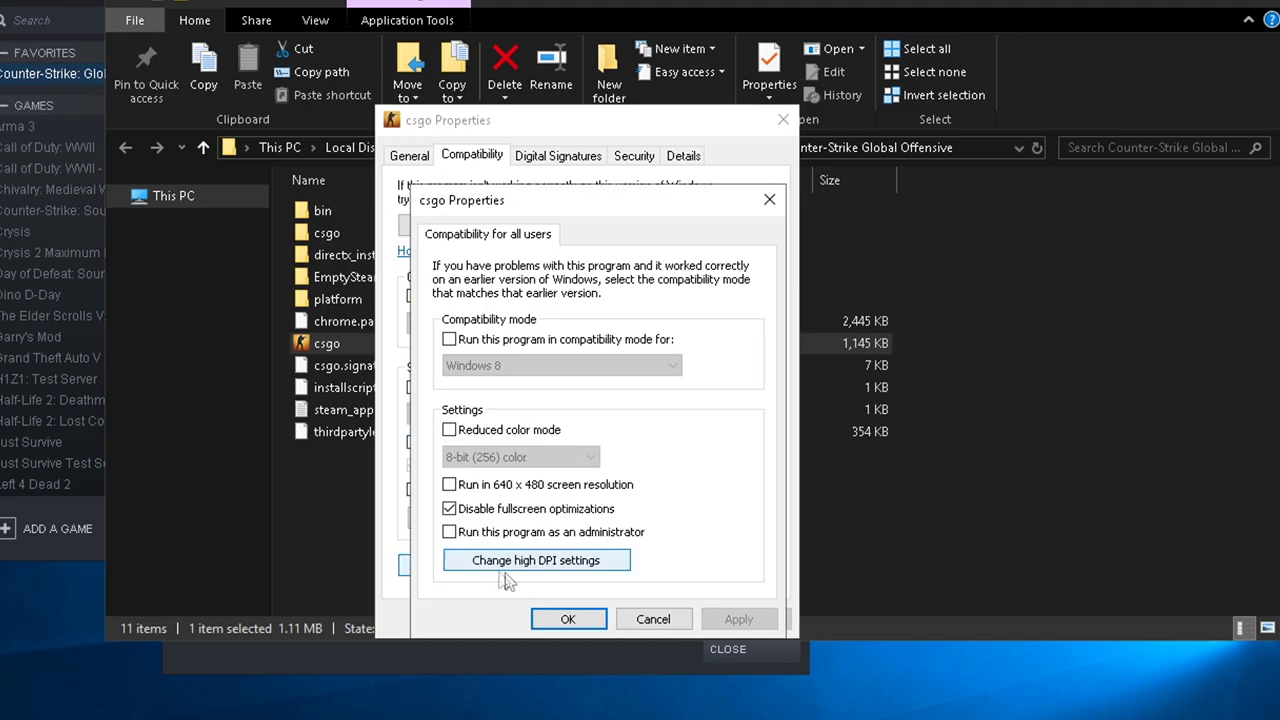
left_click(486, 517)
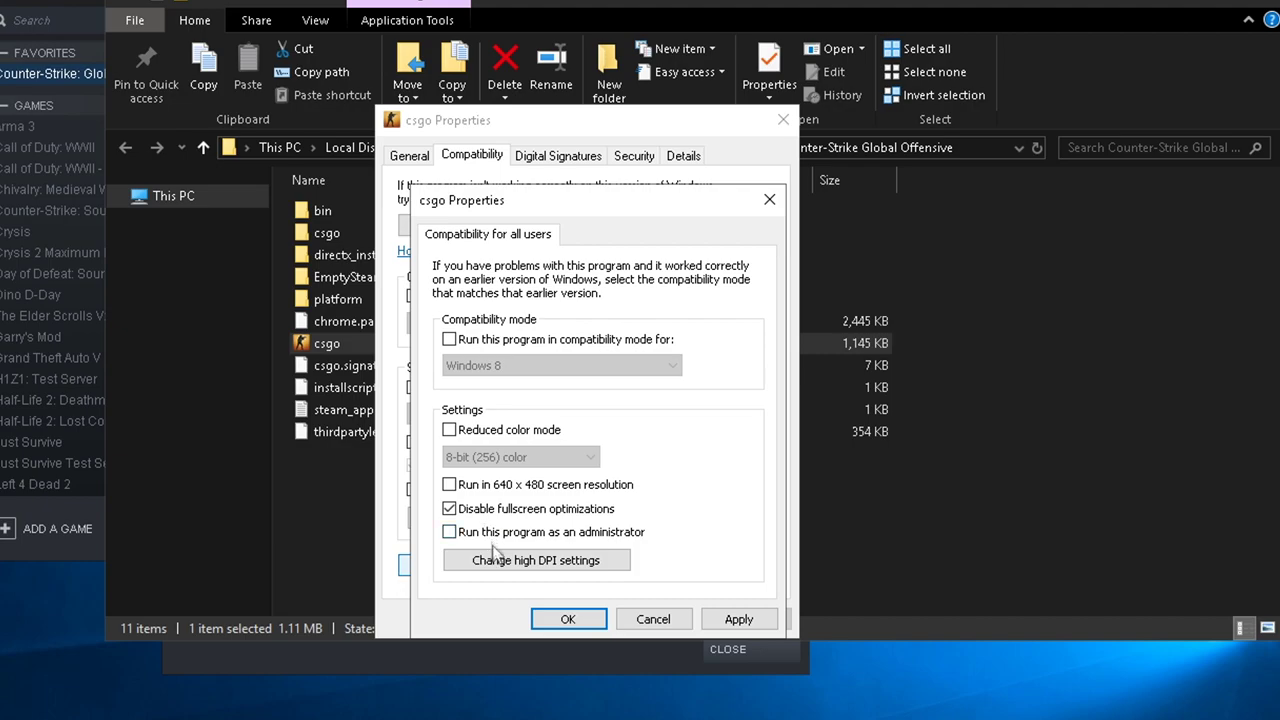
- Override csgo's high DPI scaling behavior for all users with scaling performed by Application, and apply the settings
left_click(500, 561)
left_click(534, 604)
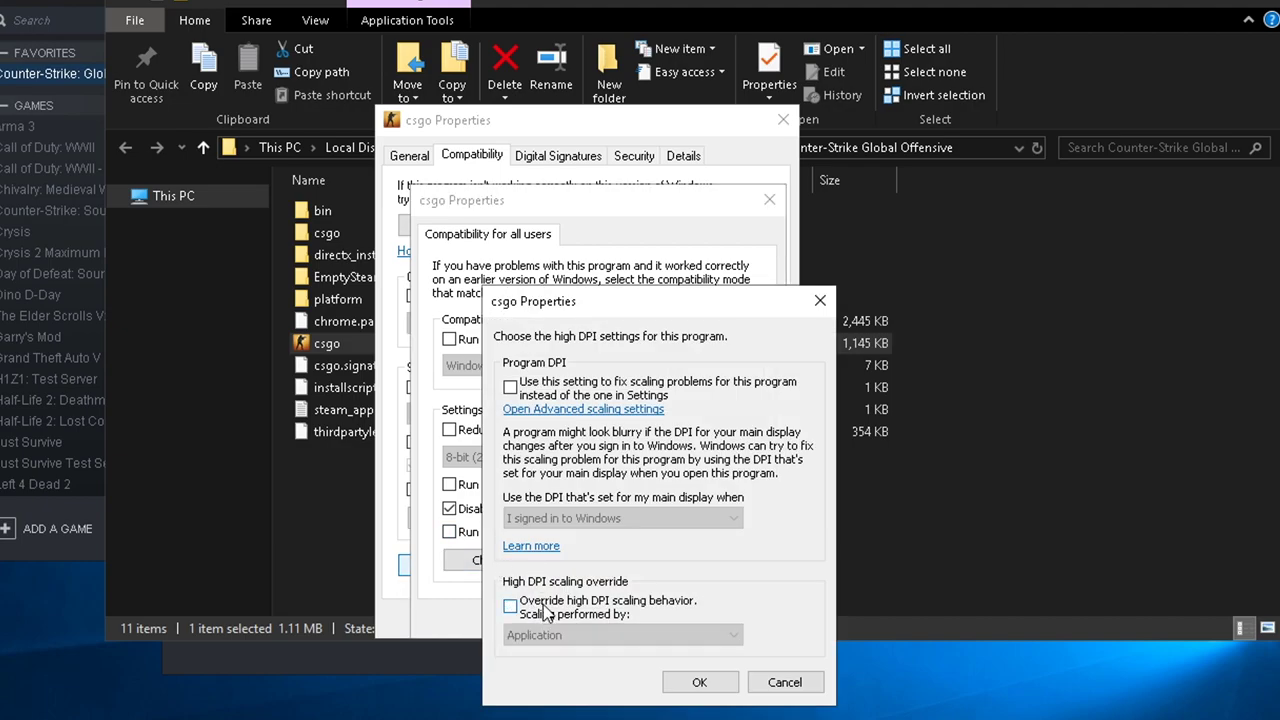
left_click(546, 610)
left_click(558, 636)
left_click(553, 656)
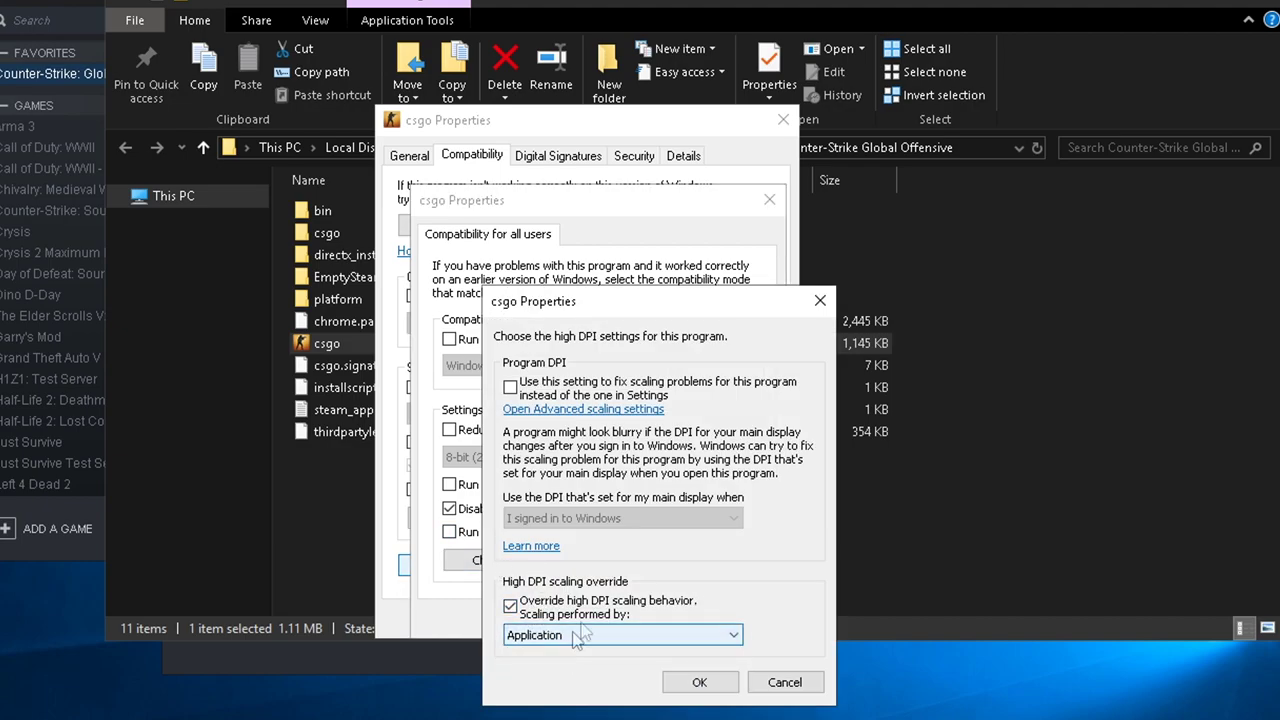
left_click(700, 682)
left_click(738, 619)
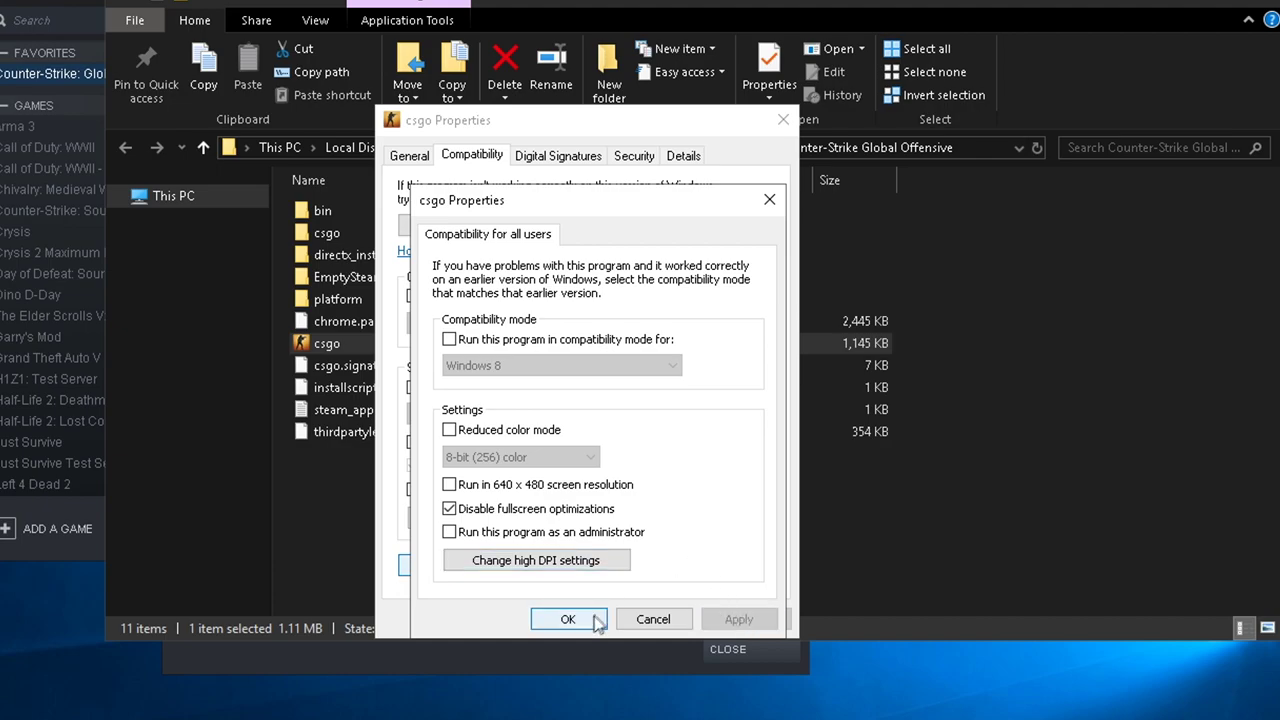
left_click(567, 619)
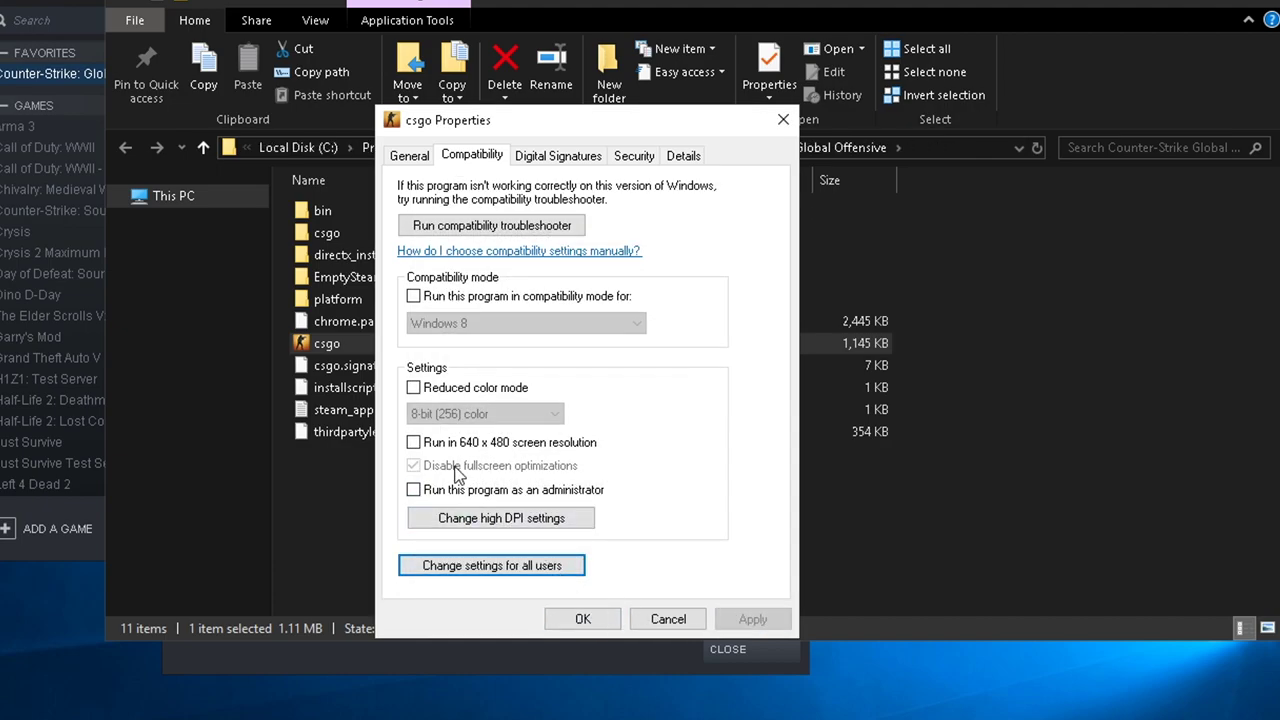
- Check csgo's own high DPI settings and close its properties
left_click(508, 522)
left_click(662, 604)
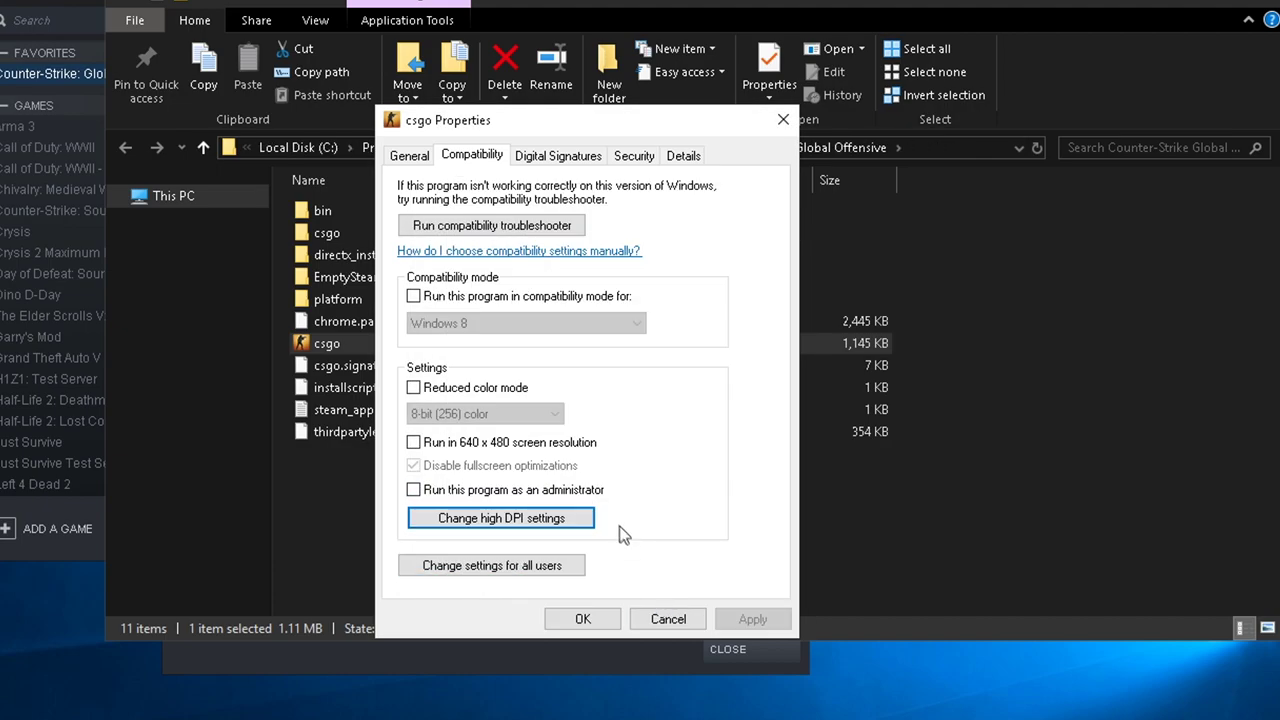
left_click(583, 619)
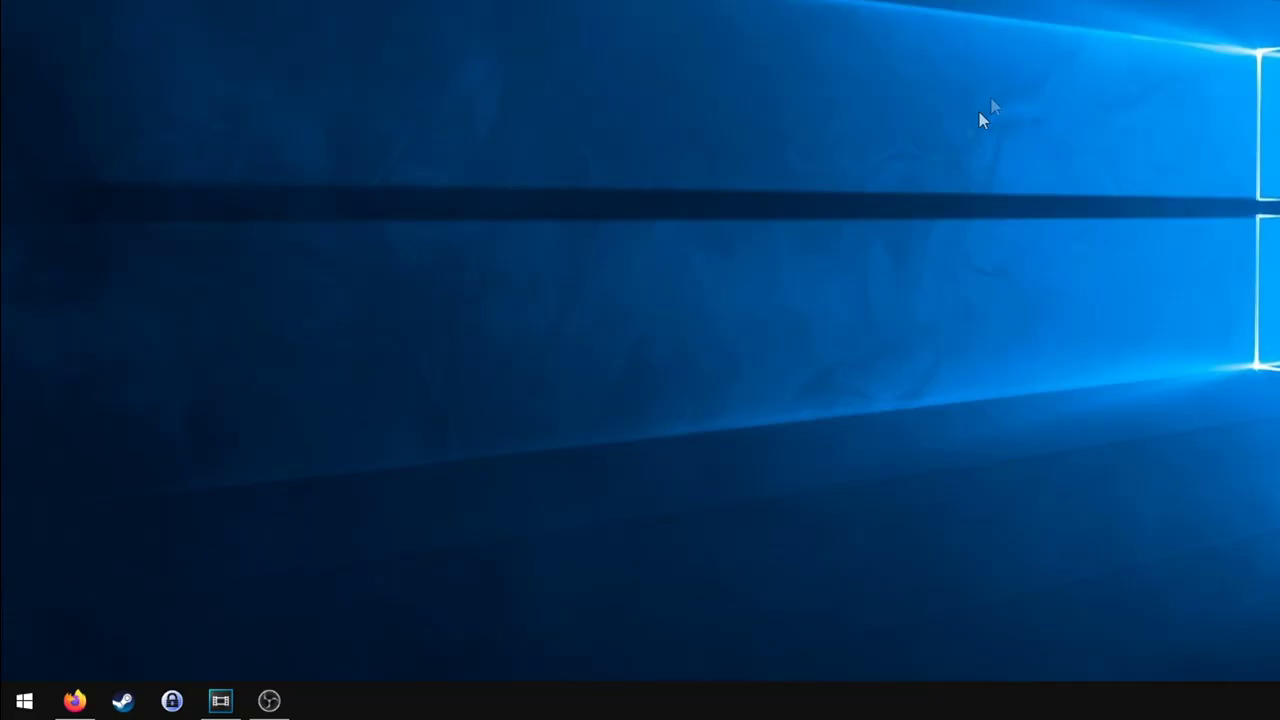
- Open the Process Lasso folder inside Program Files on Local Disk (C:)
left_click(24, 700)
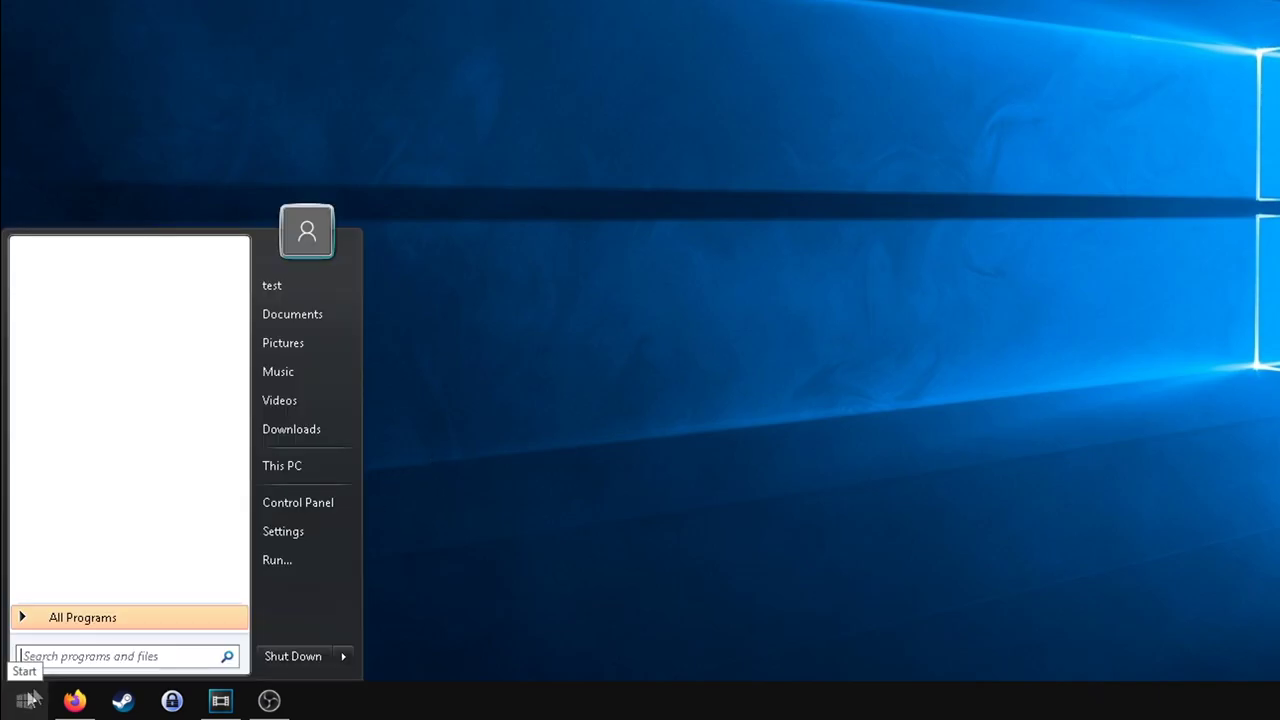
left_click(279, 466)
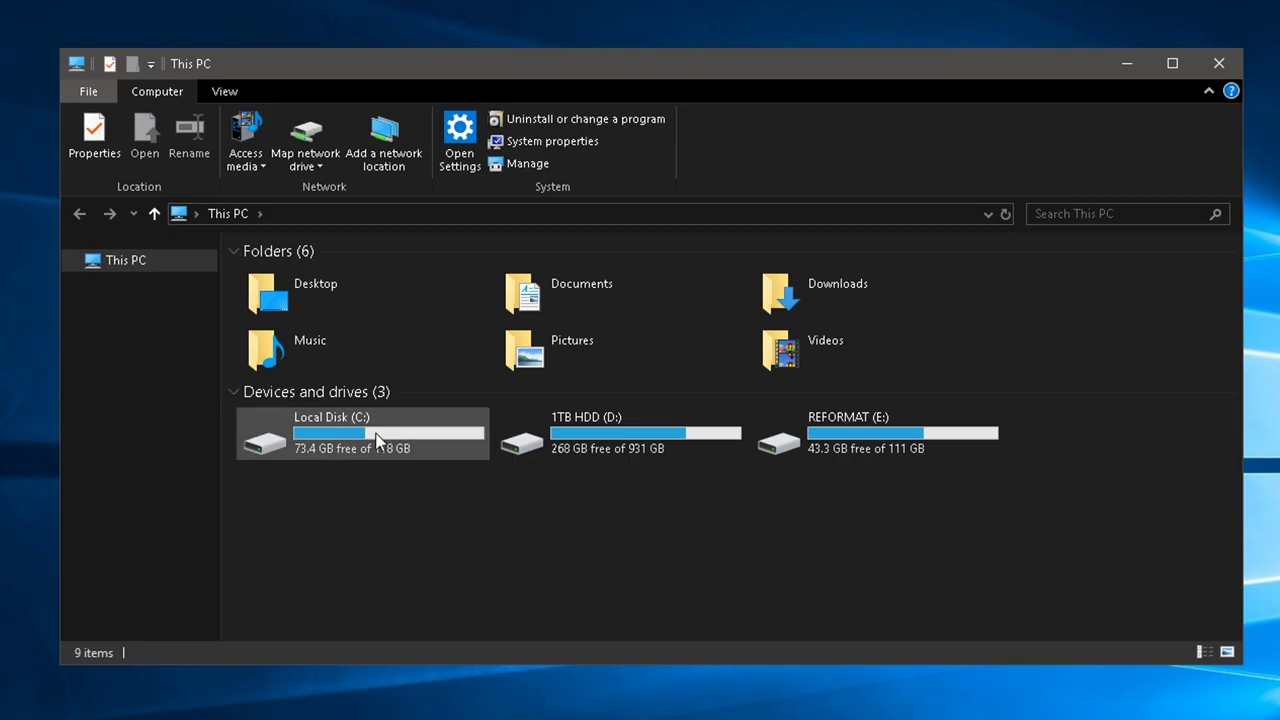
double_click(378, 438)
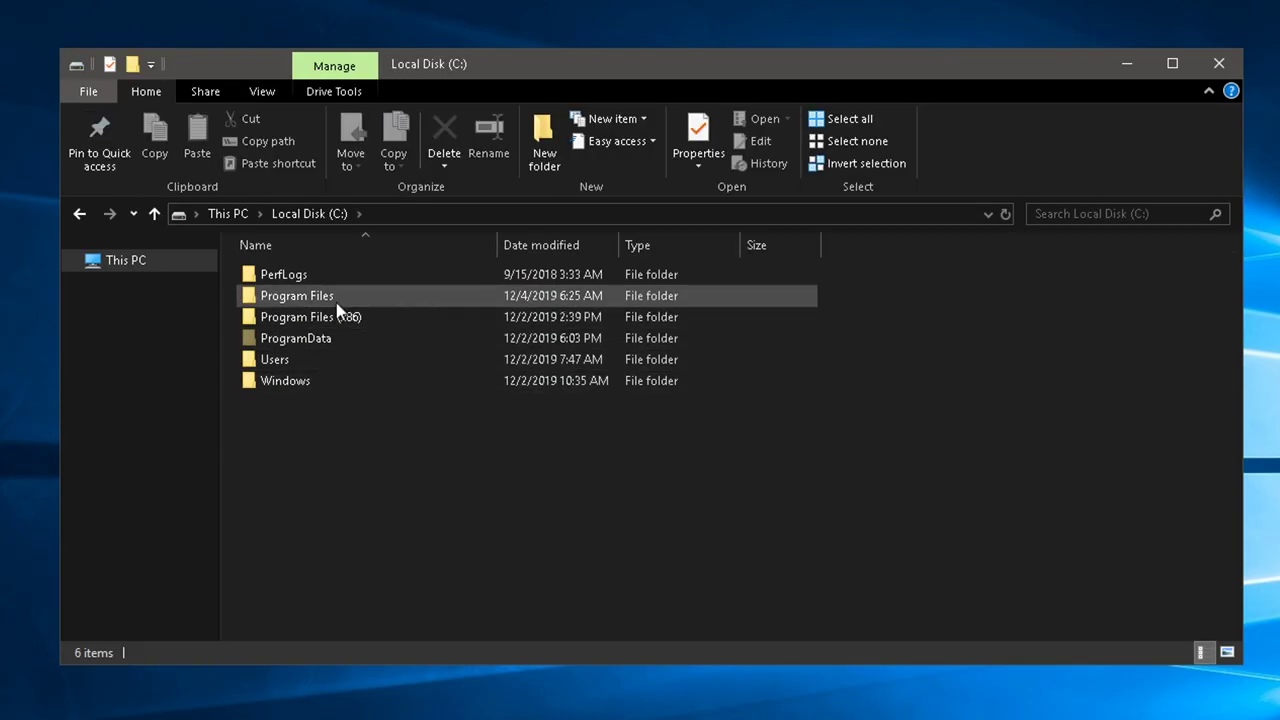
double_click(335, 298)
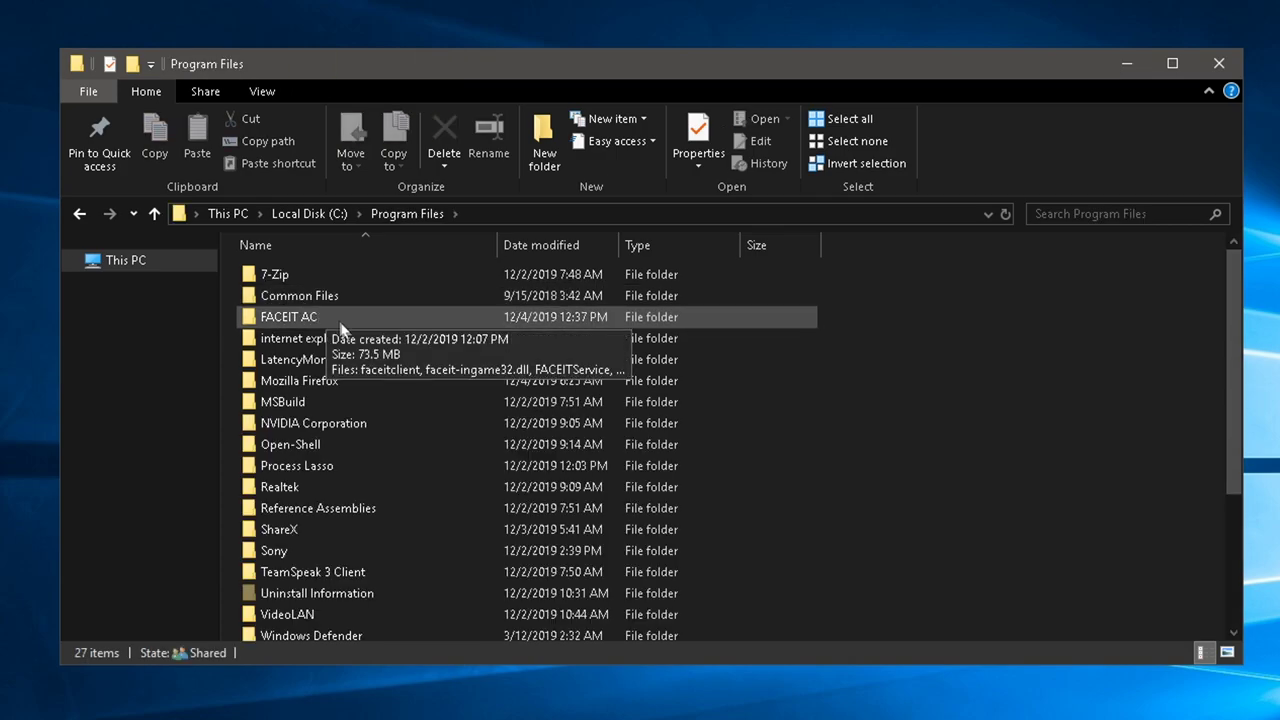
double_click(316, 470)
scroll(333, 445, "down", 6)
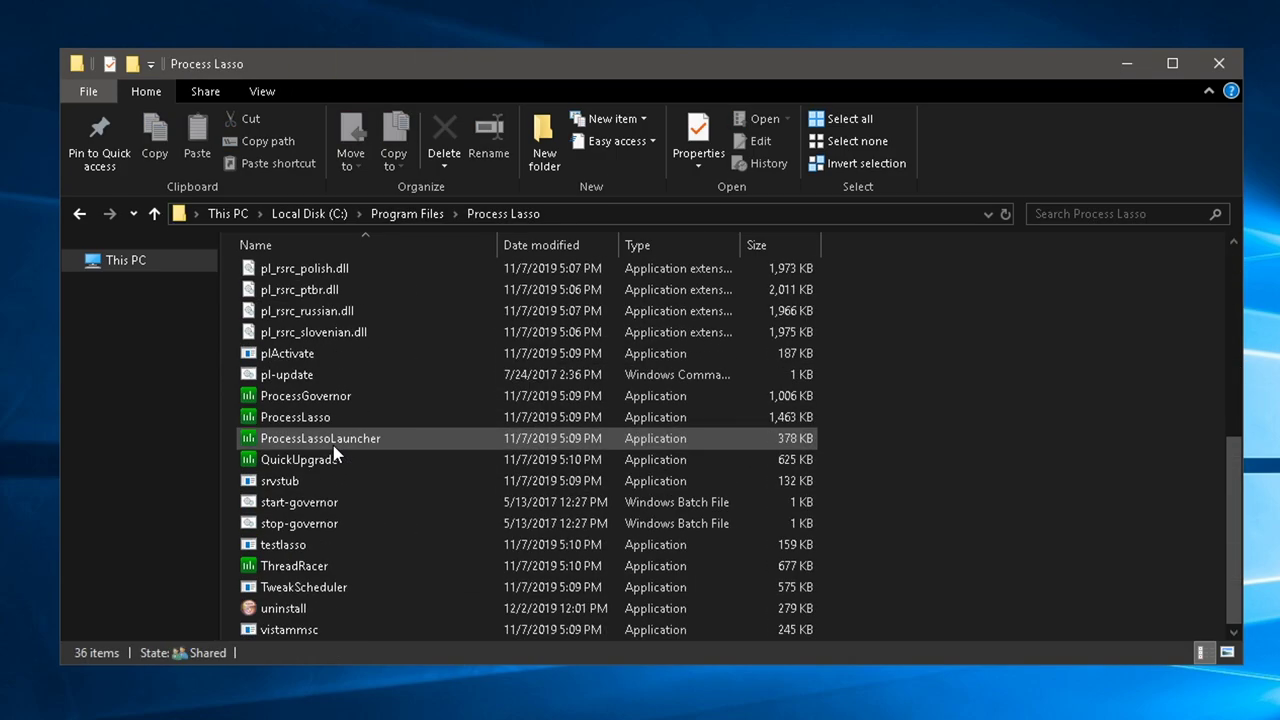
- Create a shortcut to the ProcessGovernor application, move it to the desktop, and close the folder
left_click(338, 396)
right_click(314, 396)
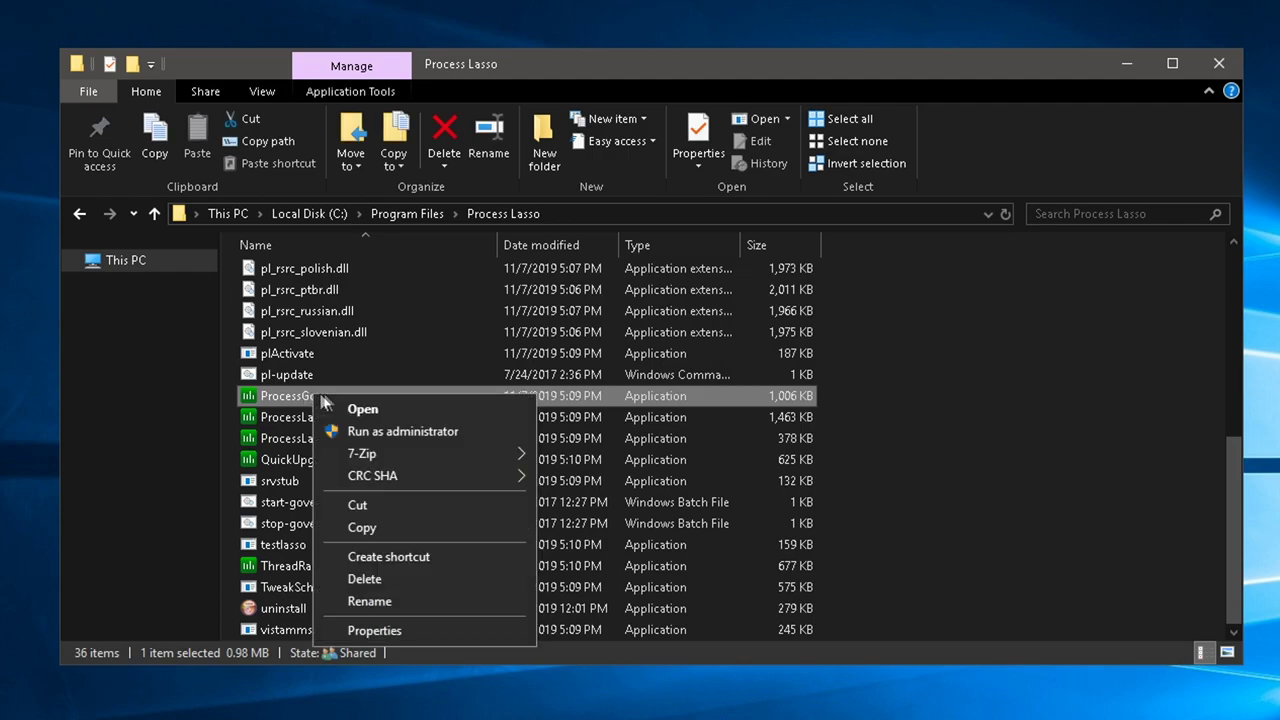
left_click(397, 557)
left_click_drag(290, 418, 14, 390)
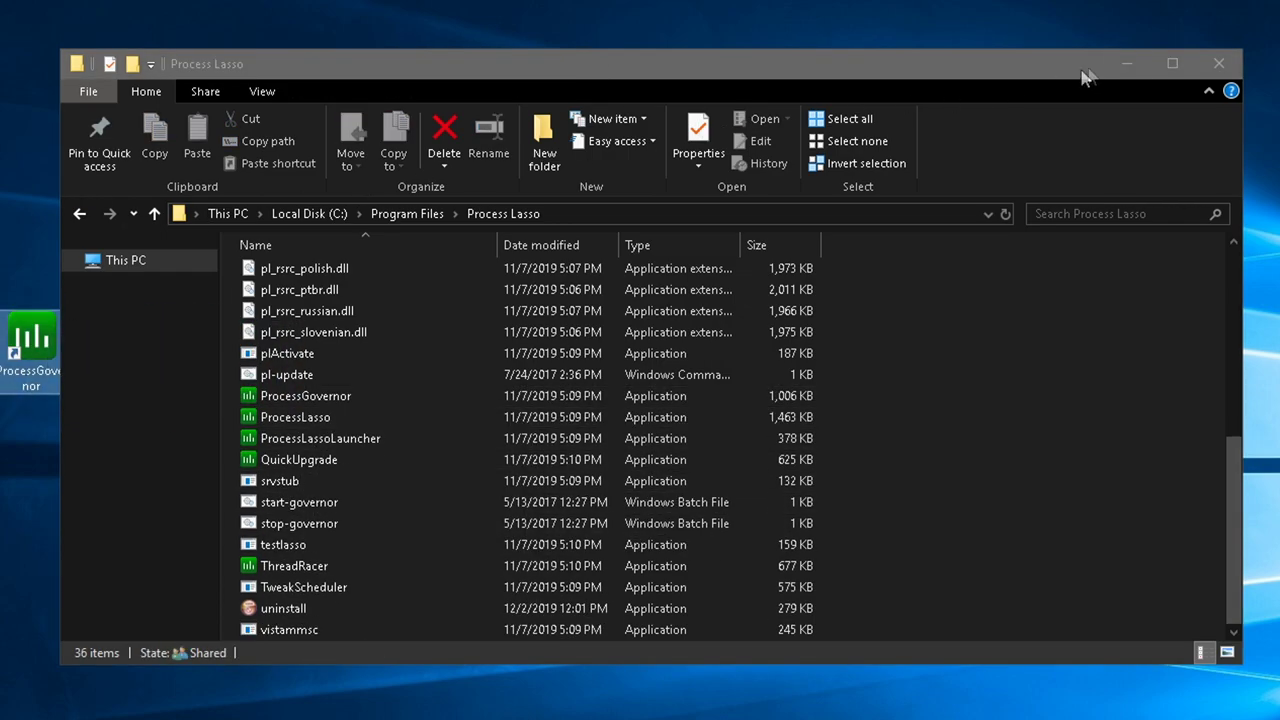
left_click(1216, 64)
- Create a shortcut to the Intelligent standby list cleaner ISLC application from the Documents ISLC folder and move it to the desktop
left_click(14, 698)
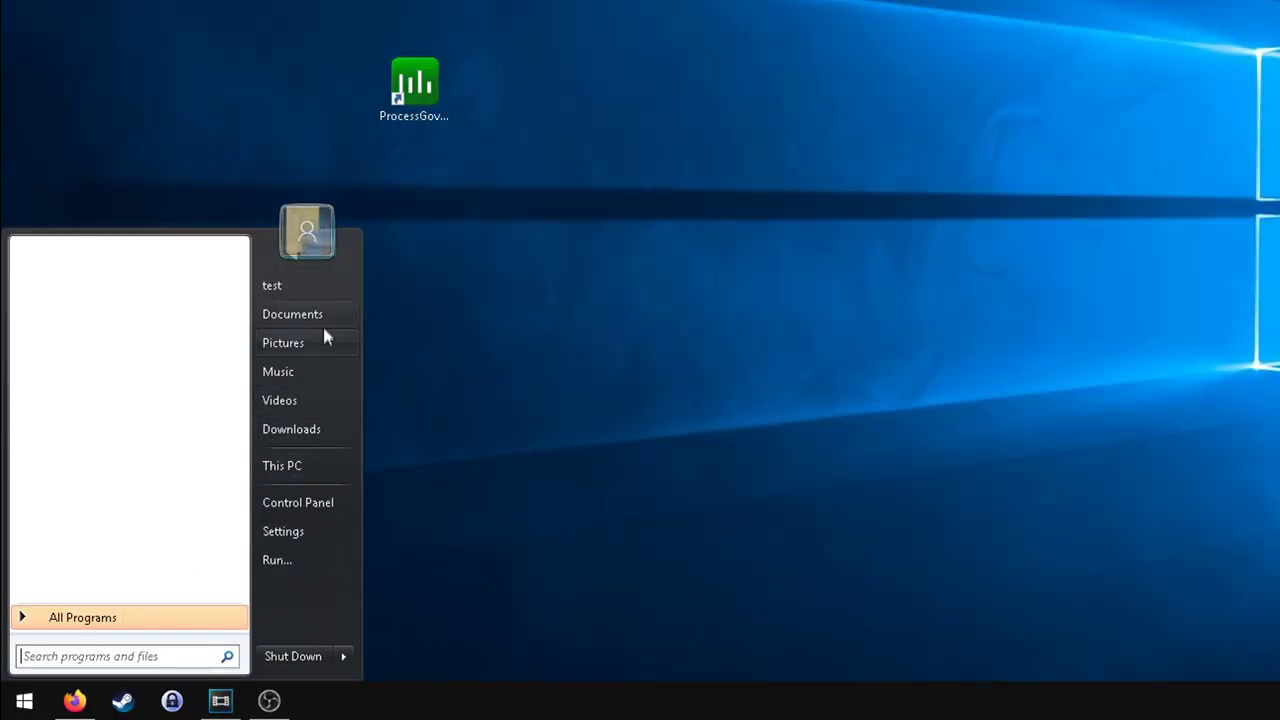
left_click(310, 313)
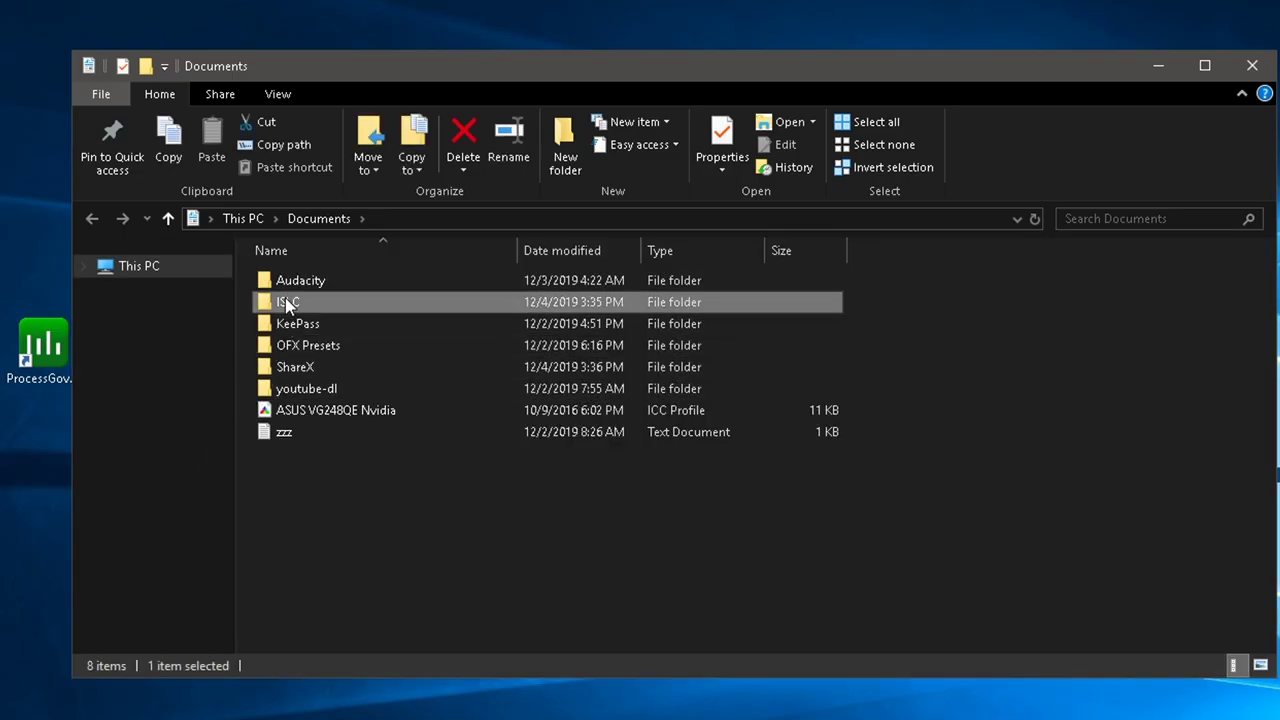
double_click(287, 301)
right_click(286, 301)
left_click(356, 474)
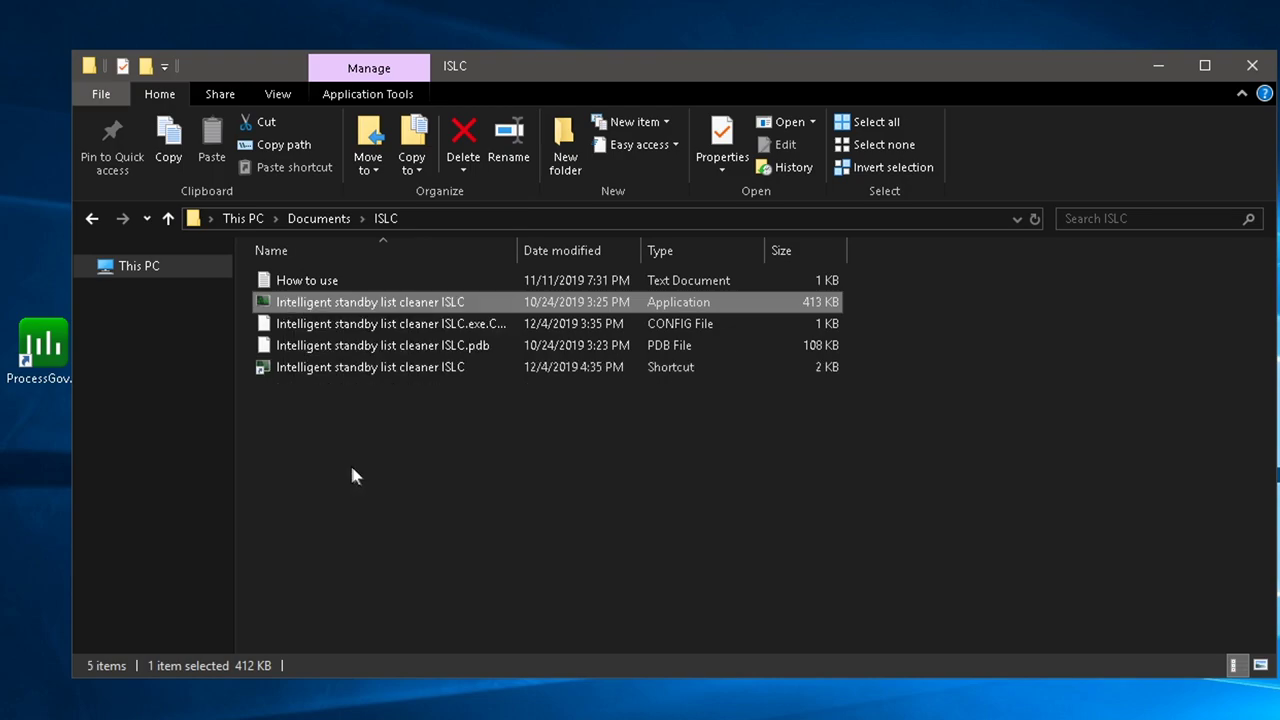
left_click_drag(284, 347, 22, 450)
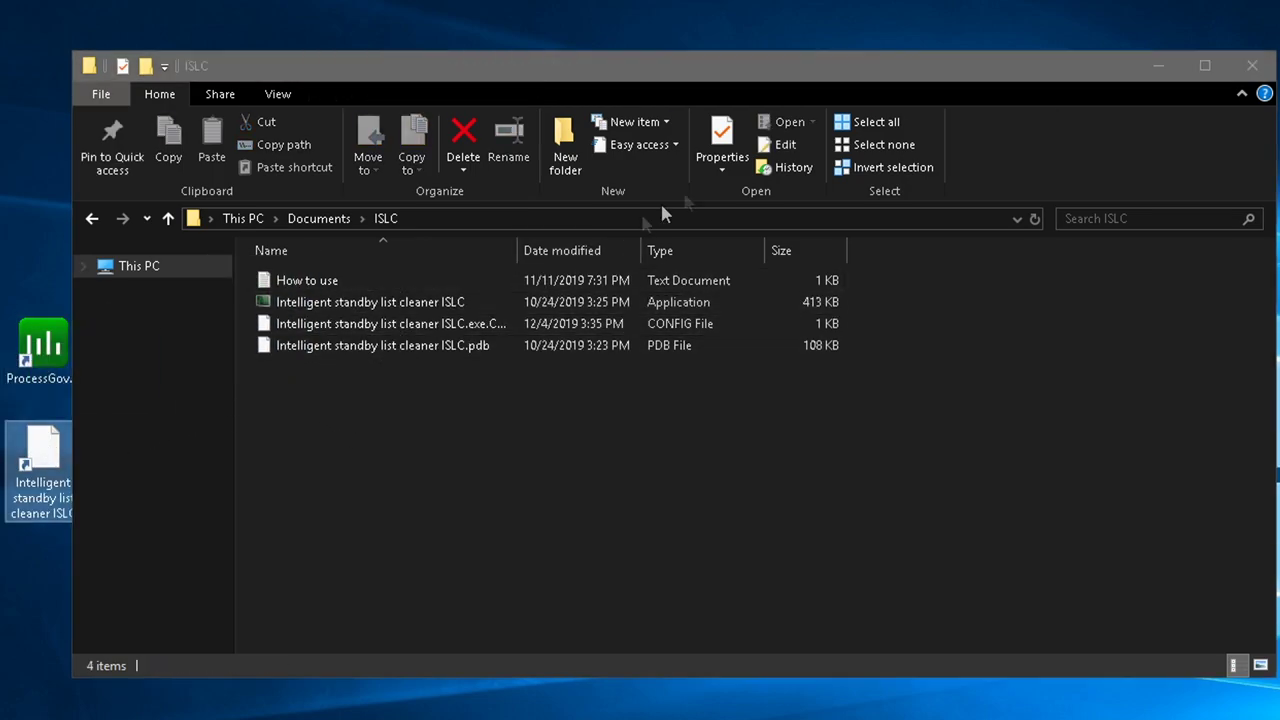
left_click(1252, 65)
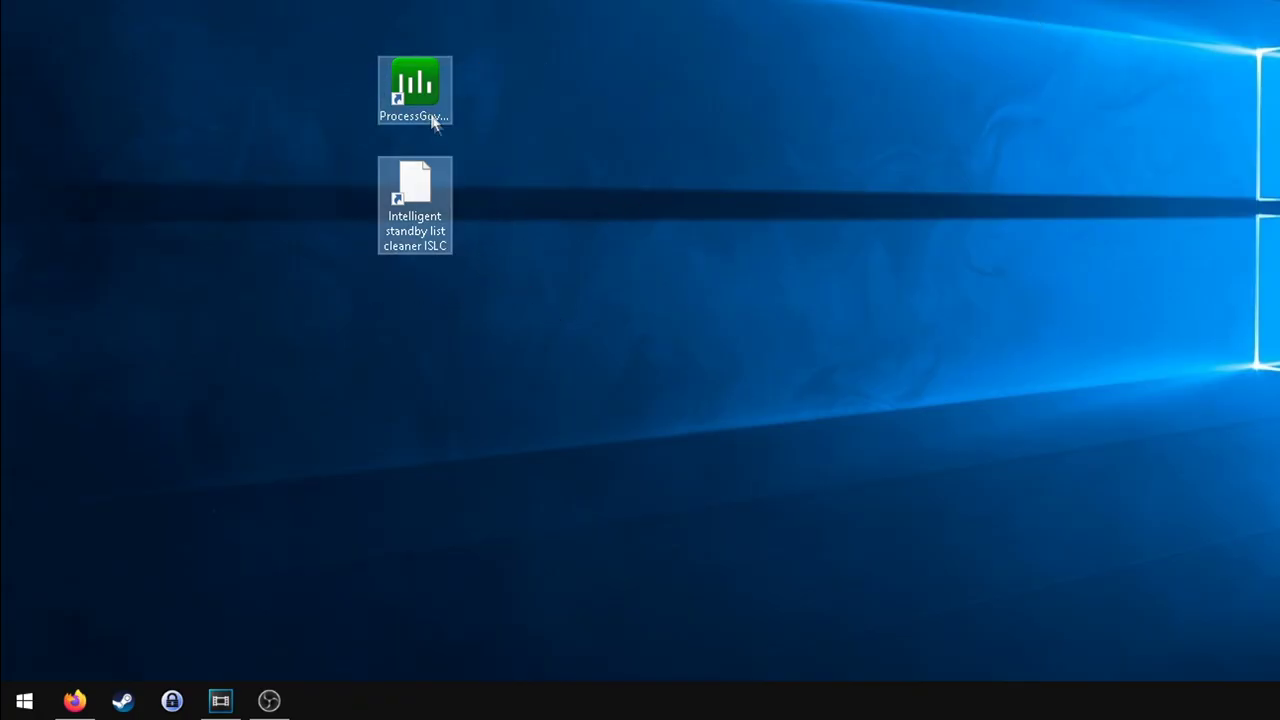
left_click(465, 127)
- Open the current account's Startup folder by running shell:startup
mouse_move(75, 700)
left_click(25, 701)
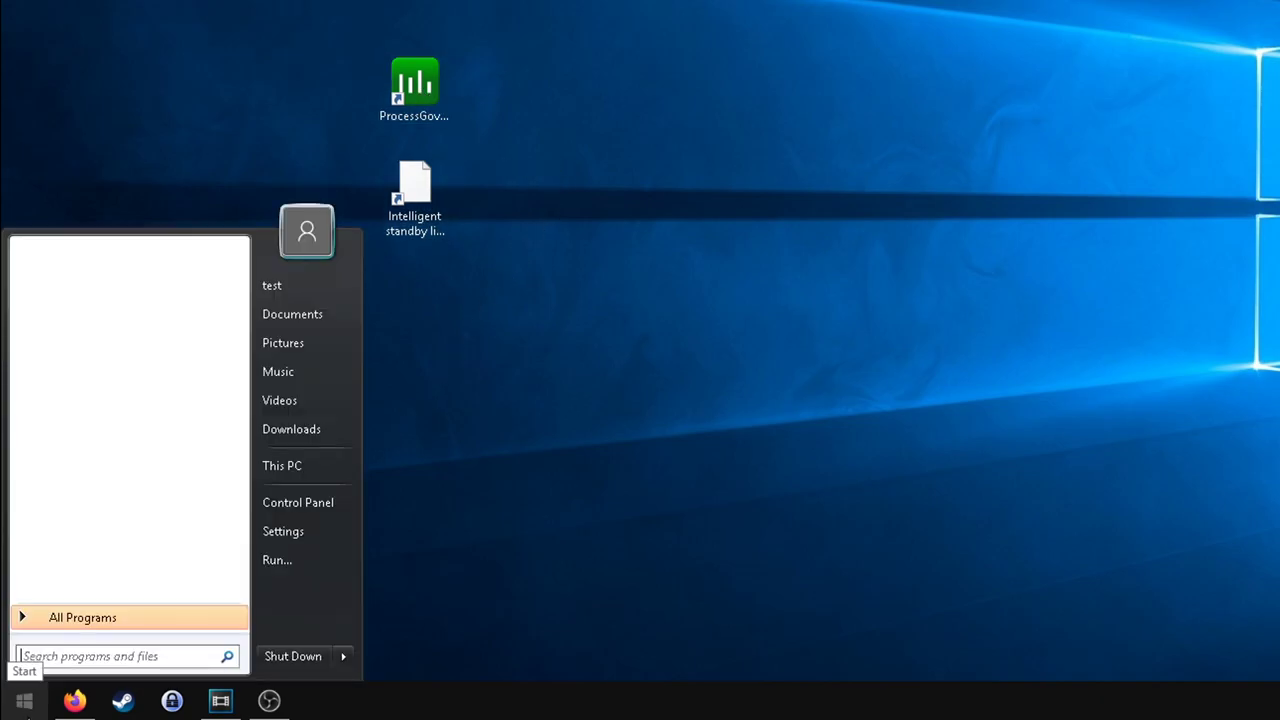
left_click(306, 559)
type("s")
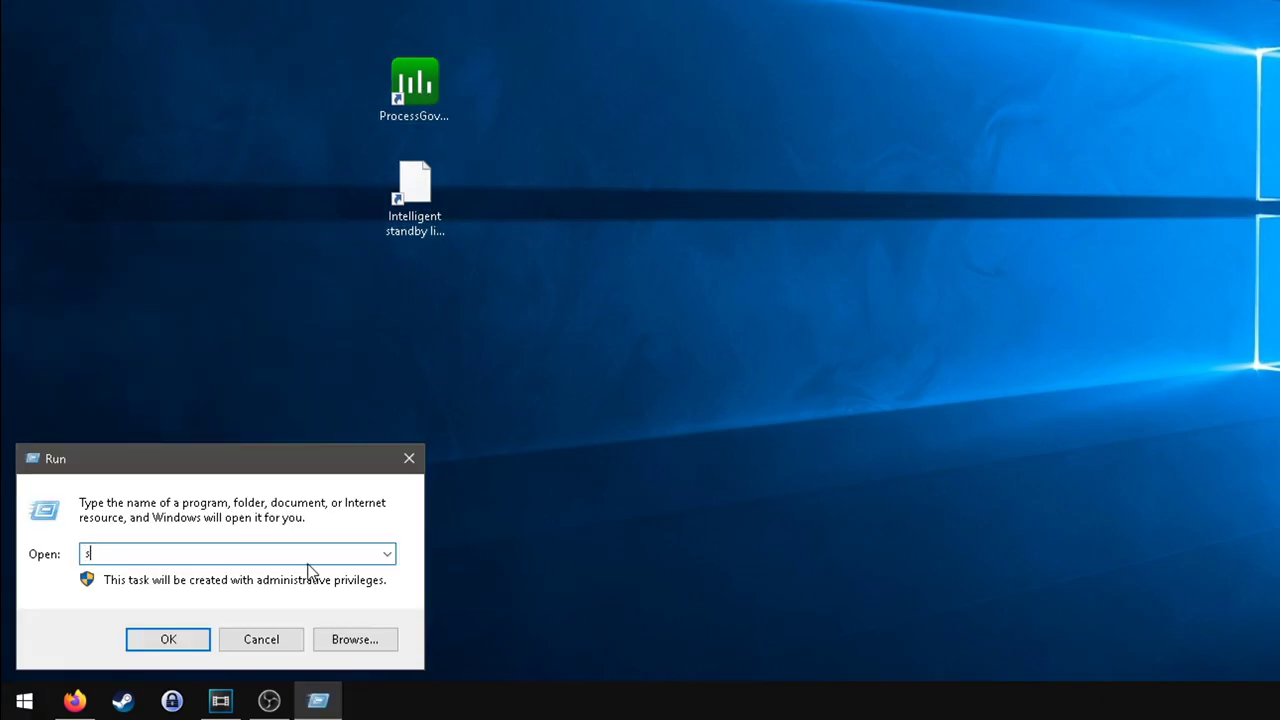
type("hell:startup")
key("Return")
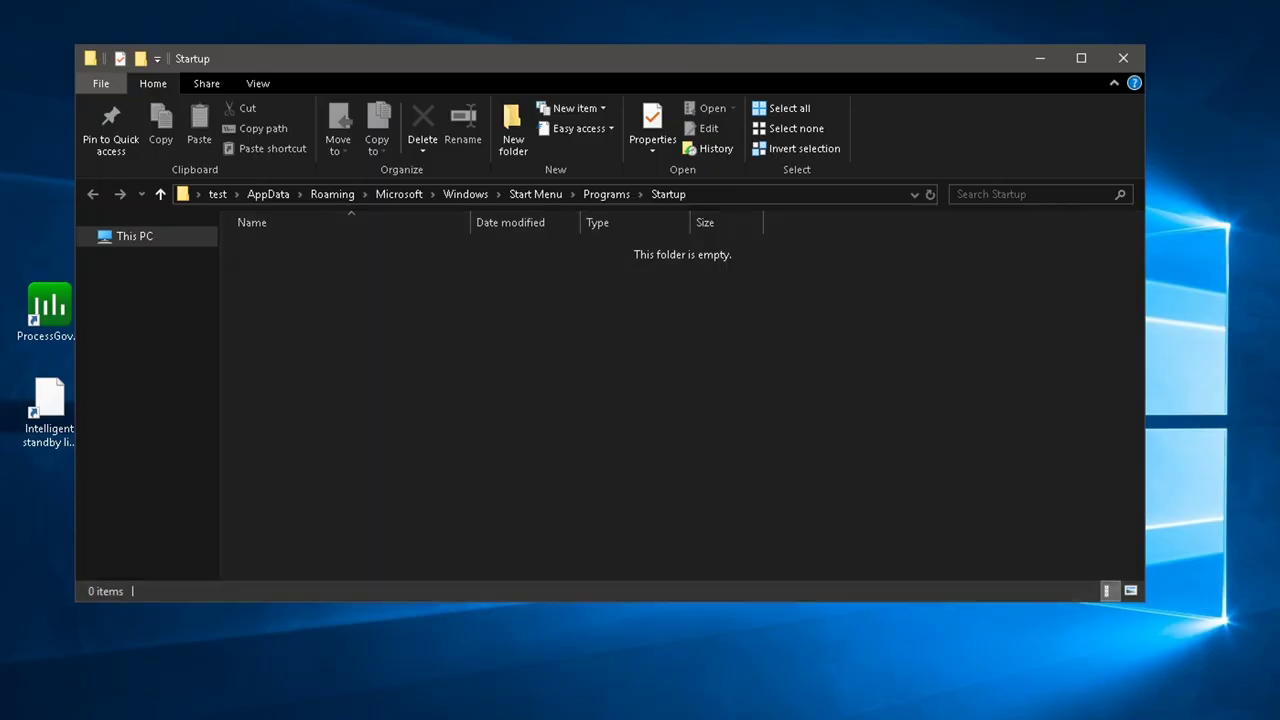
- Move the ProcessGovernor and Intelligent standby list cleaner ISLC shortcuts from the desktop into the Startup folder
left_click_drag(376, 65, 390, 64)
left_click_drag(65, 554, 447, 296)
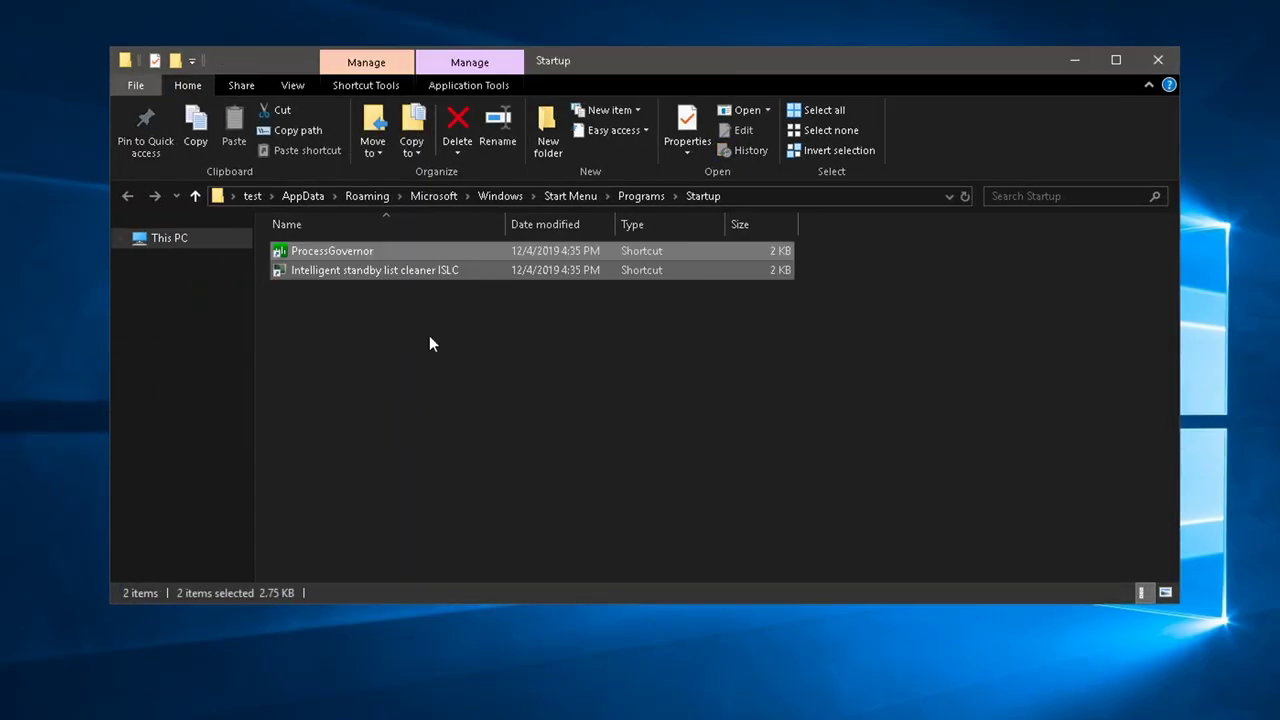
left_click(467, 315)
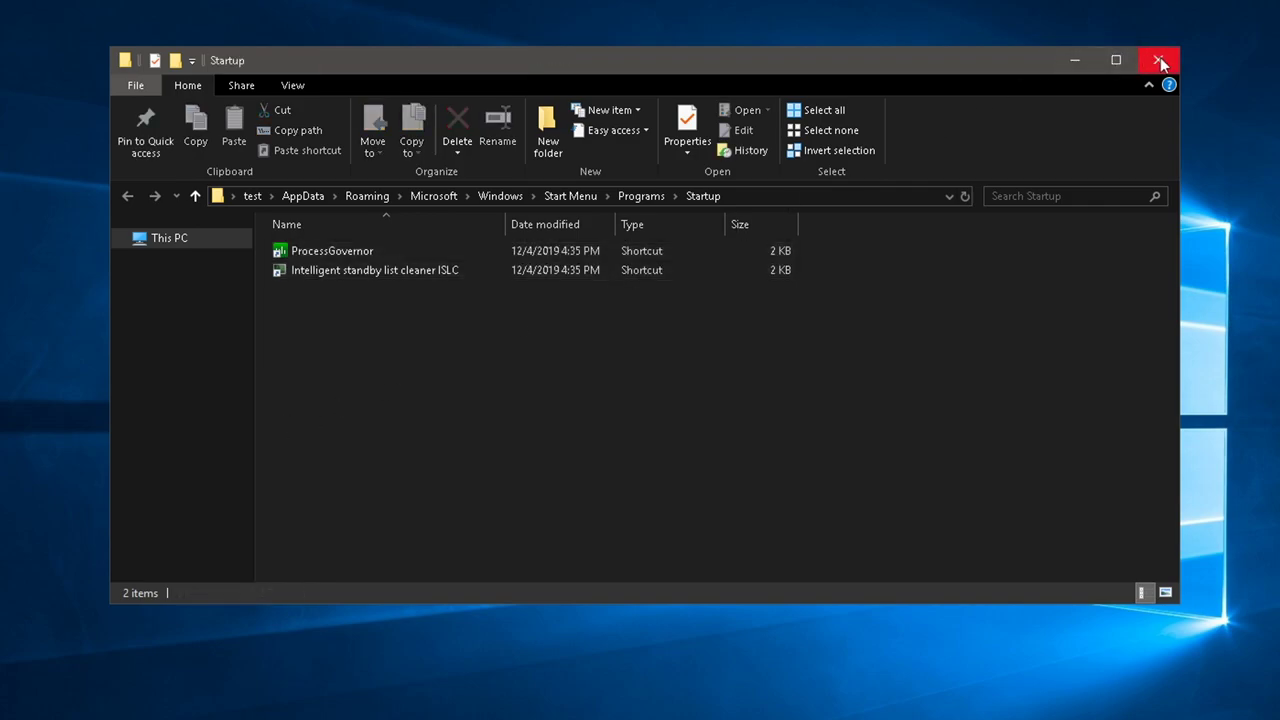